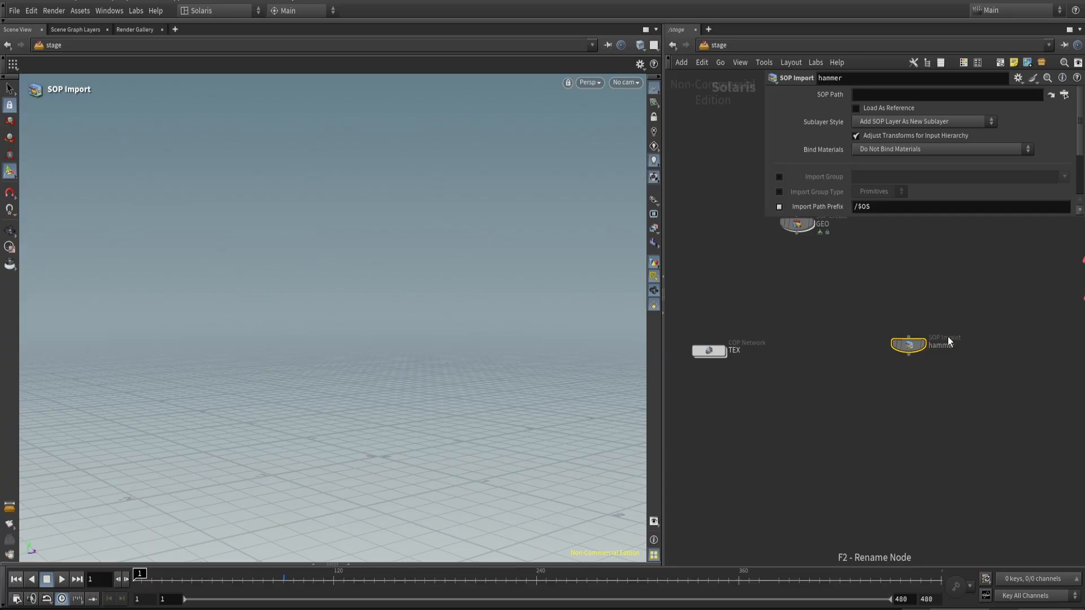
{"action": "type", "text": "/stage/GEO/sopnet/create/TEST/"}
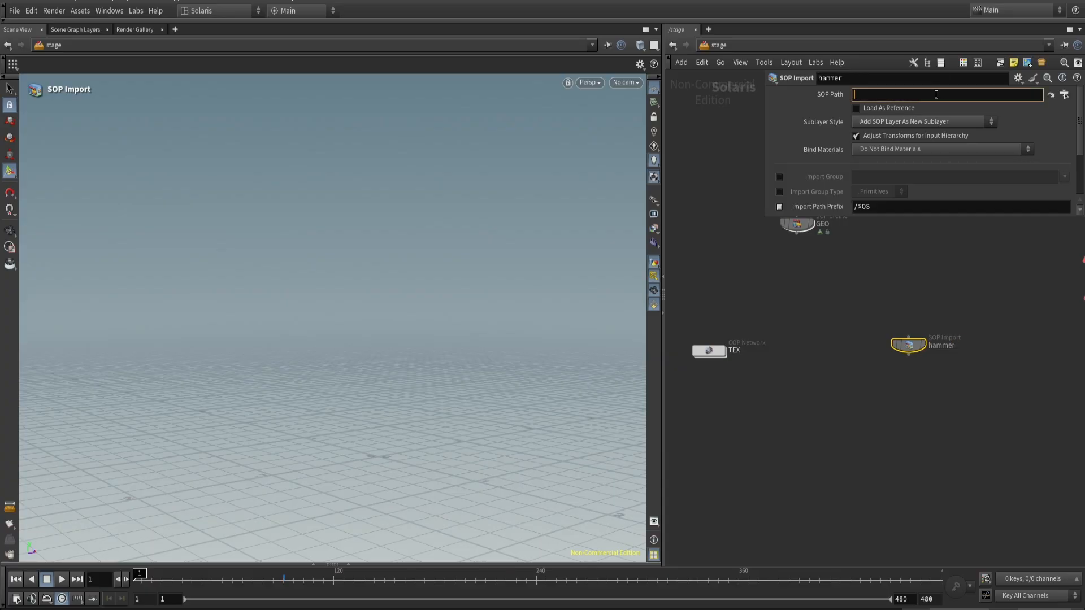
{"action": "key", "text": "BackSpace"}
{"action": "key", "text": "BackSpace"}
{"action": "key", "text": "BackSpace"}
{"action": "key", "text": "BackSpace"}
{"action": "key", "text": "BackSpace"}
{"action": "key", "text": "BackSpace"}
{"action": "key", "text": "BackSpace"}
{"action": "key", "text": "BackSpace"}
{"action": "key", "text": "BackSpace"}
{"action": "key", "text": "BackSpace"}
{"action": "key", "text": "BackSpace"}
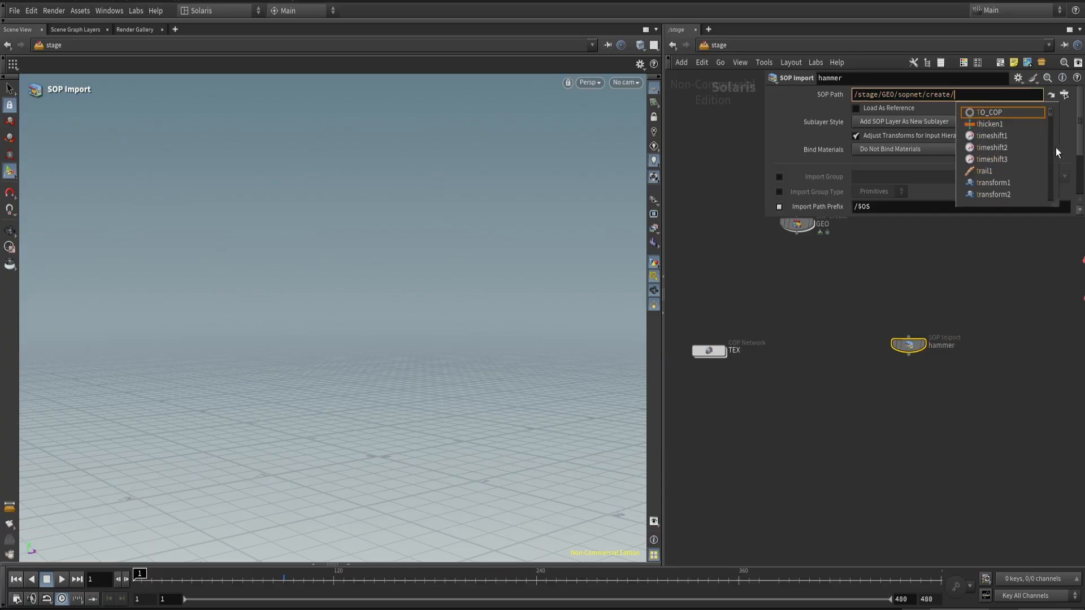
{"action": "key", "text": "BackSpace"}
{"action": "key", "text": "BackSpace"}
{"action": "key", "text": "BackSpace"}
{"action": "key", "text": "BackSpace"}
{"action": "key", "text": "BackSpace"}
{"action": "key", "text": "BackSpace"}
{"action": "key", "text": "BackSpace"}
{"action": "key", "text": "BackSpace"}
{"action": "key", "text": "BackSpace"}
{"action": "key", "text": "BackSpace"}
{"action": "key", "text": "BackSpace"}
{"action": "key", "text": "BackSpace"}
{"action": "key", "text": "BackSpace"}
{"action": "key", "text": "BackSpace"}
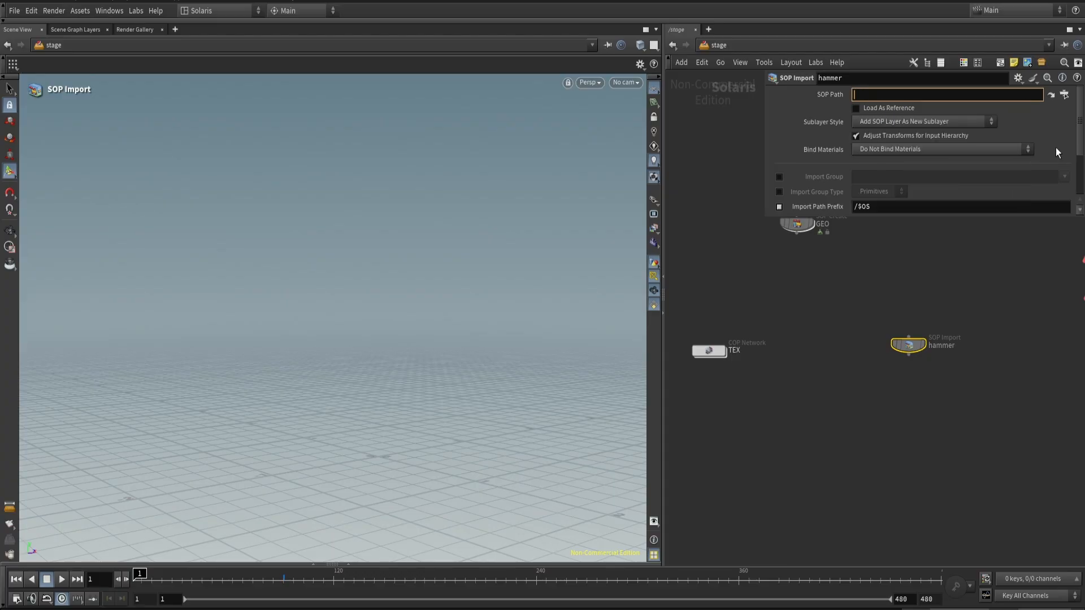
- Set the hammer import's SOP Path to /stage/GEO/sopnet/create/OUT_HAMMER/
{"action": "type", "text": "e/GEO/sopnet/"}
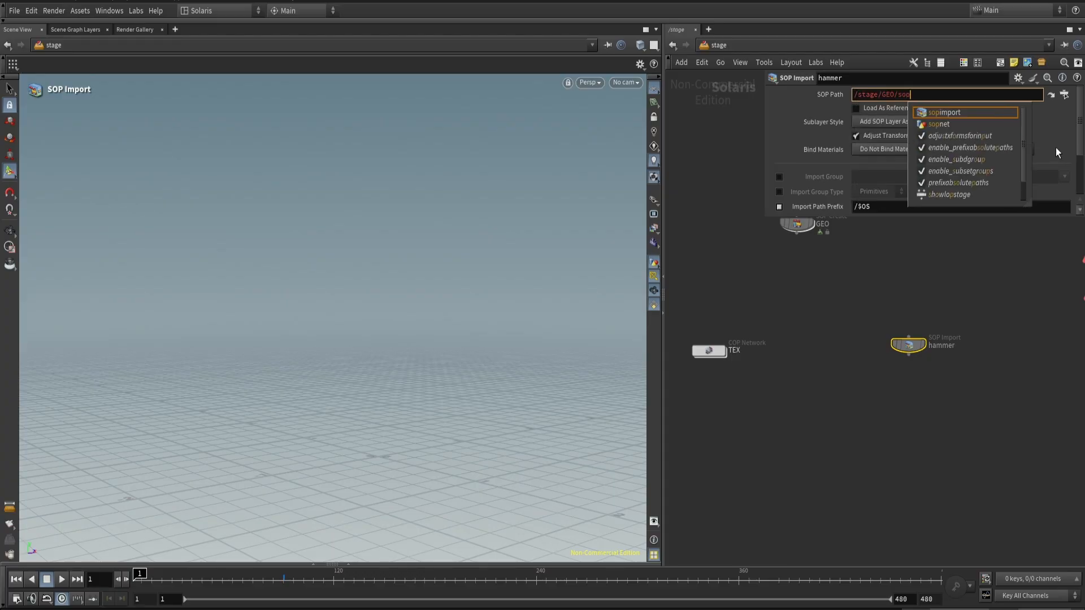
{"action": "key", "text": "Down"}
{"action": "key", "text": "Escape"}
{"action": "key", "text": "Down"}
{"action": "key", "text": "Down"}
{"action": "key", "text": "Down"}
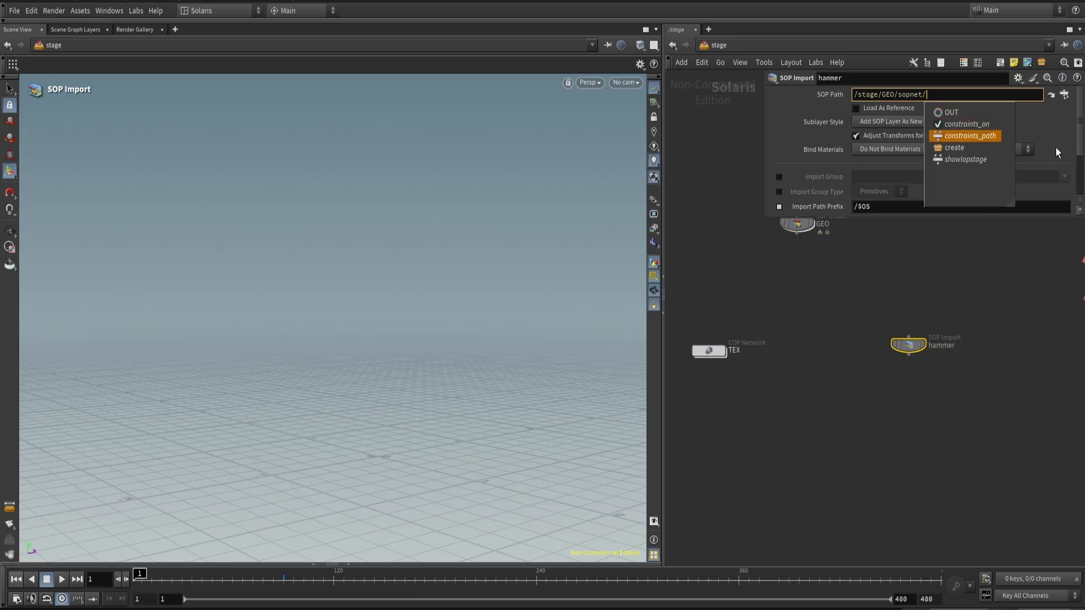
{"action": "key", "text": "Return"}
{"action": "key", "text": "Down"}
{"action": "key", "text": "Down"}
{"action": "key", "text": "Down"}
{"action": "key", "text": "Down"}
{"action": "key", "text": "Down"}
{"action": "key", "text": "Down"}
{"action": "key", "text": "Down"}
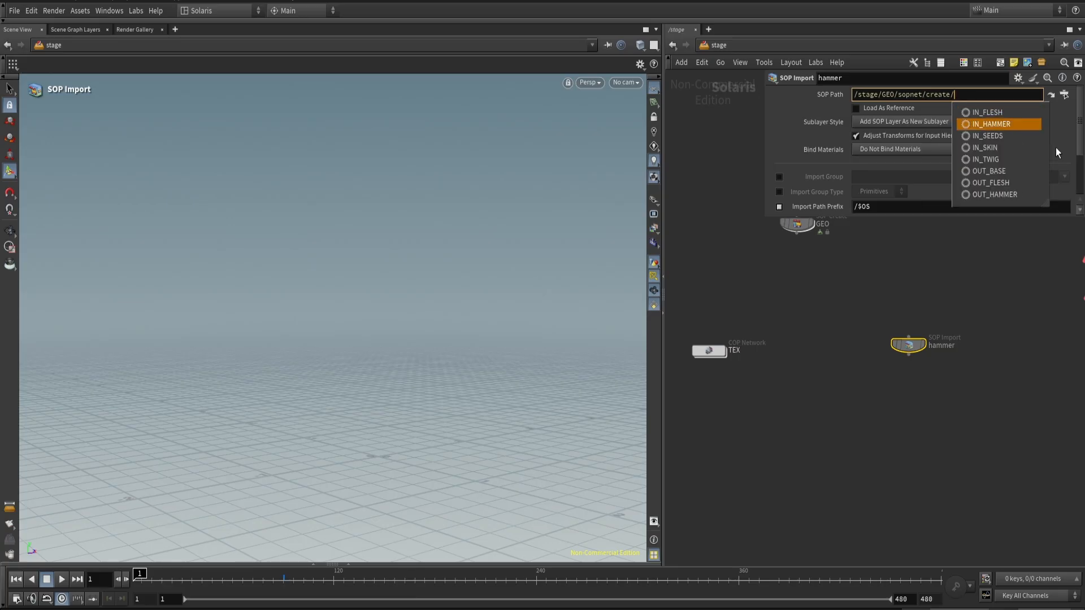
{"action": "key", "text": "Down"}
{"action": "key", "text": "Return"}
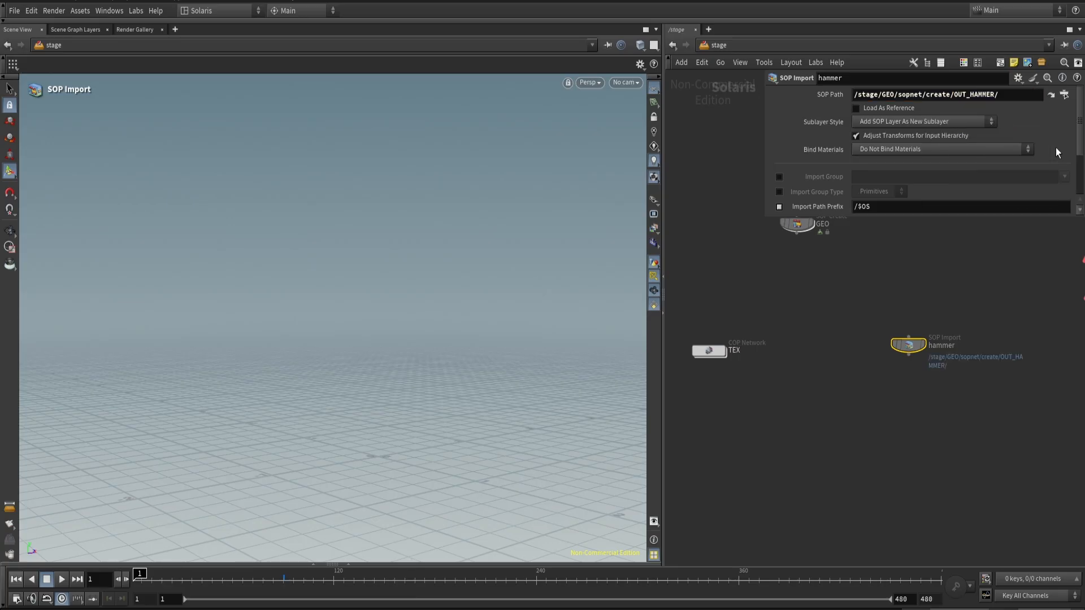
- Set the sublayer style to Copy SOP Layer Into New Active Layer and display the hammer node in the viewport
{"action": "left_click", "coordinate": [937, 124]}
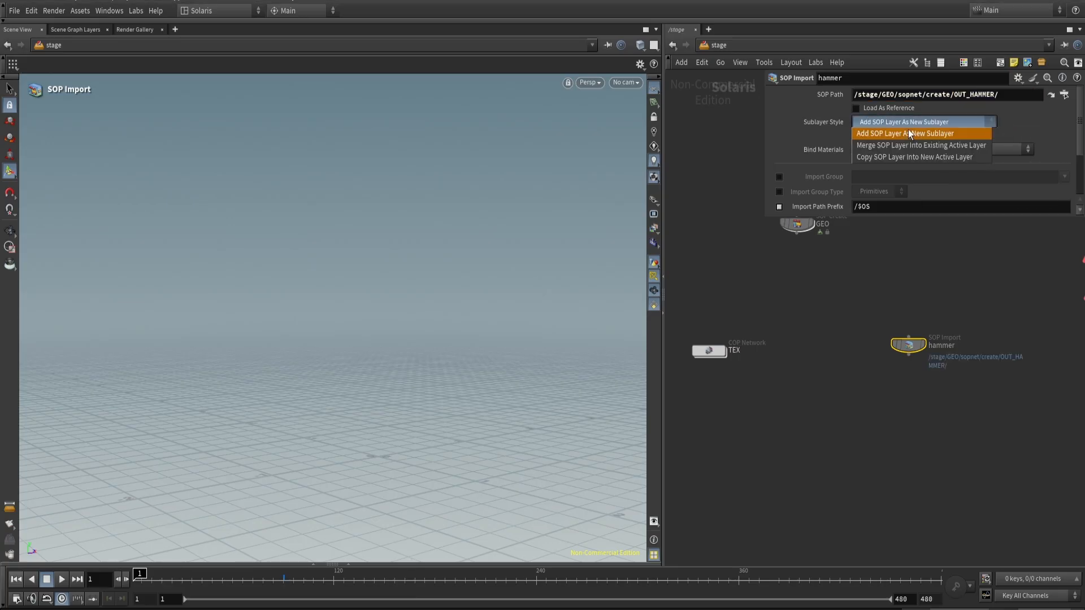
{"action": "left_click", "coordinate": [887, 157]}
{"action": "left_click_drag", "start_coordinate": [902, 337], "coordinate": [898, 328]}
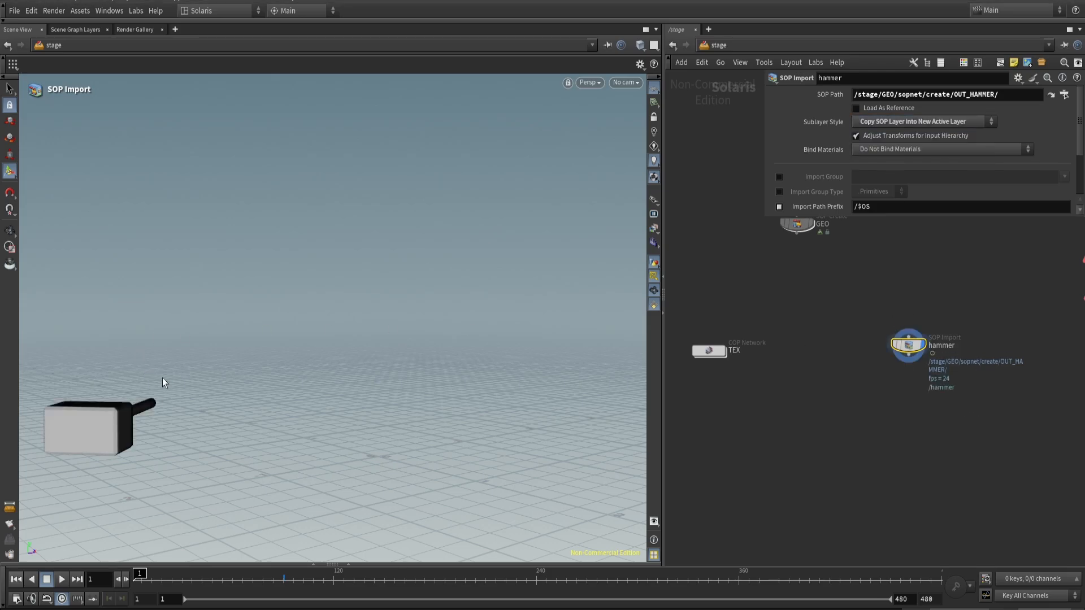
{"action": "key", "text": "Escape"}
{"action": "left_click_drag", "start_coordinate": [167, 383], "coordinate": [360, 330]}
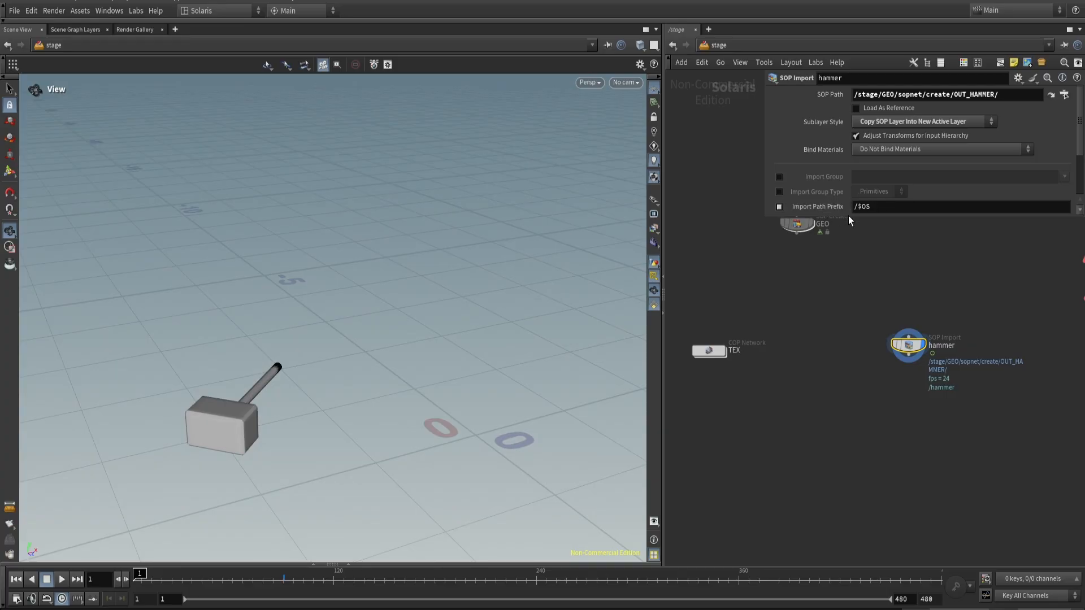
- Set the hammer node's Import Path Prefix to /scene/$OS
{"action": "left_click", "coordinate": [901, 204]}
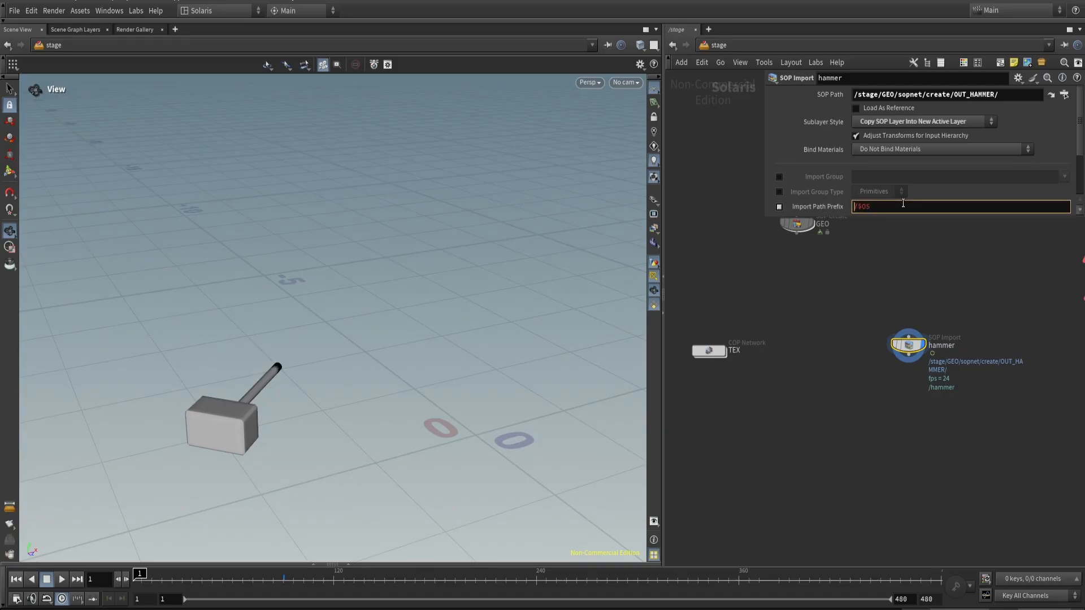
{"action": "type", "text": "/scene"}
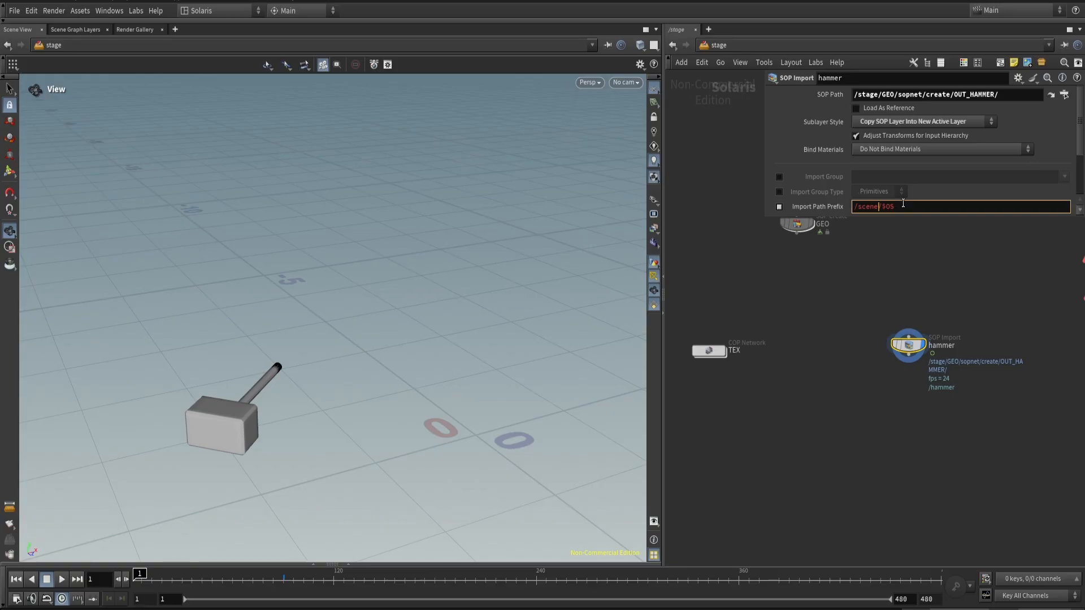
{"action": "key", "text": "Return"}
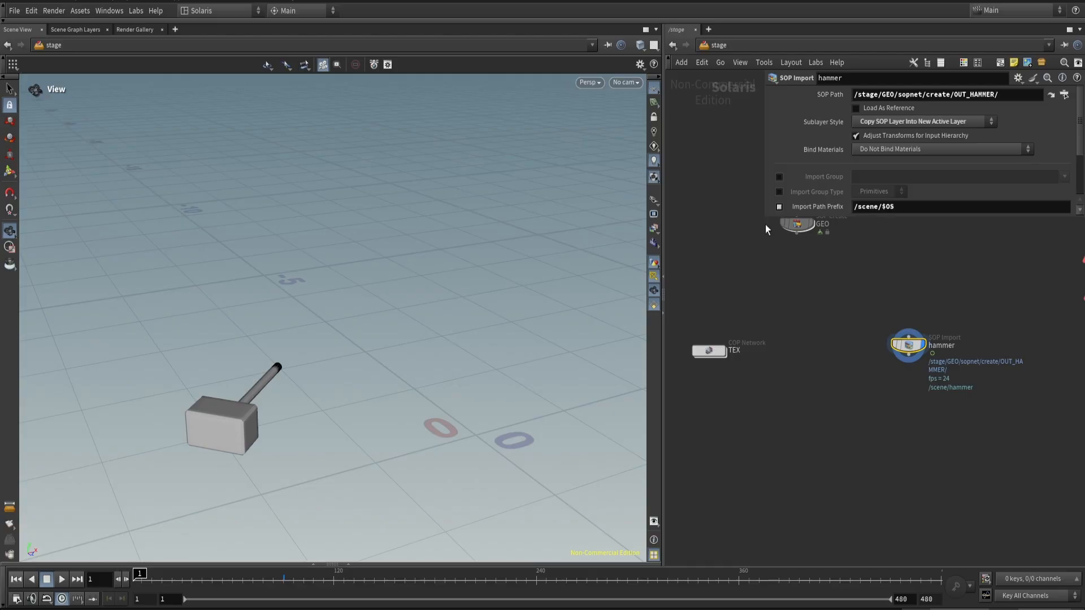
- Reveal the scene graph tree and check the hierarchy beneath the scene primitive
{"action": "left_click", "coordinate": [311, 563]}
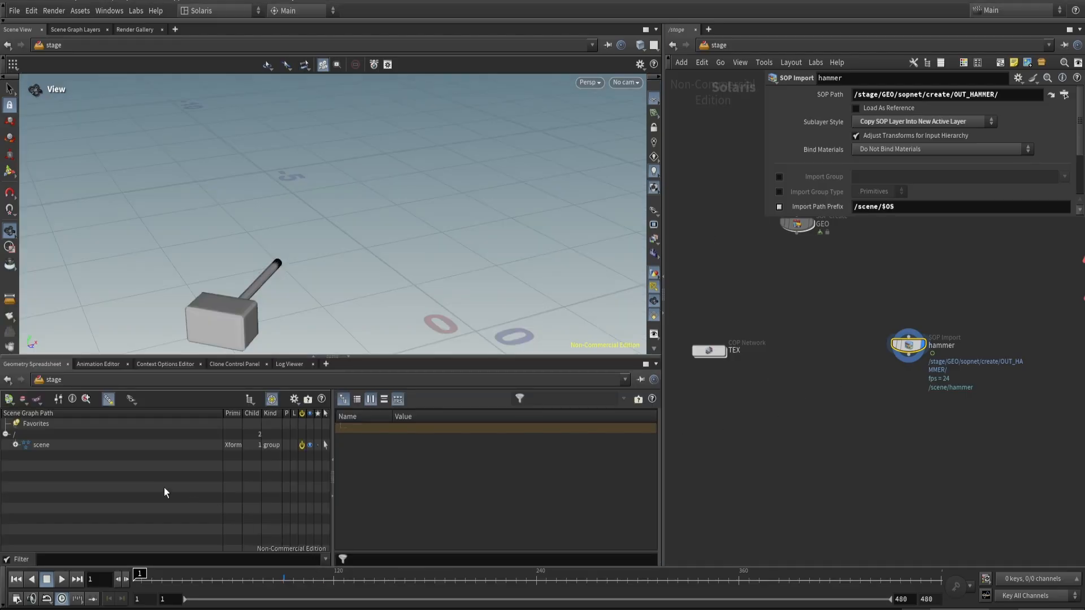
{"action": "left_click", "coordinate": [16, 444]}
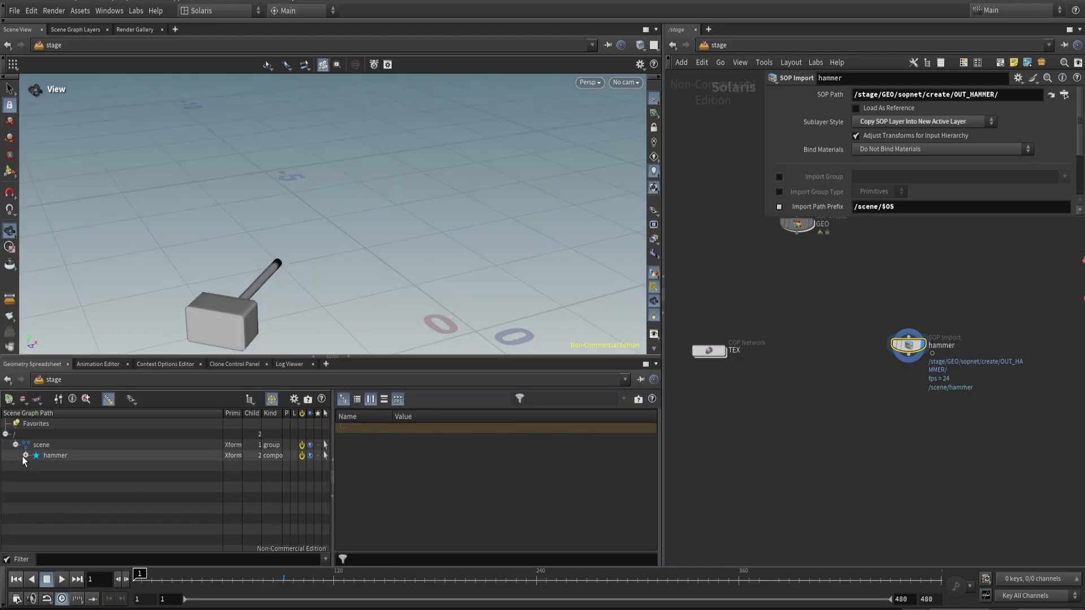
{"action": "left_click", "coordinate": [15, 445]}
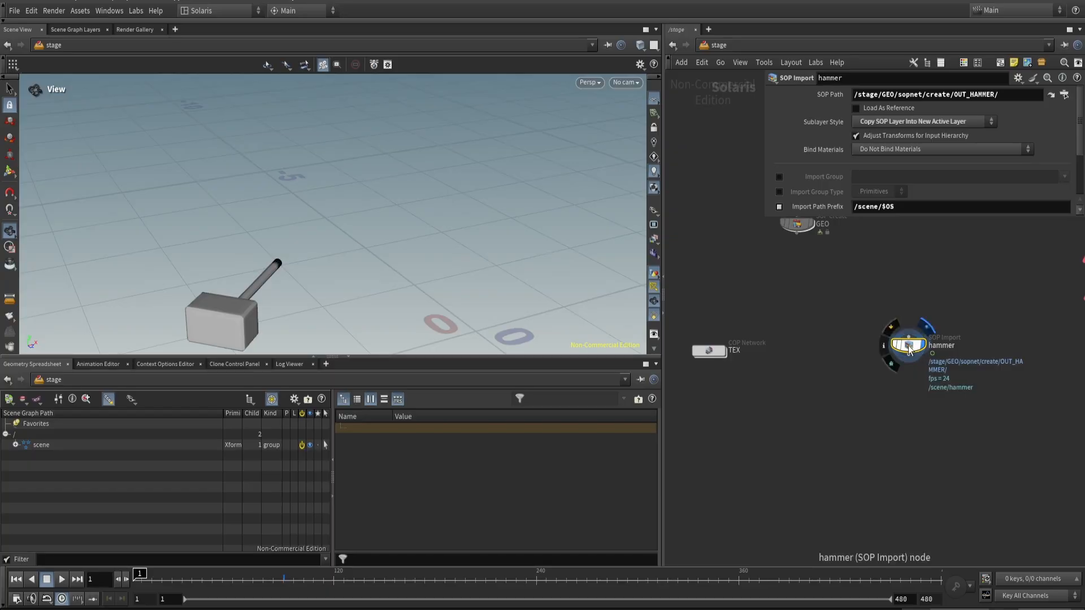
- Add a Material Library node connected below the hammer node and leave some space between them
{"action": "left_click_drag", "start_coordinate": [907, 344], "coordinate": [853, 356]}
{"action": "key", "text": "Tab"}
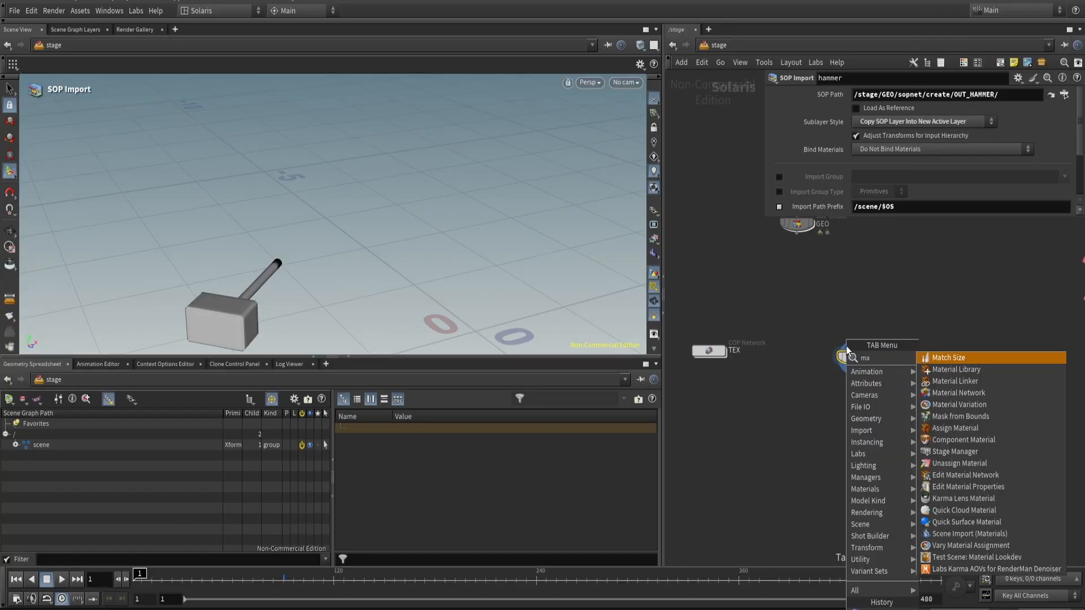
{"action": "key", "text": "Return"}
{"action": "scroll", "coordinate": [859, 395], "scroll_direction": "up", "scroll_amount": 4}
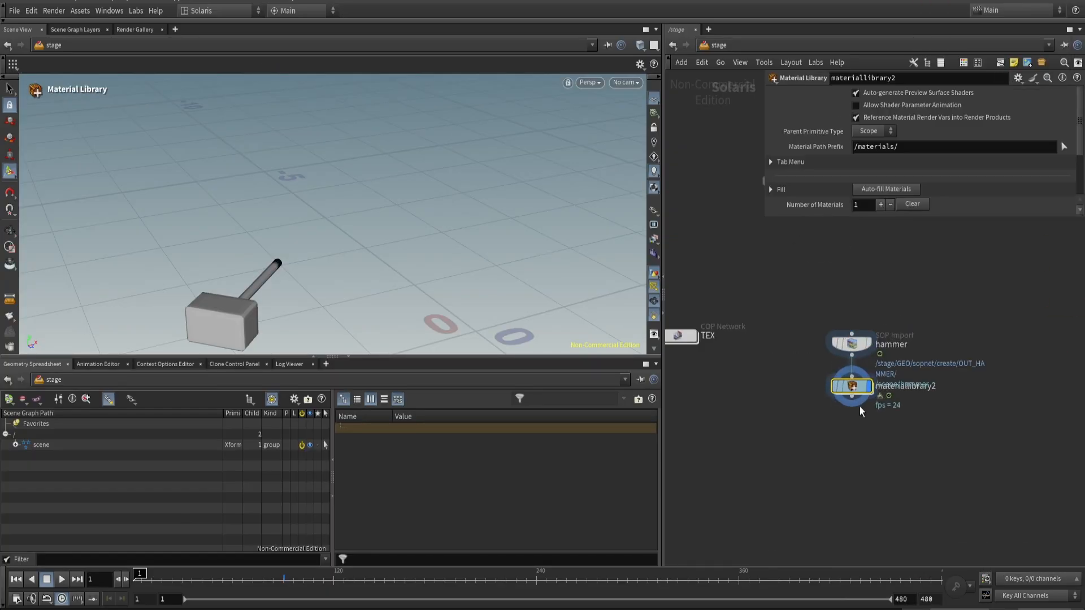
{"action": "left_click_drag", "start_coordinate": [850, 388], "coordinate": [852, 414]}
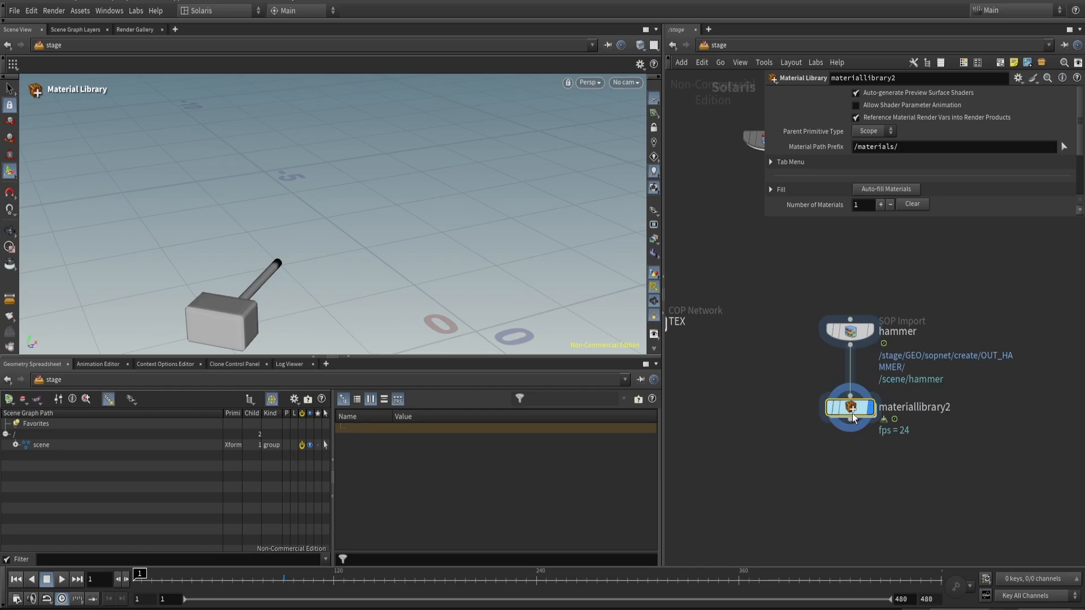
- Create a Karma Material Builder inside the new material library
{"action": "double_click", "coordinate": [852, 413]}
{"action": "key", "text": "Tab"}
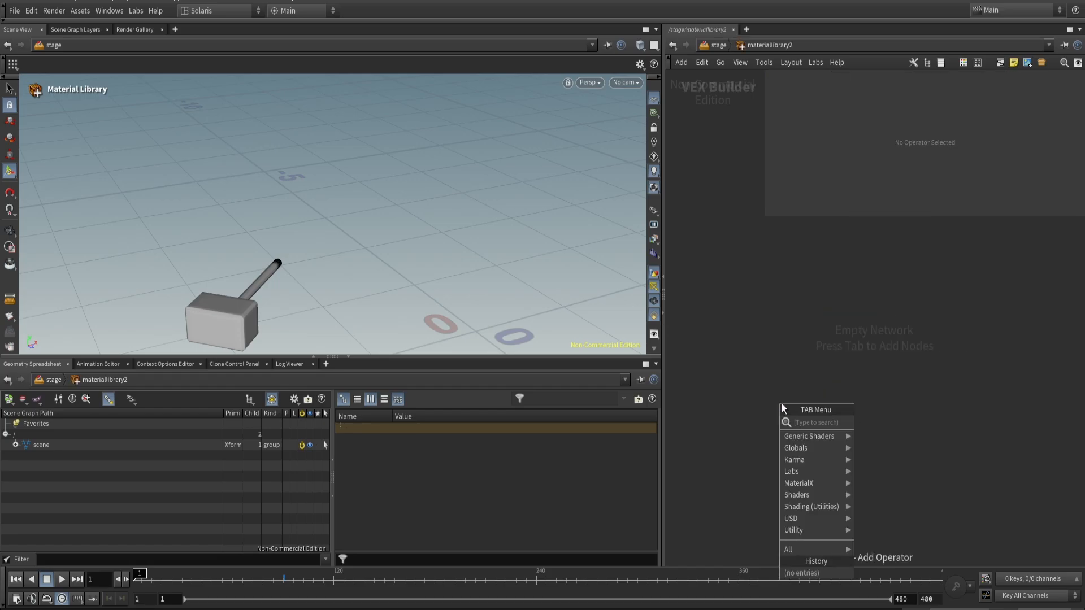
{"action": "type", "text": "karma"}
{"action": "key", "text": "Down"}
{"action": "key", "text": "Return"}
{"action": "left_click", "coordinate": [782, 408]}
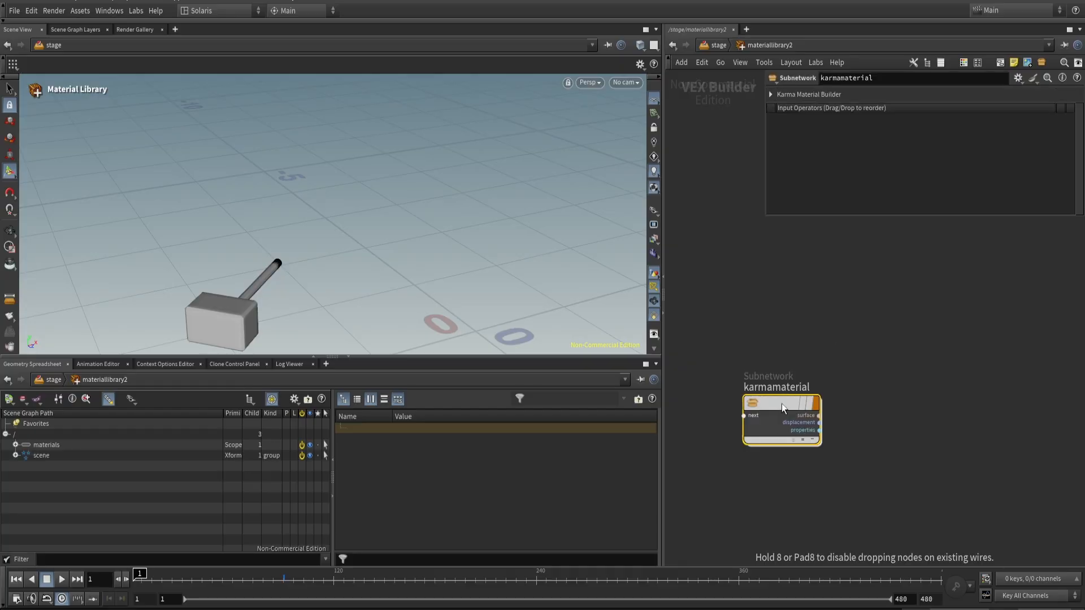
- Rename the Karma material subnetwork to MAT_
{"action": "key", "text": "F2"}
{"action": "type", "text": "MA"}
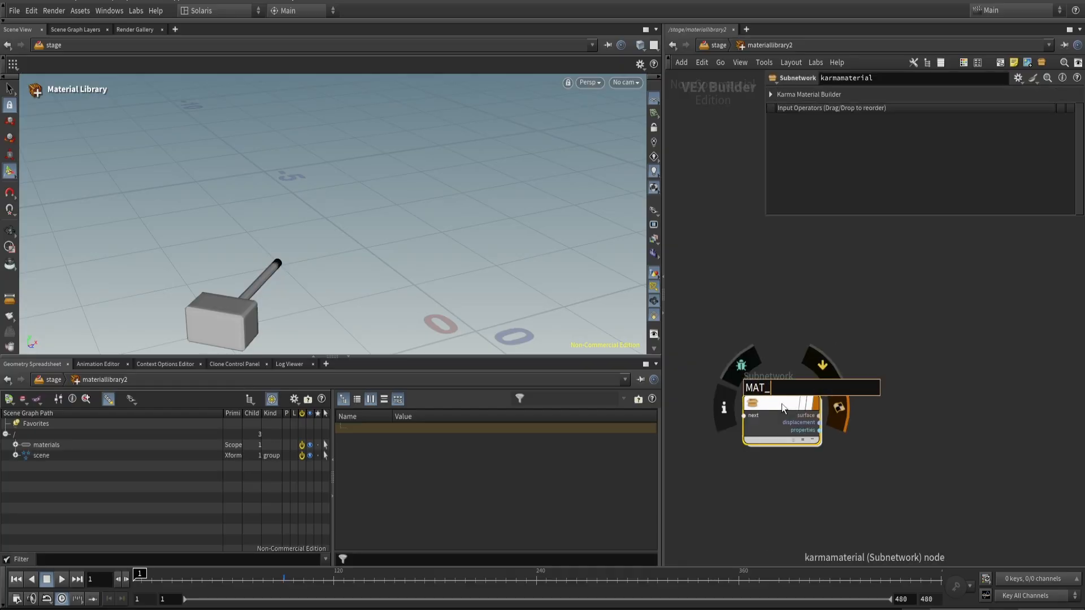
{"action": "type", "text": "T_"}
{"action": "key", "text": "Return"}
- Go inside MAT_ and move the mtlxdisplacement and material_properties nodes down, away from the standard surface node
{"action": "double_click", "coordinate": [781, 403]}
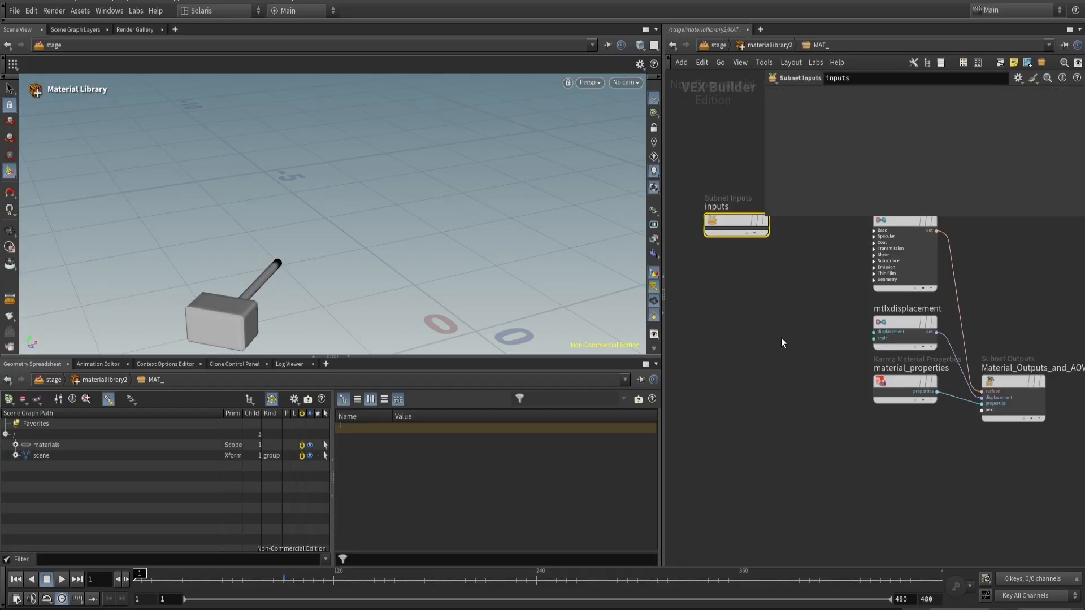
{"action": "mouse_move", "coordinate": [887, 378]}
{"action": "left_mouse_down"}
{"action": "mouse_move", "coordinate": [885, 320]}
{"action": "mouse_move", "coordinate": [889, 409]}
{"action": "mouse_move", "coordinate": [891, 378]}
{"action": "left_mouse_up"}
{"action": "scroll", "coordinate": [889, 450], "scroll_direction": "down", "scroll_amount": 2}
{"action": "left_click_drag", "start_coordinate": [889, 464], "coordinate": [884, 507]}
{"action": "middle_click_drag", "start_coordinate": [871, 384], "coordinate": [861, 433]}
{"action": "scroll", "coordinate": [876, 375], "scroll_direction": "up", "scroll_amount": 5}
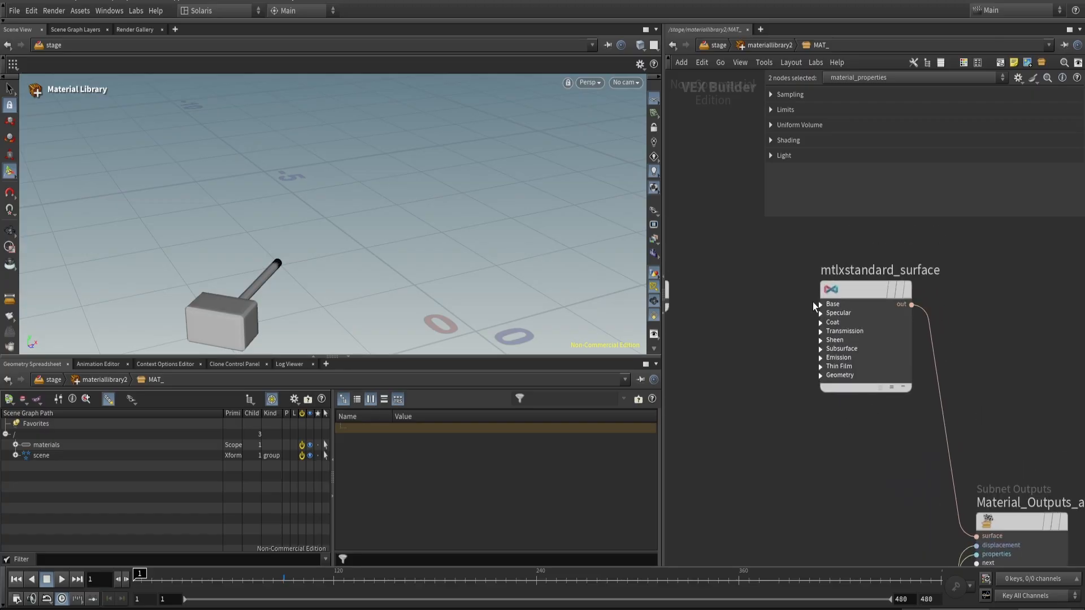
- Expand the Base, Geometry, Thin Film, Specular, Coat, Transmission and Sheen input groups on the mtlxstandard_surface node
{"action": "left_click", "coordinate": [819, 304]}
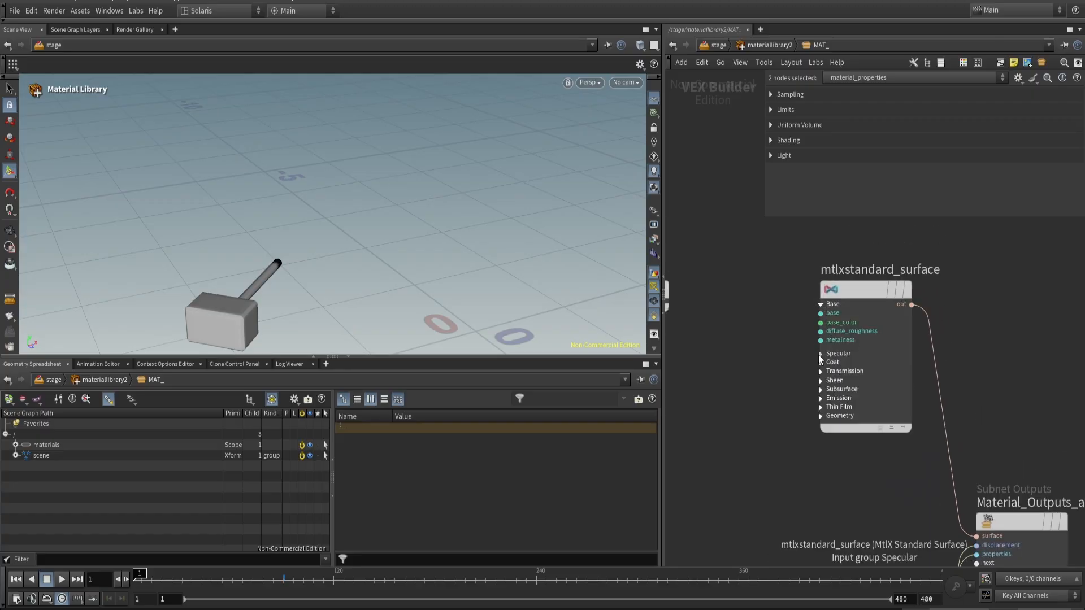
{"action": "left_click", "coordinate": [819, 416]}
{"action": "left_click", "coordinate": [821, 406]}
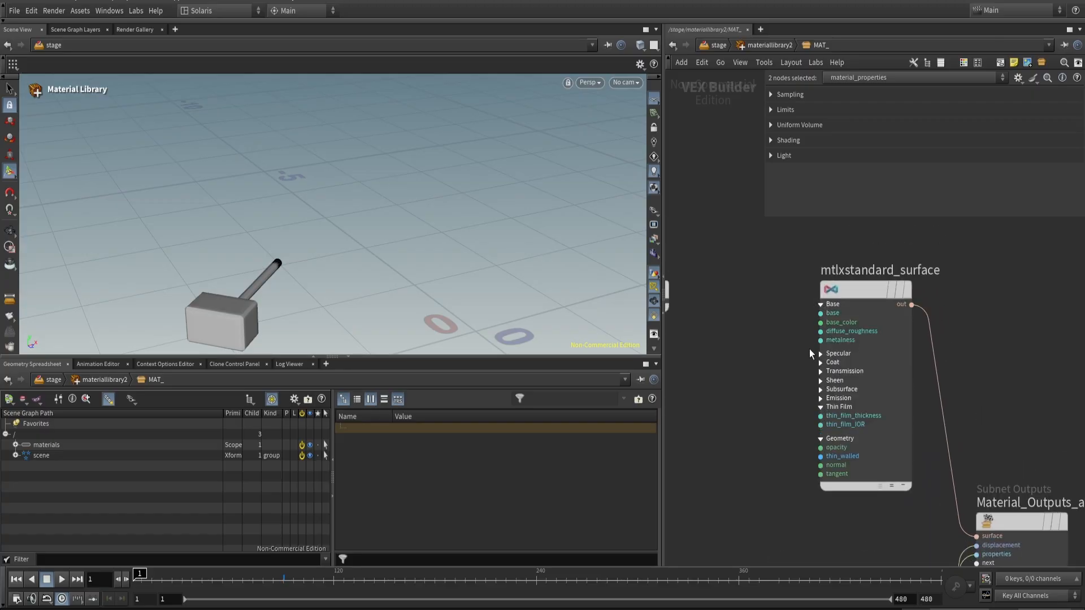
{"action": "left_click_drag", "start_coordinate": [819, 354], "coordinate": [819, 331]}
{"action": "left_click", "coordinate": [819, 331]}
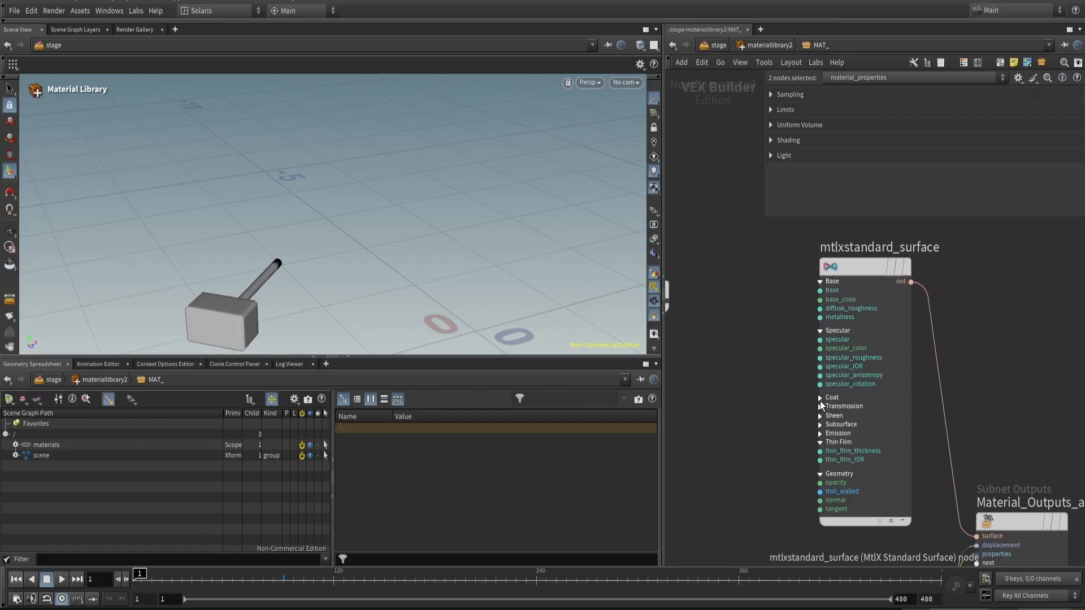
{"action": "left_click", "coordinate": [820, 397]}
{"action": "scroll", "coordinate": [751, 310], "scroll_direction": "up", "scroll_amount": 2}
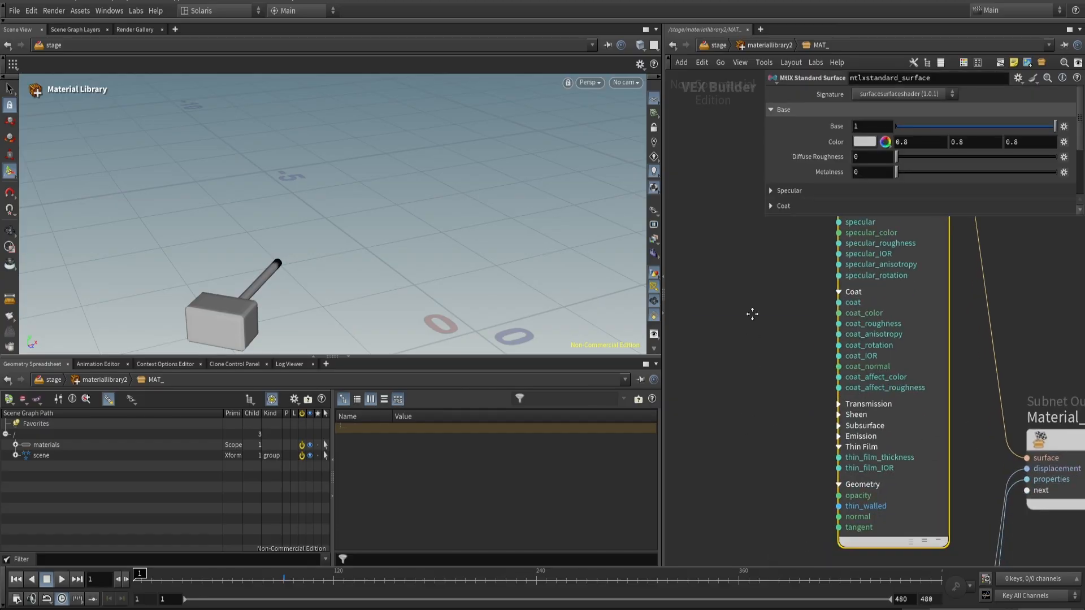
{"action": "left_click", "coordinate": [834, 344]}
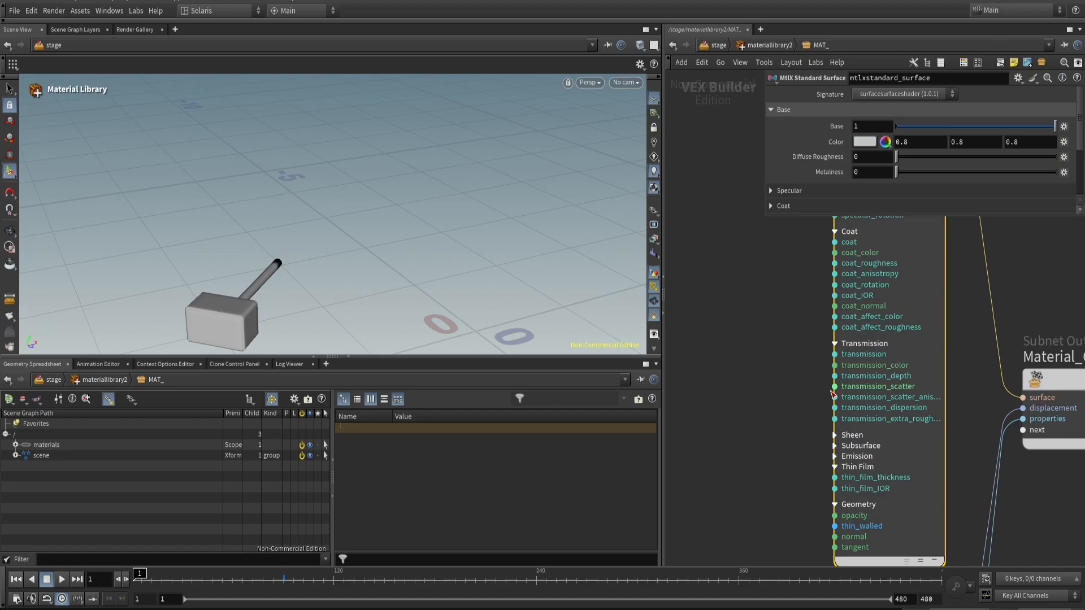
{"action": "left_click", "coordinate": [834, 436]}
- Move the mtlxdisplacement and material_properties nodes clear of the enlarged standard surface node
{"action": "scroll", "coordinate": [757, 427], "scroll_direction": "down", "scroll_amount": 3}
{"action": "left_click_drag", "start_coordinate": [872, 494], "coordinate": [832, 482]}
{"action": "scroll", "coordinate": [797, 293], "scroll_direction": "up", "scroll_amount": 5}
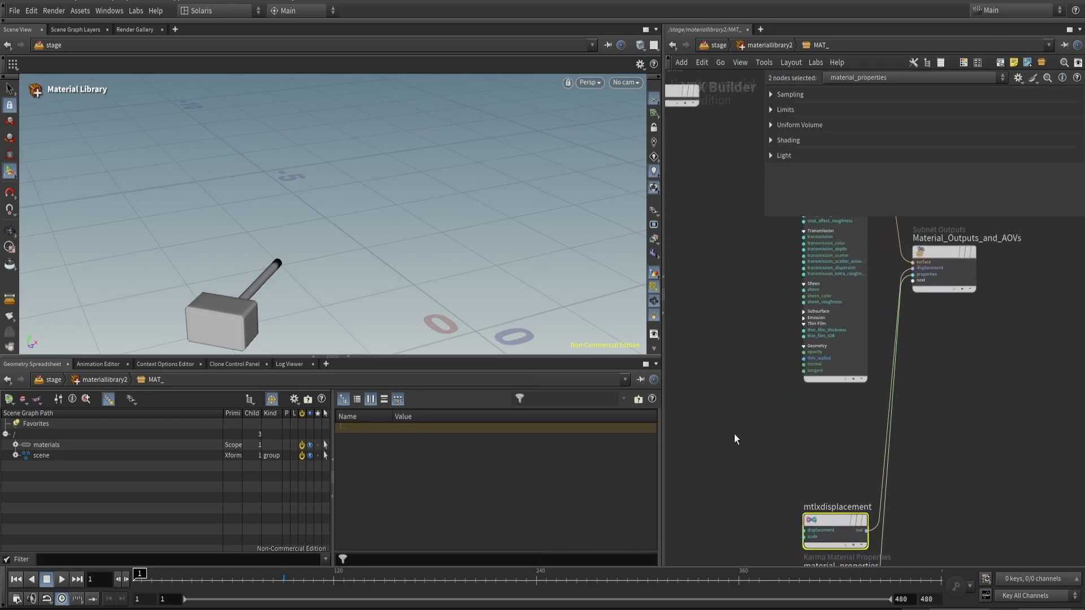
- Expand the Emission and Subsurface input groups on the mtlxstandard_surface node
{"action": "scroll", "coordinate": [792, 289], "scroll_direction": "down", "scroll_amount": 6}
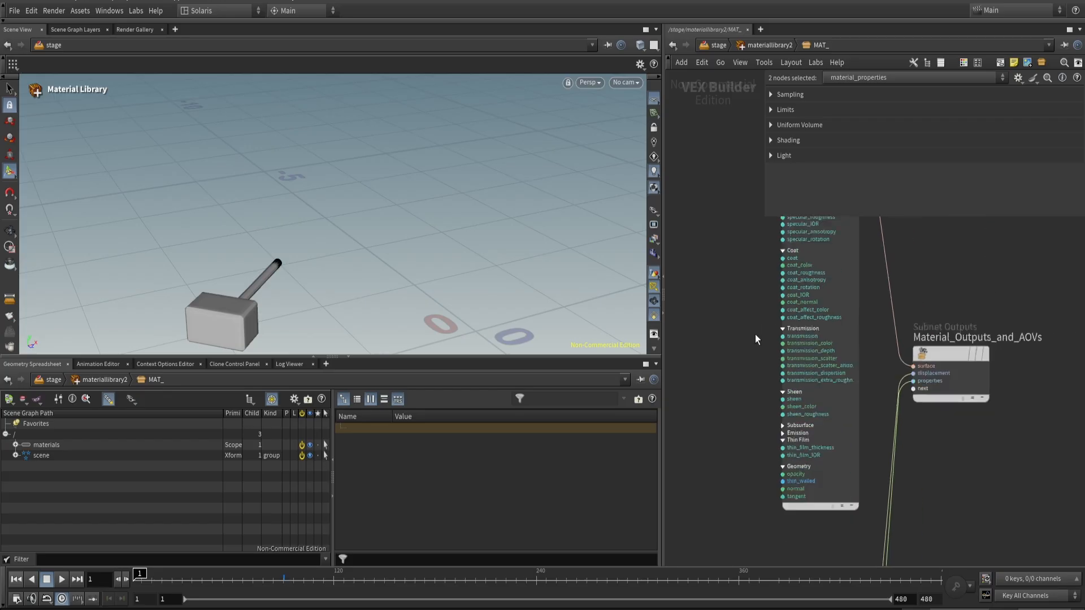
{"action": "scroll", "coordinate": [765, 419], "scroll_direction": "up", "scroll_amount": 3}
{"action": "left_click", "coordinate": [787, 414]}
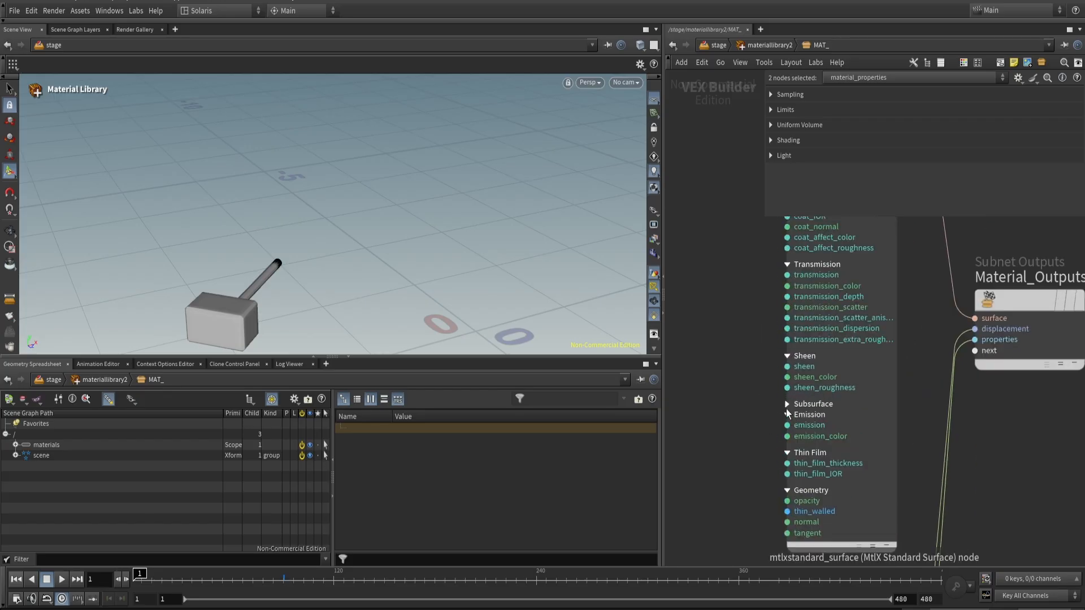
{"action": "left_click", "coordinate": [786, 405]}
- Move the mtlxdisplacement and material_properties nodes up, closer beneath the fully expanded standard surface node
{"action": "scroll", "coordinate": [732, 418], "scroll_direction": "down", "scroll_amount": 4}
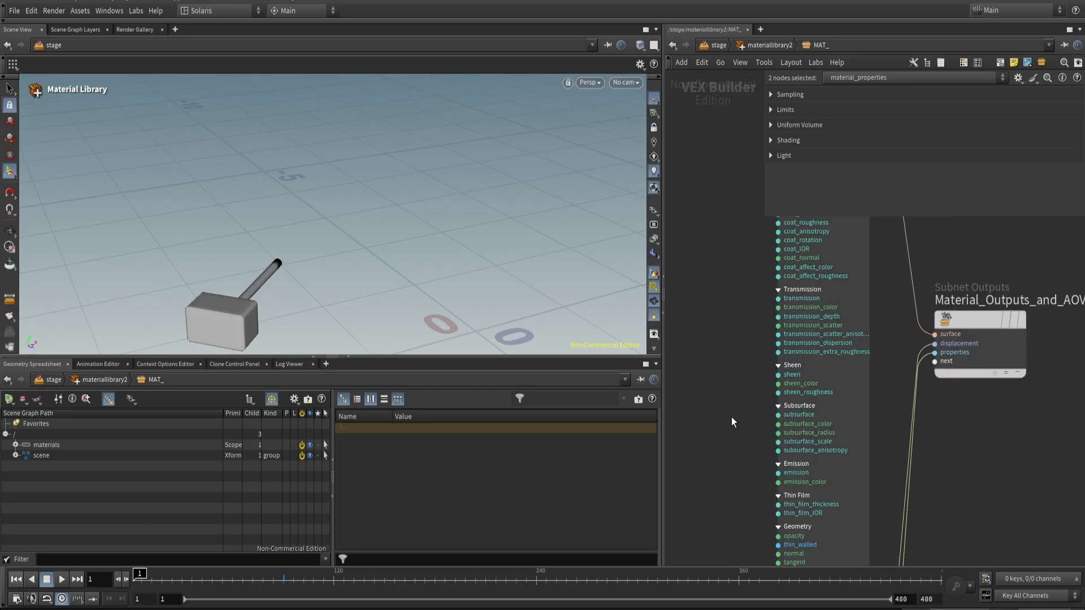
{"action": "middle_click_drag", "start_coordinate": [733, 449], "coordinate": [750, 319]}
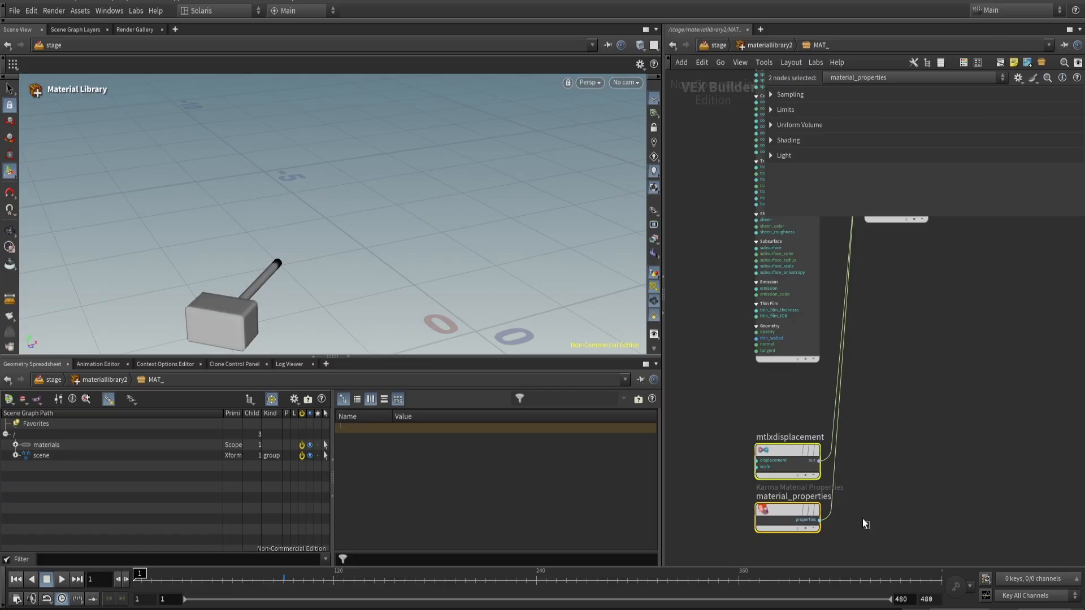
{"action": "left_click_drag", "start_coordinate": [782, 452], "coordinate": [786, 412]}
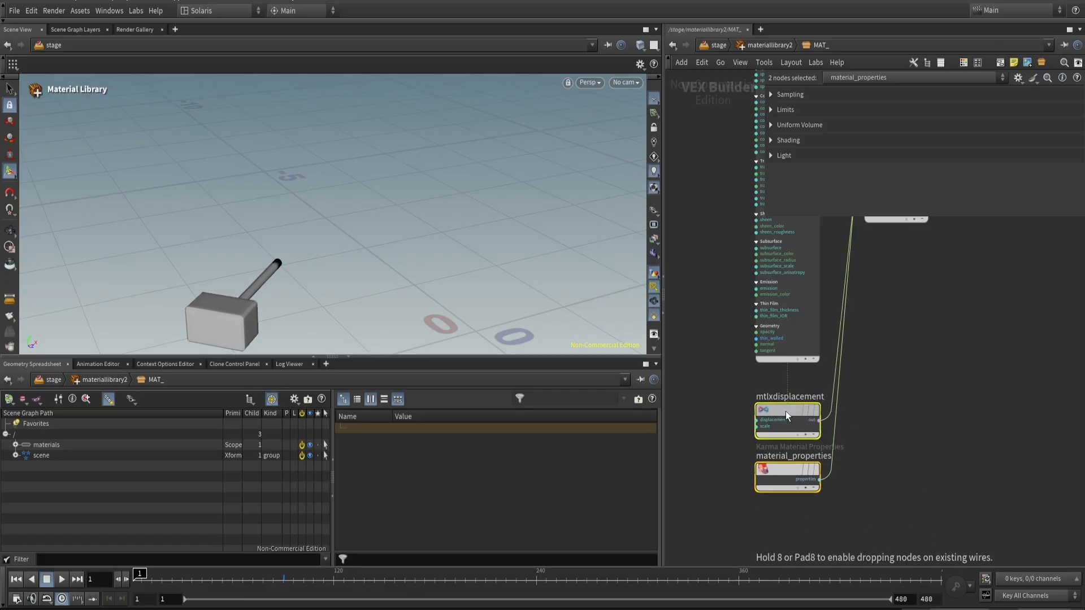
- Leave the MAT_ subnetwork and the material library and return to the stage network
{"action": "left_click", "coordinate": [703, 338]}
{"action": "middle_click_drag", "start_coordinate": [704, 338], "coordinate": [795, 492]}
{"action": "left_click_drag", "start_coordinate": [737, 265], "coordinate": [932, 330]}
{"action": "key", "text": "u"}
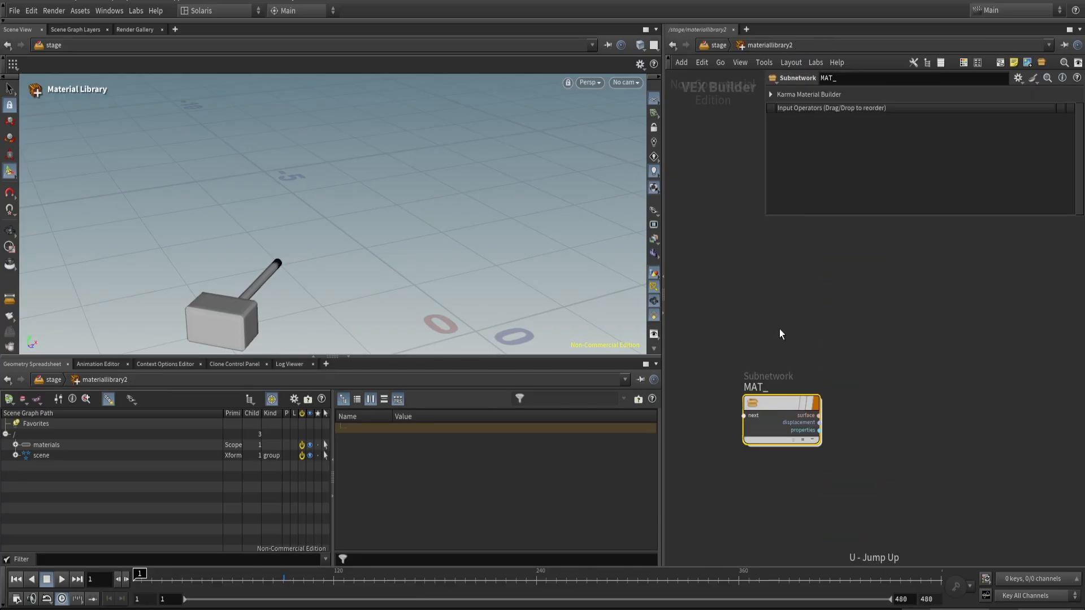
{"action": "key", "text": "u"}
- Move the domelight1 node and the two nodes above it farther away from the hammer and materiallibrary2 nodes
{"action": "scroll", "coordinate": [852, 445], "scroll_direction": "down", "scroll_amount": 3}
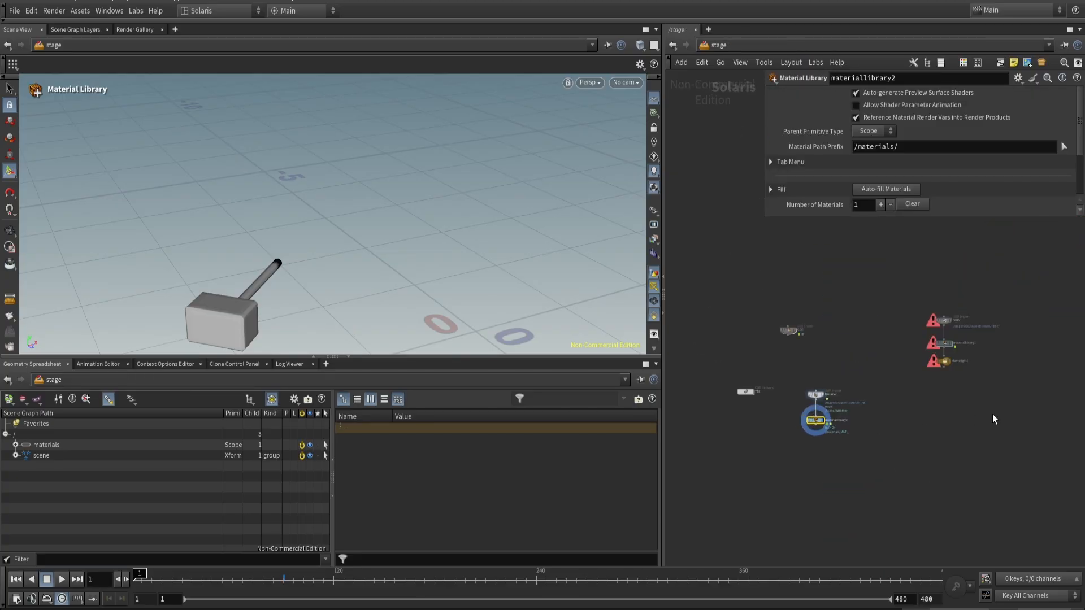
{"action": "left_click_drag", "start_coordinate": [927, 452], "coordinate": [894, 357]}
{"action": "left_click_drag", "start_coordinate": [891, 414], "coordinate": [989, 321]}
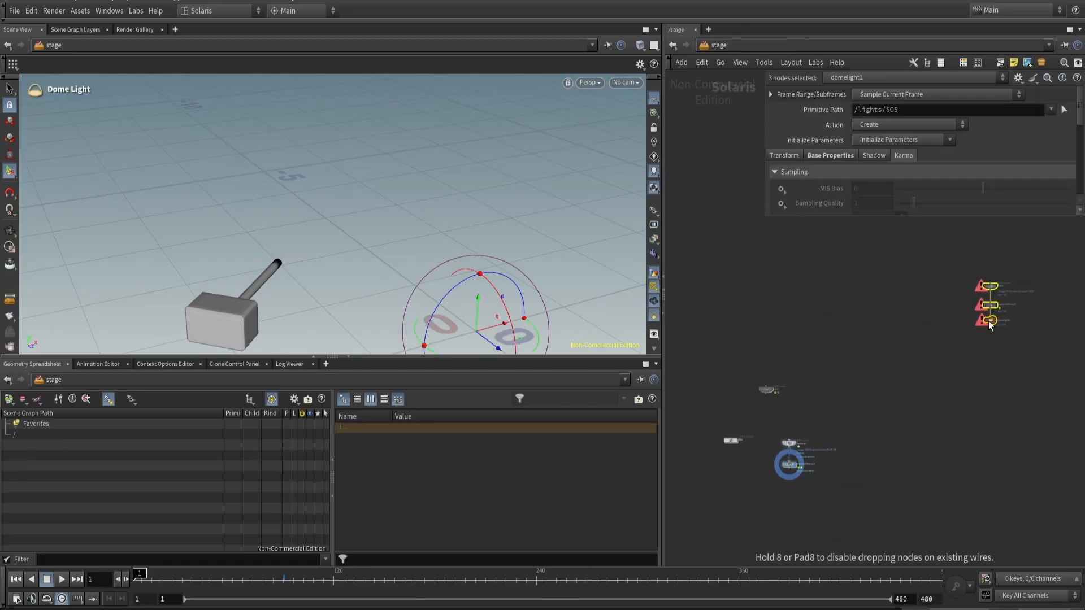
{"action": "left_click", "coordinate": [900, 446]}
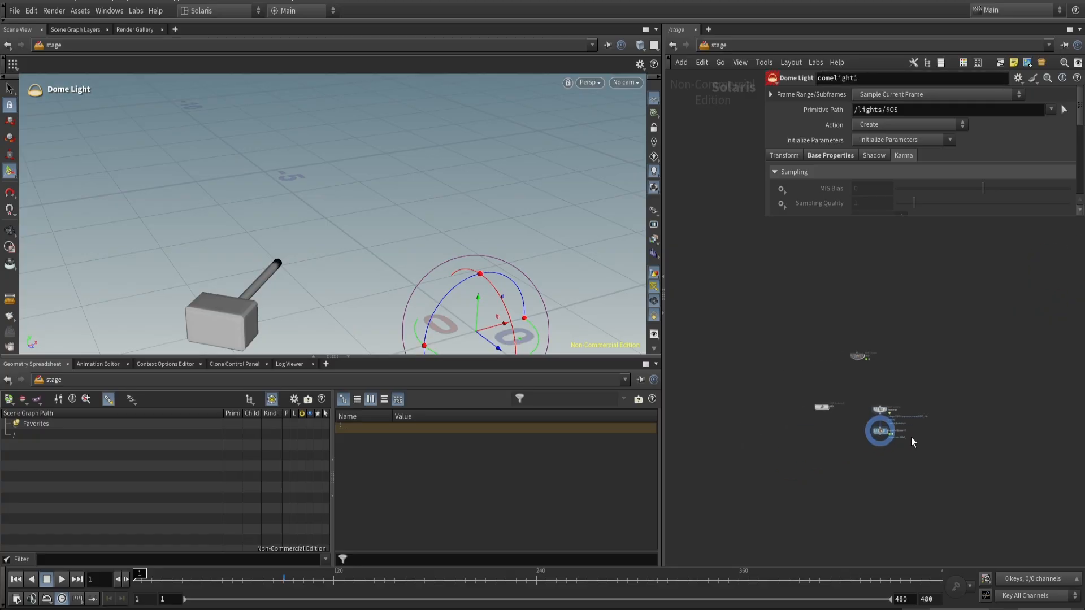
- Duplicate the hammer SOP Import together with its connected materiallibrary2 node and place the copies beside the originals
{"action": "scroll", "coordinate": [906, 432], "scroll_direction": "up", "scroll_amount": 3}
{"action": "scroll", "coordinate": [910, 452], "scroll_direction": "up", "scroll_amount": 1}
{"action": "left_click_drag", "start_coordinate": [918, 491], "coordinate": [842, 337]}
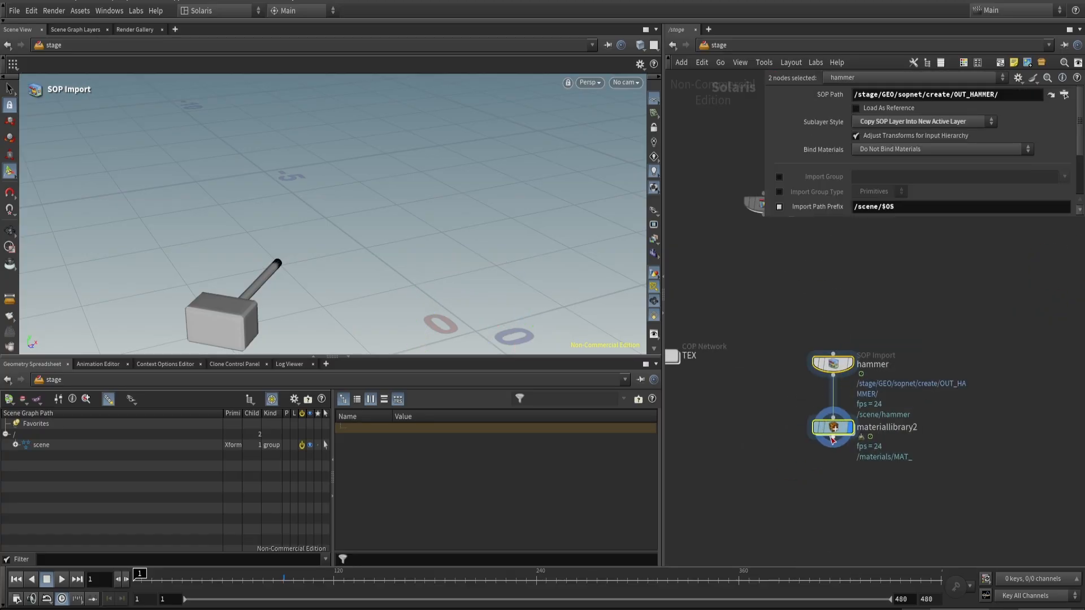
{"action": "left_click_drag", "start_coordinate": [832, 430], "coordinate": [994, 429]}
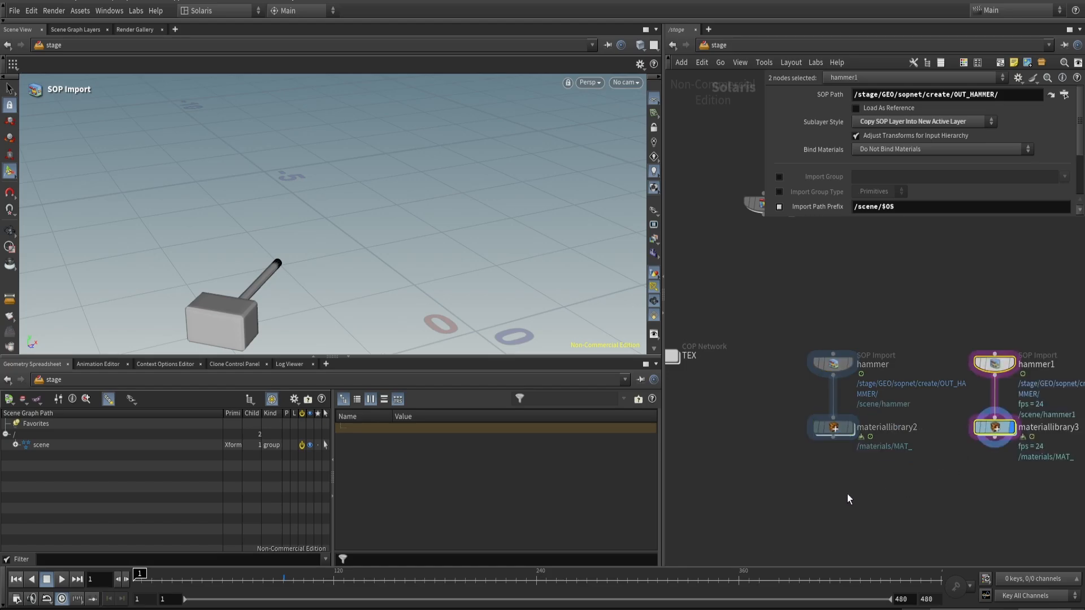
{"action": "left_click", "coordinate": [832, 423]}
{"action": "middle_click_drag", "start_coordinate": [906, 500], "coordinate": [829, 495]}
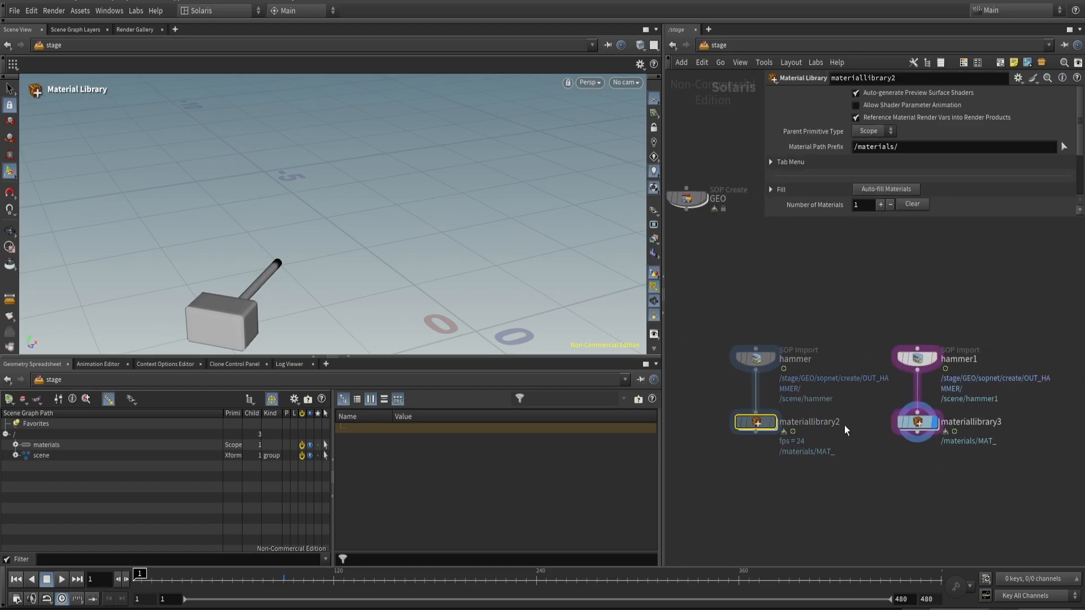
- Rename the copied hammer SOP Import to skin and set its import path prefix to /scene/cantaloupe/$OS
{"action": "double_click", "coordinate": [967, 360]}
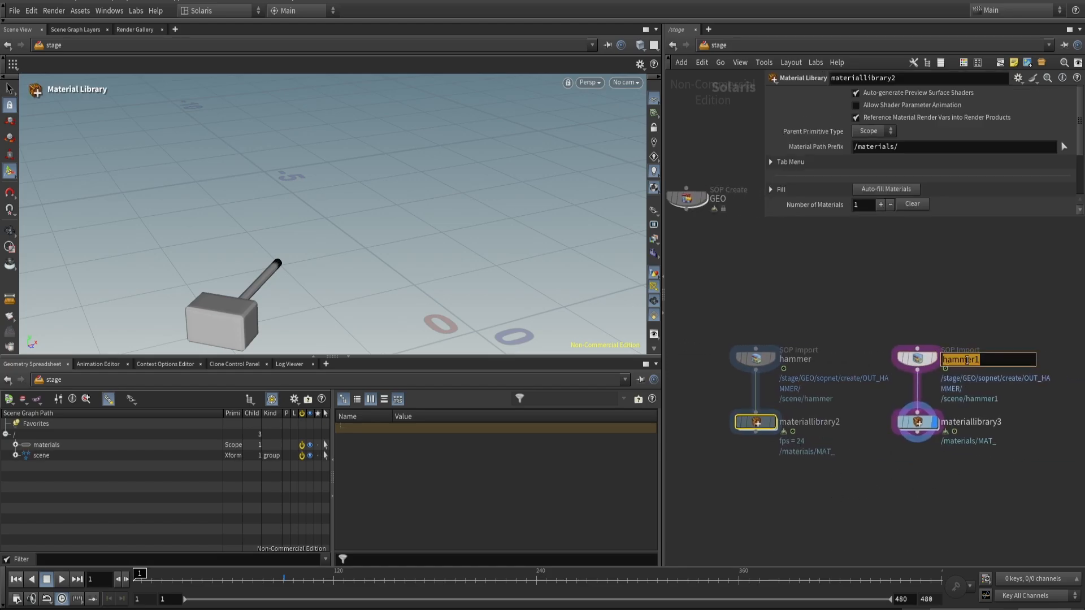
{"action": "type", "text": "skin"}
{"action": "key", "text": "Return"}
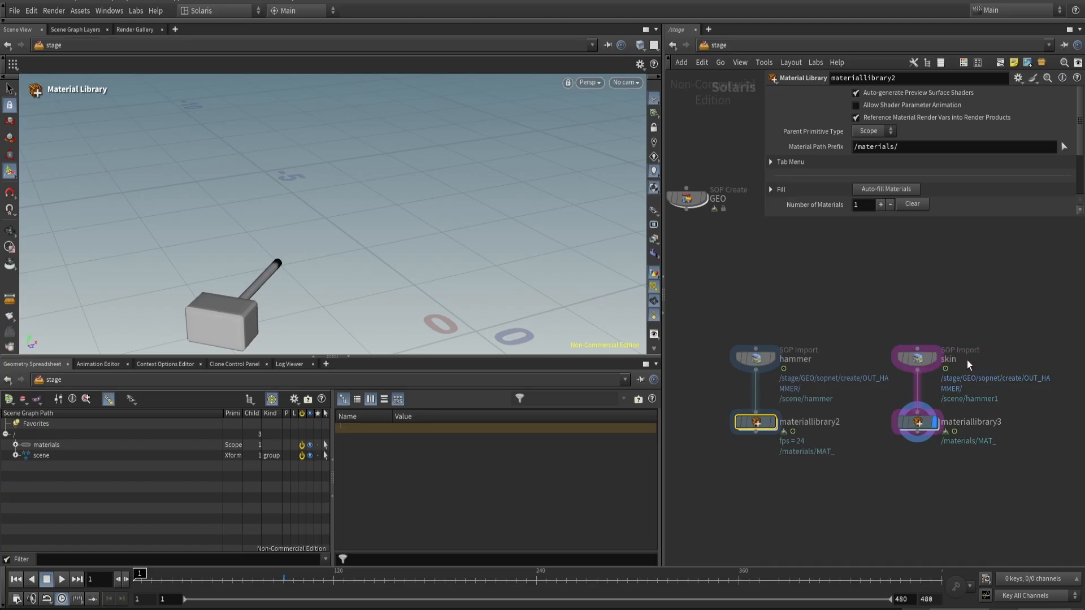
{"action": "left_click", "coordinate": [904, 372]}
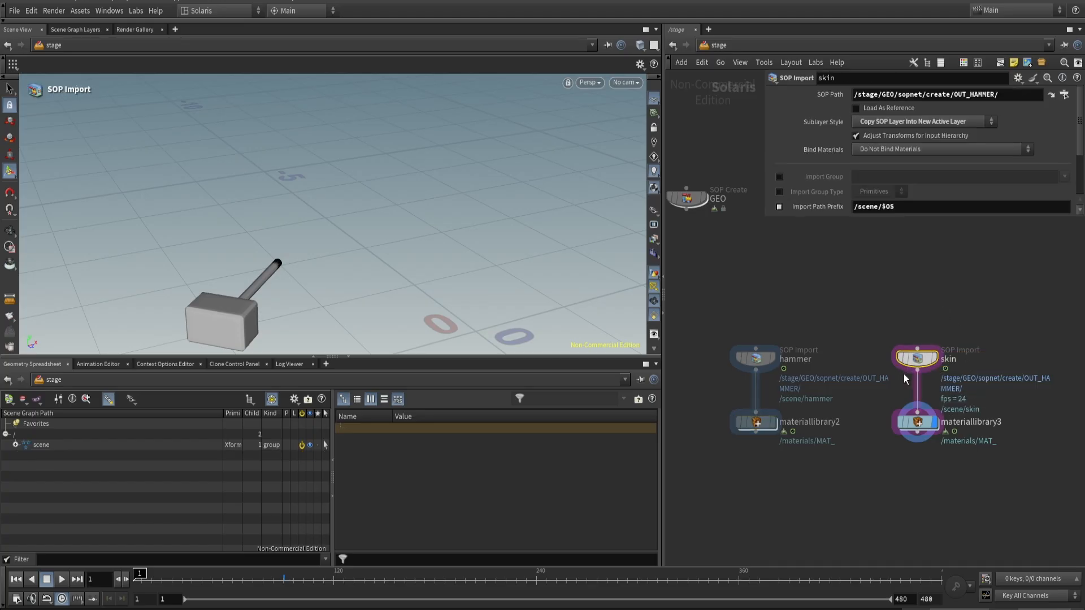
{"action": "left_click", "coordinate": [879, 206]}
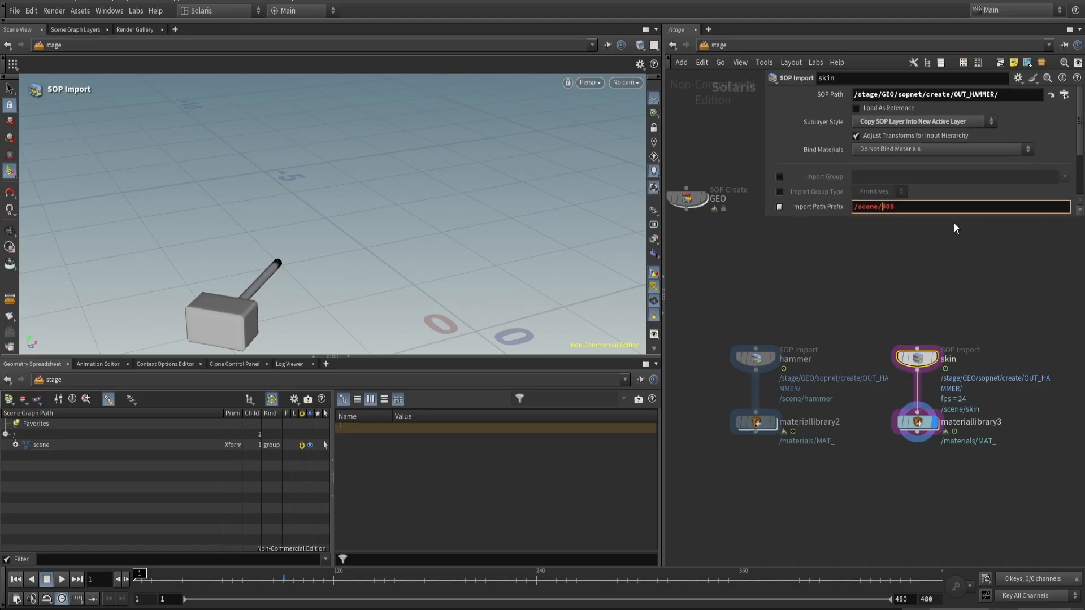
{"action": "type", "text": "cantaloupe/"}
{"action": "key", "text": "Return"}
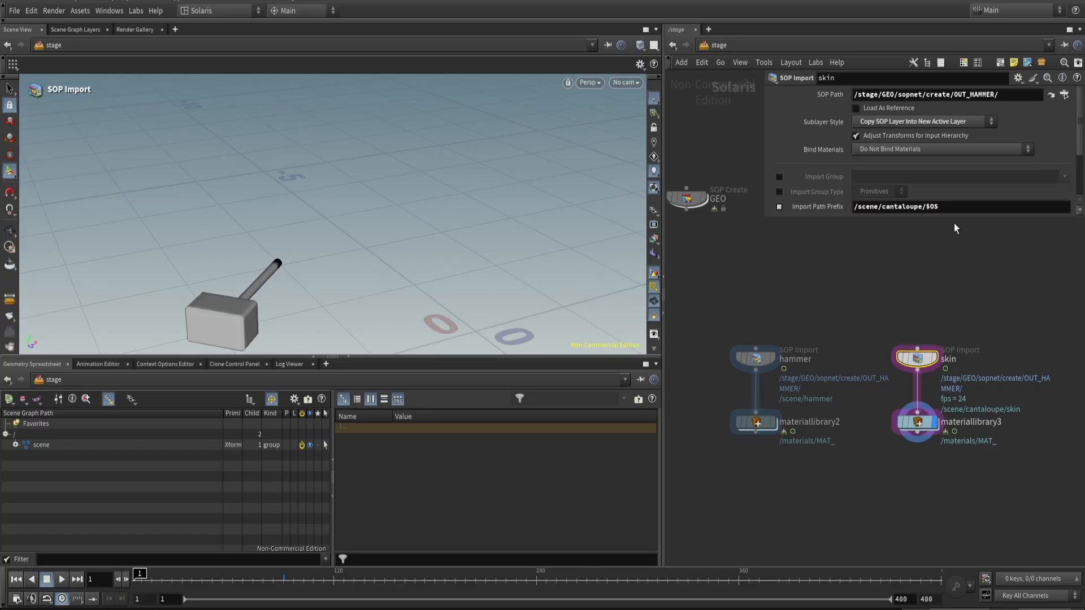
- Set the skin node's SOP path to /stage/GEO/sopnet/create/OUT_SKIN_OUTSIDE/
{"action": "left_click", "coordinate": [1008, 96]}
{"action": "key", "text": "BackSpace"}
{"action": "key", "text": "BackSpace"}
{"action": "key", "text": "BackSpace"}
{"action": "key", "text": "BackSpace"}
{"action": "key", "text": "BackSpace"}
{"action": "key", "text": "BackSpace"}
{"action": "key", "text": "BackSpace"}
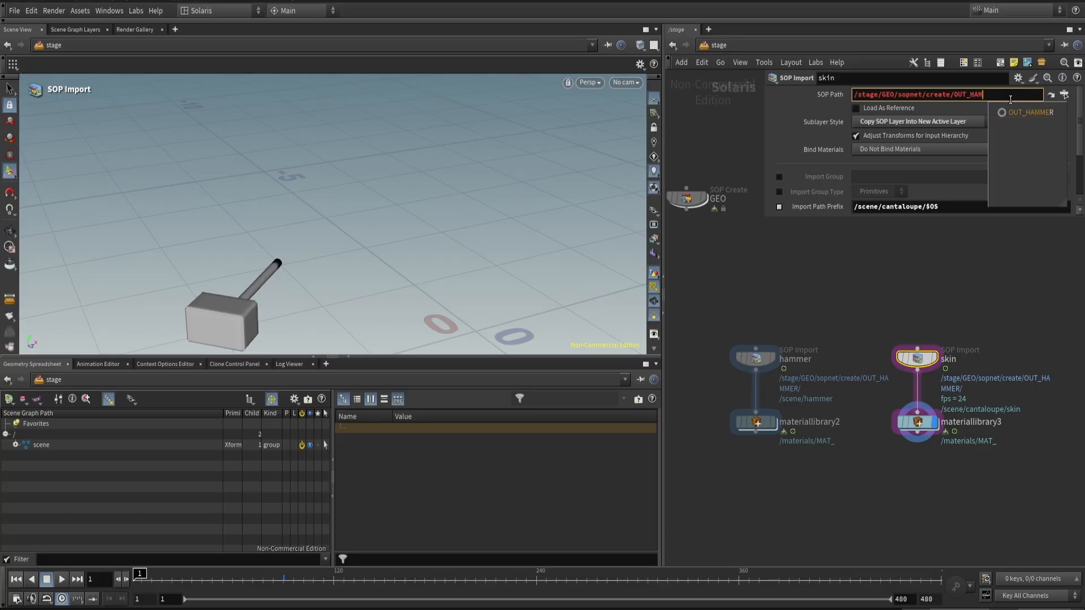
{"action": "key", "text": "Down"}
{"action": "key", "text": "Down"}
{"action": "key", "text": "Down"}
{"action": "key", "text": "Down"}
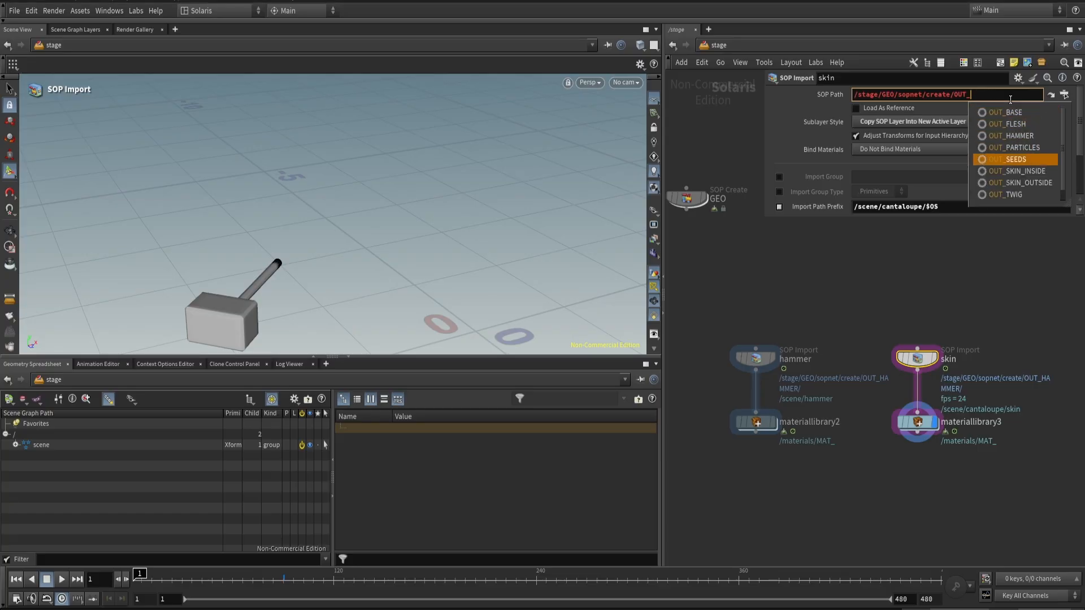
{"action": "key", "text": "Down"}
{"action": "key", "text": "Down"}
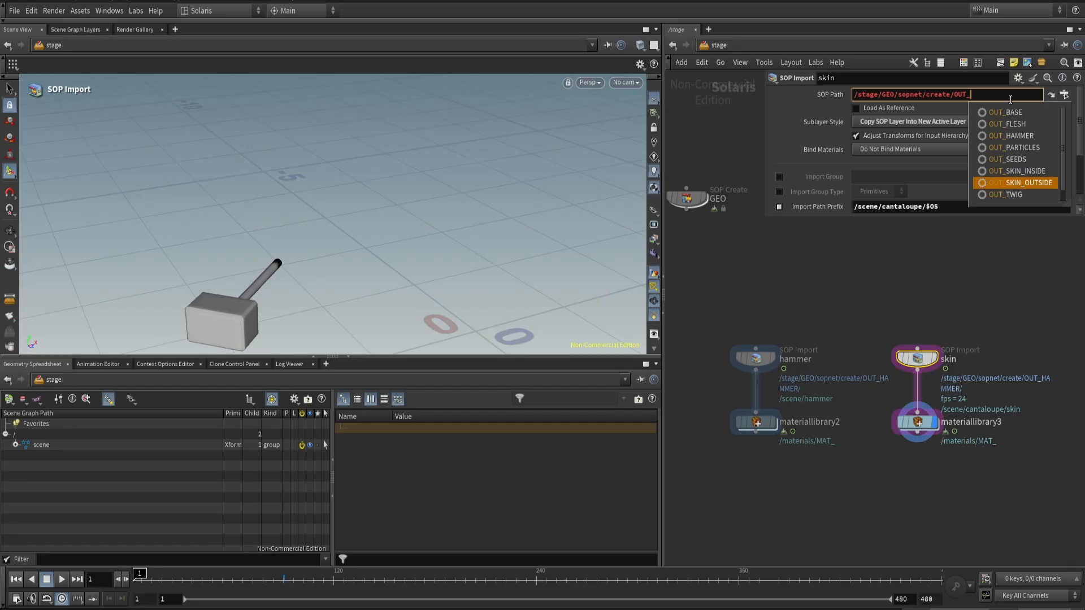
{"action": "key", "text": "Return"}
{"action": "key", "text": "Return"}
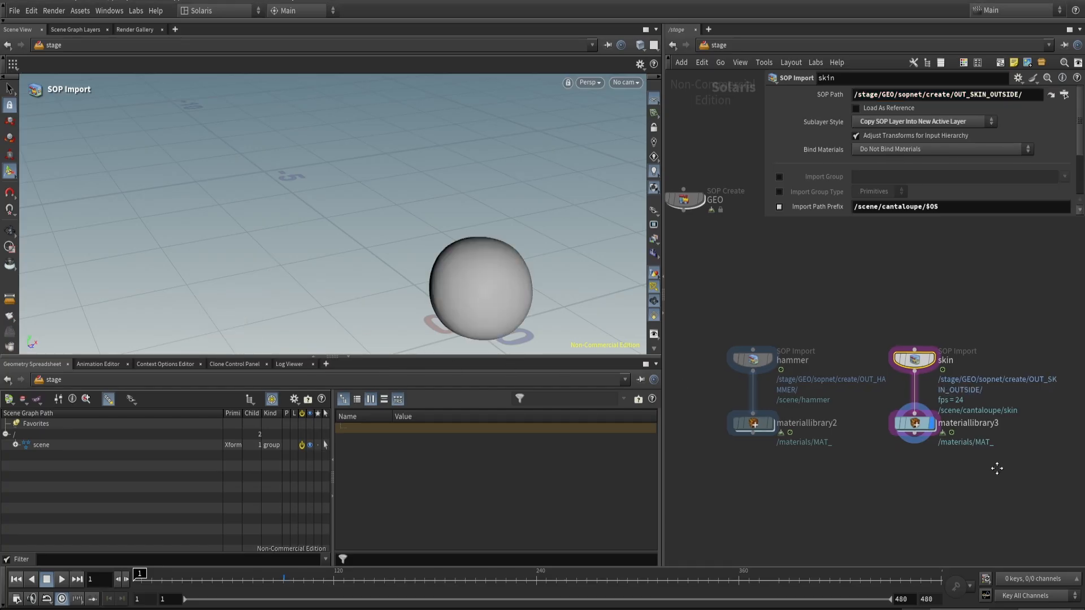
- Duplicate the skin SOP Import together with its connected material library and place the copies beside the originals
{"action": "middle_click_drag", "start_coordinate": [992, 465], "coordinate": [746, 484]}
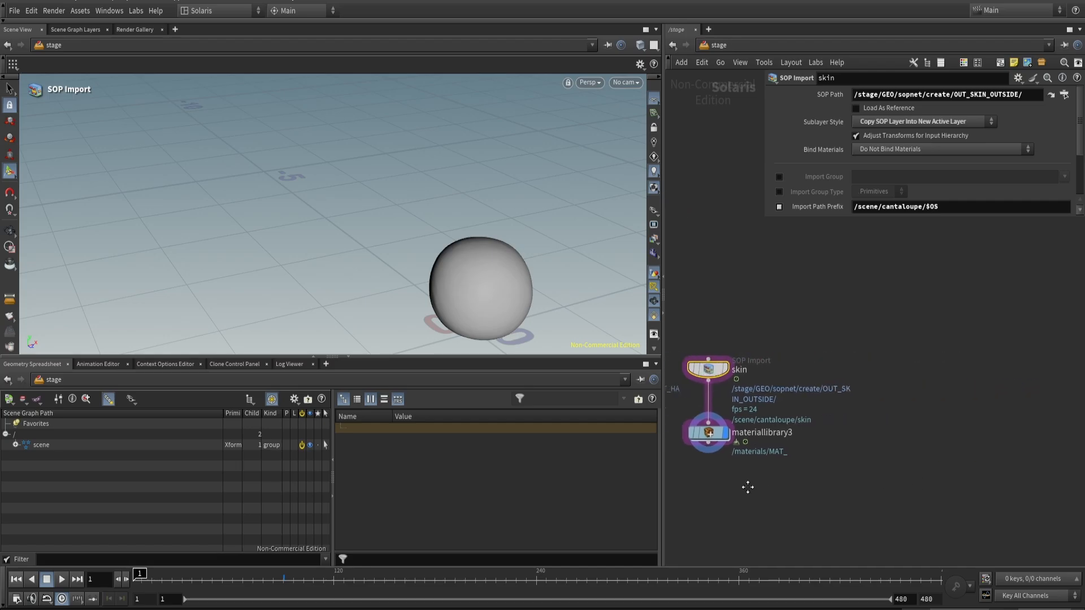
{"action": "scroll", "coordinate": [774, 492], "scroll_direction": "down", "scroll_amount": 3}
{"action": "left_click_drag", "start_coordinate": [781, 493], "coordinate": [757, 422]}
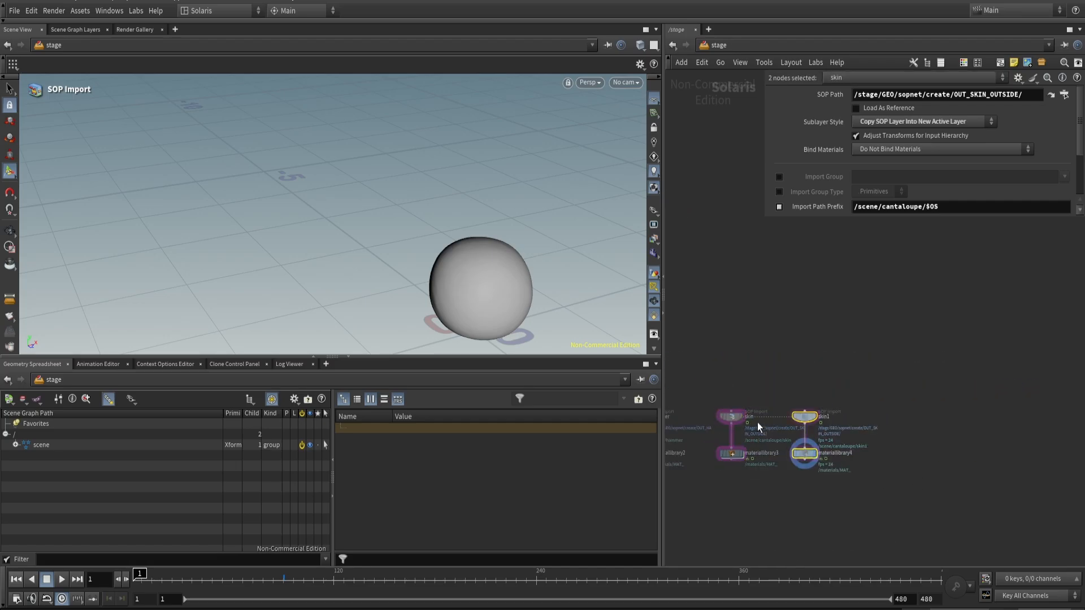
- Rename the original skin SOP Import to skinout and its copy to skinin
{"action": "scroll", "coordinate": [756, 422], "scroll_direction": "up", "scroll_amount": 2}
{"action": "double_click", "coordinate": [757, 418]}
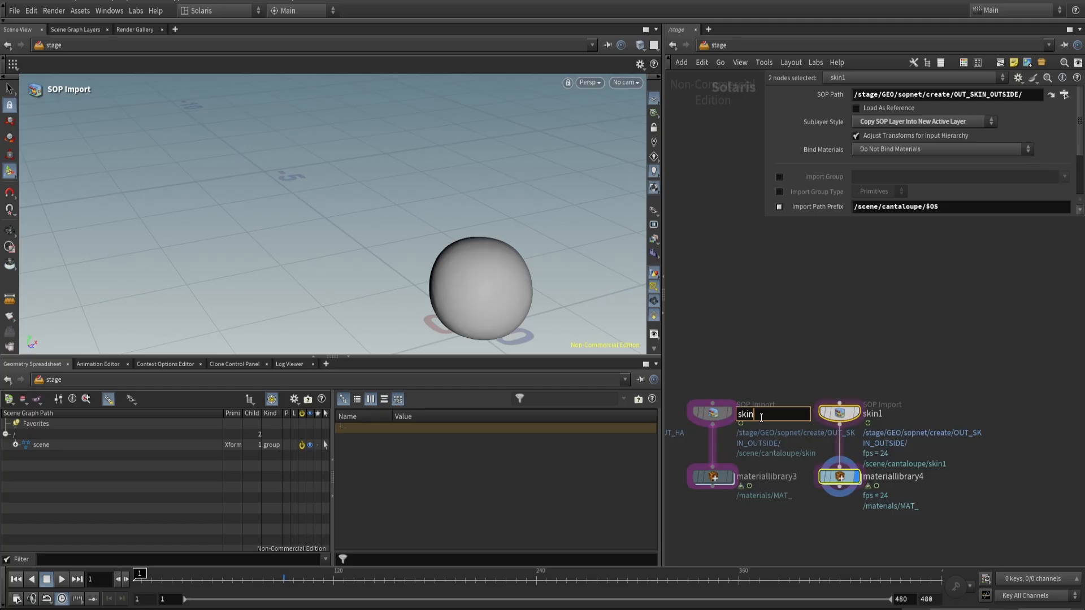
{"action": "type", "text": "out"}
{"action": "key", "text": "Return"}
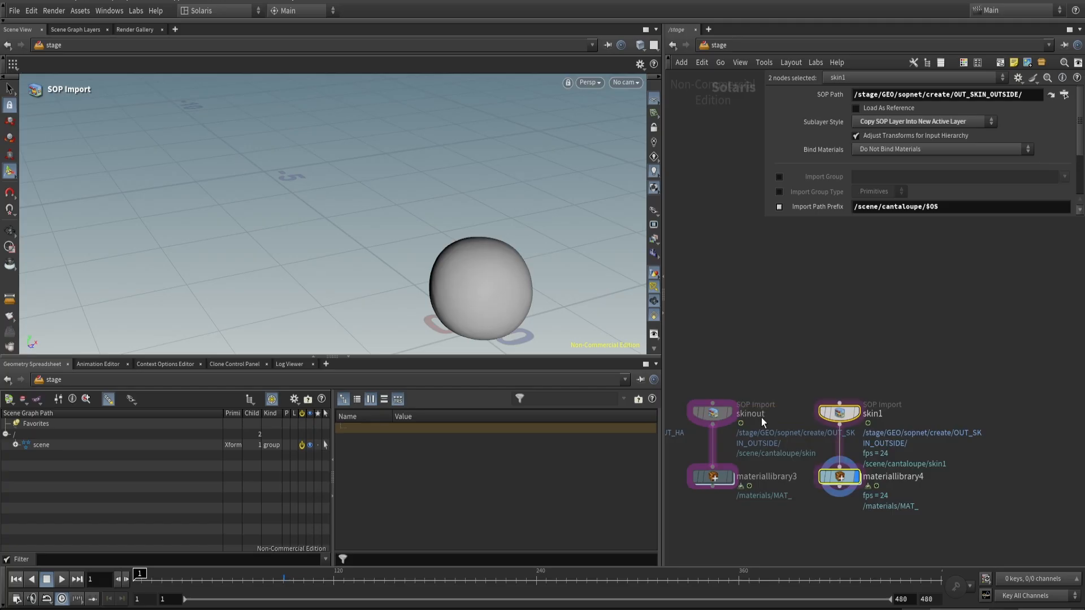
{"action": "double_click", "coordinate": [880, 418]}
{"action": "key", "text": "BackSpace"}
{"action": "type", "text": "in"}
{"action": "key", "text": "Return"}
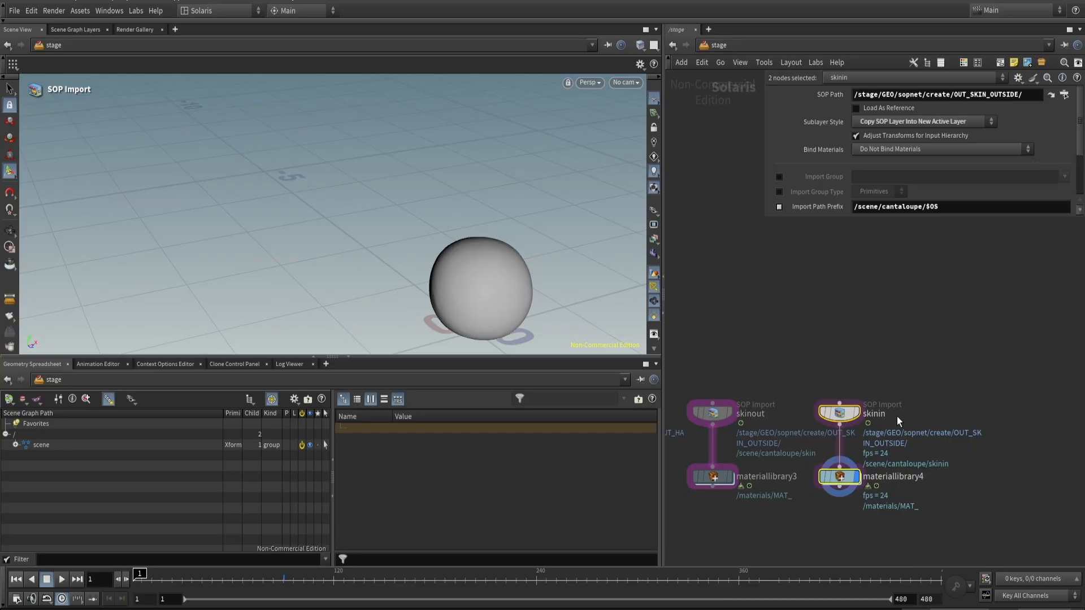
- Set the skinin node's SOP path to /stage/GEO/sopnet/create/OUT_SKIN_INSIDE/
{"action": "left_click", "coordinate": [1038, 94]}
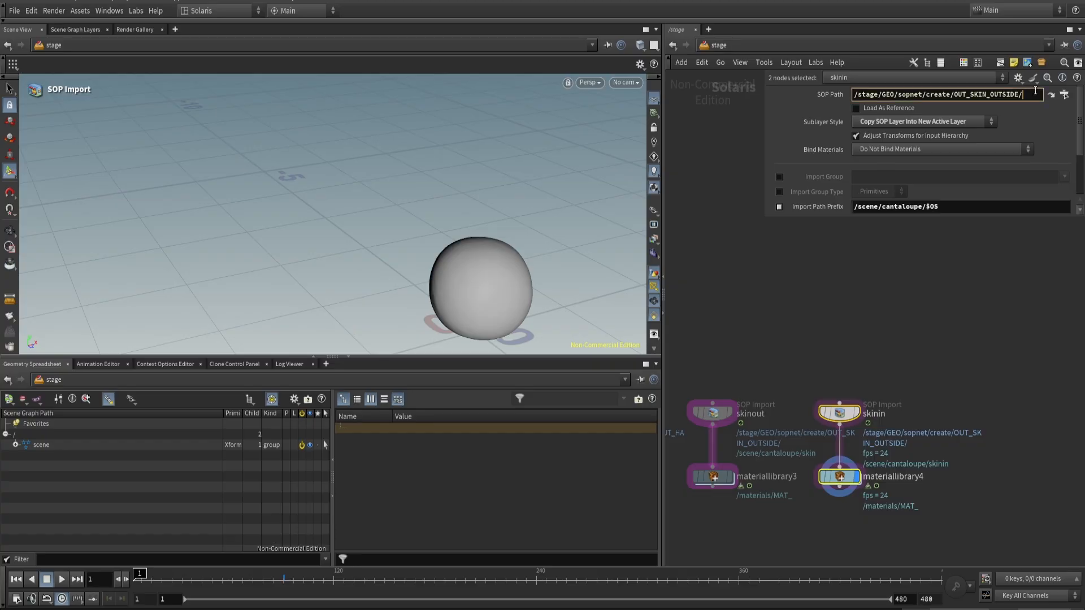
{"action": "key", "text": "BackSpace"}
{"action": "key", "text": "BackSpace"}
{"action": "key", "text": "BackSpace"}
{"action": "key", "text": "BackSpace"}
{"action": "key", "text": "BackSpace"}
{"action": "key", "text": "BackSpace"}
{"action": "key", "text": "BackSpace"}
{"action": "key", "text": "BackSpace"}
{"action": "type", "text": "INSIDE/"}
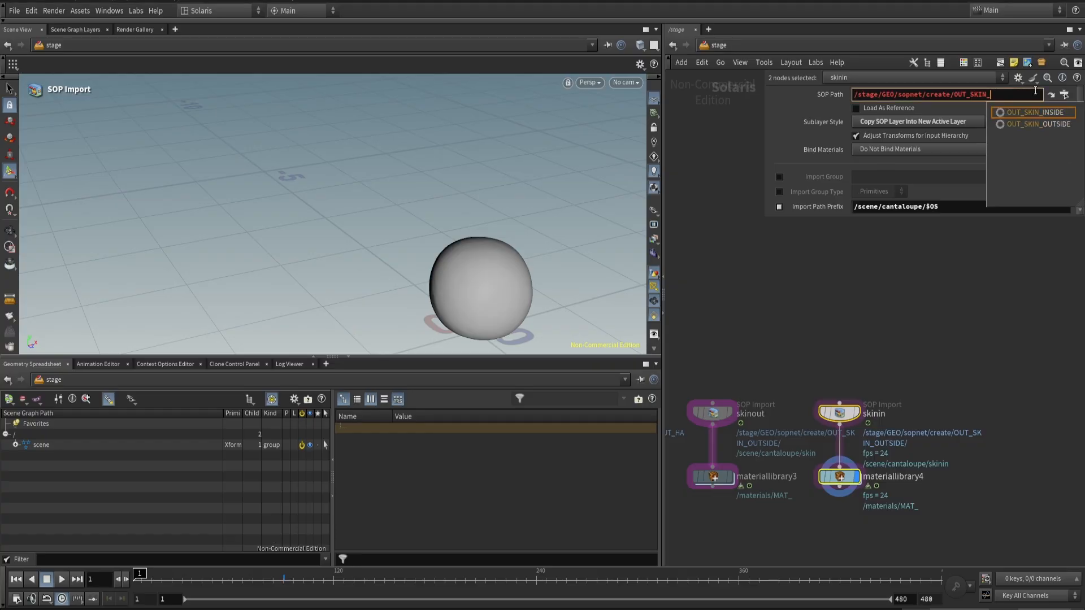
{"action": "key", "text": "Return"}
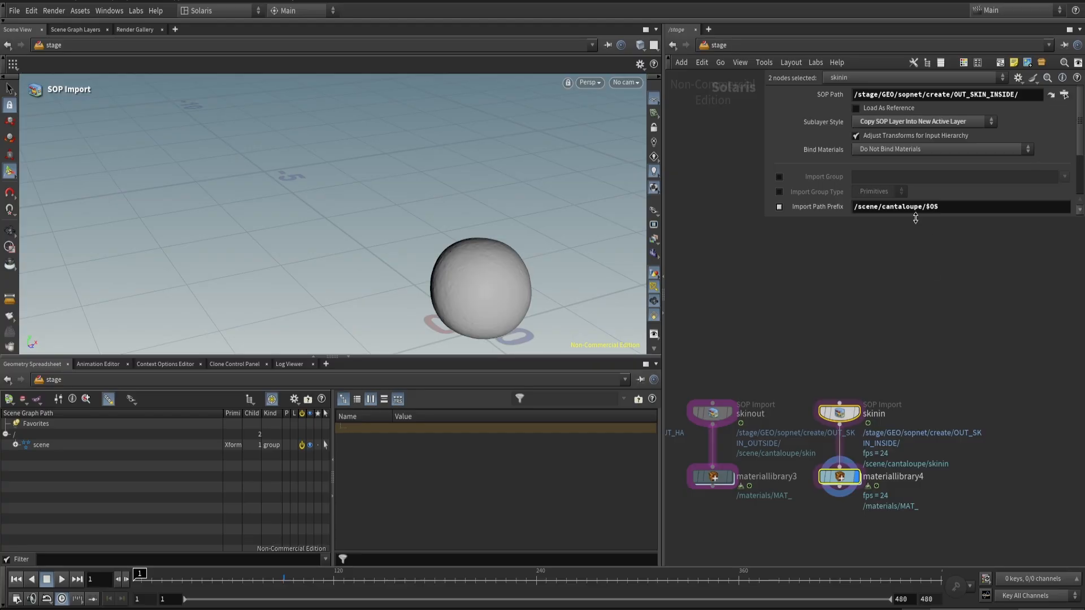
- Duplicate the skinin SOP Import with its material library and rename the copied import node to flesh
{"action": "middle_click_drag", "start_coordinate": [950, 546], "coordinate": [886, 529]}
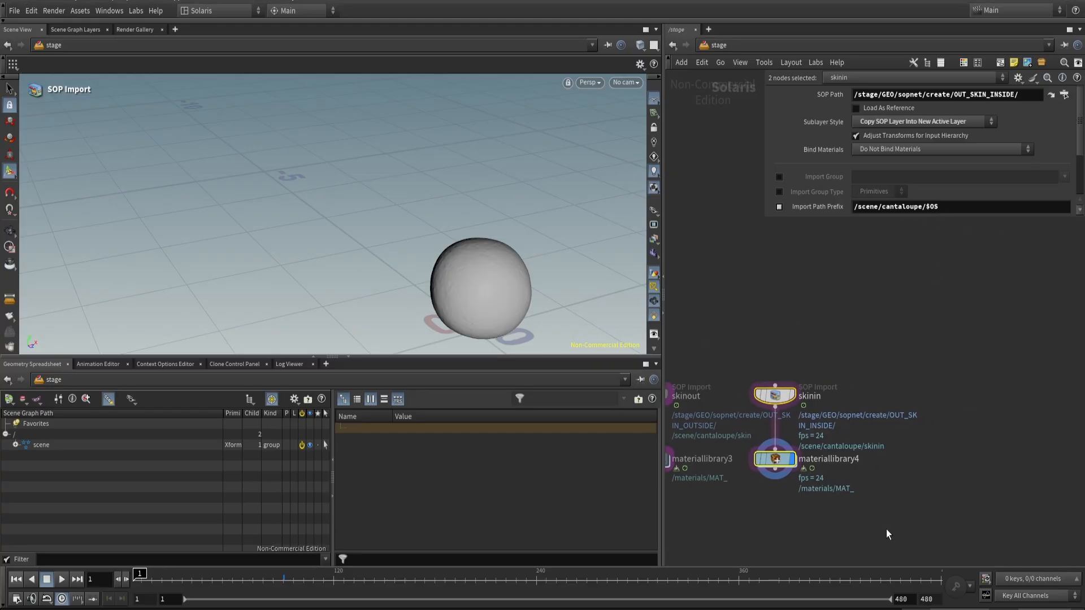
{"action": "left_click_drag", "start_coordinate": [886, 529], "coordinate": [882, 395]}
{"action": "double_click", "coordinate": [914, 395]}
{"action": "type", "text": "f"}
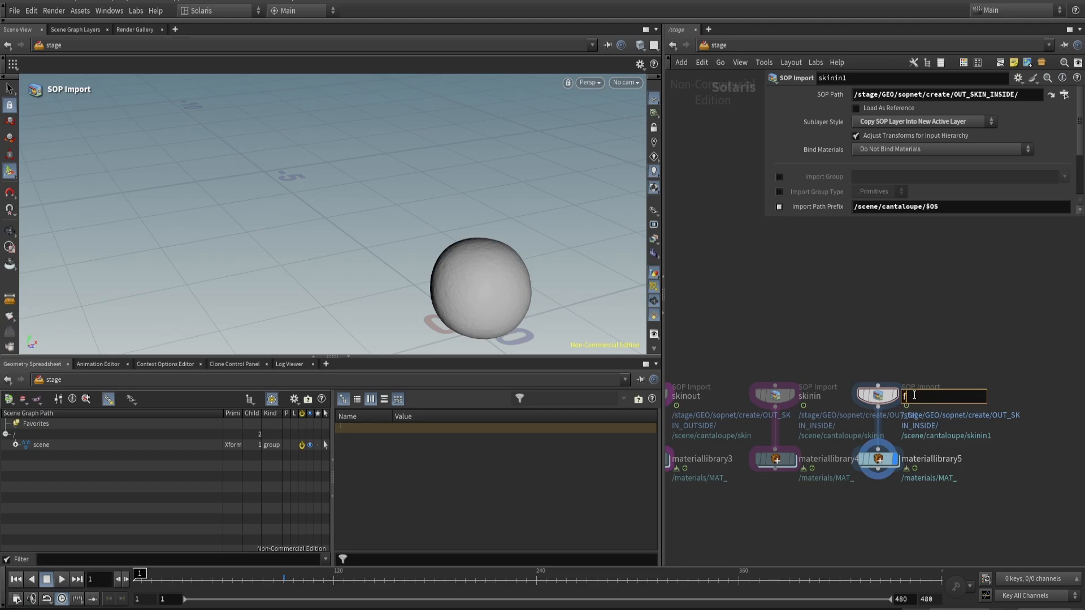
{"action": "type", "text": "lesh"}
{"action": "key", "text": "Return"}
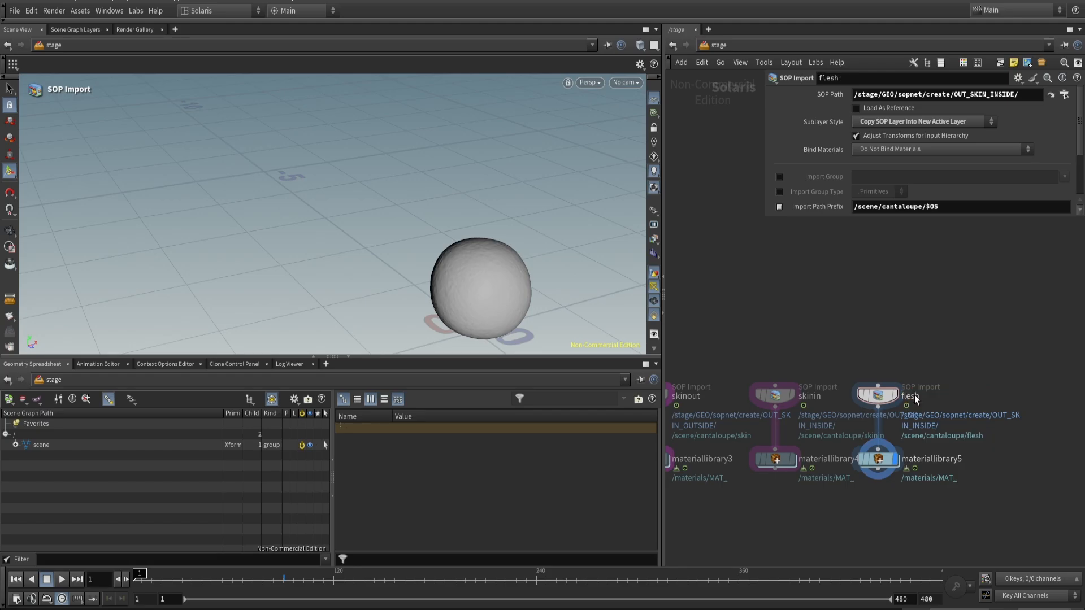
- Set the flesh node's SOP path to /stage/GEO/sopnet/create/OUT_FLESH/
{"action": "left_click", "coordinate": [1014, 94]}
{"action": "key", "text": "BackSpace"}
{"action": "key", "text": "BackSpace"}
{"action": "key", "text": "BackSpace"}
{"action": "key", "text": "BackSpace"}
{"action": "key", "text": "BackSpace"}
{"action": "key", "text": "BackSpace"}
{"action": "key", "text": "BackSpace"}
{"action": "key", "text": "BackSpace"}
{"action": "key", "text": "BackSpace"}
{"action": "key", "text": "BackSpace"}
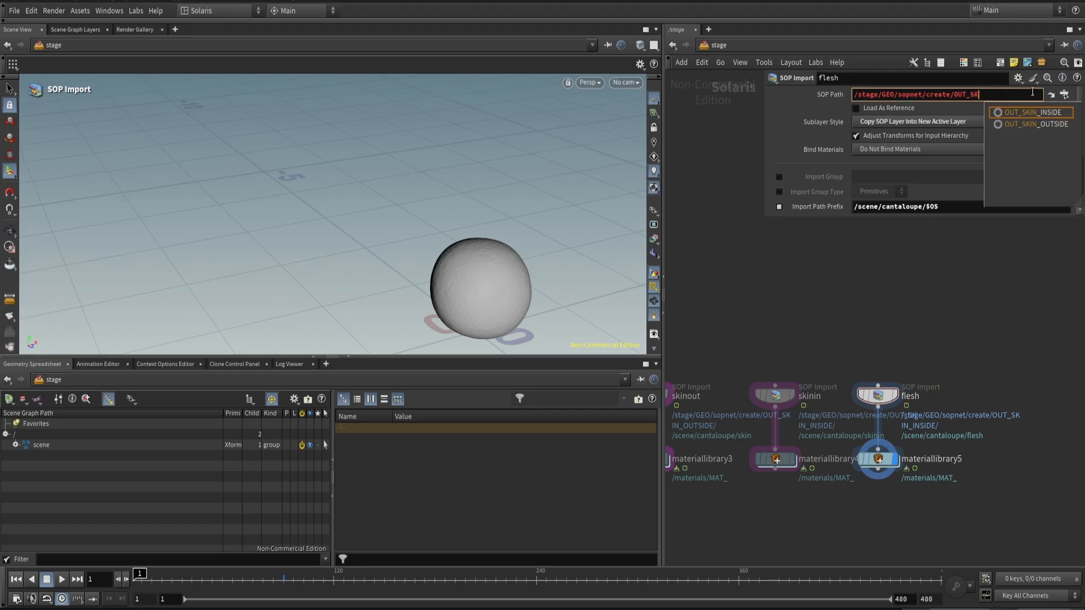
{"action": "key", "text": "BackSpace"}
{"action": "key", "text": "BackSpace"}
{"action": "key", "text": "Down"}
{"action": "key", "text": "Down"}
{"action": "key", "text": "Return"}
{"action": "key", "text": "Return"}
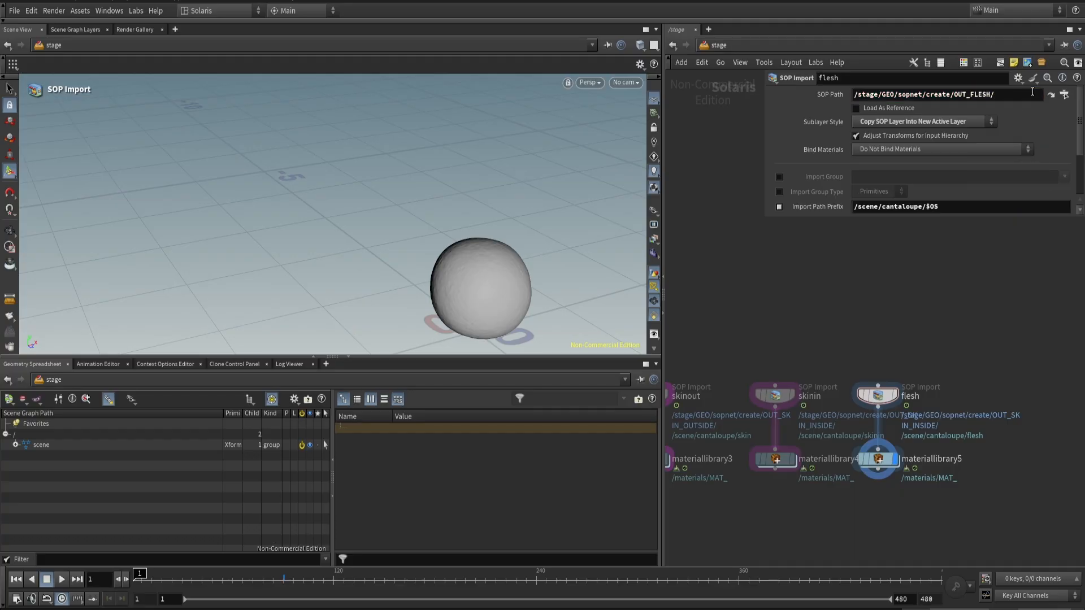
- Duplicate the flesh SOP Import together with its material library and place the copies beside the originals
{"action": "middle_click_drag", "start_coordinate": [965, 510], "coordinate": [920, 521]}
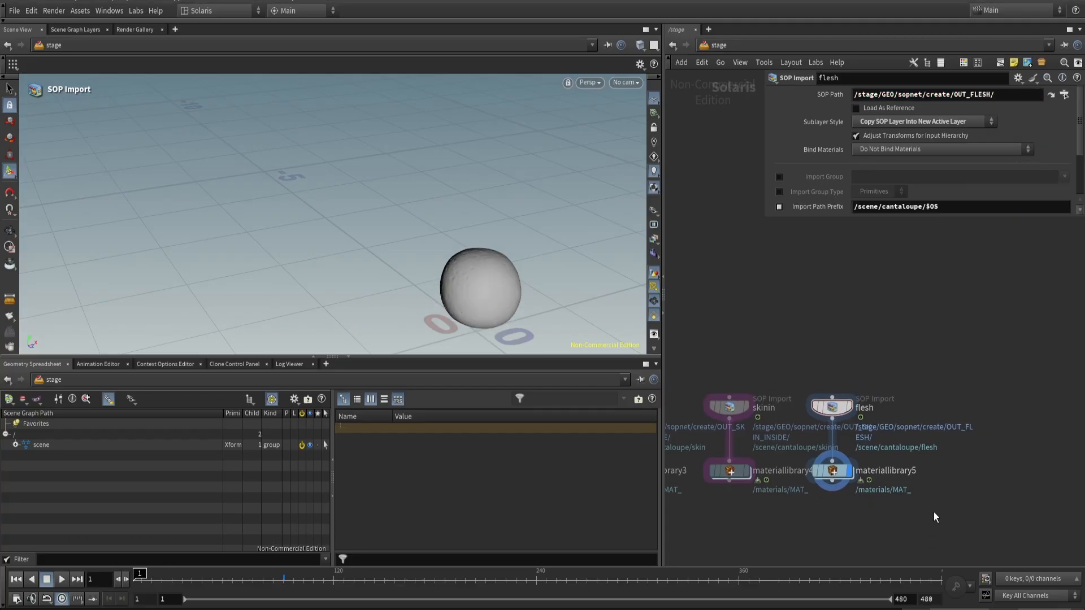
{"action": "left_click_drag", "start_coordinate": [932, 511], "coordinate": [829, 359]}
{"action": "left_click_drag", "start_coordinate": [851, 408], "coordinate": [945, 407], "text": "alt"}
- Set the copied flesh import's SOP path to /stage/GEO/sopnet/create/OUT_SEEDS/
{"action": "left_click", "coordinate": [1003, 96]}
{"action": "key", "text": "BackSpace"}
{"action": "key", "text": "BackSpace"}
{"action": "key", "text": "BackSpace"}
{"action": "key", "text": "BackSpace"}
{"action": "key", "text": "BackSpace"}
{"action": "key", "text": "BackSpace"}
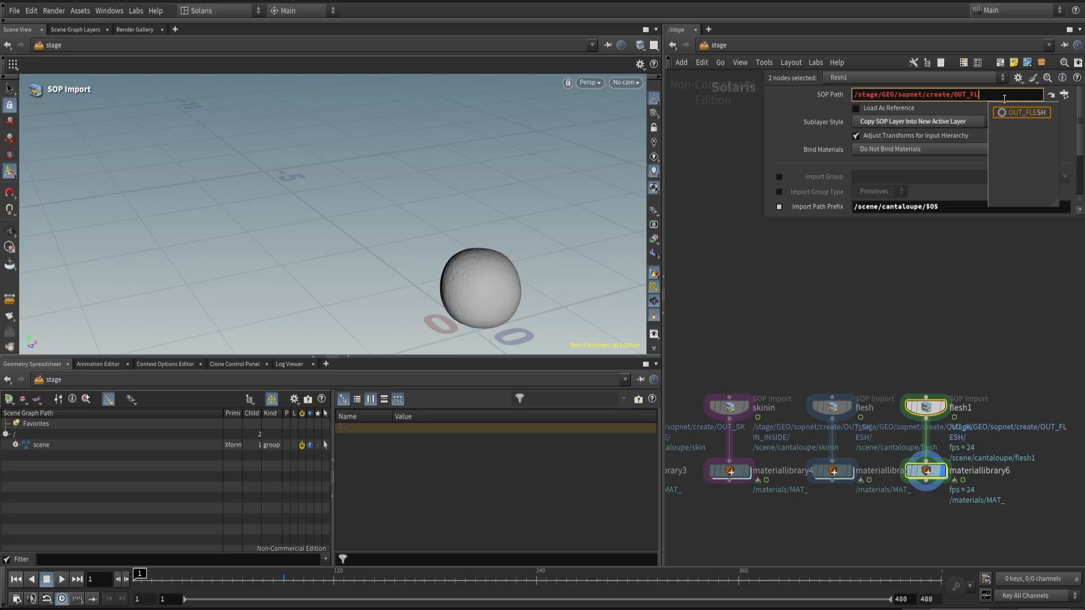
{"action": "key", "text": "Down"}
{"action": "key", "text": "Down"}
{"action": "key", "text": "Down"}
{"action": "key", "text": "Down"}
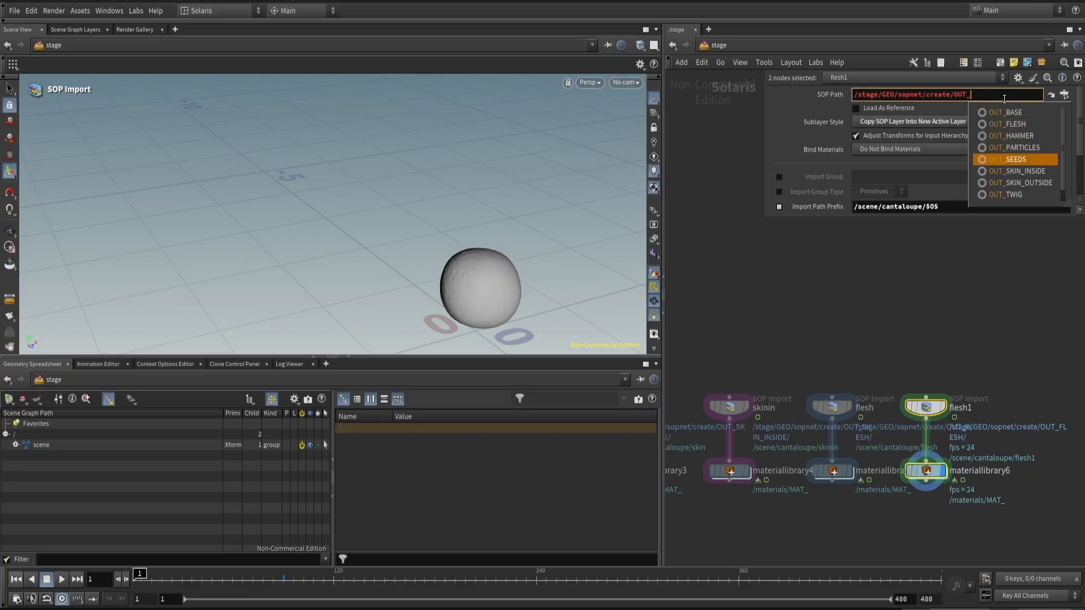
{"action": "key", "text": "Return"}
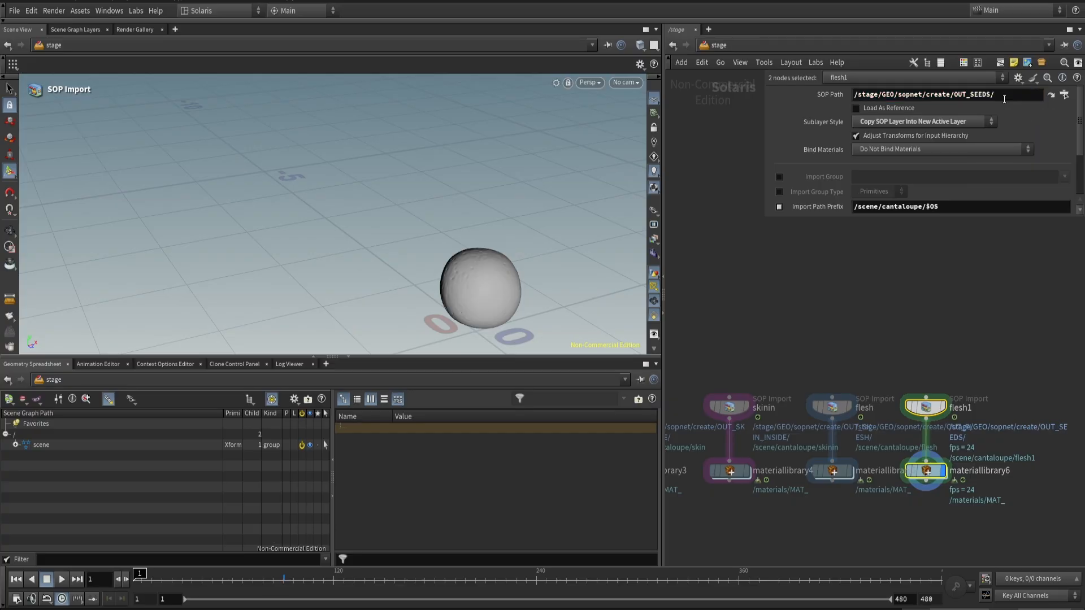
- Rename the SOP Import that loads OUT_SEEDS to seeds
{"action": "middle_click_drag", "start_coordinate": [969, 340], "coordinate": [933, 322]}
{"action": "double_click", "coordinate": [927, 388]}
{"action": "type", "text": "seeds"}
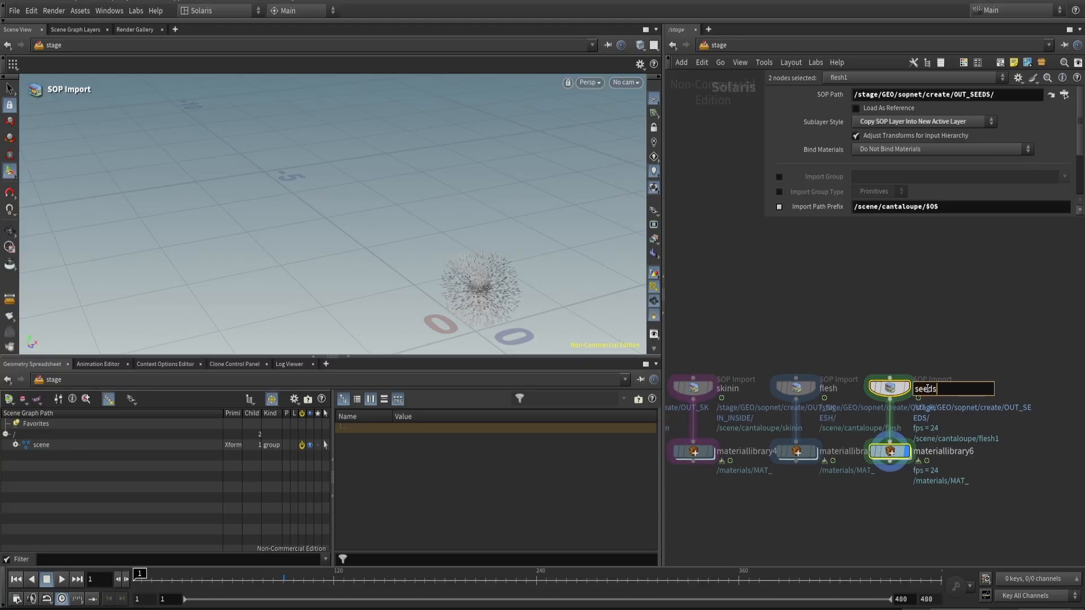
{"action": "key", "text": "Return"}
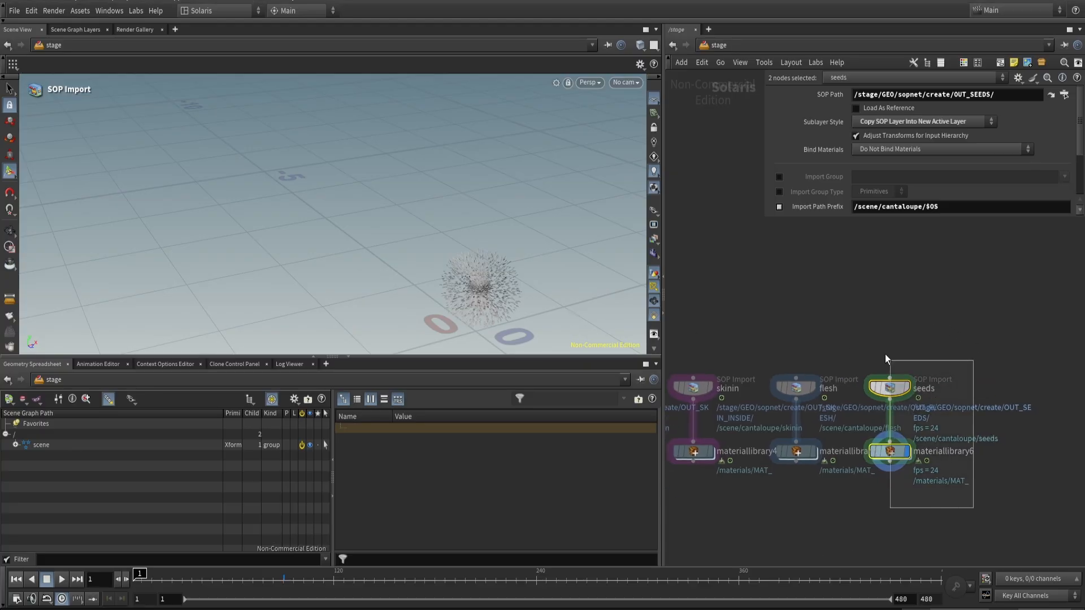
- Duplicate the seeds SOP Import with its material library beside the originals and rename the copied import to particles
{"action": "scroll", "coordinate": [931, 366], "scroll_direction": "down", "scroll_amount": 3}
{"action": "left_click_drag", "start_coordinate": [835, 382], "coordinate": [907, 384]}
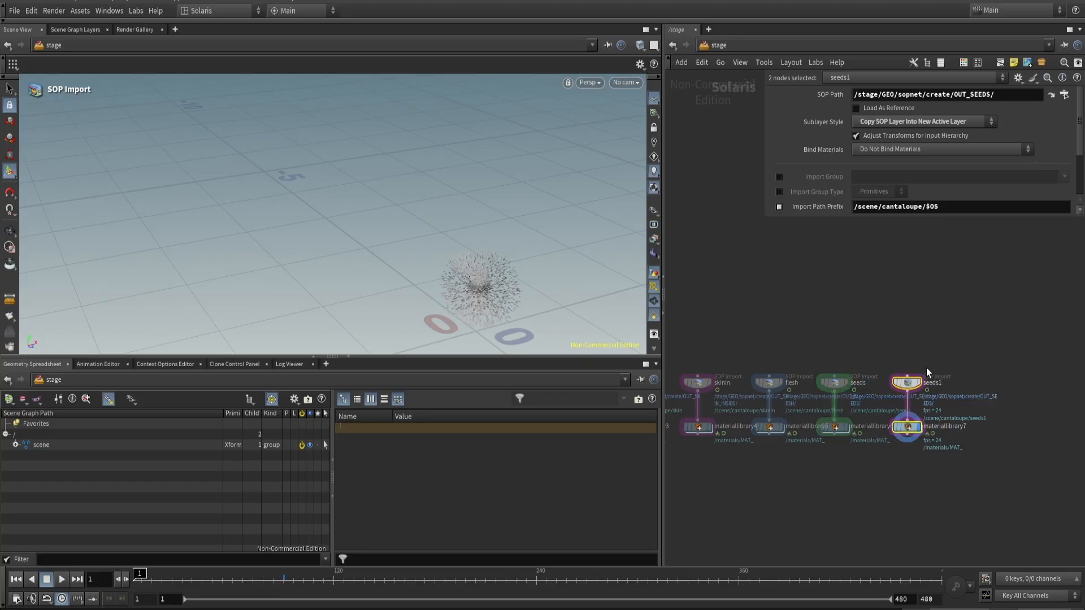
{"action": "left_click", "coordinate": [933, 384]}
{"action": "type", "text": "particles"}
{"action": "key", "text": "Return"}
- Set the particles import's SOP path to /stage/GEO/sopnet/create/OUT_PARTICLES/
{"action": "left_click", "coordinate": [1031, 94]}
{"action": "key", "text": "BackSpace"}
{"action": "key", "text": "BackSpace"}
{"action": "key", "text": "BackSpace"}
{"action": "key", "text": "BackSpace"}
{"action": "key", "text": "Down"}
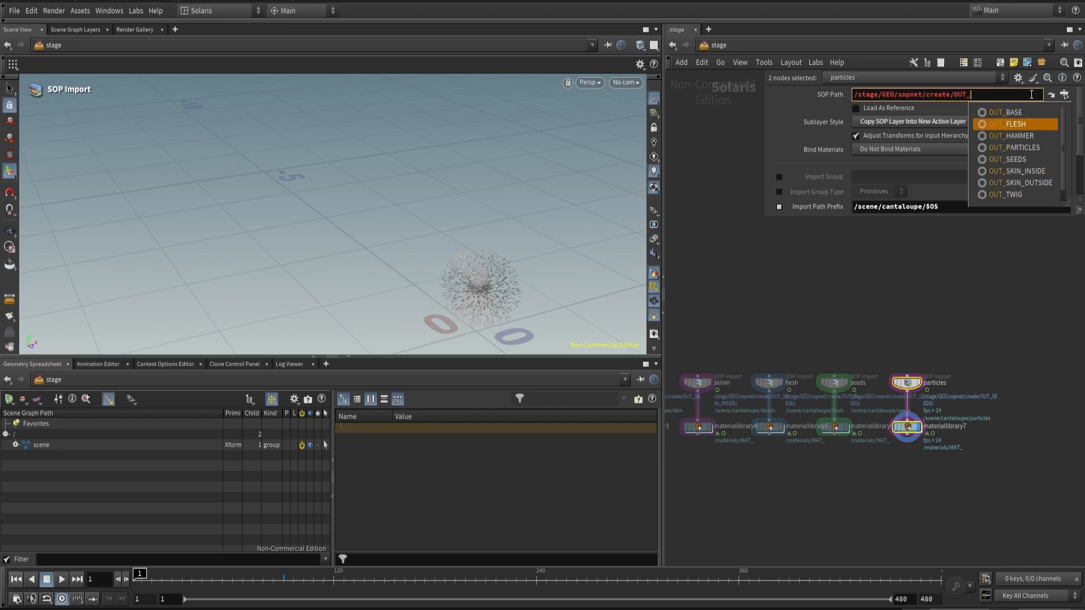
{"action": "key", "text": "Down"}
{"action": "key", "text": "Down"}
{"action": "key", "text": "Up"}
{"action": "key", "text": "Return"}
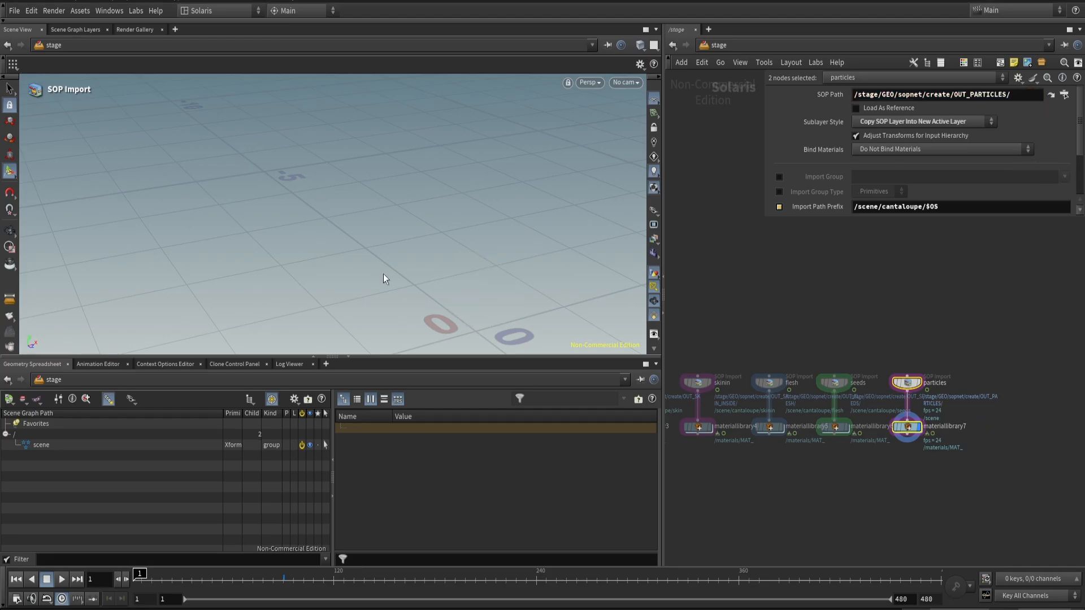
- Merge the material libraries of the five cantaloupe parts into one Merge node placed below them
{"action": "key", "text": "h"}
{"action": "left_click", "coordinate": [777, 508]}
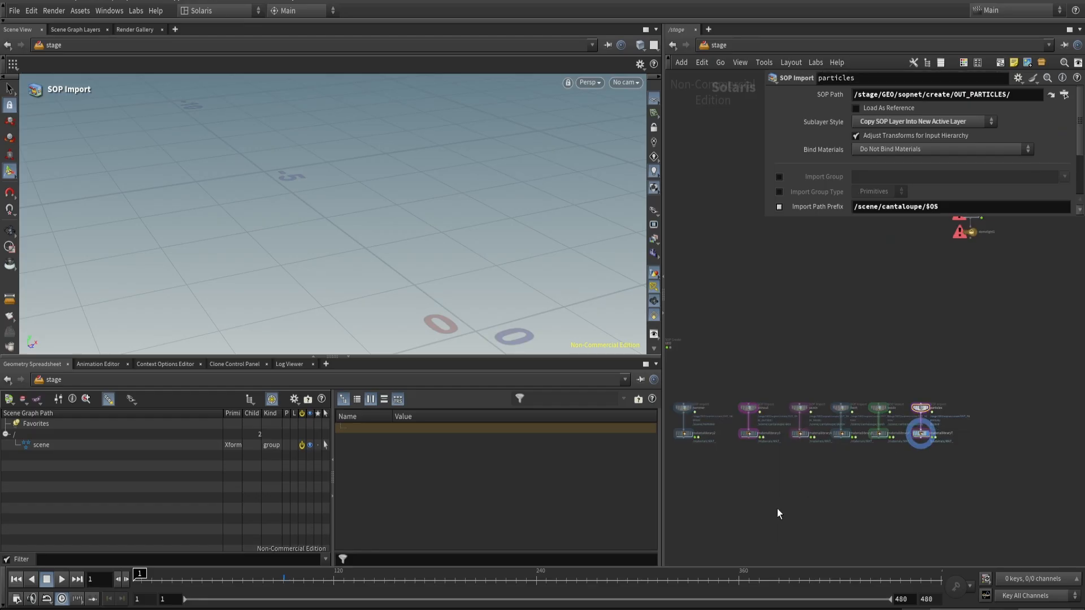
{"action": "scroll", "coordinate": [741, 496], "scroll_direction": "down", "scroll_amount": 3}
{"action": "scroll", "coordinate": [775, 467], "scroll_direction": "up", "scroll_amount": 1}
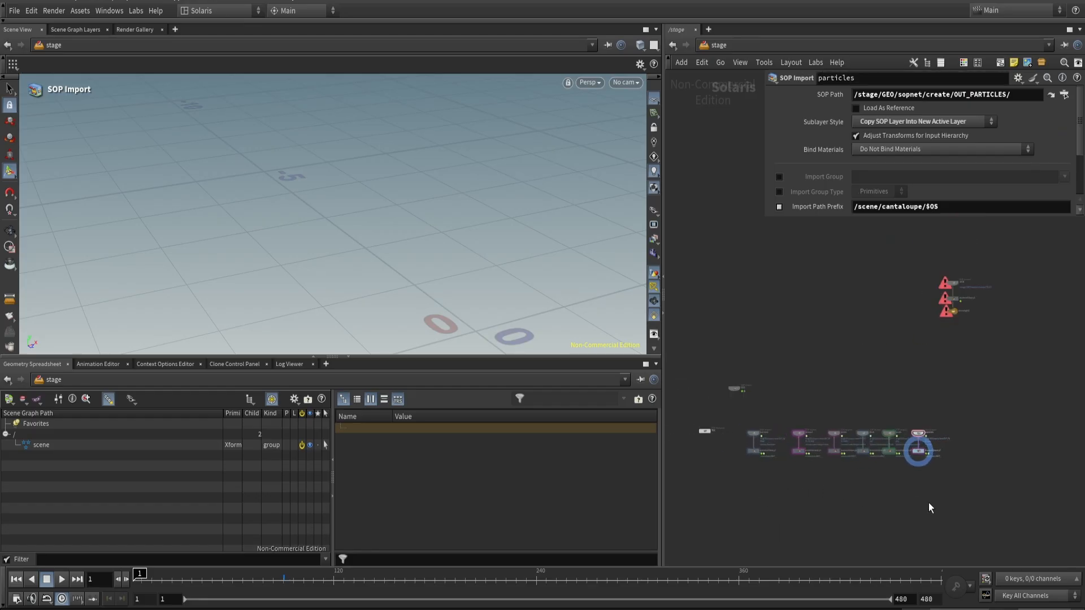
{"action": "scroll", "coordinate": [877, 498], "scroll_direction": "up", "scroll_amount": 3}
{"action": "left_click_drag", "start_coordinate": [976, 464], "coordinate": [725, 415]}
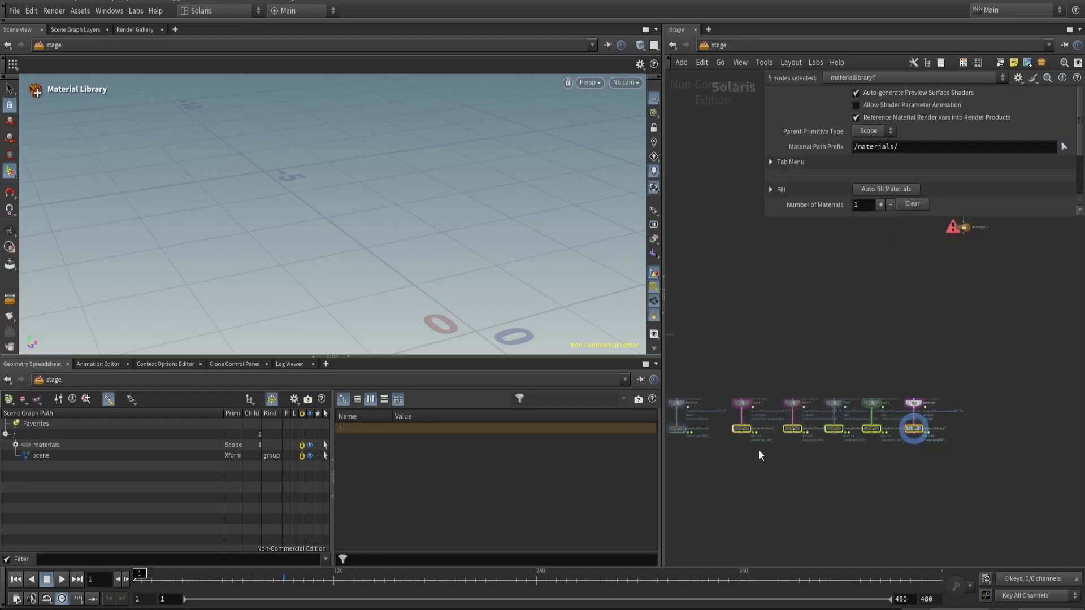
{"action": "left_click", "coordinate": [741, 436]}
{"action": "left_click", "coordinate": [834, 510], "text": "alt"}
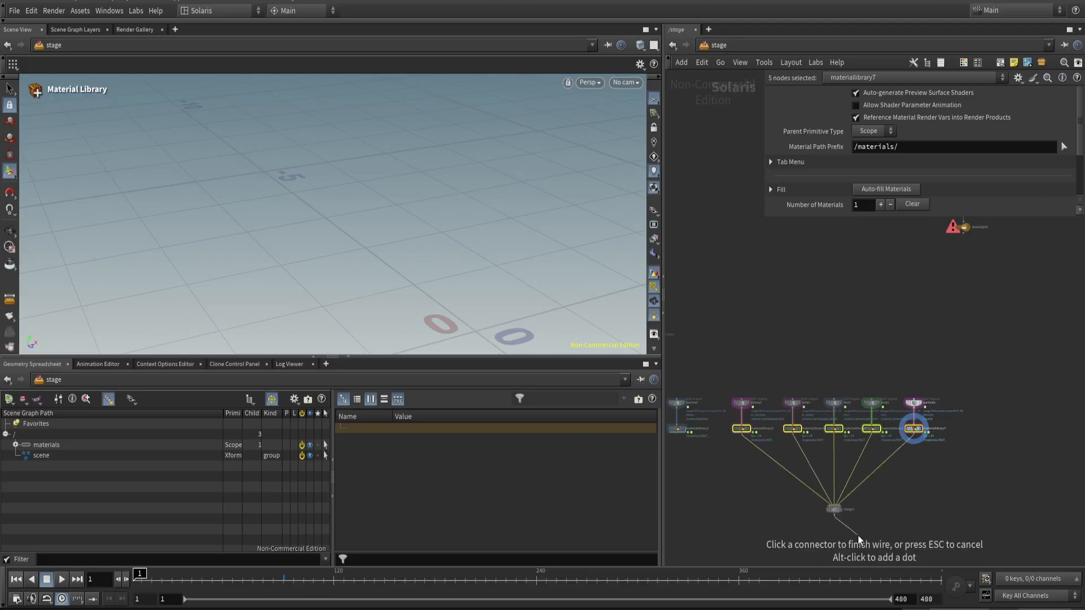
{"action": "key", "text": "Escape"}
- Place the hammer import and its material library beside the cantaloupe merge and combine both branches in a new Merge node
{"action": "middle_click_drag", "start_coordinate": [856, 526], "coordinate": [884, 502]}
{"action": "mouse_move", "coordinate": [730, 464]}
{"action": "left_mouse_down"}
{"action": "mouse_move", "coordinate": [691, 376]}
{"action": "mouse_move", "coordinate": [709, 466]}
{"action": "mouse_move", "coordinate": [725, 484]}
{"action": "left_mouse_up"}
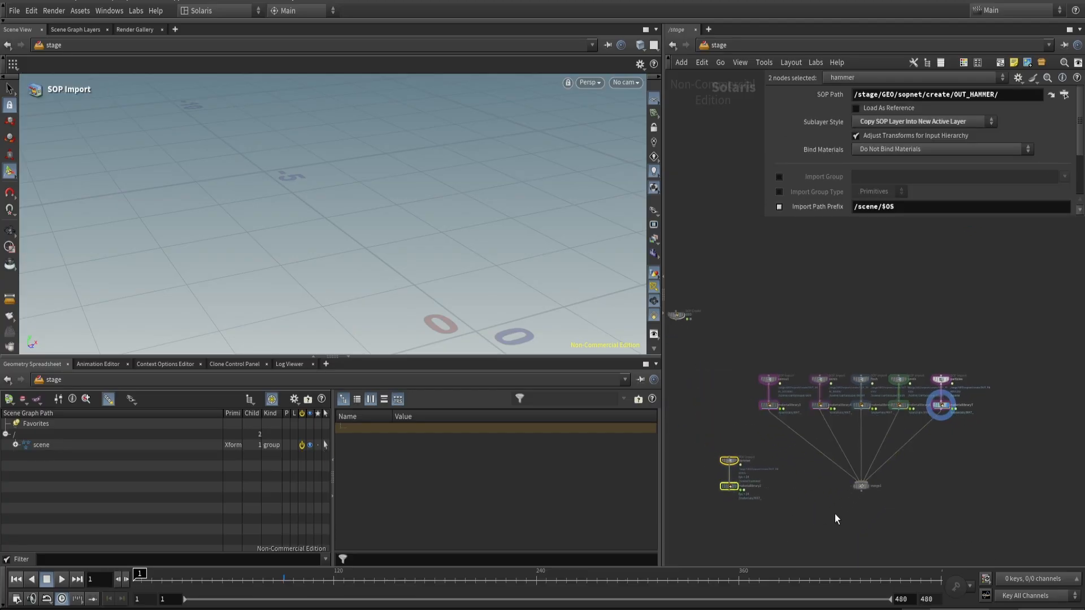
{"action": "left_click", "coordinate": [729, 491]}
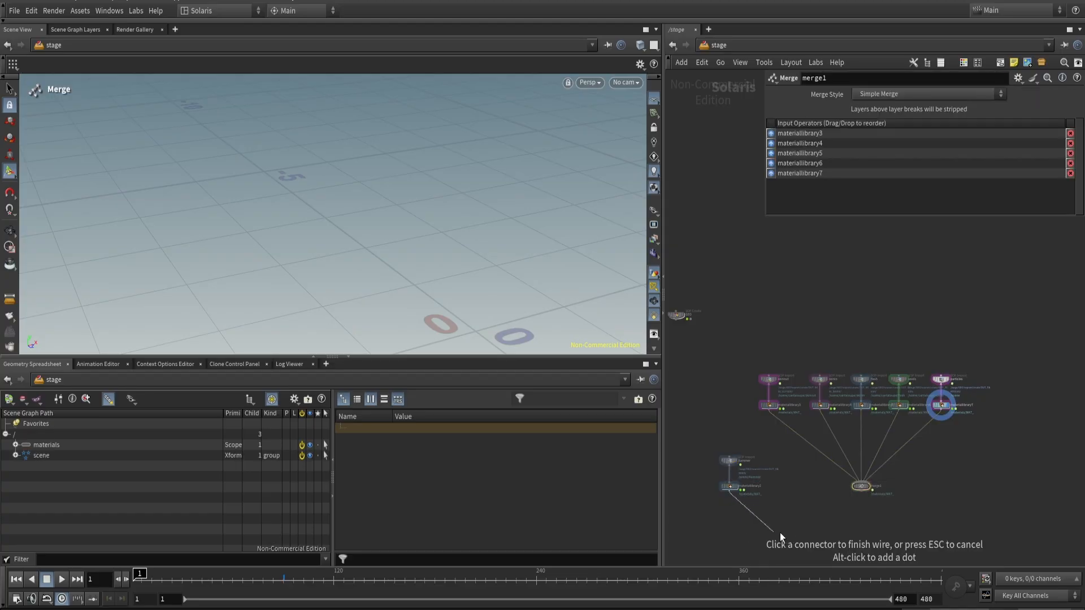
{"action": "left_click", "coordinate": [862, 496]}
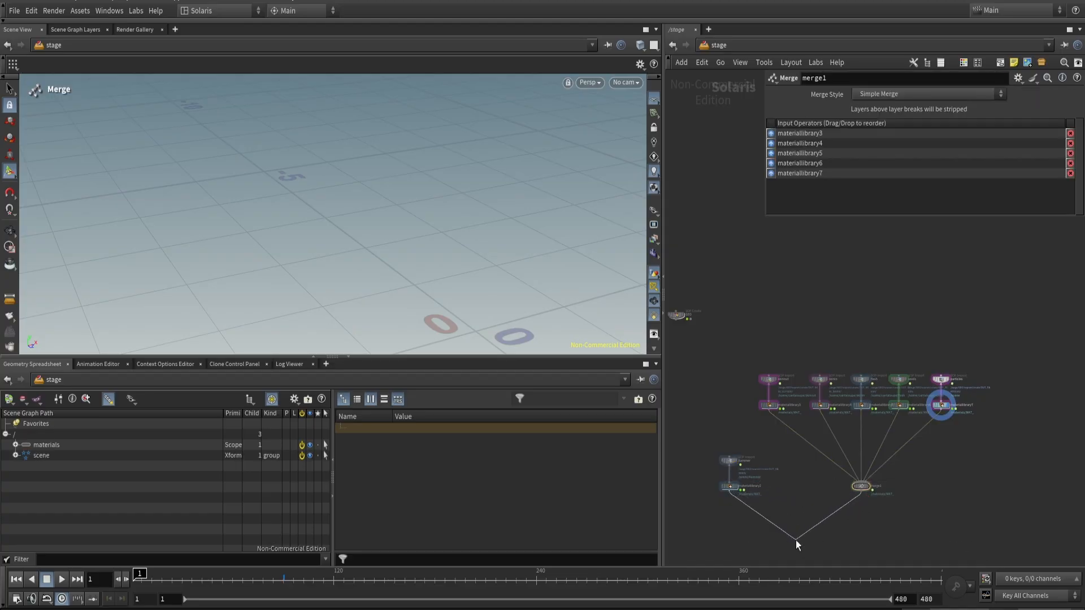
{"action": "left_click", "coordinate": [797, 545]}
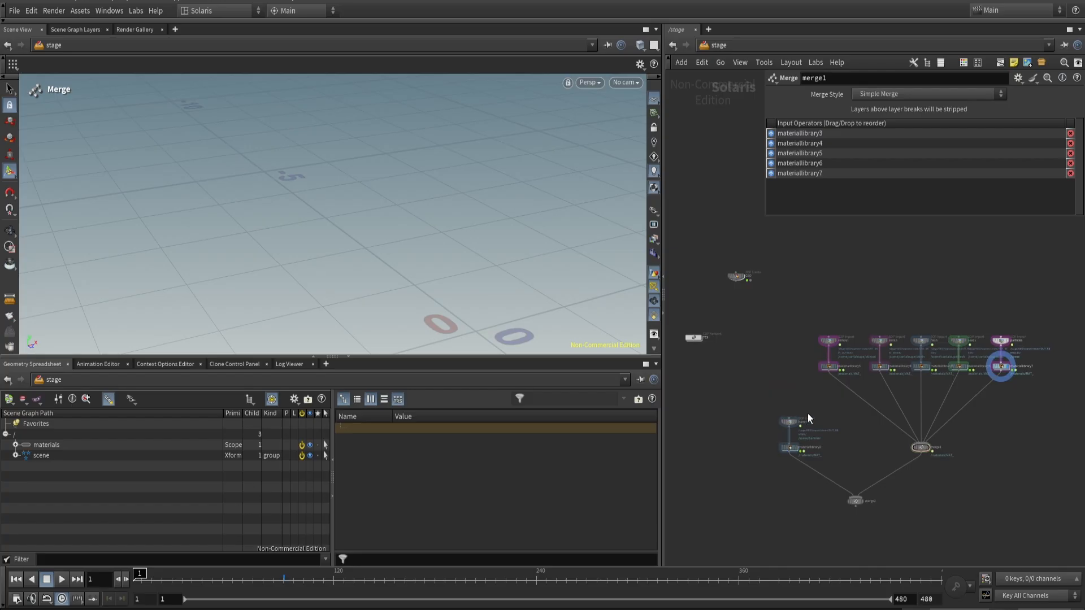
- Add a SOP Create node near the second merge and rename it to ground
{"action": "middle_click_drag", "start_coordinate": [960, 499], "coordinate": [962, 421]}
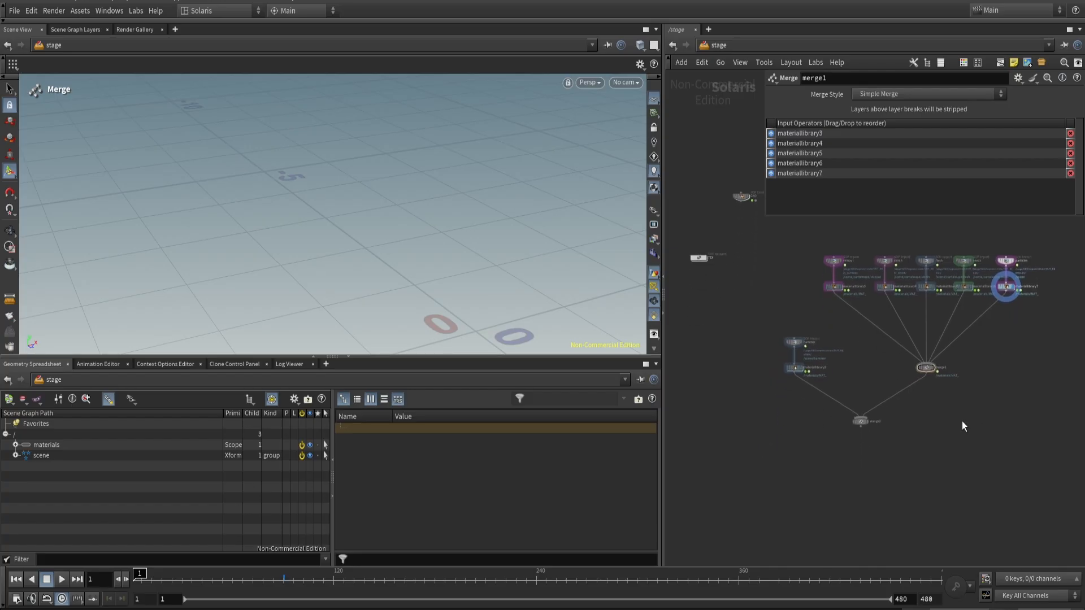
{"action": "key", "text": "Tab"}
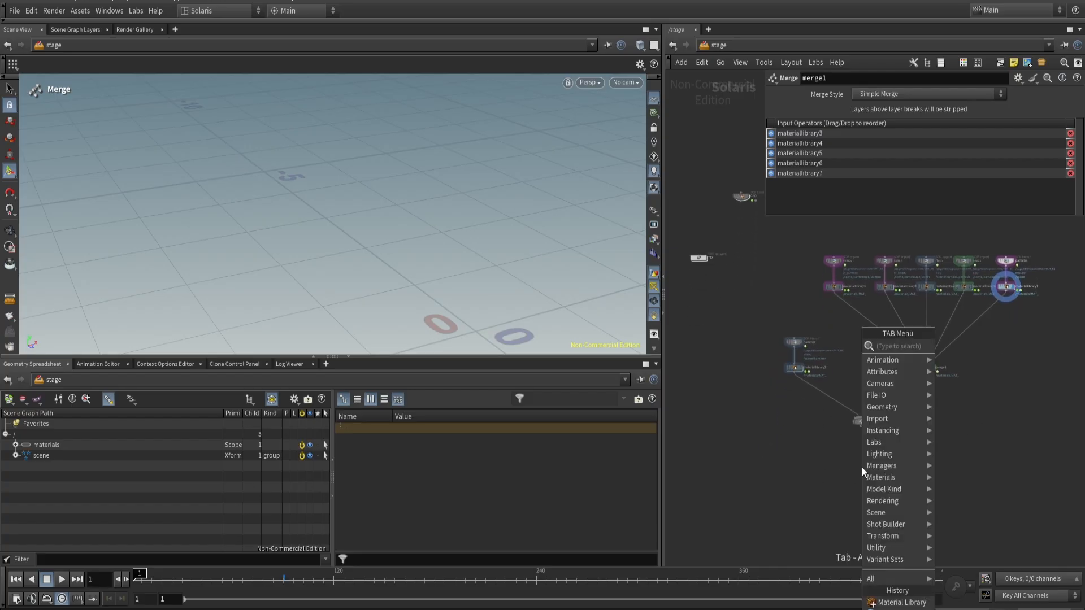
{"action": "type", "text": "usd rop"}
{"action": "key", "text": "Return"}
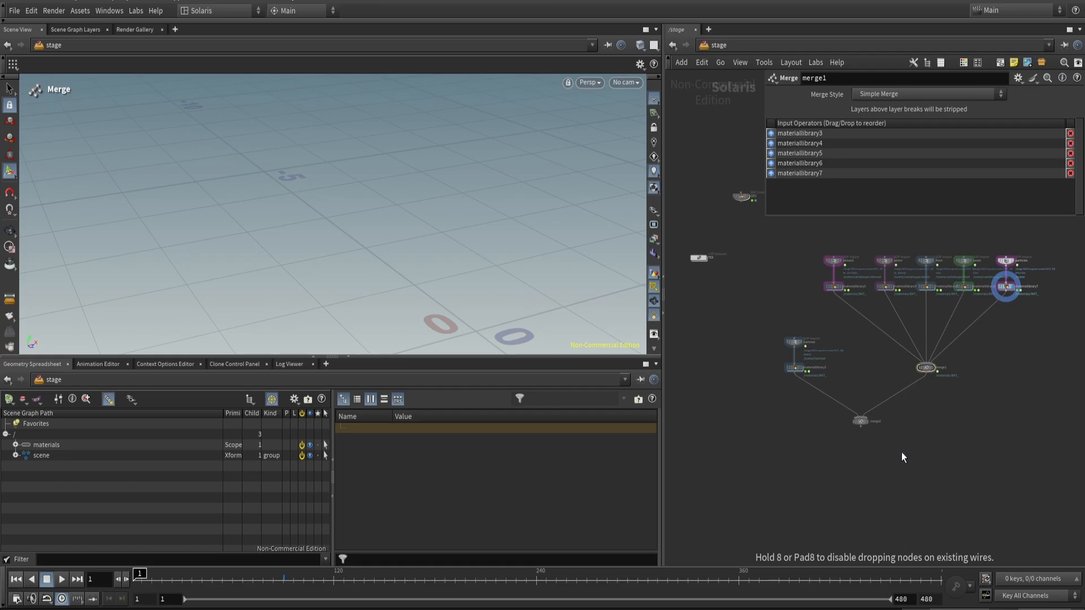
{"action": "left_click", "coordinate": [902, 456]}
{"action": "scroll", "coordinate": [902, 456], "scroll_direction": "up", "scroll_amount": 5}
{"action": "key", "text": "F2"}
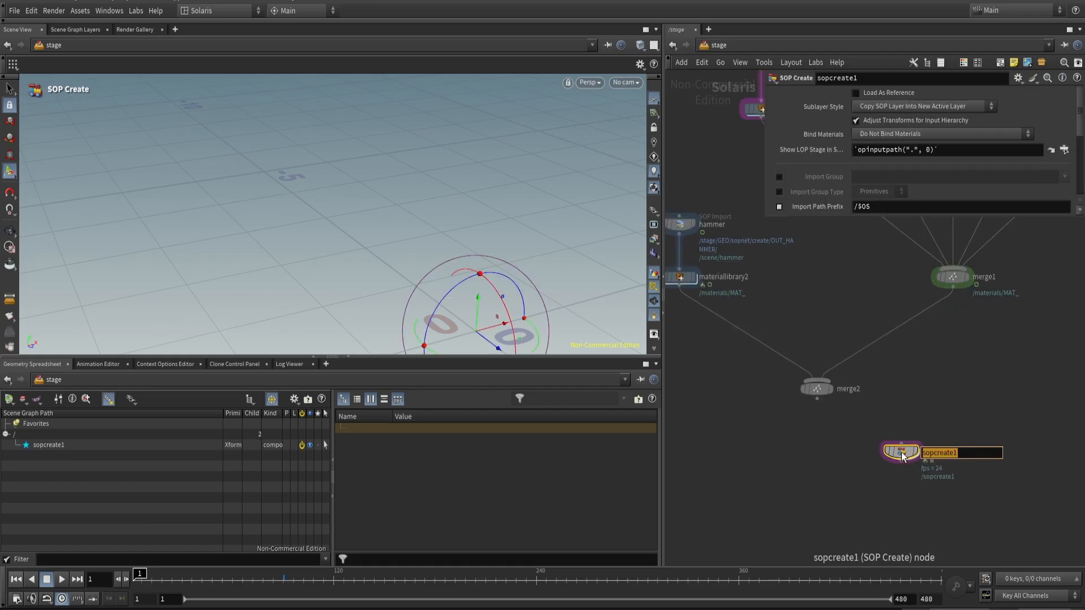
{"action": "type", "text": "ground"}
{"action": "key", "text": "Return"}
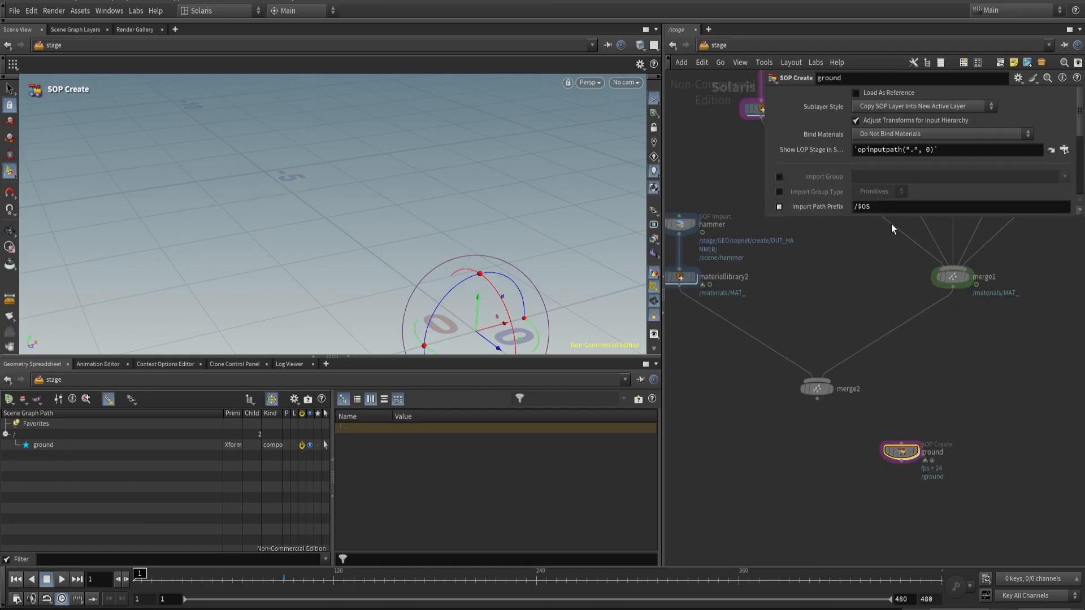
- Set the ground node's Import Path Prefix to /scene/$OS and check it against the hammer import's settings
{"action": "left_click", "coordinate": [872, 206]}
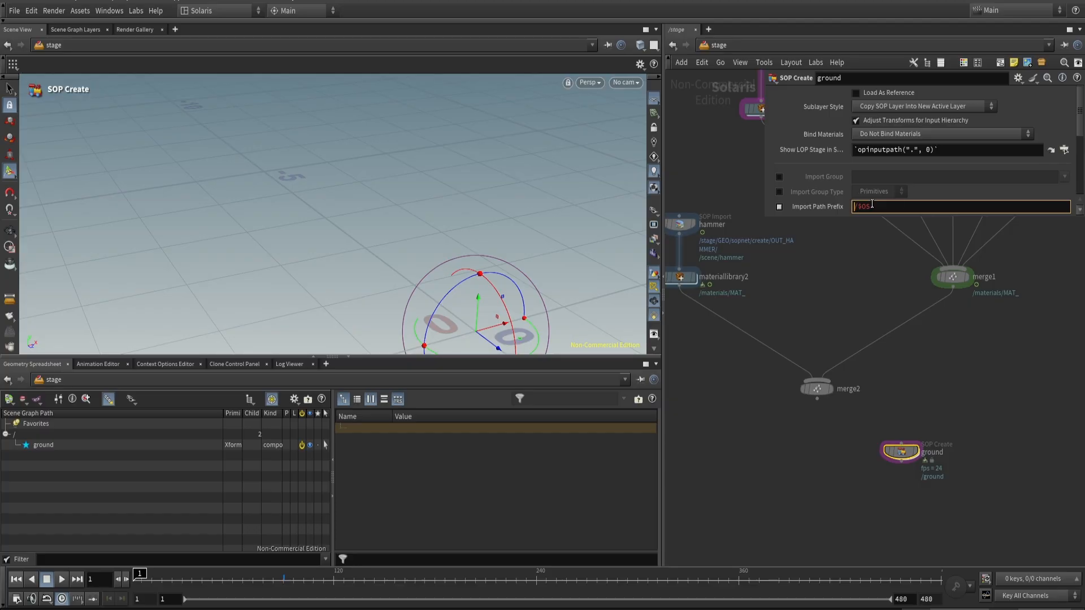
{"action": "type", "text": "/scene"}
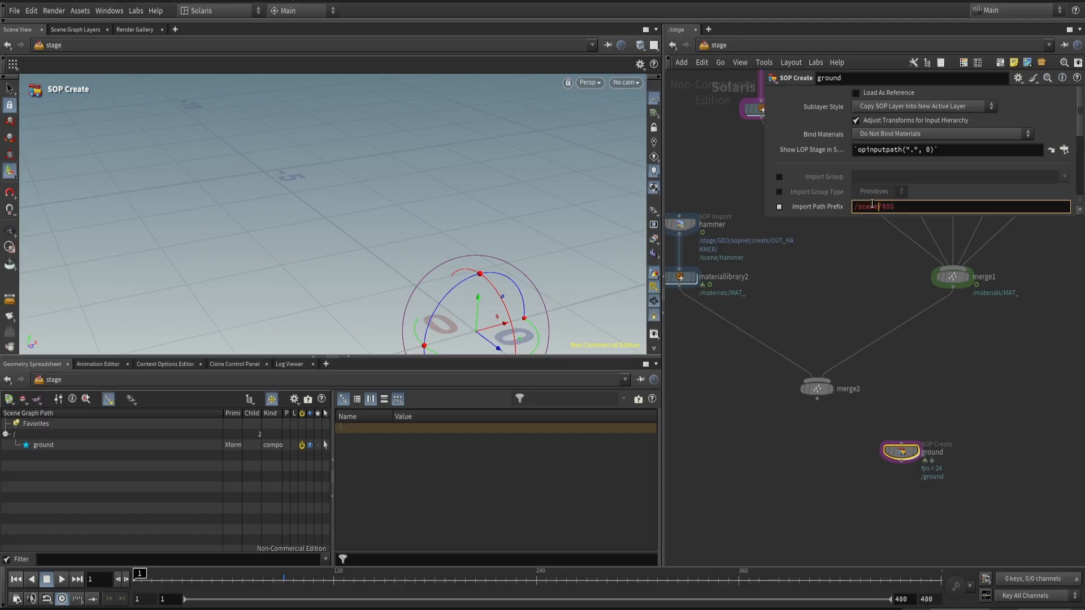
{"action": "key", "text": "Return"}
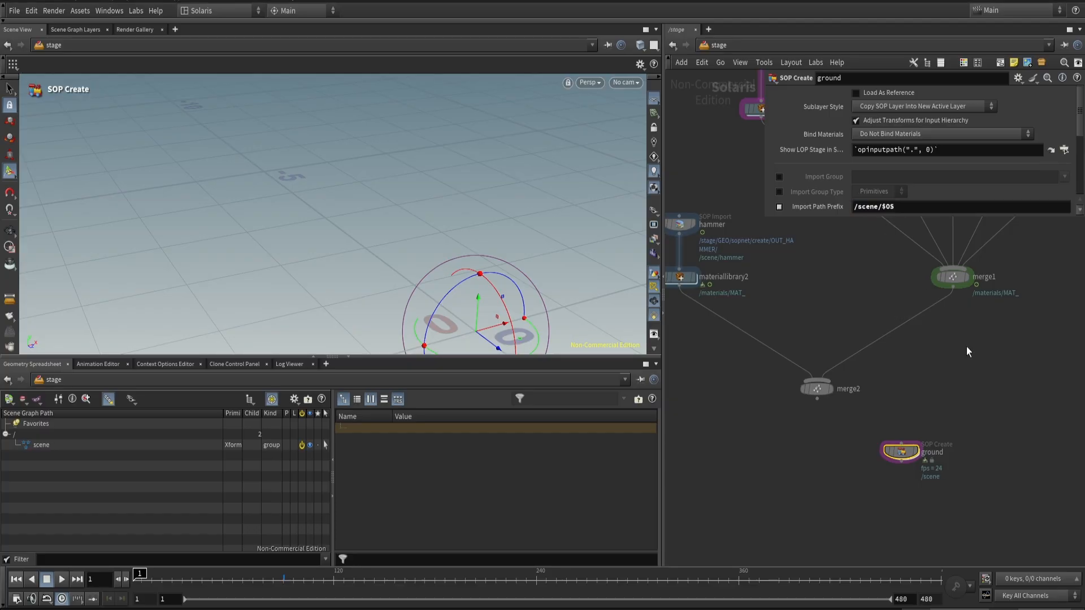
{"action": "left_click_drag", "start_coordinate": [719, 373], "coordinate": [691, 271]}
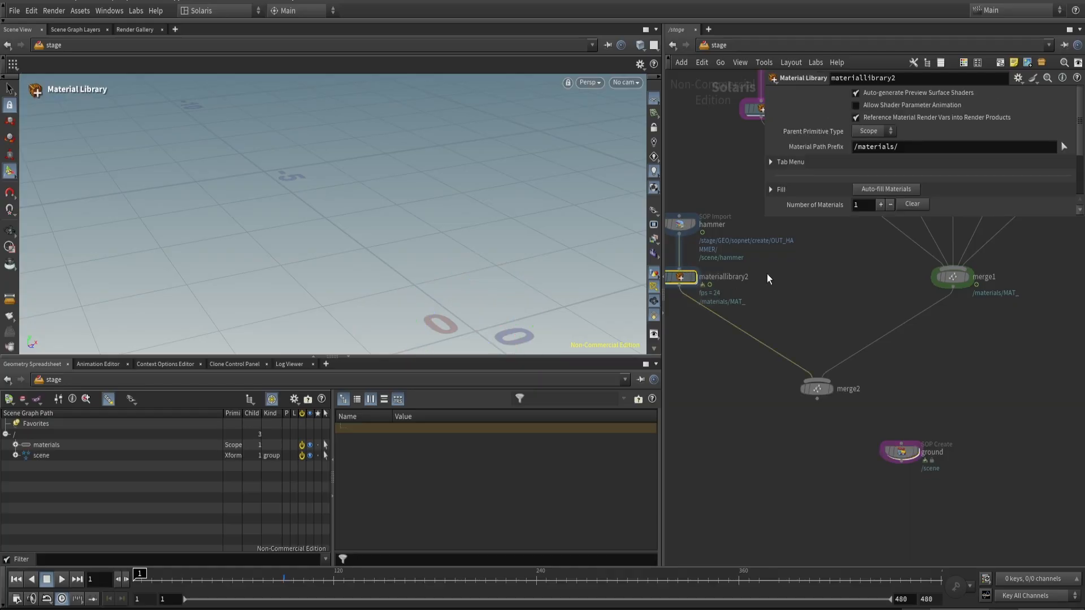
{"action": "middle_click_drag", "start_coordinate": [767, 273], "coordinate": [866, 360]}
{"action": "left_click_drag", "start_coordinate": [799, 318], "coordinate": [758, 354]}
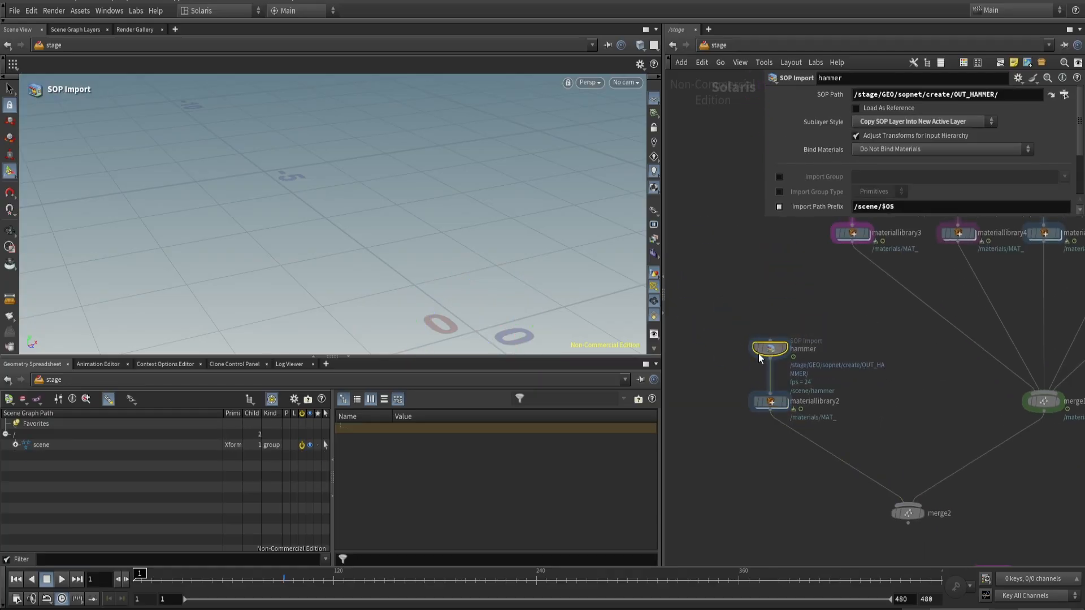
- Create a Grid inside the ground node's SOP network and return to the stage level
{"action": "left_click", "coordinate": [907, 450]}
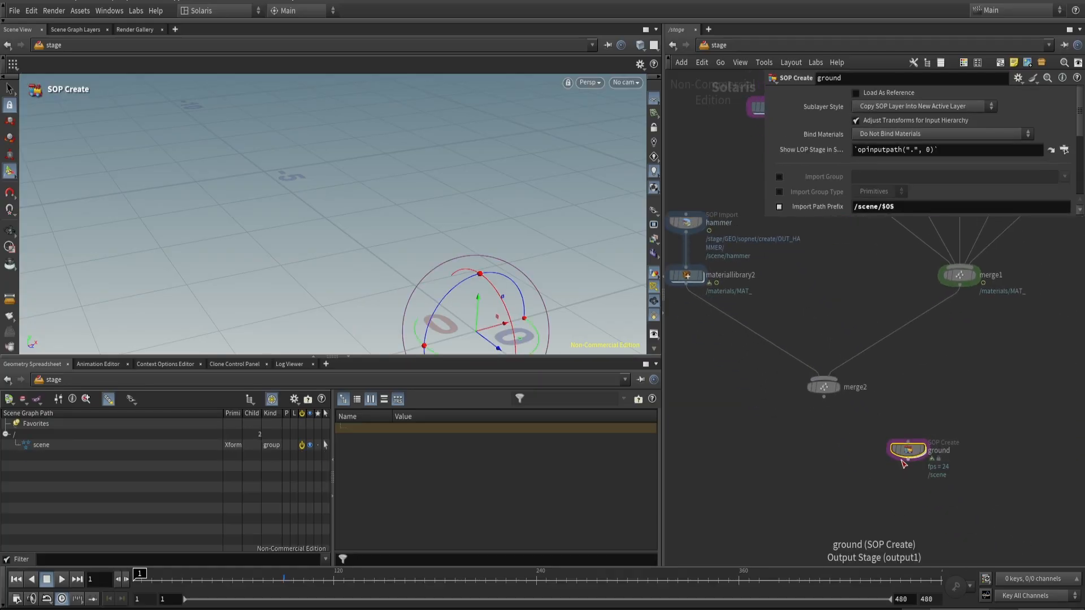
{"action": "double_click", "coordinate": [908, 450]}
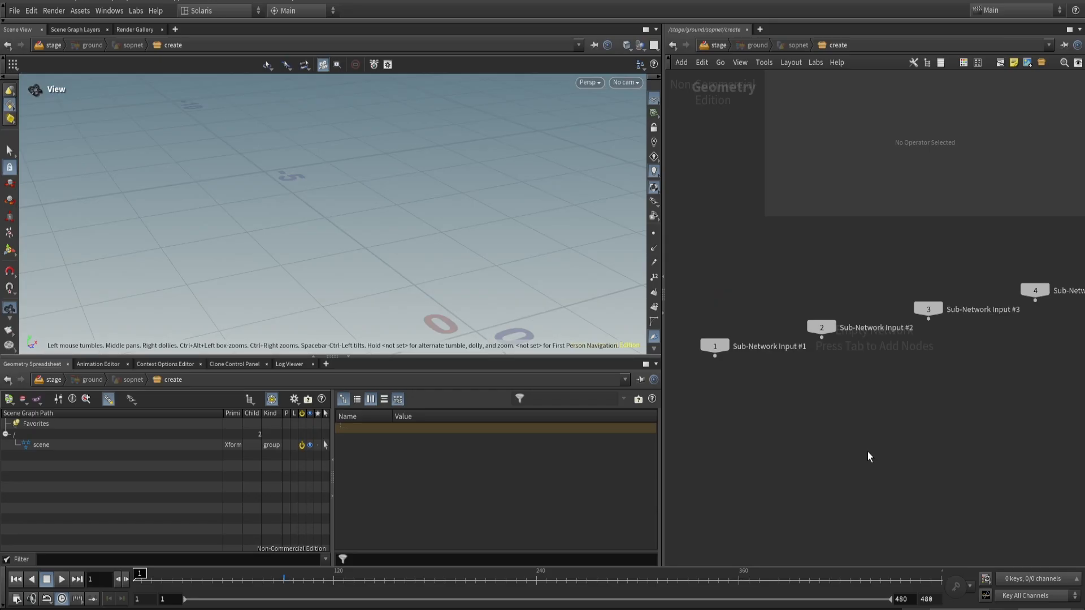
{"action": "key", "text": "Tab"}
{"action": "type", "text": "grid"}
{"action": "key", "text": "Return"}
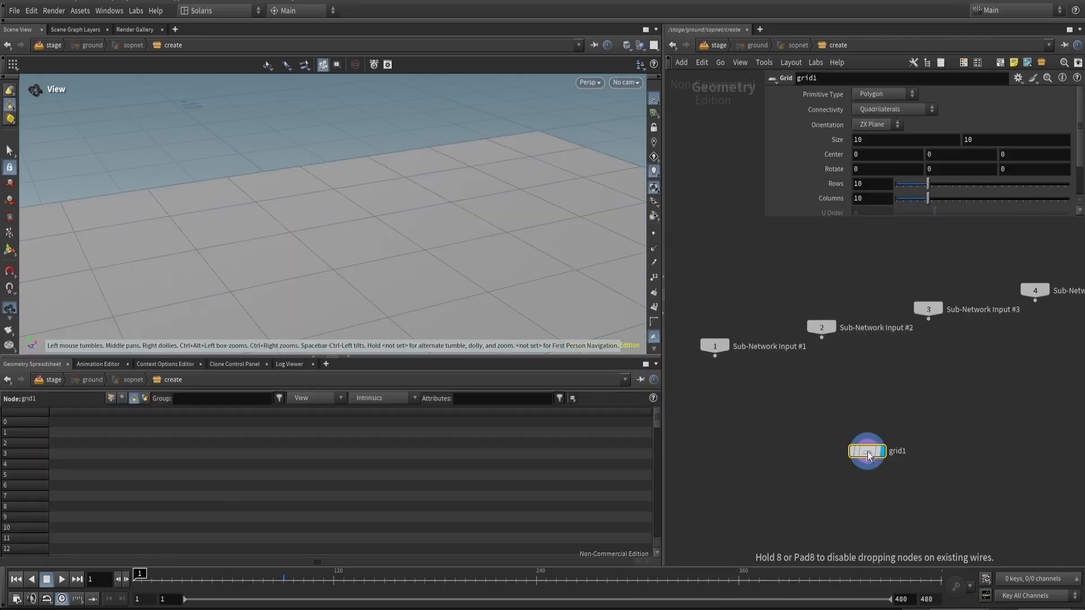
{"action": "key", "text": "u"}
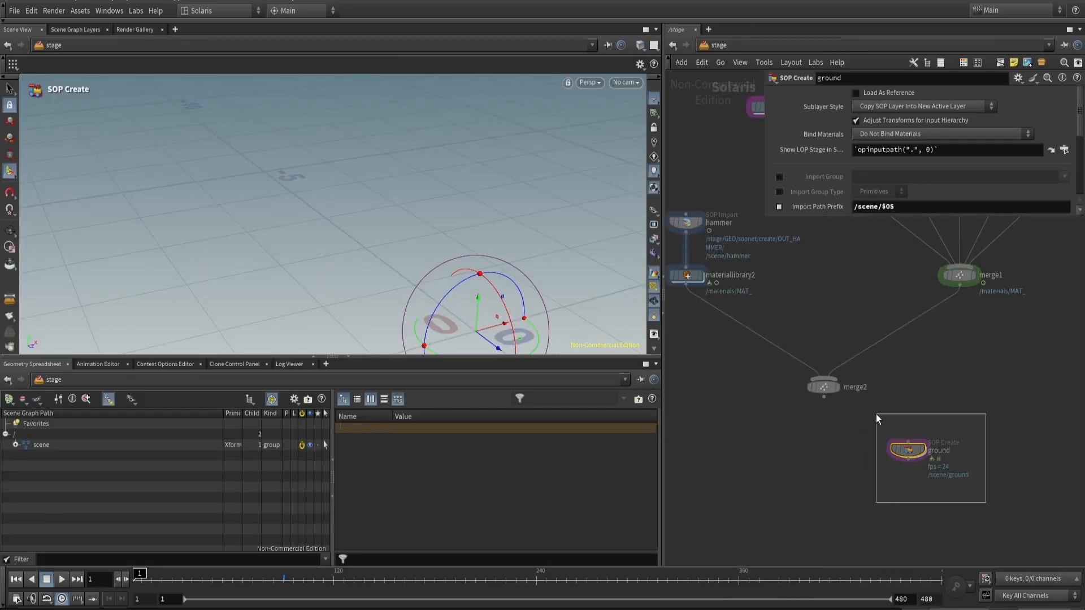
- Append a Material Library to the ground SOP Create node
{"action": "key", "text": "Tab"}
{"action": "type", "text": "mate"}
{"action": "key", "text": "Return"}
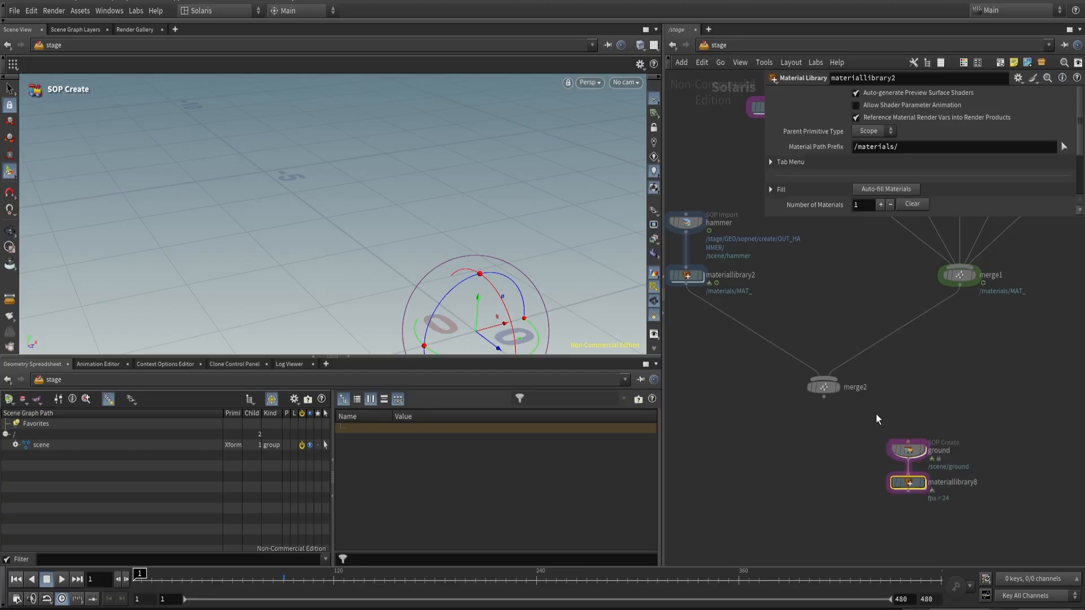
- Merge the ground's material library with the hammer and cantaloupe merge in a new Merge node and display its result
{"action": "left_click", "coordinate": [824, 397]}
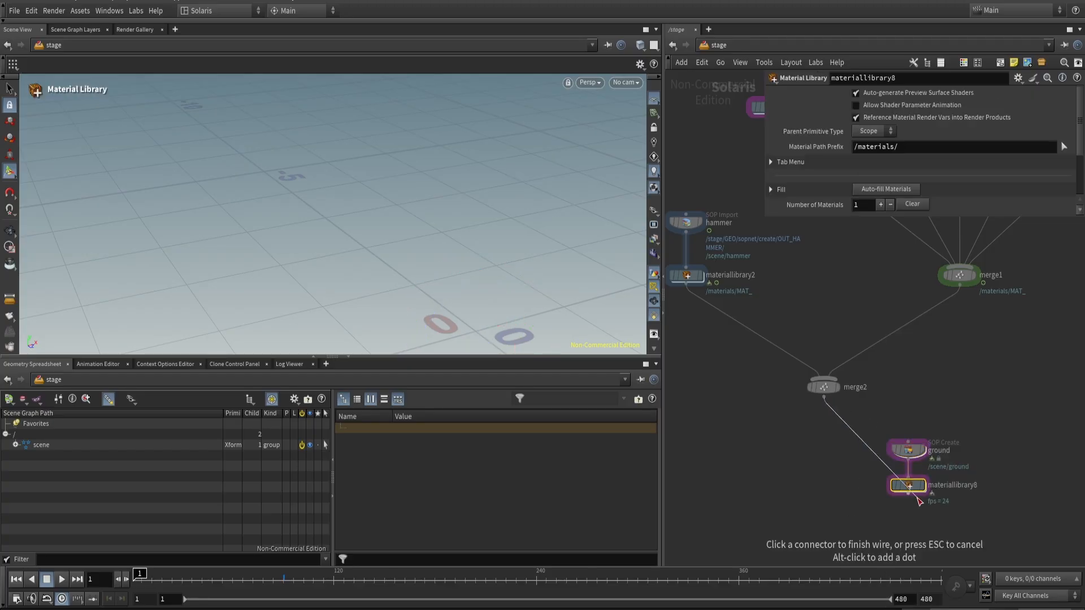
{"action": "left_click", "coordinate": [824, 519], "text": "alt"}
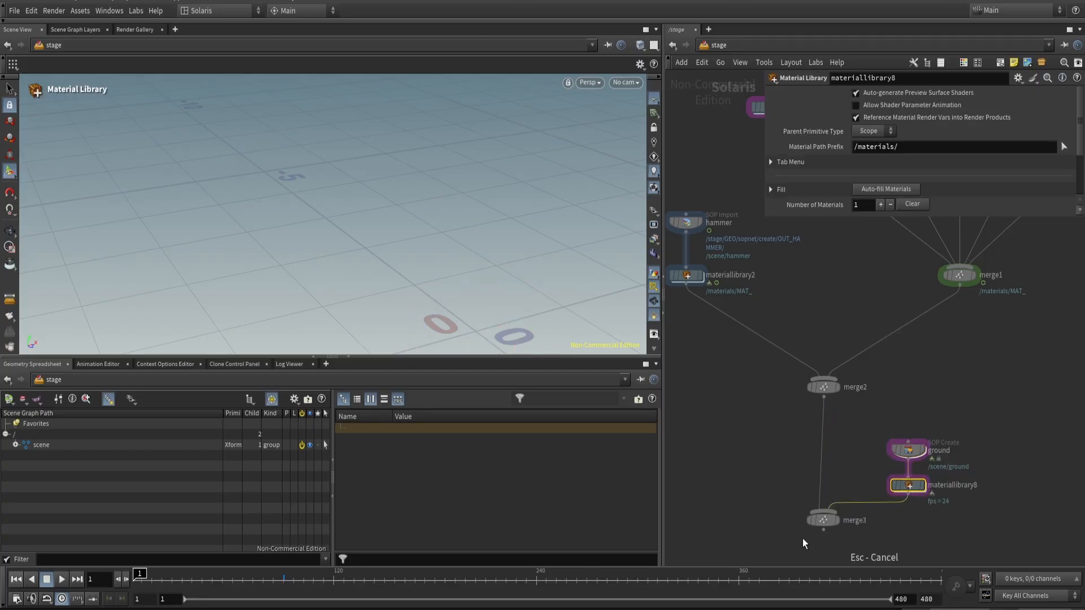
{"action": "left_click", "coordinate": [820, 523]}
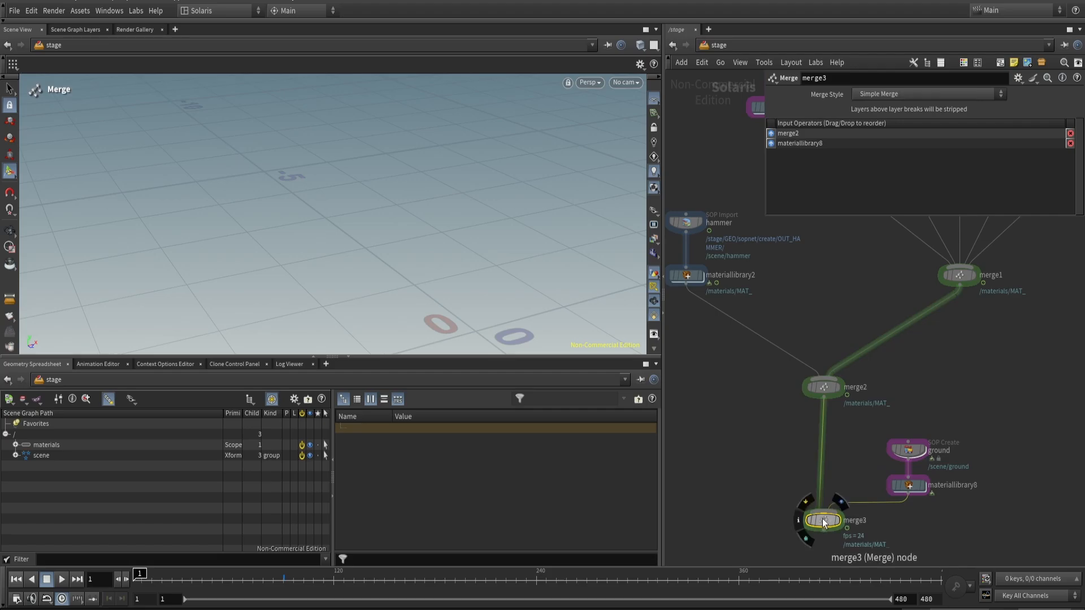
{"action": "left_click_drag", "start_coordinate": [822, 518], "coordinate": [822, 533]}
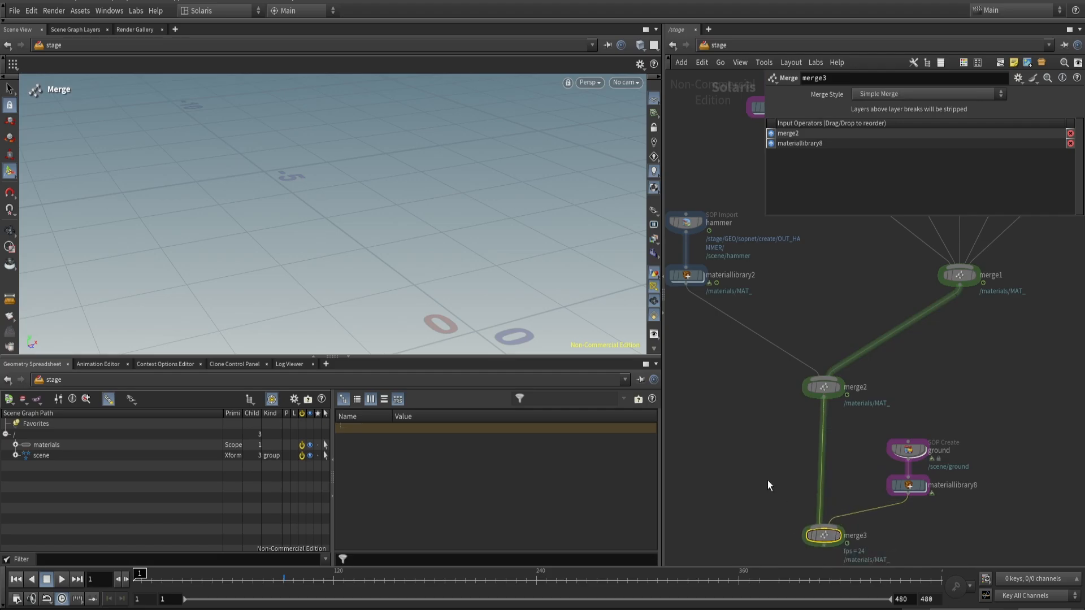
{"action": "key", "text": "r"}
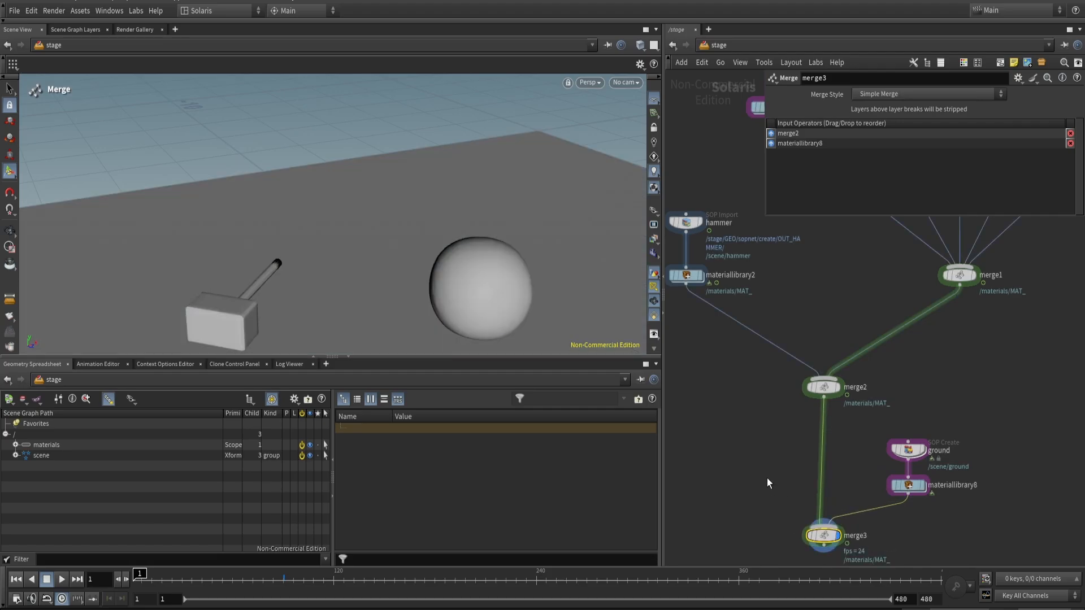
- Collapse the spreadsheet pane to enlarge the viewport and reframe the hammer and cantaloupe on the ground
{"action": "left_click", "coordinate": [352, 357]}
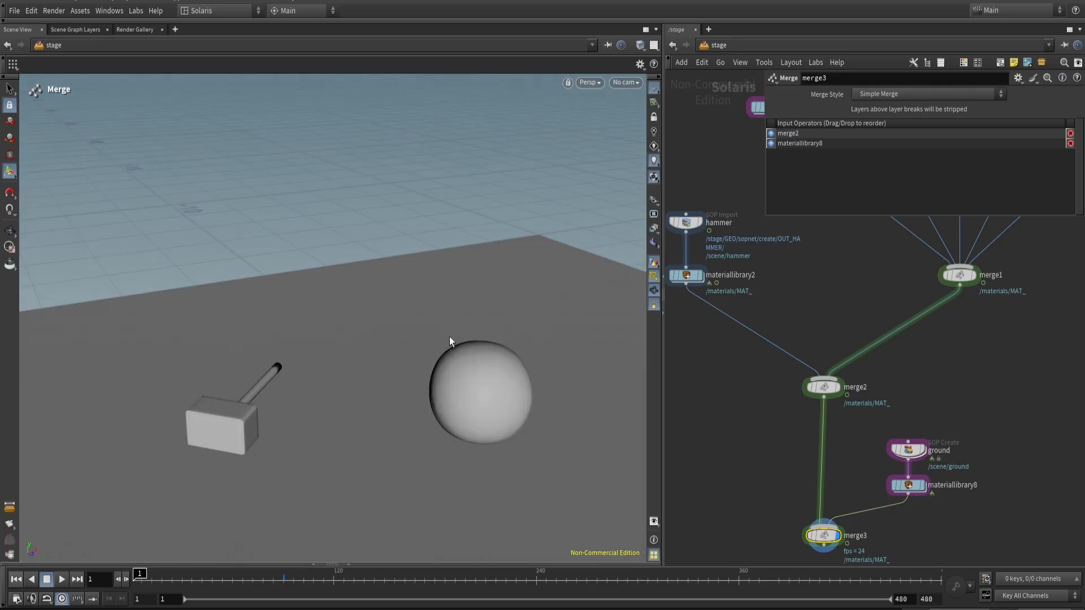
{"action": "left_click", "coordinate": [10, 231]}
{"action": "left_click_drag", "start_coordinate": [453, 384], "coordinate": [419, 365]}
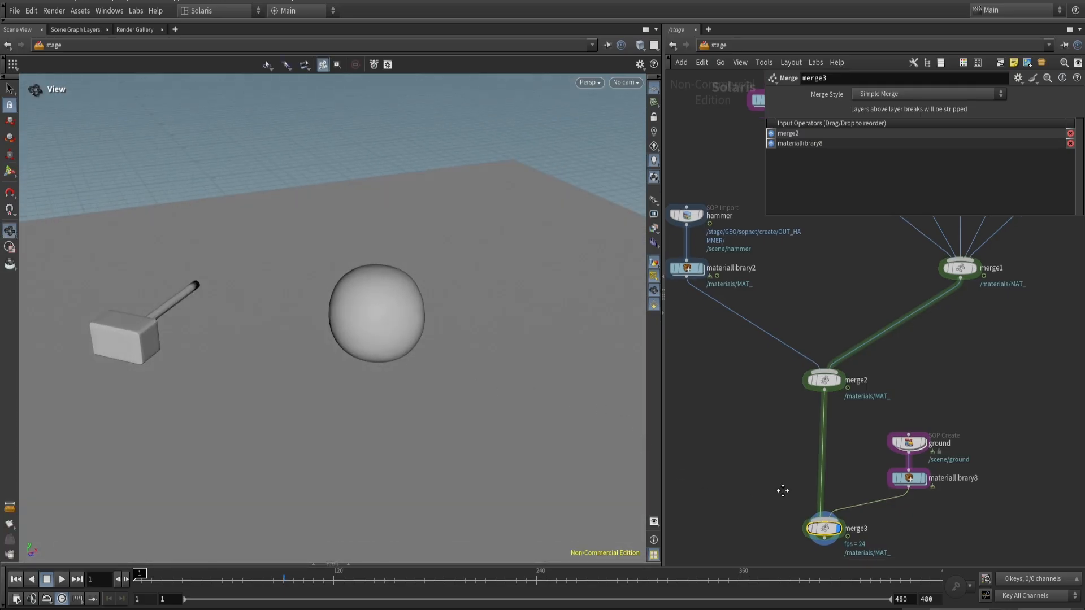
- Move the skinout import and its material library aside, and duplicate the skinin import with its material library into the gap
{"action": "scroll", "coordinate": [979, 391], "scroll_direction": "down", "scroll_amount": 3}
{"action": "scroll", "coordinate": [894, 479], "scroll_direction": "up", "scroll_amount": 5}
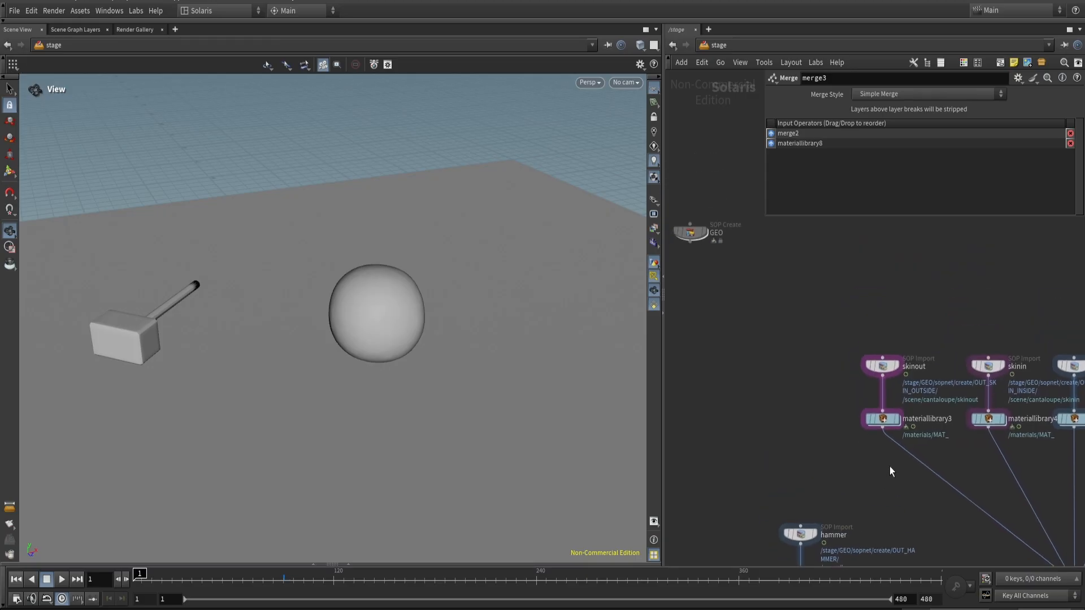
{"action": "left_click_drag", "start_coordinate": [889, 466], "coordinate": [874, 362]}
{"action": "left_click_drag", "start_coordinate": [887, 419], "coordinate": [812, 420]}
{"action": "left_click_drag", "start_coordinate": [954, 462], "coordinate": [997, 362]}
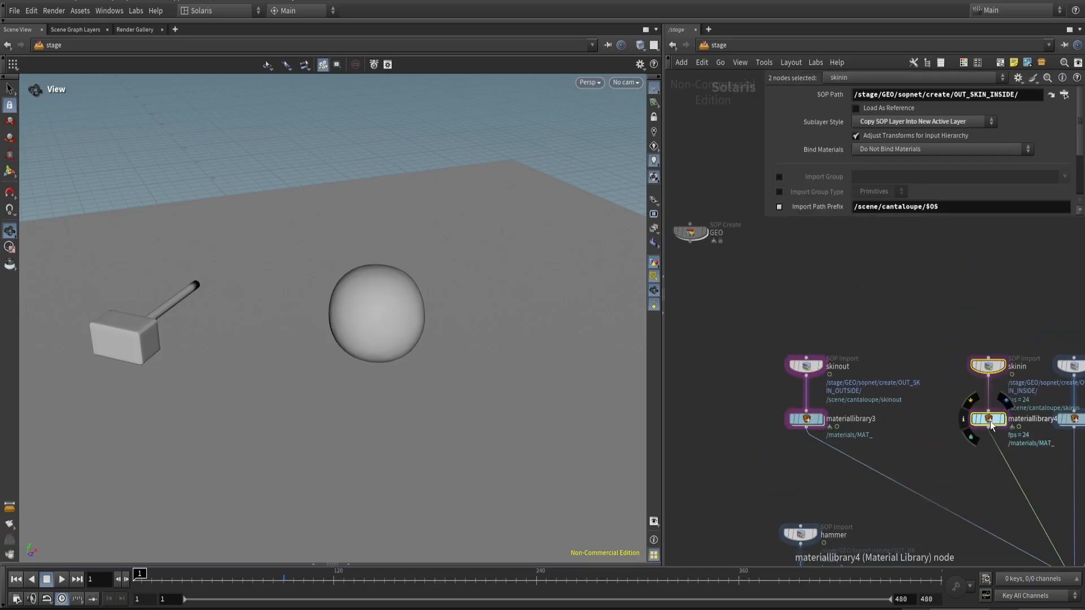
{"action": "left_click_drag", "start_coordinate": [990, 422], "coordinate": [914, 419]}
{"action": "left_click_drag", "start_coordinate": [929, 460], "coordinate": [951, 441], "text": "alt"}
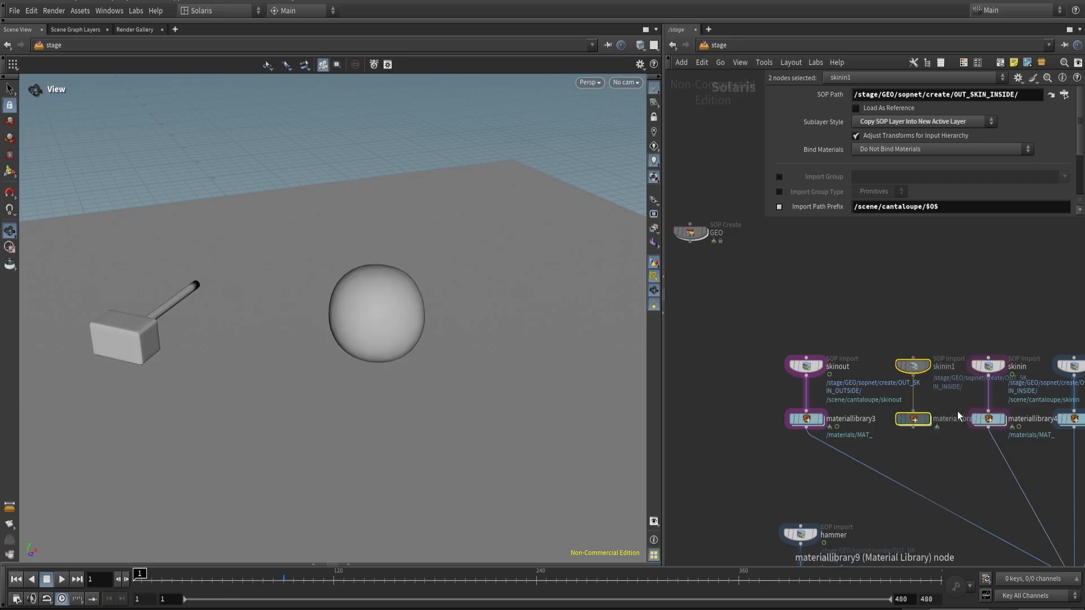
- Rename the duplicated SOP Import to twig and set its SOP path to /stage/GEO/sopnet/create/OUT_TWIG/
{"action": "double_click", "coordinate": [949, 367]}
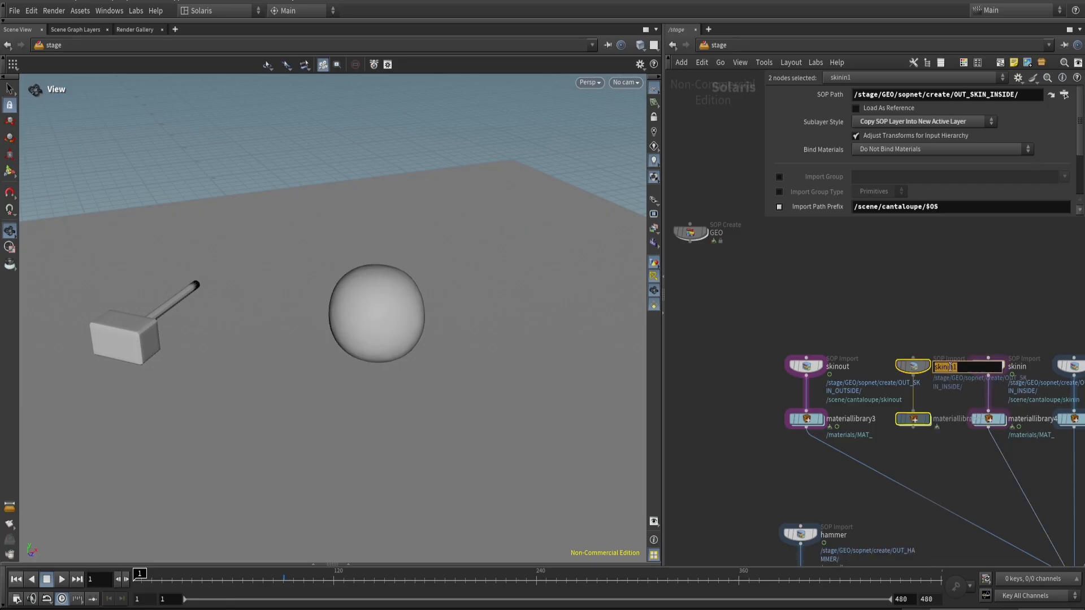
{"action": "type", "text": "twig"}
{"action": "key", "text": "Return"}
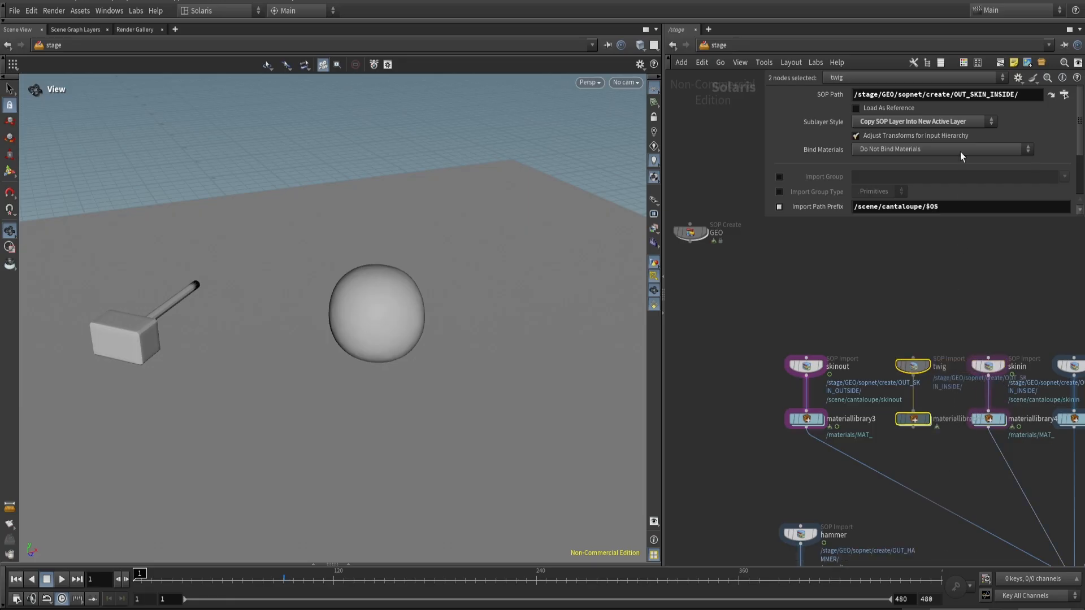
{"action": "left_click", "coordinate": [1029, 92]}
{"action": "key", "text": "BackSpace"}
{"action": "key", "text": "BackSpace"}
{"action": "key", "text": "BackSpace"}
{"action": "key", "text": "BackSpace"}
{"action": "key", "text": "BackSpace"}
{"action": "key", "text": "BackSpace"}
{"action": "key", "text": "BackSpace"}
{"action": "key", "text": "BackSpace"}
{"action": "key", "text": "BackSpace"}
{"action": "key", "text": "BackSpace"}
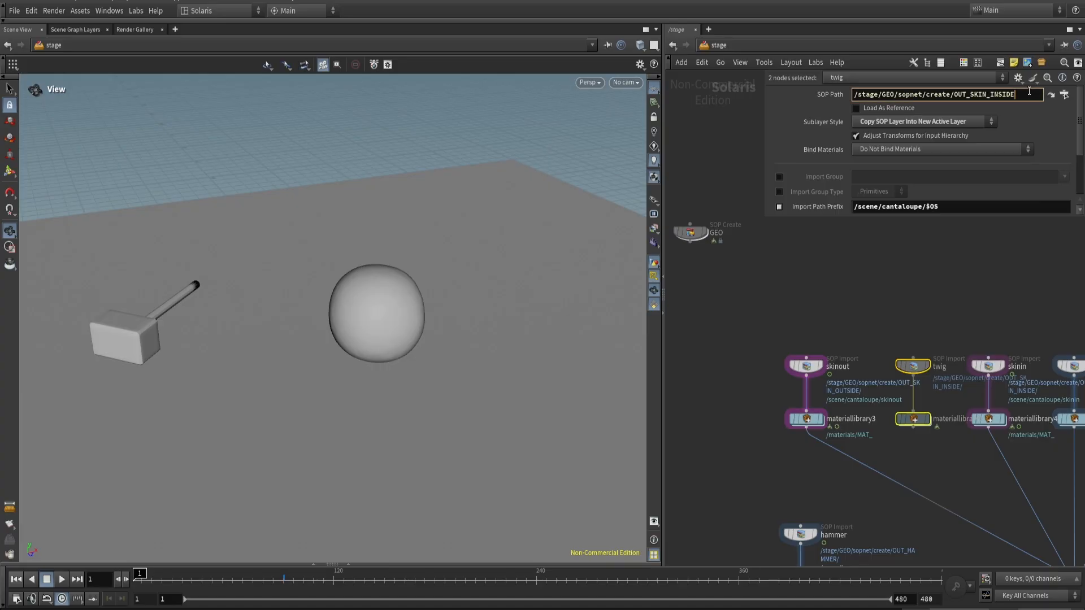
{"action": "key", "text": "BackSpace"}
{"action": "key", "text": "BackSpace"}
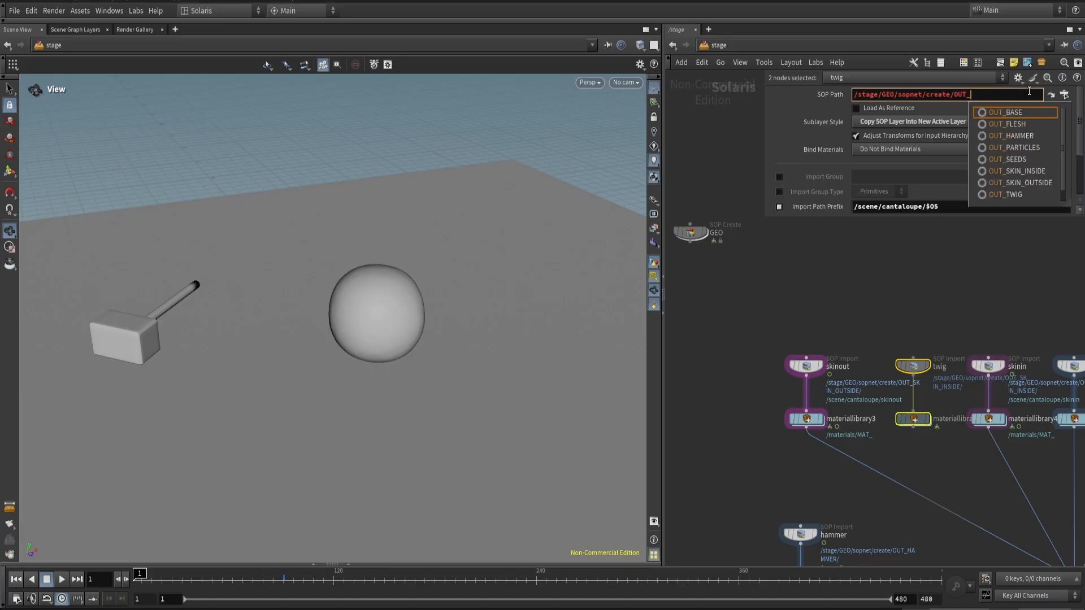
{"action": "key", "text": "Down"}
{"action": "key", "text": "Down"}
{"action": "key", "text": "Down"}
{"action": "key", "text": "Down"}
{"action": "key", "text": "Down"}
{"action": "key", "text": "Down"}
{"action": "key", "text": "Down"}
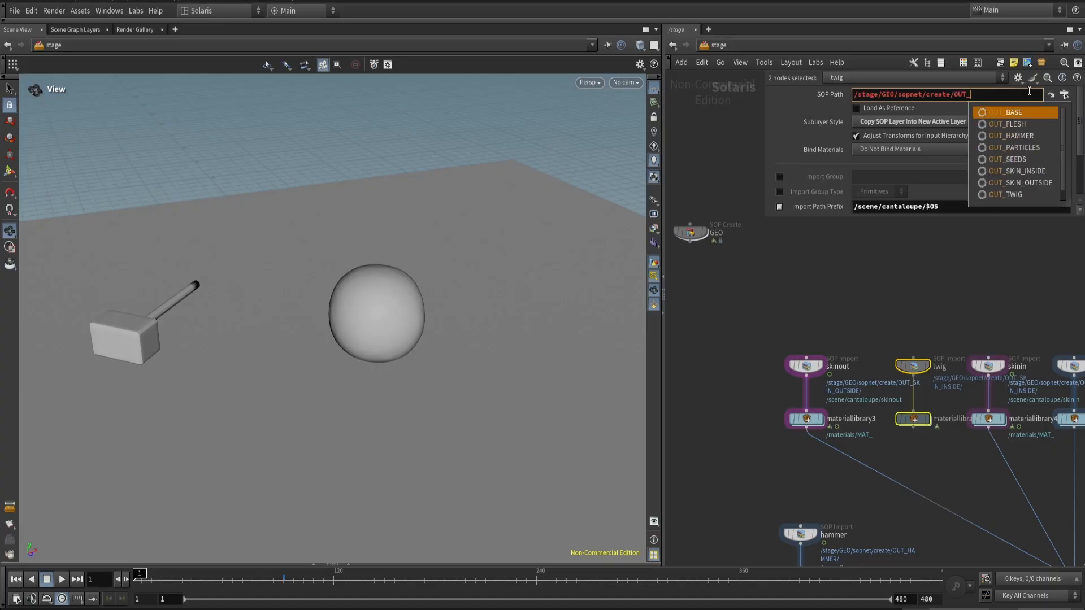
{"action": "key", "text": "Return"}
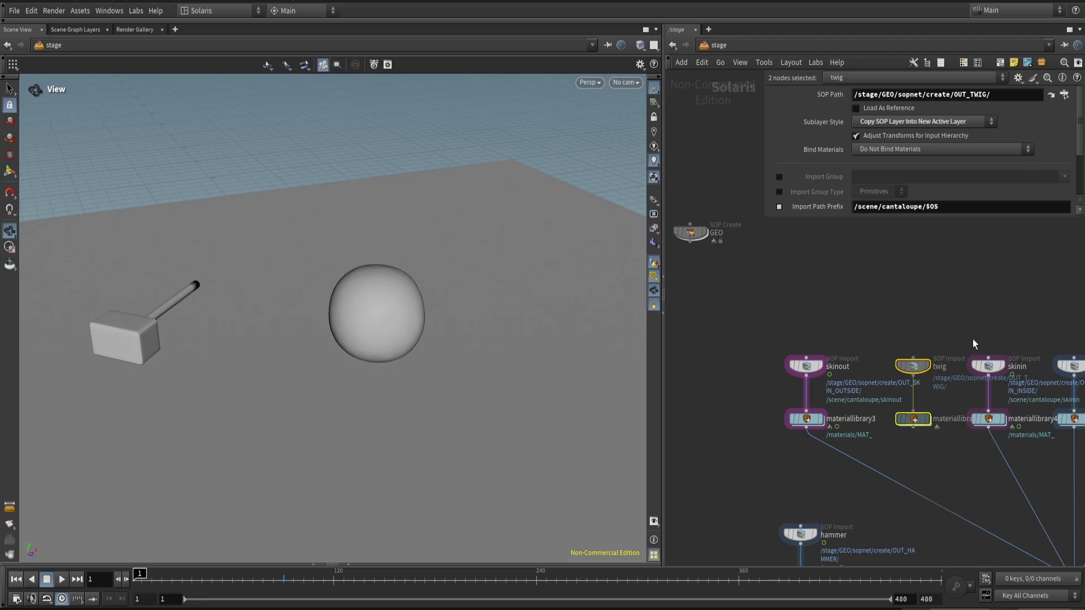
- Wire the twig's material library into the Merge node that combines the cantaloupe parts
{"action": "left_click", "coordinate": [919, 446]}
{"action": "left_click", "coordinate": [913, 427]}
{"action": "middle_click_drag", "start_coordinate": [948, 468], "coordinate": [760, 250]}
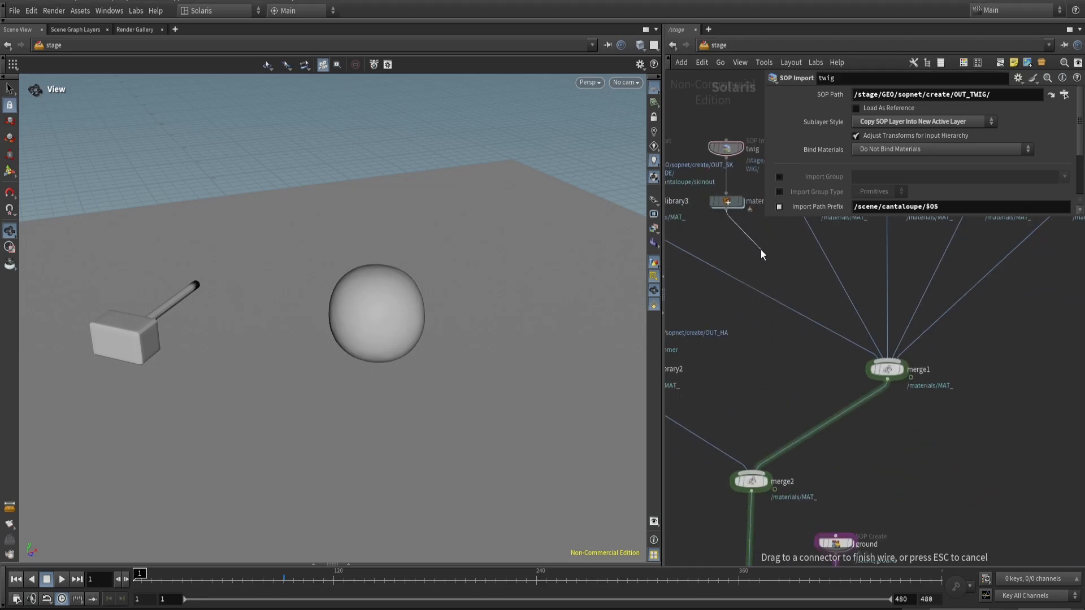
{"action": "left_click", "coordinate": [875, 359]}
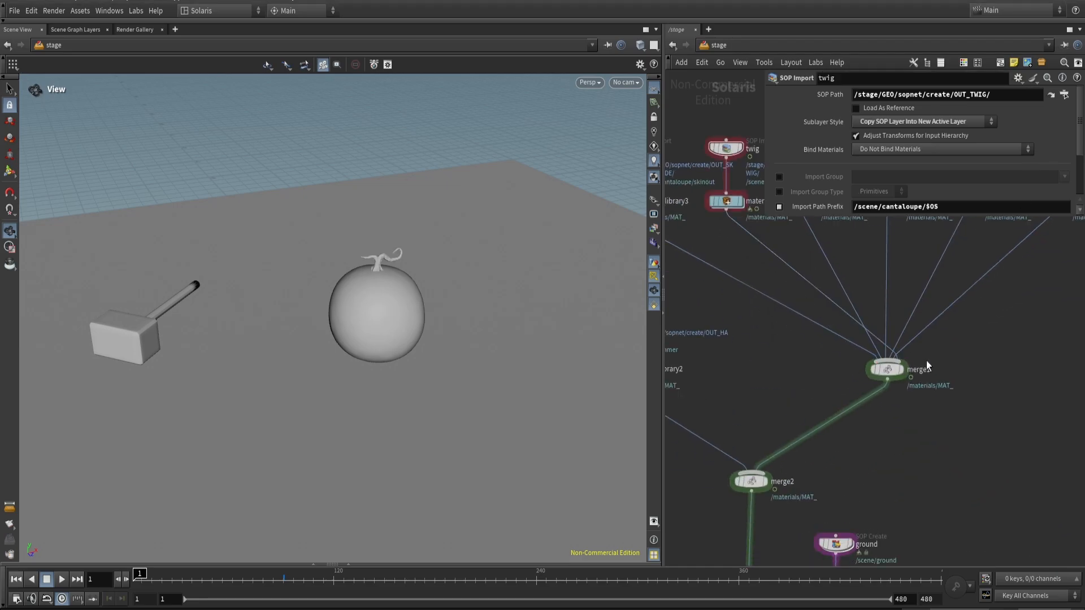
- Reorder the cantaloupe Merge inputs so the twig's material library comes second, directly after skinout's material library
{"action": "left_click", "coordinate": [886, 370]}
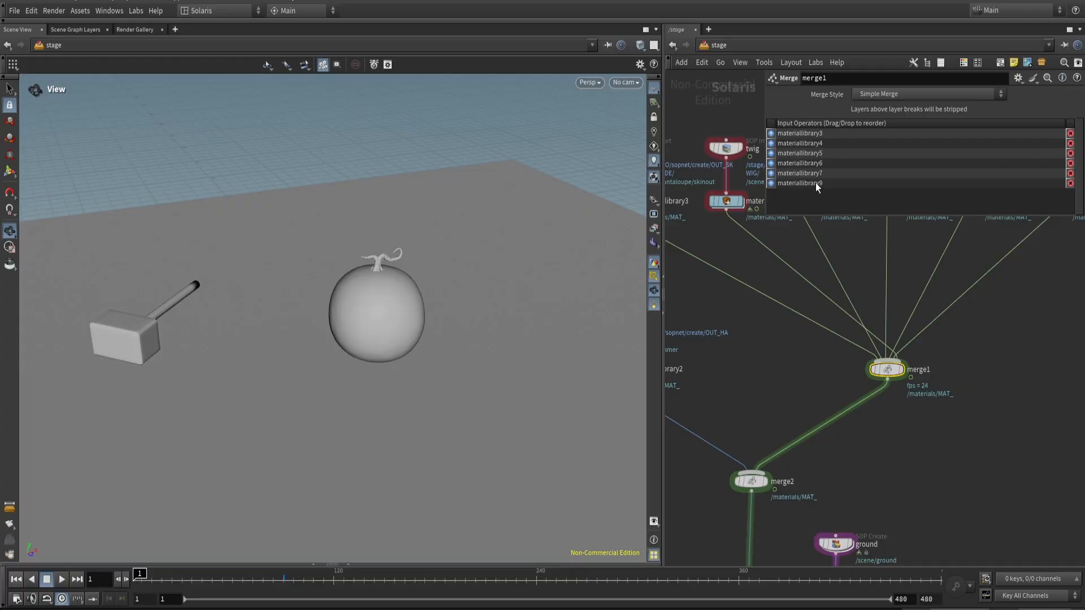
{"action": "left_click_drag", "start_coordinate": [815, 183], "coordinate": [829, 138]}
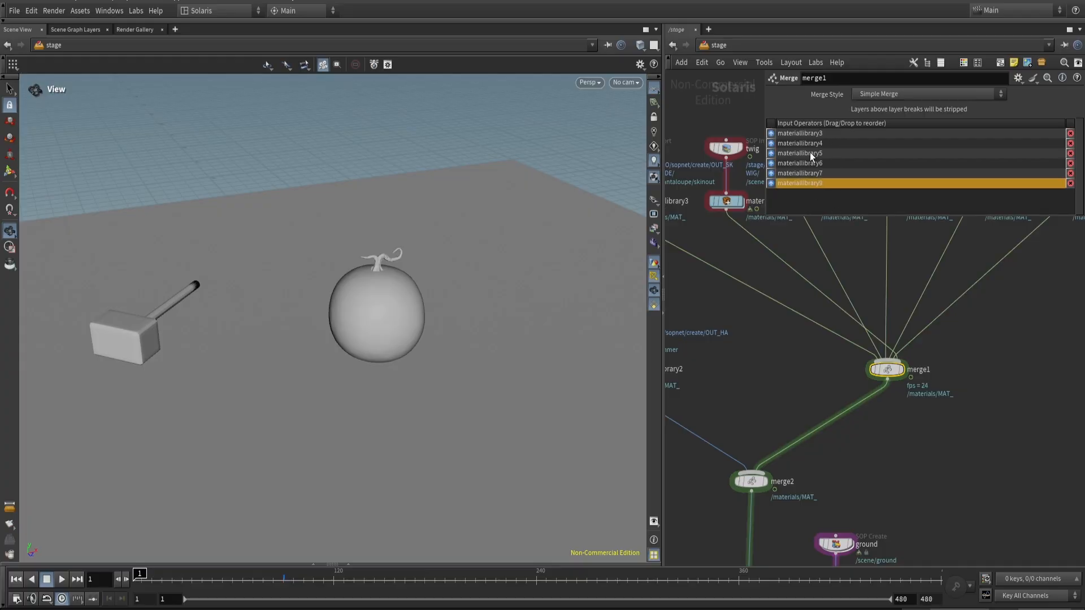
{"action": "scroll", "coordinate": [848, 371], "scroll_direction": "up", "scroll_amount": 3}
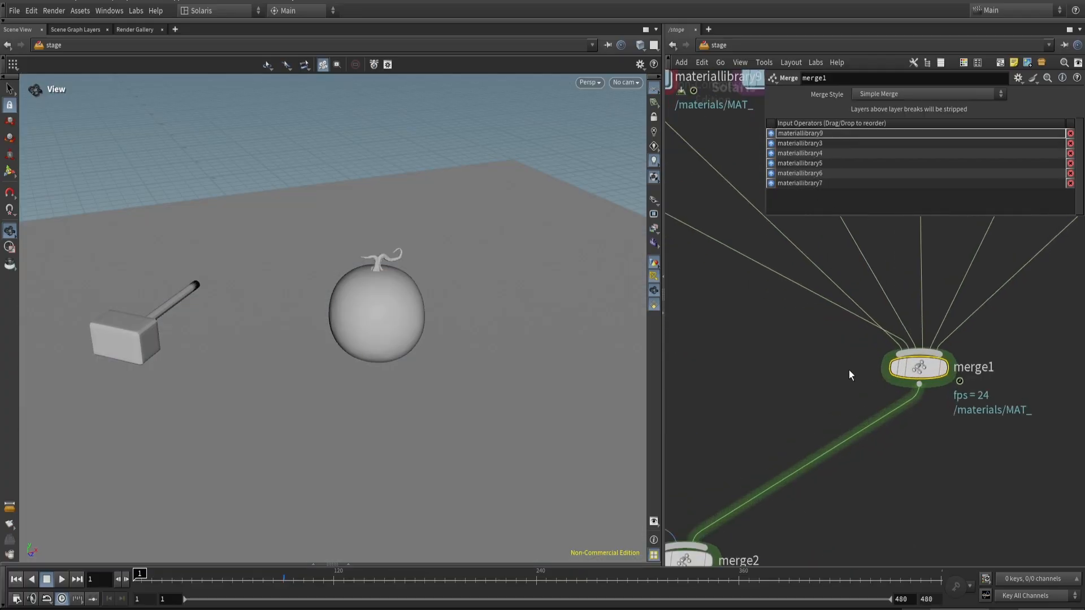
{"action": "scroll", "coordinate": [847, 282], "scroll_direction": "up", "scroll_amount": 2}
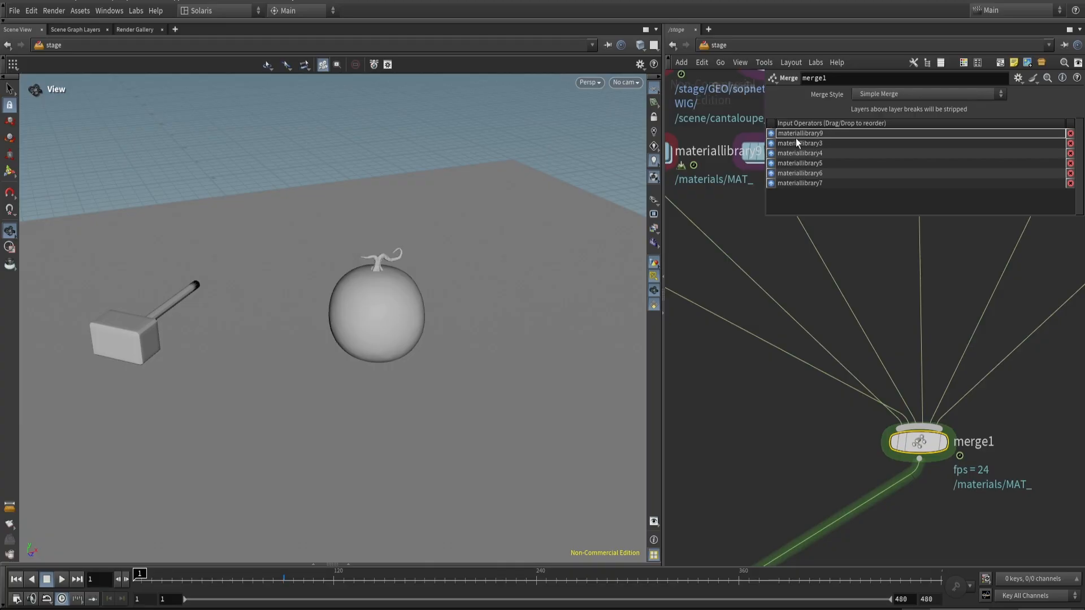
{"action": "left_click_drag", "start_coordinate": [795, 141], "coordinate": [801, 129]}
- Examine the twig on the cantaloupe and the hammer smash up close at frames 106, 152 and 295
{"action": "scroll", "coordinate": [398, 267], "scroll_direction": "up", "scroll_amount": 3}
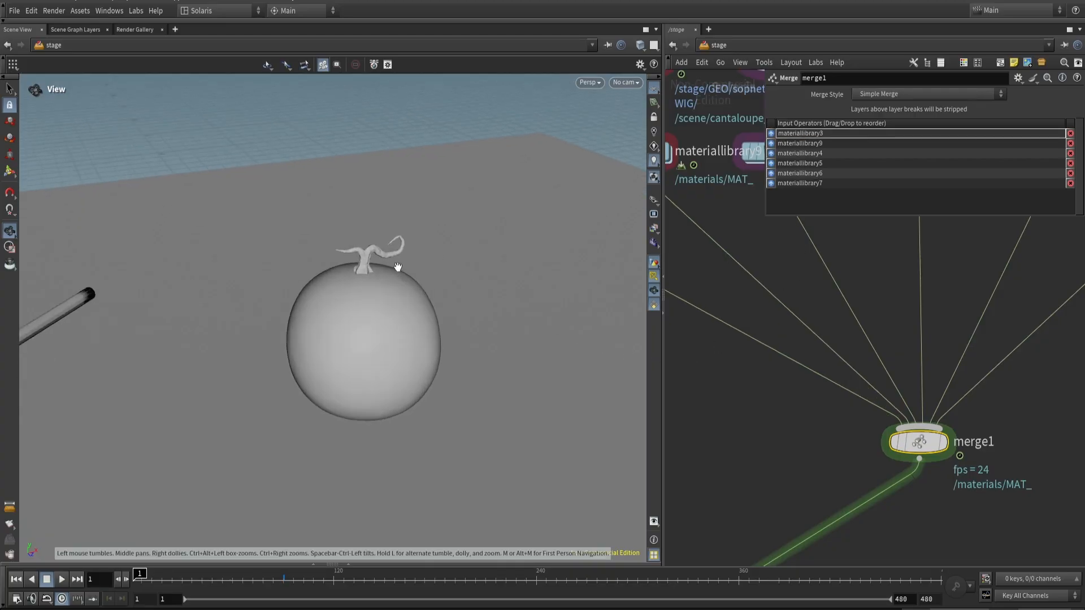
{"action": "scroll", "coordinate": [398, 266], "scroll_direction": "up", "scroll_amount": 5}
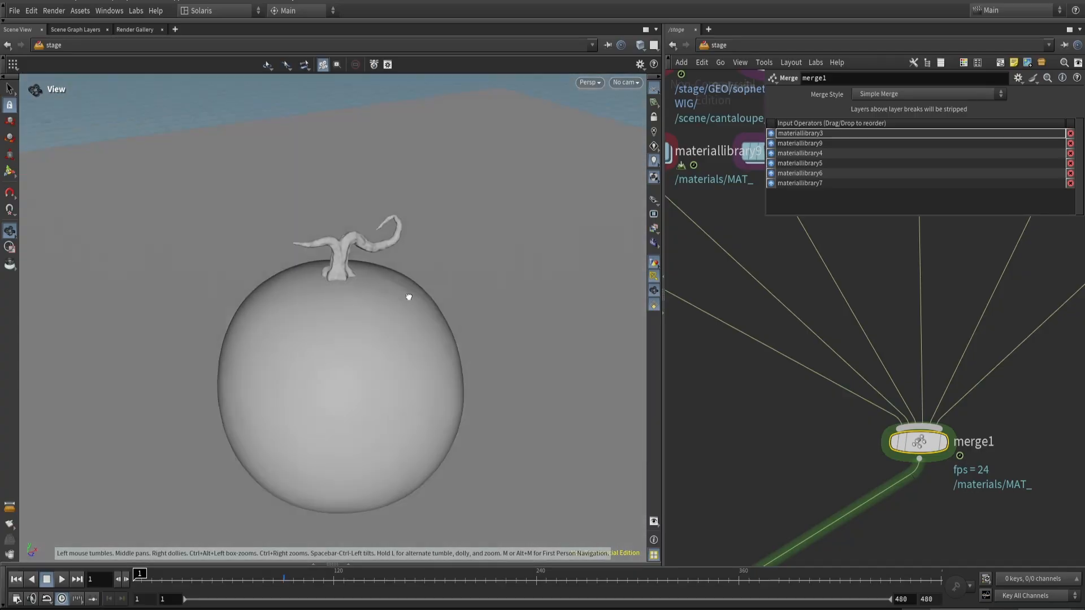
{"action": "left_click_drag", "start_coordinate": [409, 296], "coordinate": [537, 237]}
{"action": "scroll", "coordinate": [780, 431], "scroll_direction": "down", "scroll_amount": 3}
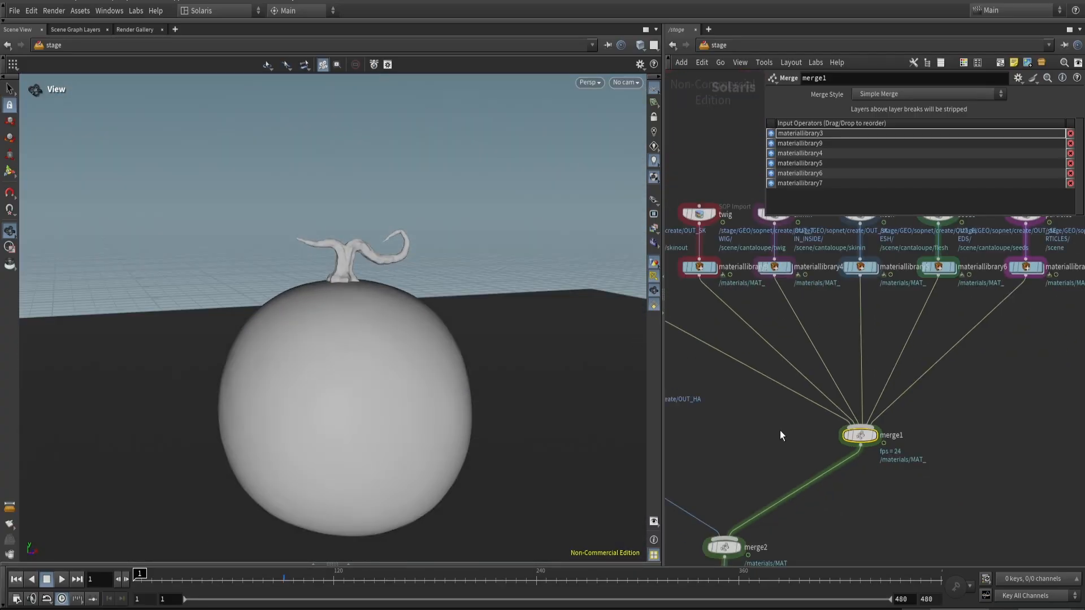
{"action": "scroll", "coordinate": [782, 424], "scroll_direction": "down", "scroll_amount": 4}
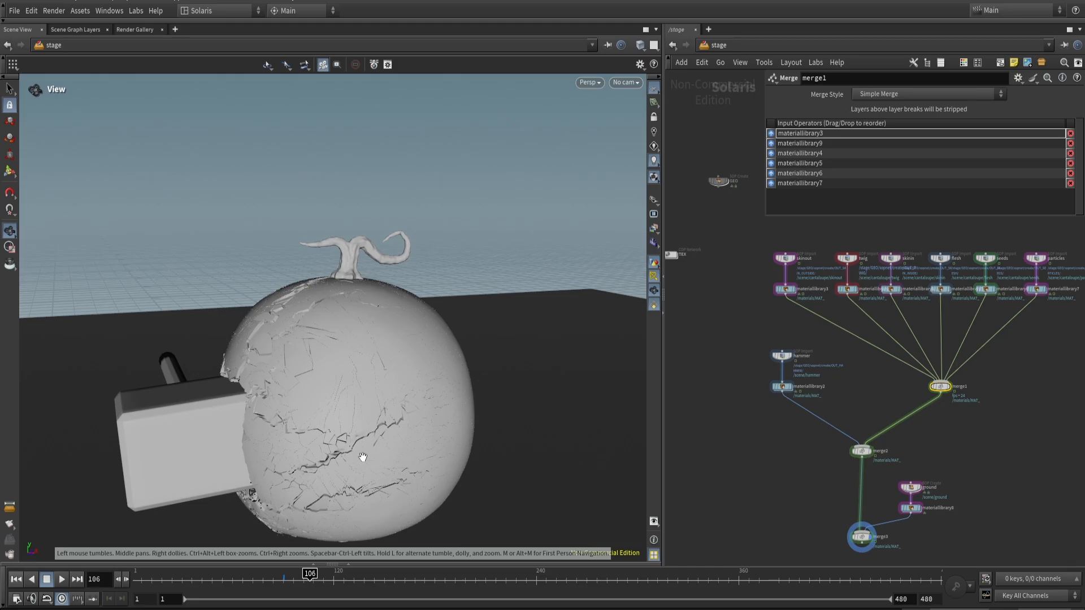
{"action": "scroll", "coordinate": [355, 397], "scroll_direction": "up", "scroll_amount": 5}
{"action": "scroll", "coordinate": [355, 398], "scroll_direction": "down", "scroll_amount": 5}
{"action": "left_click_drag", "start_coordinate": [234, 352], "coordinate": [312, 344]}
{"action": "scroll", "coordinate": [136, 396], "scroll_direction": "down", "scroll_amount": 2}
{"action": "left_click_drag", "start_coordinate": [136, 396], "coordinate": [304, 385]}
{"action": "scroll", "coordinate": [307, 380], "scroll_direction": "up", "scroll_amount": 1}
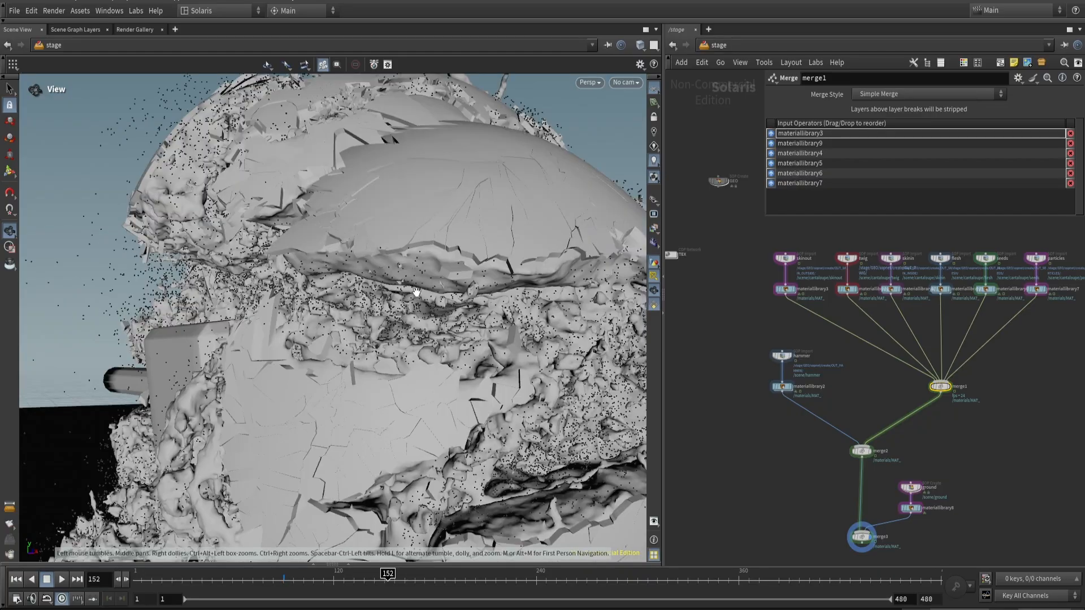
{"action": "left_click_drag", "start_coordinate": [416, 292], "coordinate": [51, 237]}
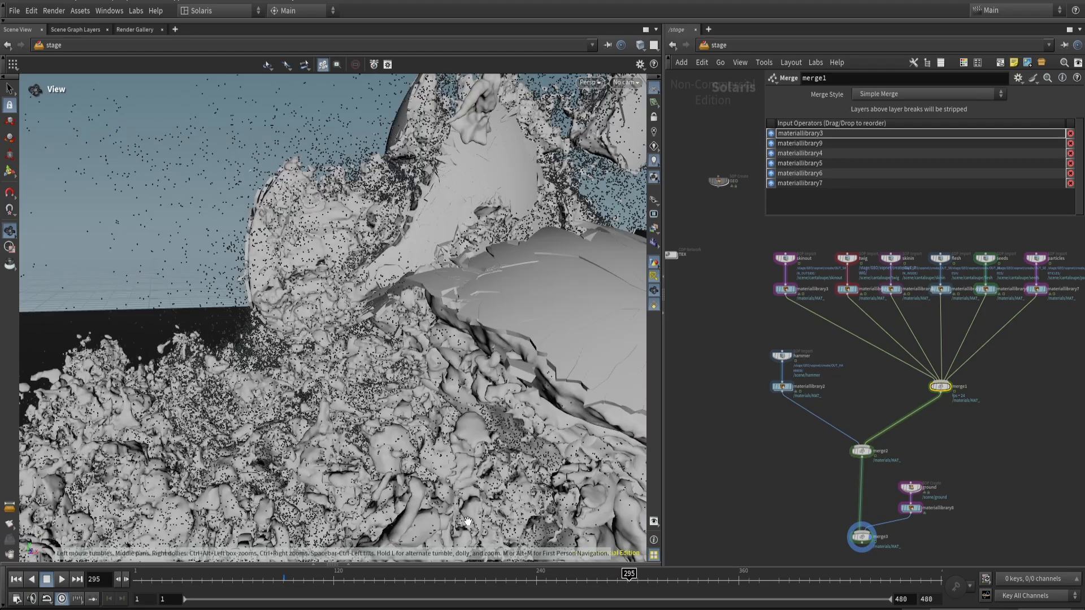
{"action": "left_click_drag", "start_coordinate": [468, 520], "coordinate": [389, 335]}
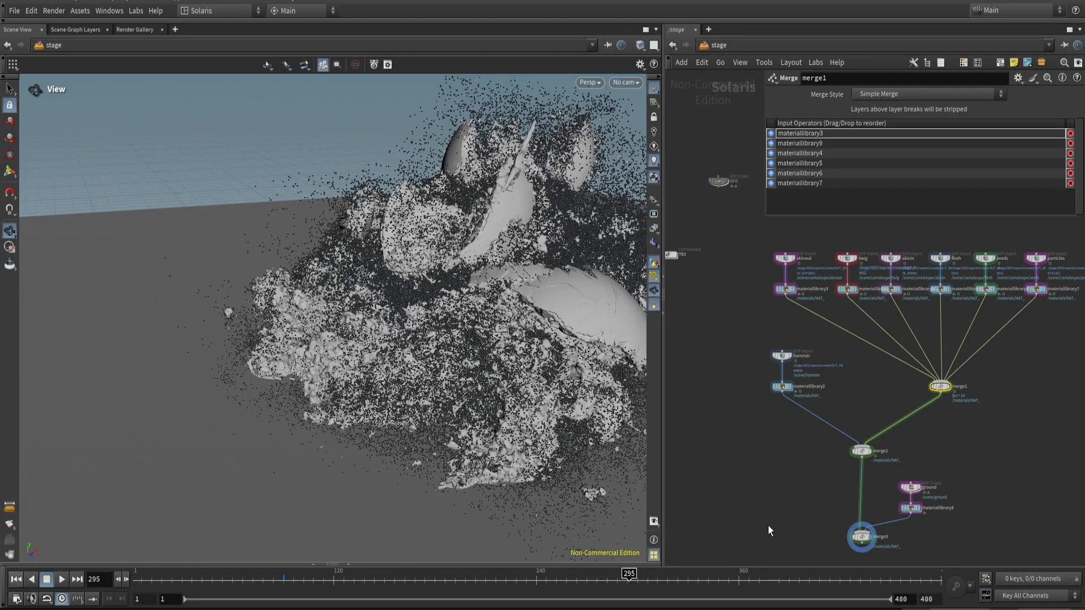
- Return to frame 1, append a new Merge after the merge that includes the ground, and place it farther down the network
{"action": "middle_click_drag", "start_coordinate": [802, 520], "coordinate": [771, 418]}
{"action": "left_click_drag", "start_coordinate": [874, 489], "coordinate": [805, 427]}
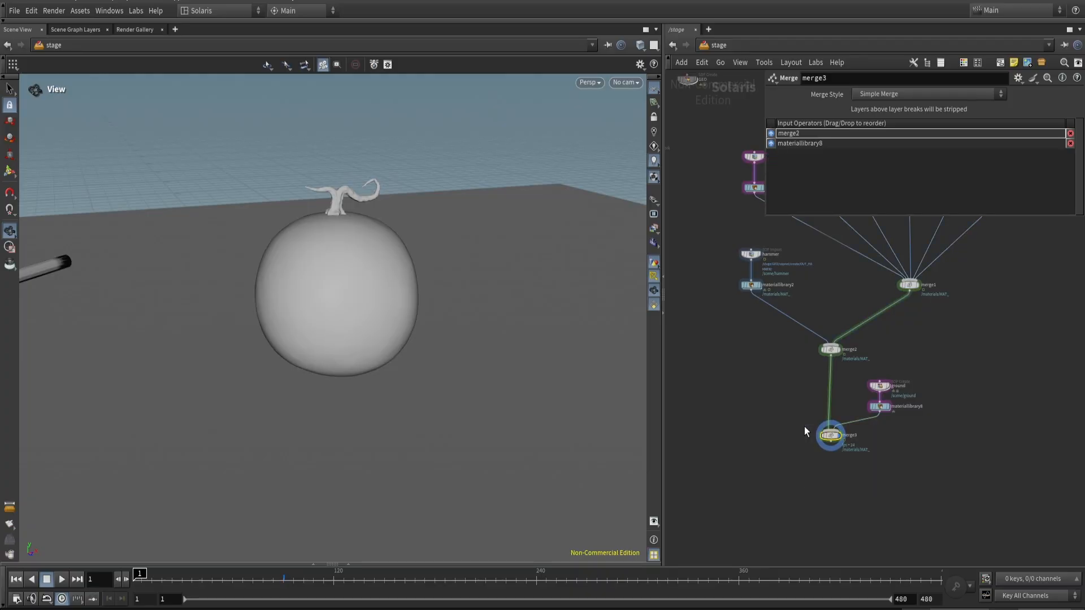
{"action": "key", "text": "Tab"}
{"action": "type", "text": "merge"}
{"action": "key", "text": "Return"}
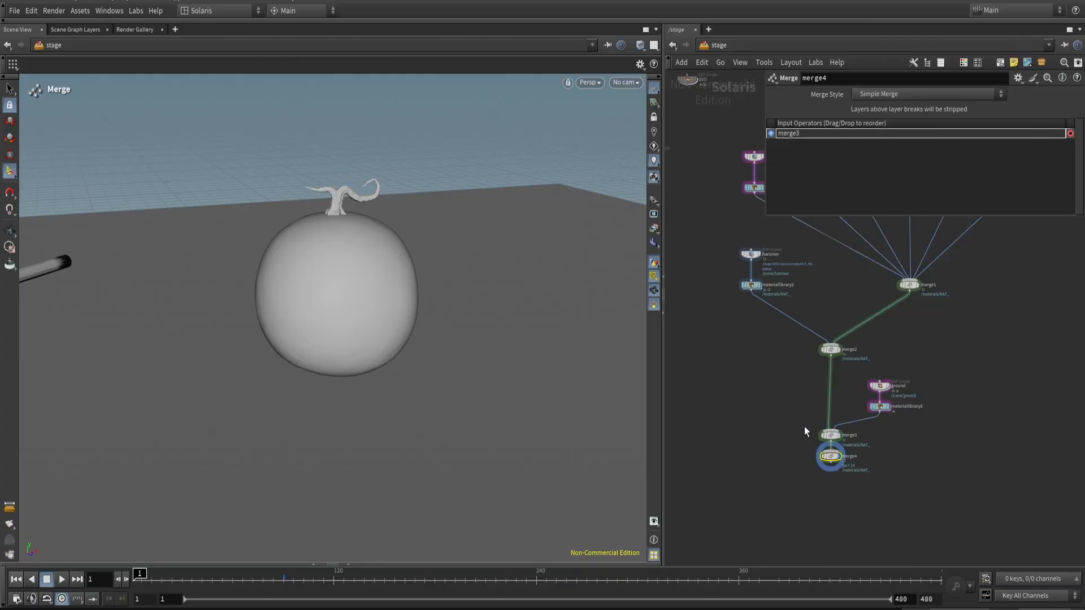
{"action": "scroll", "coordinate": [806, 434], "scroll_direction": "up", "scroll_amount": 3}
{"action": "middle_click_drag", "start_coordinate": [945, 460], "coordinate": [898, 298]}
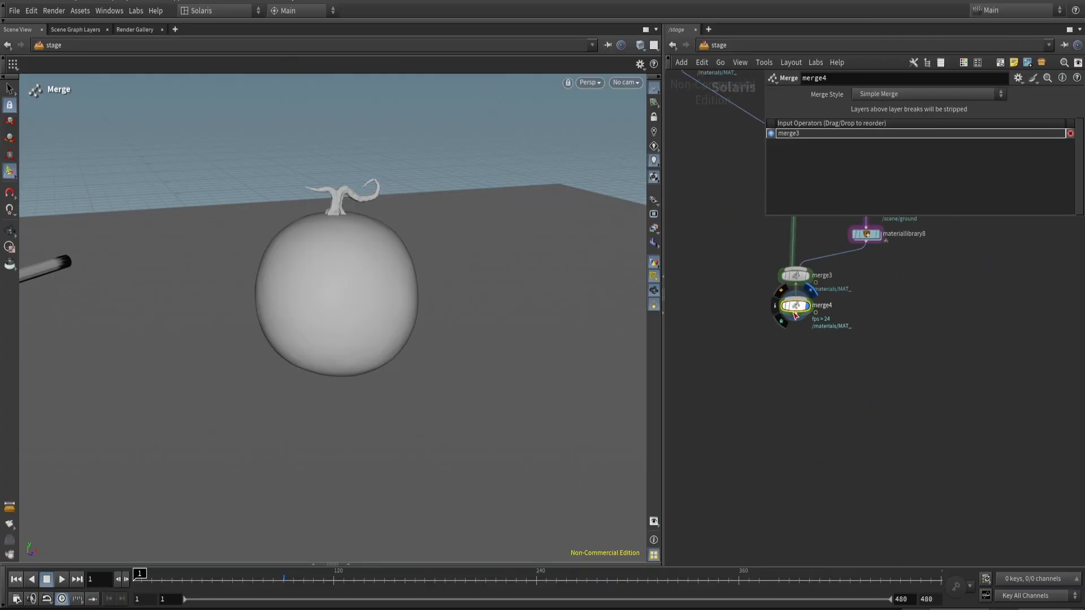
{"action": "left_click_drag", "start_coordinate": [816, 311], "coordinate": [796, 427]}
{"action": "scroll", "coordinate": [897, 410], "scroll_direction": "down", "scroll_amount": 10}
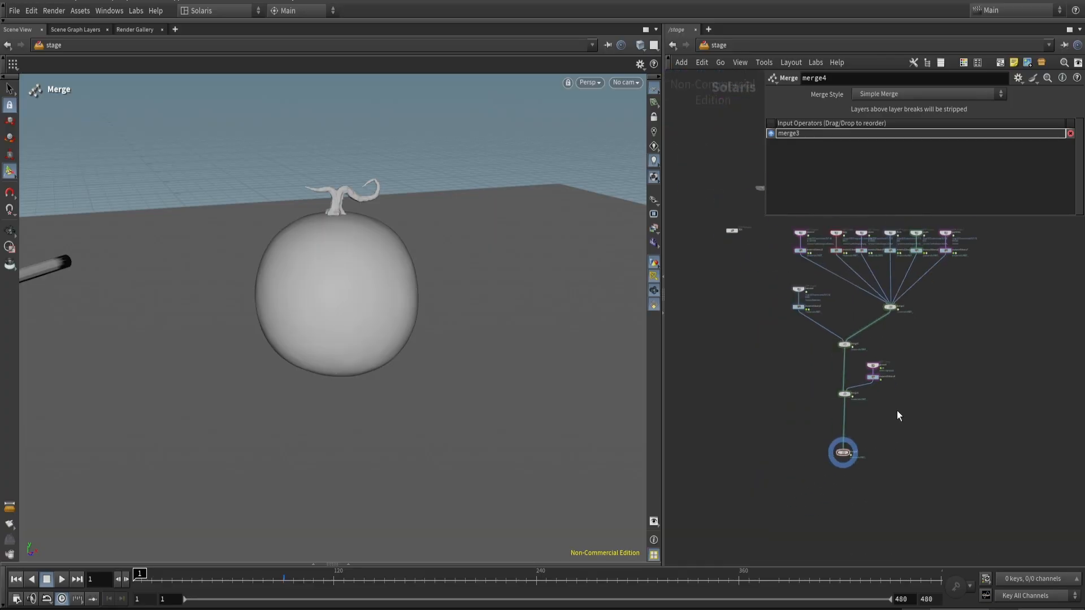
- Create a separate Merge node for the lights and wire it into the final Merge
{"action": "key", "text": "Tab"}
{"action": "type", "text": "merge"}
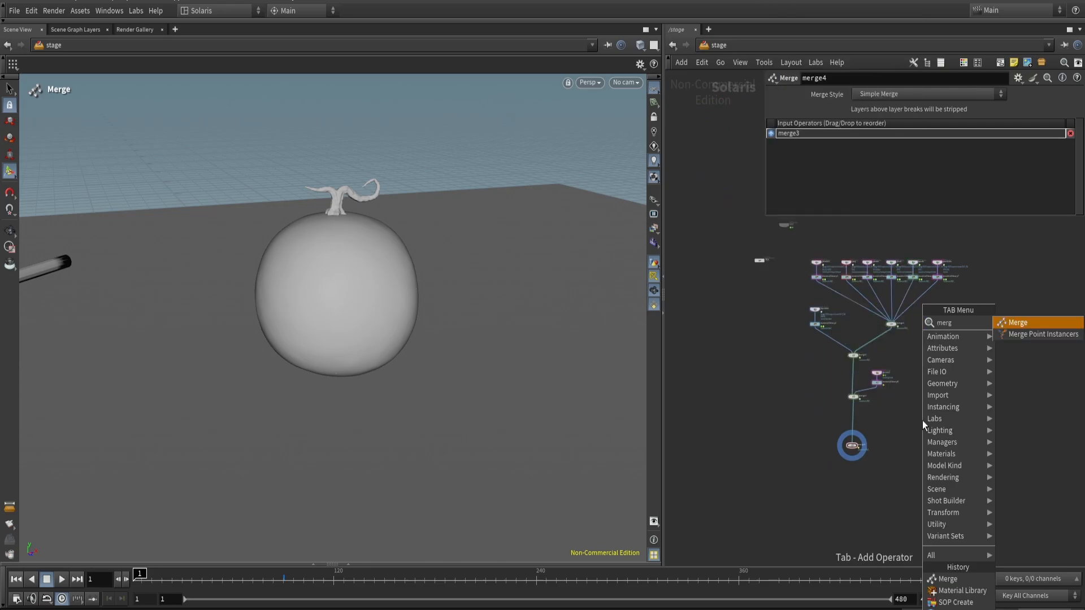
{"action": "key", "text": "Return"}
{"action": "scroll", "coordinate": [922, 420], "scroll_direction": "up", "scroll_amount": 5}
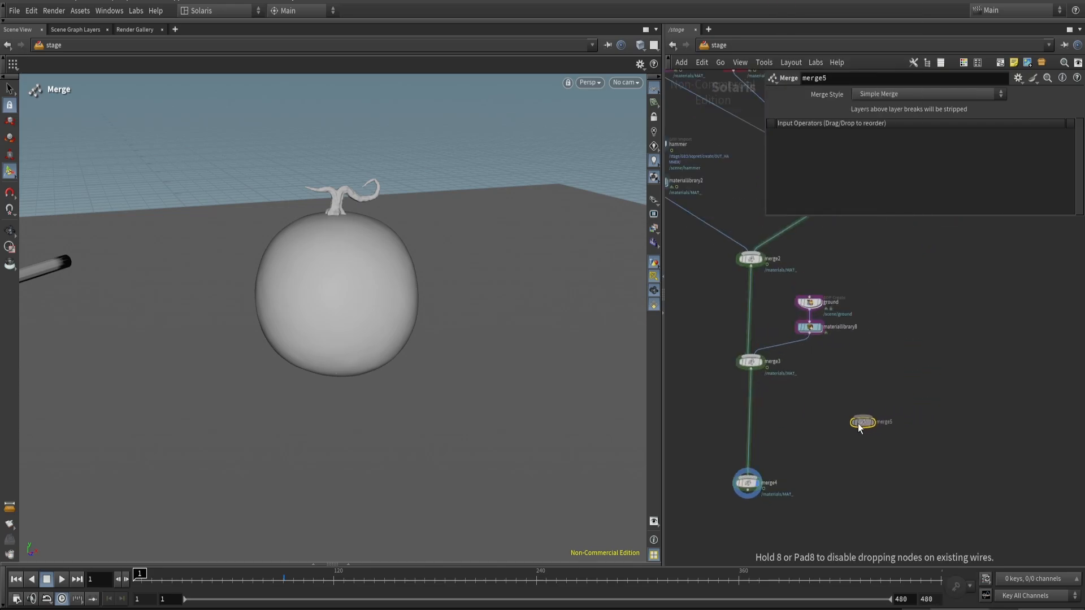
{"action": "left_click", "coordinate": [841, 438]}
{"action": "left_click", "coordinate": [841, 443]}
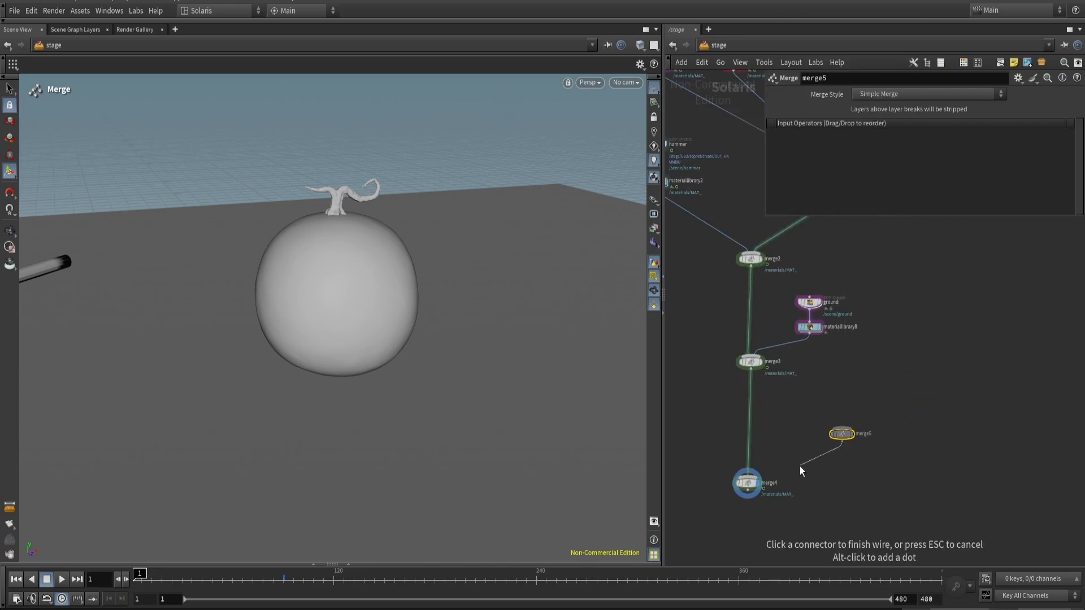
- Add a Dome Light above the lights Merge node and wire it into that node
{"action": "key", "text": "Tab"}
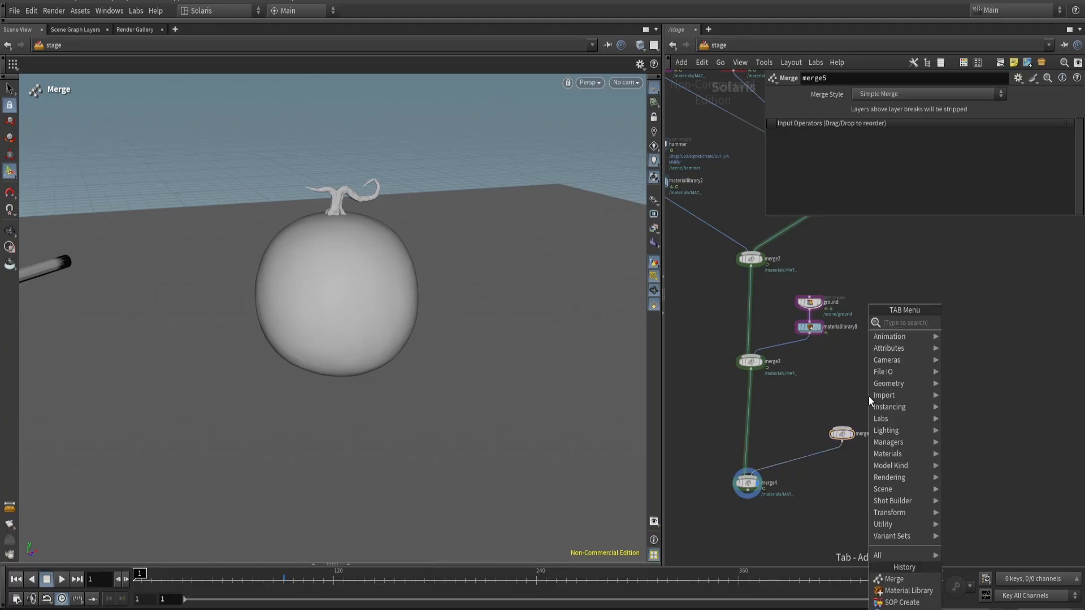
{"action": "type", "text": "domel"}
{"action": "key", "text": "Return"}
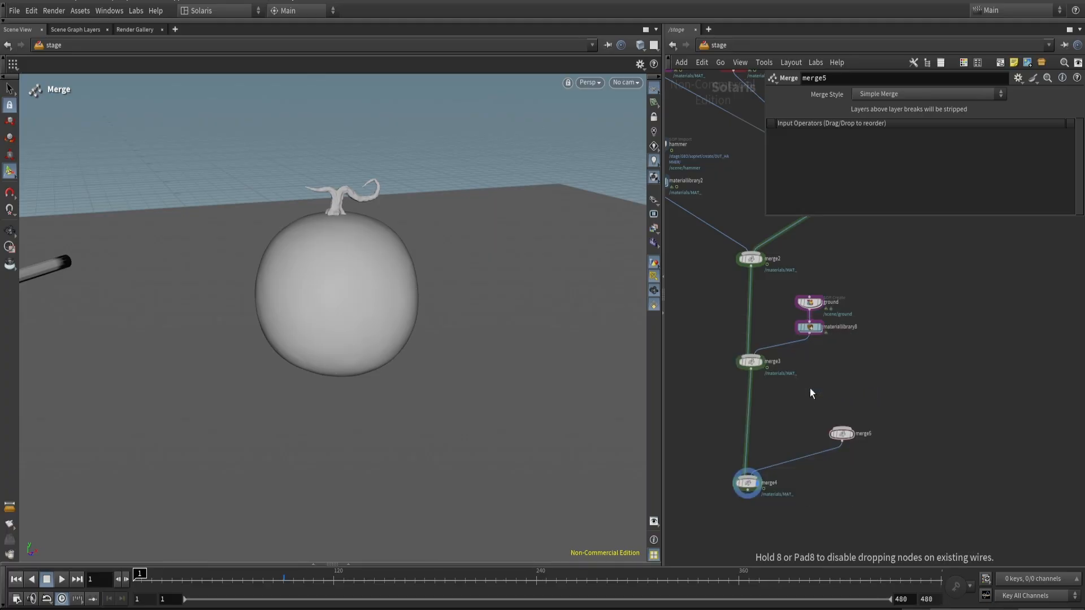
{"action": "left_click", "coordinate": [809, 388]}
{"action": "left_click", "coordinate": [809, 397]}
{"action": "left_click", "coordinate": [868, 424]}
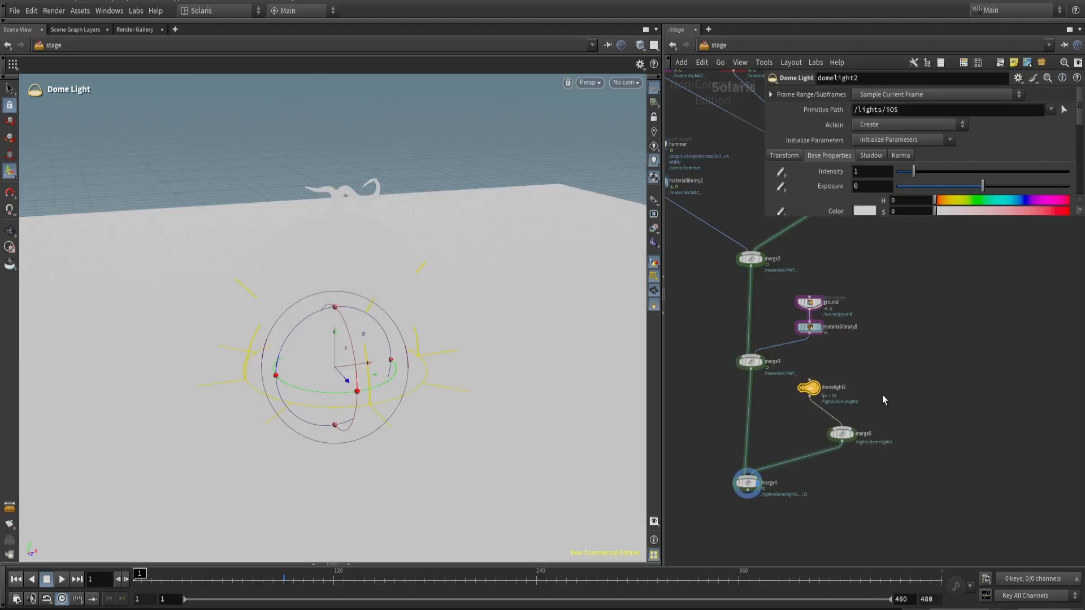
- Load studio_small_04_4k.exr from the hdri folder in $HOUDINI_USER_PREF_DIR/pic as the dome light's texture
{"action": "scroll", "coordinate": [877, 216], "scroll_direction": "down", "scroll_amount": 3}
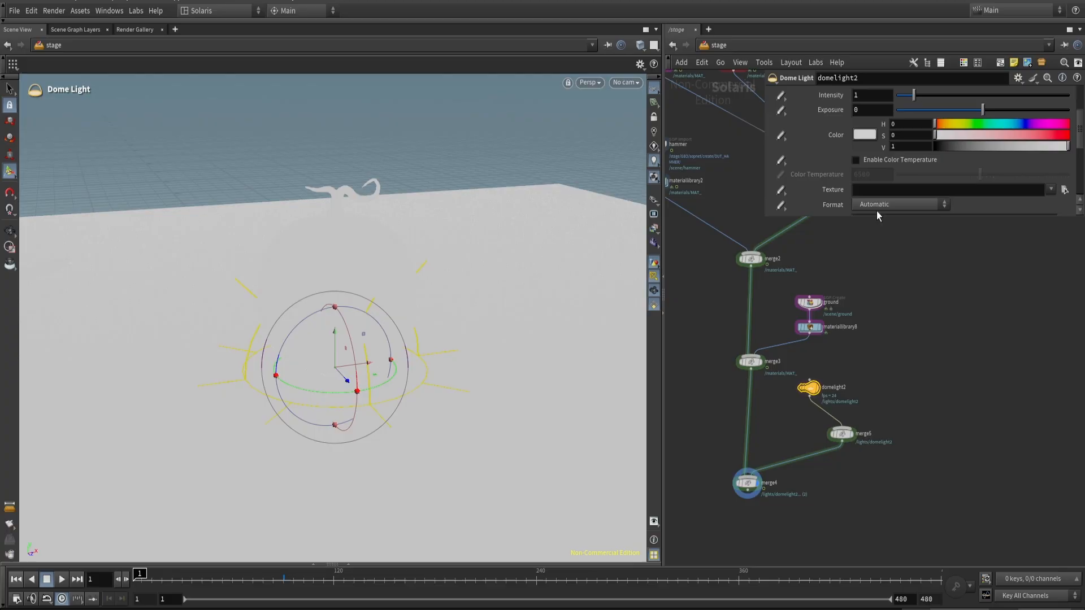
{"action": "left_click", "coordinate": [1064, 190]}
{"action": "left_click", "coordinate": [726, 252]}
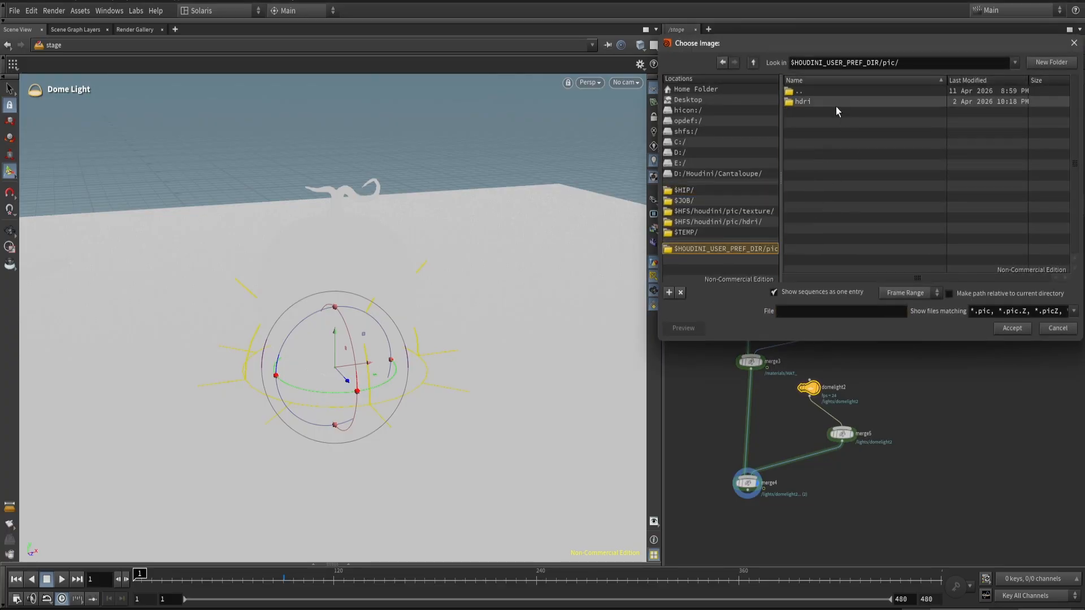
{"action": "double_click", "coordinate": [834, 104]}
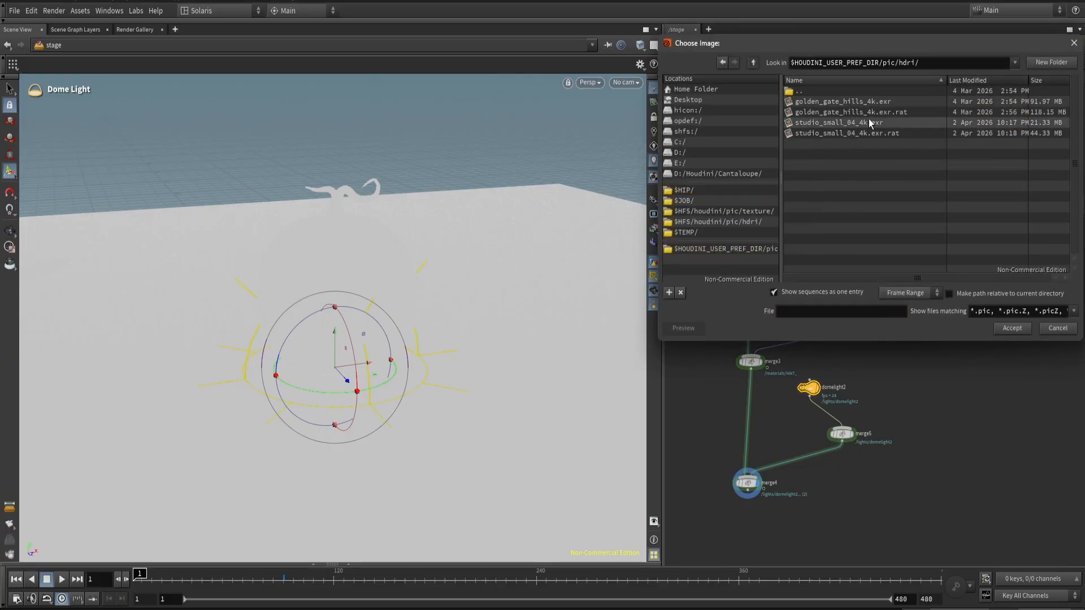
{"action": "double_click", "coordinate": [869, 122]}
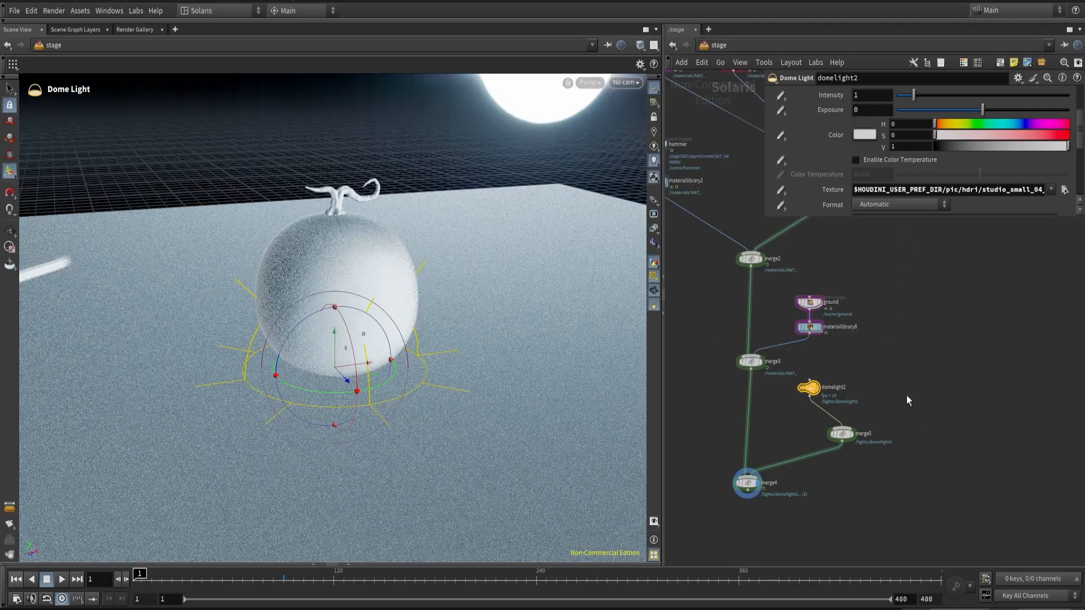
- Add an Area Light beside the dome light and wire it into the lights Merge node
{"action": "key", "text": "Tab"}
{"action": "type", "text": "area"}
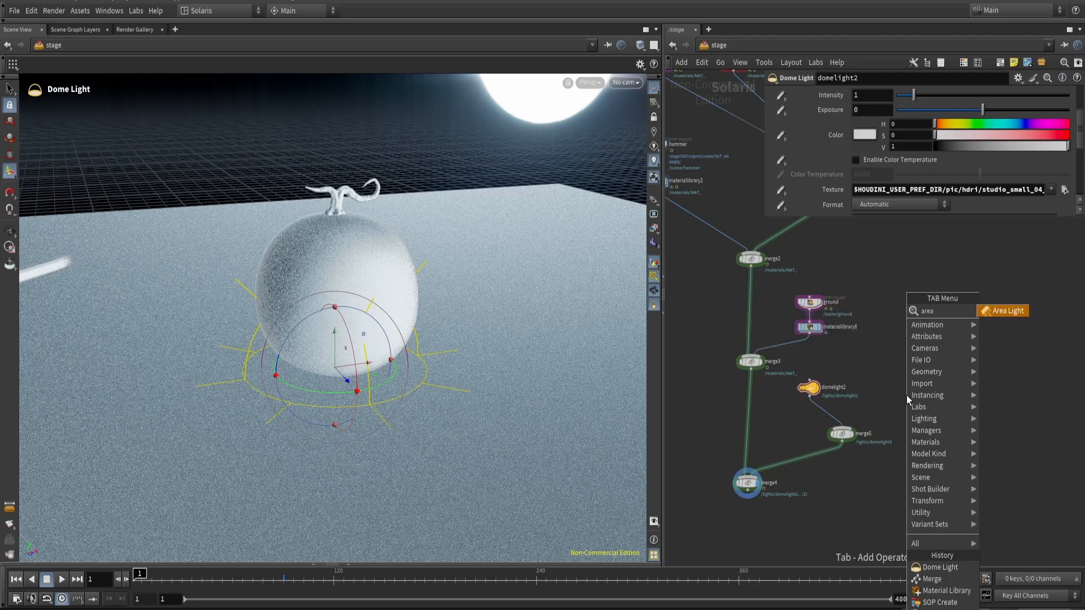
{"action": "key", "text": "Return"}
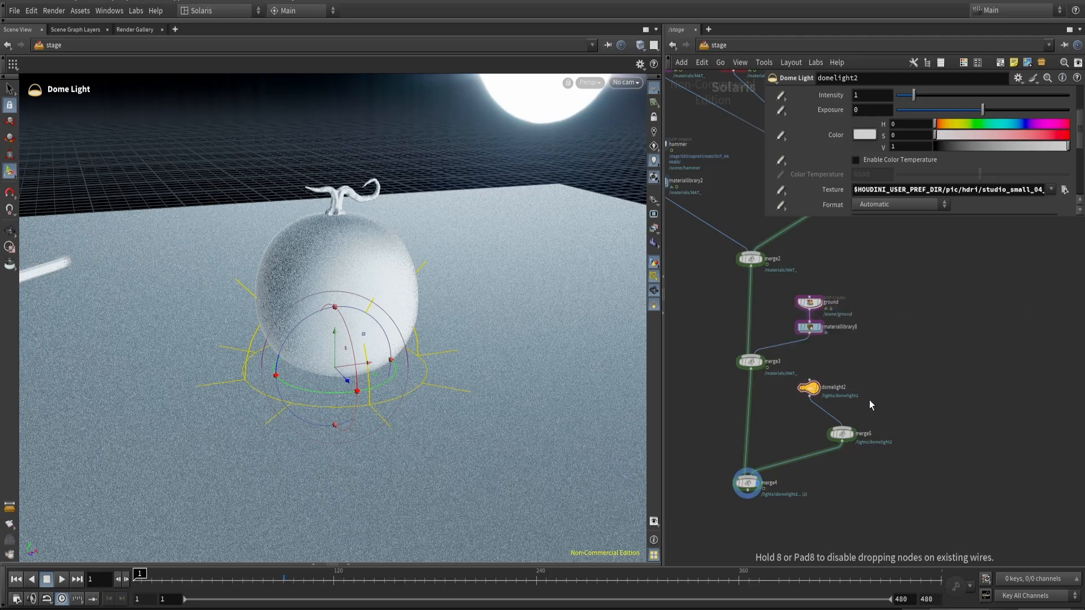
{"action": "left_click", "coordinate": [868, 400]}
{"action": "left_click", "coordinate": [868, 397]}
{"action": "left_click", "coordinate": [848, 420]}
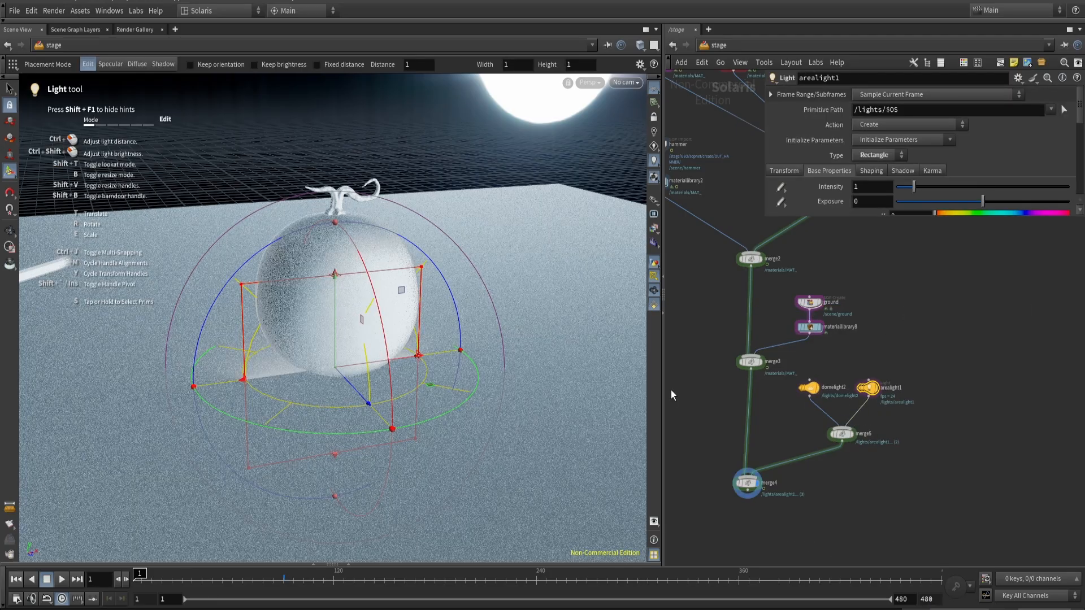
{"action": "scroll", "coordinate": [885, 392], "scroll_direction": "up", "scroll_amount": 2}
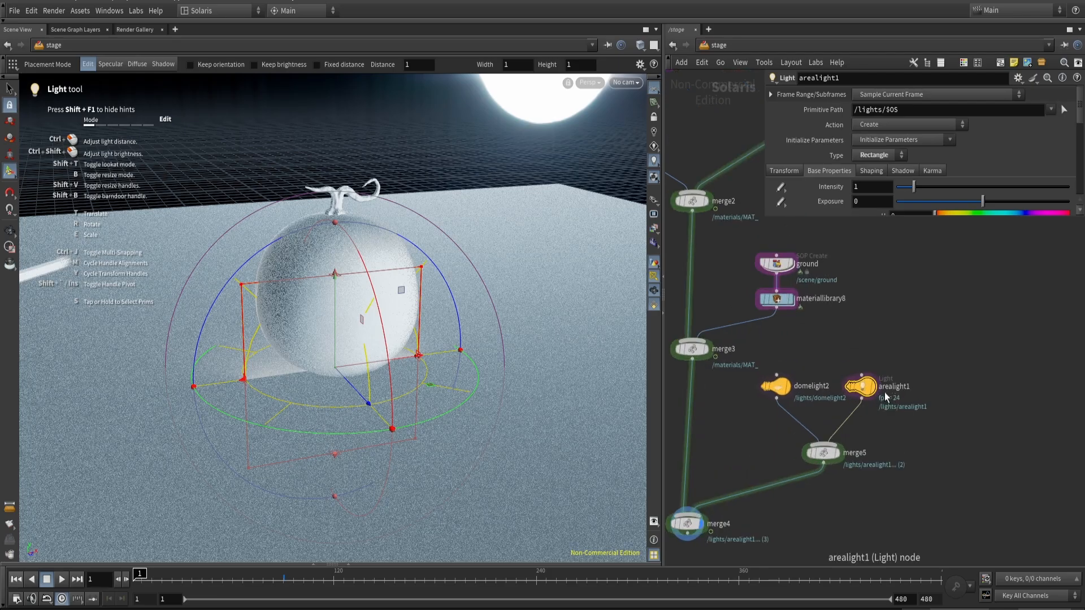
- Rotate the area light flat so it faces straight down, and widen it to about 1.92
{"action": "key", "text": "Escape"}
{"action": "left_click_drag", "start_coordinate": [338, 379], "coordinate": [322, 377]}
{"action": "key", "text": "Return"}
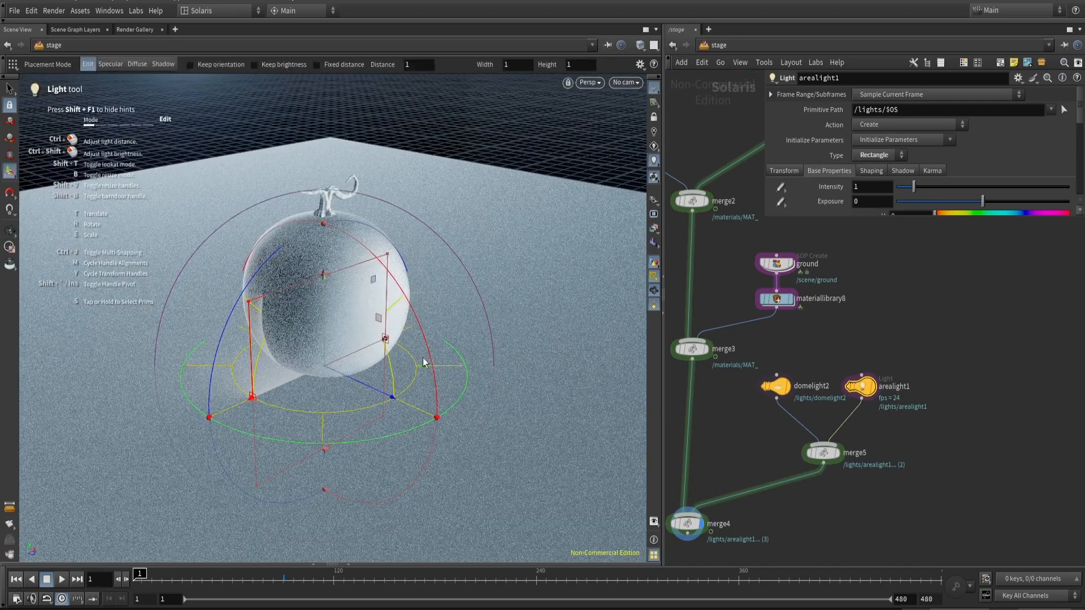
{"action": "left_click_drag", "start_coordinate": [431, 354], "coordinate": [203, 188]}
{"action": "key", "text": "r"}
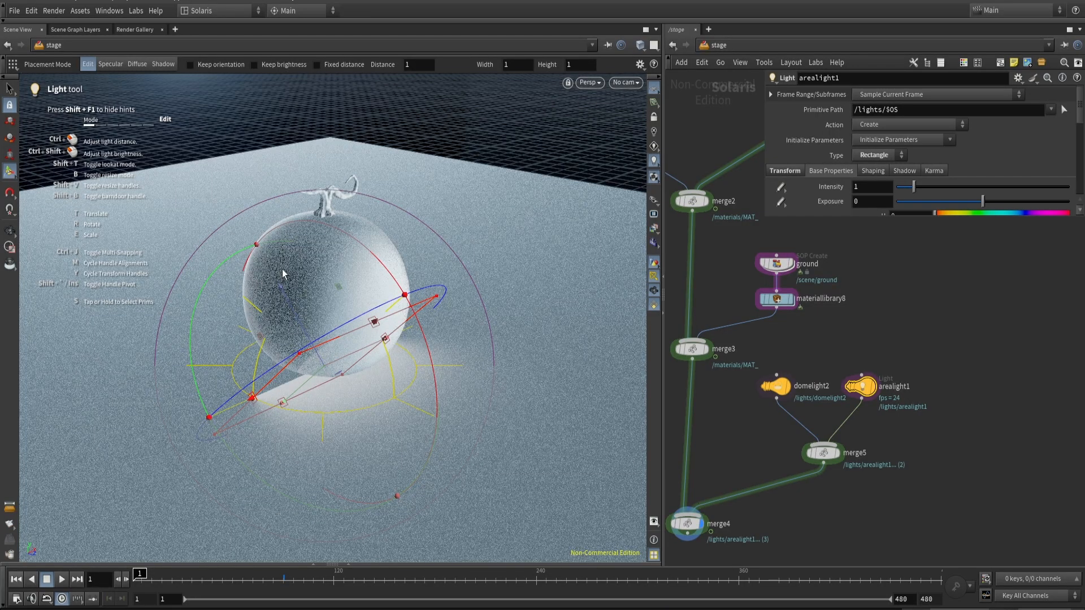
{"action": "left_click_drag", "start_coordinate": [365, 256], "coordinate": [469, 352]}
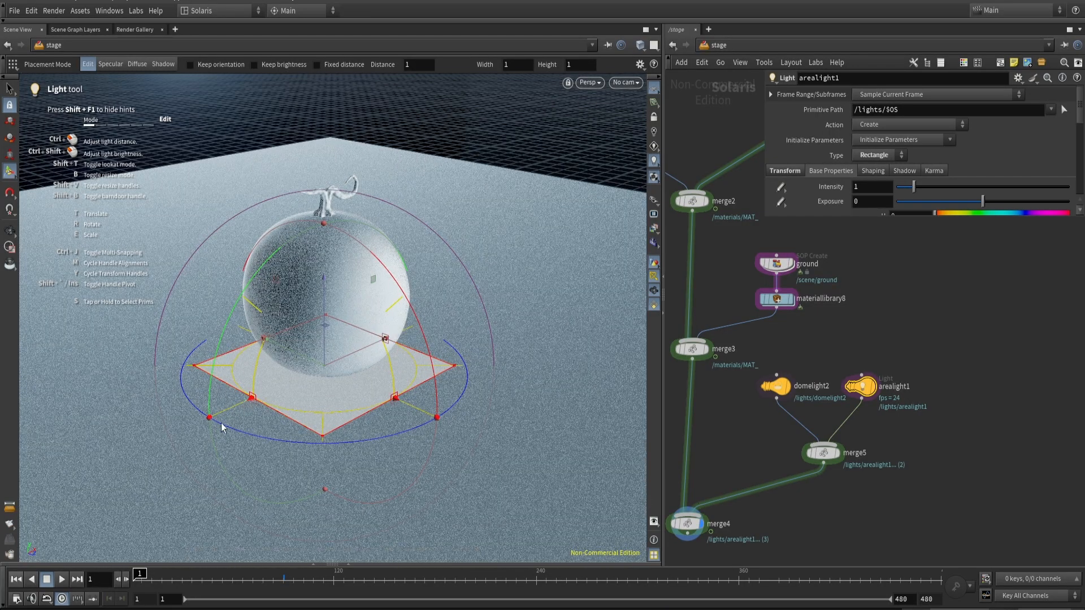
{"action": "left_click_drag", "start_coordinate": [251, 398], "coordinate": [174, 432]}
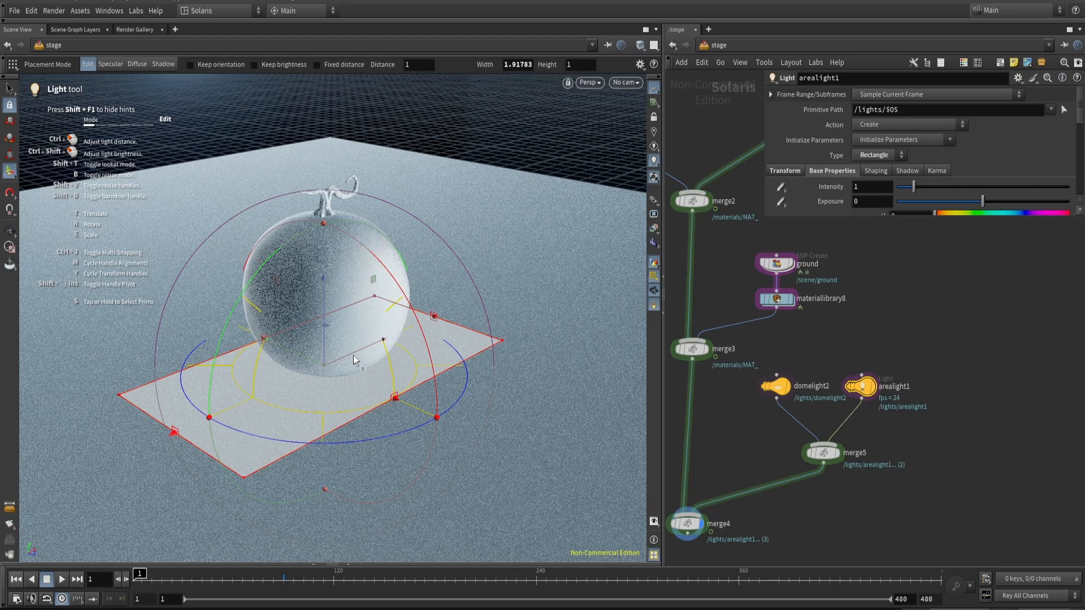
- Raise the area light vertically until it hovers well above the cantaloupe's twig
{"action": "left_click_drag", "start_coordinate": [324, 333], "coordinate": [334, 137]}
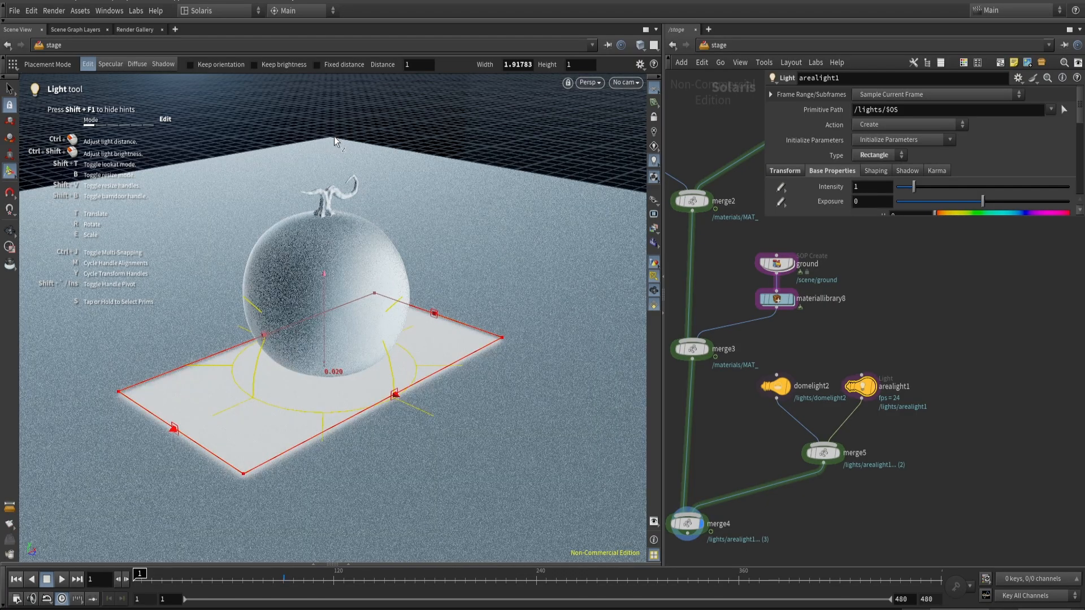
{"action": "key", "text": "r"}
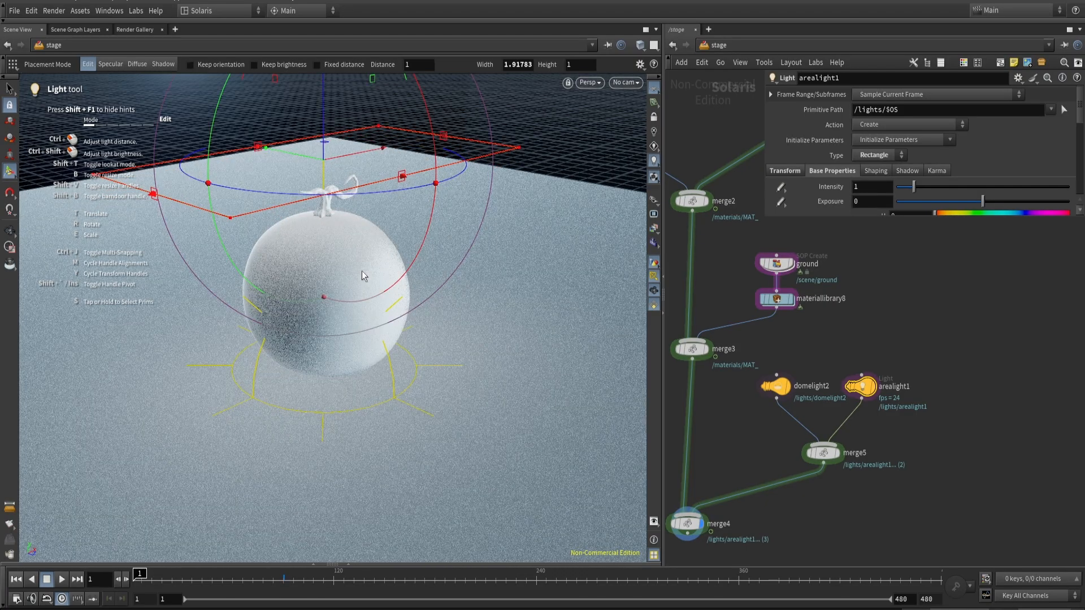
{"action": "key", "text": "Escape"}
{"action": "left_click_drag", "start_coordinate": [362, 270], "coordinate": [351, 219]}
{"action": "key", "text": "Return"}
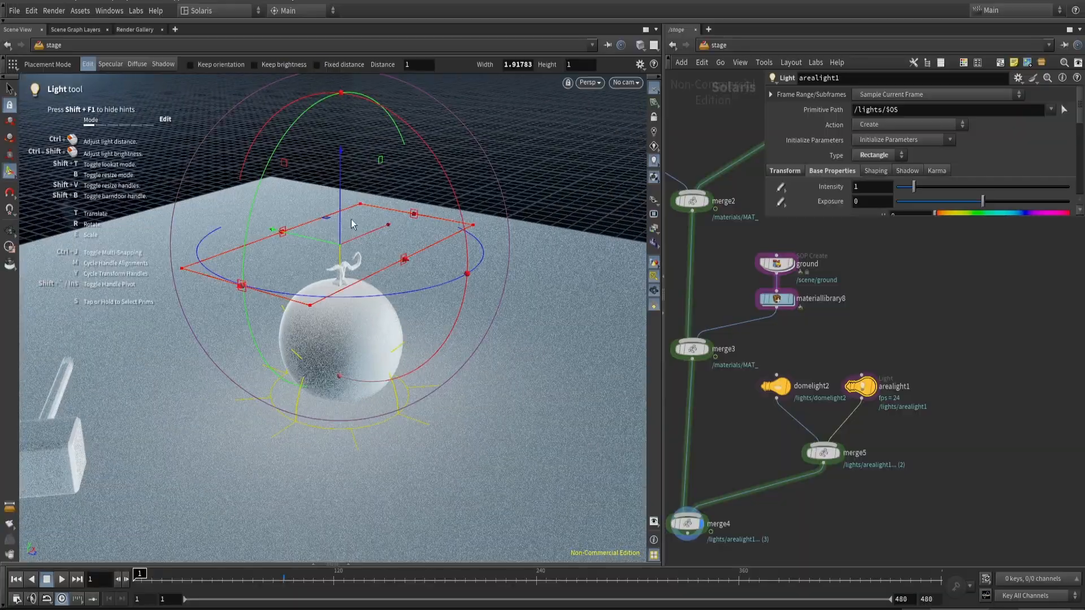
{"action": "key", "text": "t"}
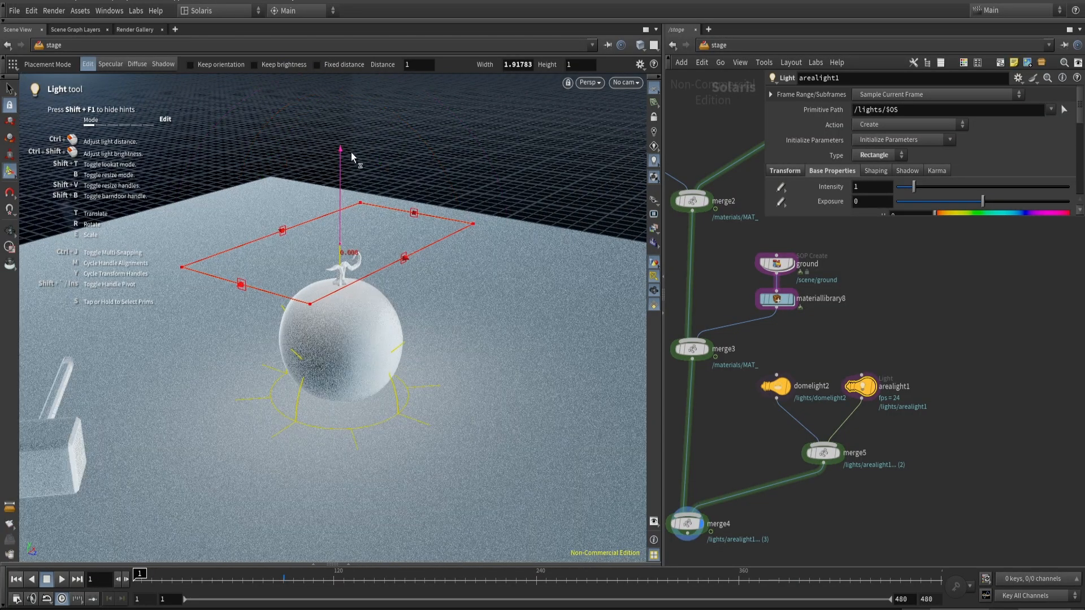
{"action": "key", "text": "r"}
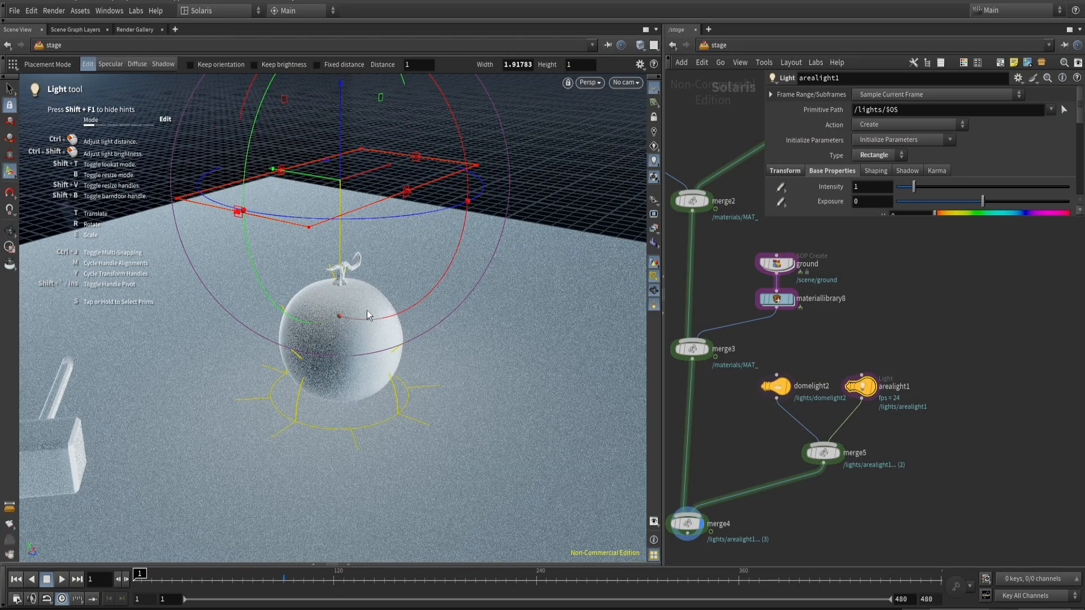
- Shift the area light horizontally off the cantaloupe's centre, raise it further, and check its placement from a low side view
{"action": "key", "text": "Escape"}
{"action": "left_click_drag", "start_coordinate": [368, 310], "coordinate": [335, 266]}
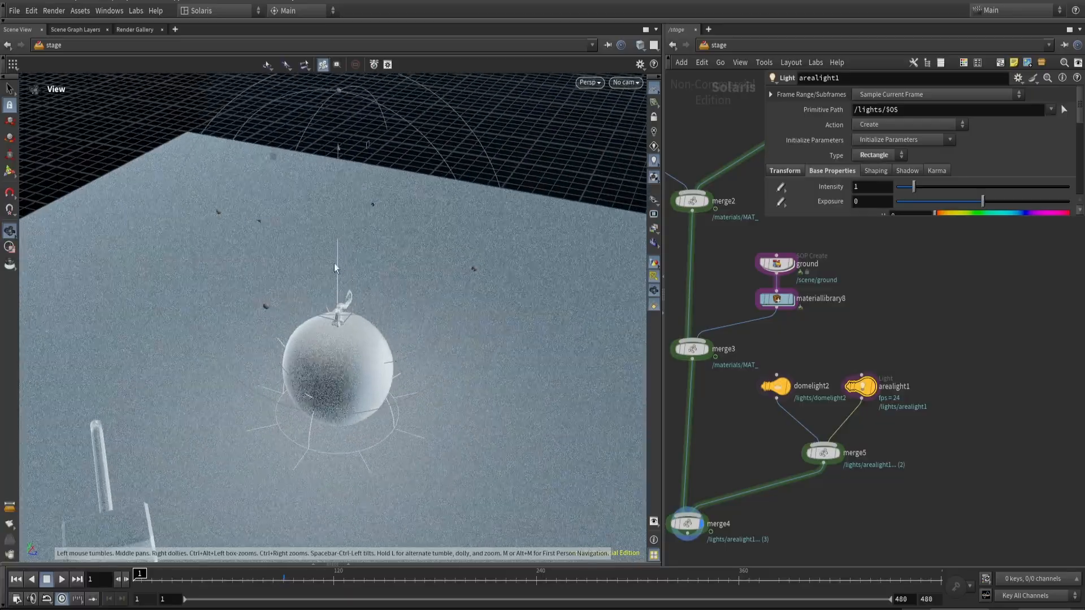
{"action": "key", "text": "Return"}
{"action": "key", "text": "t"}
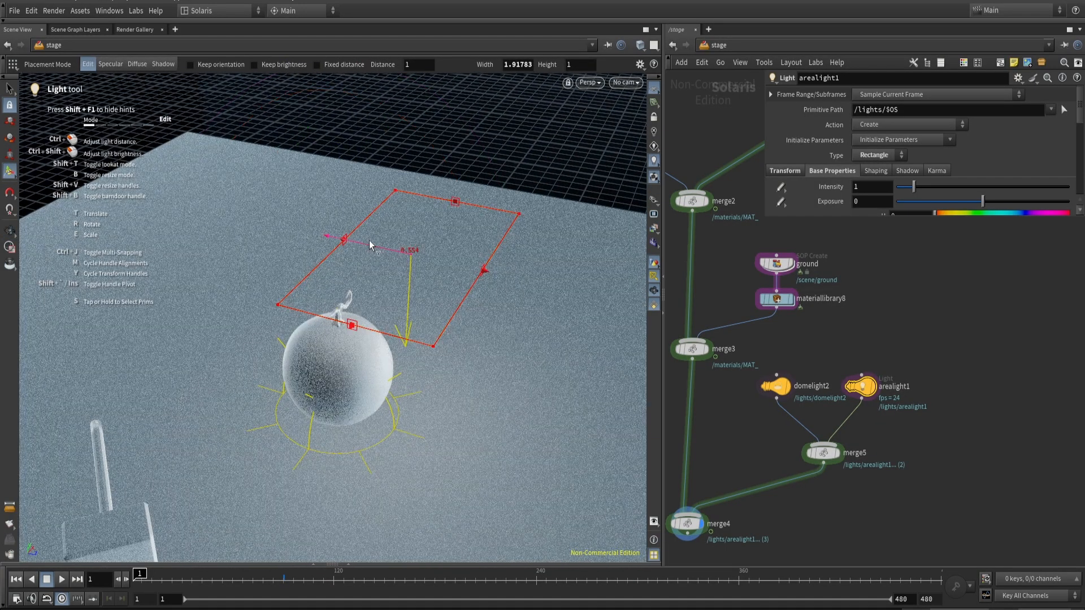
{"action": "key", "text": "r"}
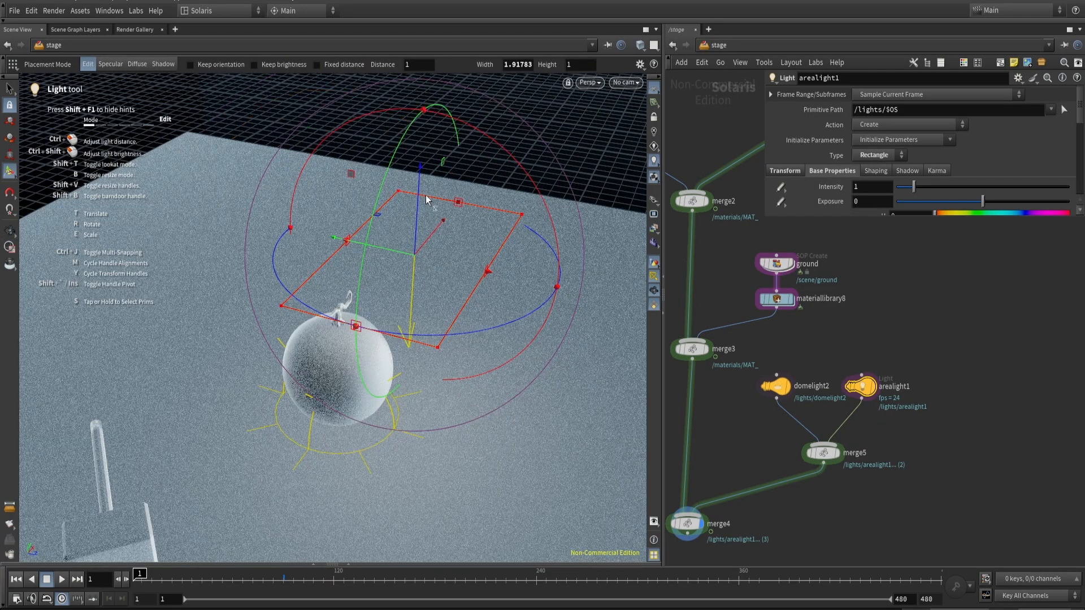
{"action": "mouse_move", "coordinate": [339, 361]}
{"action": "left_mouse_down"}
{"action": "mouse_move", "coordinate": [341, 372]}
{"action": "mouse_move", "coordinate": [360, 347]}
{"action": "mouse_move", "coordinate": [337, 359]}
{"action": "left_mouse_up"}
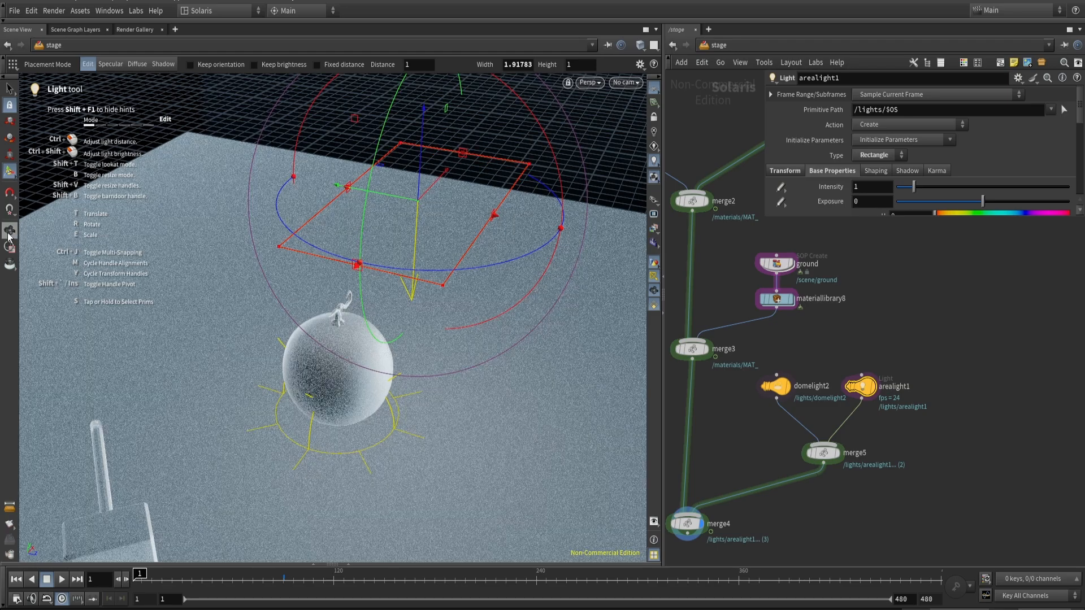
{"action": "key", "text": "Escape"}
{"action": "left_click_drag", "start_coordinate": [204, 304], "coordinate": [411, 366]}
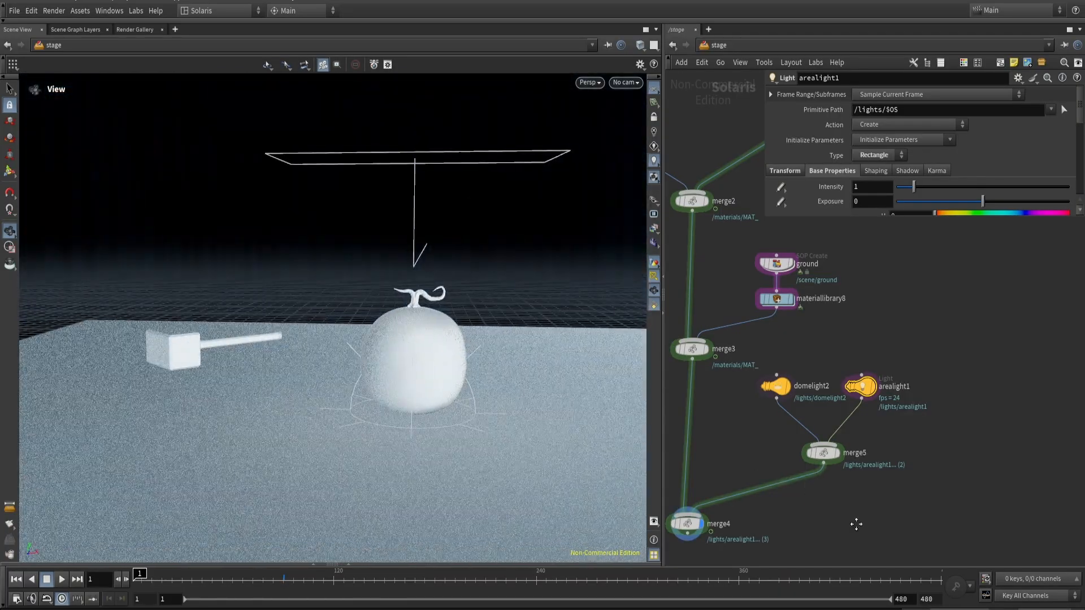
- Append another Merge after the merge that combines scene and lights, and place it farther down the network
{"action": "middle_click_drag", "start_coordinate": [857, 521], "coordinate": [923, 409]}
{"action": "left_click_drag", "start_coordinate": [835, 501], "coordinate": [740, 391]}
{"action": "key", "text": "Tab"}
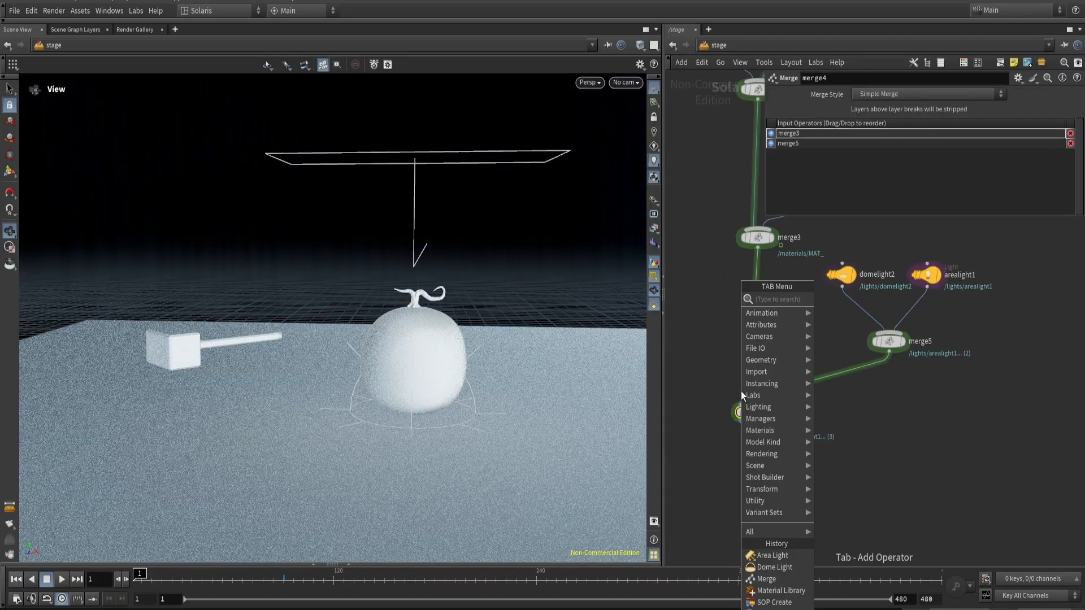
{"action": "type", "text": "merge"}
{"action": "key", "text": "Return"}
{"action": "middle_click_drag", "start_coordinate": [746, 395], "coordinate": [835, 274]}
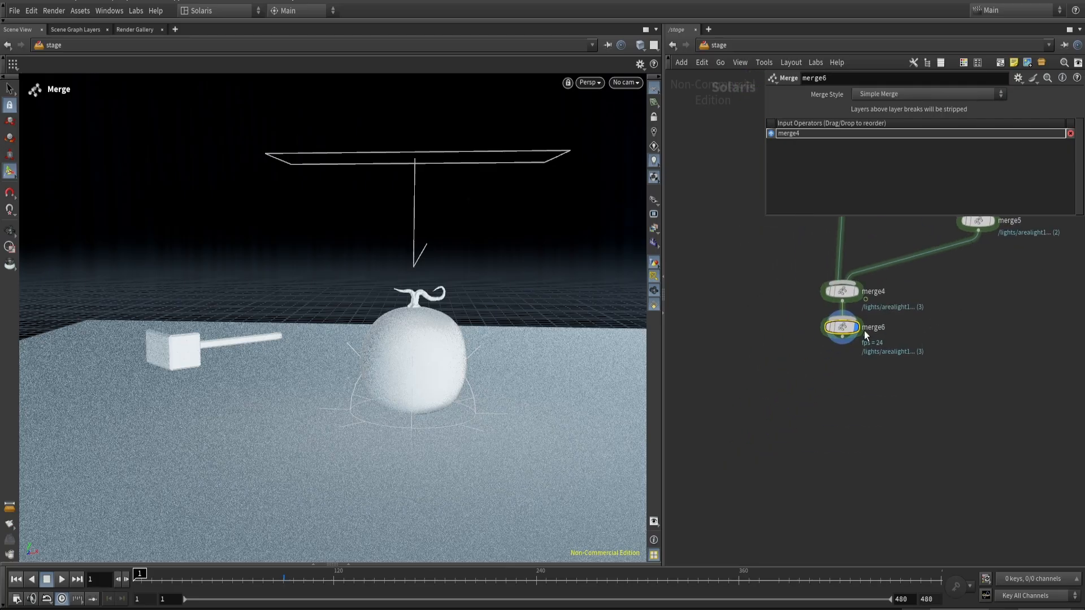
{"action": "left_click_drag", "start_coordinate": [856, 325], "coordinate": [862, 399]}
- Add a Camera node and wire it into the new Merge as the first input, ahead of the scene and lights merge
{"action": "key", "text": "Tab"}
{"action": "type", "text": "cam"}
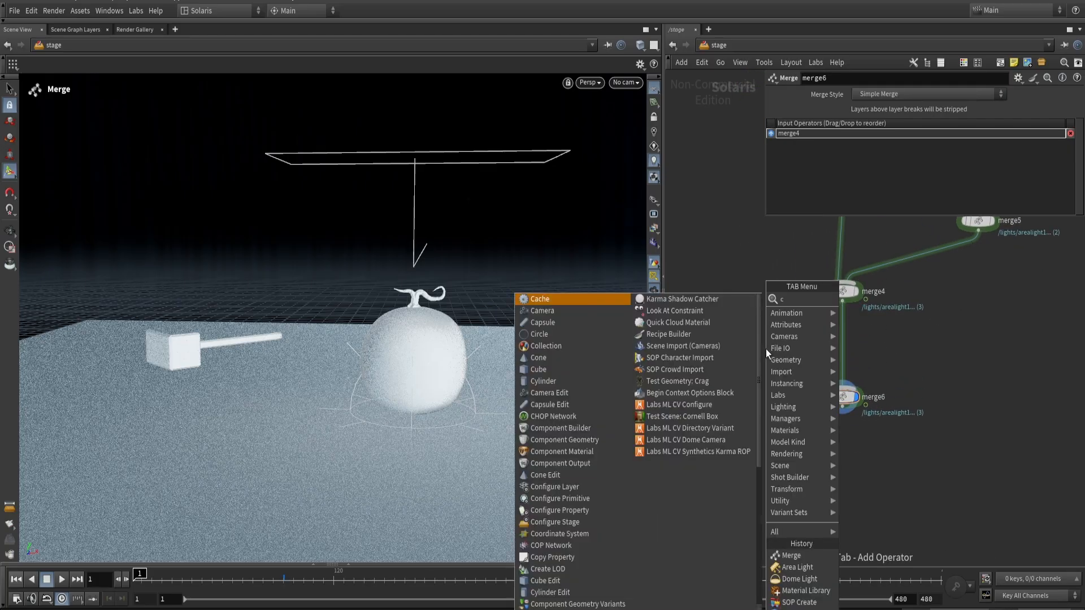
{"action": "key", "text": "Return"}
{"action": "left_click", "coordinate": [765, 348]}
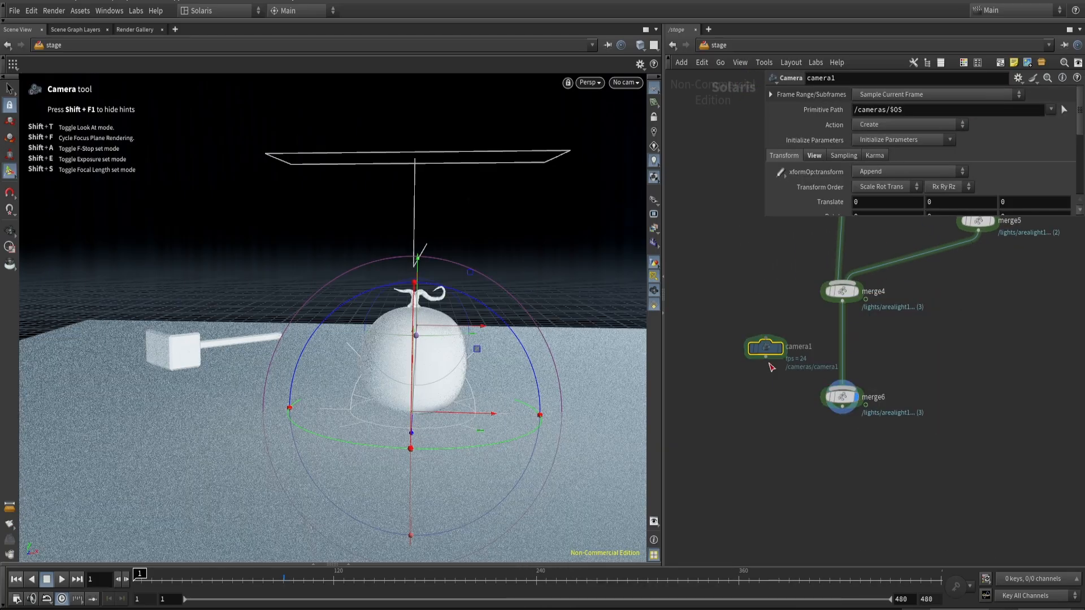
{"action": "left_click", "coordinate": [765, 357]}
{"action": "left_click", "coordinate": [842, 388]}
{"action": "left_click", "coordinate": [842, 397]}
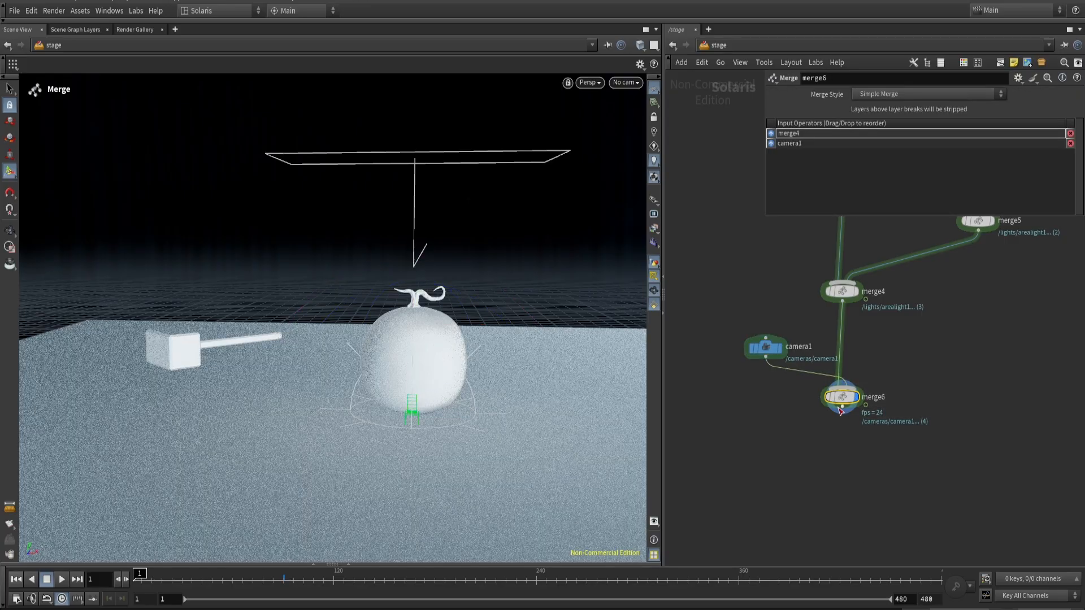
- Expand the scene and cantaloupe groups in the scene graph and deactivate the seeds, skinin and flesh primitives
{"action": "left_click", "coordinate": [314, 565]}
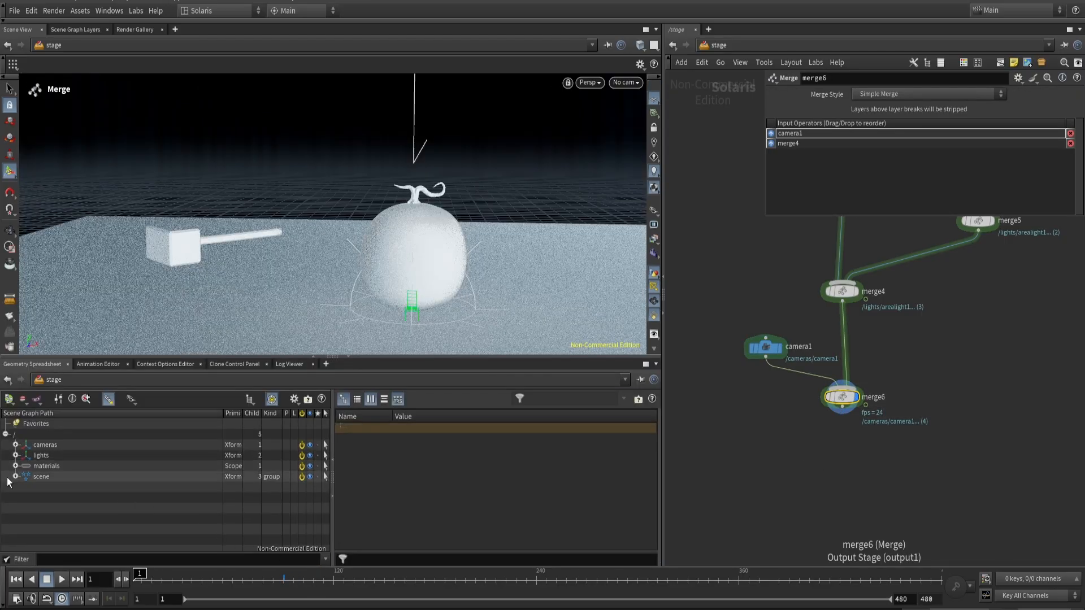
{"action": "left_click", "coordinate": [16, 476]}
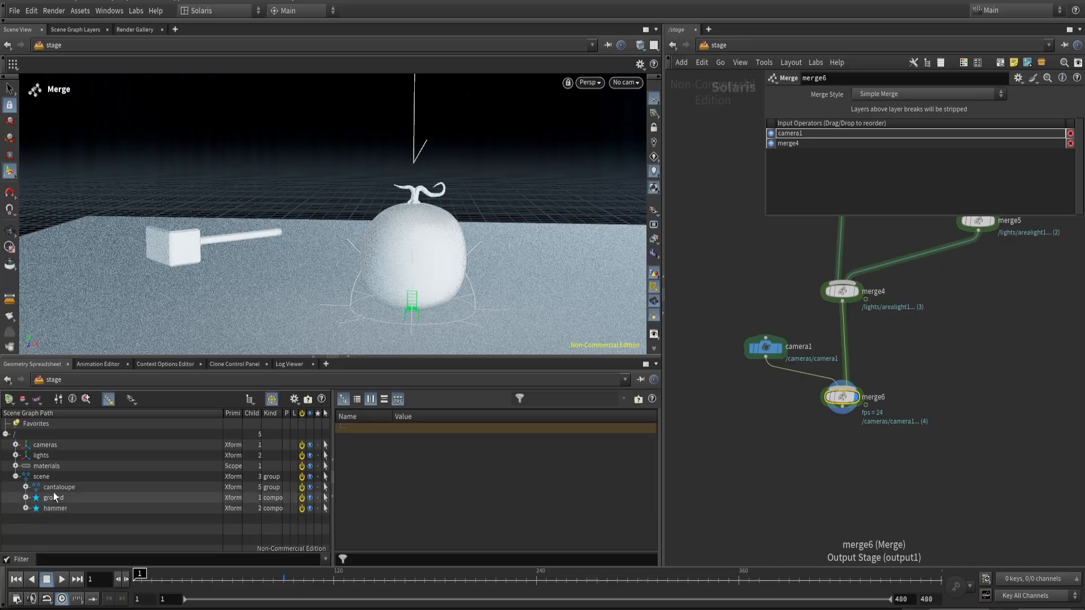
{"action": "left_click", "coordinate": [25, 487]}
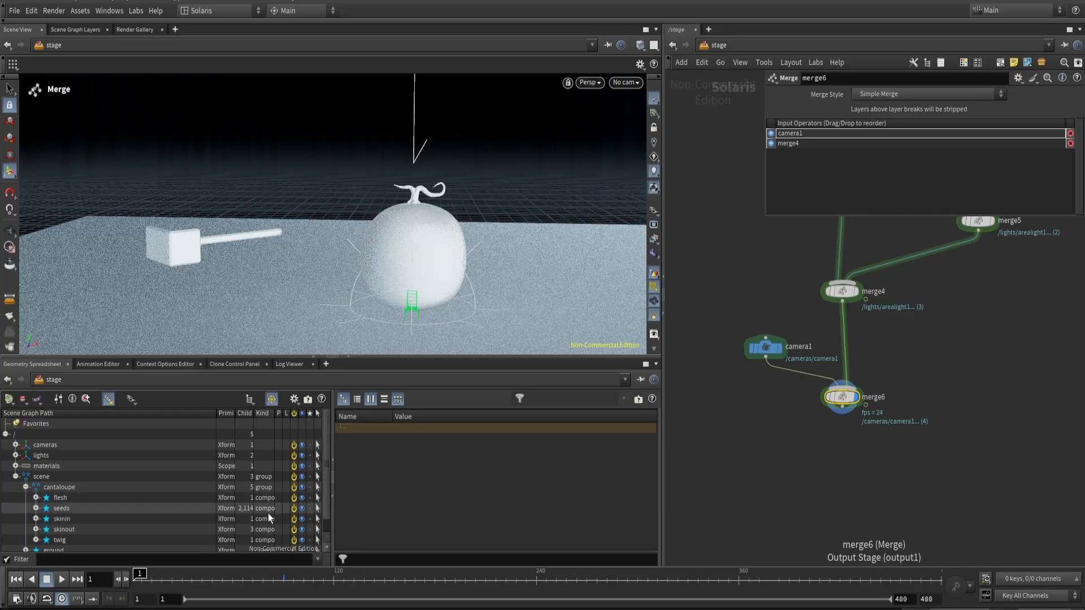
{"action": "left_click", "coordinate": [294, 508]}
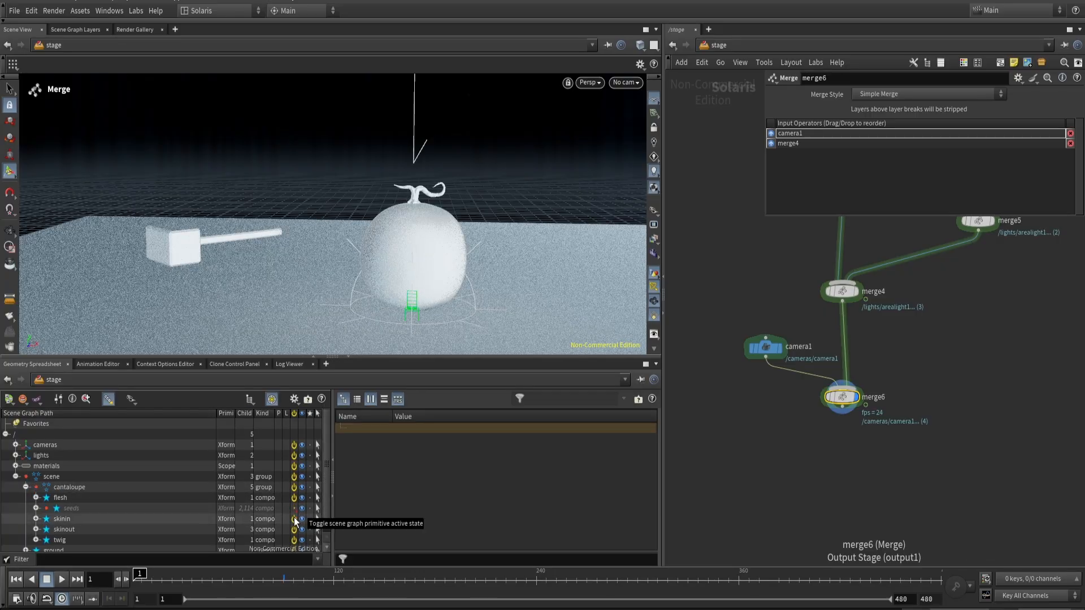
{"action": "left_click", "coordinate": [294, 518]}
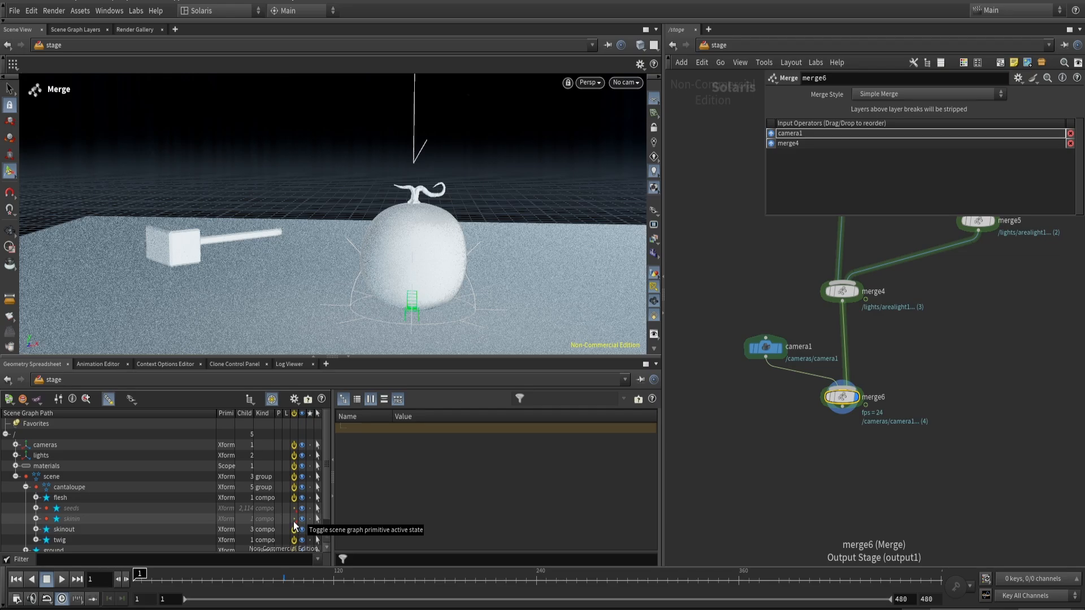
{"action": "left_click", "coordinate": [294, 522]}
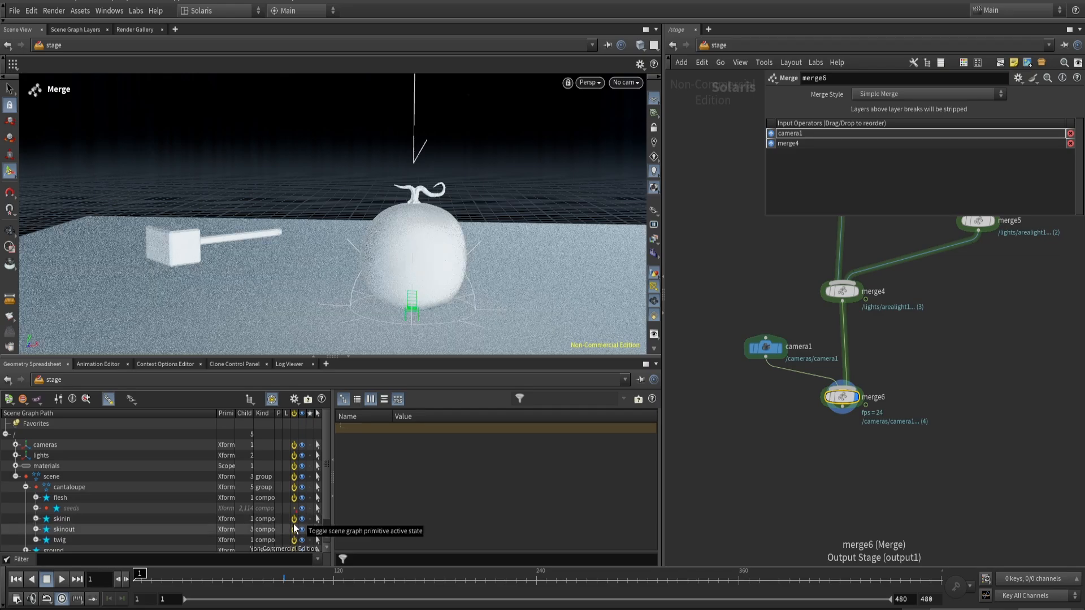
{"action": "left_click", "coordinate": [294, 520]}
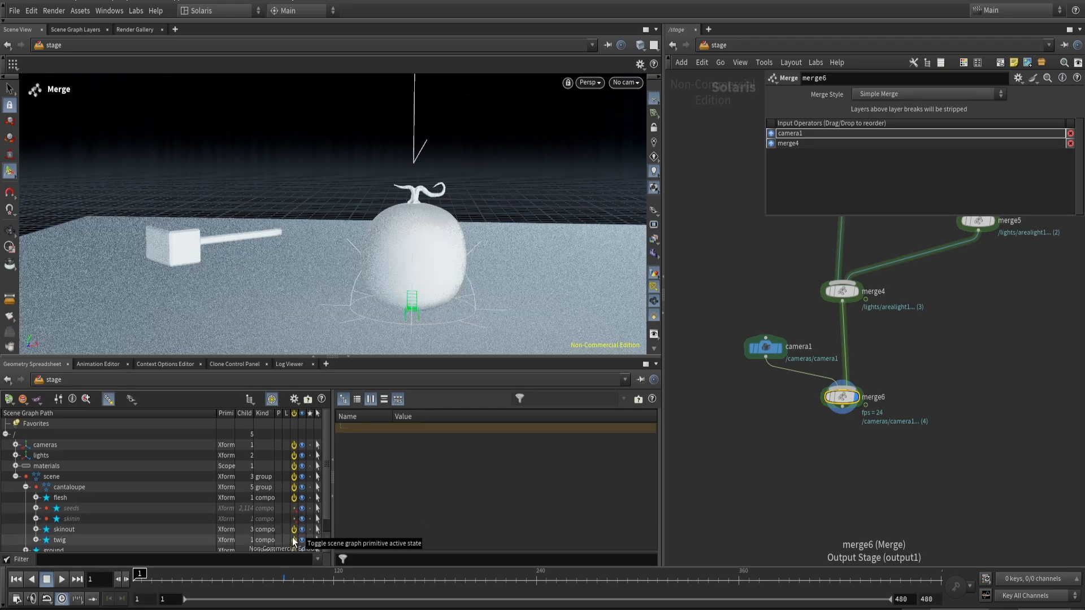
{"action": "left_click", "coordinate": [294, 497]}
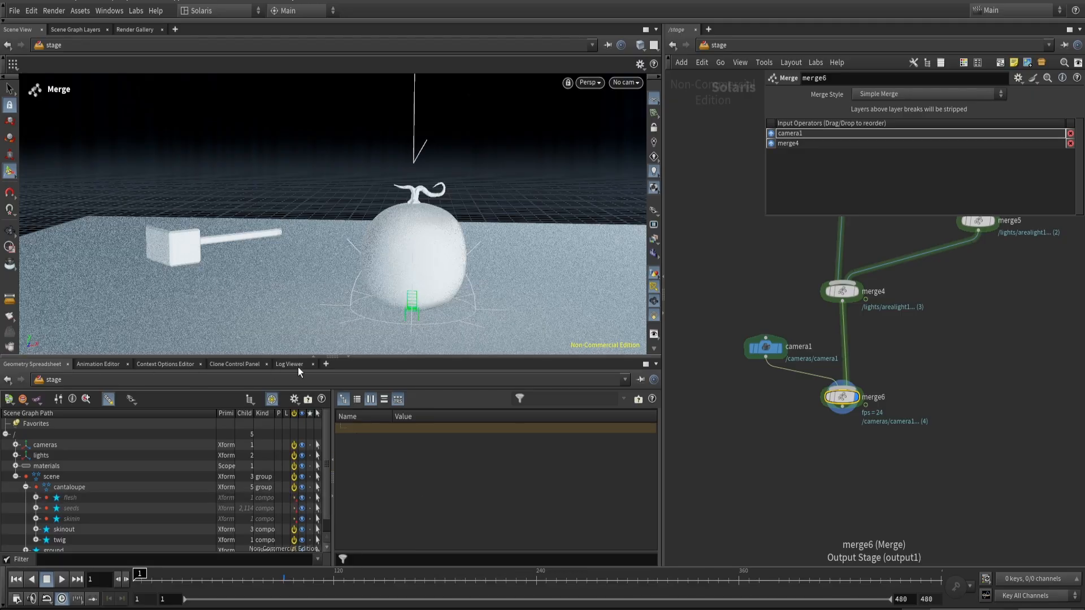
- Append the Karma render setup, with Karma Render Settings and a USD Render ROP, below the merge that brings in the camera
{"action": "left_click", "coordinate": [348, 357]}
{"action": "left_click_drag", "start_coordinate": [890, 478], "coordinate": [838, 397]}
{"action": "key", "text": "Tab"}
{"action": "type", "text": "karma"}
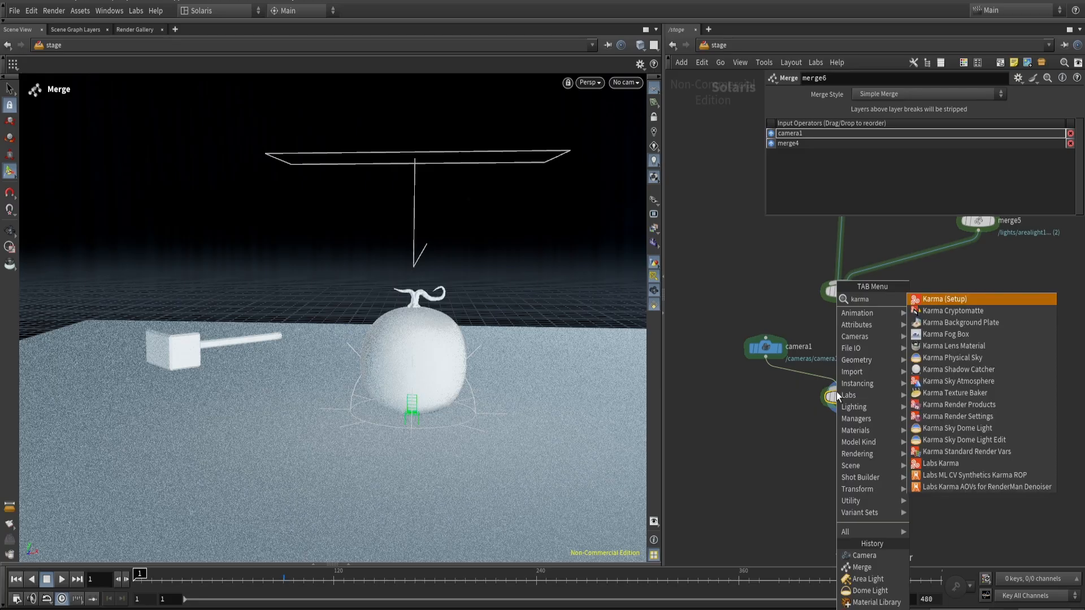
{"action": "key", "text": "Escape"}
{"action": "left_click", "coordinate": [838, 397]}
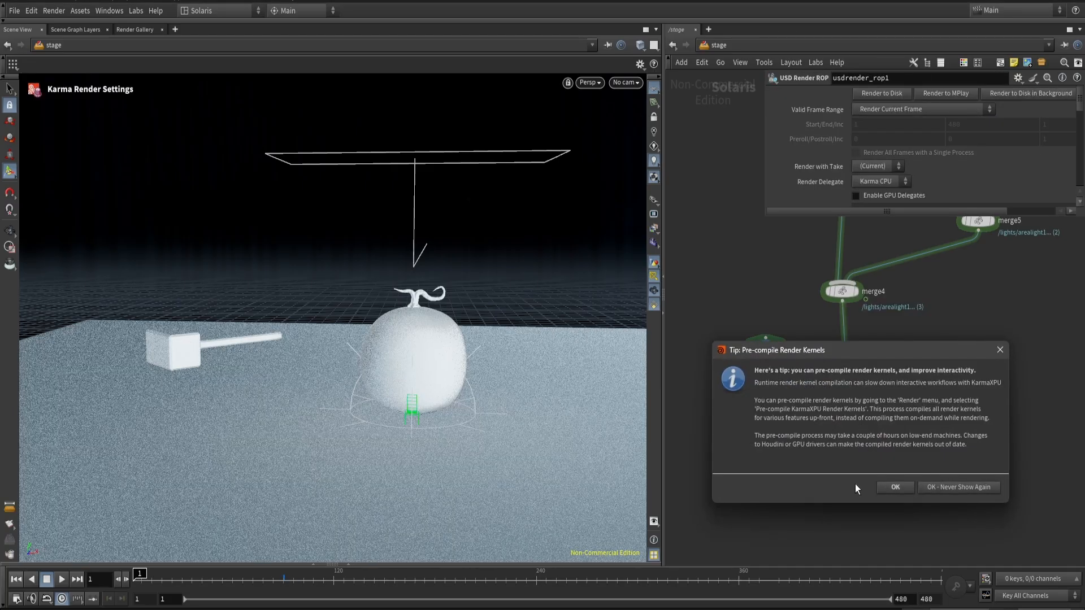
{"action": "left_click", "coordinate": [892, 487]}
{"action": "key", "text": "Escape"}
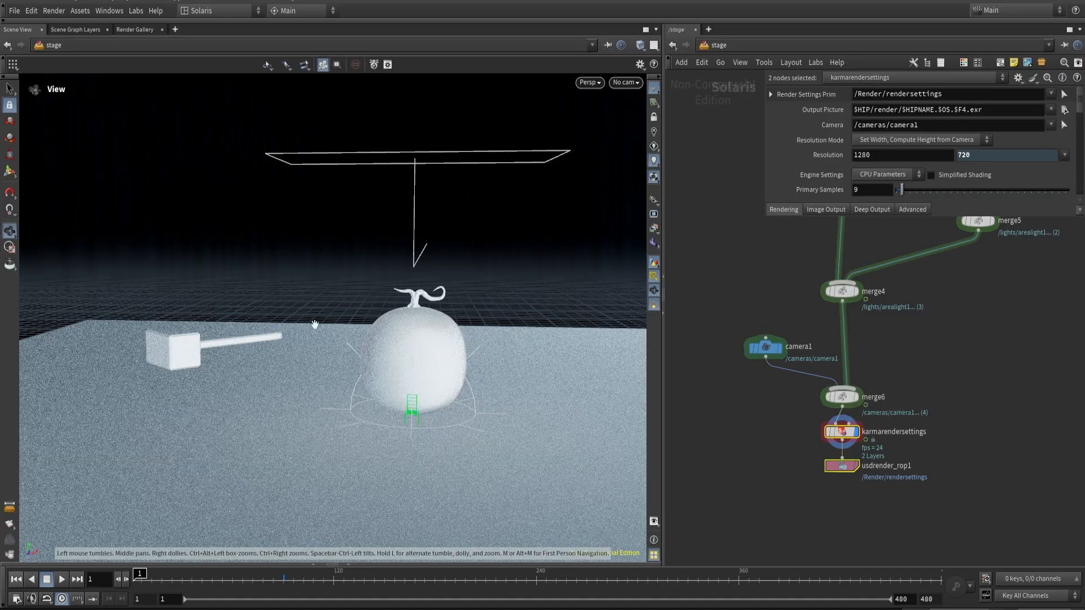
- Look through /cameras/camera1 and set the camera's translate to 0.5 in Y and 10 in Z
{"action": "left_click_drag", "start_coordinate": [312, 322], "coordinate": [328, 316]}
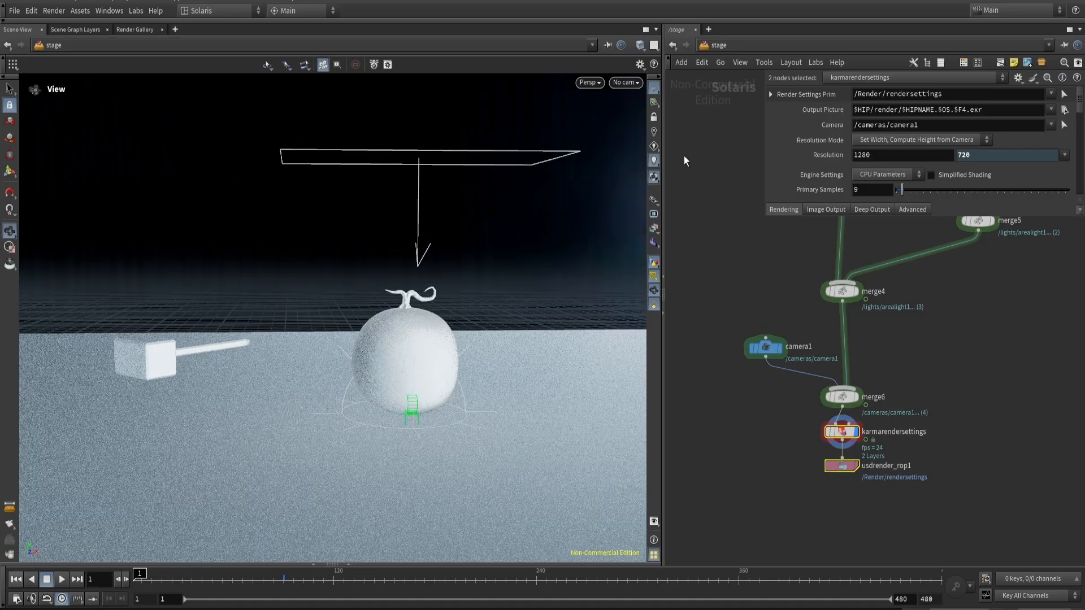
{"action": "left_click", "coordinate": [627, 82]}
{"action": "left_click", "coordinate": [659, 104]}
{"action": "left_click", "coordinate": [765, 348]}
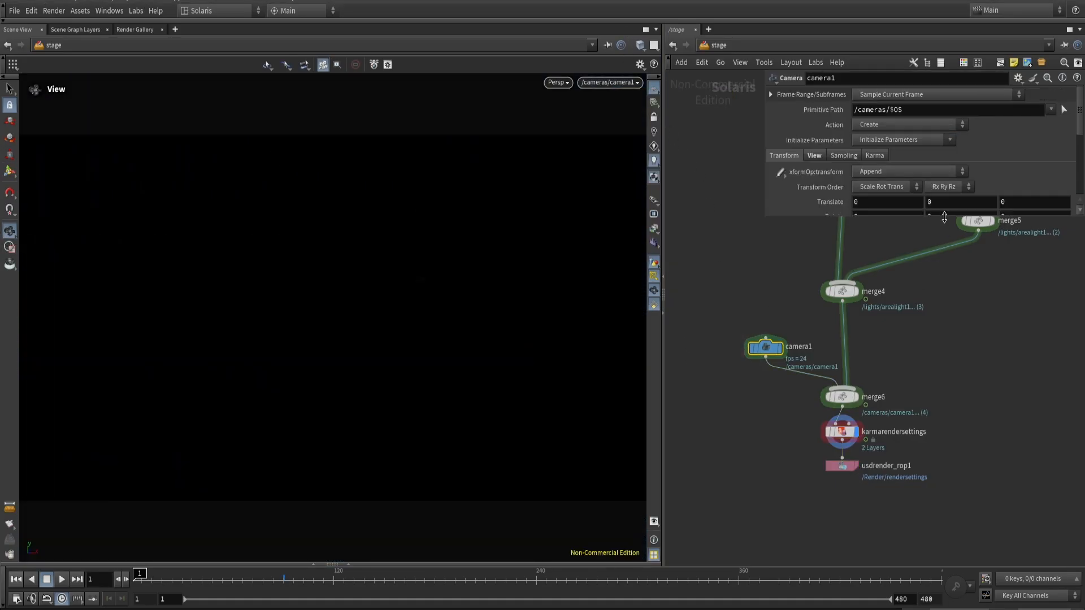
{"action": "middle_click_drag", "start_coordinate": [1019, 202], "coordinate": [981, 202]}
{"action": "left_click", "coordinate": [1018, 203]}
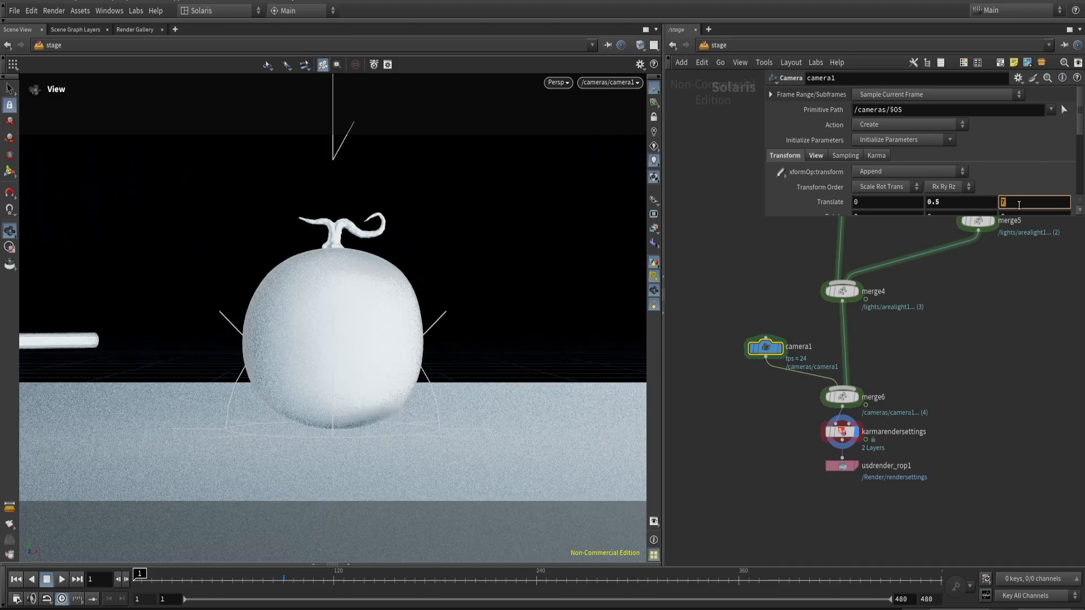
{"action": "type", "text": "10"}
{"action": "key", "text": "Return"}
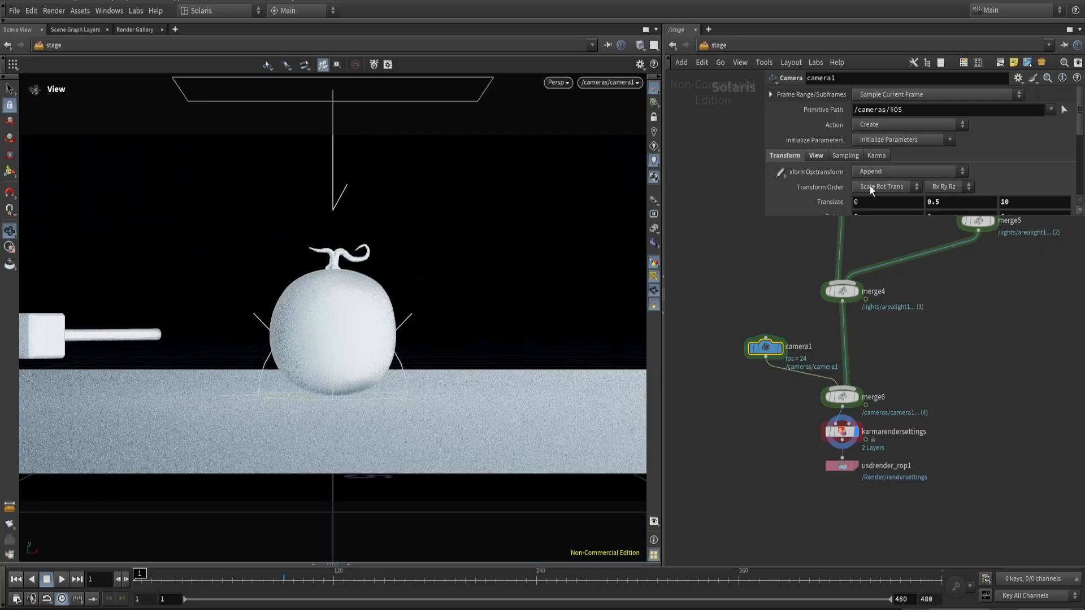
- Set the camera's focal length to 75 and switch the viewport renderer to Karma XPU
{"action": "left_click", "coordinate": [823, 157]}
{"action": "left_click", "coordinate": [893, 201]}
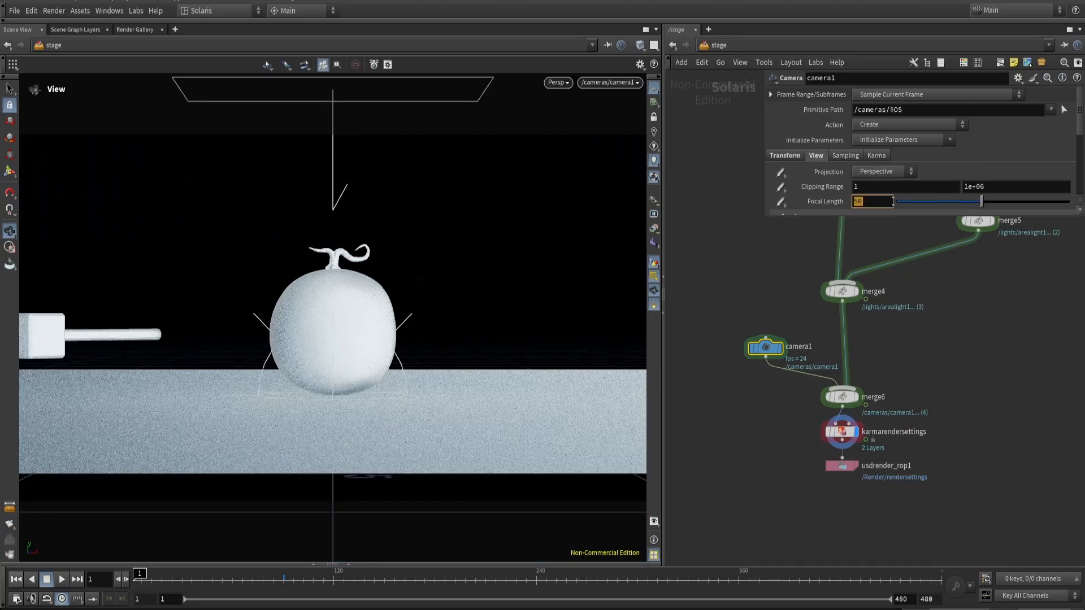
{"action": "type", "text": "75"}
{"action": "key", "text": "Return"}
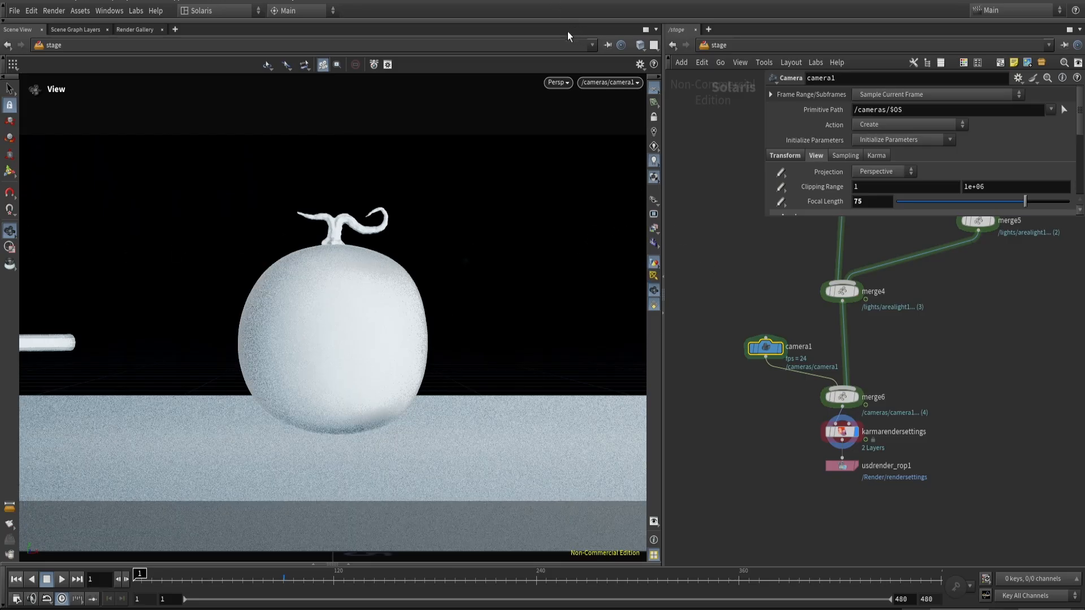
{"action": "left_click", "coordinate": [565, 85]}
{"action": "left_click", "coordinate": [591, 142]}
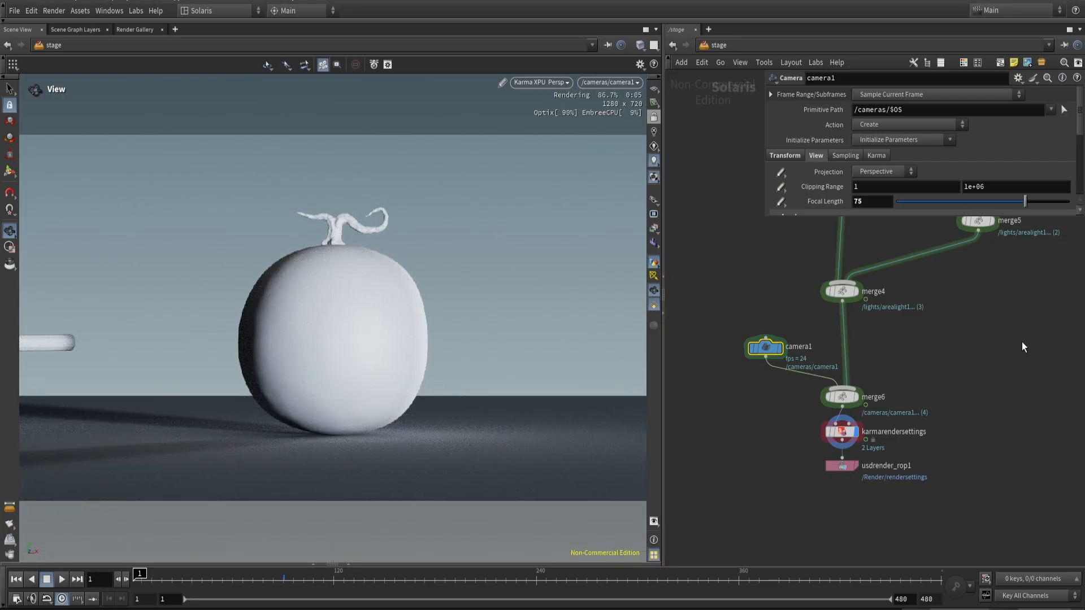
- Try several Y rotations on the dome light and set its Y rotation to 90
{"action": "scroll", "coordinate": [1022, 341], "scroll_direction": "up", "scroll_amount": 6}
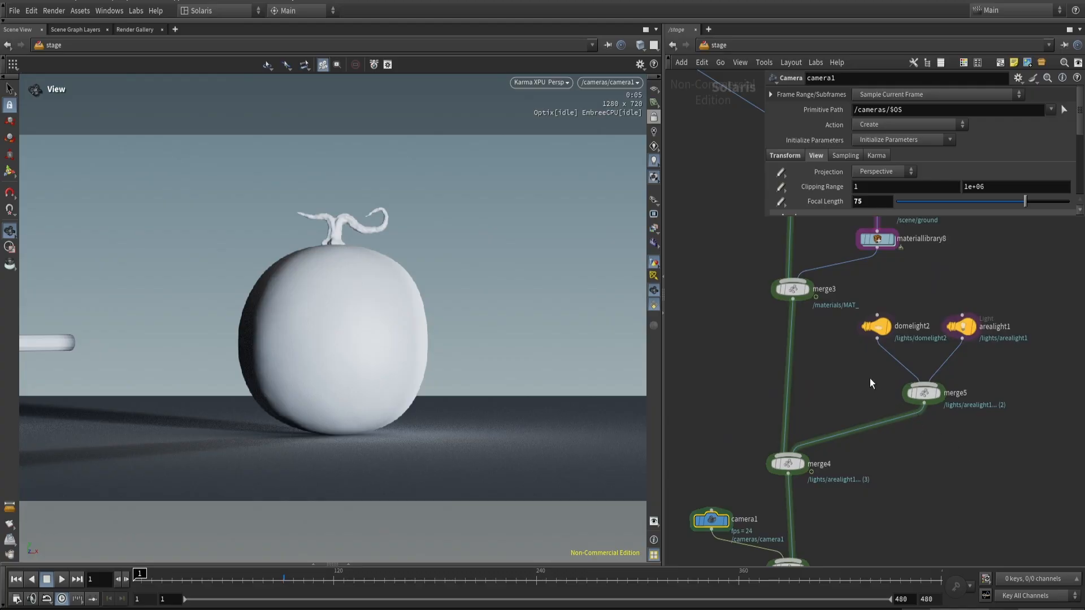
{"action": "left_click", "coordinate": [875, 326]}
{"action": "scroll", "coordinate": [828, 122], "scroll_direction": "up", "scroll_amount": 3}
{"action": "left_click", "coordinate": [784, 156]}
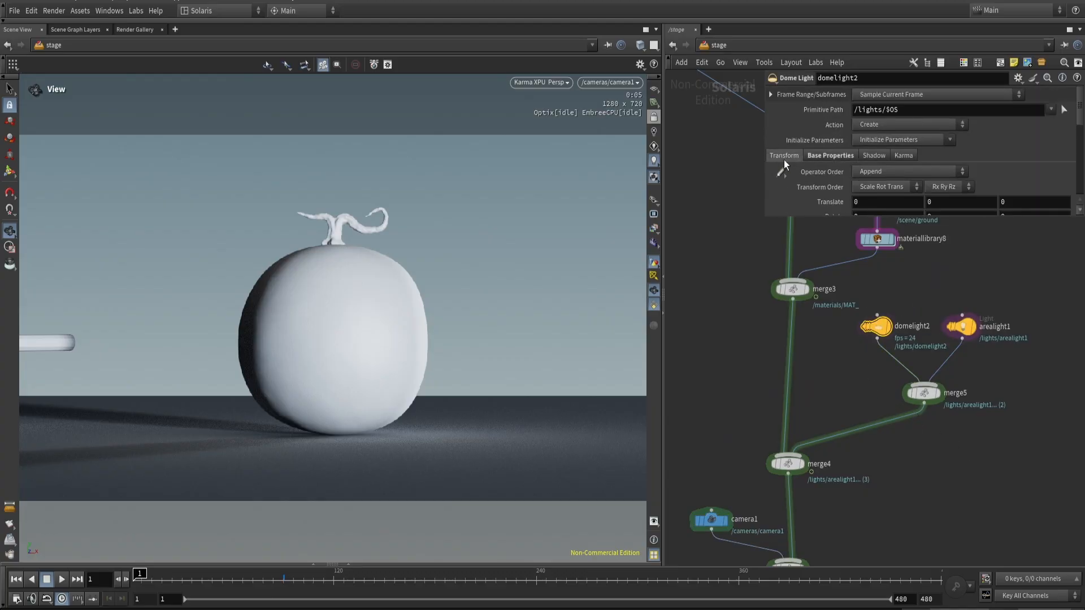
{"action": "scroll", "coordinate": [929, 188], "scroll_direction": "down", "scroll_amount": 2}
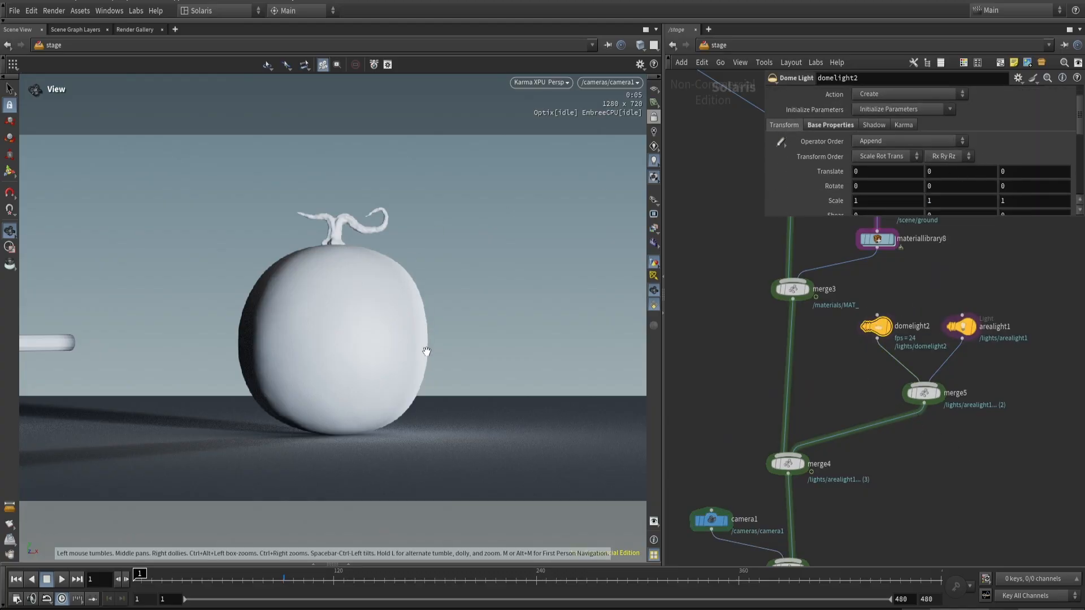
{"action": "mouse_move", "coordinate": [947, 190]}
{"action": "middle_mouse_down"}
{"action": "mouse_move", "coordinate": [957, 166]}
{"action": "mouse_move", "coordinate": [1082, 163]}
{"action": "middle_mouse_up"}
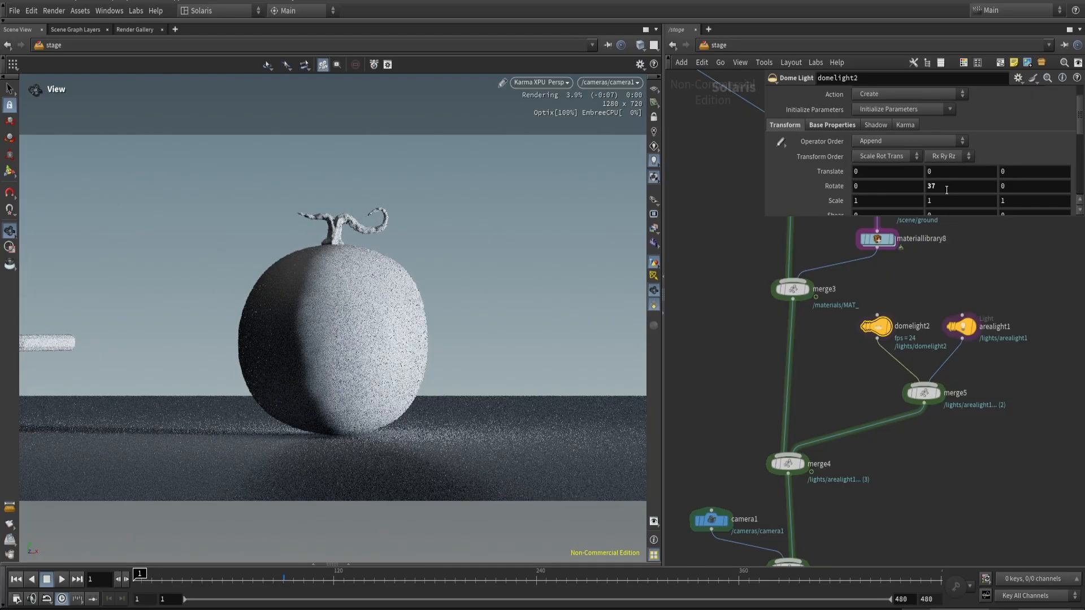
{"action": "middle_click_drag", "start_coordinate": [940, 189], "coordinate": [808, 175]}
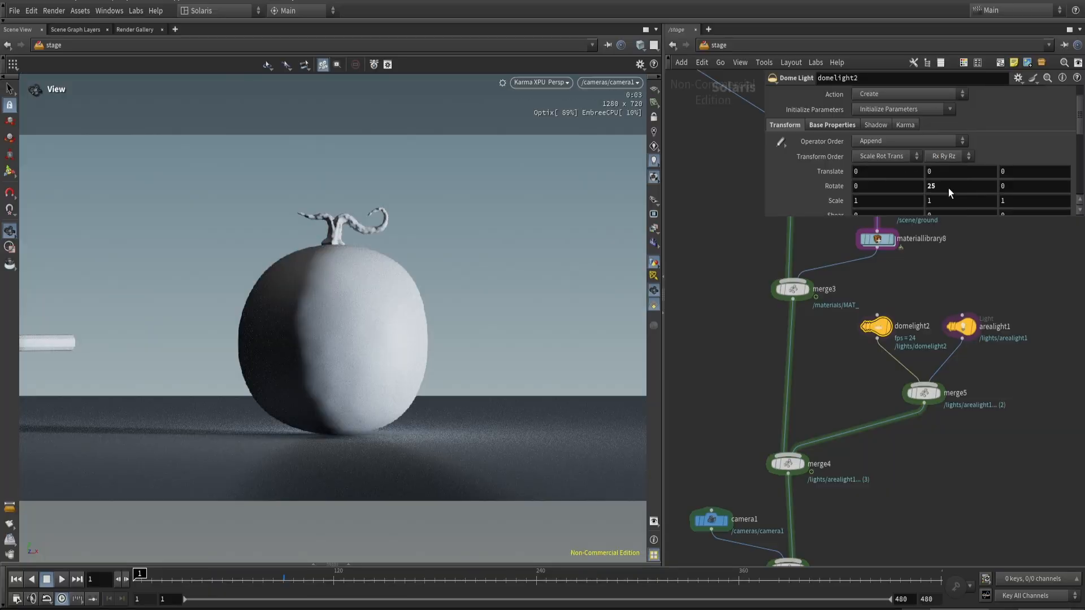
{"action": "mouse_move", "coordinate": [964, 188]}
{"action": "middle_mouse_down"}
{"action": "mouse_move", "coordinate": [963, 164]}
{"action": "mouse_move", "coordinate": [960, 187]}
{"action": "middle_mouse_up"}
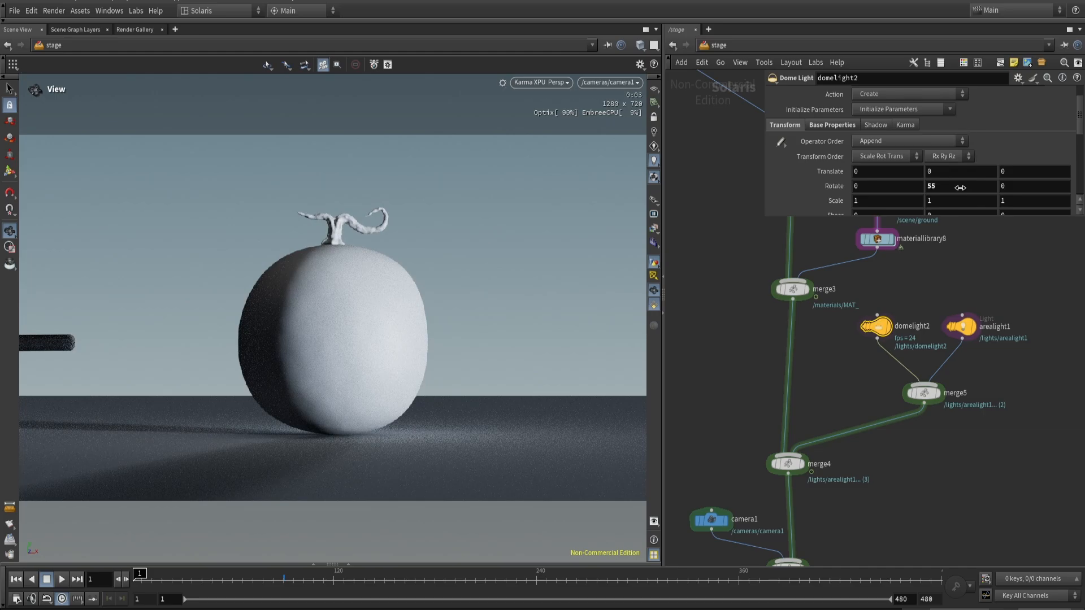
{"action": "left_click", "coordinate": [959, 188]}
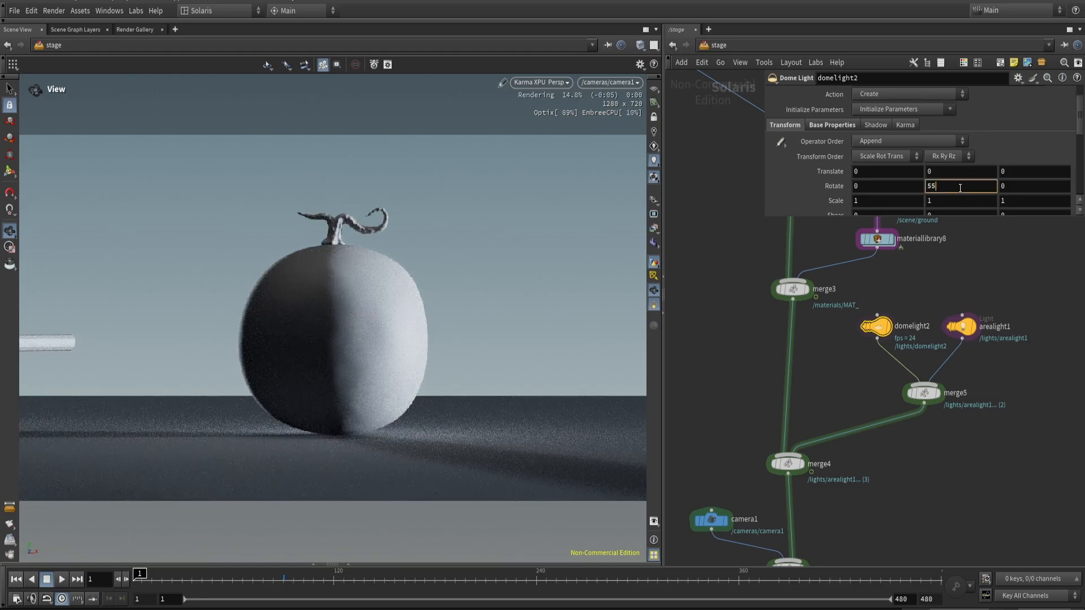
{"action": "type", "text": "90"}
{"action": "key", "text": "Return"}
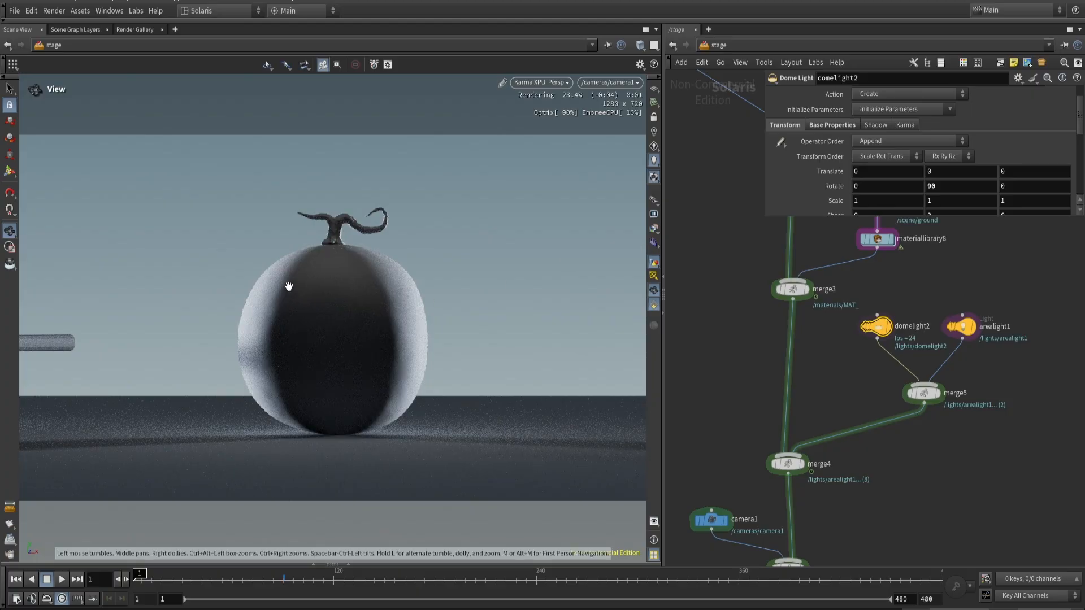
- Leave the camera view, move the area light away from above the cantaloupe, and tilt it to aim at the cantaloupe
{"action": "left_click", "coordinate": [951, 327]}
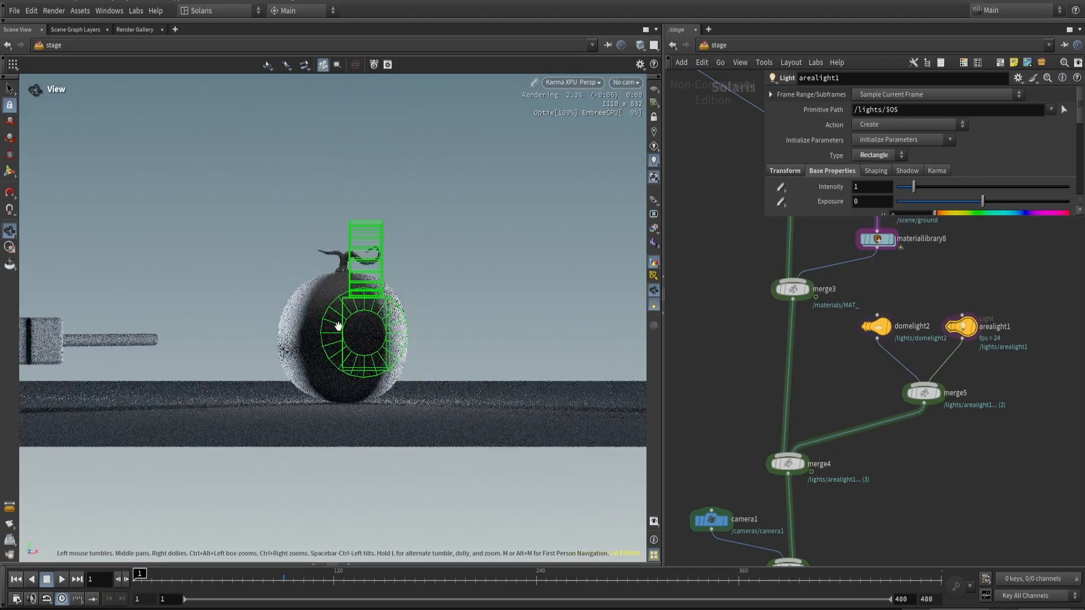
{"action": "left_click_drag", "start_coordinate": [363, 332], "coordinate": [42, 249]}
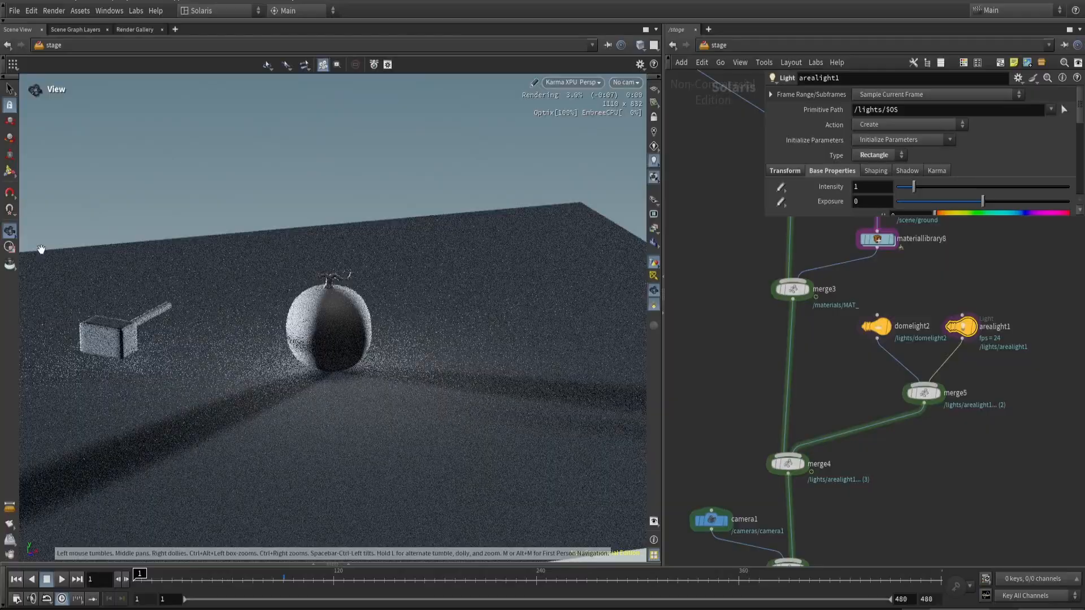
{"action": "left_click", "coordinate": [10, 171]}
{"action": "left_click_drag", "start_coordinate": [279, 281], "coordinate": [357, 311], "text": "alt"}
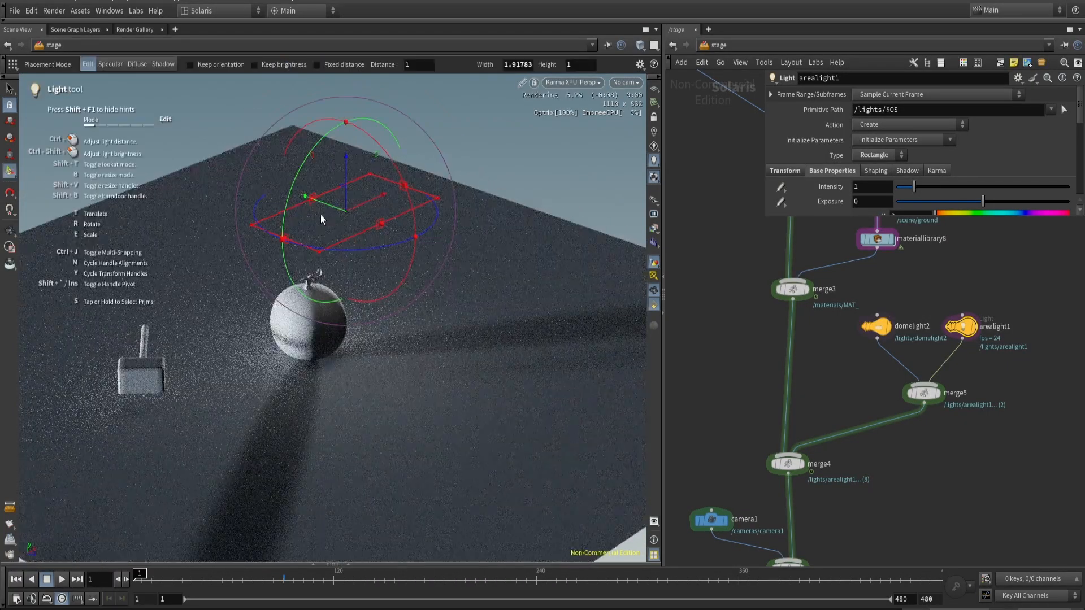
{"action": "middle_click_drag", "start_coordinate": [361, 222], "coordinate": [361, 222]}
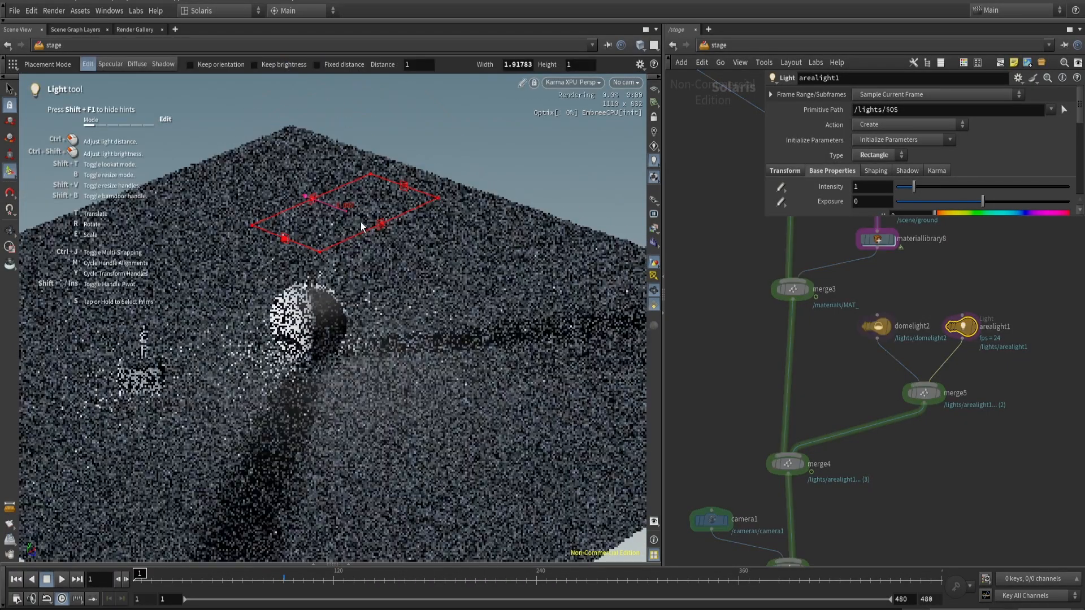
{"action": "left_click_drag", "start_coordinate": [361, 222], "coordinate": [361, 223]}
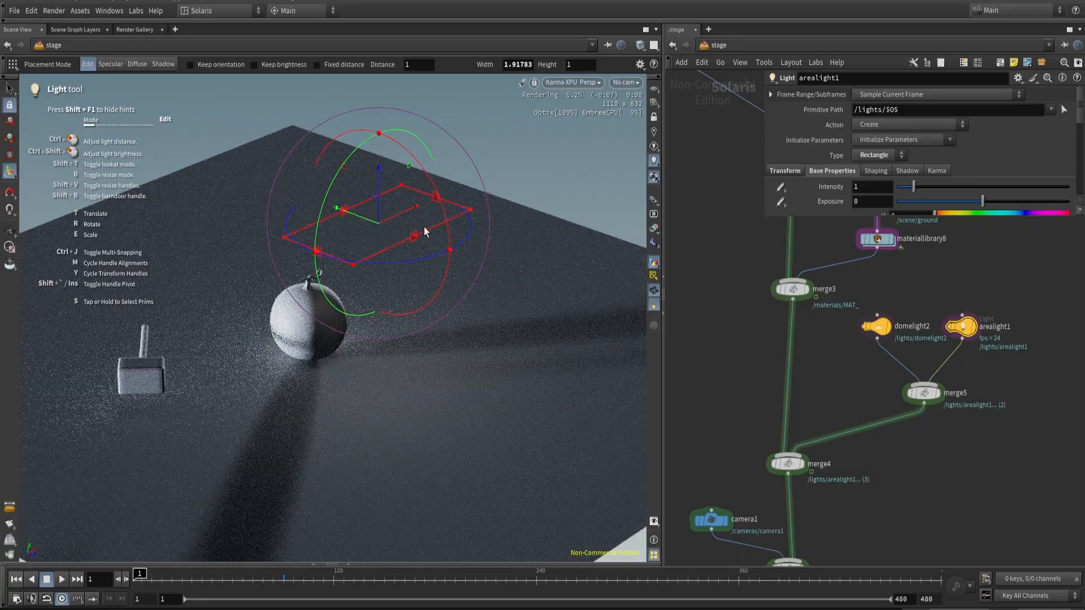
{"action": "left_click_drag", "start_coordinate": [448, 215], "coordinate": [450, 284]}
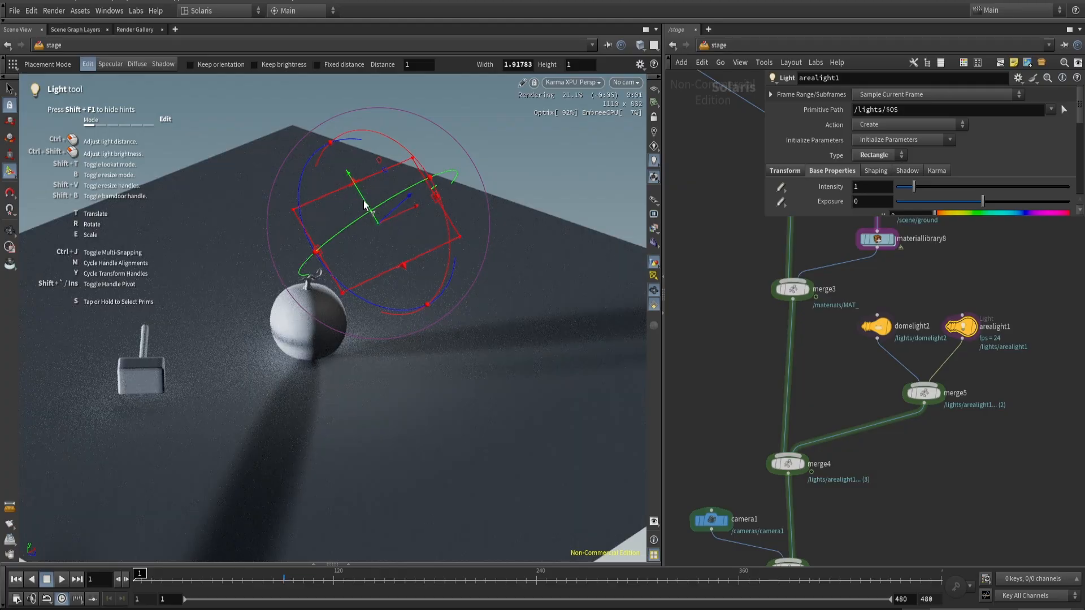
{"action": "left_click_drag", "start_coordinate": [374, 220], "coordinate": [334, 326]}
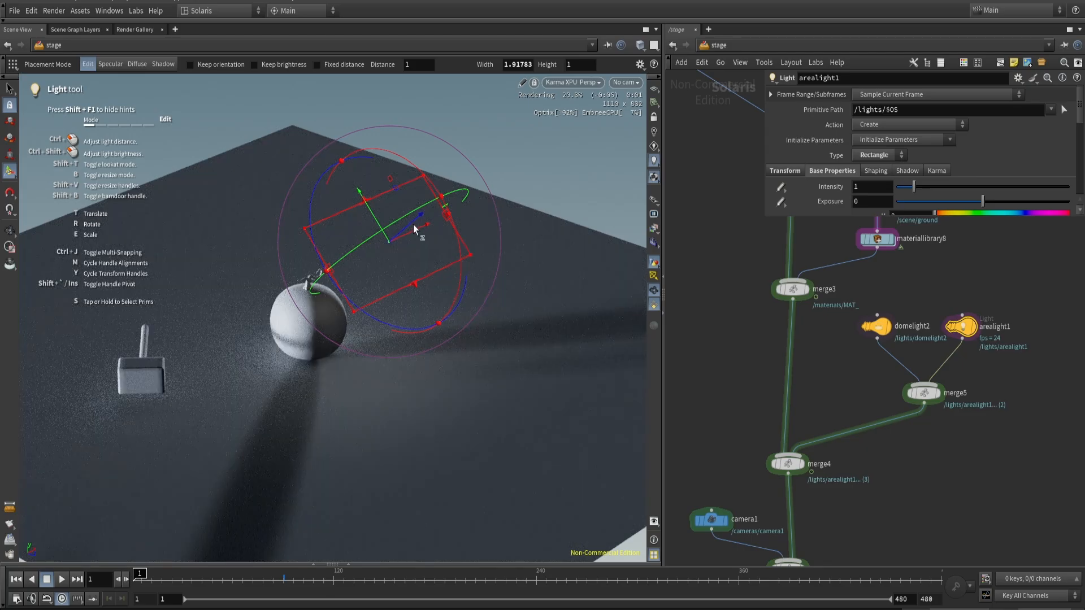
- Look through /cameras/camera1 and set the area light's exposure to 3 after trying 2 and 4
{"action": "left_click", "coordinate": [625, 83]}
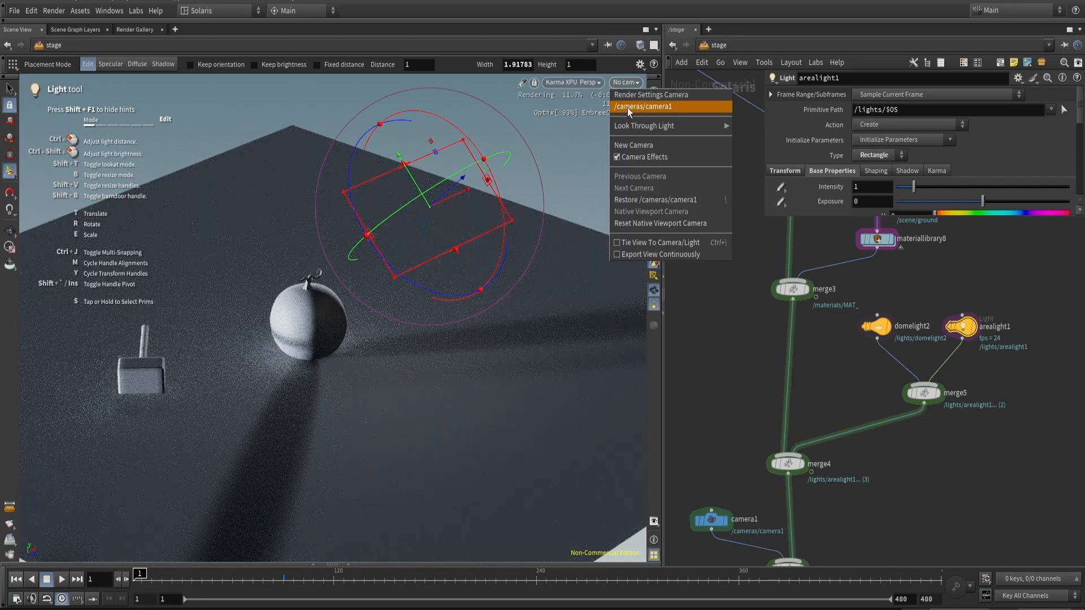
{"action": "left_click", "coordinate": [628, 107]}
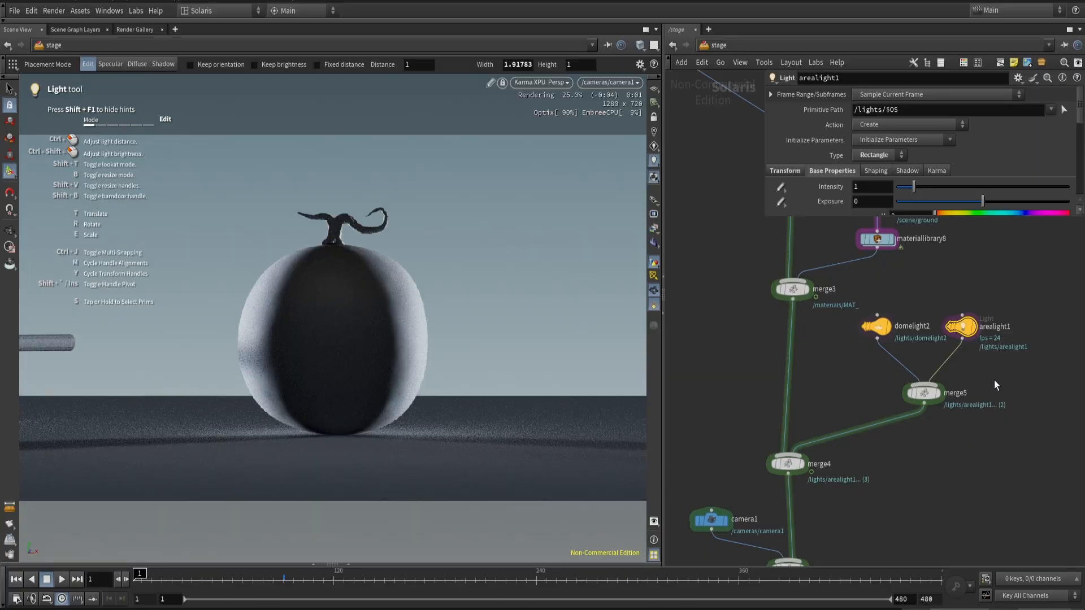
{"action": "left_click", "coordinate": [874, 200]}
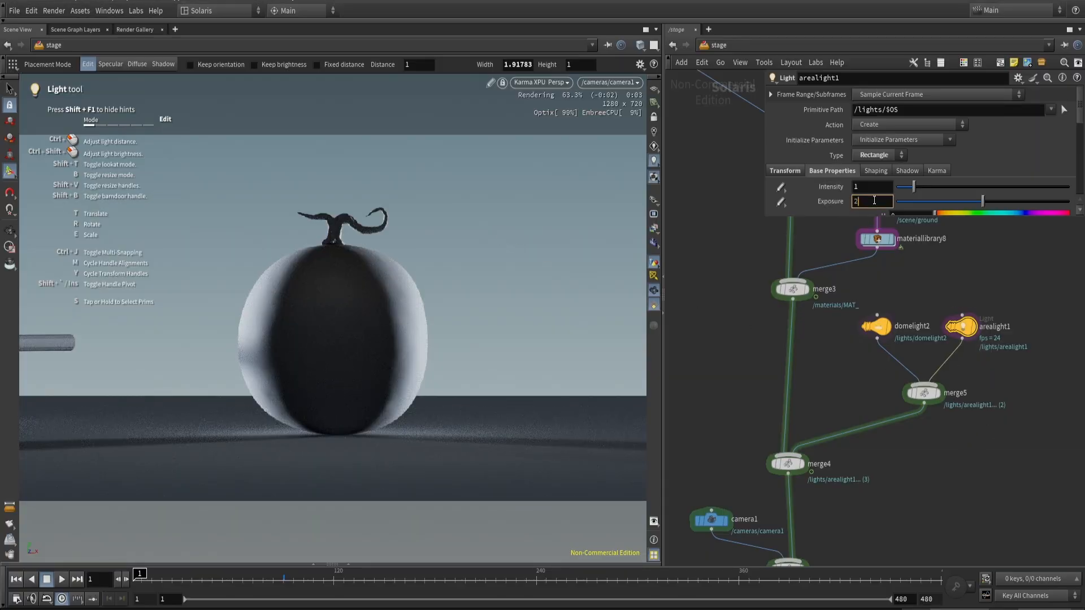
{"action": "key", "text": "Return"}
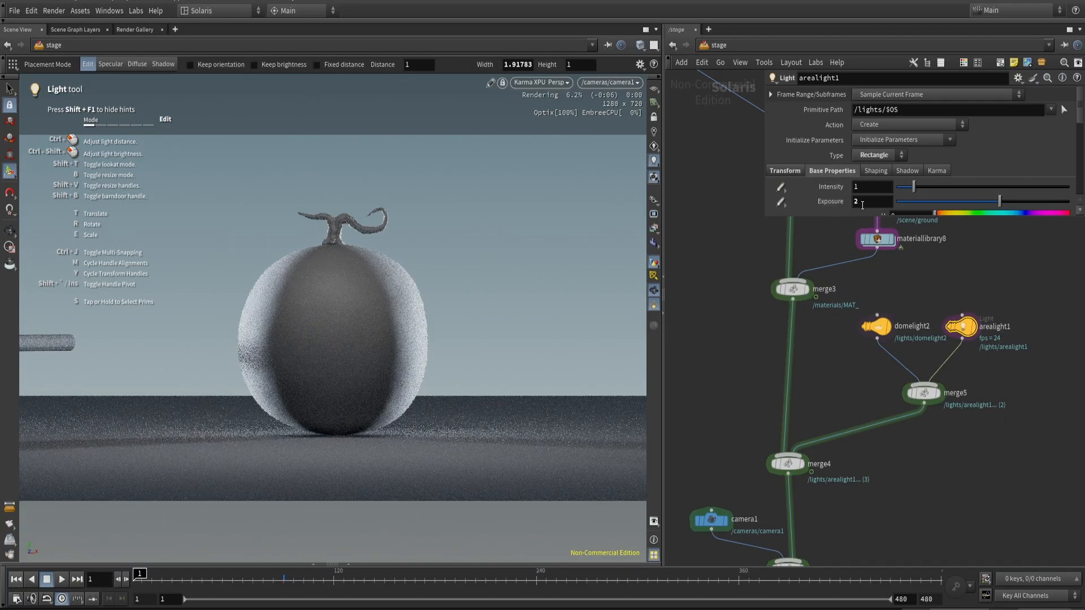
{"action": "type", "text": "4"}
{"action": "key", "text": "Return"}
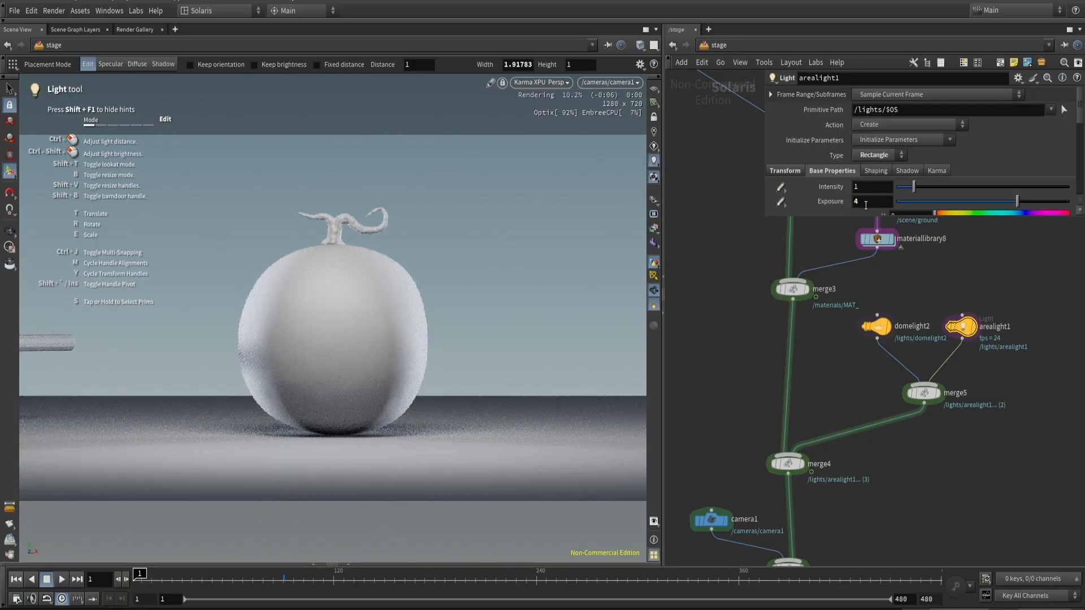
{"action": "key", "text": "BackSpace"}
{"action": "type", "text": "3"}
{"action": "key", "text": "Return"}
{"action": "key", "text": "Escape"}
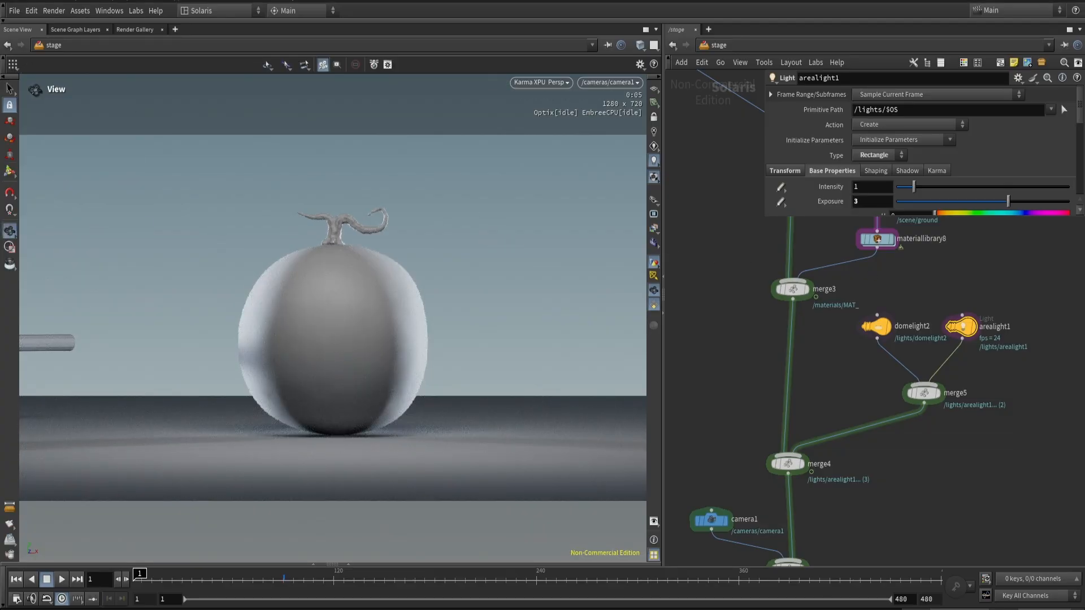
- Inside materiallibrary8, add a Karma Material Builder and name it MAT_ground
{"action": "scroll", "coordinate": [859, 369], "scroll_direction": "down", "scroll_amount": 4}
{"action": "scroll", "coordinate": [890, 380], "scroll_direction": "up", "scroll_amount": 6}
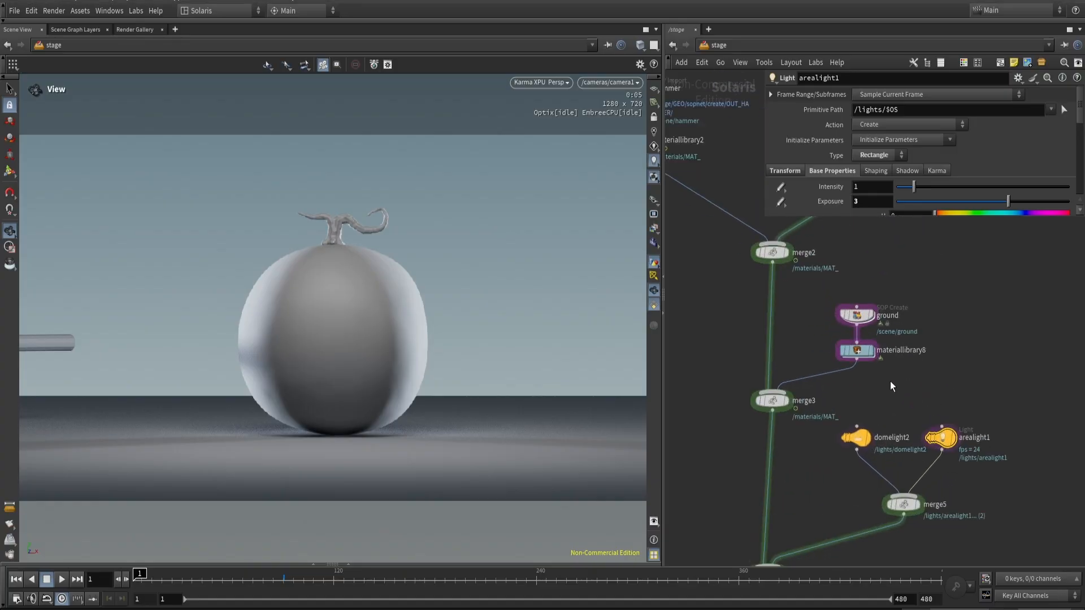
{"action": "double_click", "coordinate": [851, 339]}
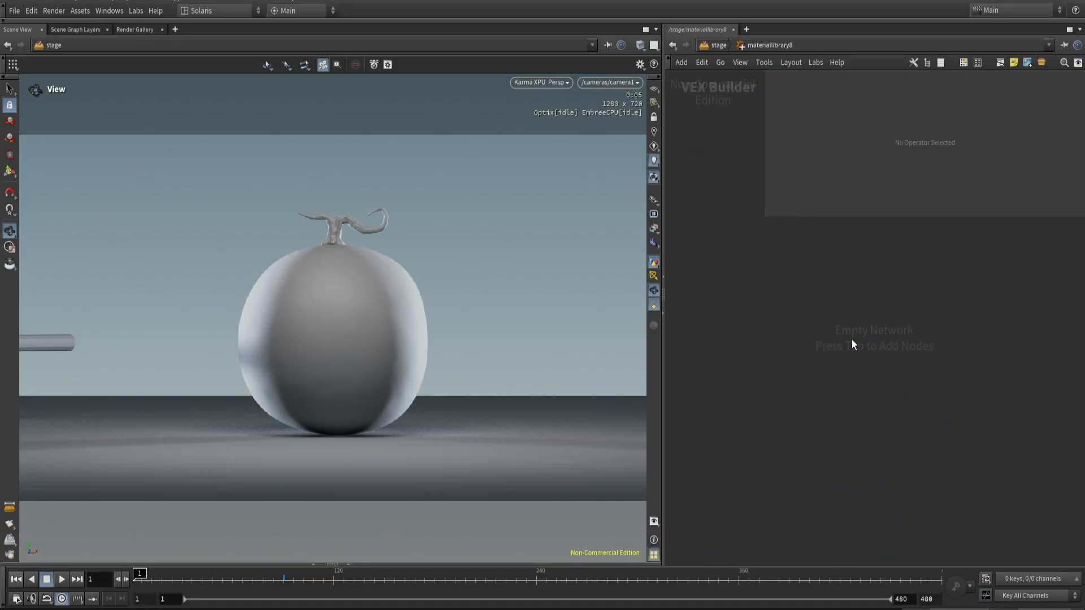
{"action": "key", "text": "Tab"}
{"action": "key", "text": "Right"}
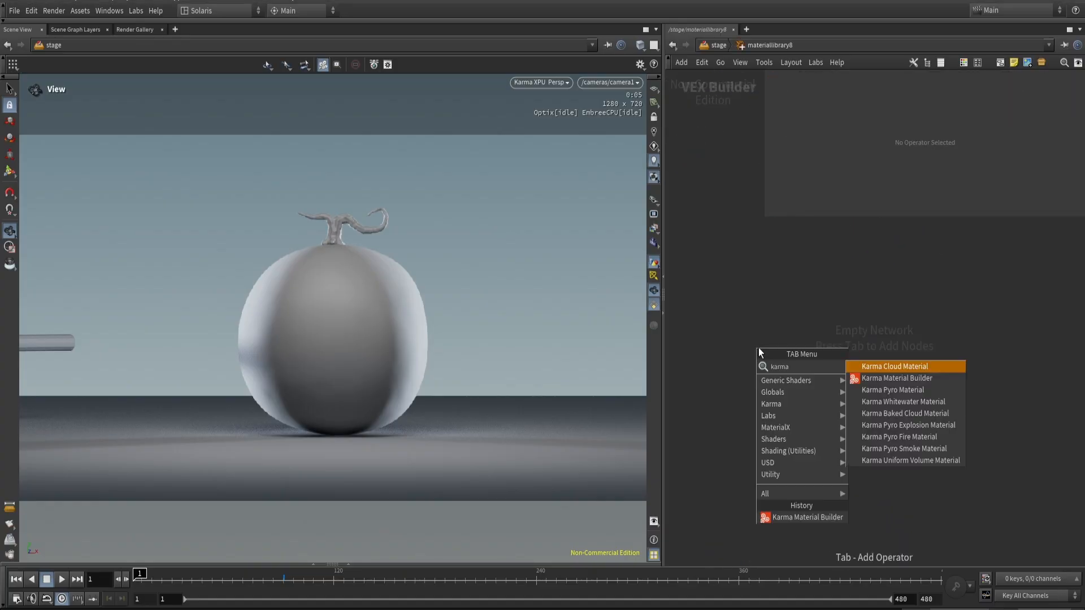
{"action": "key", "text": "Return"}
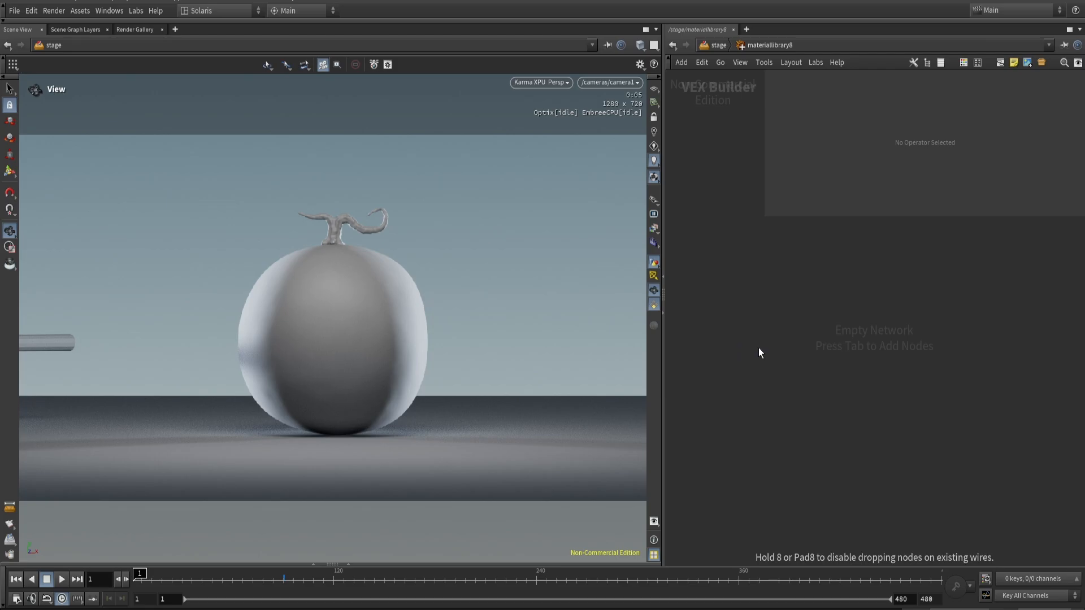
{"action": "left_click", "coordinate": [758, 347]}
{"action": "key", "text": "F2"}
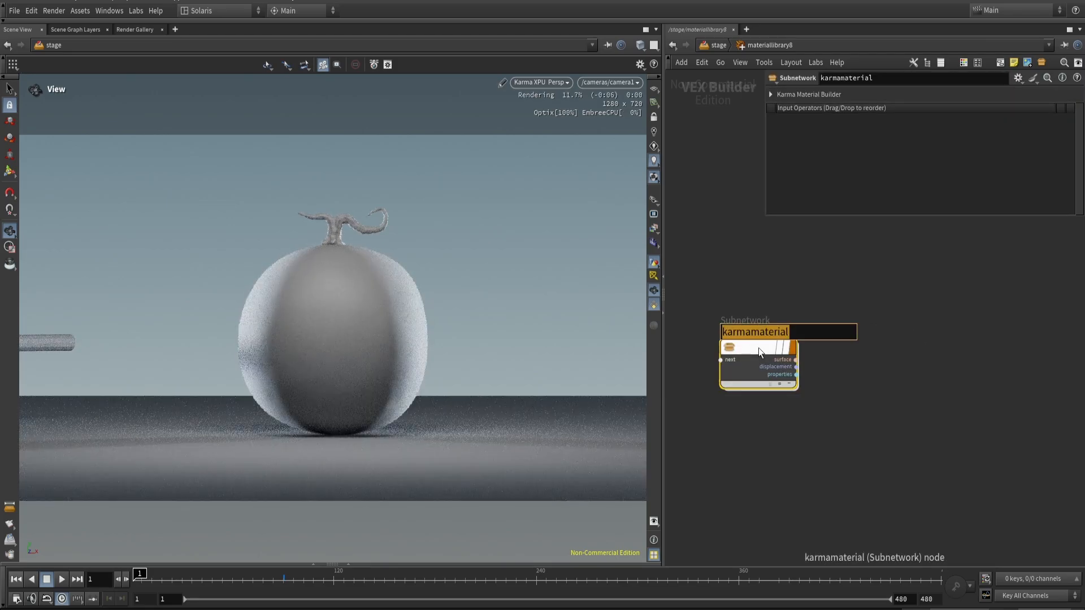
{"action": "type", "text": "MAT_ground"}
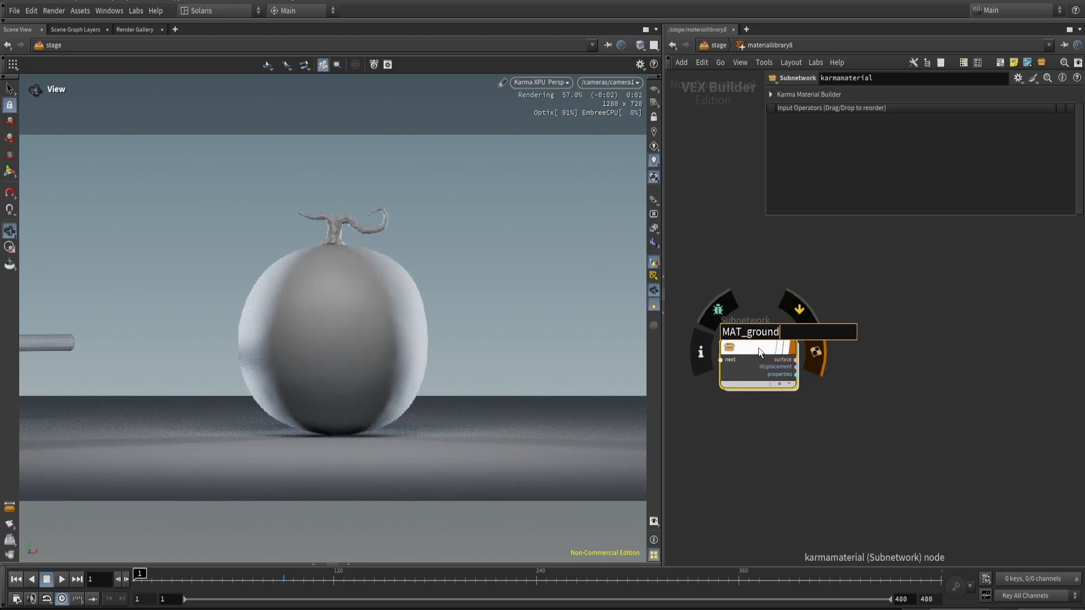
{"action": "key", "text": "Return"}
- Set the specular roughness of MAT_ground's standard surface to 0.01
{"action": "double_click", "coordinate": [758, 348]}
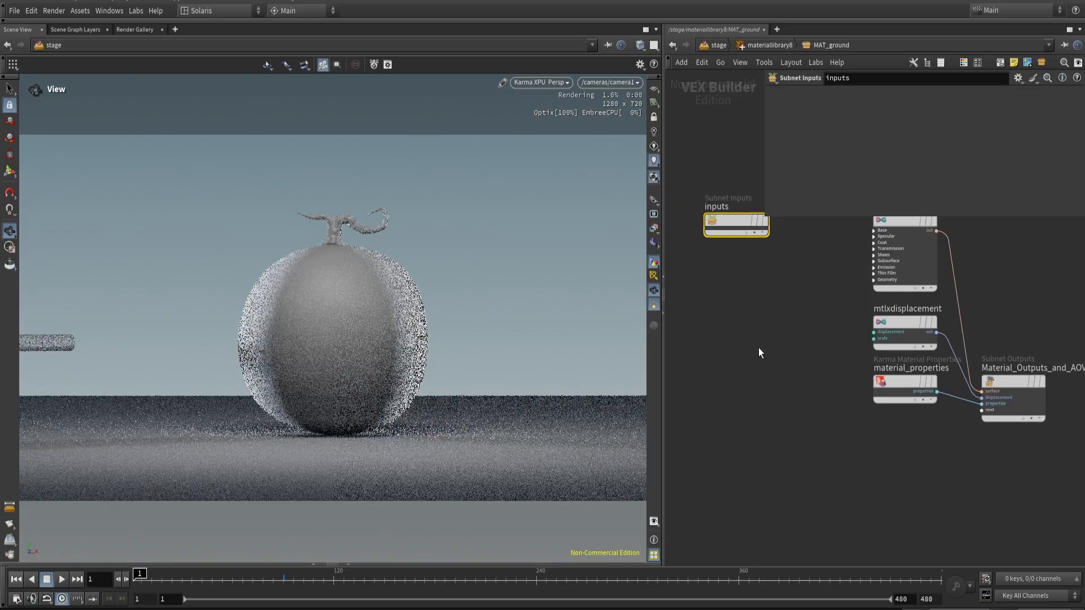
{"action": "left_click", "coordinate": [886, 340]}
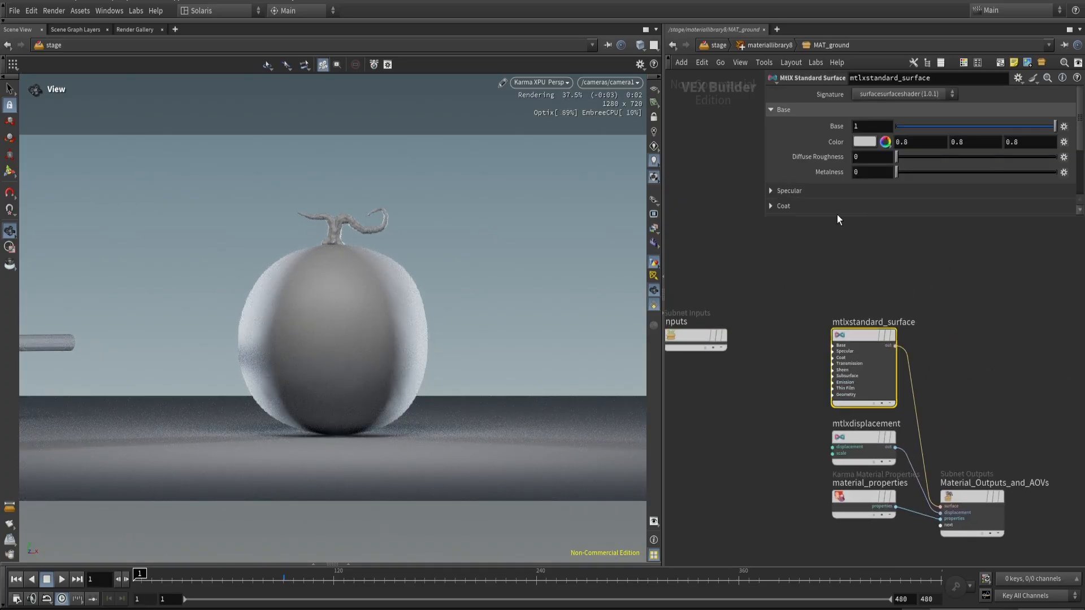
{"action": "left_click_drag", "start_coordinate": [836, 215], "coordinate": [785, 310]}
{"action": "left_click", "coordinate": [789, 191]}
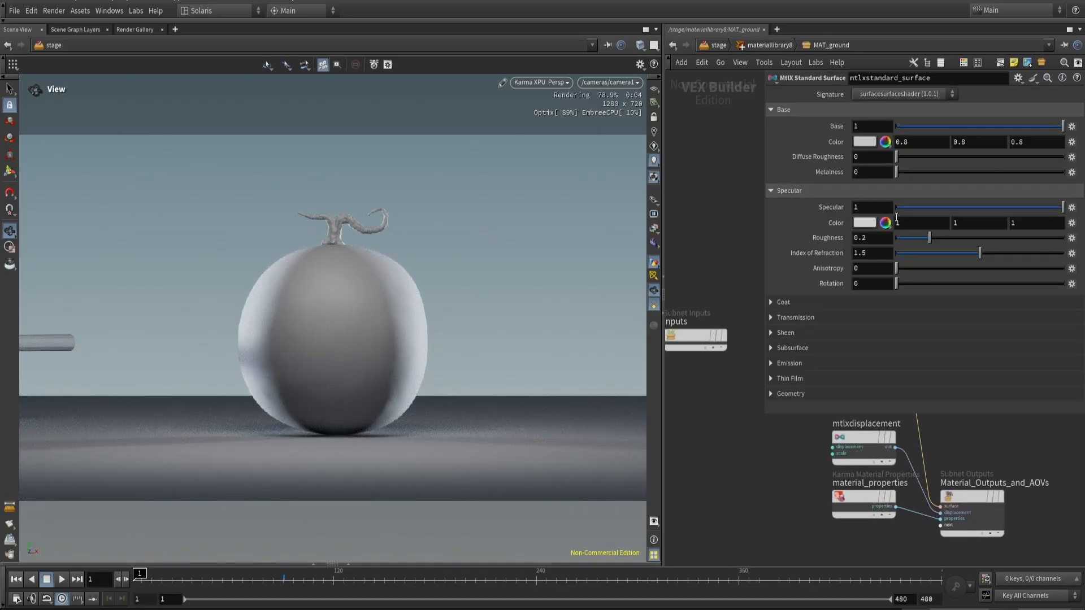
{"action": "left_click", "coordinate": [874, 239]}
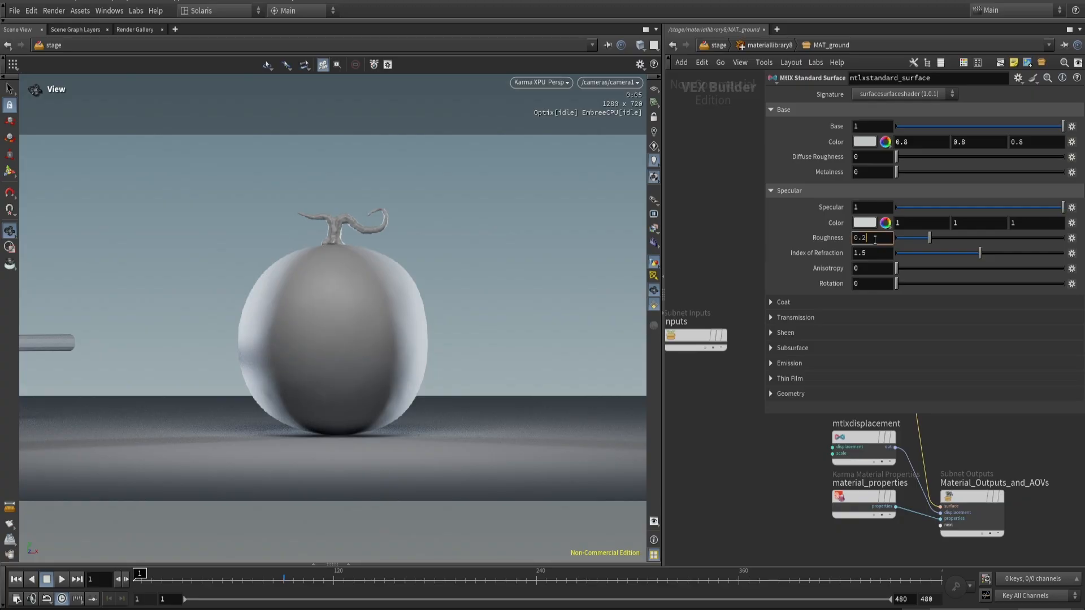
{"action": "key", "text": "BackSpace"}
{"action": "type", "text": "01"}
{"action": "key", "text": "Return"}
- Auto-fill the materials in materiallibrary8 and assign MAT_ground to the geometry path /scene/ground/
{"action": "key", "text": "u"}
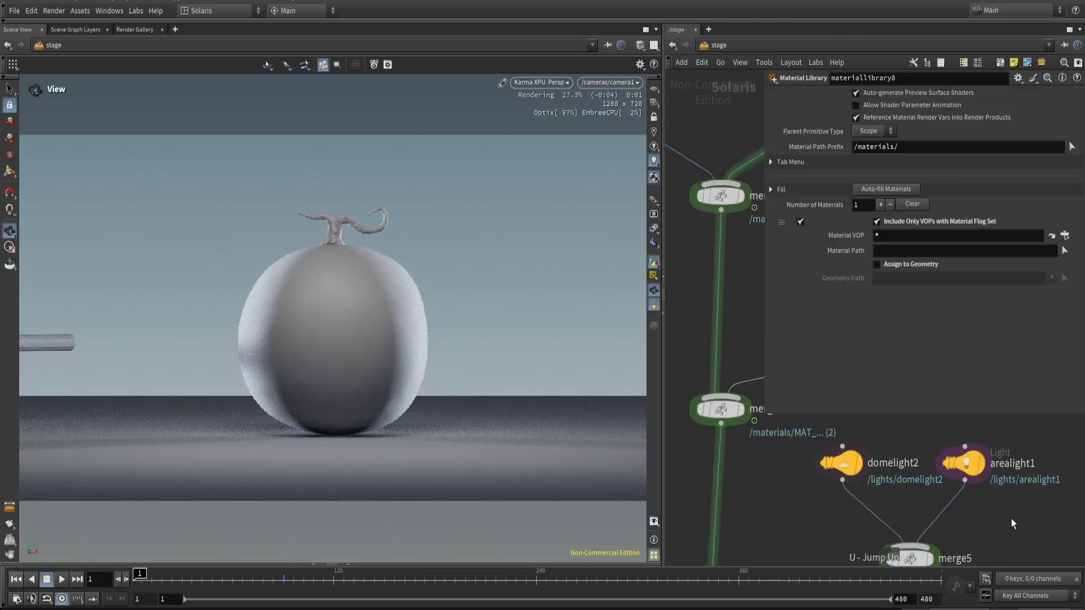
{"action": "scroll", "coordinate": [957, 450], "scroll_direction": "down", "scroll_amount": 5}
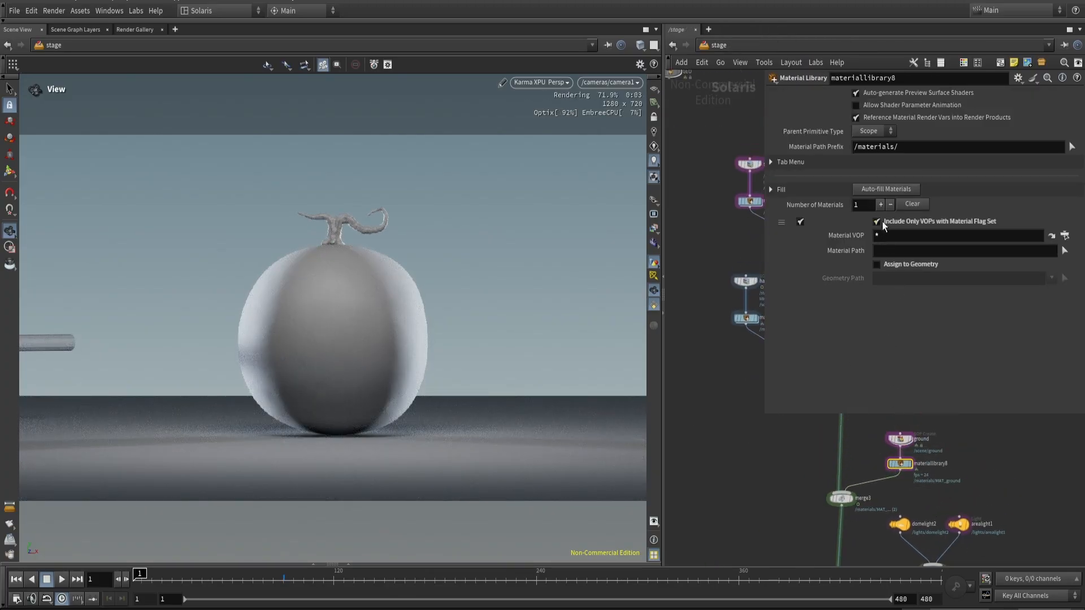
{"action": "left_click", "coordinate": [894, 191]}
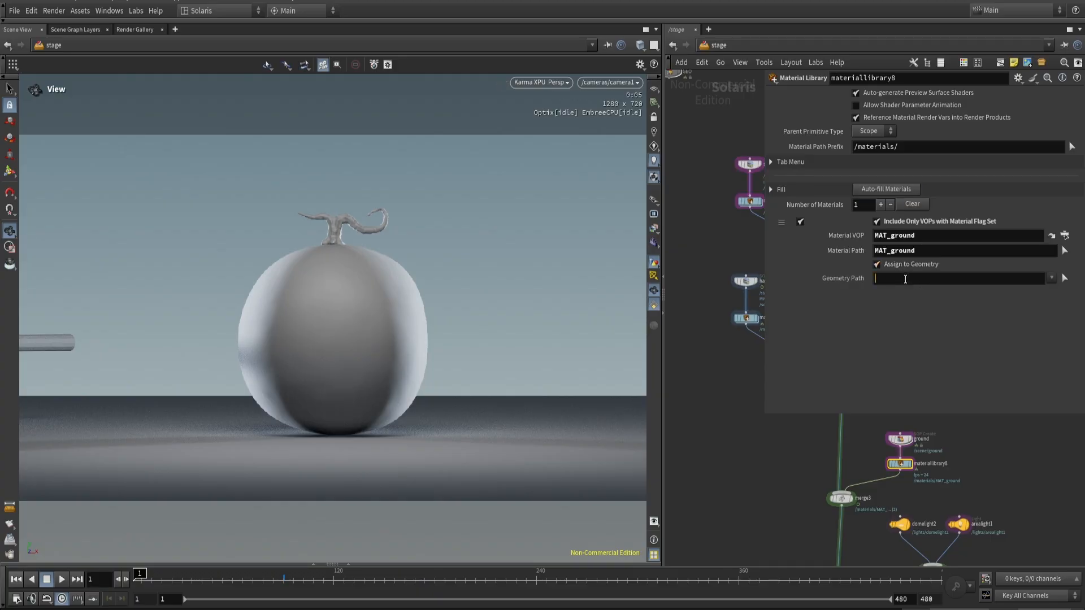
{"action": "left_click", "coordinate": [905, 279]}
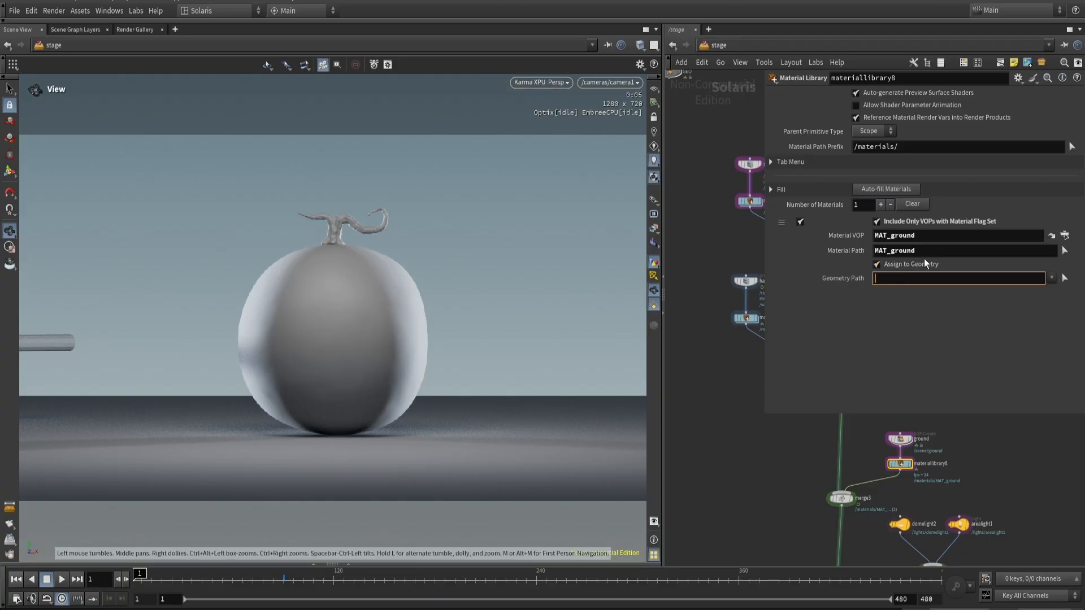
{"action": "type", "text": "/"}
{"action": "key", "text": "Tab"}
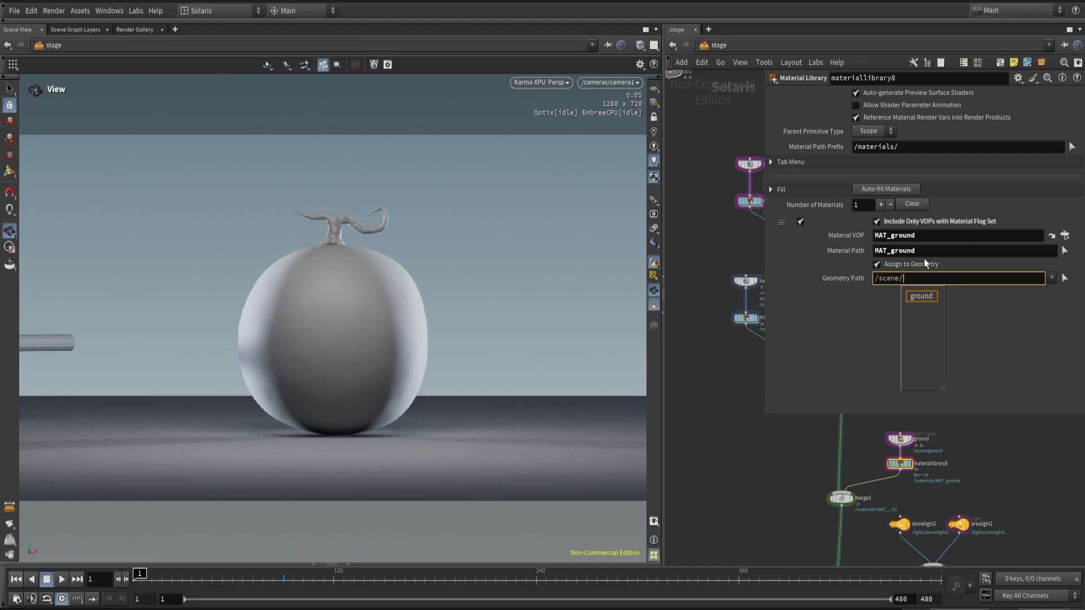
{"action": "key", "text": "Tab"}
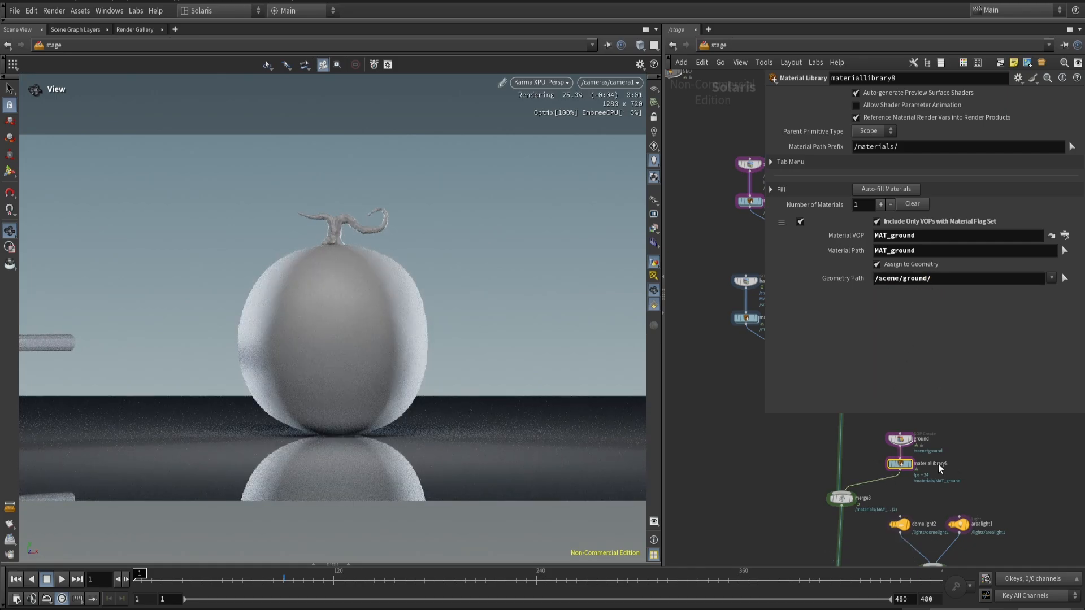
- Change the base color of MAT_ground's standard surface to black
{"action": "double_click", "coordinate": [899, 463]}
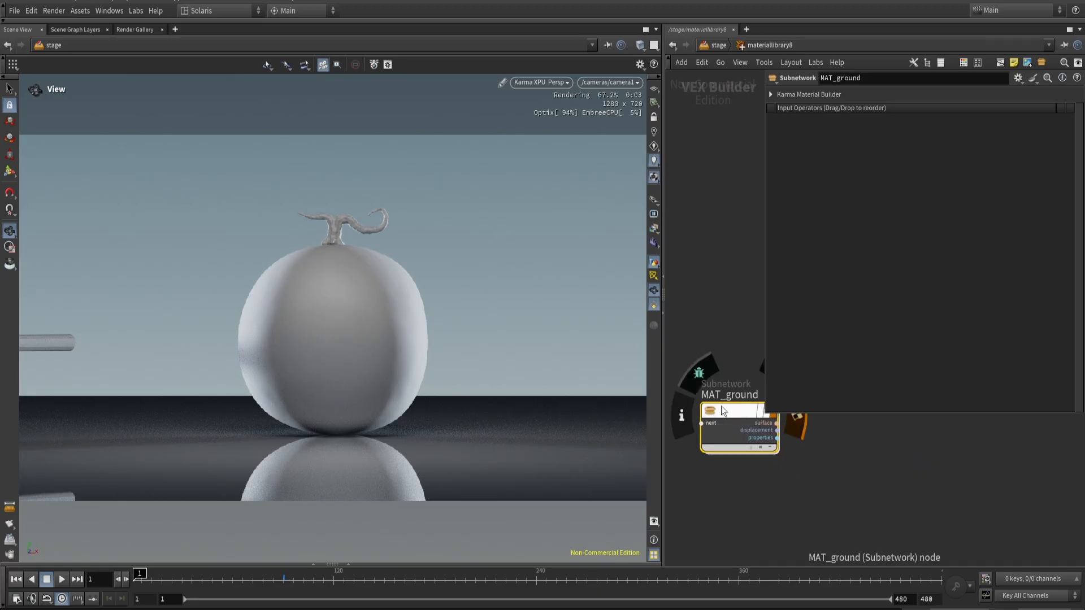
{"action": "double_click", "coordinate": [735, 428]}
{"action": "left_click", "coordinate": [864, 142]}
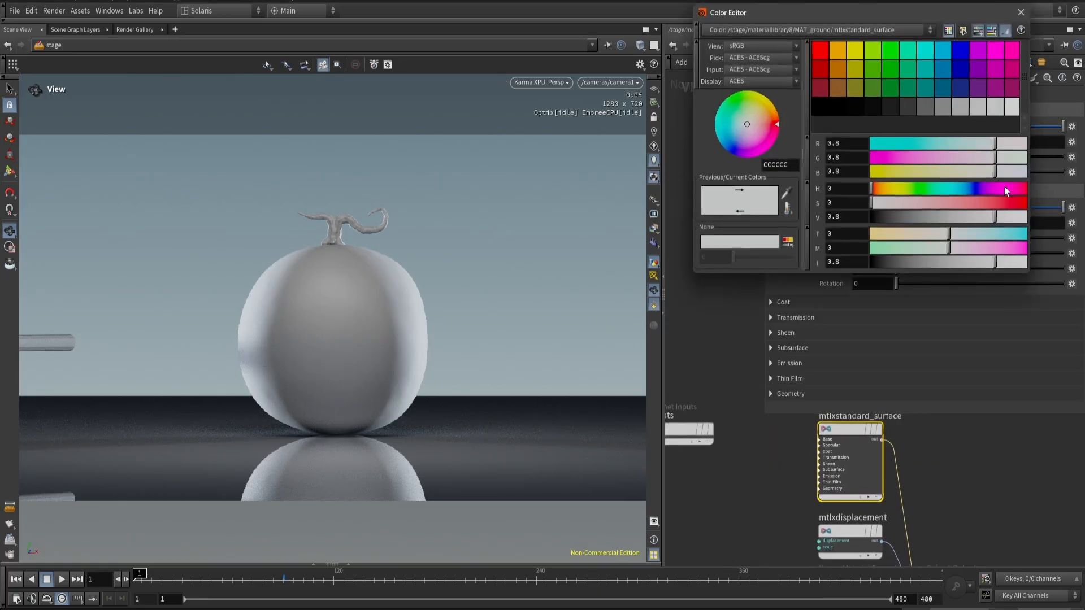
{"action": "left_click", "coordinate": [827, 113]}
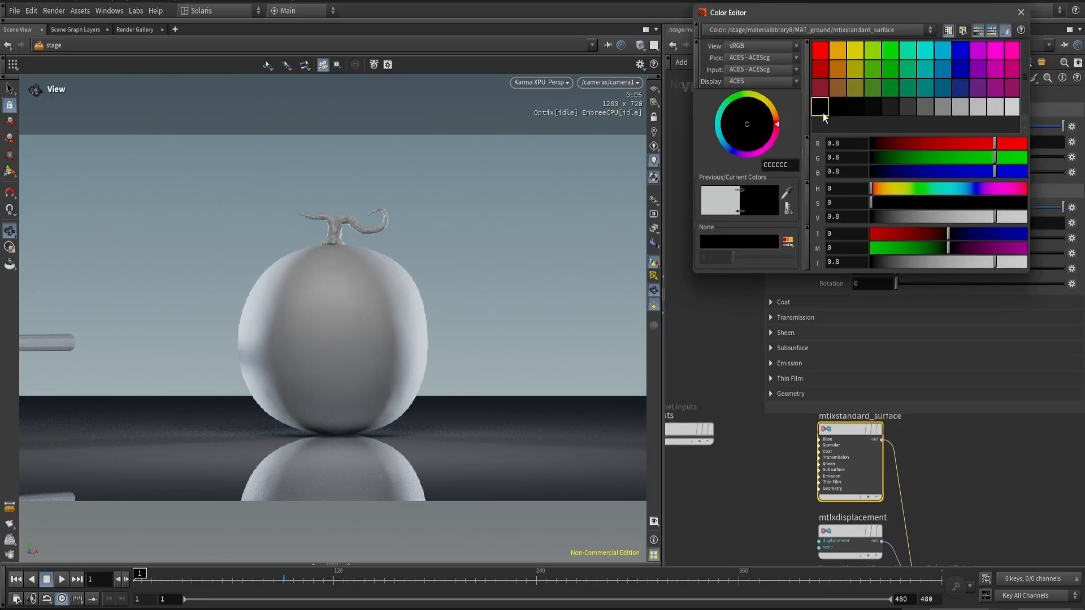
{"action": "left_click", "coordinate": [1020, 13]}
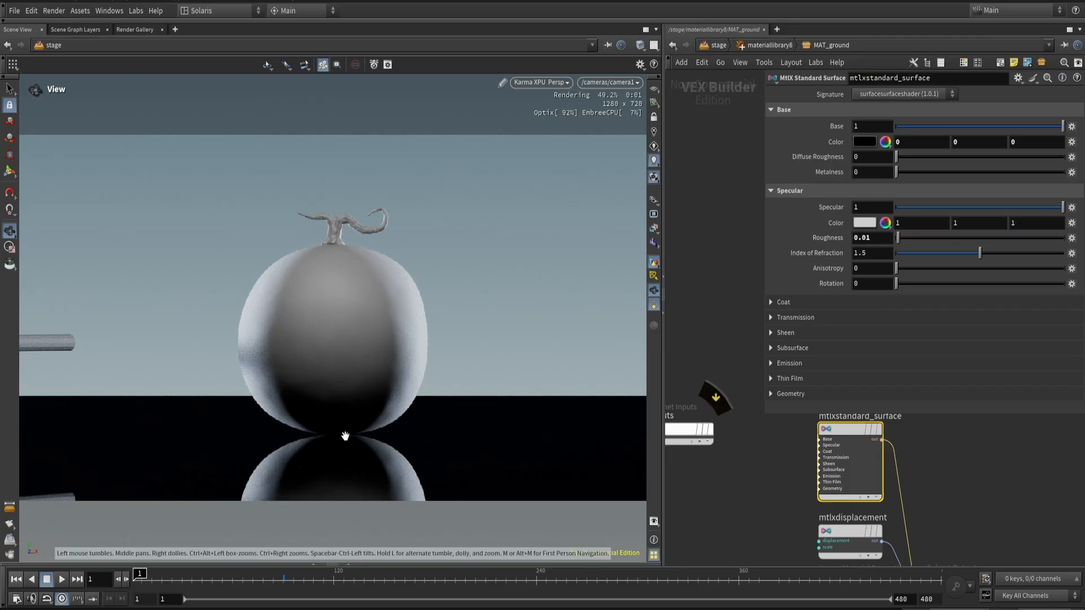
- Return to the stage network and enable Render Light Geometry in domelight2's Karma light settings
{"action": "key", "text": "u"}
{"action": "key", "text": "u"}
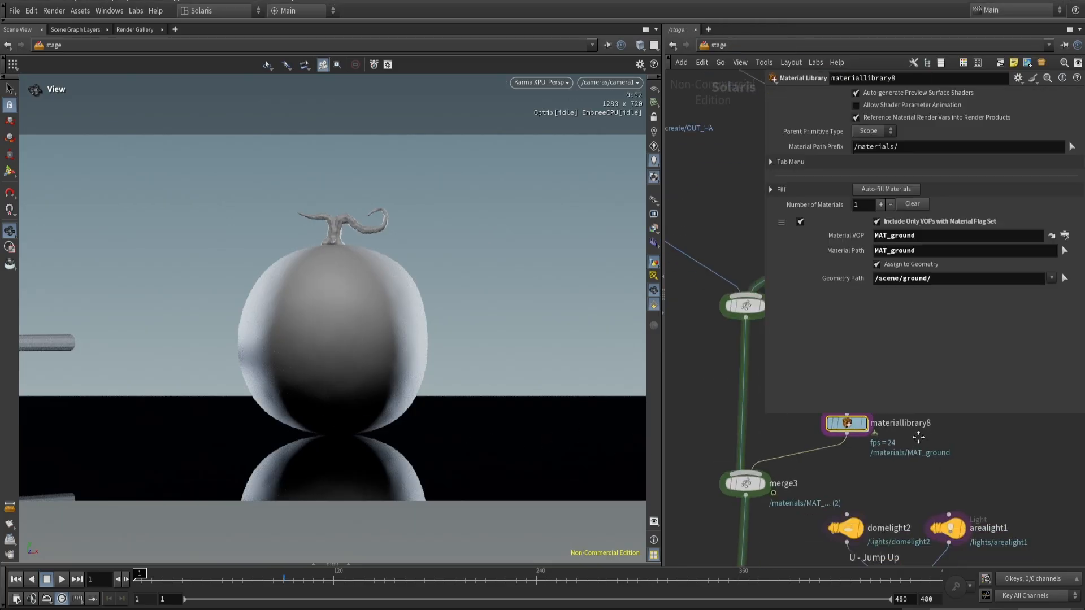
{"action": "left_click", "coordinate": [805, 488]}
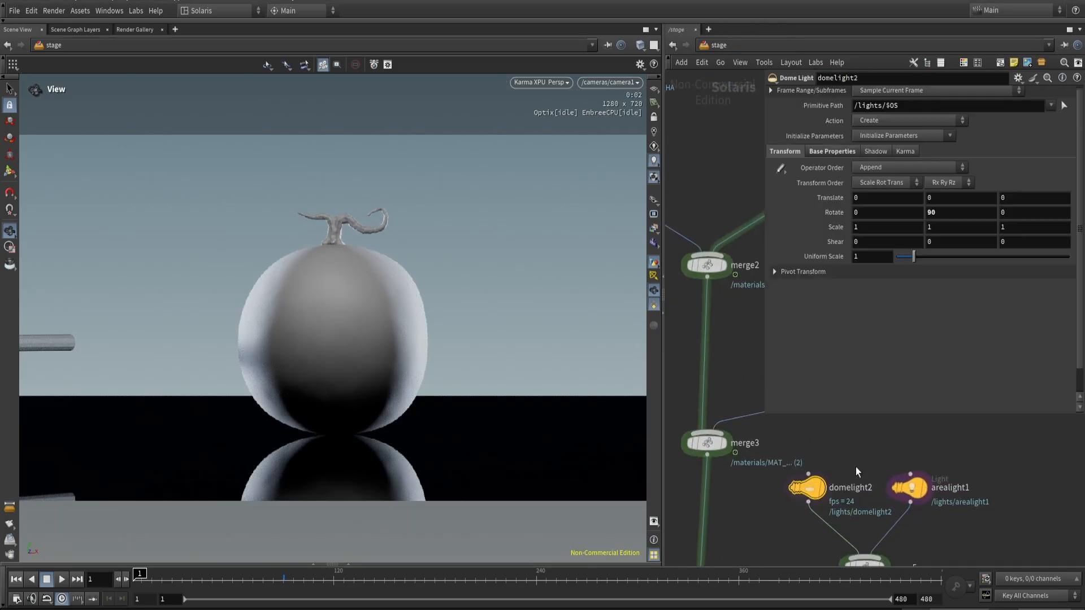
{"action": "left_click", "coordinate": [905, 151]}
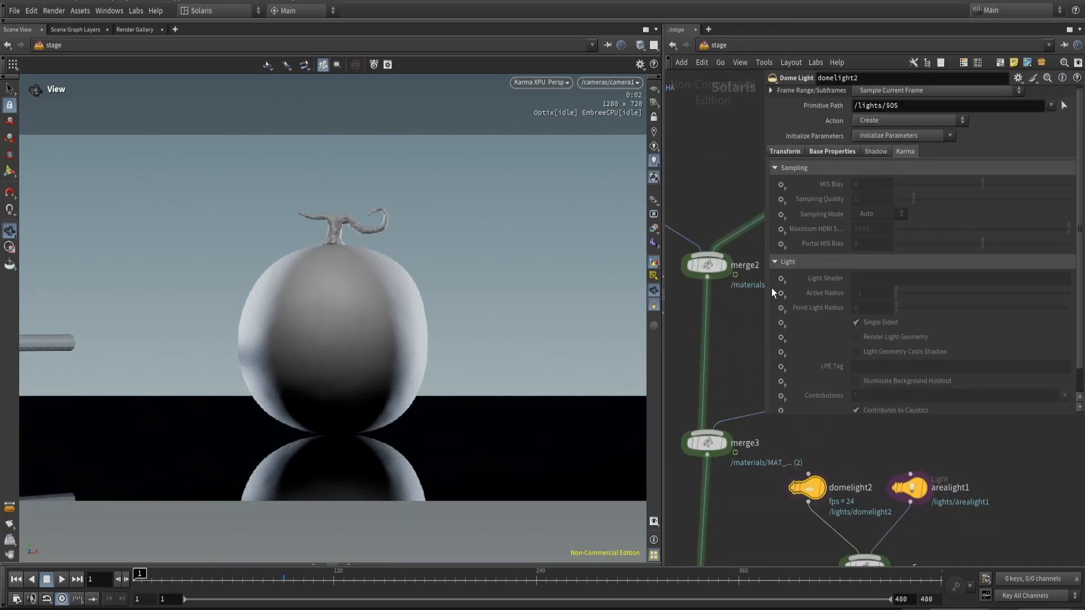
{"action": "left_click", "coordinate": [782, 339]}
{"action": "left_click", "coordinate": [812, 346]}
{"action": "left_click", "coordinate": [856, 337]}
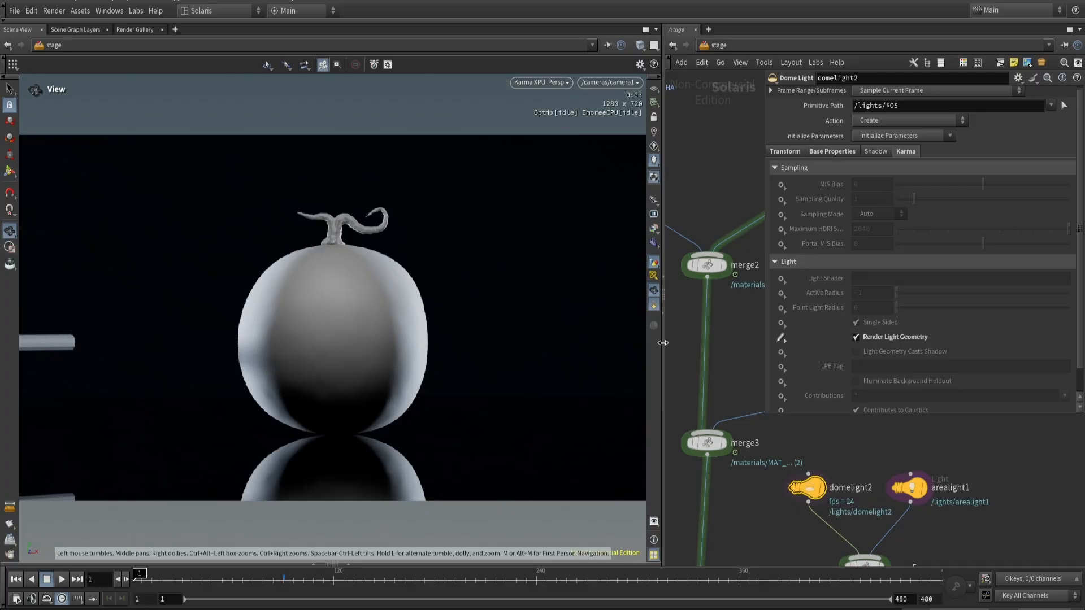
- Widen the scene view, hide the parameter display over the network, and frame the whole stage network
{"action": "left_click_drag", "start_coordinate": [663, 342], "coordinate": [775, 342]}
{"action": "key", "text": "p"}
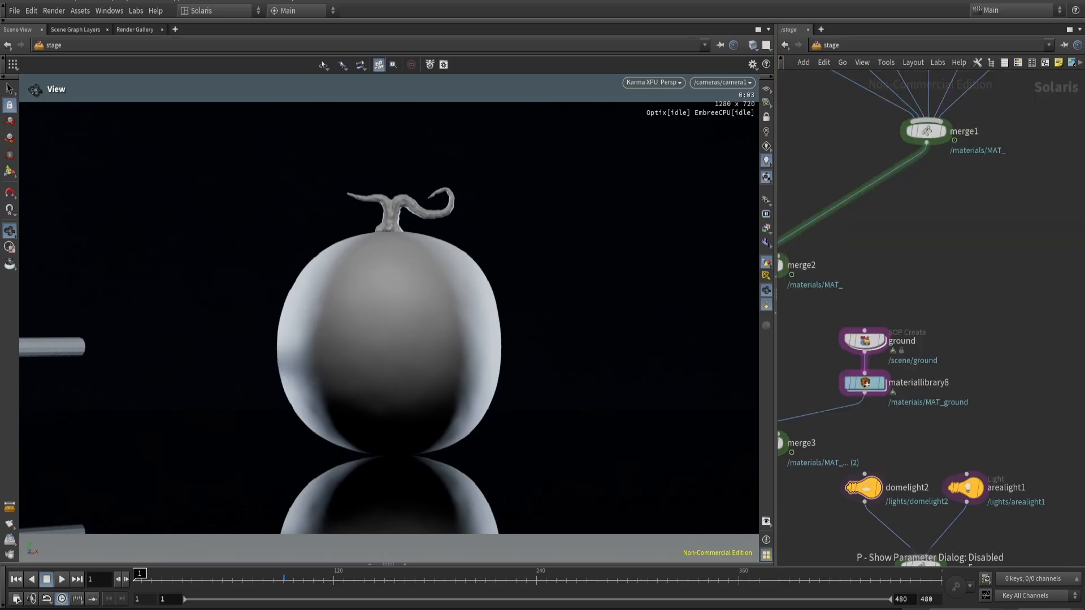
{"action": "key", "text": "h"}
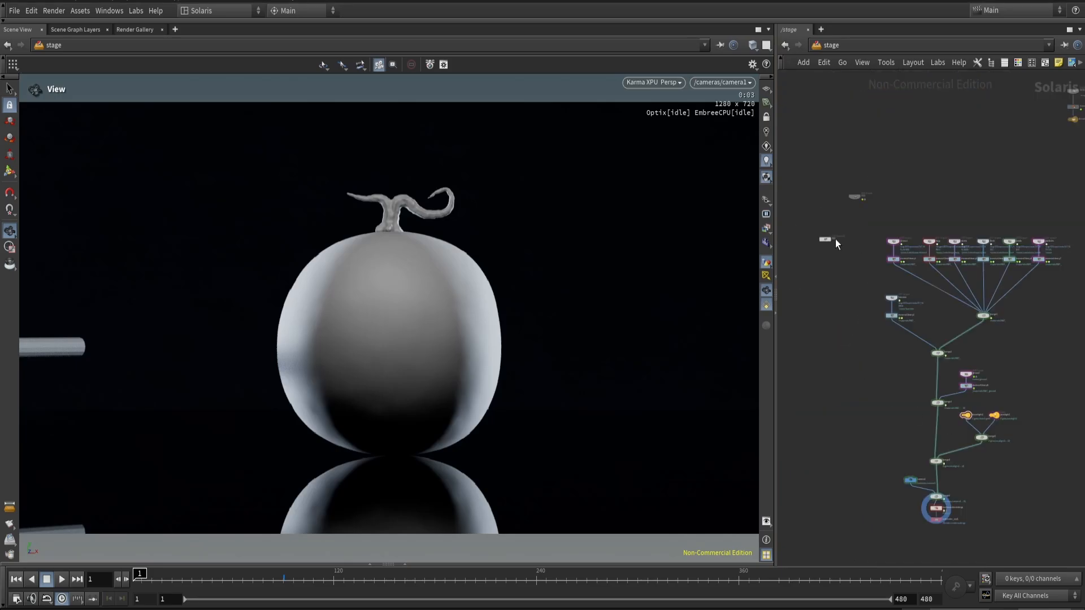
- Open the TEX network and examine its normal, colour, roughness and height texture nodes
{"action": "scroll", "coordinate": [835, 239], "scroll_direction": "up", "scroll_amount": 2}
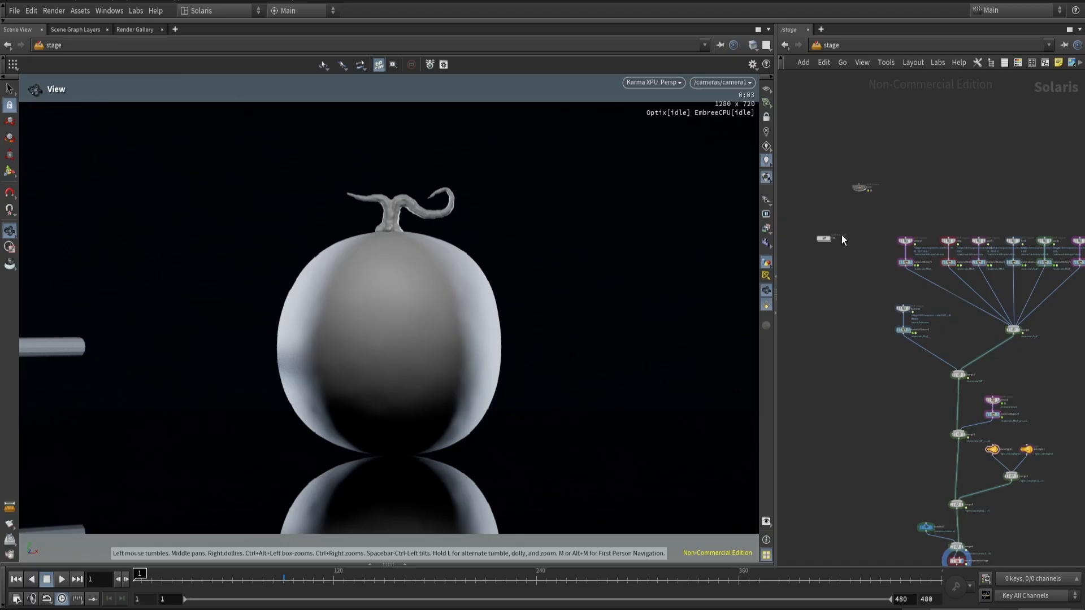
{"action": "double_click", "coordinate": [823, 238]}
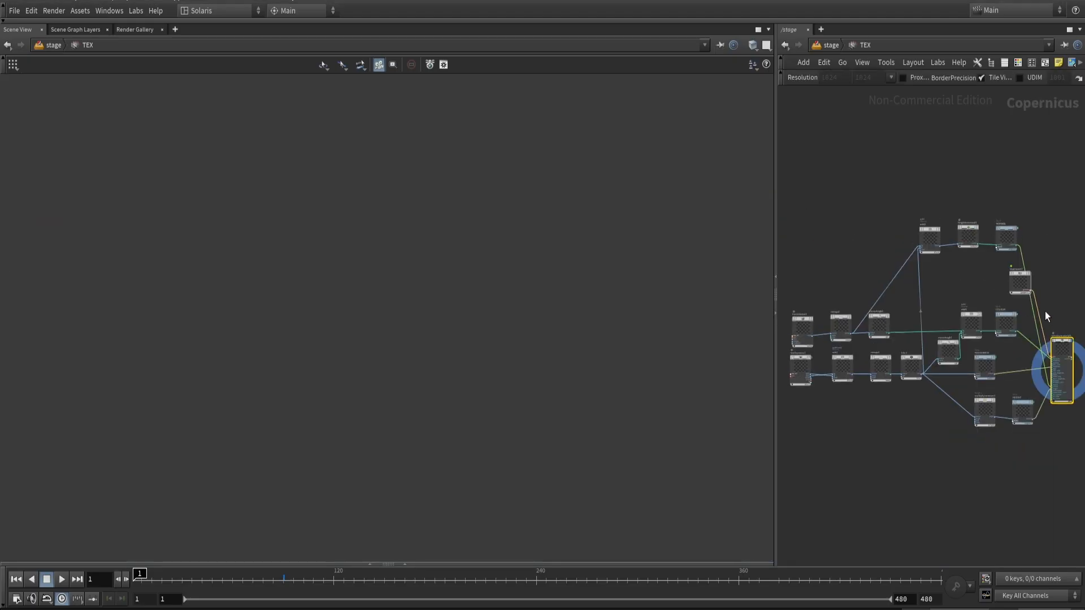
{"action": "scroll", "coordinate": [1040, 310], "scroll_direction": "up", "scroll_amount": 4}
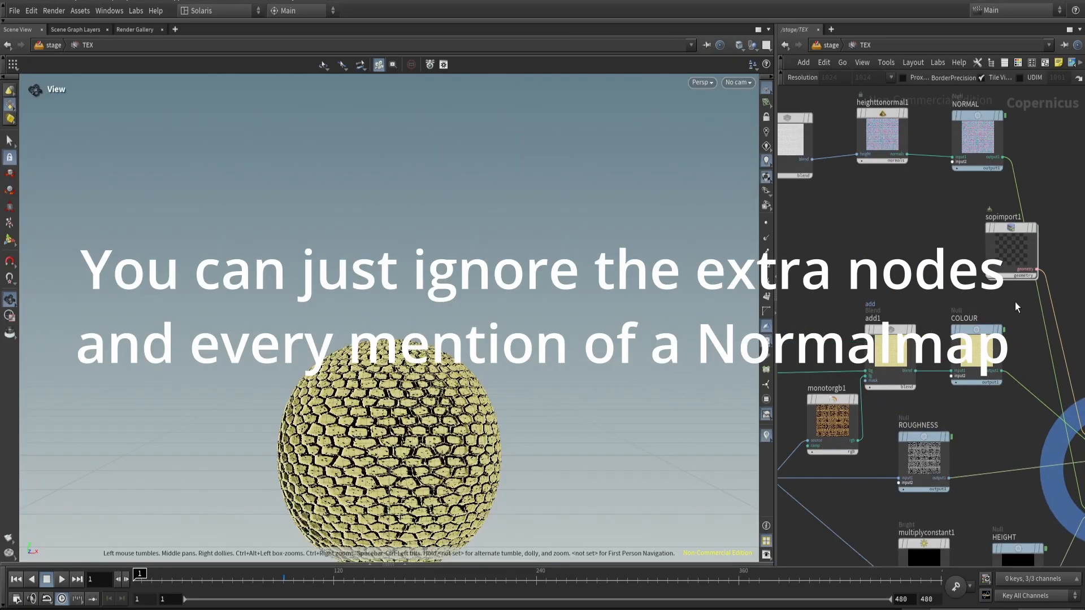
{"action": "left_click", "coordinate": [989, 346]}
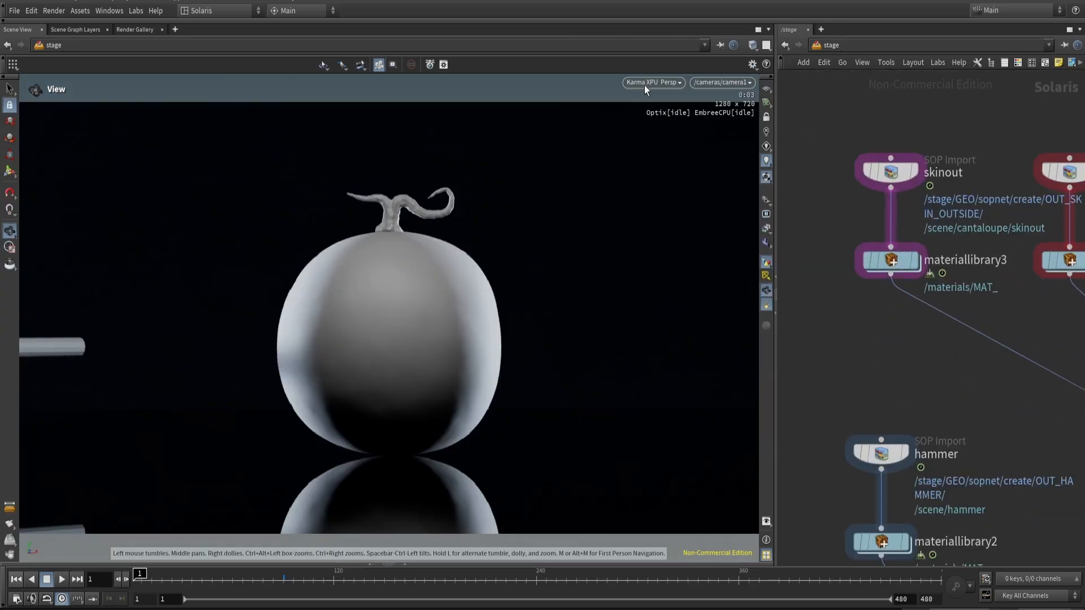
- Switch the scene view from Karma XPU to the standard viewport renderer
{"action": "left_click", "coordinate": [644, 84]}
{"action": "left_click", "coordinate": [646, 126]}
- Rename the MAT_ material in materiallibrary3 to MAT_skinout and open its shader network
{"action": "mouse_move", "coordinate": [888, 265]}
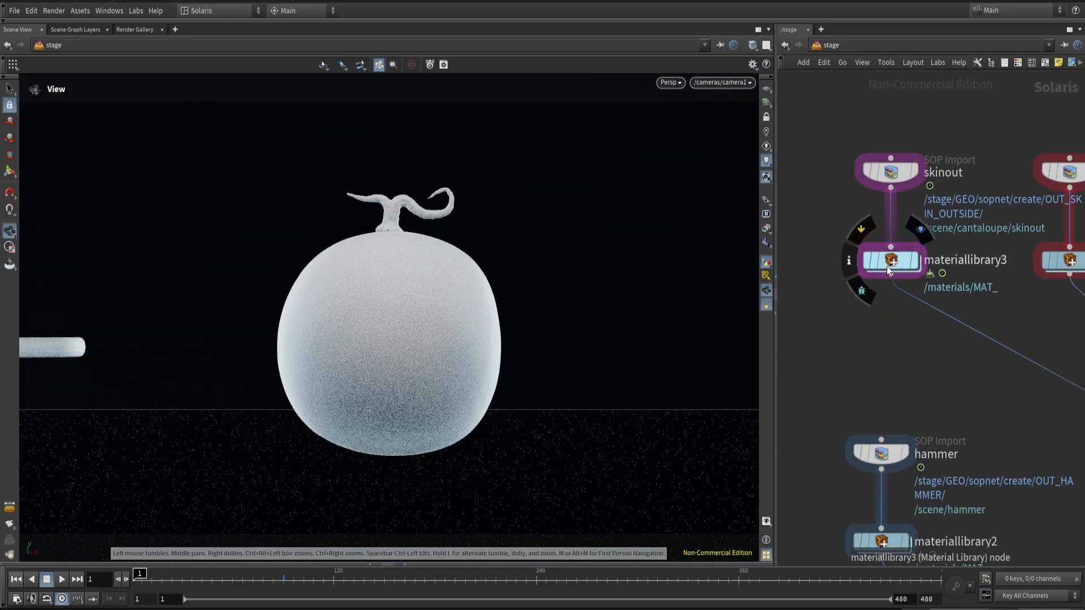
{"action": "double_click", "coordinate": [889, 266]}
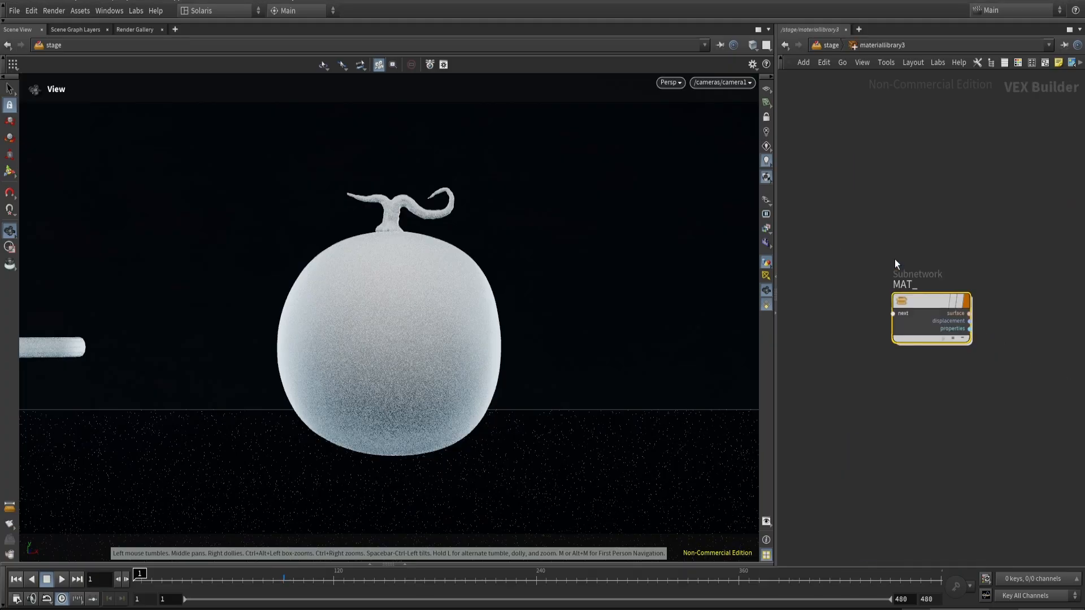
{"action": "double_click", "coordinate": [916, 285]}
{"action": "type", "text": "sk"}
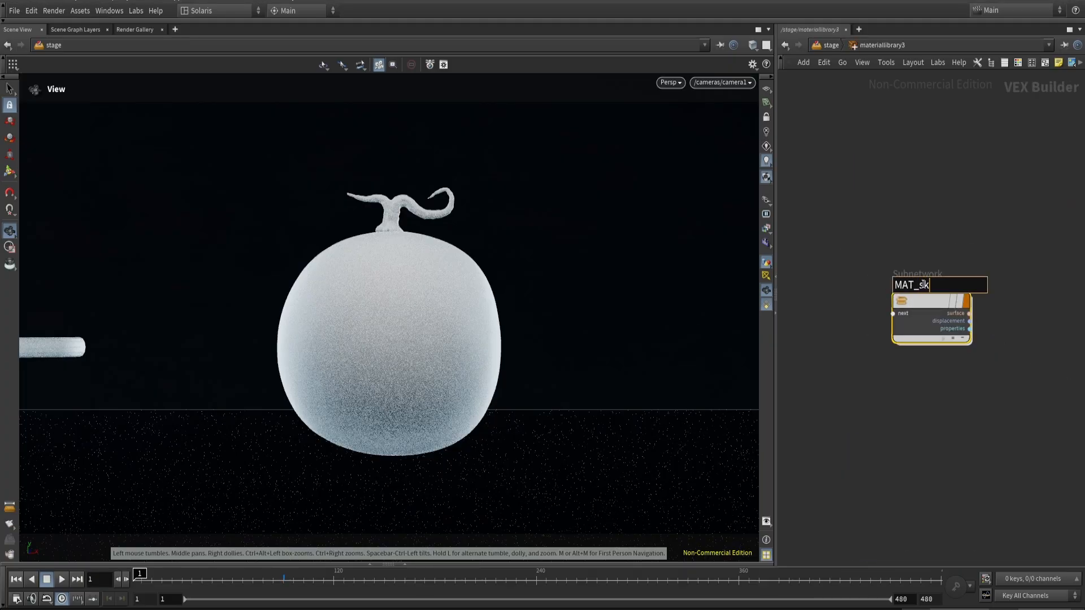
{"action": "type", "text": "inout"}
{"action": "key", "text": "Return"}
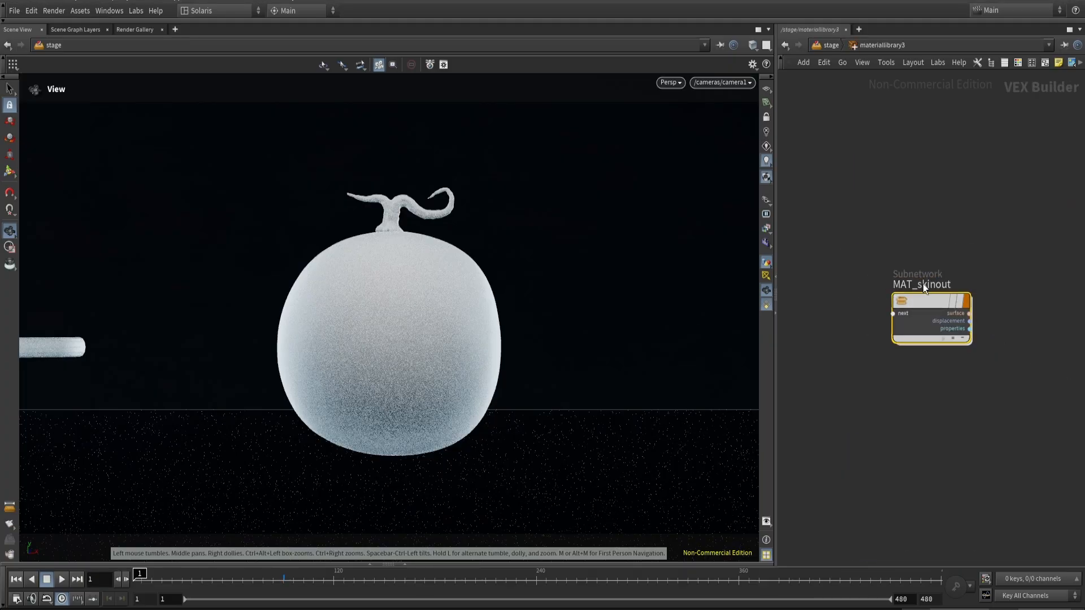
{"action": "double_click", "coordinate": [916, 304]}
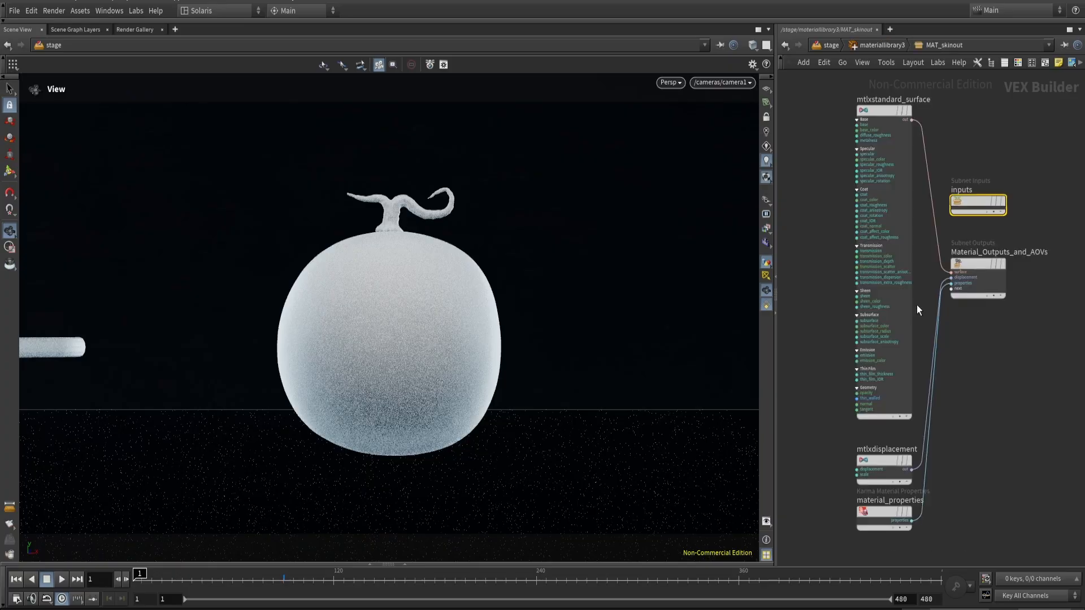
- Add an MtlX Image node to the MAT_skinout network and name it COLUR
{"action": "key", "text": "Tab"}
{"action": "type", "text": "ior"}
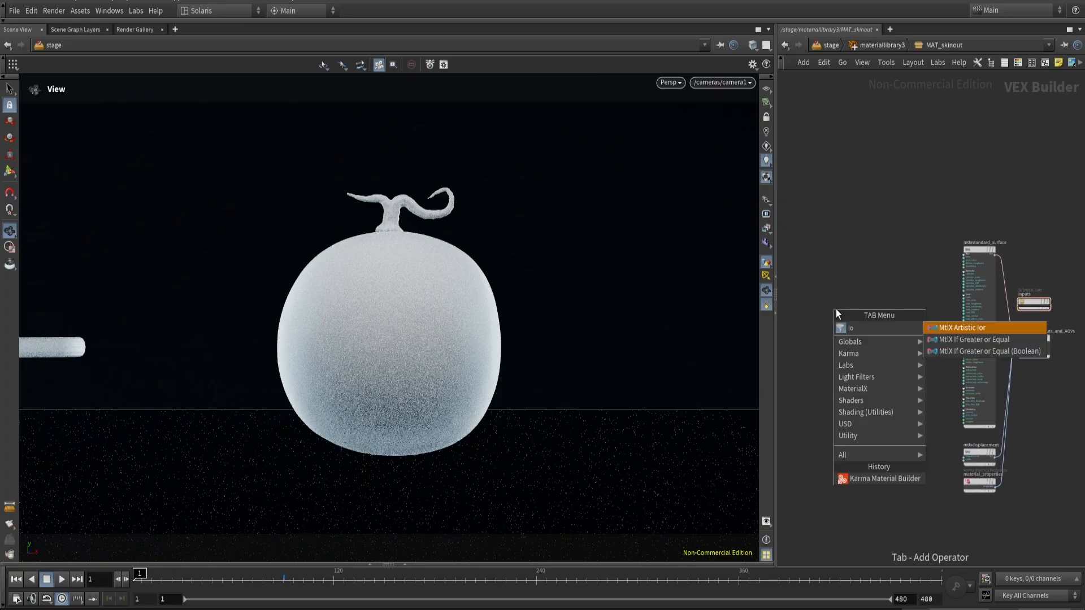
{"action": "key", "text": "BackSpace"}
{"action": "key", "text": "BackSpace"}
{"action": "key", "text": "BackSpace"}
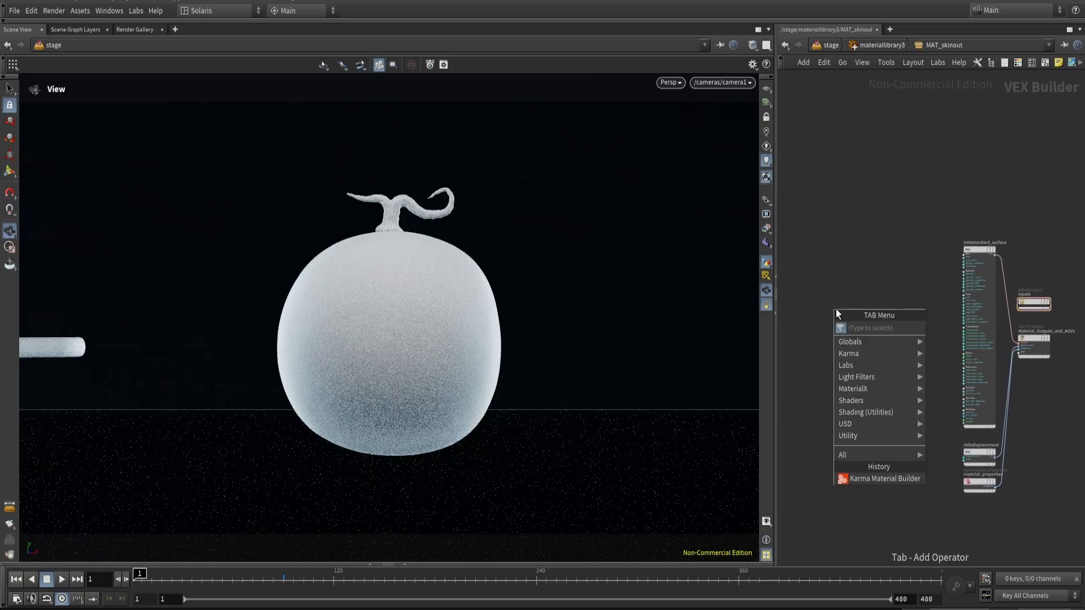
{"action": "type", "text": "image"}
{"action": "key", "text": "Return"}
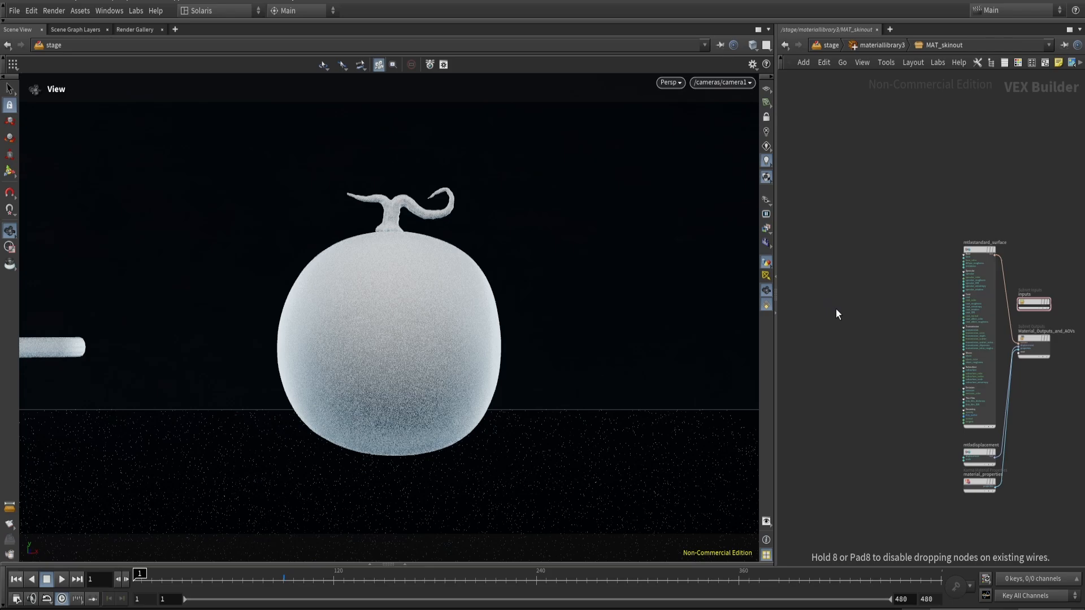
{"action": "left_click", "coordinate": [836, 314]}
{"action": "scroll", "coordinate": [828, 296], "scroll_direction": "up", "scroll_amount": 3}
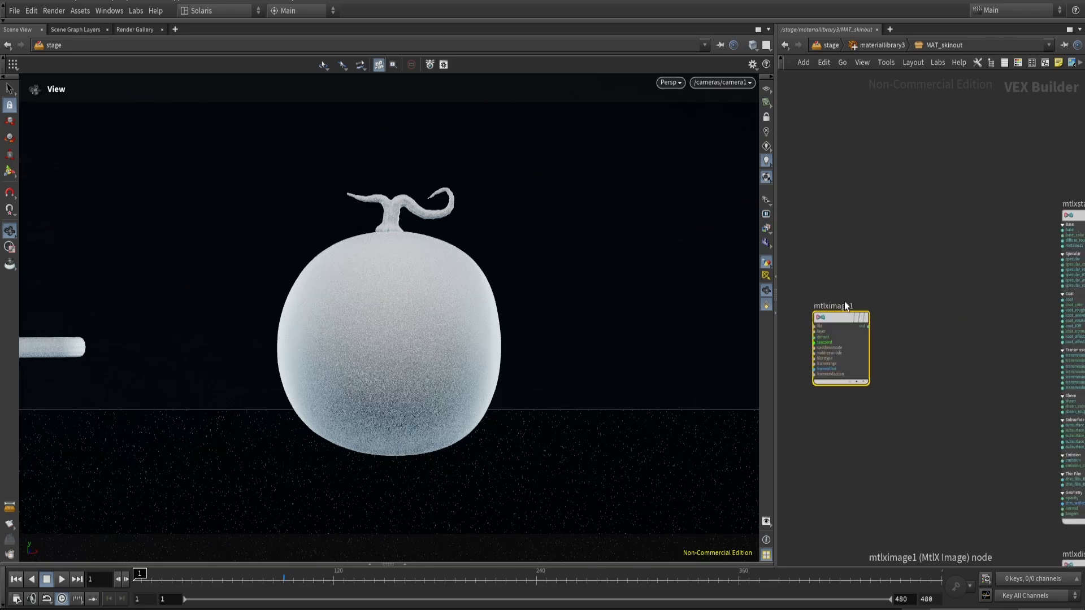
{"action": "double_click", "coordinate": [843, 302]}
{"action": "type", "text": "COLUR"}
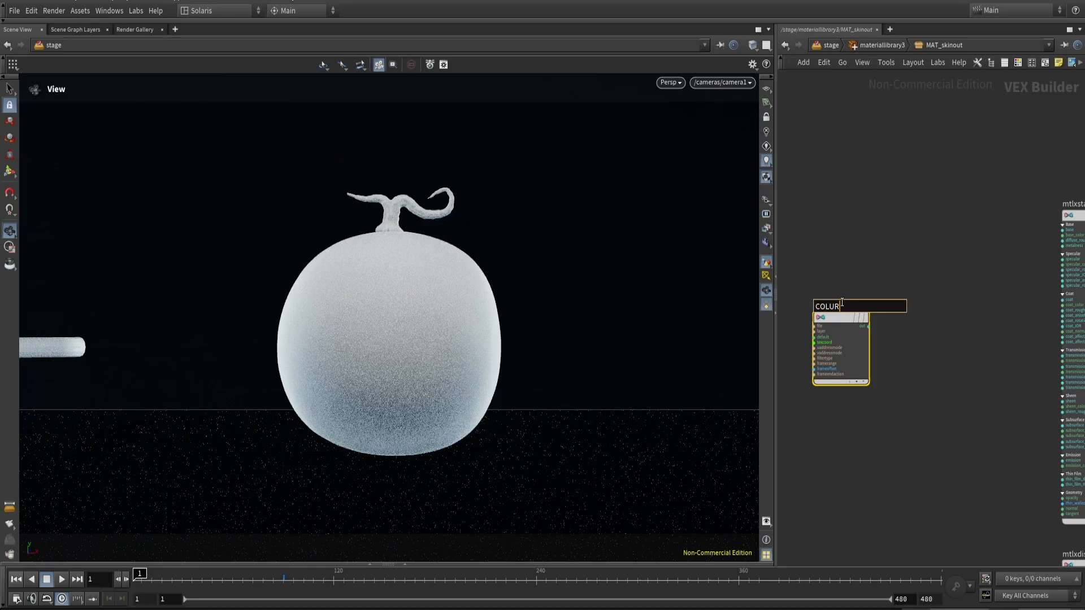
{"action": "key", "text": "Return"}
- Show the parameters of the COLUR image node, widen the network pane, and set its filename to op:/stage/TEX/COLOUR
{"action": "key", "text": "p"}
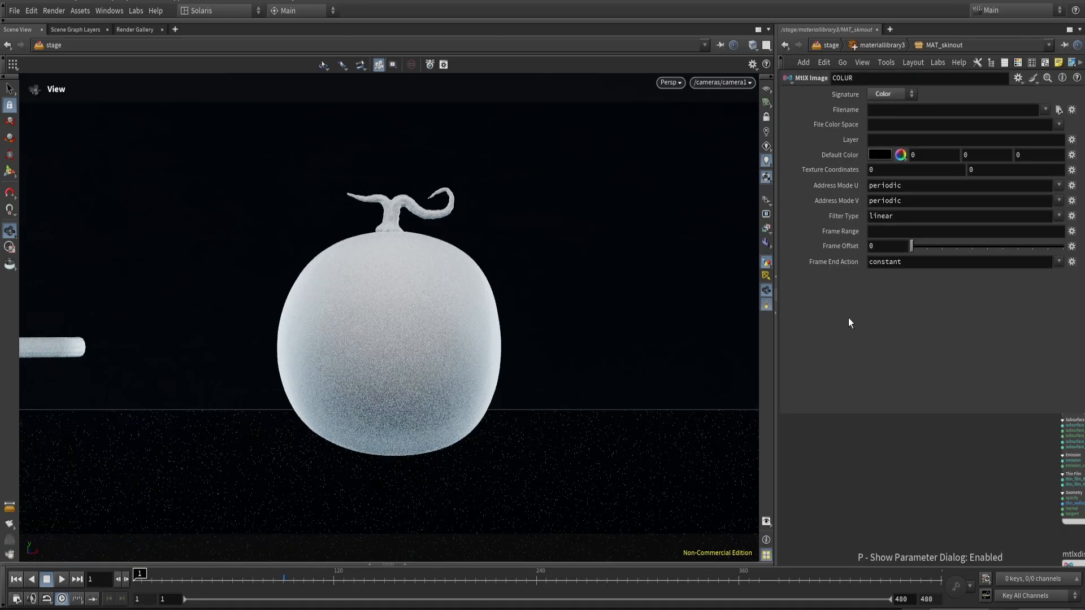
{"action": "left_click_drag", "start_coordinate": [776, 459], "coordinate": [575, 462]}
{"action": "left_click", "coordinate": [881, 113]}
{"action": "type", "text": "/stage/TEX/COLOUR"}
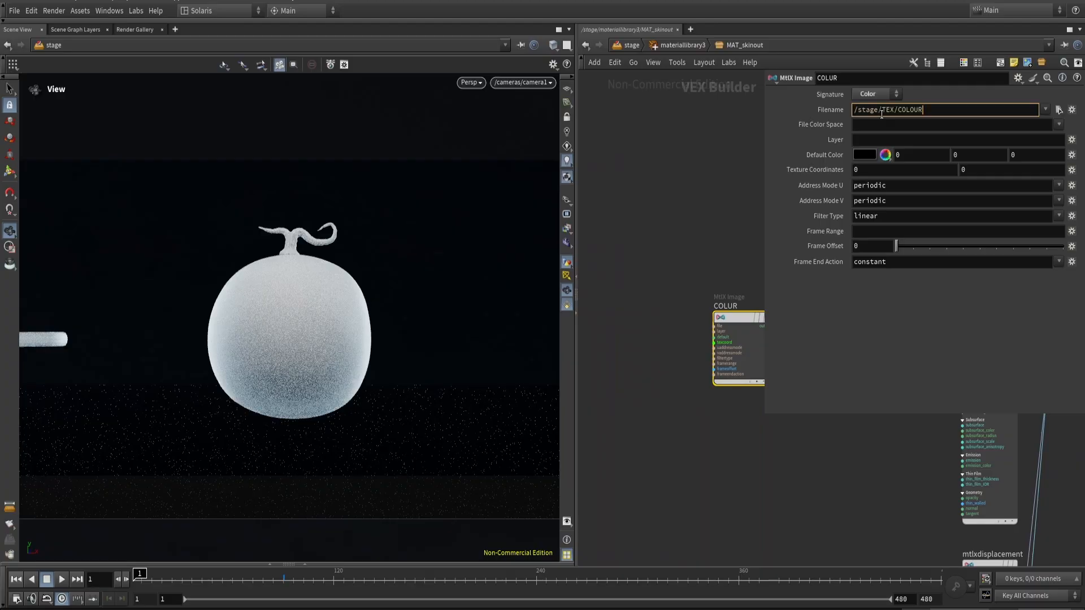
{"action": "key", "text": "Return"}
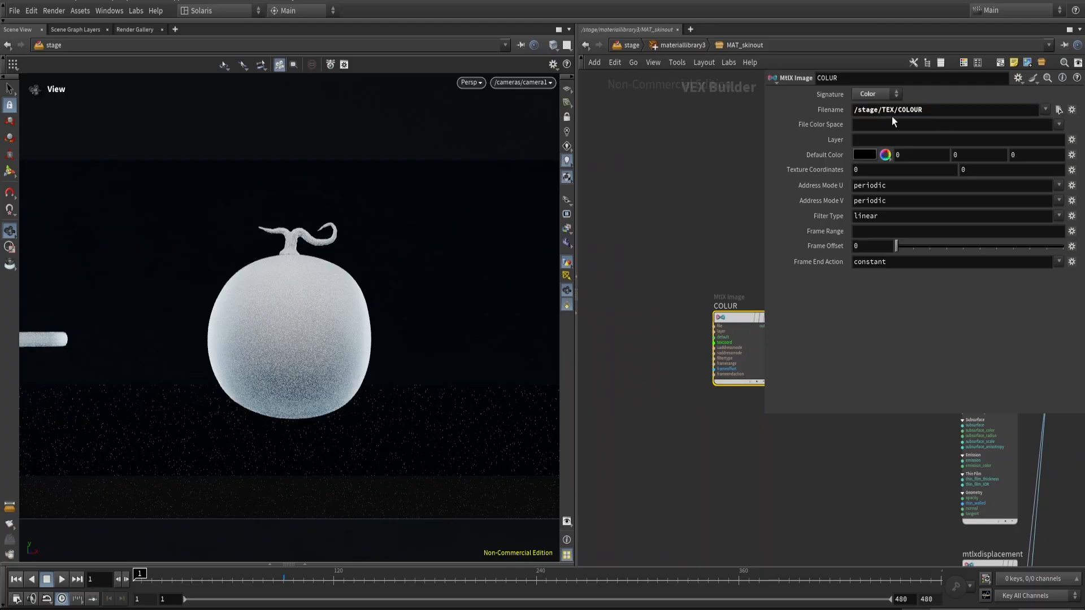
{"action": "left_click", "coordinate": [855, 111]}
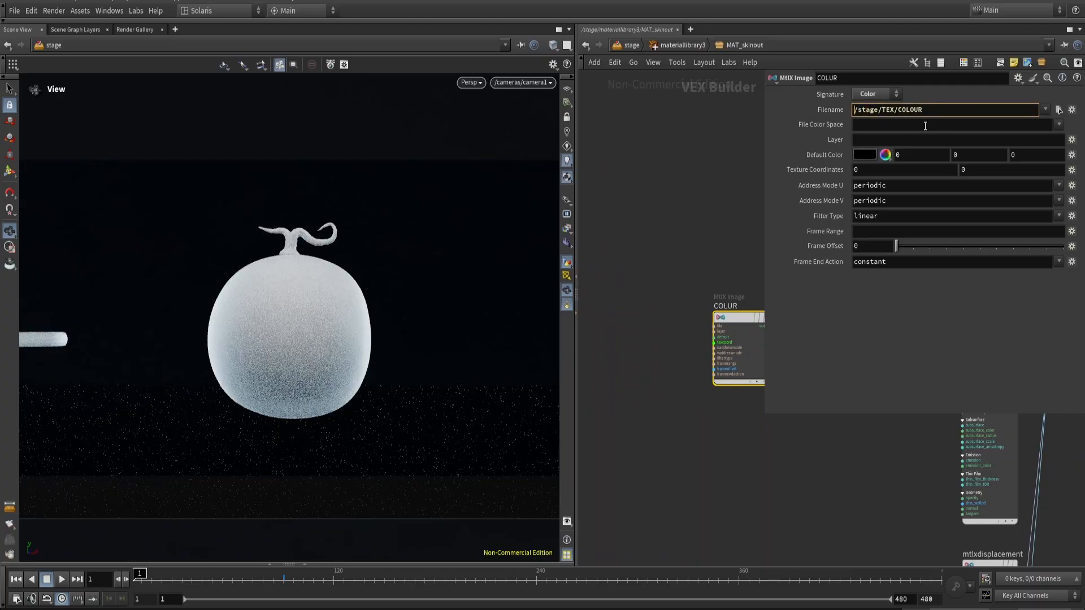
{"action": "type", "text": "op:"}
{"action": "key", "text": "Return"}
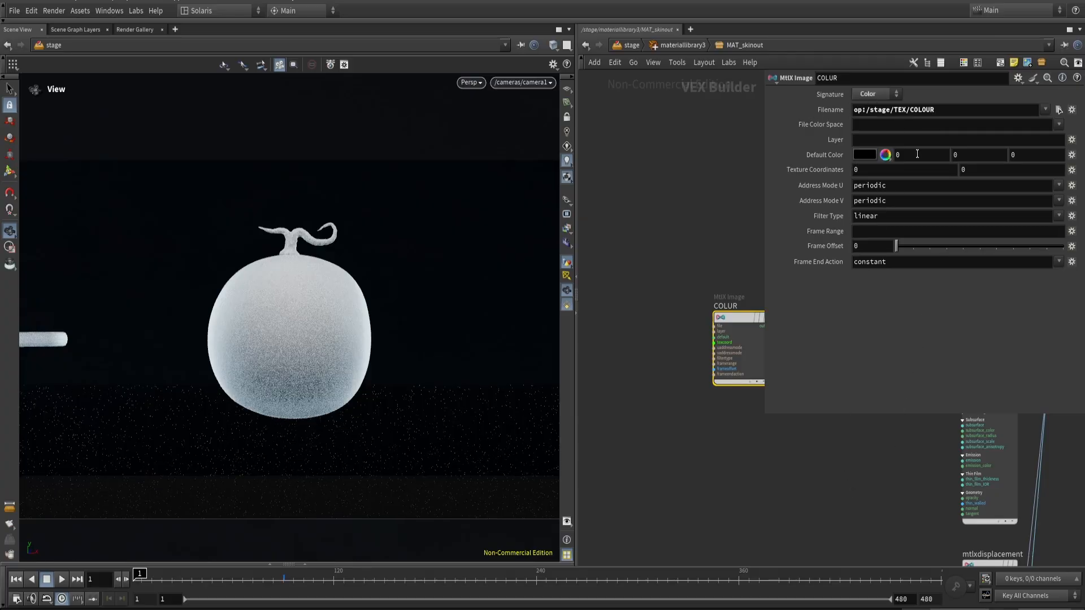
- Connect the COLUR image output to the base_color input of mtlxstandard_surface
{"action": "middle_click_drag", "start_coordinate": [807, 434], "coordinate": [725, 523]}
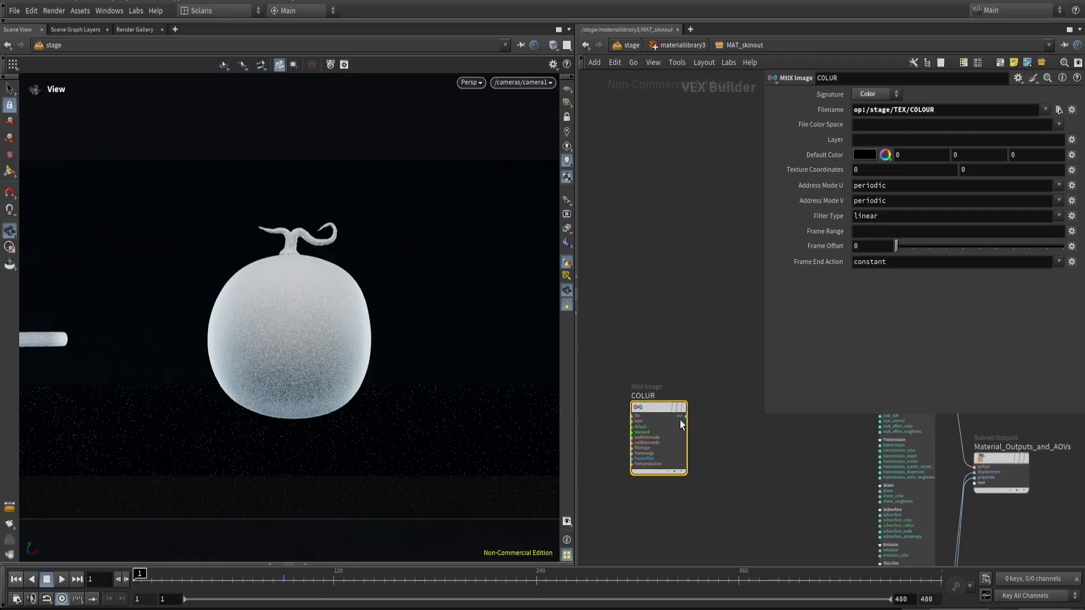
{"action": "left_click_drag", "start_coordinate": [686, 416], "coordinate": [739, 446]}
{"action": "middle_click_drag", "start_coordinate": [738, 446], "coordinate": [730, 517]}
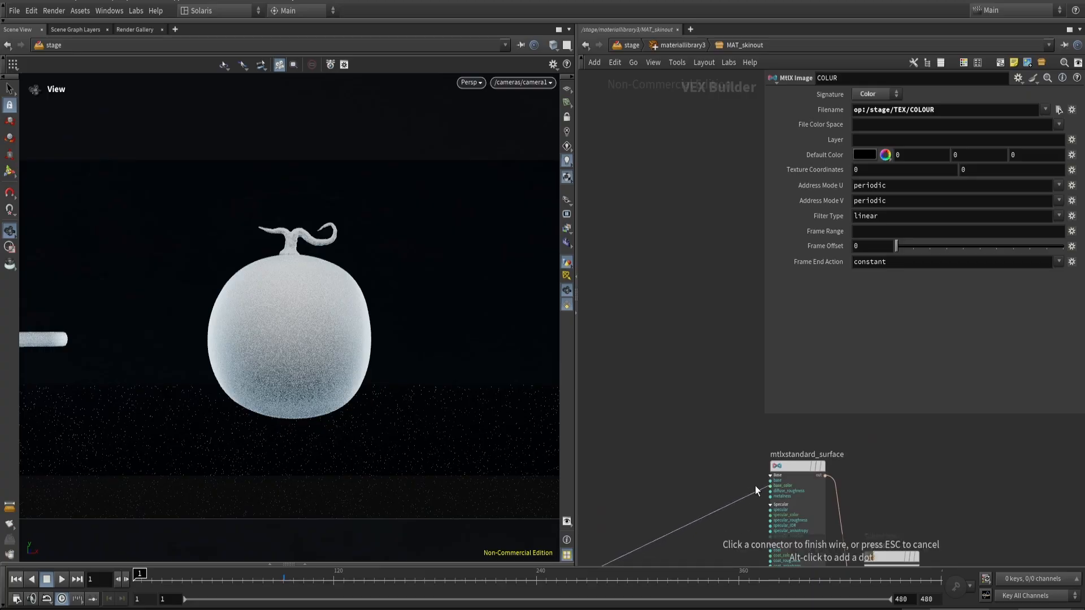
{"action": "left_click", "coordinate": [690, 477]}
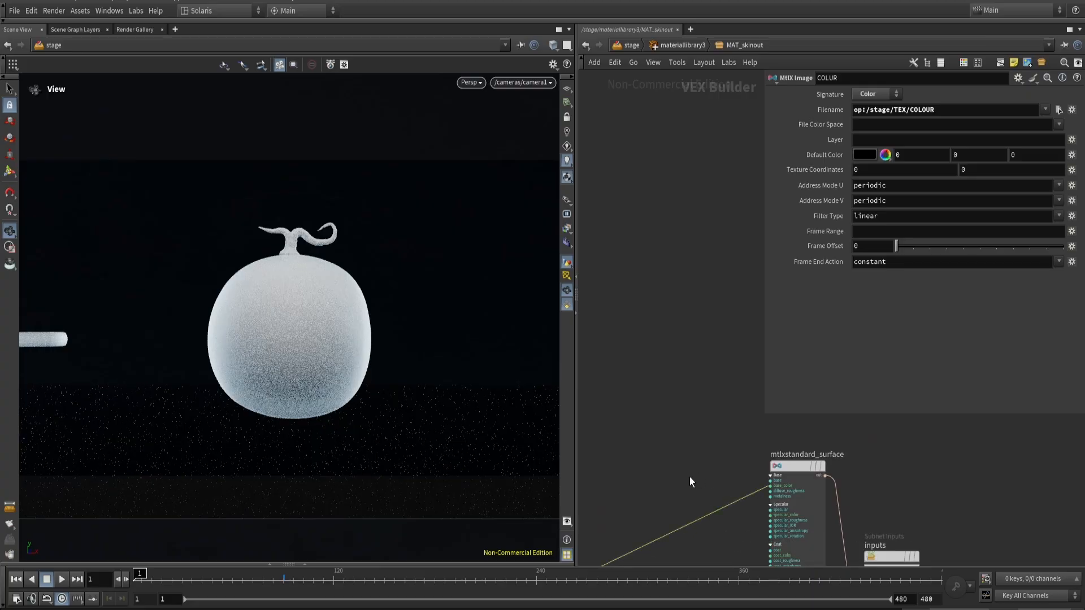
- Duplicate the COLUR image node below the original and rename the copy HEIGHT
{"action": "middle_click_drag", "start_coordinate": [688, 477], "coordinate": [728, 426]}
{"action": "left_click_drag", "start_coordinate": [662, 494], "coordinate": [674, 392]}
{"action": "left_click_drag", "start_coordinate": [673, 450], "coordinate": [662, 484]}
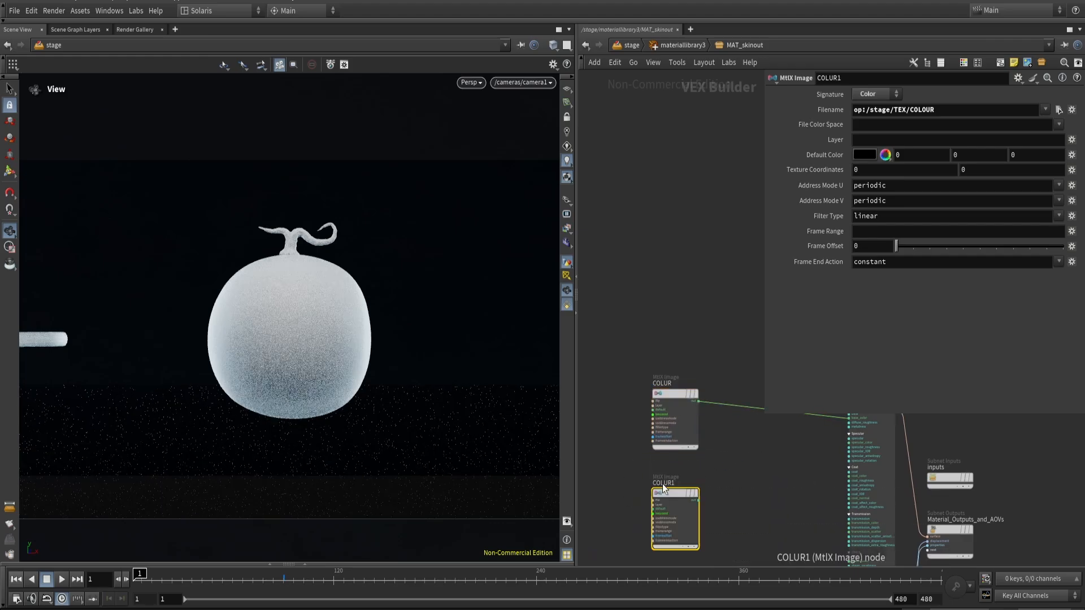
{"action": "double_click", "coordinate": [662, 483]}
{"action": "type", "text": "HEIGHT"}
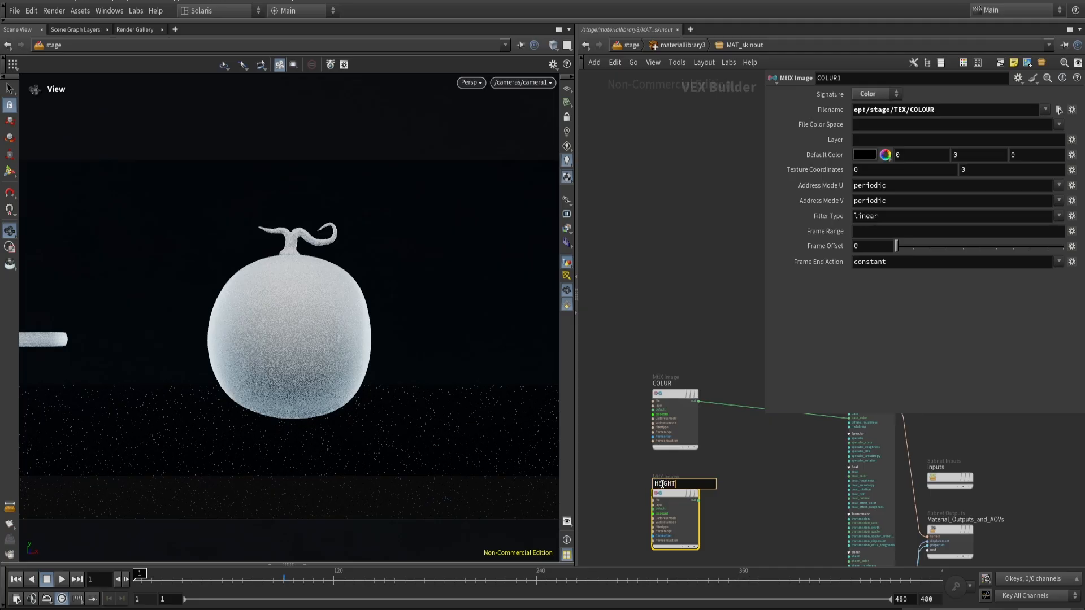
{"action": "key", "text": "Return"}
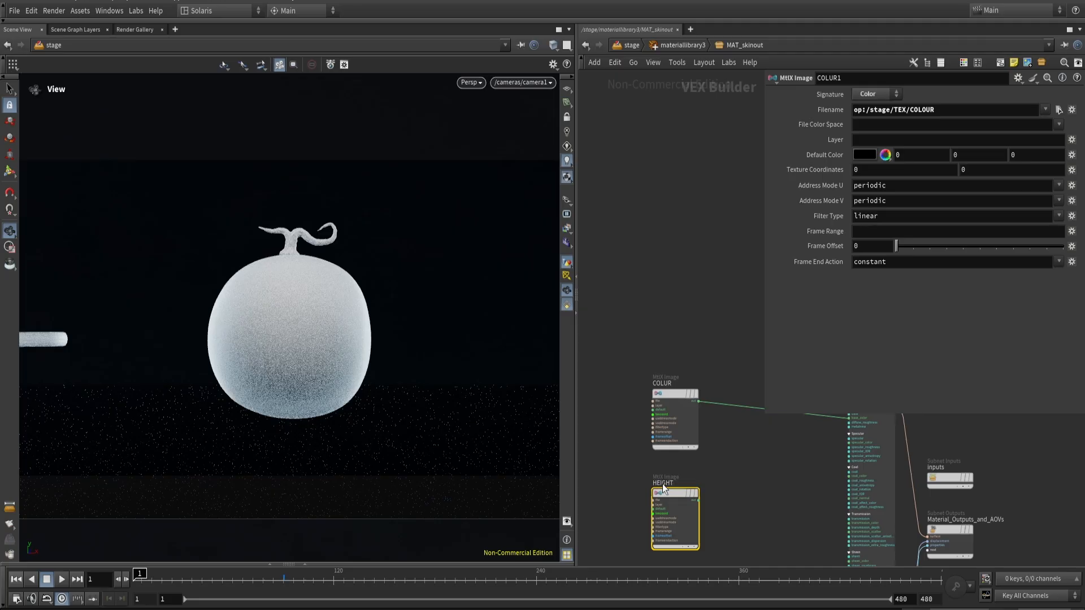
- Set the HEIGHT image node's signature to Float and its filename to op:/stage/TEX/ROUGHNESS/
{"action": "left_click", "coordinate": [863, 94]}
{"action": "left_click", "coordinate": [879, 108]}
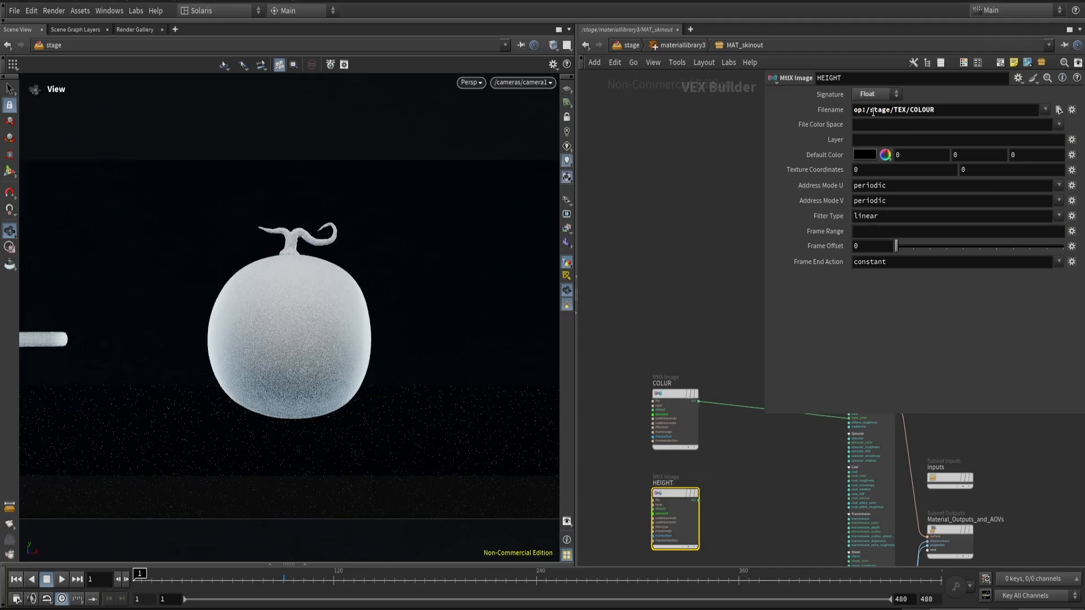
{"action": "left_click", "coordinate": [944, 110]}
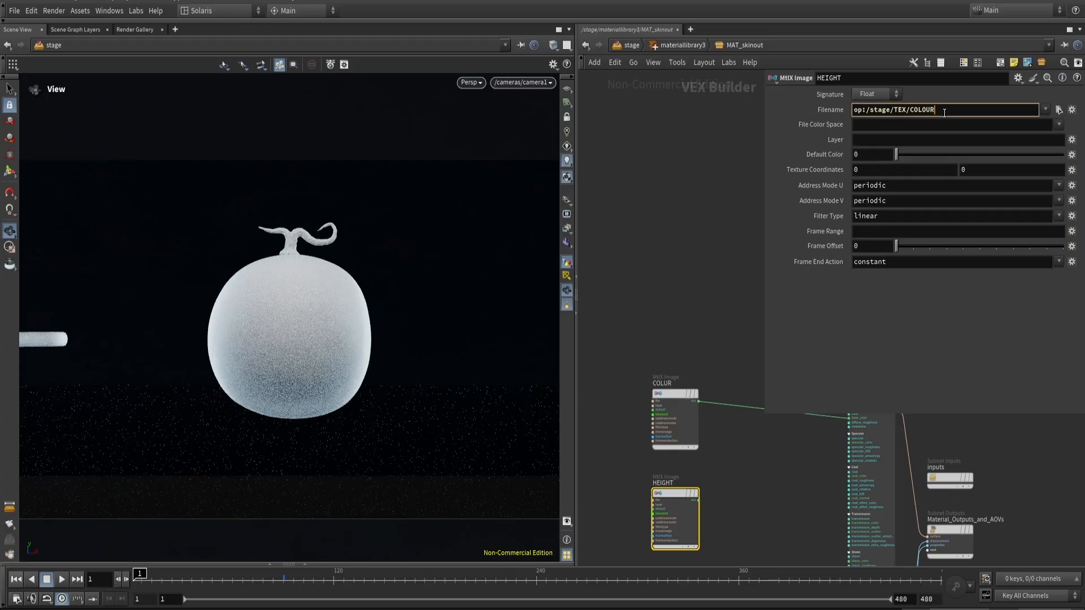
{"action": "key", "text": "BackSpace"}
{"action": "key", "text": "BackSpace"}
{"action": "key", "text": "BackSpace"}
{"action": "key", "text": "BackSpace"}
{"action": "key", "text": "BackSpace"}
{"action": "key", "text": "BackSpace"}
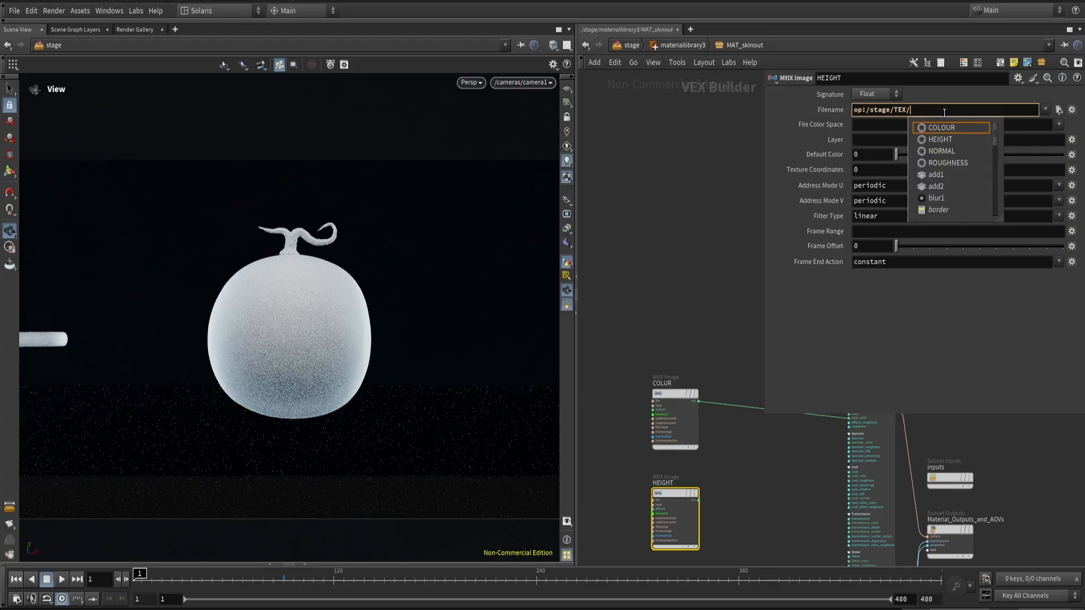
{"action": "key", "text": "Down"}
{"action": "key", "text": "Down"}
{"action": "key", "text": "Down"}
{"action": "key", "text": "Return"}
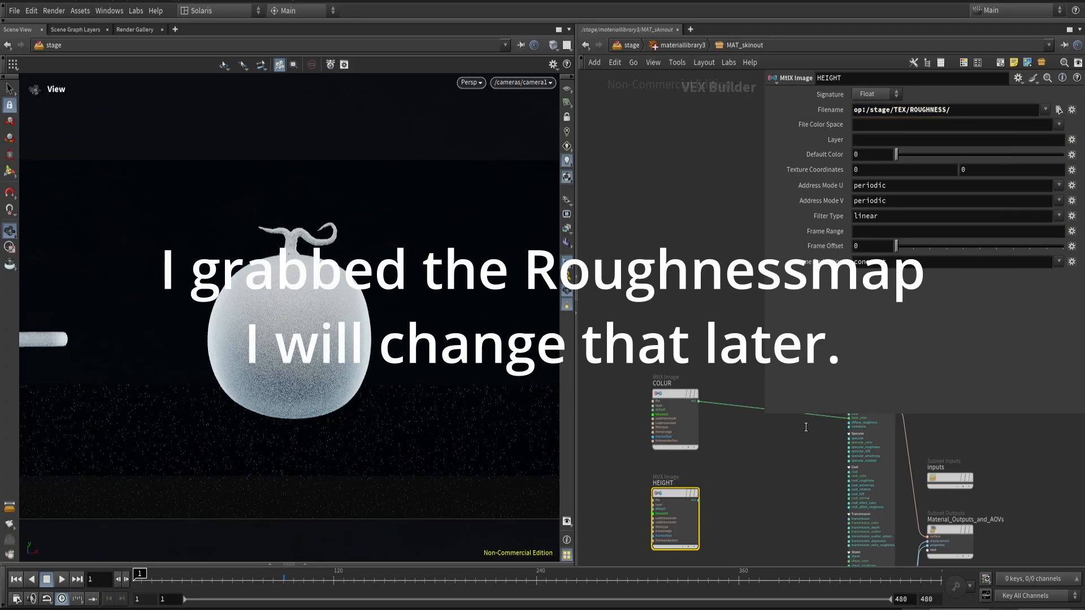
- Connect the HEIGHT image output to the displacement input of mtlxdisplacement
{"action": "scroll", "coordinate": [684, 502], "scroll_direction": "up", "scroll_amount": 3}
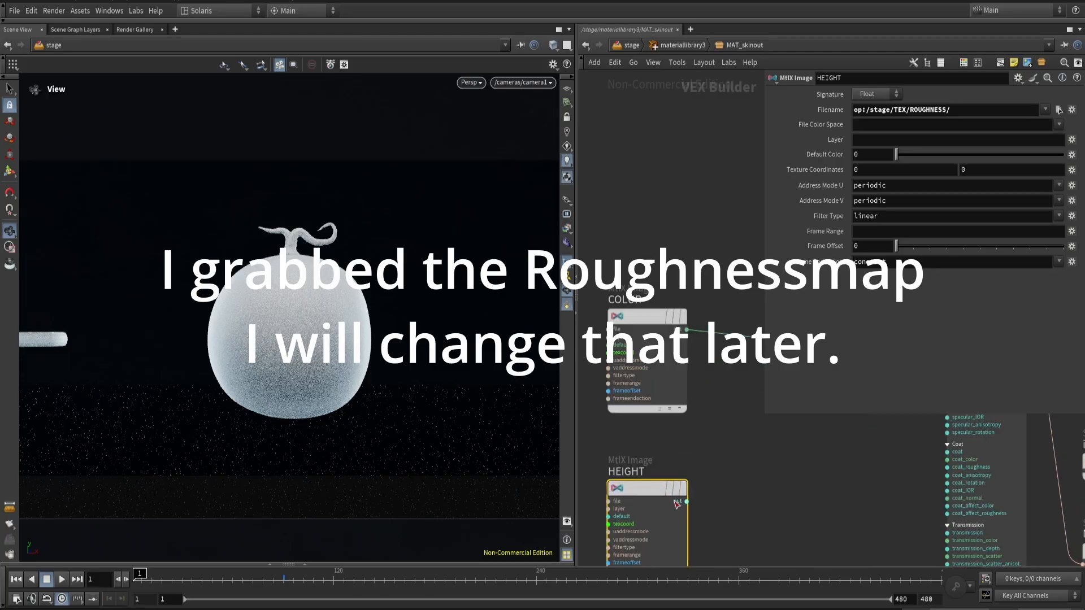
{"action": "left_click", "coordinate": [677, 502]}
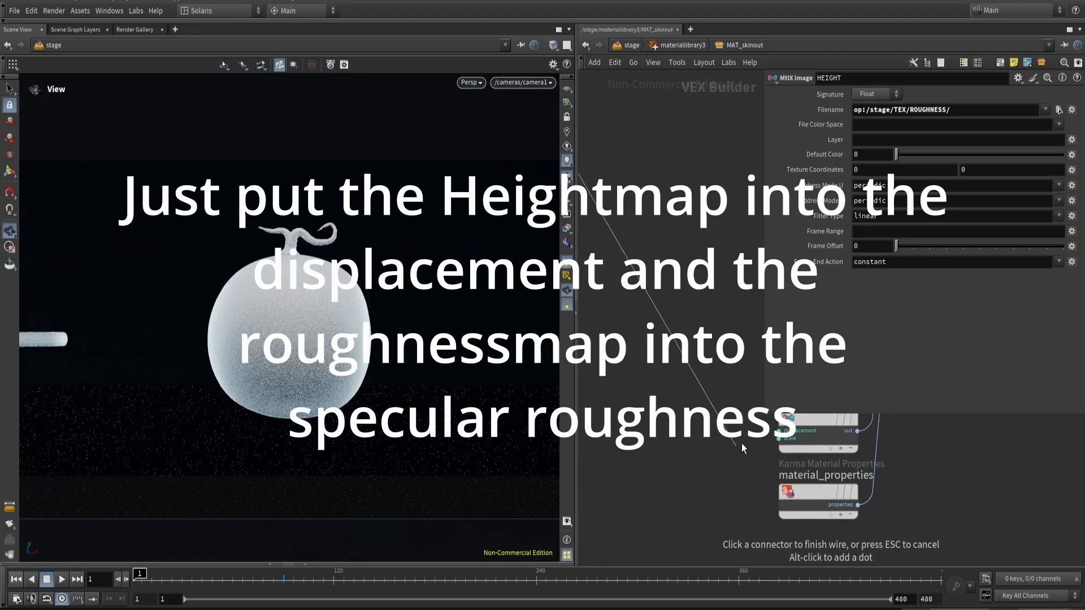
{"action": "left_click", "coordinate": [682, 444]}
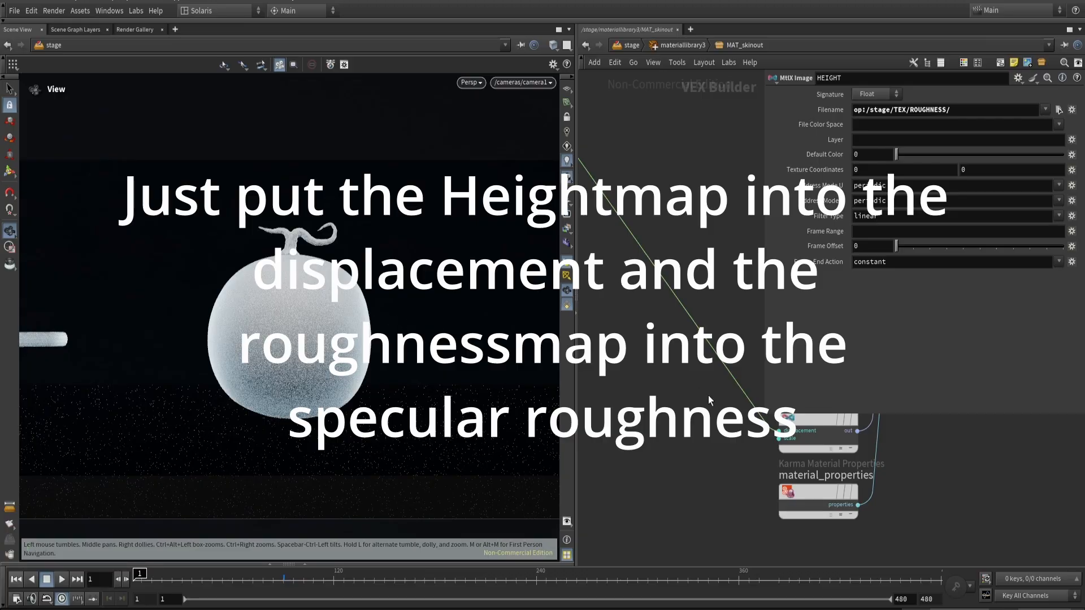
- Return to the stage and assign the materiallibrary3 material to the geometry path /scene/cantaloupe/skinout/
{"action": "key", "text": "u"}
{"action": "key", "text": "u"}
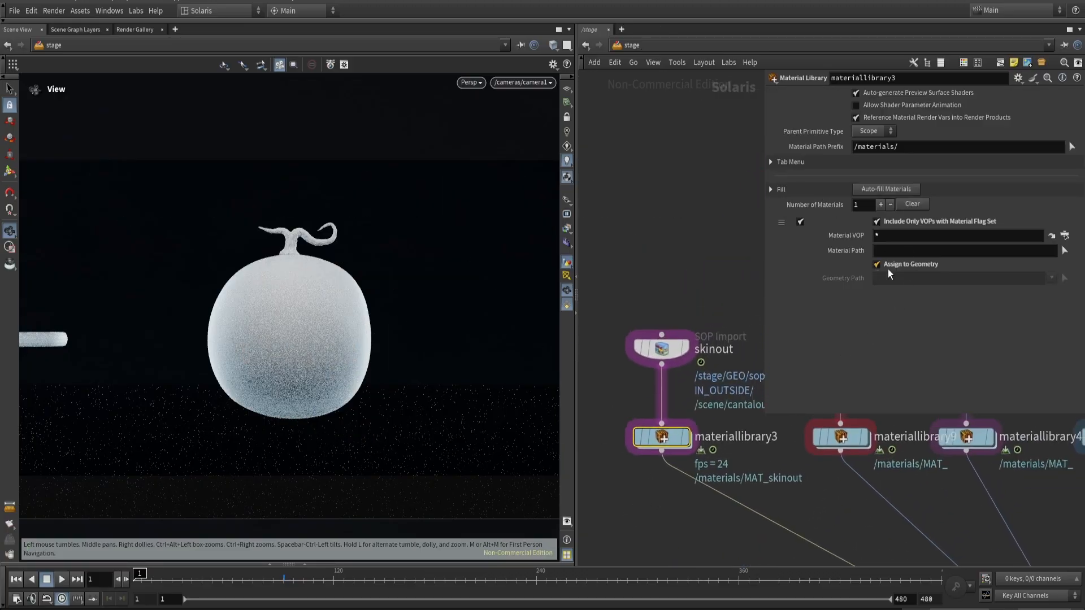
{"action": "left_click", "coordinate": [909, 278]}
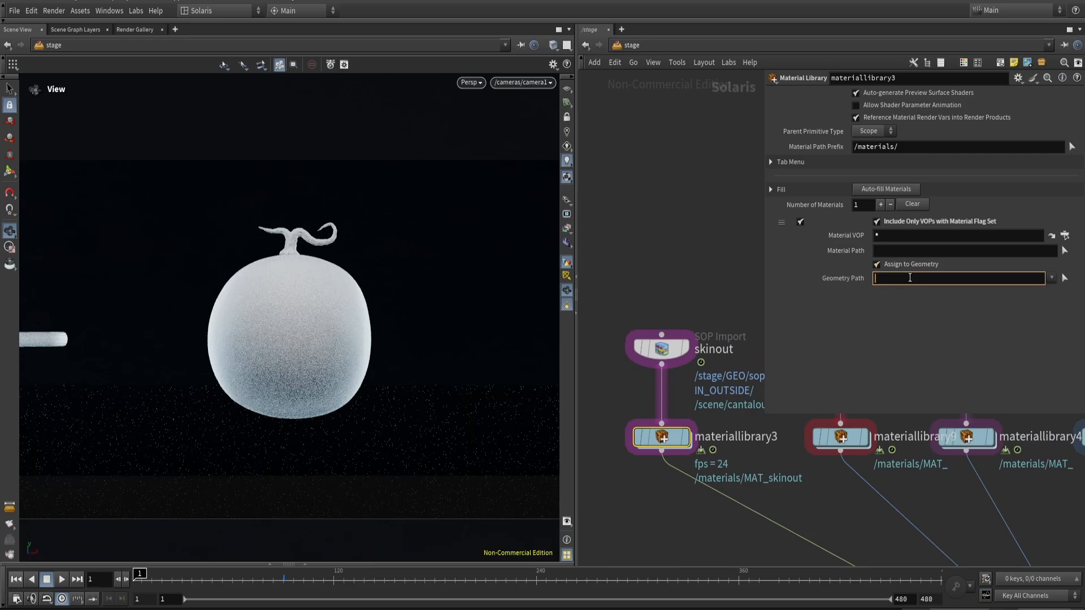
{"action": "type", "text": "/scene/"}
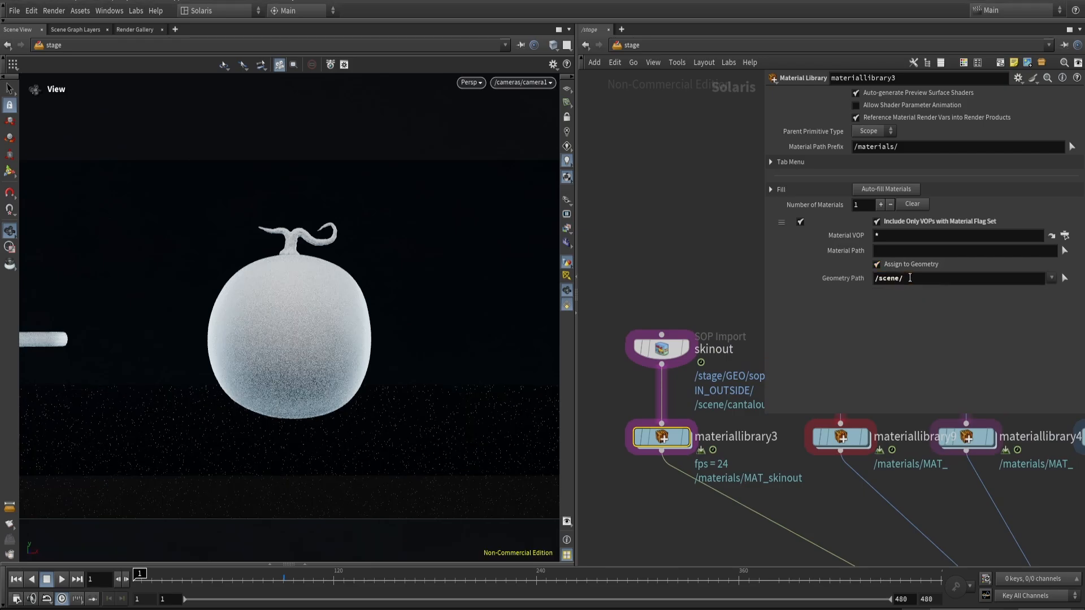
{"action": "left_click", "coordinate": [910, 278]}
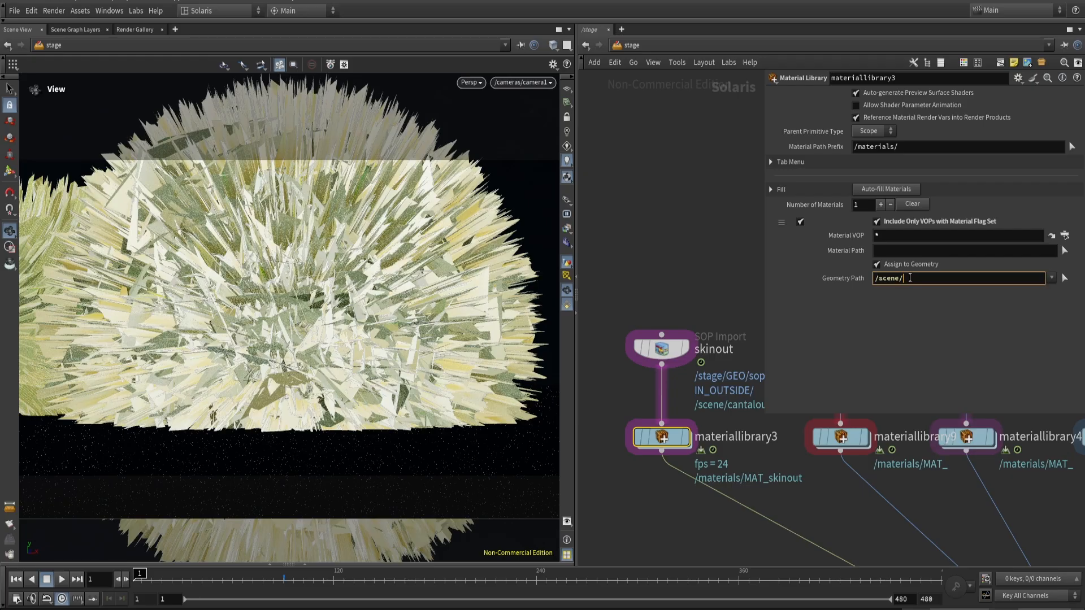
{"action": "key", "text": "BackSpace"}
{"action": "key", "text": "Down"}
{"action": "key", "text": "Return"}
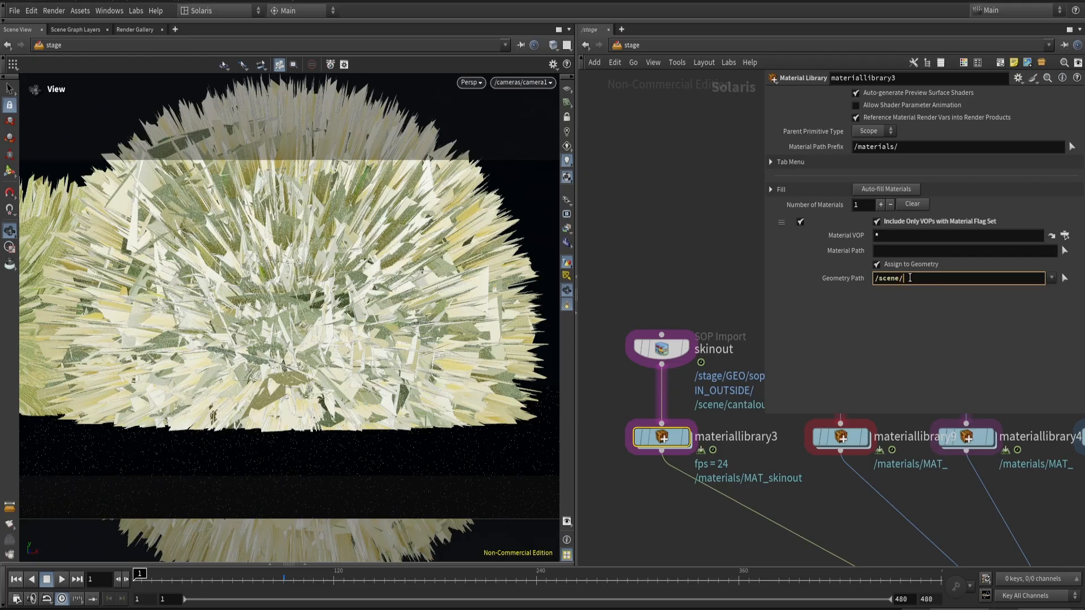
{"action": "key", "text": "Down"}
{"action": "key", "text": "Return"}
{"action": "key", "text": "Down"}
{"action": "key", "text": "Return"}
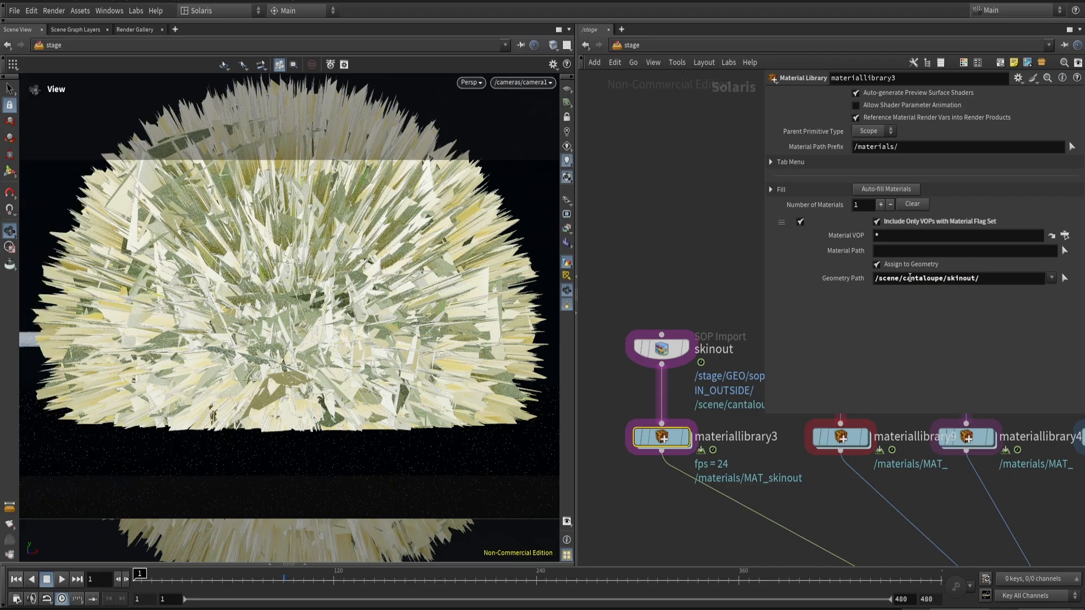
- Reopen the MAT_skinout network, try a scale of 0.1 on mtlxdisplacement, and settle on 0.01
{"action": "double_click", "coordinate": [670, 440]}
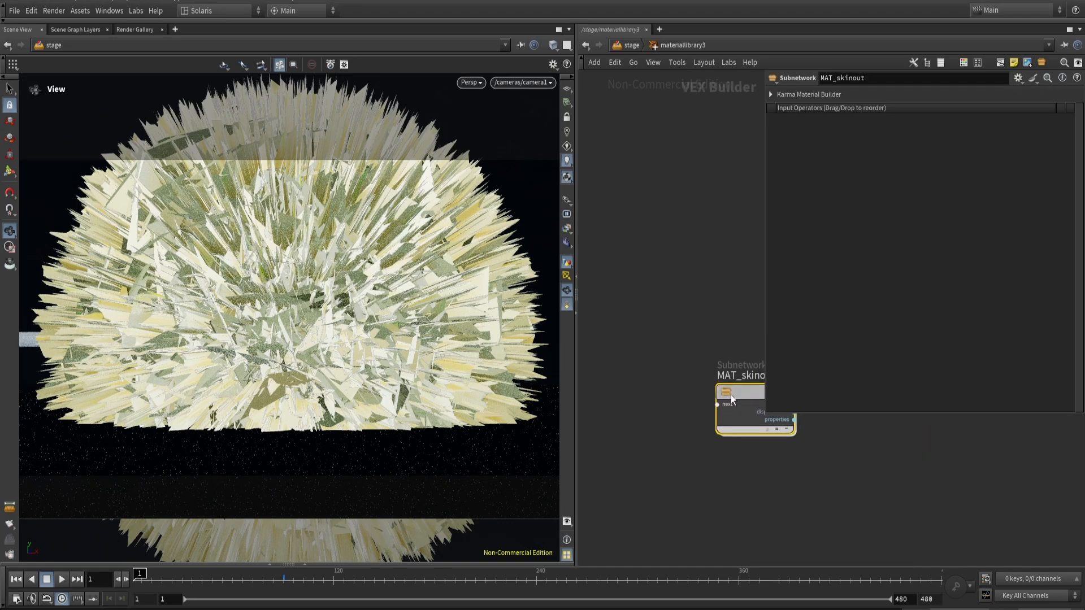
{"action": "double_click", "coordinate": [730, 394]}
{"action": "left_click", "coordinate": [845, 422]}
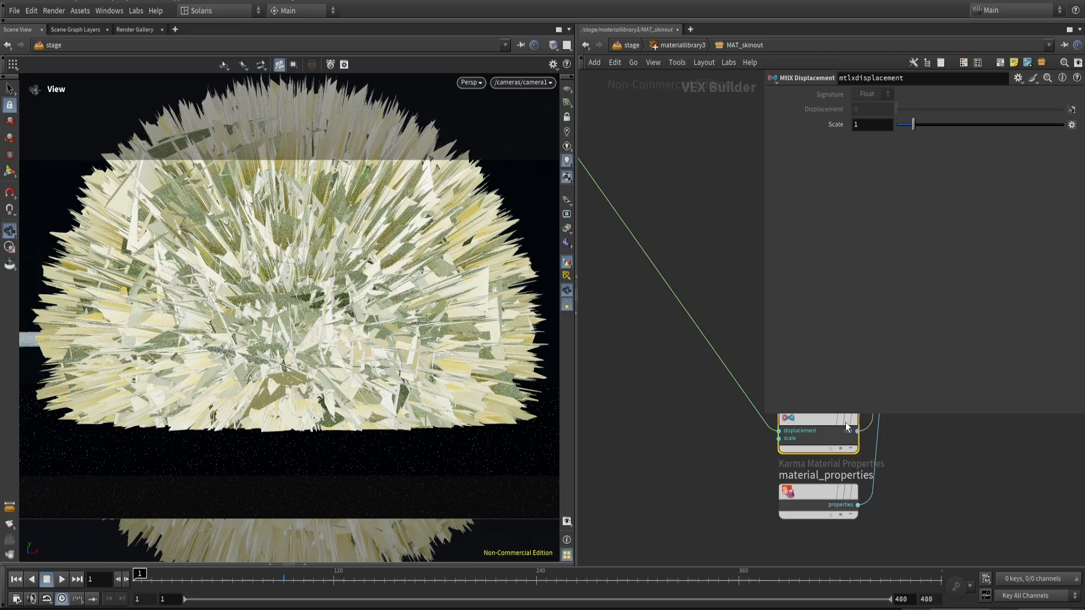
{"action": "left_click", "coordinate": [875, 124]}
{"action": "type", "text": "0.1"}
{"action": "key", "text": "Return"}
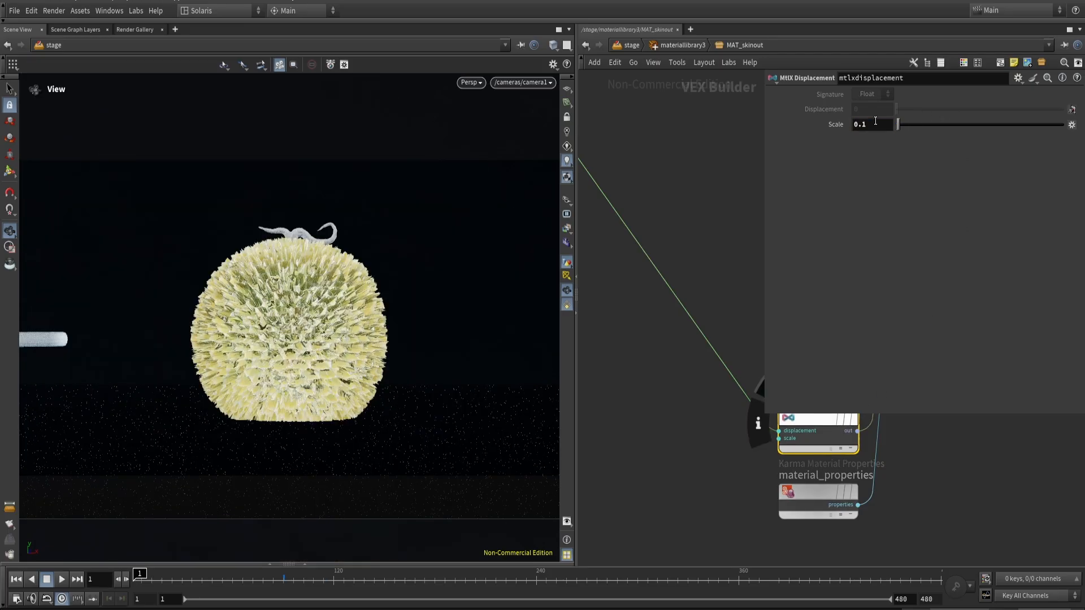
{"action": "left_click", "coordinate": [875, 124]}
{"action": "key", "text": "BackSpace"}
{"action": "type", "text": "01"}
{"action": "key", "text": "Return"}
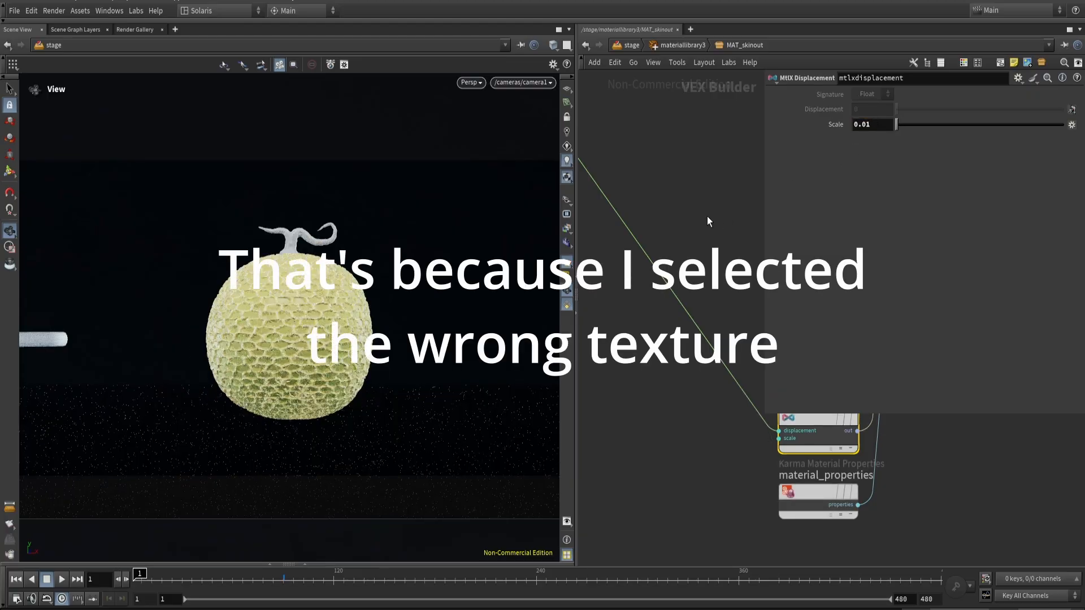
- Return to the stage, enter the TEX network and examine the COLOUR node's texture pattern
{"action": "key", "text": "u"}
{"action": "key", "text": "u"}
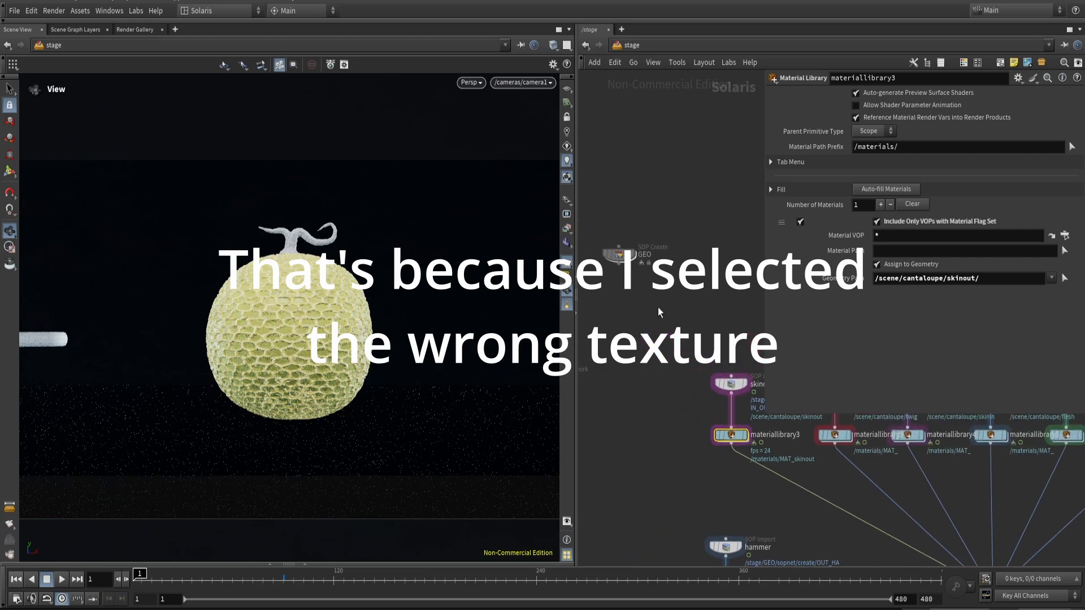
{"action": "middle_click_drag", "start_coordinate": [658, 307], "coordinate": [730, 309]}
{"action": "key", "text": "i"}
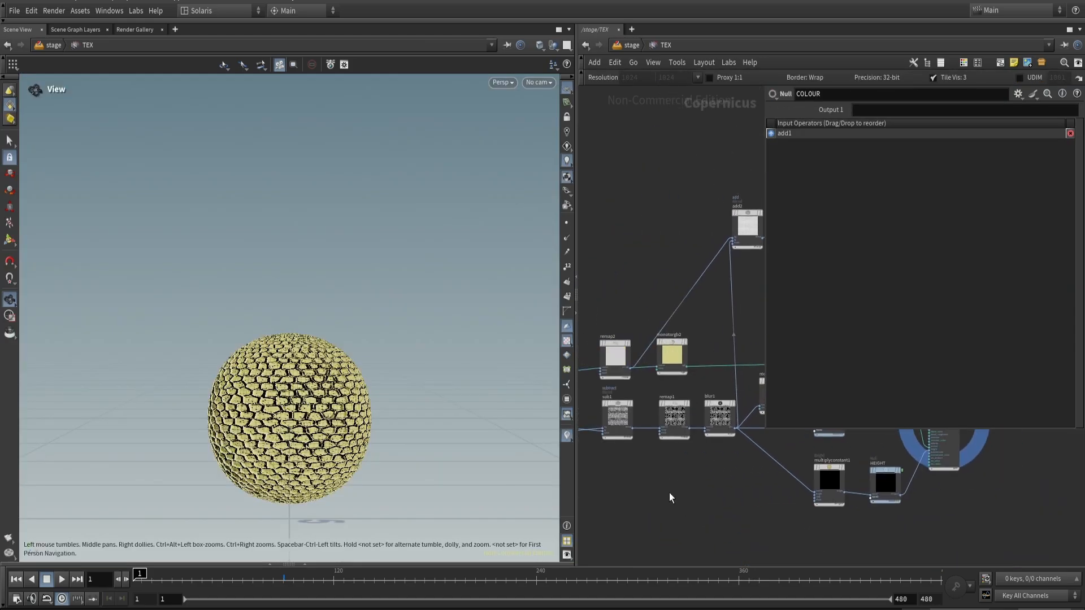
{"action": "left_click", "coordinate": [710, 426]}
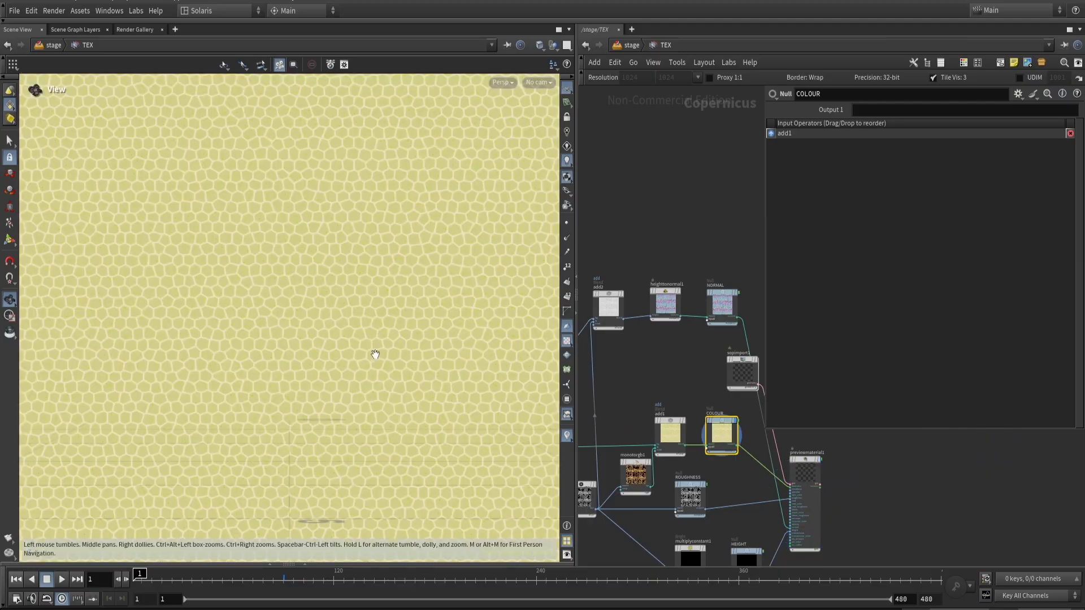
{"action": "scroll", "coordinate": [292, 337], "scroll_direction": "down", "scroll_amount": 4}
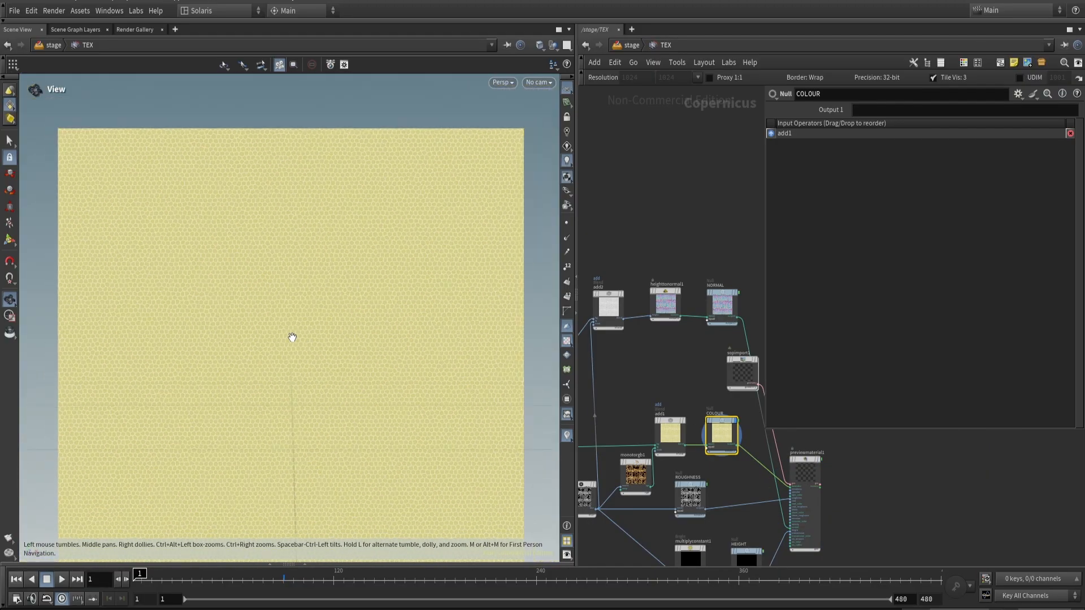
{"action": "scroll", "coordinate": [314, 356], "scroll_direction": "up", "scroll_amount": 2}
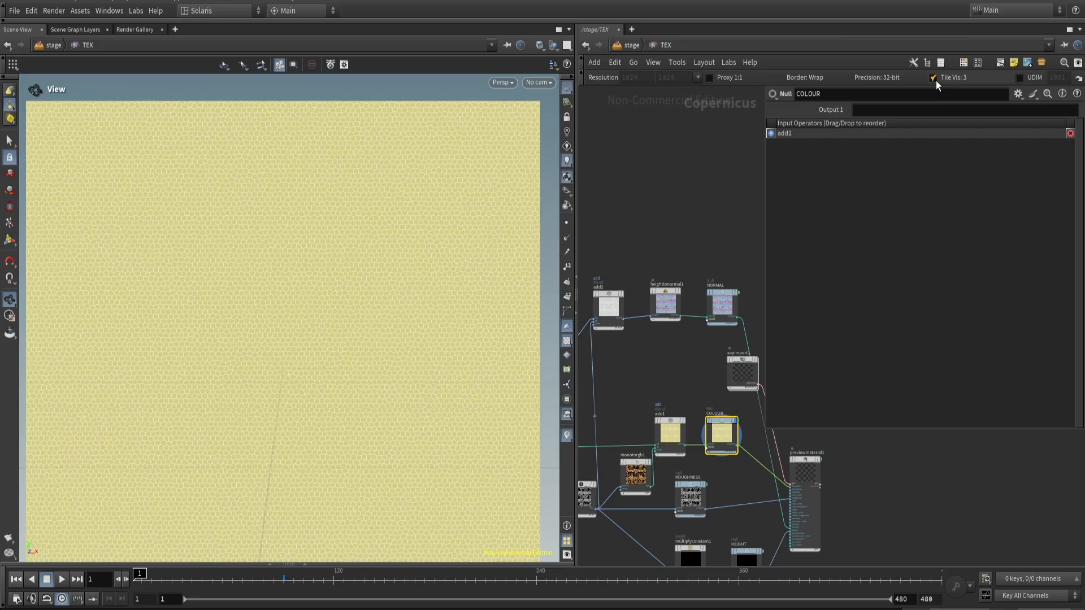
{"action": "scroll", "coordinate": [404, 261], "scroll_direction": "up", "scroll_amount": 5}
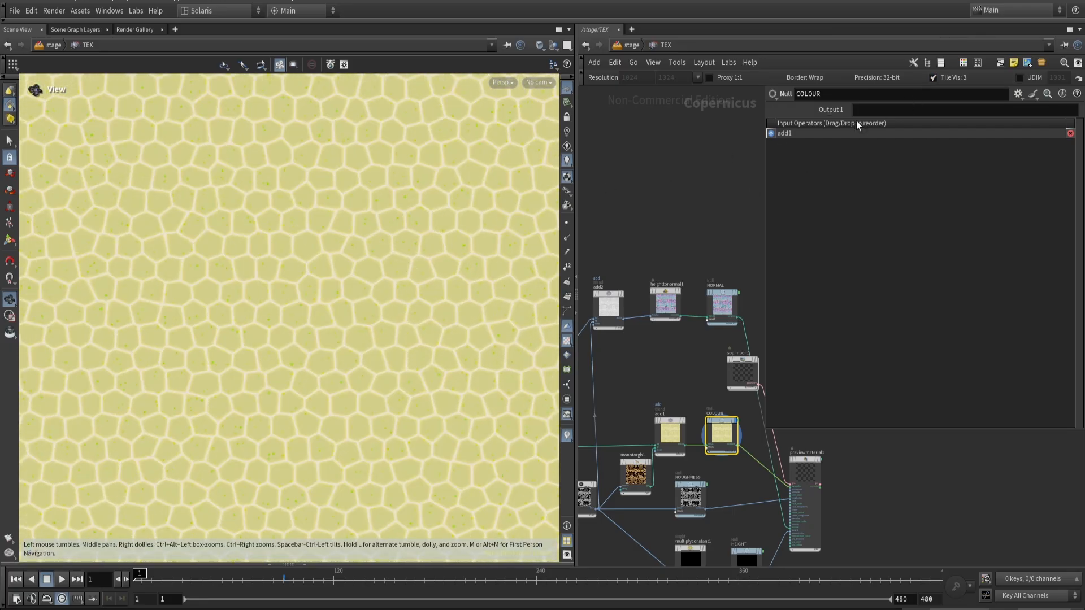
- Toggle Tile Visualization off and on repeatedly to compare the single COLOUR tile with its repeats, leaving it enabled
{"action": "left_click", "coordinate": [932, 78]}
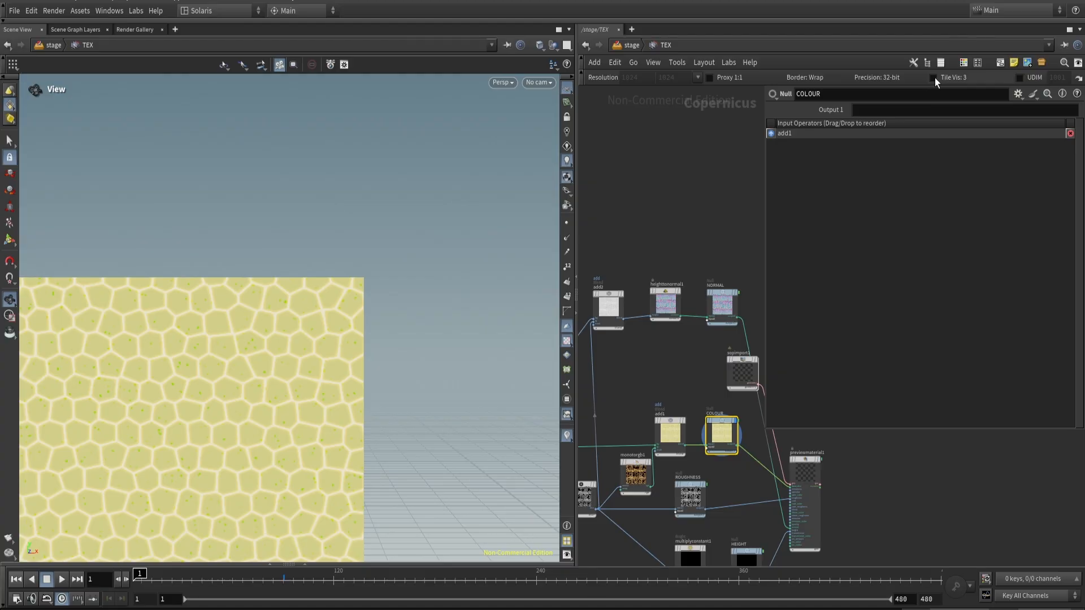
{"action": "left_click", "coordinate": [933, 78]}
{"action": "left_click", "coordinate": [934, 77]}
{"action": "left_click", "coordinate": [933, 77]}
{"action": "left_click", "coordinate": [933, 77]}
{"action": "left_click", "coordinate": [933, 77]}
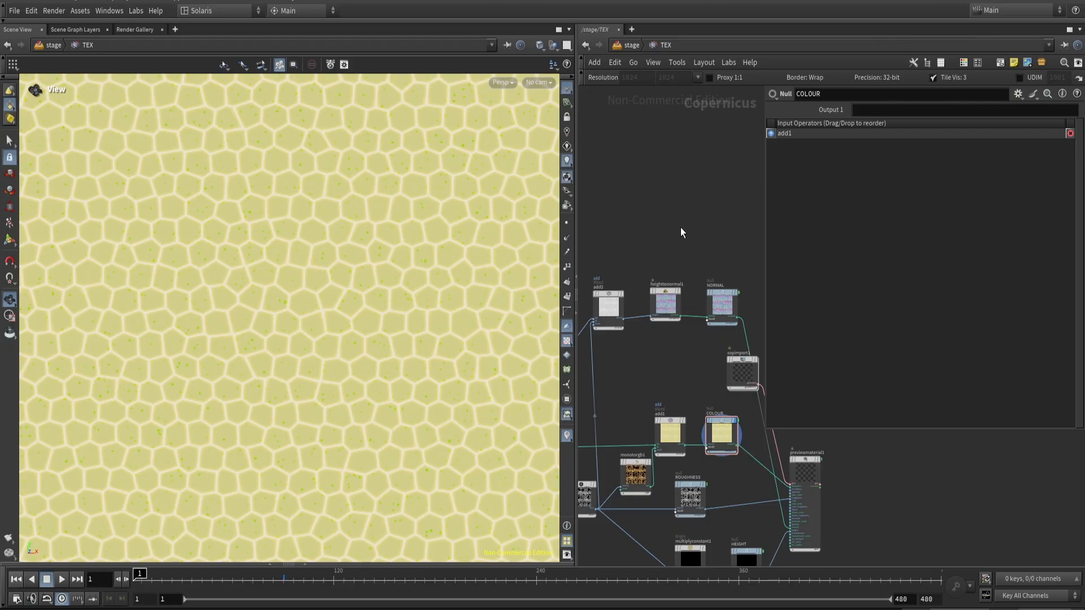
- Return to the stage, render the camera view with Karma XPU and inspect the cantaloupe skin's texture up close
{"action": "key", "text": "u"}
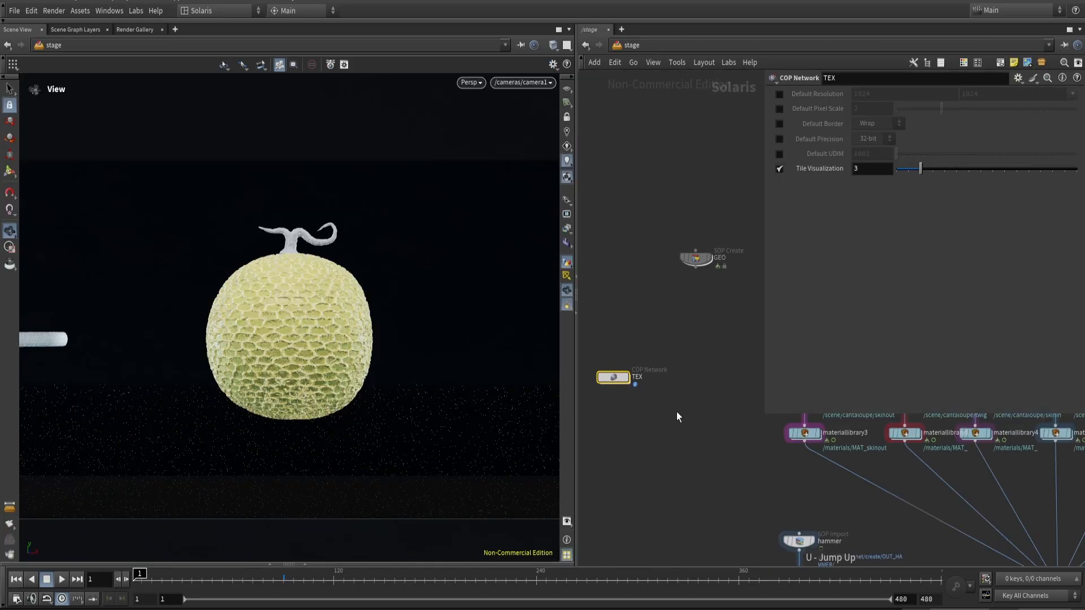
{"action": "left_click", "coordinate": [469, 83]}
{"action": "left_click", "coordinate": [496, 149]}
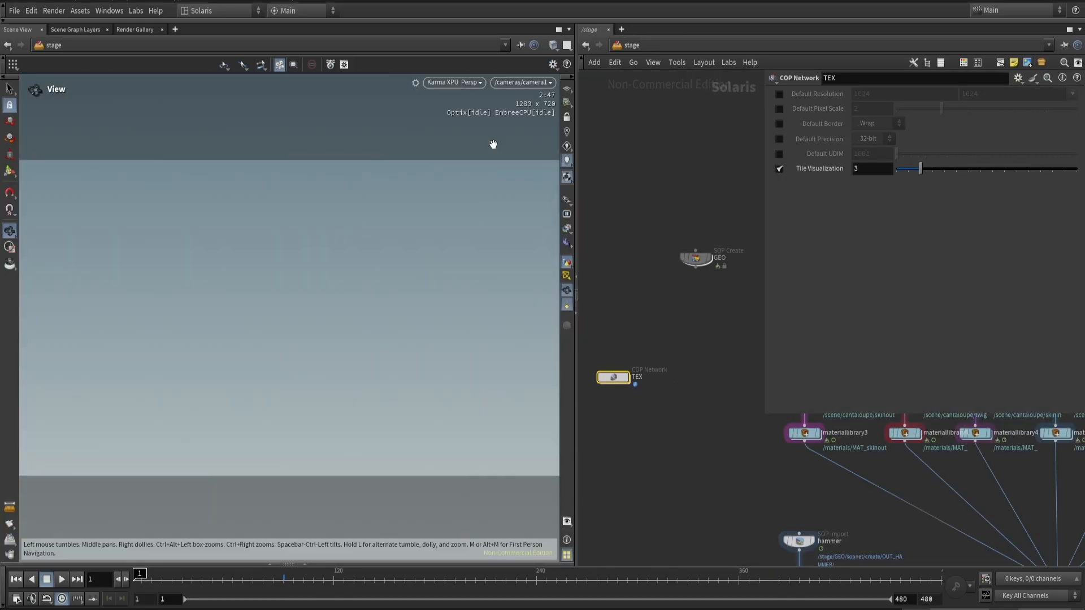
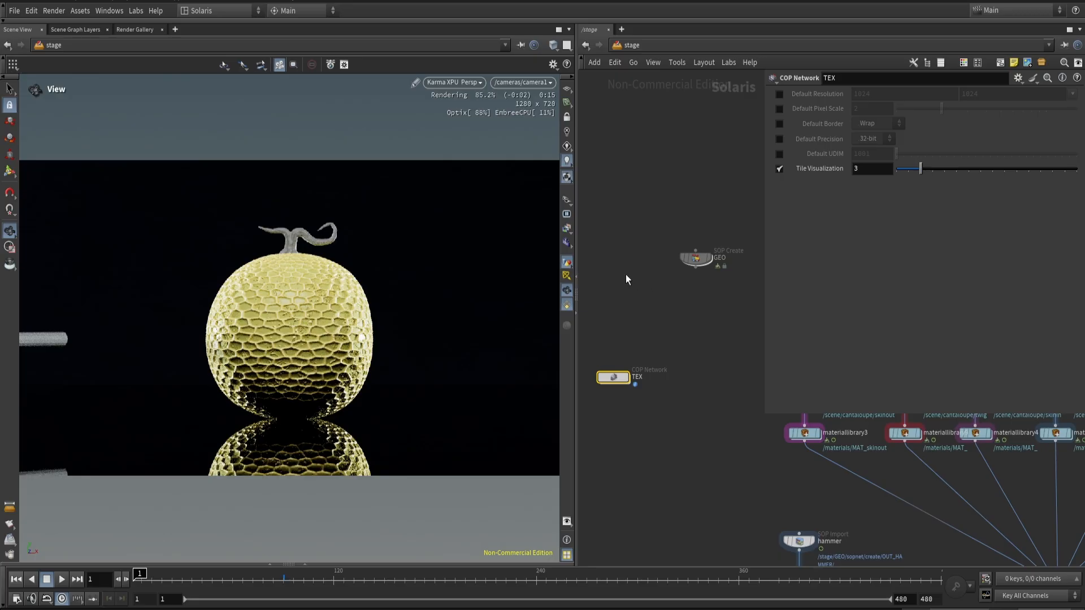
{"action": "left_click", "coordinate": [293, 64]}
{"action": "scroll", "coordinate": [305, 323], "scroll_direction": "up", "scroll_amount": 6}
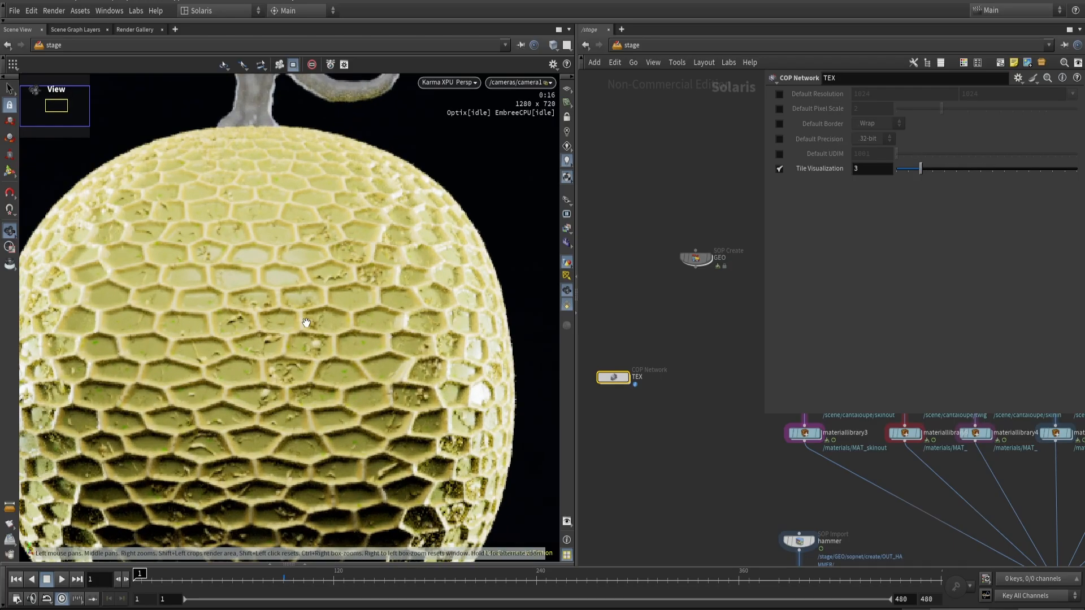
{"action": "scroll", "coordinate": [312, 322], "scroll_direction": "up", "scroll_amount": 3}
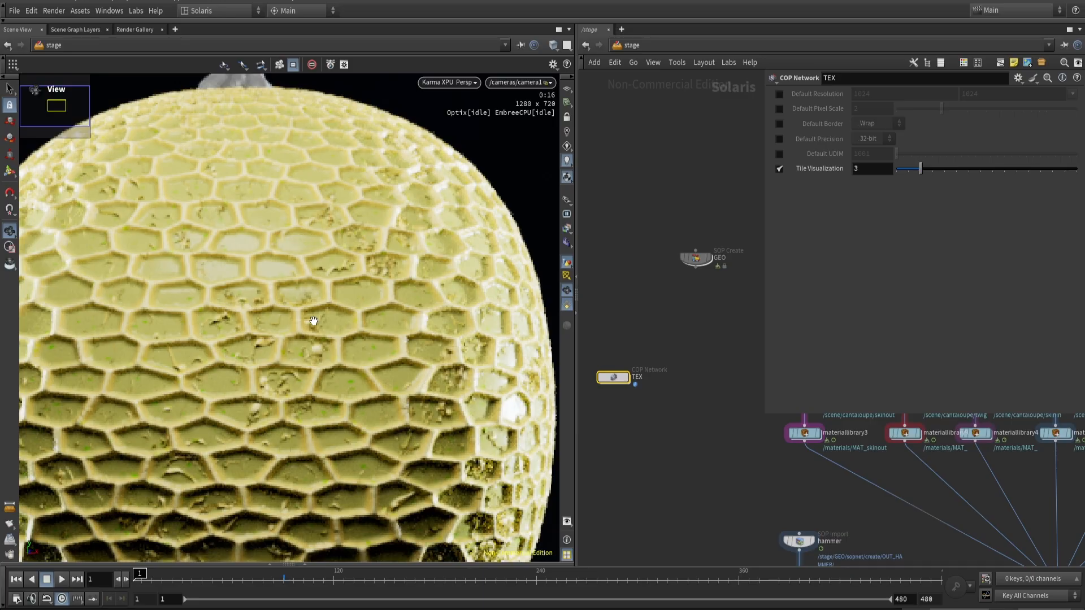
- Switch the viewport renderer back to Houdini VK
{"action": "left_click", "coordinate": [464, 81]}
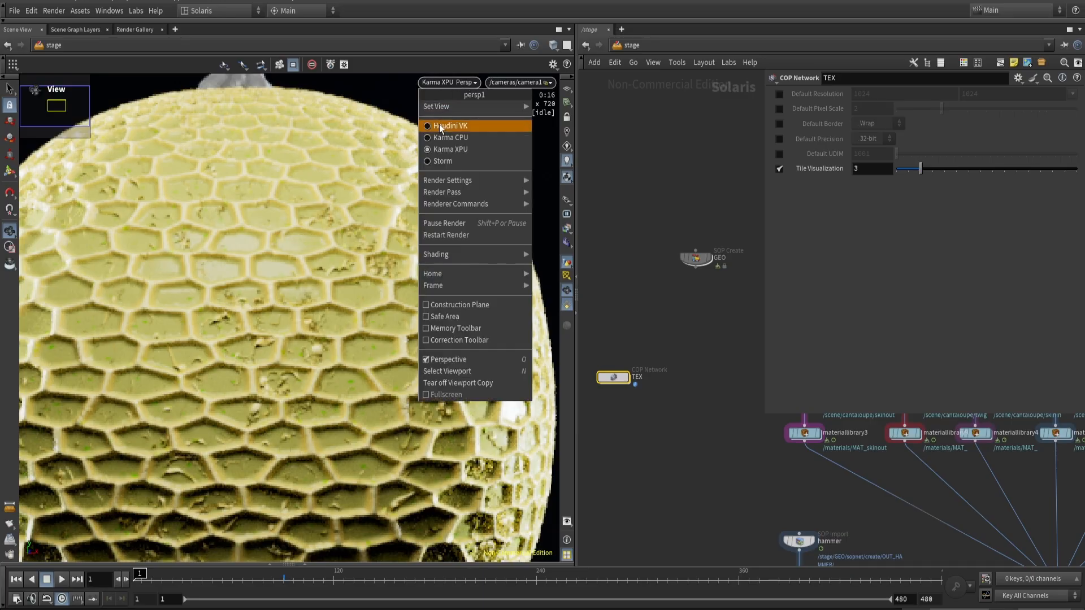
{"action": "left_click", "coordinate": [438, 125]}
{"action": "left_click", "coordinate": [309, 65]}
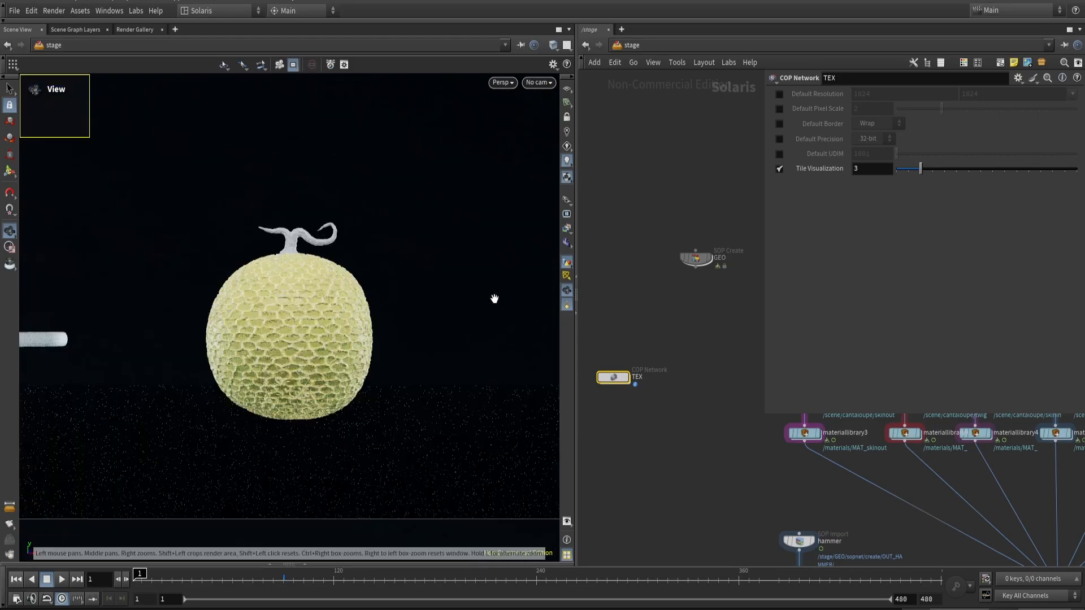
- Reopen the MAT_skinout network inside materiallibrary3, widen the network area and add a MtlX Place2D node near the image nodes
{"action": "middle_click_drag", "start_coordinate": [622, 365], "coordinate": [568, 375]}
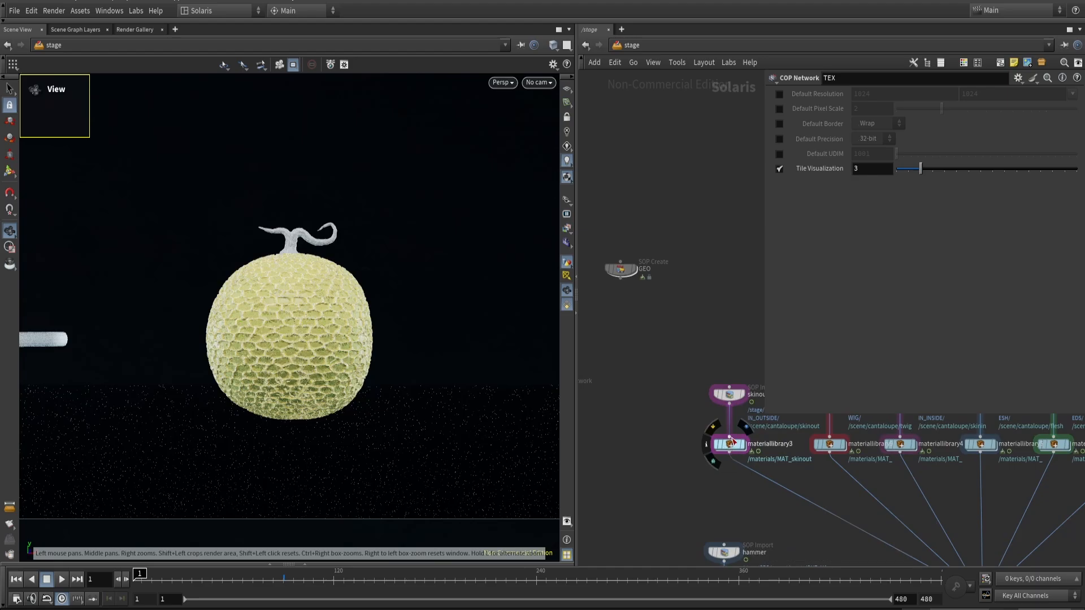
{"action": "left_click", "coordinate": [731, 438]}
{"action": "double_click", "coordinate": [731, 445]}
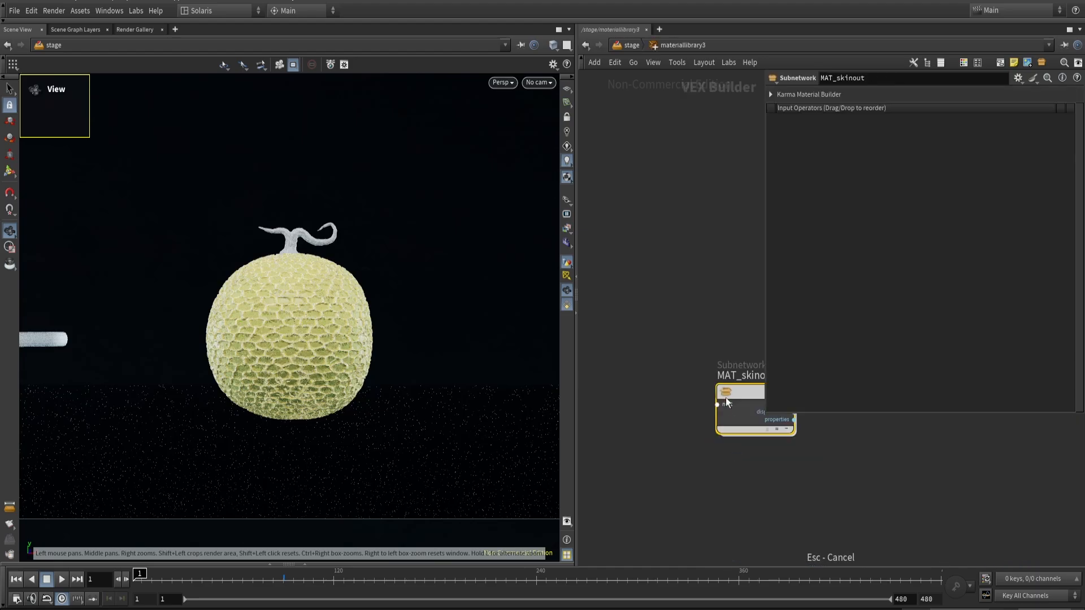
{"action": "double_click", "coordinate": [734, 394]}
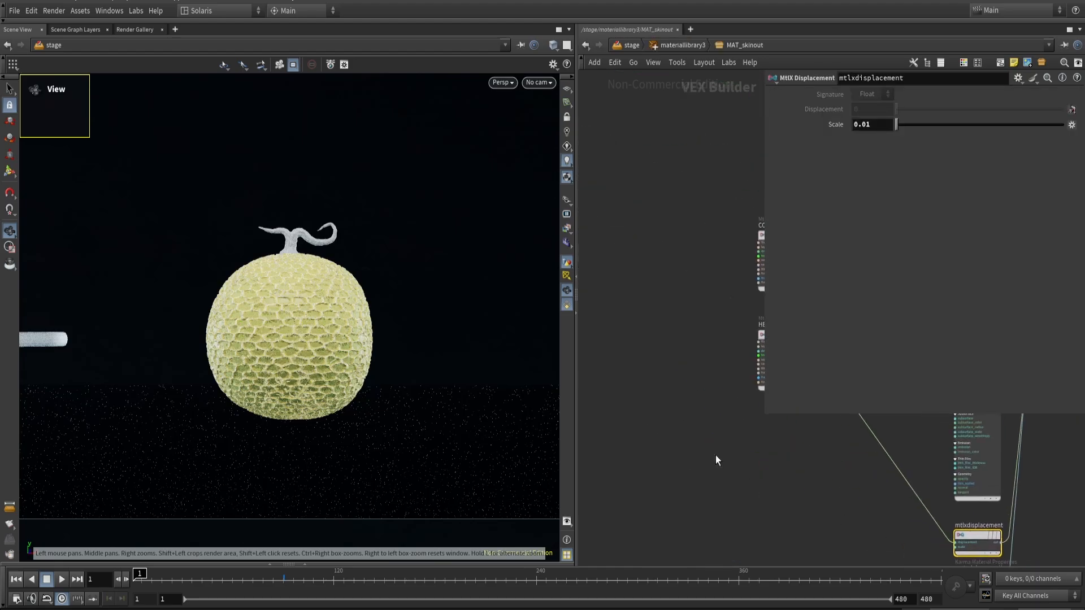
{"action": "left_click_drag", "start_coordinate": [576, 397], "coordinate": [530, 397]}
{"action": "key", "text": "Tab"}
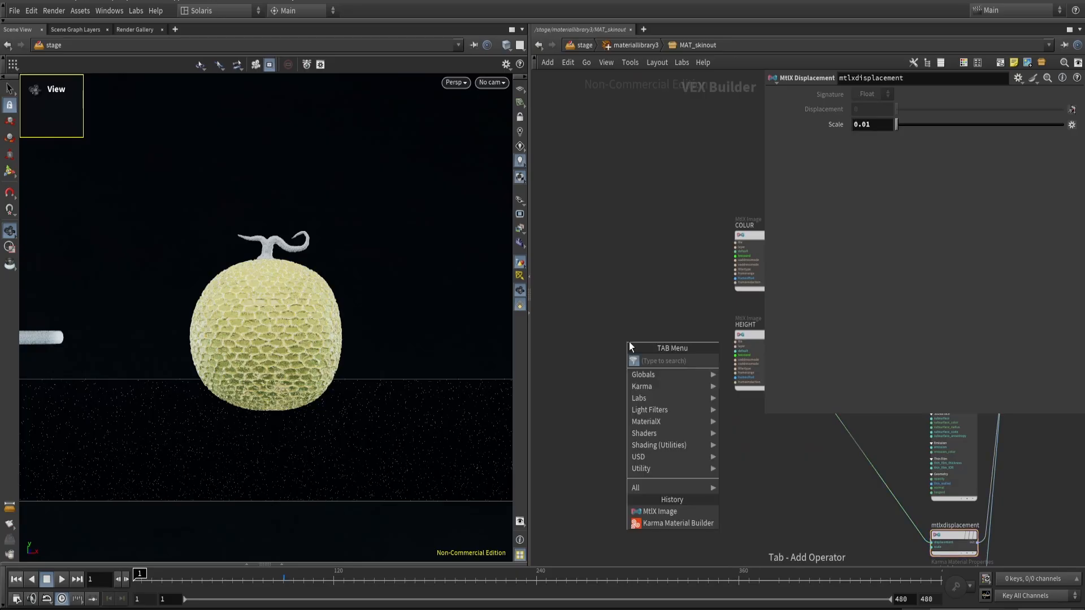
{"action": "type", "text": "place"}
{"action": "key", "text": "Down"}
{"action": "key", "text": "Return"}
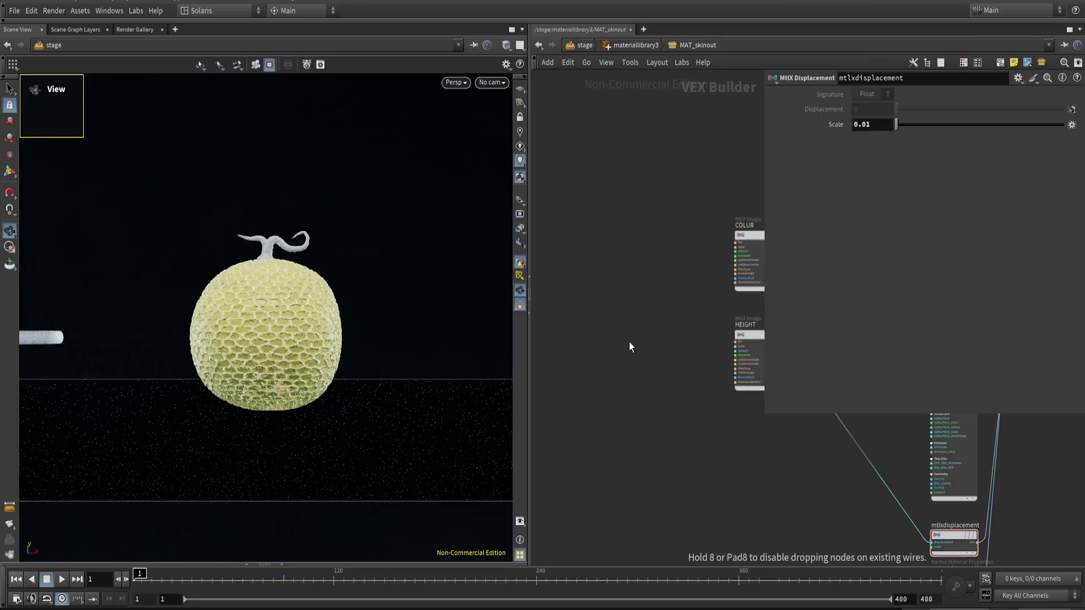
{"action": "left_click", "coordinate": [635, 343]}
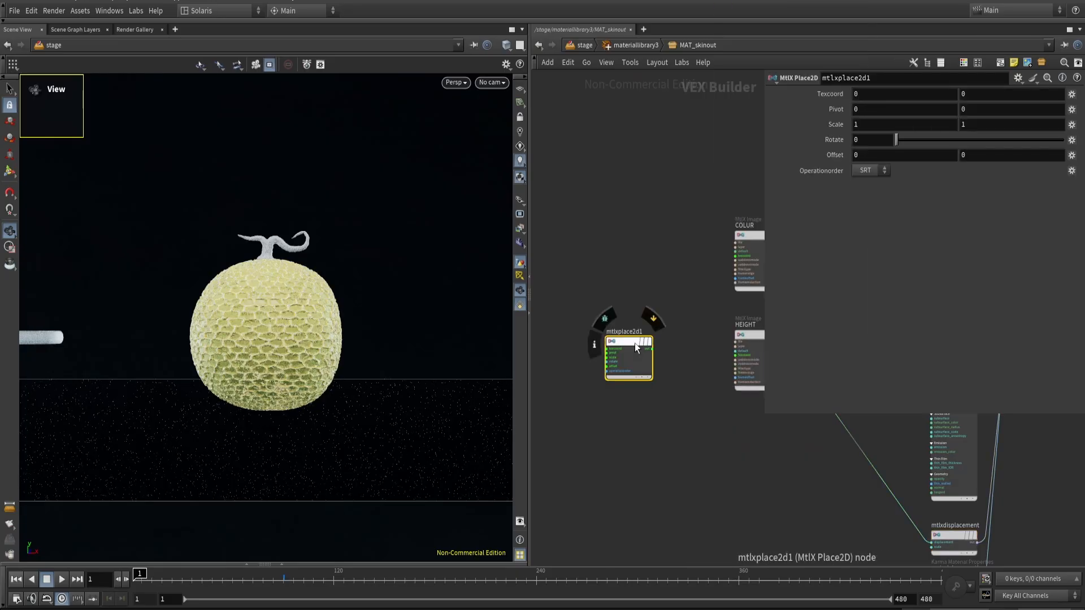
- Add a MtlX Texture Coordinates node and connect its output to the texcoord input of mtlxplace2d1
{"action": "key", "text": "Tab"}
{"action": "type", "text": "textu"}
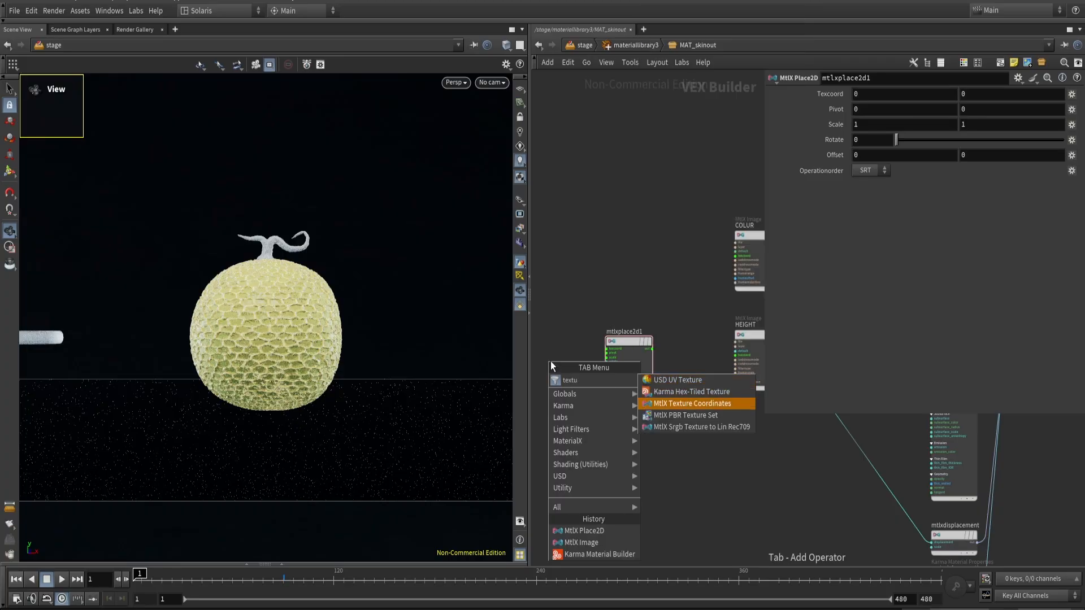
{"action": "key", "text": "Return"}
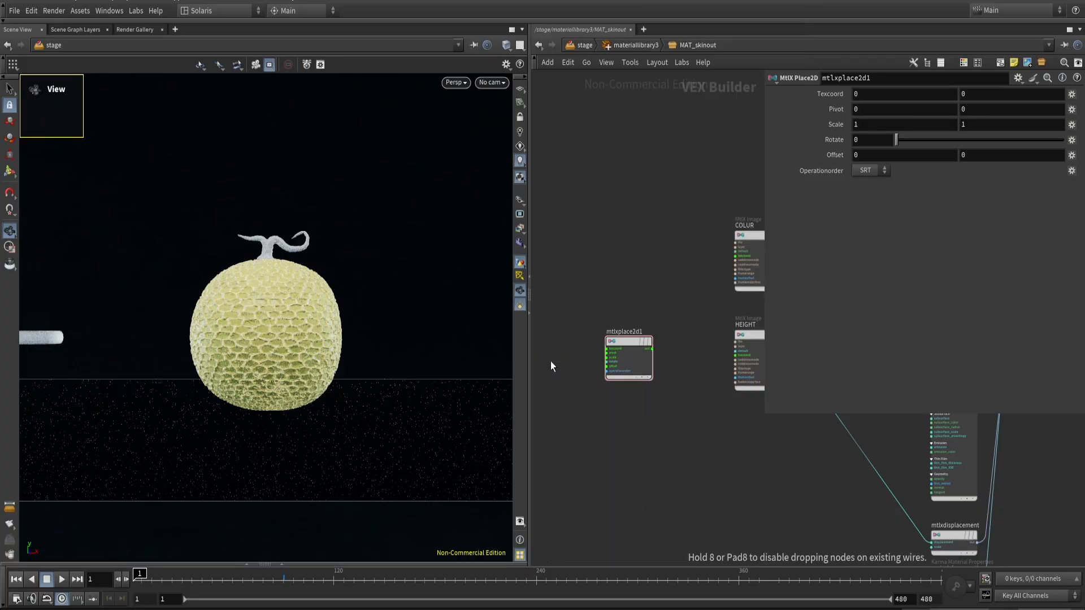
{"action": "left_click", "coordinate": [571, 358]}
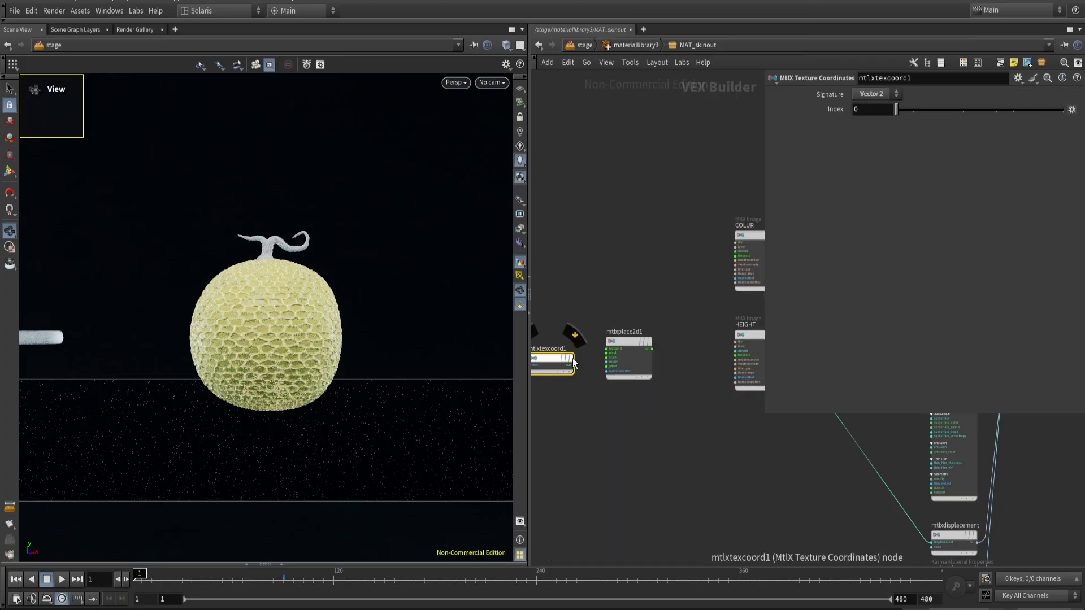
{"action": "scroll", "coordinate": [571, 358], "scroll_direction": "up", "scroll_amount": 3}
{"action": "left_click", "coordinate": [574, 358]}
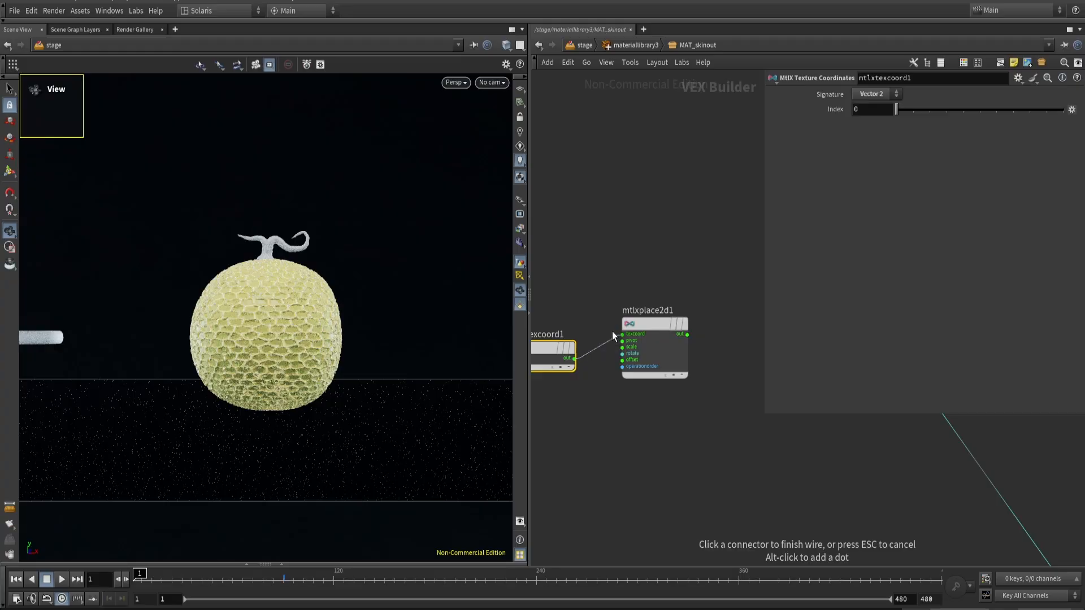
{"action": "left_click", "coordinate": [613, 332]}
- Connect the mtlxplace2d1 output to the texcoord inputs of the HEIGHT and COLUR image nodes
{"action": "left_click", "coordinate": [687, 335]}
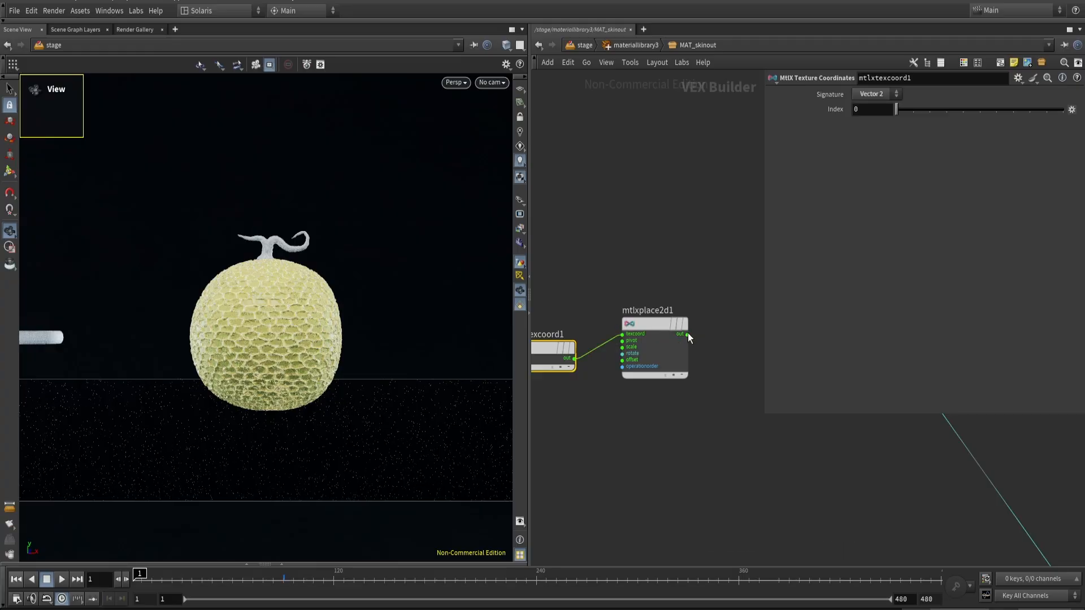
{"action": "left_click", "coordinate": [655, 325]}
{"action": "middle_click_drag", "start_coordinate": [704, 296], "coordinate": [627, 408]}
{"action": "left_click", "coordinate": [650, 368]}
{"action": "left_click", "coordinate": [660, 425]}
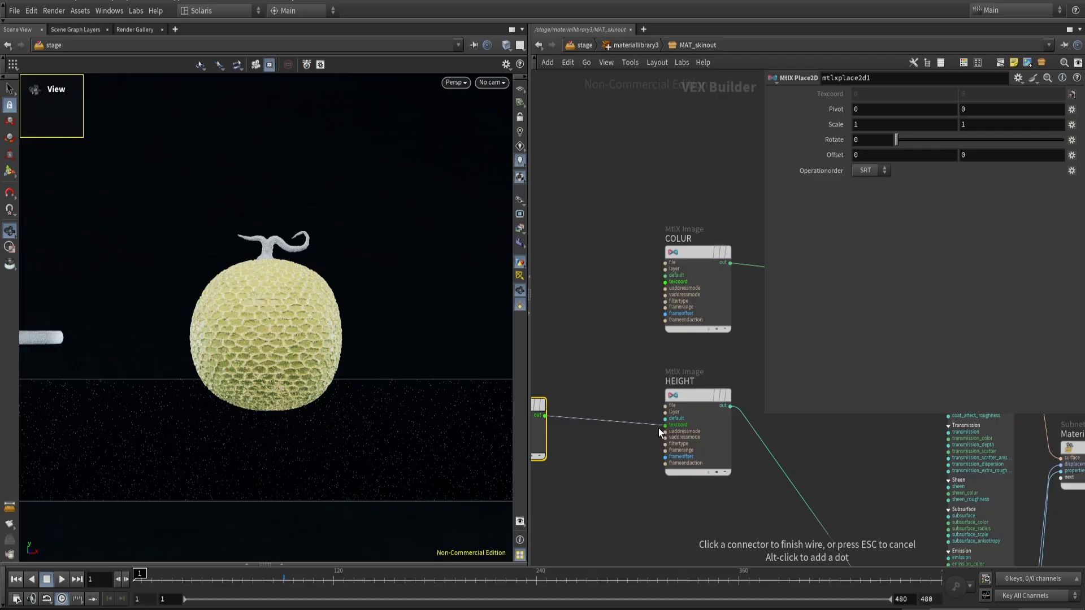
{"action": "left_click", "coordinate": [541, 417]}
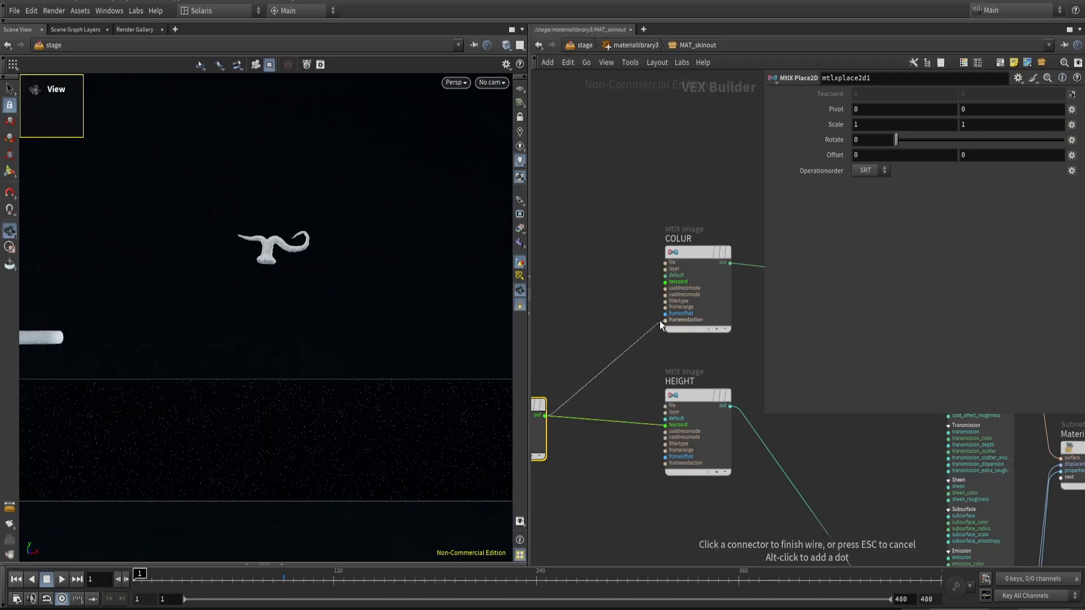
{"action": "left_click", "coordinate": [684, 282]}
- Set both Scale values of mtlxplace2d1 to 0.5
{"action": "middle_click_drag", "start_coordinate": [592, 246], "coordinate": [790, 269]}
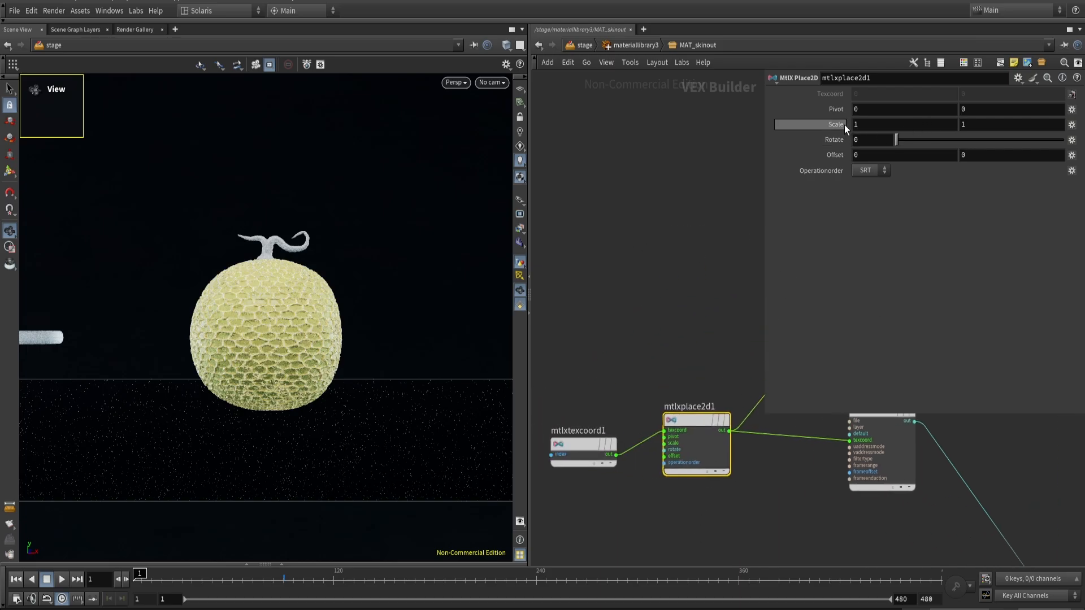
{"action": "left_click", "coordinate": [888, 124]}
{"action": "type", "text": "0.5"}
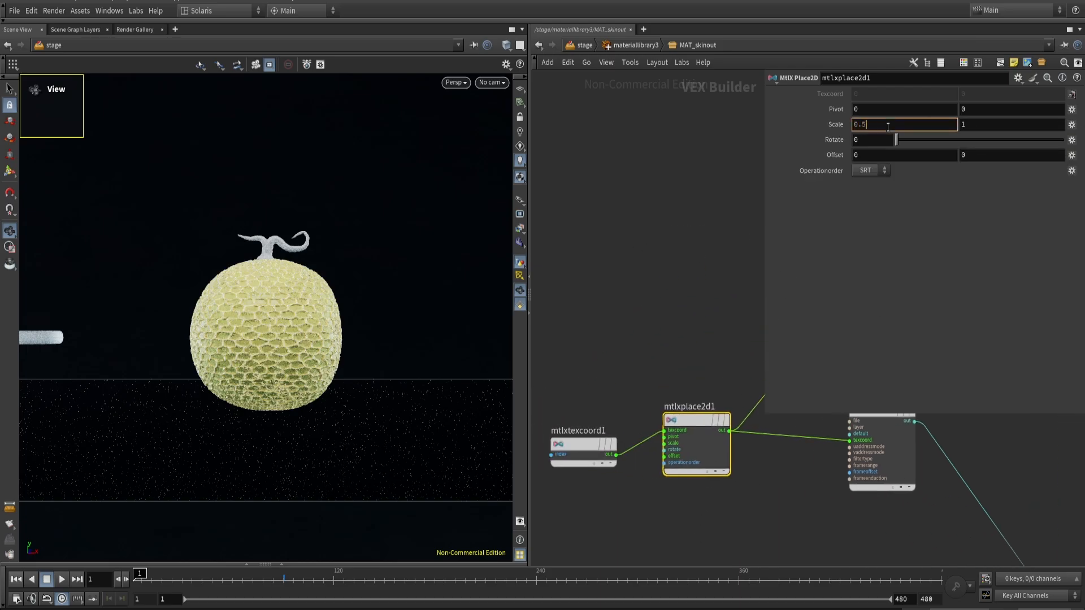
{"action": "key", "text": "Return"}
{"action": "left_click", "coordinate": [1015, 120]}
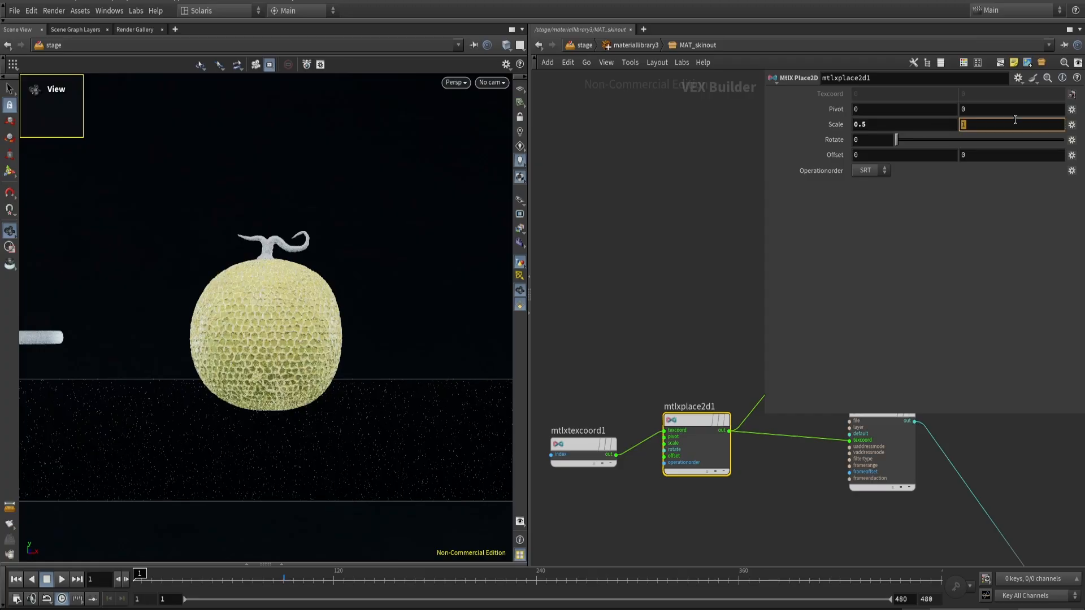
{"action": "type", "text": "0.5"}
{"action": "key", "text": "Return"}
- Examine the rescaled skin texture around the cantaloupe and return to the /cameras/camera1 view
{"action": "left_click", "coordinate": [254, 67]}
{"action": "left_click_drag", "start_coordinate": [211, 277], "coordinate": [257, 319]}
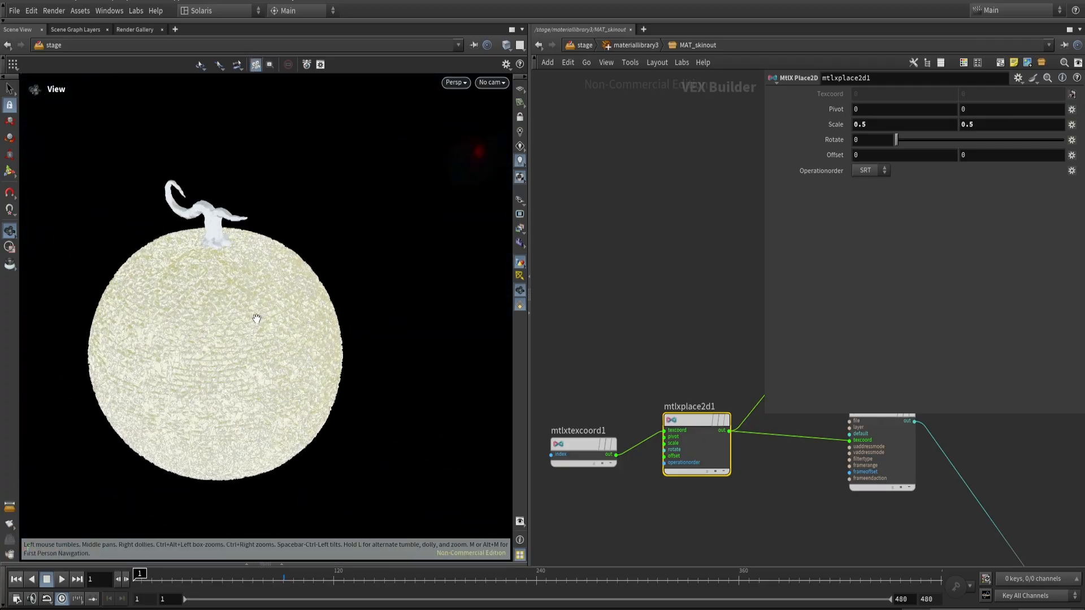
{"action": "right_click_drag", "start_coordinate": [256, 319], "coordinate": [313, 82]}
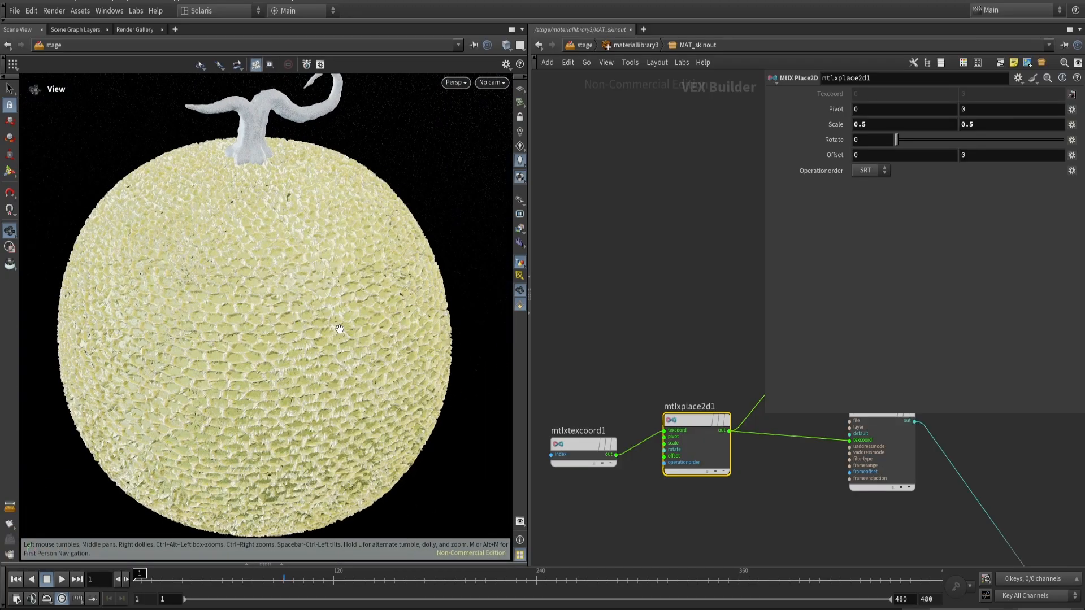
{"action": "left_click", "coordinate": [505, 82]}
{"action": "left_click", "coordinate": [524, 108]}
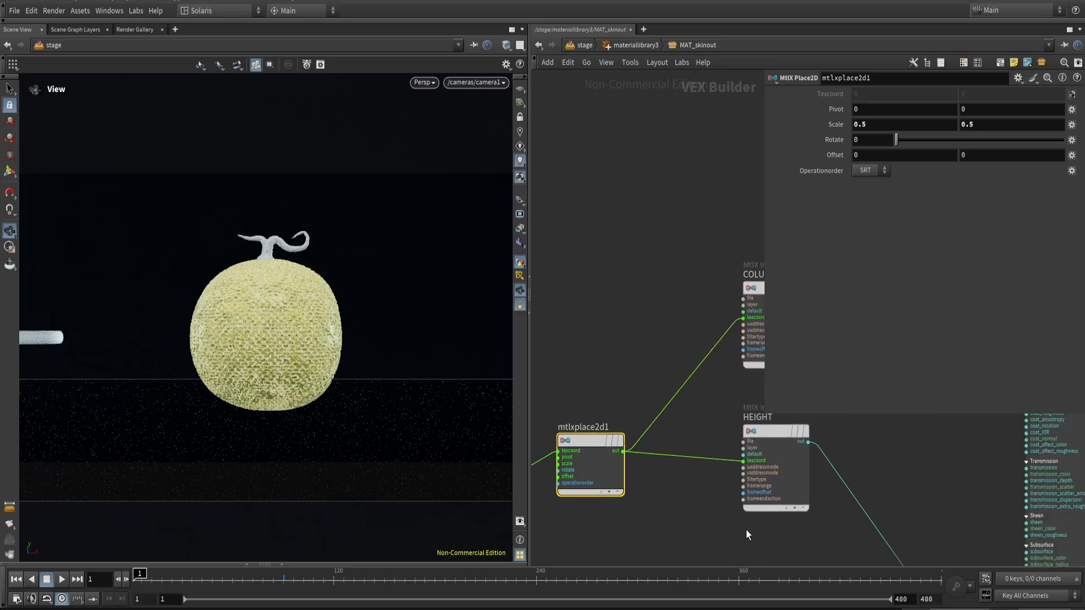
- Set the Scale of the mtlxdisplacement node in MAT_skinout to 0.005
{"action": "middle_click_drag", "start_coordinate": [746, 534], "coordinate": [607, 302]}
{"action": "left_click", "coordinate": [840, 493]}
{"action": "left_click", "coordinate": [883, 124]}
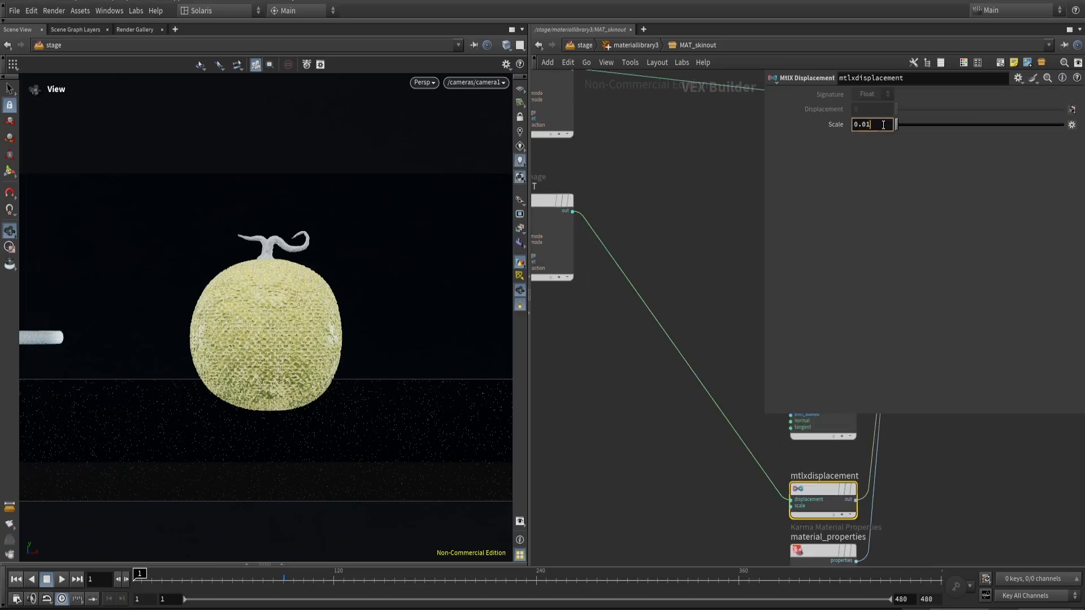
{"action": "key", "text": "BackSpace"}
{"action": "type", "text": "05"}
{"action": "key", "text": "Return"}
- Switch the viewport renderer to Karma XPU and widen the scene view to inspect the skin displacement
{"action": "left_click", "coordinate": [417, 83]}
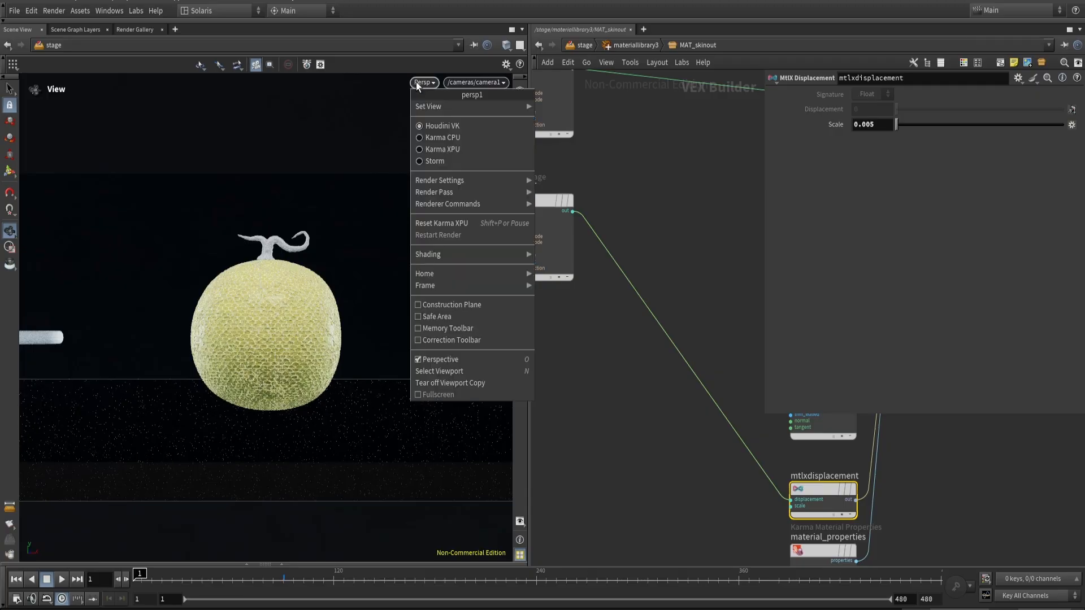
{"action": "left_click", "coordinate": [452, 149]}
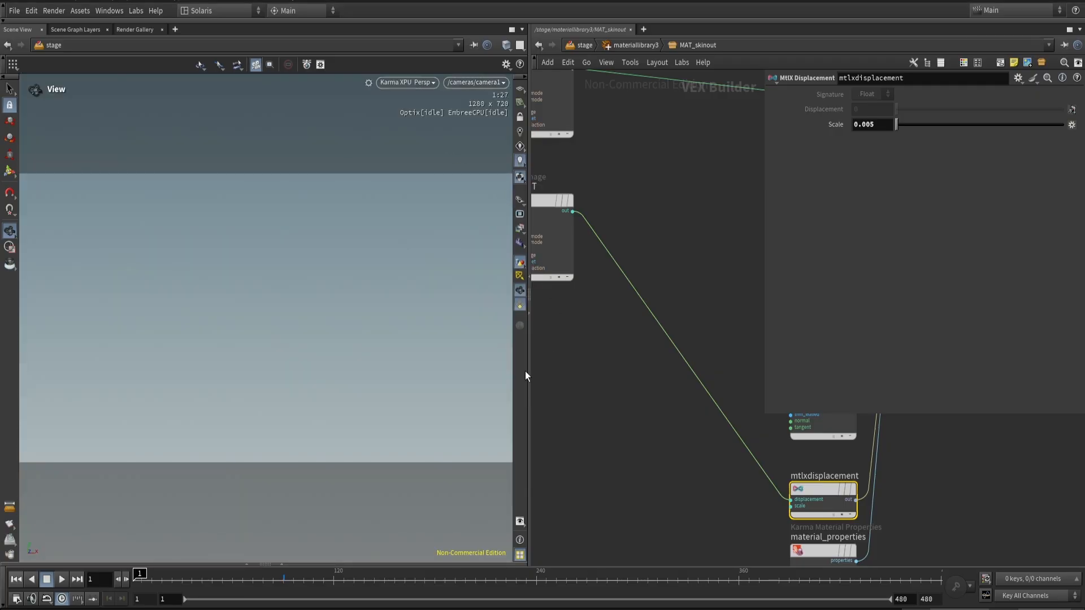
{"action": "left_click_drag", "start_coordinate": [525, 371], "coordinate": [677, 356]}
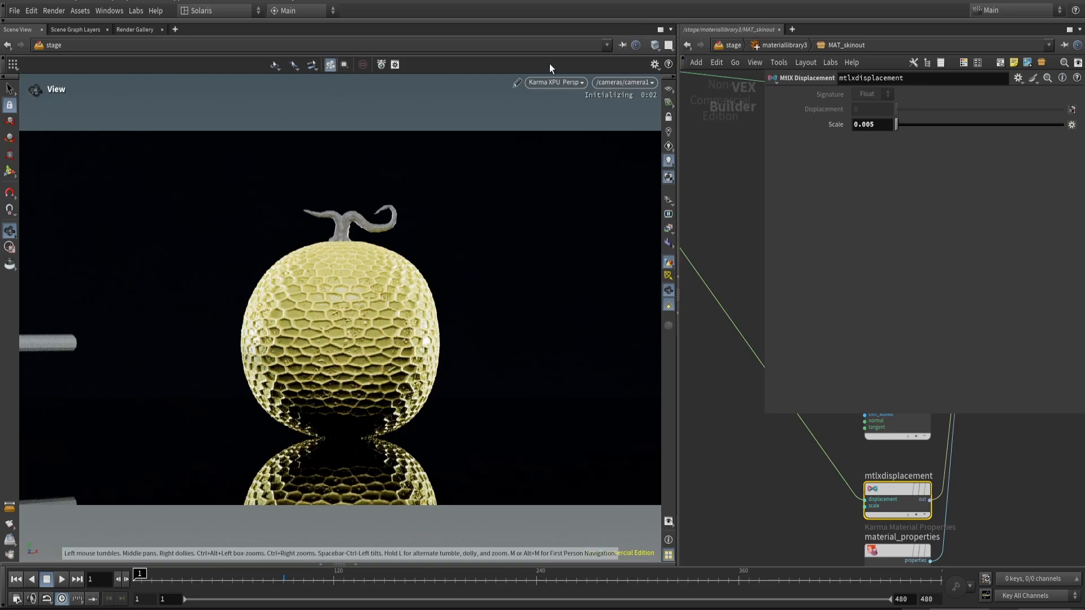
{"action": "left_click", "coordinate": [561, 85]}
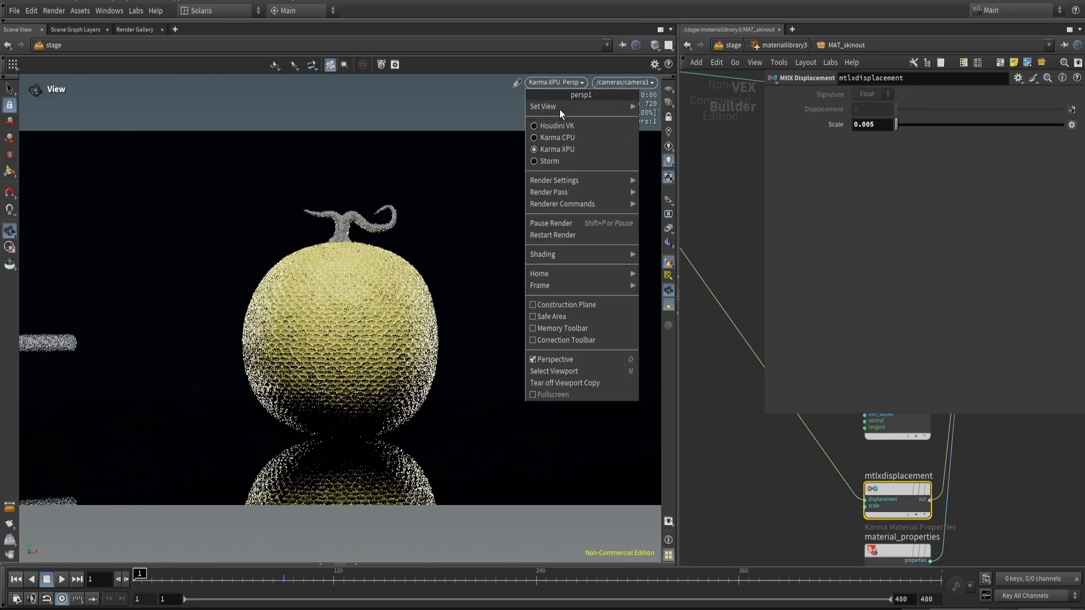
{"action": "left_click", "coordinate": [566, 86]}
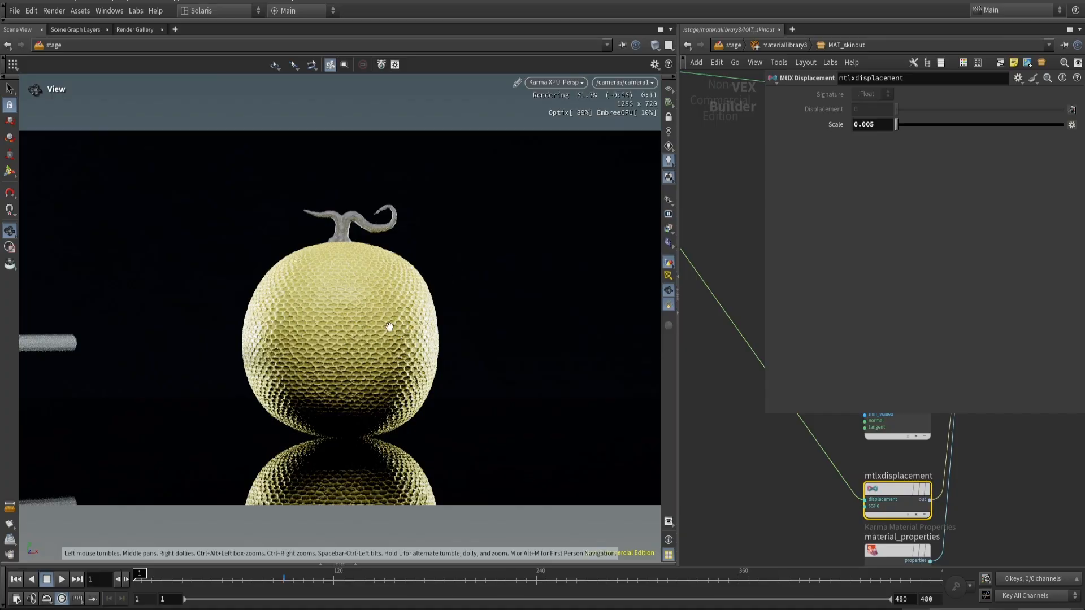
- Return to the stage level and open the TEX COP network at its noise nodes
{"action": "key", "text": "u"}
{"action": "key", "text": "u"}
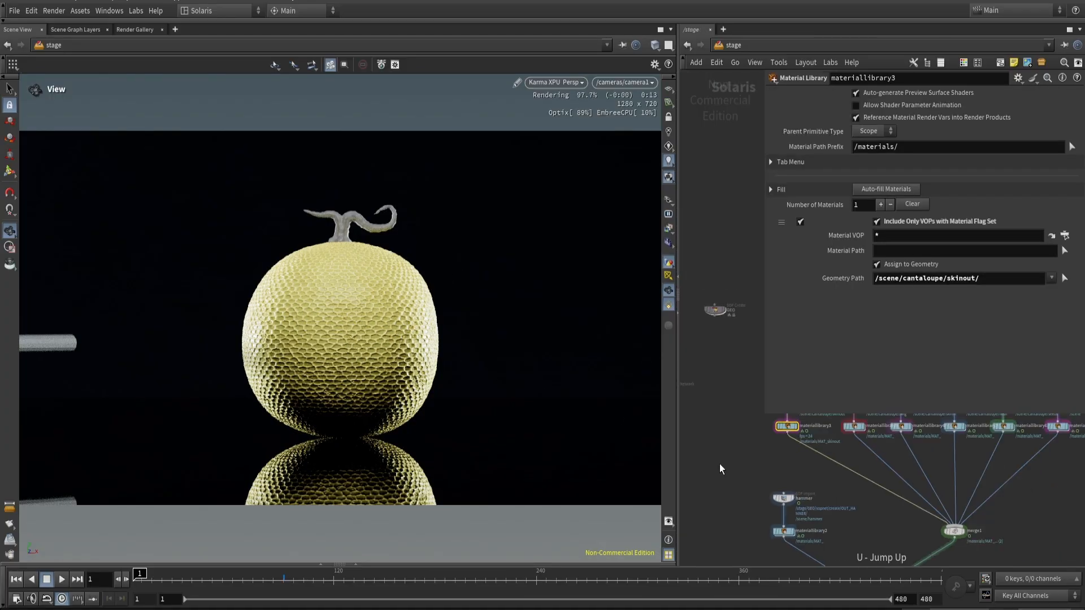
{"action": "double_click", "coordinate": [737, 441]}
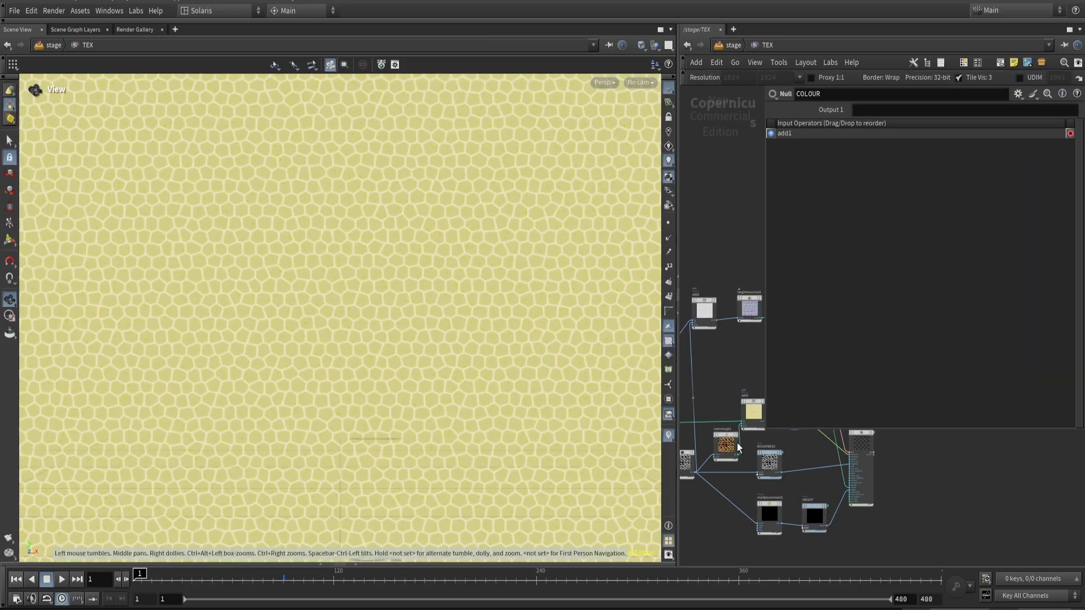
{"action": "scroll", "coordinate": [713, 461], "scroll_direction": "up", "scroll_amount": 5}
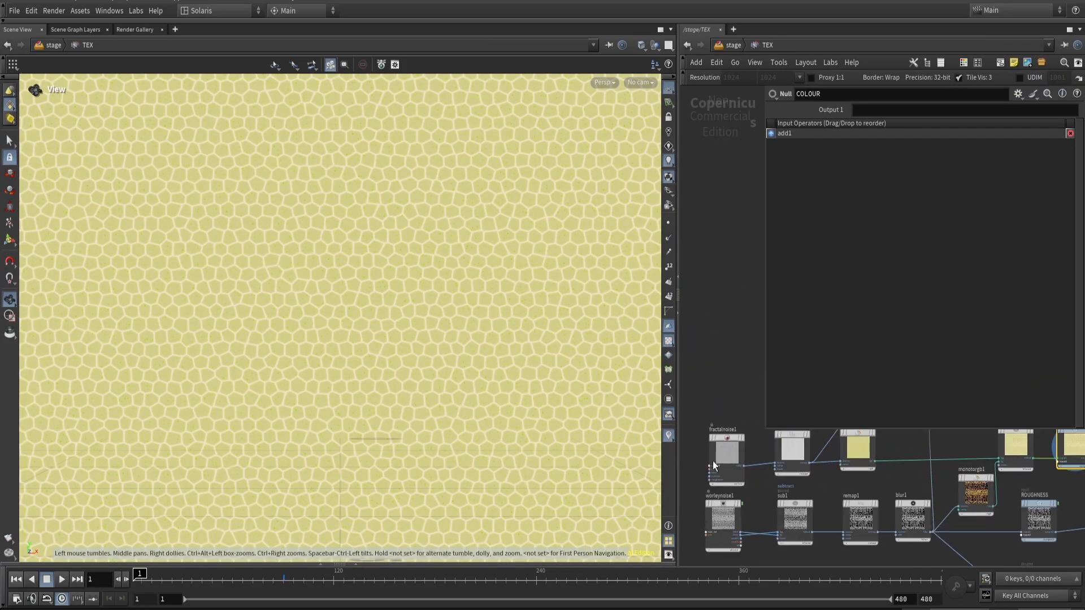
{"action": "middle_click_drag", "start_coordinate": [727, 364], "coordinate": [765, 244]}
- Display worleynoise1 without tile visualization and set its Element Size to 0.105
{"action": "left_click", "coordinate": [775, 454]}
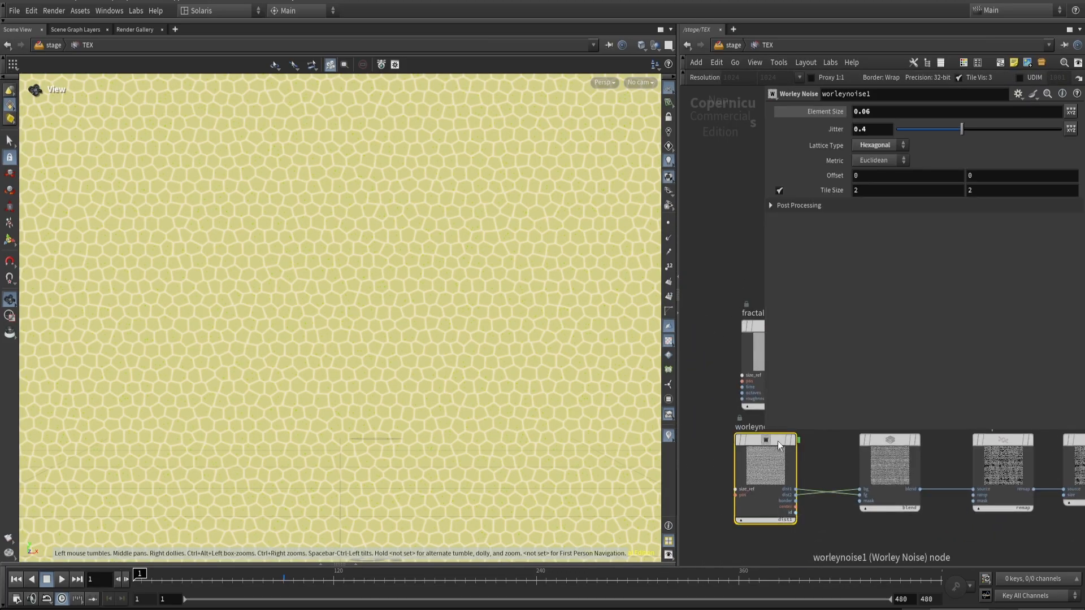
{"action": "left_click", "coordinate": [794, 517]}
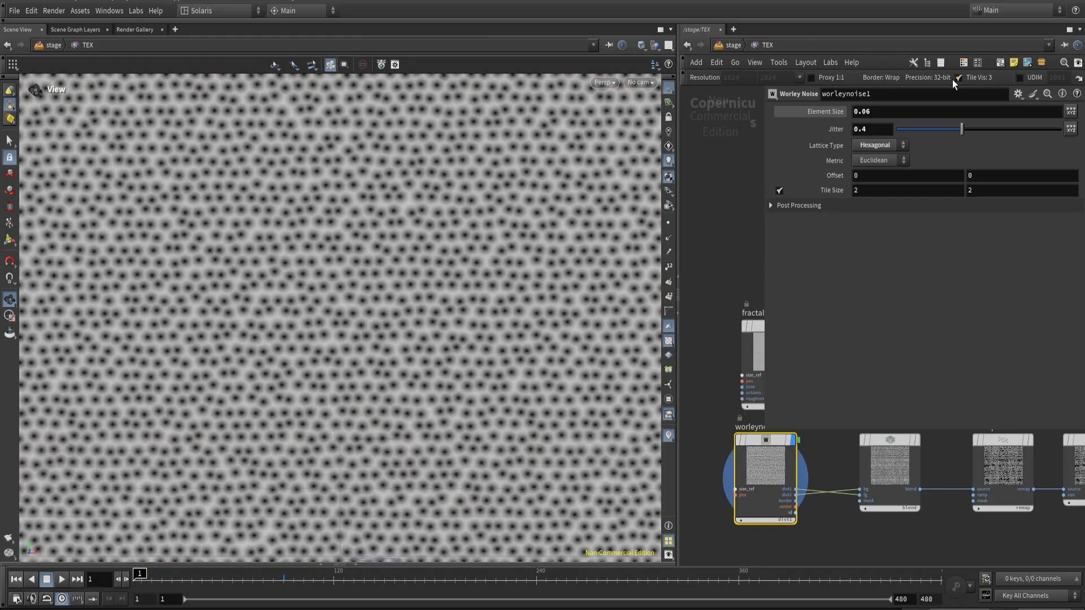
{"action": "left_click", "coordinate": [954, 79]}
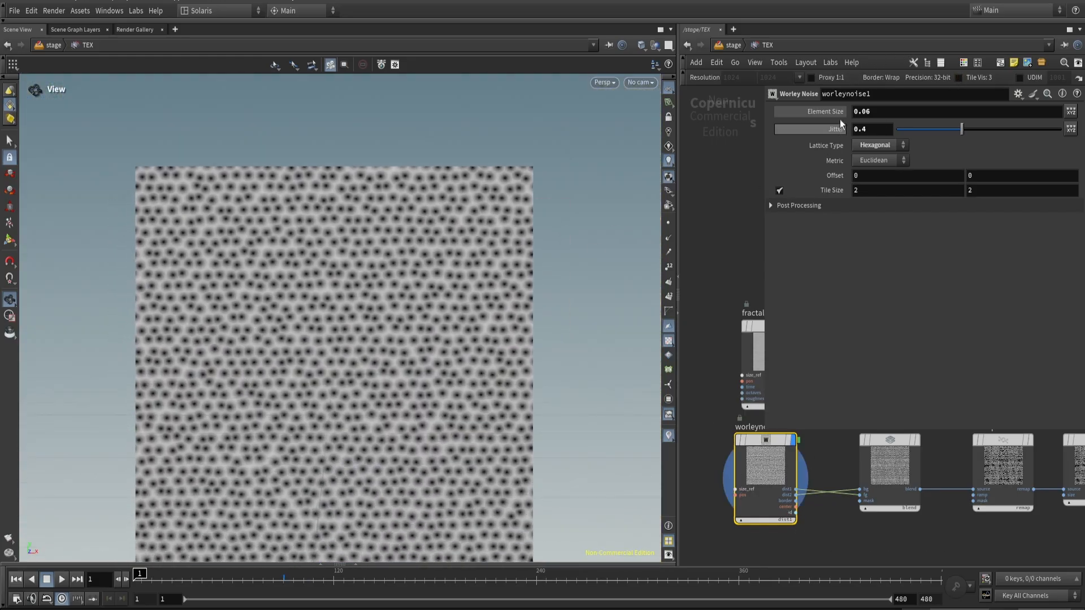
{"action": "middle_click_drag", "start_coordinate": [840, 120], "coordinate": [1057, 155]}
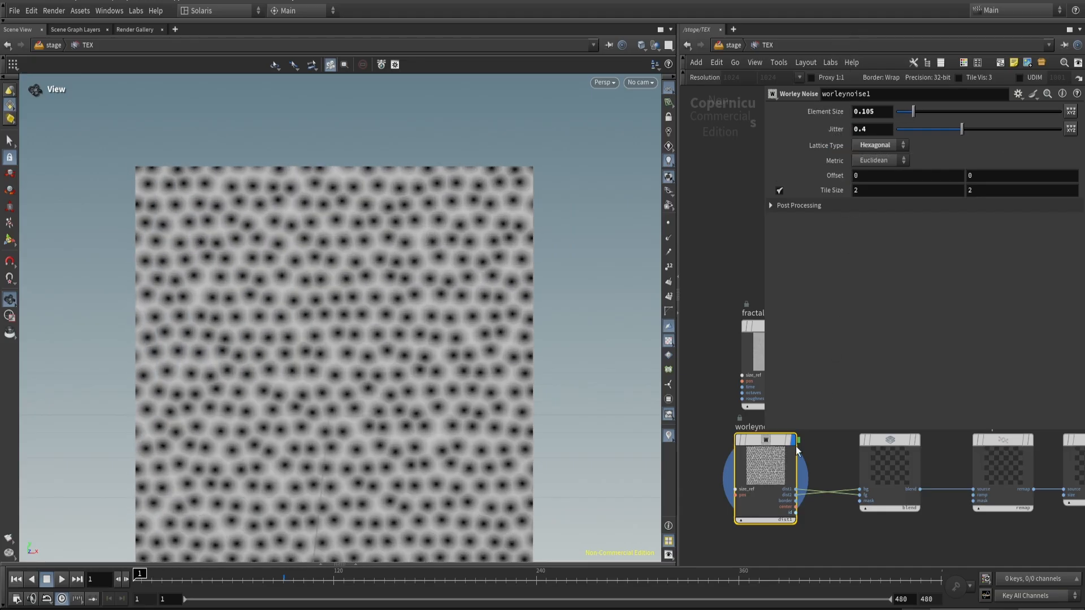
- Return to the stage level and restart the Karma XPU render to refresh the skin texture
{"action": "key", "text": "u"}
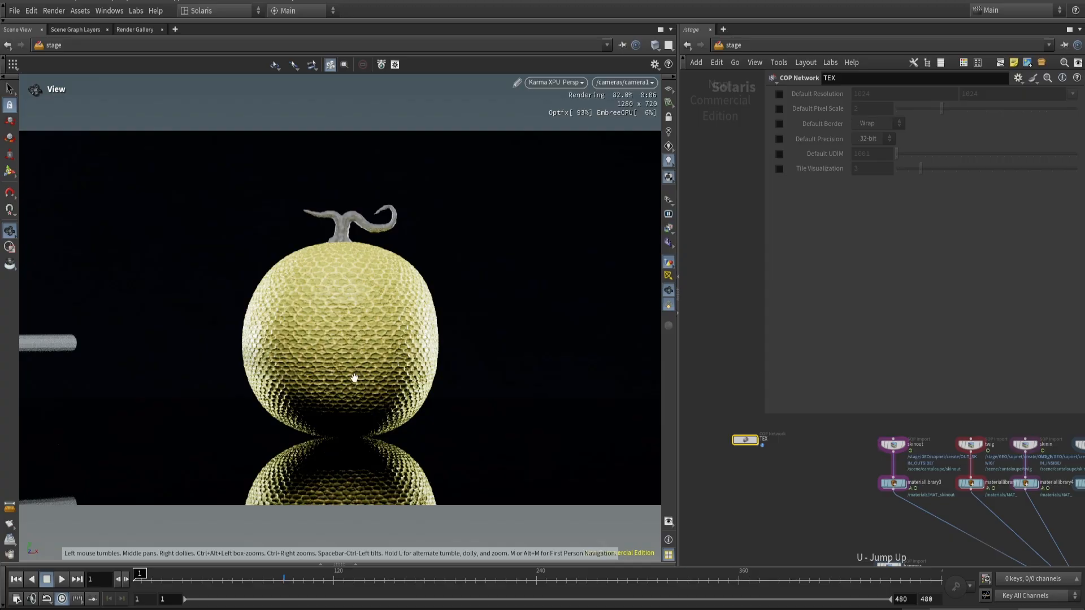
{"action": "left_click", "coordinate": [564, 82]}
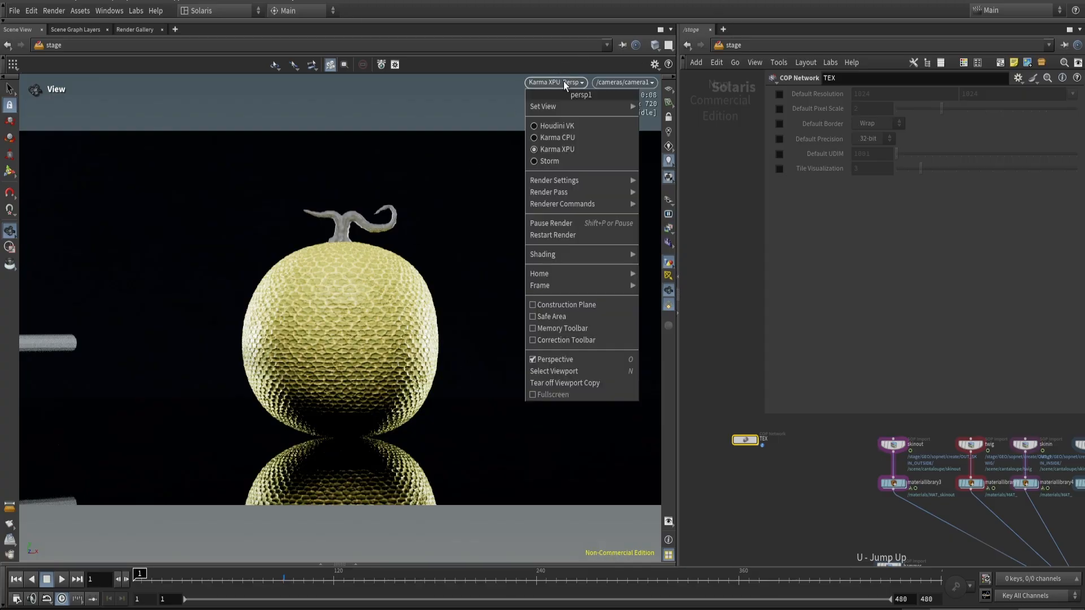
{"action": "left_click", "coordinate": [570, 236]}
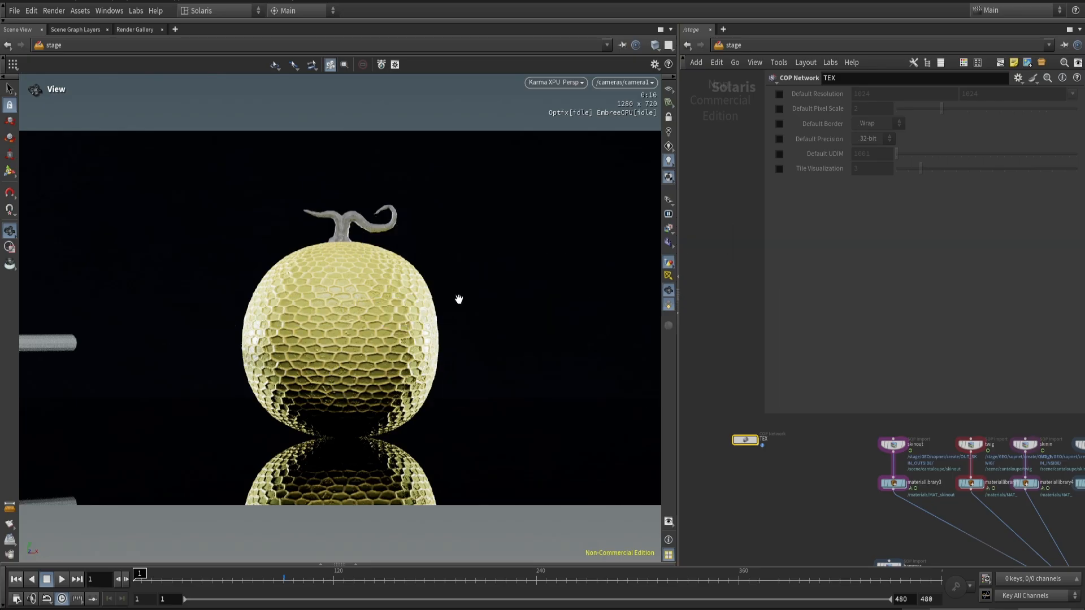
- Switch the viewport renderer back to Houdini VK
{"action": "middle_click_drag", "start_coordinate": [847, 503], "coordinate": [714, 490]}
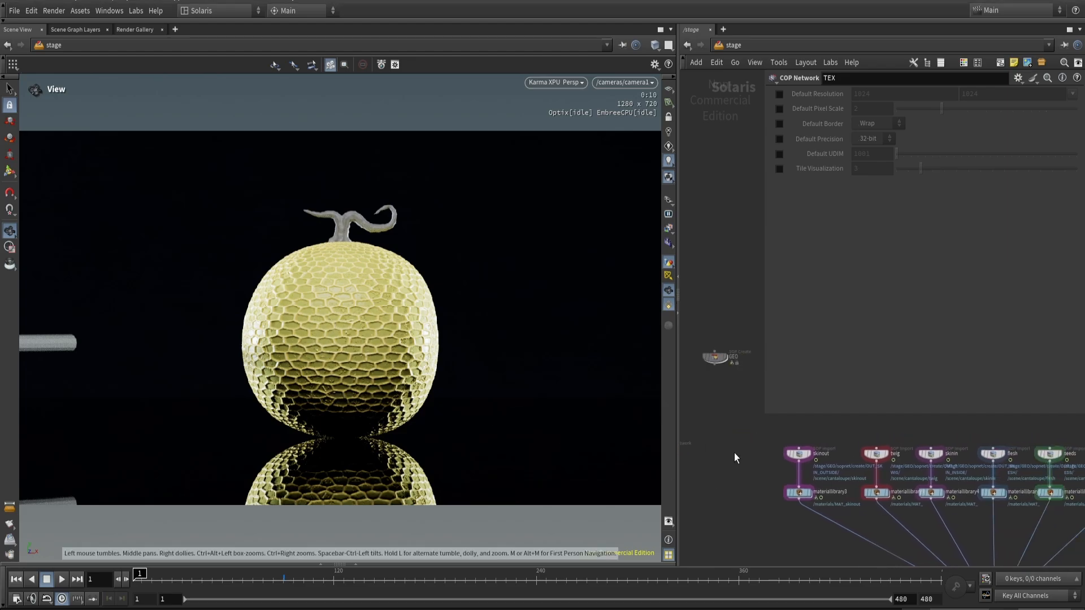
{"action": "scroll", "coordinate": [847, 460], "scroll_direction": "up", "scroll_amount": 1}
{"action": "middle_click_drag", "start_coordinate": [844, 459], "coordinate": [758, 445]}
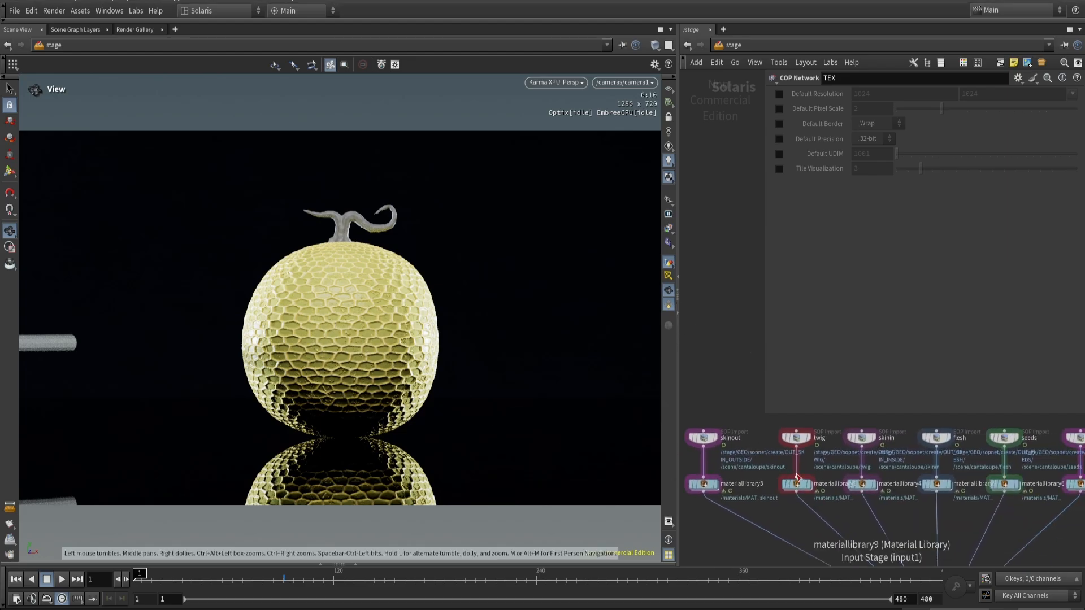
{"action": "left_click", "coordinate": [551, 82]}
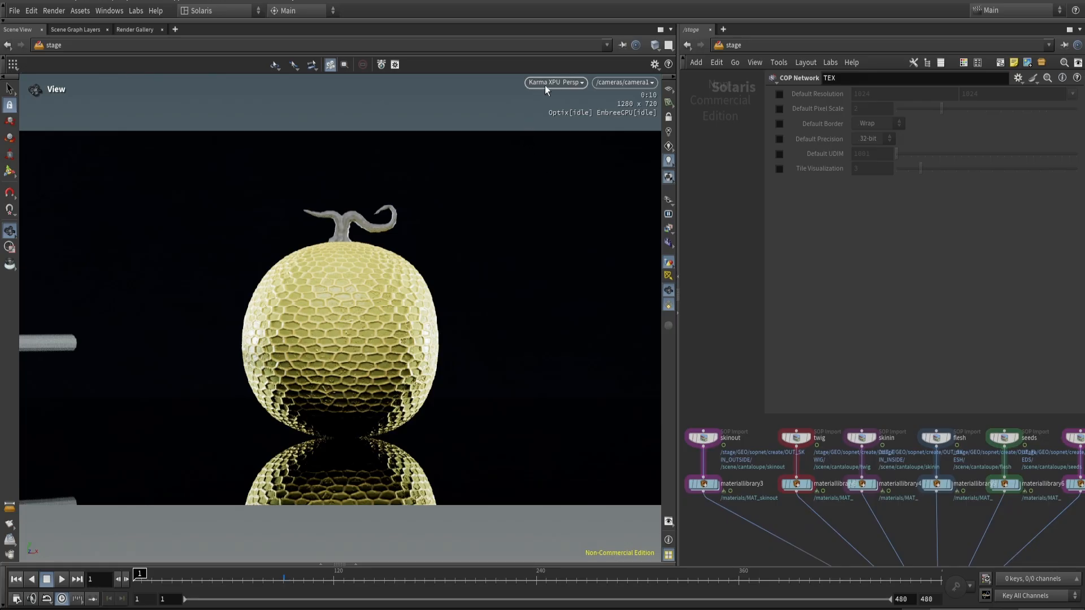
{"action": "left_click", "coordinate": [557, 125]}
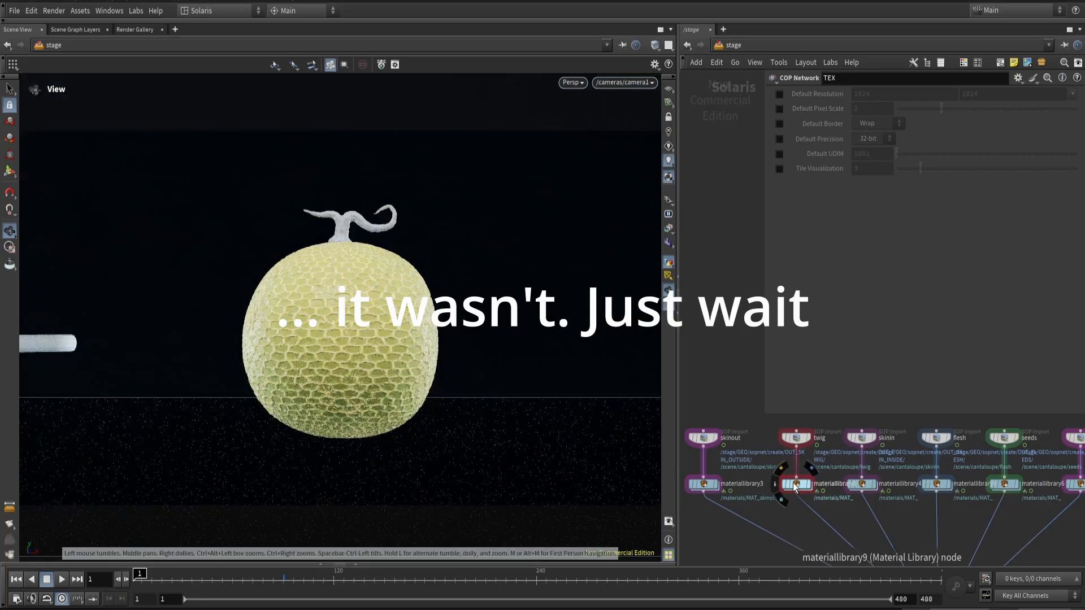
- Open materiallibrary9 below the twig import, enlarge the network area and rename its MAT_ subnetwork to MAT_twig
{"action": "double_click", "coordinate": [794, 484]}
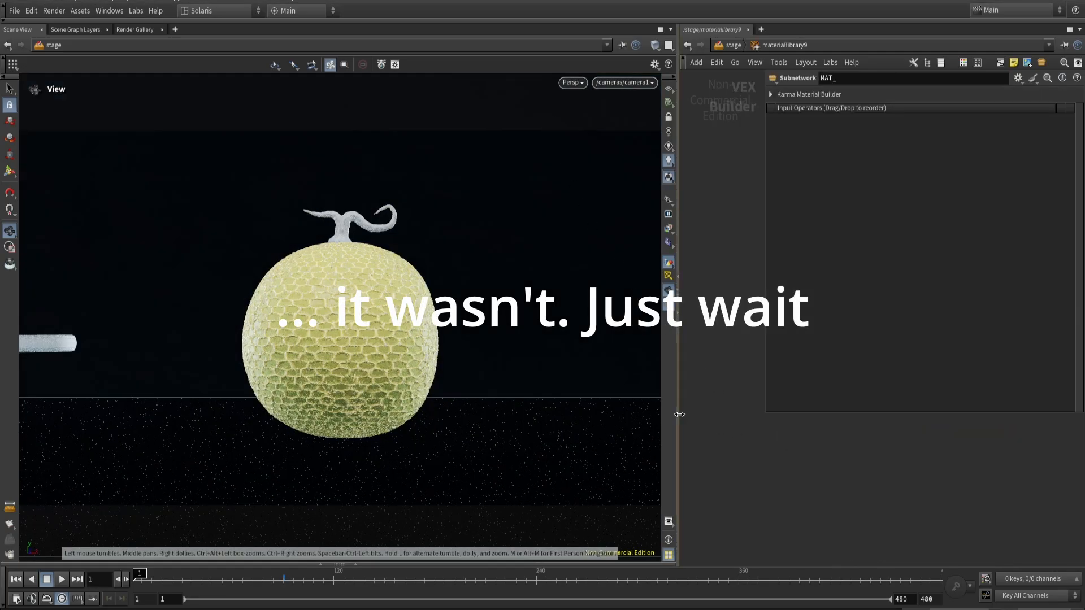
{"action": "left_click_drag", "start_coordinate": [678, 418], "coordinate": [523, 419]}
{"action": "middle_click_drag", "start_coordinate": [695, 458], "coordinate": [602, 539]}
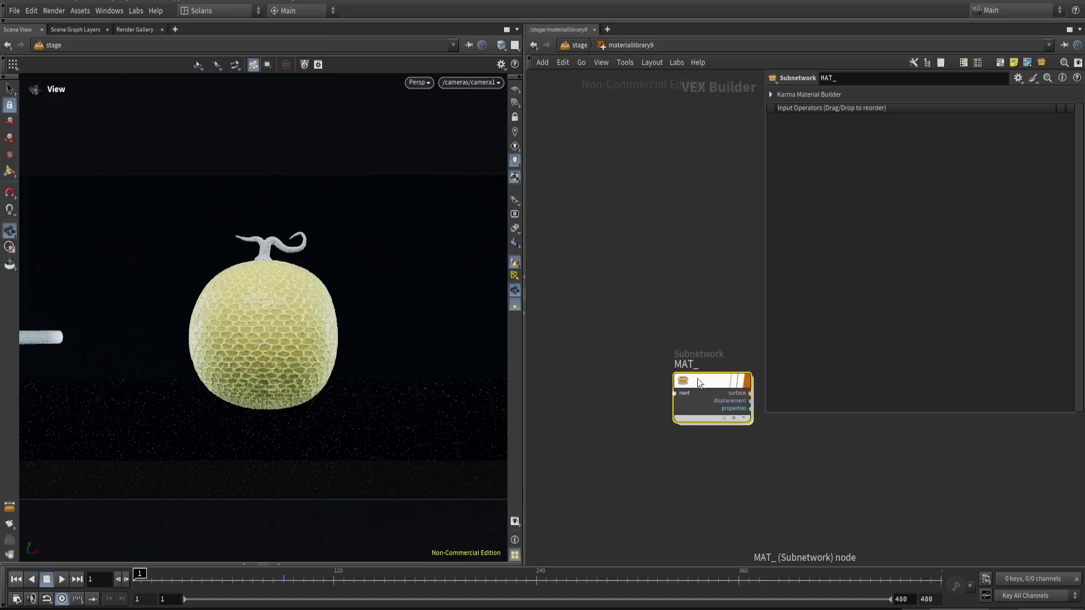
{"action": "left_click", "coordinate": [698, 365]}
{"action": "type", "text": "twig"}
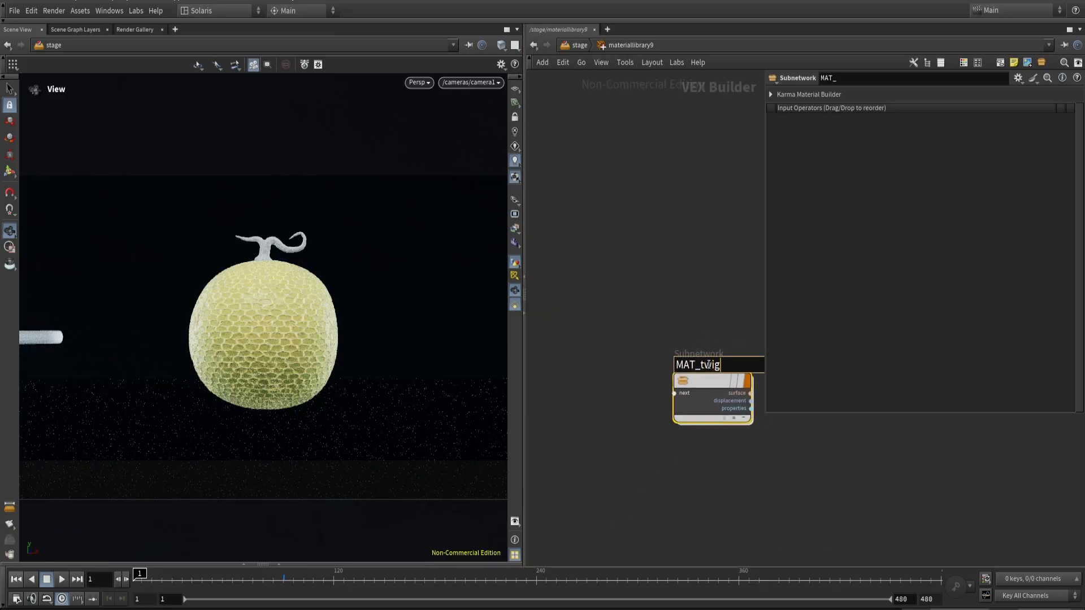
{"action": "key", "text": "Return"}
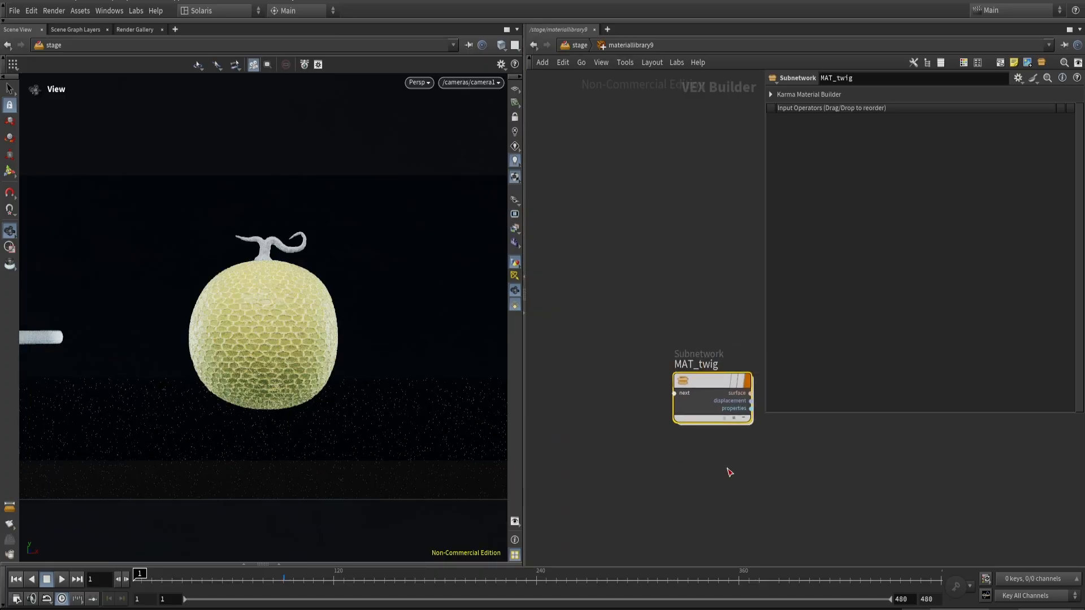
- Set the Geometry Path of materiallibrary9 to /scene/cantaloupe/twig/ at the stage level
{"action": "key", "text": "u"}
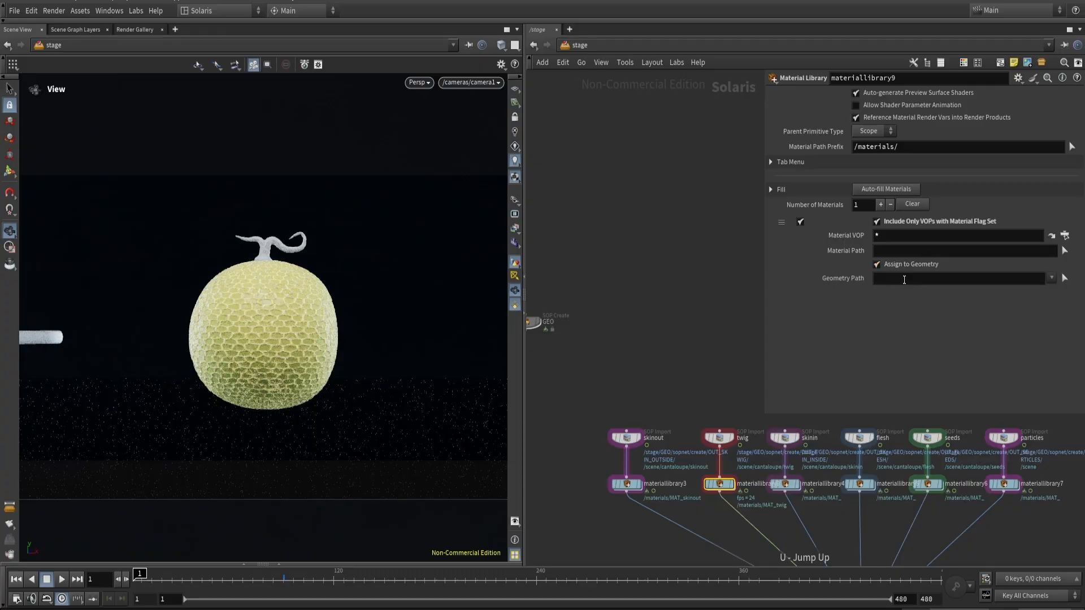
{"action": "left_click", "coordinate": [904, 279]}
{"action": "type", "text": "/"}
{"action": "type", "text": "scene/cantaloupe/"}
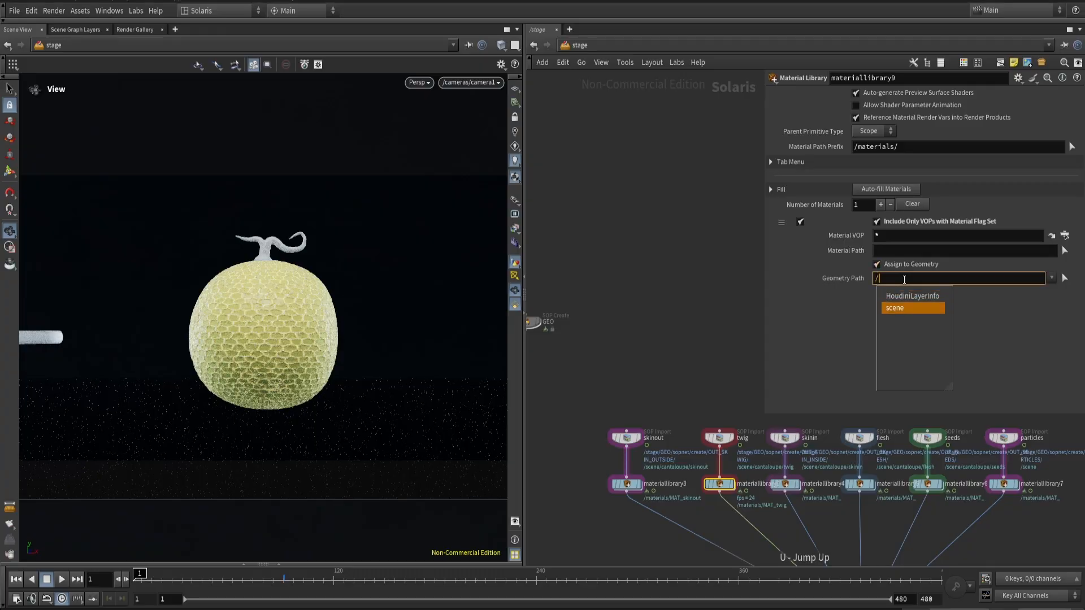
{"action": "type", "text": "twig/"}
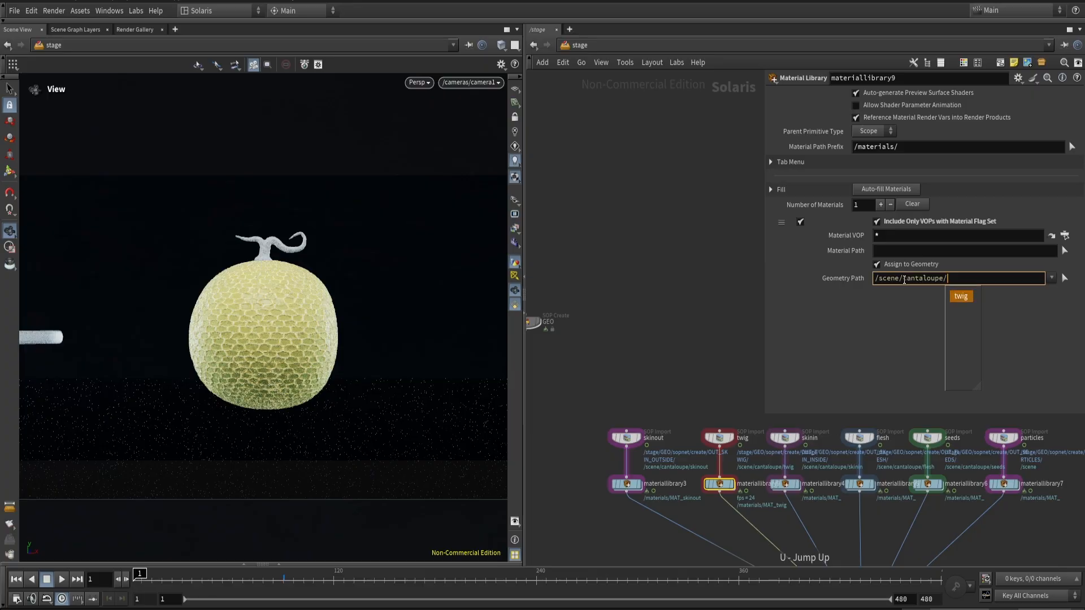
{"action": "key", "text": "Return"}
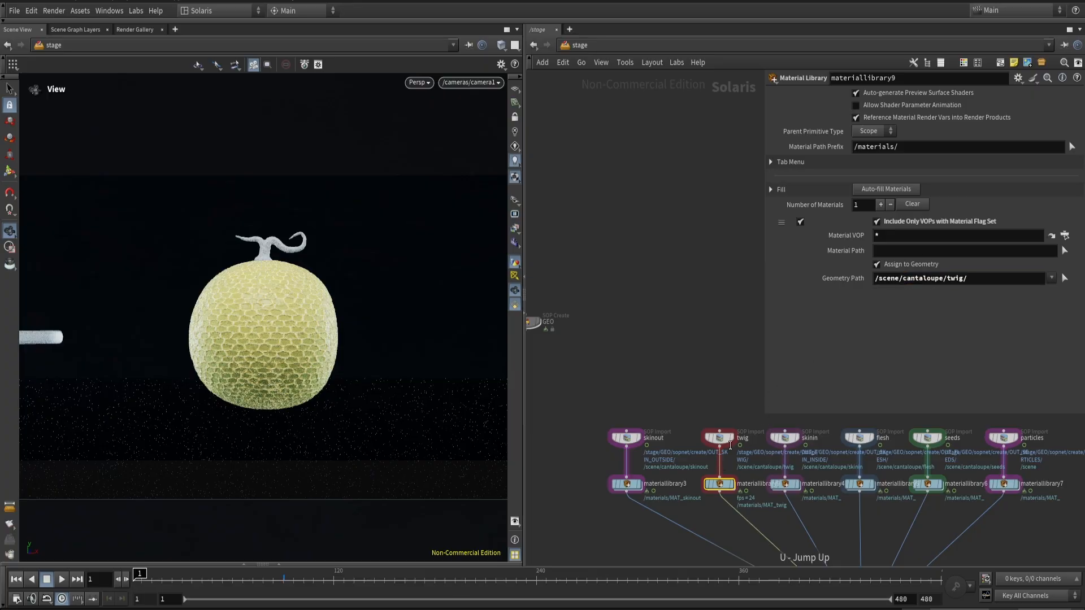
- Open the MAT_twig subnetwork inside materiallibrary9 and switch the viewport renderer to Karma XPU
{"action": "double_click", "coordinate": [717, 480]}
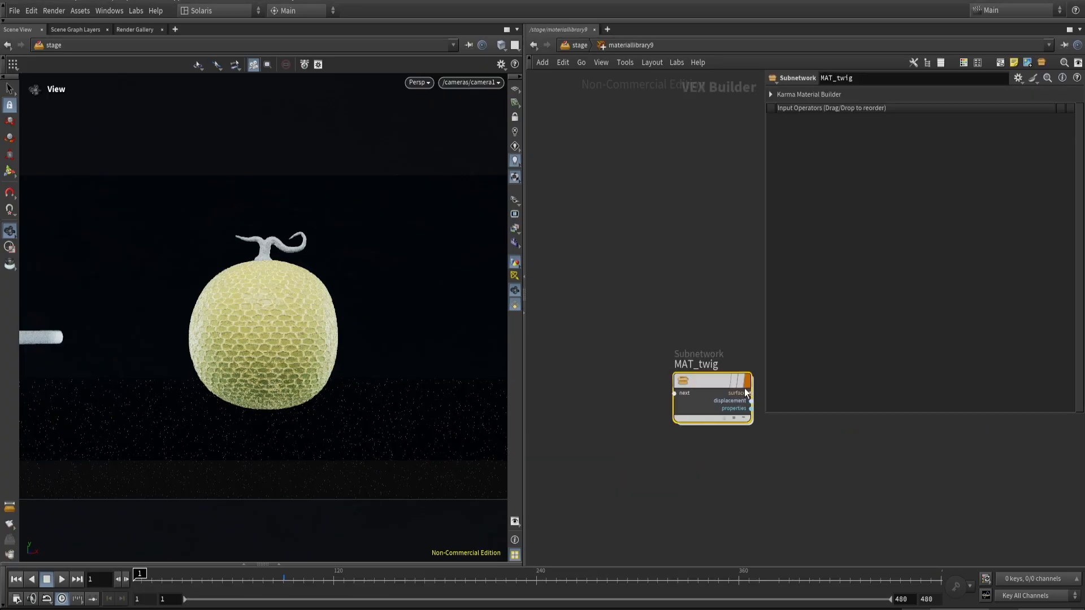
{"action": "double_click", "coordinate": [711, 379]}
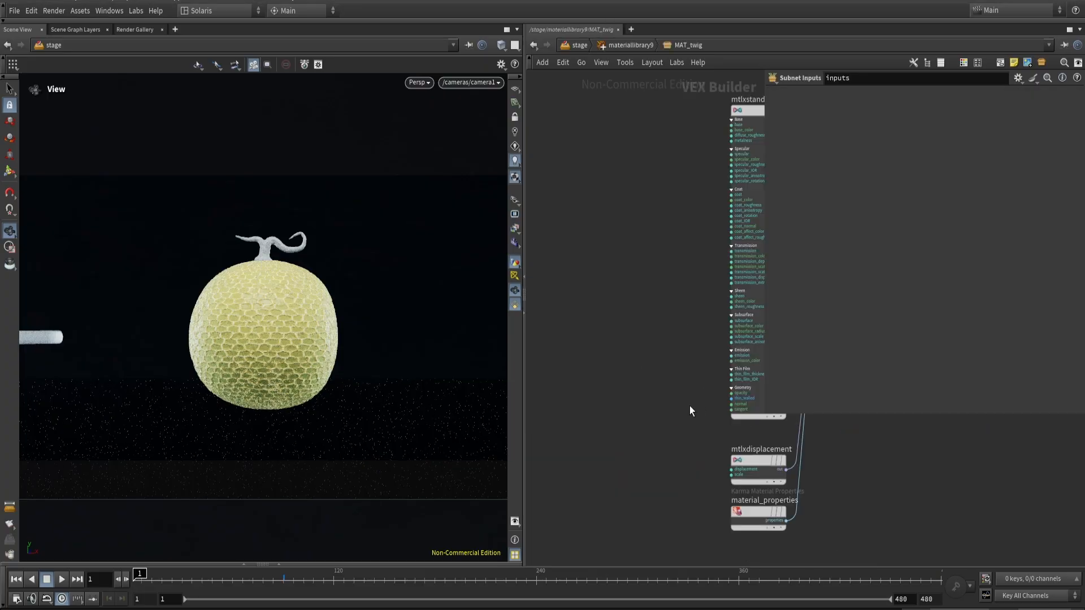
{"action": "left_click", "coordinate": [411, 82]}
{"action": "left_click", "coordinate": [437, 150]}
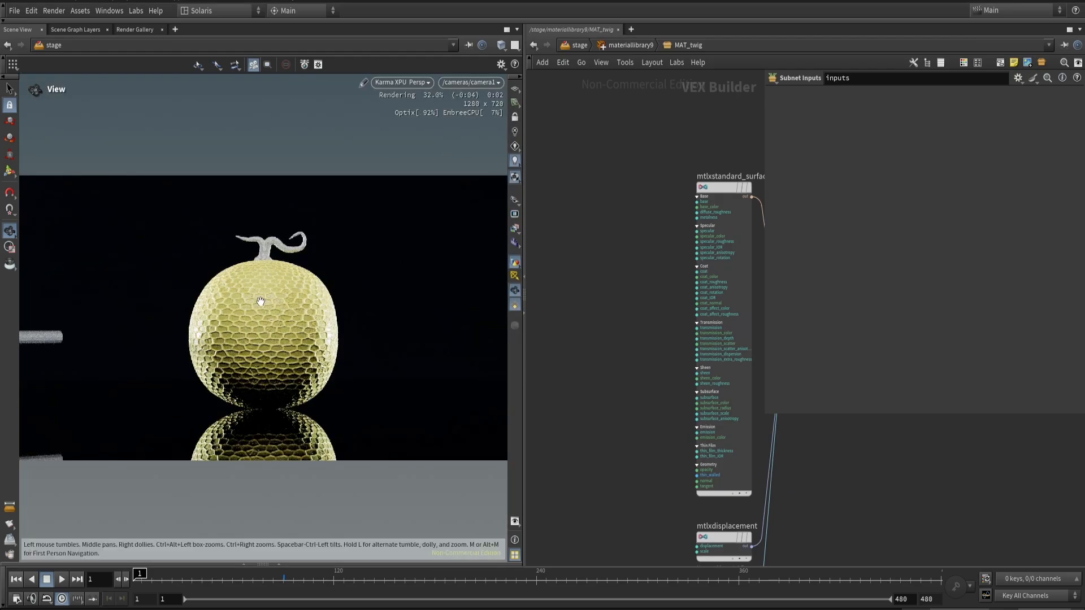
- Set the base color of MAT_twig's standard surface to a light yellow-green of about 1.007, 1.343, 0.343
{"action": "left_click", "coordinate": [721, 243]}
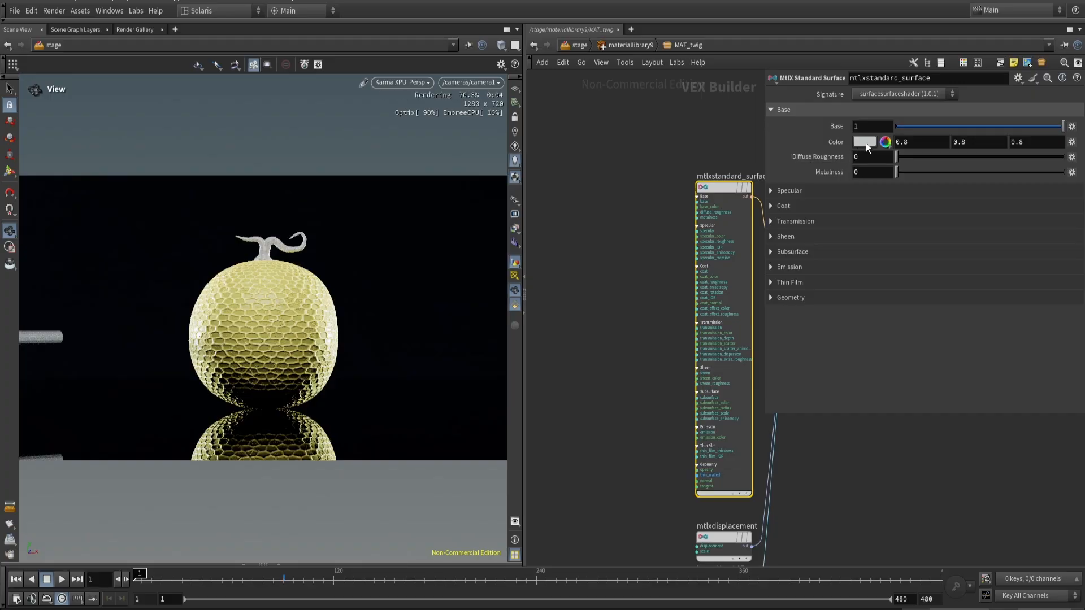
{"action": "left_click", "coordinate": [864, 143]}
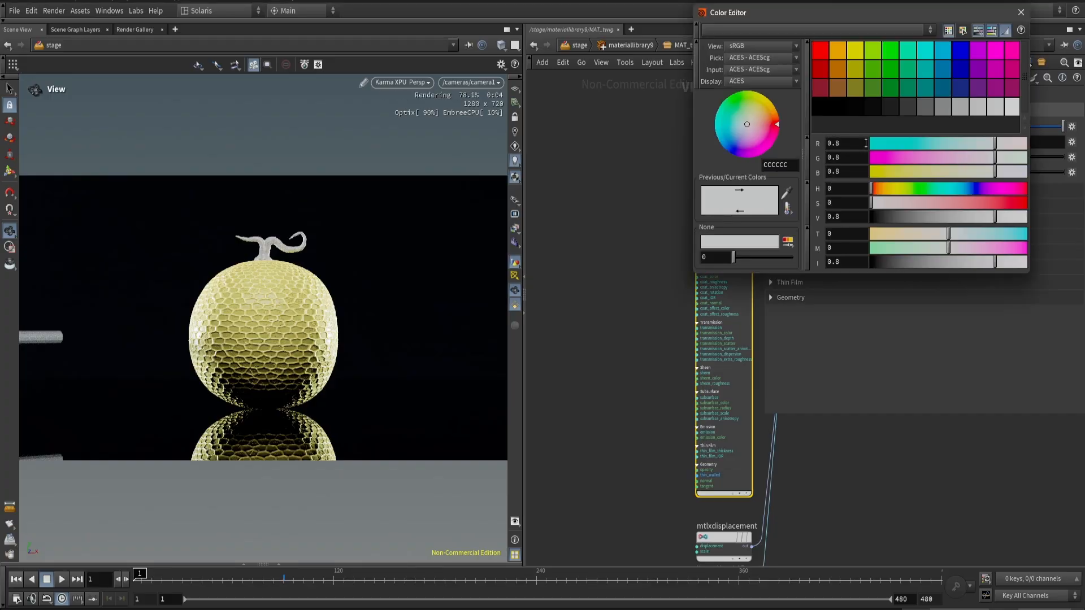
{"action": "left_click", "coordinate": [869, 52]}
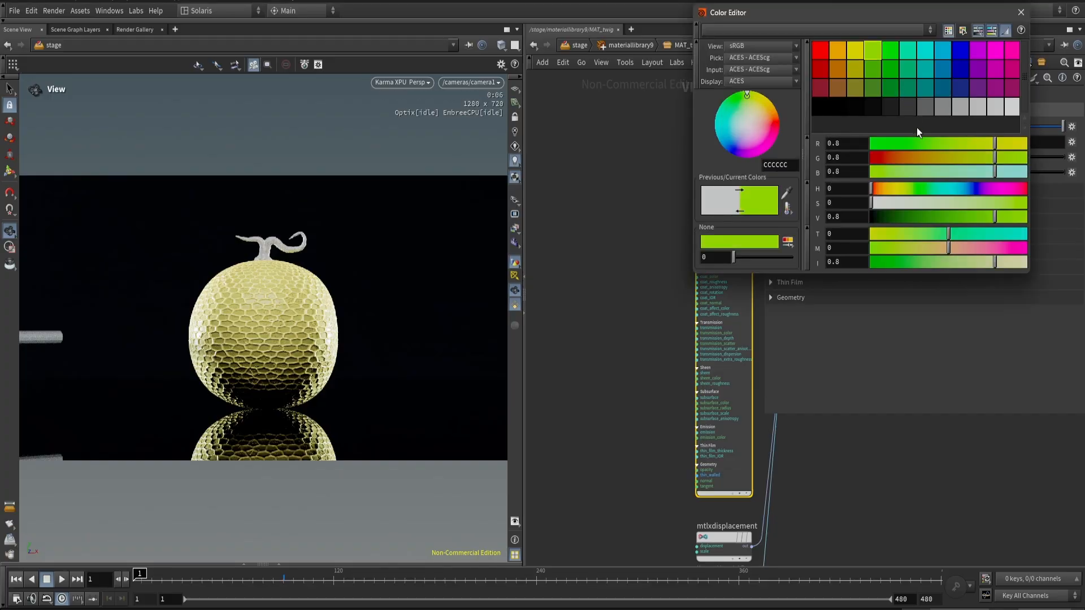
{"action": "left_click", "coordinate": [973, 145]}
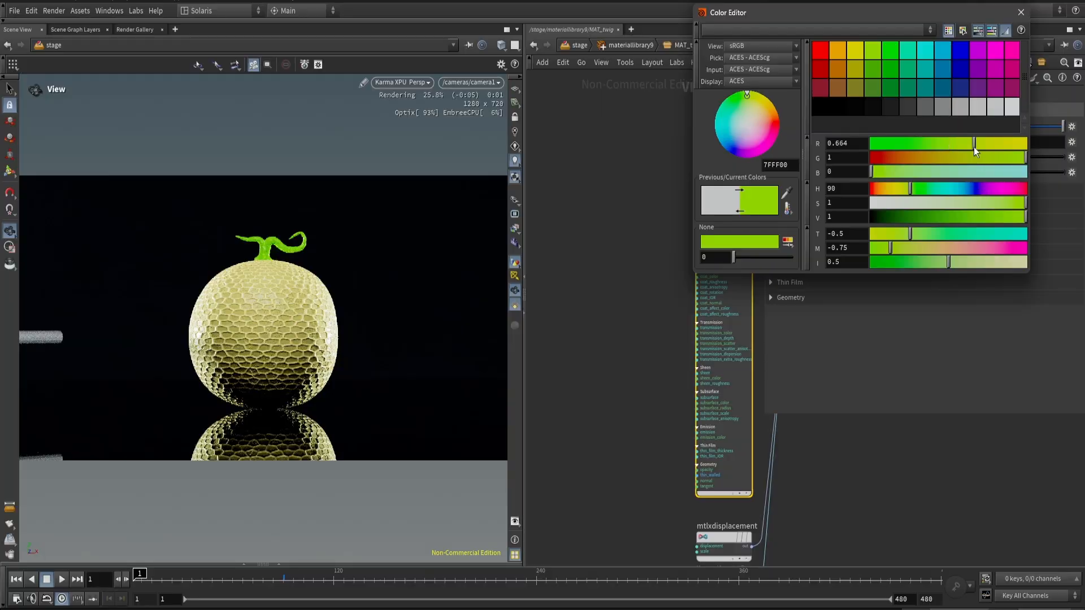
{"action": "left_click", "coordinate": [979, 263]}
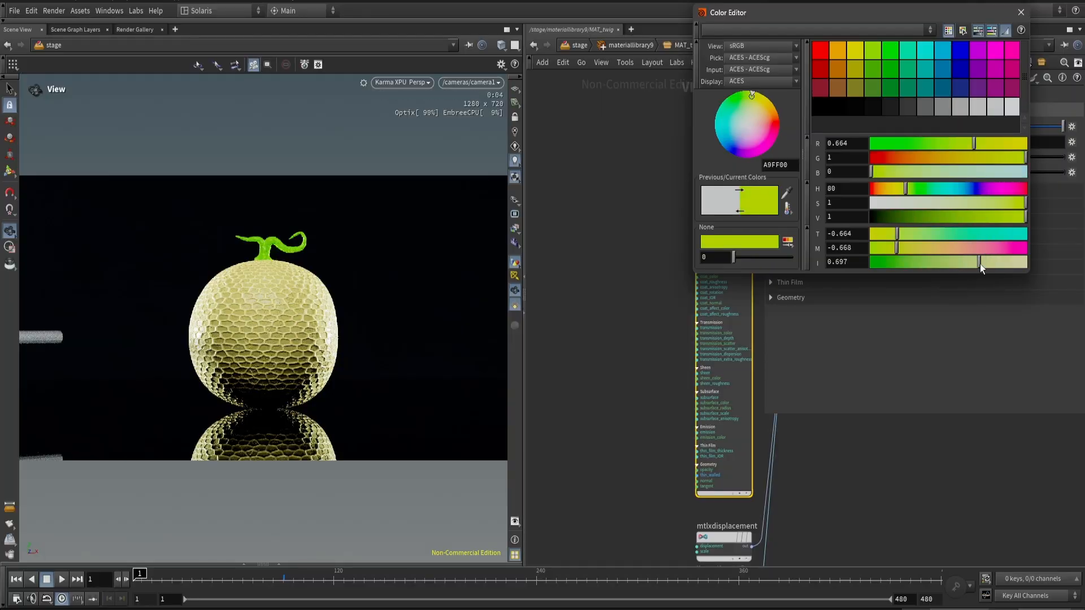
{"action": "left_click", "coordinate": [988, 263]}
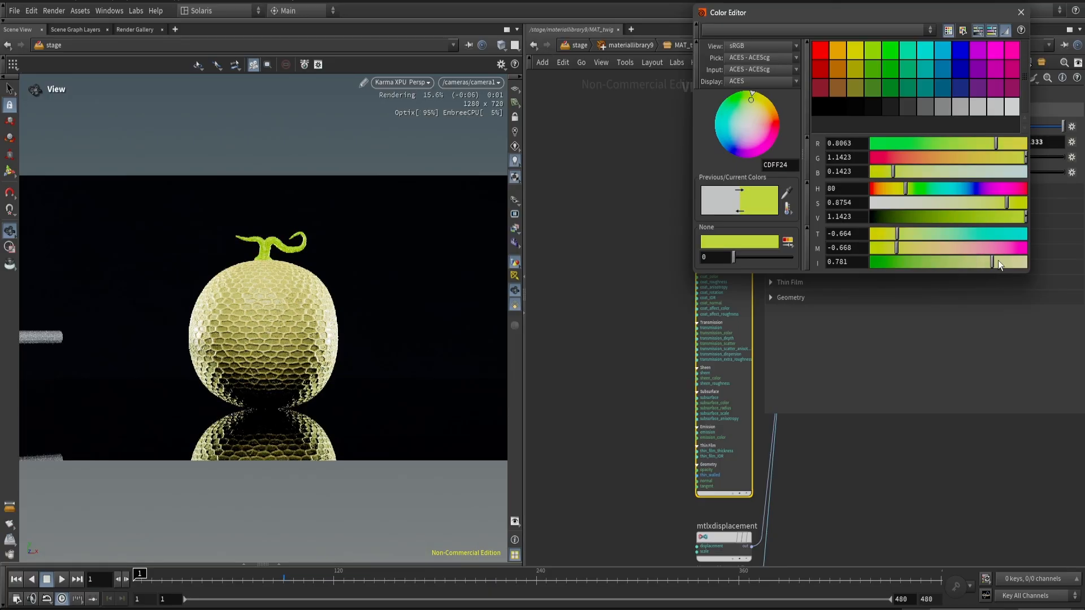
{"action": "left_click", "coordinate": [998, 261]}
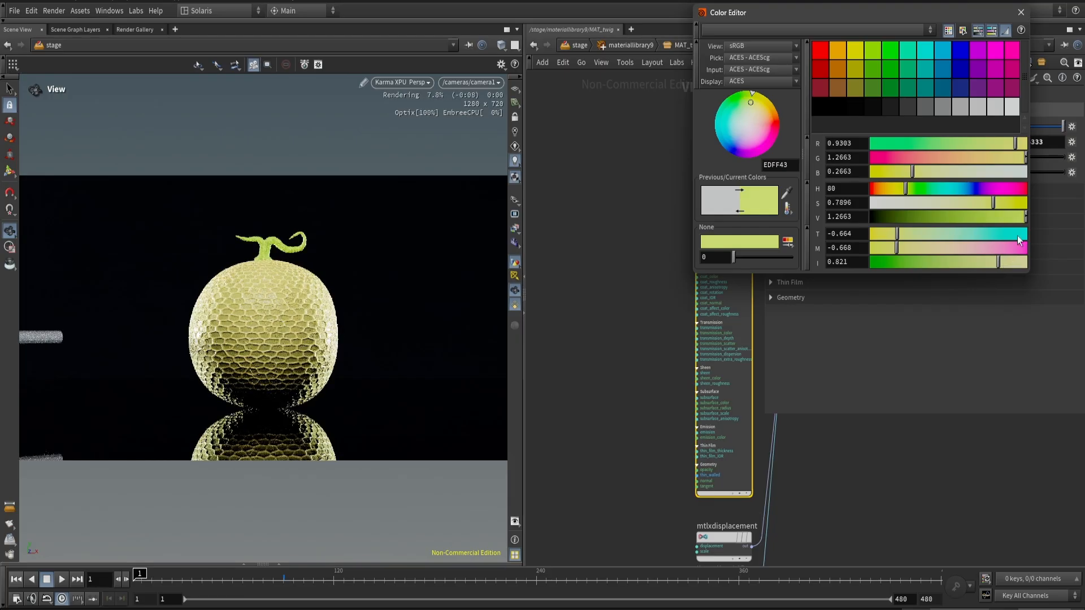
{"action": "left_click", "coordinate": [994, 203]}
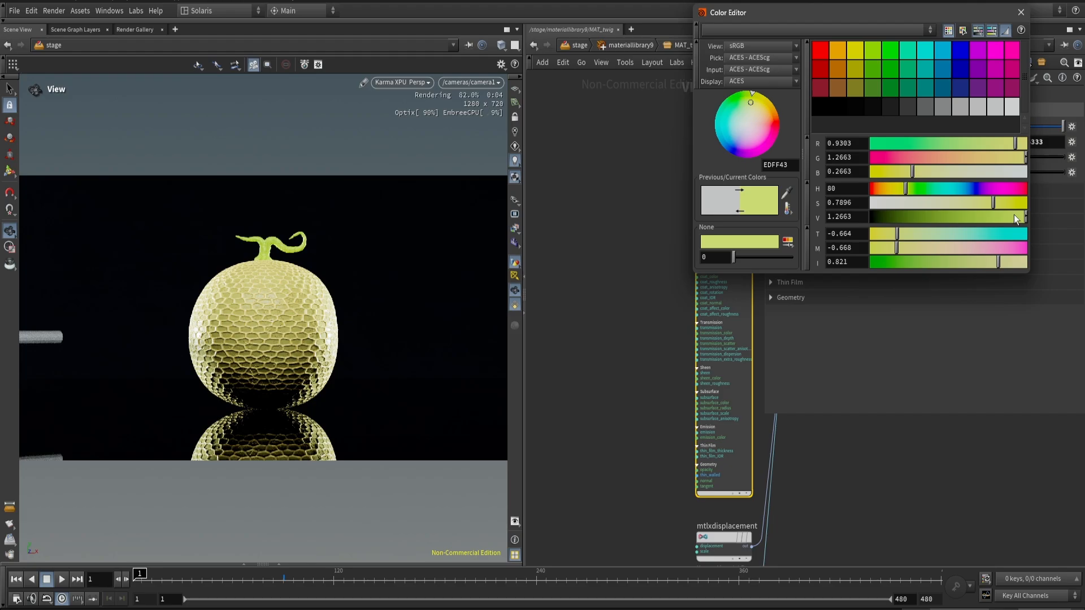
{"action": "left_click", "coordinate": [1009, 260]}
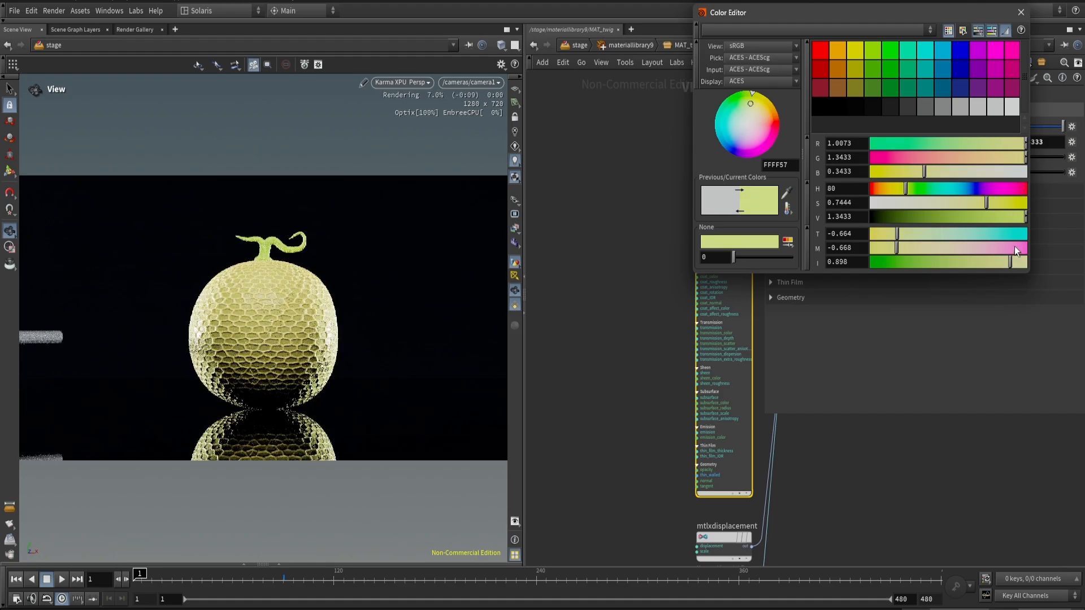
{"action": "left_click", "coordinate": [1022, 12]}
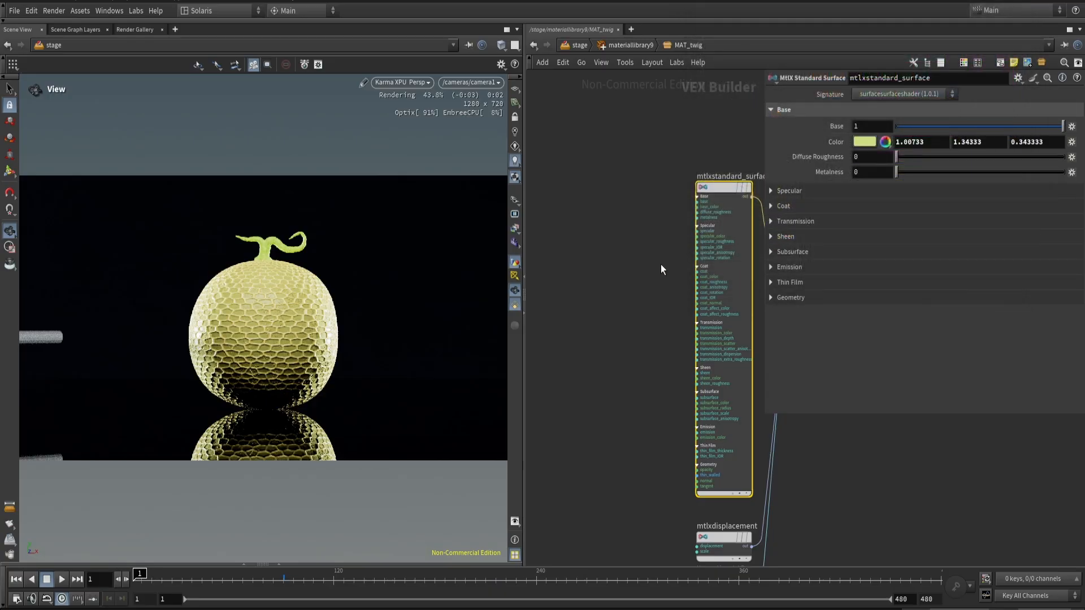
- Set the specular roughness of the twig's standard surface to 1
{"action": "left_click", "coordinate": [788, 191]}
{"action": "left_click", "coordinate": [864, 238]}
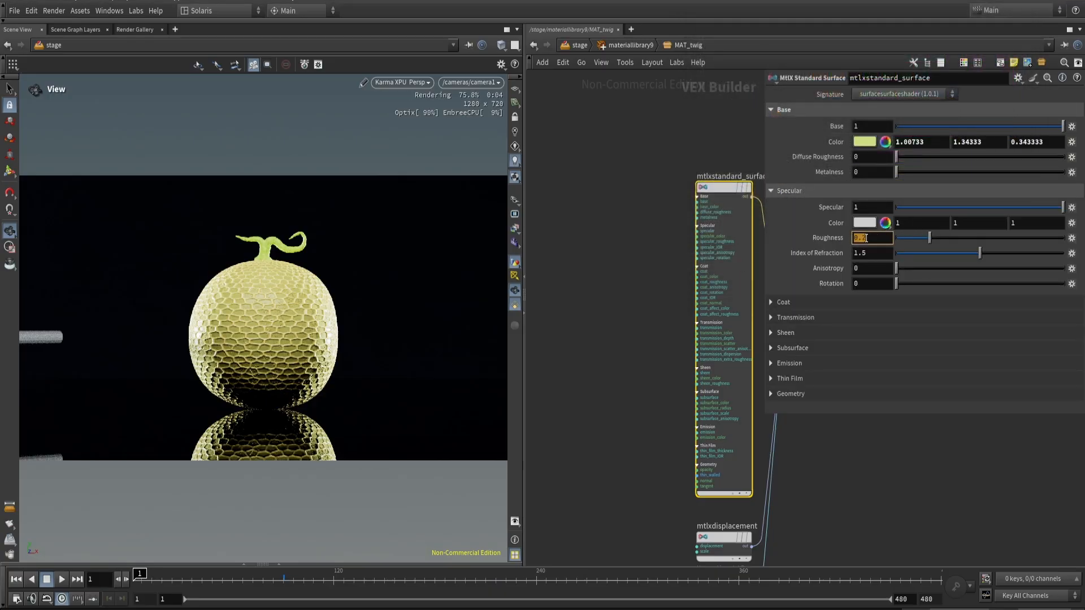
{"action": "type", "text": "1"}
{"action": "key", "text": "Return"}
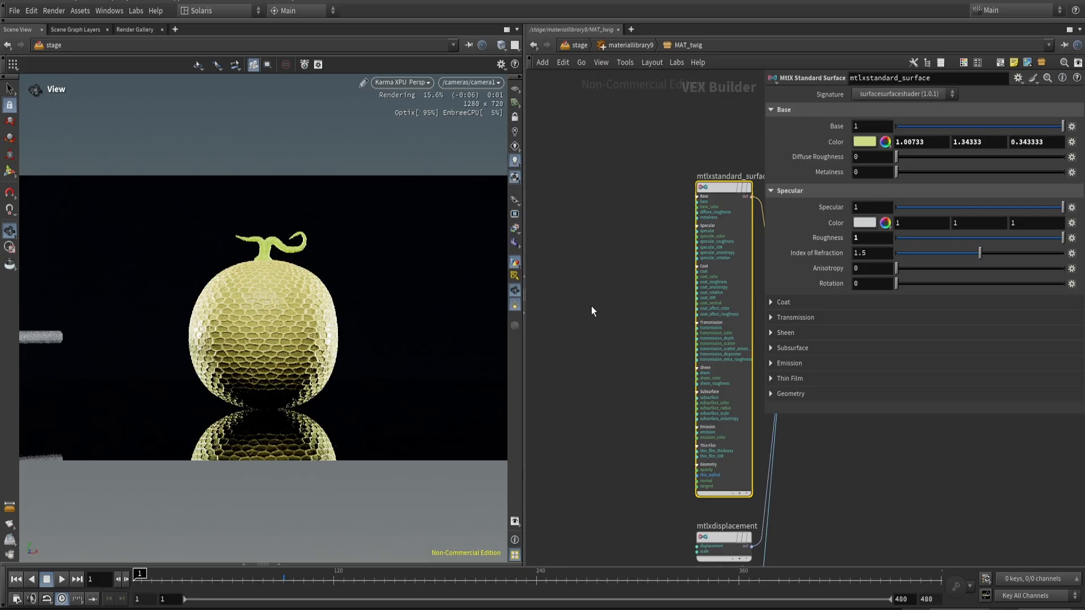
{"action": "left_click", "coordinate": [698, 247]}
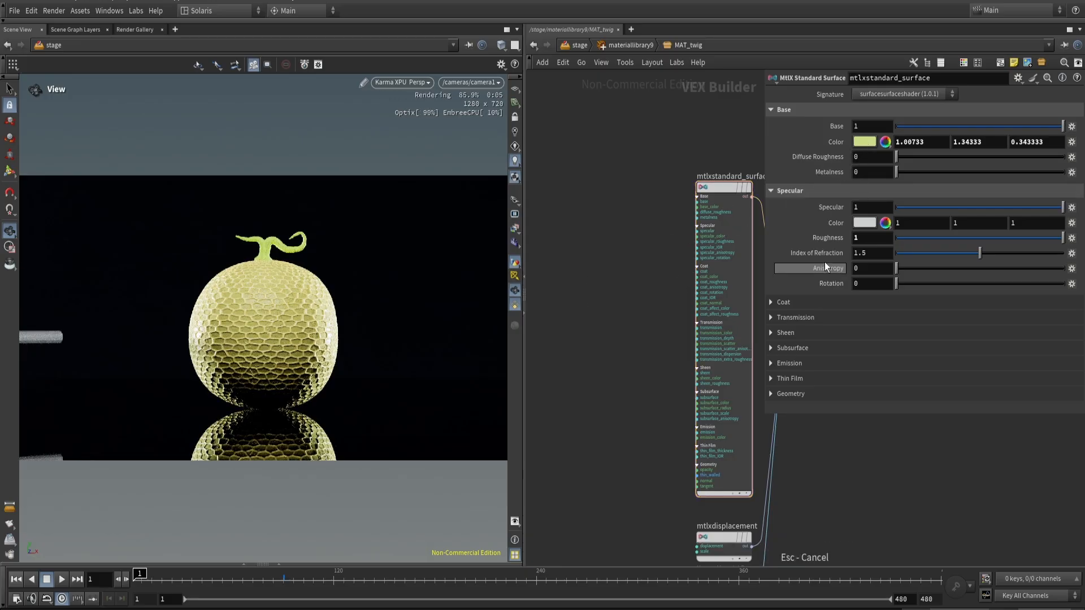
- Set the twig surface's subsurface amount to 0.1 and its subsurface scale to 0.1
{"action": "left_click", "coordinate": [792, 348]}
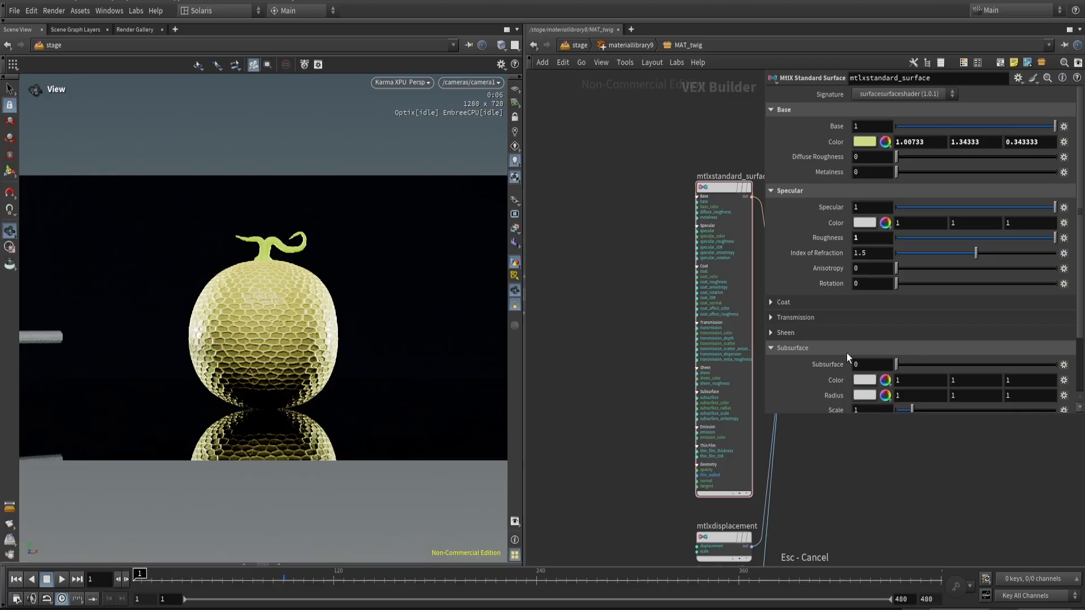
{"action": "left_click", "coordinate": [891, 362]}
{"action": "type", "text": ".1"}
{"action": "key", "text": "Return"}
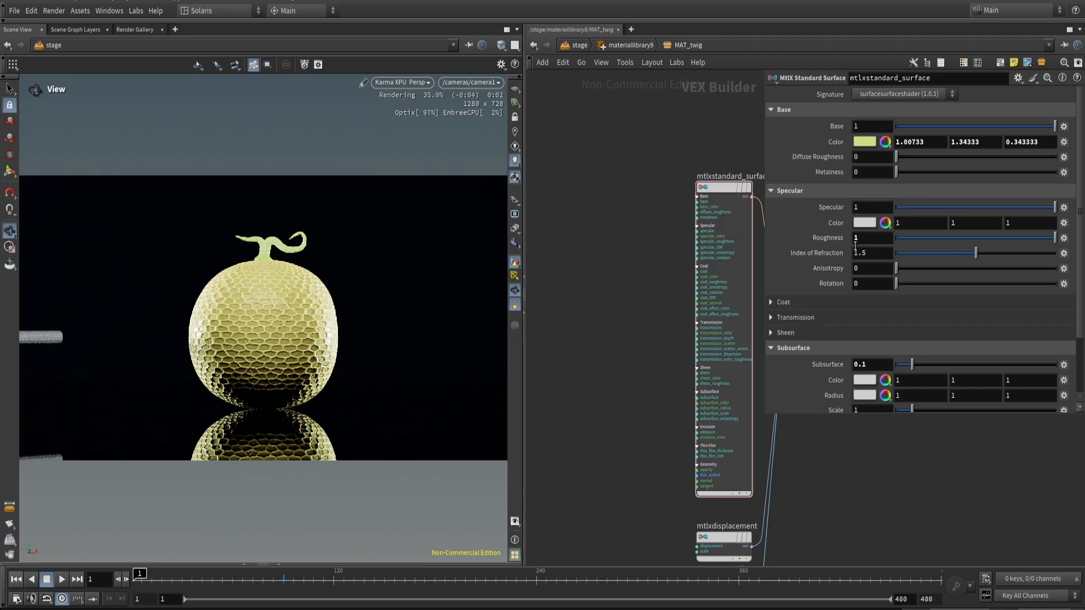
{"action": "double_click", "coordinate": [863, 410]}
{"action": "type", "text": "0"}
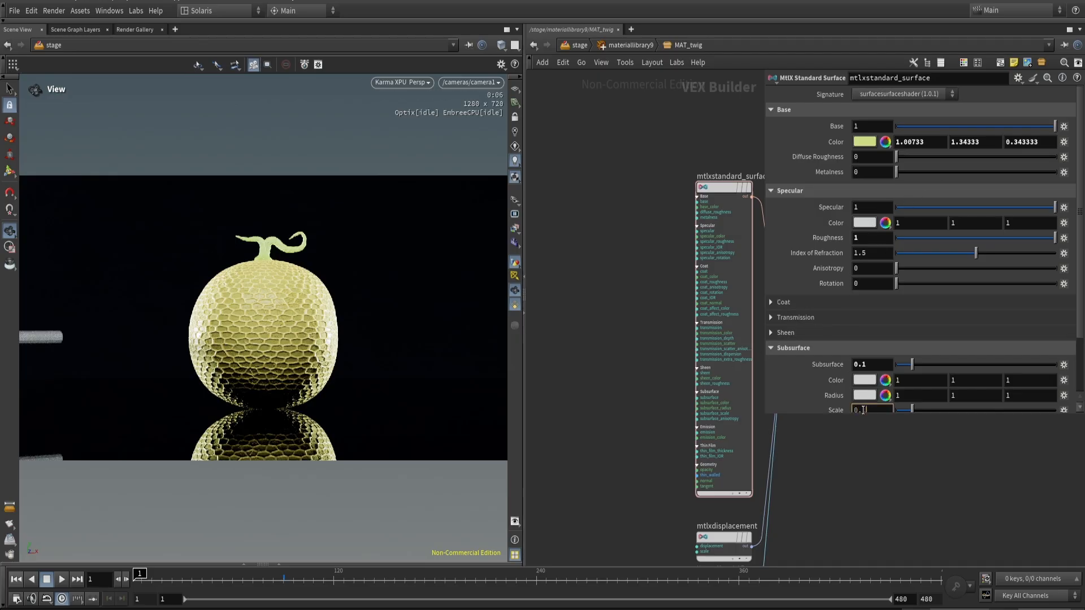
{"action": "type", "text": ".1"}
{"action": "key", "text": "Return"}
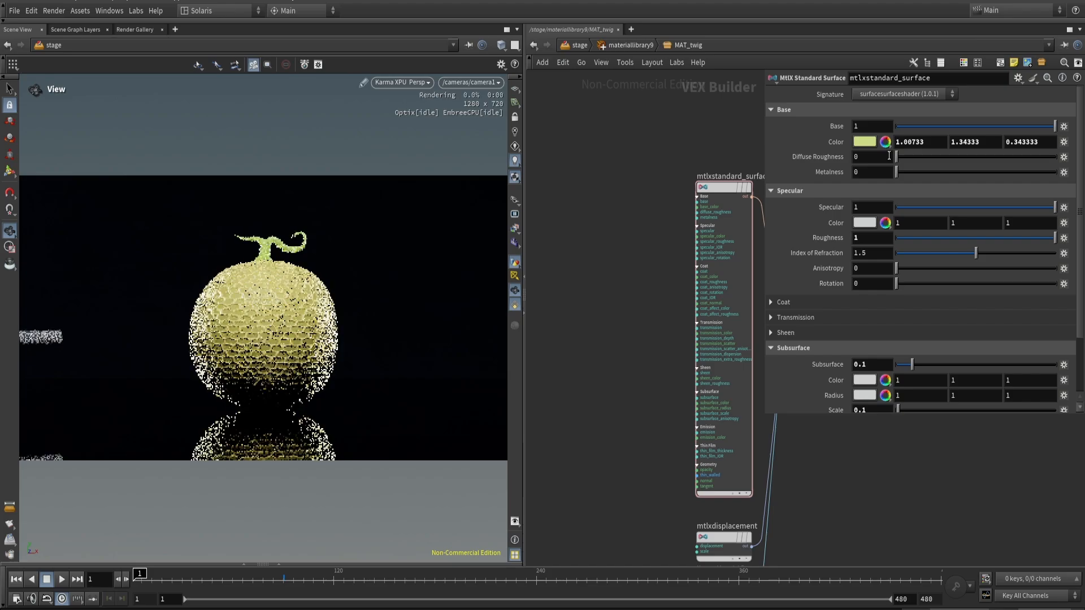
- Change the twig surface's base color to a tan brown of about 0.788, 0.593, 0.154
{"action": "left_click", "coordinate": [868, 143]}
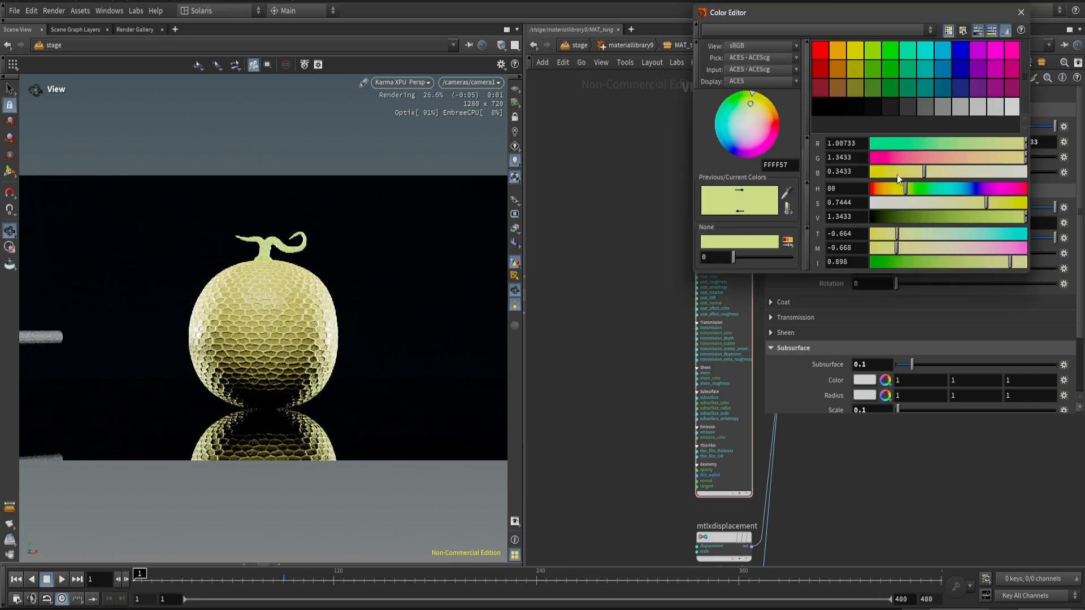
{"action": "left_click", "coordinate": [1004, 208]}
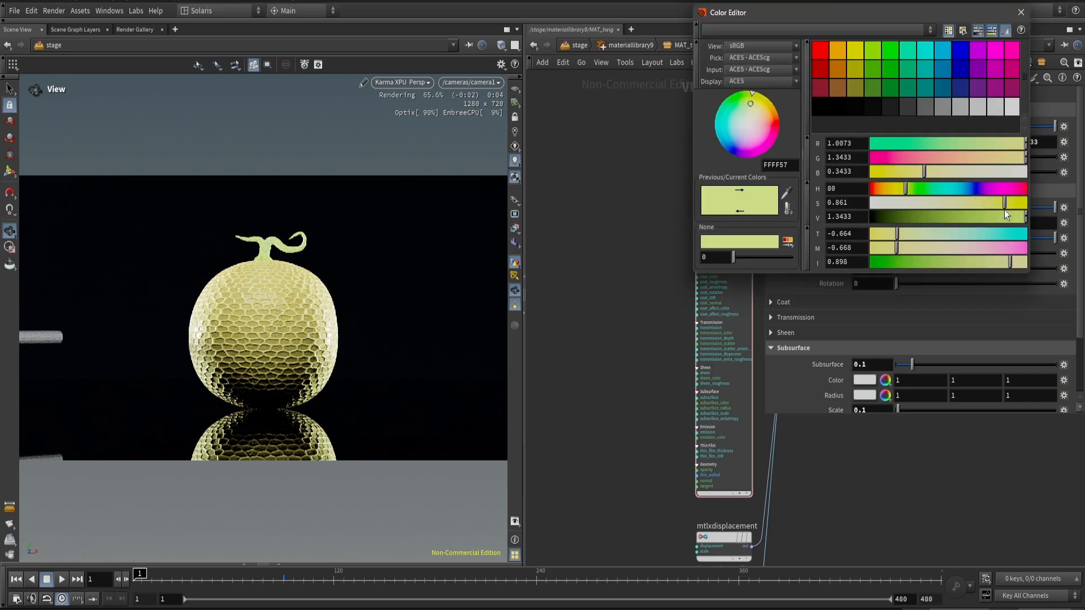
{"action": "left_click", "coordinate": [910, 176]}
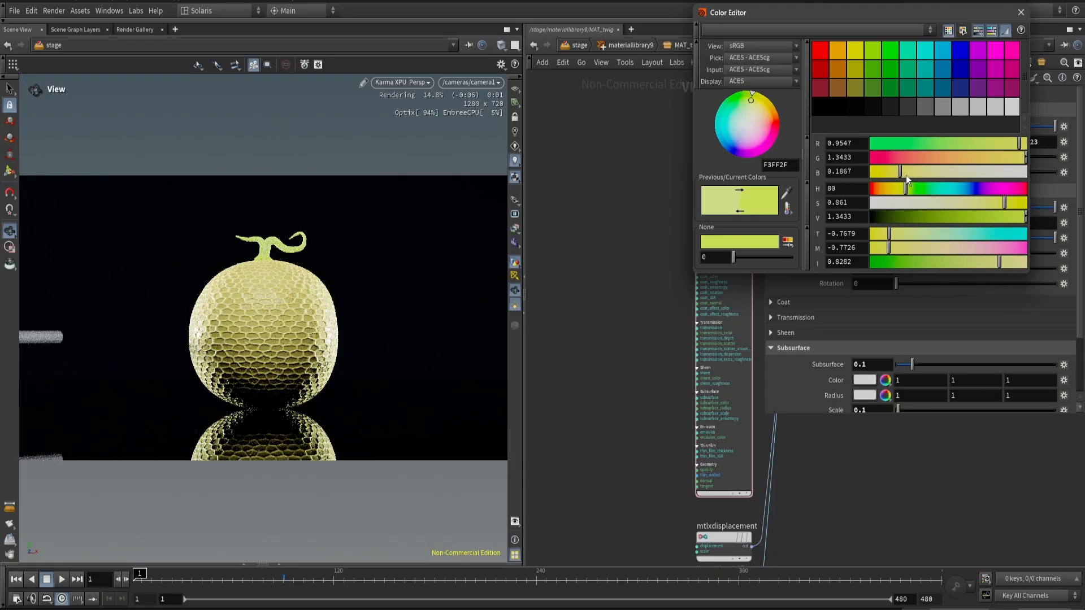
{"action": "left_click", "coordinate": [983, 159]}
{"action": "left_click", "coordinate": [993, 216]}
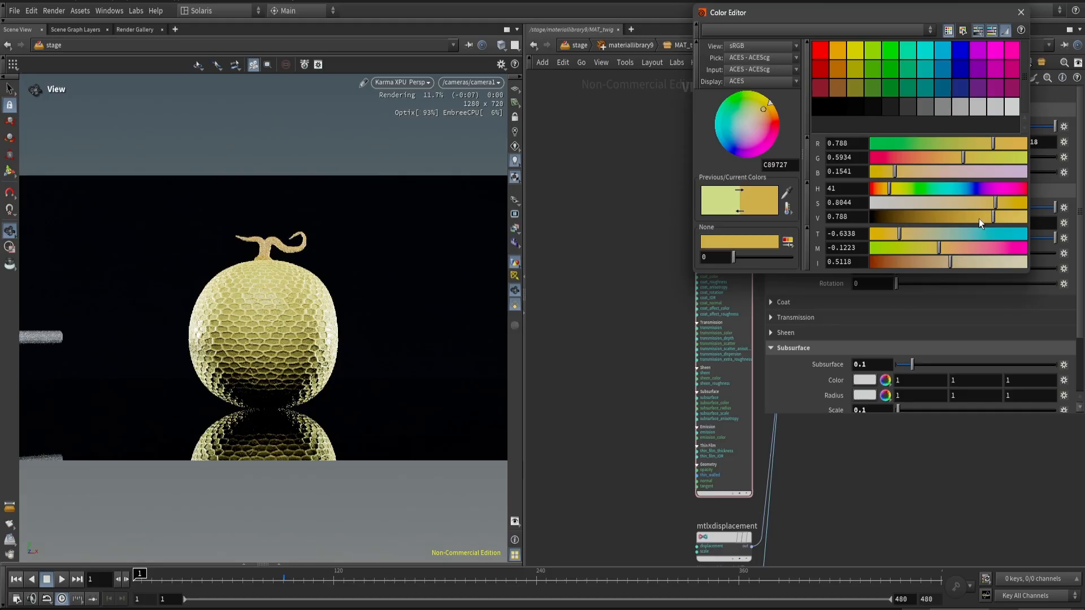
{"action": "left_click", "coordinate": [1020, 13]}
- Set the twig's subsurface color to the orange-brown 0.5, 0.25, 0 and return to the stage level
{"action": "left_click", "coordinate": [863, 380]}
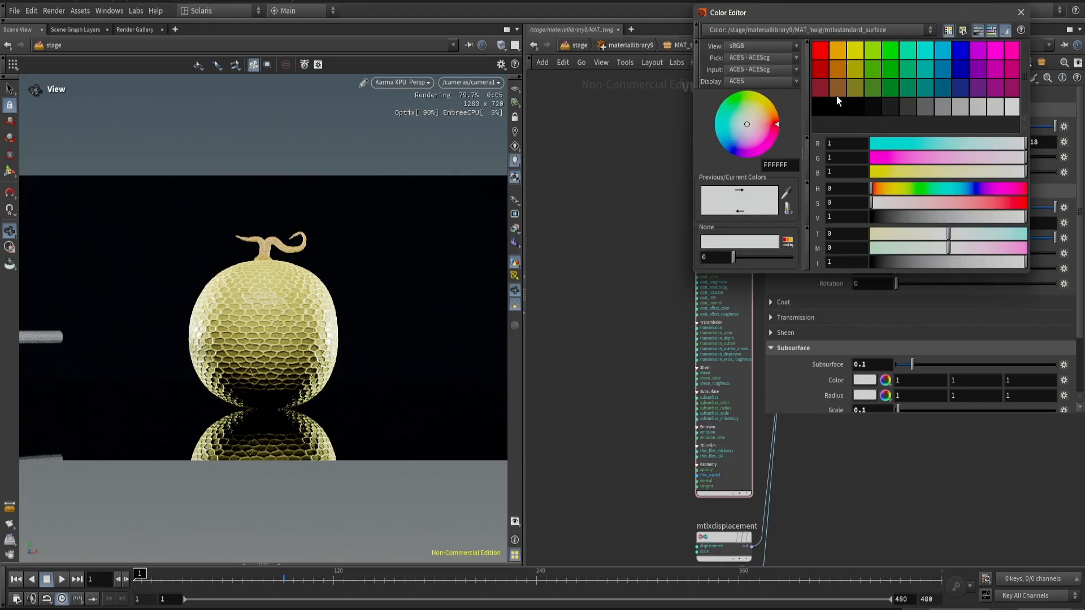
{"action": "left_click", "coordinate": [838, 69]}
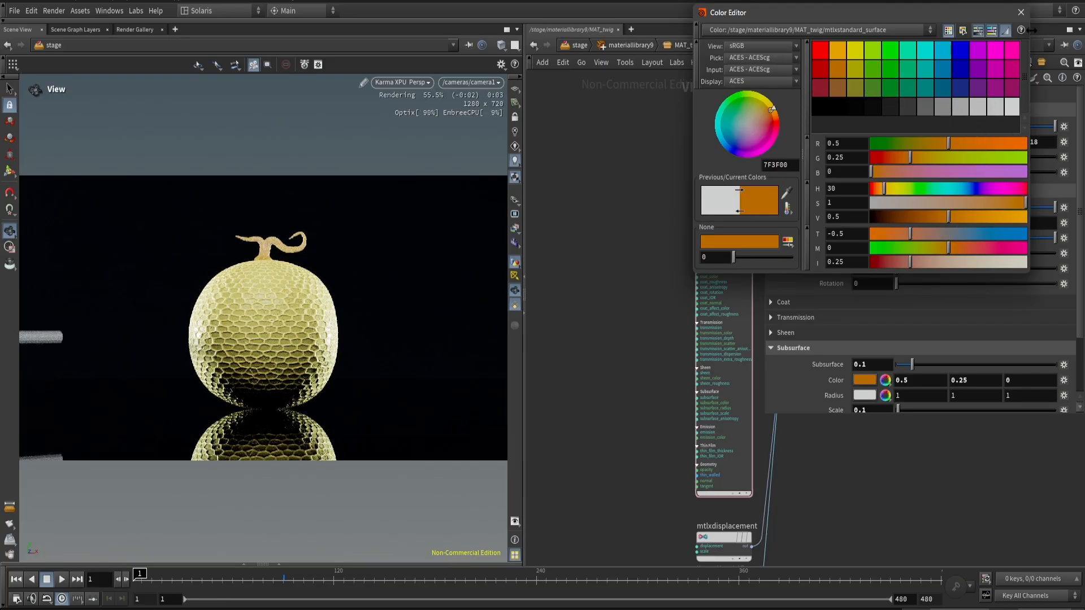
{"action": "left_click", "coordinate": [1020, 12]}
{"action": "key", "text": "u"}
{"action": "key", "text": "u"}
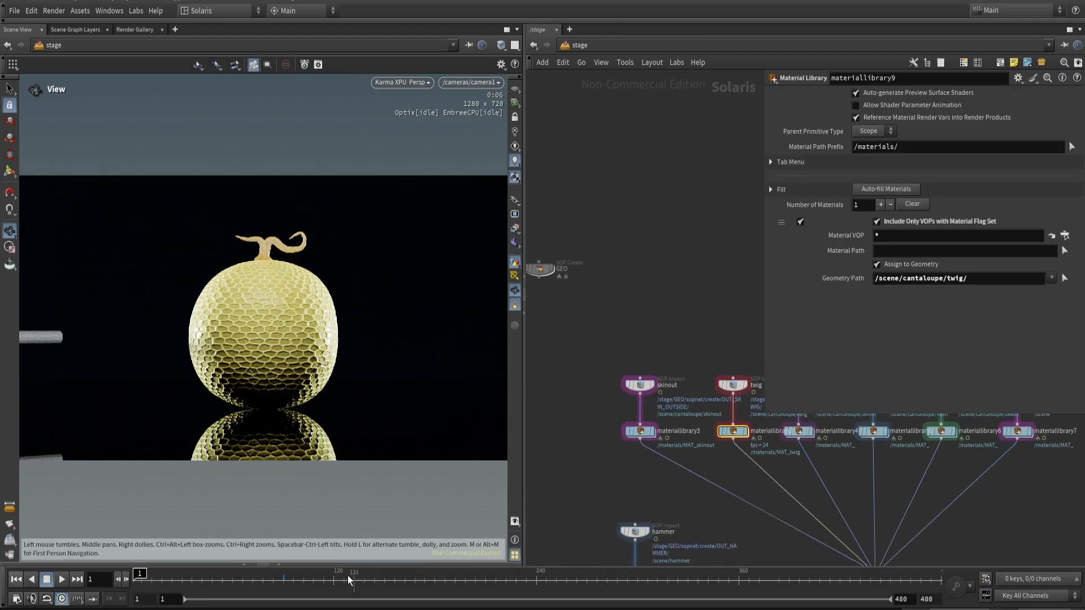
- Move to frame 246 using the Houdini VK renderer and preview that frame in Karma XPU
{"action": "left_click", "coordinate": [401, 83]}
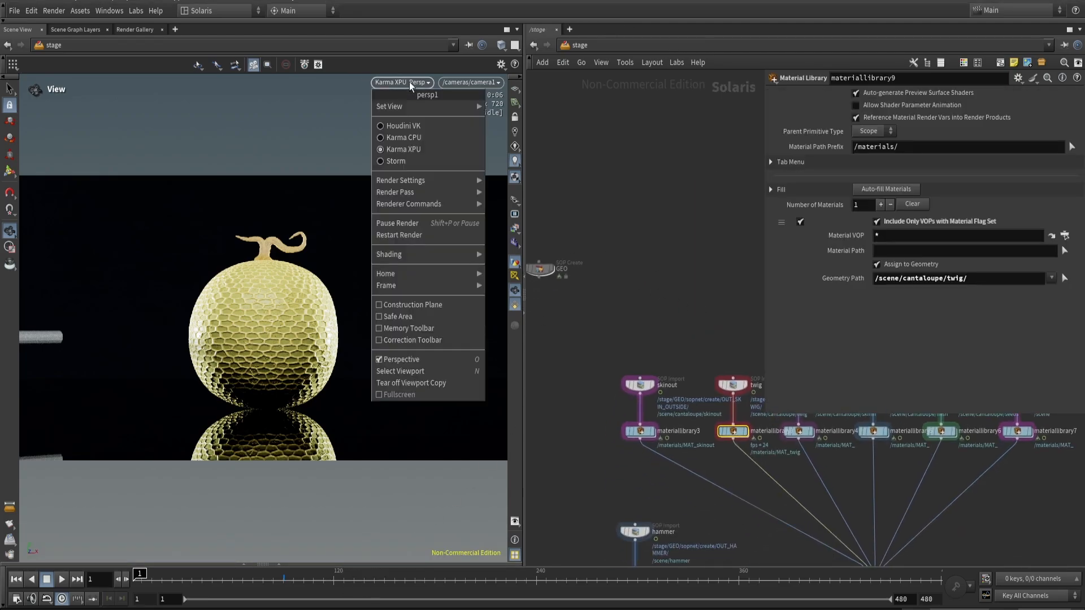
{"action": "left_click", "coordinate": [412, 125]}
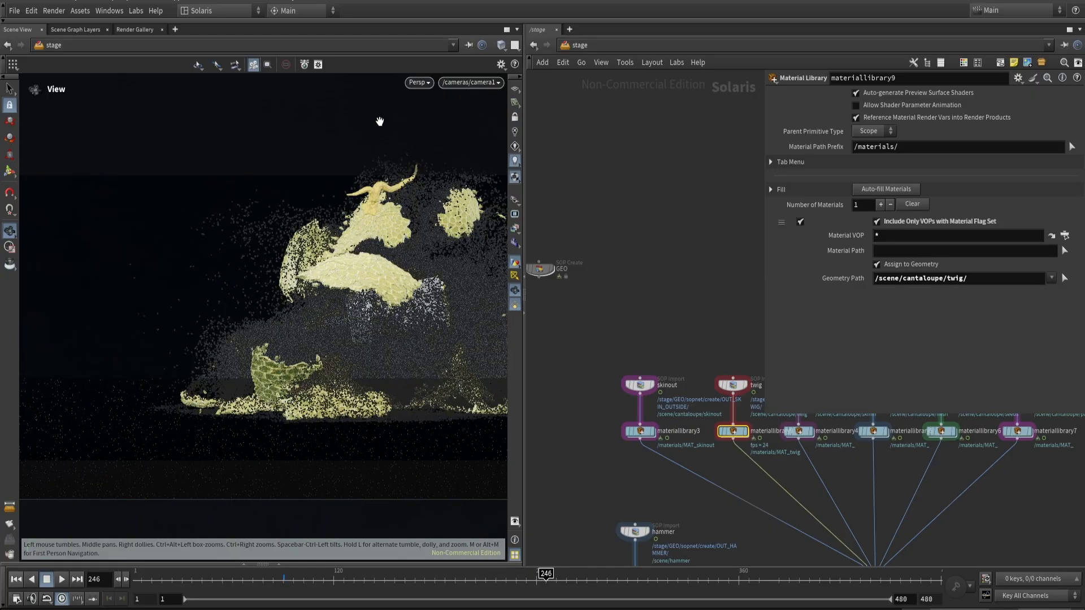
{"action": "left_click", "coordinate": [419, 85]}
{"action": "left_click", "coordinate": [444, 150]}
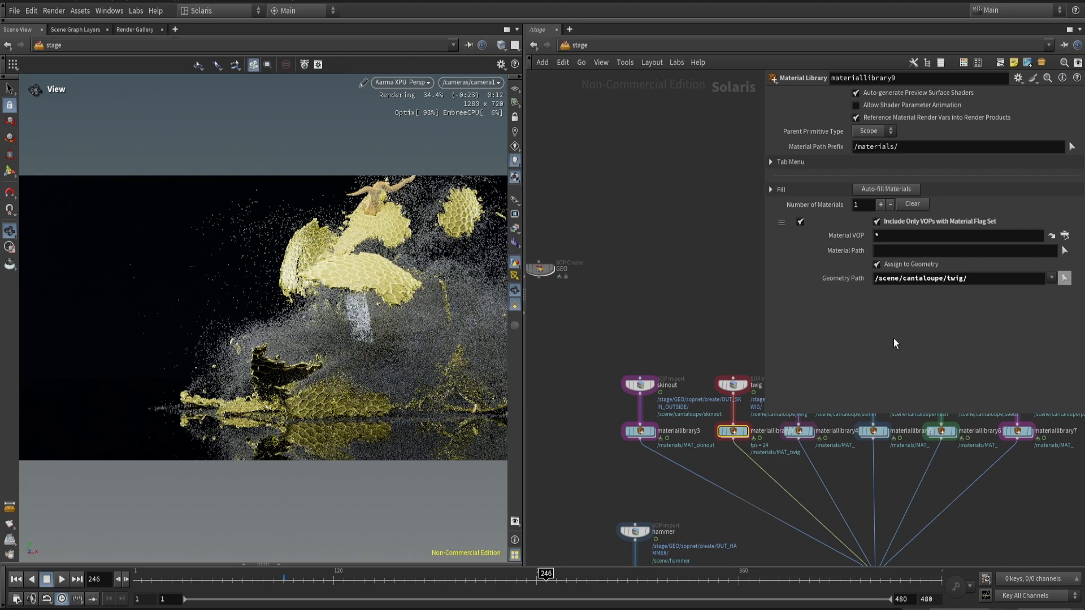
- Open materiallibrary7 below the particles import and rename its MAT_ subnetwork to MAT_particles
{"action": "middle_click_drag", "start_coordinate": [616, 277], "coordinate": [487, 252]}
{"action": "middle_click_drag", "start_coordinate": [853, 499], "coordinate": [739, 535]}
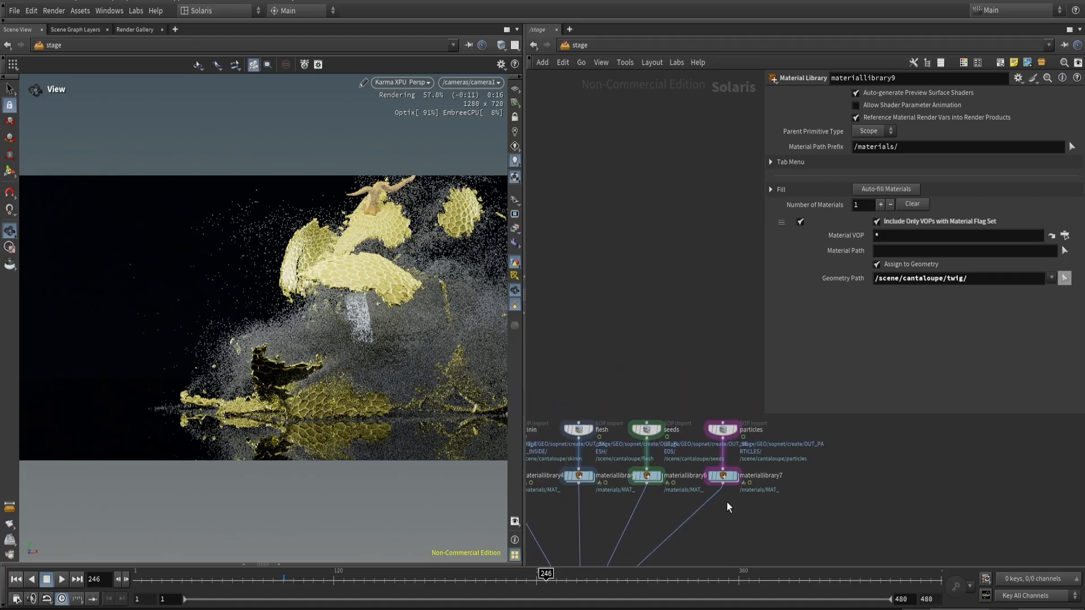
{"action": "double_click", "coordinate": [727, 473]}
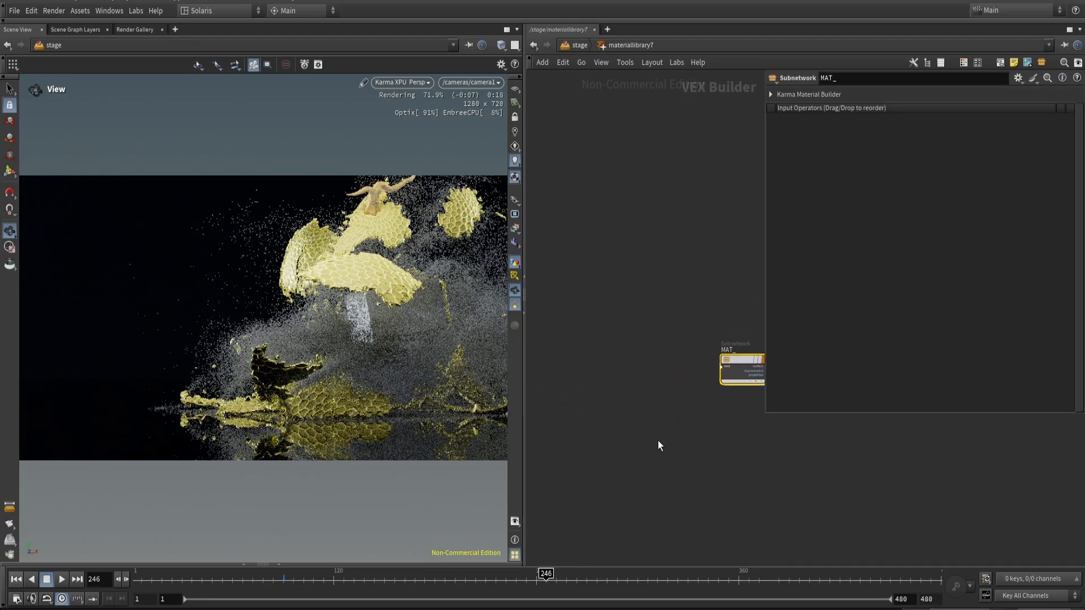
{"action": "double_click", "coordinate": [667, 396]}
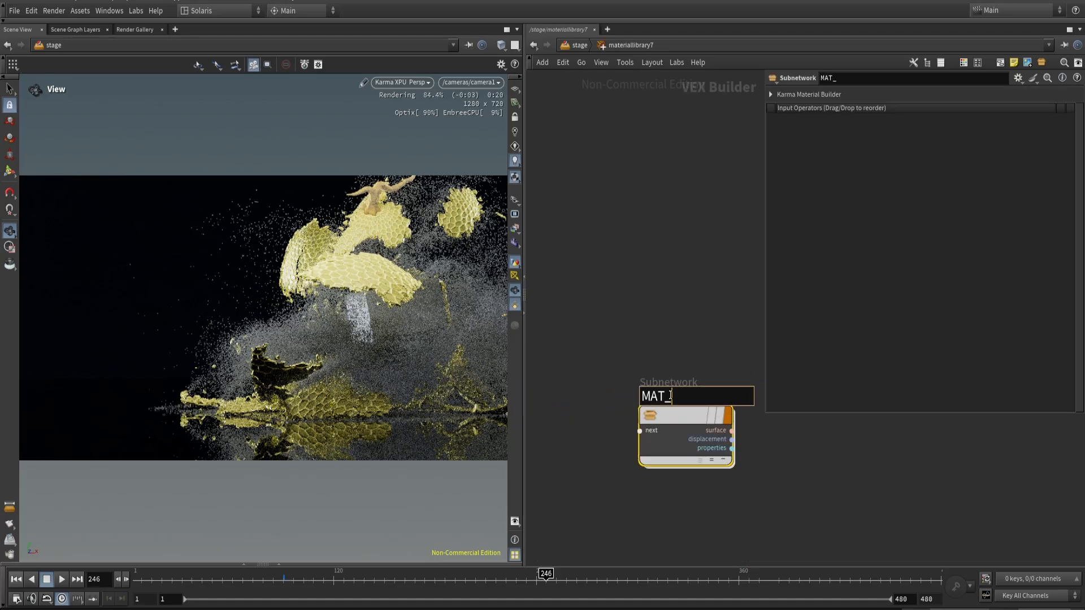
{"action": "type", "text": "particles"}
{"action": "key", "text": "Return"}
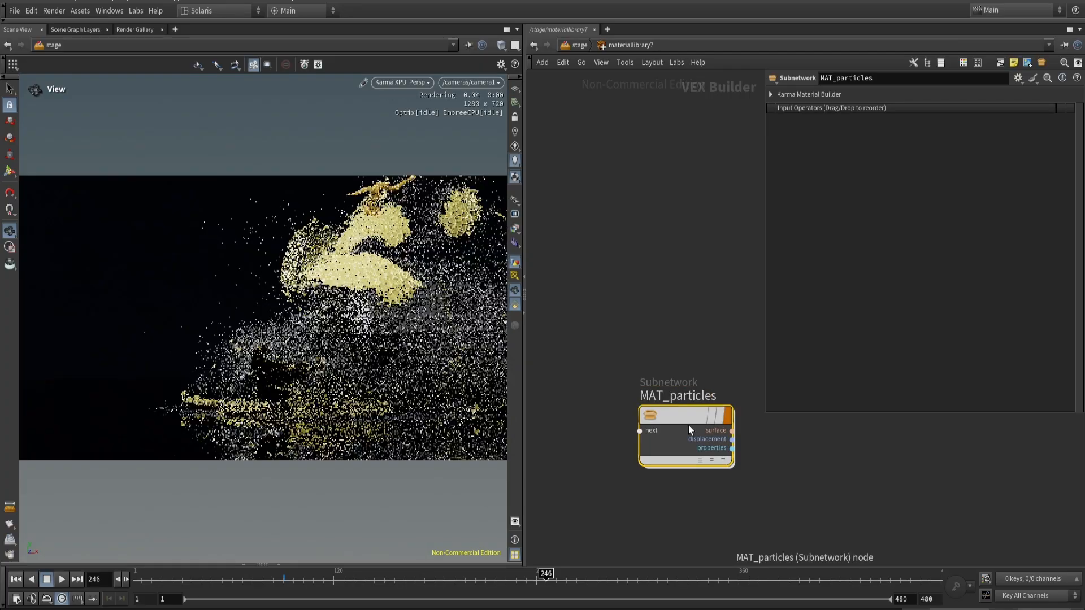
- Open the MAT_particles subnetwork and set its standard surface's transmission to 1
{"action": "double_click", "coordinate": [664, 420]}
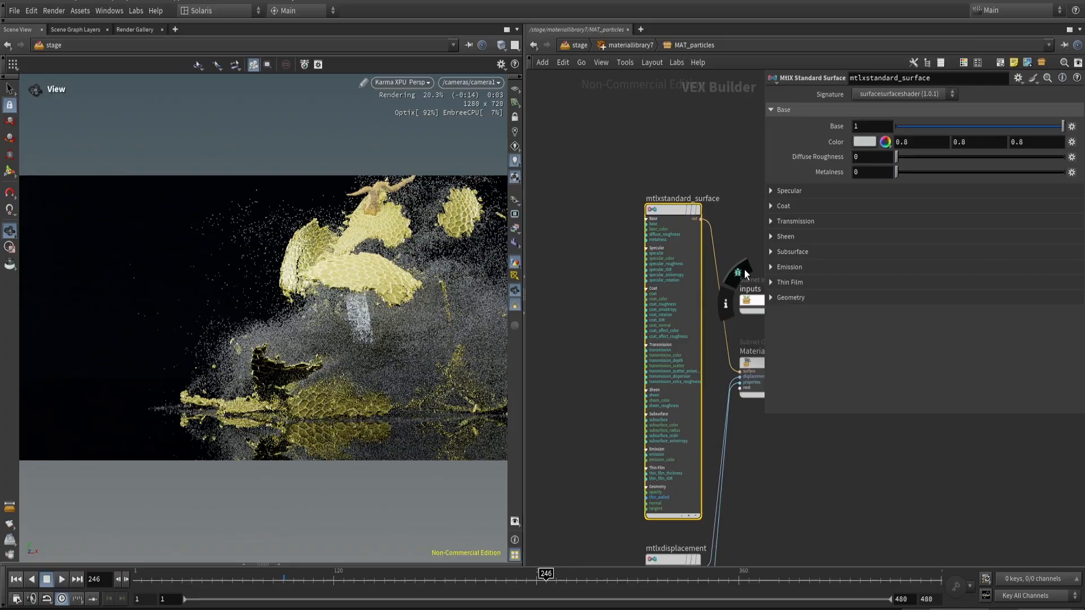
{"action": "left_click", "coordinate": [793, 220]}
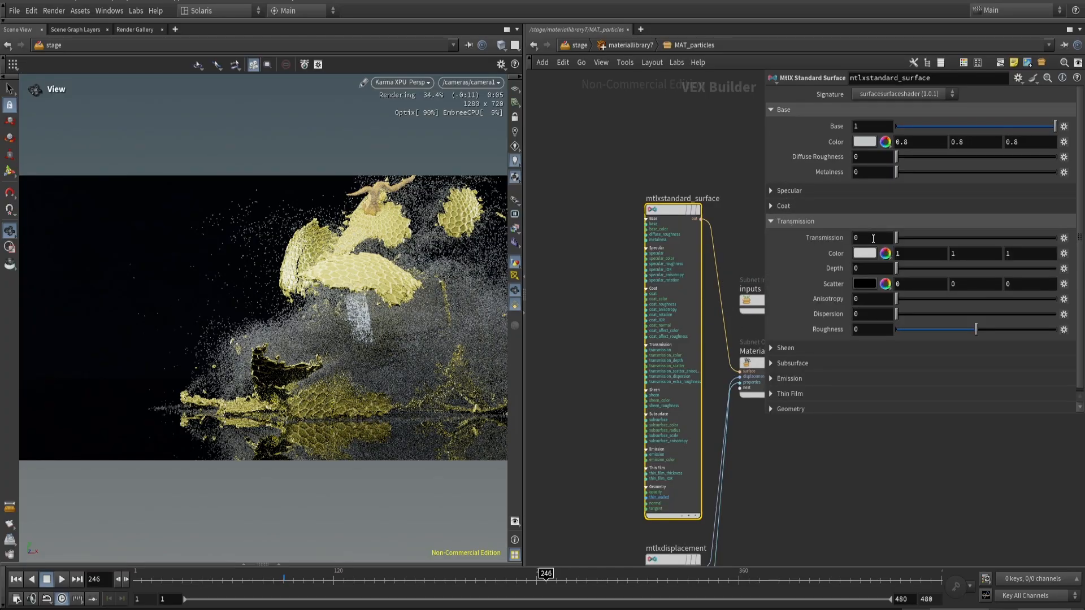
{"action": "left_click", "coordinate": [873, 238]}
{"action": "type", "text": "1"}
{"action": "key", "text": "Return"}
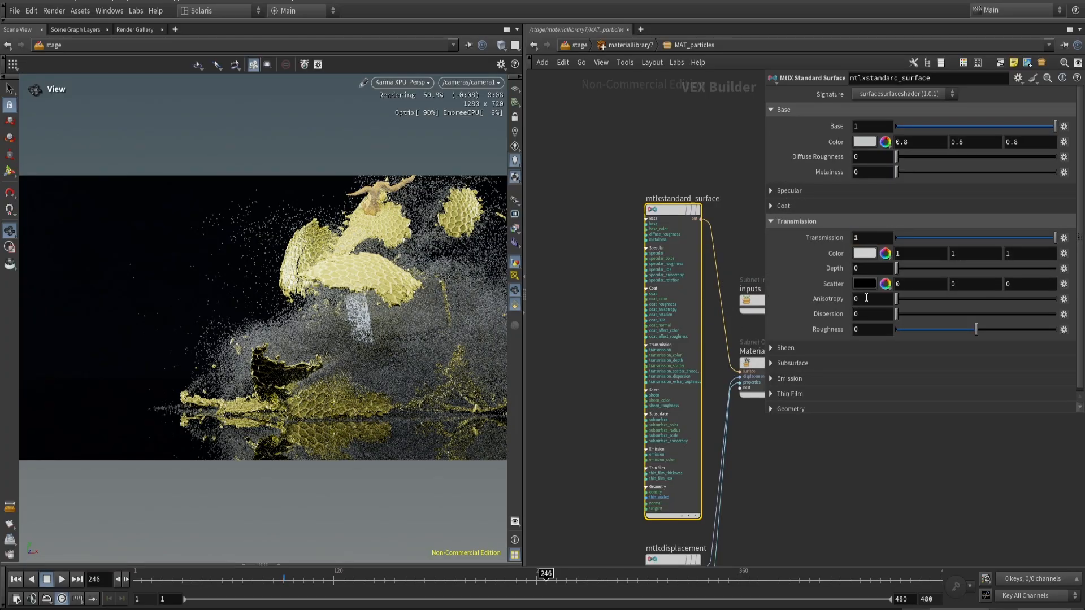
- Set the specular index of refraction of the particles' standard surface to 1.33
{"action": "left_click", "coordinate": [790, 190]}
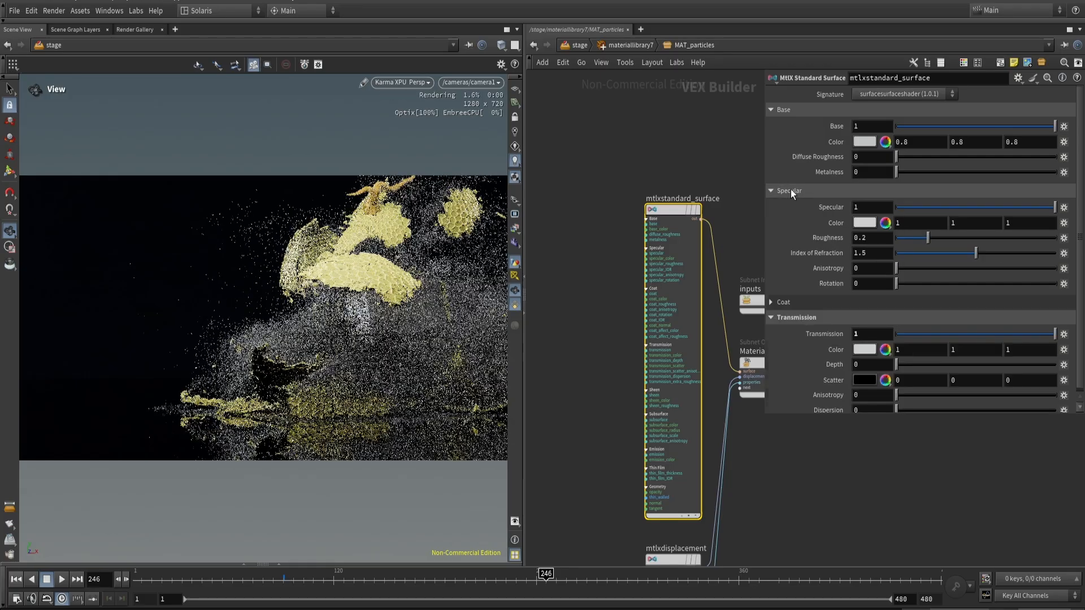
{"action": "left_click", "coordinate": [882, 253]}
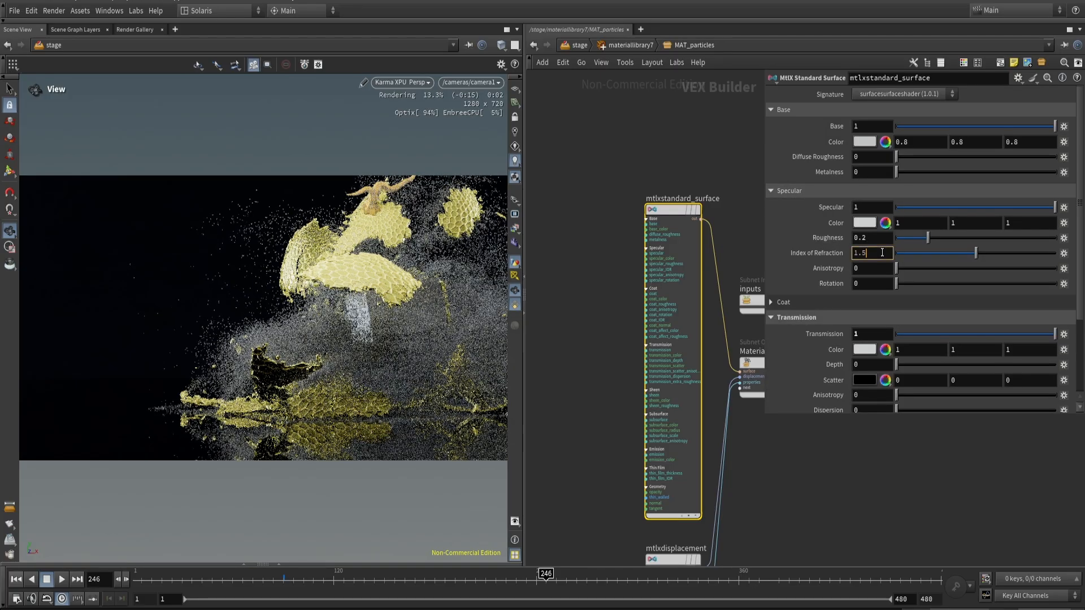
{"action": "key", "text": "BackSpace"}
{"action": "type", "text": "33"}
{"action": "key", "text": "Return"}
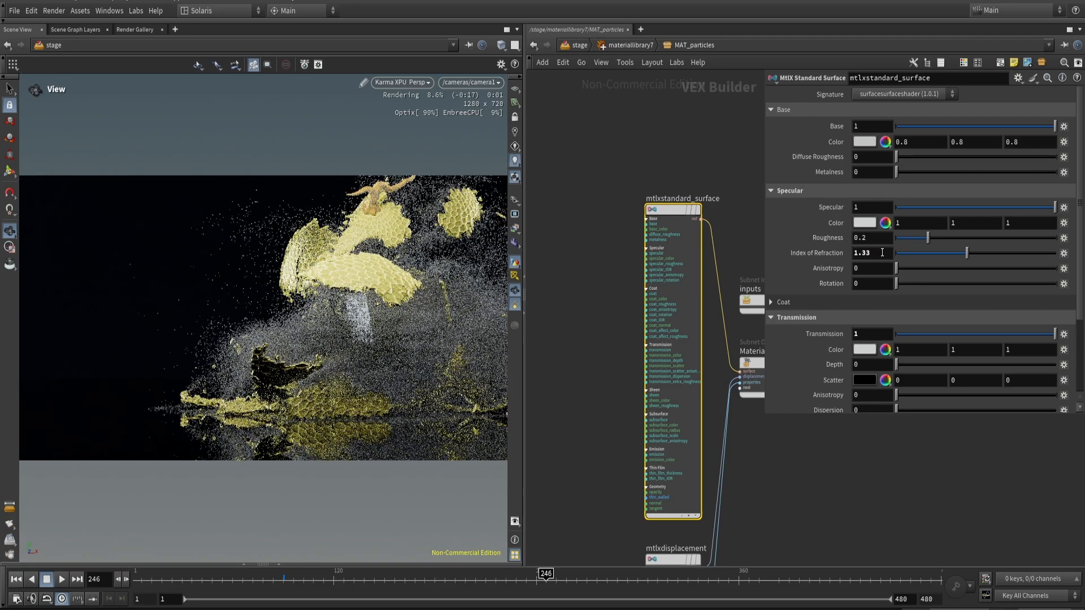
- Return to the stage level, enable Assign to Geometry on materiallibrary7 and open its Geometry Path for editing
{"action": "key", "text": "u"}
{"action": "key", "text": "u"}
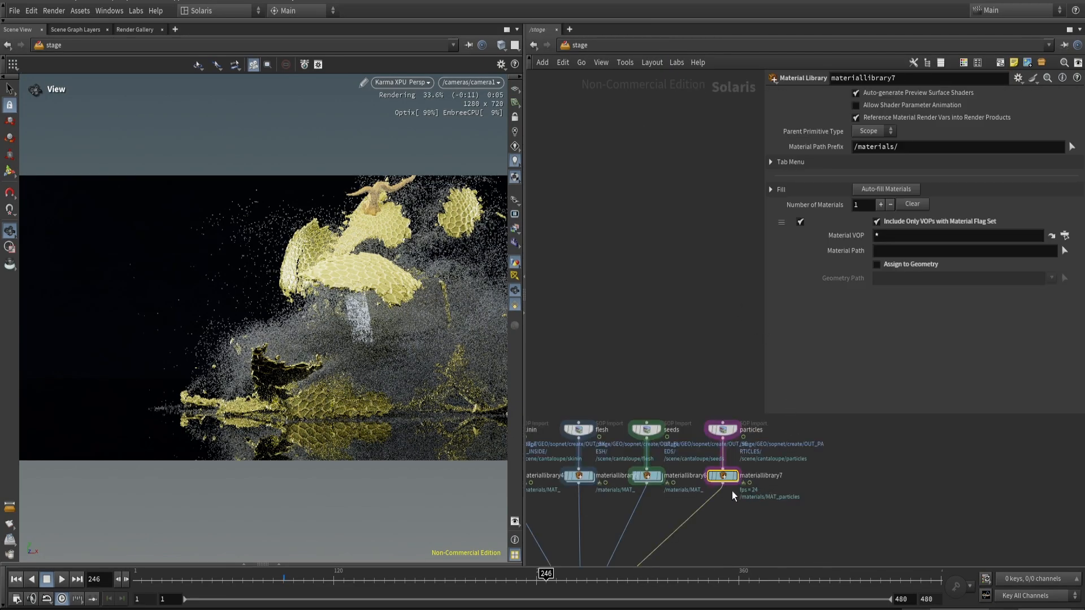
{"action": "mouse_move", "coordinate": [723, 478]}
{"action": "left_click", "coordinate": [898, 280]}
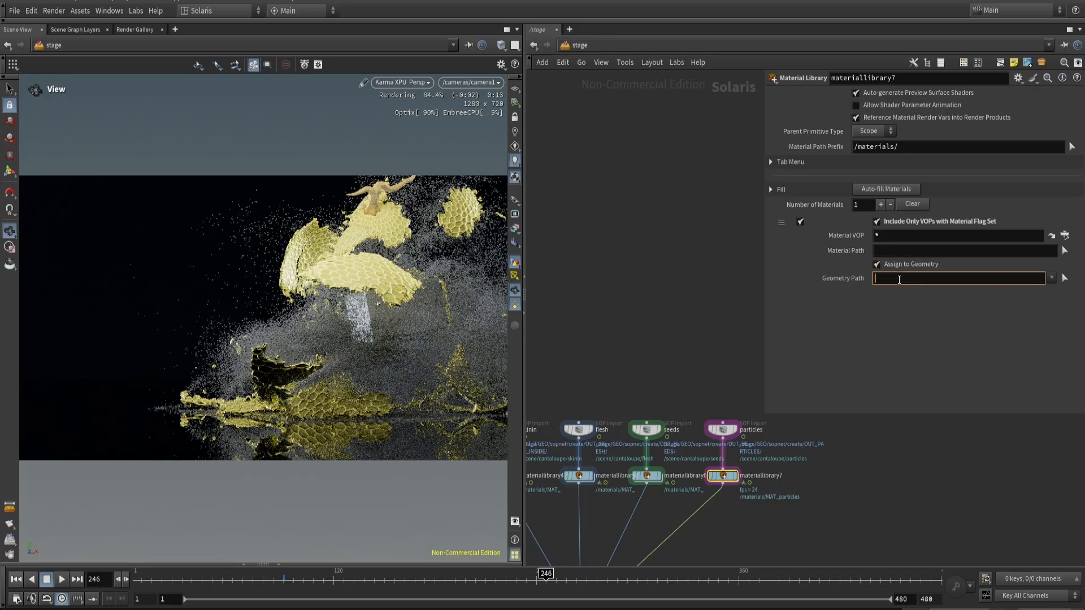
- Assign the particle material to the geometry path /scene/cantaloupe/particles/ in materiallibrary7
{"action": "type", "text": "/scene/cantaloupe/"}
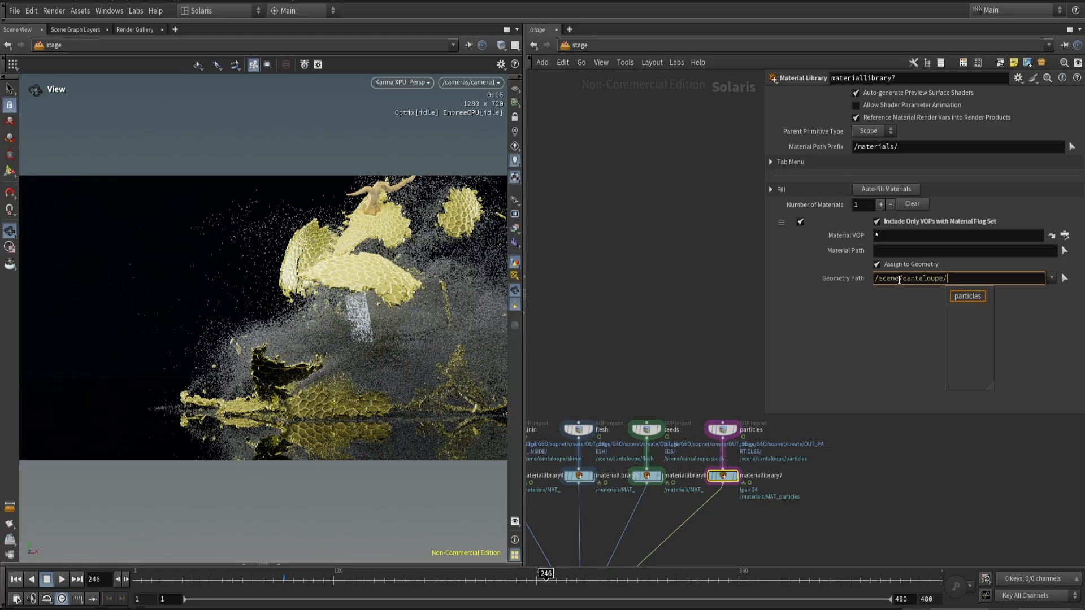
{"action": "key", "text": "Return"}
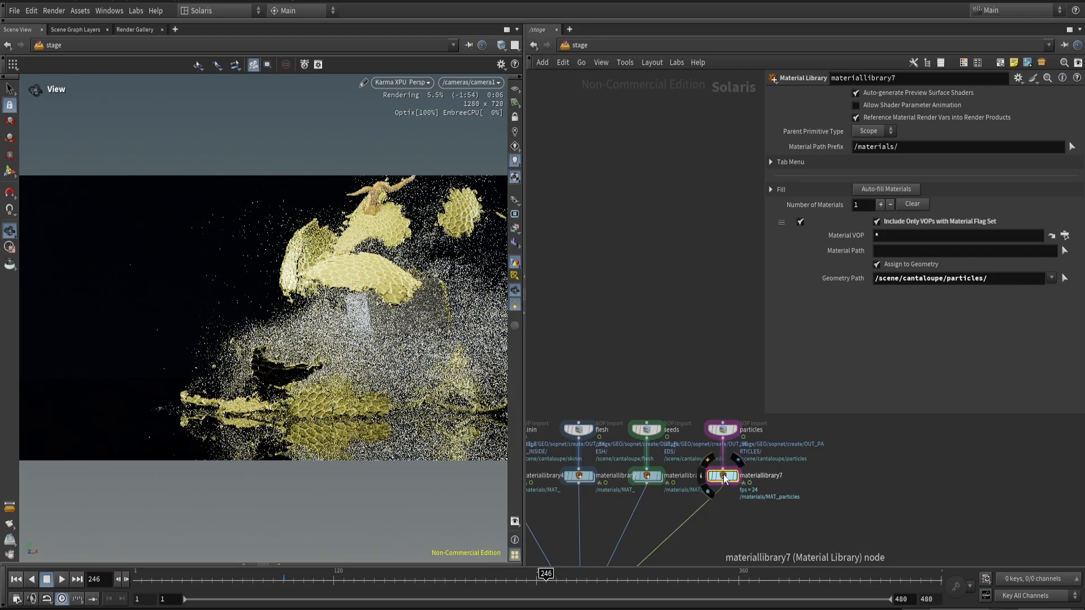
- Give the standard surface inside MAT_particles a pale yellow-green transmission colour of 0.974833, 1.093, 0.701167
{"action": "double_click", "coordinate": [723, 477]}
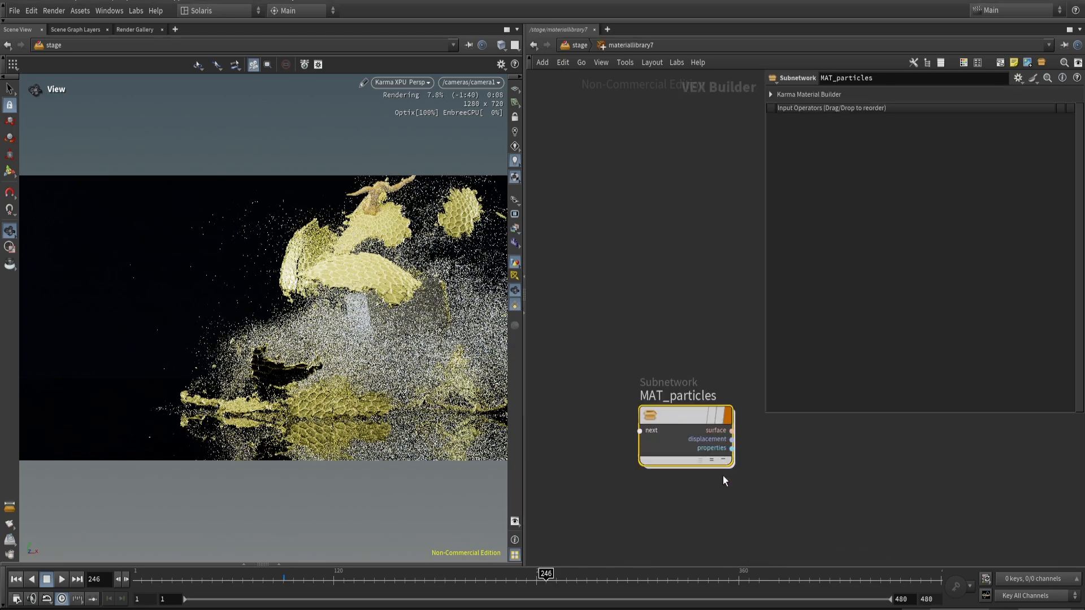
{"action": "double_click", "coordinate": [686, 421]}
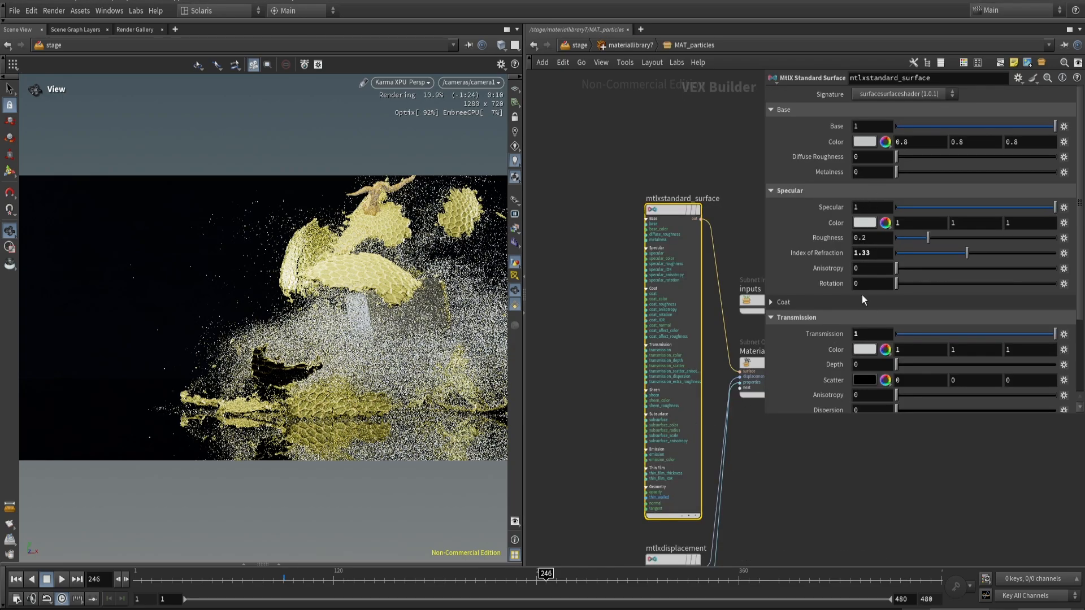
{"action": "left_click", "coordinate": [862, 352]}
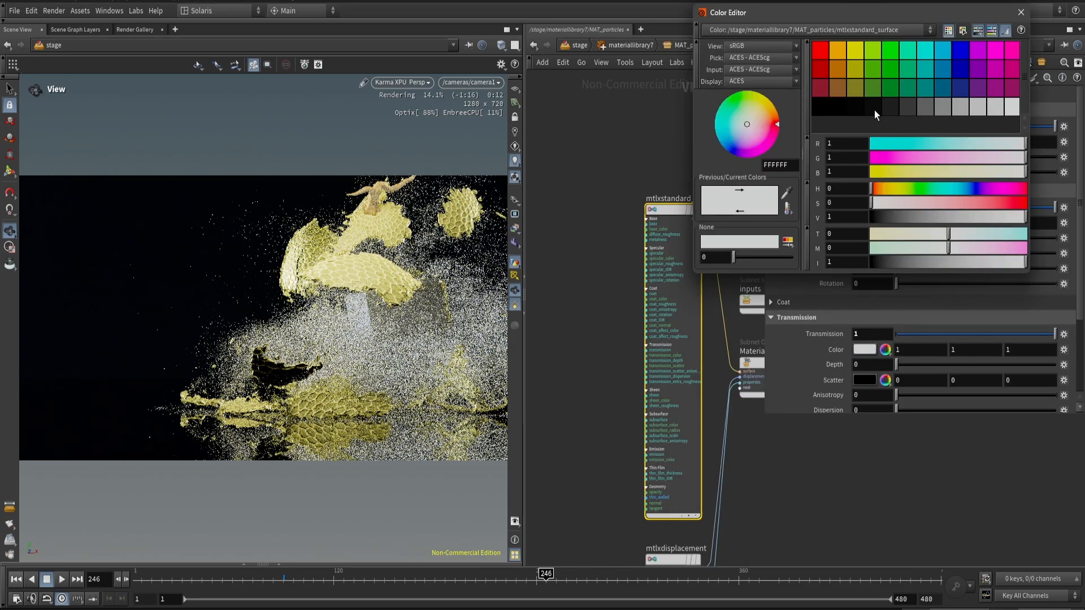
{"action": "left_click", "coordinate": [857, 53]}
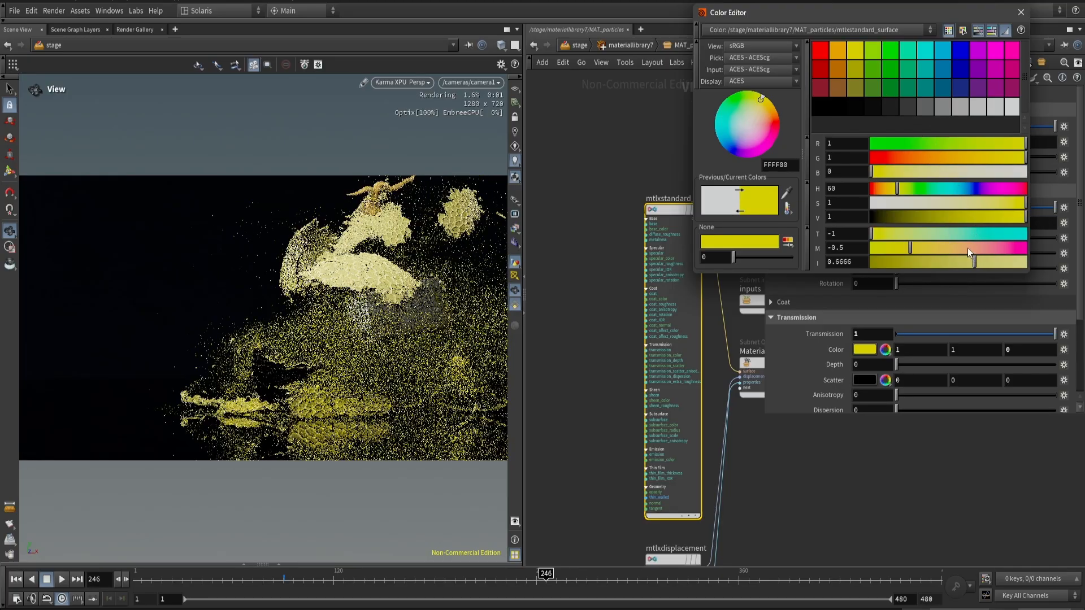
{"action": "left_click", "coordinate": [966, 246]}
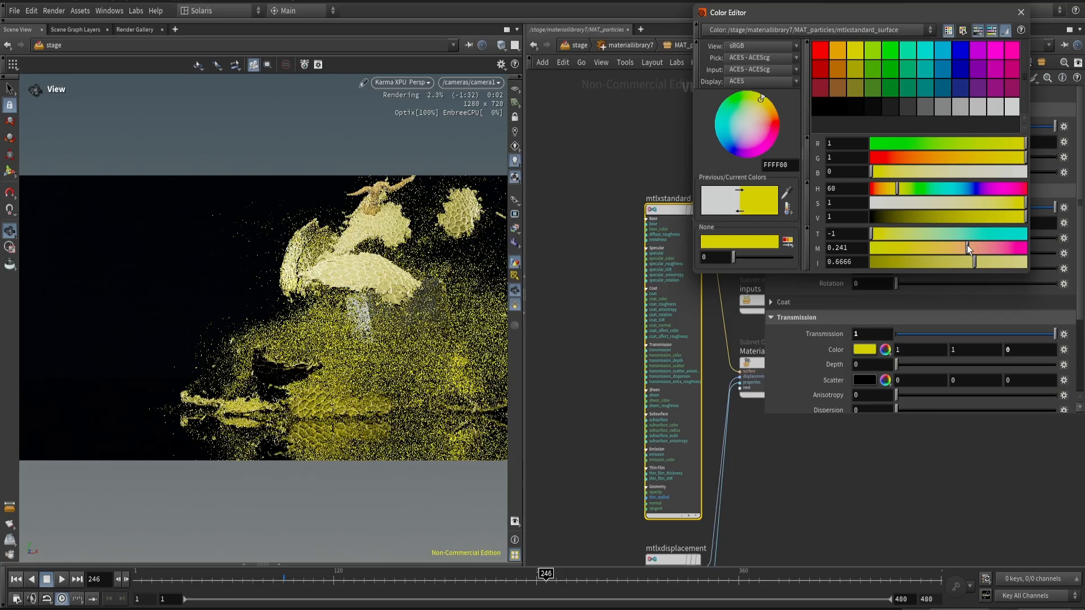
{"action": "left_click", "coordinate": [967, 245]}
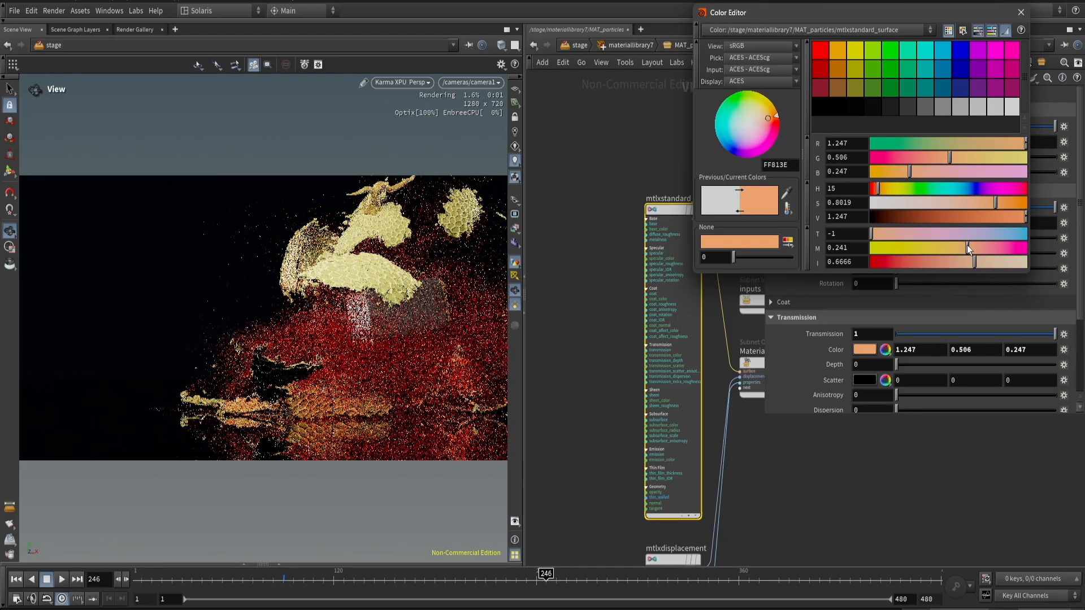
{"action": "left_click", "coordinate": [1002, 261]}
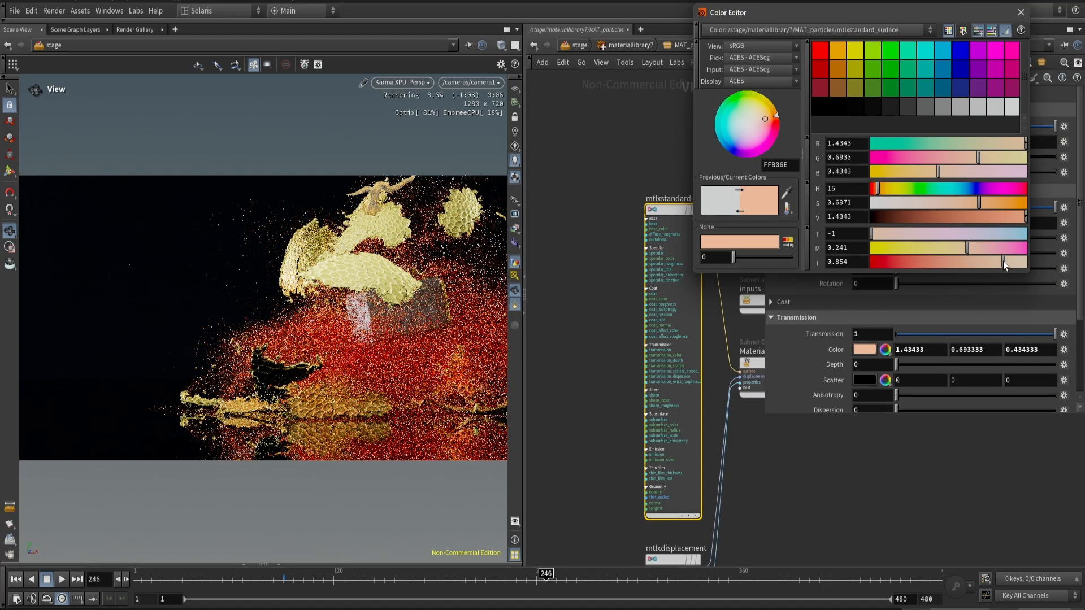
{"action": "left_click", "coordinate": [980, 146]}
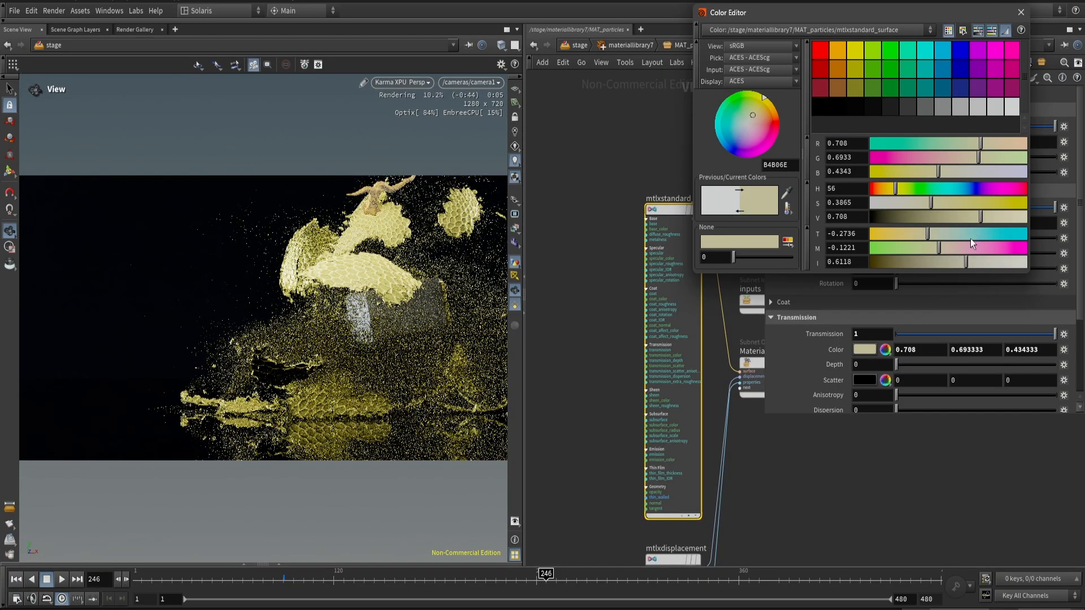
{"action": "left_click_drag", "start_coordinate": [938, 253], "coordinate": [928, 253]}
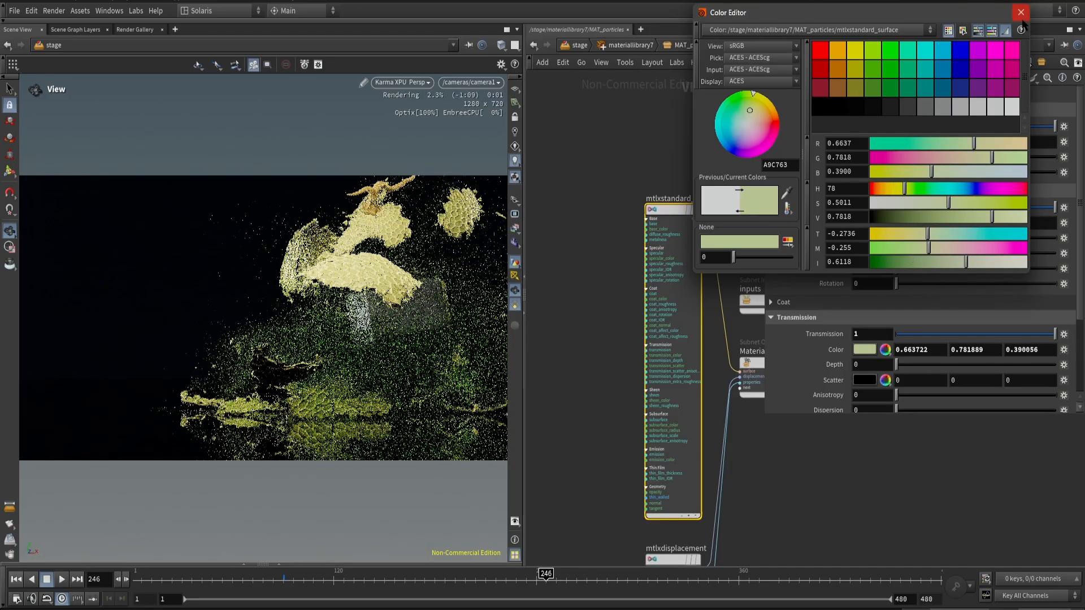
{"action": "left_click_drag", "start_coordinate": [1000, 263], "coordinate": [1014, 263]}
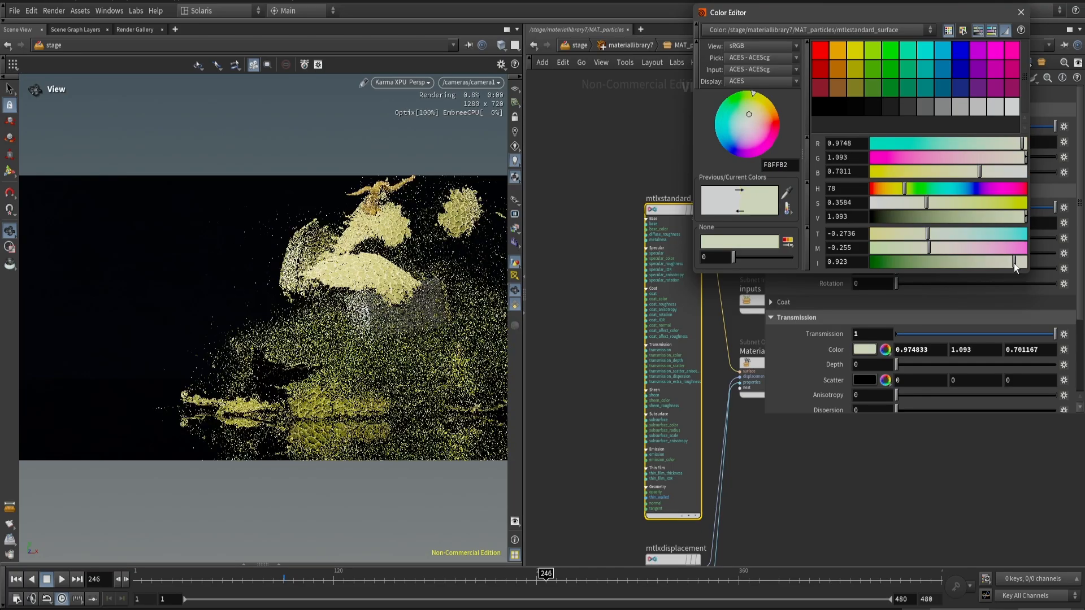
{"action": "left_click", "coordinate": [1019, 13]}
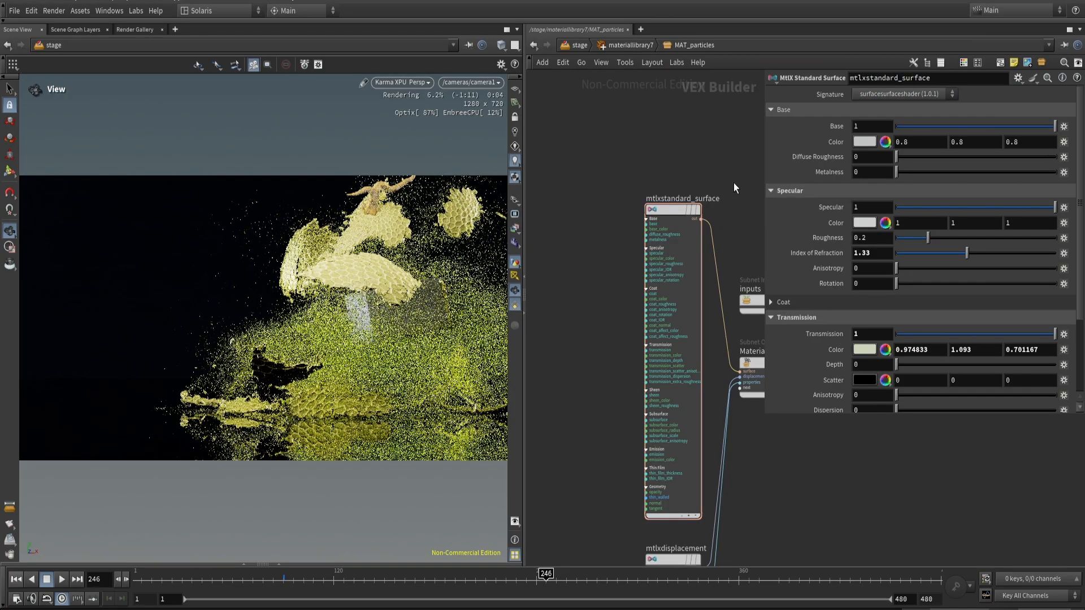
- Return to the stage network and switch the viewport renderer to Houdini VK
{"action": "key", "text": "u"}
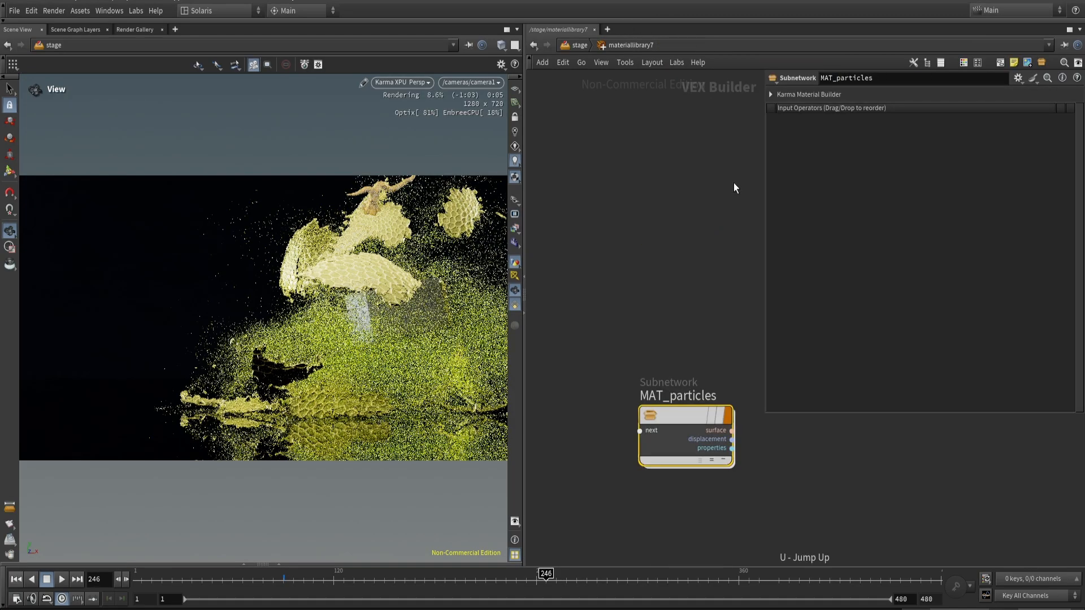
{"action": "left_click", "coordinate": [402, 82]}
{"action": "left_click", "coordinate": [399, 124]}
{"action": "key", "text": "u"}
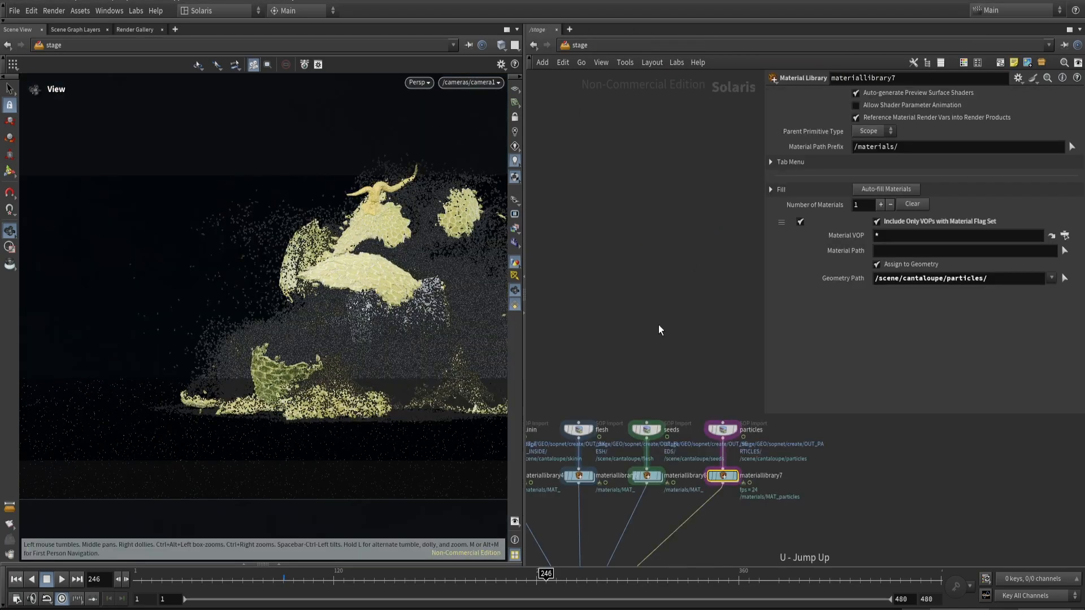
- Inside the GEO network's PARTICLES group, set the random deletion percentage of delete2 to 95
{"action": "scroll", "coordinate": [659, 324], "scroll_direction": "down", "scroll_amount": 3}
{"action": "middle_click_drag", "start_coordinate": [659, 324], "coordinate": [734, 469]}
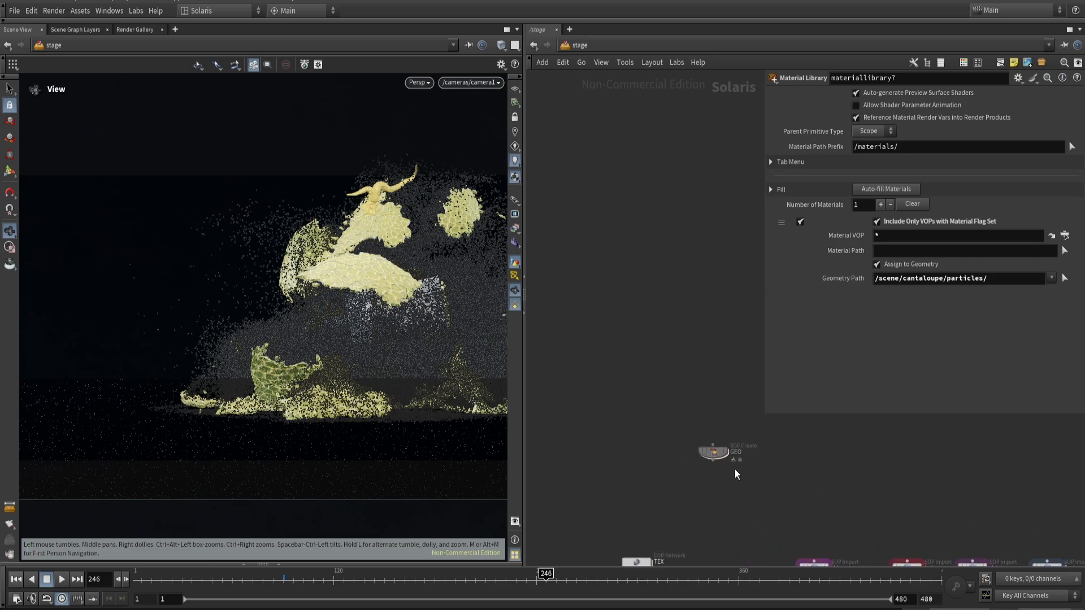
{"action": "double_click", "coordinate": [717, 449]}
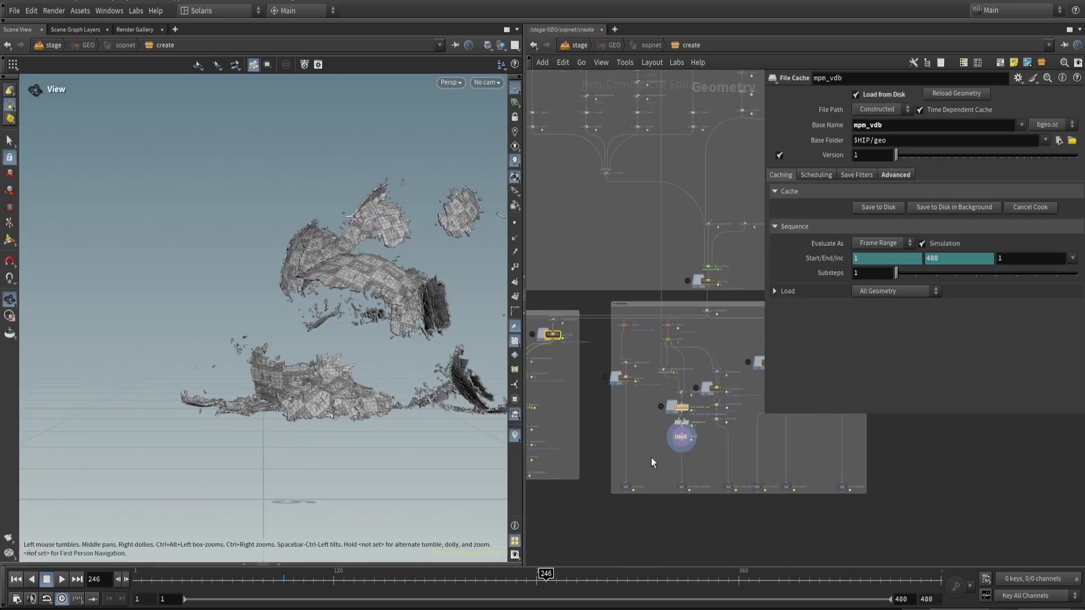
{"action": "scroll", "coordinate": [650, 457], "scroll_direction": "up", "scroll_amount": 8}
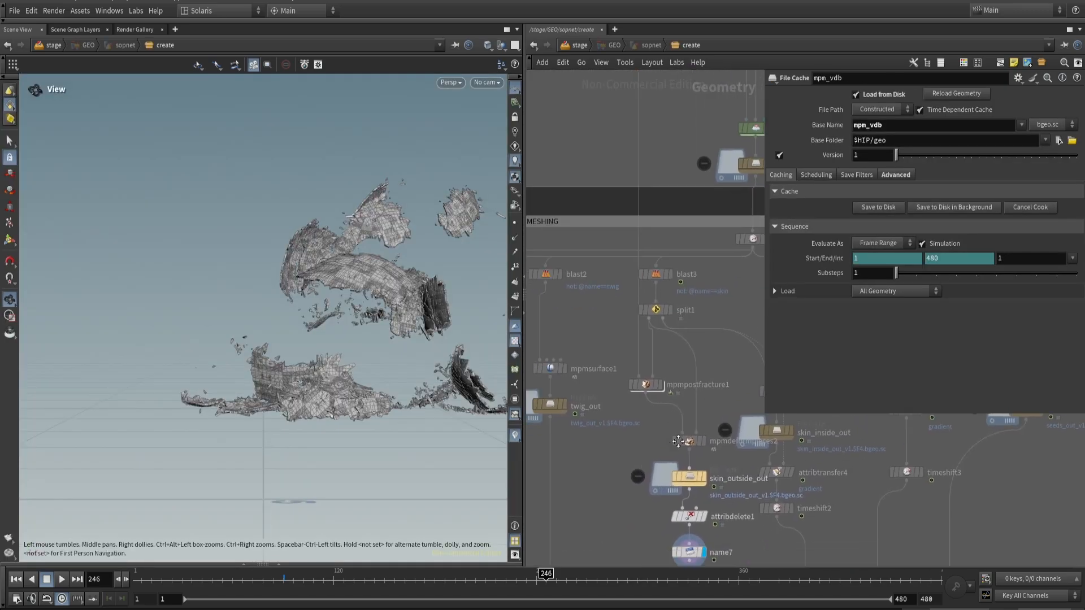
{"action": "middle_click_drag", "start_coordinate": [677, 441], "coordinate": [745, 470]}
{"action": "left_click", "coordinate": [693, 454]}
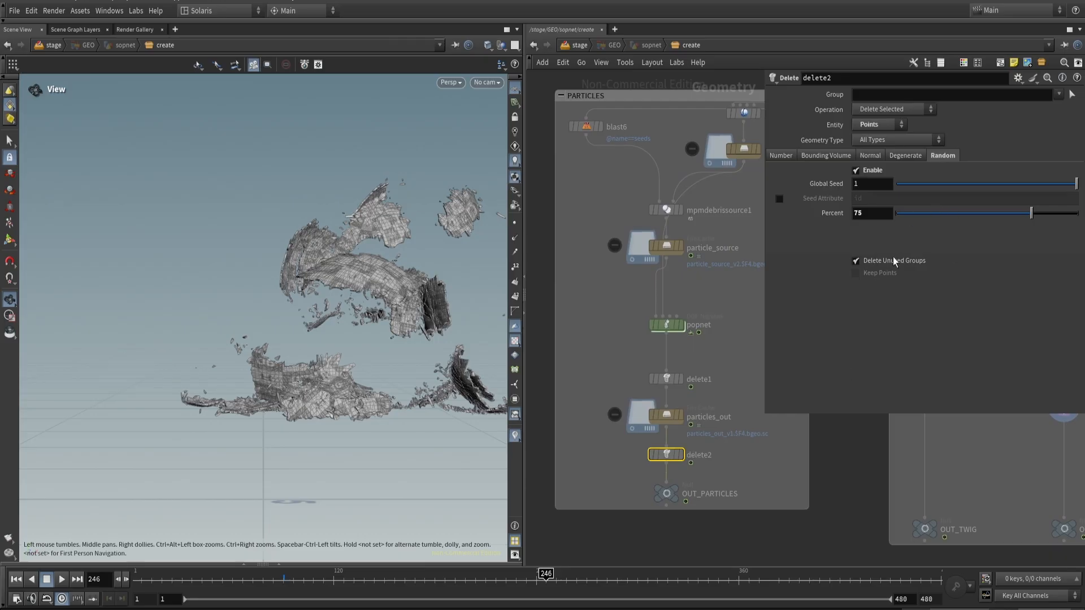
{"action": "left_click", "coordinate": [872, 217]}
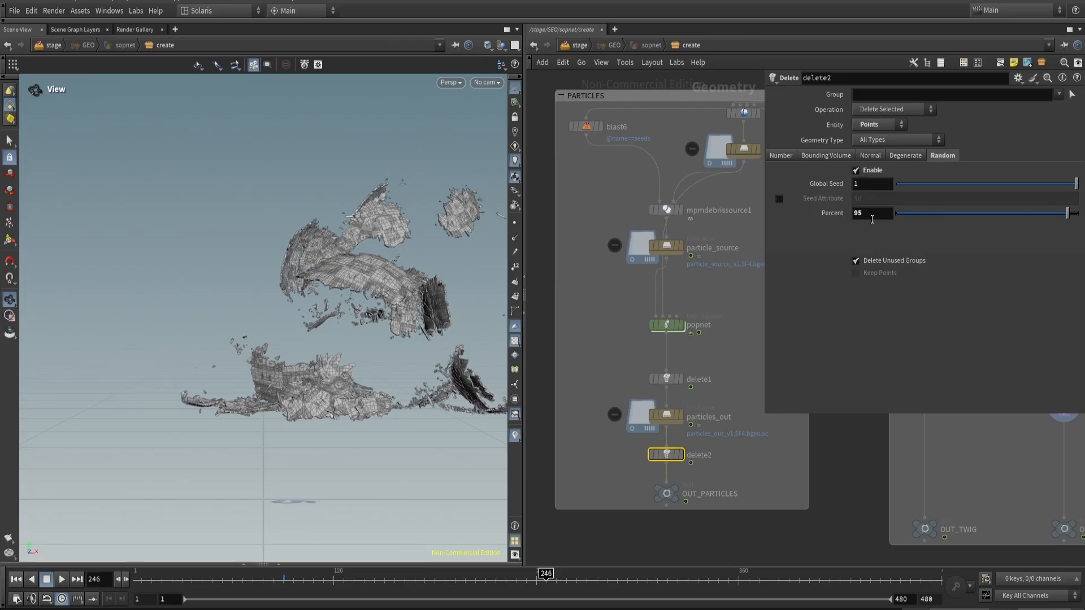
- Return to the stage, preview the particles with Karma XPU, and switch the viewport back to Houdini VK
{"action": "key", "text": "u"}
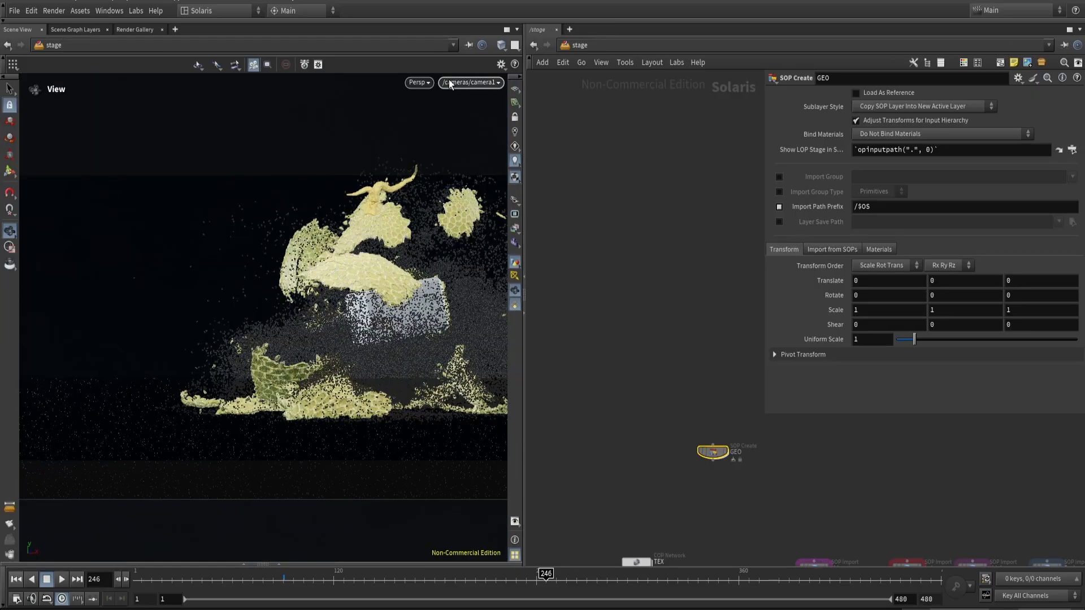
{"action": "left_click", "coordinate": [429, 84]}
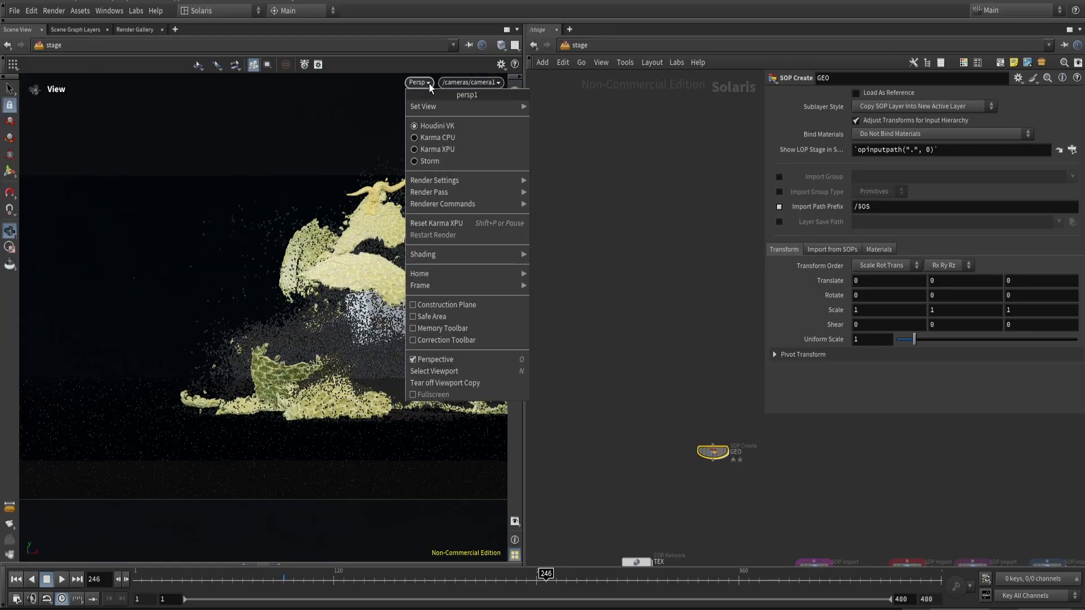
{"action": "left_click", "coordinate": [436, 150]}
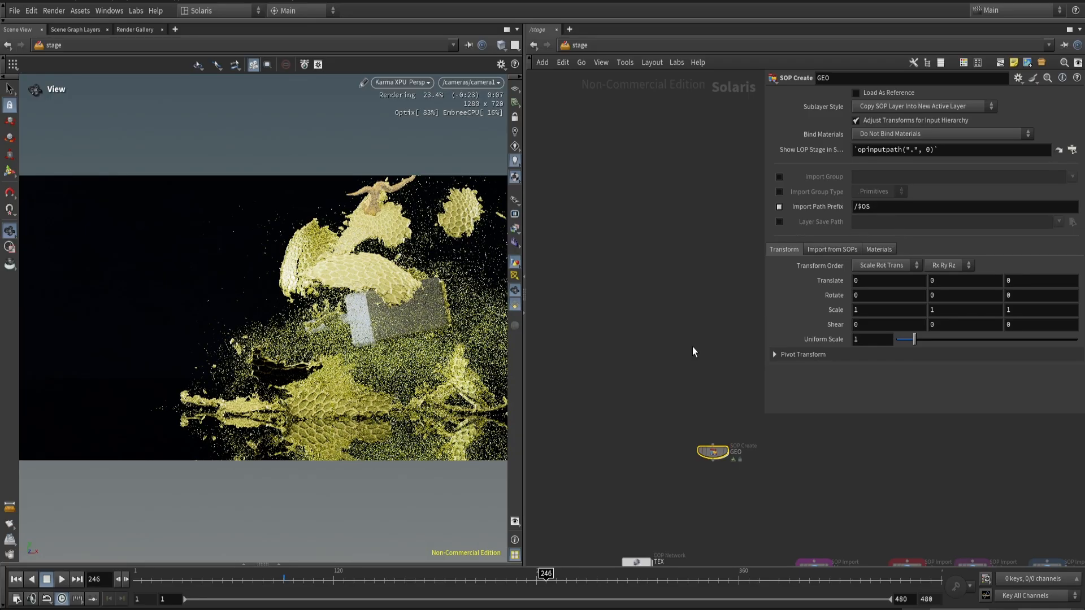
{"action": "left_click", "coordinate": [401, 82]}
{"action": "left_click", "coordinate": [395, 125]}
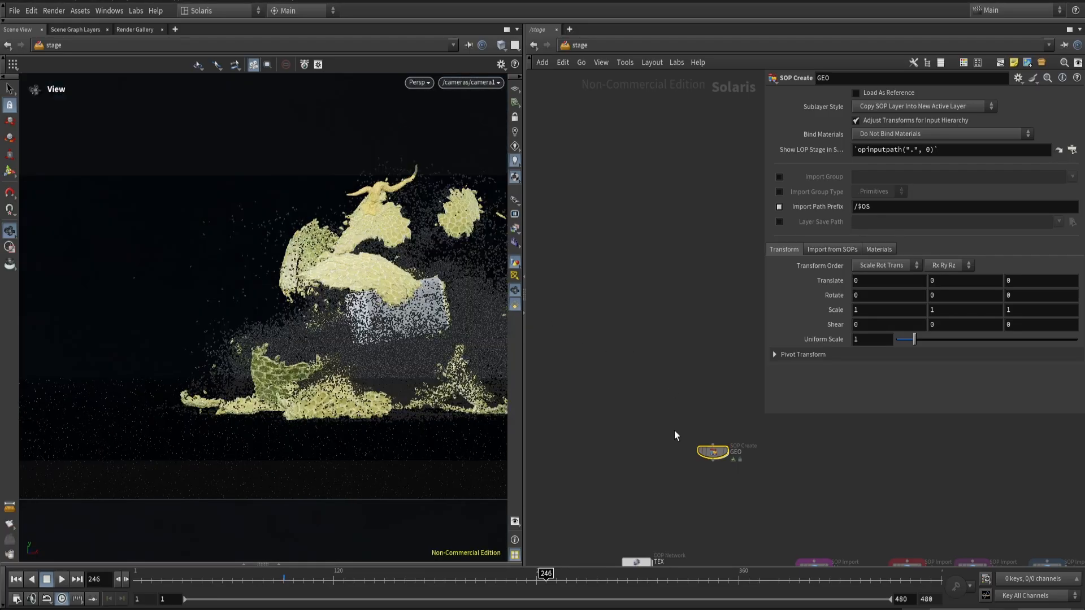
- Reactivate the flesh primitive under /scene/cantaloupe in the scene graph and collapse the lower pane again
{"action": "key", "text": "h"}
{"action": "scroll", "coordinate": [645, 186], "scroll_direction": "down", "scroll_amount": 4}
{"action": "left_click_drag", "start_coordinate": [671, 478], "coordinate": [706, 398]}
{"action": "left_click", "coordinate": [237, 564]}
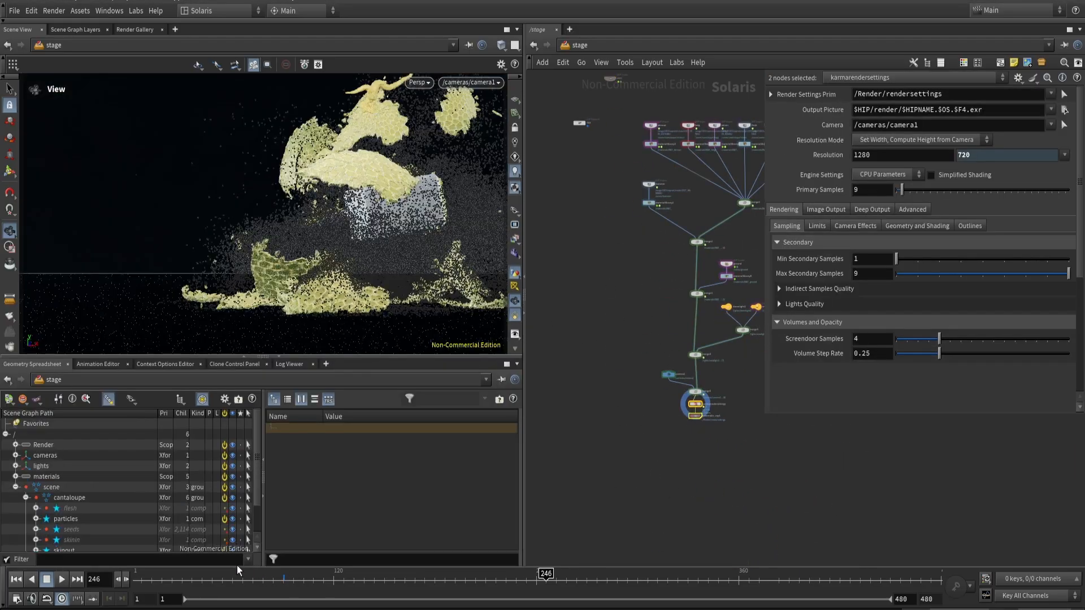
{"action": "left_click", "coordinate": [224, 509]}
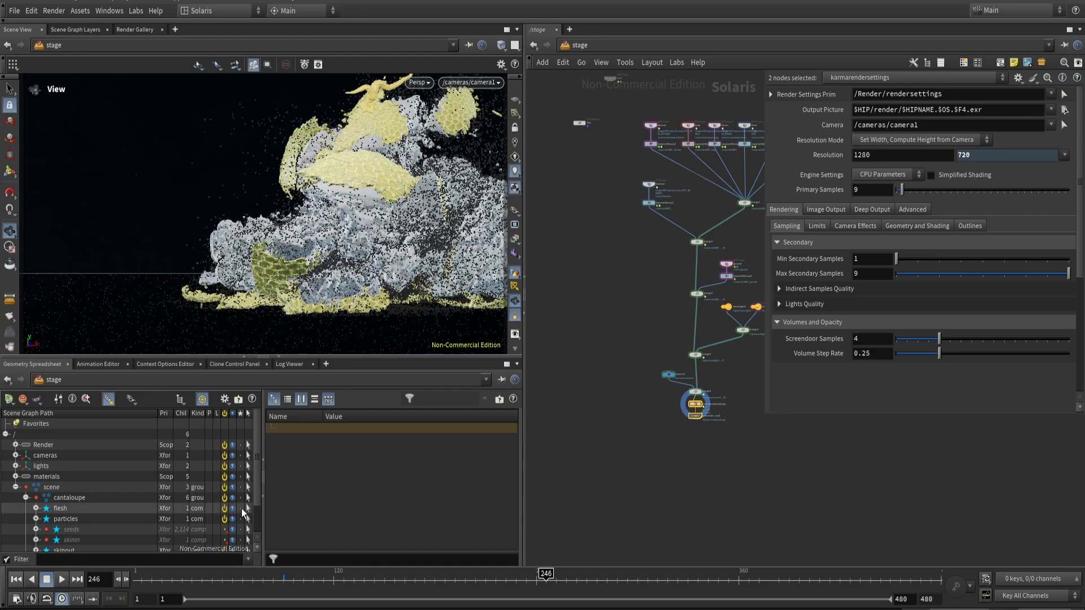
{"action": "left_click", "coordinate": [282, 357]}
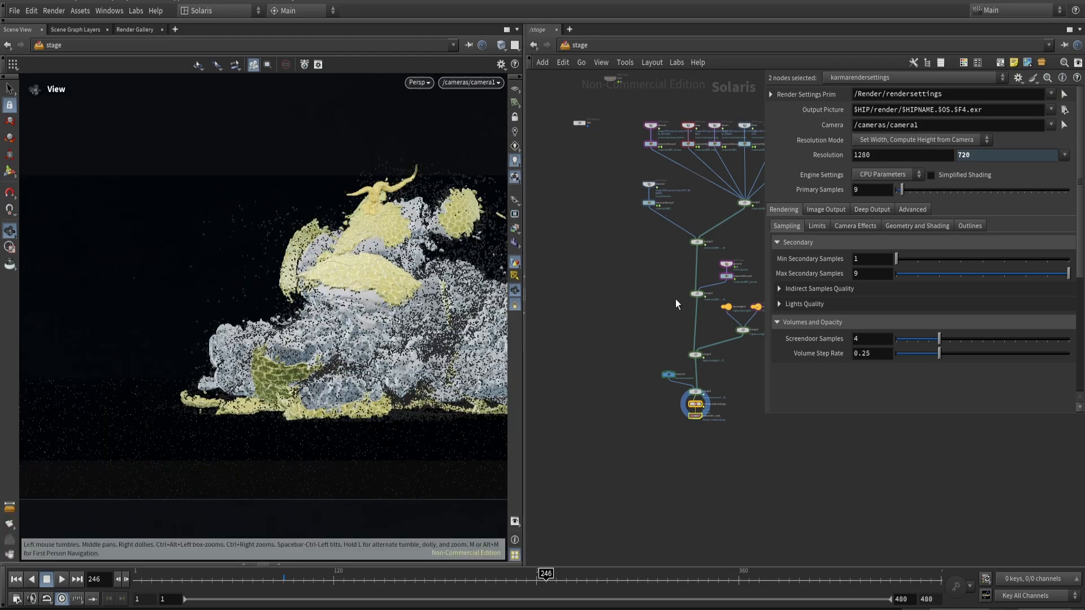
- Check the geometry path that the twig's material library, materiallibrary9, assigns its material to
{"action": "scroll", "coordinate": [675, 299], "scroll_direction": "up", "scroll_amount": 8}
{"action": "middle_click_drag", "start_coordinate": [611, 372], "coordinate": [698, 428]}
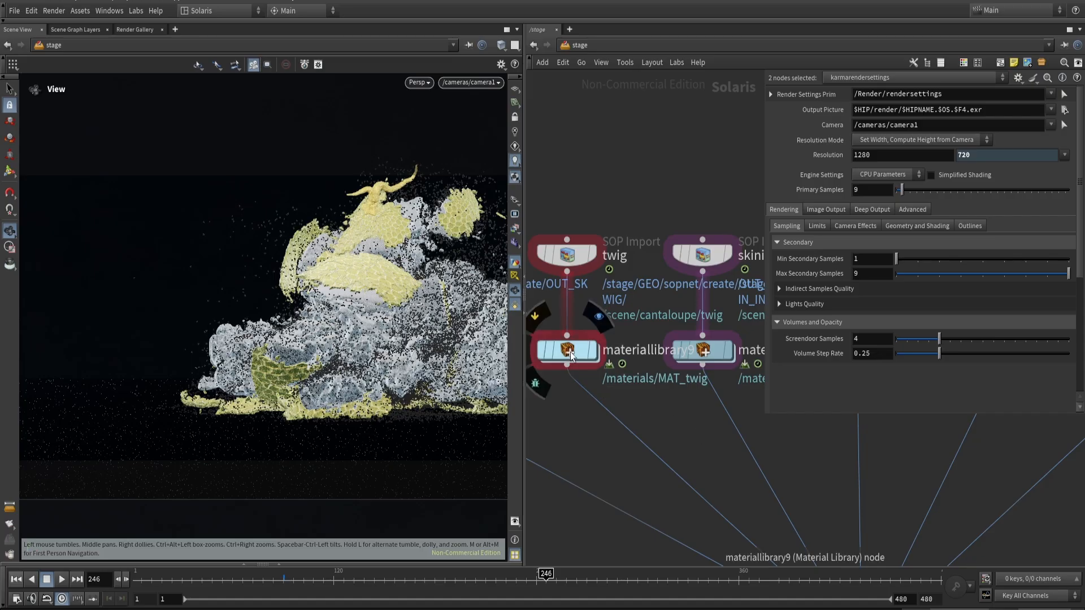
{"action": "left_click", "coordinate": [569, 353]}
{"action": "left_click", "coordinate": [974, 283]}
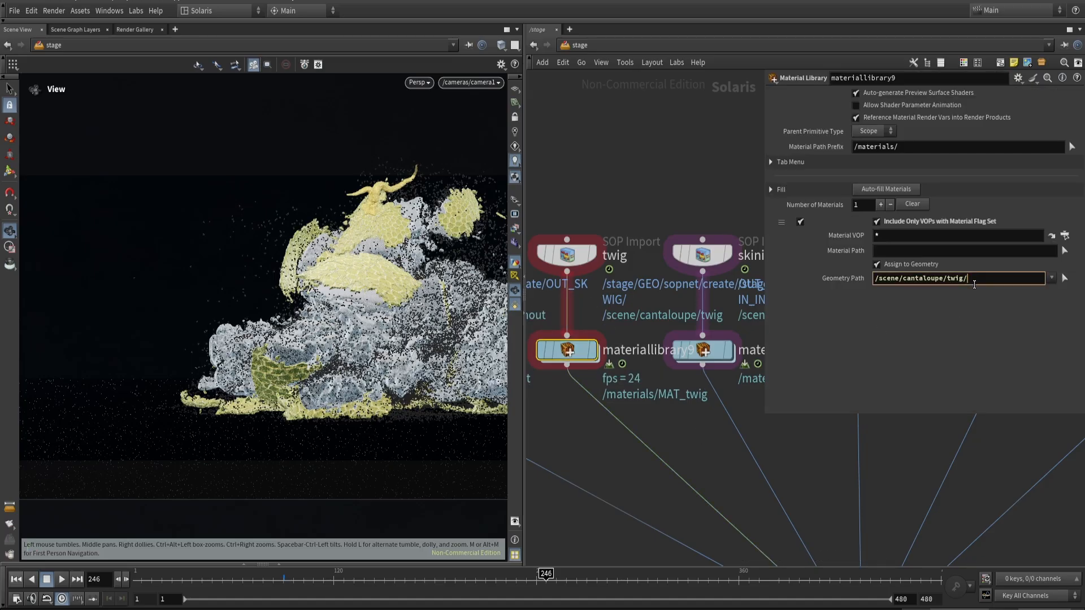
- Move the twig import node together with its material library above the row of cantaloupe imports, out from between skinout and skinin
{"action": "scroll", "coordinate": [626, 432], "scroll_direction": "down", "scroll_amount": 6}
{"action": "scroll", "coordinate": [625, 442], "scroll_direction": "up", "scroll_amount": 2}
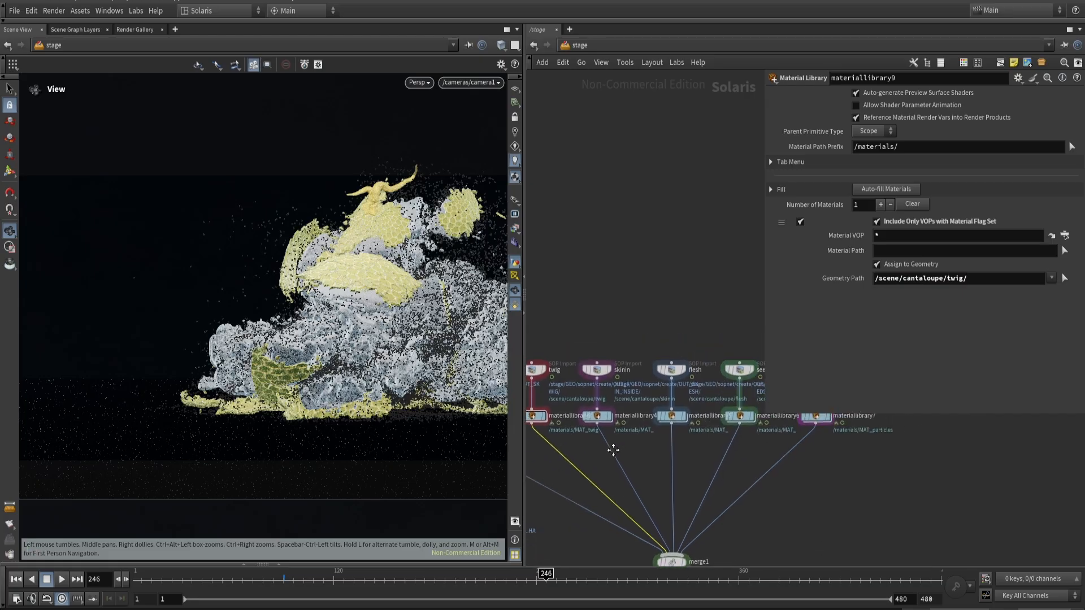
{"action": "middle_click_drag", "start_coordinate": [624, 442], "coordinate": [649, 472]}
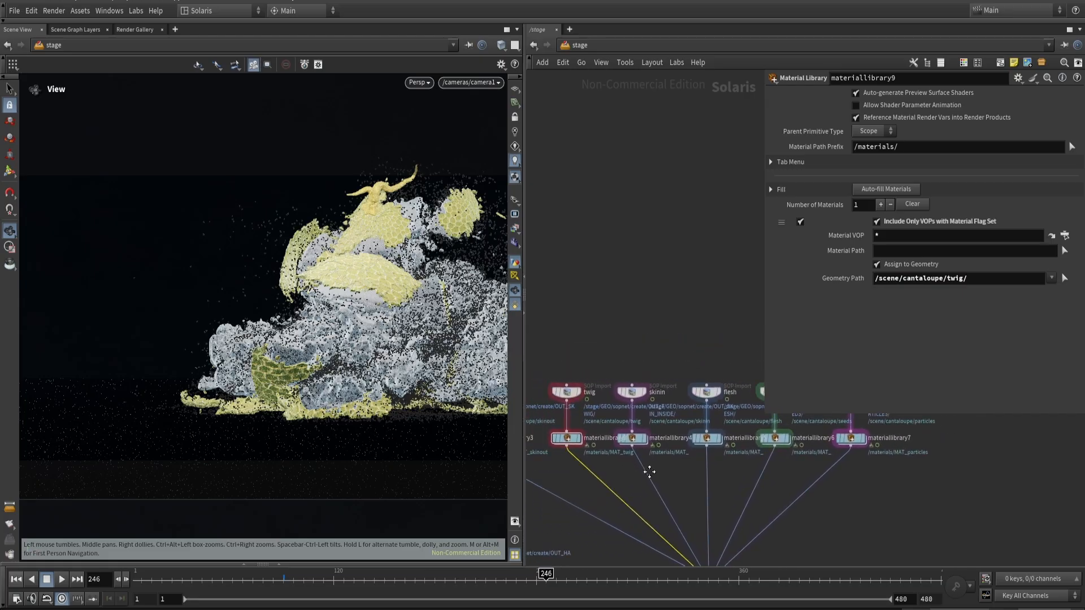
{"action": "scroll", "coordinate": [668, 456], "scroll_direction": "down", "scroll_amount": 2}
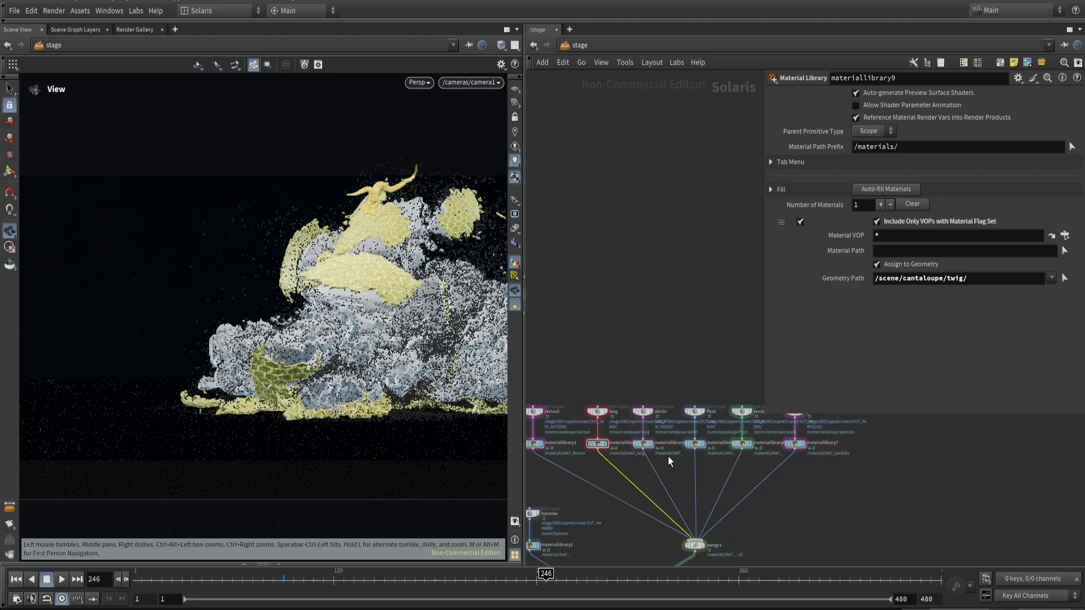
{"action": "scroll", "coordinate": [576, 465], "scroll_direction": "up", "scroll_amount": 2}
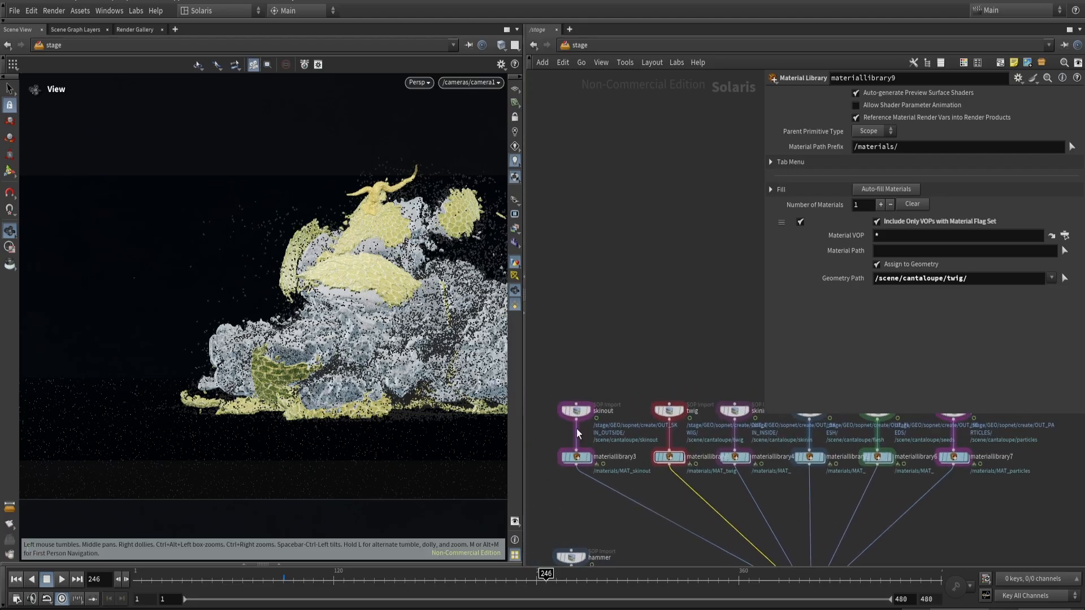
{"action": "middle_click_drag", "start_coordinate": [570, 400], "coordinate": [535, 374]}
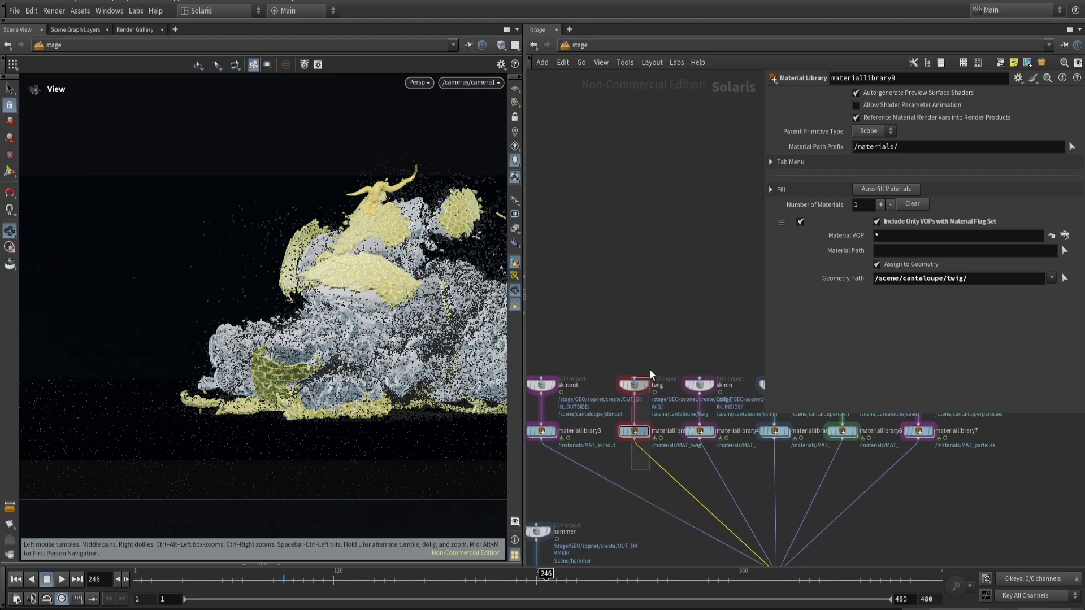
{"action": "left_click_drag", "start_coordinate": [649, 370], "coordinate": [618, 469]}
{"action": "left_click_drag", "start_coordinate": [630, 432], "coordinate": [706, 336]}
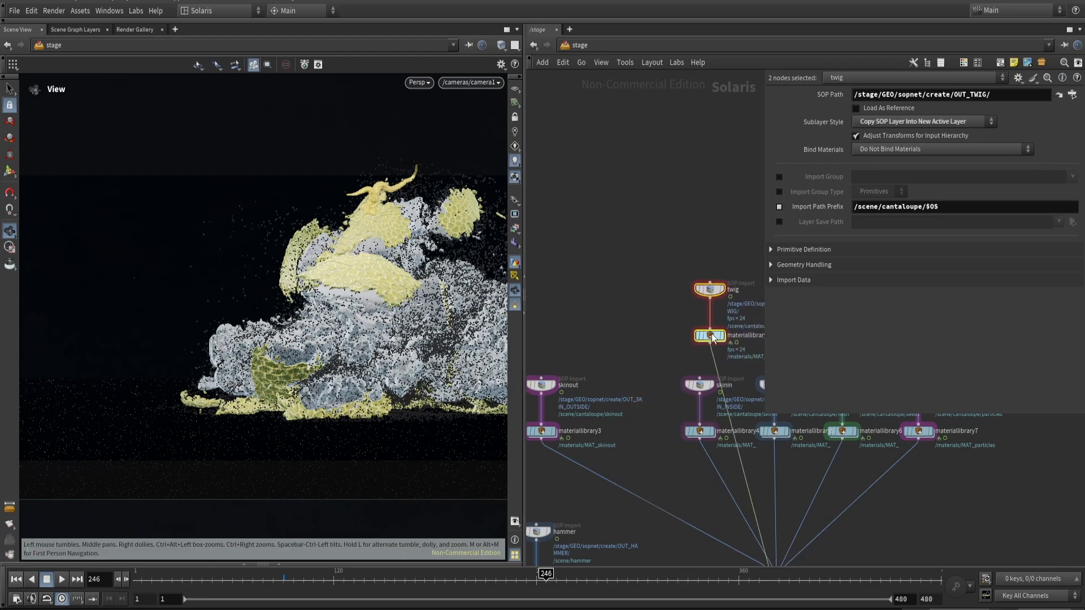
- Place the skinin import and its material library beside skinout, and put the twig pair into the gap in the cantaloupe import row
{"action": "left_click_drag", "start_coordinate": [690, 445], "coordinate": [705, 359]}
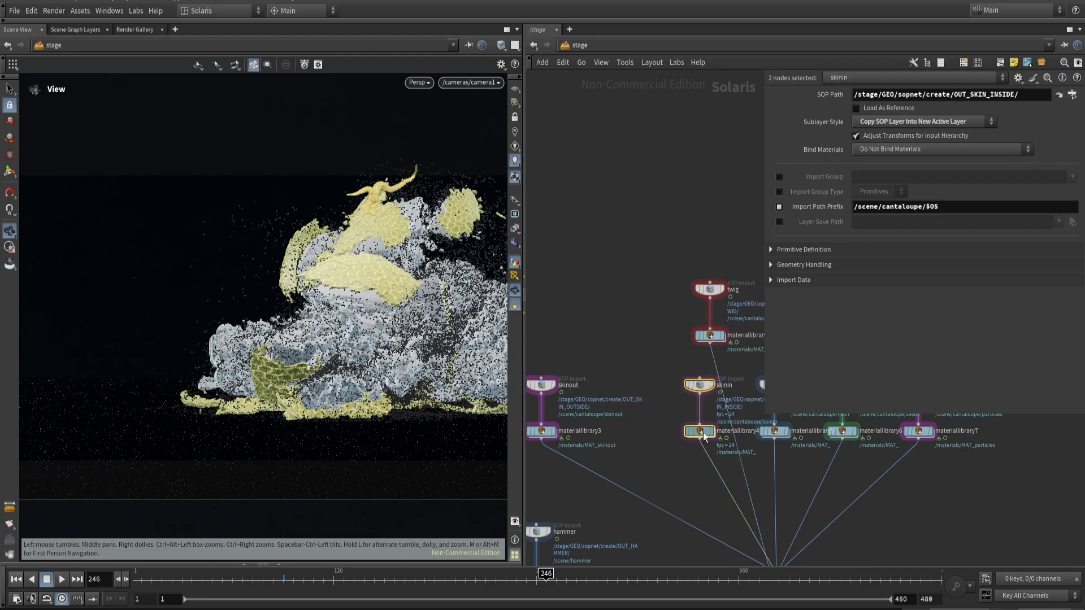
{"action": "left_click_drag", "start_coordinate": [703, 432], "coordinate": [616, 436]}
{"action": "left_click_drag", "start_coordinate": [686, 415], "coordinate": [718, 291]}
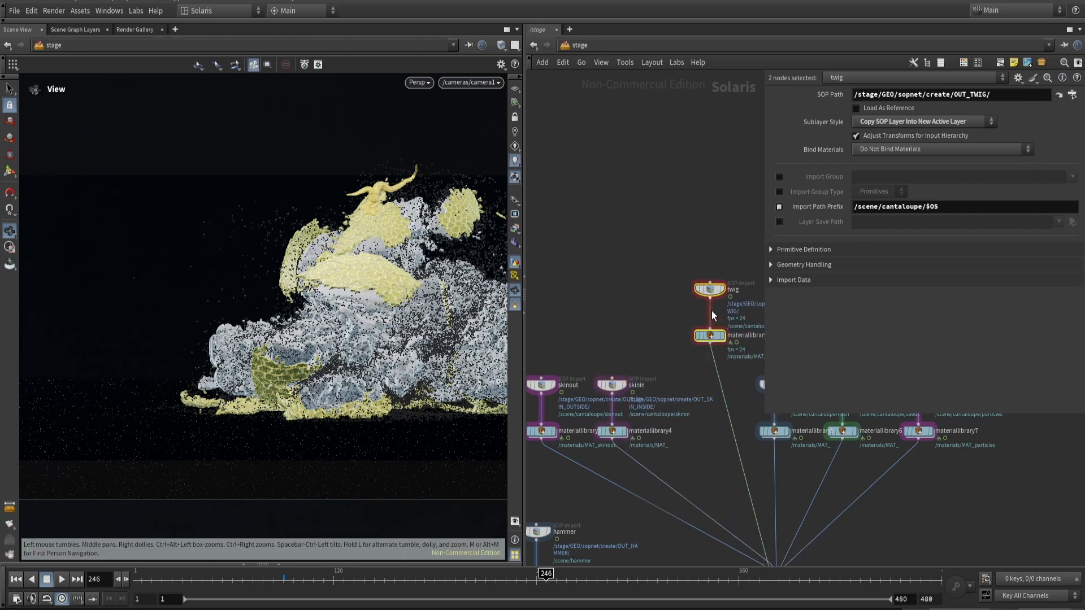
{"action": "left_click_drag", "start_coordinate": [710, 333], "coordinate": [696, 429]}
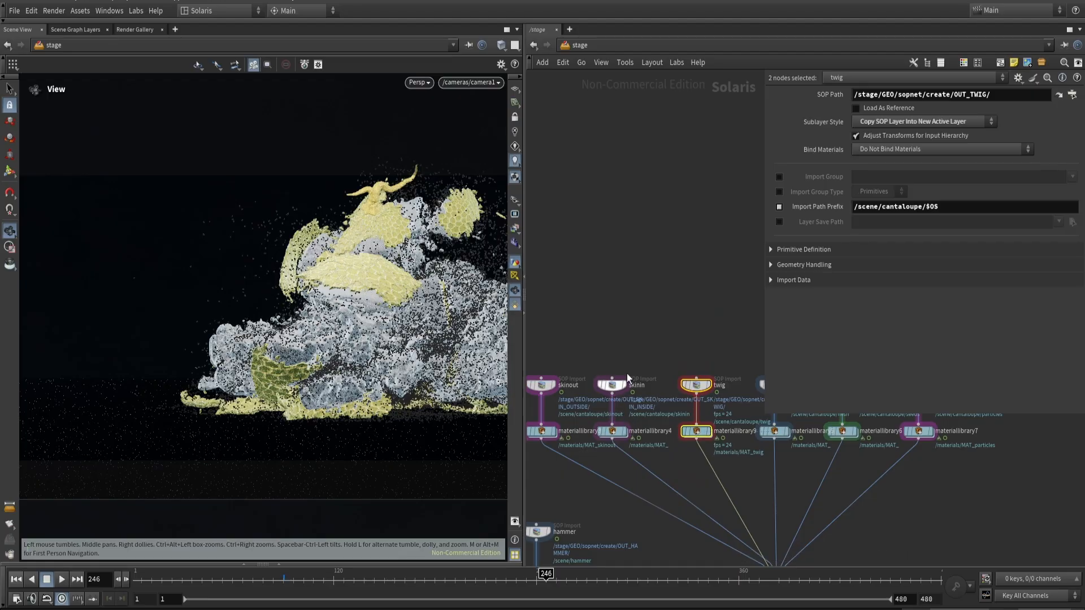
{"action": "scroll", "coordinate": [626, 373], "scroll_direction": "up", "scroll_amount": 3}
{"action": "middle_click_drag", "start_coordinate": [676, 505], "coordinate": [561, 530]}
{"action": "scroll", "coordinate": [593, 333], "scroll_direction": "down", "scroll_amount": 2}
{"action": "middle_click_drag", "start_coordinate": [618, 333], "coordinate": [704, 331]}
{"action": "scroll", "coordinate": [571, 425], "scroll_direction": "up", "scroll_amount": 1}
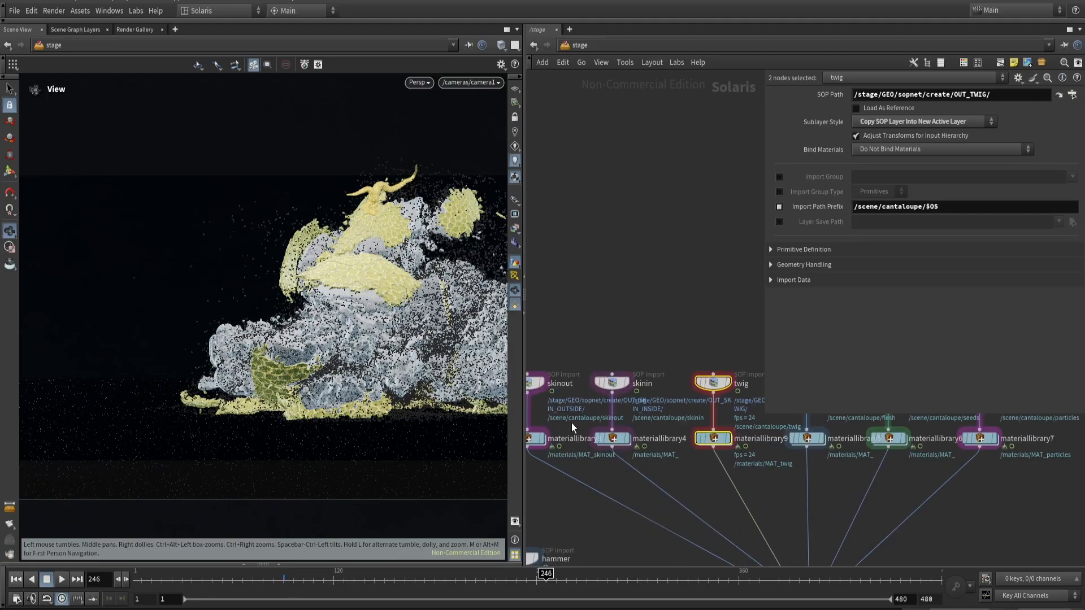
- In the scene graph of merge6, deactivate flesh and activate skinin under /scene/cantaloupe, and collapse the lower pane again
{"action": "left_click", "coordinate": [249, 566]}
{"action": "scroll", "coordinate": [618, 516], "scroll_direction": "down", "scroll_amount": 3}
{"action": "middle_click_drag", "start_coordinate": [618, 515], "coordinate": [689, 377]}
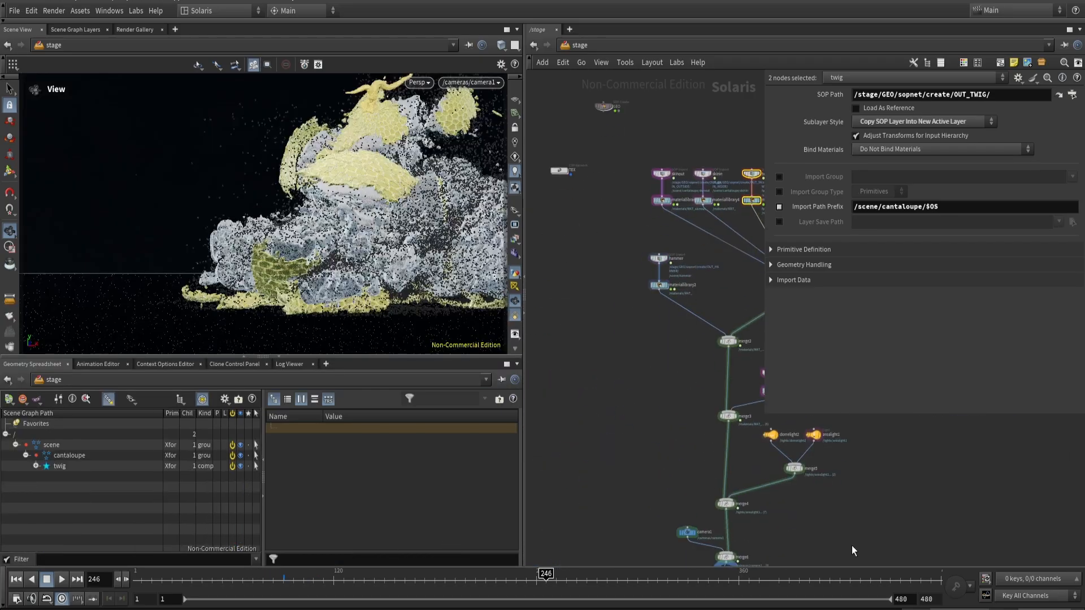
{"action": "middle_click_drag", "start_coordinate": [852, 546], "coordinate": [851, 448]}
{"action": "left_click", "coordinate": [725, 495]}
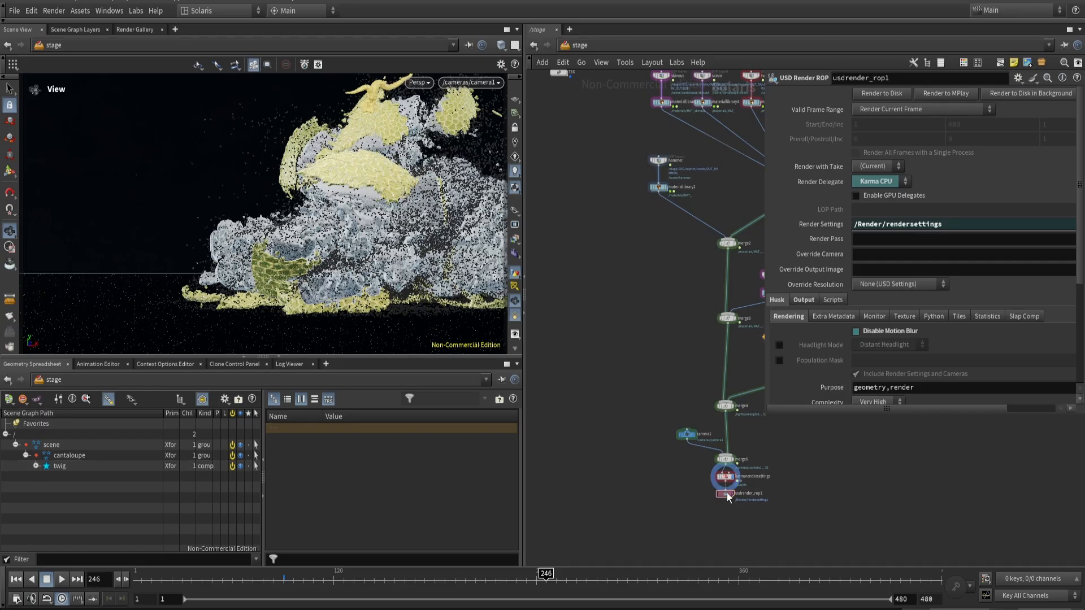
{"action": "left_click", "coordinate": [26, 455]}
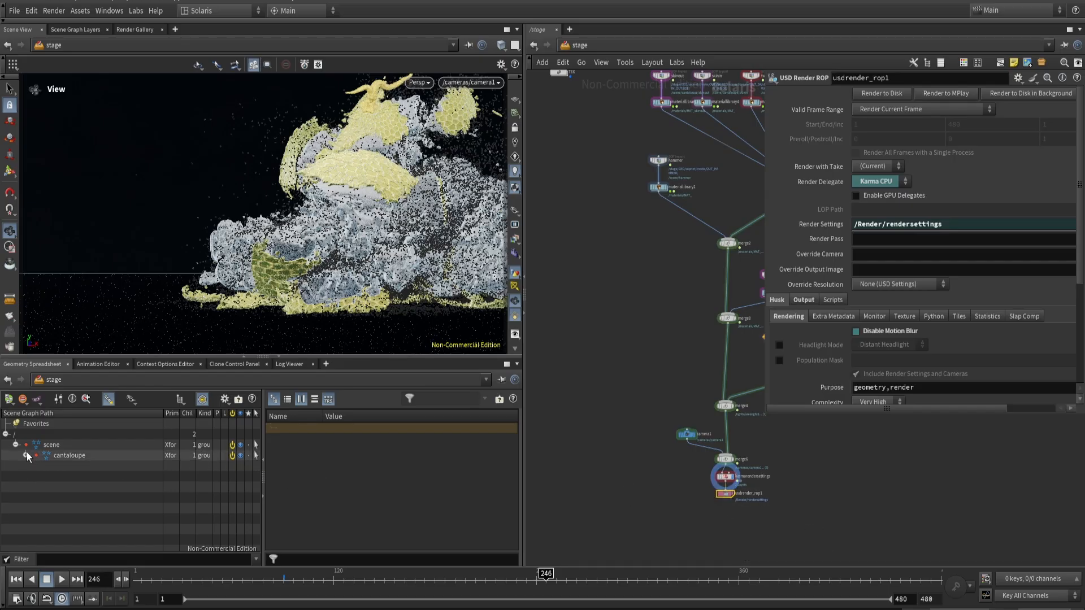
{"action": "left_click", "coordinate": [686, 437]}
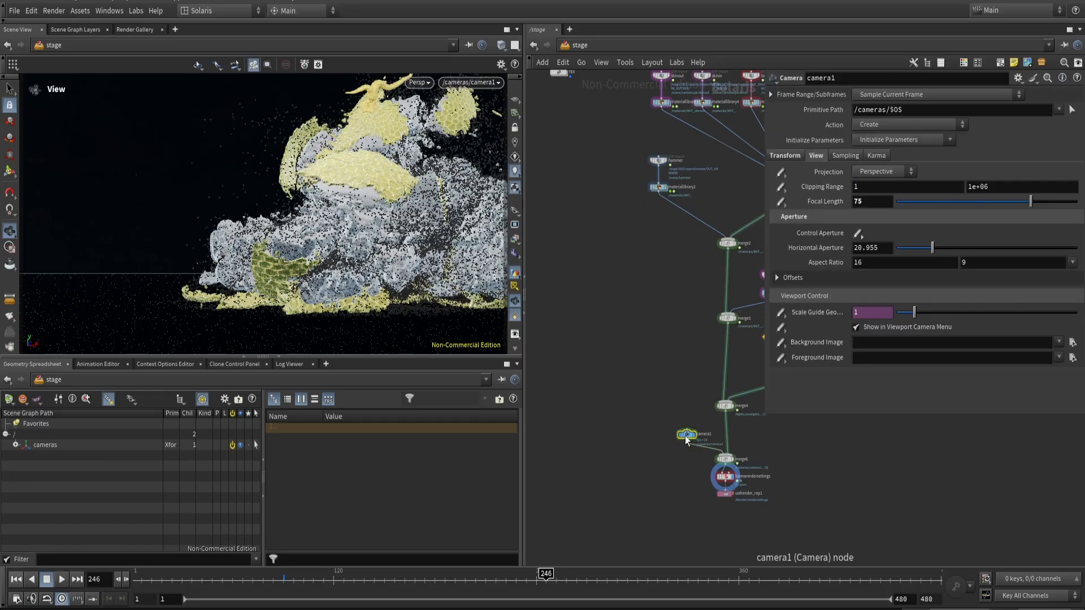
{"action": "left_click", "coordinate": [724, 459]}
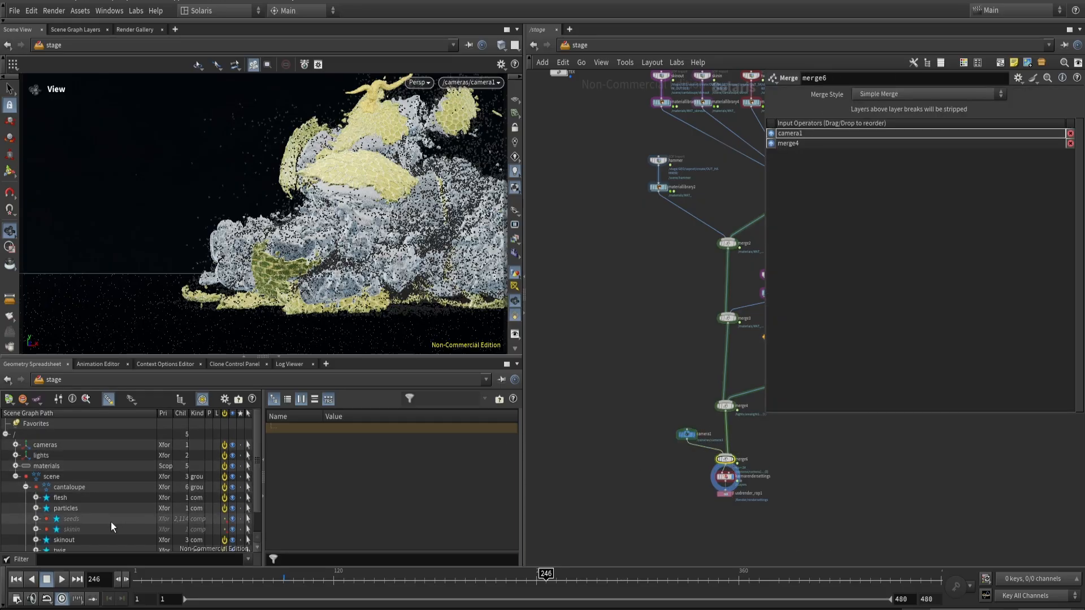
{"action": "left_click", "coordinate": [224, 498]}
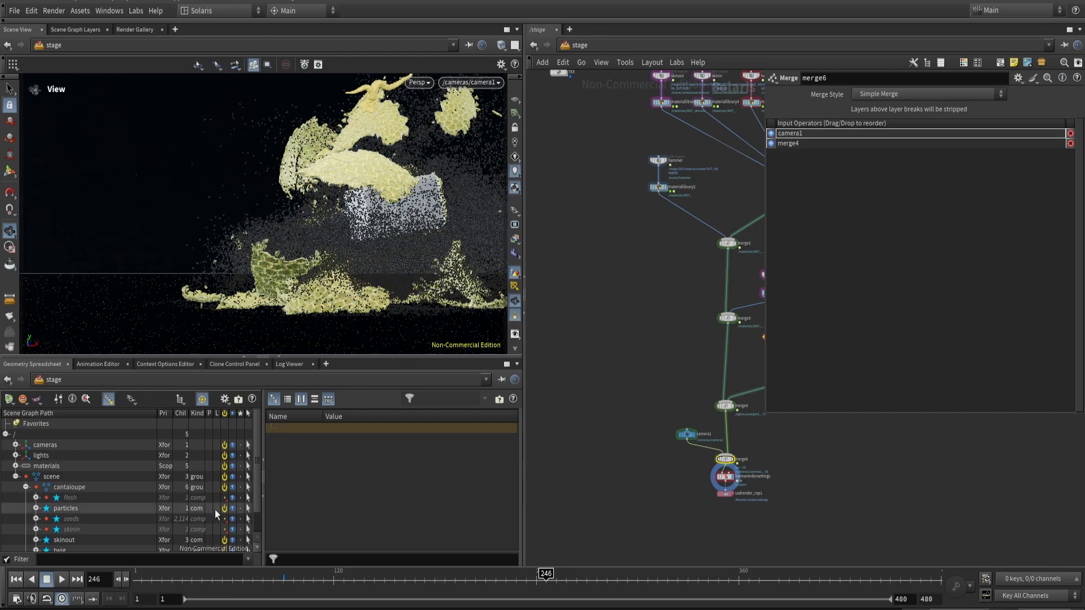
{"action": "left_click", "coordinate": [224, 529]}
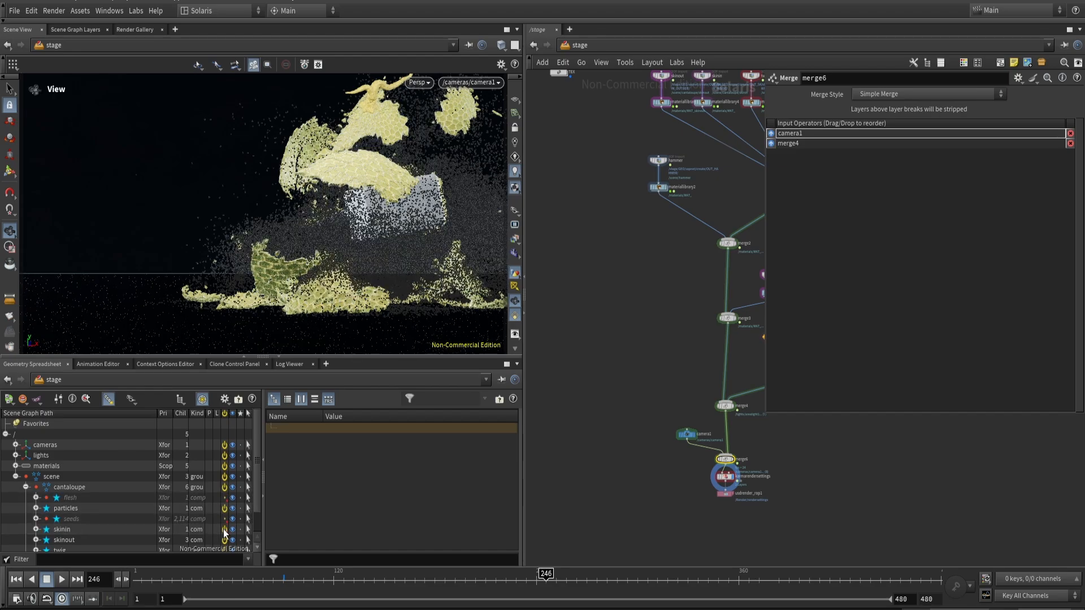
{"action": "left_click", "coordinate": [279, 357]}
- Rename the material subnetwork inside skinin's material library, materiallibrary4, as MAT_skinin
{"action": "middle_click_drag", "start_coordinate": [703, 190], "coordinate": [650, 406]}
{"action": "scroll", "coordinate": [644, 288], "scroll_direction": "up", "scroll_amount": 6}
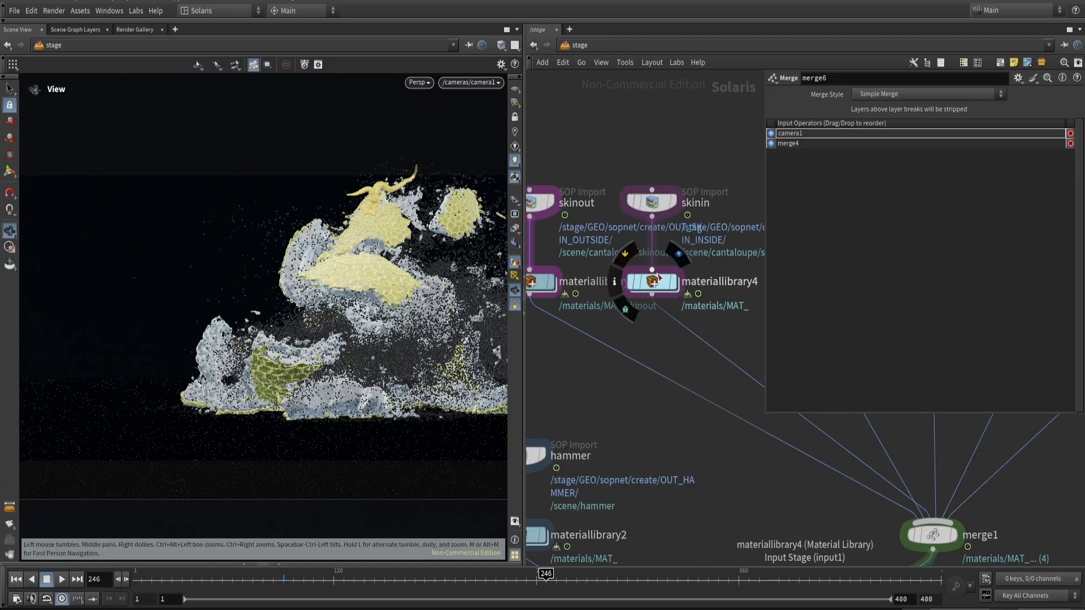
{"action": "double_click", "coordinate": [649, 280]}
{"action": "middle_click_drag", "start_coordinate": [685, 324], "coordinate": [582, 375]}
{"action": "scroll", "coordinate": [659, 341], "scroll_direction": "up", "scroll_amount": 3}
{"action": "left_click", "coordinate": [663, 341]}
{"action": "type", "text": "skinin"}
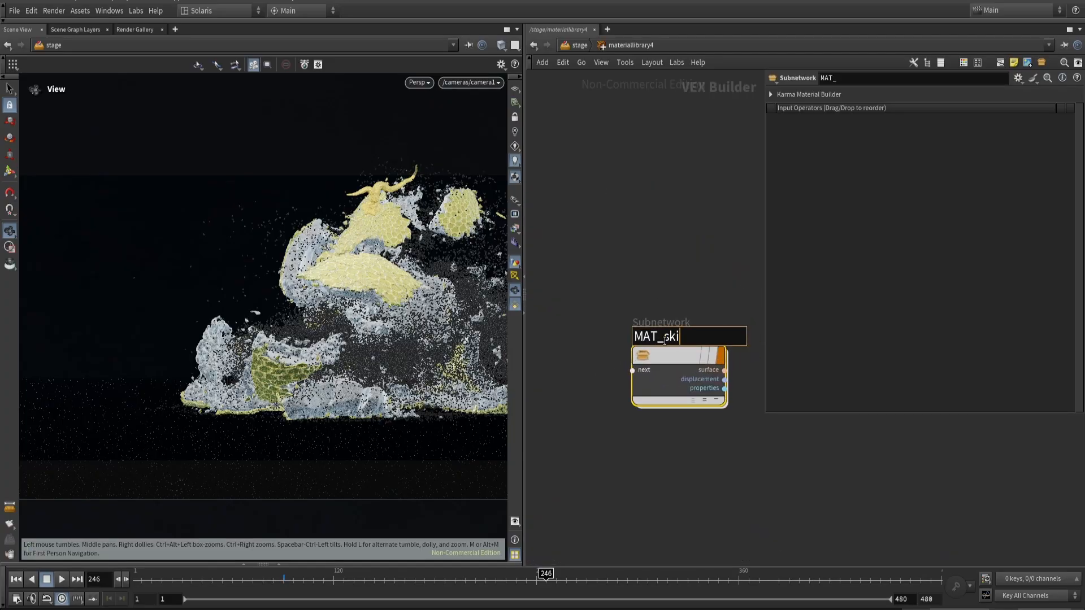
{"action": "key", "text": "Return"}
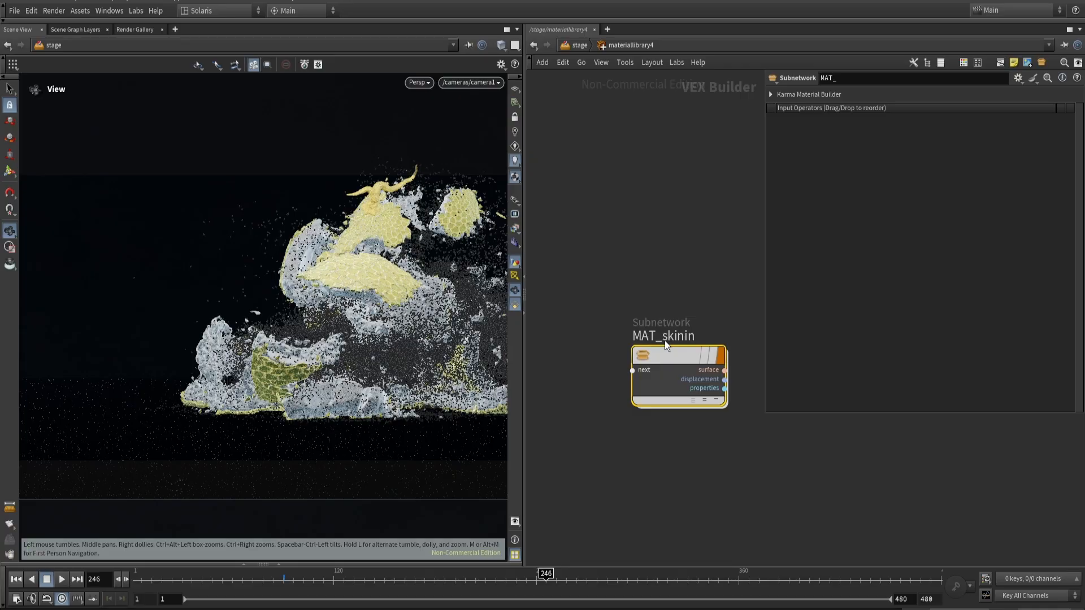
- Back on the stage, enable geometry assignment on materiallibrary4 and set its geometry path to /scene/cantaloupe/skinin/
{"action": "key", "text": "u"}
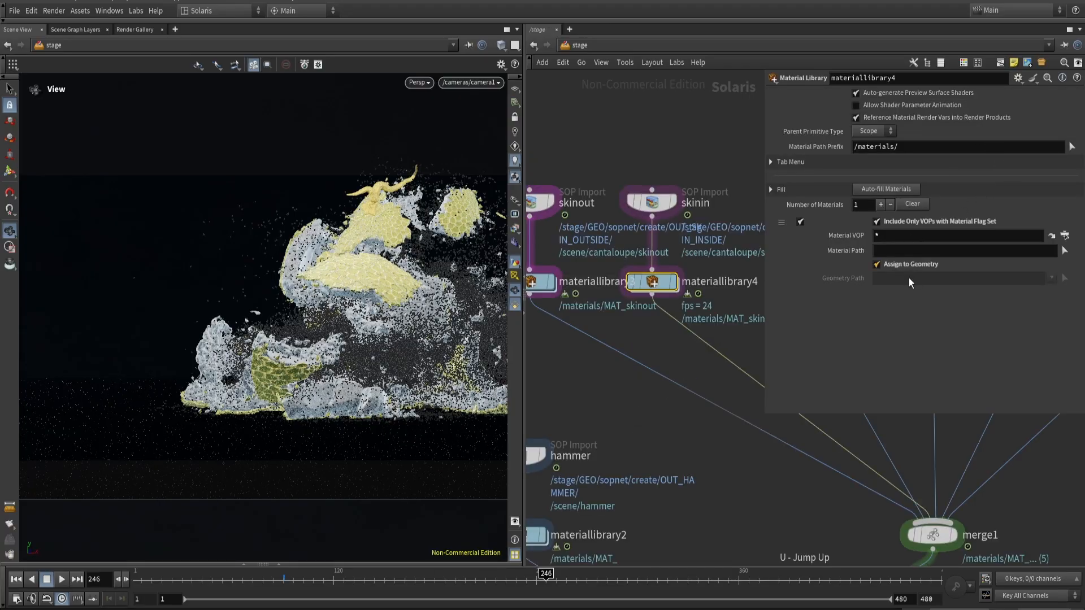
{"action": "left_click", "coordinate": [903, 279]}
{"action": "type", "text": "/"}
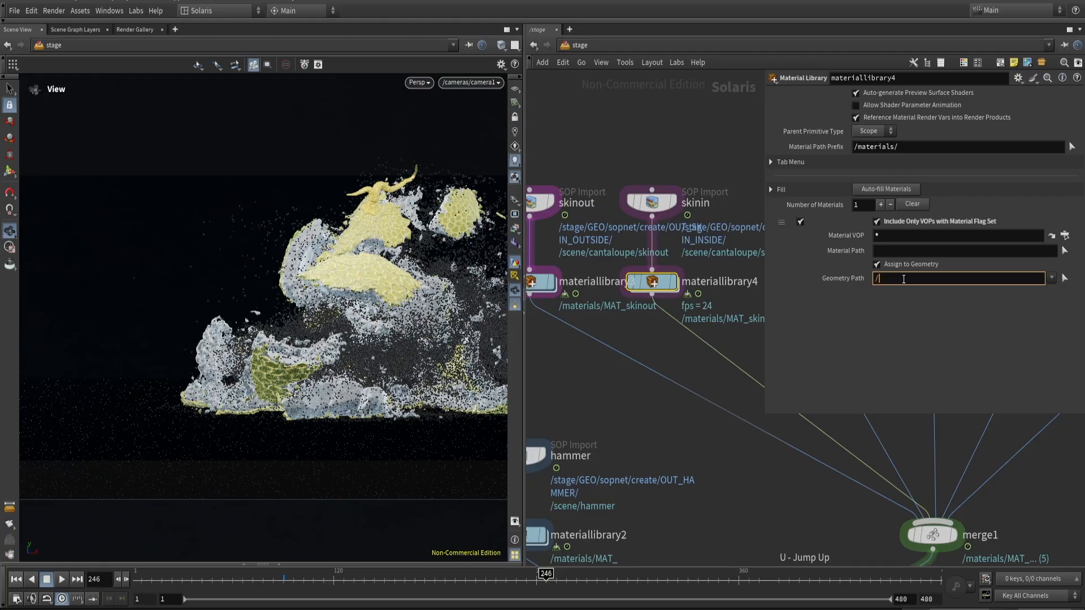
{"action": "type", "text": "scene/cantaloupe/"}
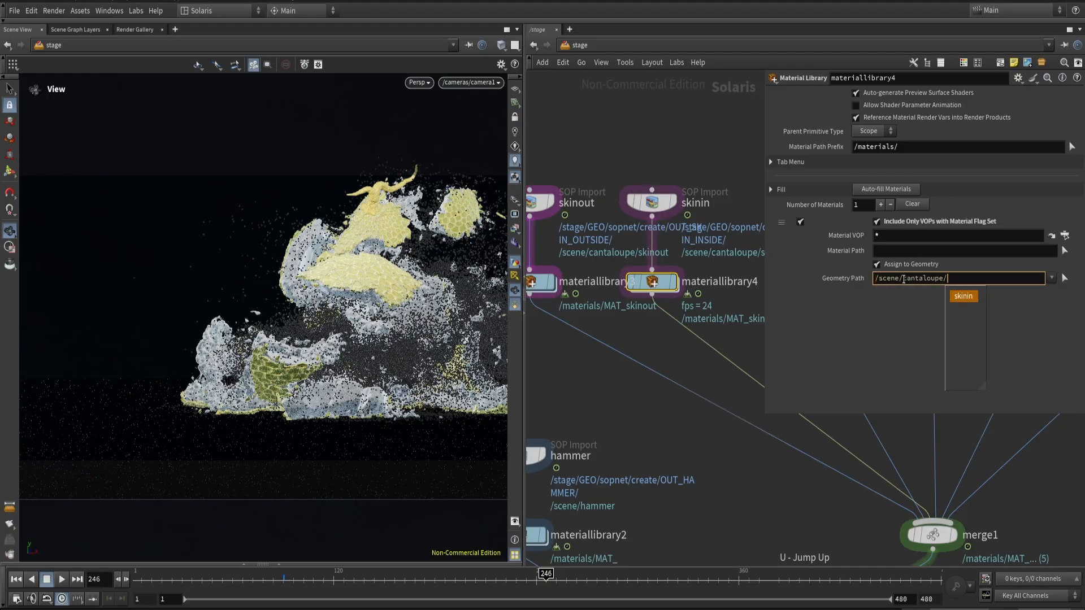
{"action": "key", "text": "Return"}
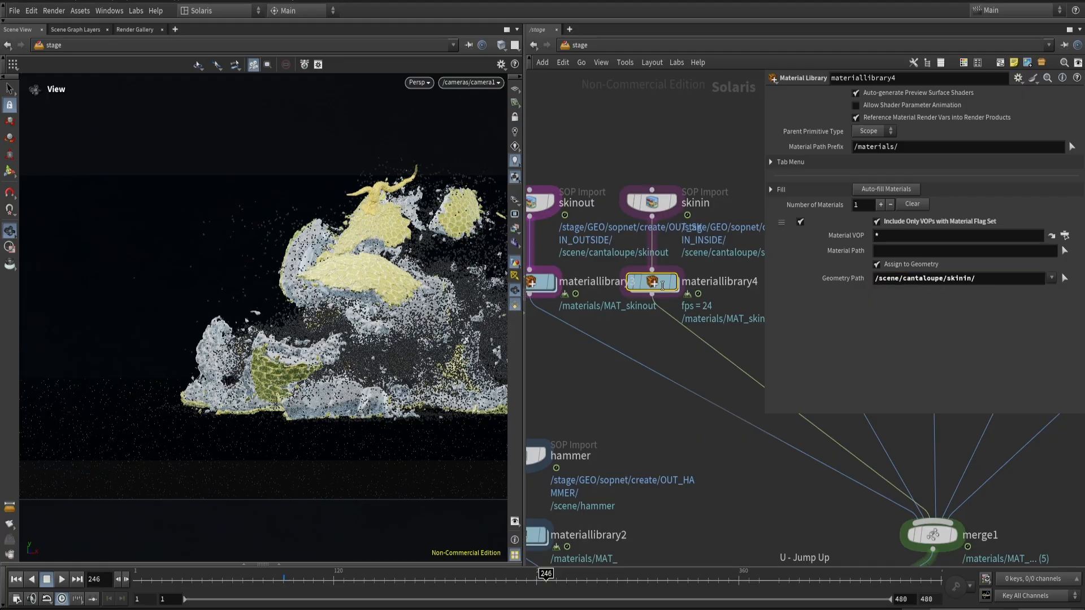
- Inside MAT_skinin, add a USD Prim Var Reader that reads the variable gradient
{"action": "mouse_move", "coordinate": [649, 286]}
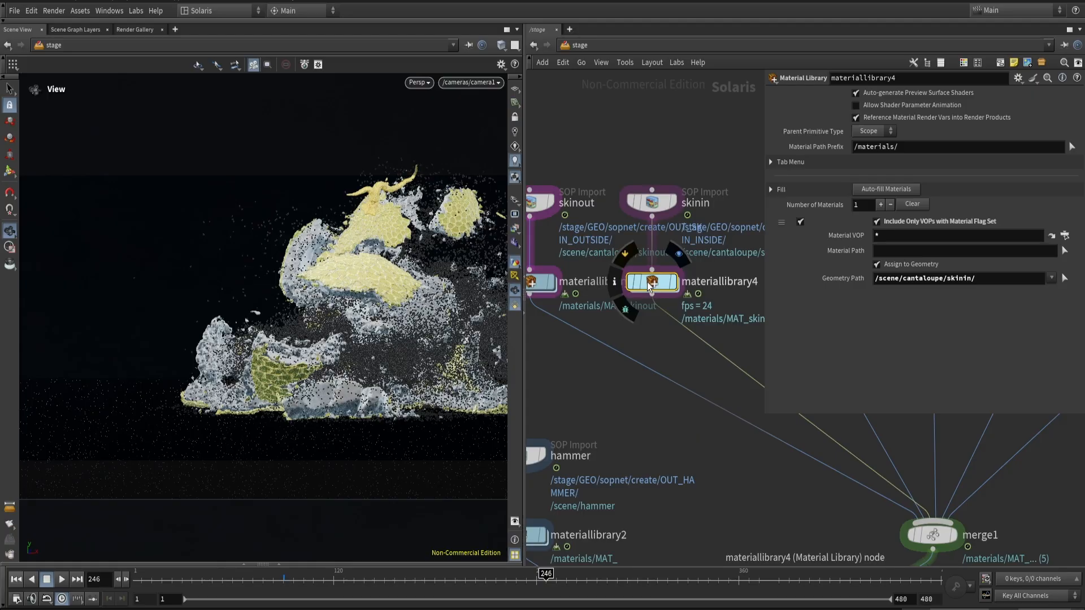
{"action": "double_click", "coordinate": [649, 285]}
{"action": "double_click", "coordinate": [683, 350]}
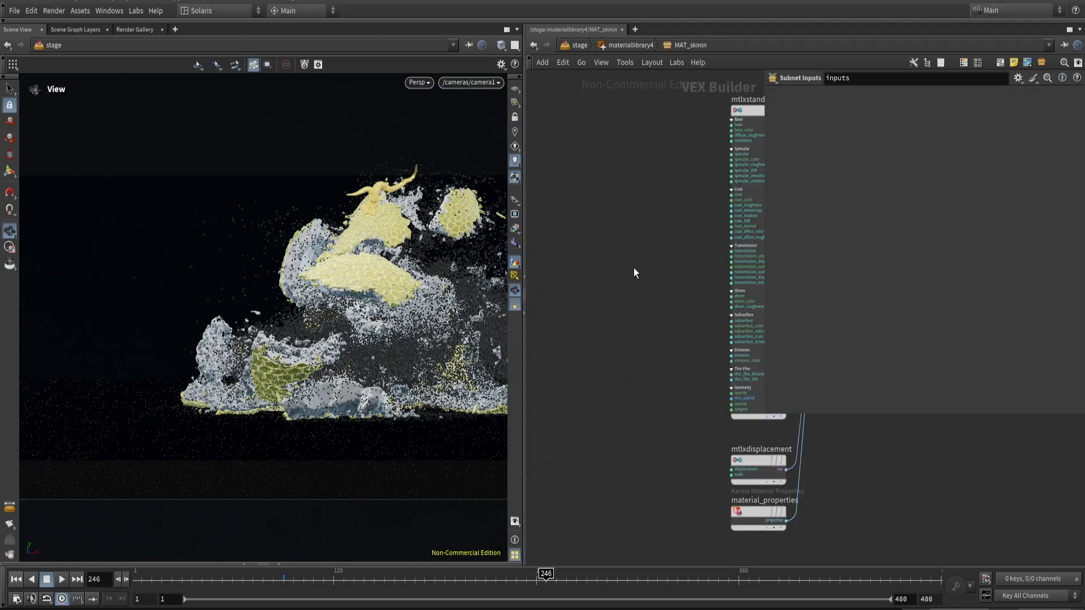
{"action": "key", "text": "Tab"}
{"action": "type", "text": "primv"}
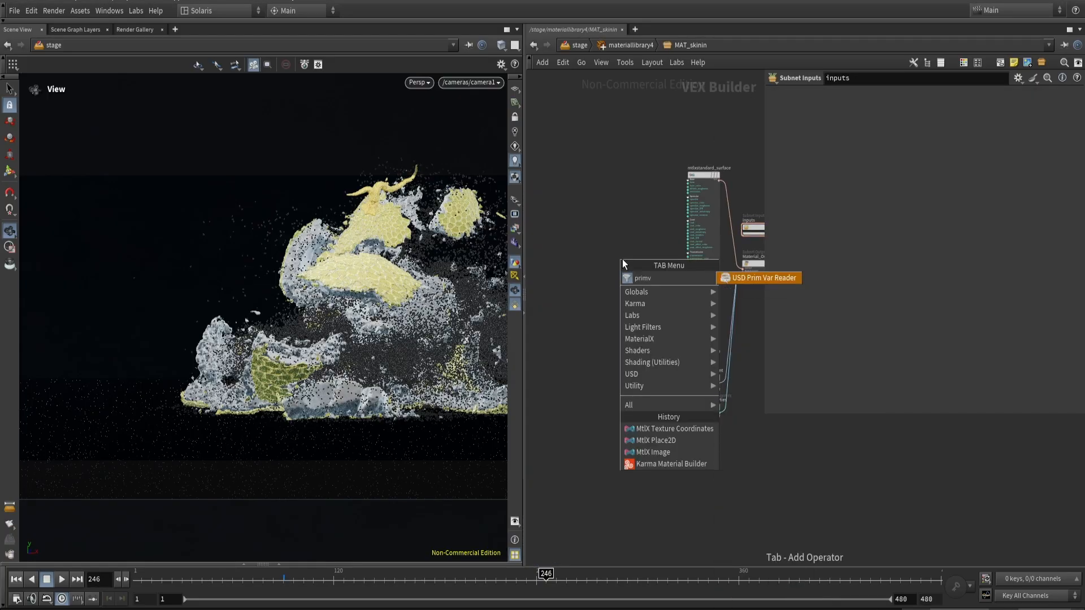
{"action": "key", "text": "Return"}
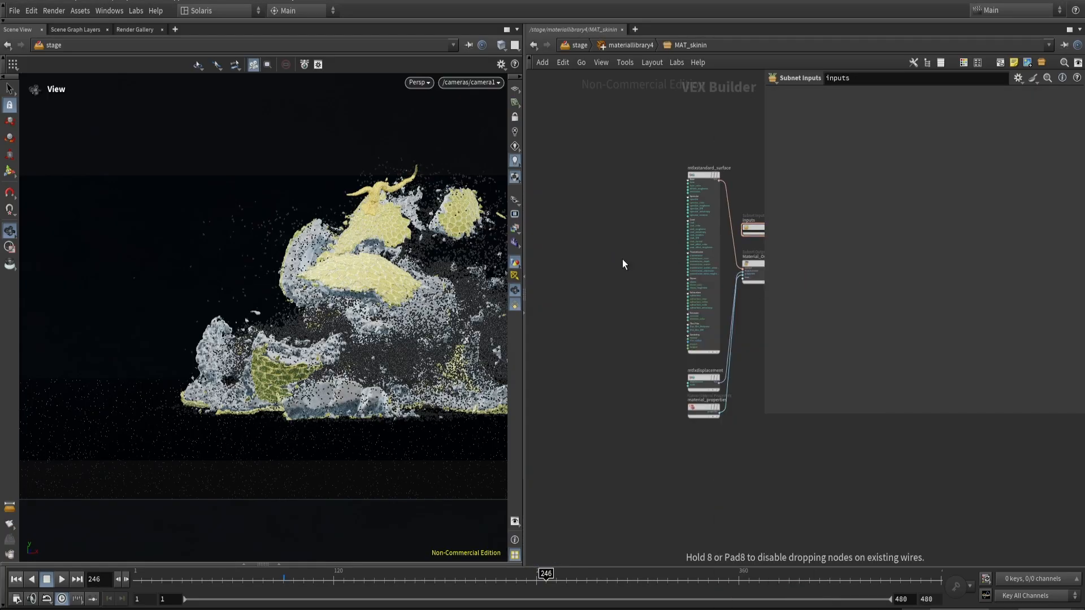
{"action": "left_click", "coordinate": [616, 220]}
{"action": "left_click", "coordinate": [901, 109]}
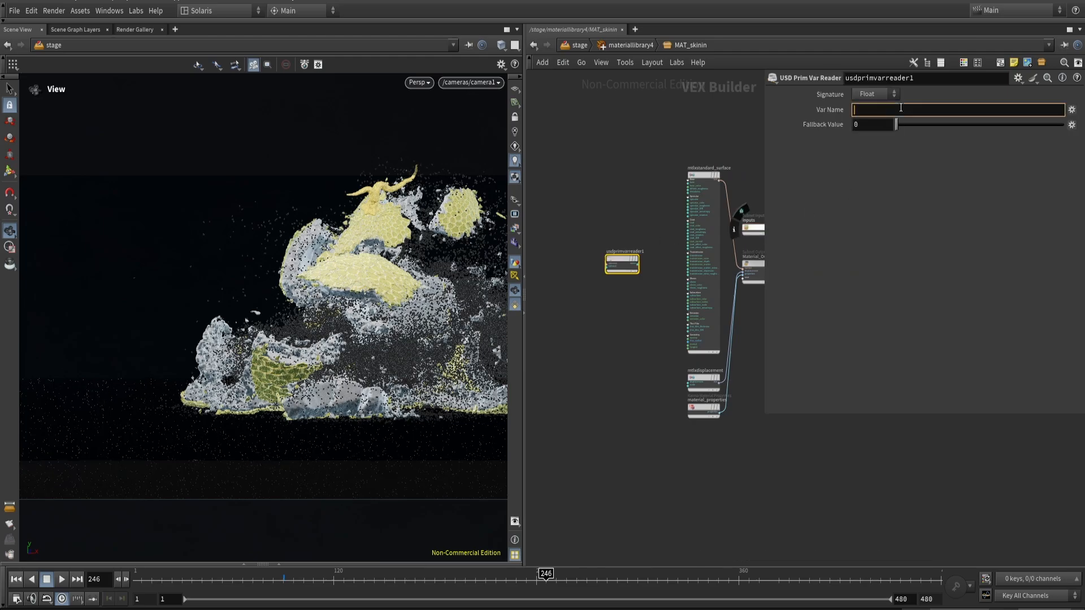
{"action": "type", "text": "gradient"}
{"action": "key", "text": "Return"}
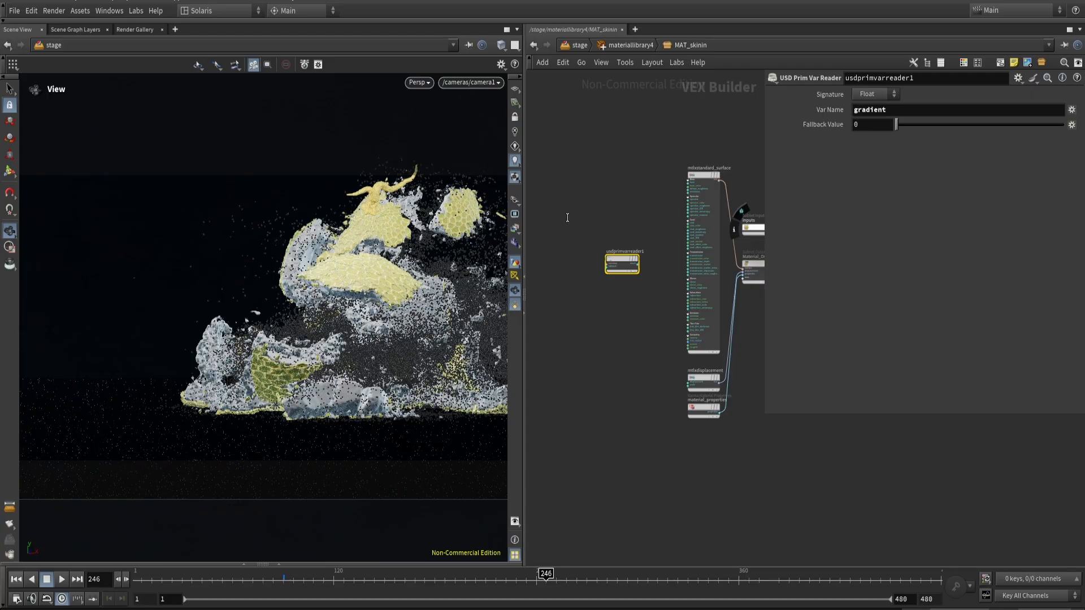
- Connect the prim var reader's result to the standard surface's base_color and move the reader farther away to make room between them
{"action": "scroll", "coordinate": [639, 217], "scroll_direction": "up", "scroll_amount": 2}
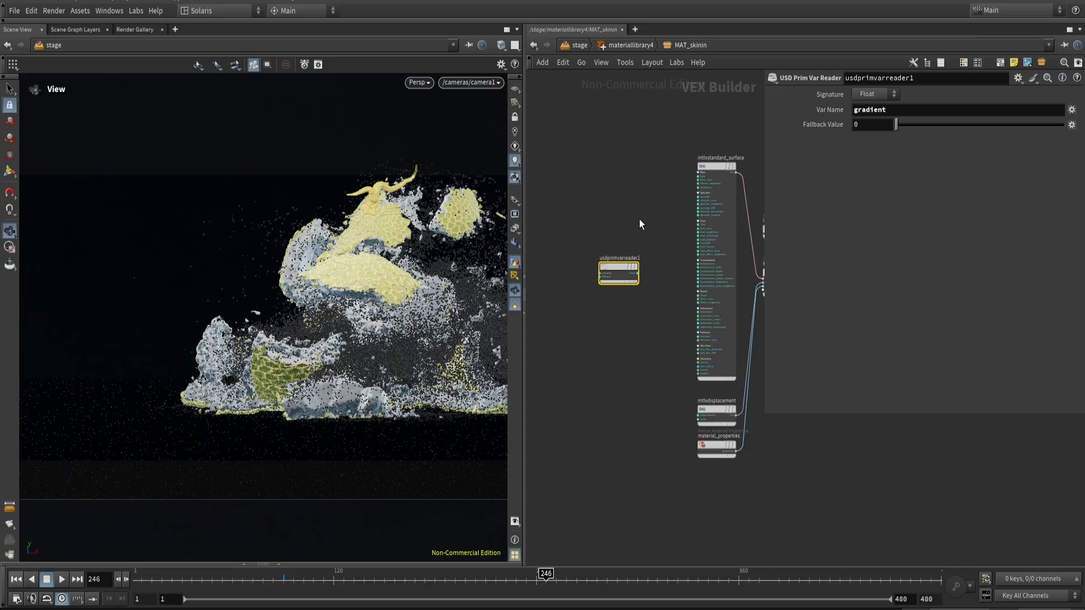
{"action": "left_click", "coordinate": [639, 275]}
{"action": "scroll", "coordinate": [698, 181], "scroll_direction": "up", "scroll_amount": 3}
{"action": "left_click", "coordinate": [697, 179]}
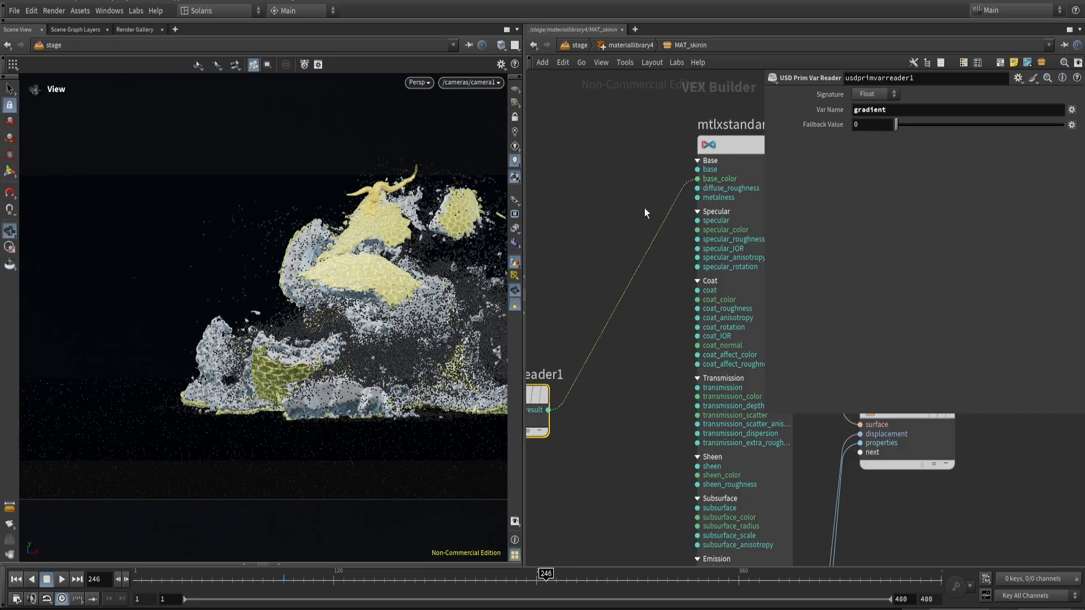
{"action": "scroll", "coordinate": [763, 218], "scroll_direction": "down", "scroll_amount": 4}
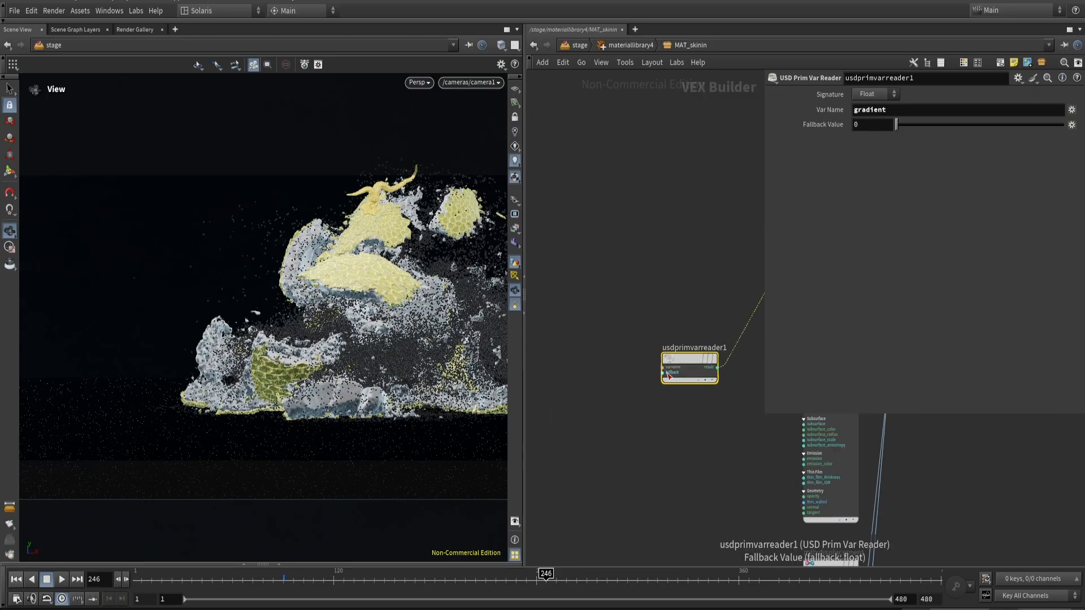
{"action": "left_click_drag", "start_coordinate": [679, 366], "coordinate": [547, 234]}
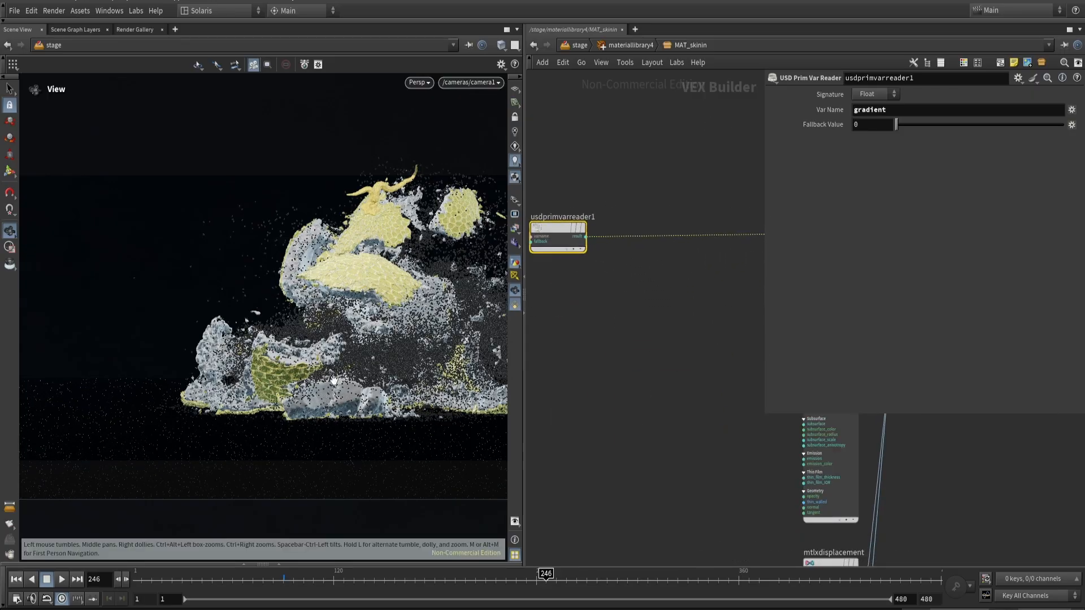
- Insert a Karma Ramp Const on the wire between the gradient reader and the surface's base_color
{"action": "left_click", "coordinate": [591, 313]}
{"action": "key", "text": "Tab"}
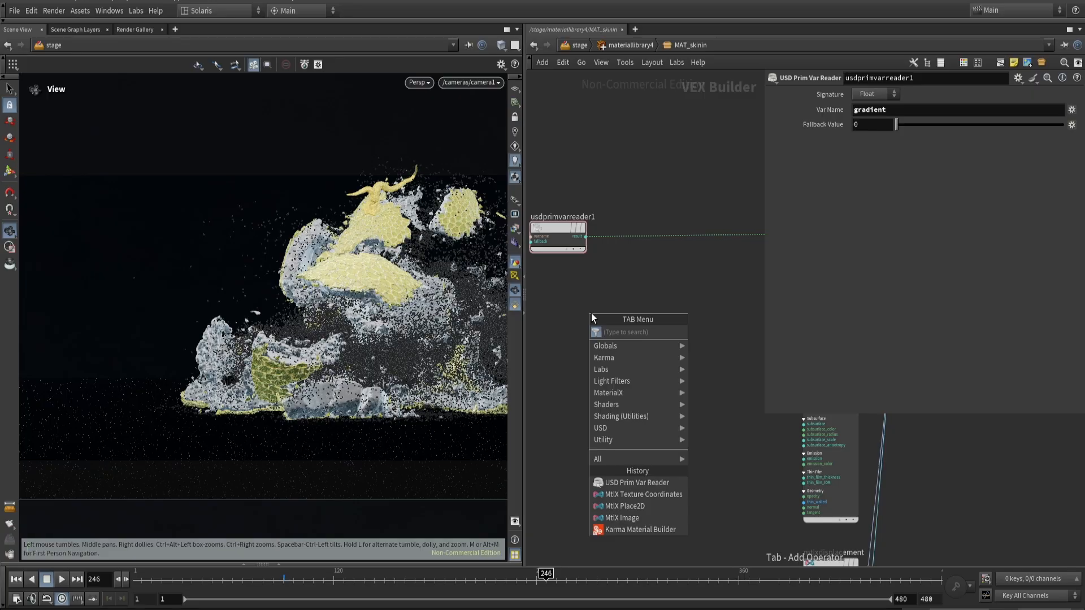
{"action": "type", "text": "ramp"}
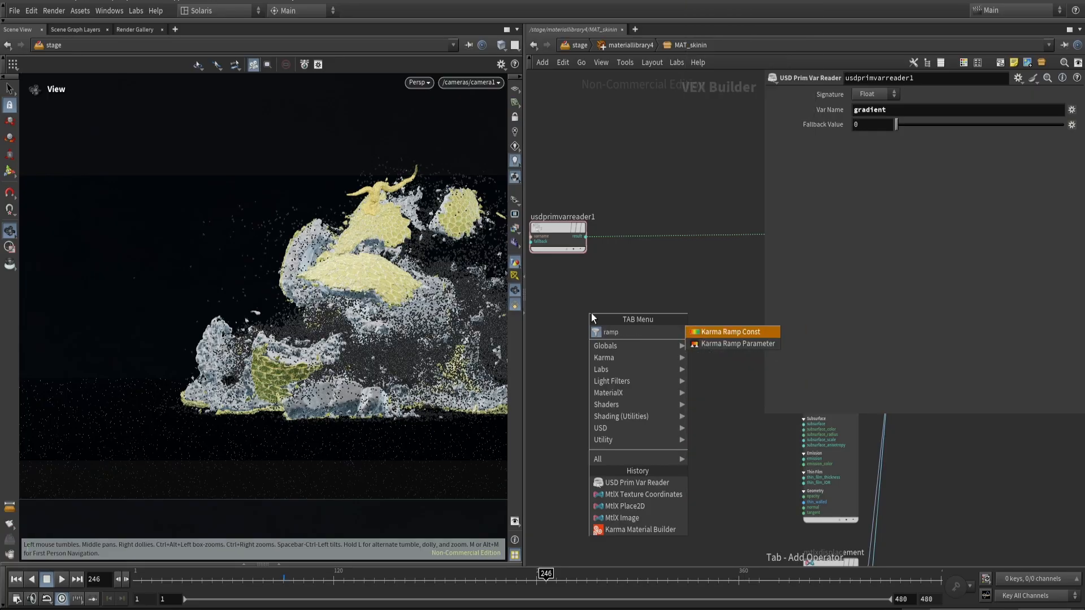
{"action": "key", "text": "Return"}
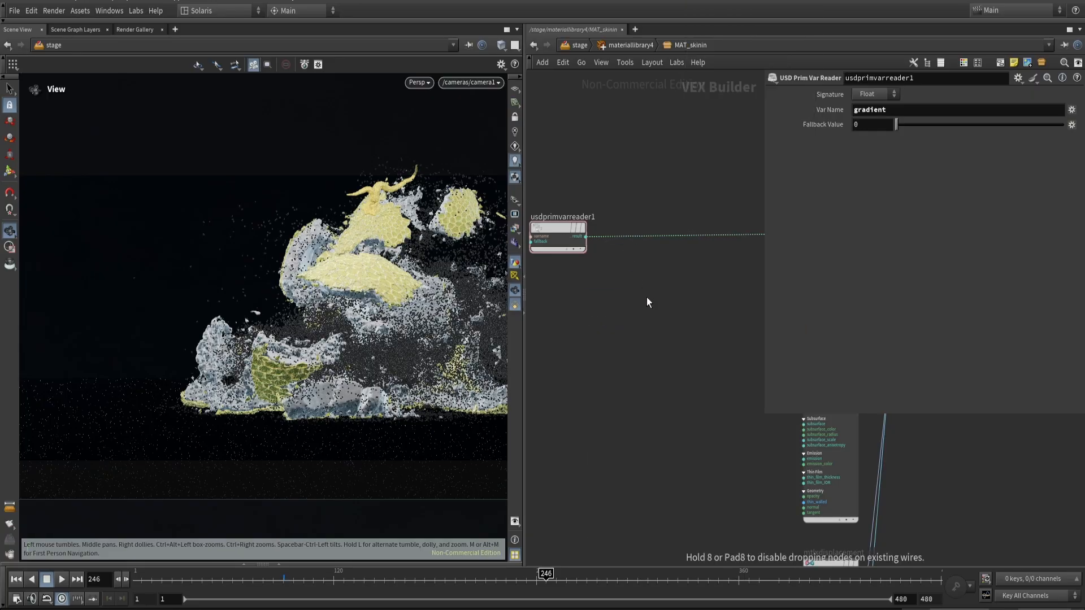
{"action": "left_click", "coordinate": [660, 244]}
{"action": "middle_click_drag", "start_coordinate": [674, 295], "coordinate": [615, 334]}
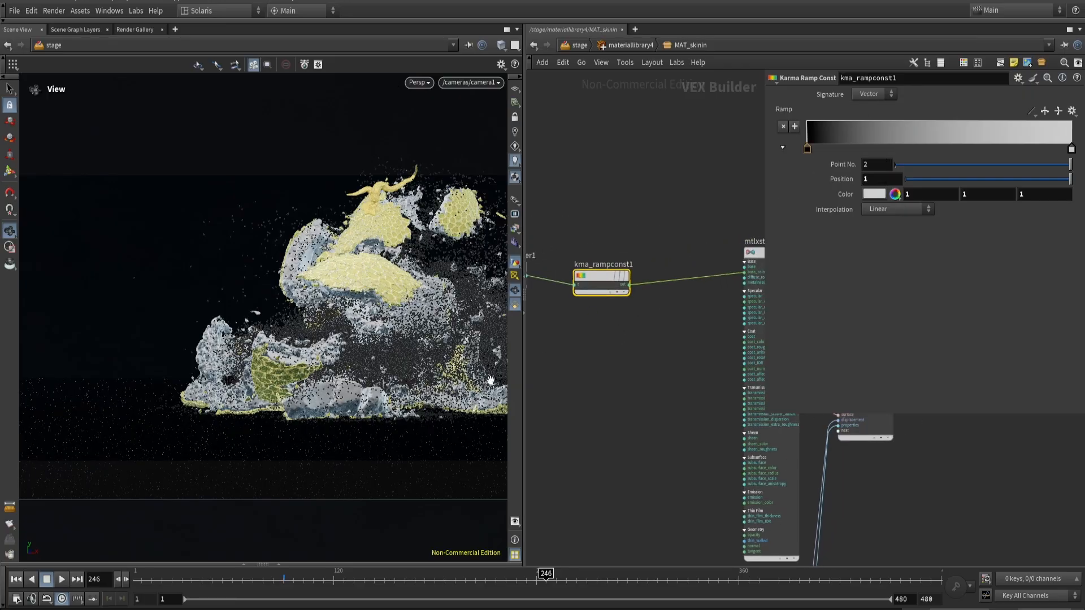
{"action": "left_click", "coordinate": [602, 461]}
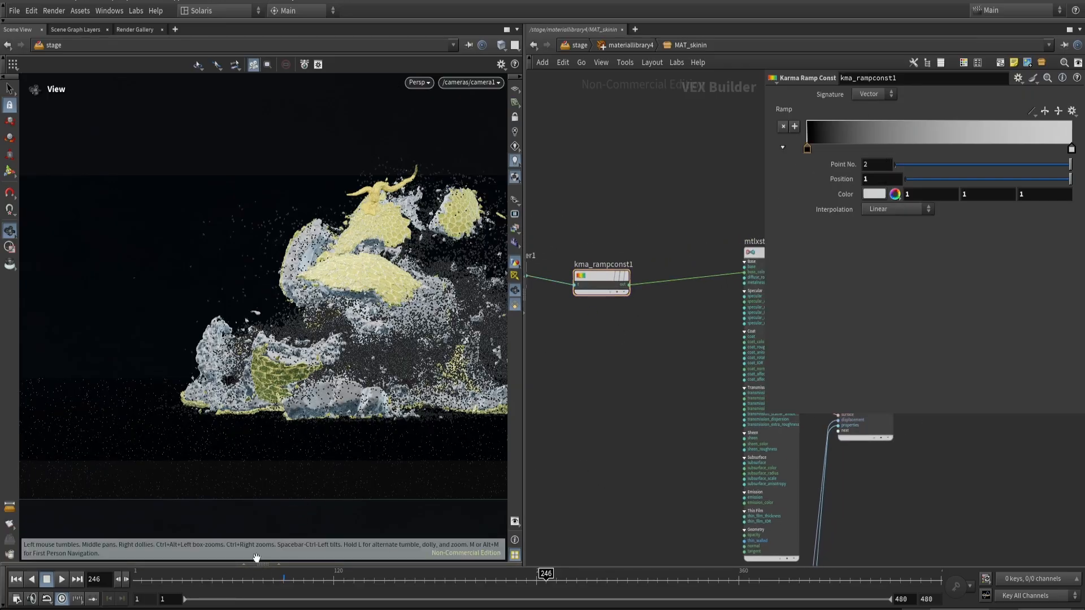
- Expand the lower pane and deactivate the particles primitive under /scene/cantaloupe in the scene graph
{"action": "left_click", "coordinate": [239, 563]}
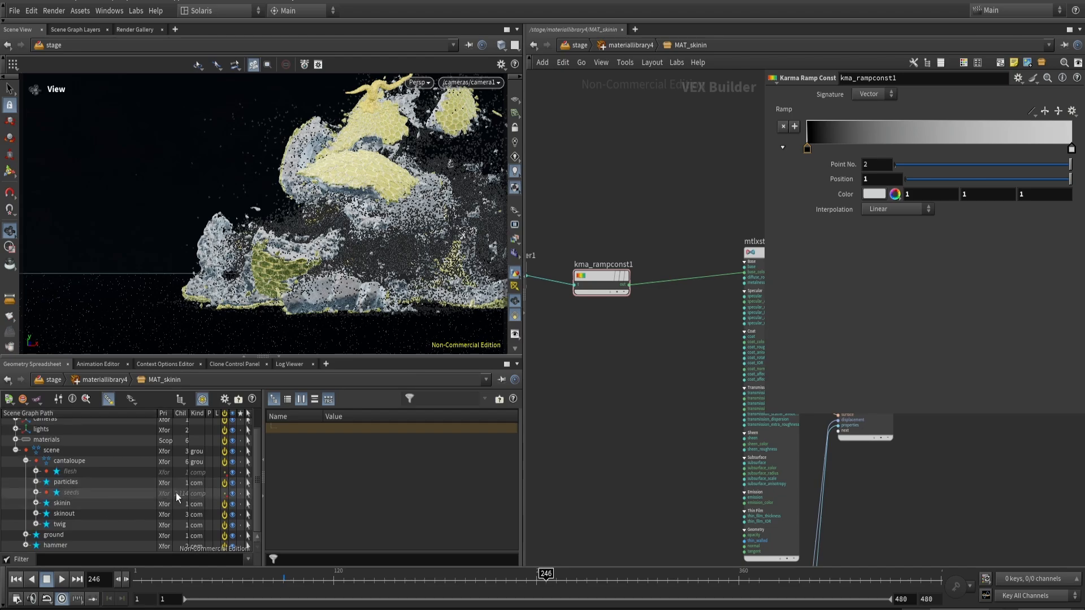
{"action": "left_click", "coordinate": [225, 483]}
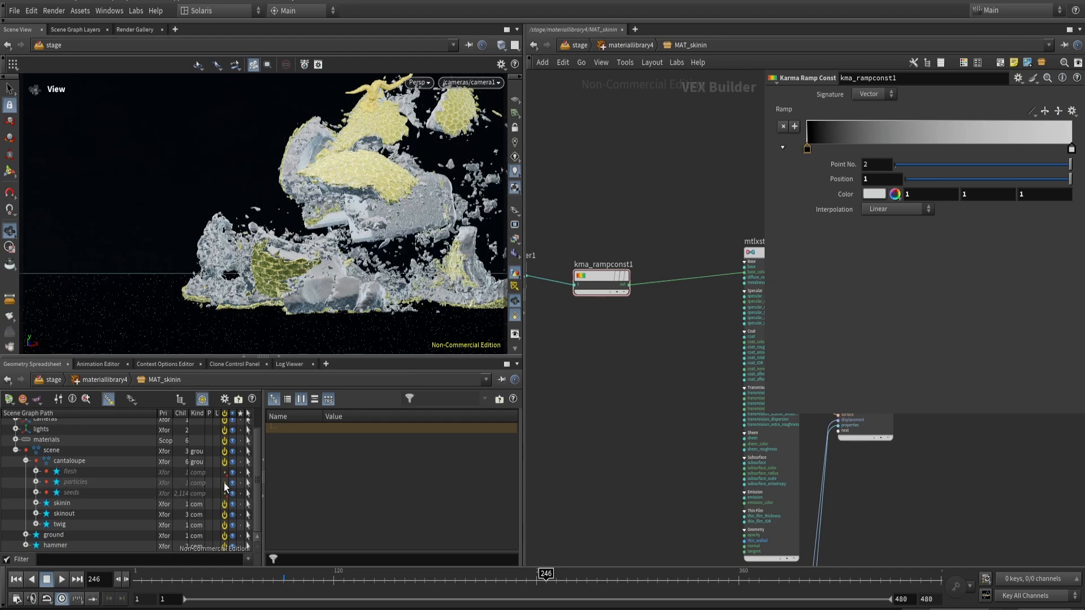
- Deactivate the twig and skinout primitives under /scene/cantaloupe in the scene graph
{"action": "left_click", "coordinate": [222, 527]}
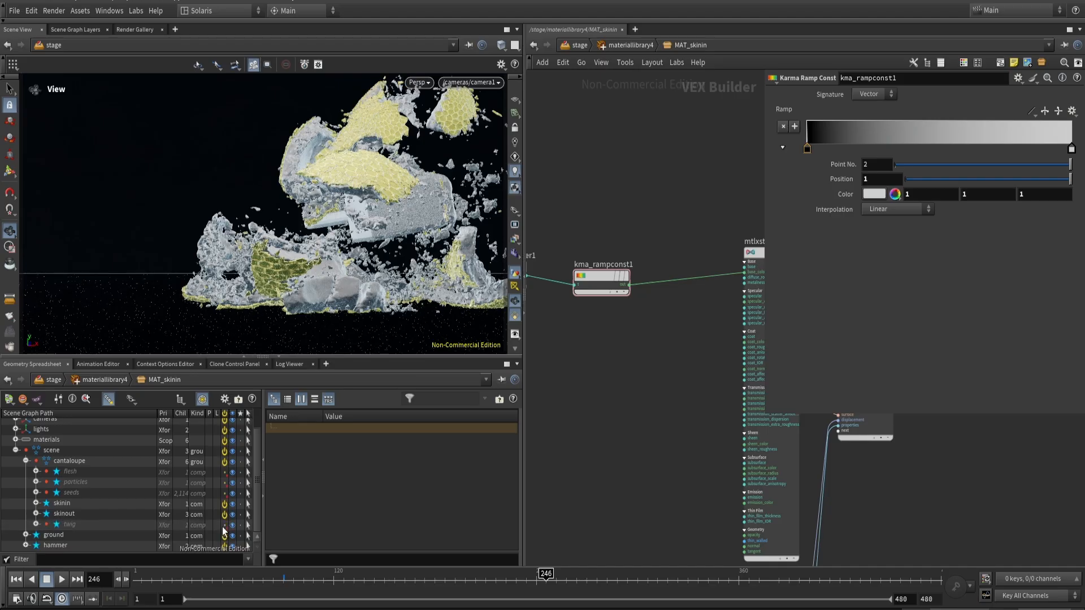
{"action": "left_click", "coordinate": [222, 513]}
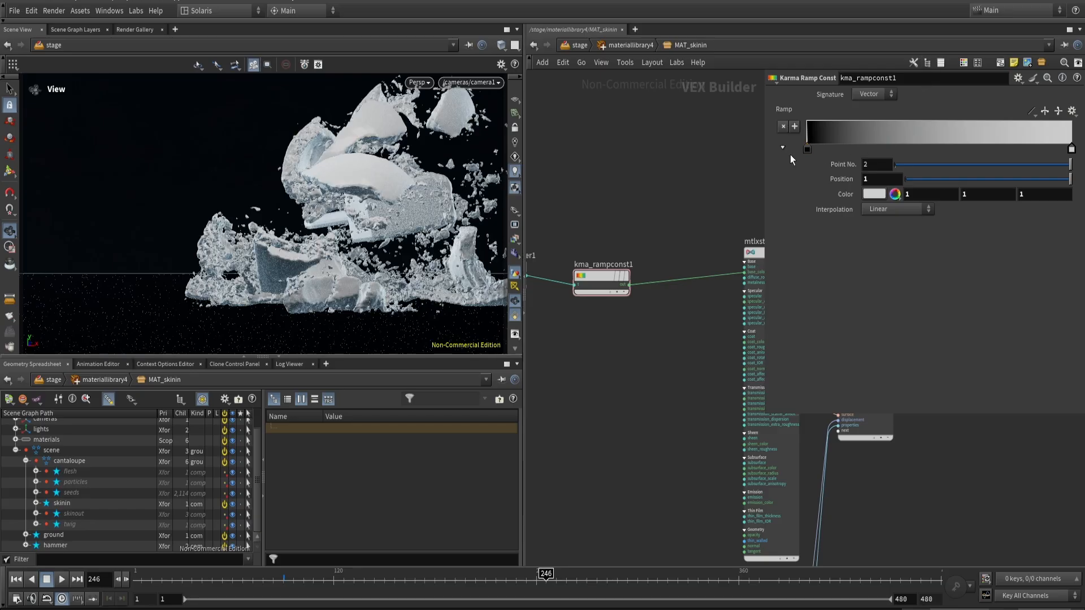
- Colour the Karma ramp's start point orange (1, 0.5, 0) and its end point dark green (0, 0.5, 0)
{"action": "double_click", "coordinate": [807, 150]}
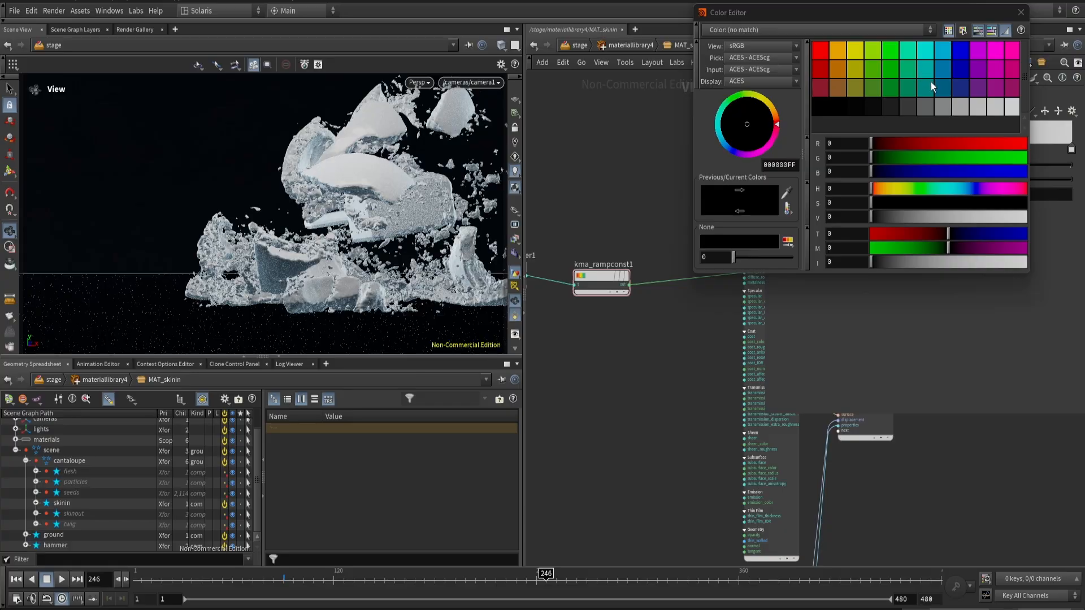
{"action": "left_click", "coordinate": [836, 52]}
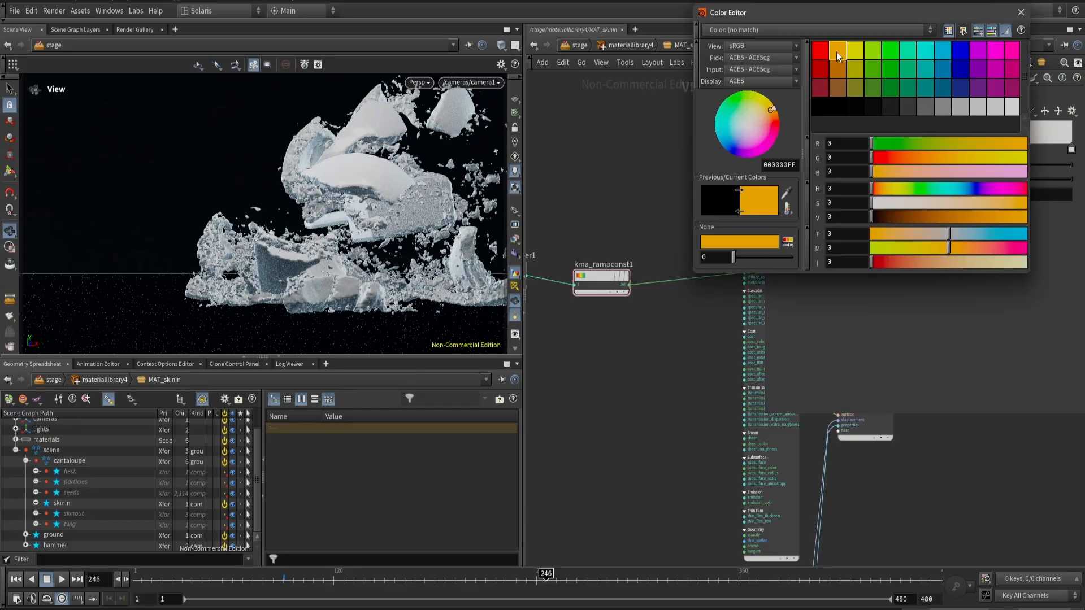
{"action": "left_click", "coordinate": [1020, 12]}
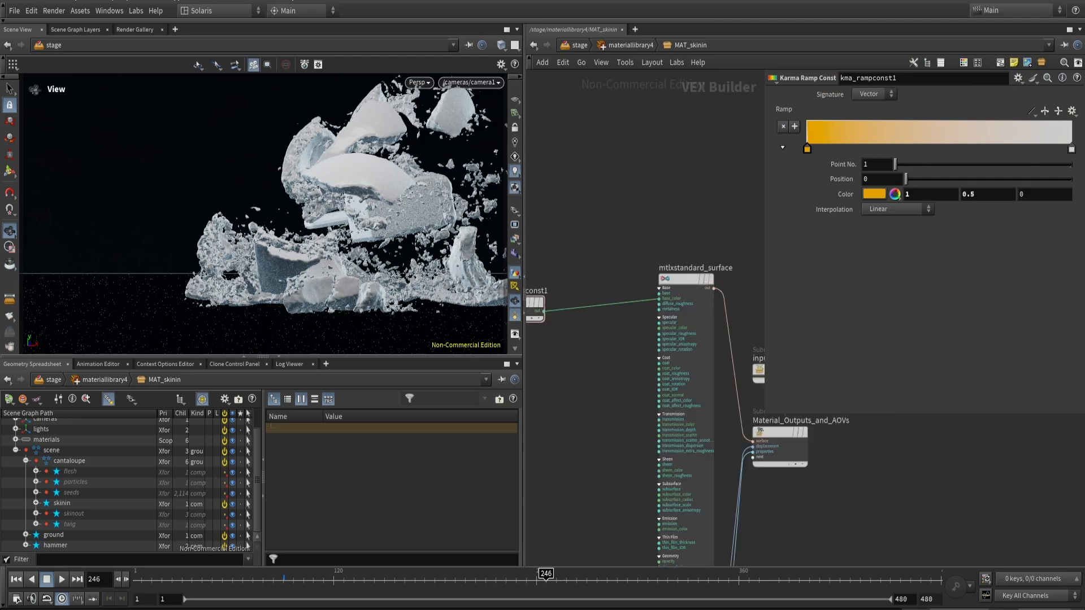
{"action": "double_click", "coordinate": [1071, 149]}
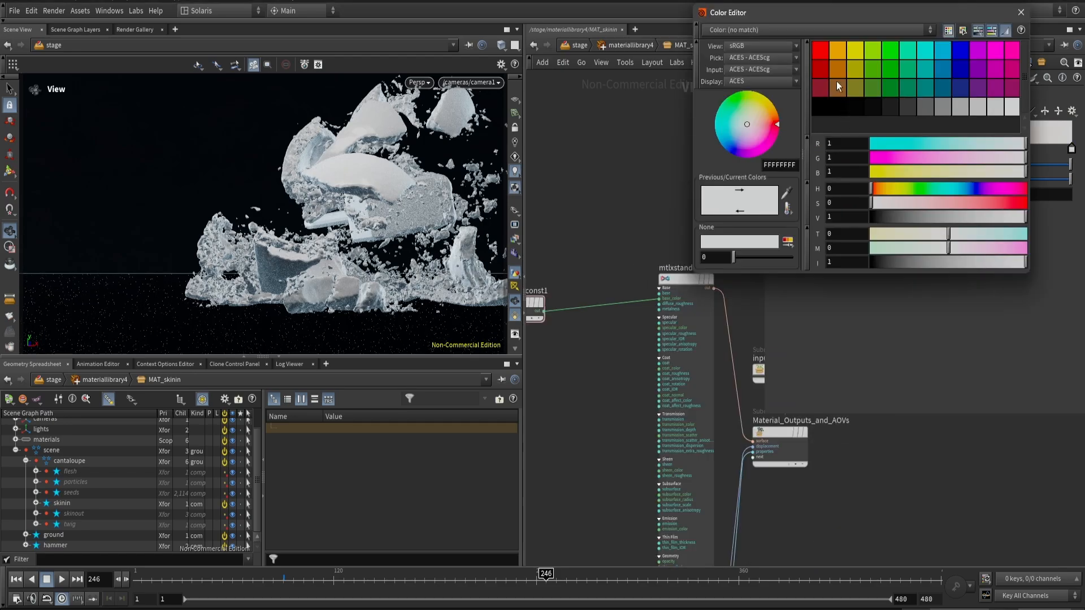
{"action": "left_click", "coordinate": [889, 52]}
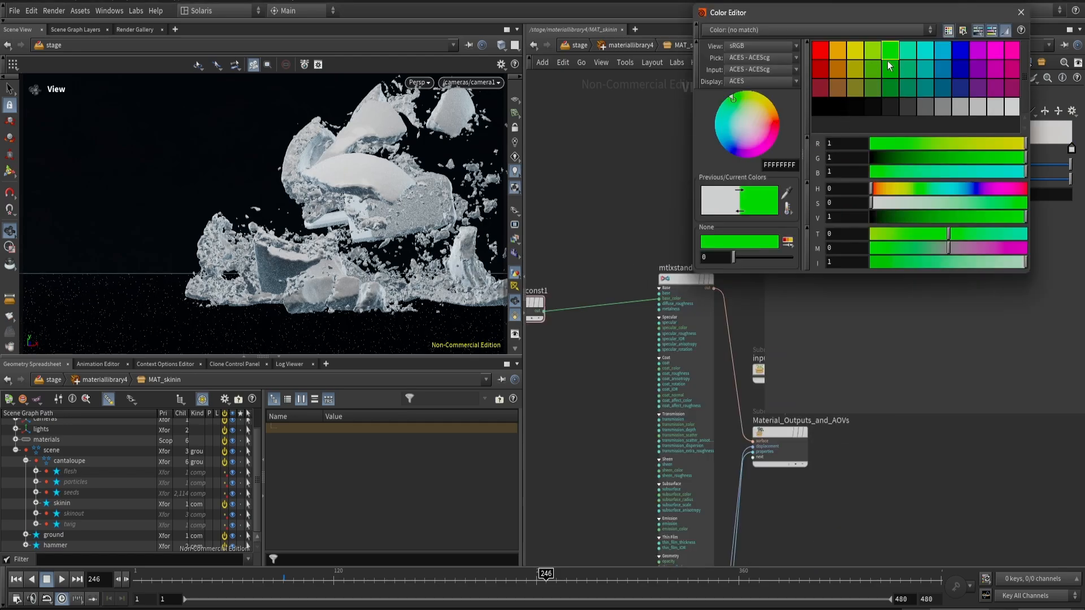
{"action": "left_click", "coordinate": [892, 69]}
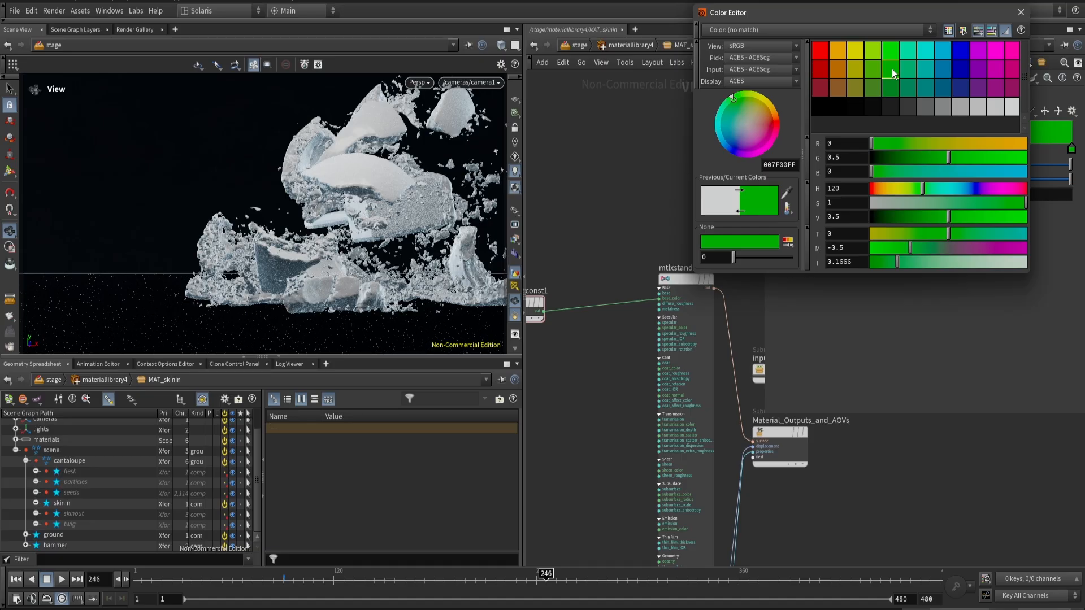
{"action": "left_click", "coordinate": [1020, 12]}
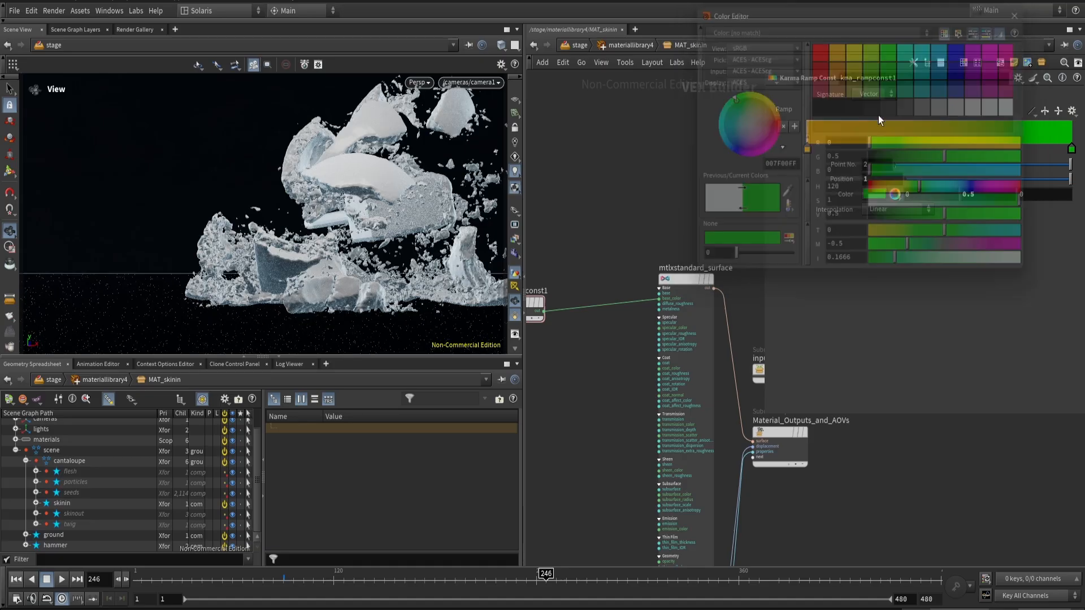
- Return to the stage network and render the viewport through camera1 with Karma XPU
{"action": "scroll", "coordinate": [706, 192], "scroll_direction": "left", "scroll_amount": 5}
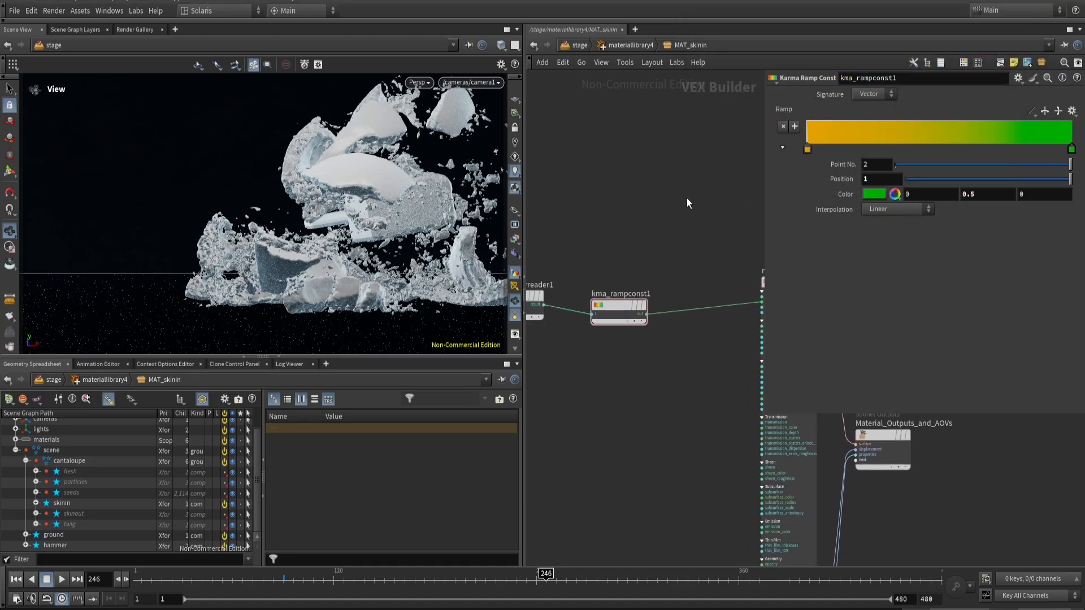
{"action": "key", "text": "u"}
{"action": "key", "text": "u"}
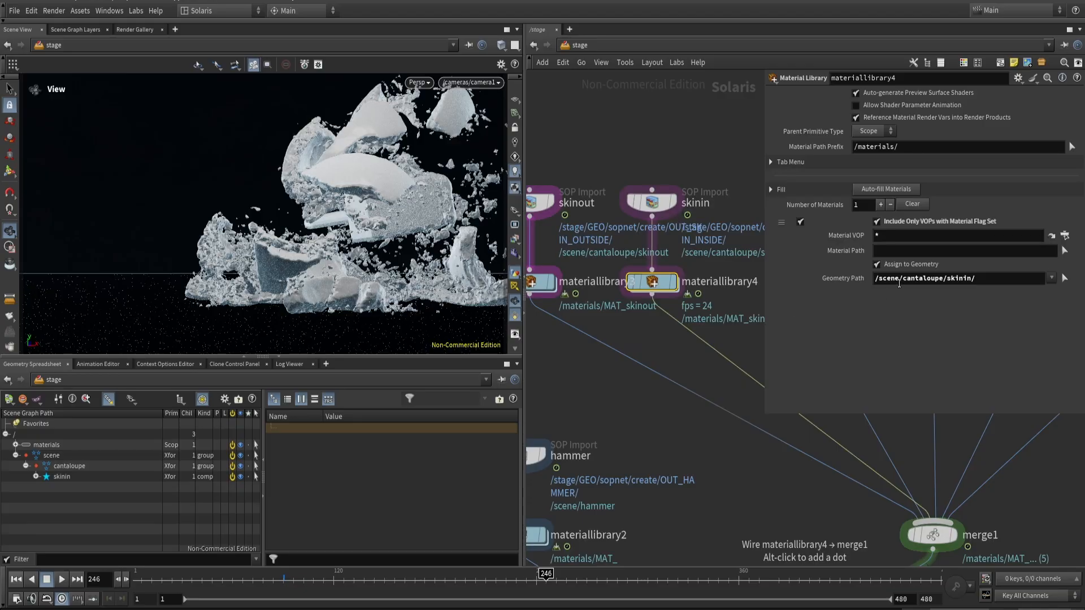
{"action": "left_click_drag", "start_coordinate": [316, 214], "coordinate": [339, 169]}
{"action": "scroll", "coordinate": [339, 169], "scroll_direction": "up", "scroll_amount": 5}
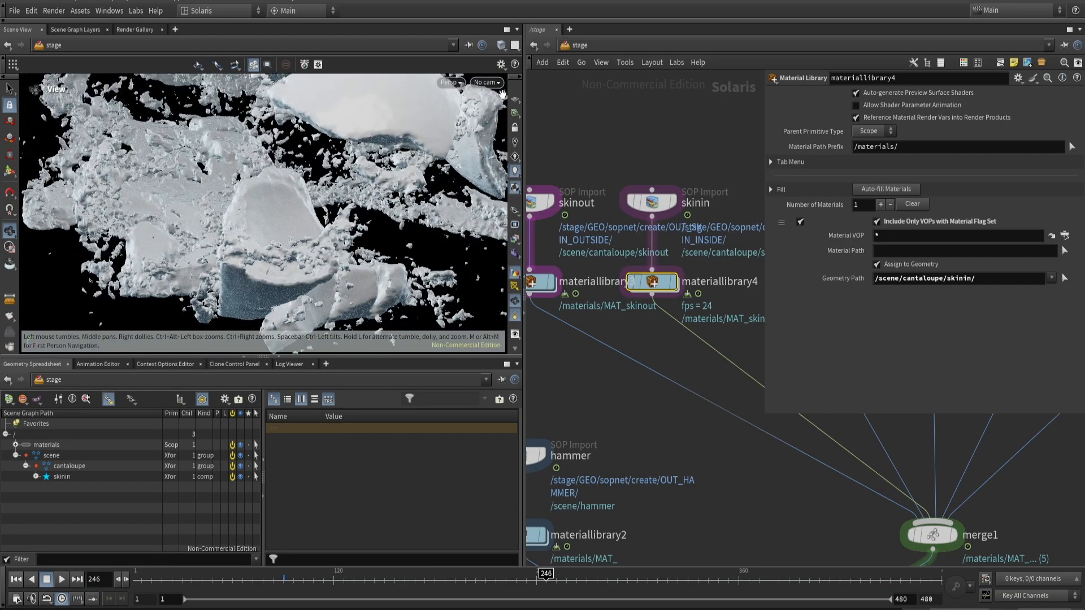
{"action": "left_click", "coordinate": [487, 82]}
{"action": "left_click", "coordinate": [507, 109]}
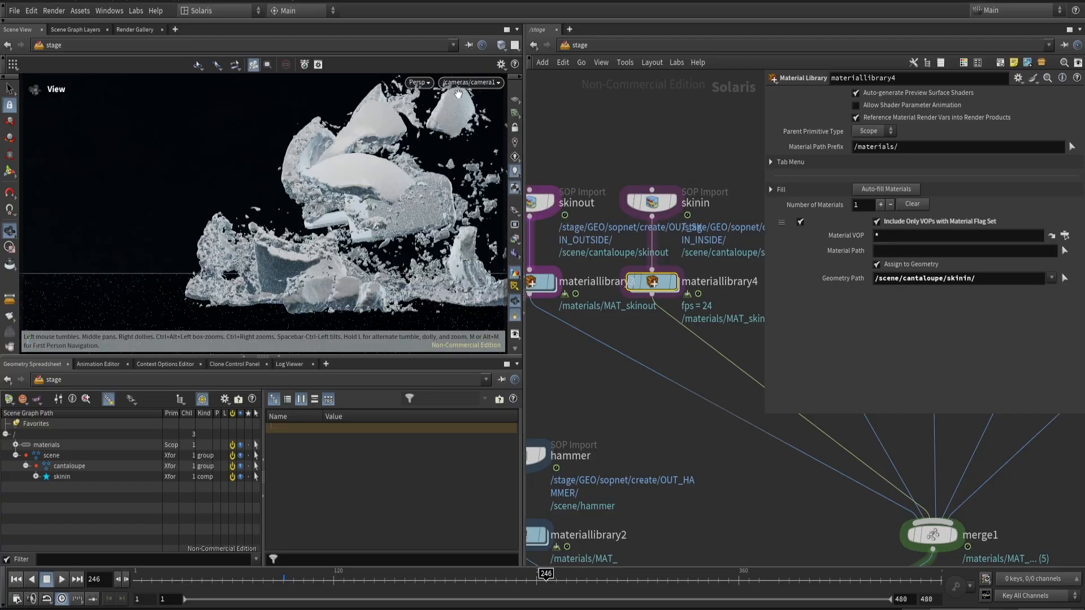
{"action": "left_click", "coordinate": [419, 82]}
{"action": "left_click", "coordinate": [437, 149]}
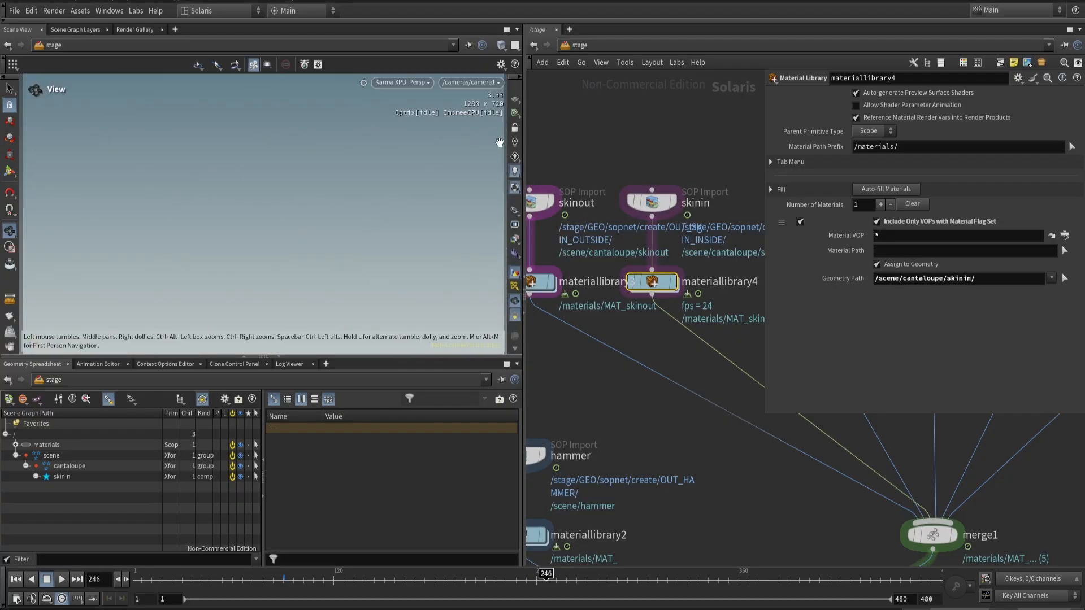
- Reopen MAT_skinin inside materiallibrary4 and move the ramp's orange point to position about 0.786
{"action": "mouse_move", "coordinate": [652, 282]}
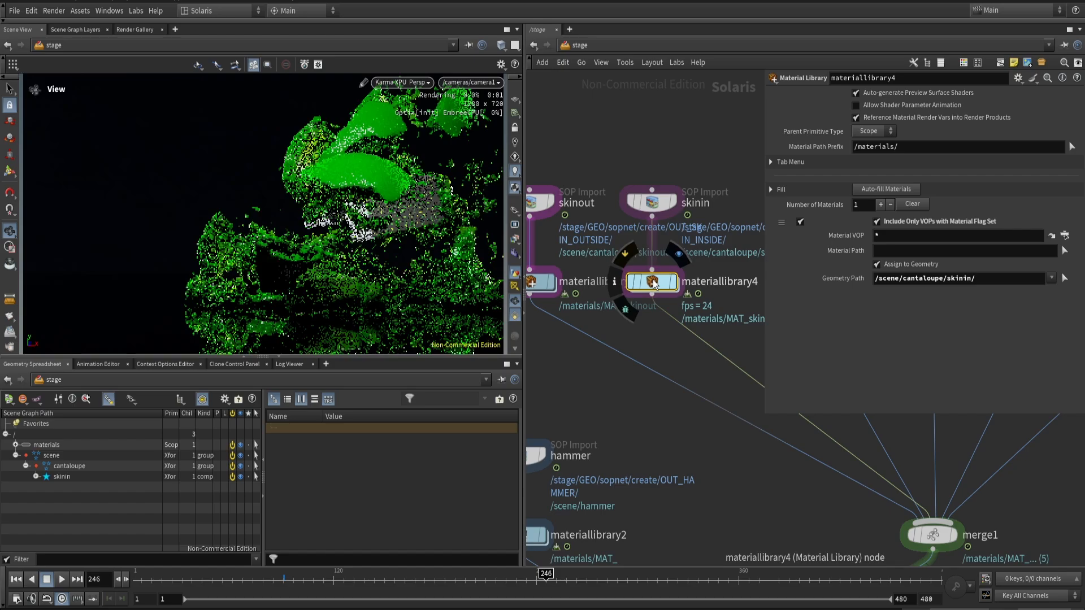
{"action": "double_click", "coordinate": [653, 282]}
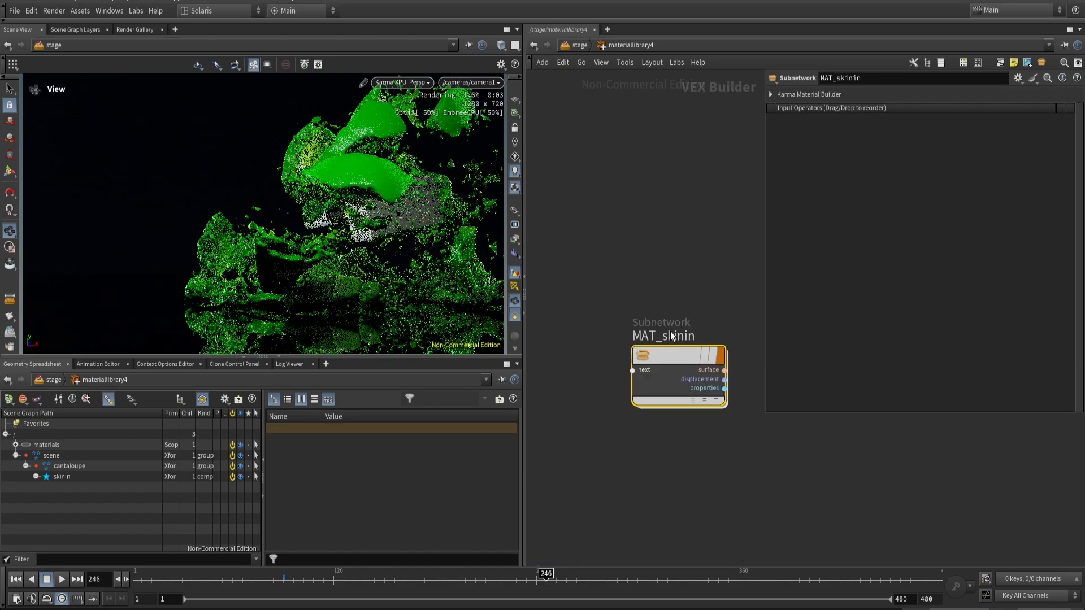
{"action": "double_click", "coordinate": [670, 361]}
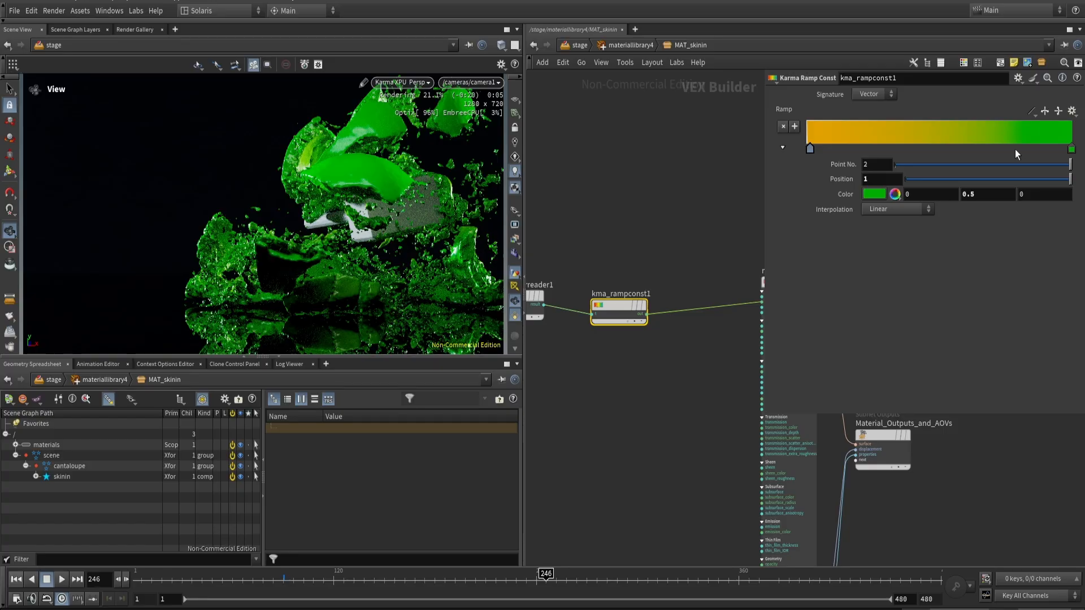
{"action": "key", "text": "ctrl+z"}
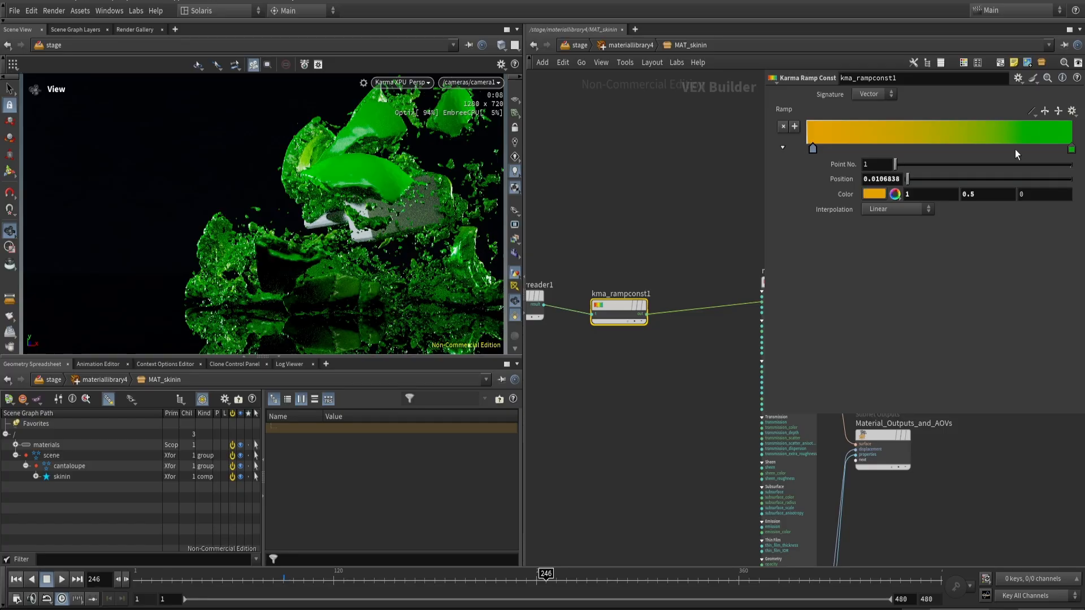
{"action": "key", "text": "ctrl+z"}
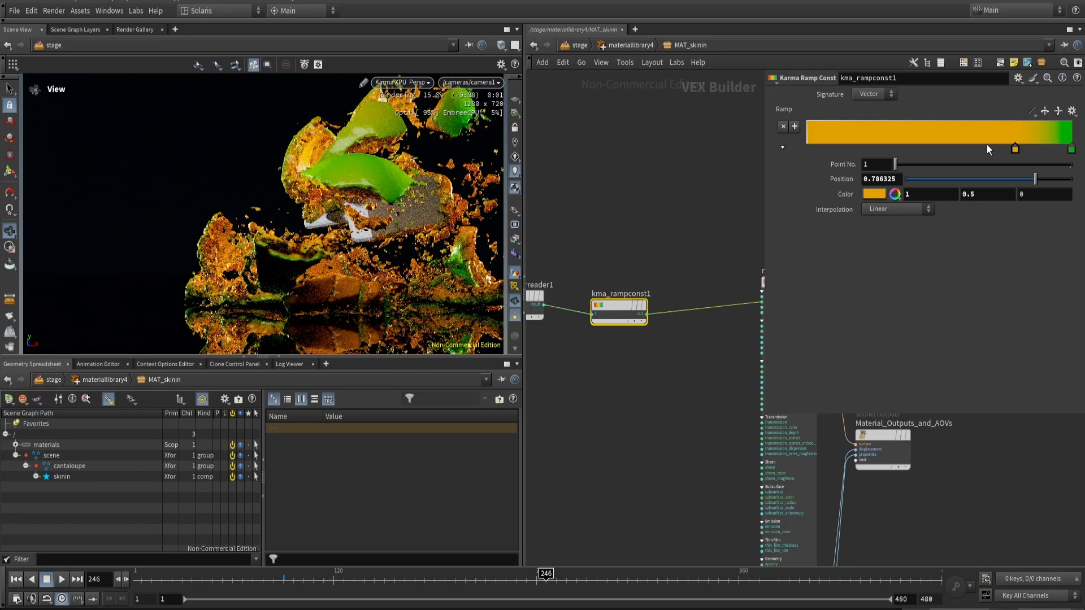
- Move the ramp's orange point to about 0.876 and its green point to about 0.932
{"action": "middle_click_drag", "start_coordinate": [688, 207], "coordinate": [626, 221]}
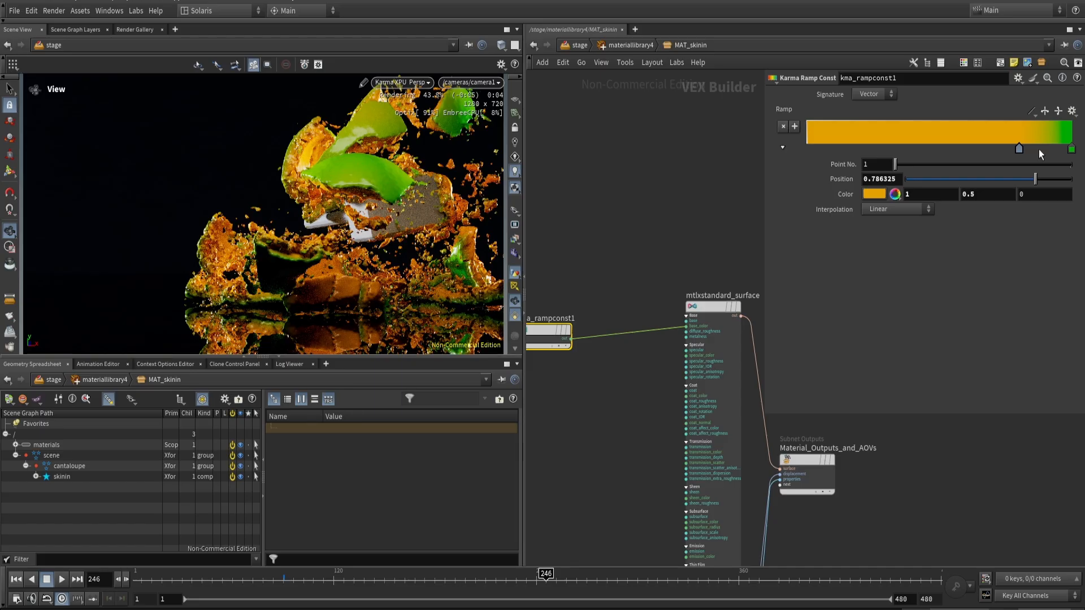
{"action": "left_click", "coordinate": [1038, 149]}
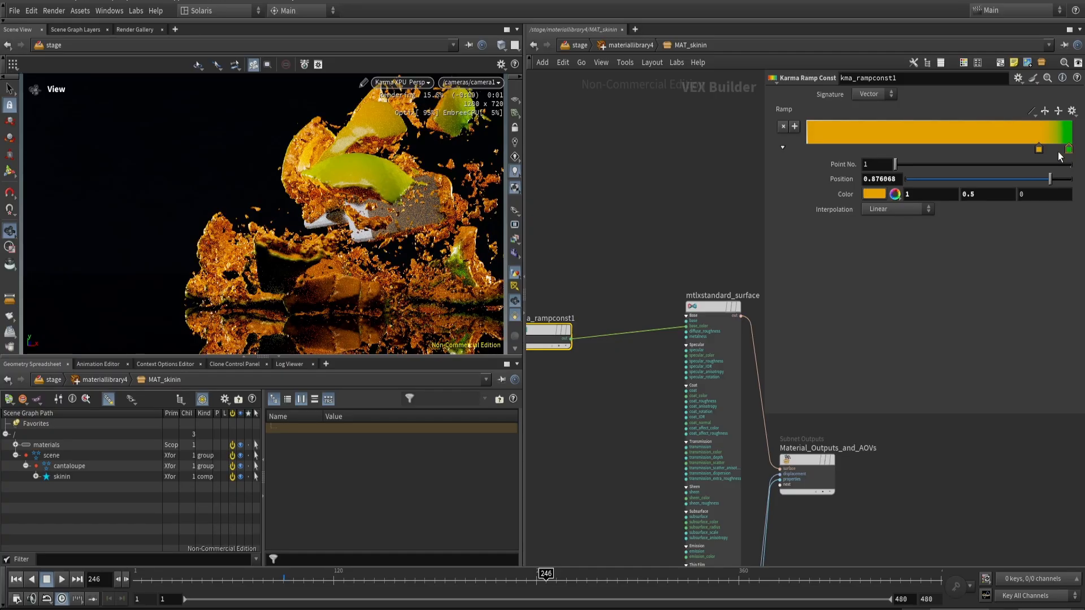
{"action": "left_click", "coordinate": [1058, 154]}
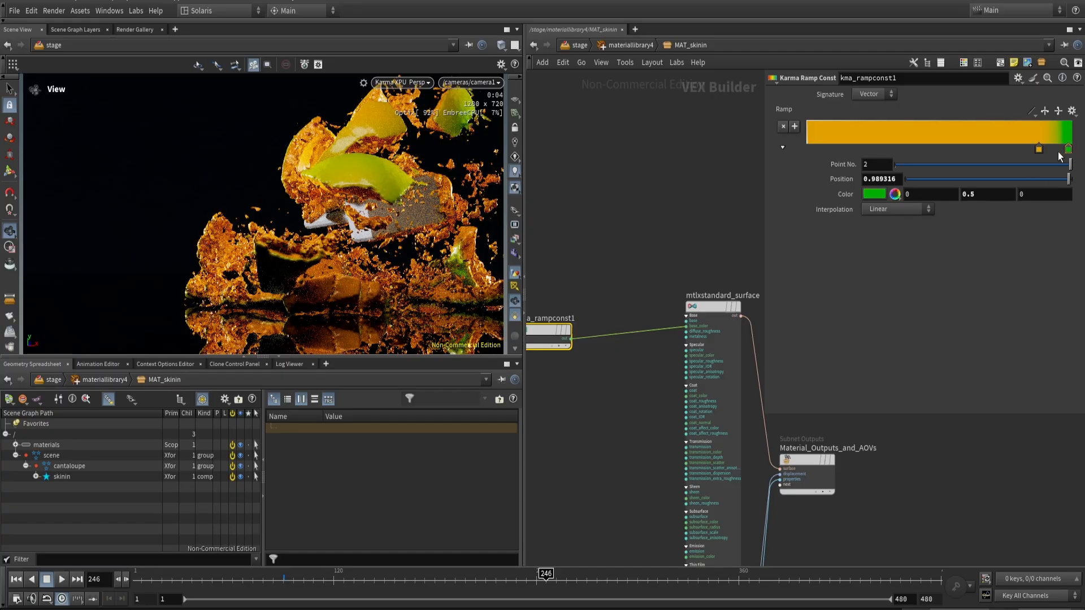
{"action": "mouse_move", "coordinate": [1059, 154]}
{"action": "left_mouse_down"}
{"action": "mouse_move", "coordinate": [1048, 154]}
{"action": "mouse_move", "coordinate": [1058, 150]}
{"action": "left_mouse_up"}
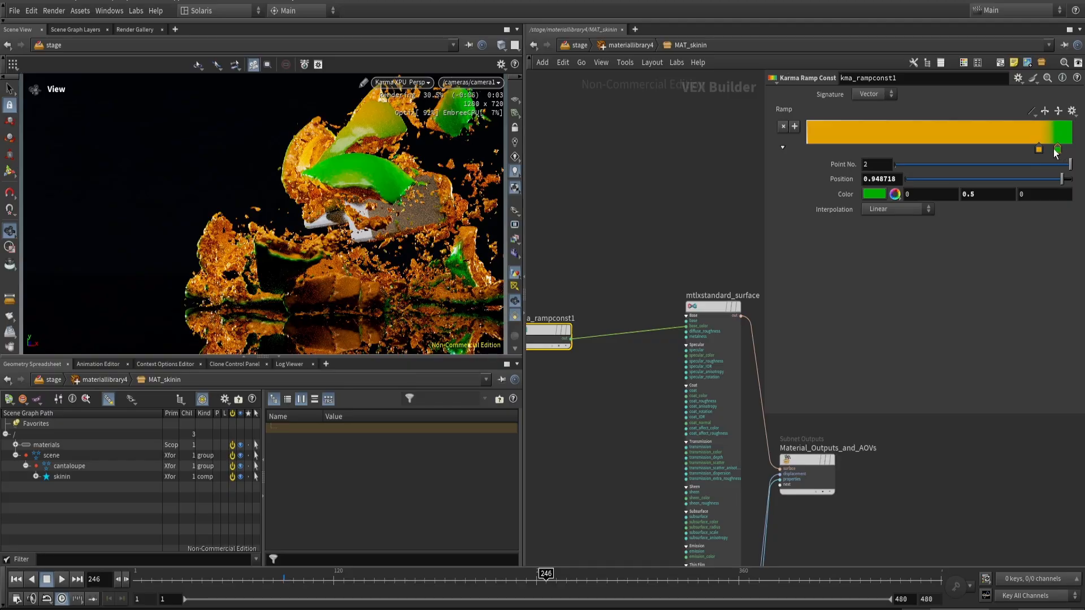
{"action": "left_click_drag", "start_coordinate": [1055, 151], "coordinate": [1040, 156]}
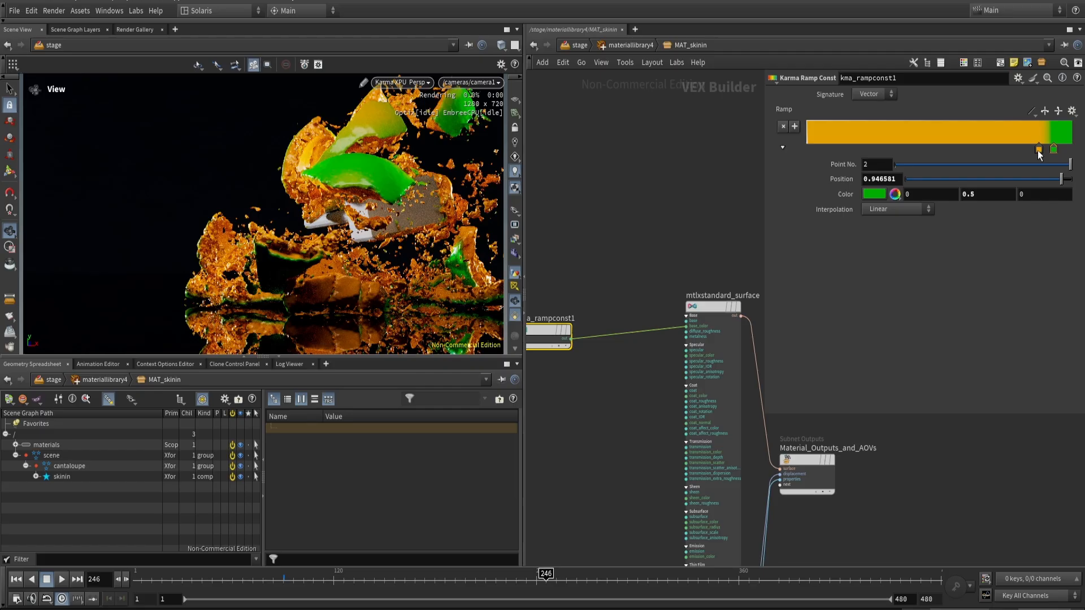
{"action": "left_click_drag", "start_coordinate": [1039, 156], "coordinate": [1038, 155]}
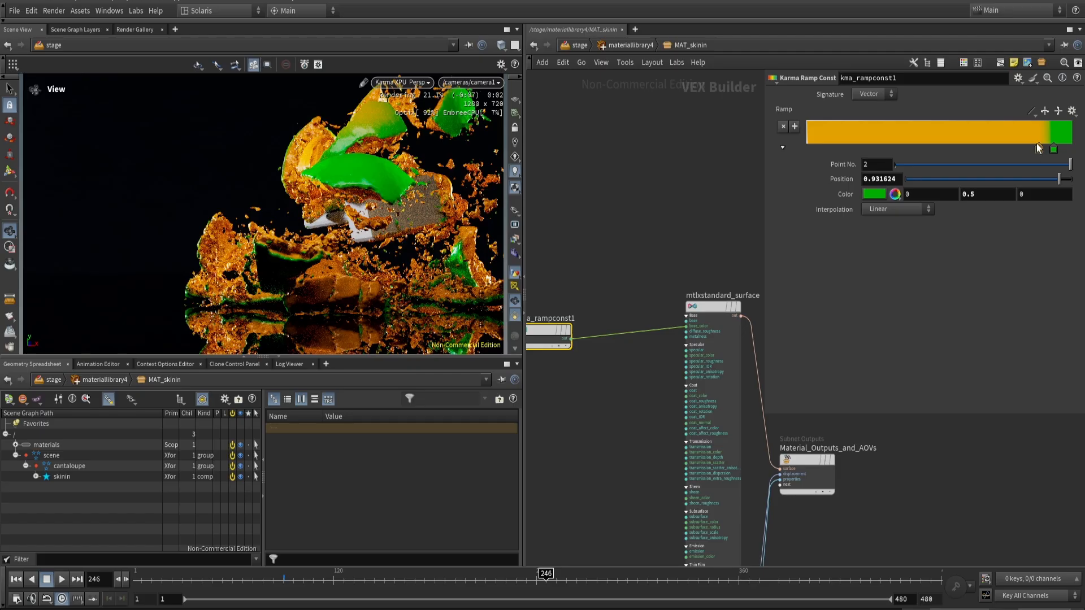
- Fine-tune the ramp by moving the orange point to about 0.859 and the green point to about 0.923
{"action": "left_click", "coordinate": [1037, 149]}
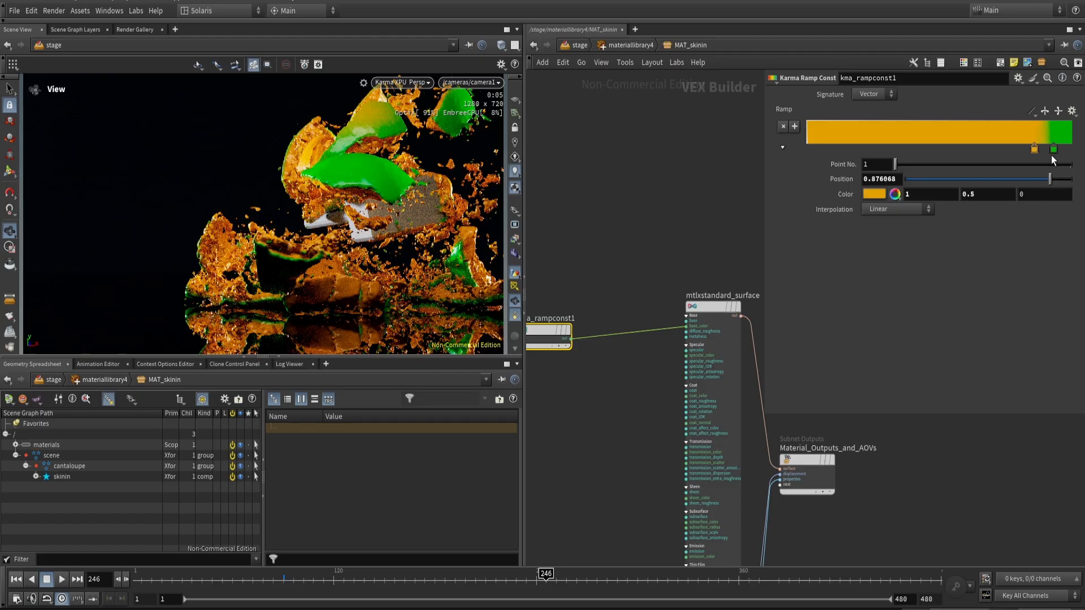
{"action": "left_click_drag", "start_coordinate": [1052, 154], "coordinate": [1053, 148]}
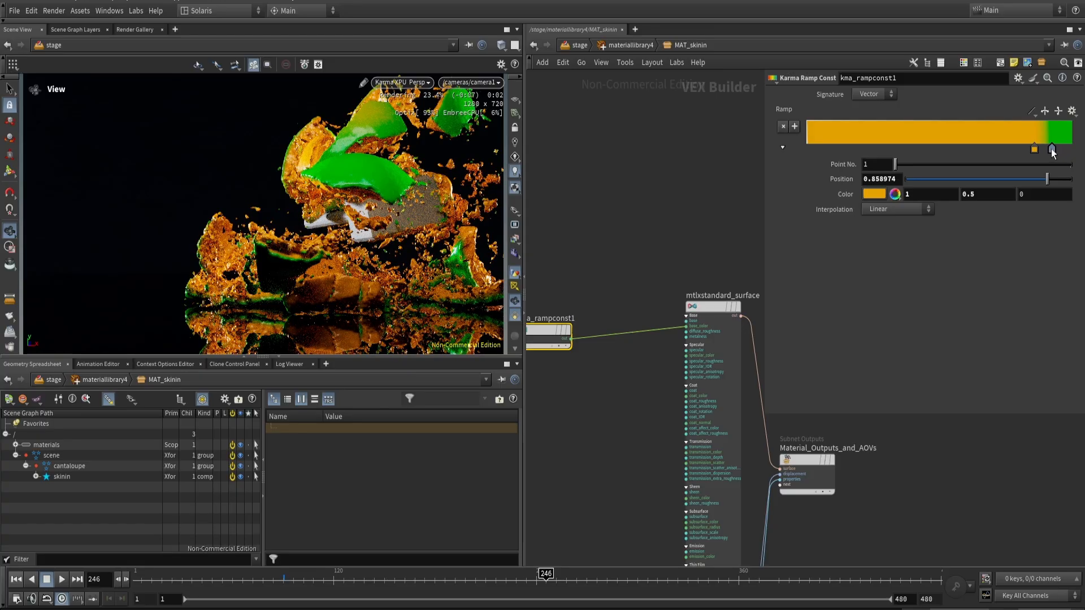
{"action": "left_click", "coordinate": [1051, 149]}
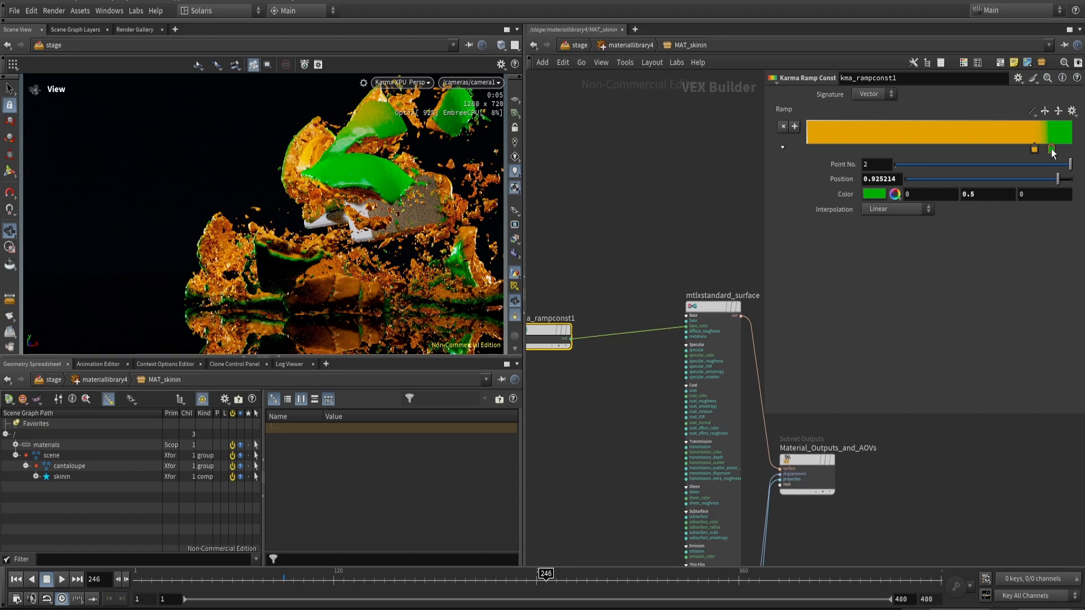
{"action": "left_click_drag", "start_coordinate": [1052, 150], "coordinate": [1051, 150]}
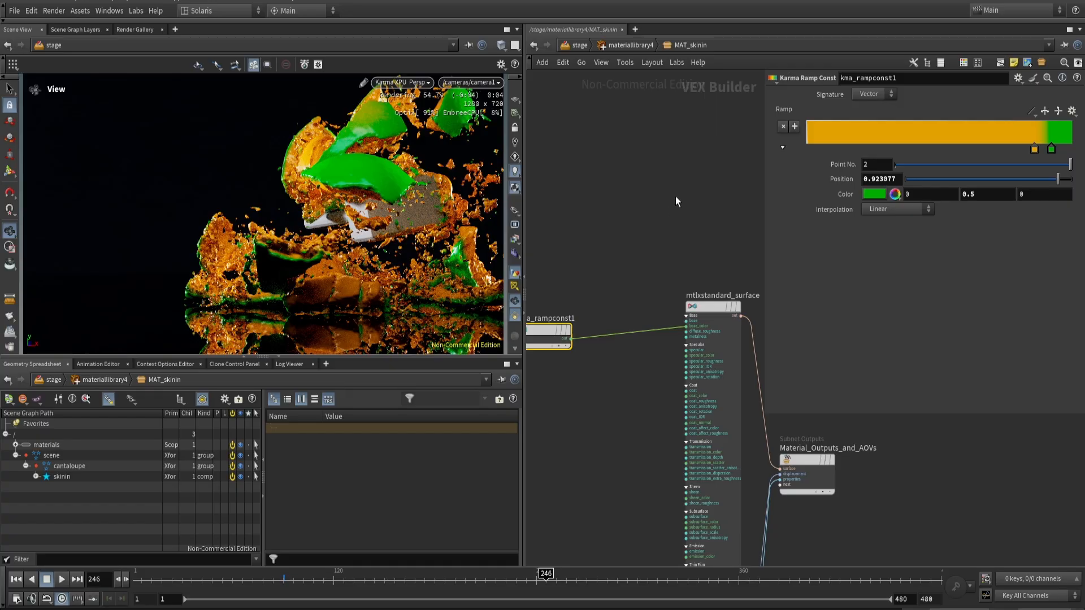
- Connect the output of kma_rampconst1 to the standard surface's subsurface_color as well
{"action": "middle_click_drag", "start_coordinate": [643, 425], "coordinate": [646, 420]}
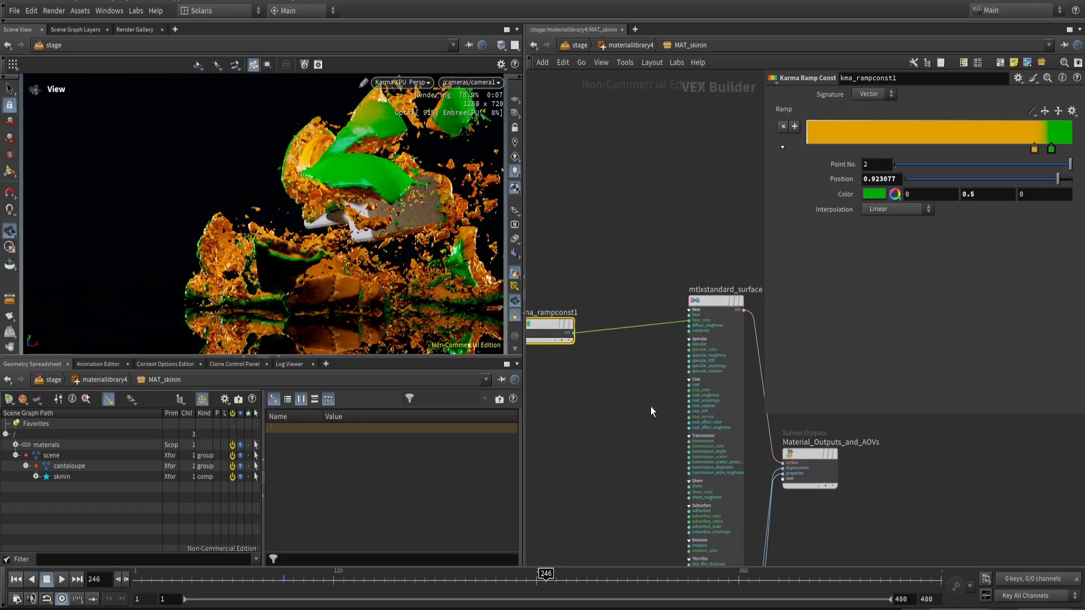
{"action": "left_click", "coordinate": [574, 333]}
{"action": "middle_click_drag", "start_coordinate": [627, 452], "coordinate": [587, 345]}
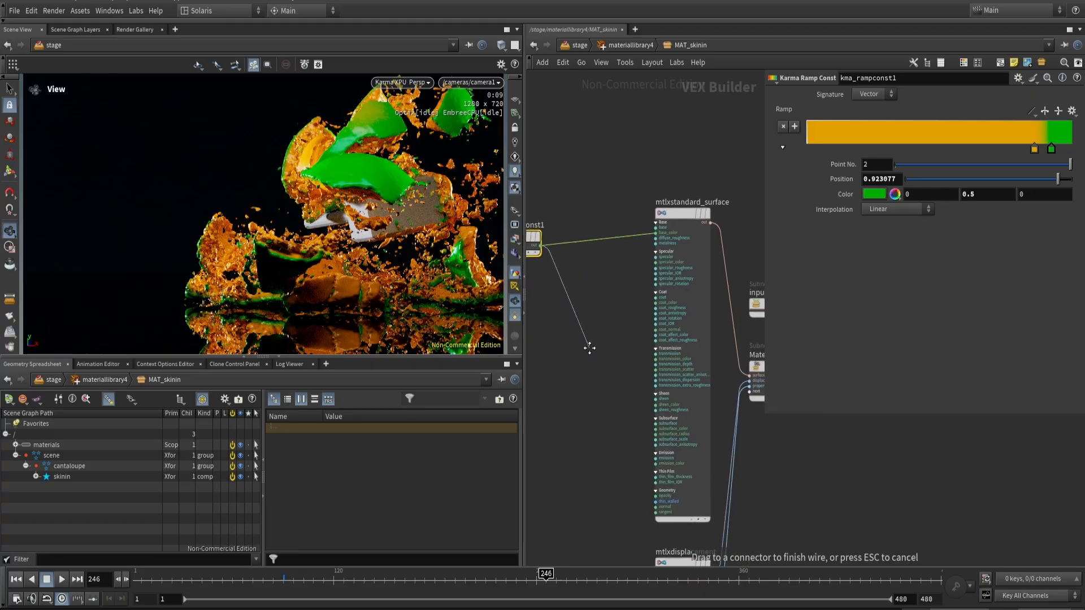
{"action": "scroll", "coordinate": [608, 419], "scroll_direction": "up", "scroll_amount": 2}
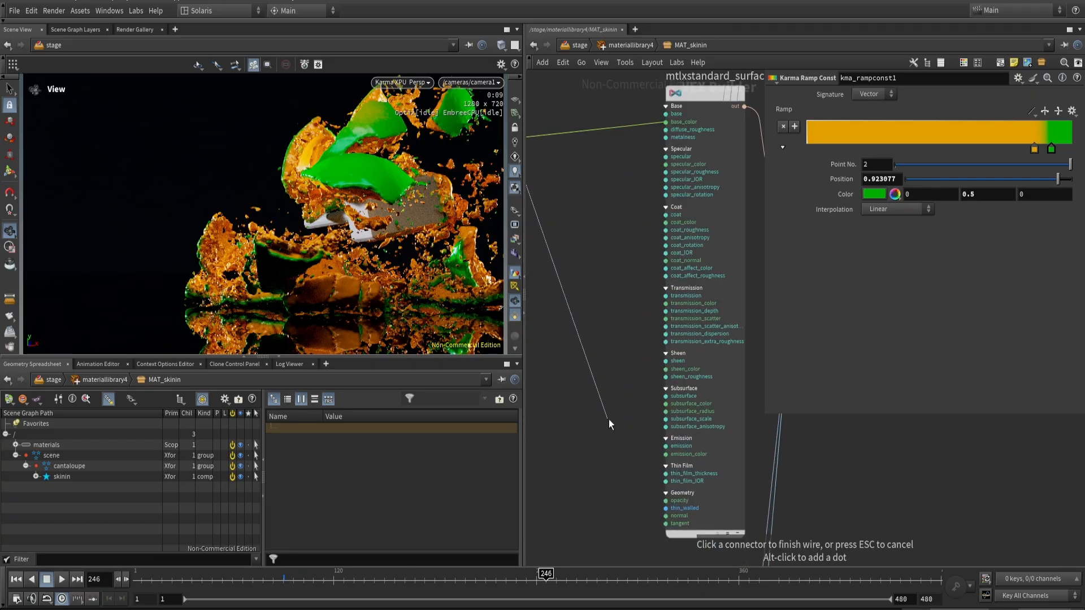
{"action": "left_click", "coordinate": [653, 409]}
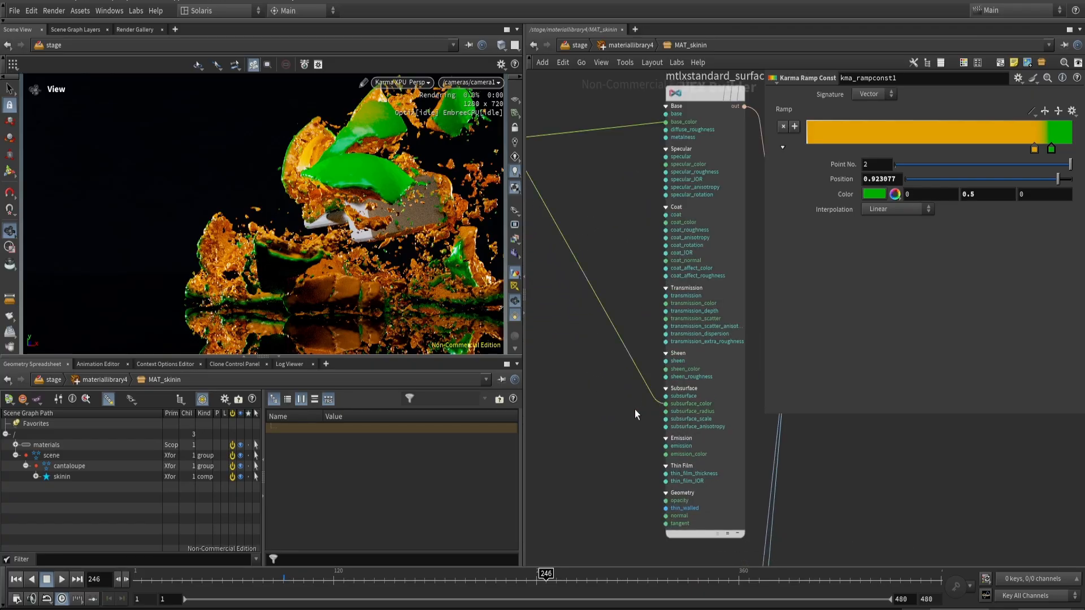
- Connect the output of kma_rampconst1 to the standard surface's subsurface_radius input
{"action": "middle_click_drag", "start_coordinate": [612, 405], "coordinate": [720, 457]}
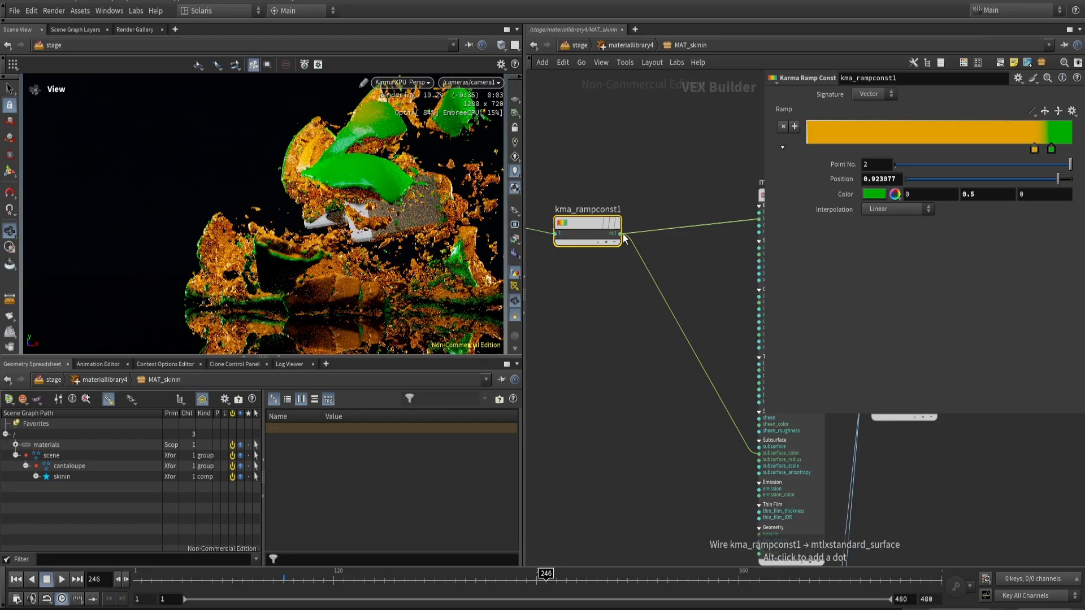
{"action": "left_click", "coordinate": [620, 234]}
{"action": "middle_click_drag", "start_coordinate": [810, 499], "coordinate": [661, 435]}
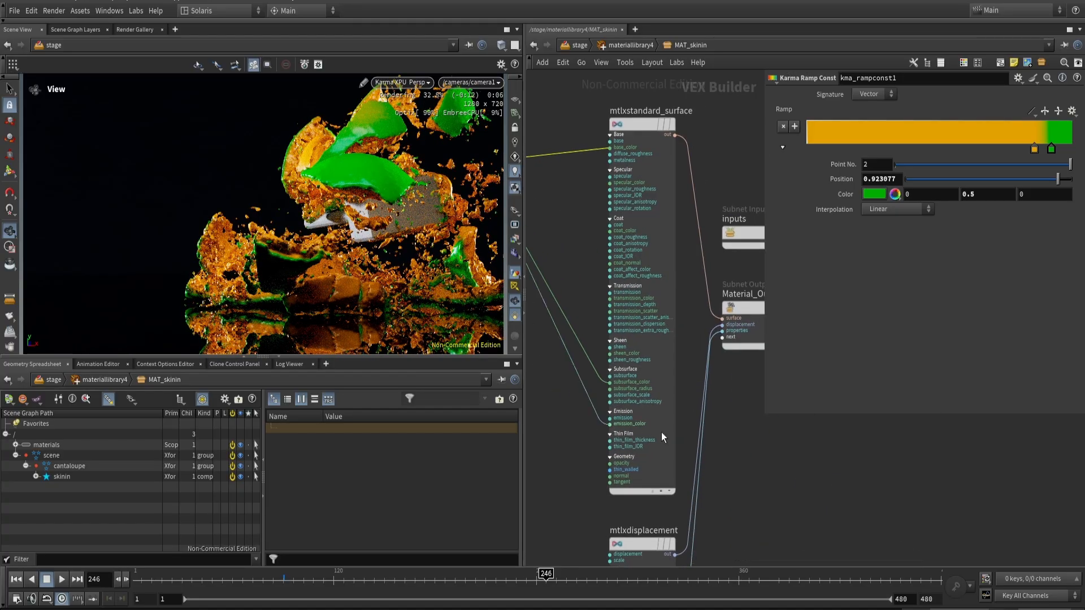
{"action": "scroll", "coordinate": [644, 426], "scroll_direction": "up", "scroll_amount": 3}
{"action": "left_click", "coordinate": [599, 365]}
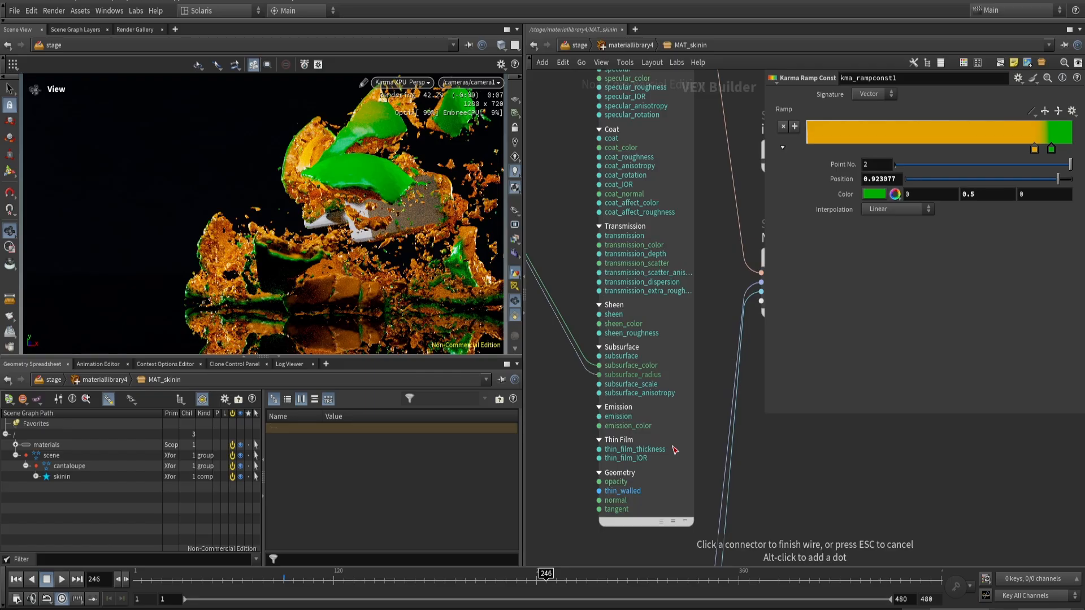
{"action": "key", "text": "Escape"}
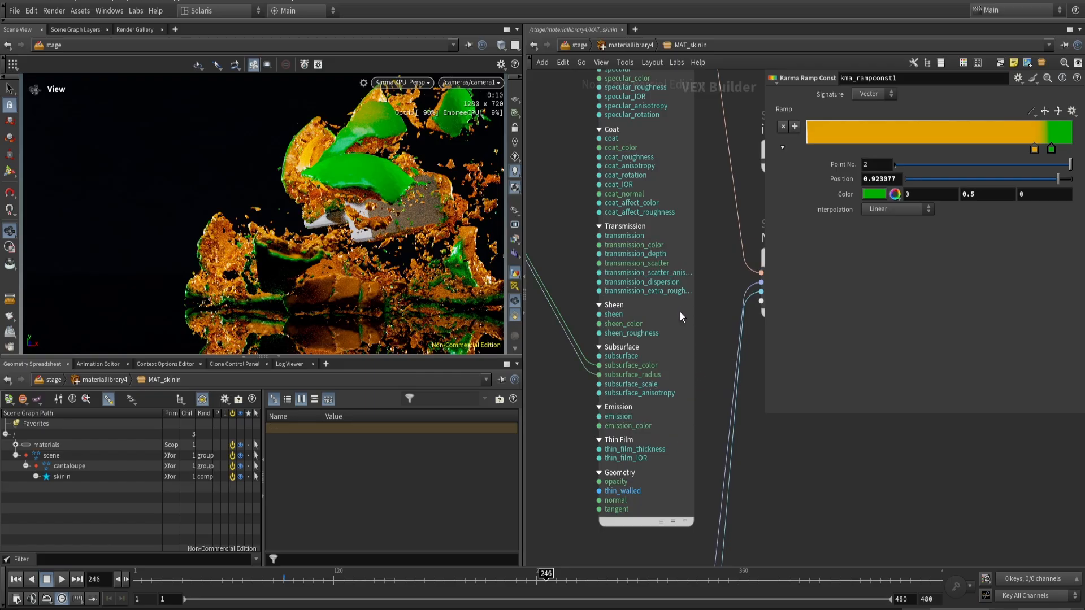
- Set the Subsurface weight of mtlxstandard_surface to 0.5
{"action": "left_click", "coordinate": [682, 316]}
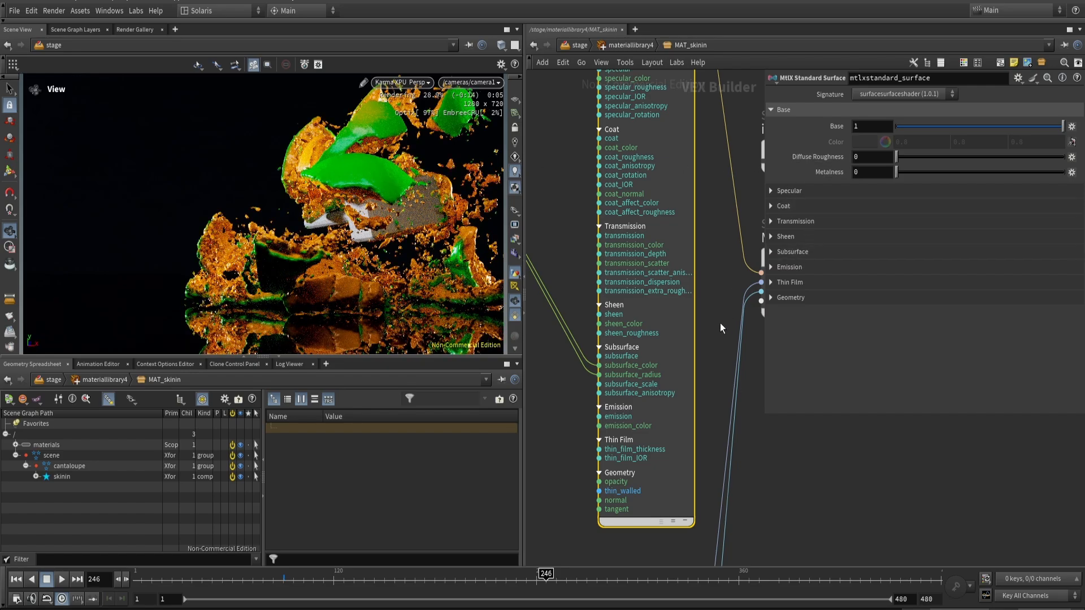
{"action": "left_click", "coordinate": [799, 251]}
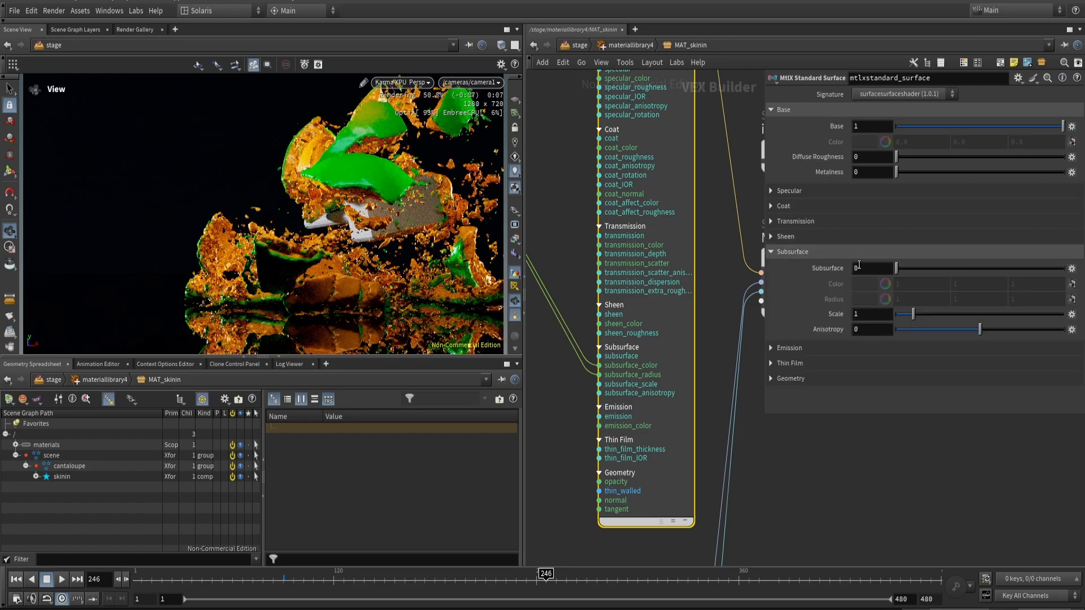
{"action": "left_click", "coordinate": [869, 266]}
{"action": "type", "text": ".5"}
{"action": "key", "text": "Return"}
{"action": "left_click", "coordinate": [411, 86]}
{"action": "left_click", "coordinate": [411, 86]}
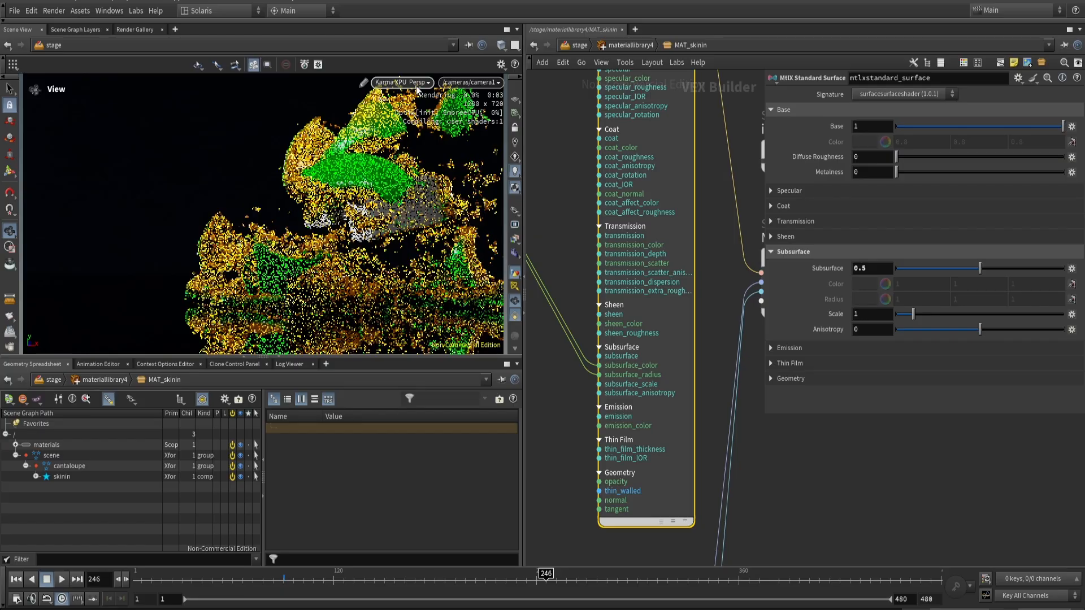
- Reduce the standard surface's Subsurface weight to 0.1 and further to 0.05
{"action": "double_click", "coordinate": [876, 267]}
{"action": "type", "text": "1"}
{"action": "key", "text": "Return"}
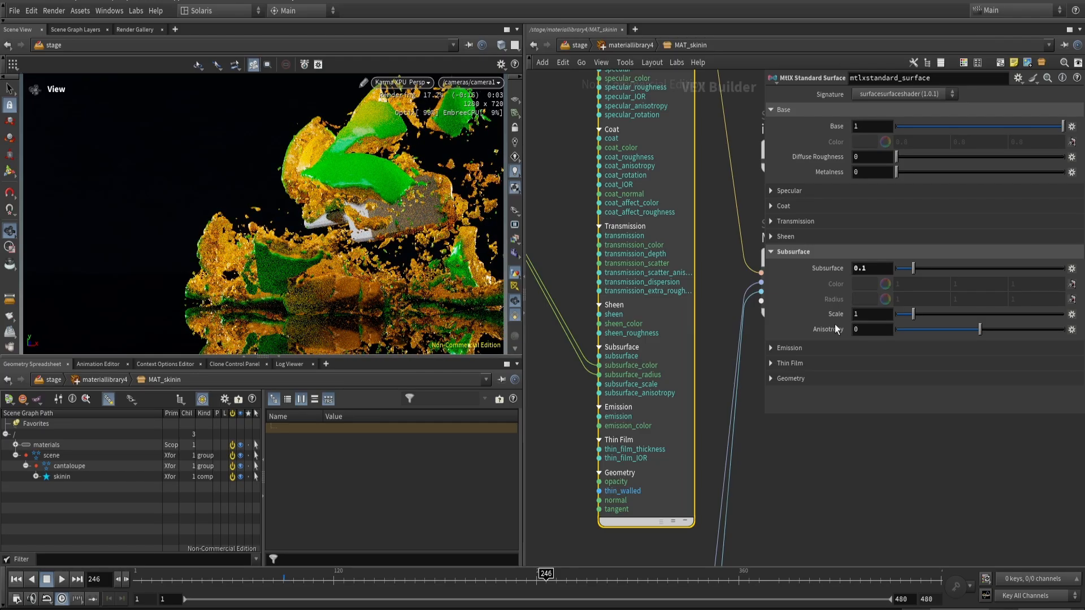
{"action": "left_click", "coordinate": [855, 315]}
{"action": "left_click", "coordinate": [879, 263]}
{"action": "double_click", "coordinate": [879, 263]}
{"action": "type", "text": "0.05"}
{"action": "key", "text": "Return"}
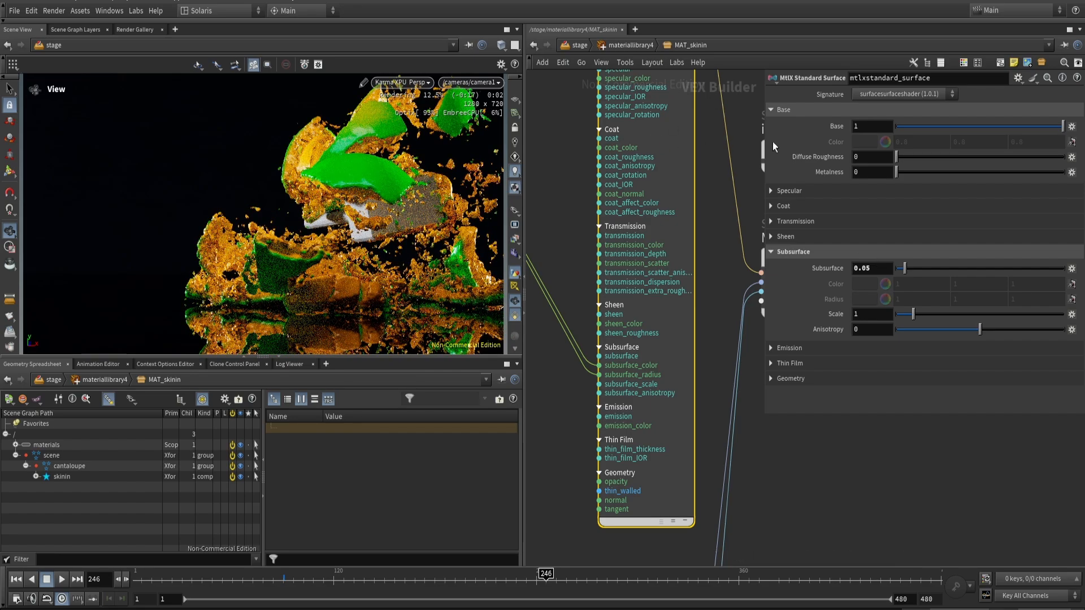
- Set the specular Roughness of the inner skin's standard surface to 0.9
{"action": "left_click", "coordinate": [822, 192]}
{"action": "double_click", "coordinate": [883, 236]}
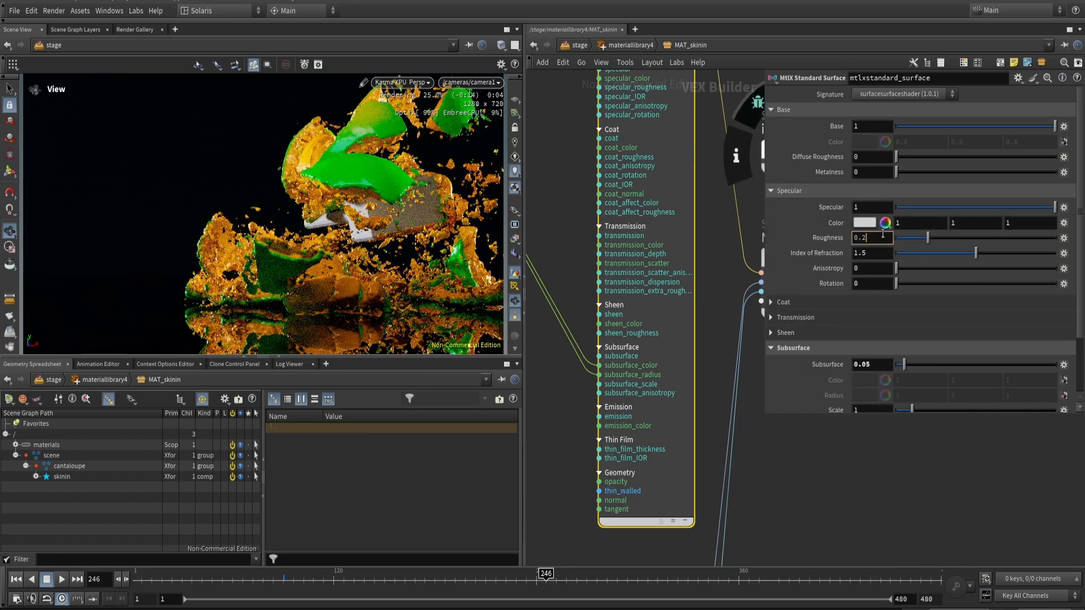
{"action": "type", "text": "0.9"}
{"action": "key", "text": "Return"}
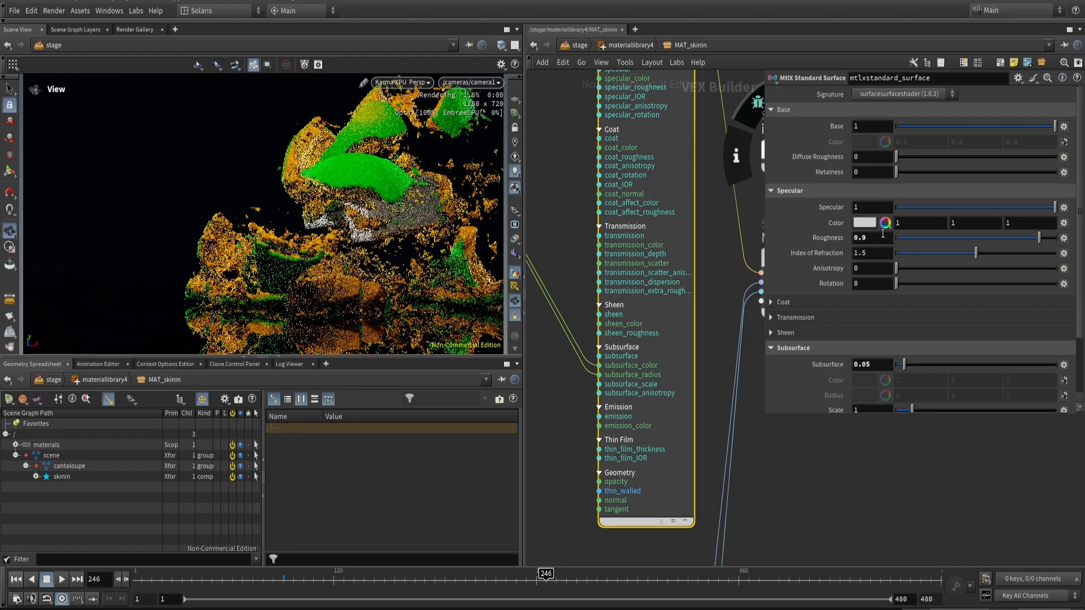
- Set the standard surface's Coat to 1, with a coat Index of Refraction of 1.33 and a coat Roughness of 0.25
{"action": "left_click", "coordinate": [791, 303]}
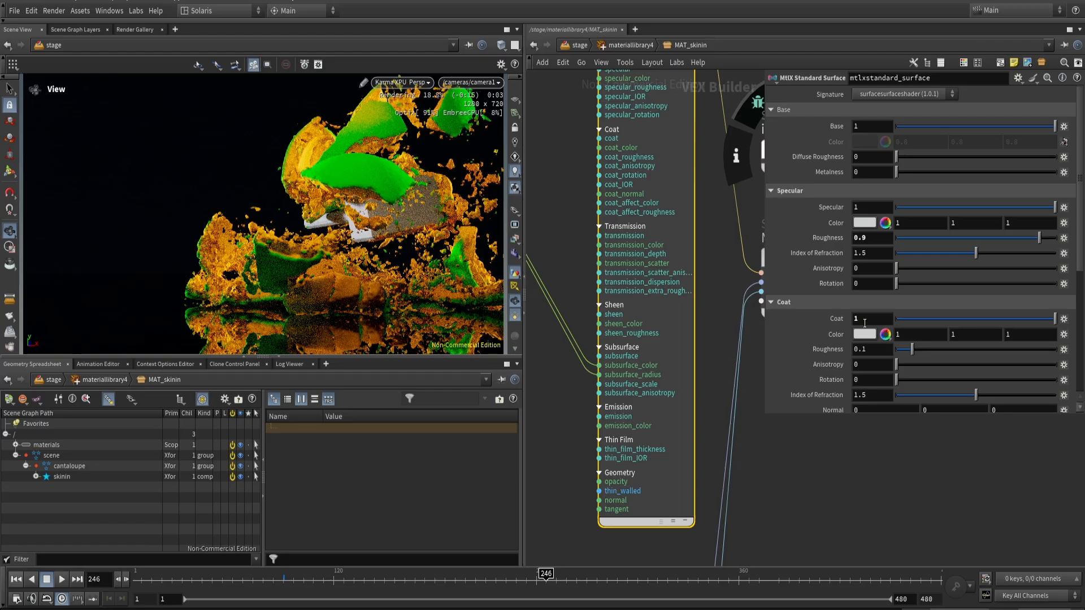
{"action": "left_click", "coordinate": [886, 397]}
{"action": "type", "text": "1.33"}
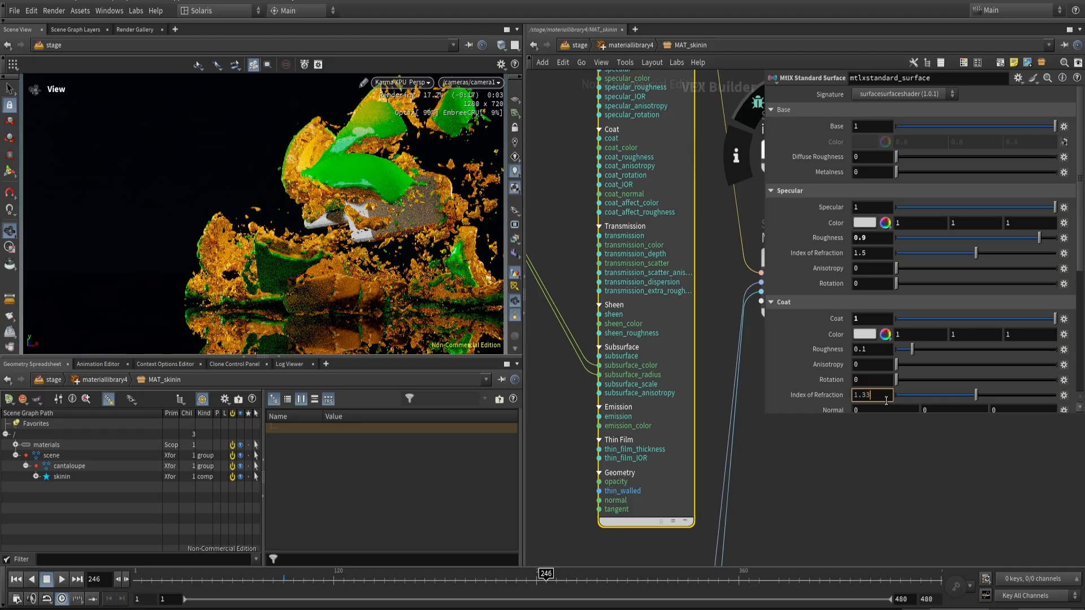
{"action": "key", "text": "Return"}
{"action": "key", "text": "BackSpace"}
{"action": "type", "text": "25"}
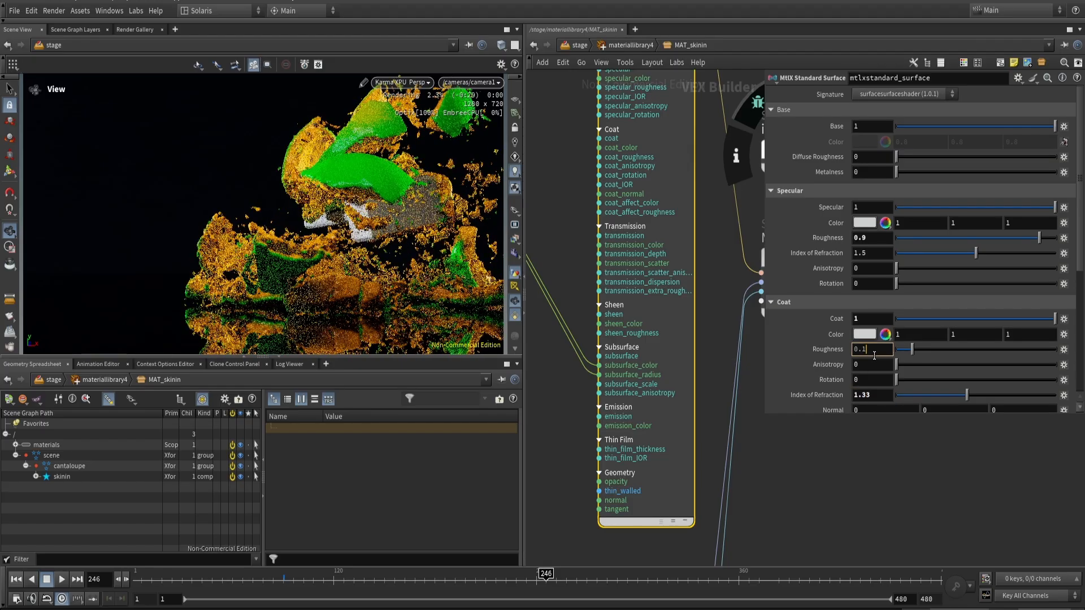
{"action": "key", "text": "Return"}
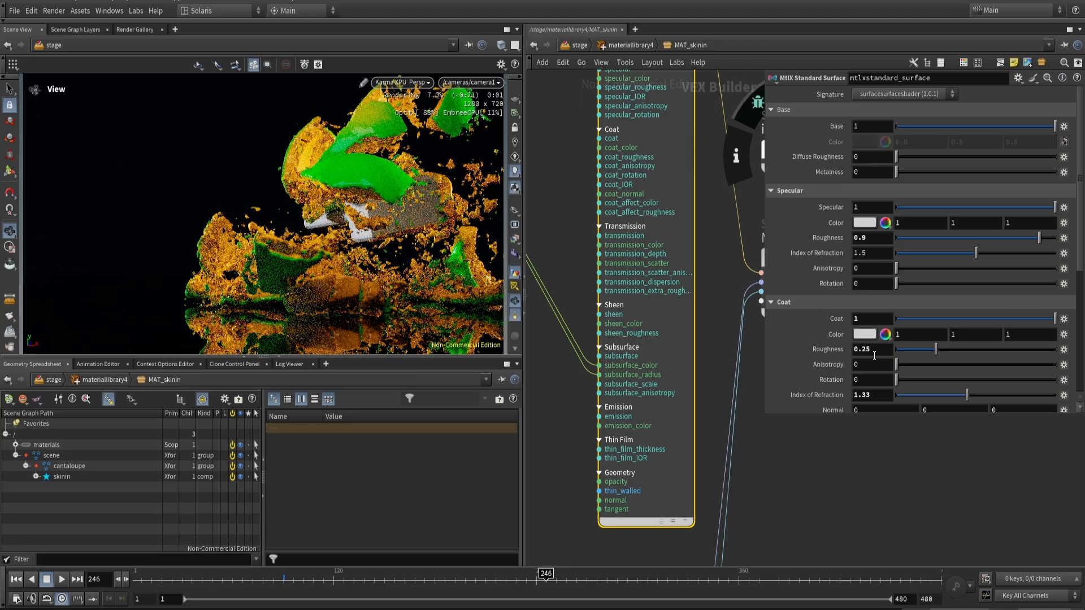
- Switch the viewport renderer to Houdini VK and return to the stage network
{"action": "left_click", "coordinate": [405, 84]}
{"action": "left_click", "coordinate": [401, 130]}
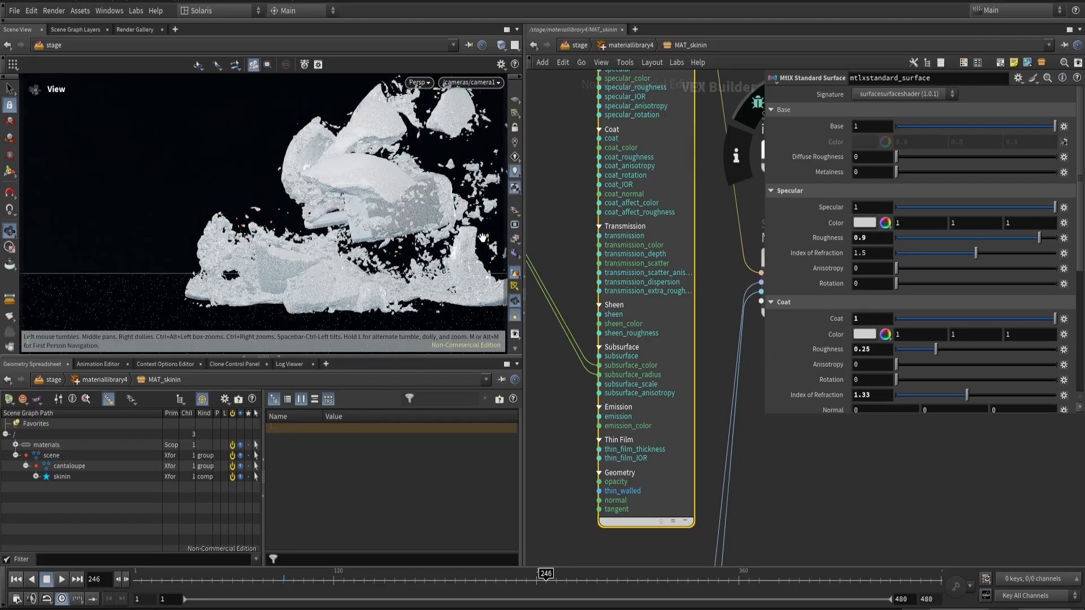
{"action": "key", "text": "u"}
{"action": "key", "text": "u"}
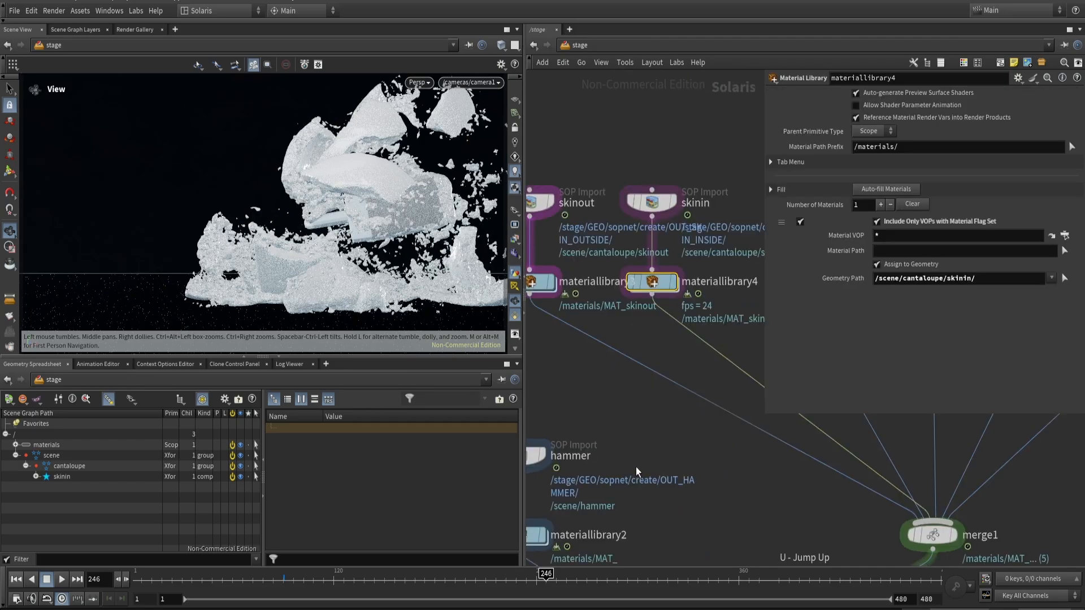
- Select karmarendersettings and activate the cantaloupe's skinout, twig and particles primitives in the scene graph
{"action": "scroll", "coordinate": [691, 284], "scroll_direction": "down", "scroll_amount": 3}
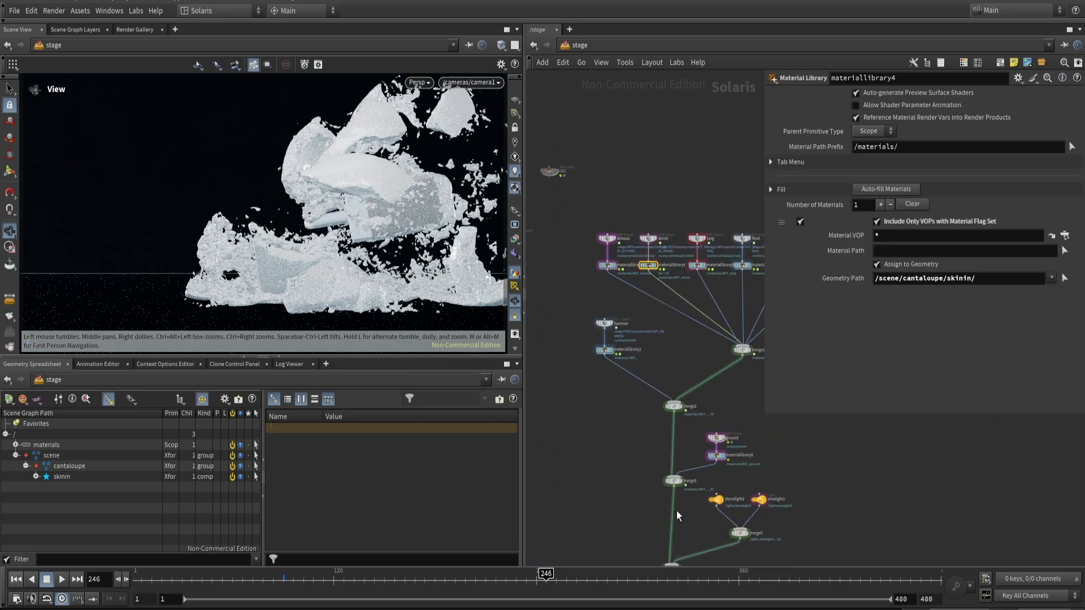
{"action": "scroll", "coordinate": [621, 478], "scroll_direction": "down", "scroll_amount": 2}
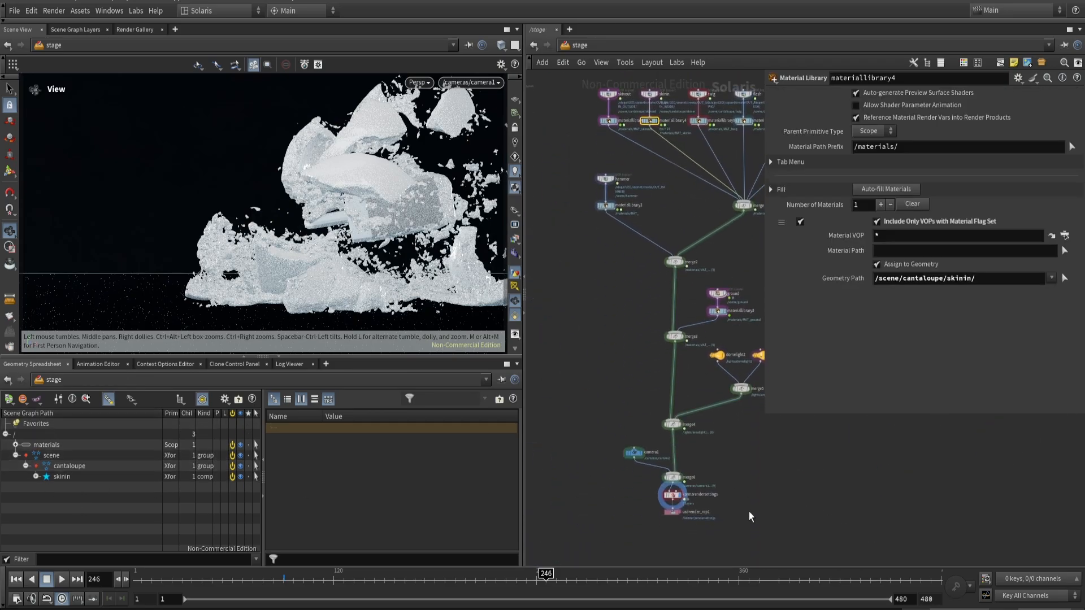
{"action": "double_click", "coordinate": [704, 495]}
{"action": "left_click", "coordinate": [672, 495]}
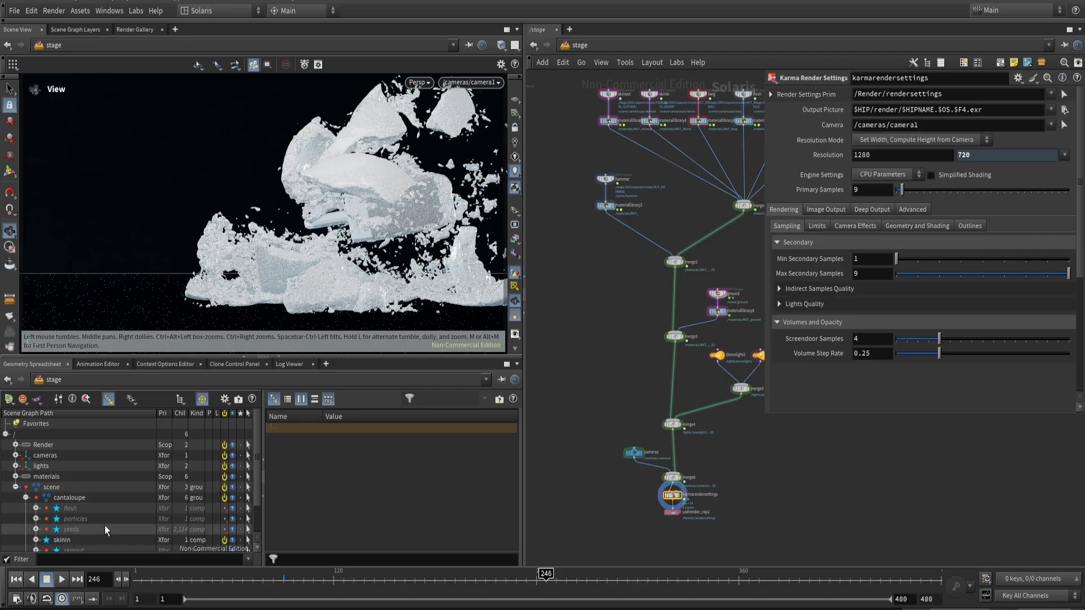
{"action": "scroll", "coordinate": [94, 507], "scroll_direction": "down", "scroll_amount": 1}
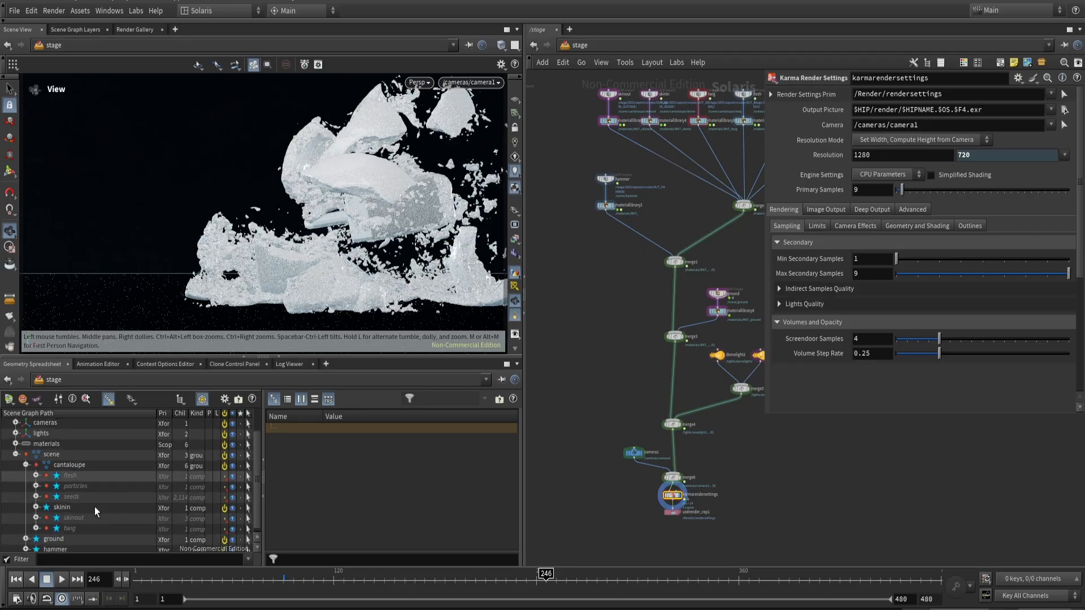
{"action": "left_click", "coordinate": [224, 519]}
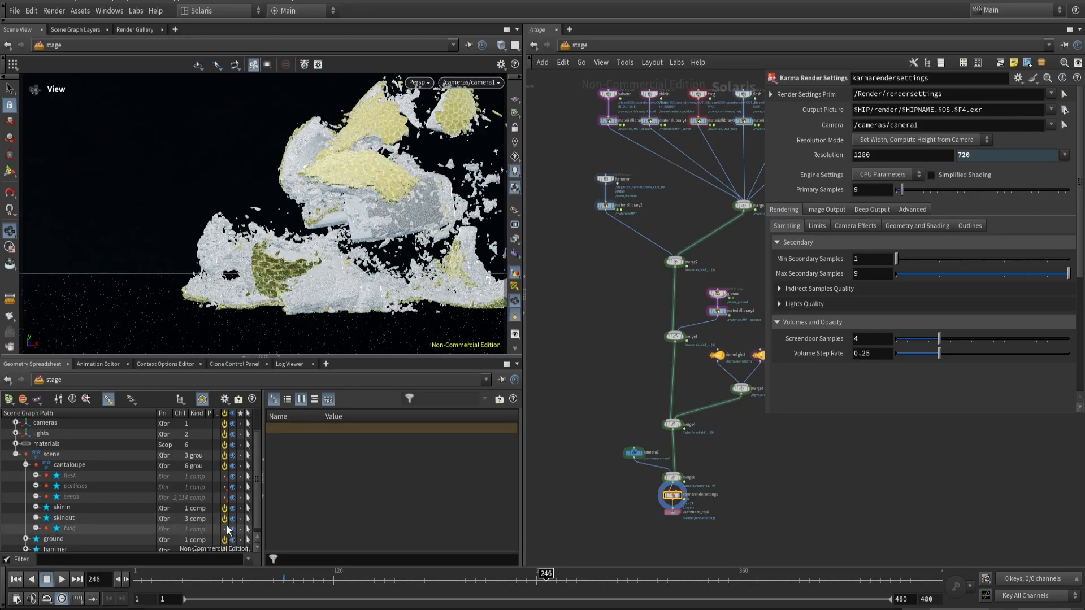
{"action": "left_click", "coordinate": [225, 530]}
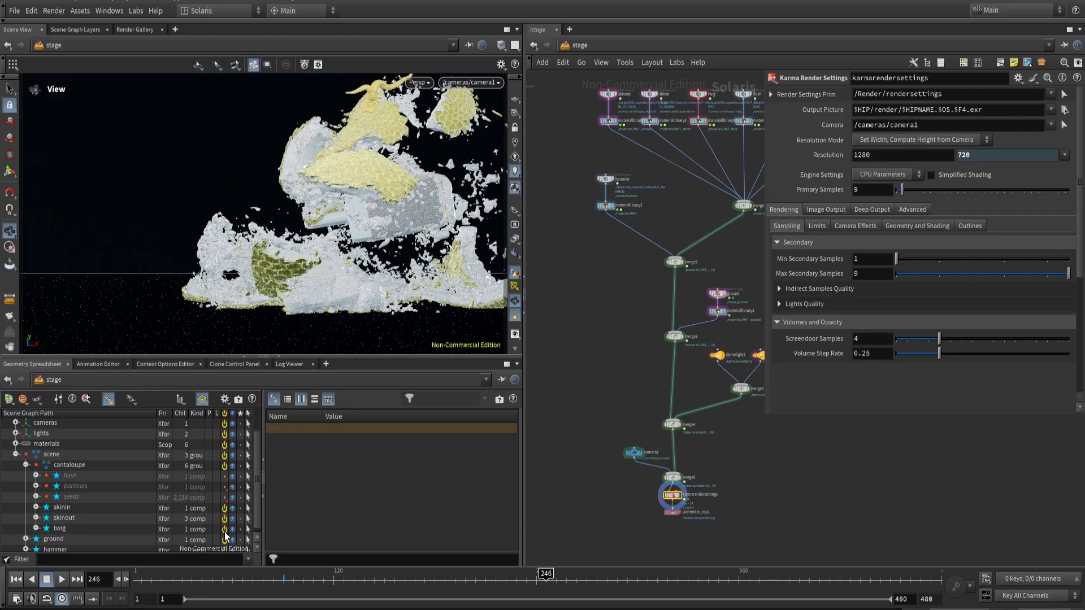
{"action": "left_click", "coordinate": [224, 487]}
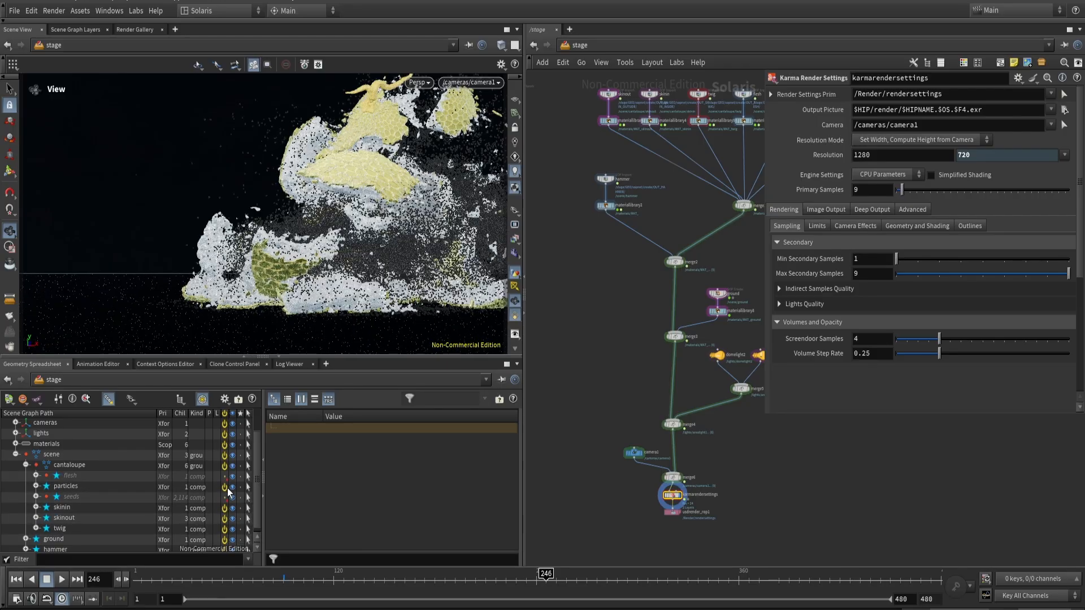
- Set the X translation of camera1 to 0.7 to reframe the exploding cantaloupe
{"action": "left_click_drag", "start_coordinate": [591, 456], "coordinate": [635, 469]}
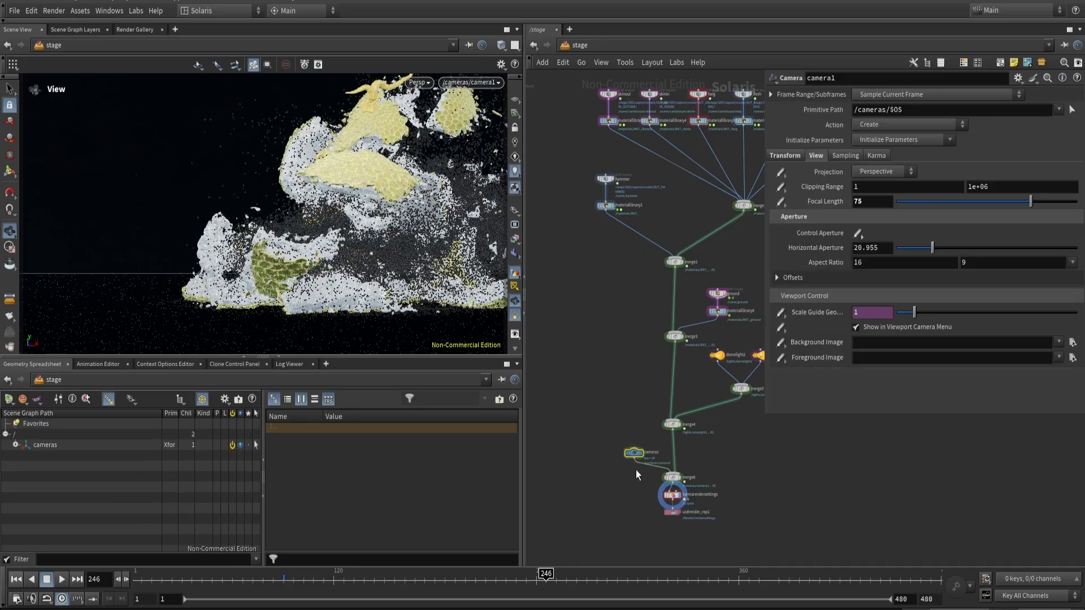
{"action": "left_click", "coordinate": [792, 154]}
{"action": "mouse_move", "coordinate": [900, 202]}
{"action": "middle_mouse_down"}
{"action": "mouse_move", "coordinate": [955, 201]}
{"action": "mouse_move", "coordinate": [889, 204]}
{"action": "middle_mouse_up"}
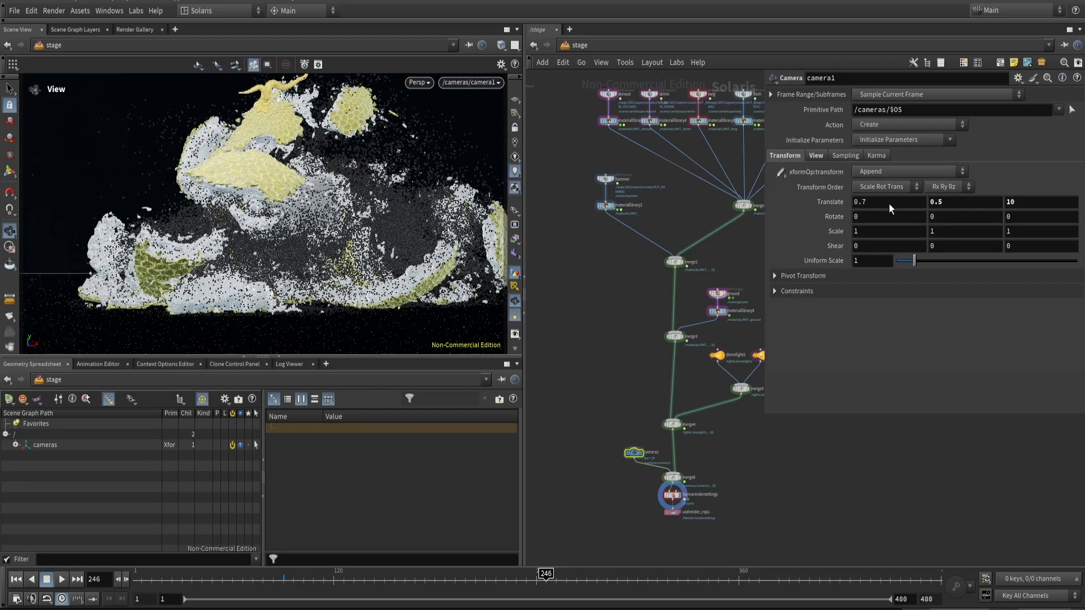
- Render the reframed camera view with Karma XPU to check the skin, twig and particle materials
{"action": "middle_click_drag", "start_coordinate": [662, 201], "coordinate": [591, 345]}
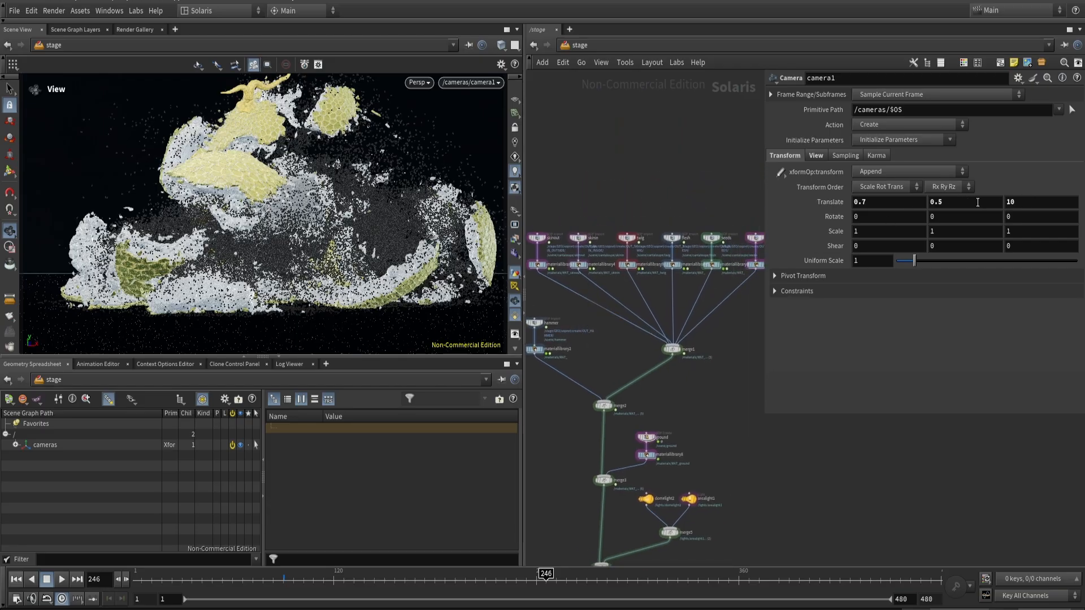
{"action": "middle_click_drag", "start_coordinate": [757, 306], "coordinate": [688, 397]}
{"action": "scroll", "coordinate": [742, 310], "scroll_direction": "up", "scroll_amount": 1}
{"action": "left_click", "coordinate": [420, 82]}
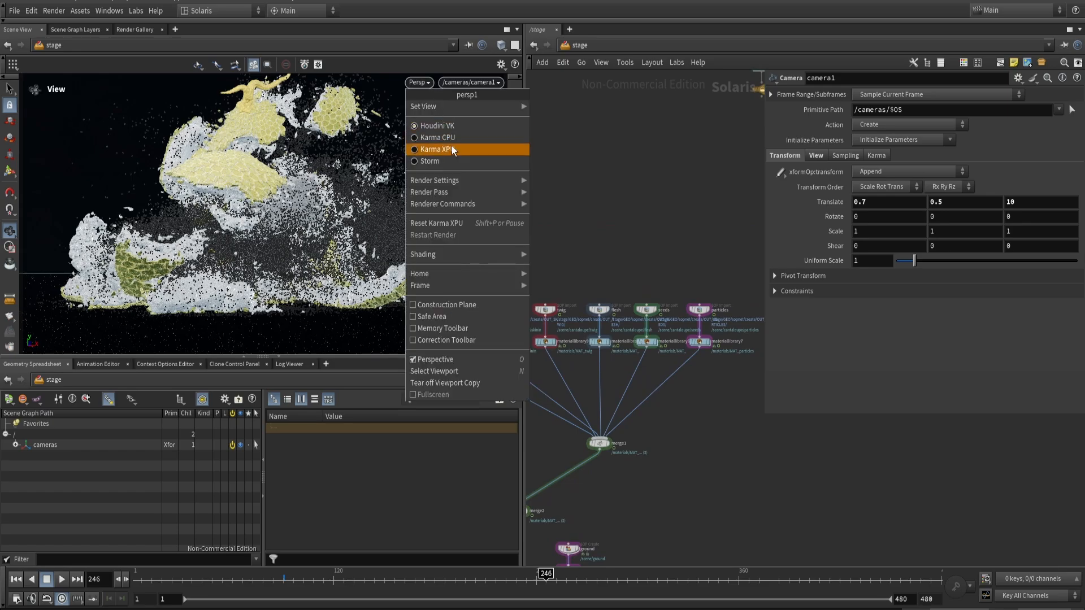
{"action": "left_click", "coordinate": [452, 149]}
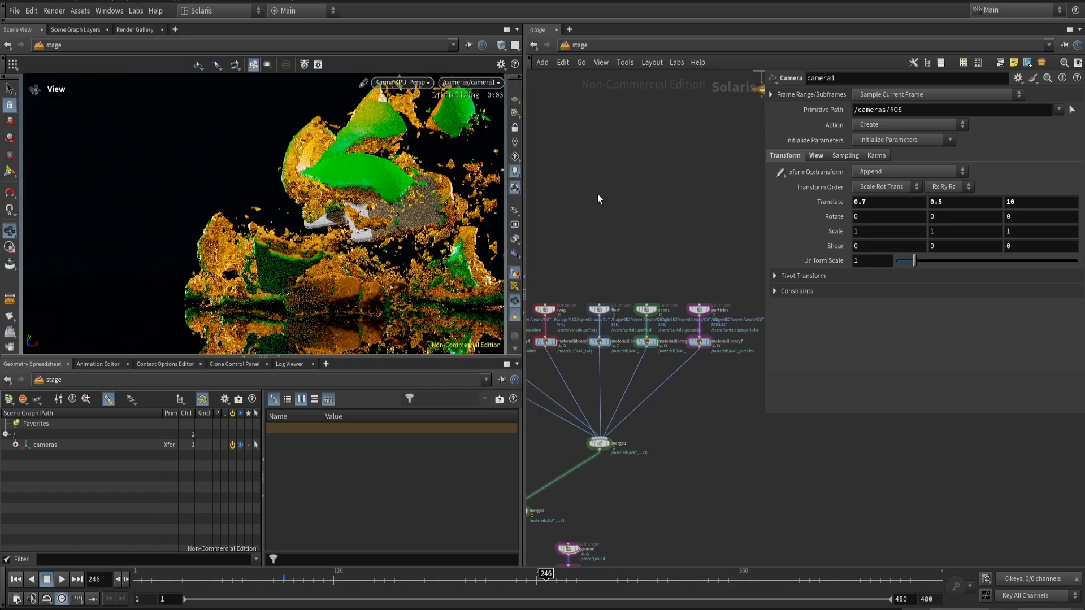
{"action": "scroll", "coordinate": [639, 242], "scroll_direction": "down", "scroll_amount": 6}
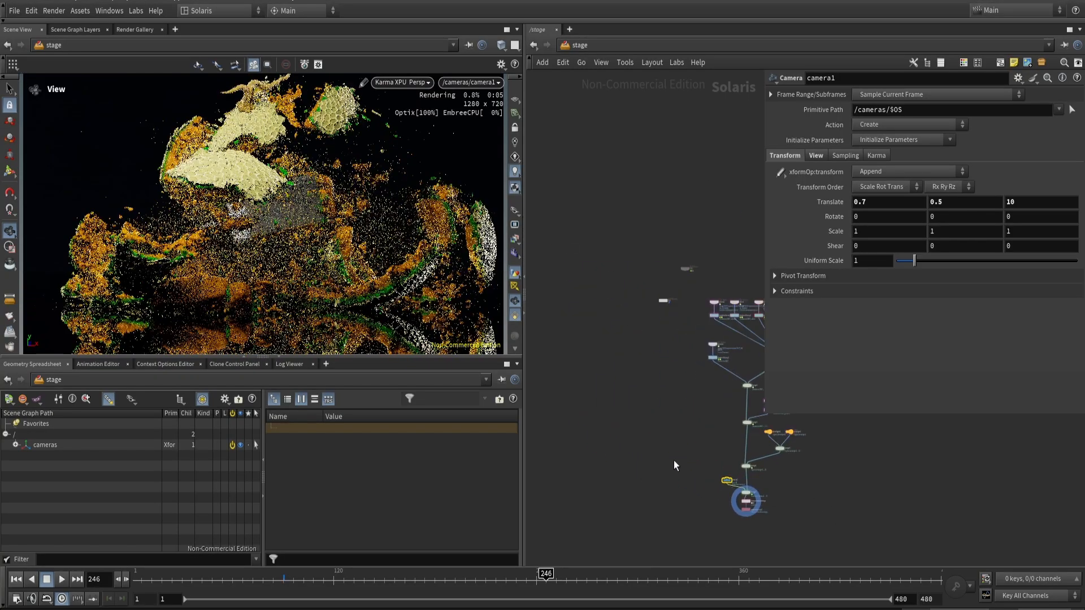
{"action": "scroll", "coordinate": [633, 469], "scroll_direction": "up", "scroll_amount": 4}
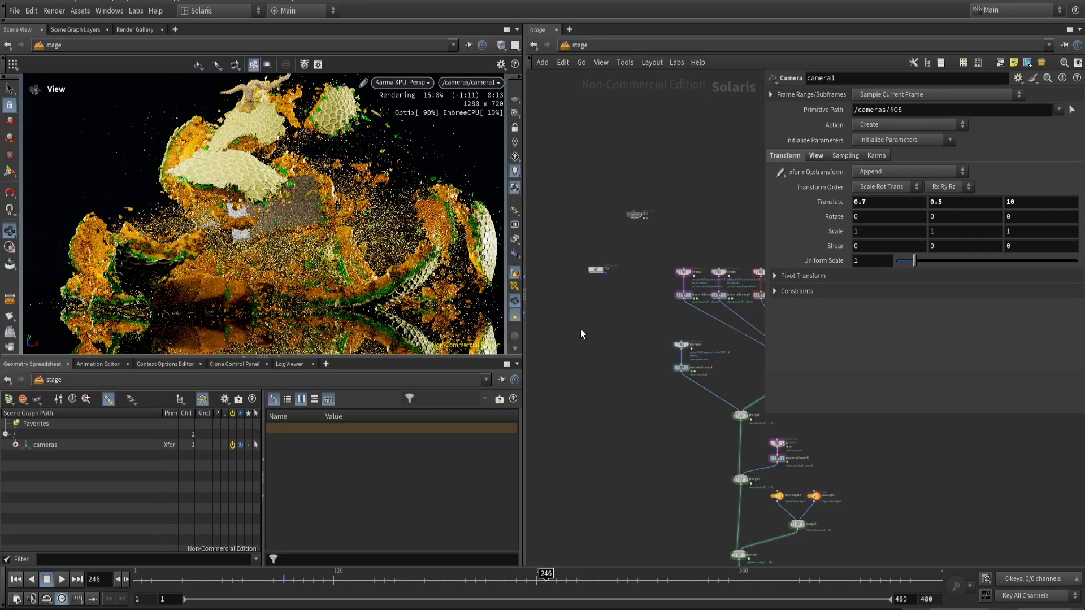
{"action": "middle_click_drag", "start_coordinate": [581, 329], "coordinate": [537, 462]}
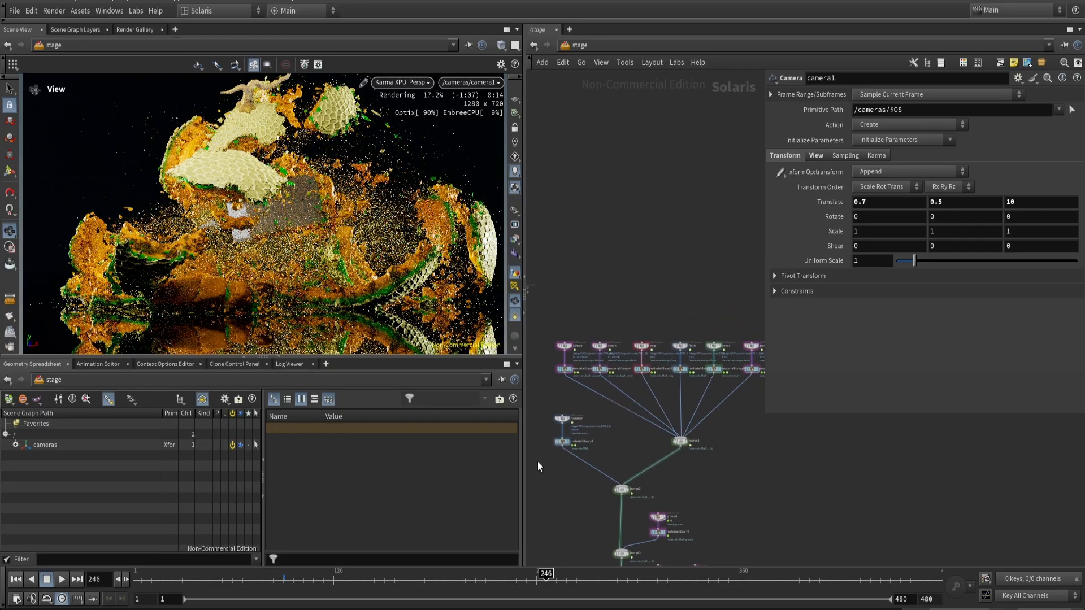
- Switch the viewport from Karma XPU back to Houdini VK
{"action": "left_click", "coordinate": [399, 84]}
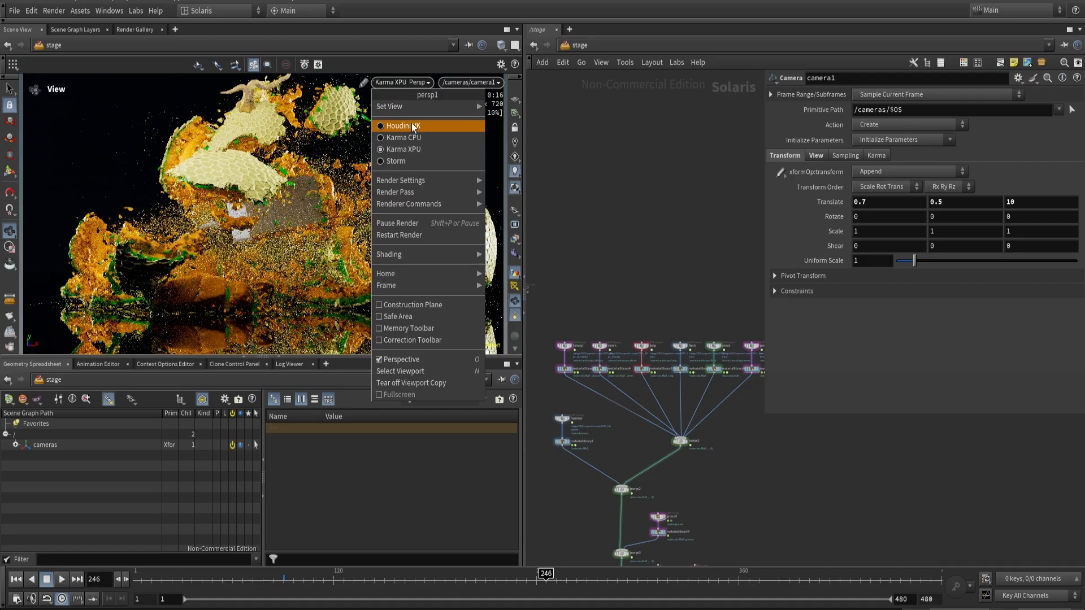
{"action": "left_click", "coordinate": [413, 126]}
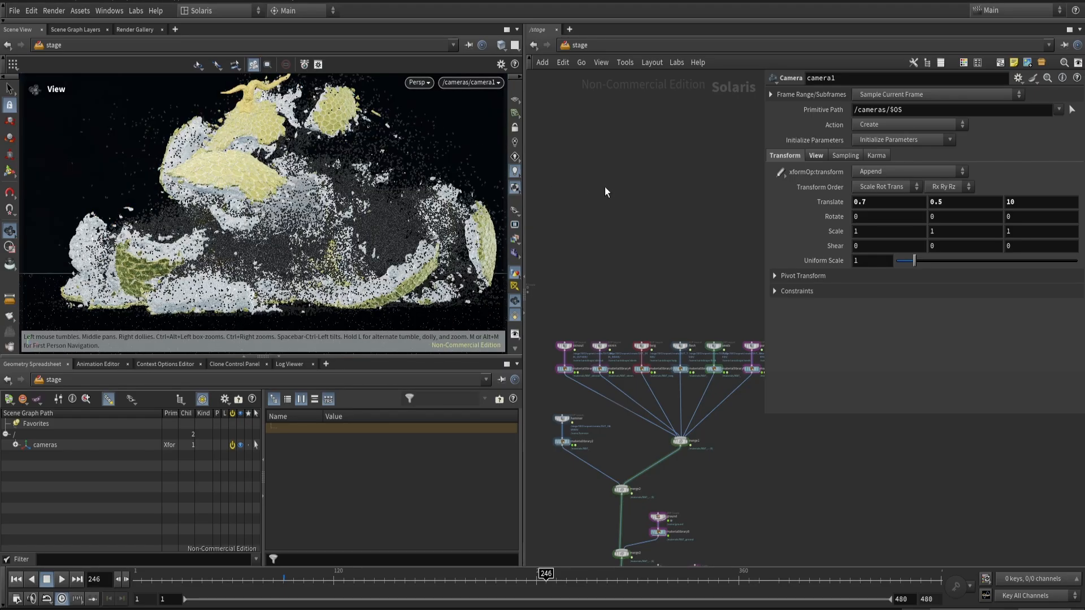
{"action": "middle_click_drag", "start_coordinate": [611, 220], "coordinate": [653, 142]}
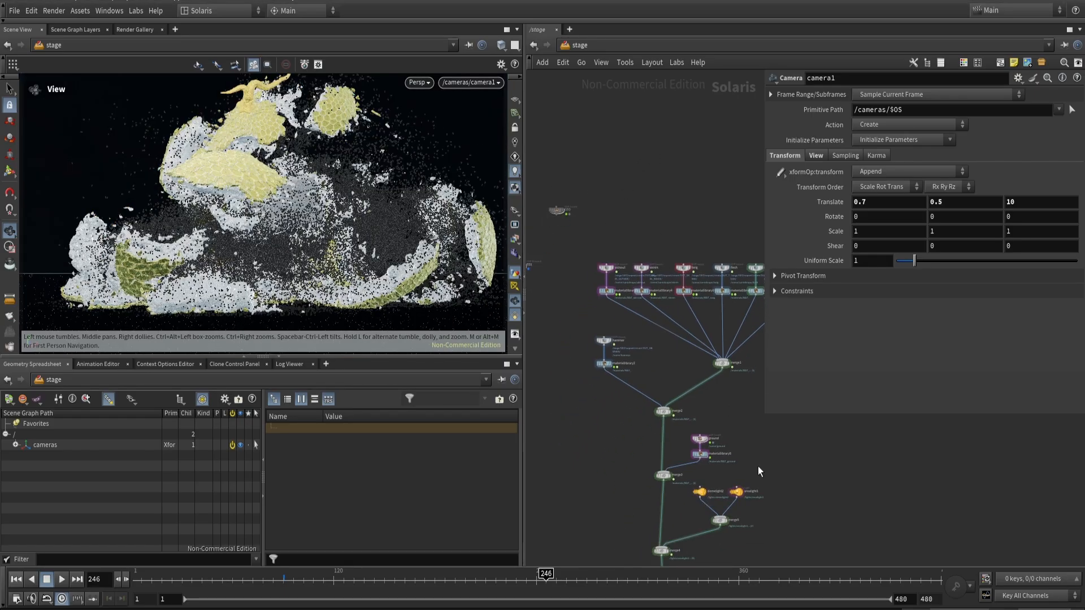
- Bring up camera1's sampling settings, and set the motion blur type in karmarendersettings' camera effects to Velocity Blur
{"action": "scroll", "coordinate": [758, 466], "scroll_direction": "up", "scroll_amount": 3}
{"action": "middle_click_drag", "start_coordinate": [752, 460], "coordinate": [762, 272]}
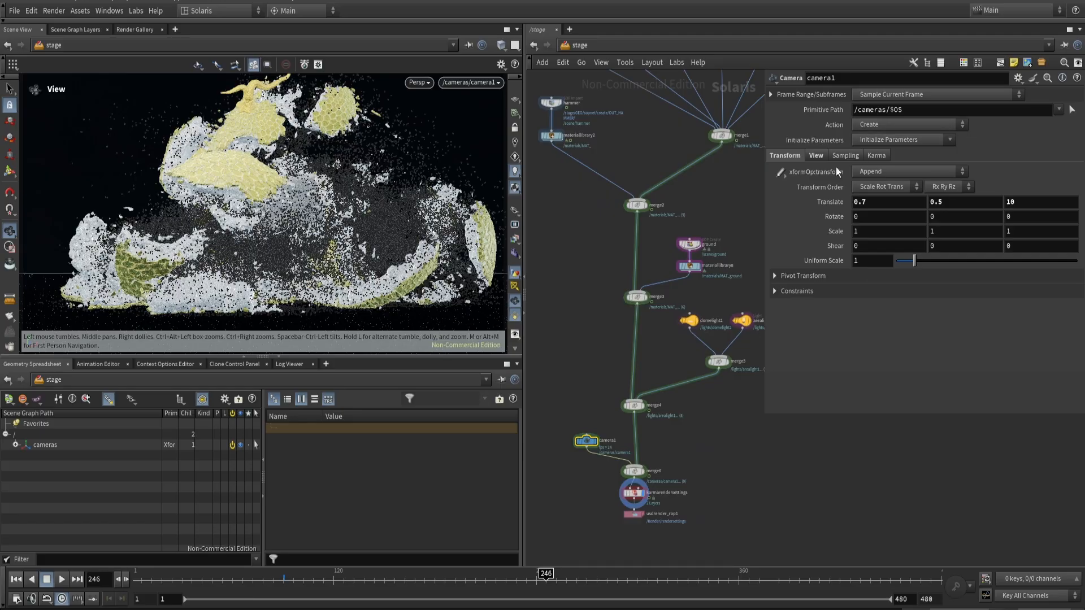
{"action": "left_click", "coordinate": [846, 155]}
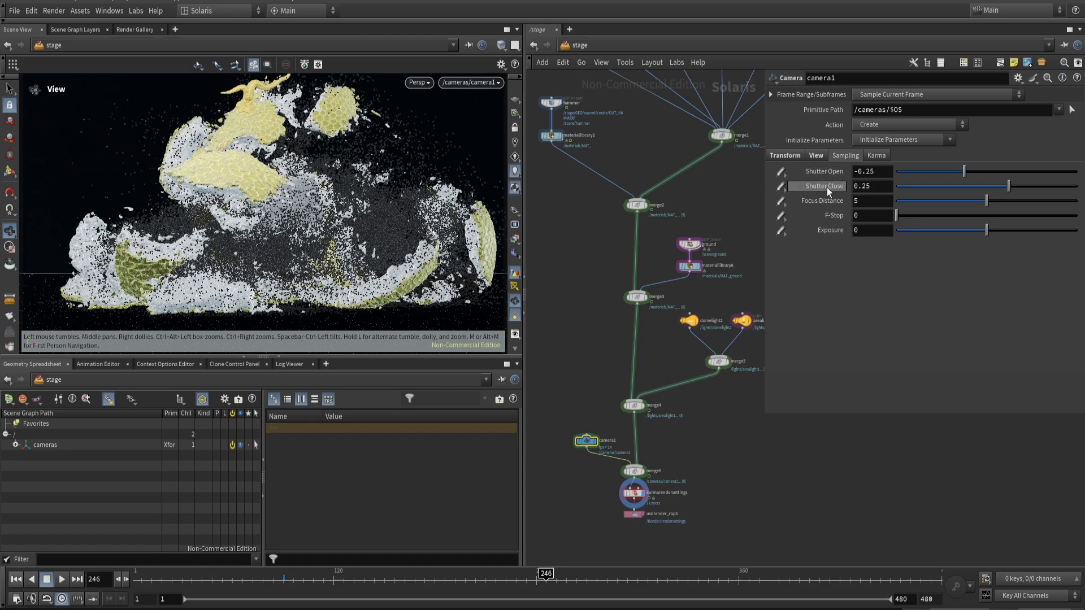
{"action": "mouse_move", "coordinate": [826, 184]}
{"action": "left_click_drag", "start_coordinate": [753, 532], "coordinate": [590, 503]}
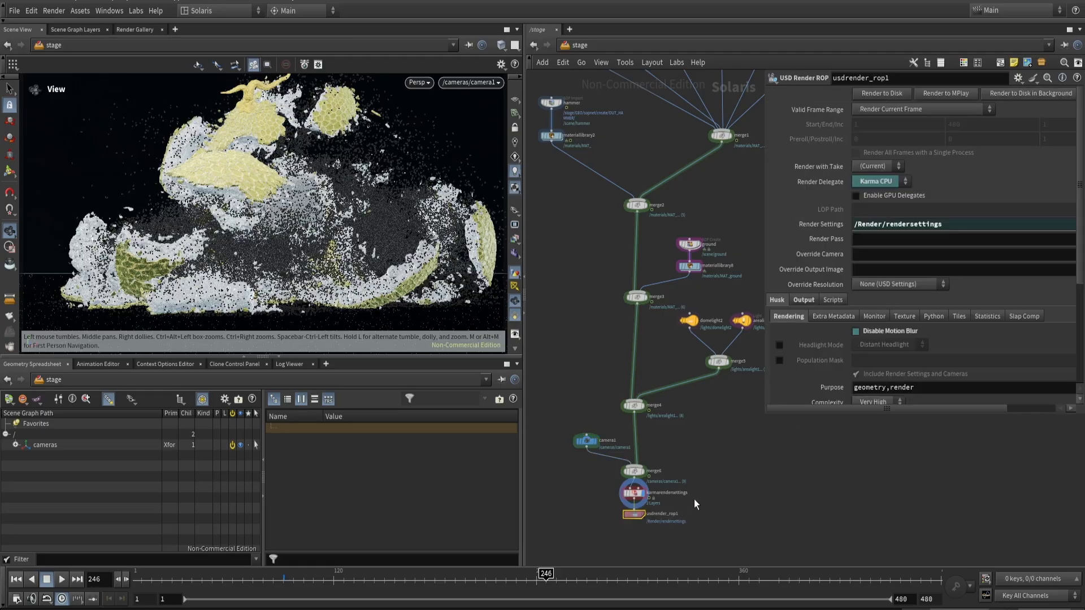
{"action": "left_click_drag", "start_coordinate": [685, 503], "coordinate": [602, 495]}
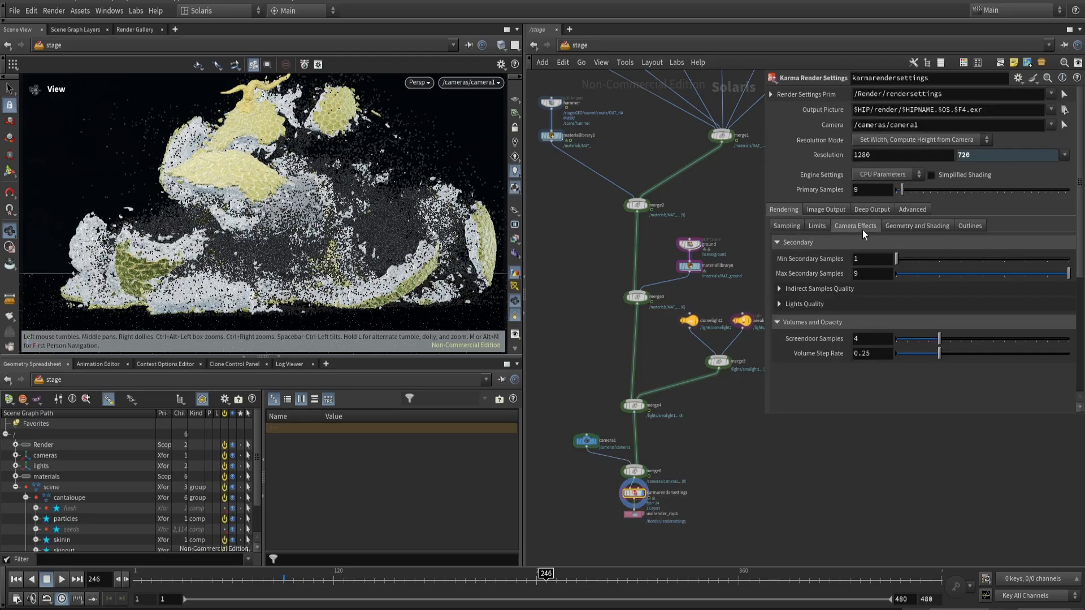
{"action": "left_click", "coordinate": [861, 228]}
{"action": "left_click", "coordinate": [873, 286]}
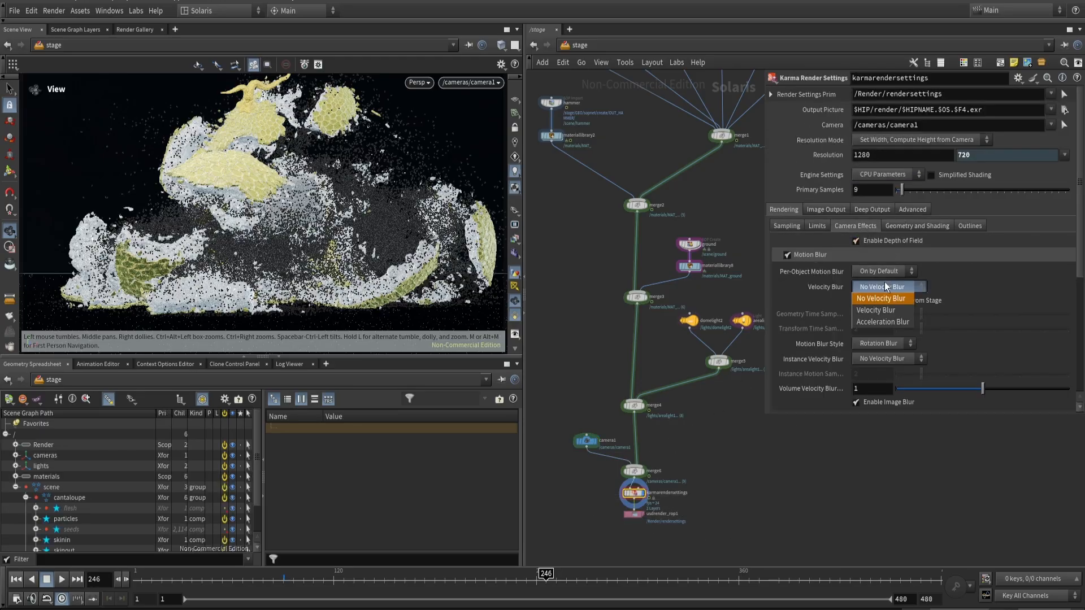
{"action": "left_click", "coordinate": [876, 310]}
- Render the camera view with Karma XPU in an enlarged viewport to check the velocity blur
{"action": "left_click", "coordinate": [419, 82]}
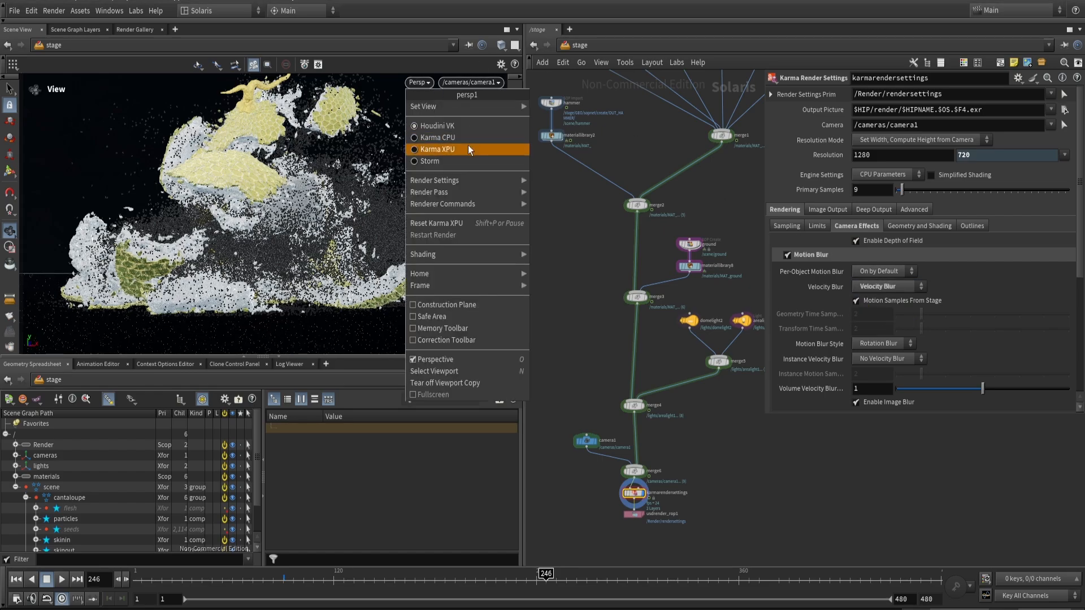
{"action": "left_click", "coordinate": [468, 148]}
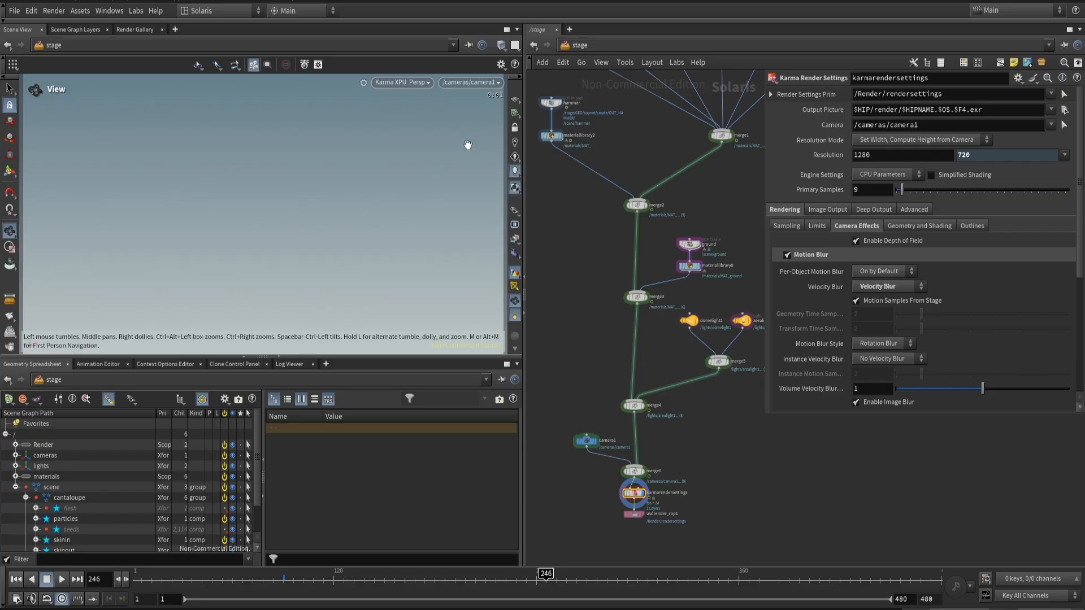
{"action": "left_click", "coordinate": [279, 356]}
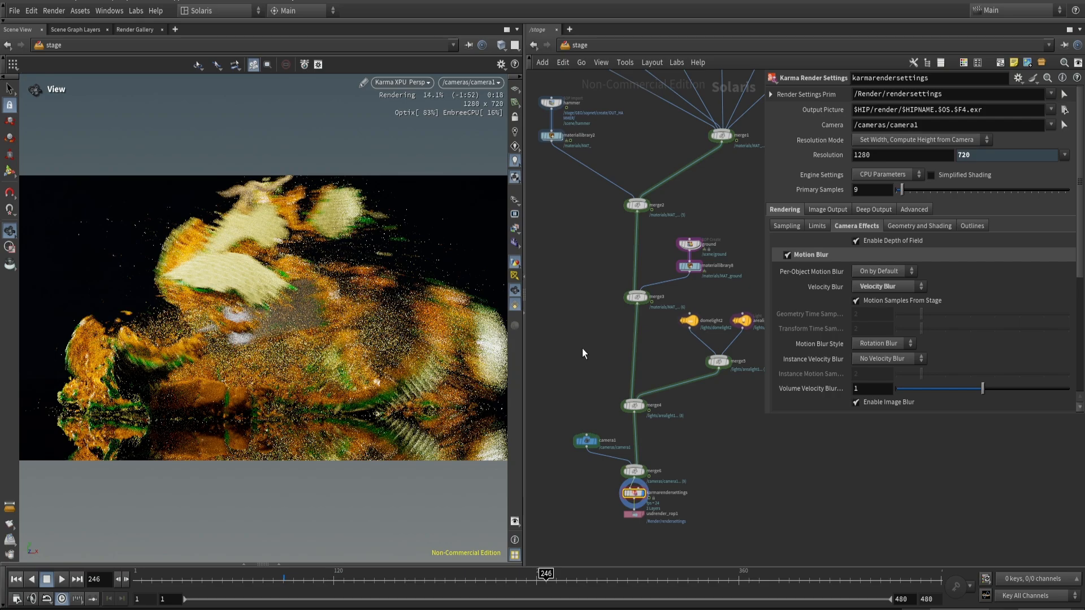
- Select camera1 and switch the viewport from Karma XPU back to Houdini VK
{"action": "left_click_drag", "start_coordinate": [550, 391], "coordinate": [590, 451]}
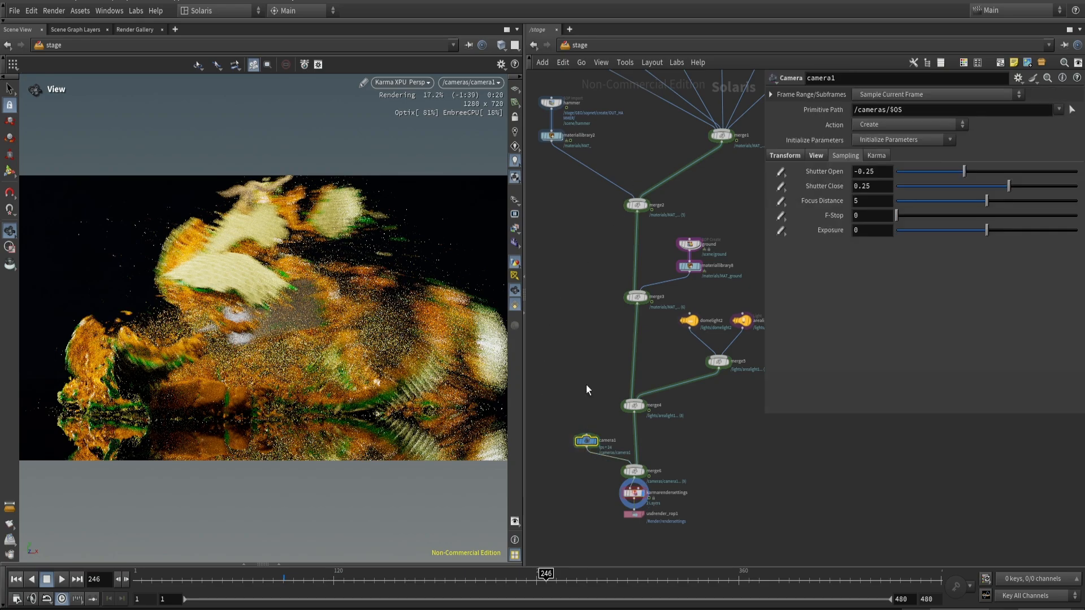
{"action": "left_click", "coordinate": [425, 85]}
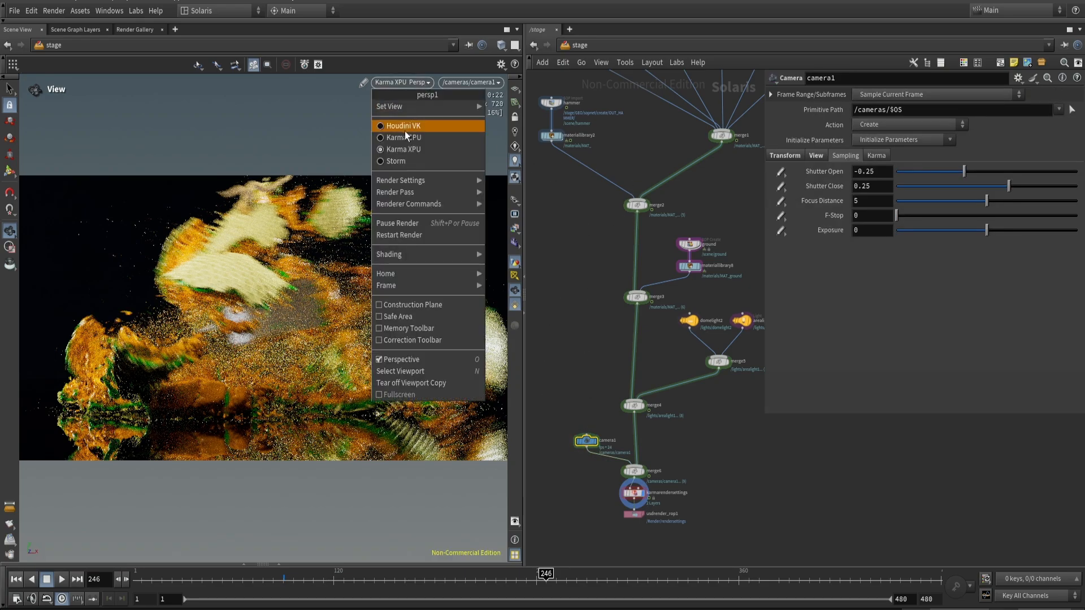
{"action": "left_click", "coordinate": [406, 134]}
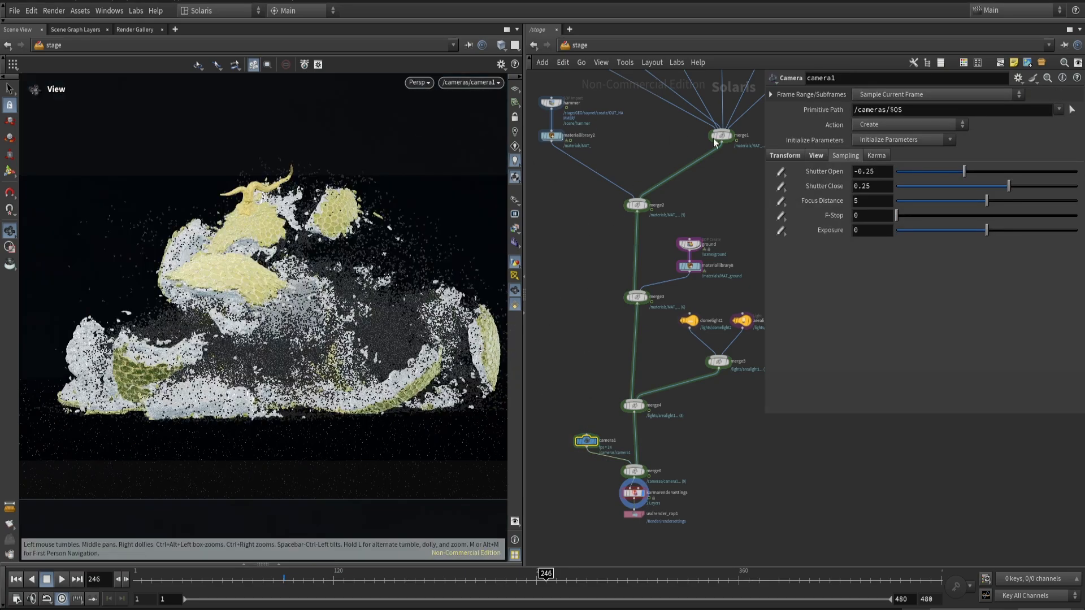
- Link camera1's Shutter Open to the negated Shutter Close with the expression -ch("xn__shutterclose_nva")
{"action": "right_click", "coordinate": [821, 189]}
{"action": "left_click", "coordinate": [863, 297]}
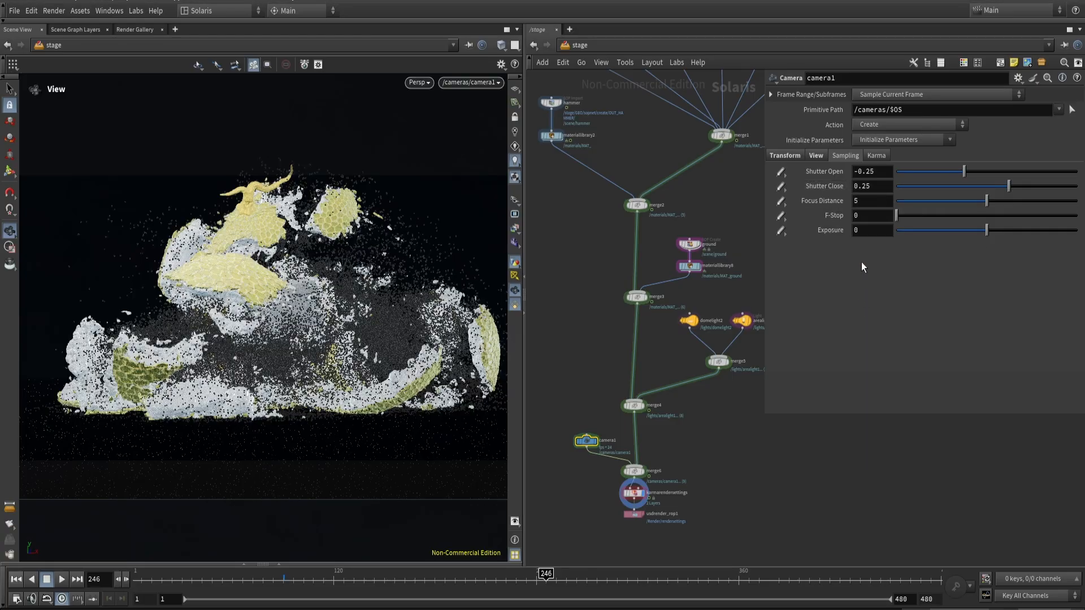
{"action": "right_click", "coordinate": [832, 176]}
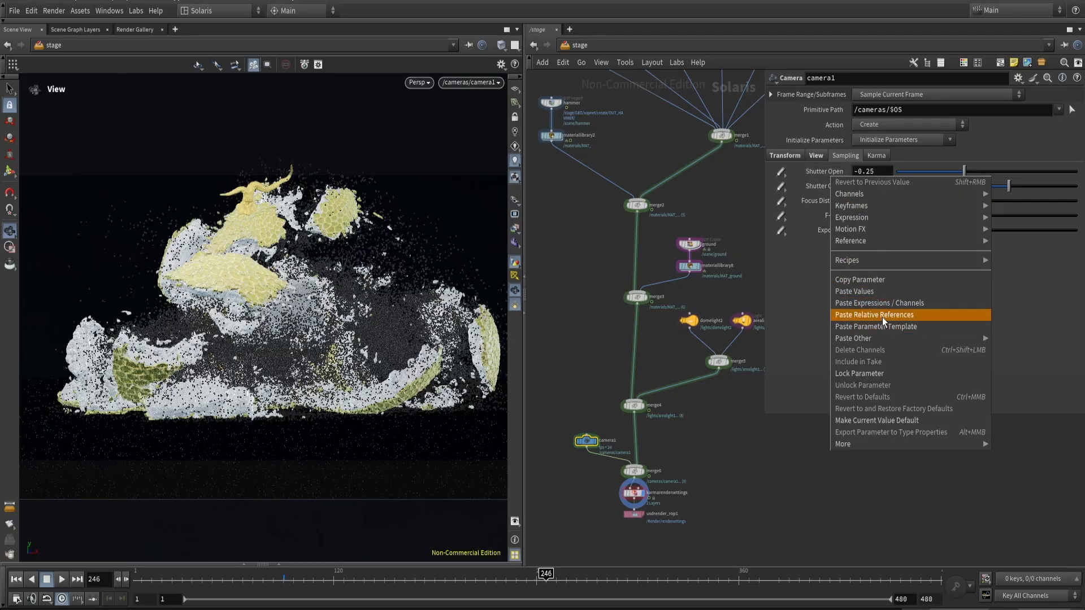
{"action": "left_click", "coordinate": [881, 315]}
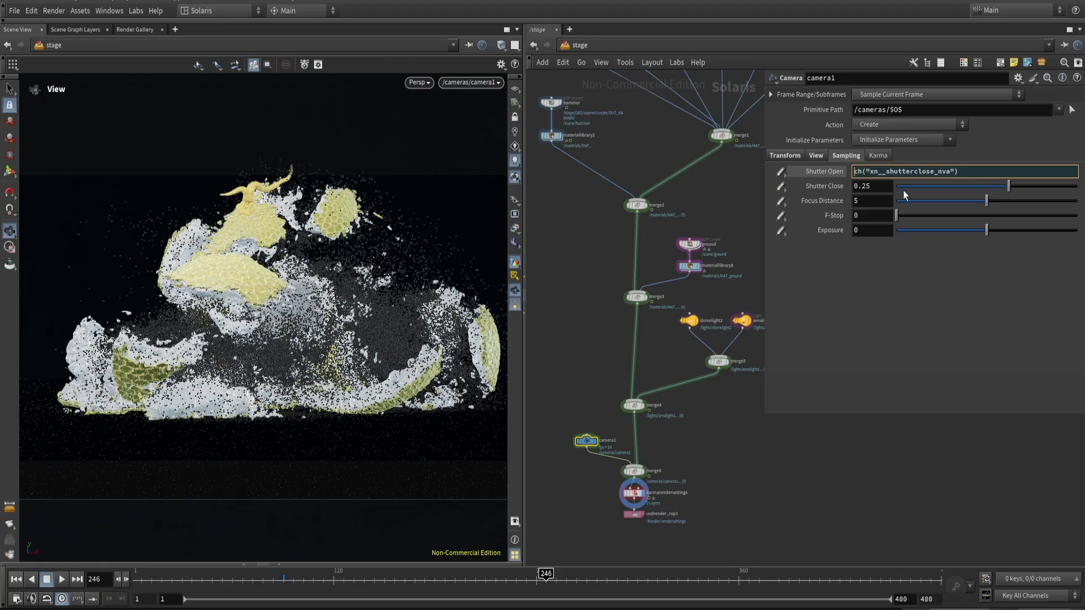
{"action": "type", "text": "-"}
{"action": "key", "text": "Return"}
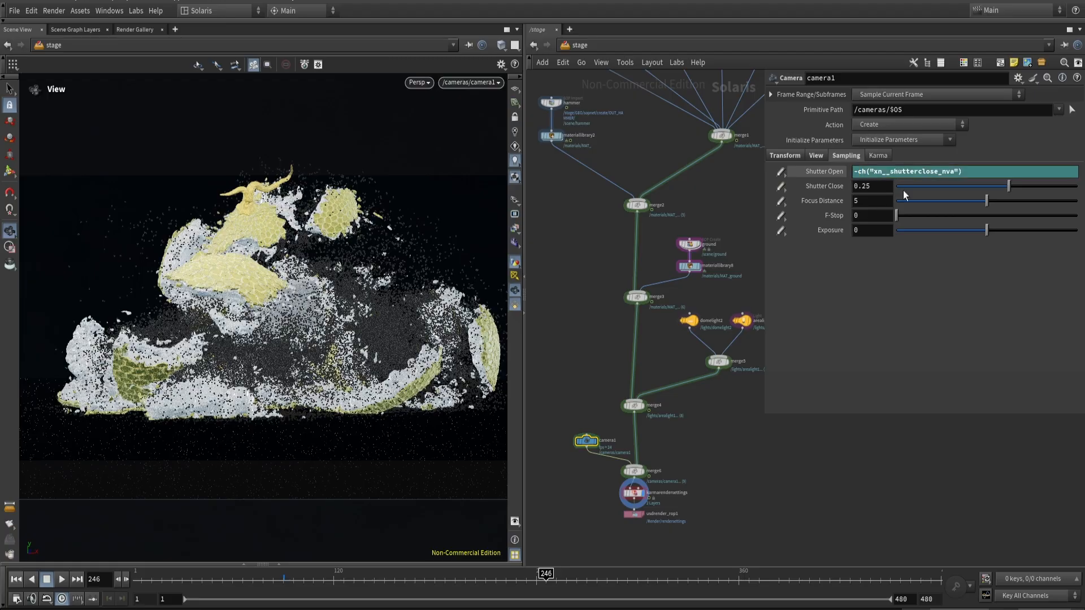
{"action": "left_click", "coordinate": [837, 174]}
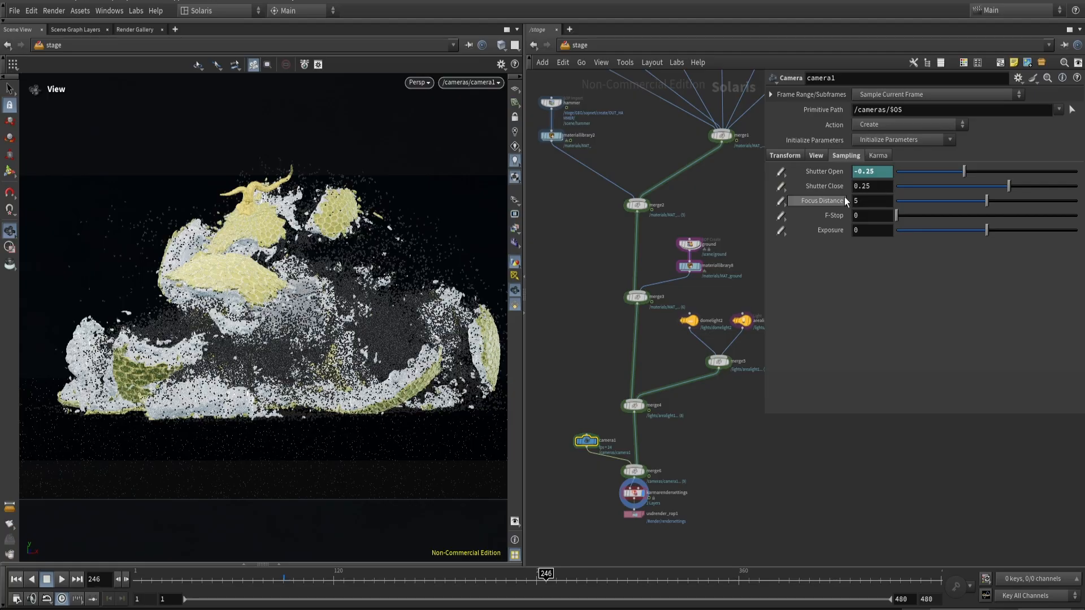
- Set camera1's Shutter Close to 0.1 to shorten the motion blur
{"action": "left_click", "coordinate": [882, 185]}
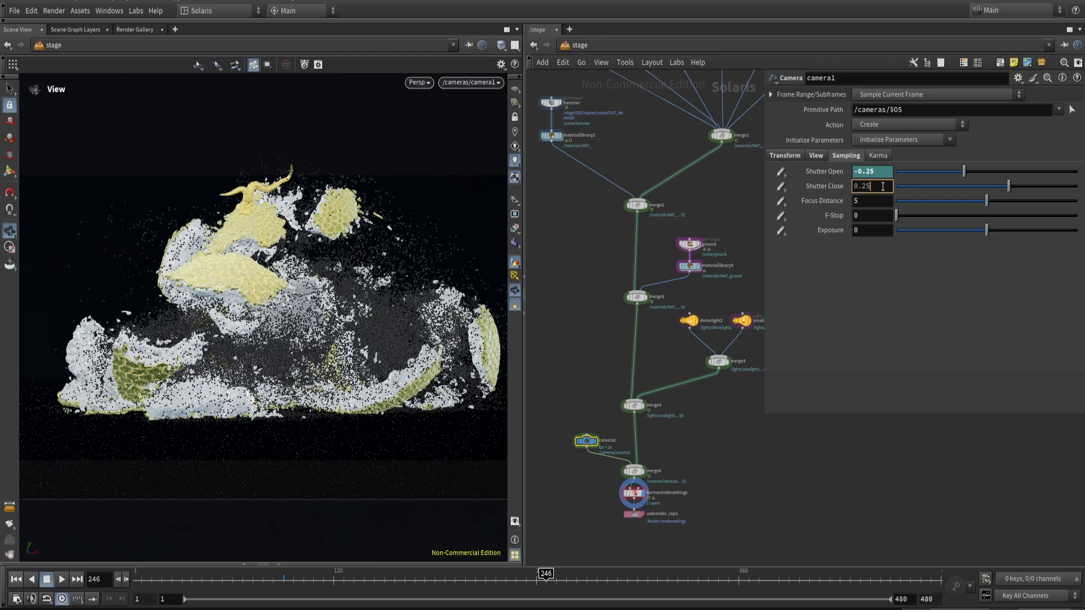
{"action": "key", "text": "BackSpace"}
{"action": "key", "text": "BackSpace"}
{"action": "type", "text": "1"}
{"action": "key", "text": "Return"}
- Render the camera view with Karma XPU to check the motion blur at the shorter shutter
{"action": "left_click", "coordinate": [419, 82]}
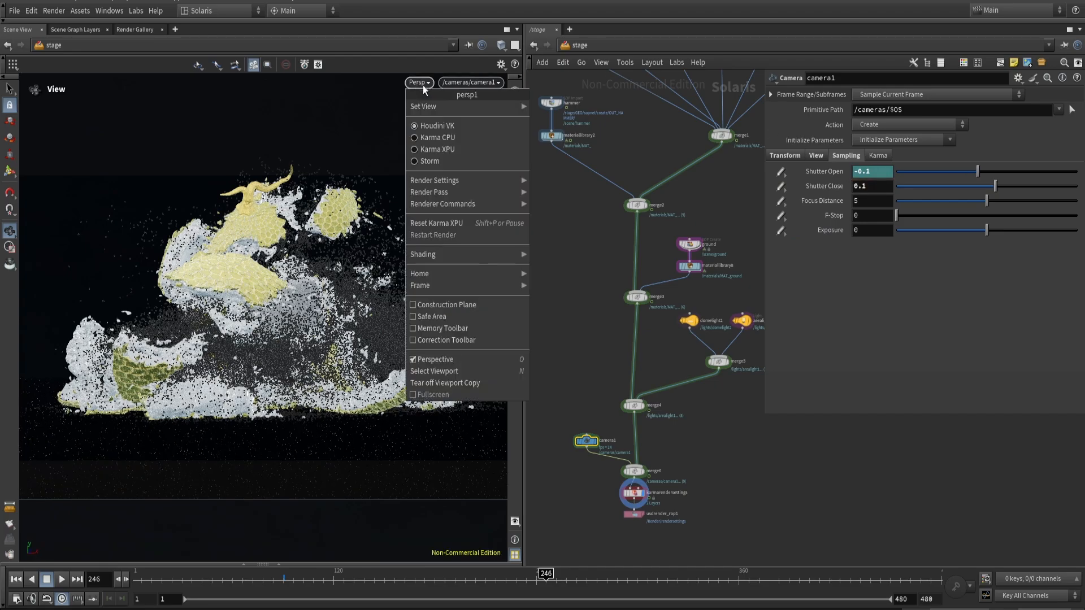
{"action": "left_click", "coordinate": [426, 149]}
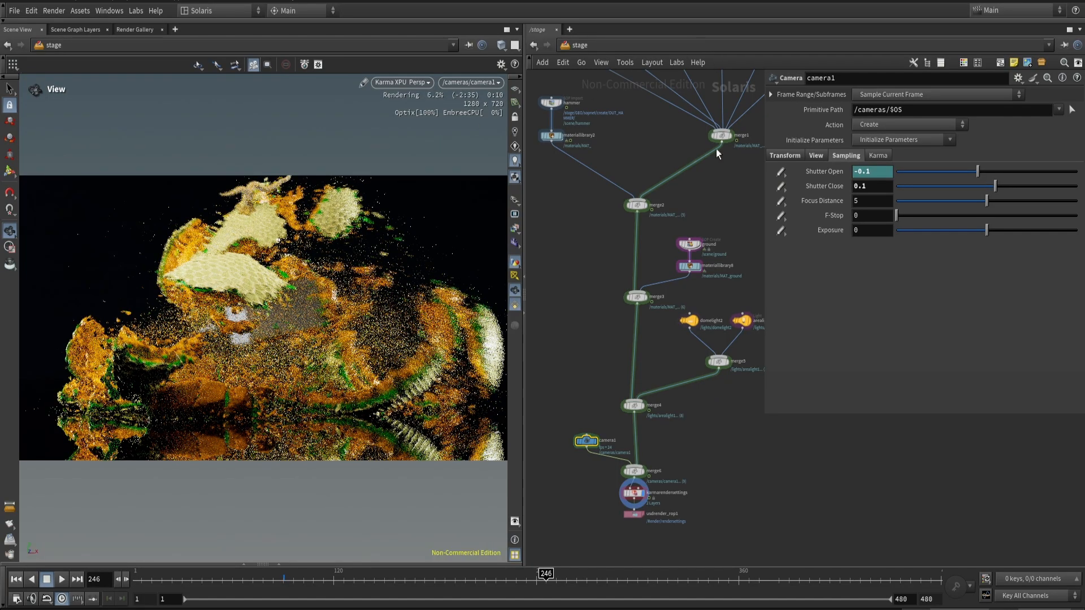
{"action": "middle_click_drag", "start_coordinate": [667, 206], "coordinate": [608, 425]}
{"action": "middle_click_drag", "start_coordinate": [740, 436], "coordinate": [792, 491]}
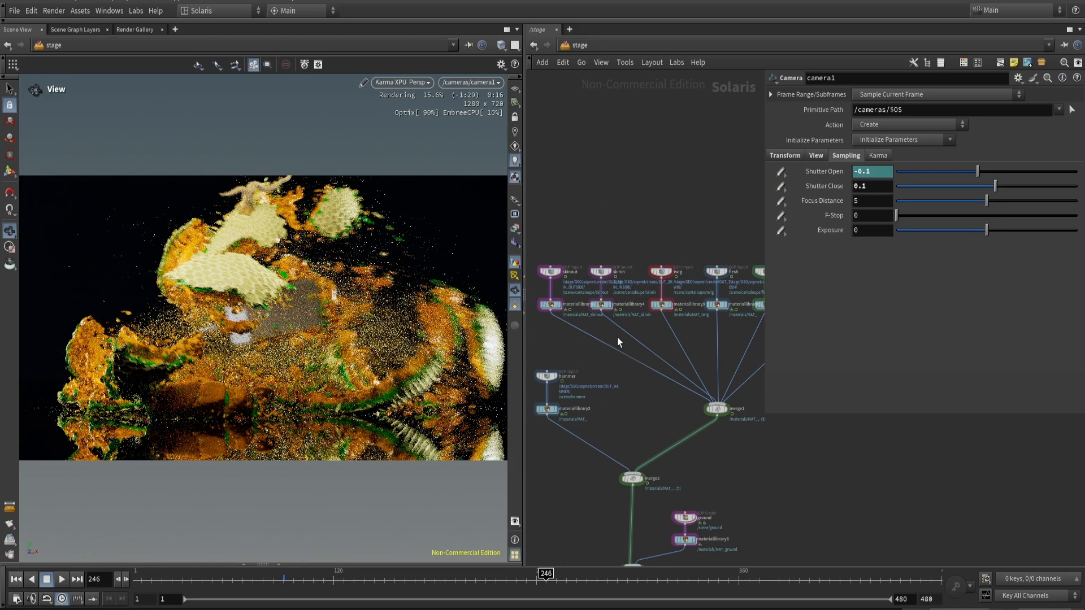
- Return the viewport to Houdini VK and widen the network editor beside it
{"action": "left_click", "coordinate": [415, 83]}
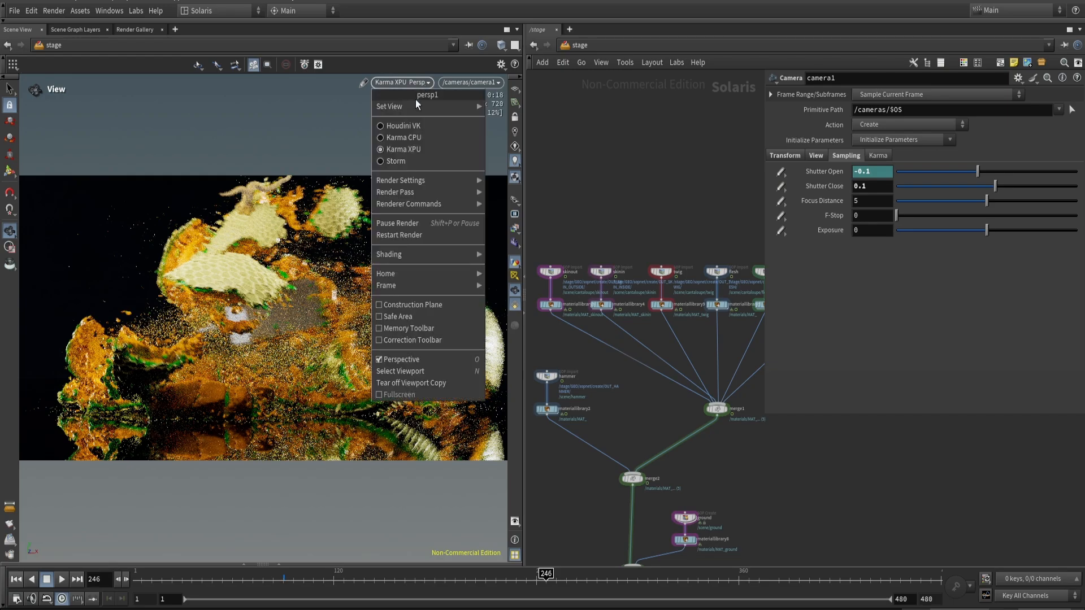
{"action": "left_click", "coordinate": [410, 126]}
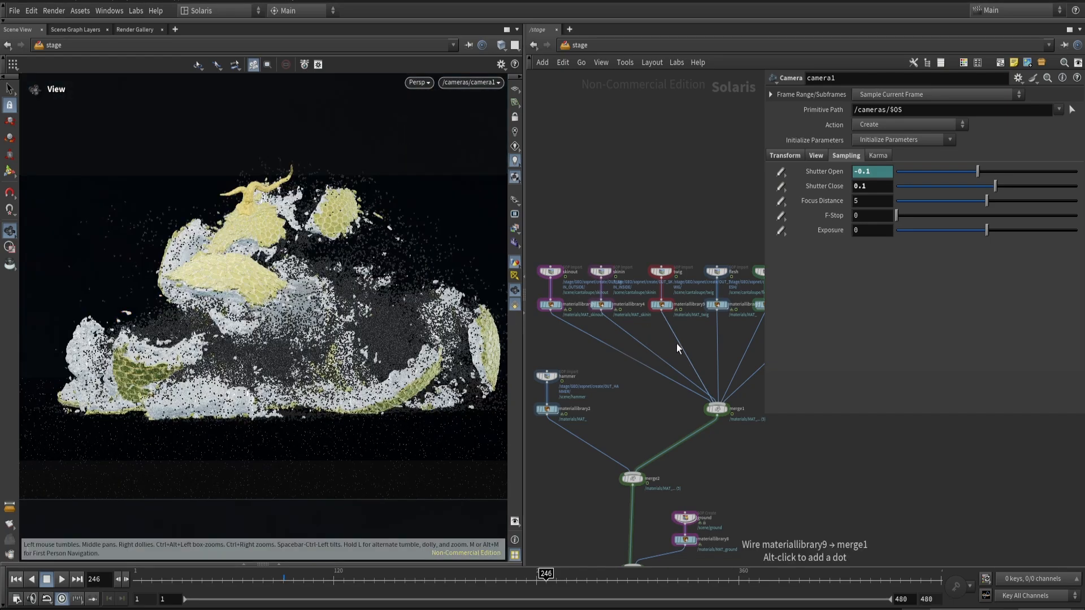
{"action": "left_click_drag", "start_coordinate": [523, 384], "coordinate": [419, 390]}
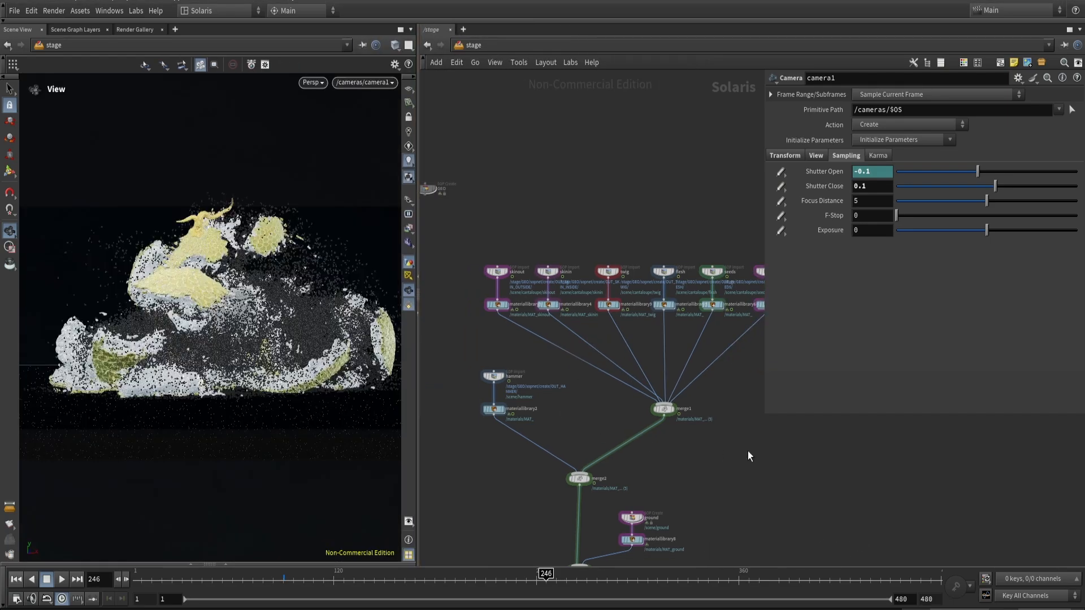
- Open the MAT_skinin material network inside materiallibrary4 and frame its shader nodes
{"action": "scroll", "coordinate": [660, 369], "scroll_direction": "up", "scroll_amount": 3}
{"action": "scroll", "coordinate": [653, 425], "scroll_direction": "up", "scroll_amount": 2}
{"action": "middle_click_drag", "start_coordinate": [652, 427], "coordinate": [799, 463]}
{"action": "middle_click_drag", "start_coordinate": [666, 403], "coordinate": [834, 427]}
{"action": "middle_click_drag", "start_coordinate": [529, 507], "coordinate": [678, 528]}
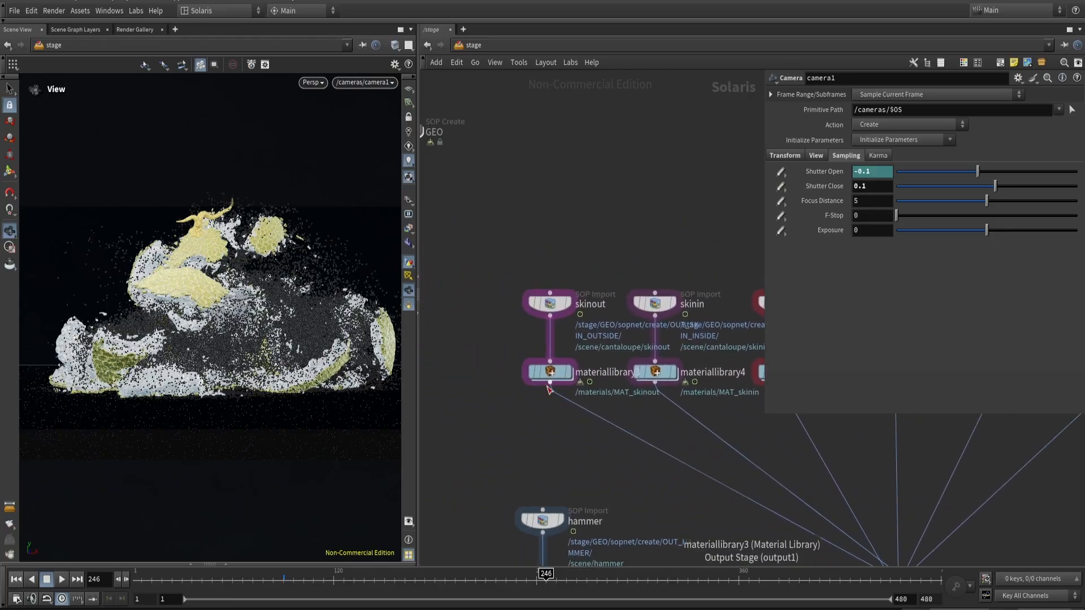
{"action": "left_click", "coordinate": [656, 373]}
{"action": "double_click", "coordinate": [656, 374]}
{"action": "double_click", "coordinate": [629, 350]}
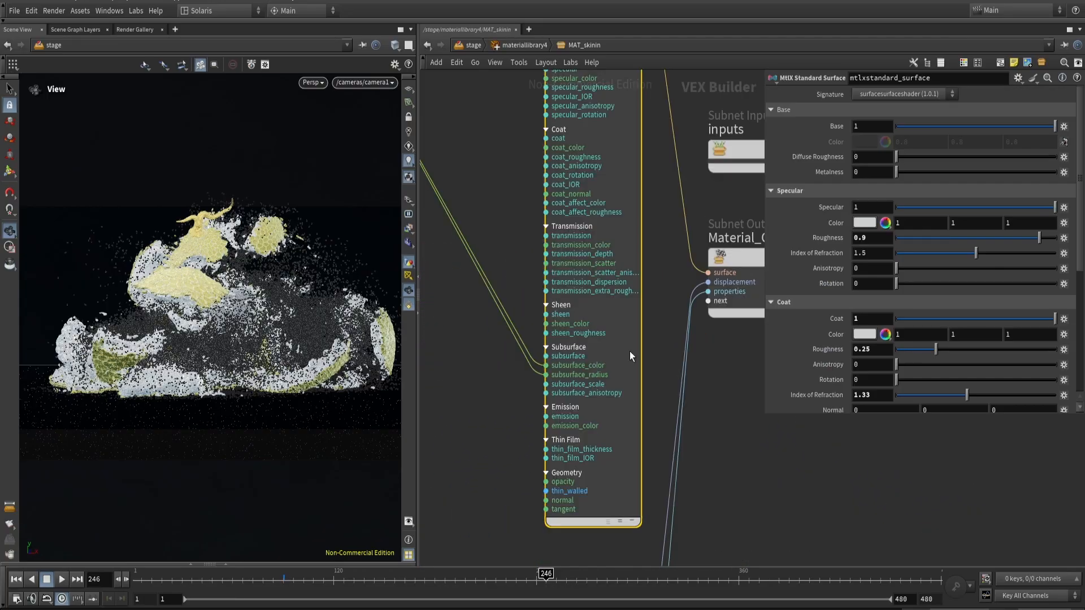
{"action": "key", "text": "h"}
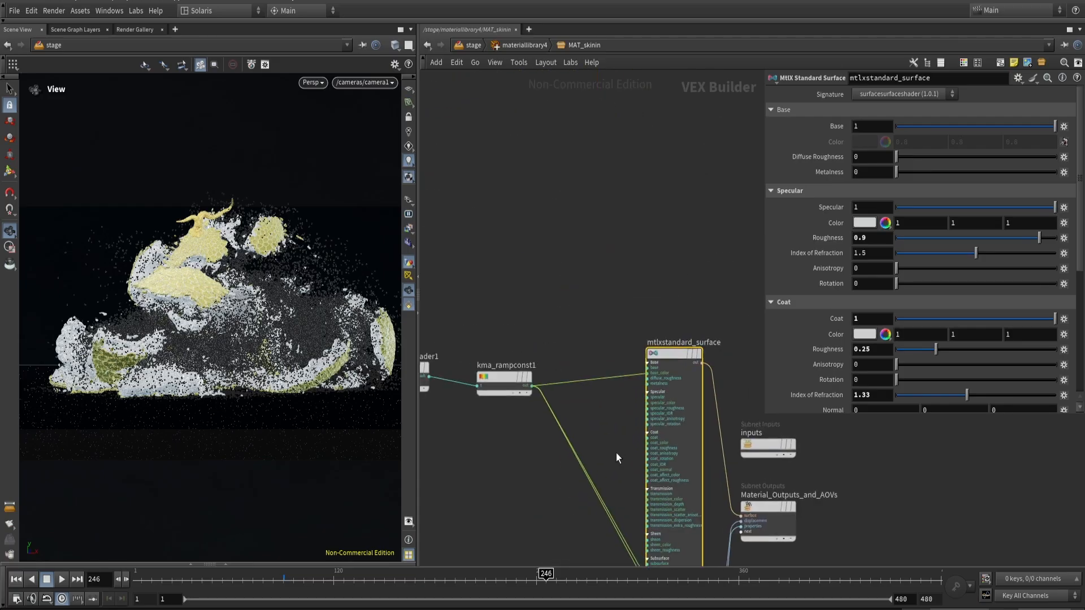
- Examine the colors of the orange and green points in kma_rampconst1's ramp, including the orange point's hex code
{"action": "left_click", "coordinate": [503, 379]}
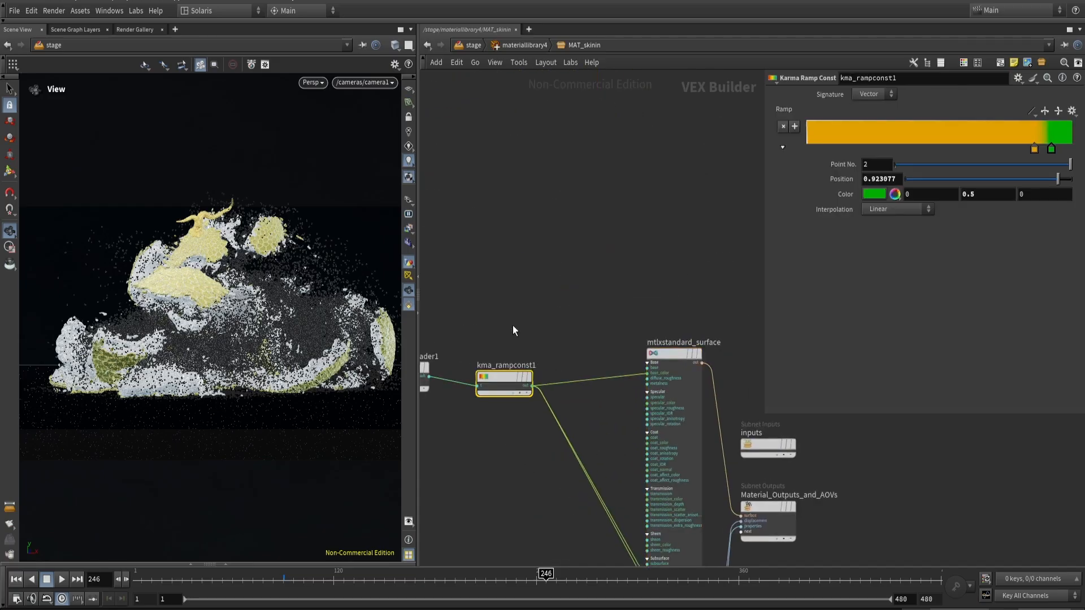
{"action": "left_click", "coordinate": [1032, 152]}
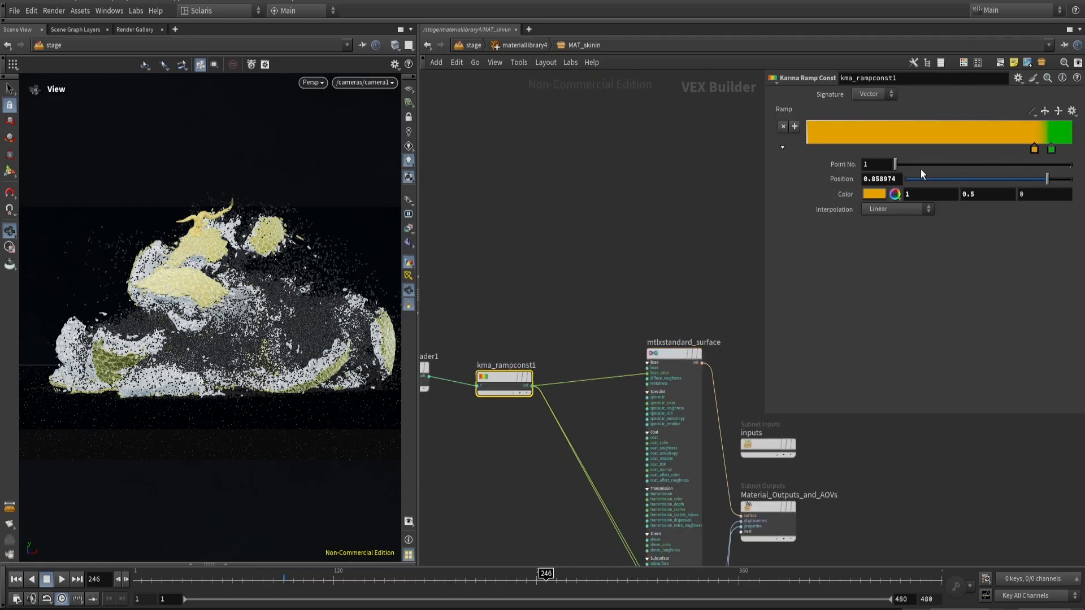
{"action": "left_click", "coordinate": [873, 194]}
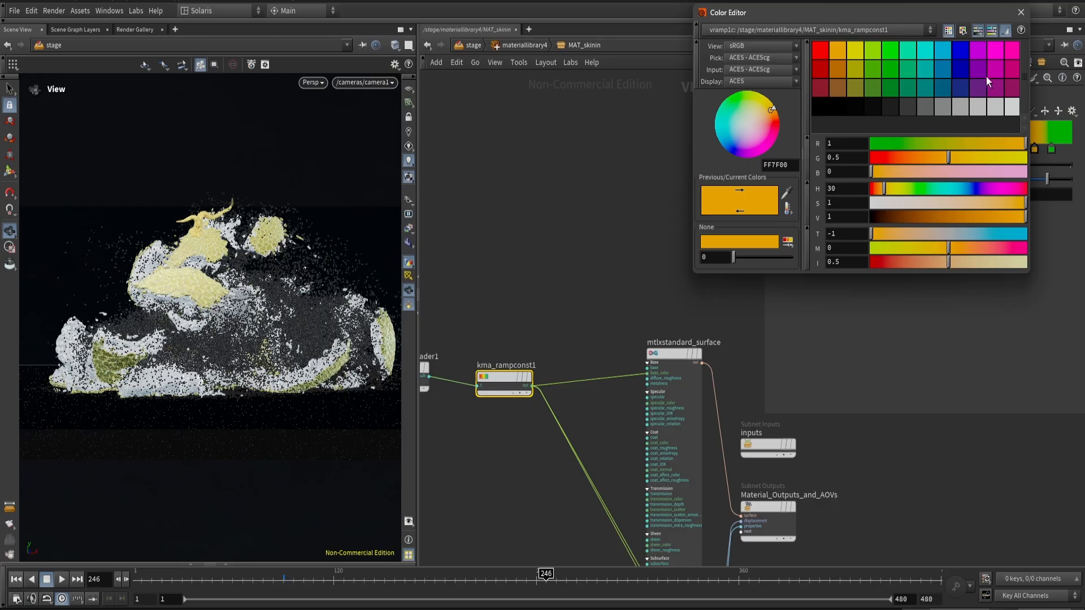
{"action": "left_click", "coordinate": [1021, 12]}
{"action": "left_click", "coordinate": [1050, 148]}
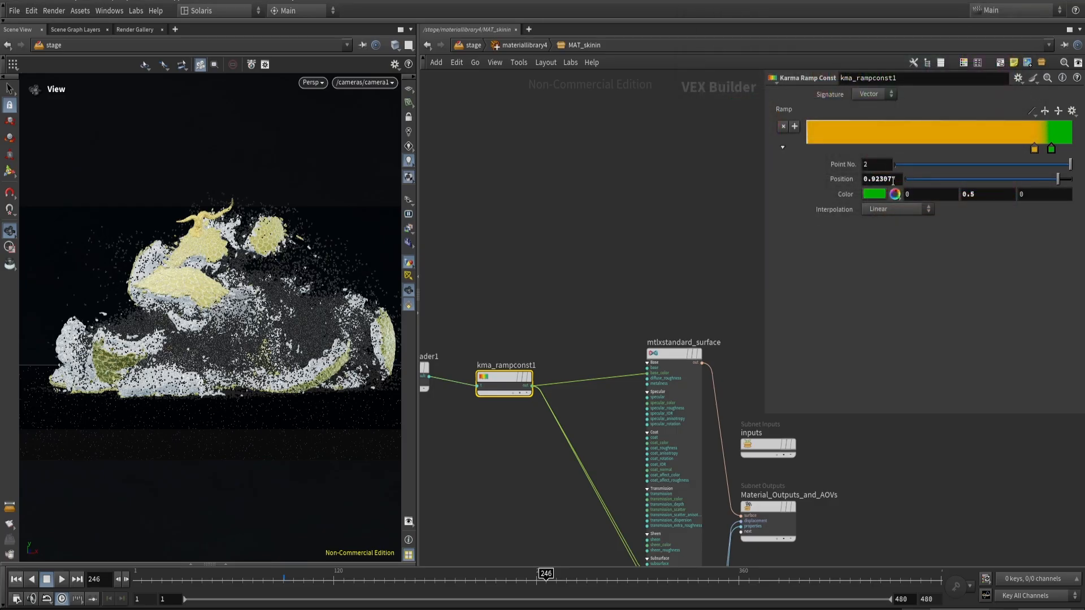
{"action": "left_click", "coordinate": [873, 194]}
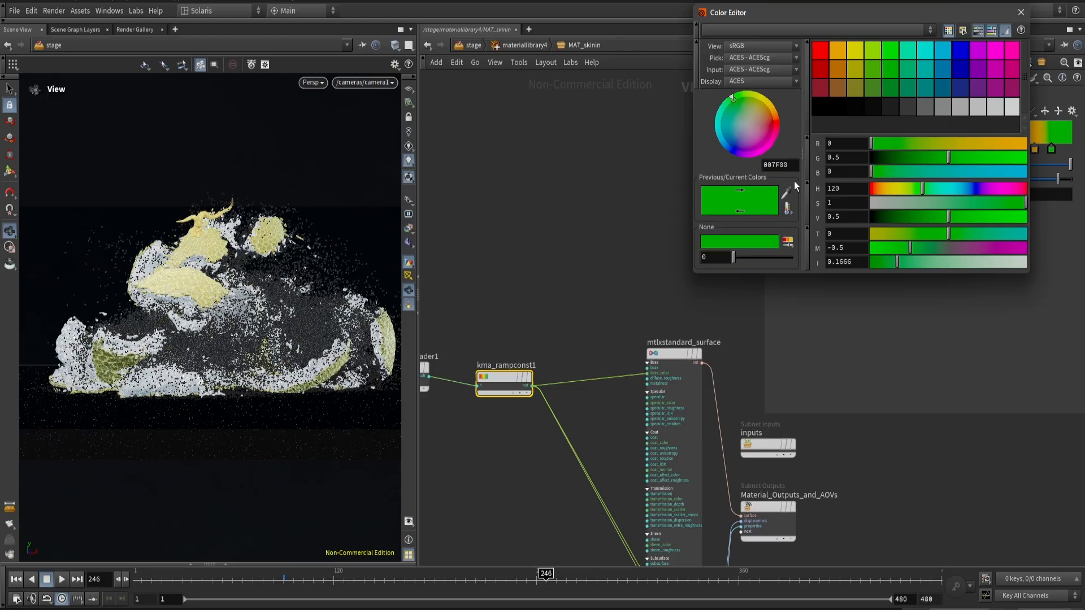
{"action": "left_click", "coordinate": [1021, 12]}
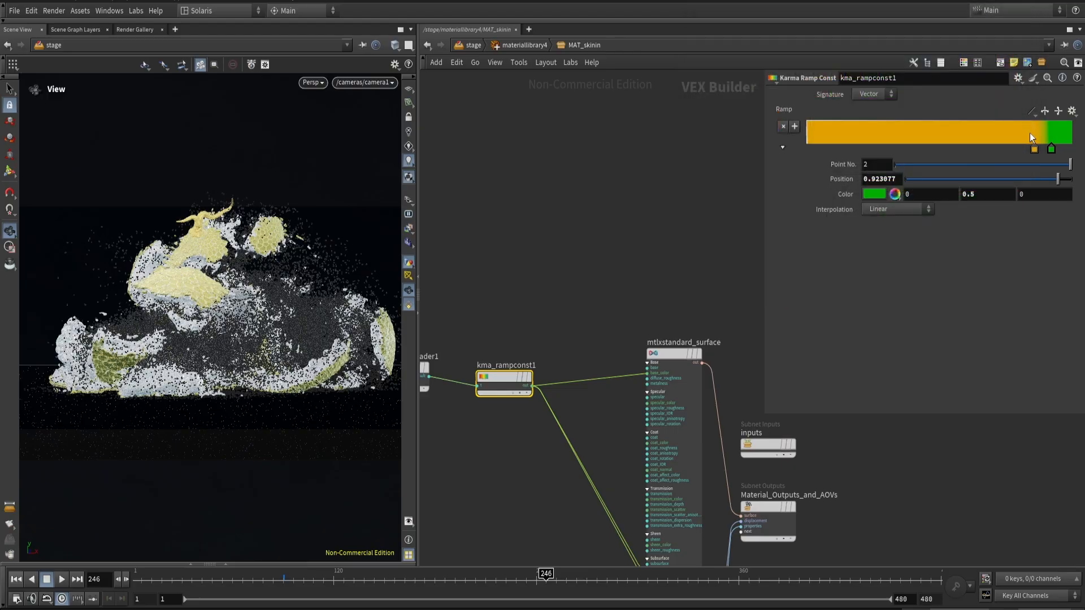
{"action": "left_click", "coordinate": [1034, 148]}
{"action": "left_click", "coordinate": [873, 194]}
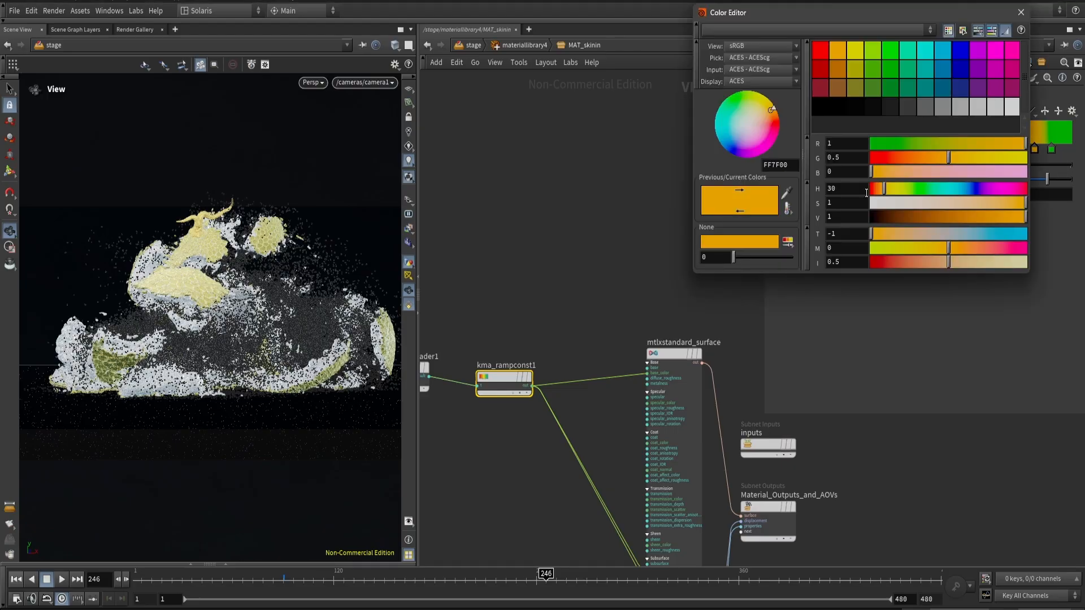
{"action": "double_click", "coordinate": [797, 166]}
{"action": "left_click", "coordinate": [1020, 12]}
- Leave the skinin material and open the MAT_particles shader network inside materiallibrary7
{"action": "key", "text": "u"}
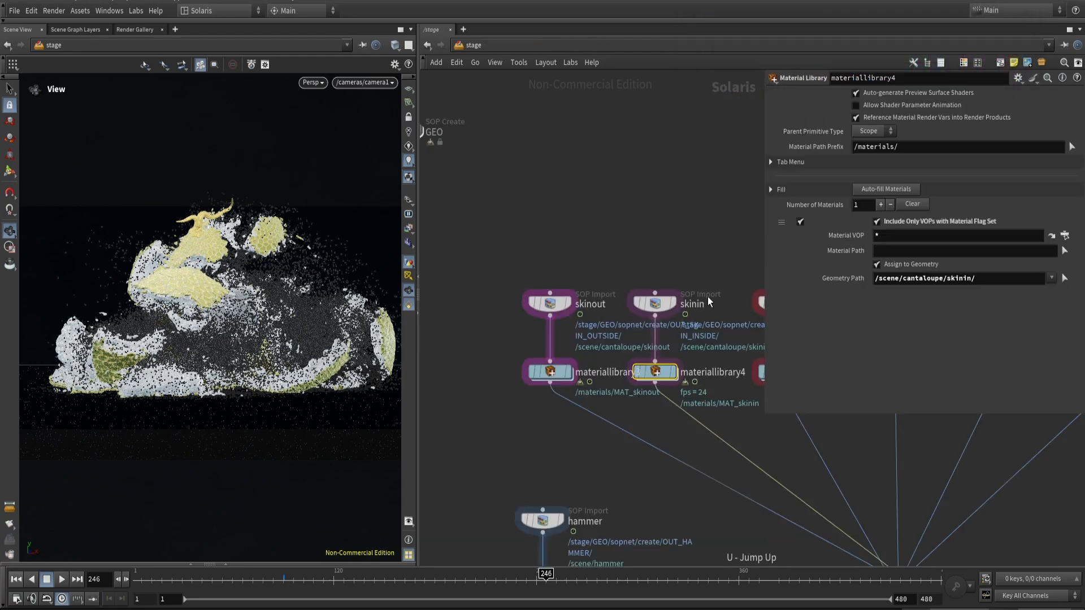
{"action": "scroll", "coordinate": [704, 425], "scroll_direction": "down", "scroll_amount": 2}
{"action": "scroll", "coordinate": [633, 447], "scroll_direction": "up", "scroll_amount": 1}
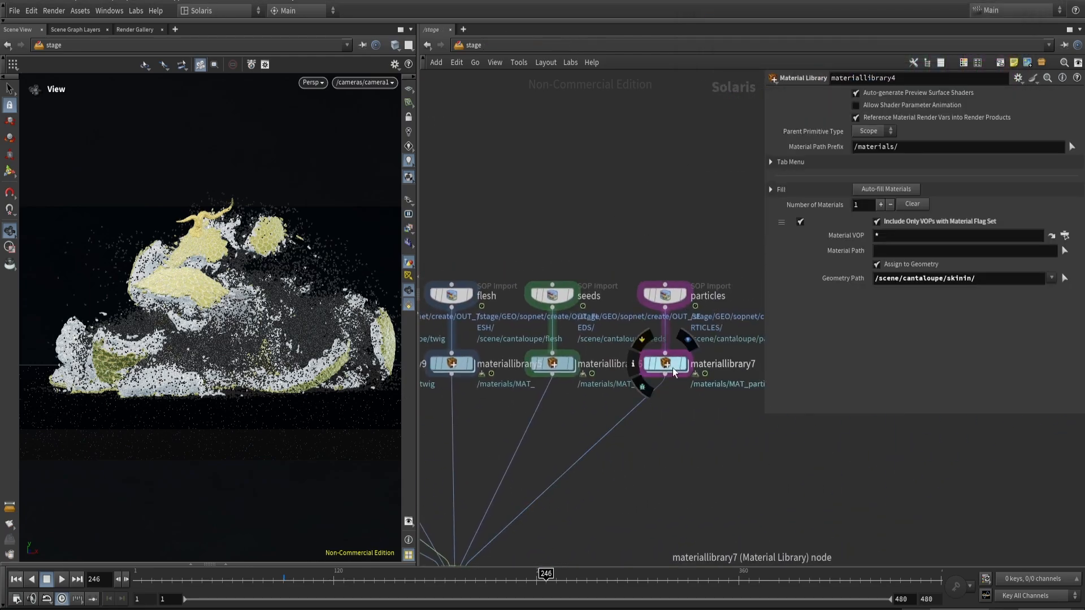
{"action": "double_click", "coordinate": [673, 367]}
{"action": "double_click", "coordinate": [628, 419]}
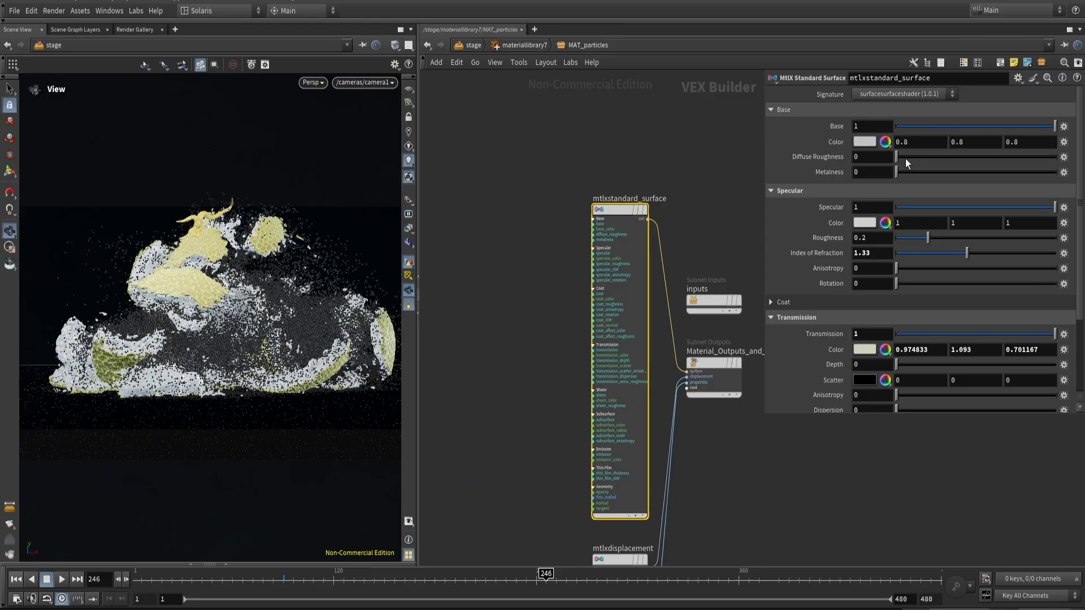
- Set the transmission color of the particles' mtlxstandard_surface to the orange hex code FF7F00
{"action": "left_click", "coordinate": [863, 350]}
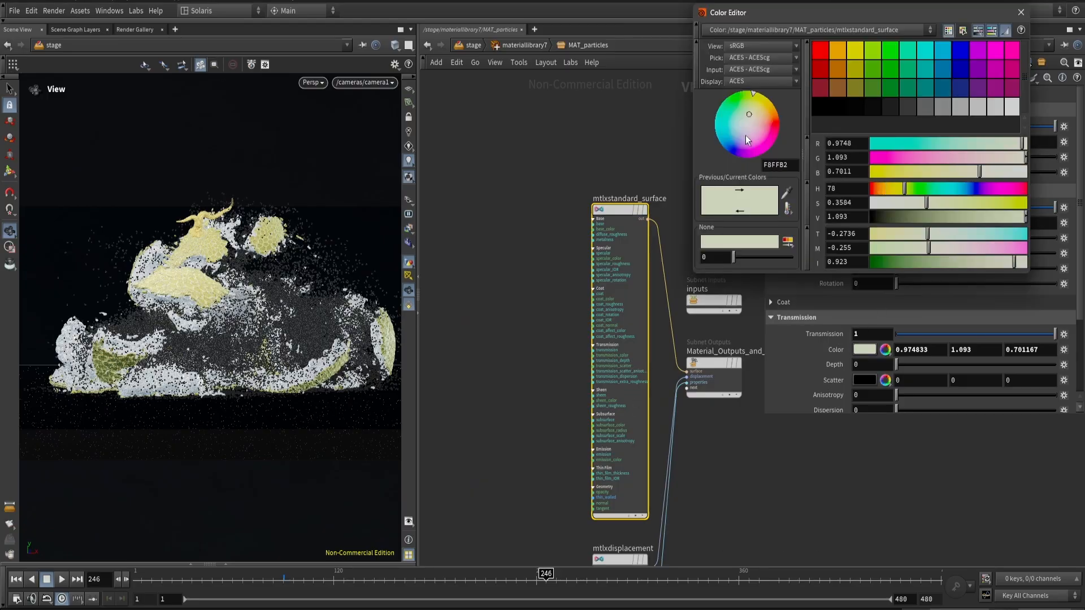
{"action": "double_click", "coordinate": [786, 167]}
{"action": "type", "text": "FF7F00"}
{"action": "key", "text": "Return"}
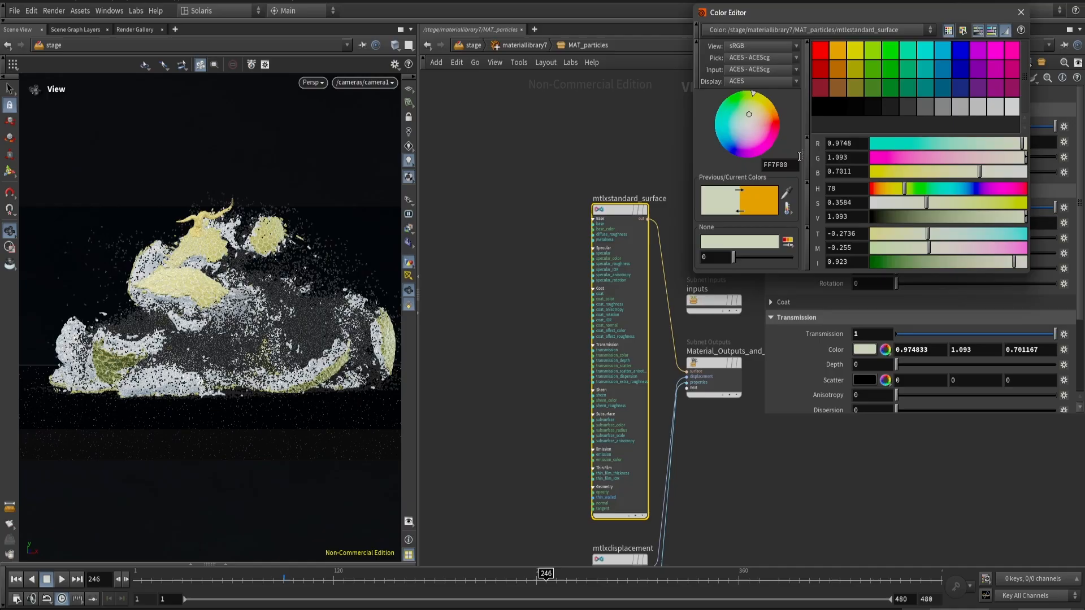
{"action": "left_click", "coordinate": [1020, 12]}
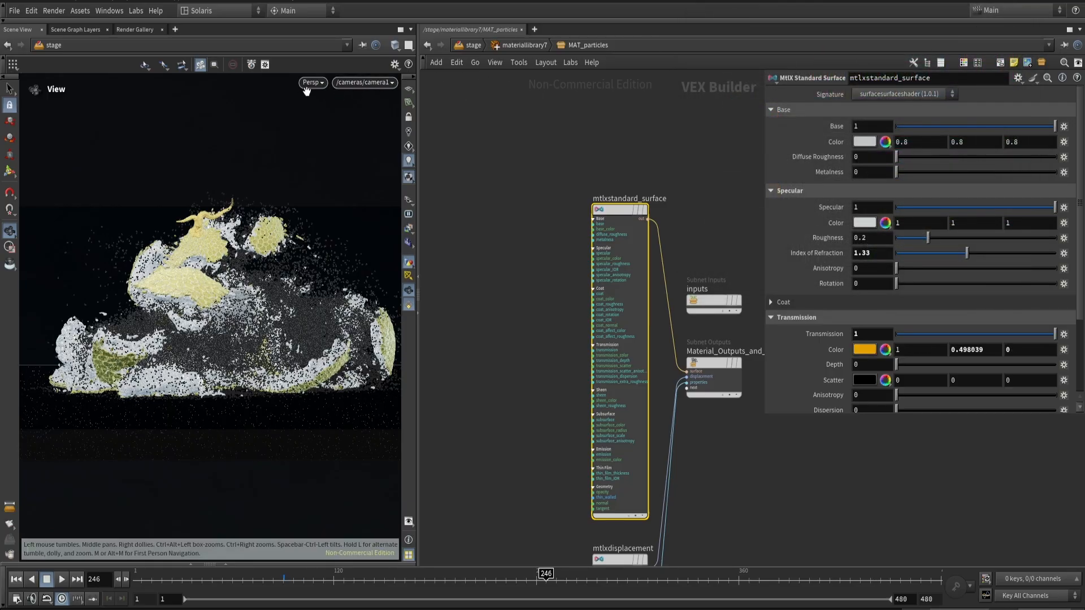
- Render the camera view with Karma XPU in a widened viewport to check the orange particles
{"action": "left_click", "coordinate": [312, 83]}
{"action": "left_click", "coordinate": [325, 150]}
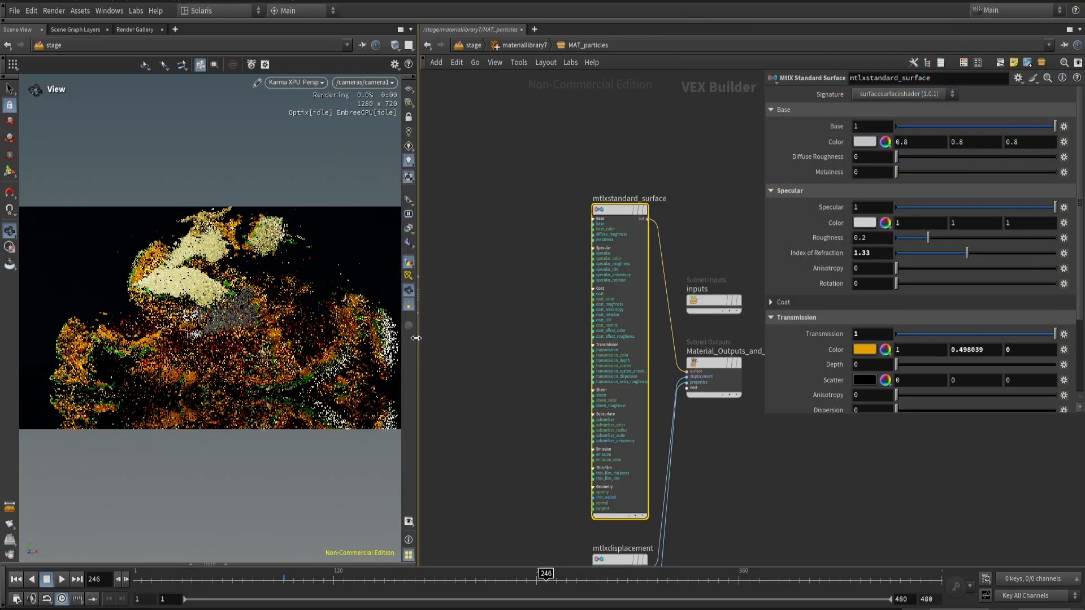
{"action": "left_click_drag", "start_coordinate": [416, 338], "coordinate": [606, 327]}
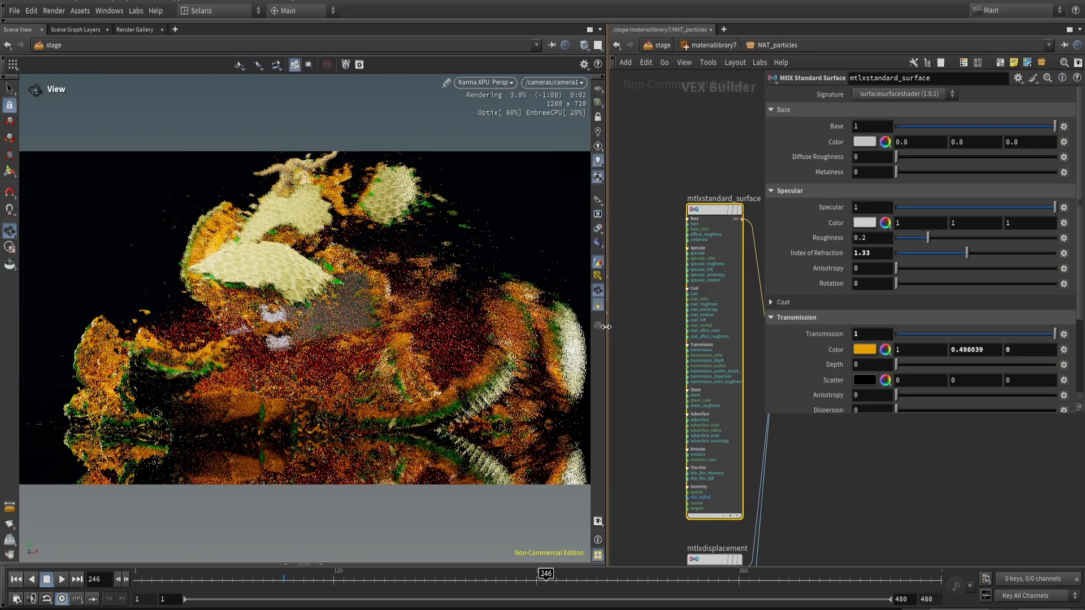
- Set the transmission depth of the particles' mtlxstandard_surface to 1
{"action": "left_click", "coordinate": [882, 364]}
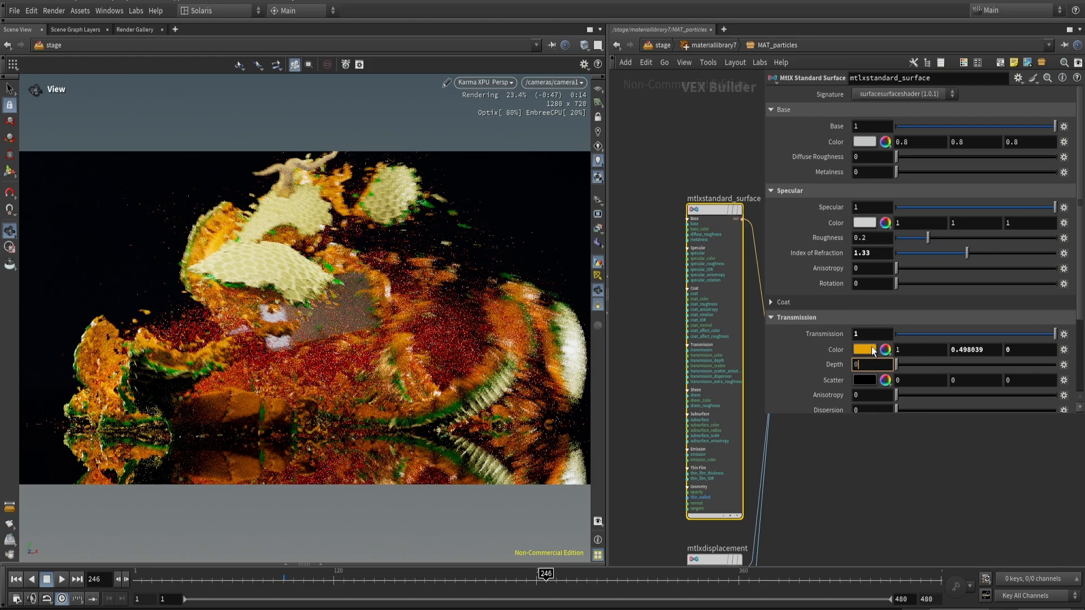
{"action": "key", "text": "BackSpace"}
{"action": "type", "text": "1"}
{"action": "key", "text": "Return"}
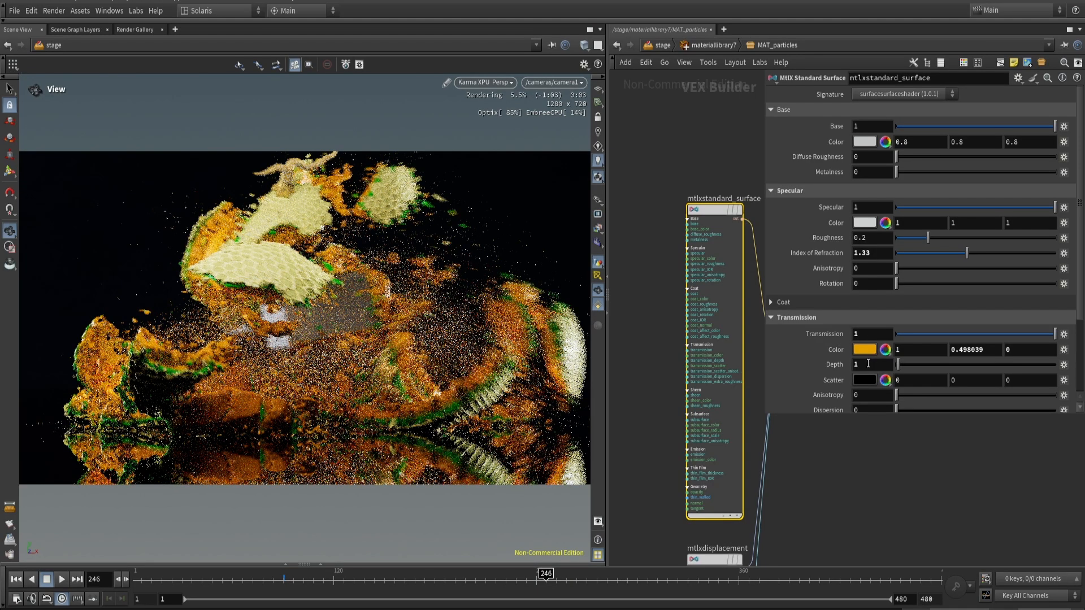
- Reduce the transmission depth of the particles' mtlxstandard_surface to 0.1
{"action": "mouse_move", "coordinate": [837, 365]}
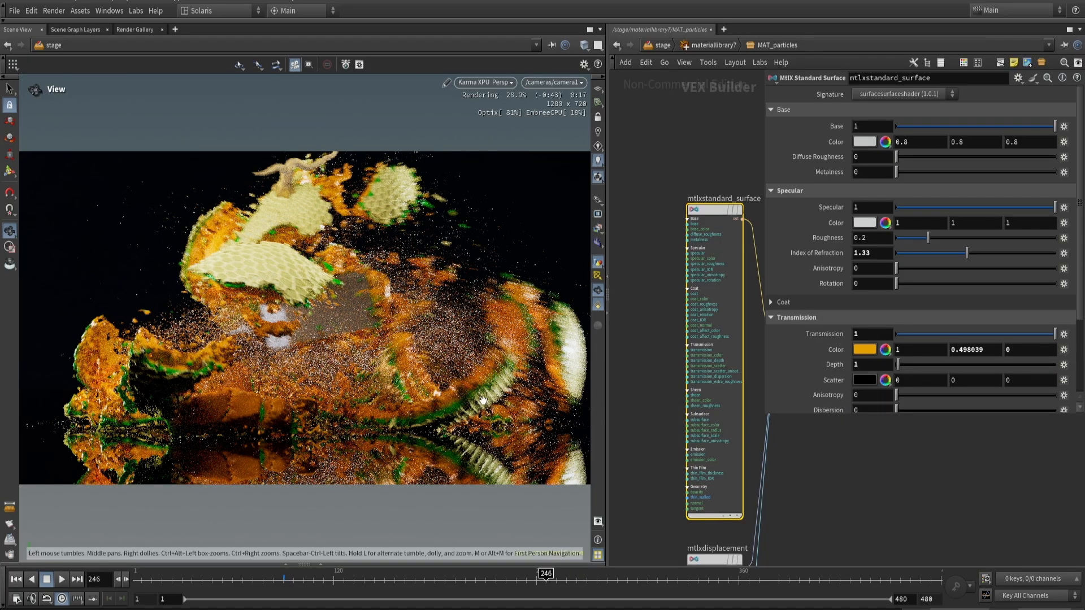
{"action": "double_click", "coordinate": [884, 368]}
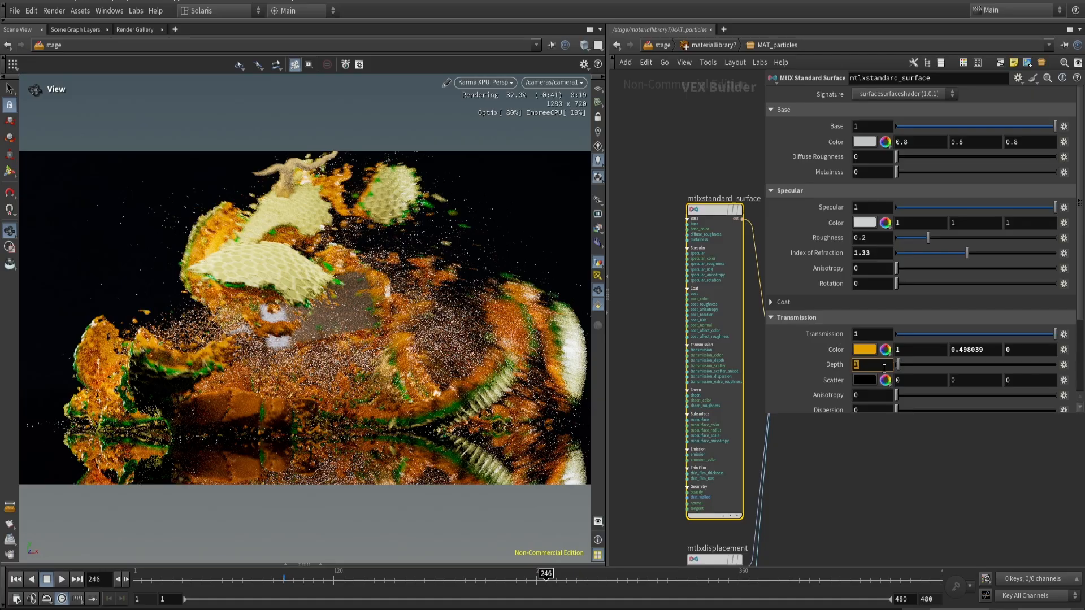
{"action": "type", "text": "0.1"}
{"action": "key", "text": "Return"}
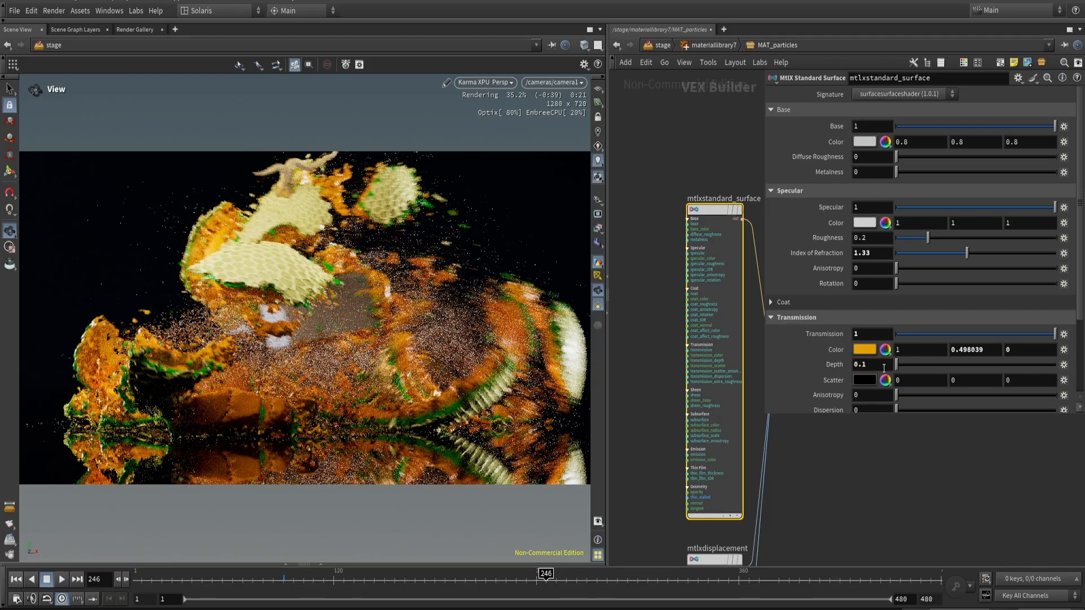
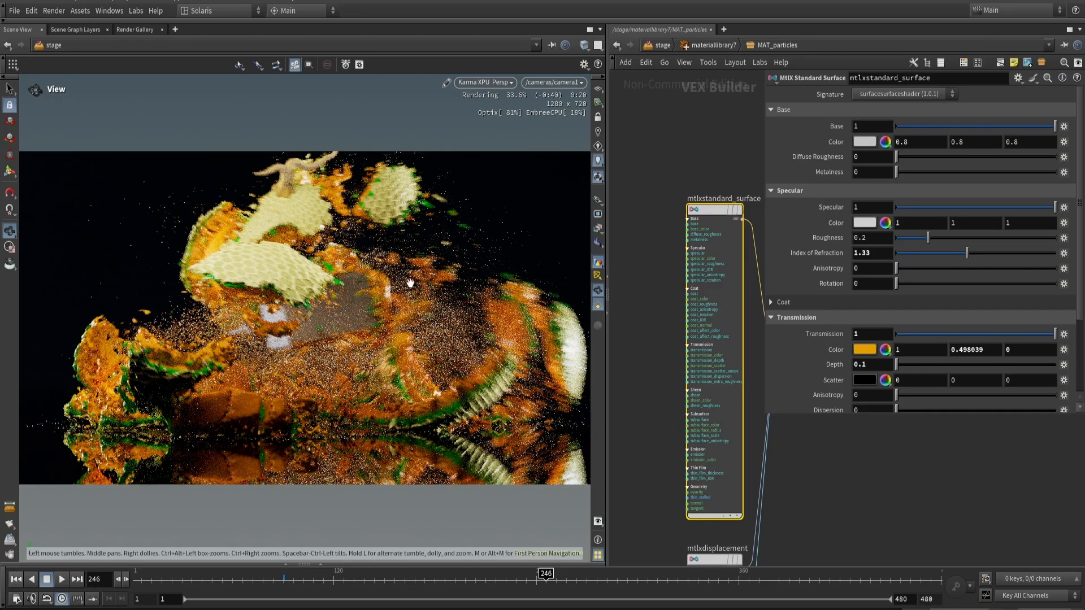
- Return to the stage network, widen the network editor, and open the MAT_skinin material inside materiallibrary4
{"action": "left_click", "coordinate": [654, 51]}
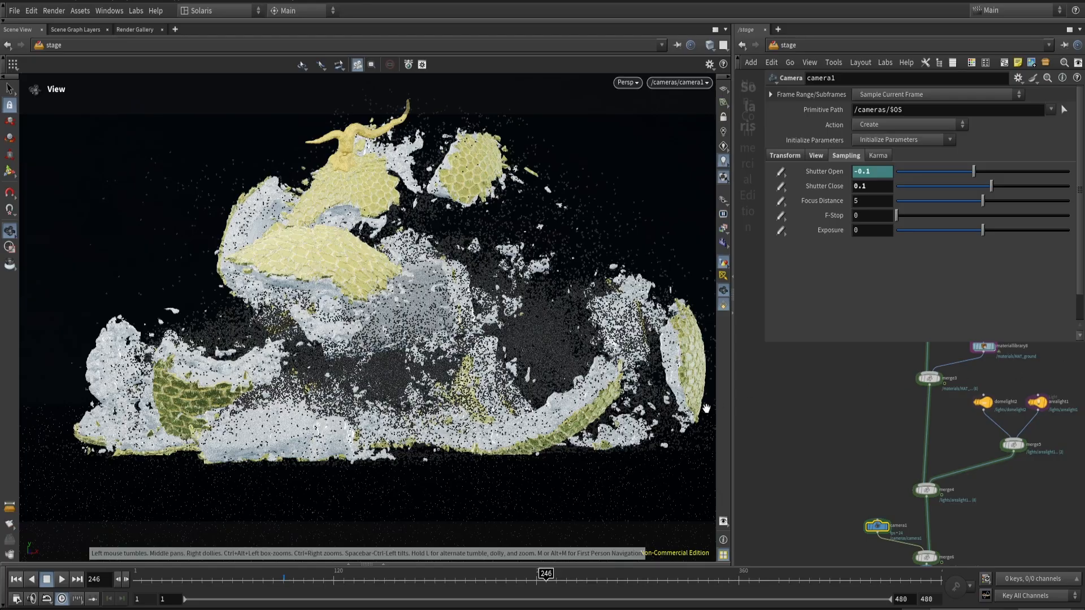
{"action": "left_click_drag", "start_coordinate": [732, 402], "coordinate": [555, 401]}
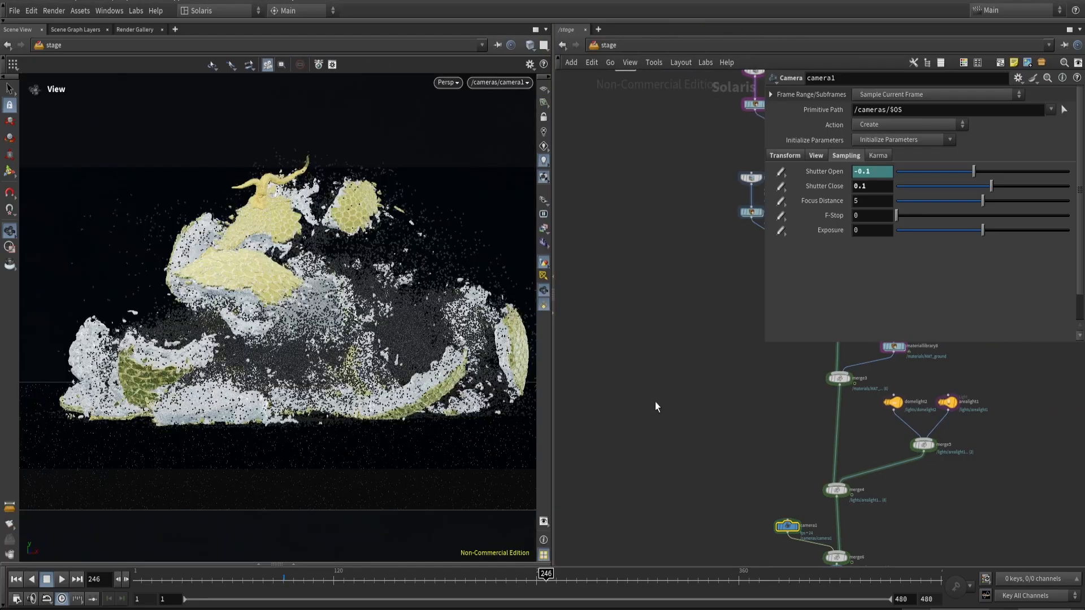
{"action": "middle_click_drag", "start_coordinate": [656, 402], "coordinate": [746, 504]}
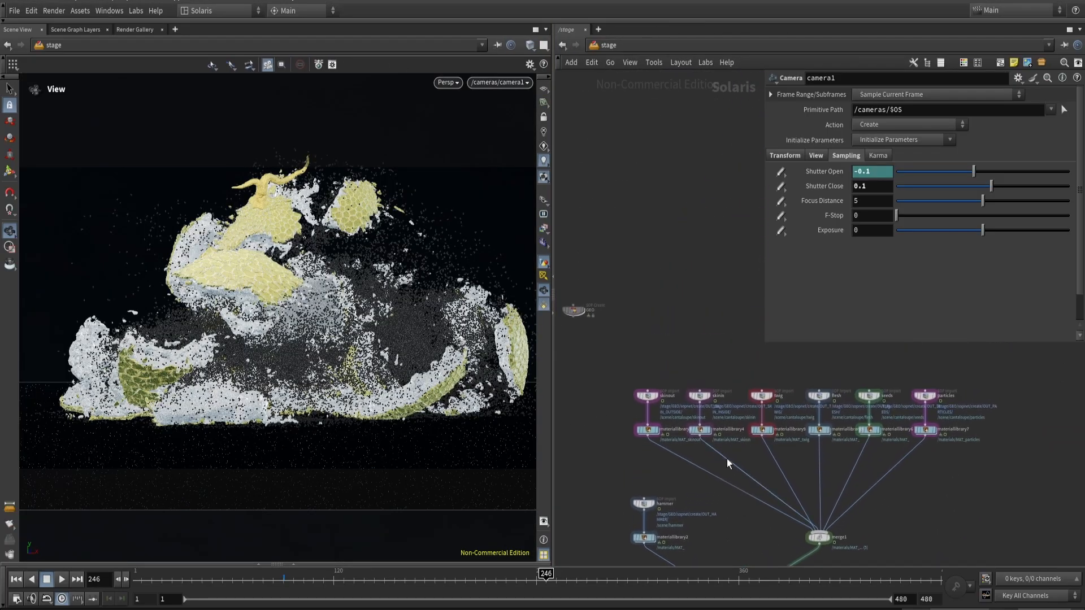
{"action": "scroll", "coordinate": [777, 428], "scroll_direction": "up", "scroll_amount": 3}
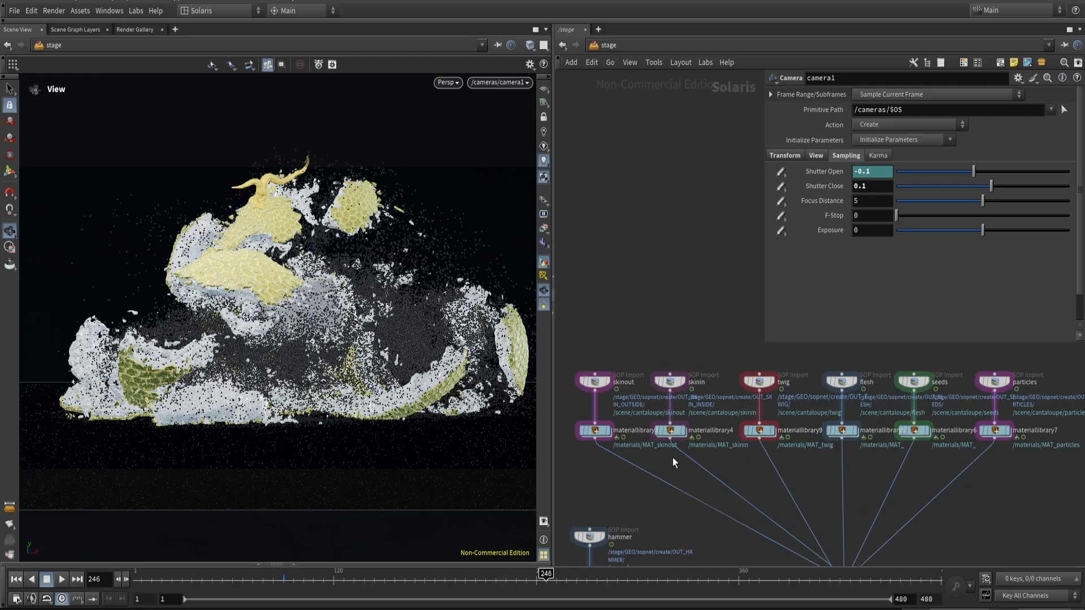
{"action": "double_click", "coordinate": [670, 430]}
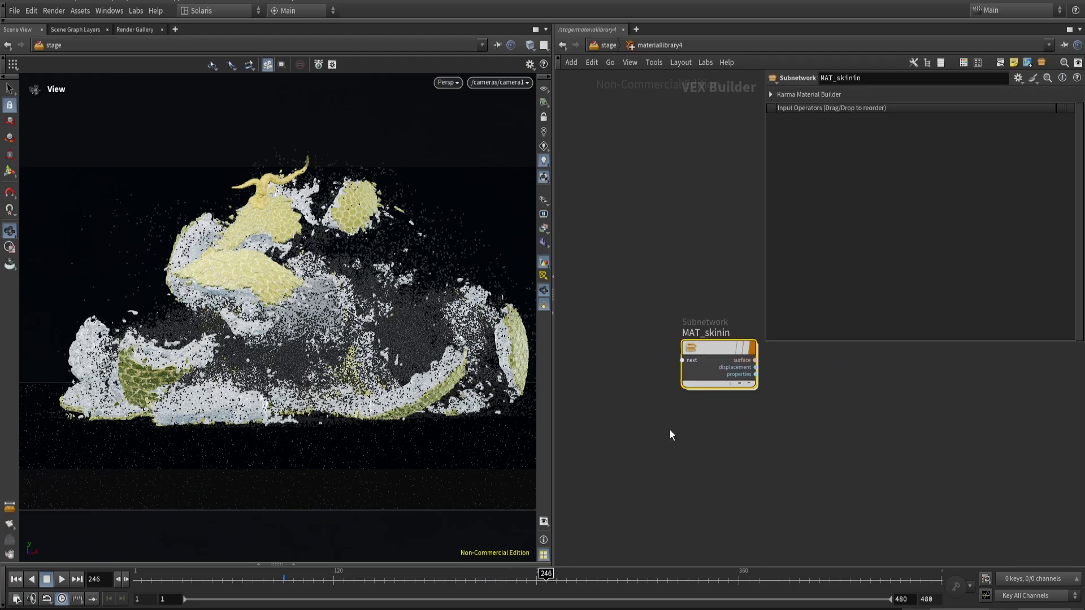
{"action": "double_click", "coordinate": [722, 351]}
- Set the Subsurface weight of MAT_skinin's mtlxstandard_surface to 0.25
{"action": "left_click_drag", "start_coordinate": [942, 457], "coordinate": [749, 469]}
{"action": "scroll", "coordinate": [861, 284], "scroll_direction": "down", "scroll_amount": 10}
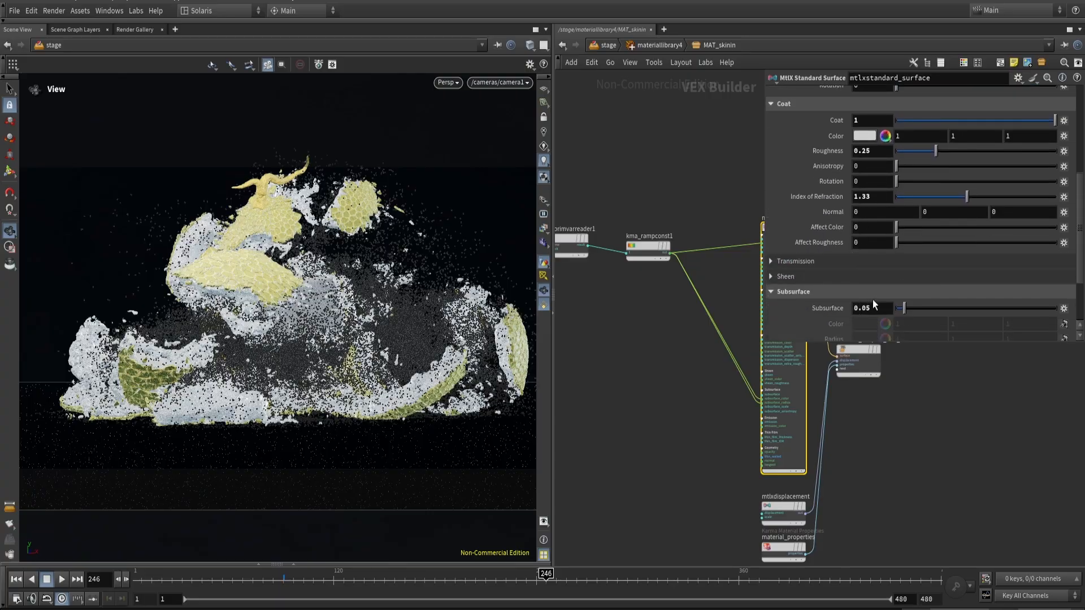
{"action": "left_click", "coordinate": [877, 308]}
{"action": "key", "text": "BackSpace"}
{"action": "key", "text": "BackSpace"}
{"action": "type", "text": "25"}
{"action": "key", "text": "Return"}
- Render the camera view with Karma XPU to check the skin's stronger subsurface scattering
{"action": "left_click", "coordinate": [446, 84]}
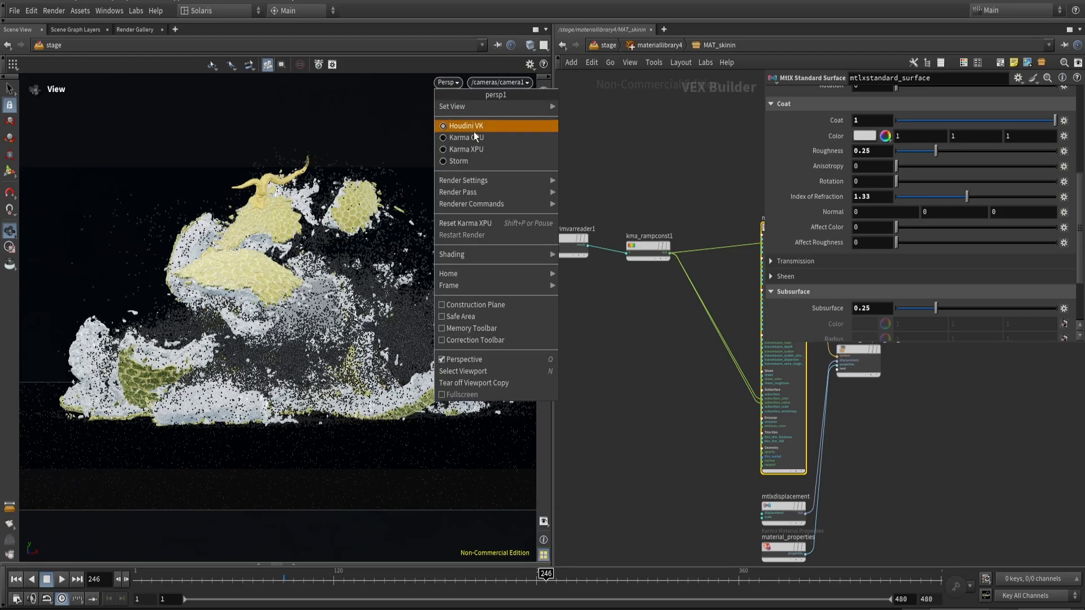
{"action": "left_click", "coordinate": [463, 149]}
{"action": "scroll", "coordinate": [904, 301], "scroll_direction": "down", "scroll_amount": 4}
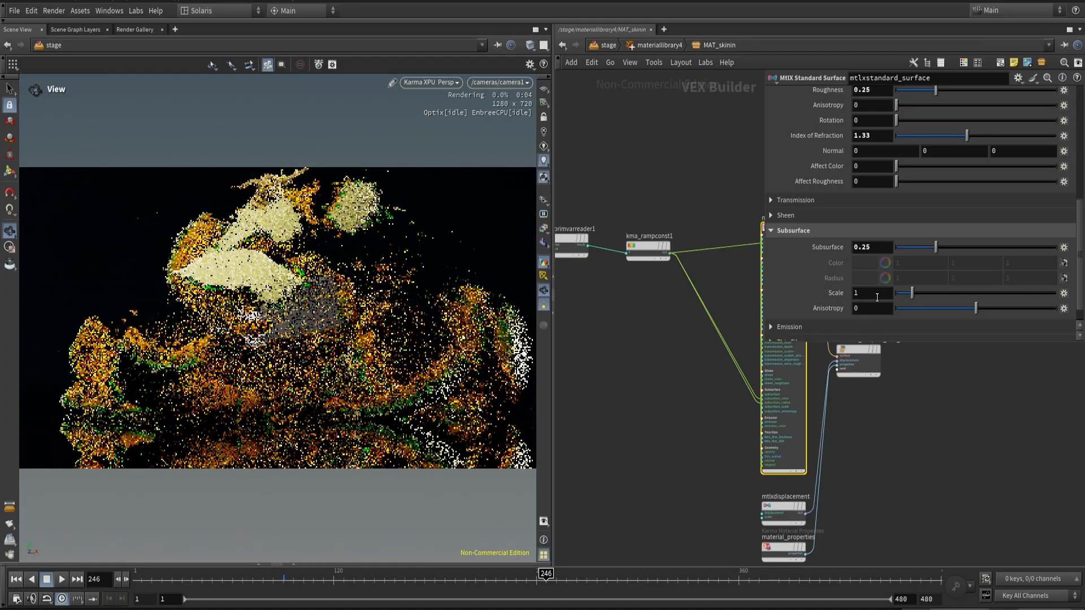
{"action": "left_click", "coordinate": [876, 298]}
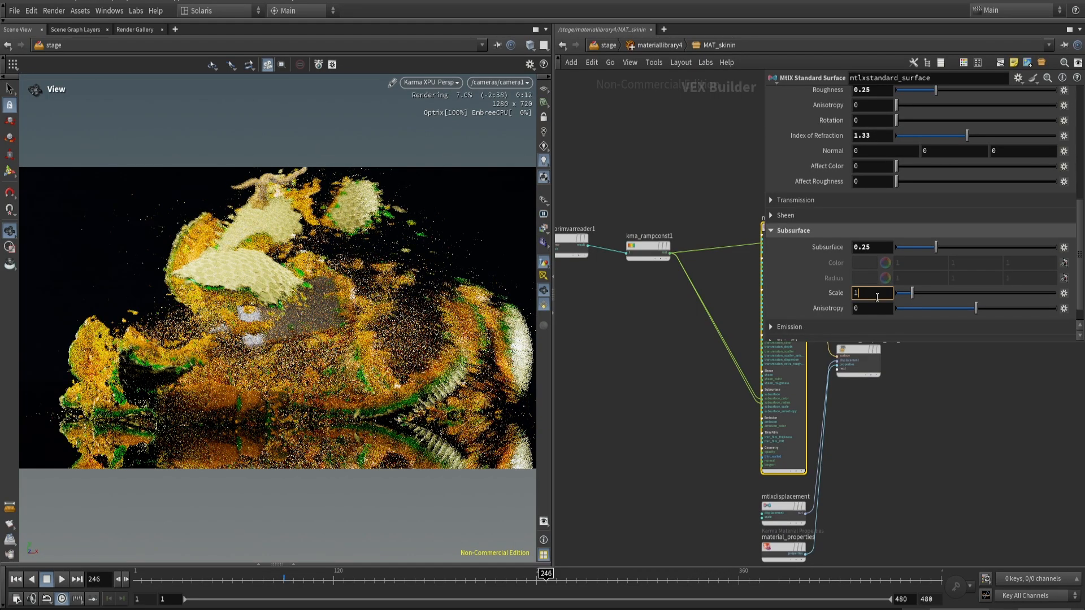
{"action": "left_click", "coordinate": [921, 378]}
- Lighten the green point of kma_rampconst1's ramp to a pale green by raising its intensity to 0.529
{"action": "middle_click_drag", "start_coordinate": [680, 360], "coordinate": [722, 468]}
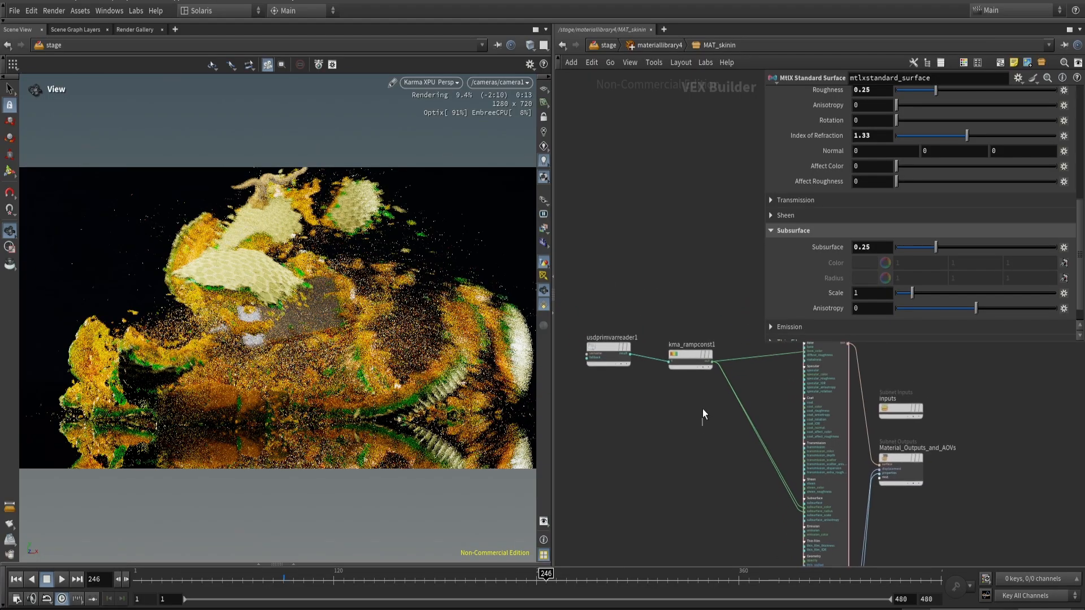
{"action": "left_click", "coordinate": [690, 356]}
{"action": "left_click", "coordinate": [1049, 147]}
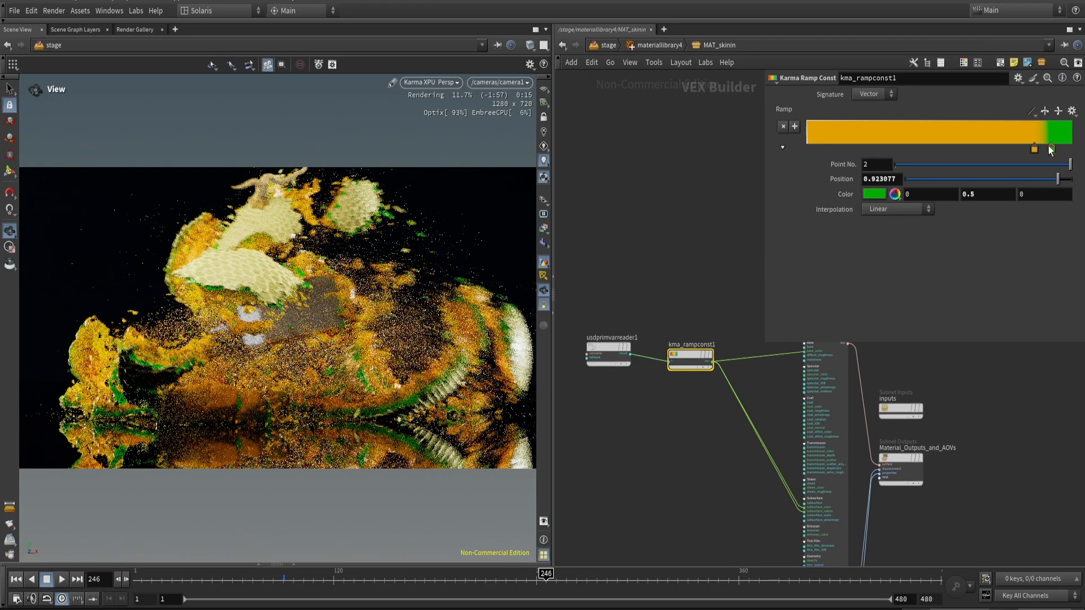
{"action": "left_click", "coordinate": [873, 194]}
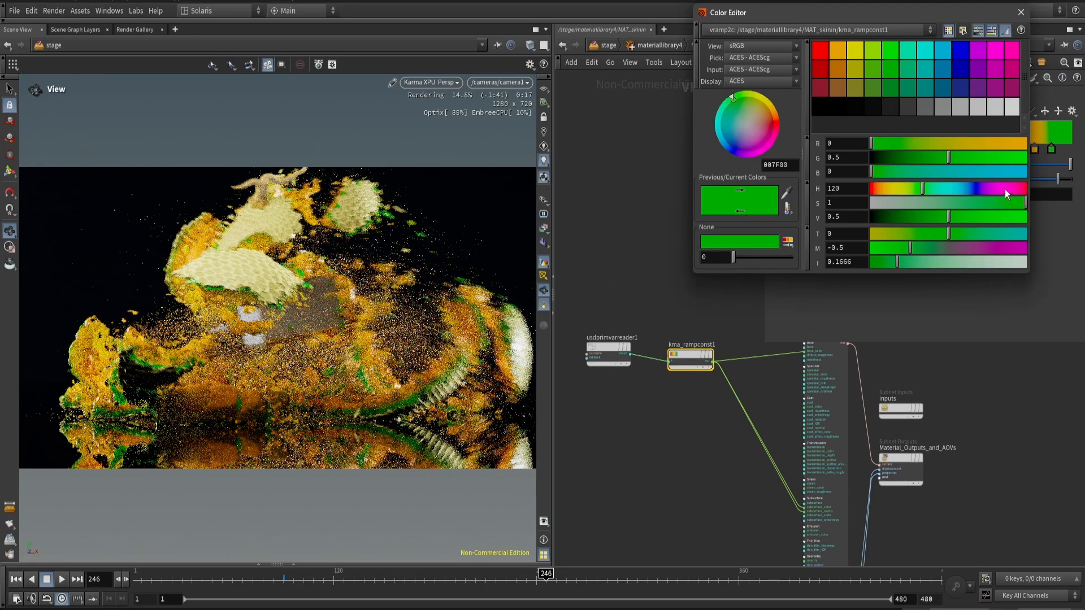
{"action": "left_click", "coordinate": [923, 266]}
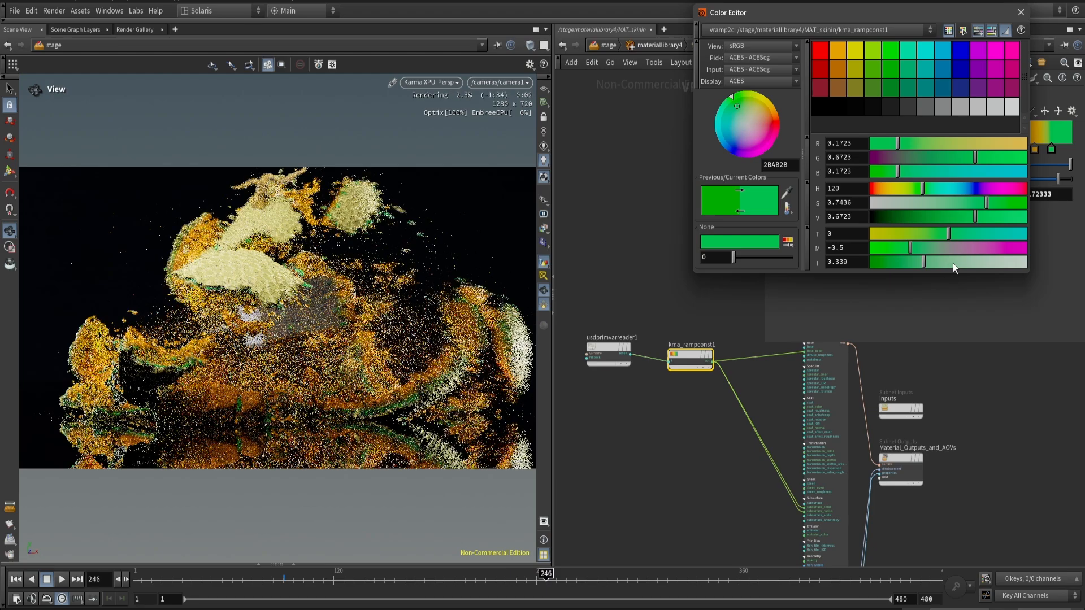
{"action": "left_click", "coordinate": [952, 263]}
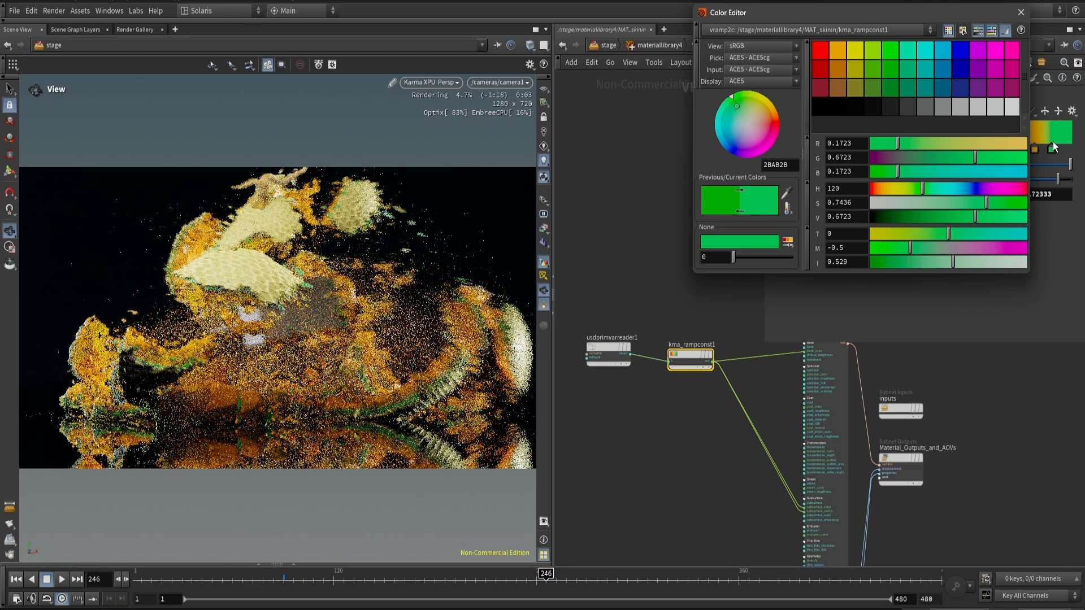
{"action": "left_click", "coordinate": [1051, 148]}
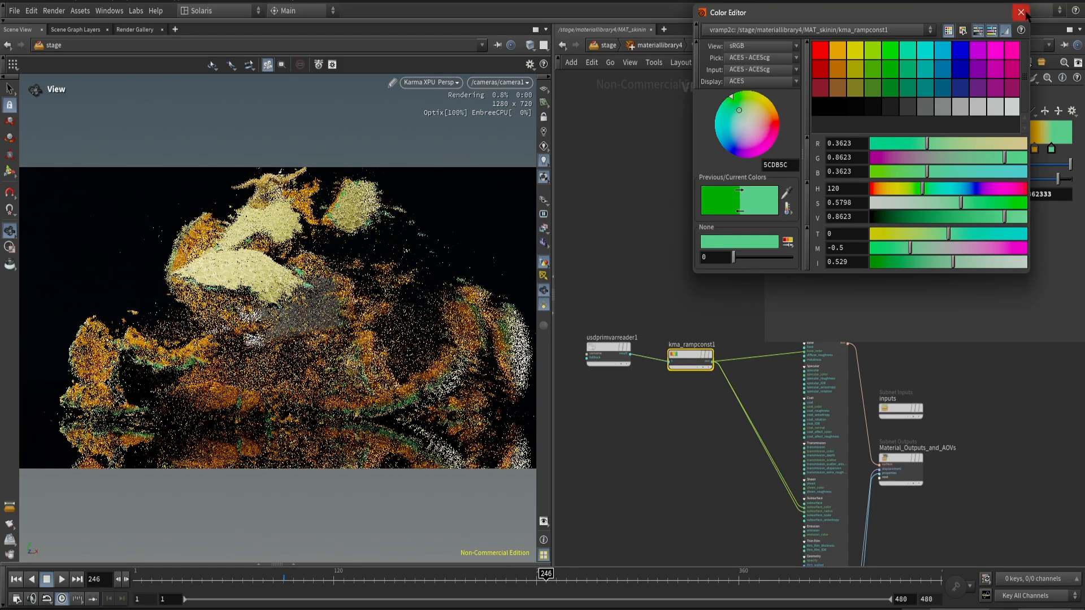
{"action": "left_click", "coordinate": [1021, 12]}
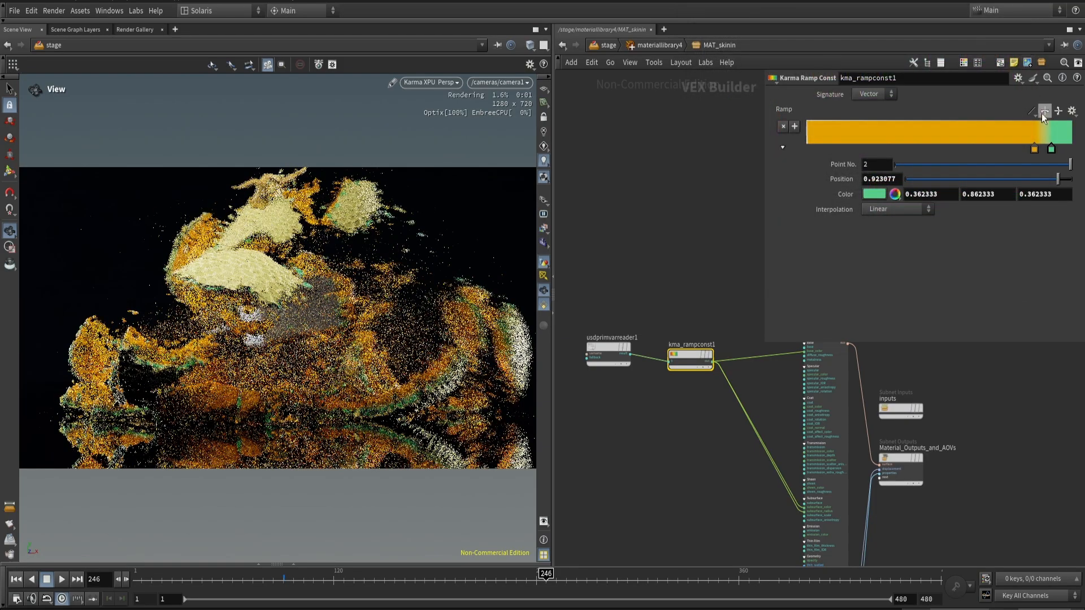
- Add a ramp point at position 0.961538 in kma_rampconst1 and color it dark green (0.075, 0.3, 0.075)
{"action": "left_click", "coordinate": [1062, 139]}
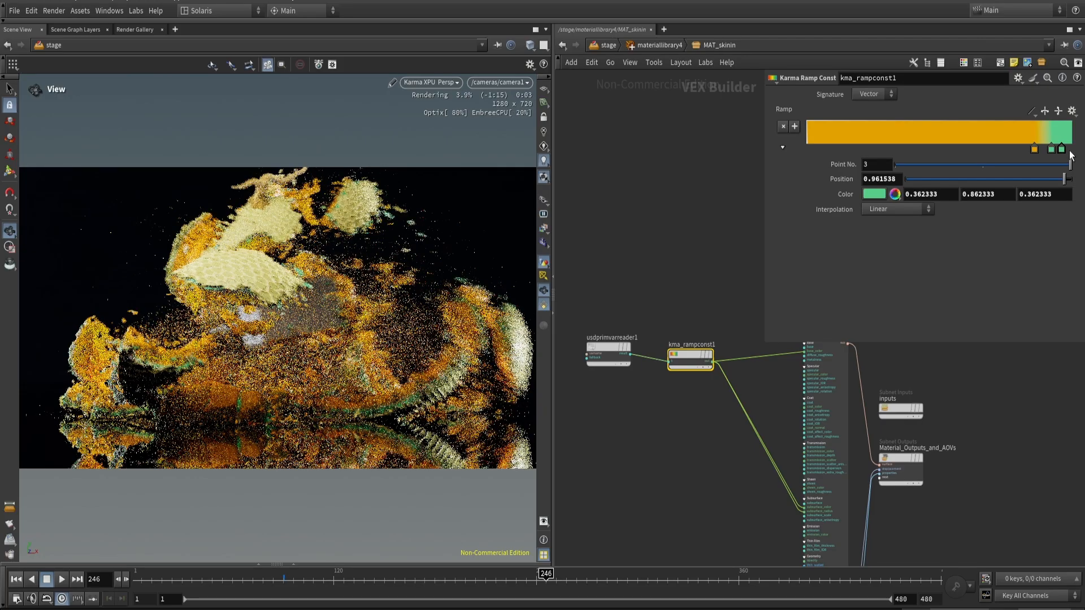
{"action": "double_click", "coordinate": [1064, 152]}
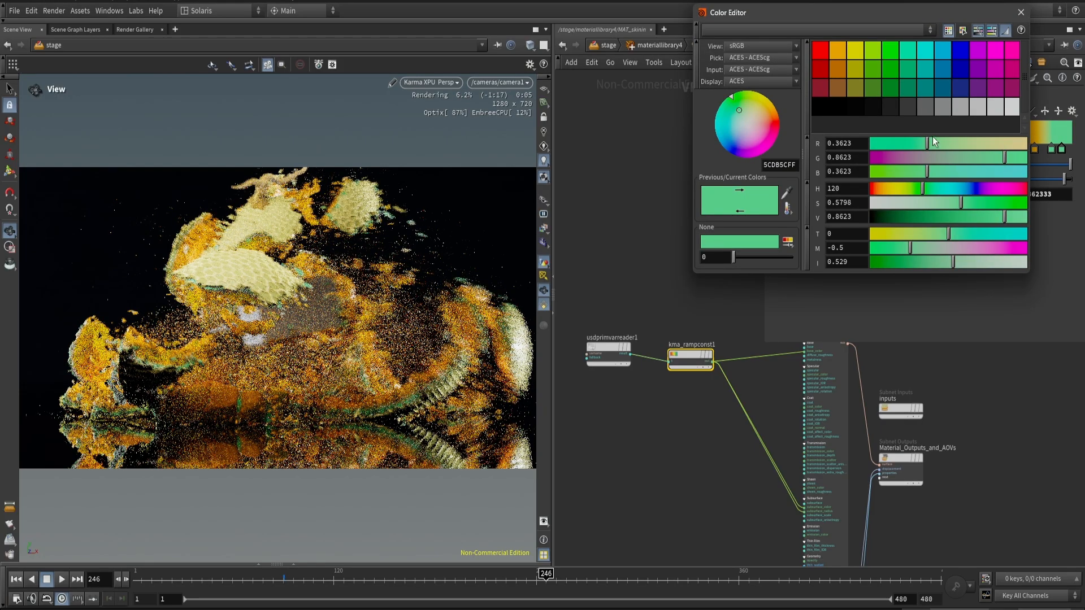
{"action": "left_click", "coordinate": [890, 82]}
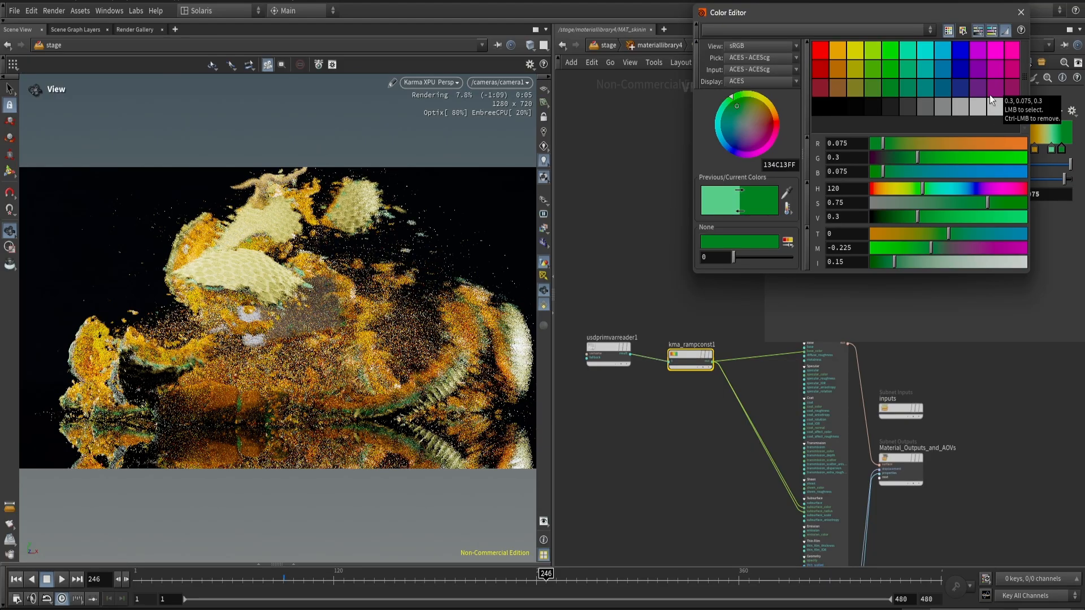
{"action": "left_click", "coordinate": [1017, 13]}
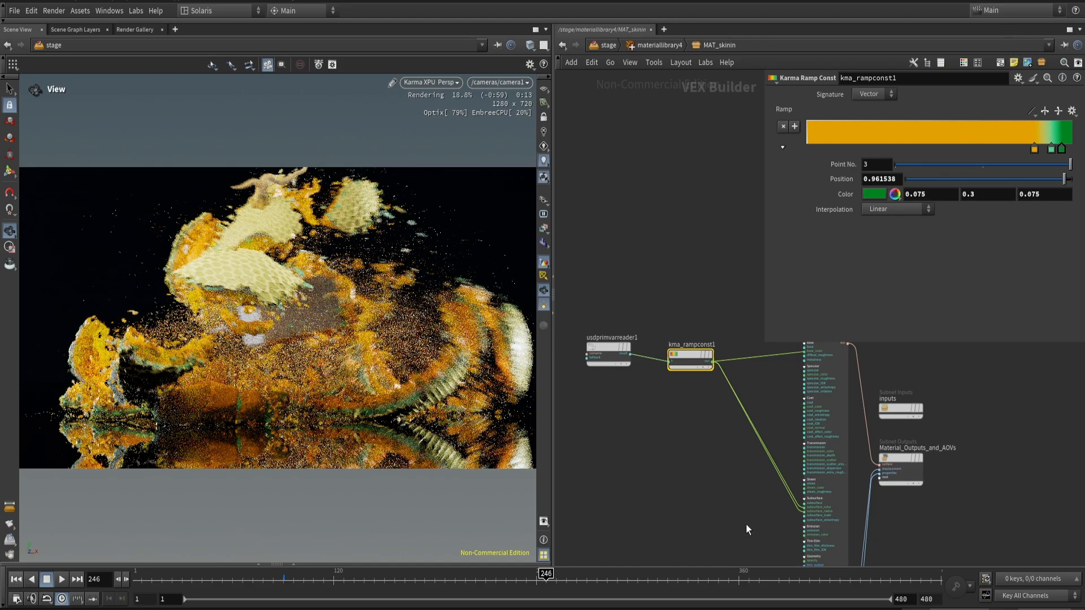
- Switch the viewport renderer to Houdini VK and copy MAT_skinin's usdprimvarreader1 and kma_rampconst1 nodes
{"action": "left_click", "coordinate": [816, 533]}
{"action": "scroll", "coordinate": [835, 275], "scroll_direction": "down", "scroll_amount": 1}
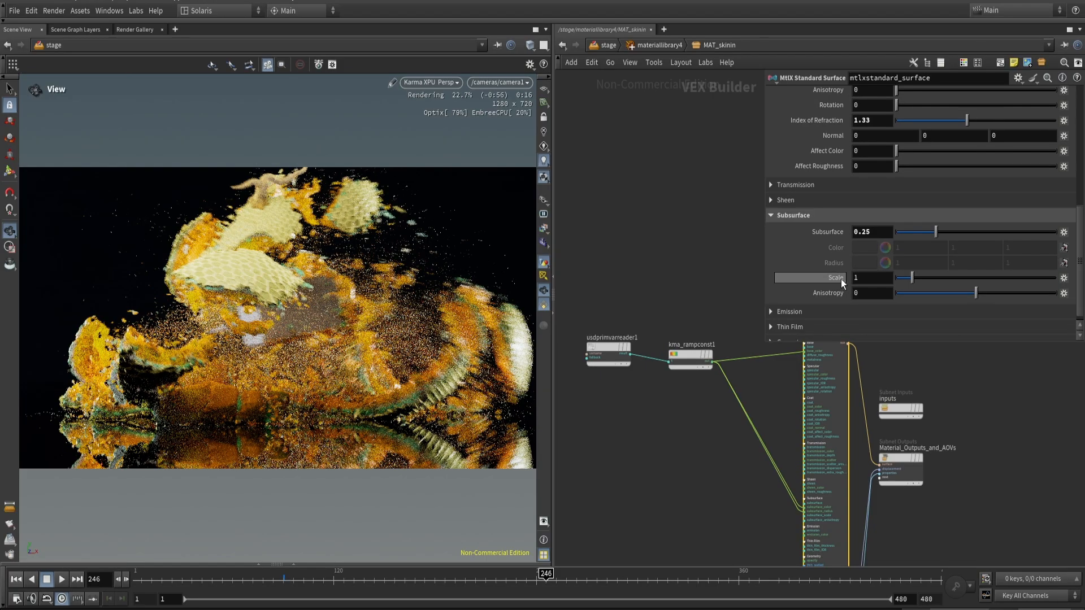
{"action": "left_click", "coordinate": [432, 82]}
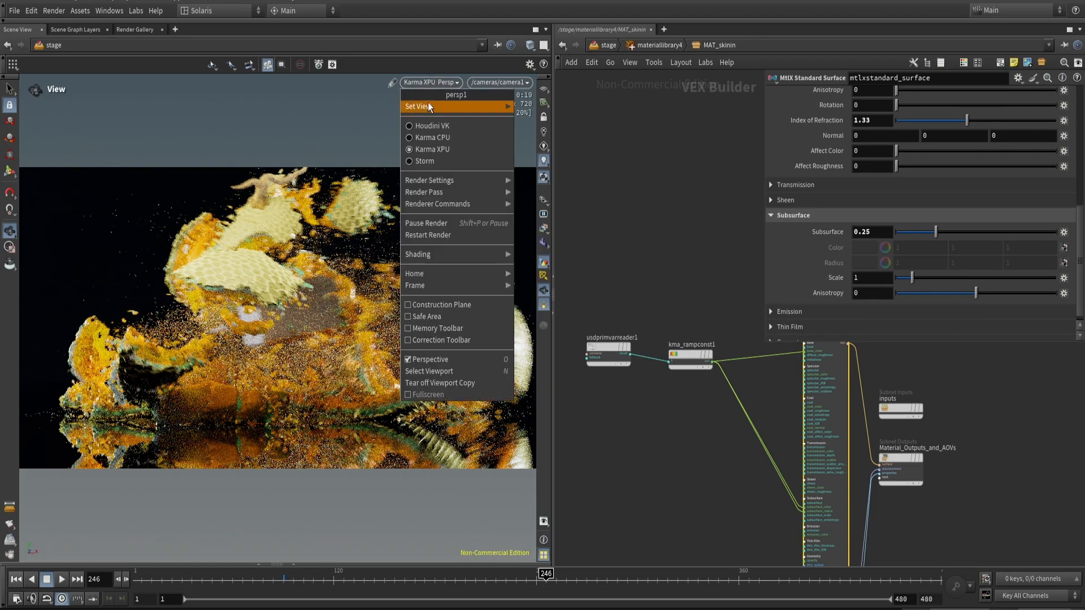
{"action": "left_click", "coordinate": [425, 122]}
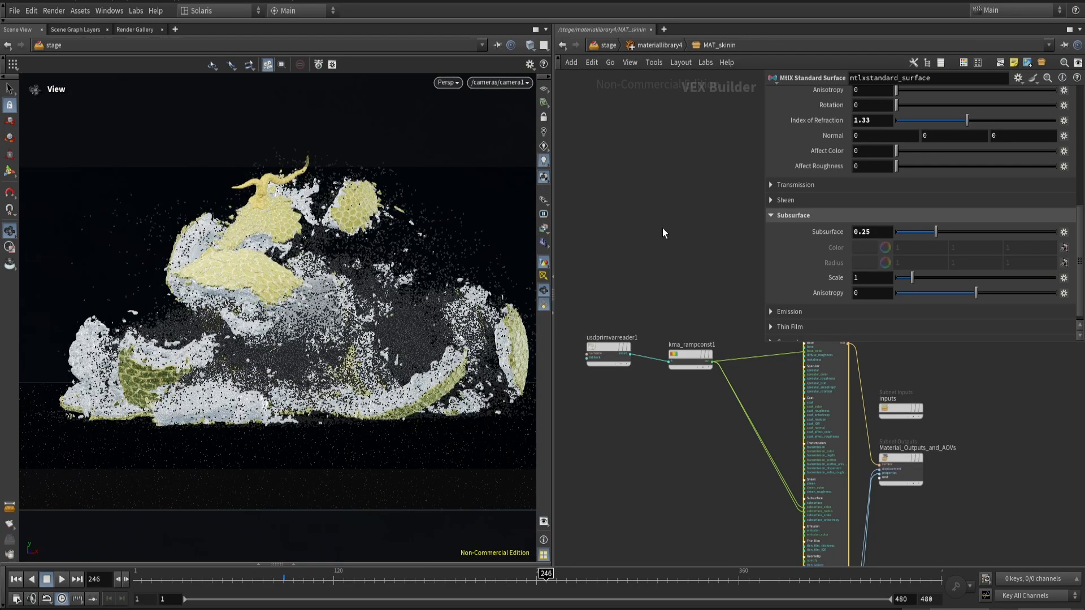
{"action": "left_click_drag", "start_coordinate": [686, 459], "coordinate": [571, 287]}
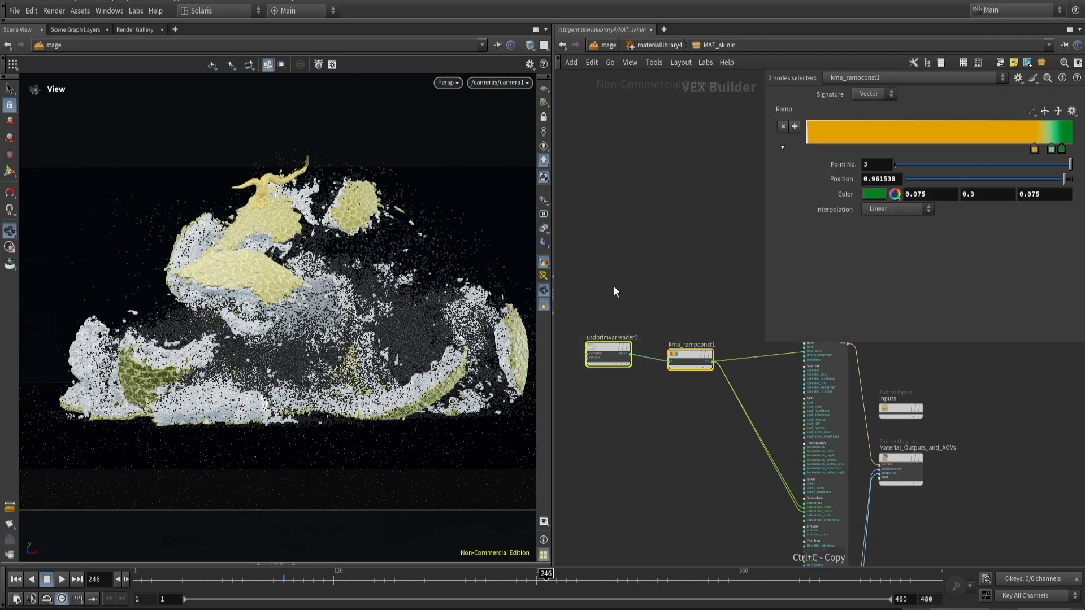
- In the stage network, place the twig import and its material library before skinout, and shift the twig, skinout and skinin branches beside flesh
{"action": "key", "text": "u"}
{"action": "key", "text": "u"}
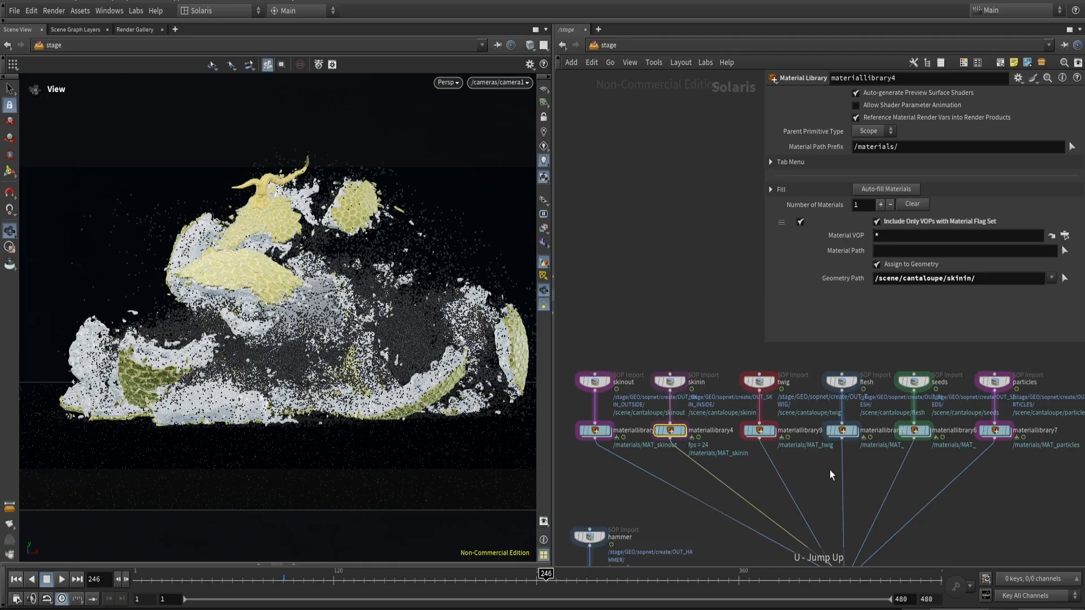
{"action": "left_click", "coordinate": [842, 430]}
{"action": "middle_click_drag", "start_coordinate": [809, 446], "coordinate": [814, 428]}
{"action": "left_click_drag", "start_coordinate": [789, 408], "coordinate": [752, 346]}
{"action": "scroll", "coordinate": [764, 411], "scroll_direction": "down", "scroll_amount": 3}
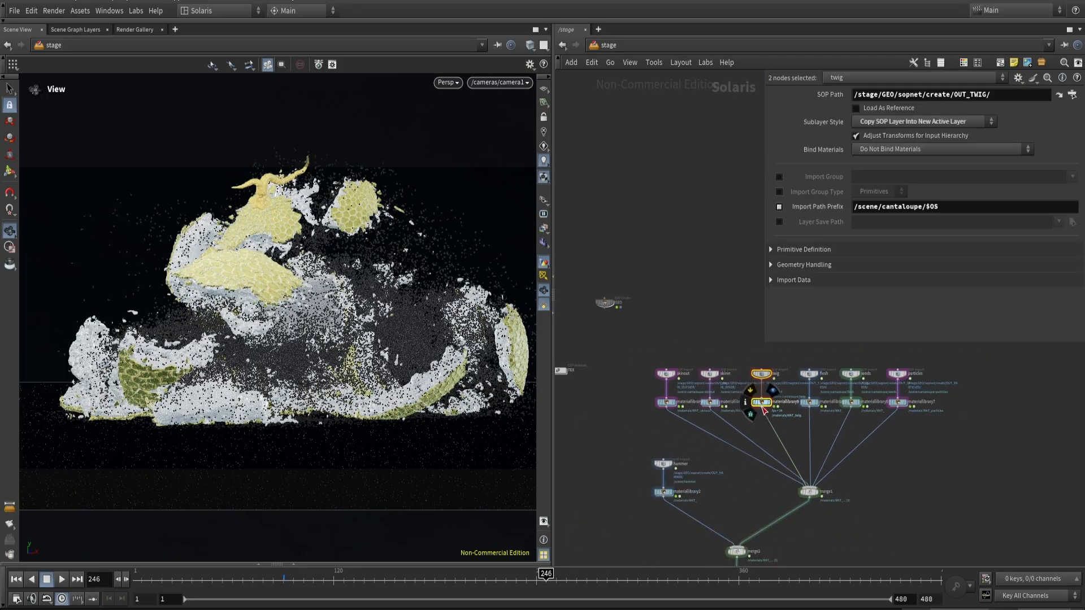
{"action": "left_click_drag", "start_coordinate": [762, 405], "coordinate": [635, 404]}
{"action": "left_click_drag", "start_coordinate": [754, 411], "coordinate": [616, 366]}
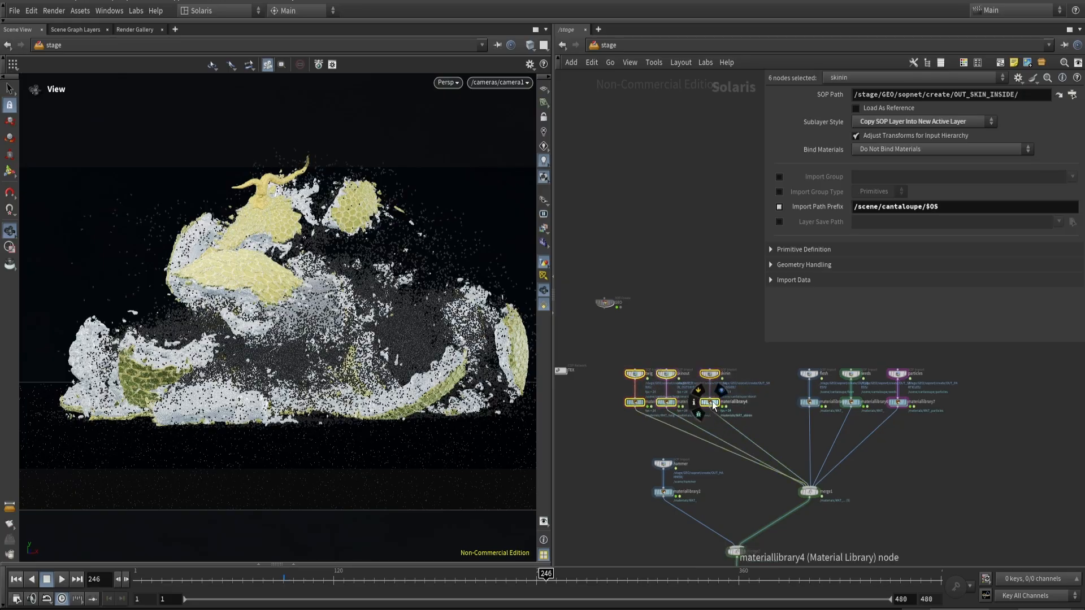
{"action": "left_click_drag", "start_coordinate": [711, 401], "coordinate": [778, 402]}
{"action": "left_click", "coordinate": [799, 432]}
- Rename the material subnetwork inside the flesh branch's materiallibrary5 to MAT_flesh
{"action": "scroll", "coordinate": [808, 446], "scroll_direction": "up", "scroll_amount": 5}
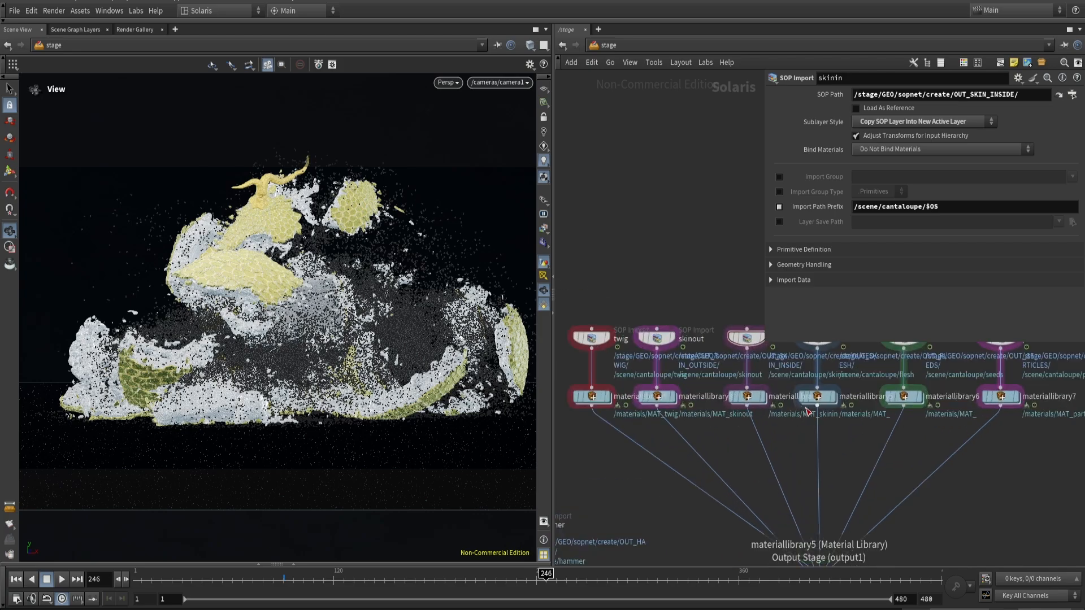
{"action": "double_click", "coordinate": [818, 419]}
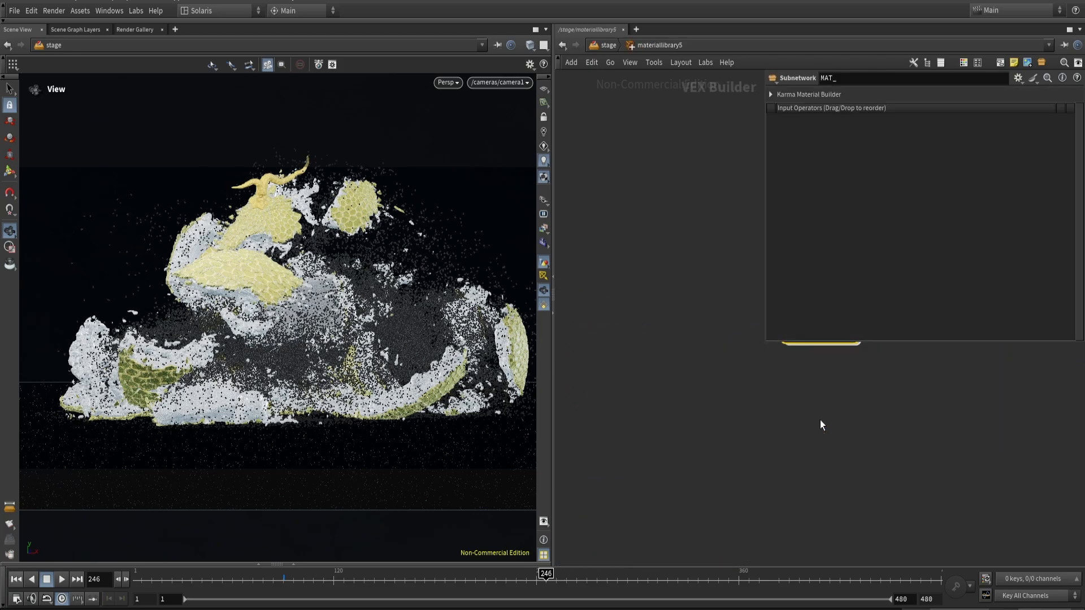
{"action": "double_click", "coordinate": [731, 377]}
{"action": "type", "text": "flesh"}
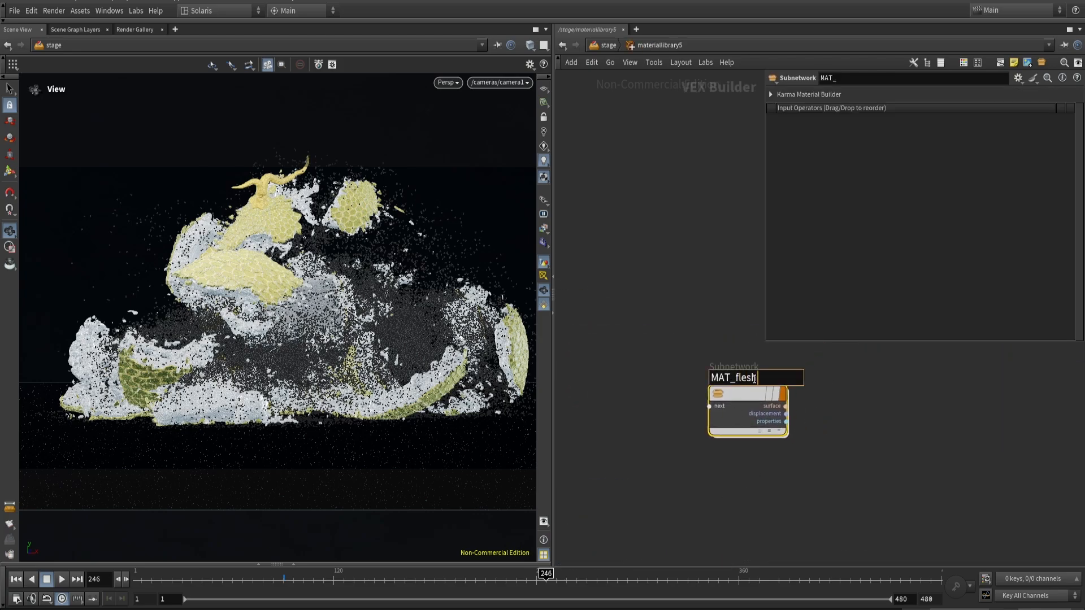
{"action": "key", "text": "Return"}
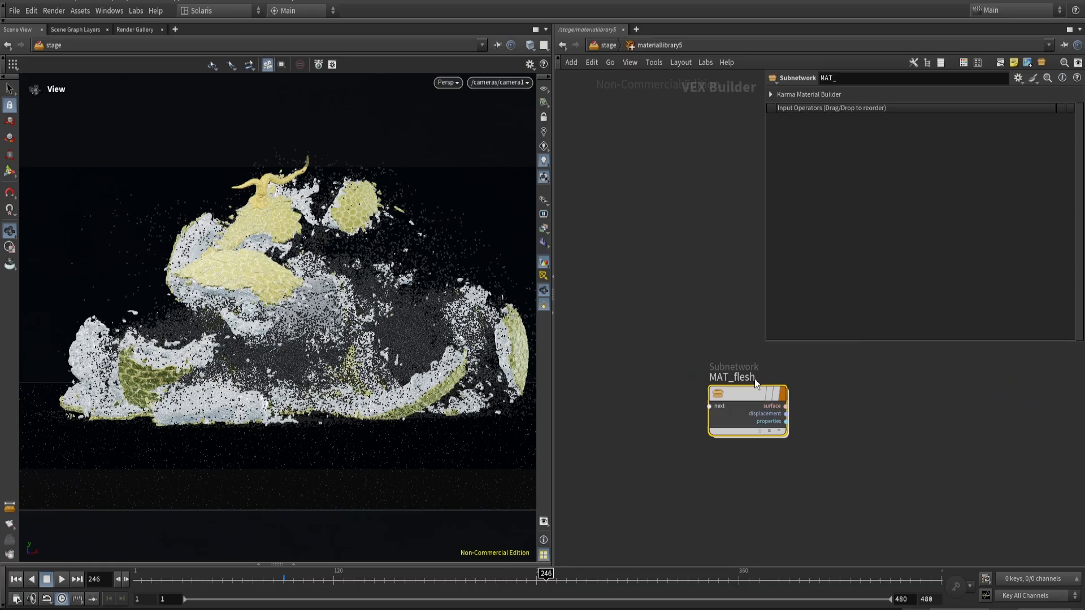
- Enable Assign to Geometry on materiallibrary5 and set its geometry path to /scene/cantaloupe/flesh/
{"action": "key", "text": "u"}
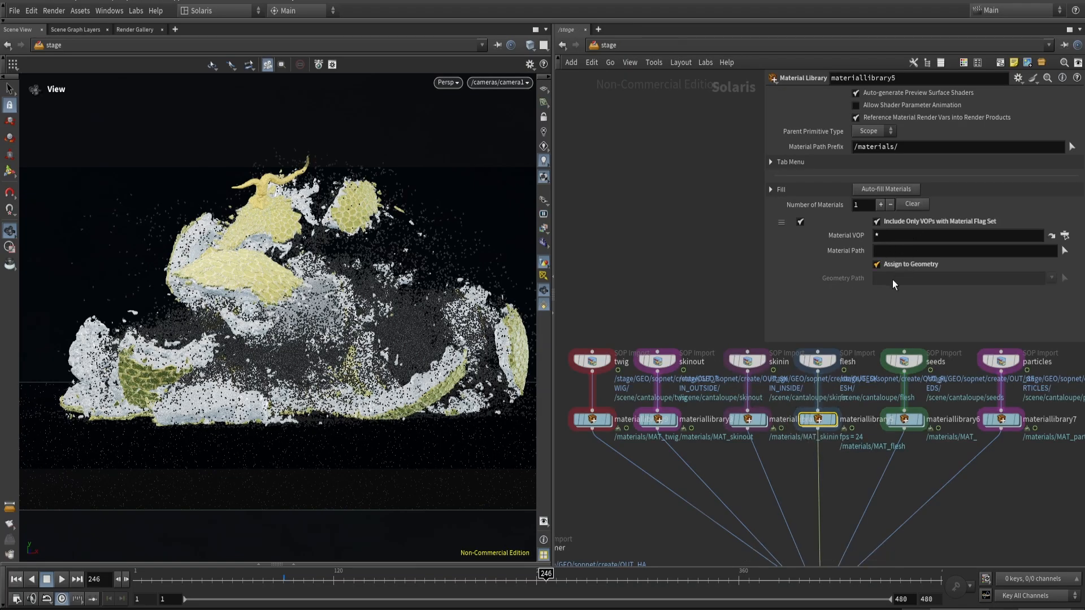
{"action": "left_click", "coordinate": [896, 278]}
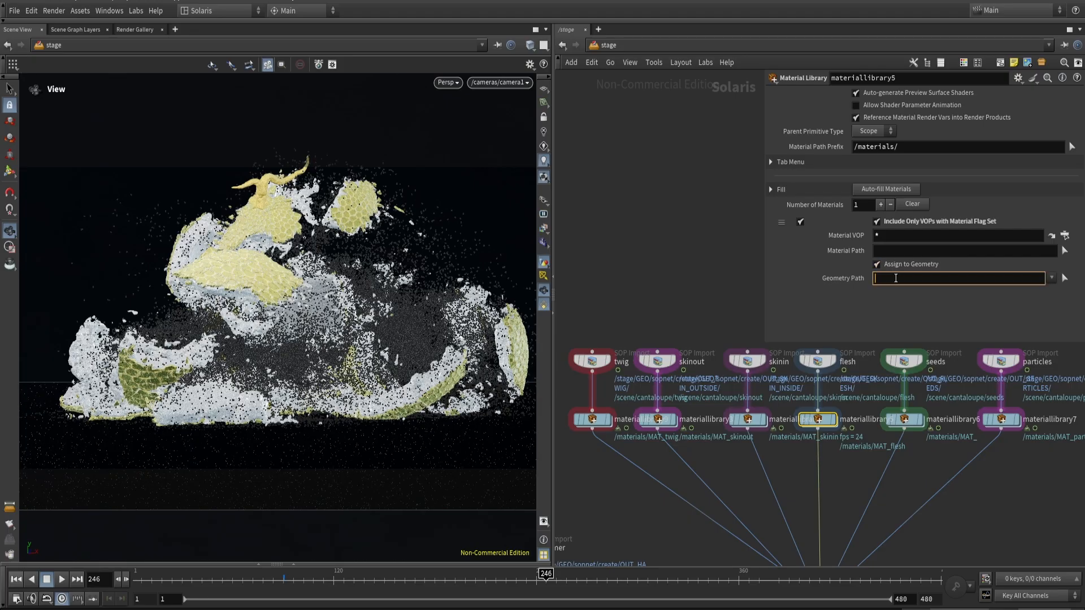
{"action": "type", "text": "/scene/"}
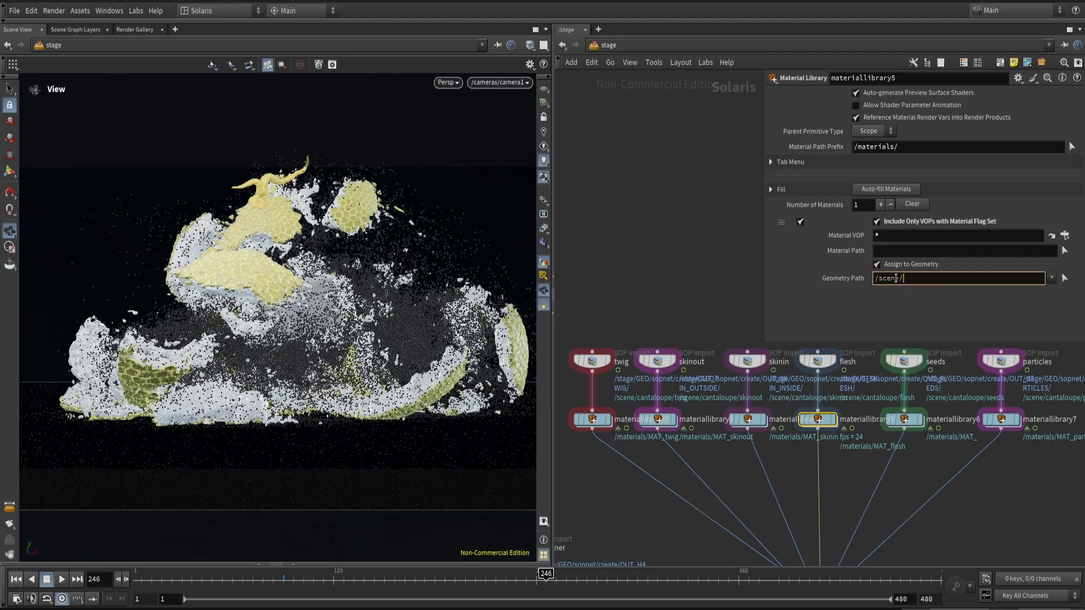
{"action": "type", "text": "cantaloupe/flesh/"}
{"action": "key", "text": "Return"}
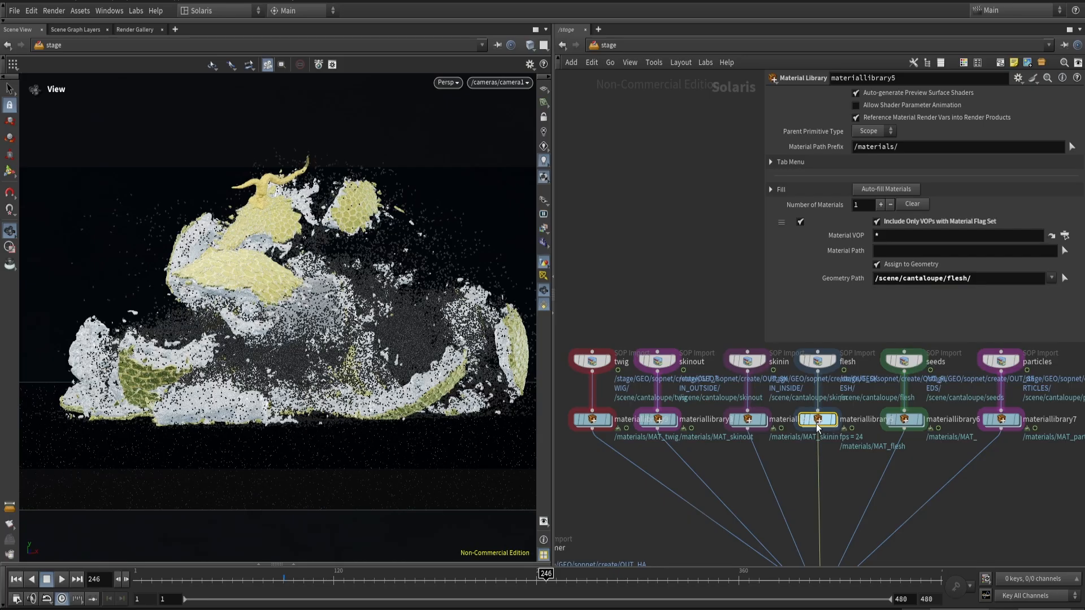
- Display the scene graph for usdrender_rop1, activate the cantaloupe's flesh primitive and deactivate its particles
{"action": "mouse_move", "coordinate": [817, 422]}
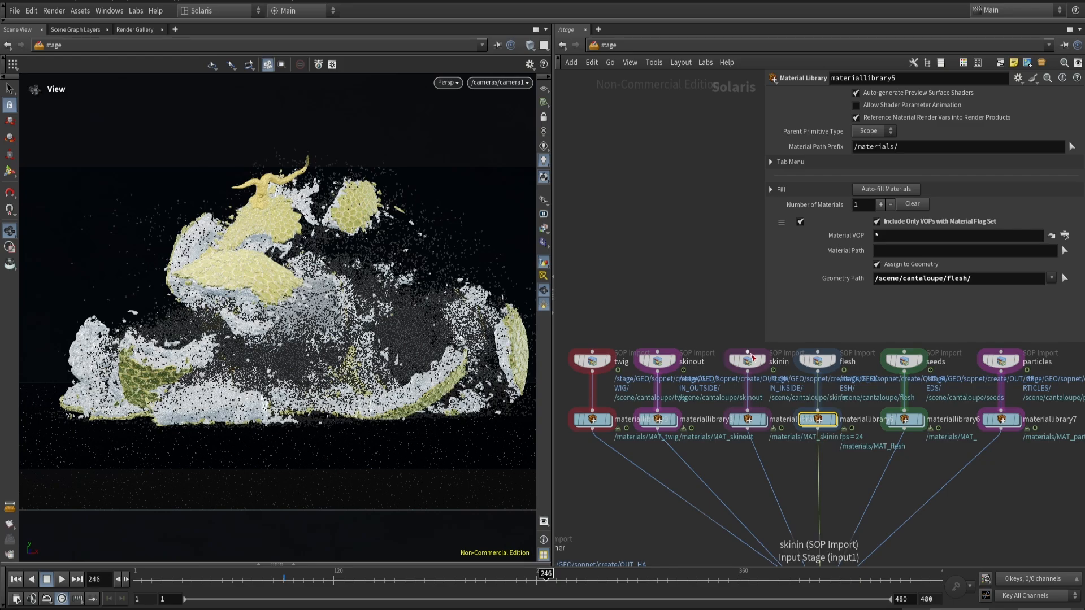
{"action": "scroll", "coordinate": [829, 477], "scroll_direction": "down", "scroll_amount": 2}
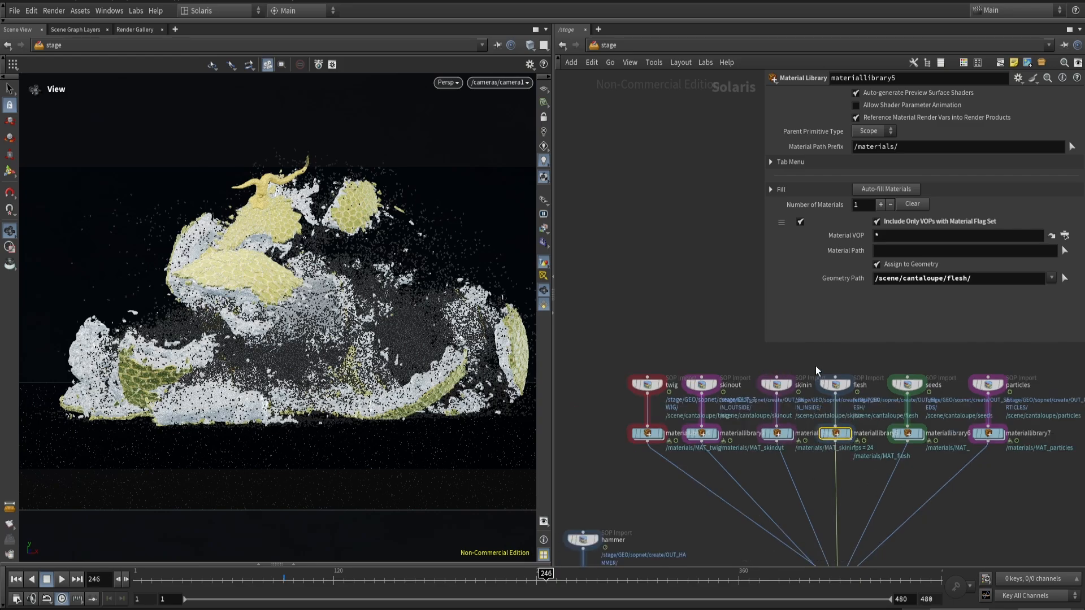
{"action": "key", "text": "h"}
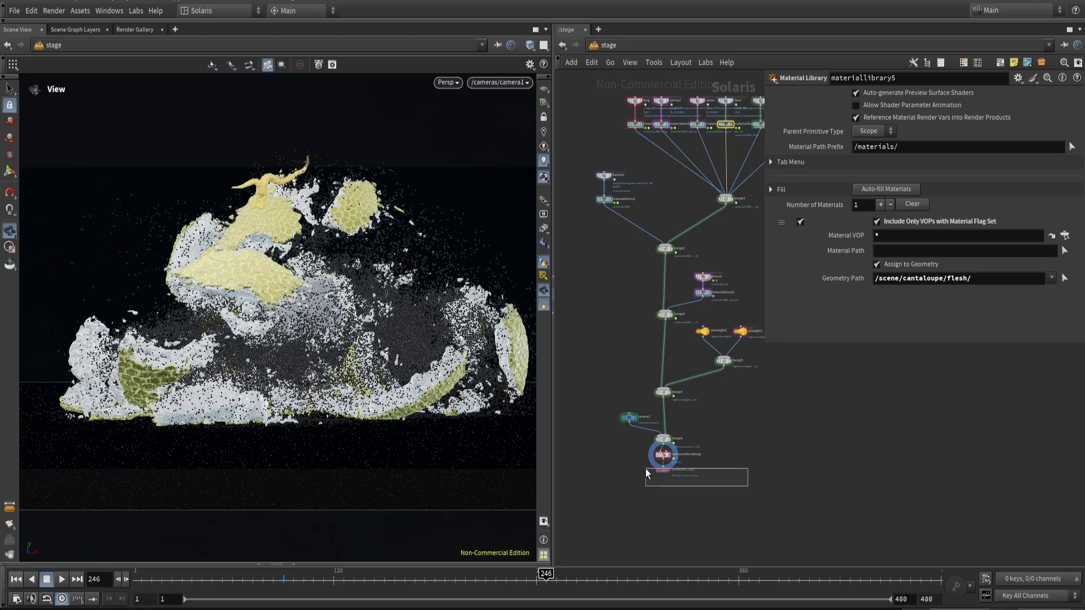
{"action": "left_click_drag", "start_coordinate": [645, 469], "coordinate": [645, 469]}
{"action": "left_click", "coordinate": [293, 564]}
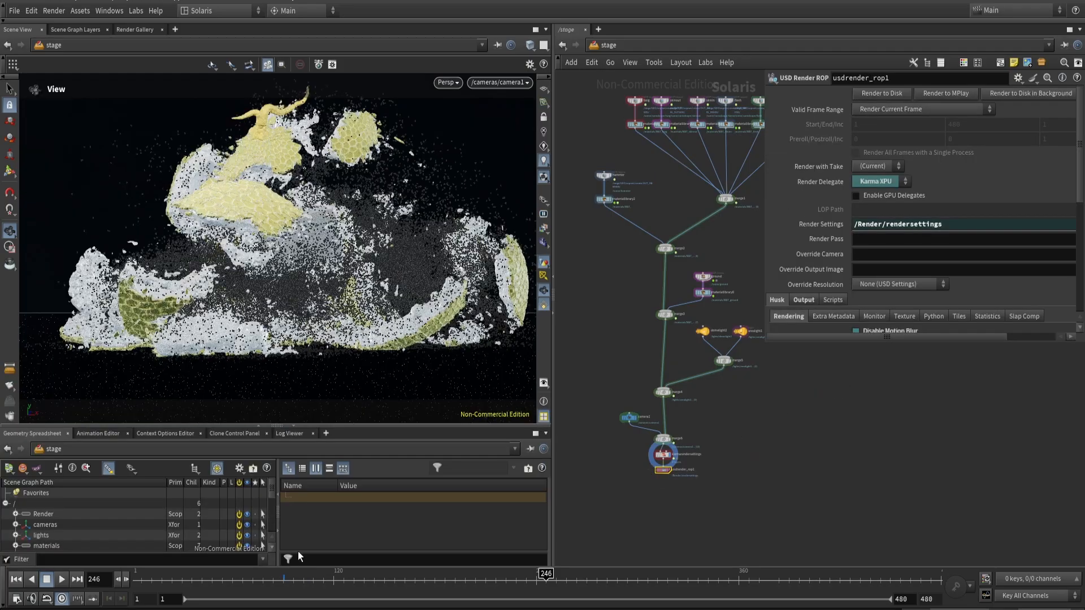
{"action": "scroll", "coordinate": [134, 513], "scroll_direction": "down", "scroll_amount": 2}
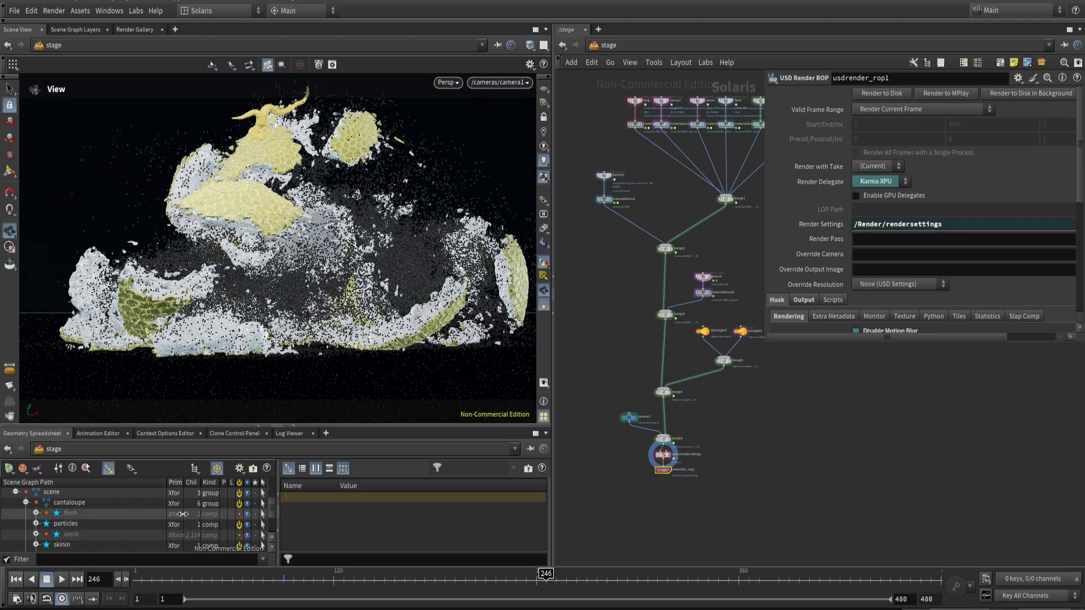
{"action": "left_click", "coordinate": [239, 513]}
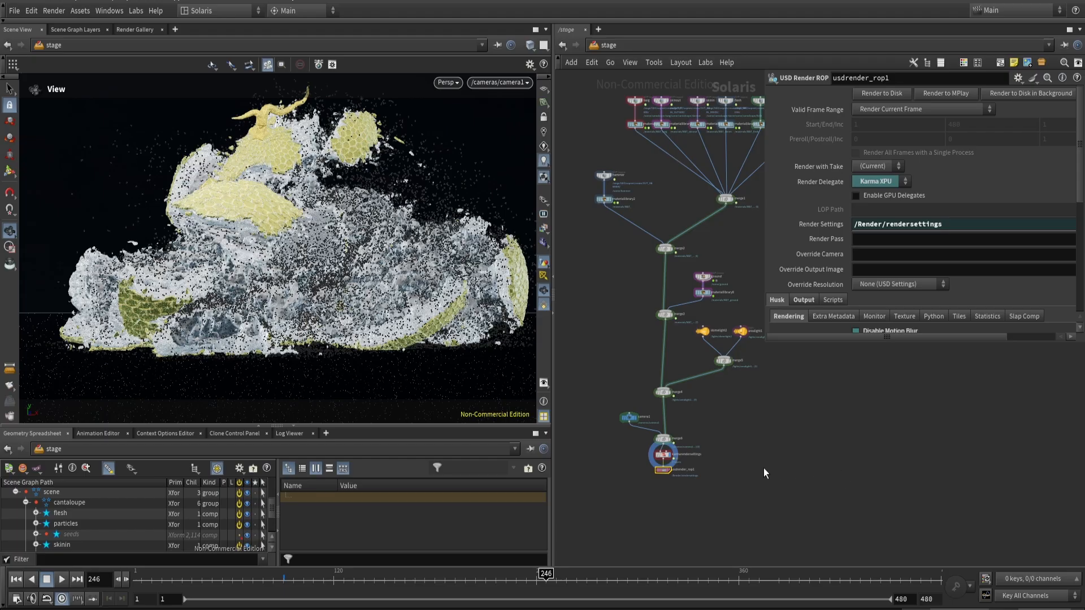
{"action": "left_click", "coordinate": [239, 525]}
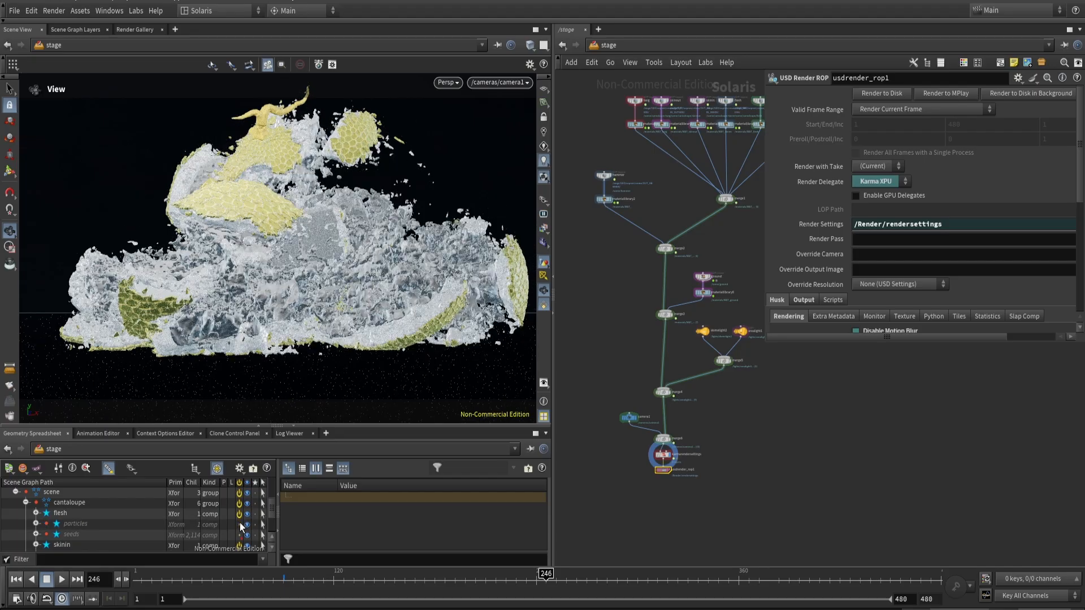
- Render the camera view with Karma XPU to preview the cantaloupe's flesh
{"action": "middle_click_drag", "start_coordinate": [678, 170], "coordinate": [664, 364]}
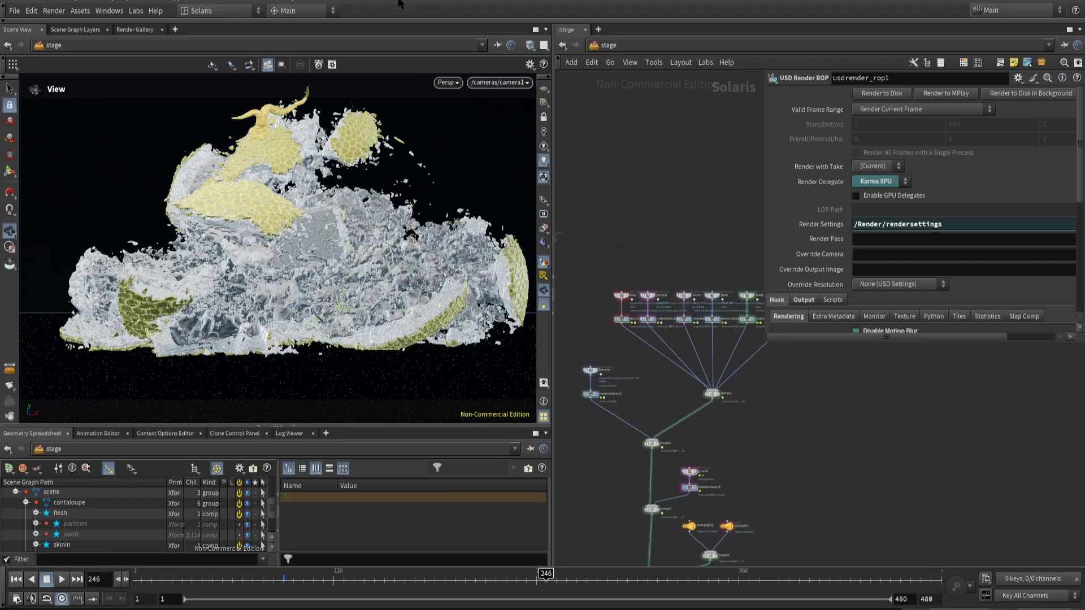
{"action": "left_click", "coordinate": [446, 82]}
{"action": "left_click", "coordinate": [462, 148]}
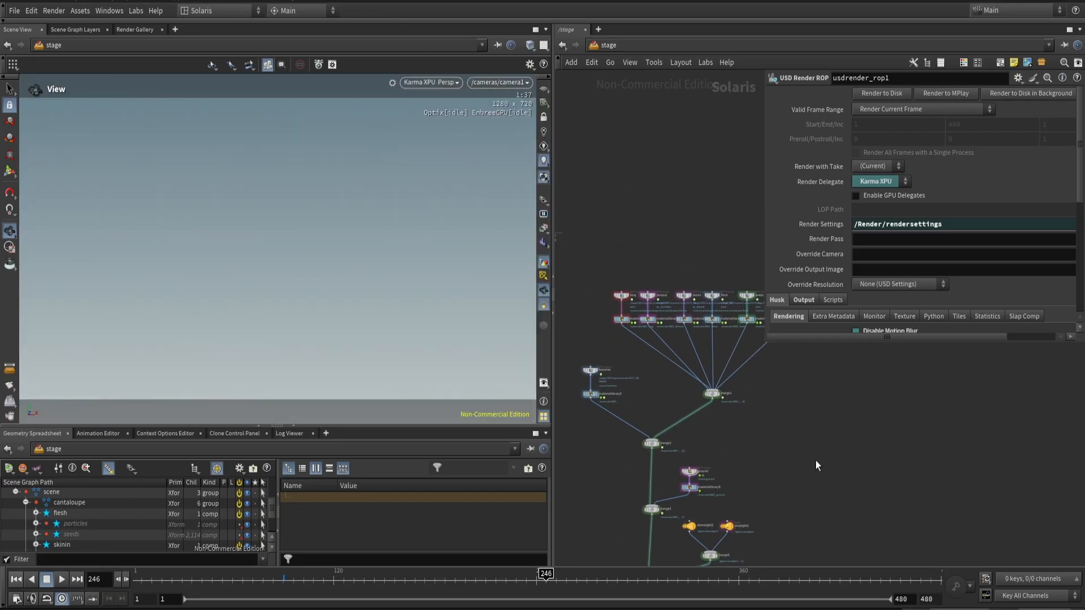
- Paste the copied usdprimvarreader1 and kma_rampconst1 nodes into MAT_flesh inside materiallibrary5
{"action": "scroll", "coordinate": [817, 414], "scroll_direction": "up", "scroll_amount": 3}
{"action": "middle_click_drag", "start_coordinate": [817, 415], "coordinate": [818, 499]}
{"action": "scroll", "coordinate": [722, 371], "scroll_direction": "up", "scroll_amount": 2}
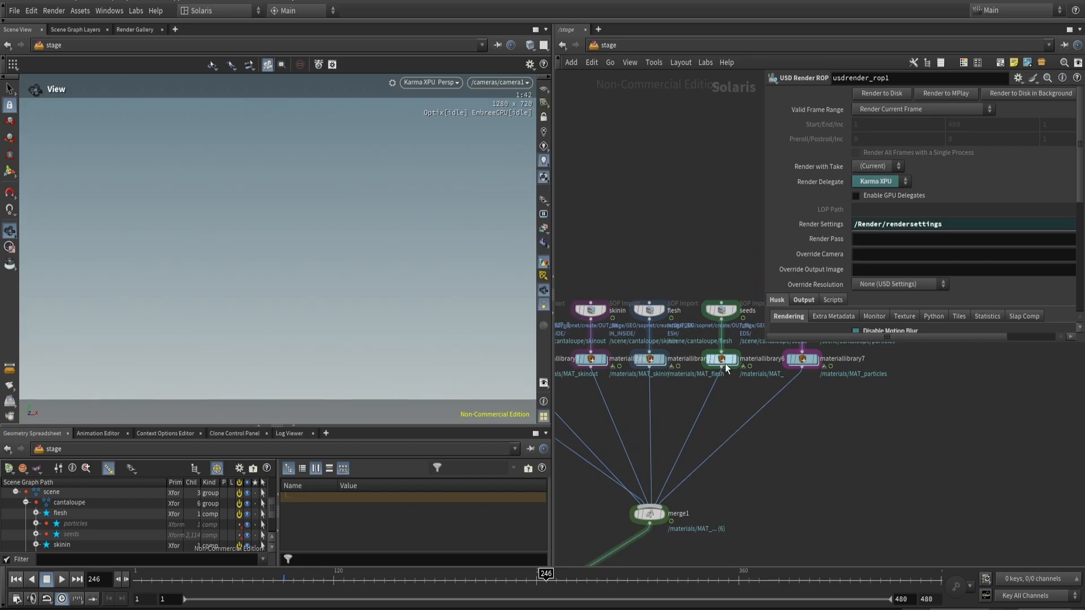
{"action": "mouse_move", "coordinate": [727, 368]}
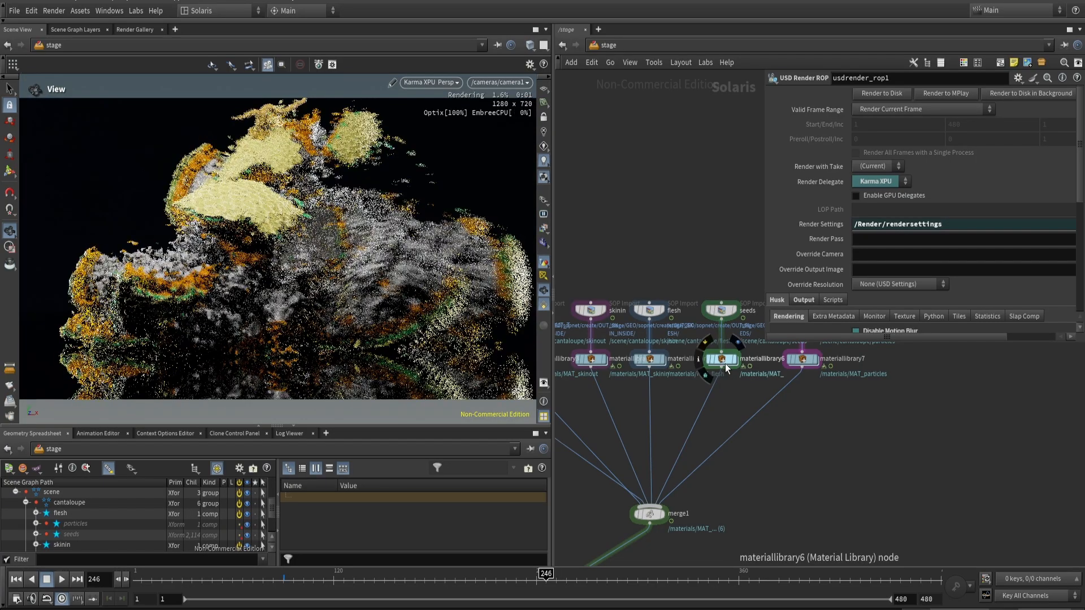
{"action": "double_click", "coordinate": [649, 358]}
{"action": "double_click", "coordinate": [739, 389]}
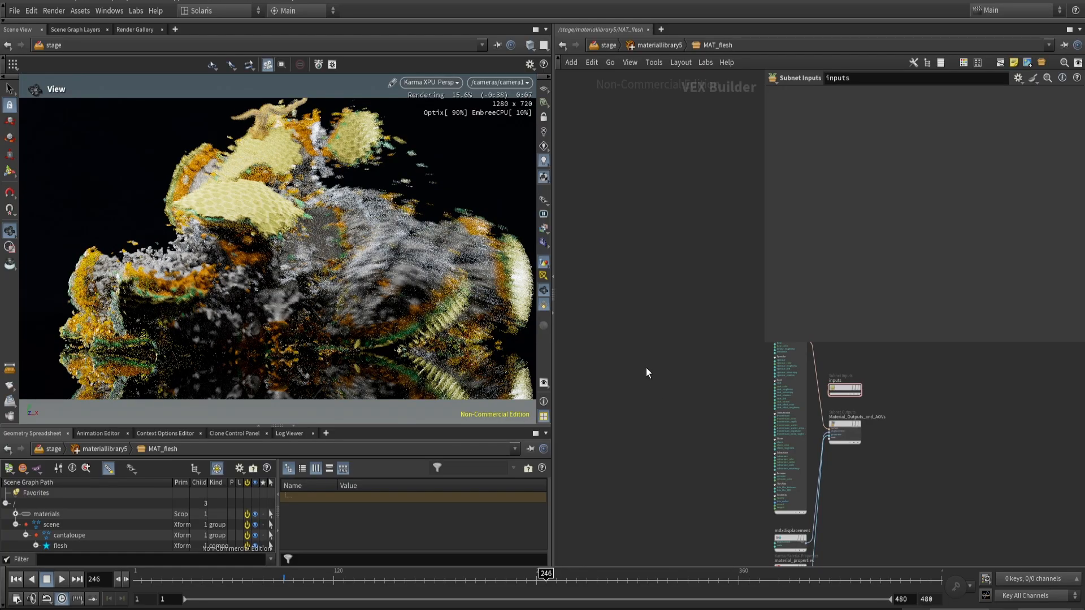
{"action": "key", "text": "ctrl+v"}
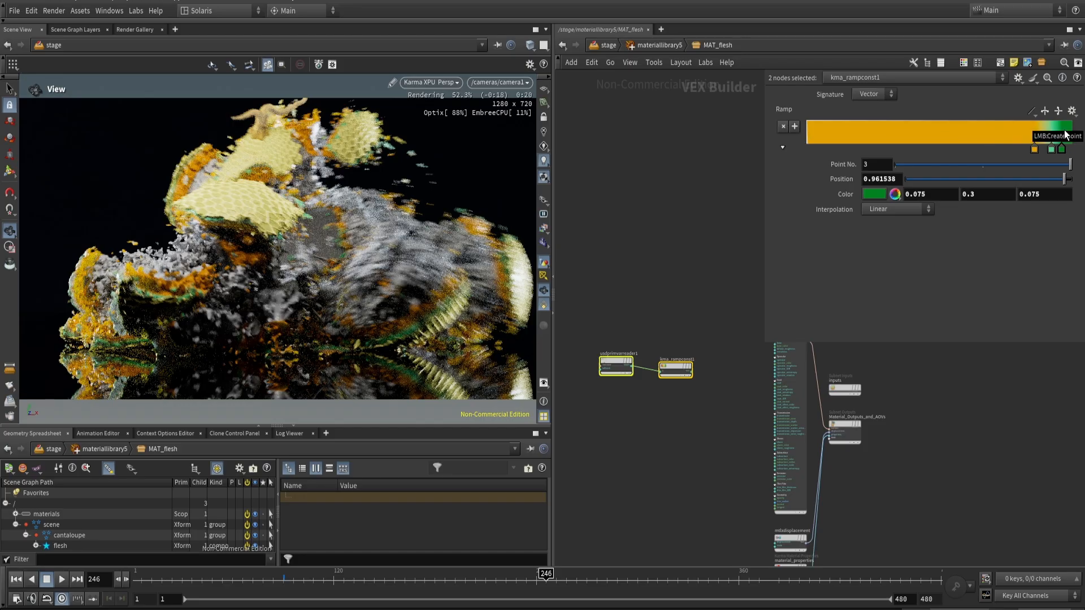
- Connect the output of kma_rampconst1 to the base_color input of MAT_flesh's mtlxstandard_surface
{"action": "scroll", "coordinate": [727, 365], "scroll_direction": "up", "scroll_amount": 3}
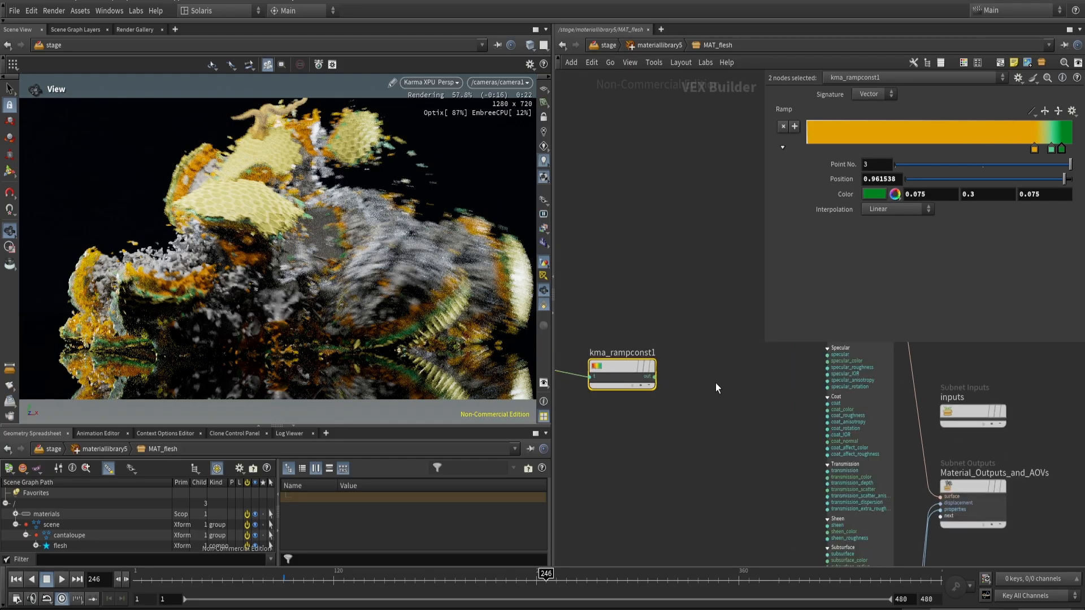
{"action": "left_click", "coordinate": [715, 383]}
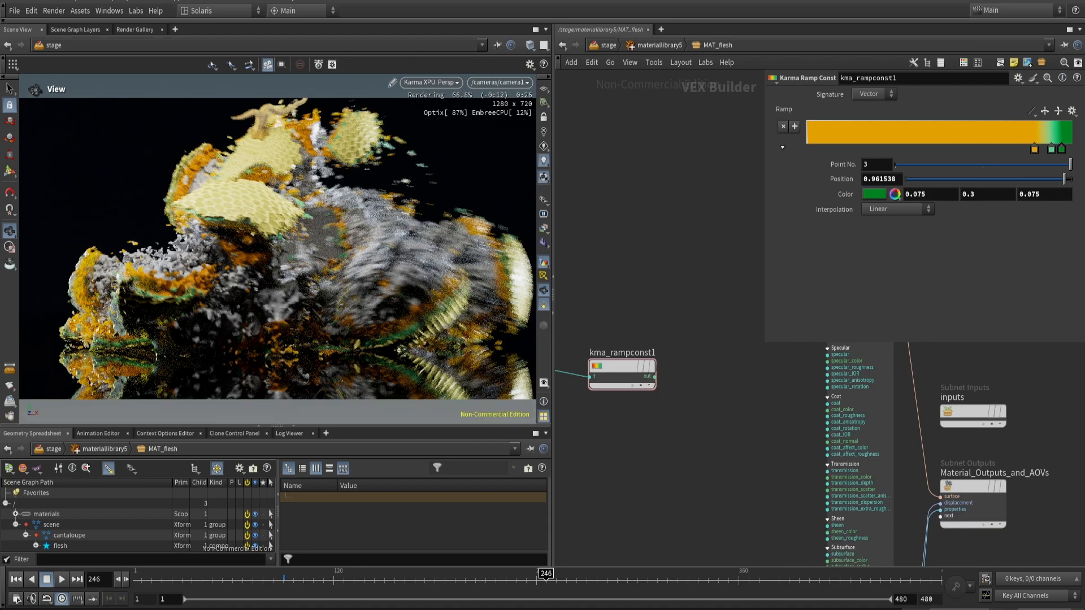
{"action": "left_click", "coordinate": [436, 82]}
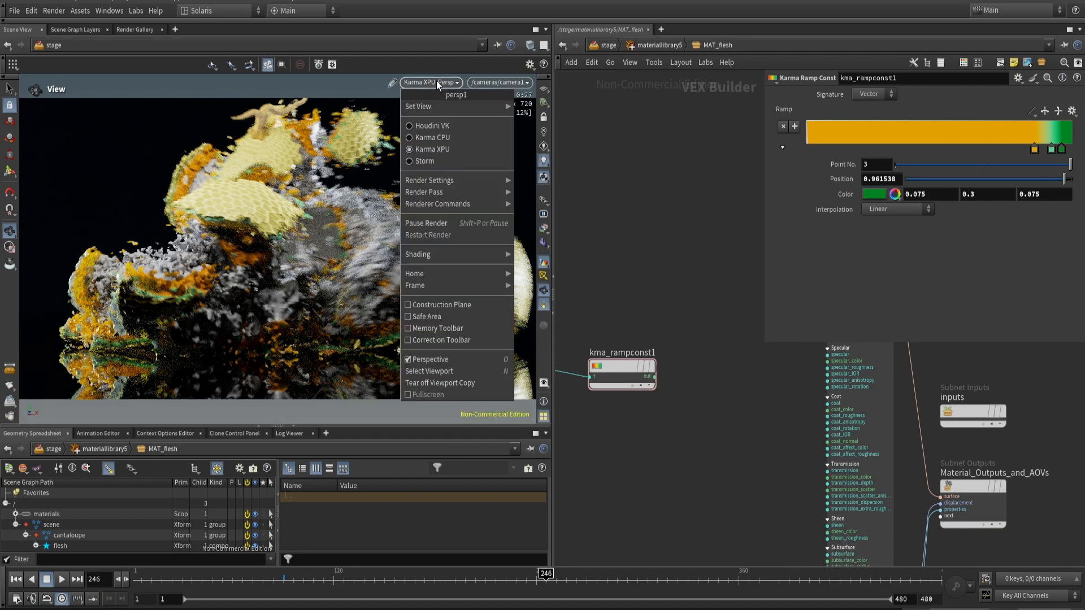
{"action": "left_click", "coordinate": [655, 314]}
{"action": "left_click", "coordinate": [654, 377]}
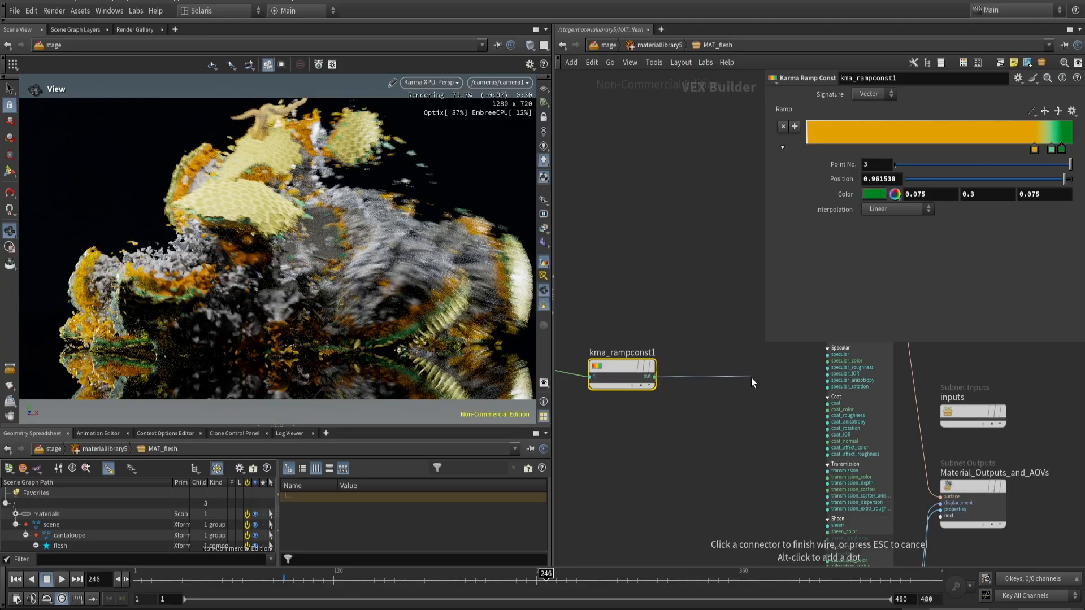
{"action": "middle_click_drag", "start_coordinate": [811, 338], "coordinate": [740, 409]}
{"action": "left_click", "coordinate": [753, 396]}
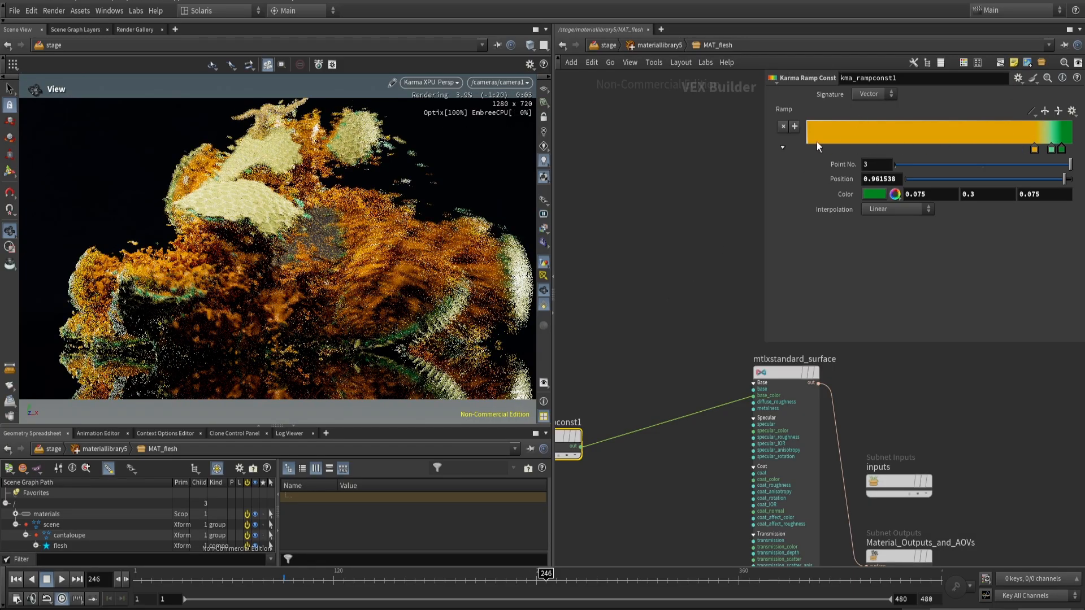
- Add a point near the start of kma_rampconst1's ramp and set its color to 1.234, 0.938, 0.234
{"action": "left_click", "coordinate": [813, 143]}
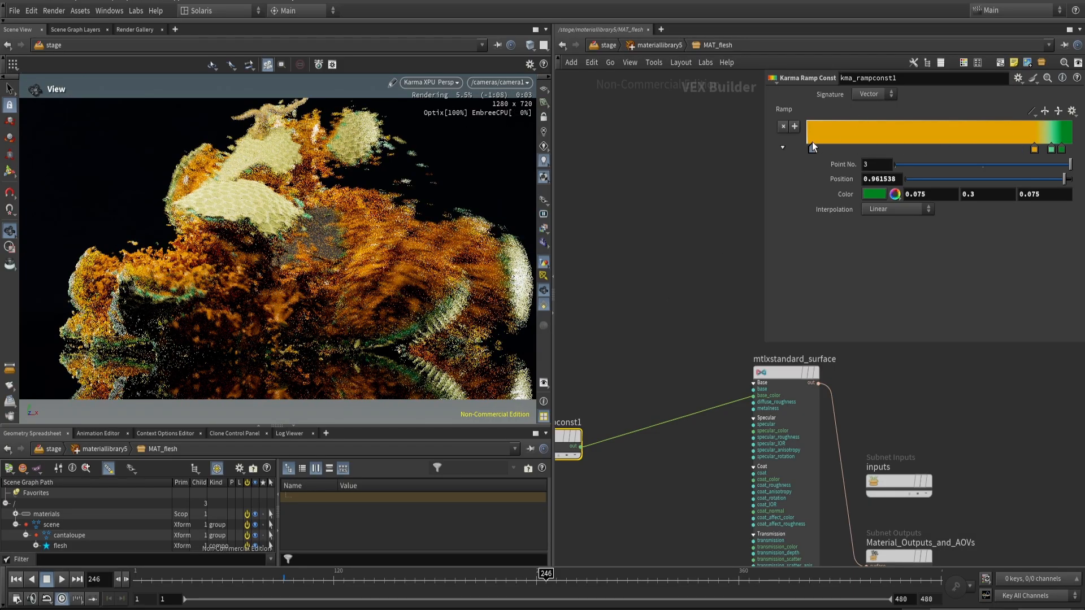
{"action": "left_click", "coordinate": [875, 195]}
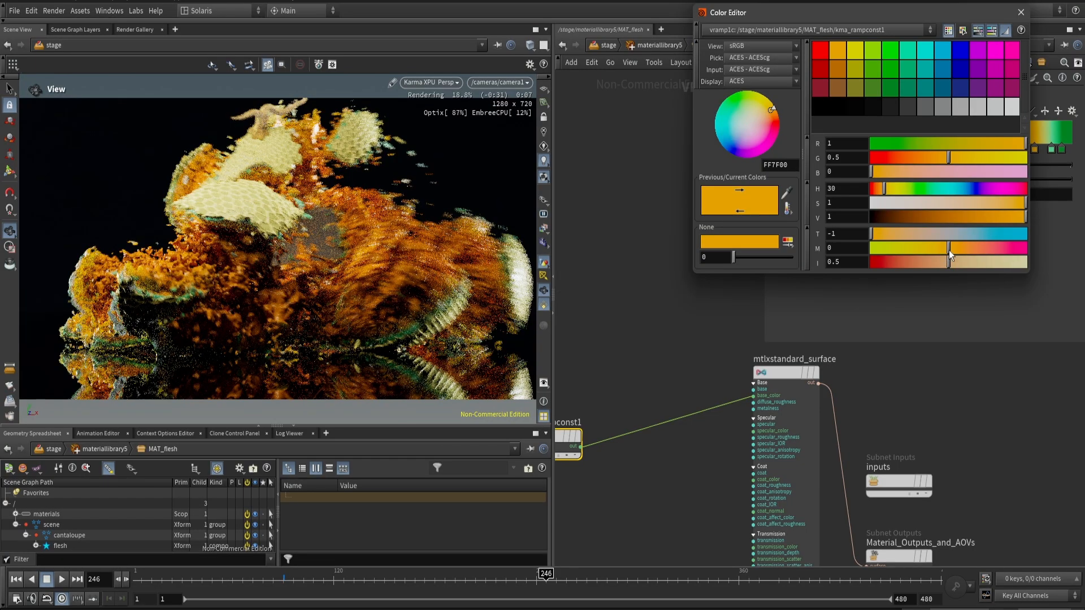
{"action": "left_click_drag", "start_coordinate": [978, 263], "coordinate": [984, 263]}
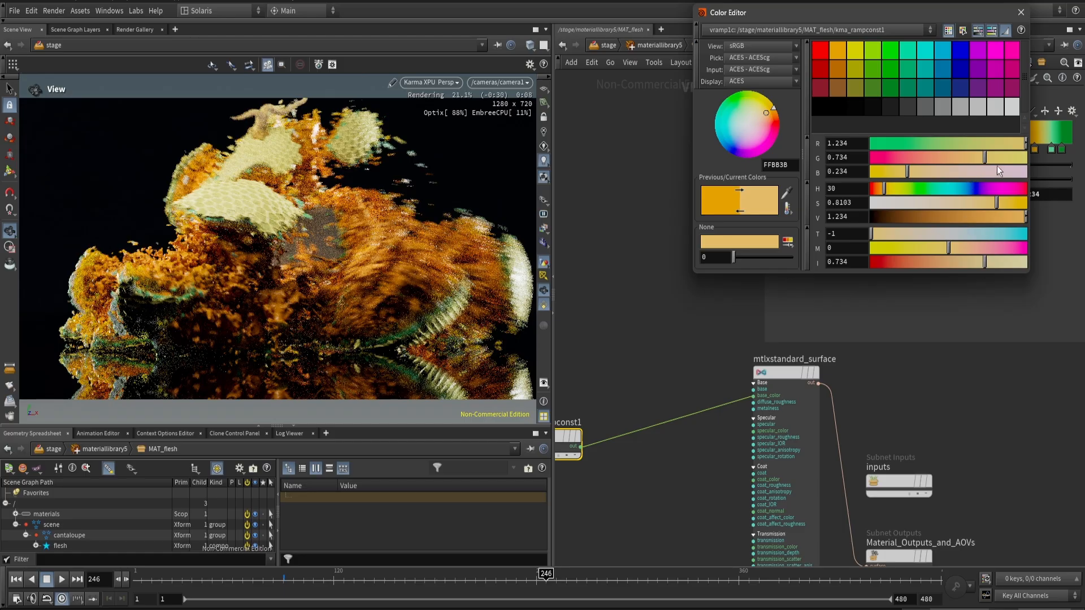
{"action": "left_click", "coordinate": [1017, 162]}
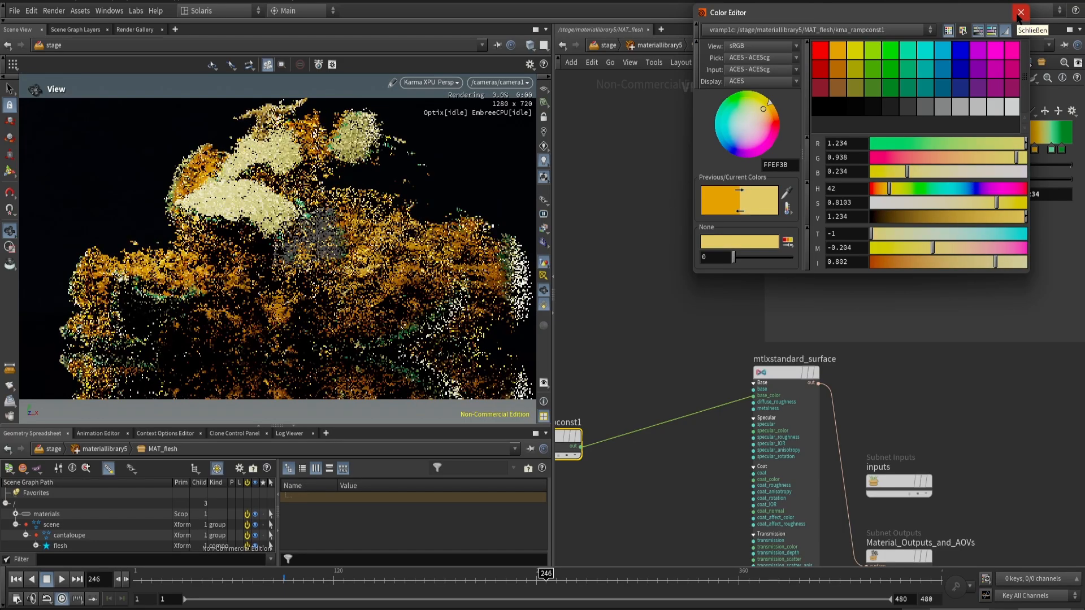
{"action": "left_click", "coordinate": [1021, 12]}
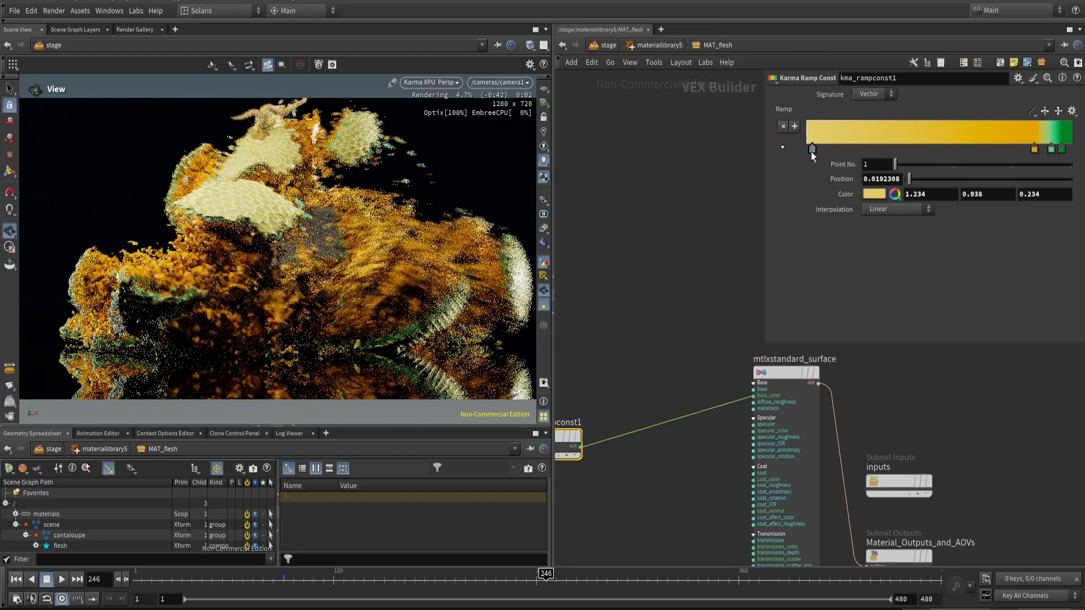
- Move the new ramp point to position 0.168803 and set its color to 1.38933, 0.597333, 0.389333
{"action": "left_click", "coordinate": [887, 149]}
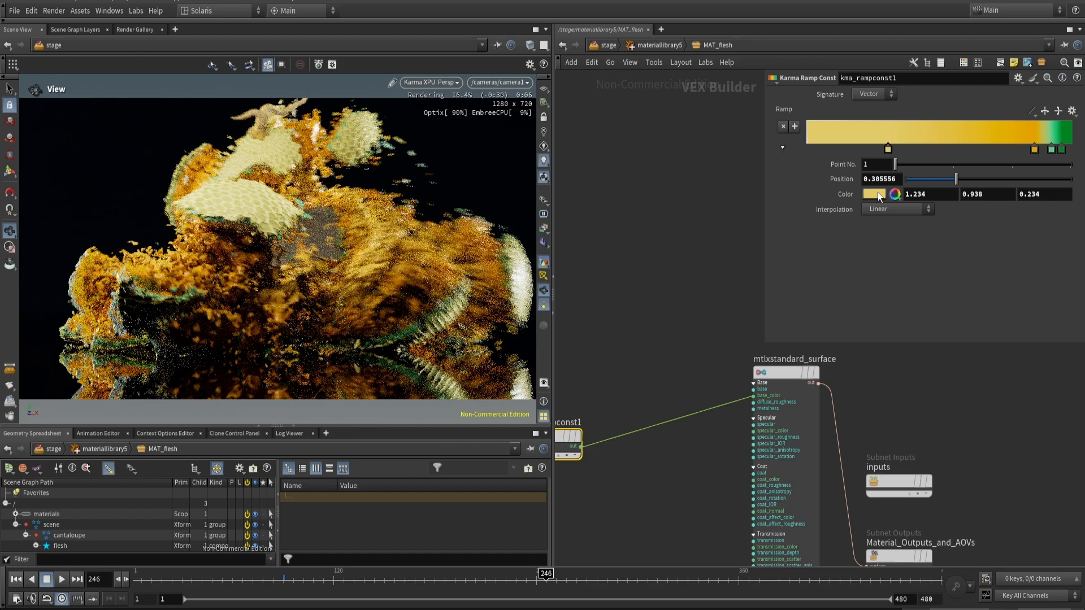
{"action": "left_click", "coordinate": [876, 194]}
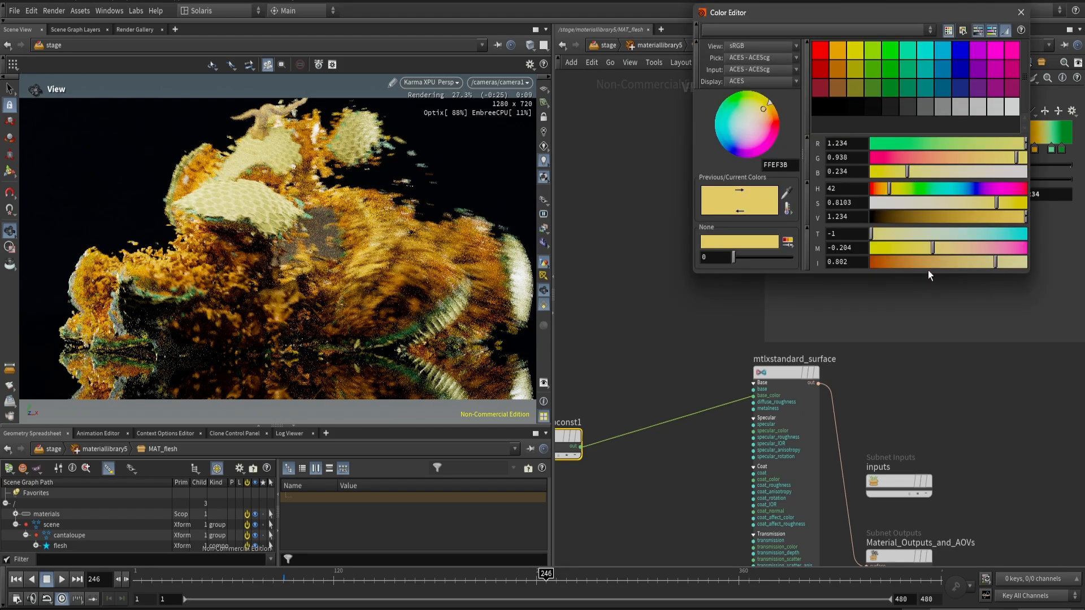
{"action": "left_click", "coordinate": [940, 158]}
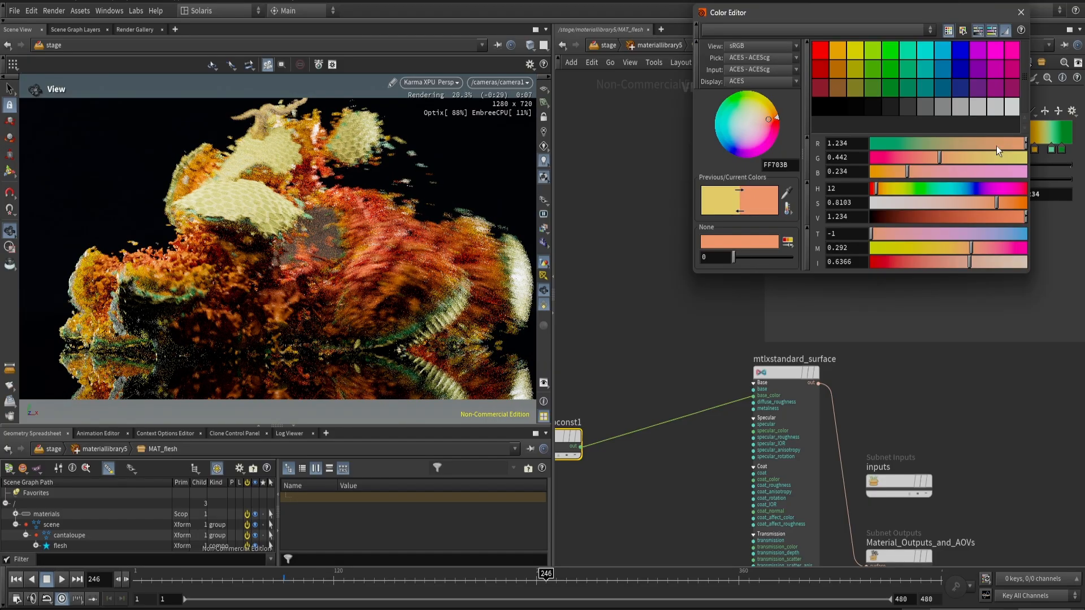
{"action": "left_click", "coordinate": [993, 262]}
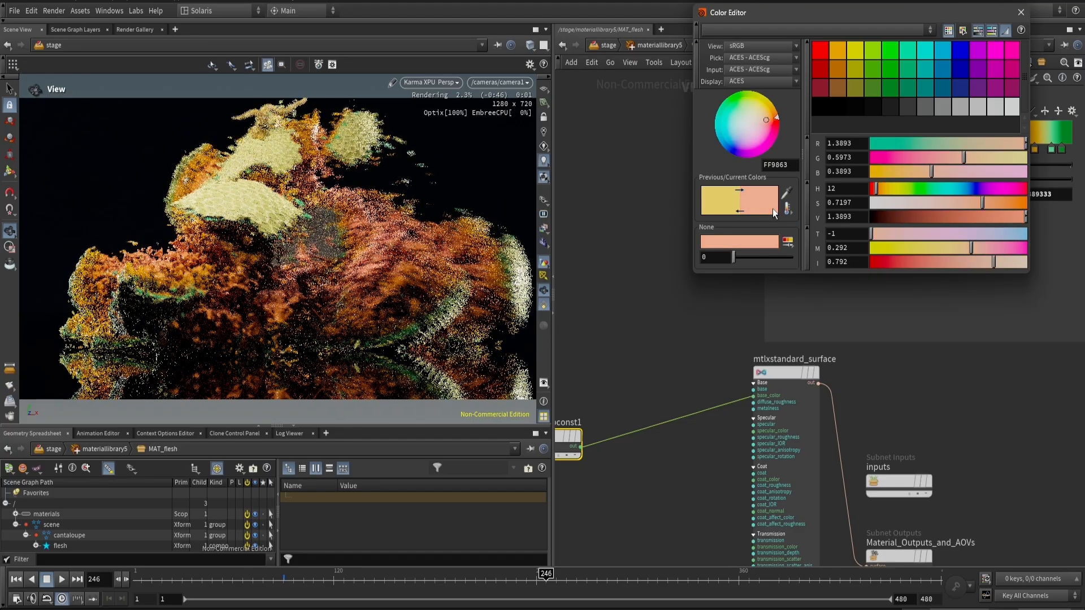
{"action": "left_click", "coordinate": [1020, 11]}
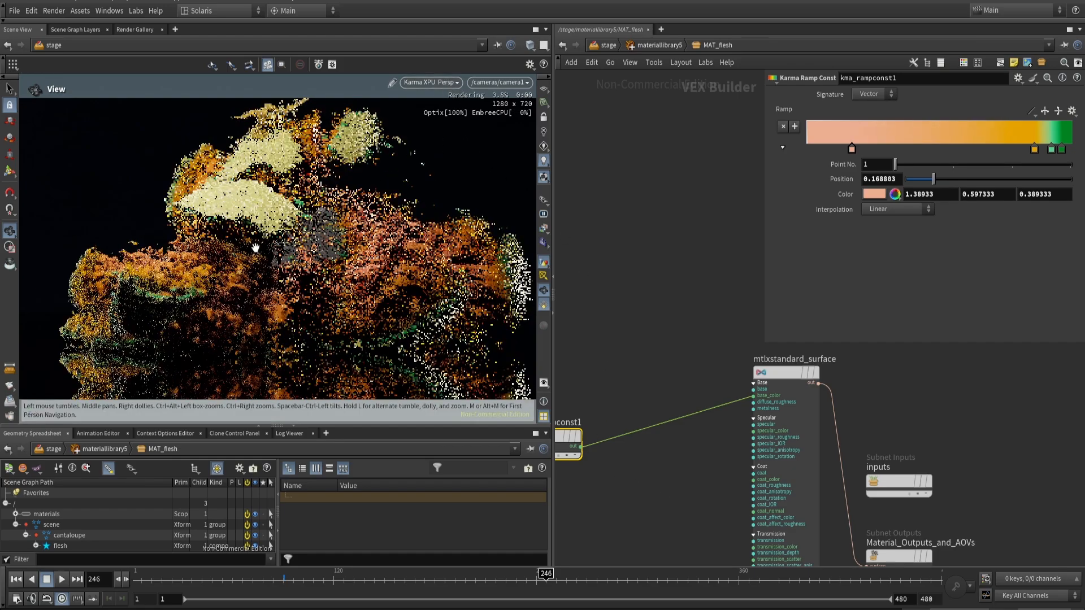
- Switch the viewport to Houdini VK and connect kma_rampconst1's output to mtlxstandard_surface's subsurface_color and subsurface_radius inputs
{"action": "left_click", "coordinate": [450, 85]}
{"action": "mouse_move", "coordinate": [415, 107]}
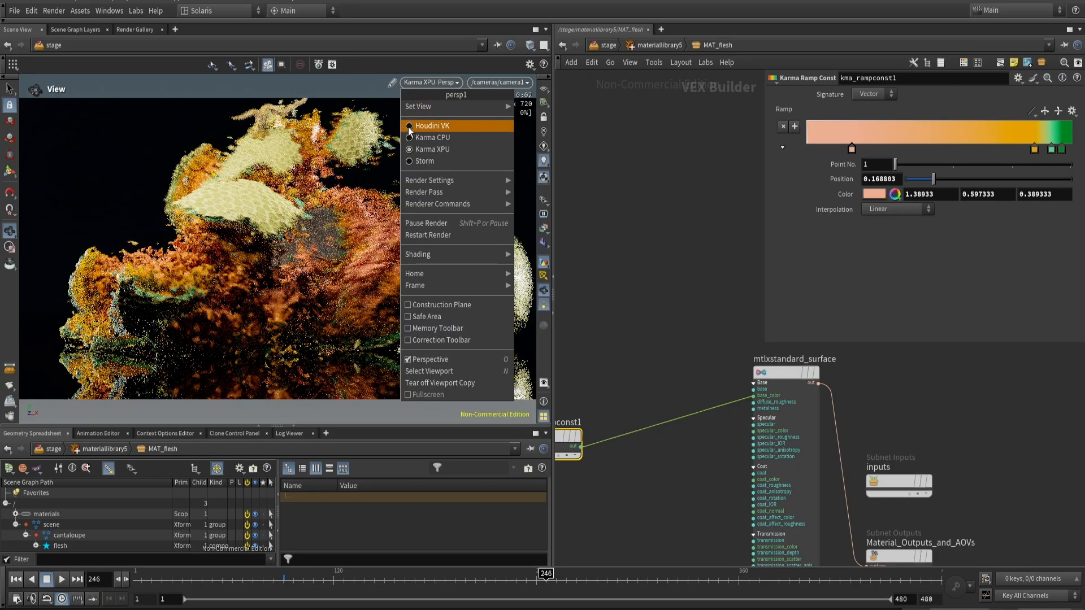
{"action": "left_click", "coordinate": [421, 125]}
{"action": "left_click_drag", "start_coordinate": [581, 446], "coordinate": [709, 441]}
{"action": "left_click", "coordinate": [718, 433]}
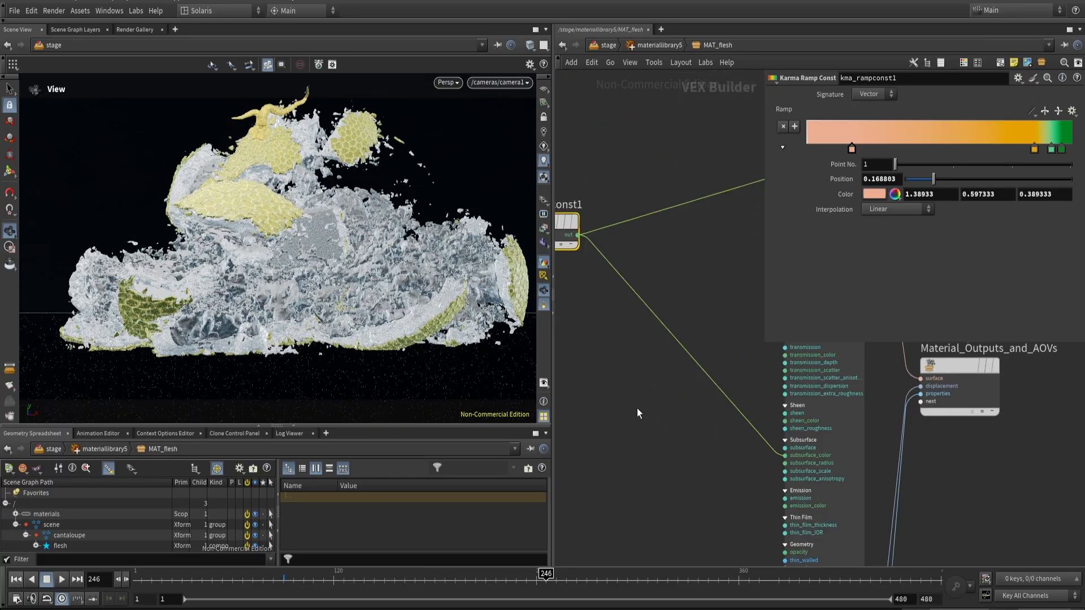
{"action": "left_click", "coordinate": [578, 235]}
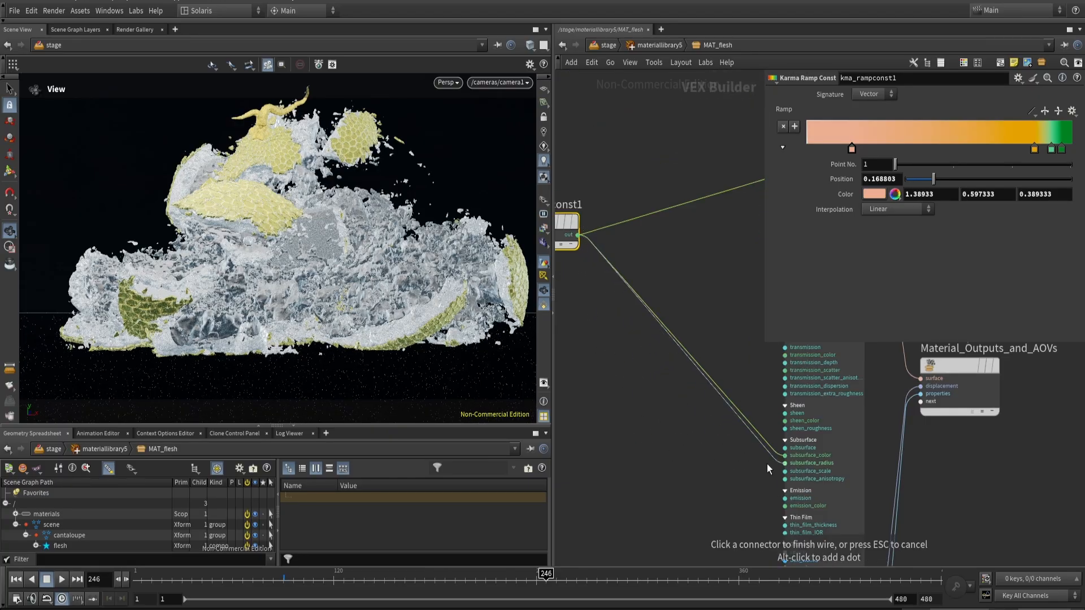
{"action": "left_click", "coordinate": [964, 486]}
- Set mtlxstandard_surface's Subsurface to 0.25 and render the camera view with Karma XPU
{"action": "left_click", "coordinate": [862, 470]}
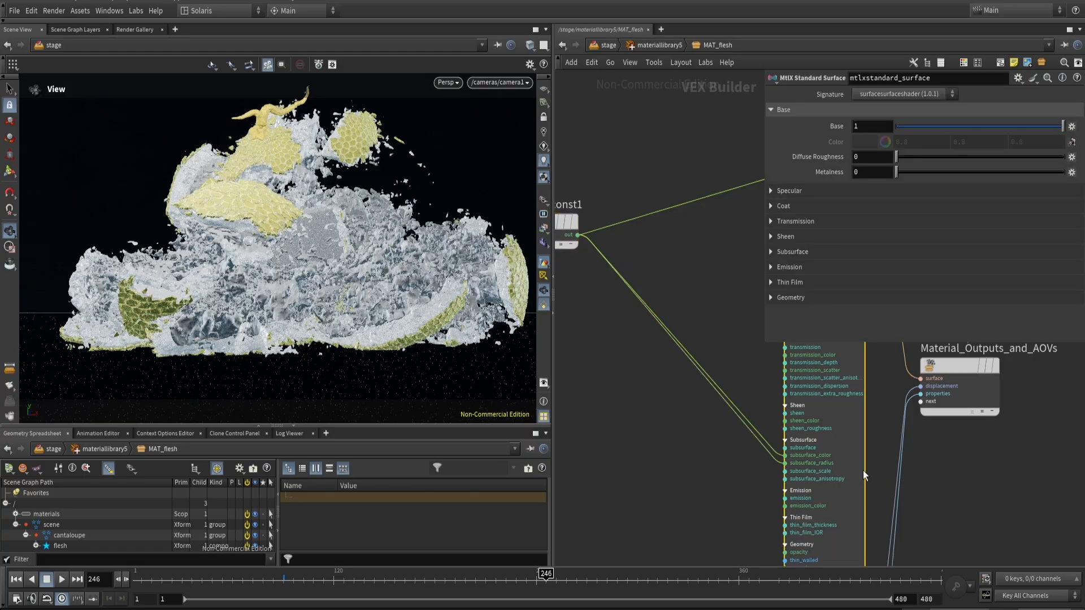
{"action": "left_click", "coordinate": [791, 251]}
{"action": "left_click", "coordinate": [875, 270]}
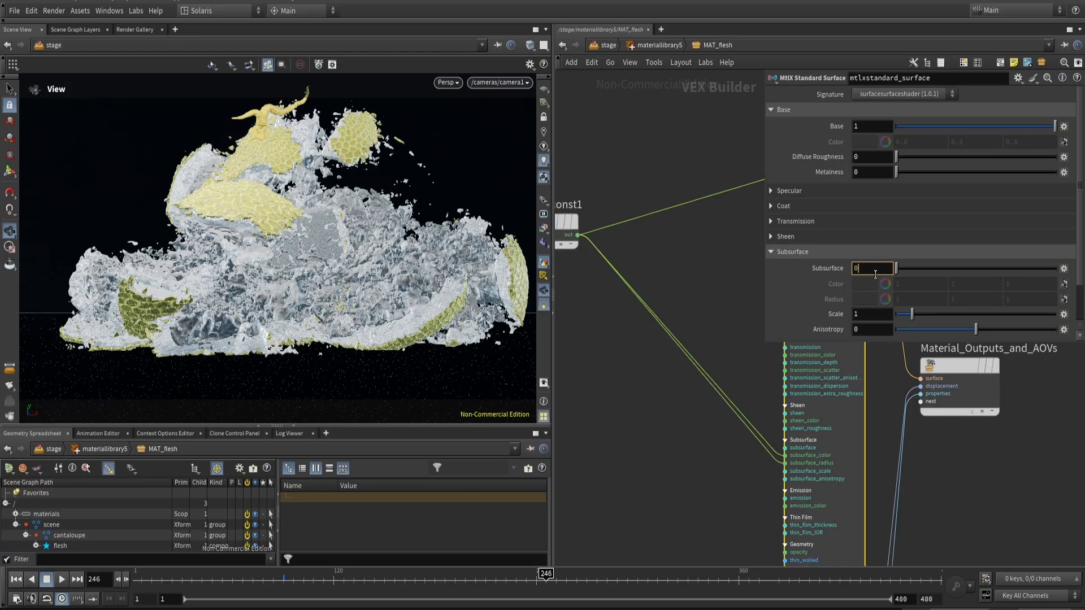
{"action": "type", "text": ".25"}
{"action": "key", "text": "Return"}
{"action": "left_click", "coordinate": [445, 82]}
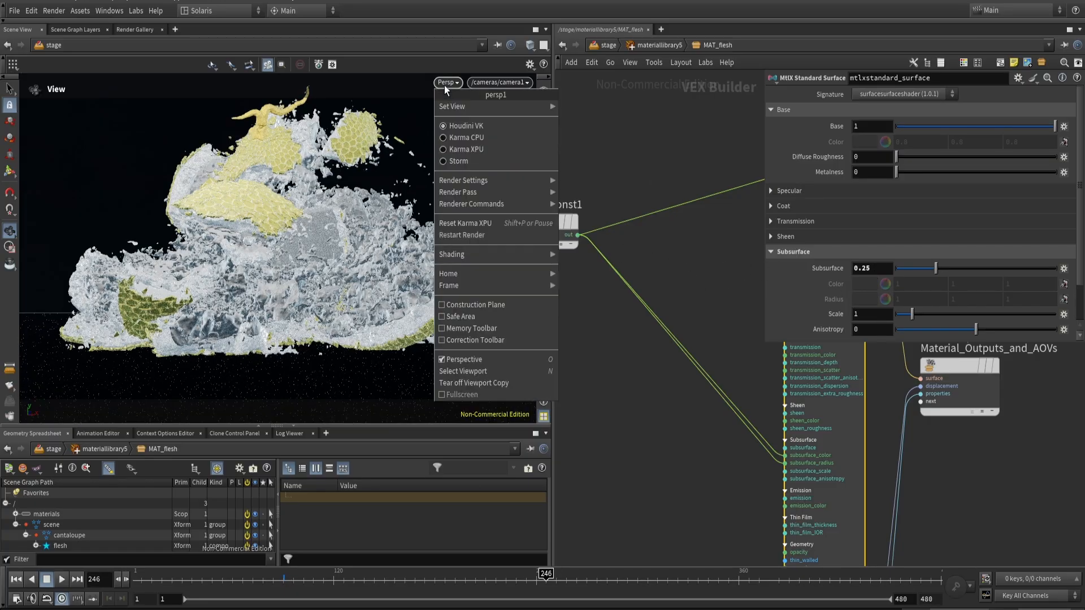
{"action": "left_click", "coordinate": [474, 149]}
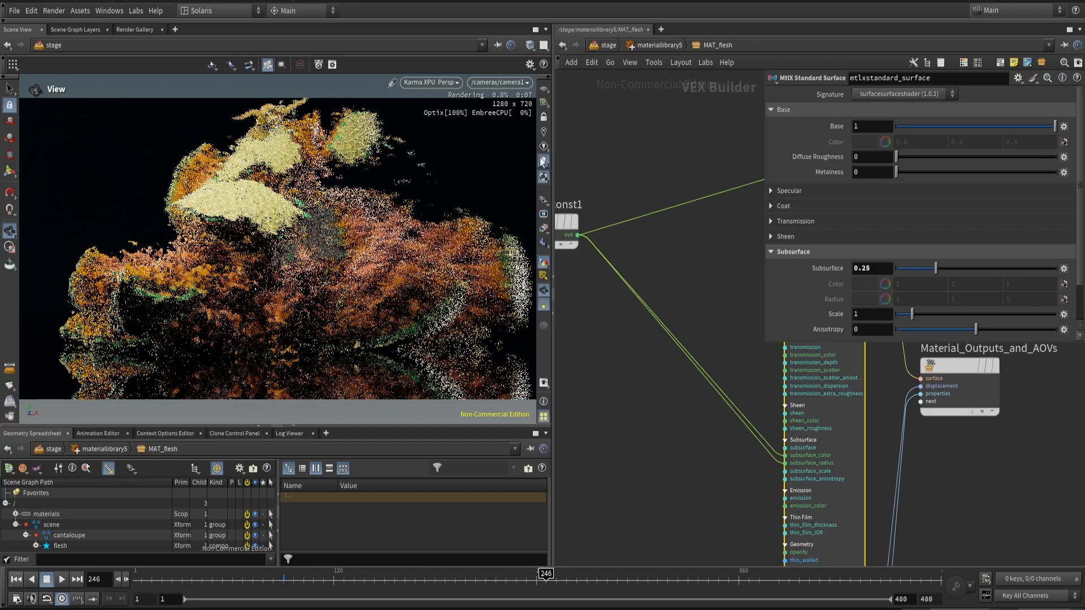
- Return to the stage network, leave the camera view and switch the viewport back to Houdini VK
{"action": "key", "text": "u"}
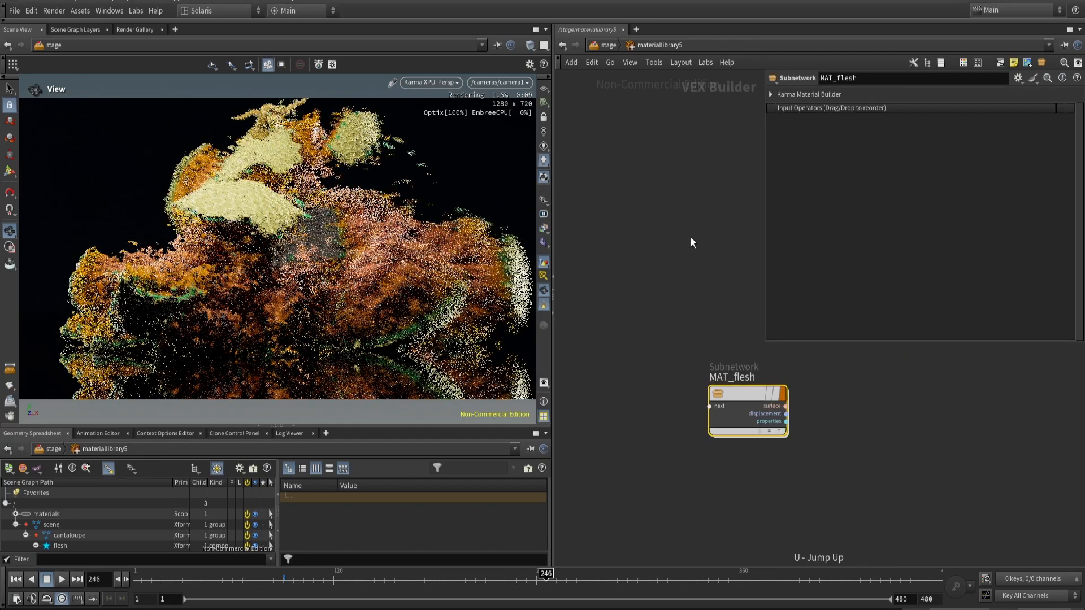
{"action": "key", "text": "u"}
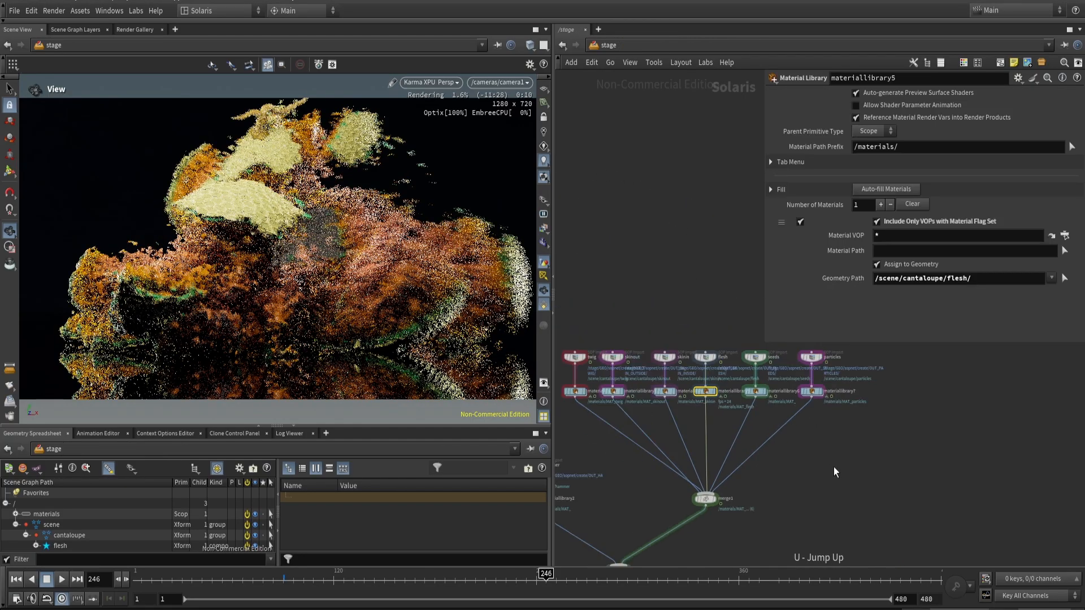
{"action": "middle_click_drag", "start_coordinate": [833, 466], "coordinate": [852, 397]}
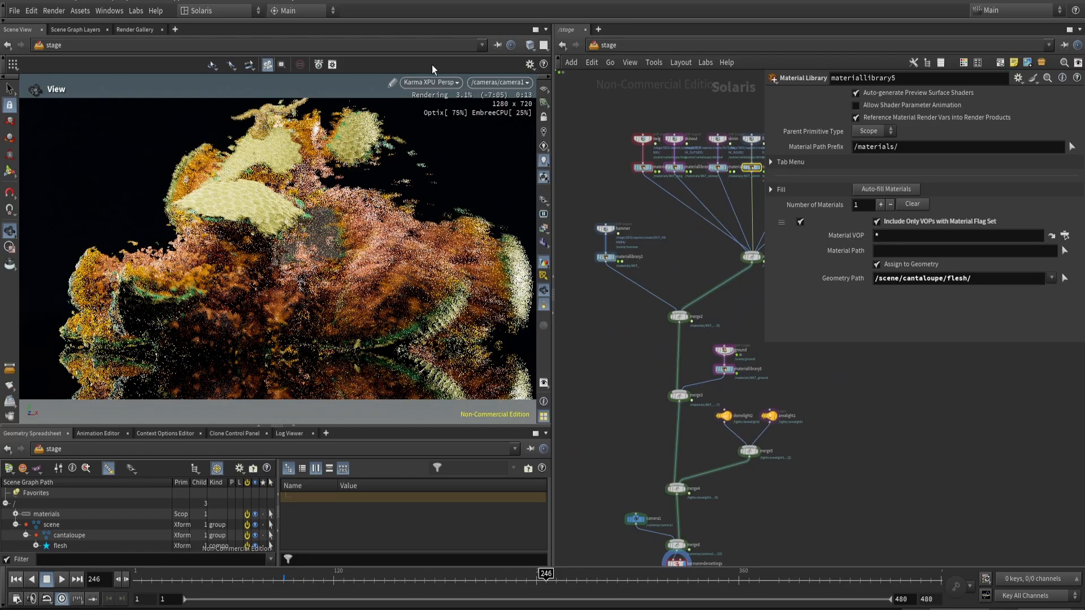
{"action": "left_click_drag", "start_coordinate": [429, 76], "coordinate": [447, 79]}
{"action": "left_click", "coordinate": [462, 83]}
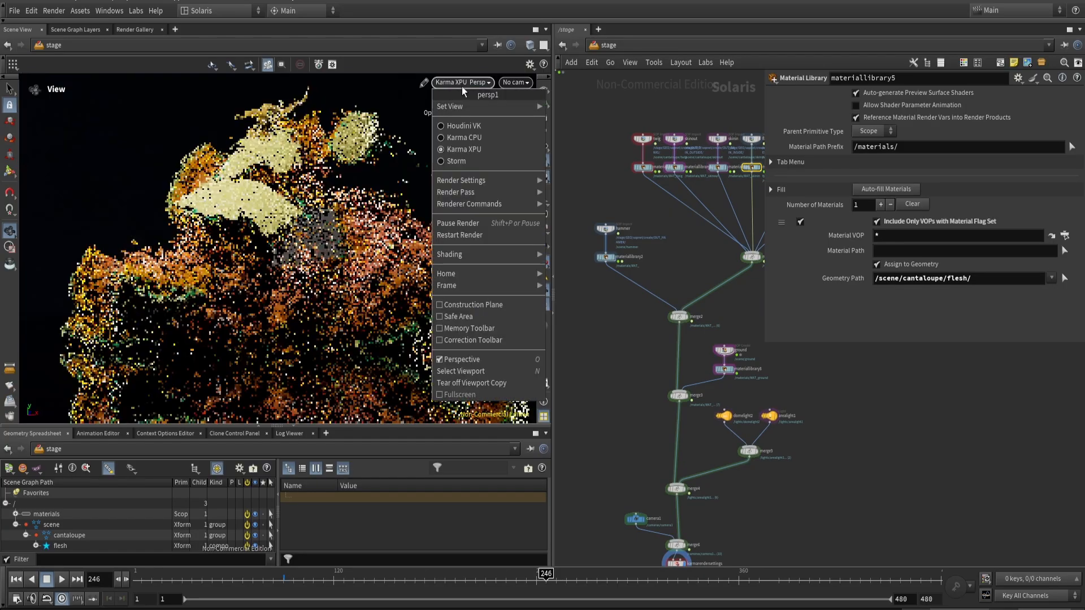
{"action": "left_click", "coordinate": [459, 120]}
- Add an Area Light beside arealight1 and connect its output to the merge5 node
{"action": "key", "text": "Tab"}
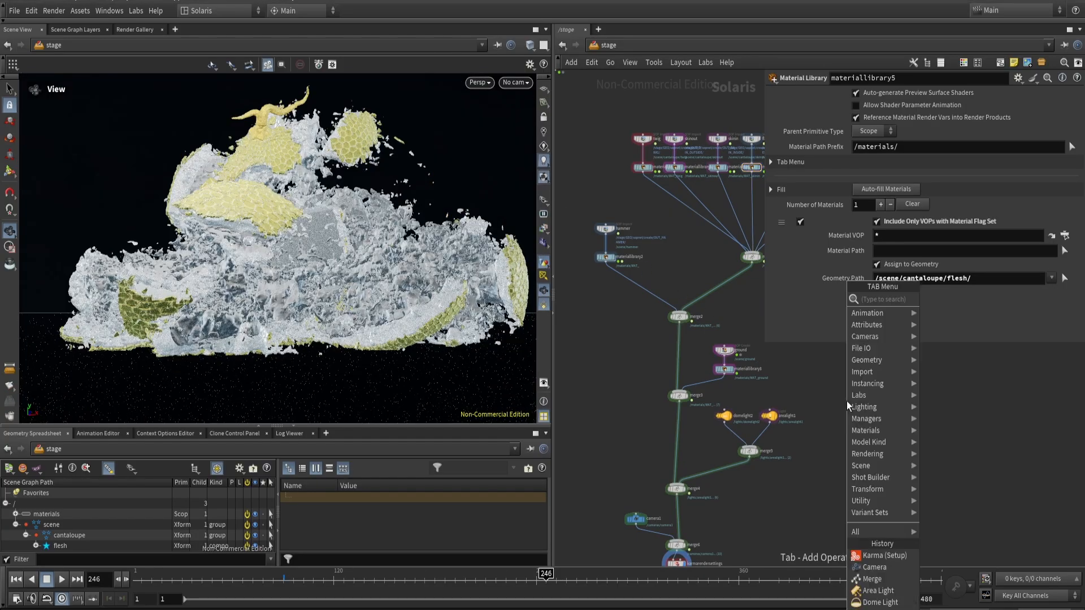
{"action": "type", "text": "area"}
{"action": "key", "text": "Return"}
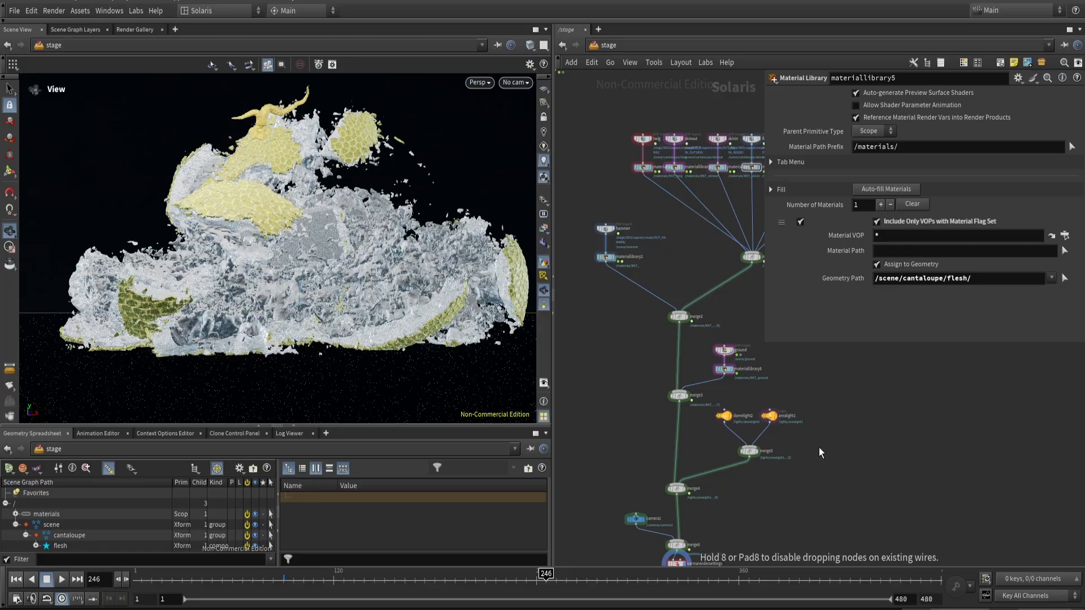
{"action": "left_click", "coordinate": [818, 447]}
{"action": "left_click", "coordinate": [810, 416]}
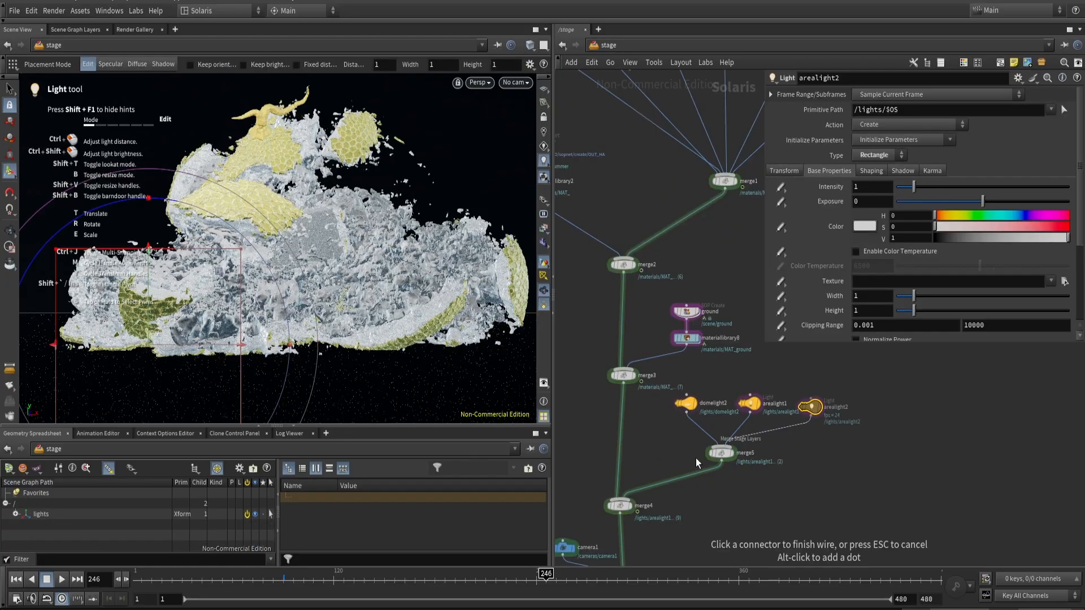
{"action": "left_click", "coordinate": [723, 446]}
{"action": "key", "text": "Escape"}
- Place arealight2 above the ground beside the cantaloupe and turn it to face the opposite direction
{"action": "left_click_drag", "start_coordinate": [181, 334], "coordinate": [191, 305]}
{"action": "key", "text": "Return"}
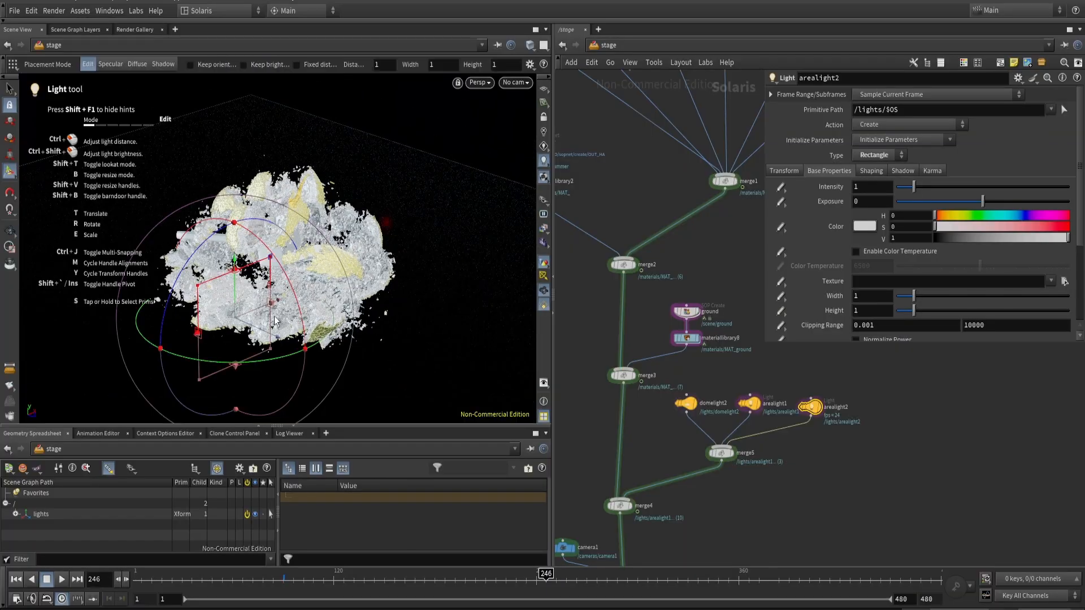
{"action": "key", "text": "y"}
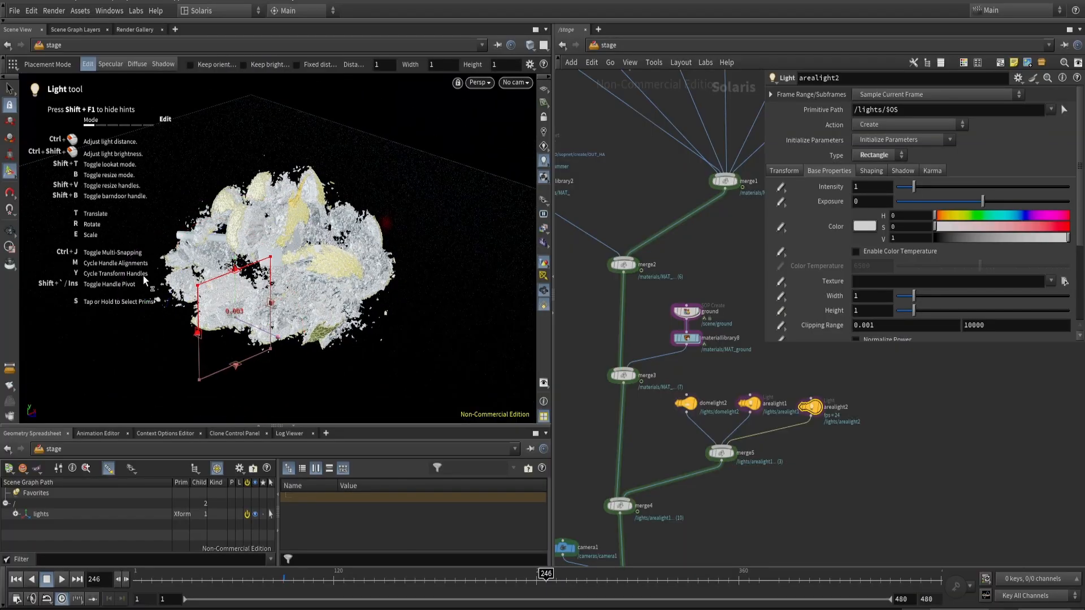
{"action": "key", "text": "y"}
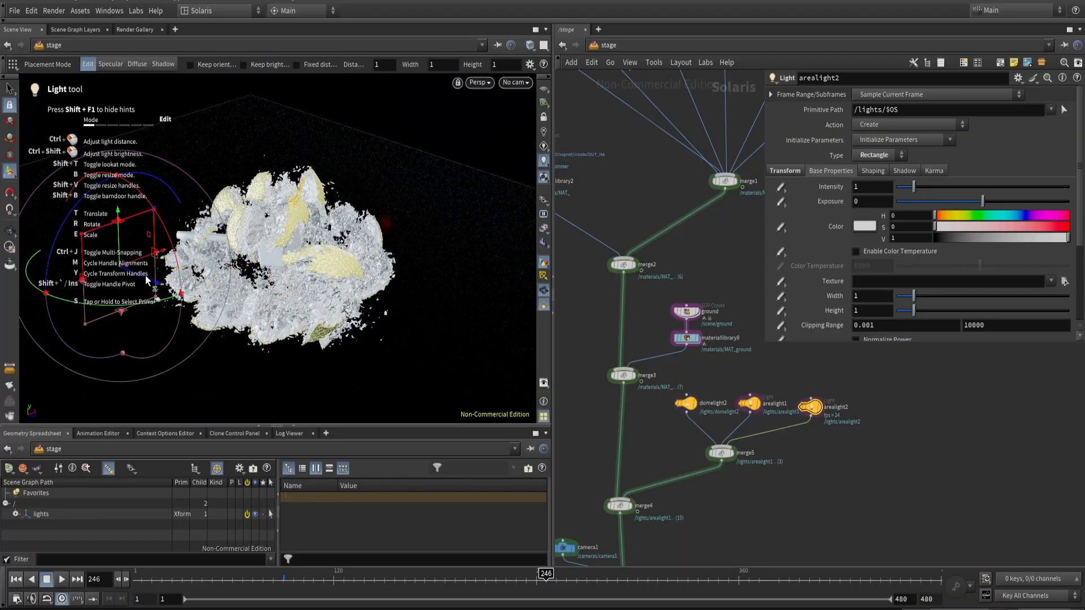
{"action": "key", "text": "Escape"}
{"action": "left_click_drag", "start_coordinate": [263, 283], "coordinate": [235, 323]}
{"action": "key", "text": "Return"}
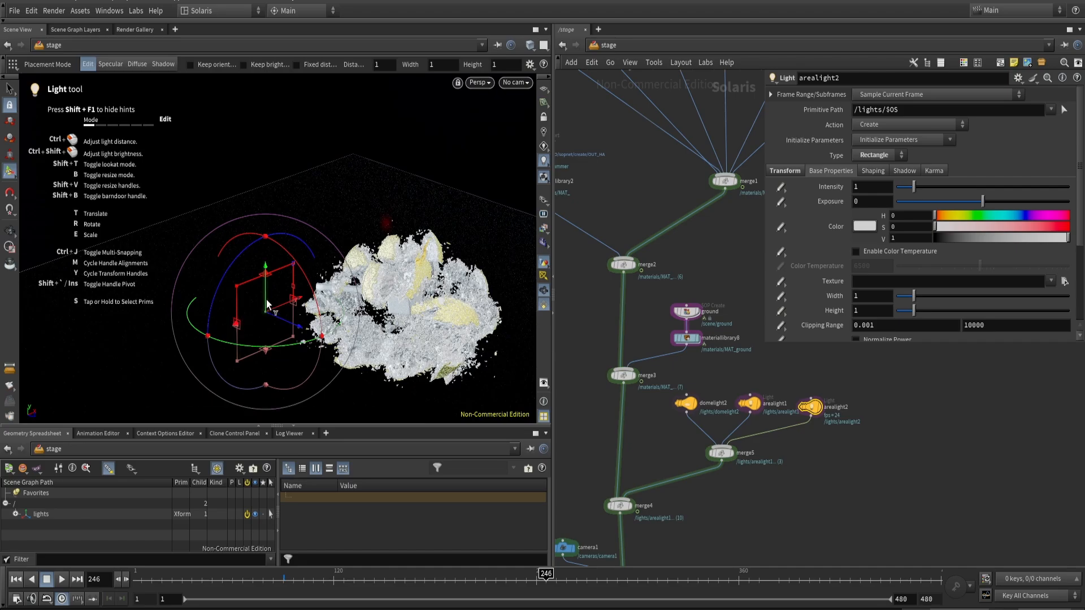
{"action": "key", "text": "y"}
{"action": "left_click_drag", "start_coordinate": [268, 264], "coordinate": [269, 262]}
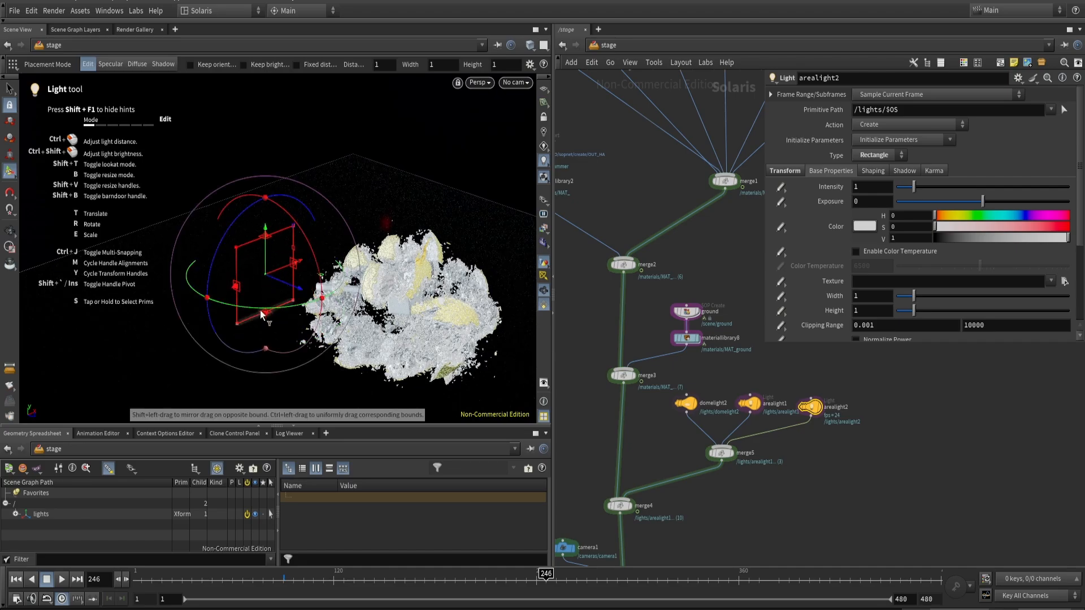
{"action": "left_click_drag", "start_coordinate": [287, 307], "coordinate": [333, 205]}
{"action": "key", "text": "r"}
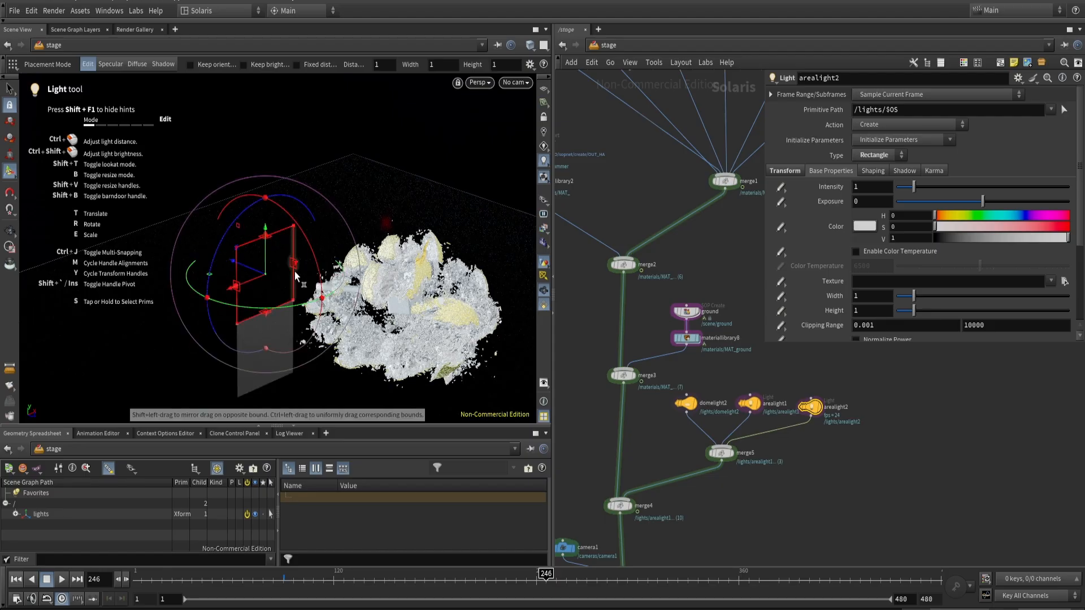
- Widen arealight2 to about 9.11 and look through /cameras/camera1
{"action": "left_click_drag", "start_coordinate": [294, 272], "coordinate": [309, 266]}
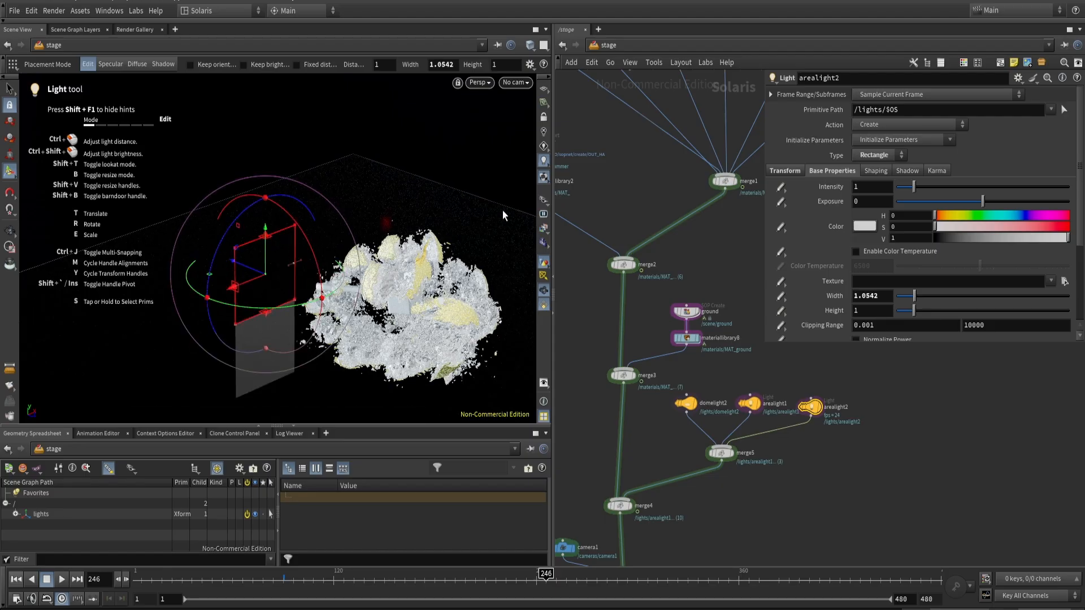
{"action": "left_click_drag", "start_coordinate": [502, 210], "coordinate": [308, 226]}
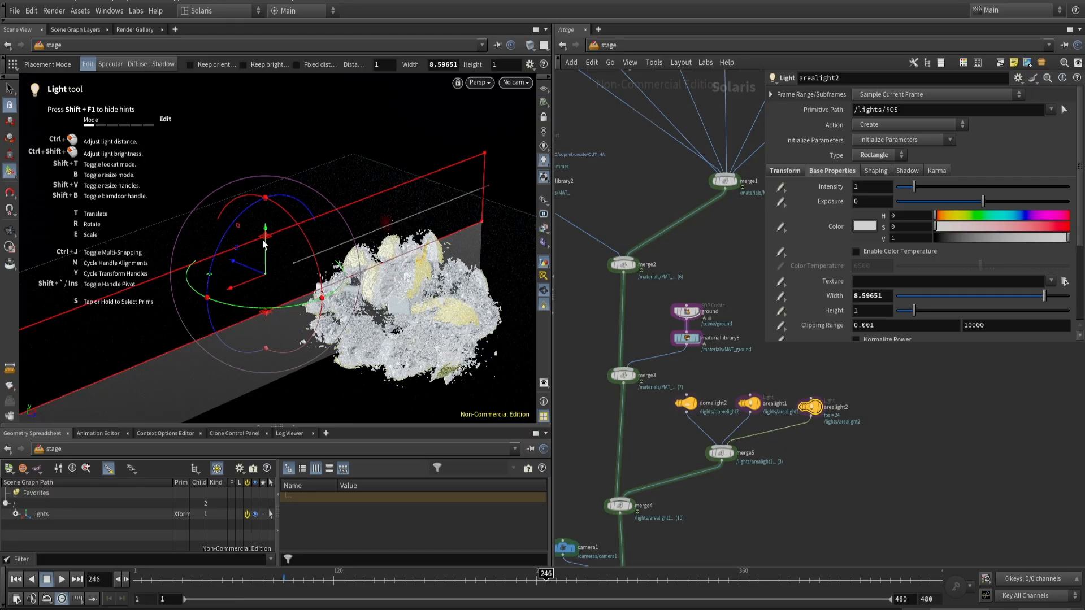
{"action": "left_click", "coordinate": [525, 86]}
{"action": "left_click", "coordinate": [524, 112]}
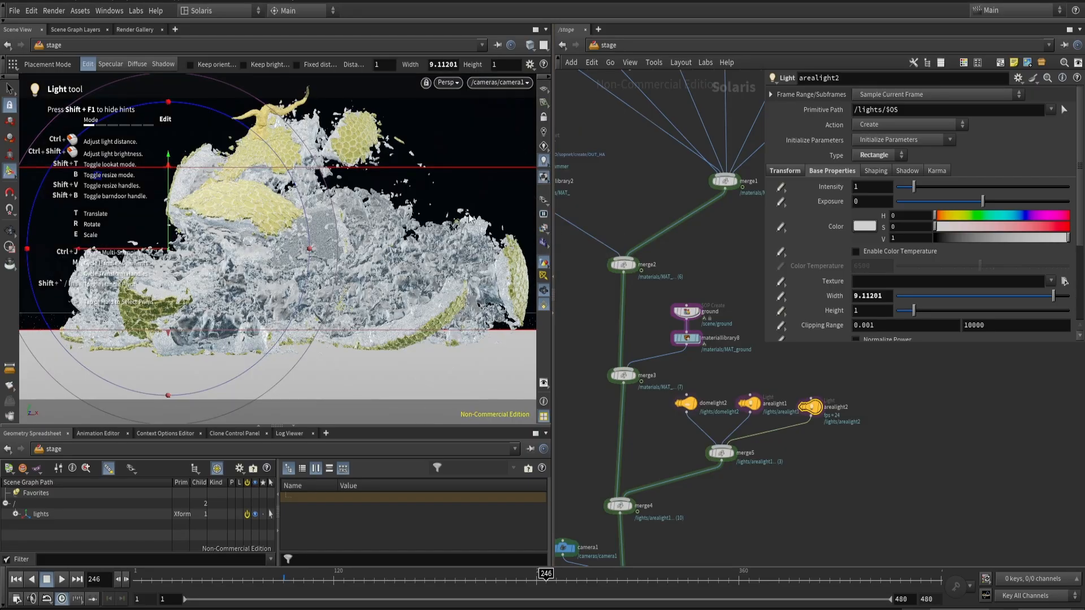
- Add a Light Linker node on the wire between merge4 and merge6
{"action": "key", "text": "Tab"}
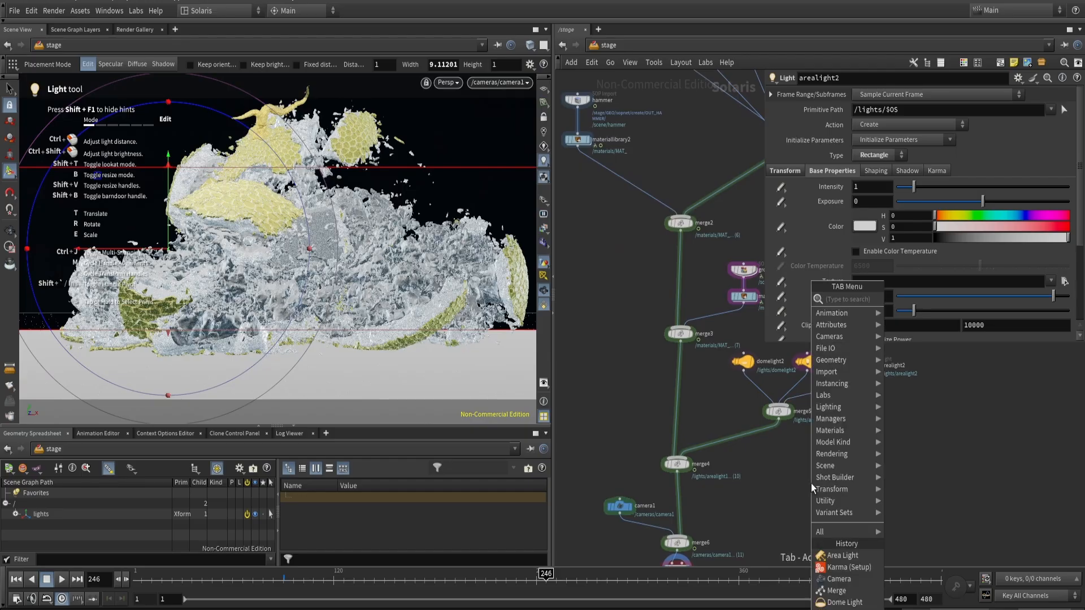
{"action": "type", "text": "light l"}
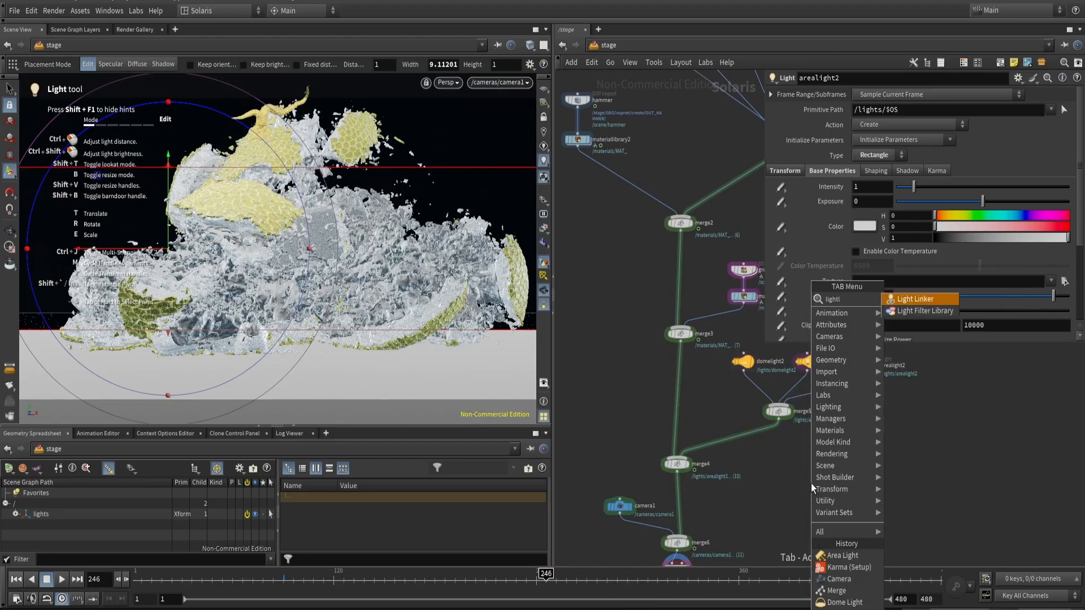
{"action": "key", "text": "Return"}
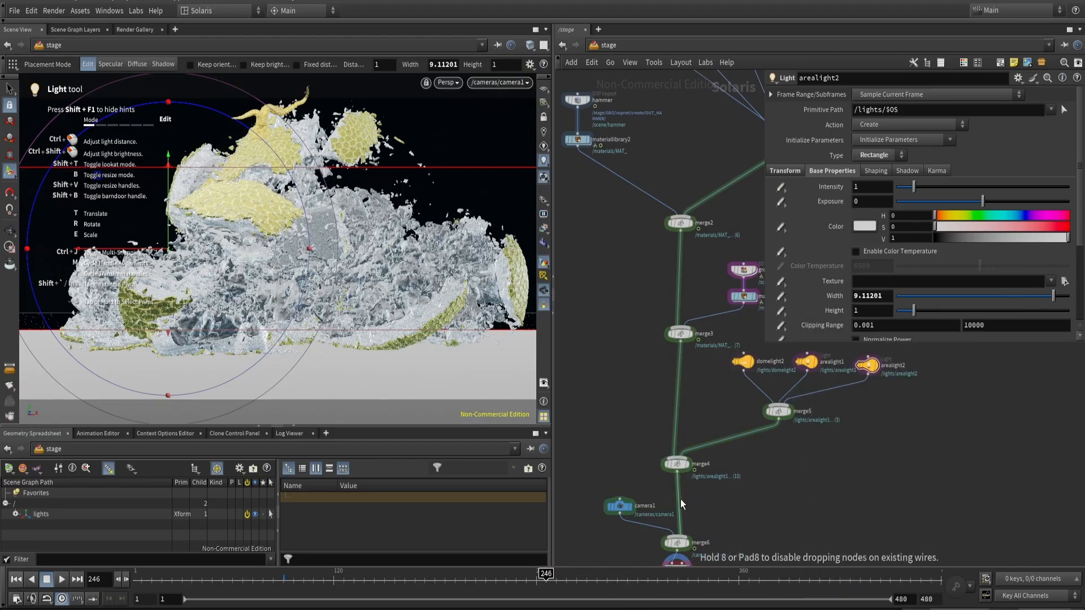
{"action": "left_click", "coordinate": [680, 499]}
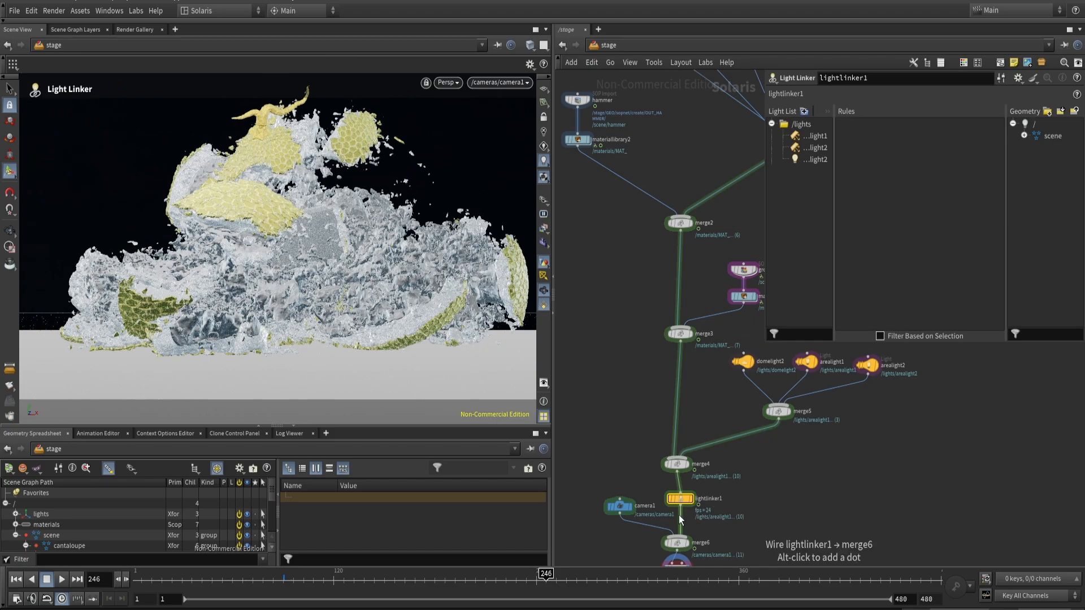
- Rename the arealight2 node as RIM
{"action": "double_click", "coordinate": [898, 367]}
{"action": "type", "text": "RIM"}
{"action": "key", "text": "Return"}
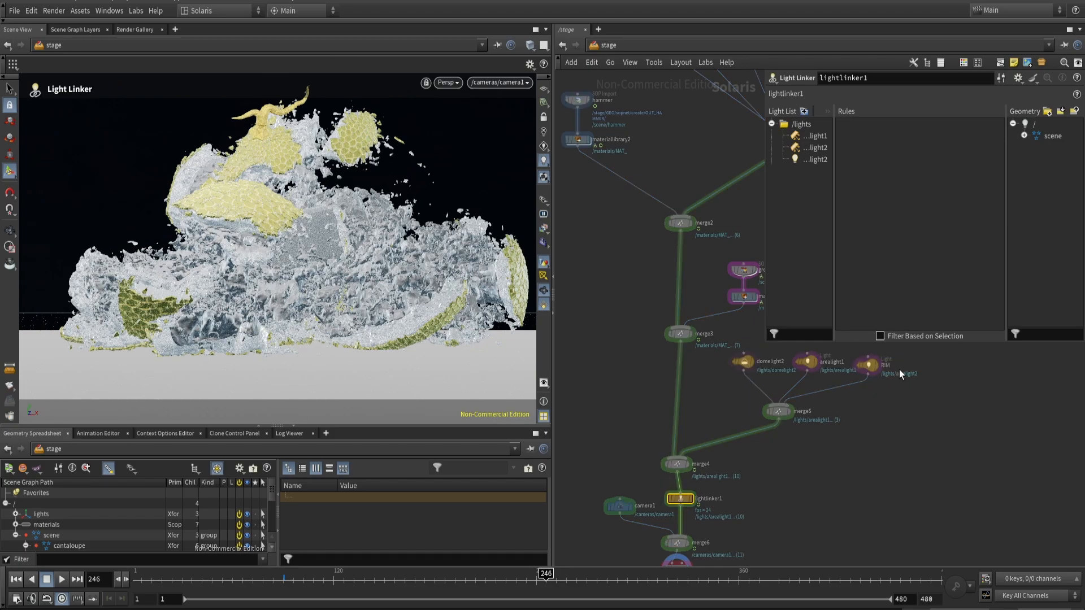
- Create a light linking rule for /lights/RIM in lightlinker1 and exclude /scene/ground/mesh_0 from it
{"action": "left_click", "coordinate": [812, 137]}
{"action": "left_click_drag", "start_coordinate": [813, 137], "coordinate": [919, 149]}
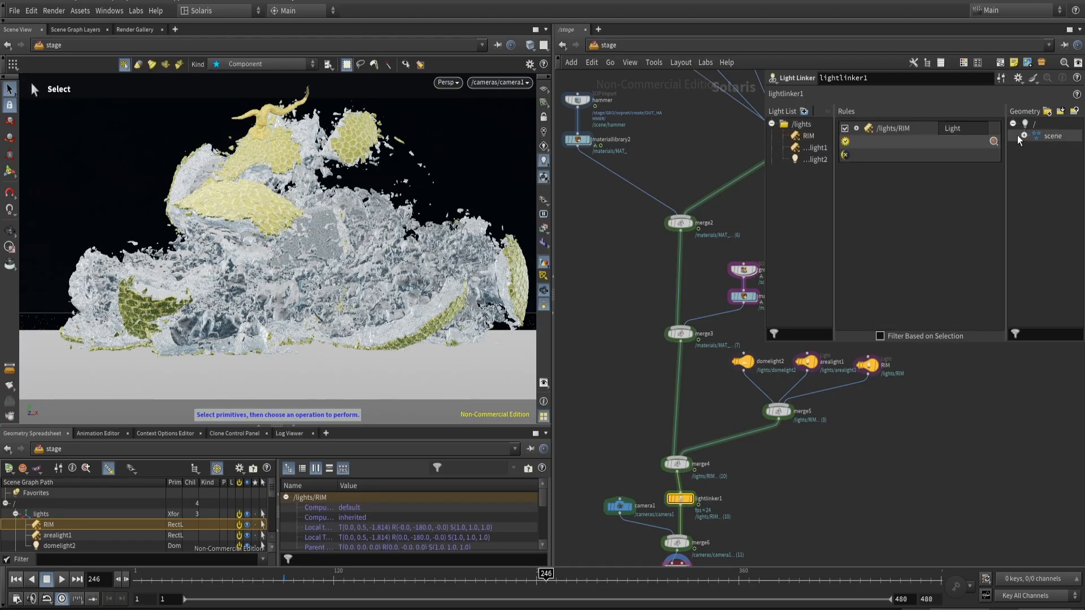
{"action": "left_click", "coordinate": [1024, 136]}
{"action": "mouse_move", "coordinate": [1065, 159]}
{"action": "left_mouse_down"}
{"action": "mouse_move", "coordinate": [929, 152]}
{"action": "mouse_move", "coordinate": [1060, 148]}
{"action": "mouse_move", "coordinate": [890, 143]}
{"action": "mouse_move", "coordinate": [1068, 148]}
{"action": "left_mouse_up"}
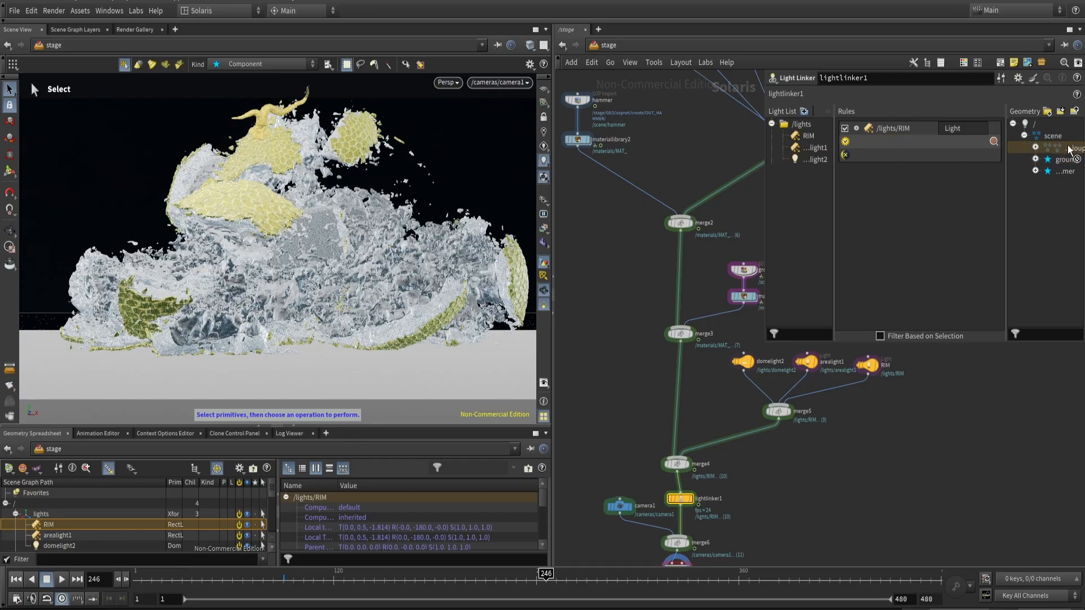
{"action": "left_click", "coordinate": [1035, 160]}
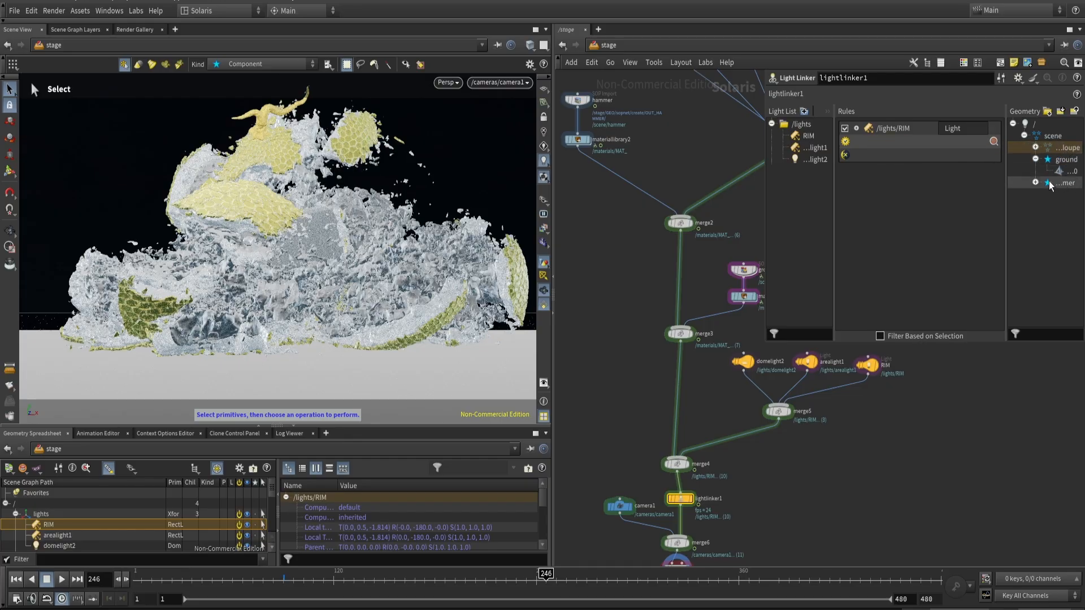
{"action": "left_click_drag", "start_coordinate": [1065, 171], "coordinate": [921, 154]}
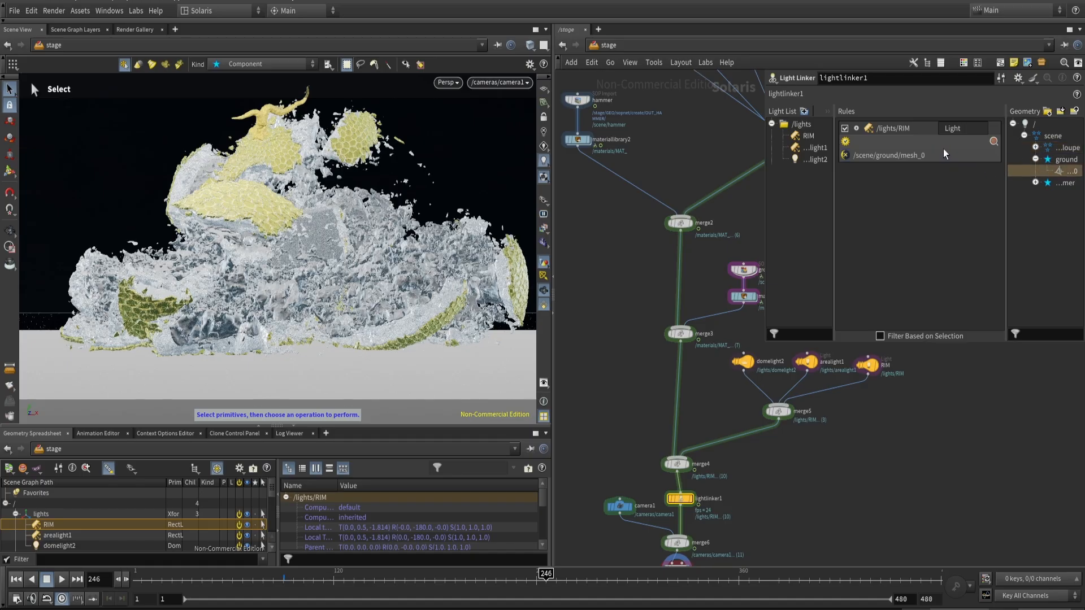
- Switch the viewport renderer to Karma XPU and set the RIM light's exposure to 2
{"action": "left_click", "coordinate": [448, 82]}
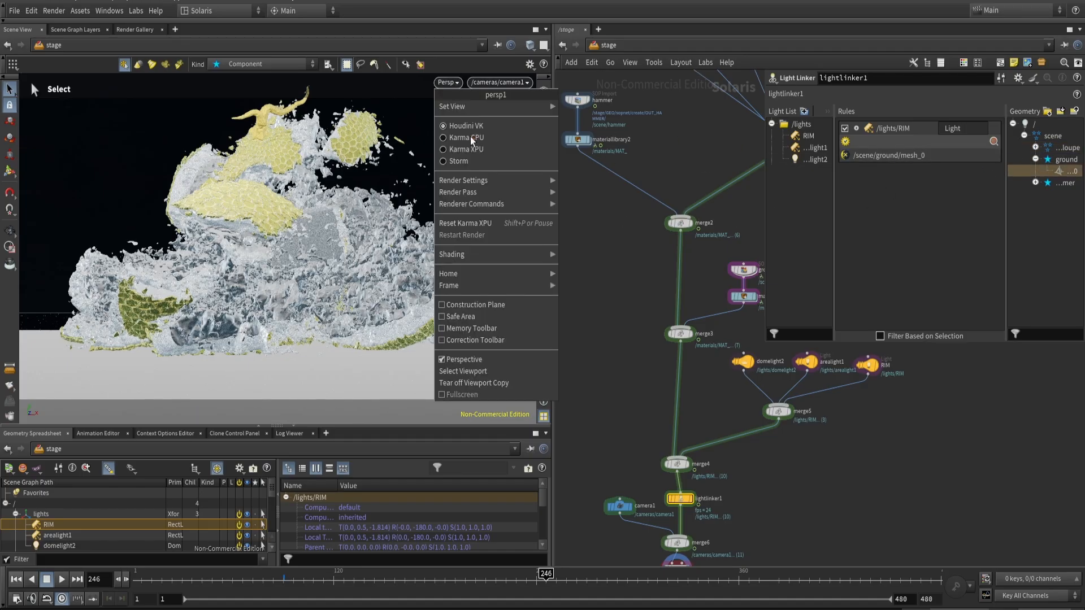
{"action": "left_click", "coordinate": [473, 148]}
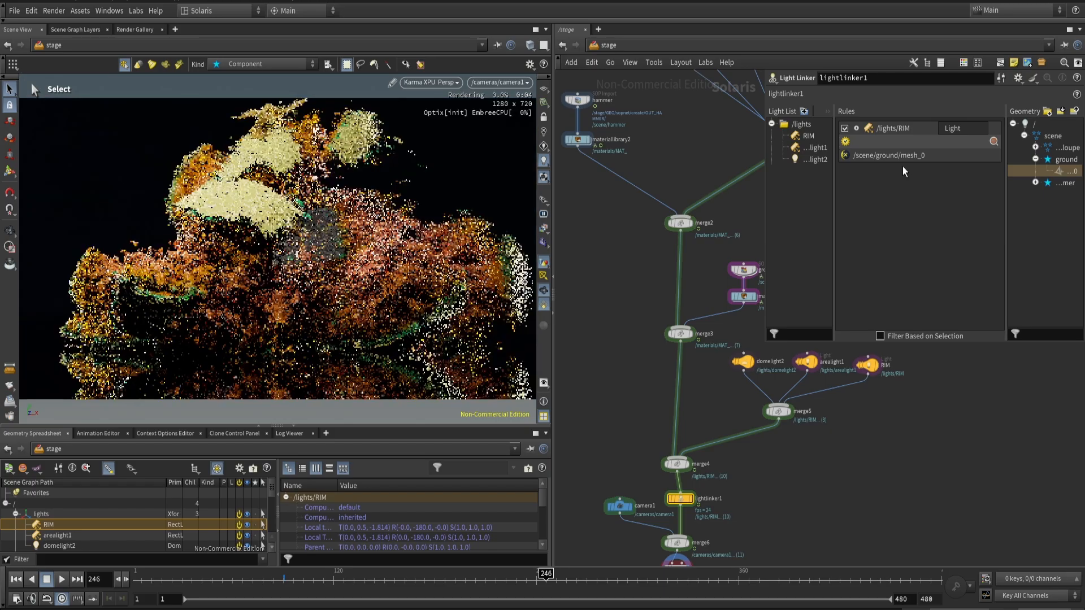
{"action": "left_click_drag", "start_coordinate": [923, 409], "coordinate": [851, 365]}
{"action": "left_click", "coordinate": [865, 200]}
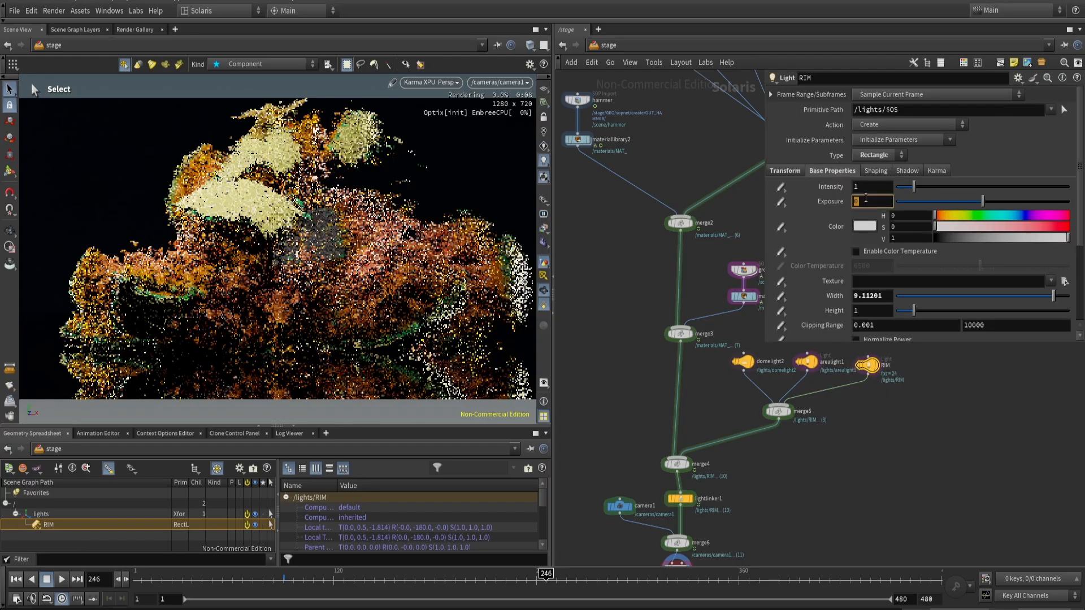
{"action": "type", "text": "2"}
{"action": "key", "text": "Return"}
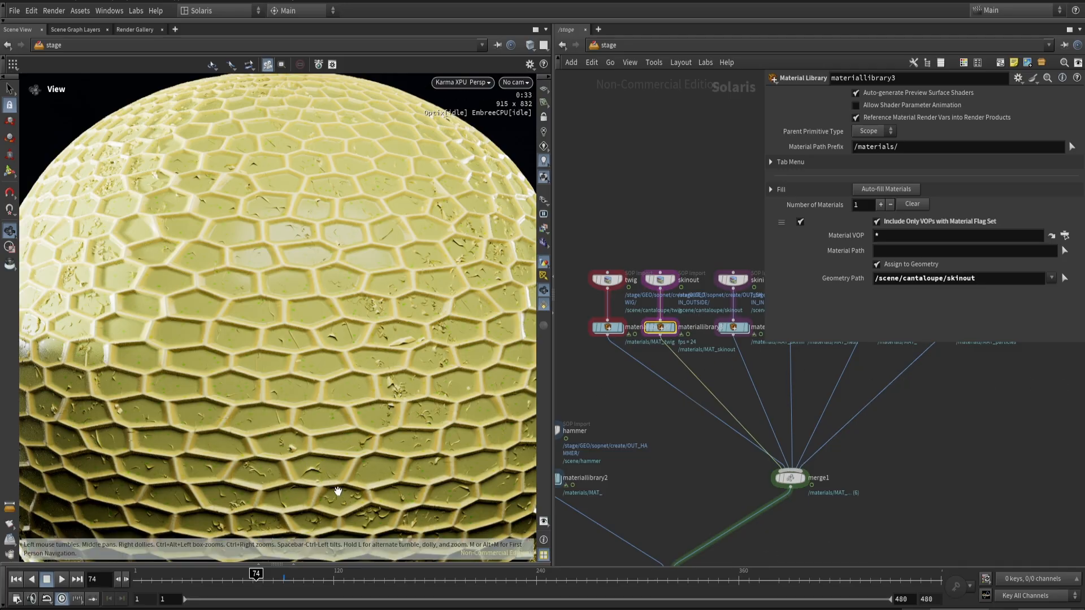
- Limit materiallibrary3's geometry assignment to the path /scene/cantaloupe/skinout/outside
{"action": "left_click", "coordinate": [1005, 277]}
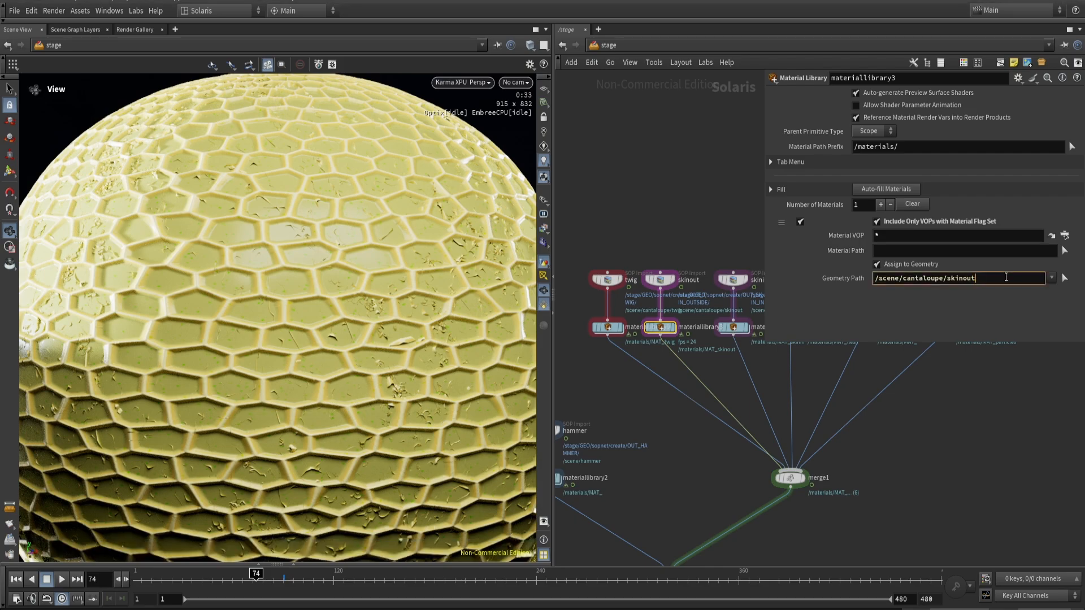
{"action": "type", "text": "/"}
{"action": "key", "text": "Down"}
{"action": "key", "text": "Down"}
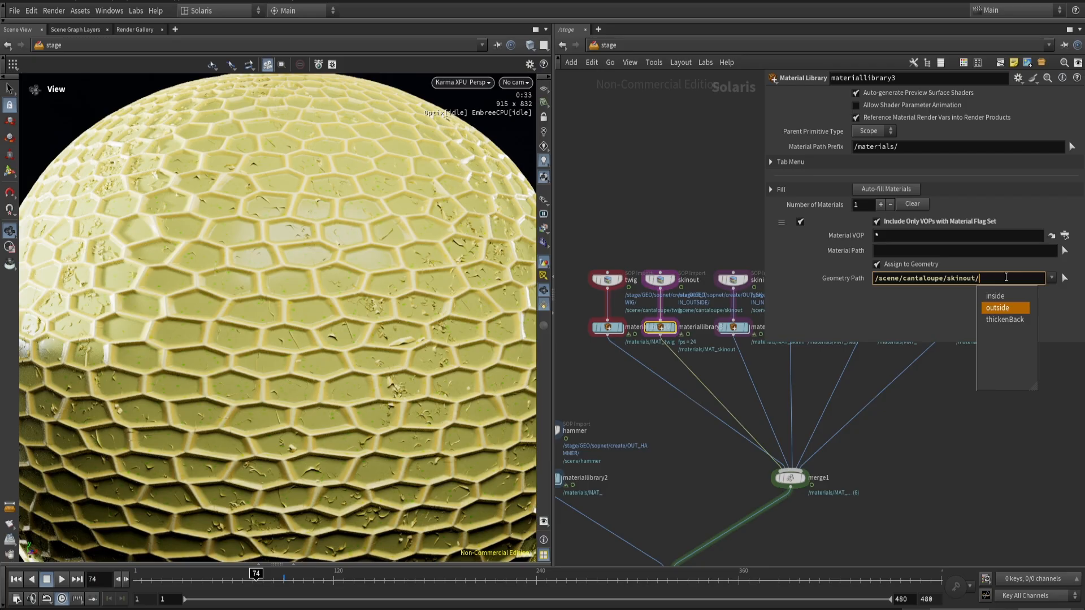
{"action": "key", "text": "Return"}
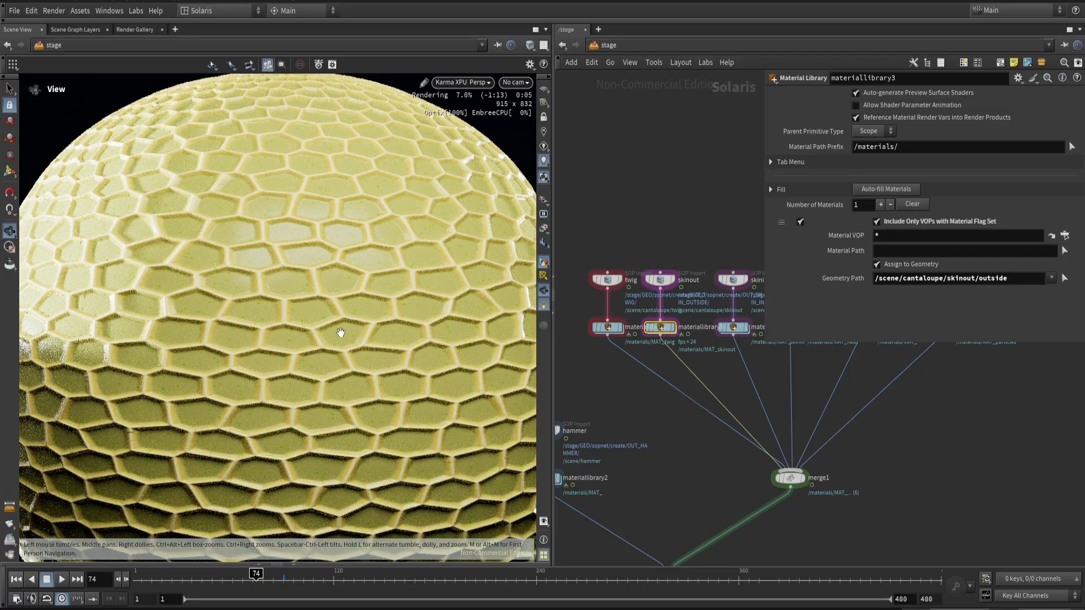
- Inspect the rendered cantaloupe skin from several angles and switch the viewport back to Houdini VK
{"action": "right_click_drag", "start_coordinate": [340, 333], "coordinate": [305, 284]}
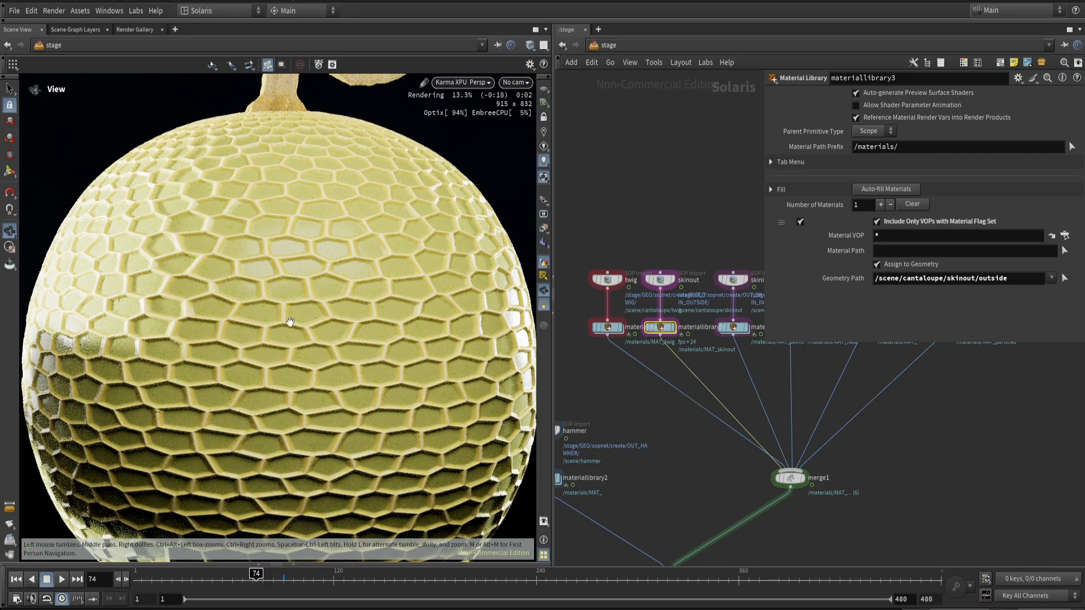
{"action": "left_click_drag", "start_coordinate": [364, 357], "coordinate": [437, 357]}
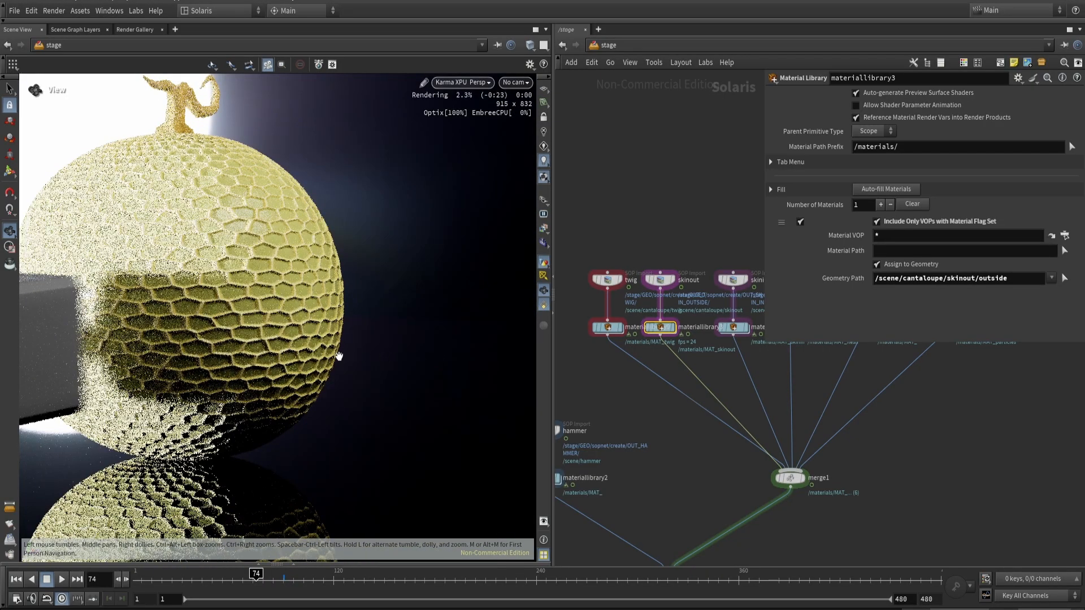
{"action": "scroll", "coordinate": [338, 357], "scroll_direction": "down", "scroll_amount": 3}
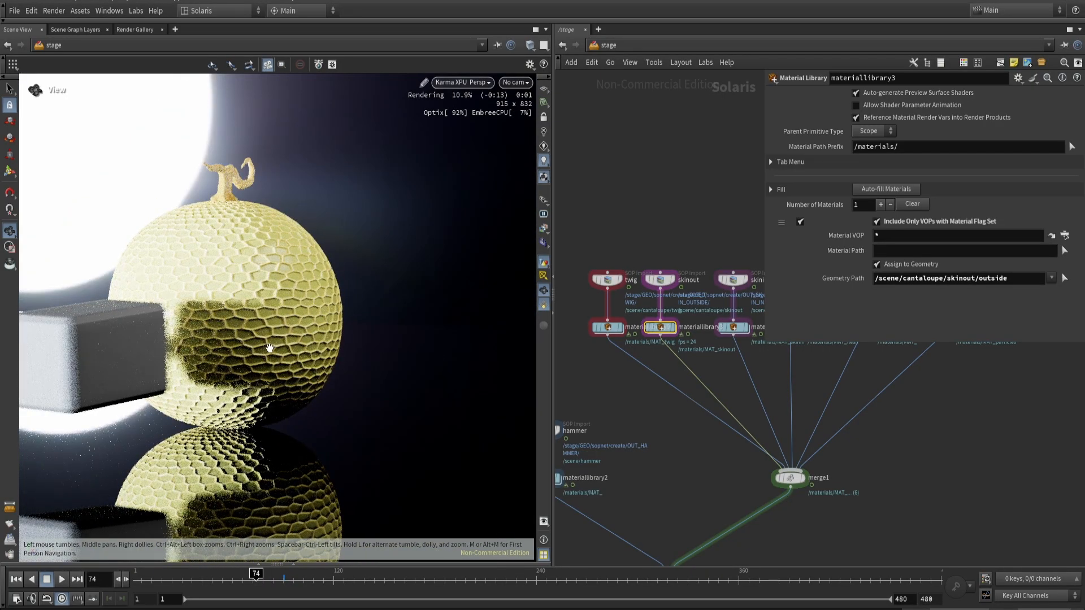
{"action": "left_click_drag", "start_coordinate": [313, 347], "coordinate": [295, 337]}
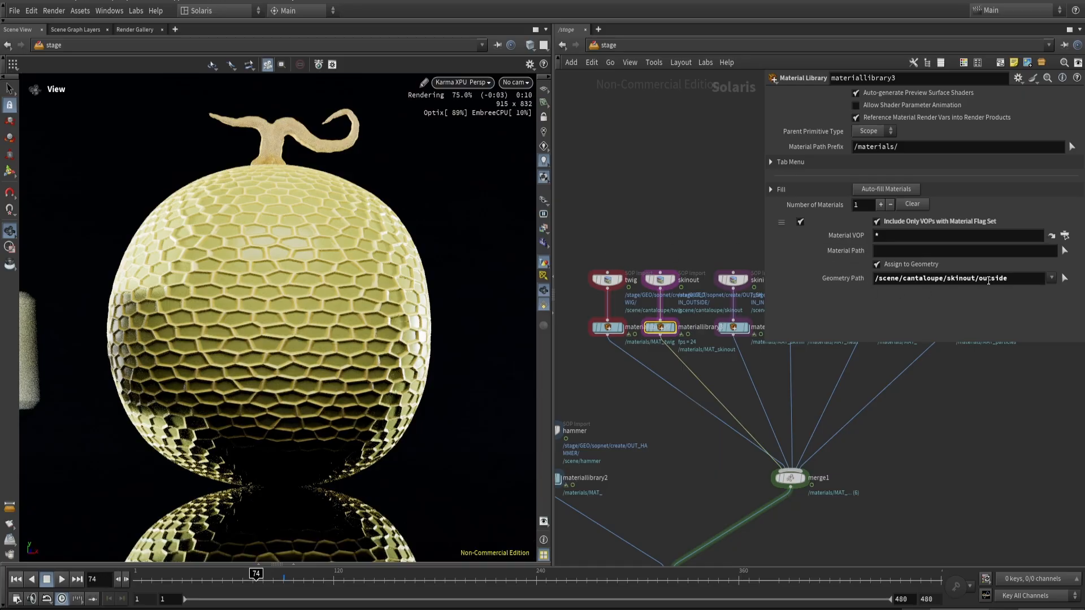
{"action": "left_click", "coordinate": [473, 84]}
{"action": "left_click", "coordinate": [454, 121]}
- Copy the MAT_skinin material from materiallibrary4 and paste it into materiallibrary3 beside MAT_skinout
{"action": "scroll", "coordinate": [688, 402], "scroll_direction": "up", "scroll_amount": 3}
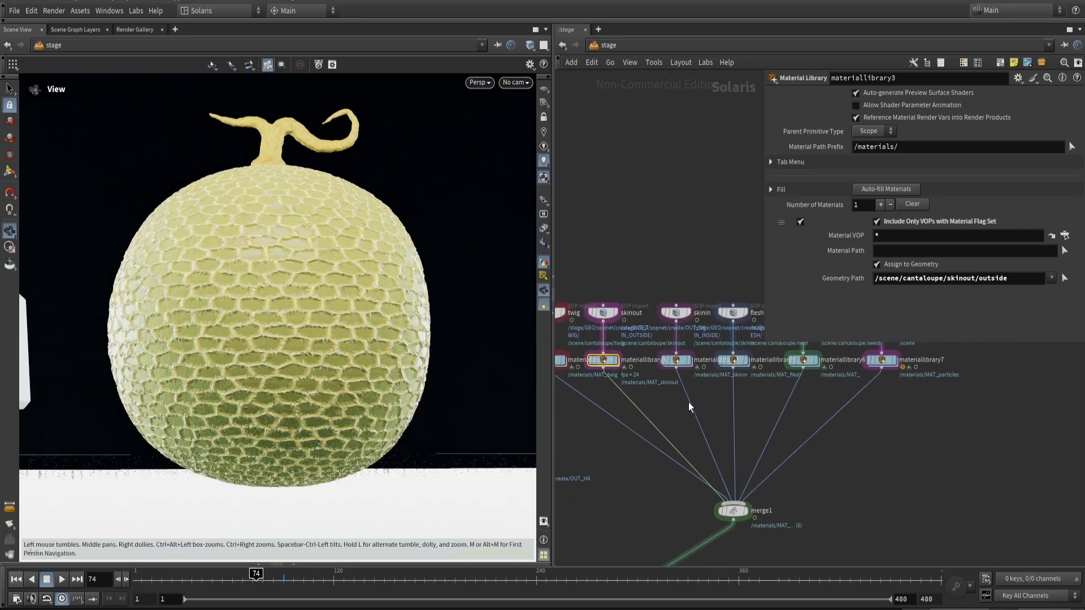
{"action": "left_click", "coordinate": [673, 354]}
{"action": "double_click", "coordinate": [673, 353]}
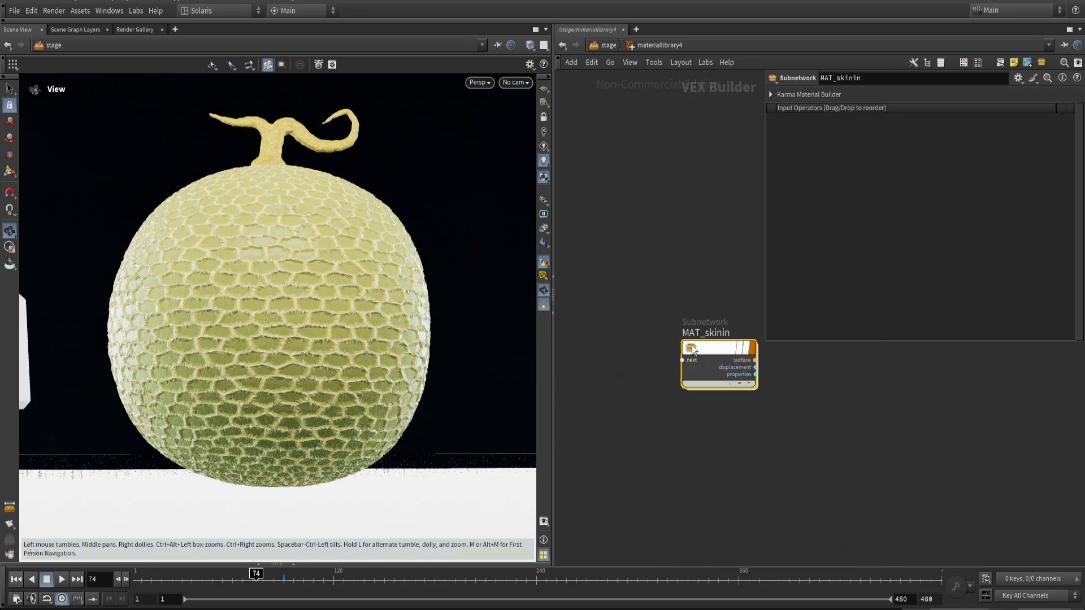
{"action": "double_click", "coordinate": [714, 345]}
{"action": "key", "text": "u"}
{"action": "key", "text": "u"}
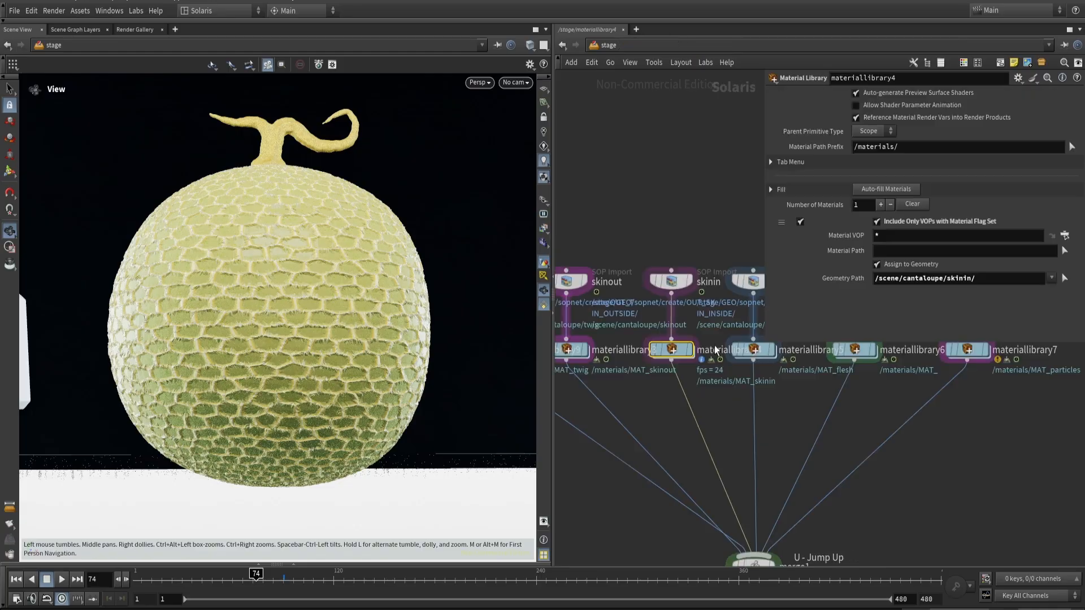
{"action": "double_click", "coordinate": [671, 350]}
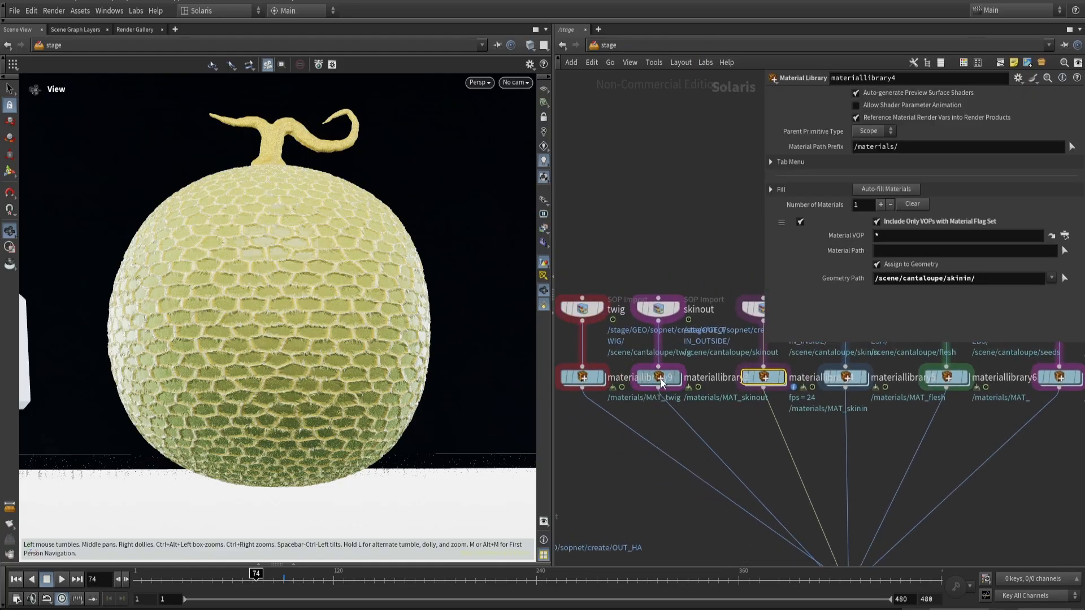
{"action": "left_click", "coordinate": [661, 383]}
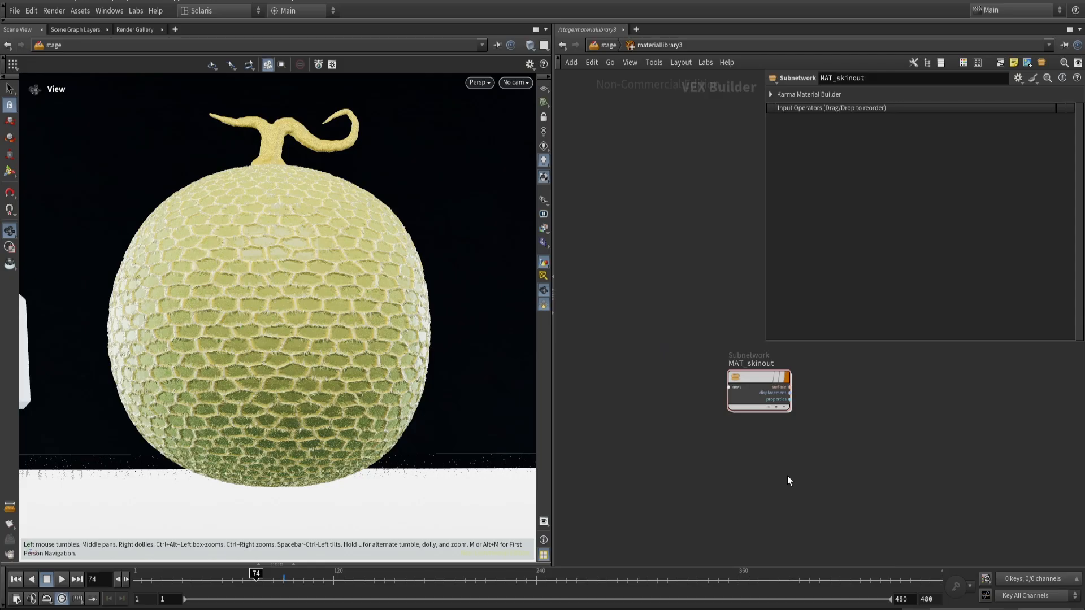
{"action": "key", "text": "ctrl+v"}
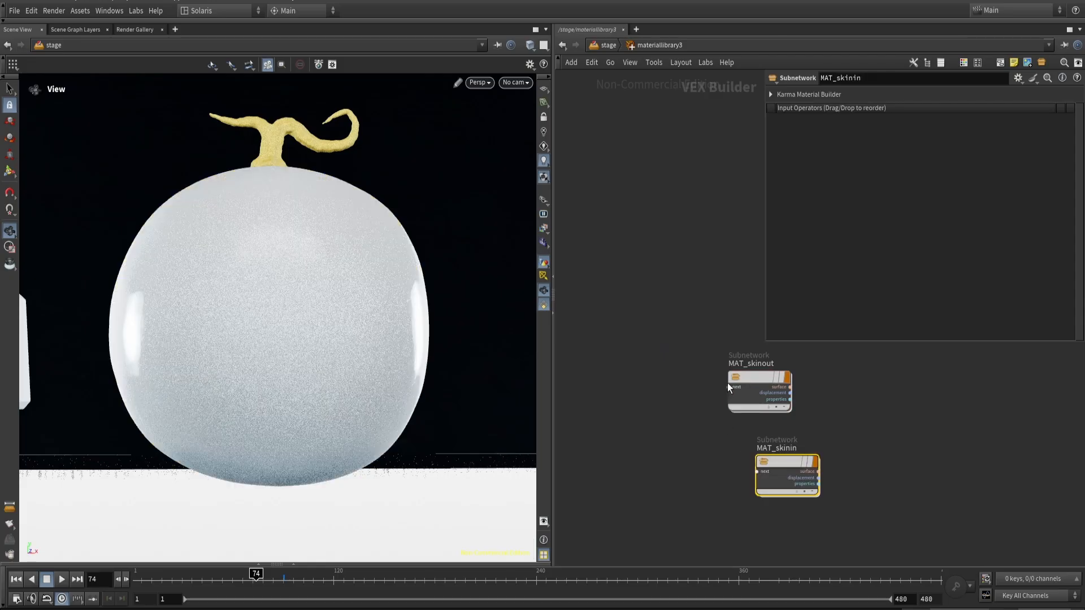
- Rename the pasted MAT_skinin material as MAT_skinoutin
{"action": "double_click", "coordinate": [798, 449]}
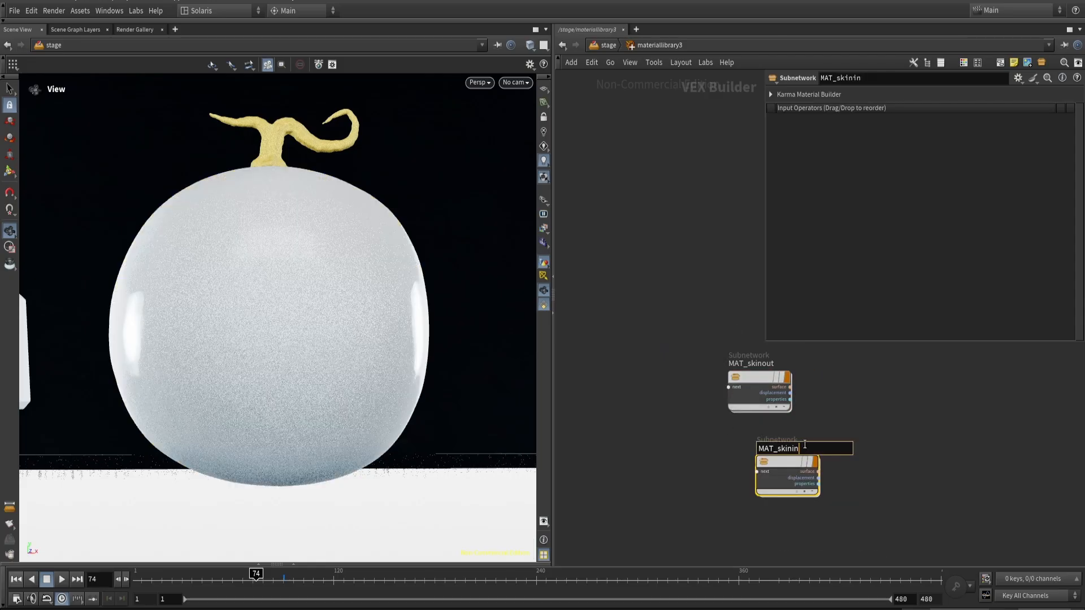
{"action": "key", "text": "BackSpace"}
{"action": "key", "text": "BackSpace"}
{"action": "type", "text": "out"}
{"action": "type", "text": "ms"}
{"action": "key", "text": "Return"}
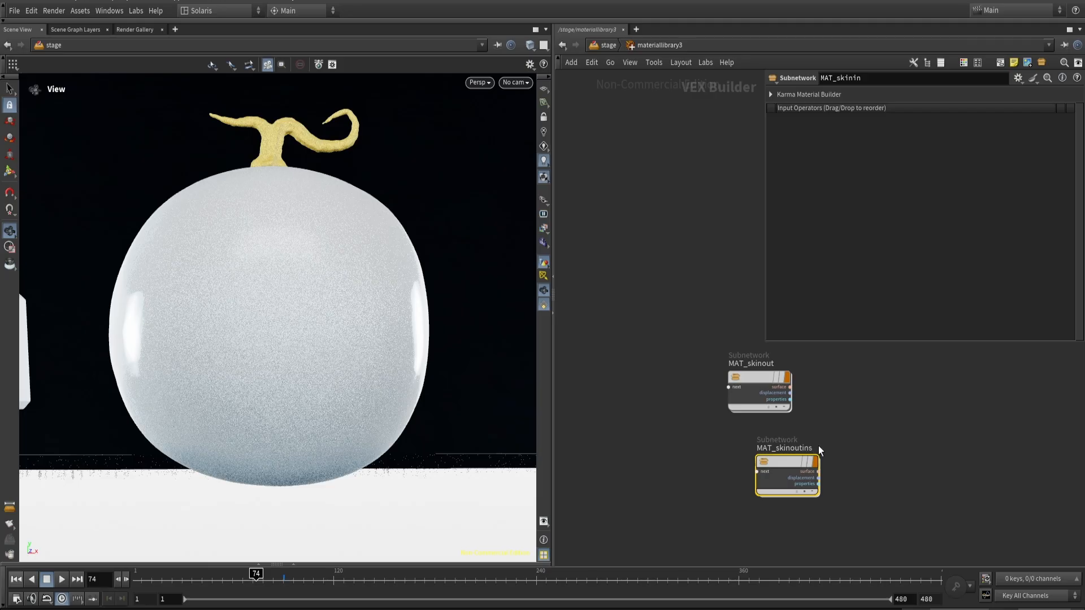
{"action": "double_click", "coordinate": [838, 446]}
{"action": "key", "text": "BackSpace"}
{"action": "key", "text": "Return"}
- Inside MAT_skinoutin, copy the hex code of the green color at kma_rampconst1's third ramp point
{"action": "double_click", "coordinate": [784, 460]}
{"action": "left_click", "coordinate": [628, 334]}
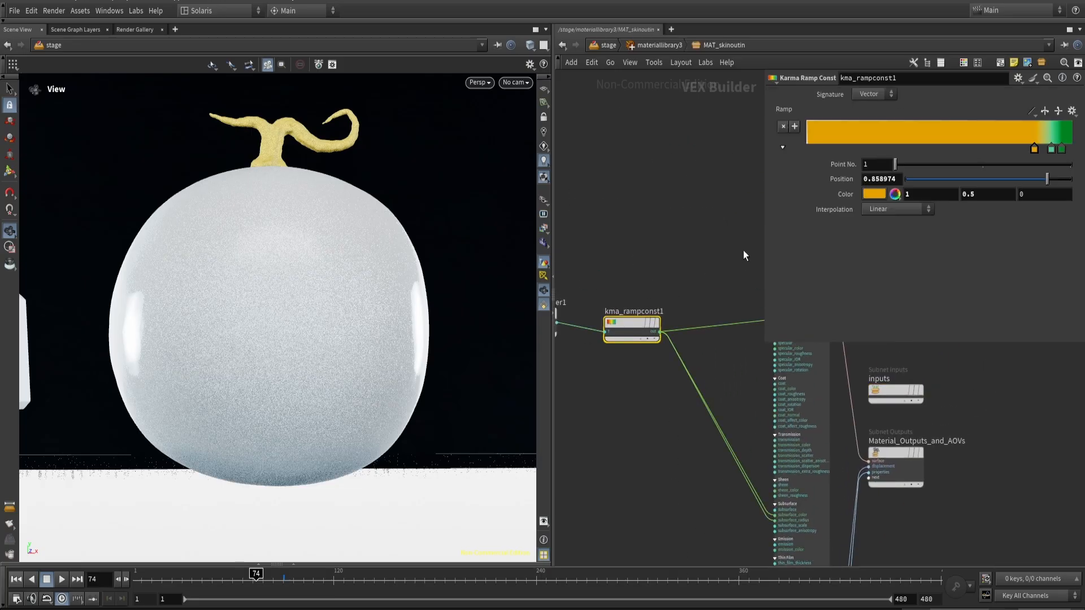
{"action": "left_click", "coordinate": [1062, 149]}
{"action": "left_click", "coordinate": [883, 193]}
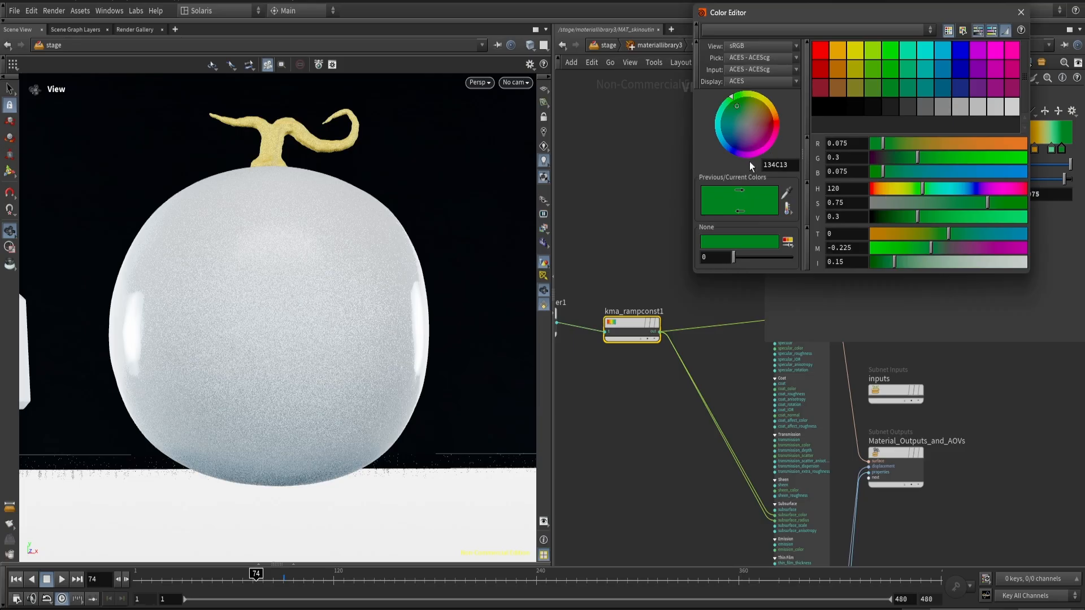
{"action": "double_click", "coordinate": [774, 165]}
{"action": "key", "text": "ctrl+c"}
{"action": "double_click", "coordinate": [787, 166]}
{"action": "key", "text": "ctrl+c"}
{"action": "left_click", "coordinate": [1020, 12]}
- Delete the usdprimvarreader1 and kma_rampconst1 nodes from the MAT_skinoutin network
{"action": "left_click_drag", "start_coordinate": [686, 411], "coordinate": [620, 312]}
{"action": "middle_click_drag", "start_coordinate": [634, 259], "coordinate": [672, 262]}
{"action": "left_click_drag", "start_coordinate": [644, 395], "coordinate": [560, 334]}
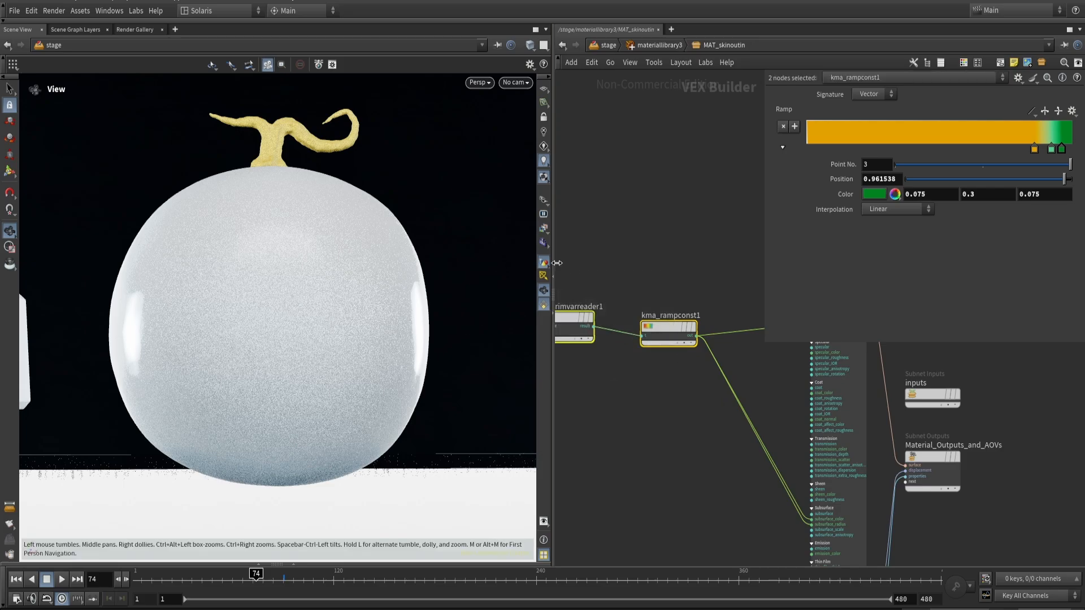
{"action": "scroll", "coordinate": [615, 384], "scroll_direction": "down", "scroll_amount": 2}
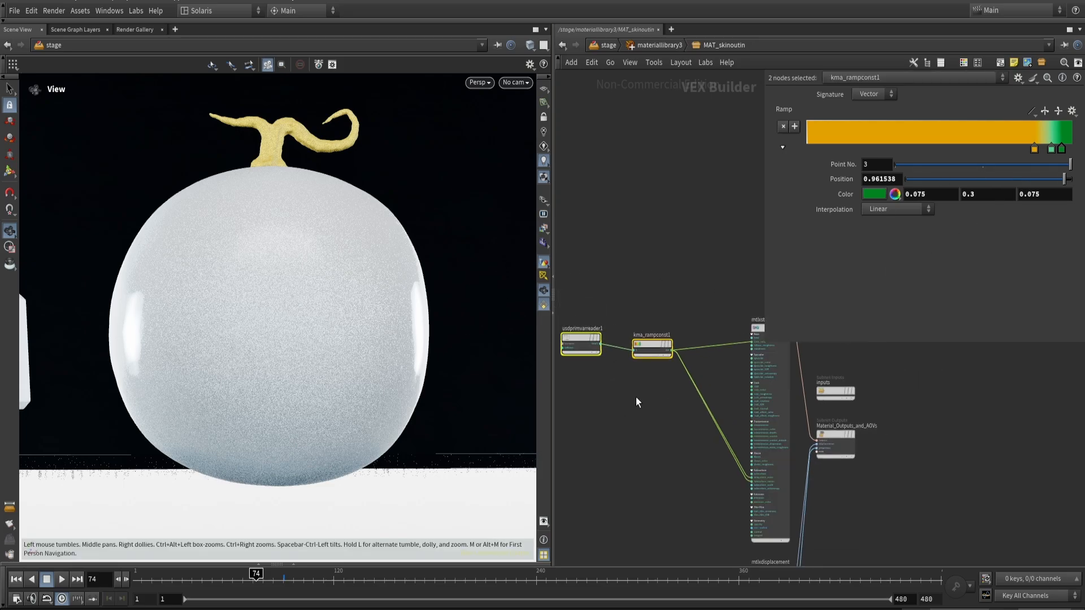
{"action": "left_click_drag", "start_coordinate": [649, 378], "coordinate": [588, 283]}
{"action": "key", "text": "Delete"}
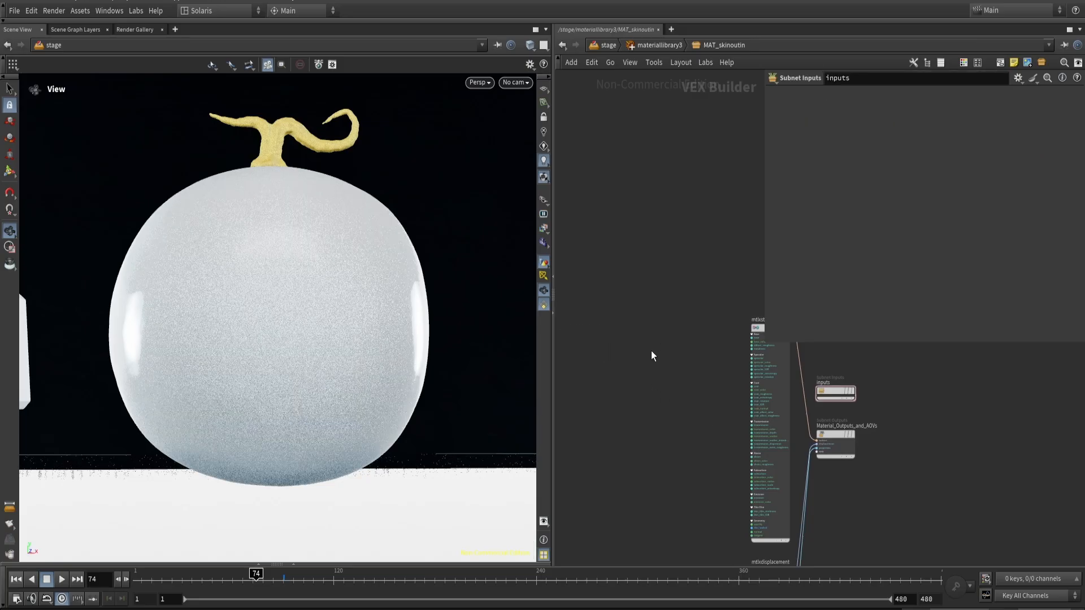
- Add a MtlX Constant node to the MAT_skinoutin network
{"action": "key", "text": "Tab"}
{"action": "type", "text": "constant"}
{"action": "key", "text": "Down"}
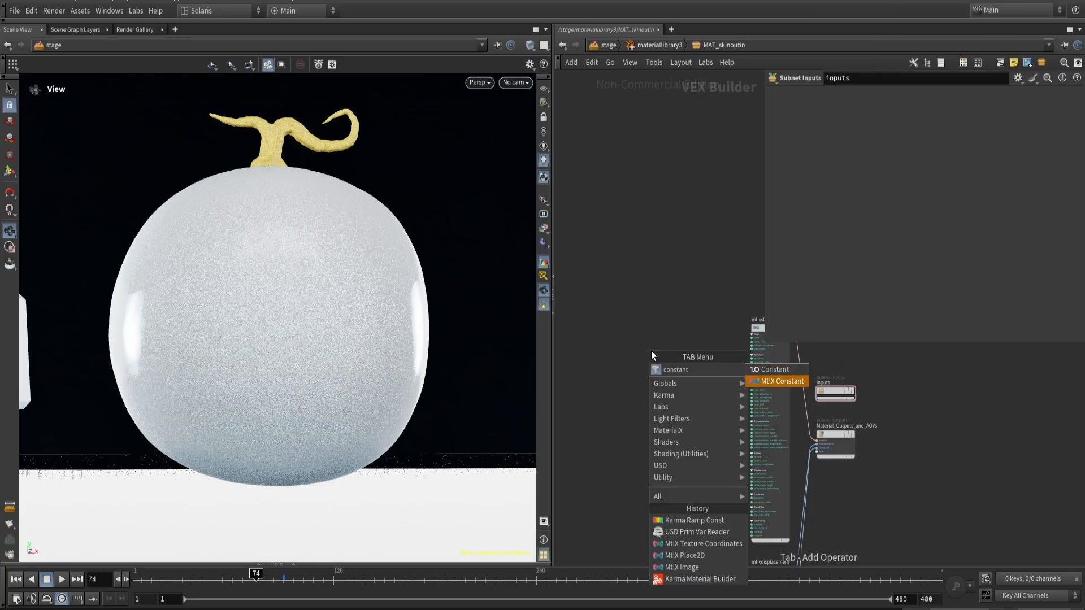
{"action": "key", "text": "Return"}
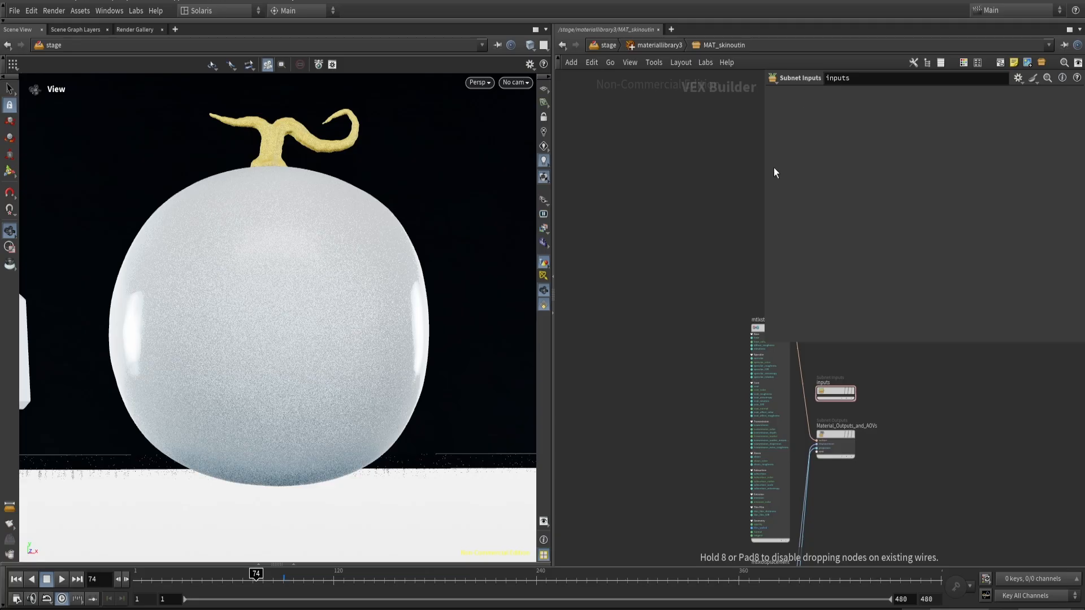
{"action": "left_click", "coordinate": [813, 164]}
{"action": "middle_click_drag", "start_coordinate": [761, 333], "coordinate": [666, 339]}
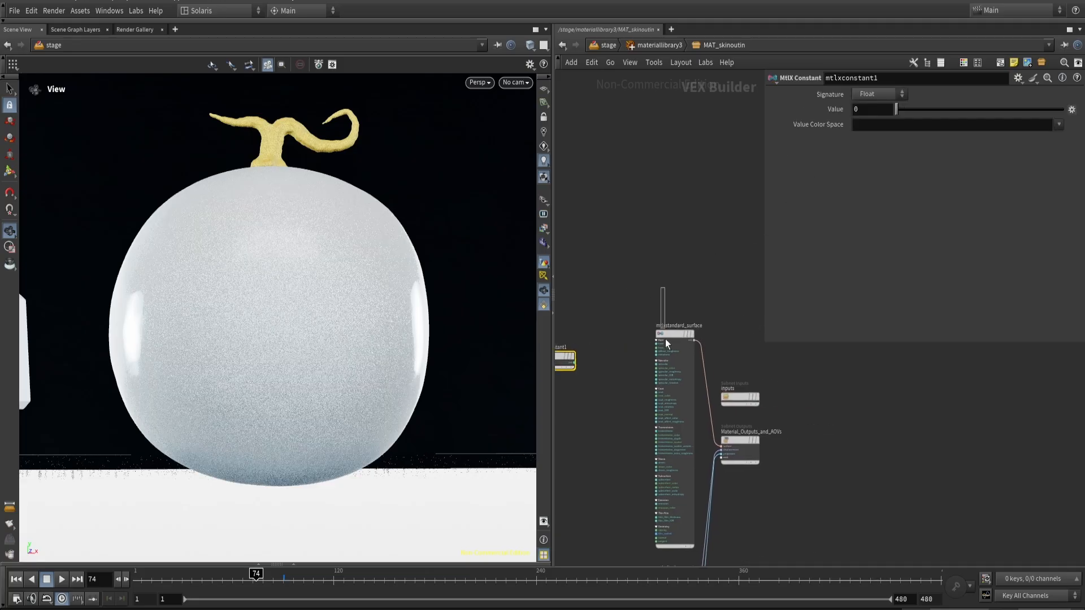
- Set the base color of mtlxstandard_surface in MAT_skinoutin to the copied green, hex 134C13
{"action": "left_click", "coordinate": [666, 339]}
{"action": "left_click", "coordinate": [863, 147]}
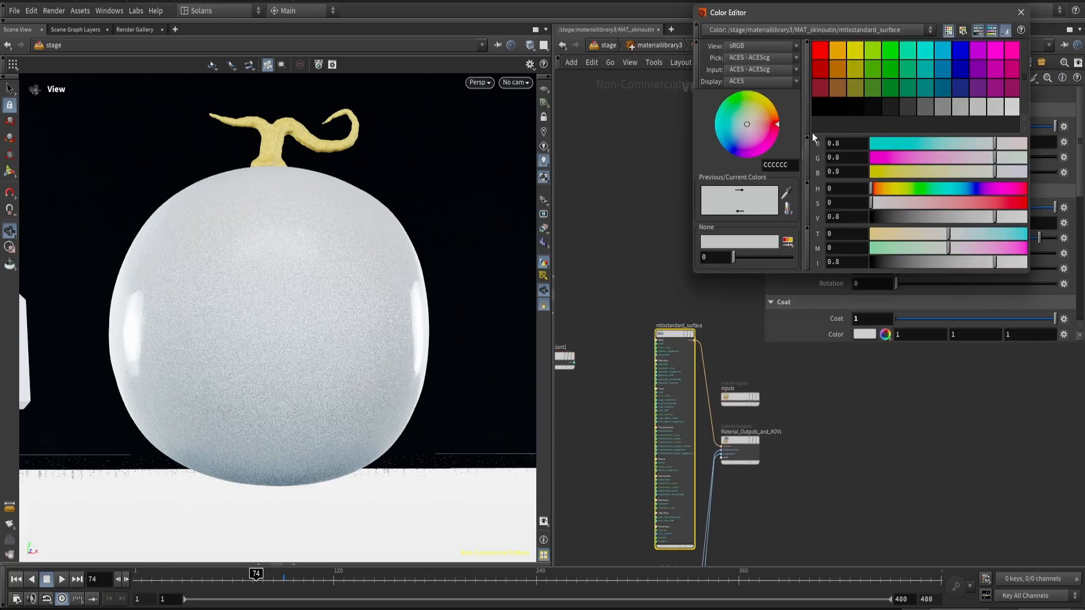
{"action": "double_click", "coordinate": [781, 168]}
{"action": "key", "text": "ctrl+v"}
{"action": "key", "text": "Return"}
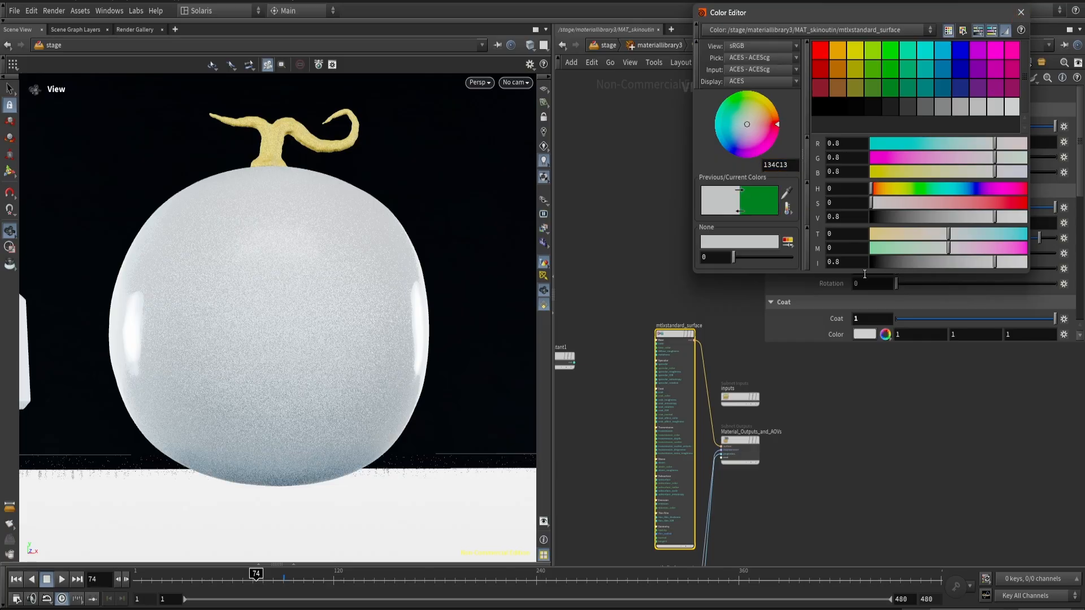
{"action": "left_click", "coordinate": [1019, 12]}
- Set the subsurface color of mtlxstandard_surface to the copied green, hex 134C13
{"action": "scroll", "coordinate": [861, 267], "scroll_direction": "down", "scroll_amount": 1}
{"action": "scroll", "coordinate": [861, 267], "scroll_direction": "down", "scroll_amount": 6}
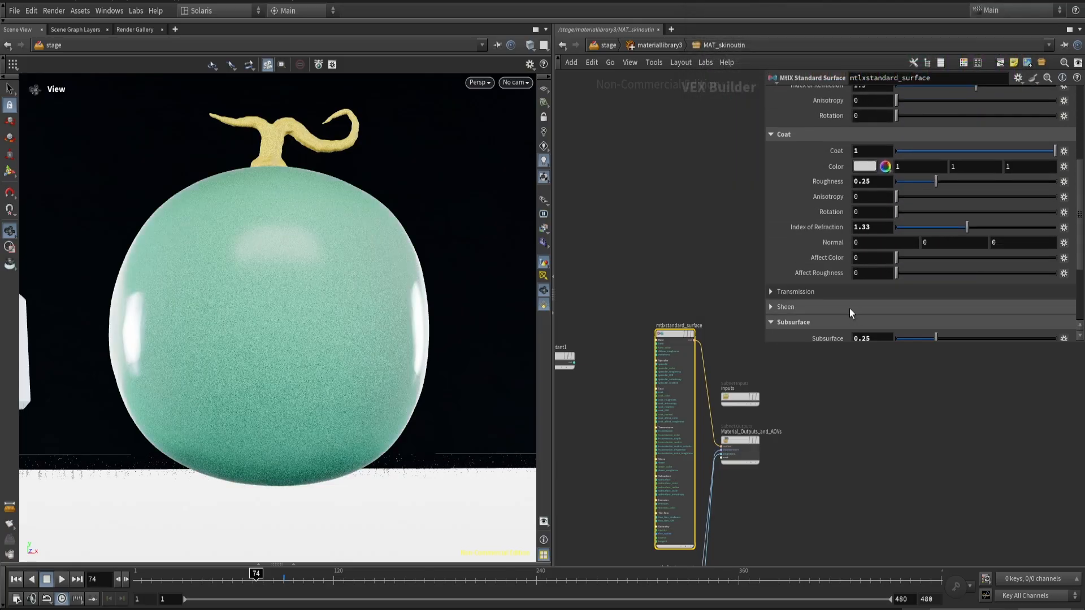
{"action": "scroll", "coordinate": [877, 293], "scroll_direction": "down", "scroll_amount": 4}
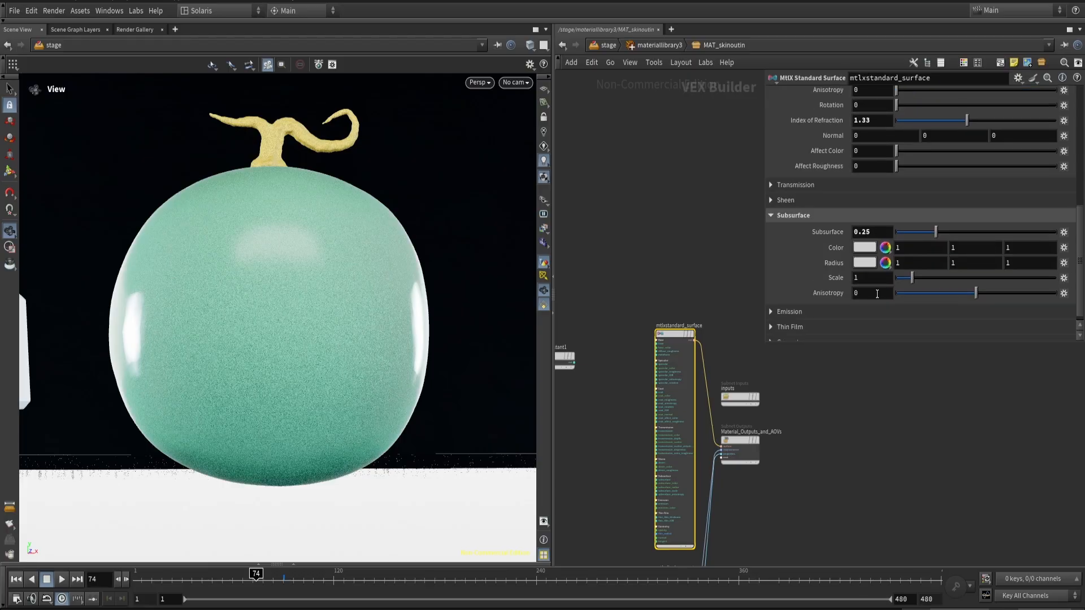
{"action": "left_click", "coordinate": [857, 249]}
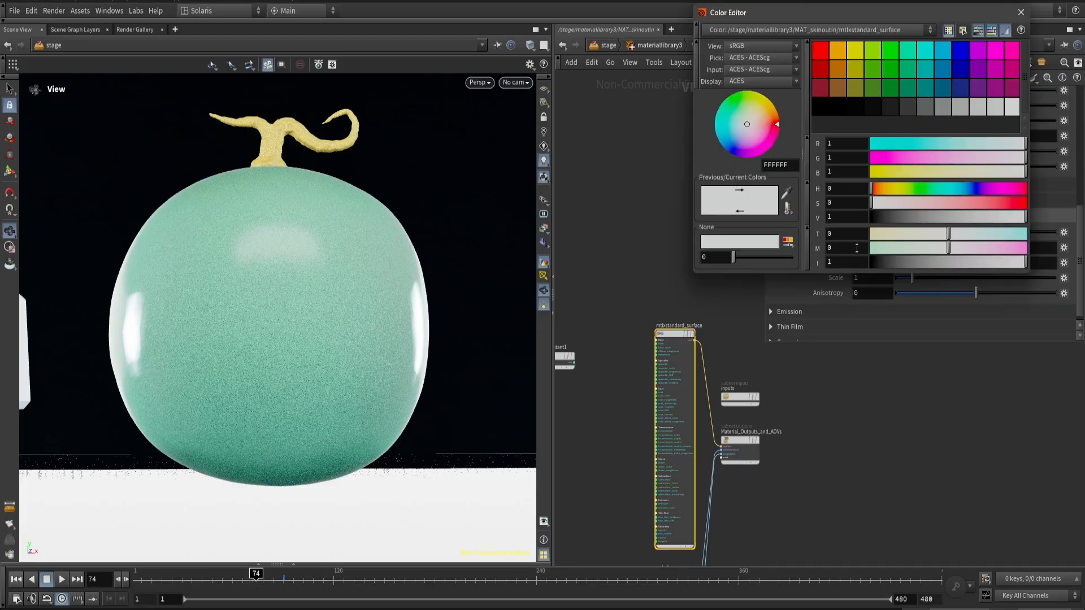
{"action": "double_click", "coordinate": [793, 166]}
{"action": "key", "text": "ctrl+v"}
{"action": "key", "text": "Return"}
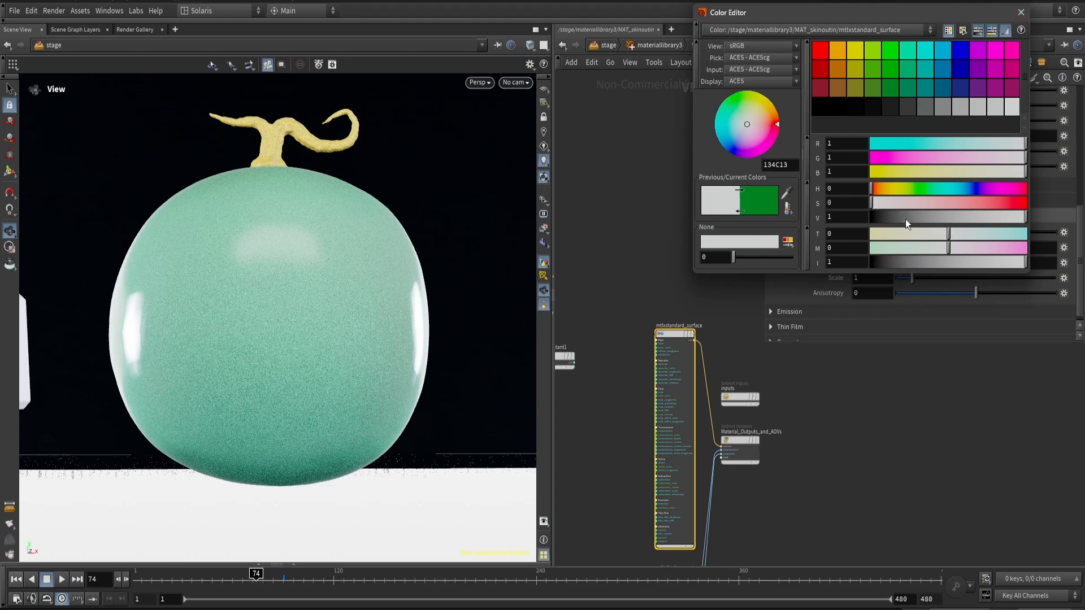
{"action": "key", "text": "Escape"}
- Set the subsurface radius of mtlxstandard_surface to the same green, hex 134C13
{"action": "left_click", "coordinate": [859, 264]}
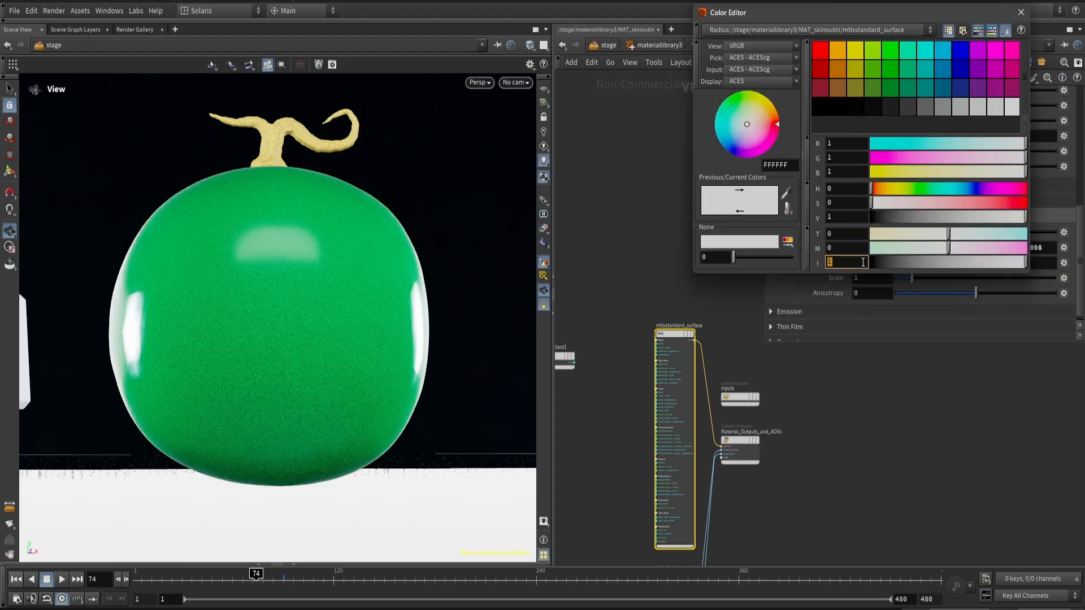
{"action": "double_click", "coordinate": [781, 166]}
{"action": "key", "text": "ctrl+v"}
{"action": "key", "text": "Return"}
{"action": "left_click", "coordinate": [1020, 13]}
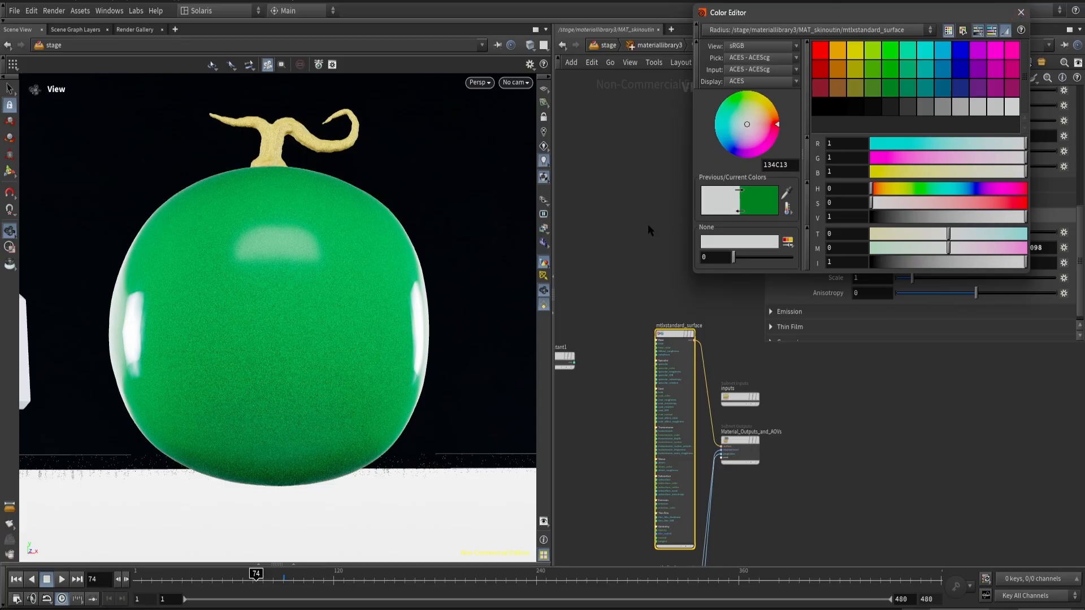
- Return to the stage network and auto-fill the materials of materiallibrary3
{"action": "key", "text": "u"}
{"action": "key", "text": "u"}
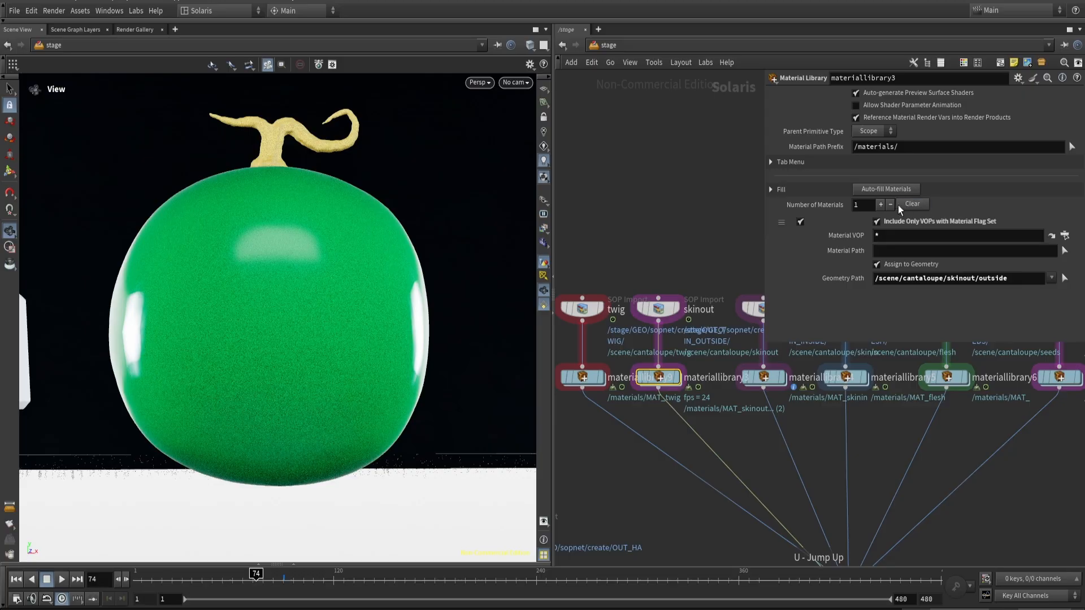
{"action": "left_click", "coordinate": [898, 188]}
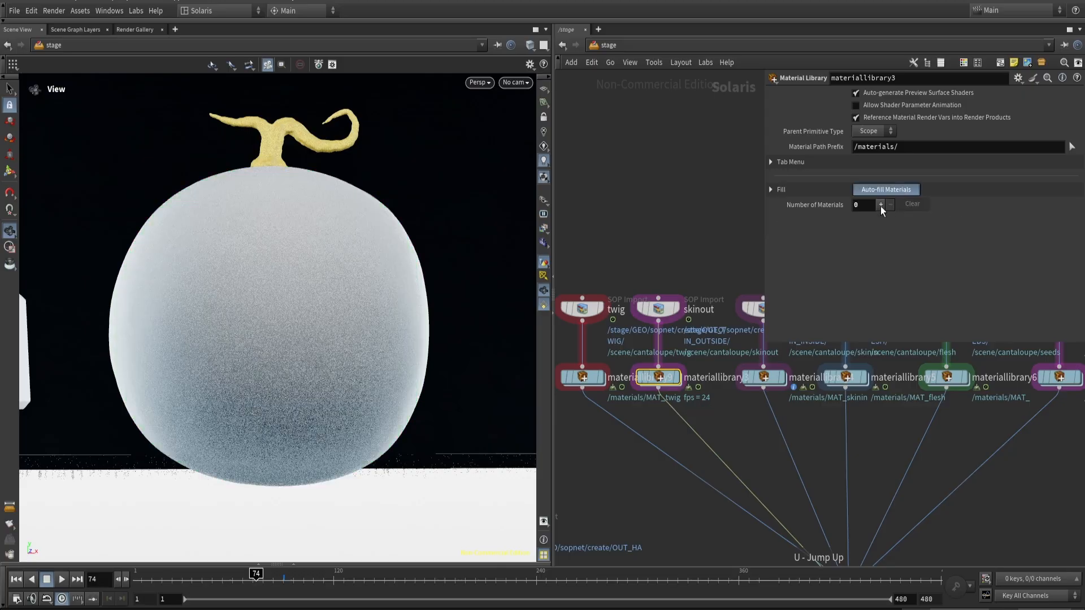
- Assign MAT_skinout in materiallibrary3 to the geometry path /scene/cantaloupe/skinout/outside
{"action": "left_click", "coordinate": [891, 278]}
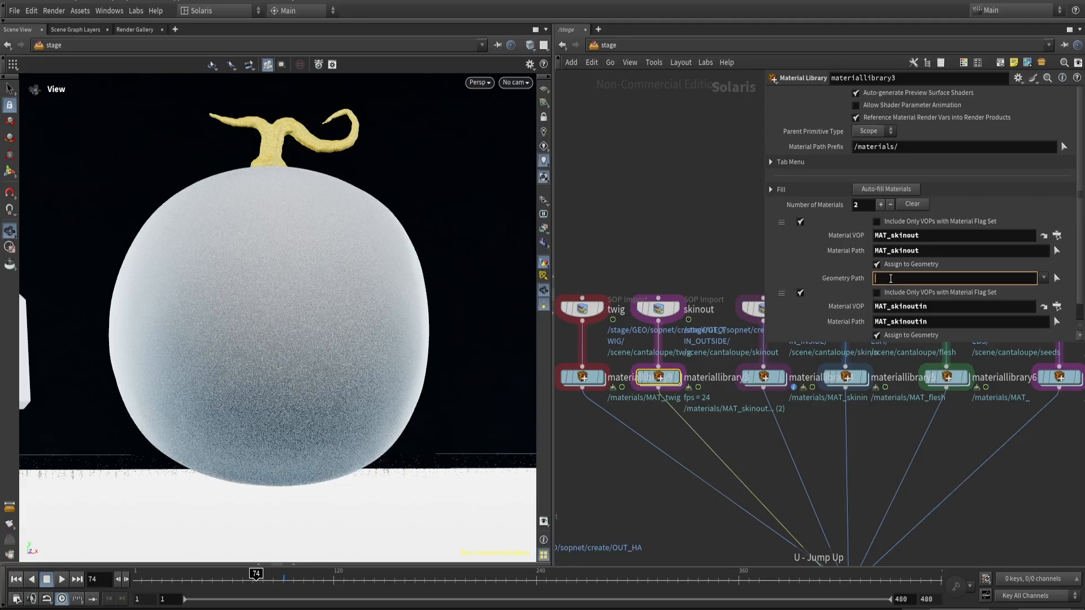
{"action": "type", "text": "/scene/"}
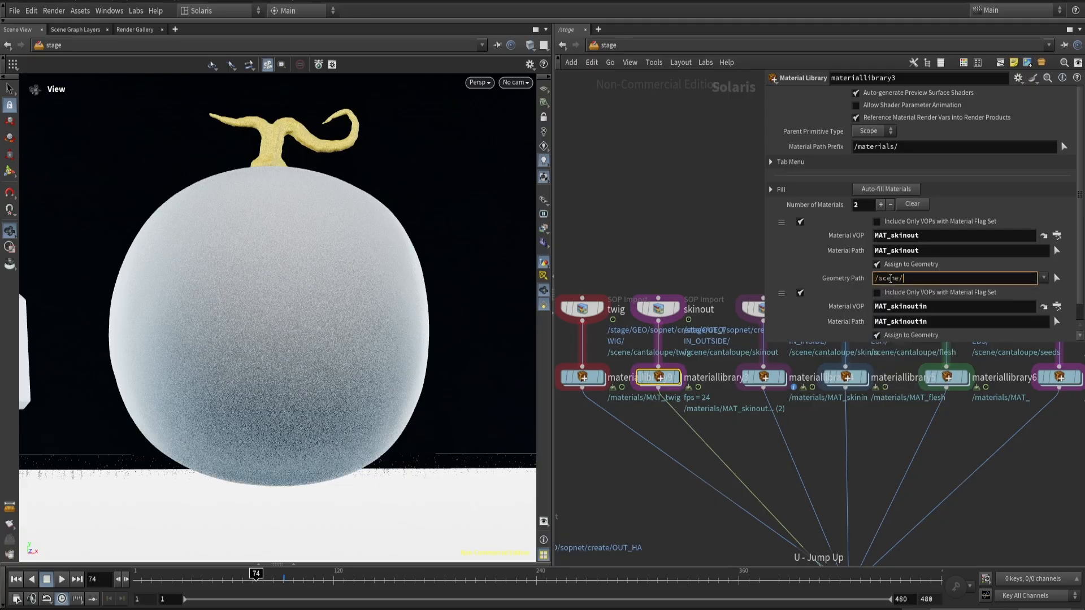
{"action": "key", "text": "Tab"}
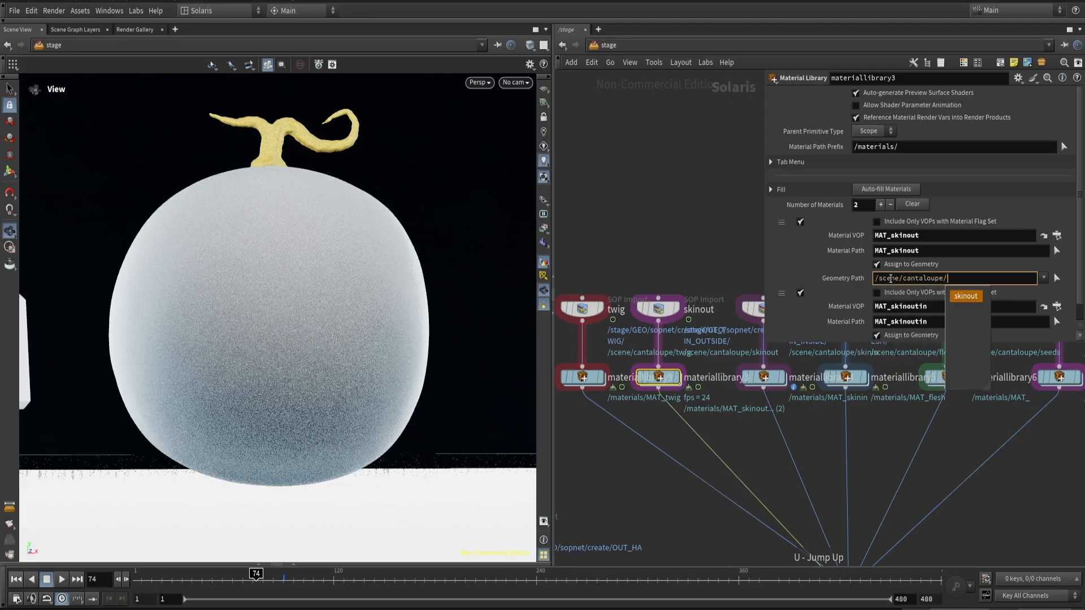
{"action": "key", "text": "Tab"}
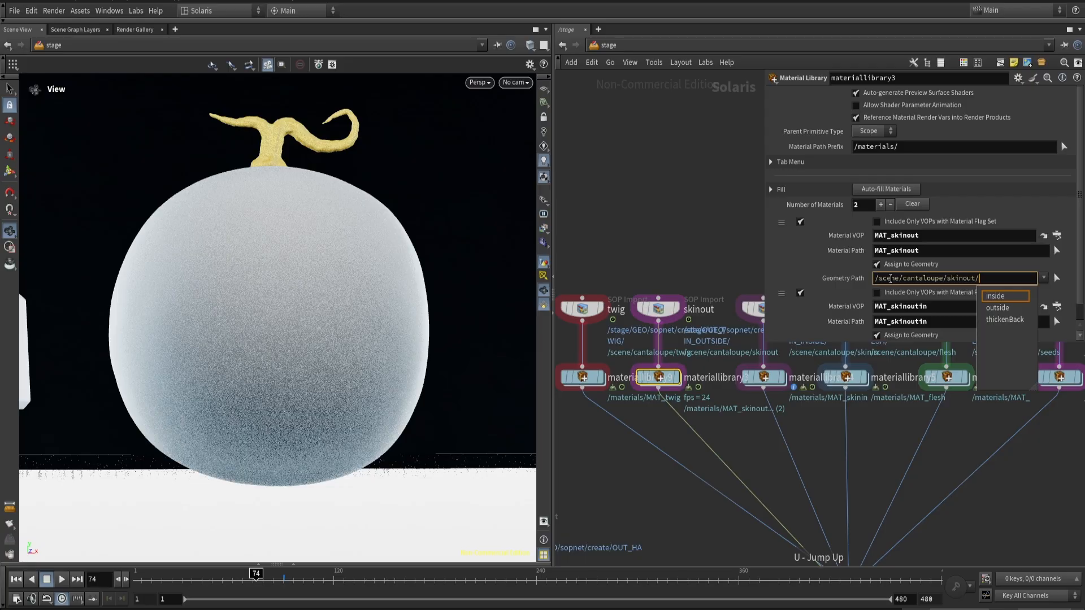
{"action": "key", "text": "Down"}
{"action": "key", "text": "Tab"}
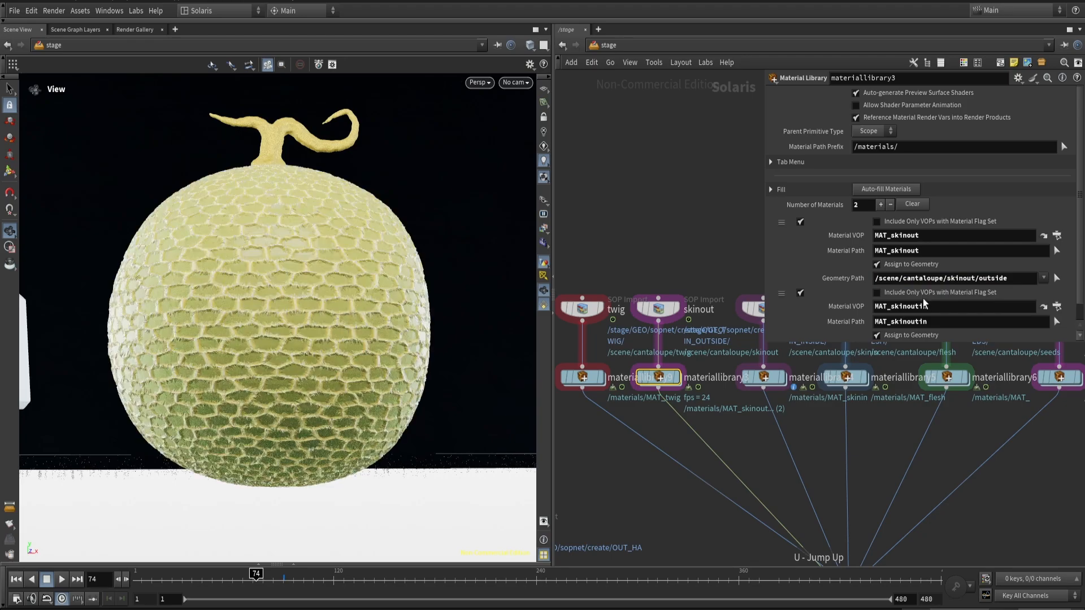
- Assign MAT_skinoutin in materiallibrary3 to the geometry path /scene/cantaloupe/skinout/inside
{"action": "scroll", "coordinate": [923, 299], "scroll_direction": "down", "scroll_amount": 1}
{"action": "left_click", "coordinate": [892, 332]}
{"action": "type", "text": "/scene/cantaloupe/"}
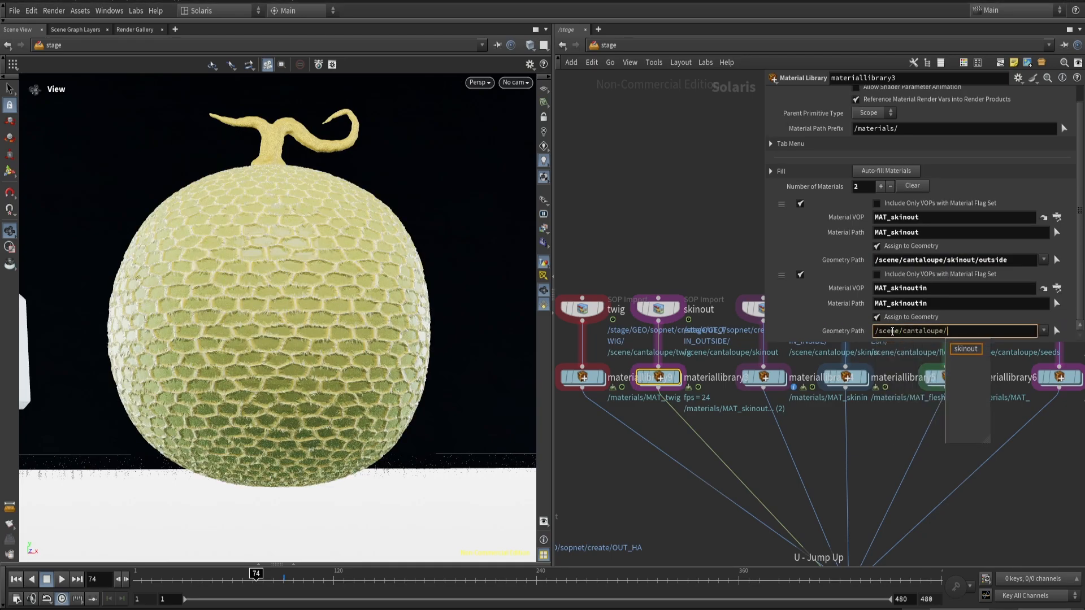
{"action": "type", "text": "skinout/"}
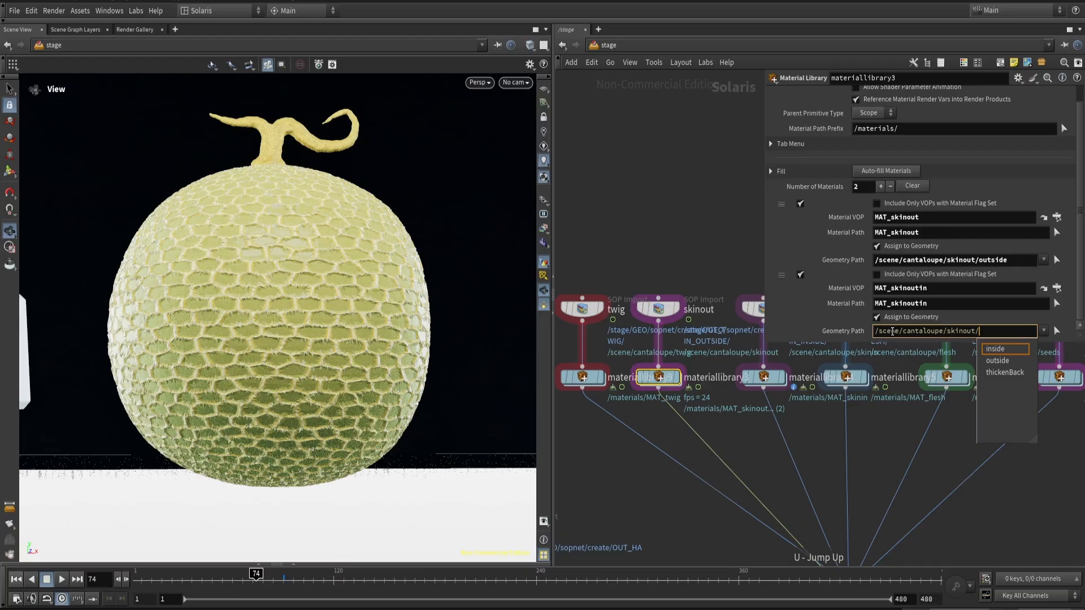
{"action": "key", "text": "Return"}
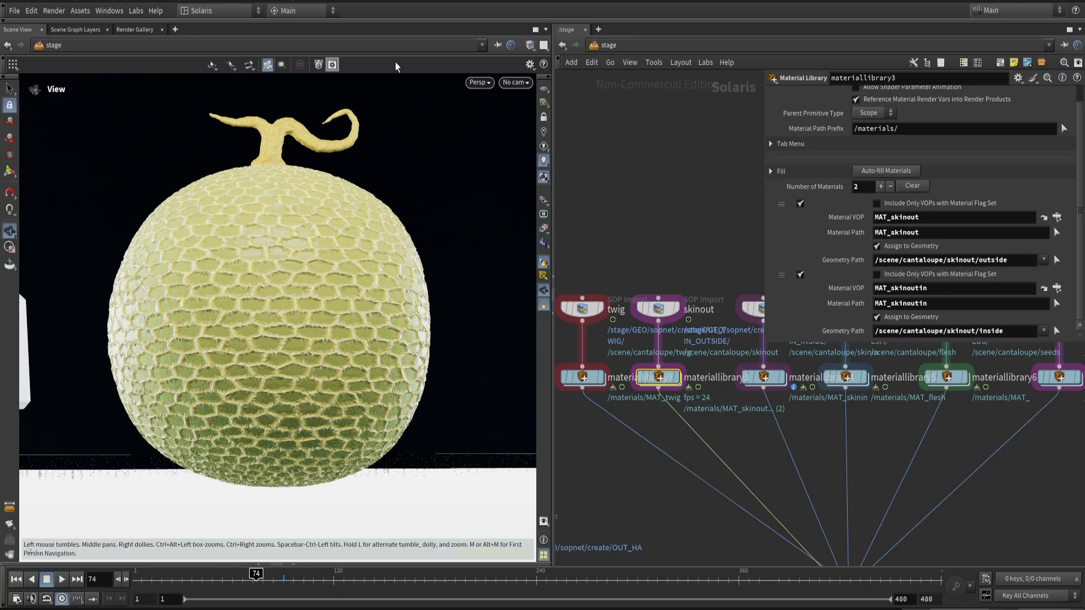
- Go to frame 197 and render a close view of the broken skin edges with Karma XPU
{"action": "left_click", "coordinate": [464, 590]}
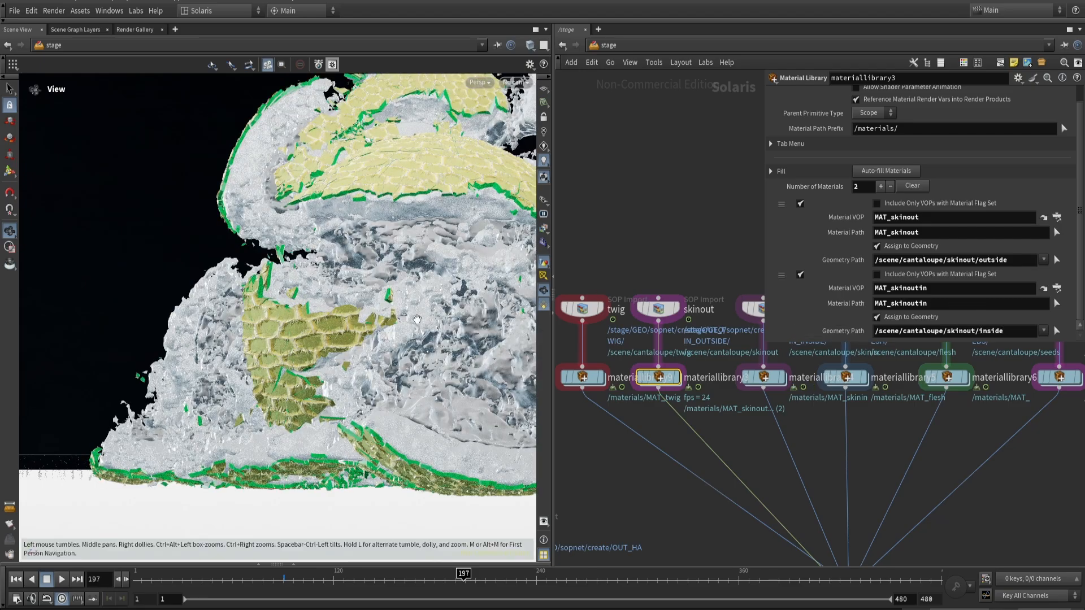
{"action": "mouse_move", "coordinate": [407, 322]}
{"action": "left_mouse_down"}
{"action": "mouse_move", "coordinate": [317, 331]}
{"action": "mouse_move", "coordinate": [407, 327]}
{"action": "left_mouse_up"}
{"action": "left_click_drag", "start_coordinate": [414, 287], "coordinate": [371, 343]}
{"action": "left_click", "coordinate": [478, 82]}
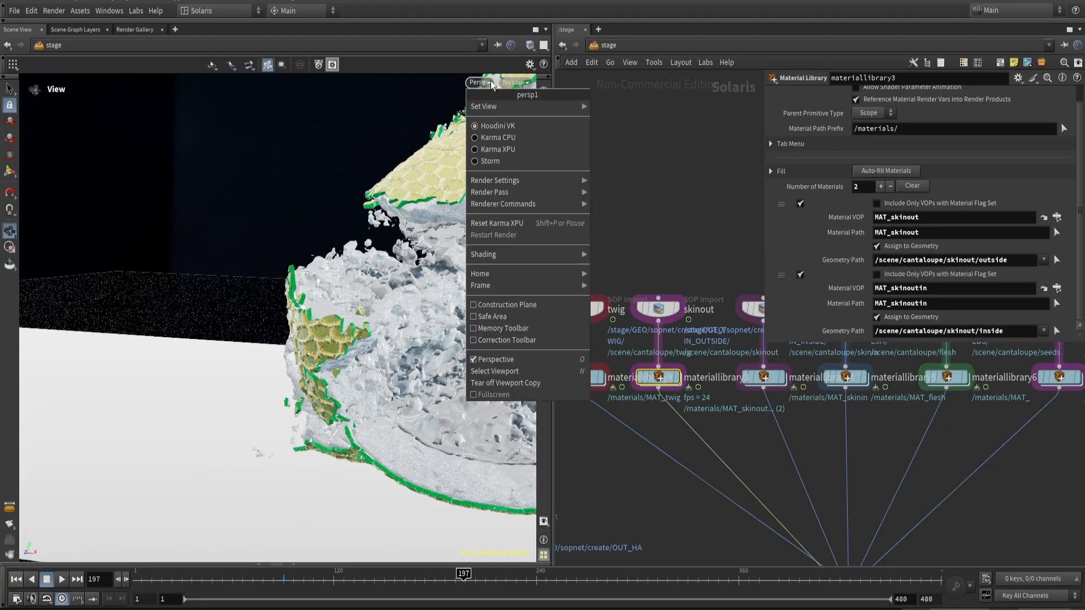
{"action": "left_click", "coordinate": [502, 150]}
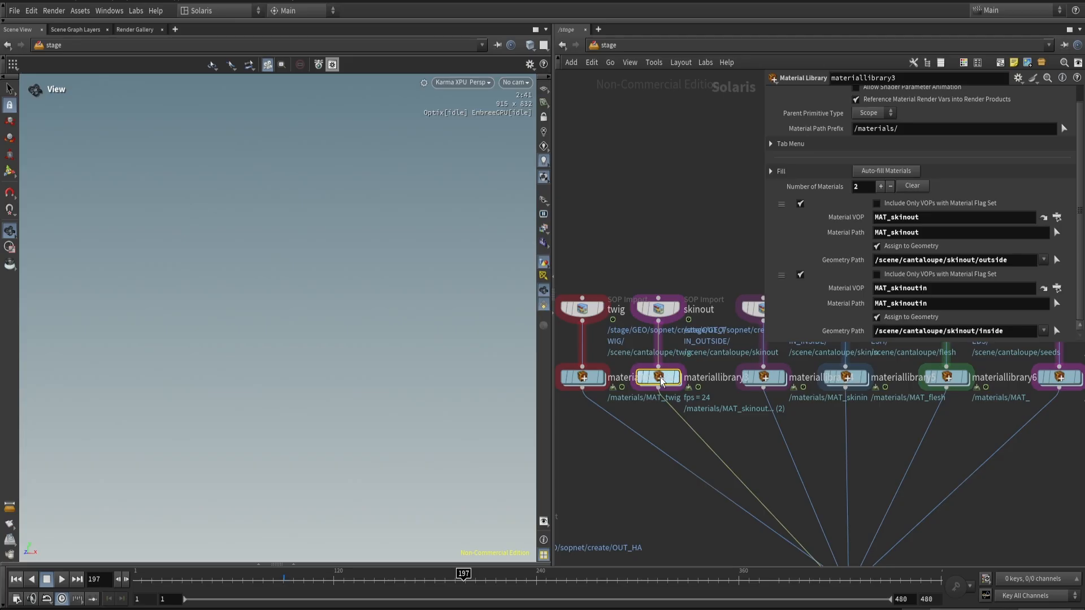
- Open MAT_skinoutin in materiallibrary3 and set the standard surface's base color to lime green (0.5, 1, 0)
{"action": "mouse_move", "coordinate": [660, 381]}
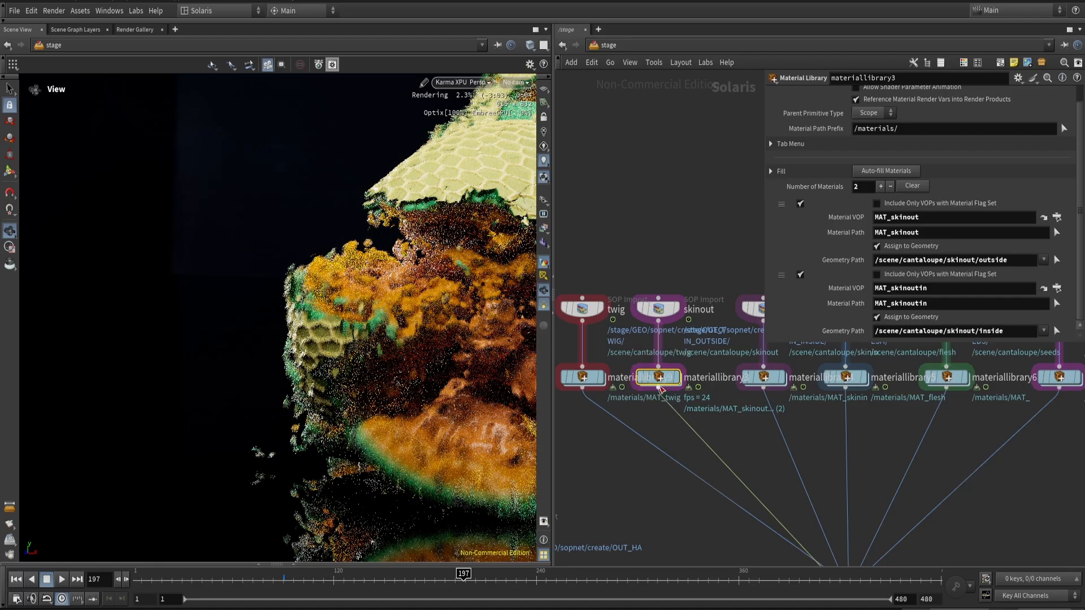
{"action": "double_click", "coordinate": [662, 379]}
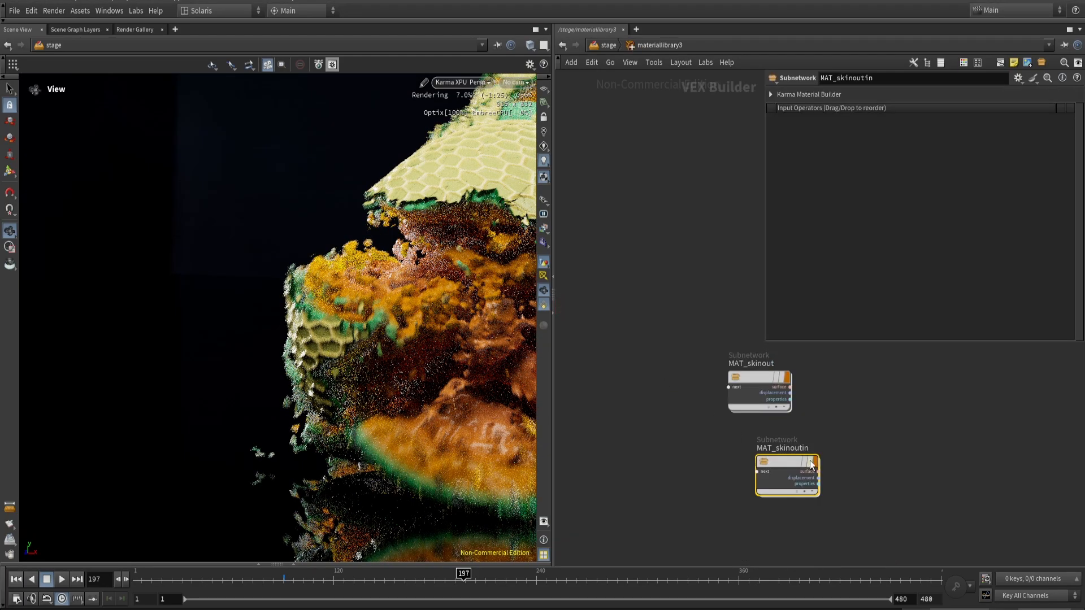
{"action": "mouse_move", "coordinate": [781, 454]}
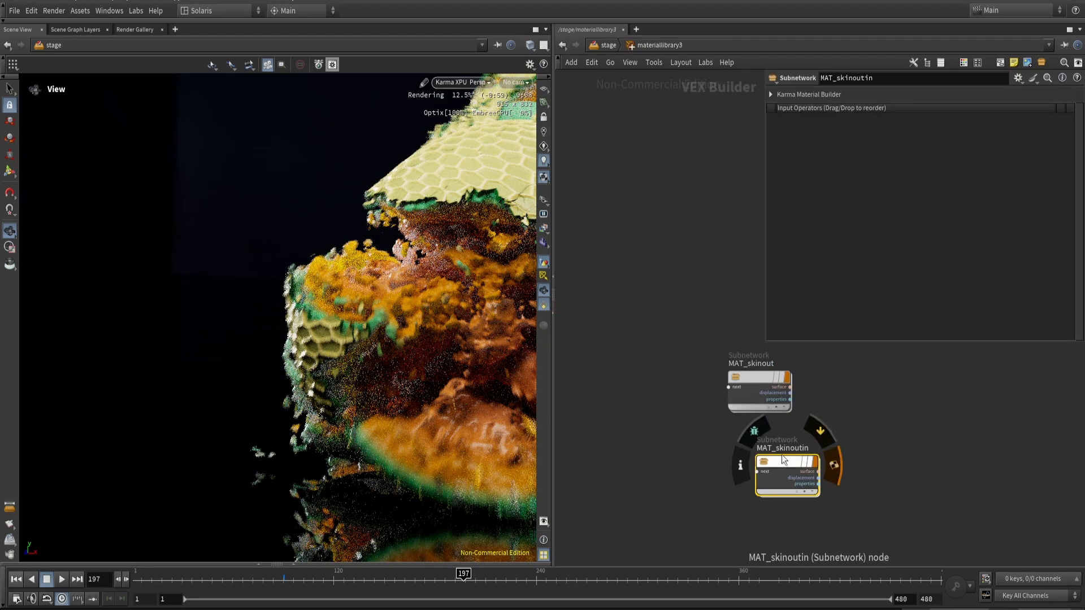
{"action": "left_click_drag", "start_coordinate": [781, 454], "coordinate": [759, 452]}
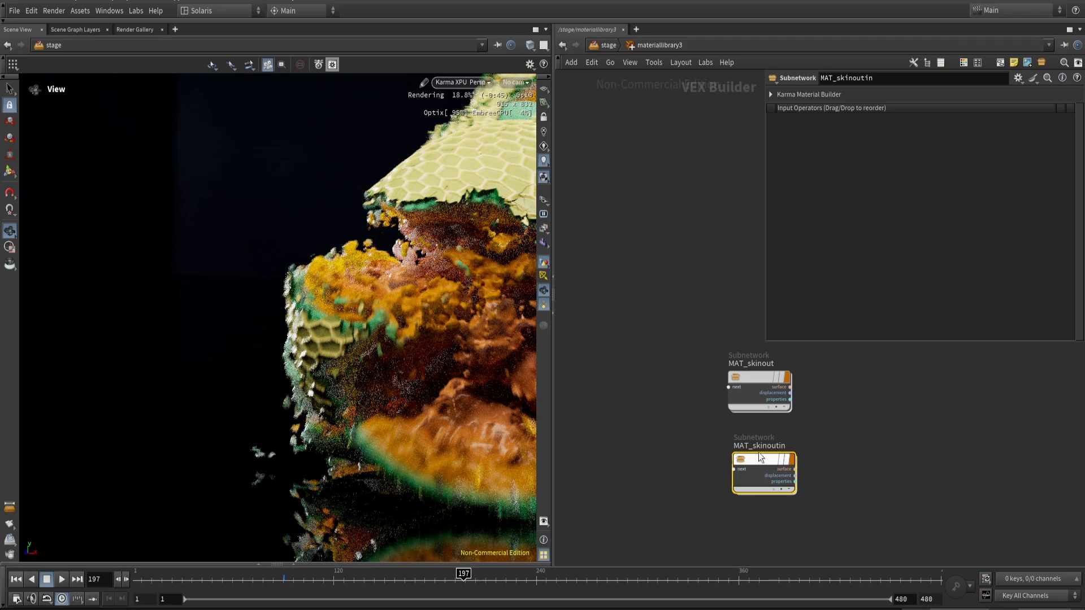
{"action": "double_click", "coordinate": [758, 452]}
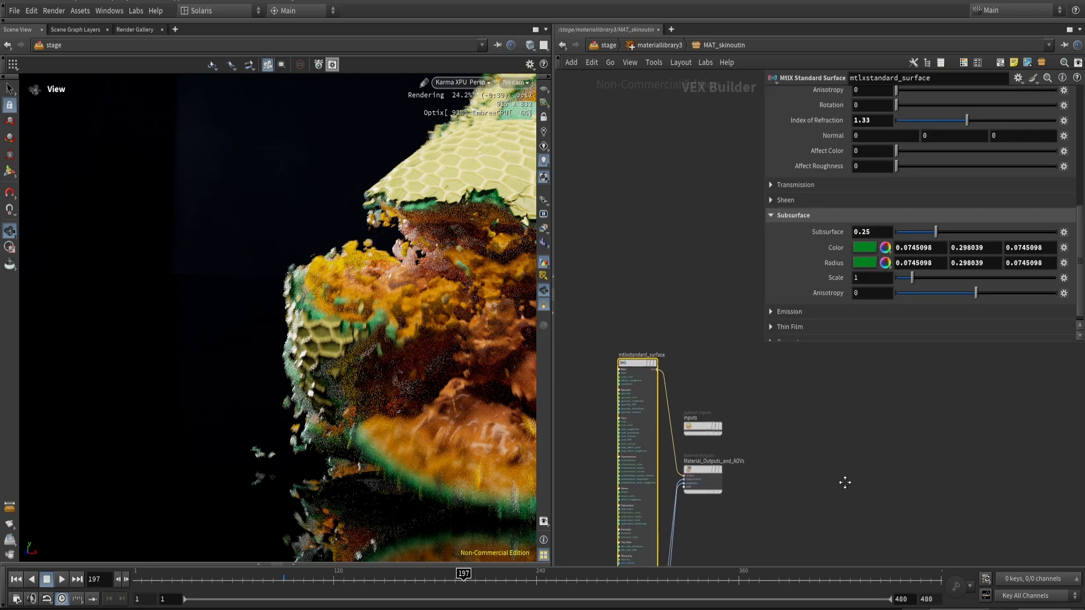
{"action": "scroll", "coordinate": [791, 204], "scroll_direction": "up", "scroll_amount": 6}
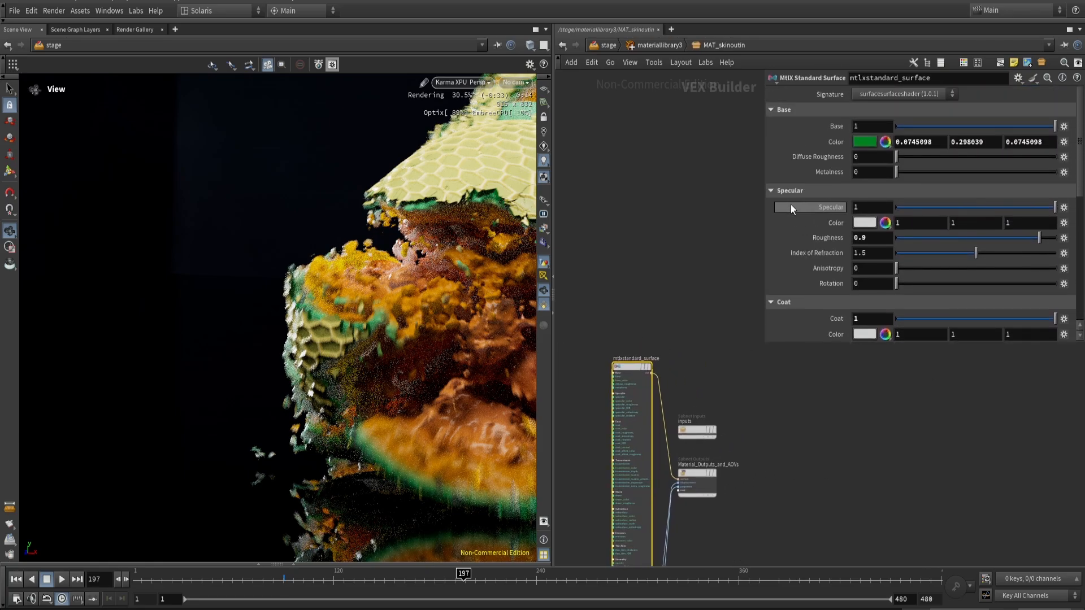
{"action": "left_click", "coordinate": [872, 144]}
{"action": "left_click", "coordinate": [872, 55]}
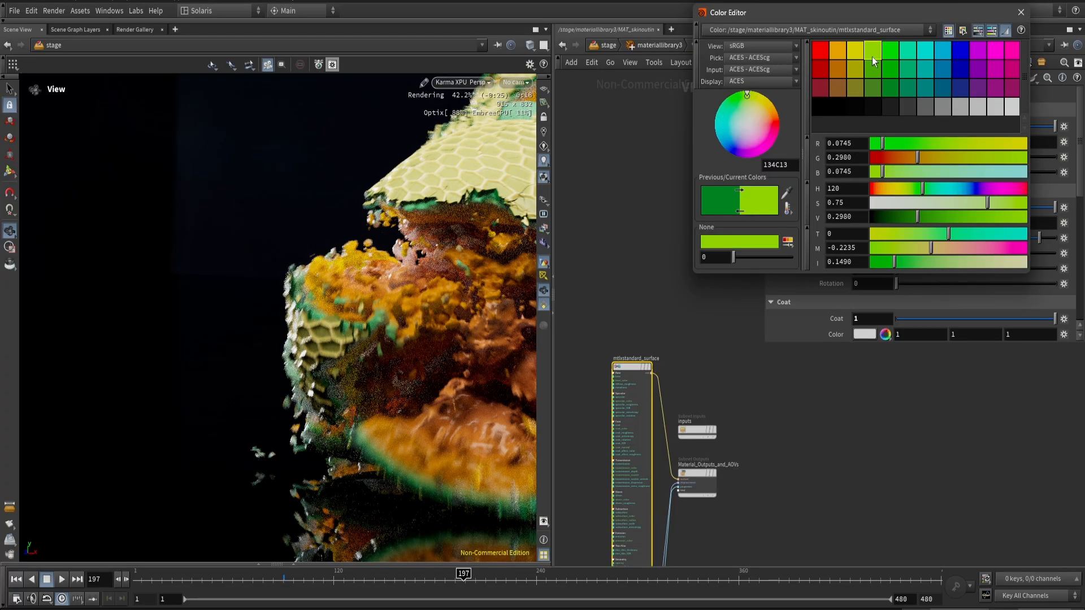
{"action": "left_click", "coordinate": [1020, 12]}
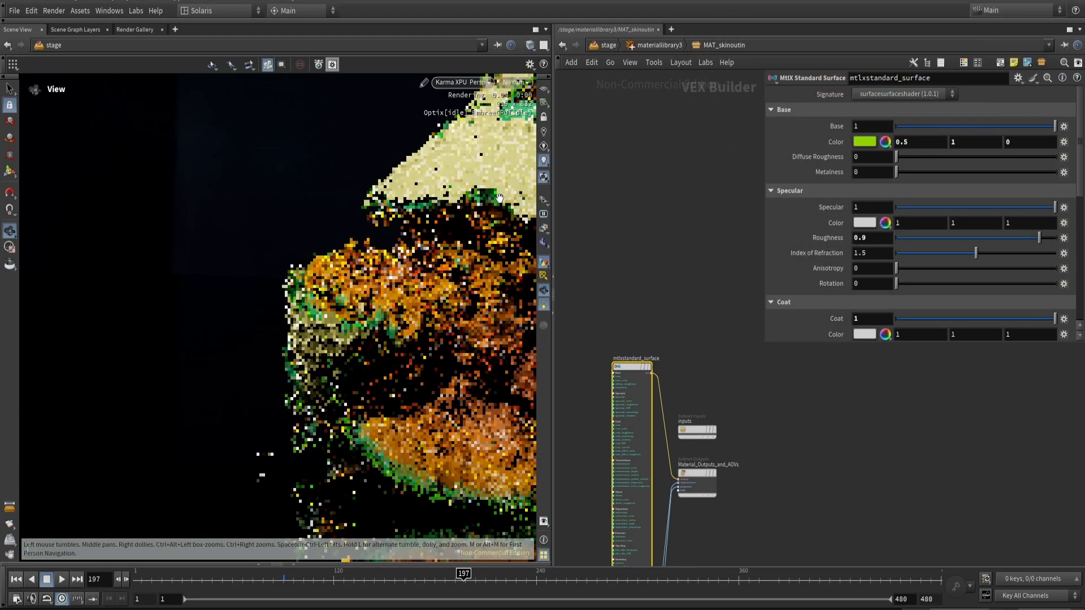
- Check the skin edge color across the rendered cantaloupe pieces and return to the stage network's merge and light nodes
{"action": "scroll", "coordinate": [428, 301], "scroll_direction": "up", "scroll_amount": 5}
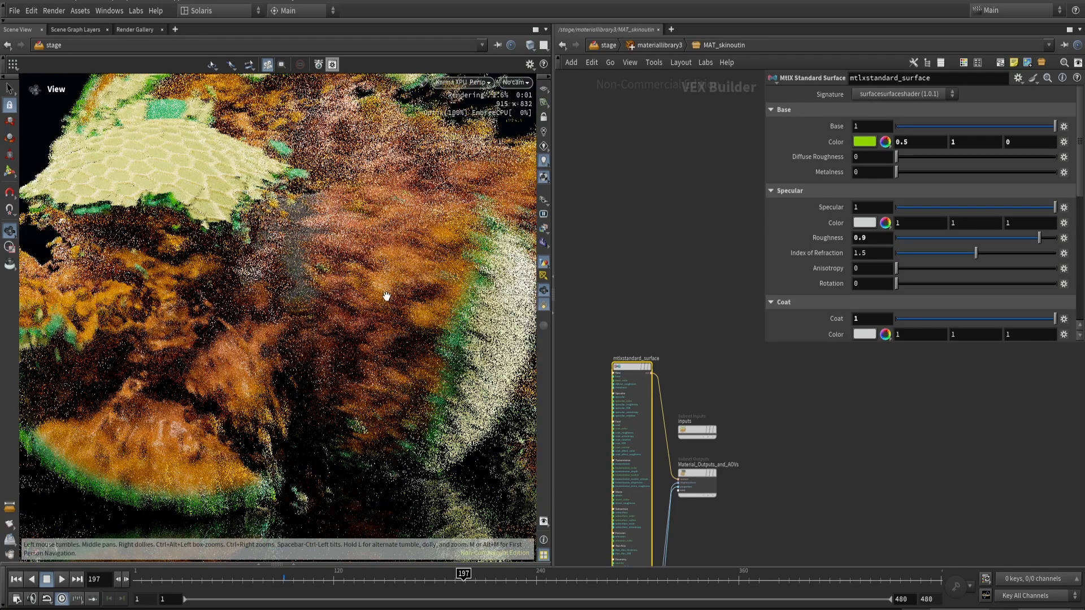
{"action": "scroll", "coordinate": [386, 296], "scroll_direction": "down", "scroll_amount": 3}
{"action": "key", "text": "u"}
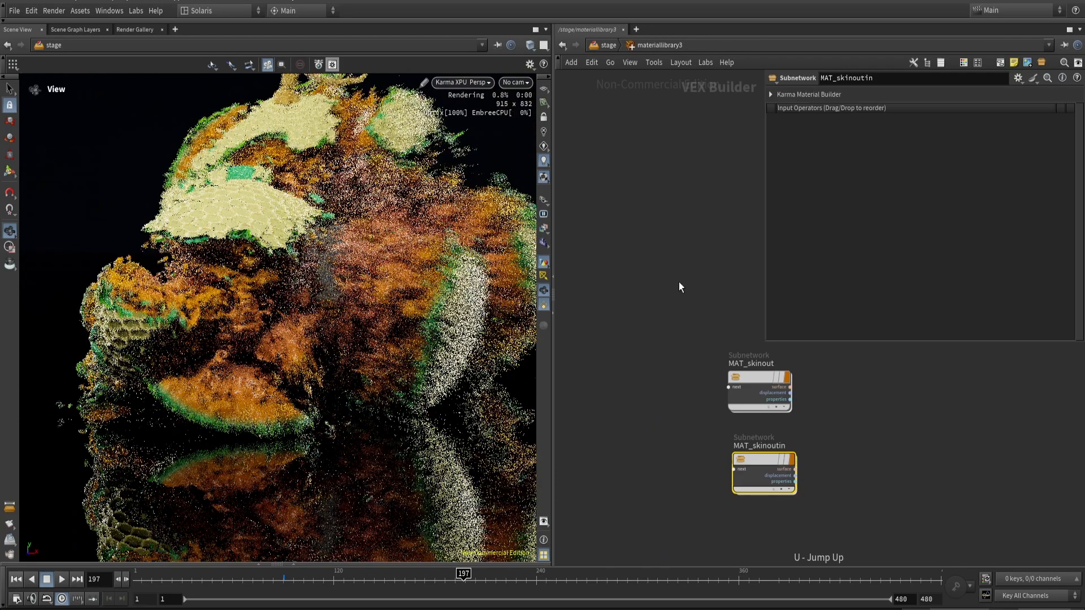
{"action": "key", "text": "u"}
{"action": "scroll", "coordinate": [701, 456], "scroll_direction": "down", "scroll_amount": 5}
{"action": "middle_click_drag", "start_coordinate": [662, 502], "coordinate": [618, 213]}
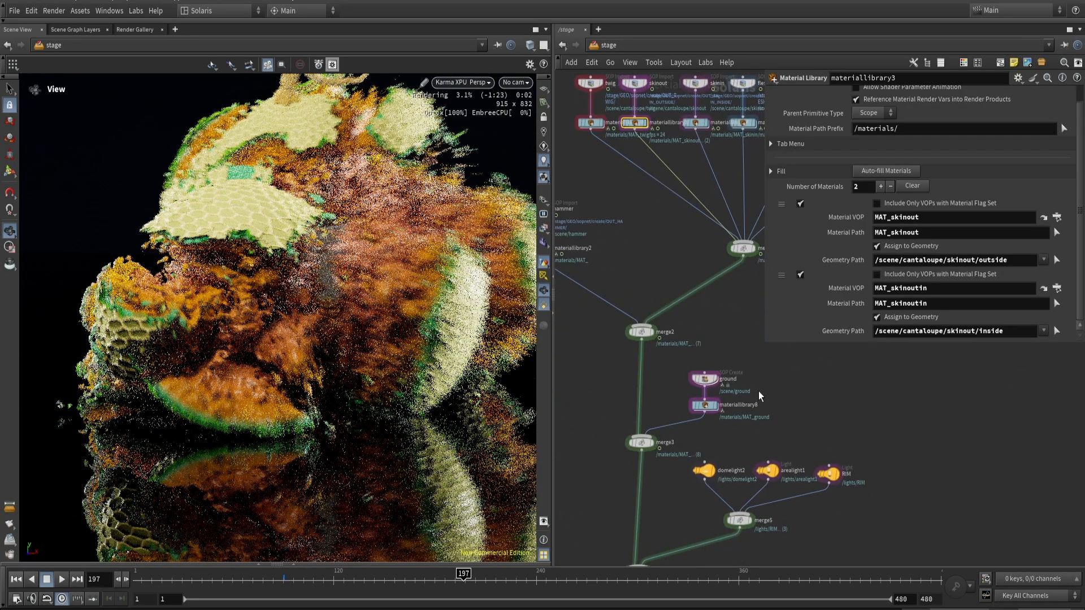
- Set Velocity Blur to No Velocity Blur in the camera effects of karmarendersettings
{"action": "middle_click_drag", "start_coordinate": [759, 537], "coordinate": [719, 324]}
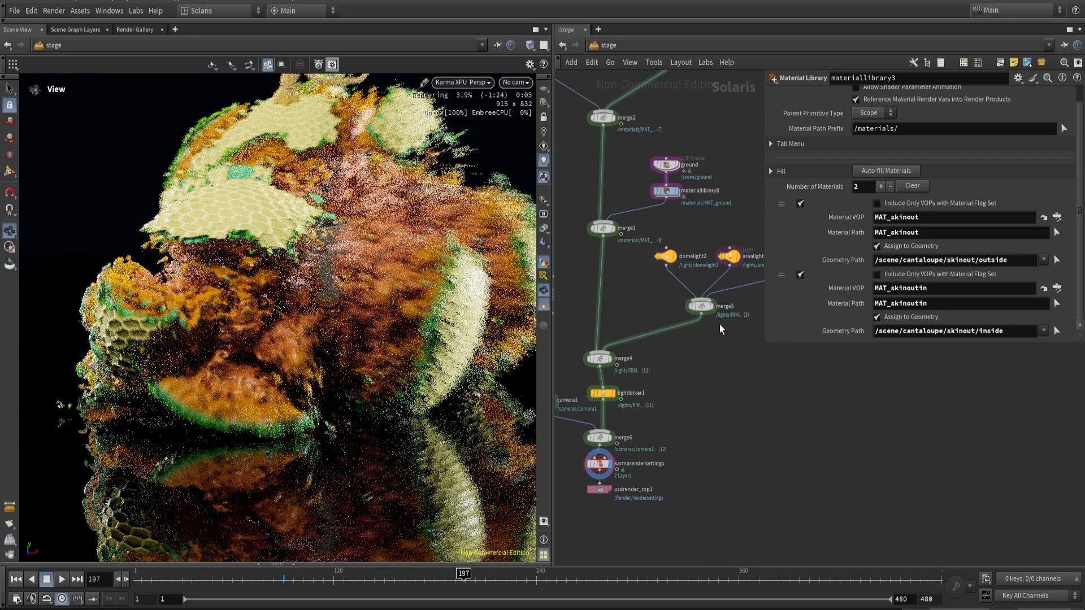
{"action": "left_click", "coordinate": [586, 465]}
{"action": "left_click", "coordinate": [889, 288]}
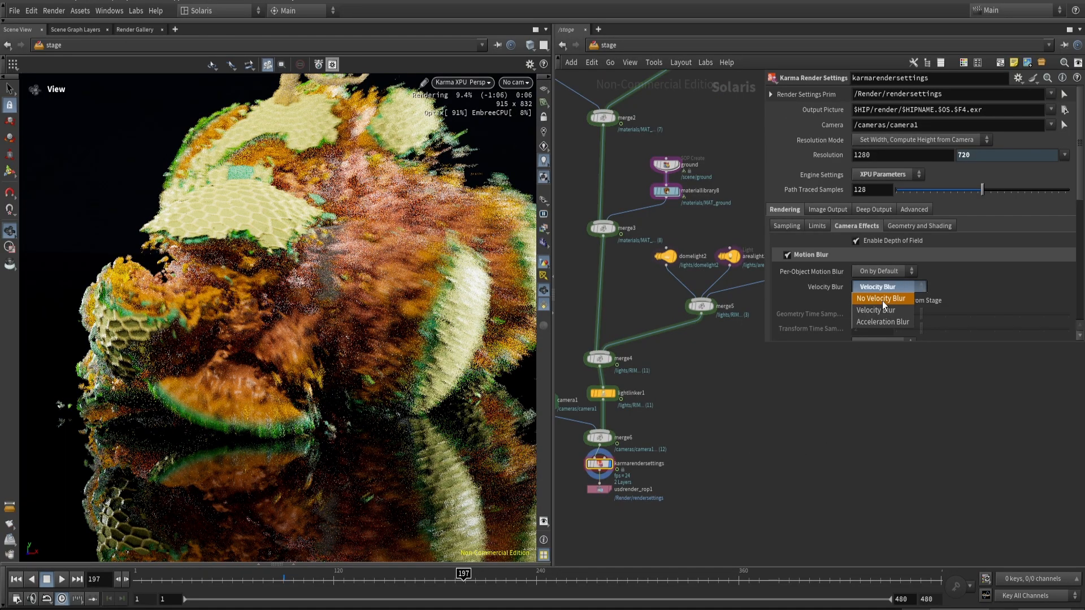
{"action": "left_click", "coordinate": [882, 301]}
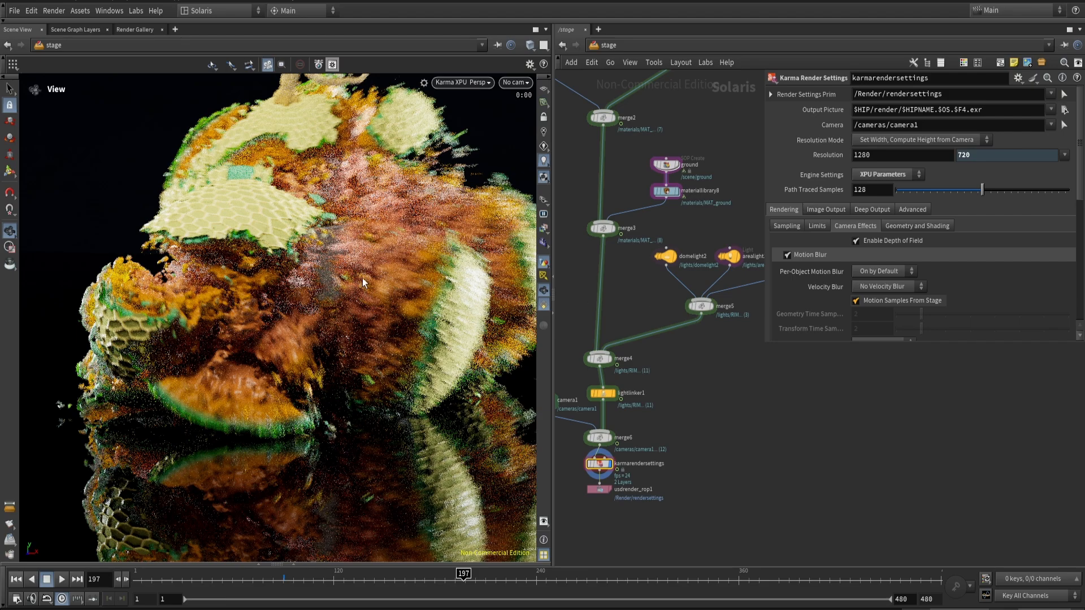
{"action": "key", "text": "space"}
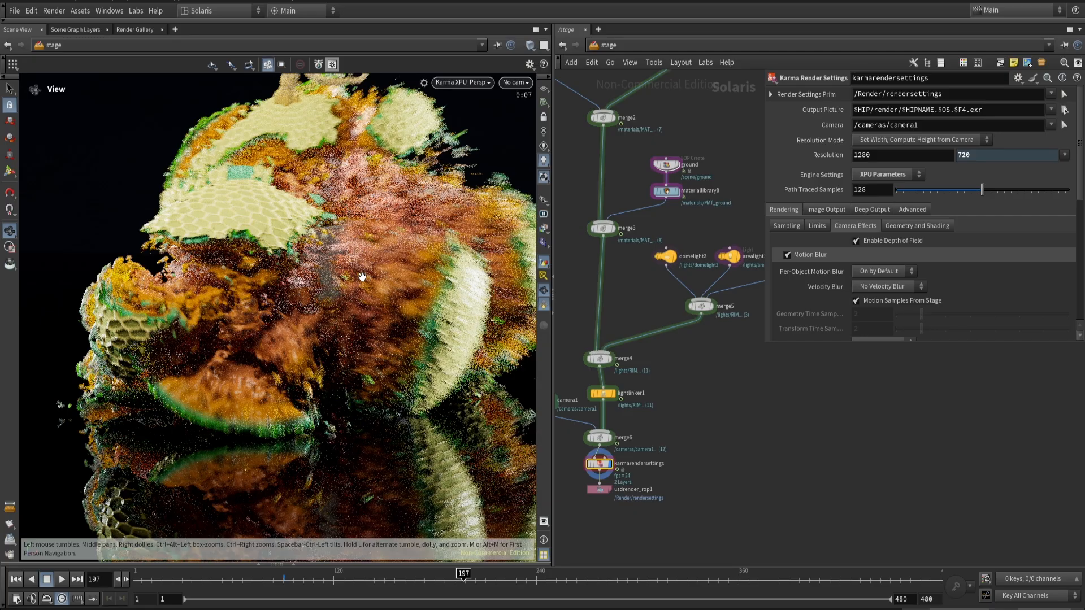
{"action": "left_click", "coordinate": [362, 277]}
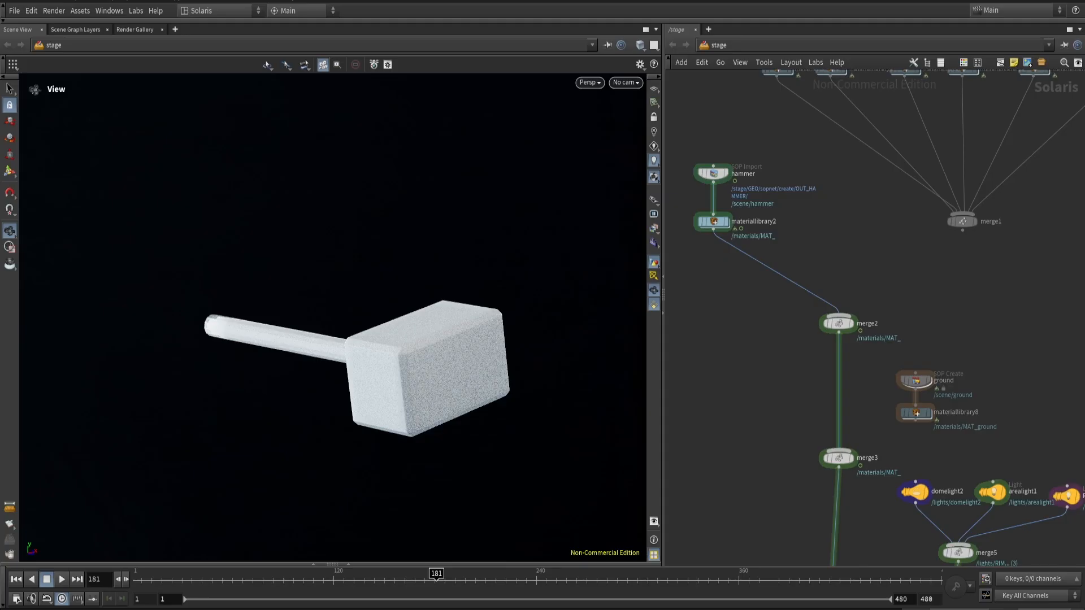
- Check the hammer up close in a Karma XPU render at frame 181 and return the viewport to Houdini VK
{"action": "mouse_move", "coordinate": [435, 375]}
{"action": "left_mouse_down"}
{"action": "mouse_move", "coordinate": [360, 404]}
{"action": "mouse_move", "coordinate": [451, 390]}
{"action": "mouse_move", "coordinate": [443, 374]}
{"action": "mouse_move", "coordinate": [429, 380]}
{"action": "left_mouse_up"}
{"action": "scroll", "coordinate": [955, 238], "scroll_direction": "down", "scroll_amount": 3}
{"action": "left_click", "coordinate": [589, 82]}
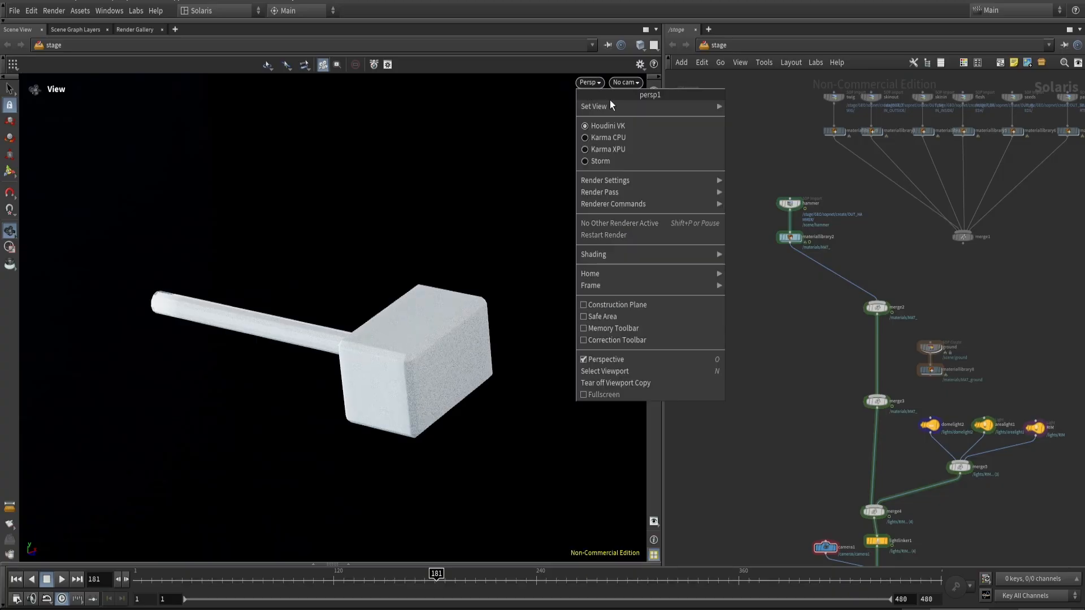
{"action": "left_click", "coordinate": [598, 149]}
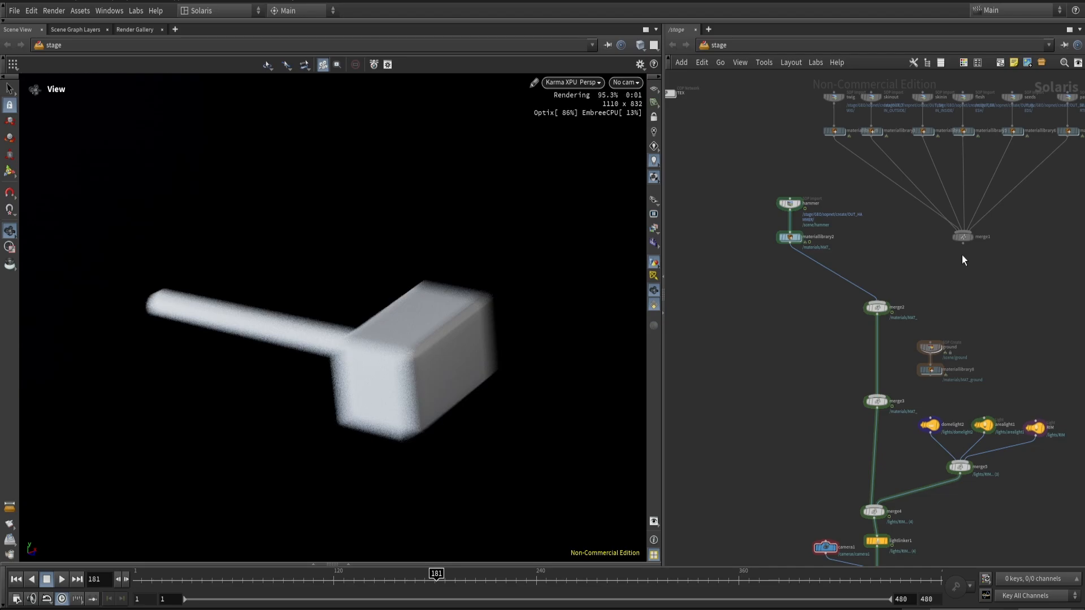
{"action": "scroll", "coordinate": [425, 336], "scroll_direction": "up", "scroll_amount": 5}
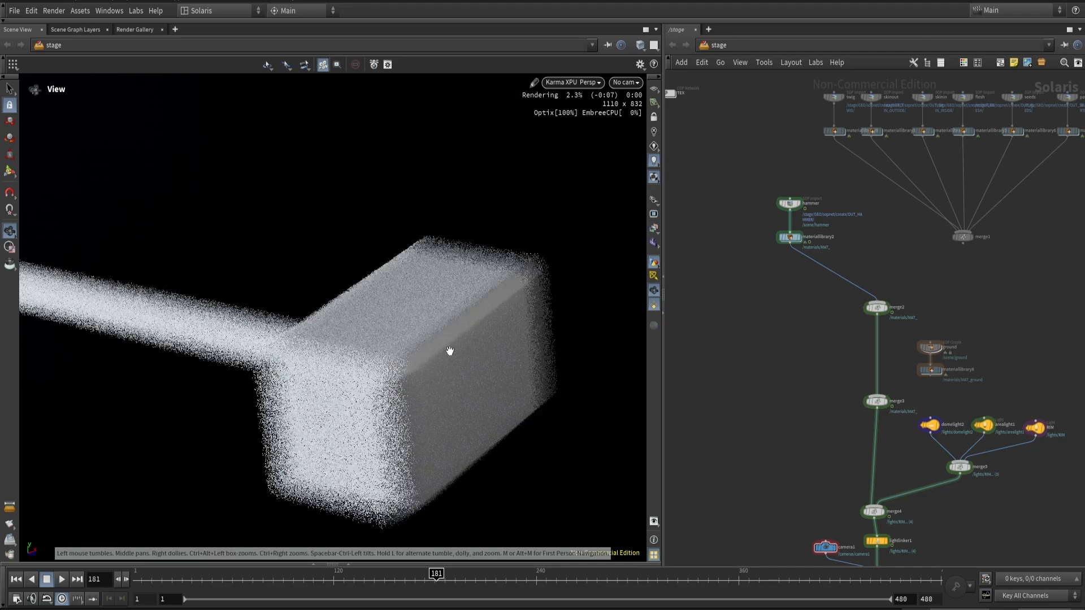
{"action": "left_click_drag", "start_coordinate": [449, 351], "coordinate": [554, 343]}
{"action": "scroll", "coordinate": [774, 346], "scroll_direction": "up", "scroll_amount": 6}
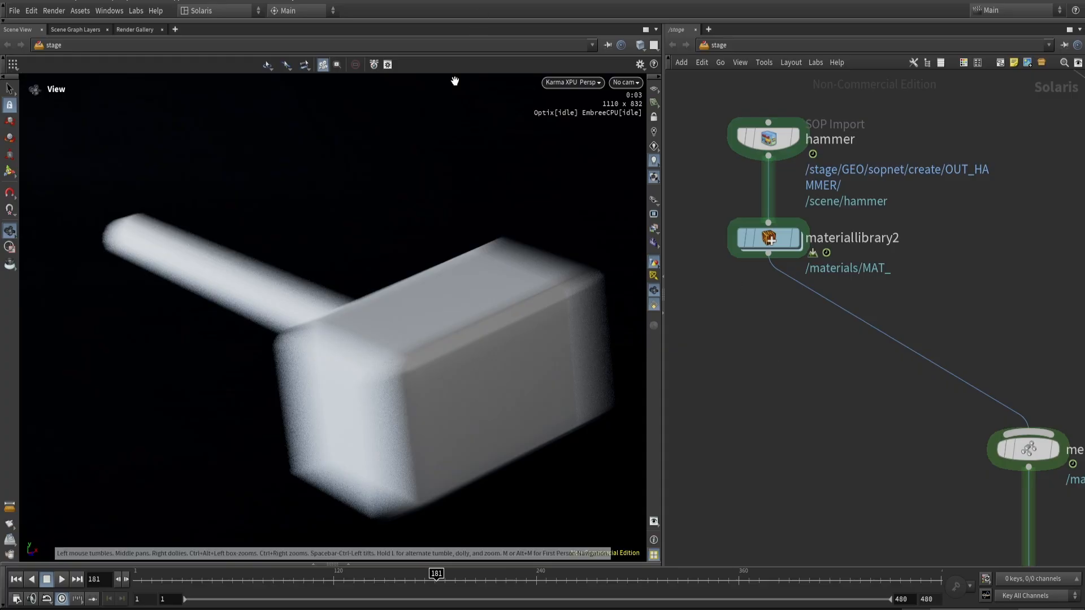
{"action": "left_click", "coordinate": [584, 82]}
{"action": "left_click", "coordinate": [559, 125]}
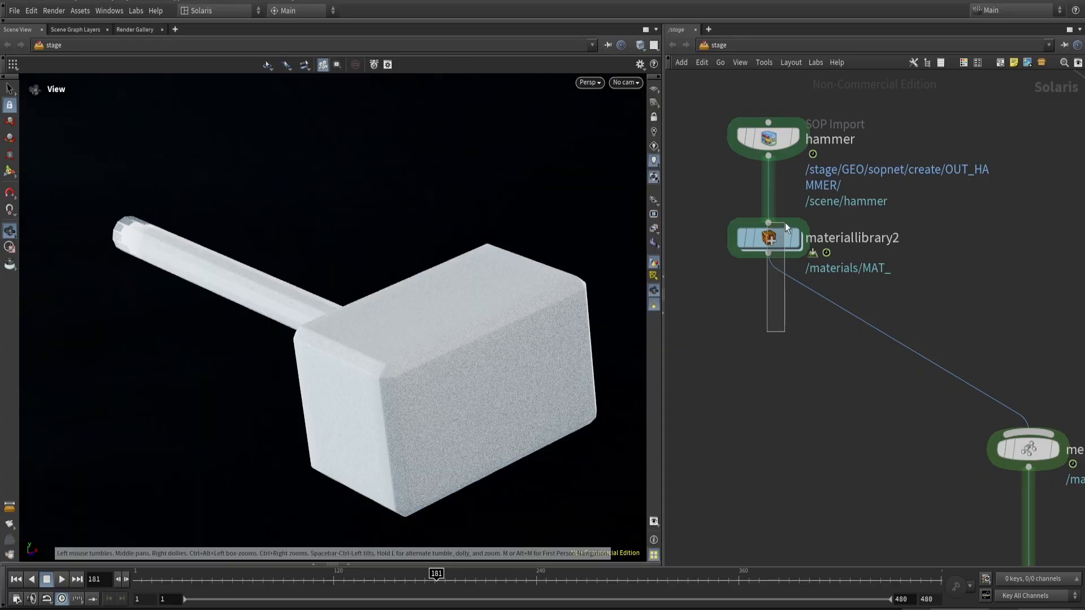
- Delete materiallibrary2 and insert a Material Linker node between the hammer import and merge2
{"action": "key", "text": "Delete"}
{"action": "key", "text": "Tab"}
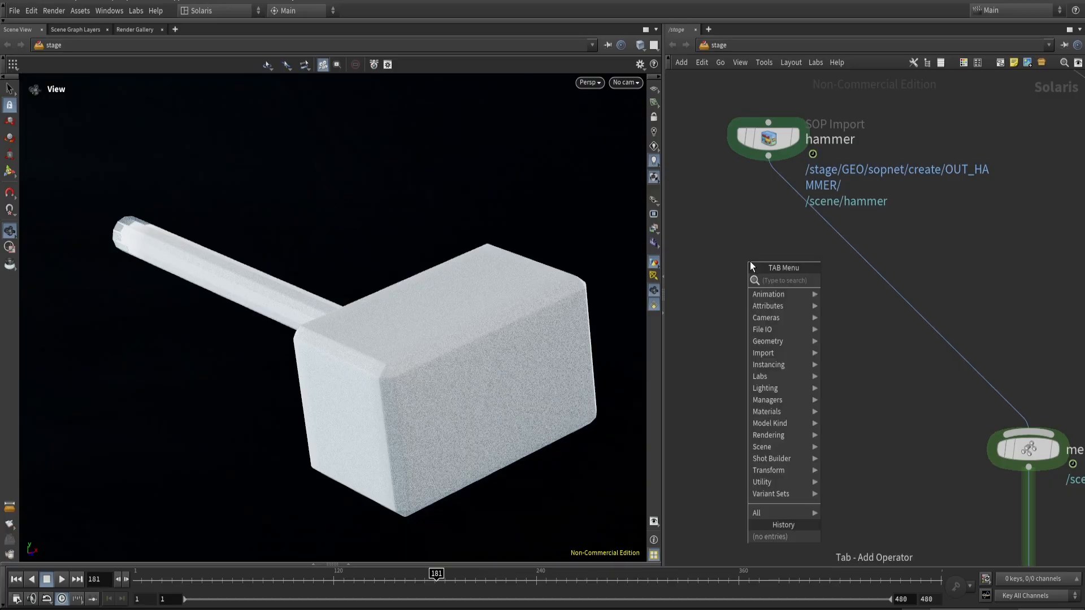
{"action": "type", "text": "materi"}
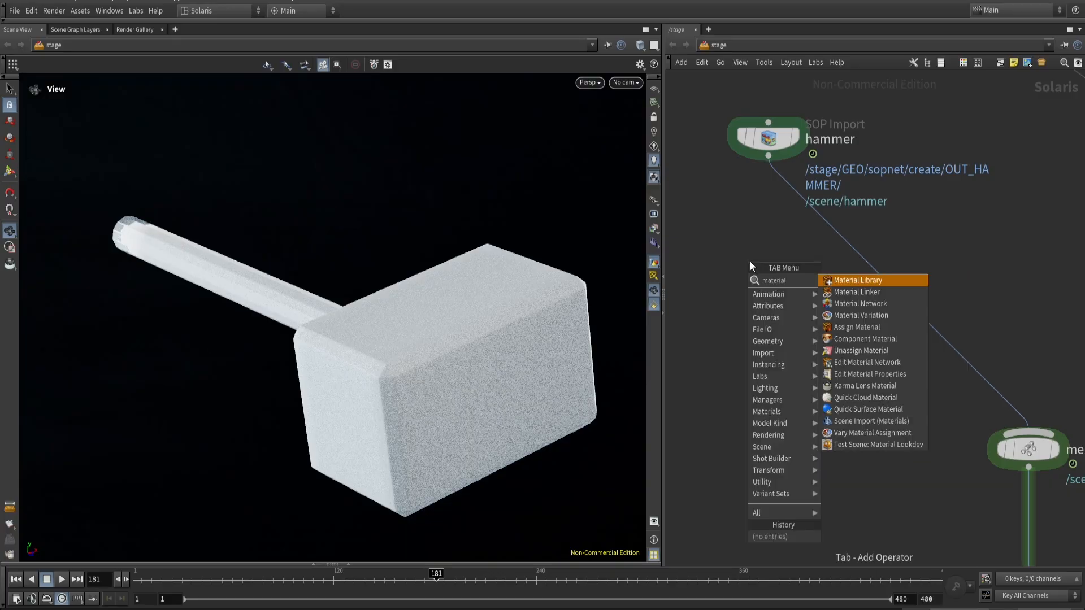
{"action": "type", "text": "al"}
{"action": "key", "text": "Return"}
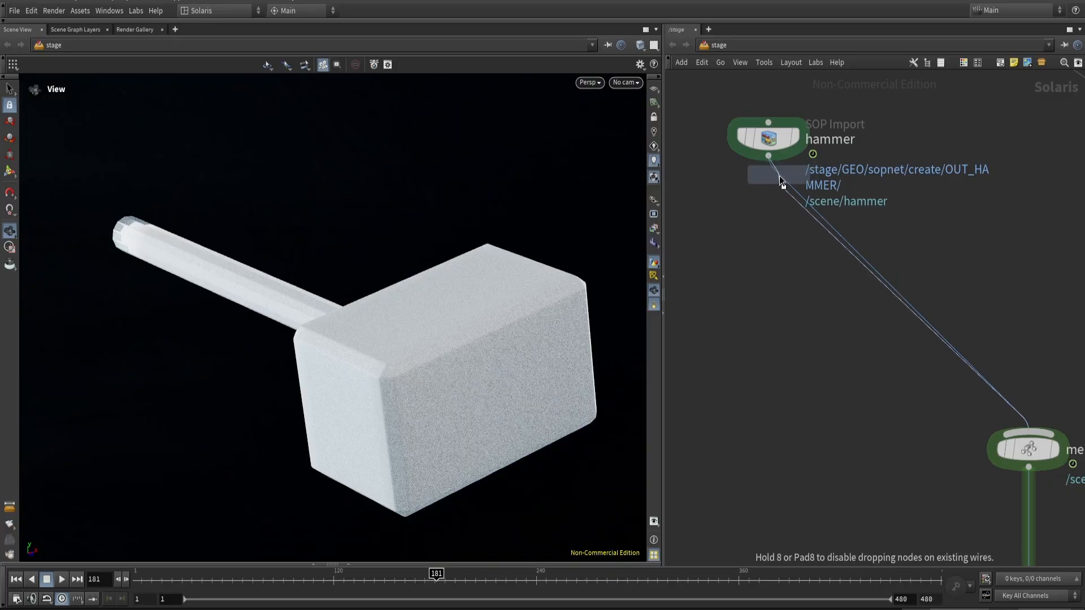
{"action": "left_click", "coordinate": [771, 210]}
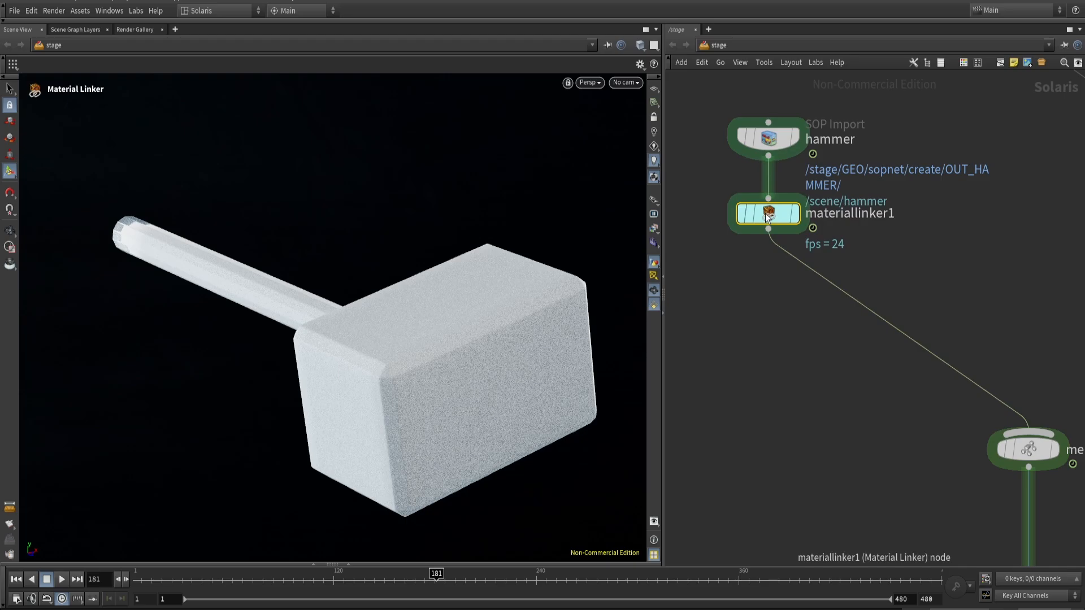
- Assign LeatherSurfaceBlack from materiallinker1's material catalog to the hammer's Shaft under /scene/hammer
{"action": "key", "text": "p"}
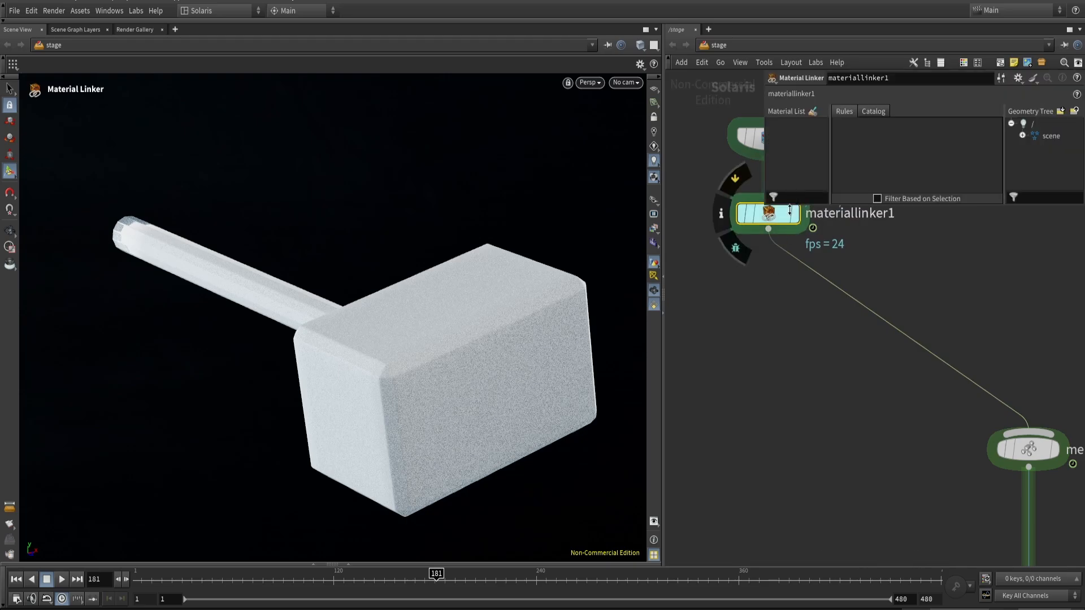
{"action": "left_click_drag", "start_coordinate": [789, 210], "coordinate": [799, 265]}
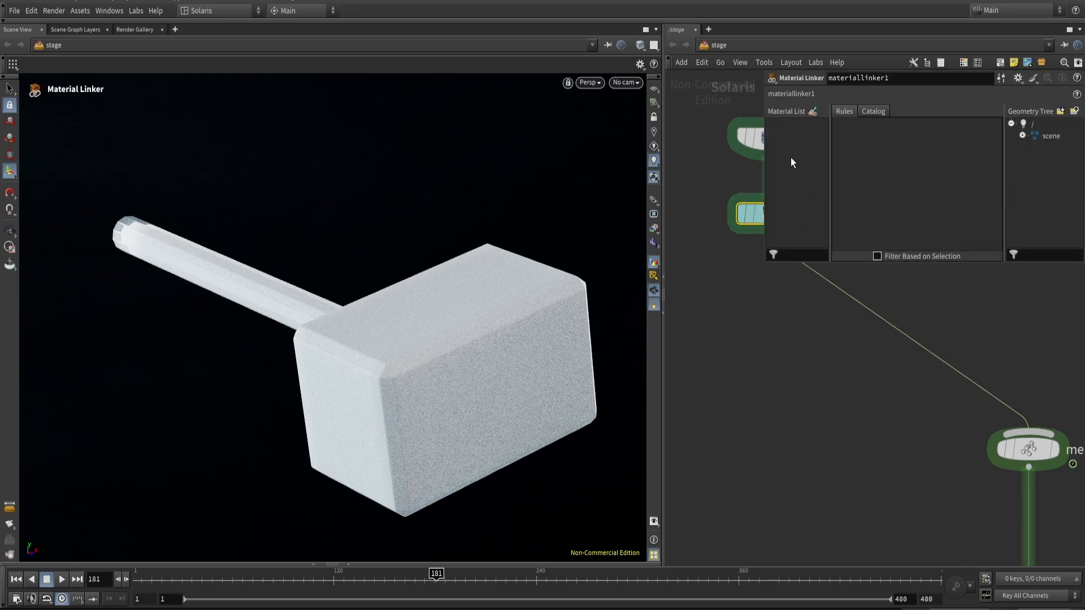
{"action": "scroll", "coordinate": [736, 457], "scroll_direction": "down", "scroll_amount": 2}
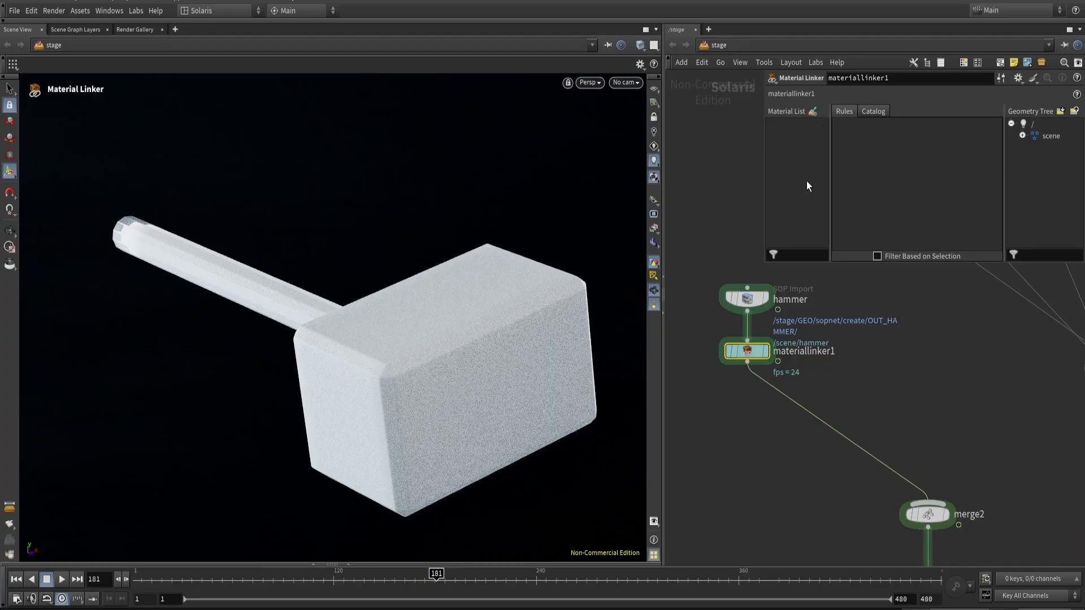
{"action": "left_click", "coordinate": [1021, 136]}
{"action": "left_click", "coordinate": [1033, 148]}
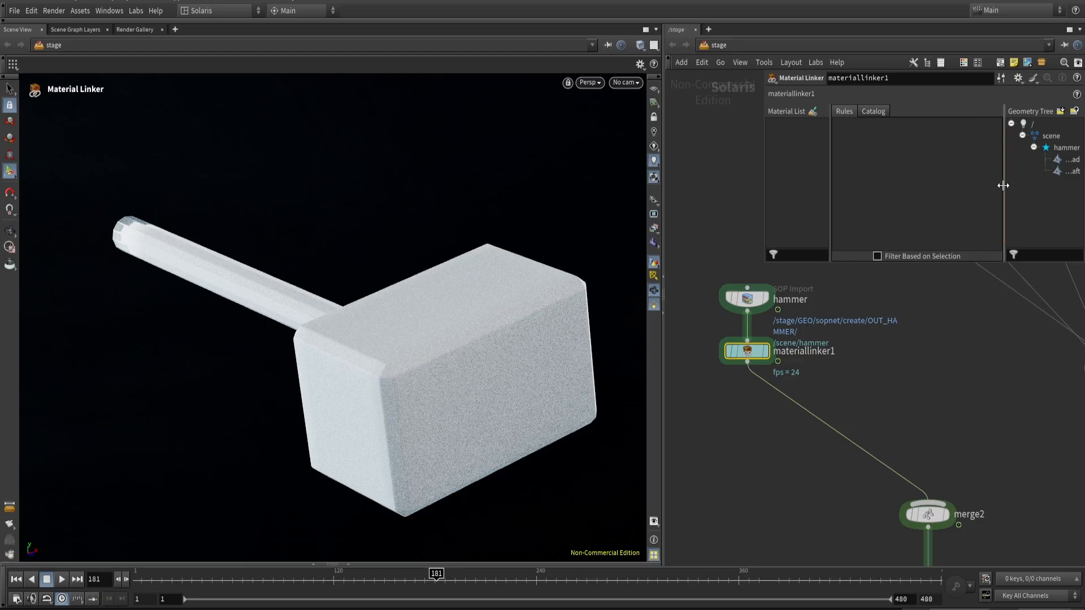
{"action": "left_click_drag", "start_coordinate": [1003, 187], "coordinate": [962, 191]}
{"action": "left_click", "coordinate": [868, 113]}
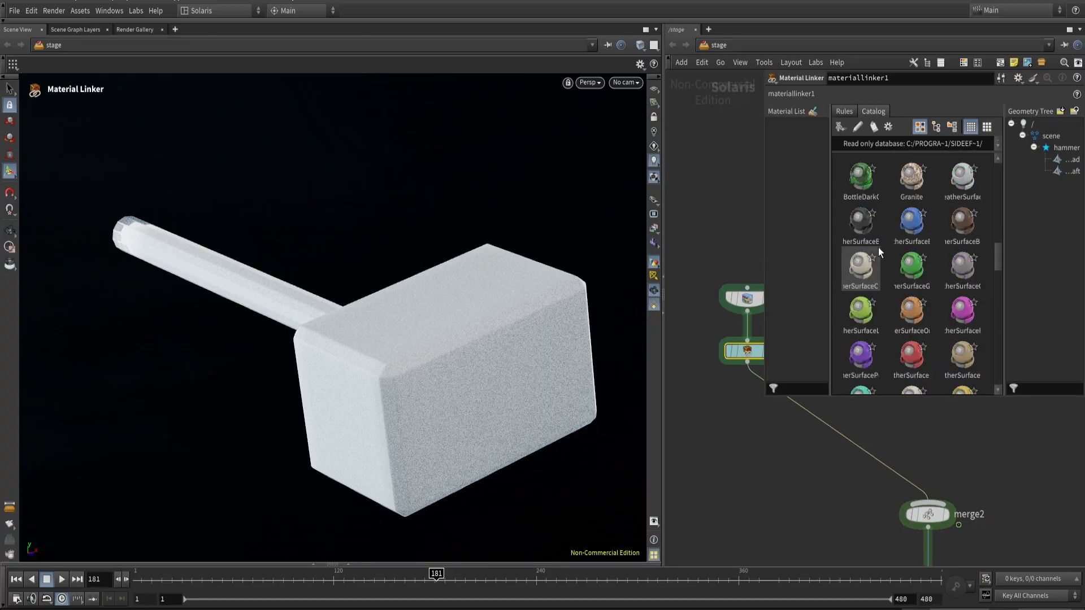
{"action": "scroll", "coordinate": [904, 247], "scroll_direction": "down", "scroll_amount": 5}
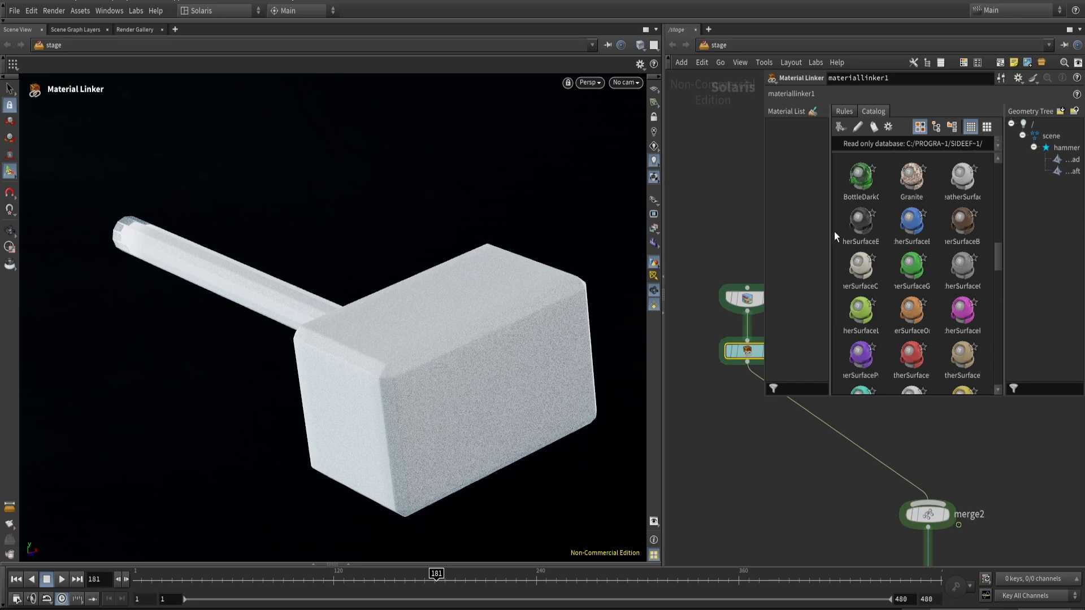
{"action": "left_click_drag", "start_coordinate": [845, 229], "coordinate": [1064, 180]}
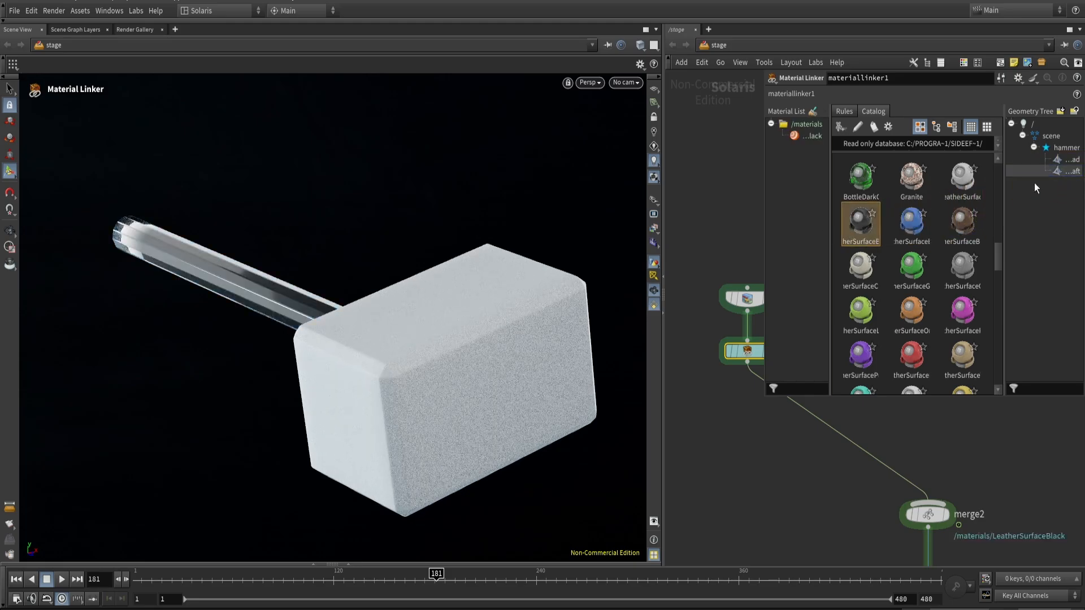
- Inspect the leather material on the hammer's shaft in a Karma XPU render and return the viewport to Houdini VK
{"action": "key", "text": "Escape"}
{"action": "left_click_drag", "start_coordinate": [251, 285], "coordinate": [317, 271]}
{"action": "left_click", "coordinate": [587, 82]}
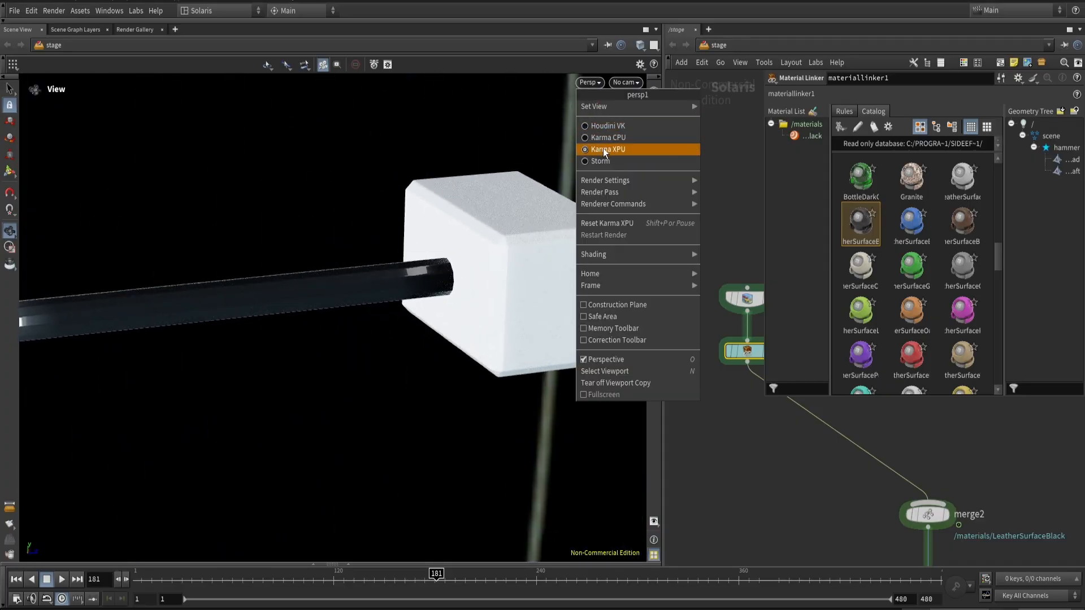
{"action": "left_click", "coordinate": [602, 148]}
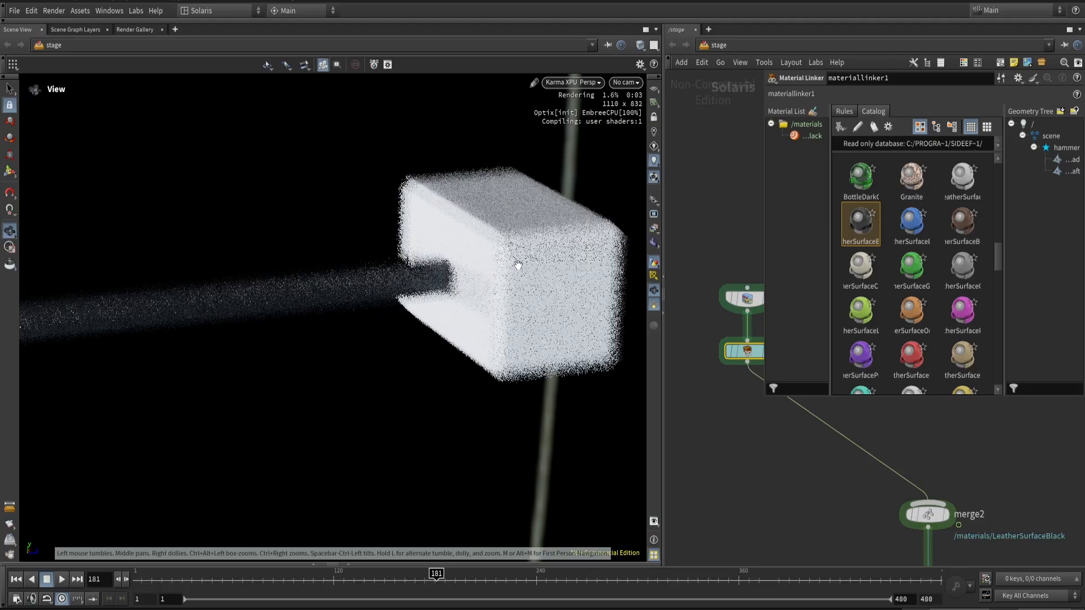
{"action": "left_click_drag", "start_coordinate": [516, 262], "coordinate": [230, 317]}
{"action": "left_click", "coordinate": [595, 83]}
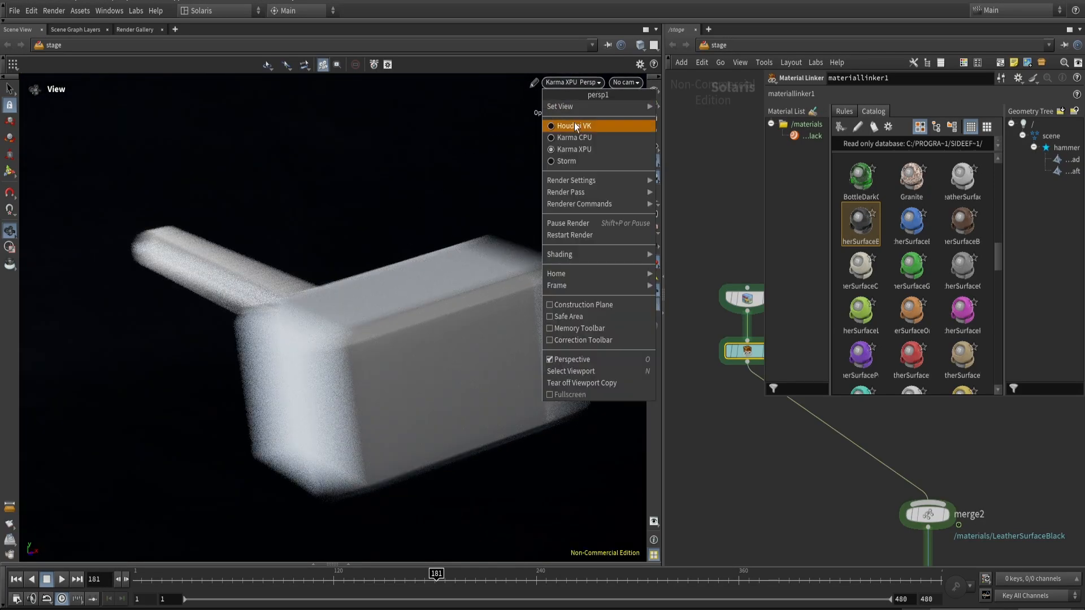
{"action": "left_click", "coordinate": [574, 122]}
- Load the AMD MaterialX Library into the material catalog with $HIP/tex as the download location
{"action": "scroll", "coordinate": [937, 235], "scroll_direction": "up", "scroll_amount": 10}
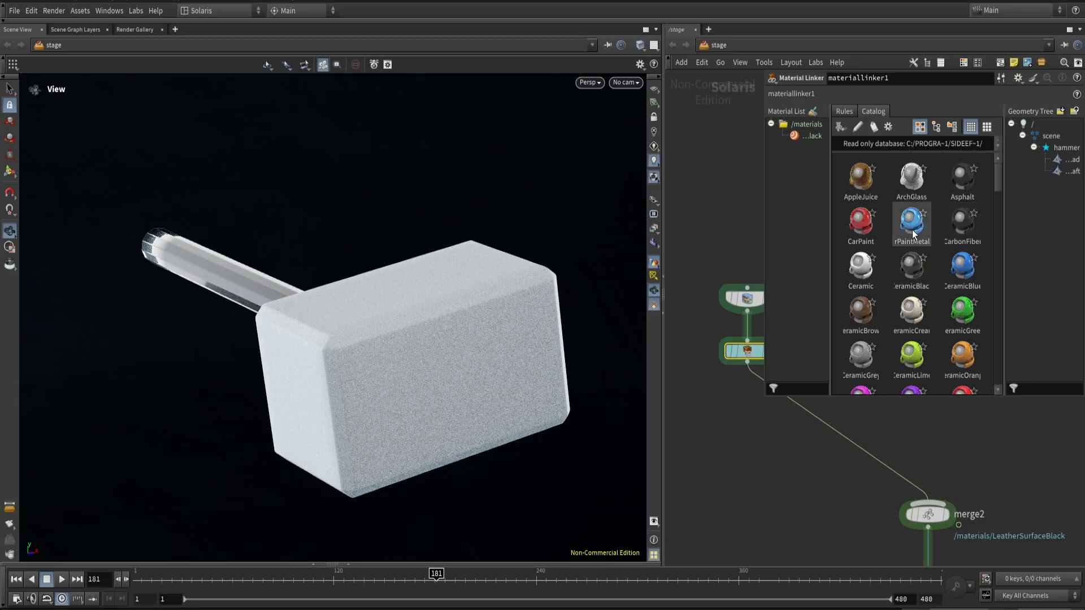
{"action": "scroll", "coordinate": [913, 231], "scroll_direction": "down", "scroll_amount": 5}
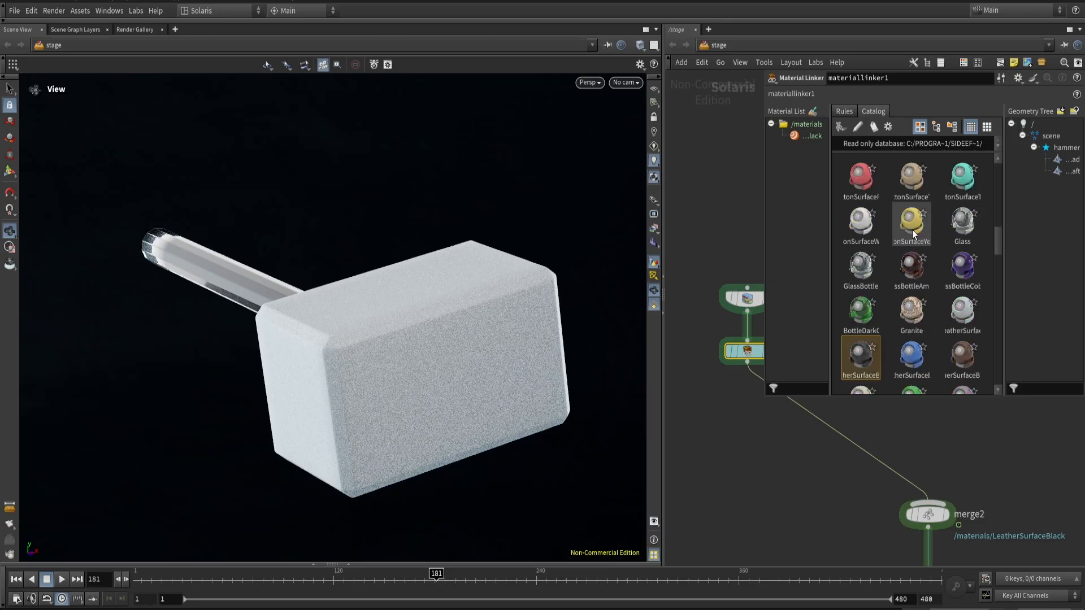
{"action": "left_click", "coordinate": [887, 126]}
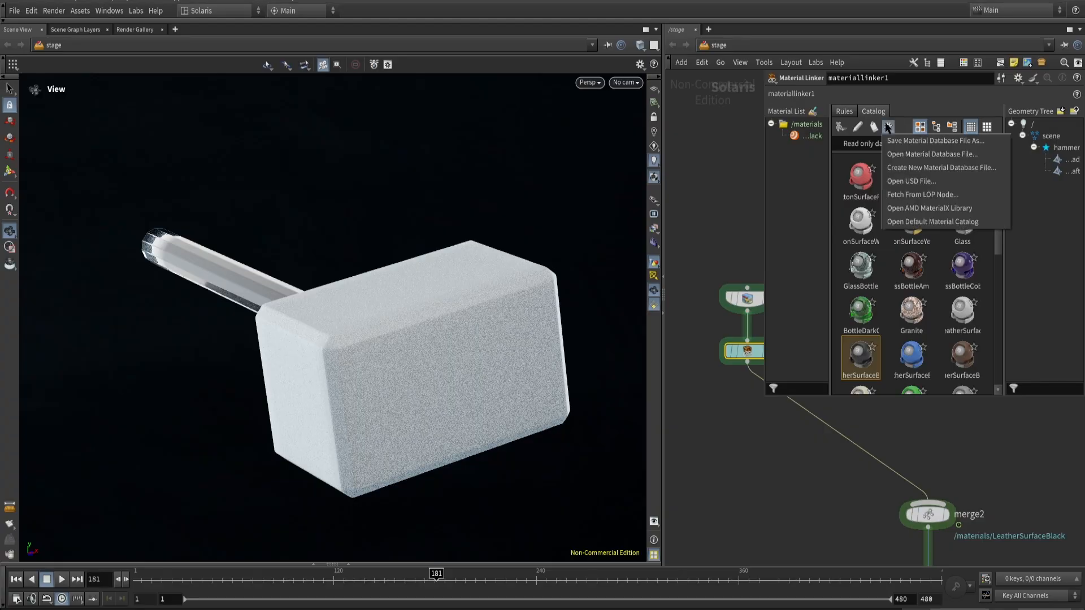
{"action": "left_click", "coordinate": [897, 210]}
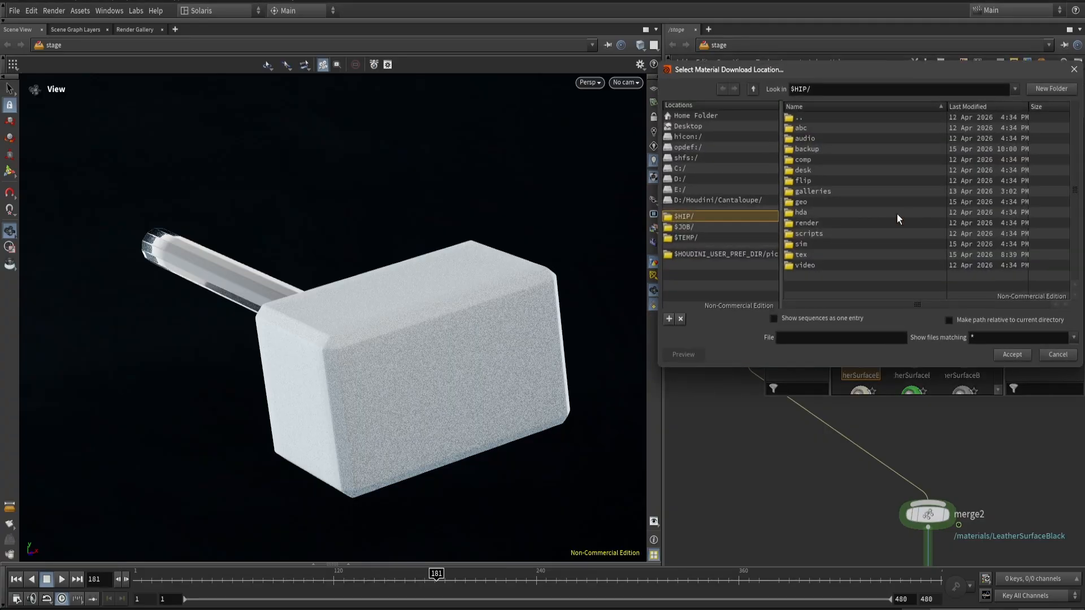
{"action": "double_click", "coordinate": [826, 255]}
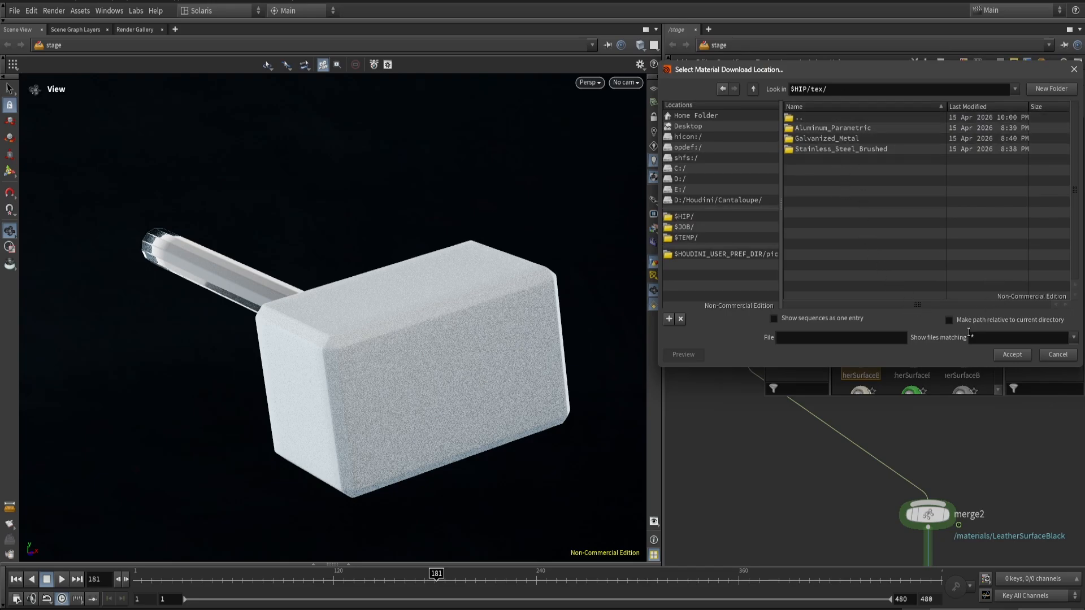
{"action": "left_click", "coordinate": [1016, 357]}
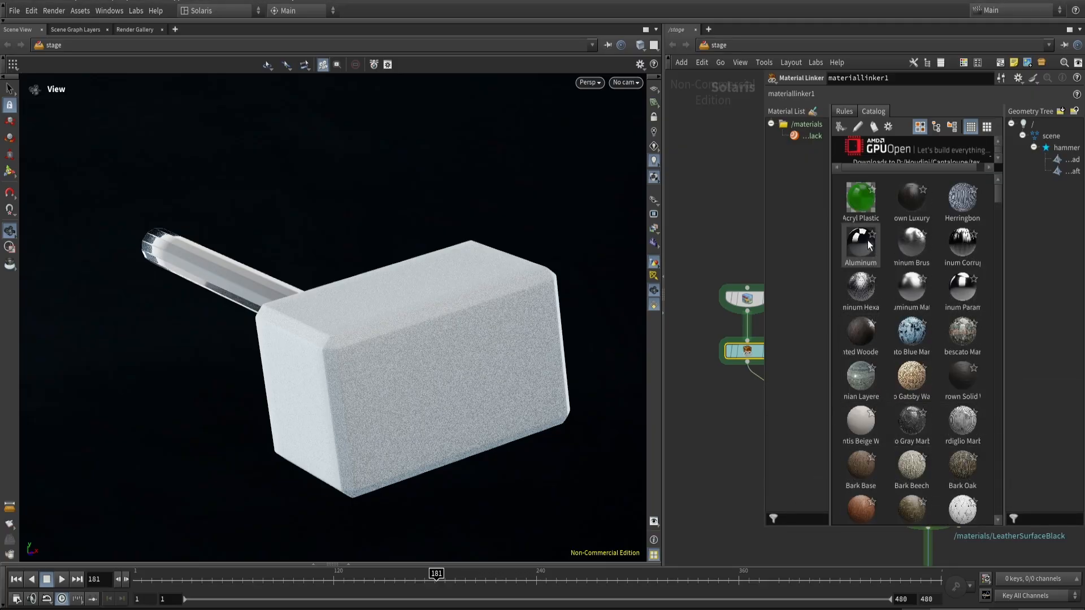
- Widen the parameter pane, enlarge the catalog thumbnails, and assign the Circle Marble Pattern material to the hammer's Head
{"action": "left_click_drag", "start_coordinate": [762, 206], "coordinate": [689, 206]}
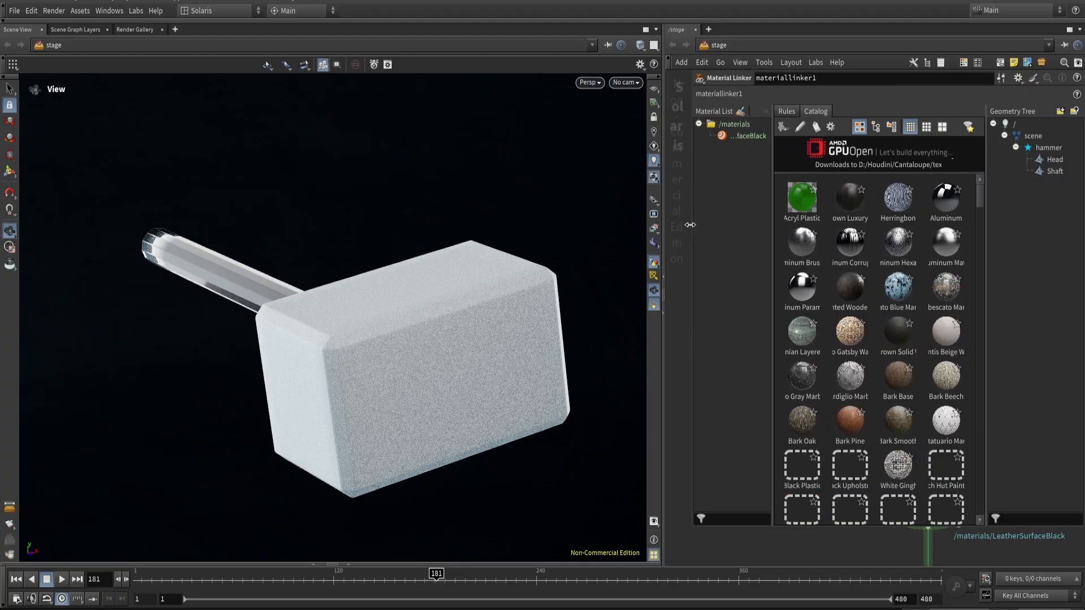
{"action": "left_click", "coordinate": [925, 131]}
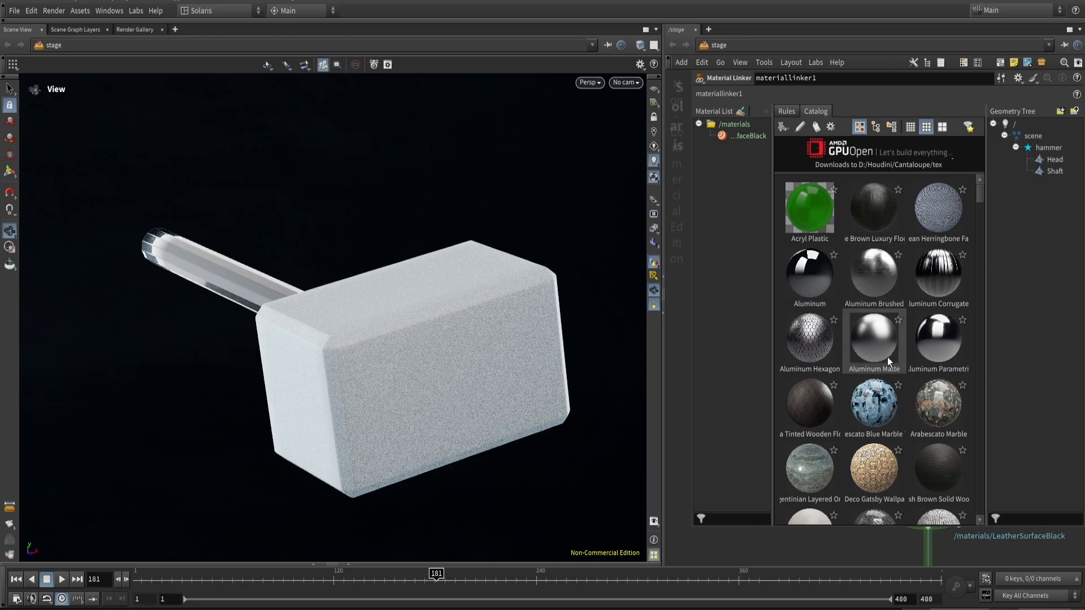
{"action": "scroll", "coordinate": [886, 357], "scroll_direction": "down", "scroll_amount": 5}
{"action": "scroll", "coordinate": [888, 357], "scroll_direction": "down", "scroll_amount": 5}
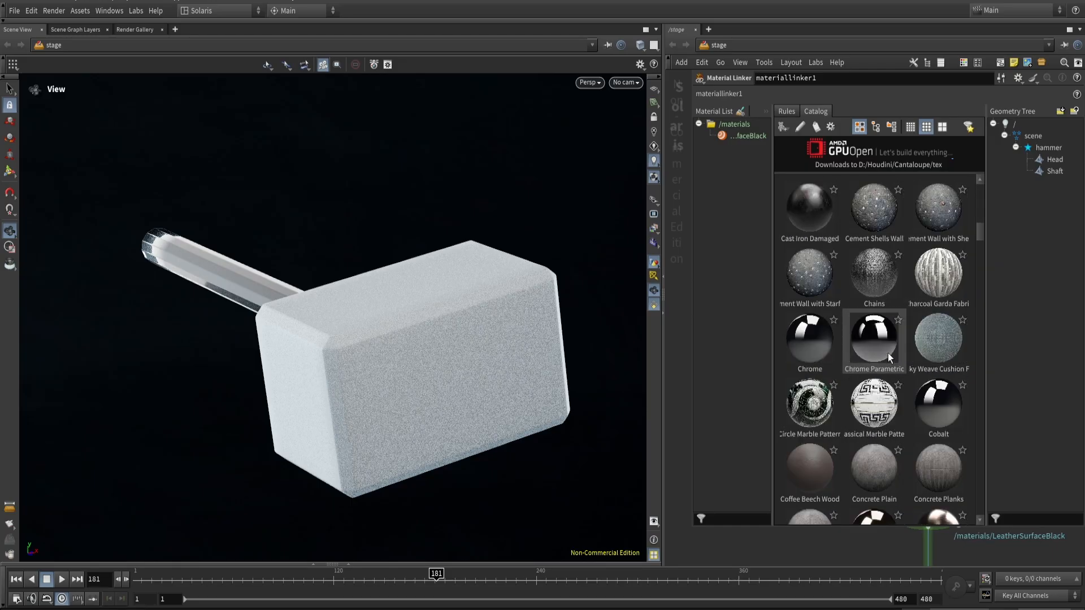
{"action": "scroll", "coordinate": [887, 354], "scroll_direction": "down", "scroll_amount": 3}
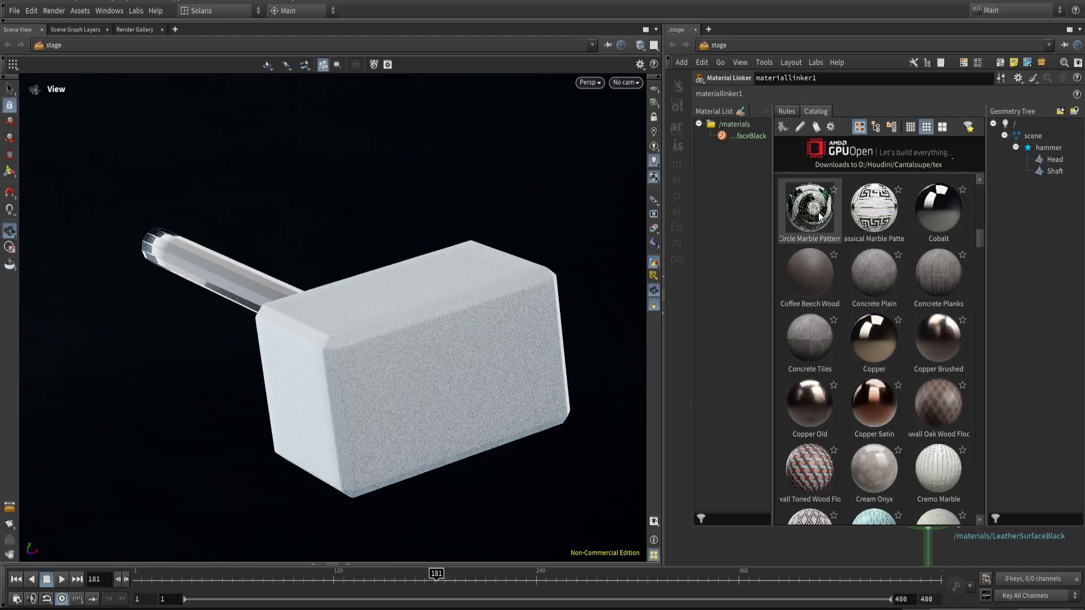
{"action": "left_click_drag", "start_coordinate": [819, 217], "coordinate": [1049, 170]}
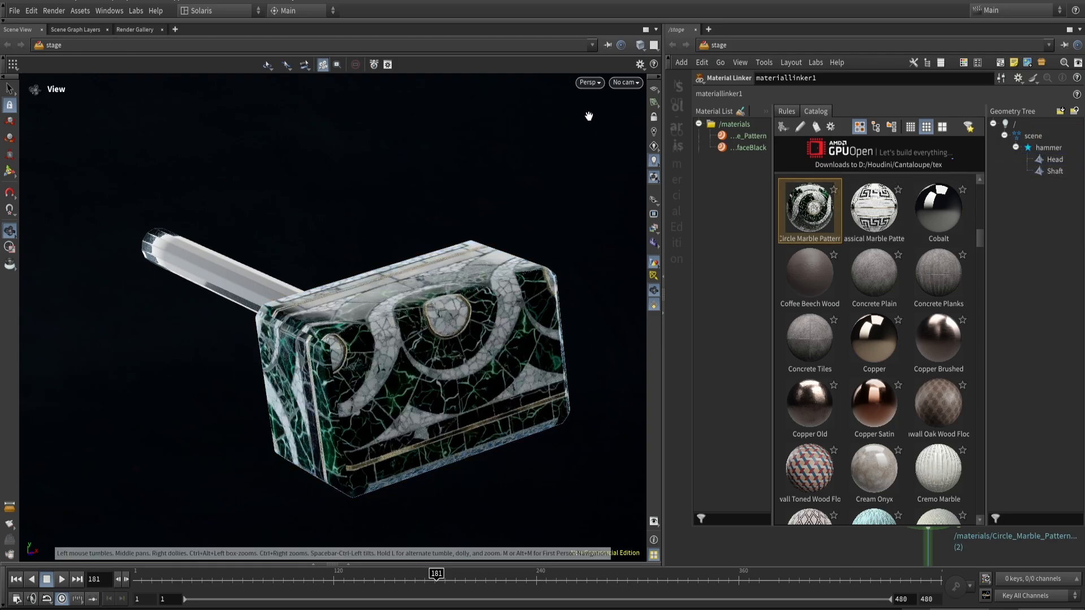
- Render the hammer in the viewport with Karma XPU and browse the material catalog
{"action": "left_click", "coordinate": [590, 83]}
{"action": "left_click", "coordinate": [593, 140]}
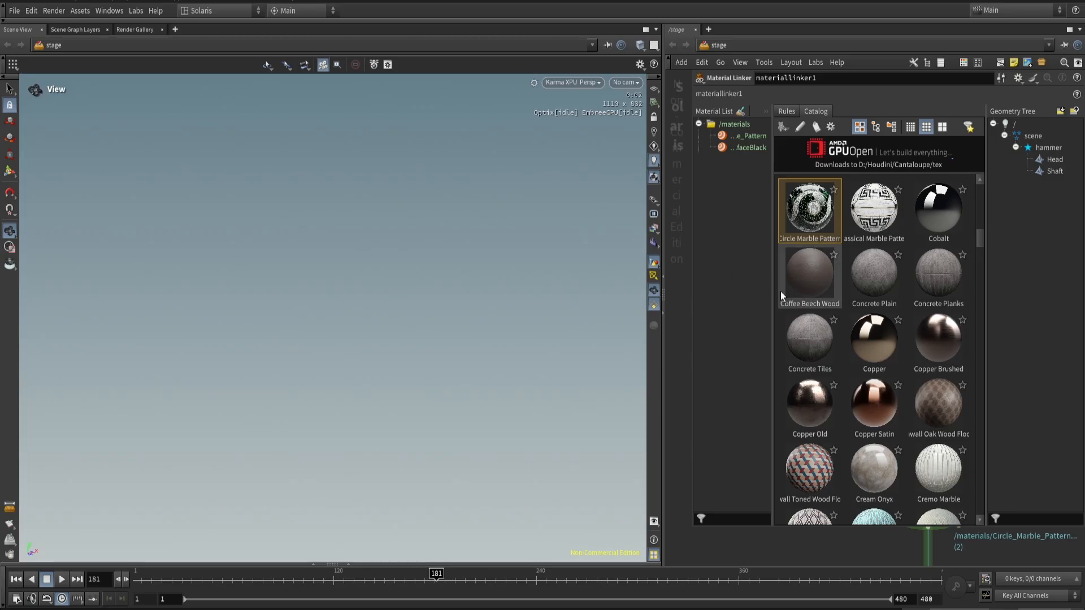
{"action": "scroll", "coordinate": [809, 314], "scroll_direction": "down", "scroll_amount": 3}
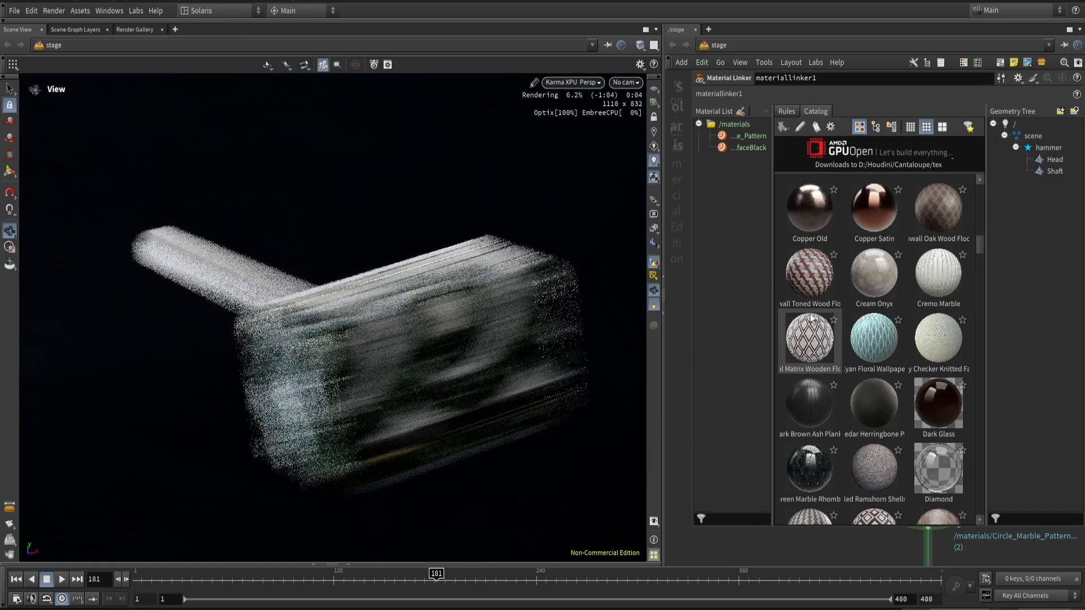
{"action": "scroll", "coordinate": [811, 318], "scroll_direction": "down", "scroll_amount": 3}
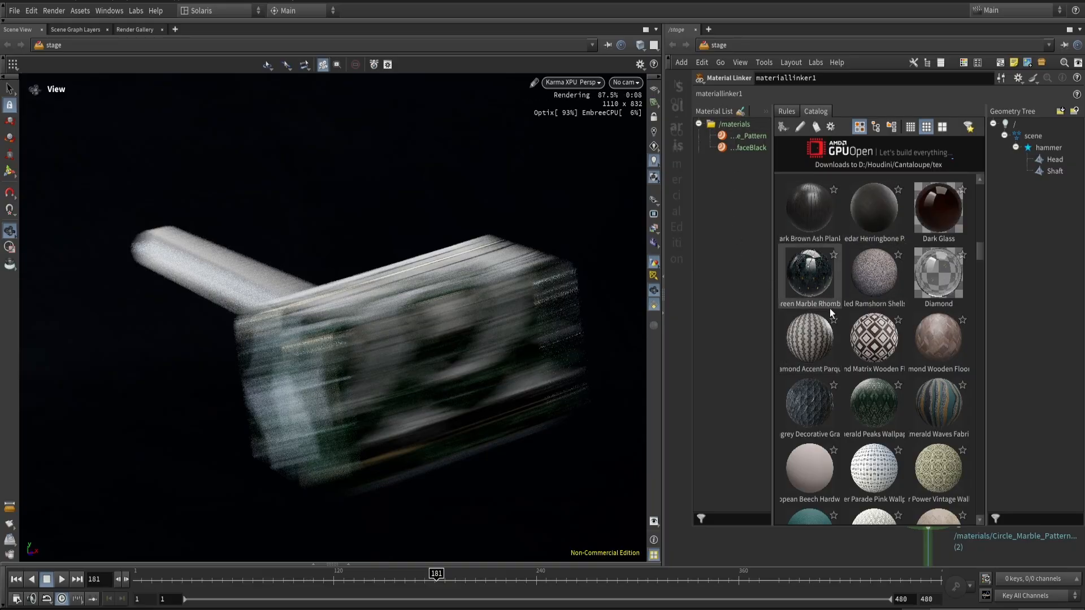
{"action": "scroll", "coordinate": [829, 308], "scroll_direction": "down", "scroll_amount": 3}
{"action": "scroll", "coordinate": [829, 309], "scroll_direction": "down", "scroll_amount": 6}
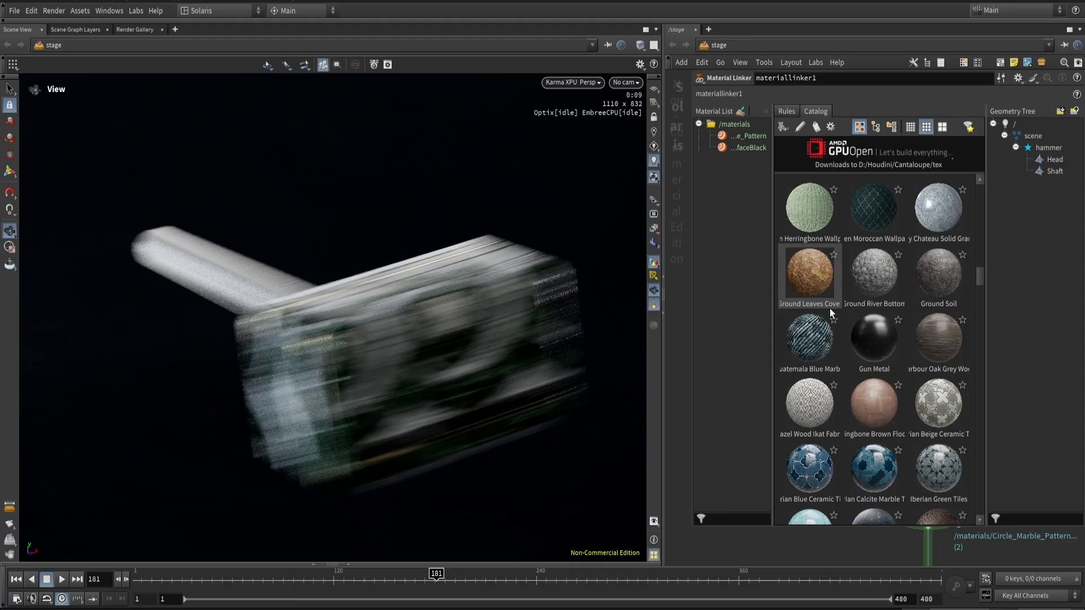
- Delete the circle marble pattern material from the Material Linker's material list
{"action": "left_click_drag", "start_coordinate": [375, 322], "coordinate": [401, 318]}
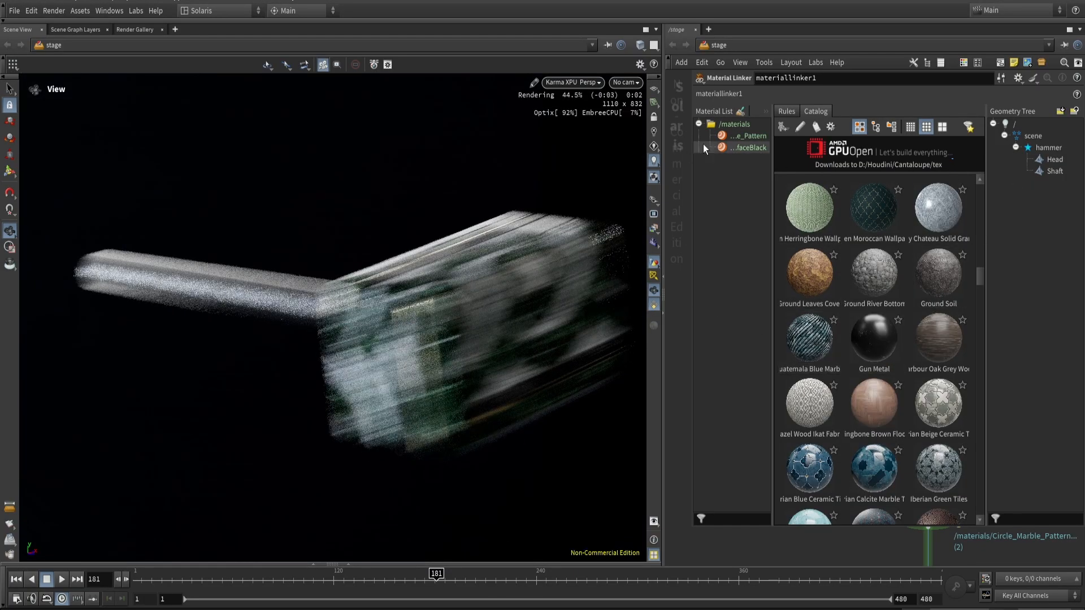
{"action": "left_click", "coordinate": [757, 138]}
{"action": "key", "text": "Delete"}
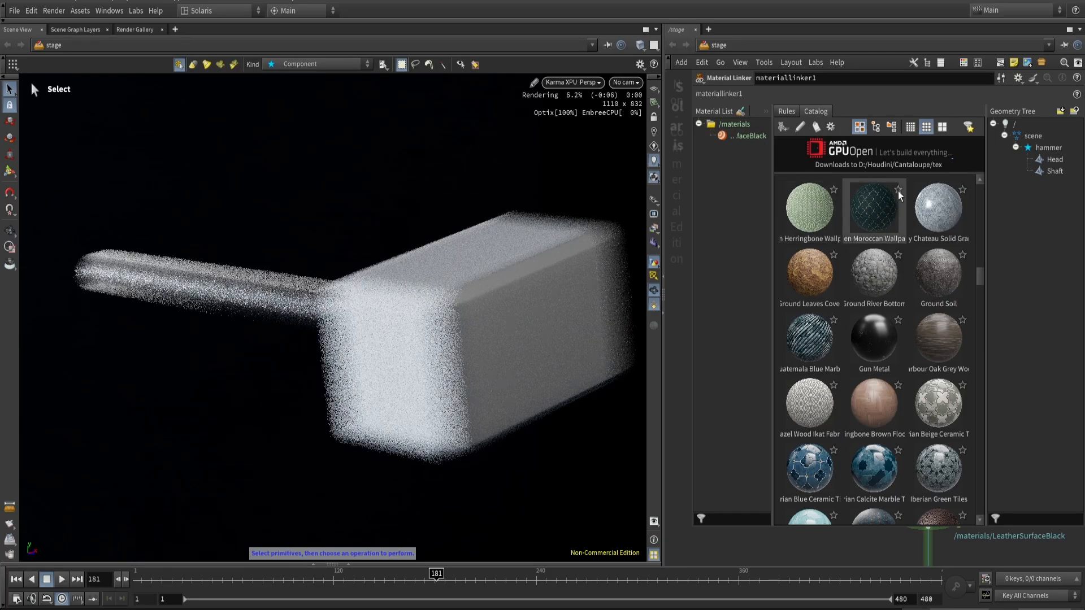
- Widen the network pane and the Material Linker's catalog area, and filter the catalog by "metal"
{"action": "scroll", "coordinate": [935, 274], "scroll_direction": "down", "scroll_amount": 5}
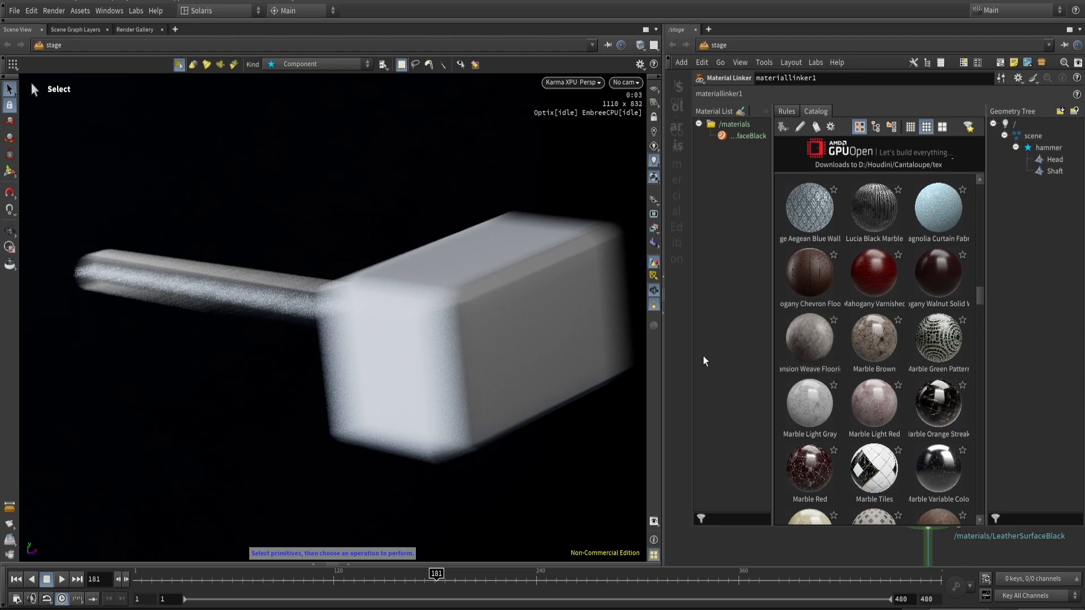
{"action": "left_click_drag", "start_coordinate": [663, 371], "coordinate": [504, 367]}
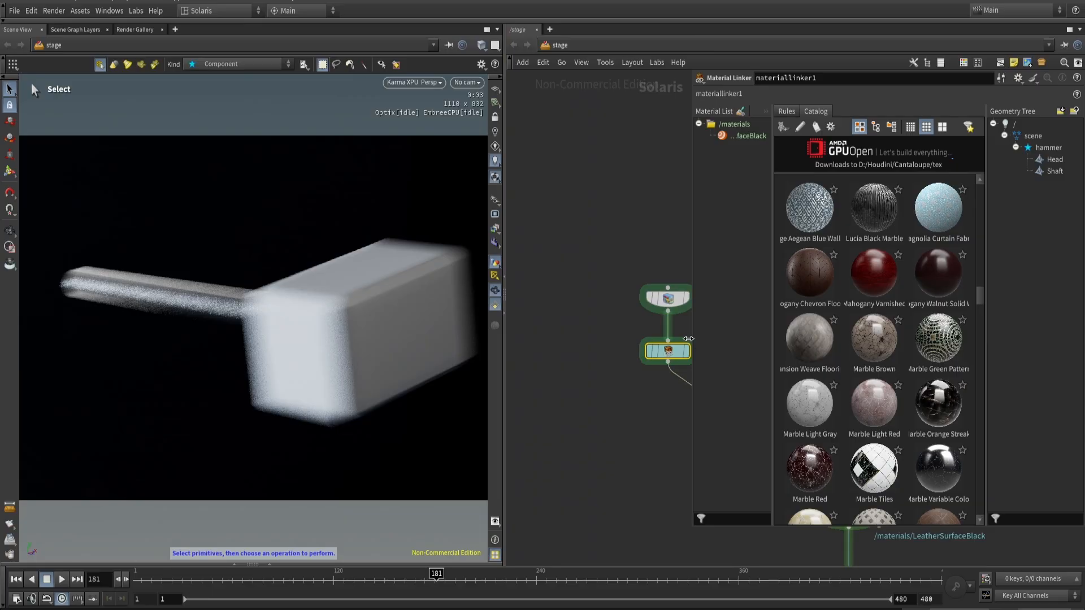
{"action": "left_click_drag", "start_coordinate": [688, 338], "coordinate": [552, 339]}
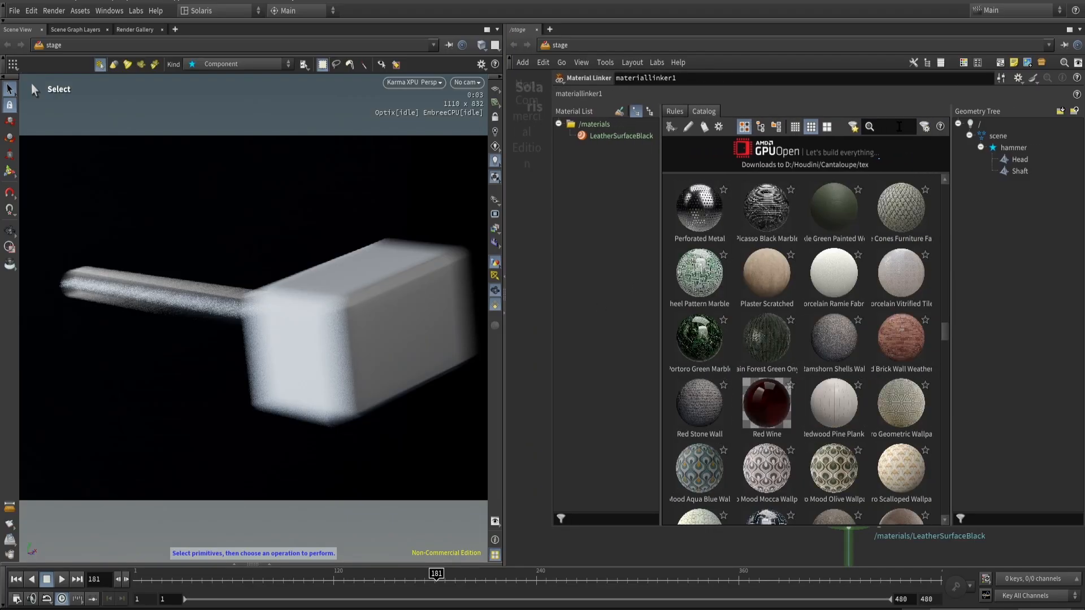
{"action": "type", "text": "metal"}
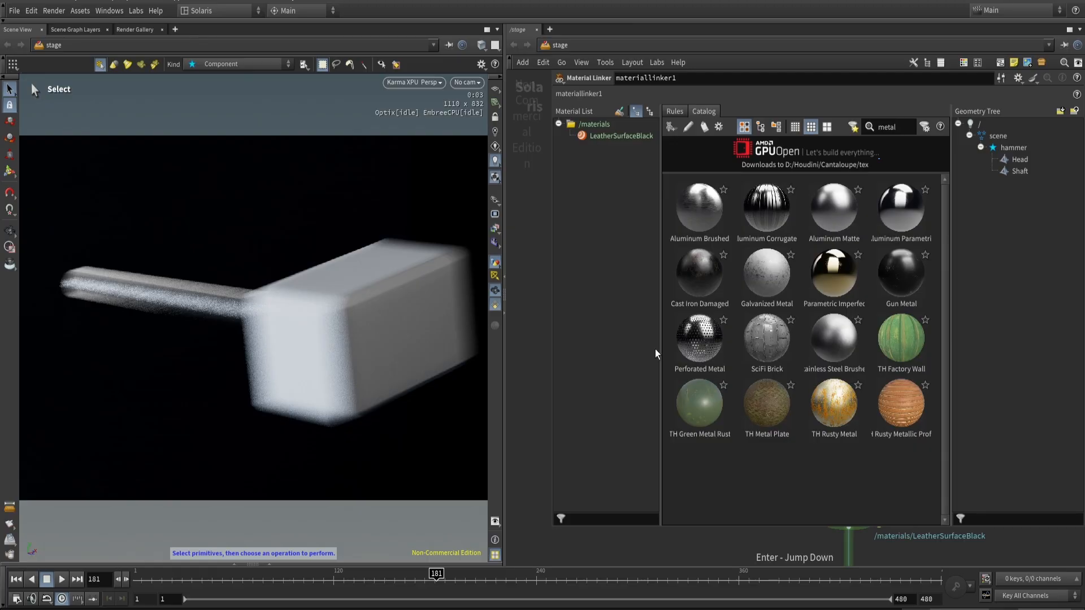
{"action": "left_click_drag", "start_coordinate": [659, 356], "coordinate": [593, 341]}
{"action": "mouse_move", "coordinate": [589, 341]}
{"action": "left_mouse_down"}
{"action": "mouse_move", "coordinate": [568, 341]}
{"action": "mouse_move", "coordinate": [605, 337]}
{"action": "left_mouse_up"}
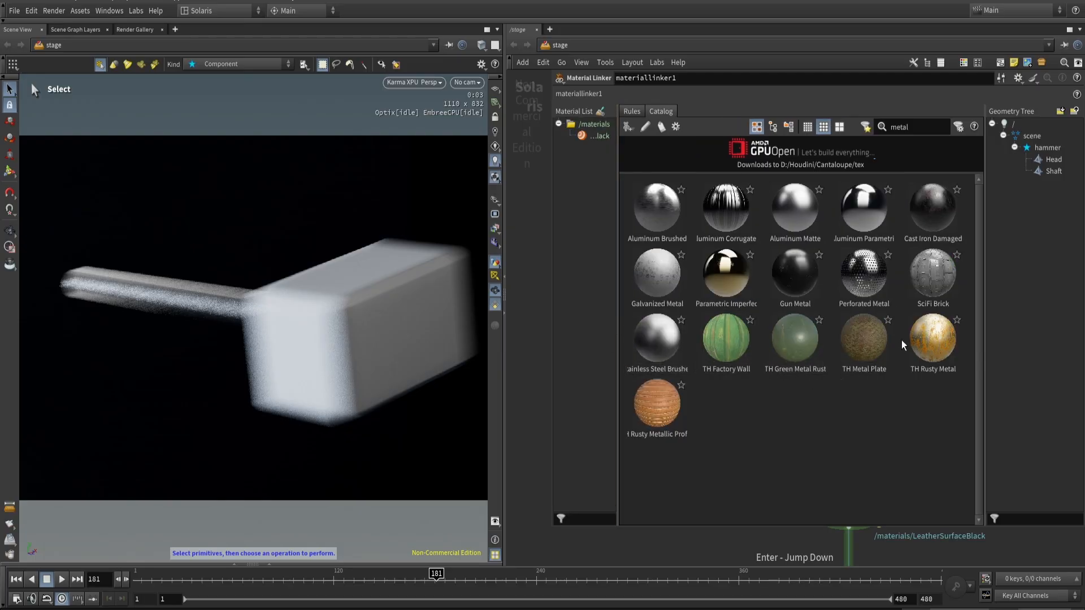
- Try the SciFi Brick material on the hammer's Head, inspect it from several angles and delete it from the material list
{"action": "left_click_drag", "start_coordinate": [922, 298], "coordinate": [902, 214]}
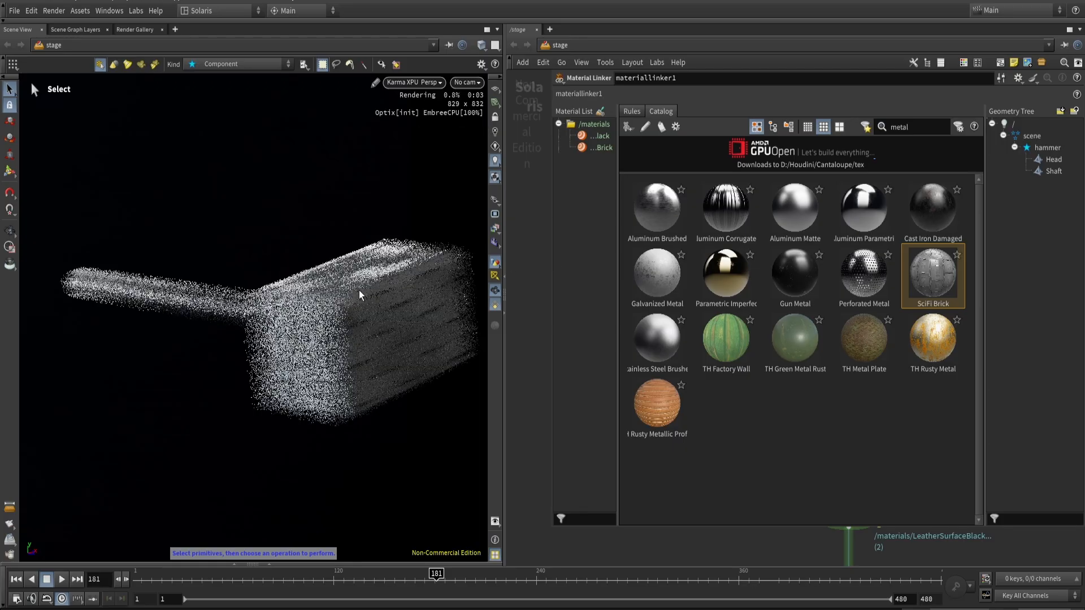
{"action": "left_click", "coordinate": [10, 230]}
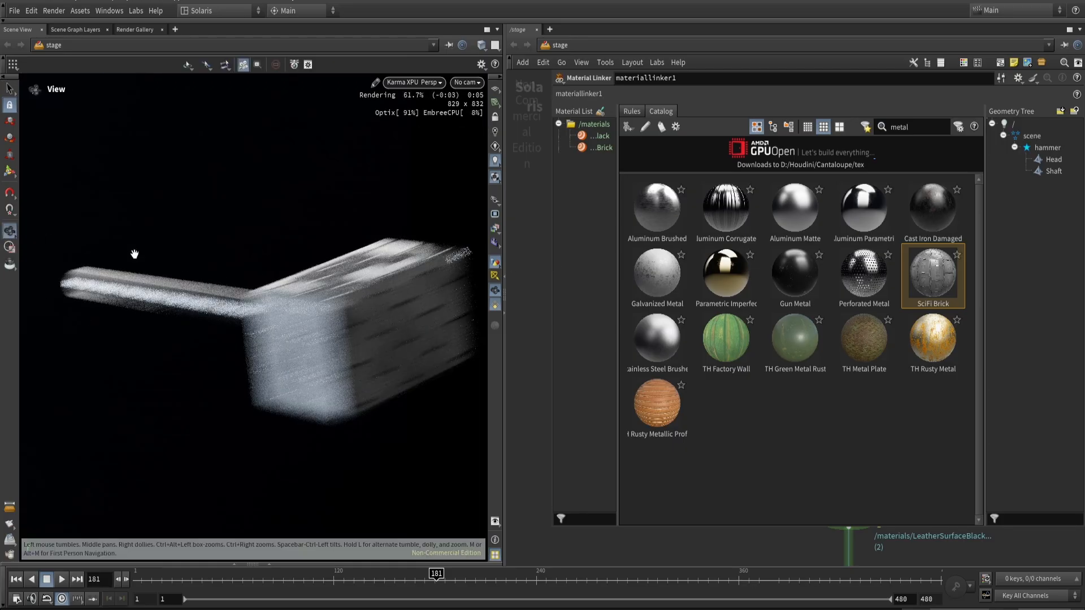
{"action": "left_click_drag", "start_coordinate": [133, 252], "coordinate": [419, 230]}
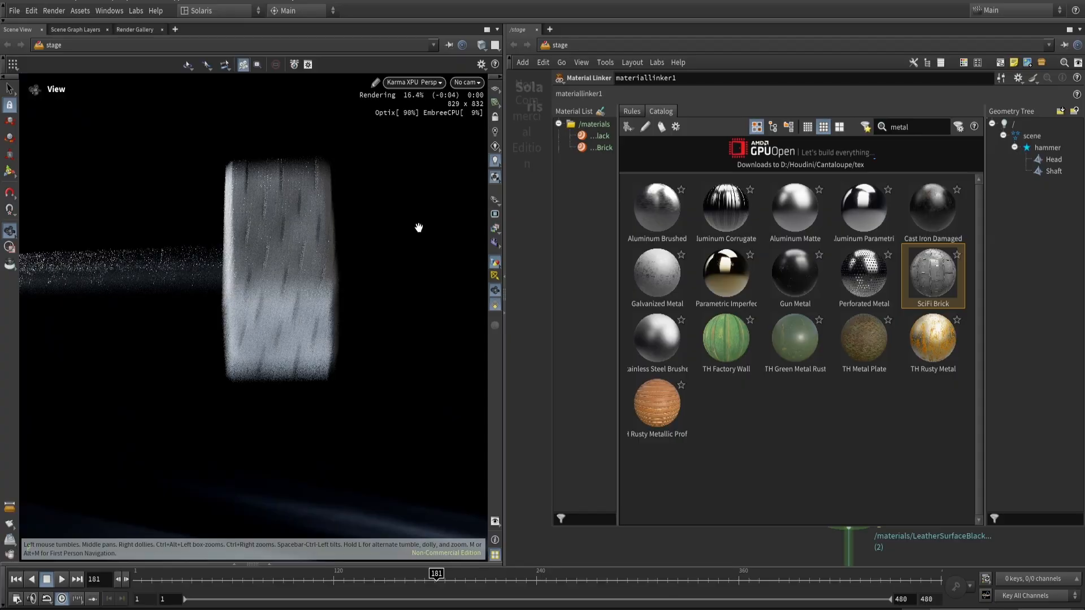
{"action": "left_click", "coordinate": [600, 147]}
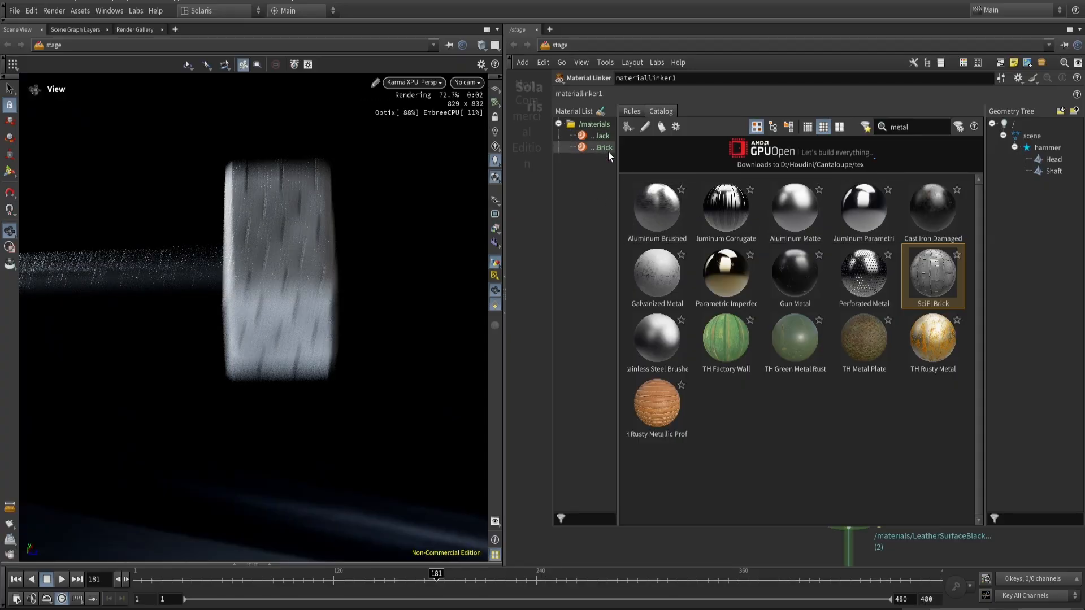
{"action": "key", "text": "Delete"}
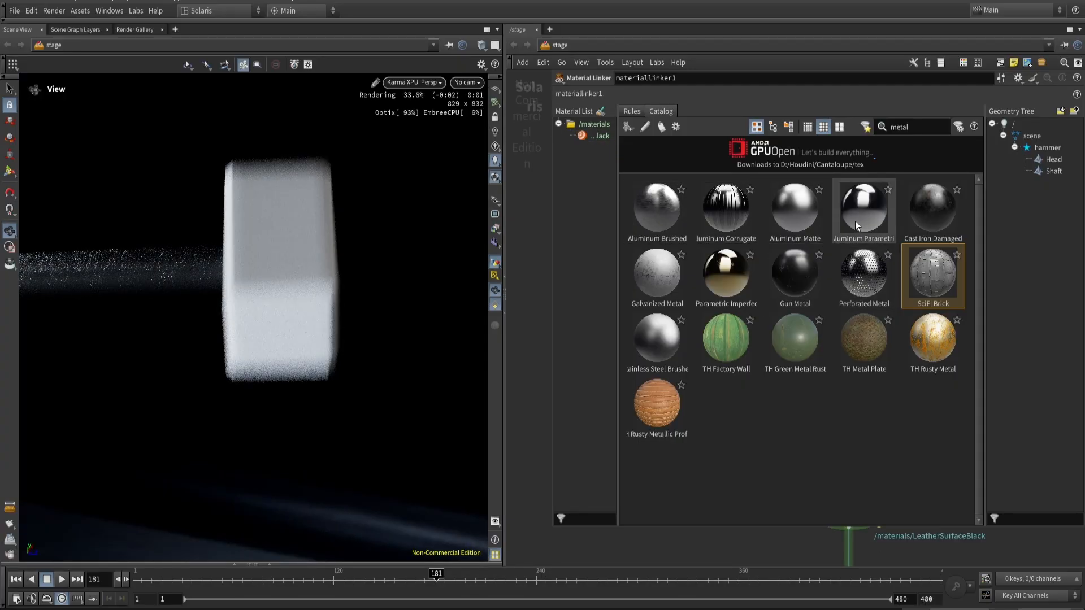
- Assign the Aluminum Corrugated material to the hammer's Head and switch the viewport from Karma XPU back to the standard renderer
{"action": "left_click_drag", "start_coordinate": [704, 219], "coordinate": [1071, 163]}
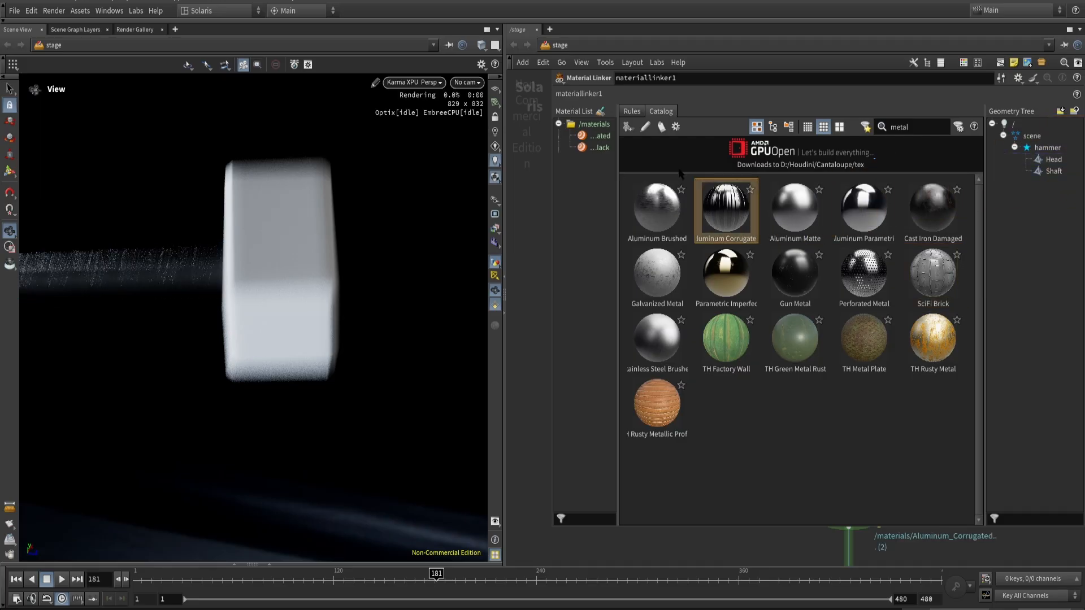
{"action": "left_click_drag", "start_coordinate": [340, 213], "coordinate": [374, 151]}
{"action": "left_click", "coordinate": [408, 84]}
{"action": "left_click", "coordinate": [433, 122]}
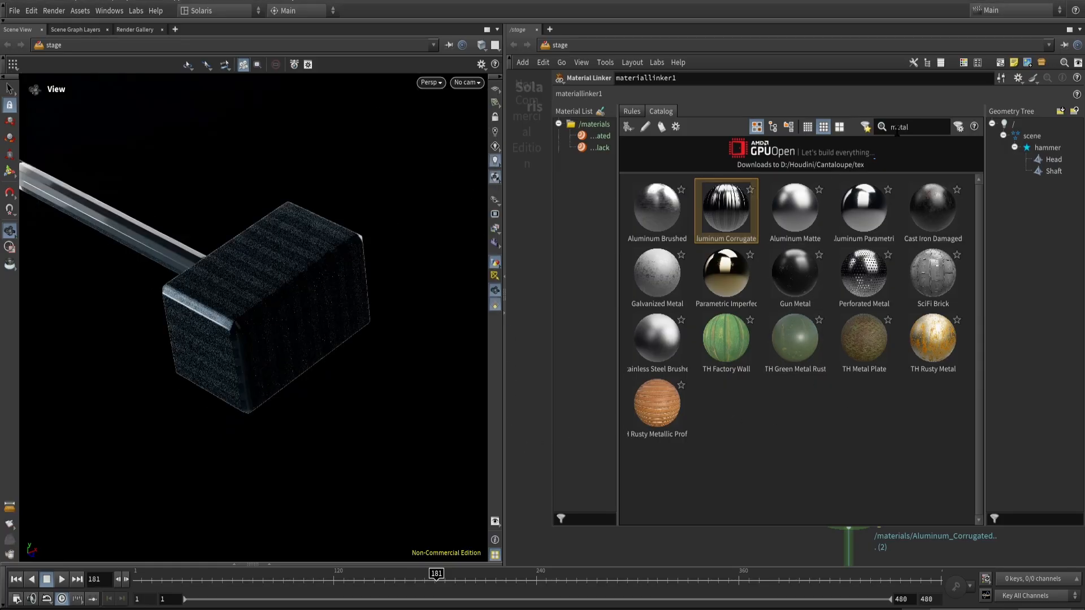
- Clear the "metal" filter and browse the full material catalog for further materials
{"action": "double_click", "coordinate": [897, 129]}
{"action": "key", "text": "BackSpace"}
{"action": "scroll", "coordinate": [845, 353], "scroll_direction": "down", "scroll_amount": 3}
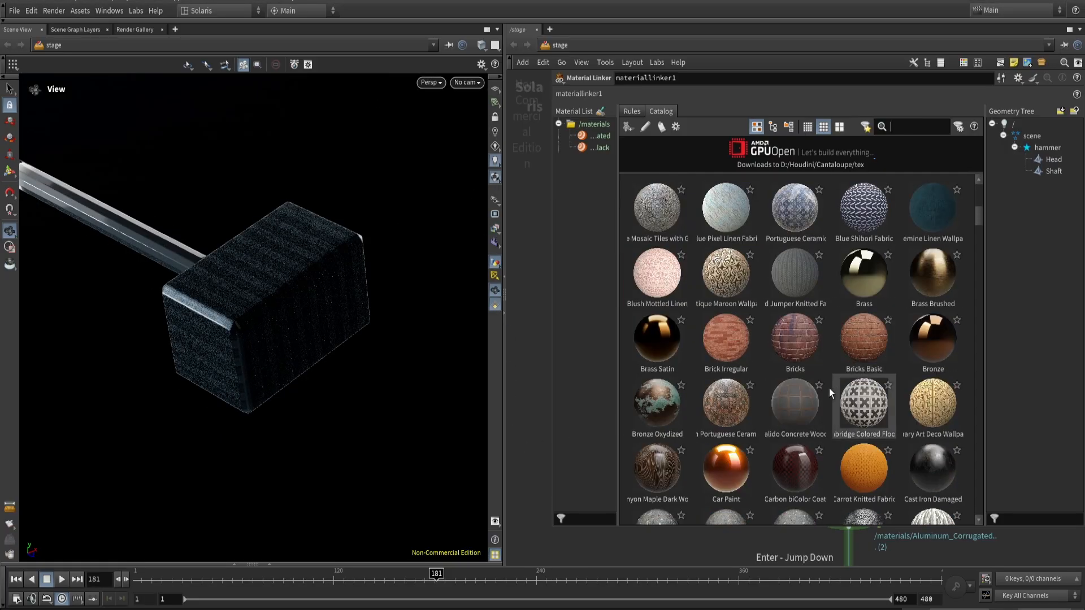
{"action": "scroll", "coordinate": [768, 281], "scroll_direction": "down", "scroll_amount": 8}
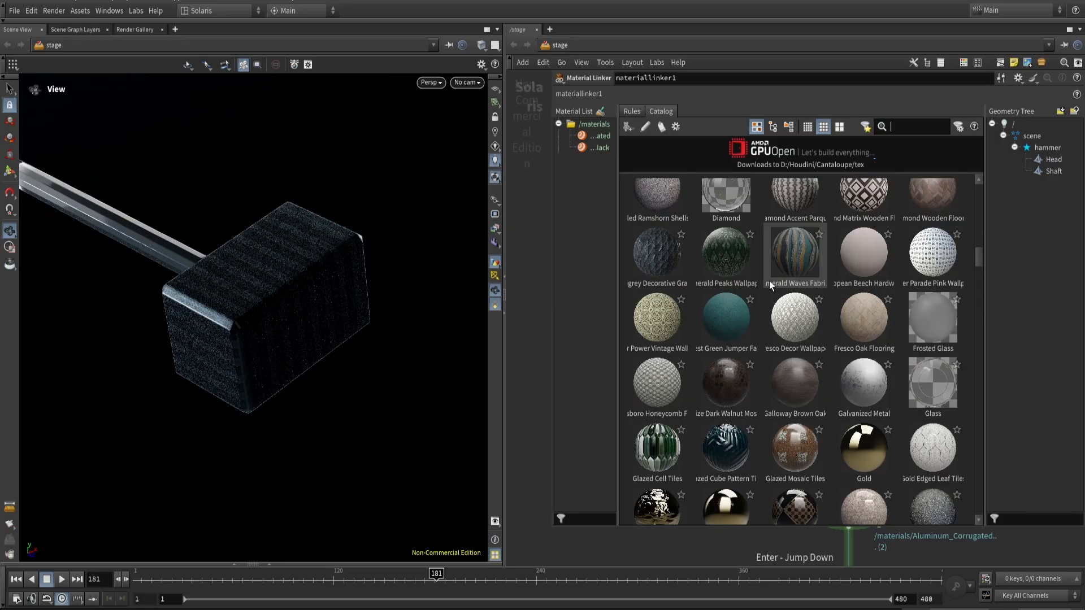
{"action": "scroll", "coordinate": [768, 281], "scroll_direction": "down", "scroll_amount": 6}
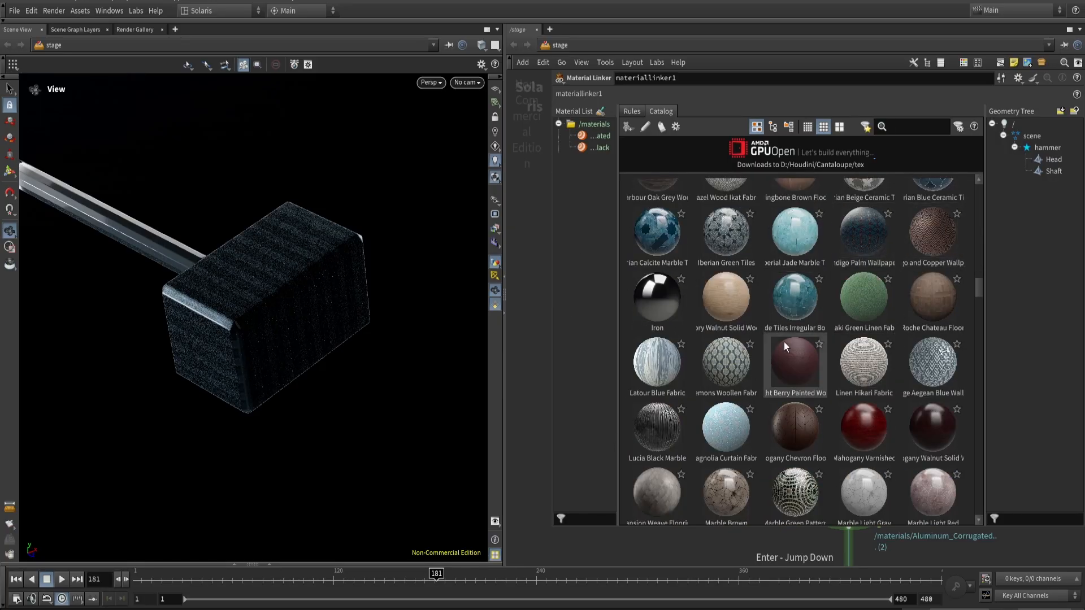
{"action": "scroll", "coordinate": [784, 343], "scroll_direction": "down", "scroll_amount": 10}
{"action": "scroll", "coordinate": [784, 341], "scroll_direction": "down", "scroll_amount": 10}
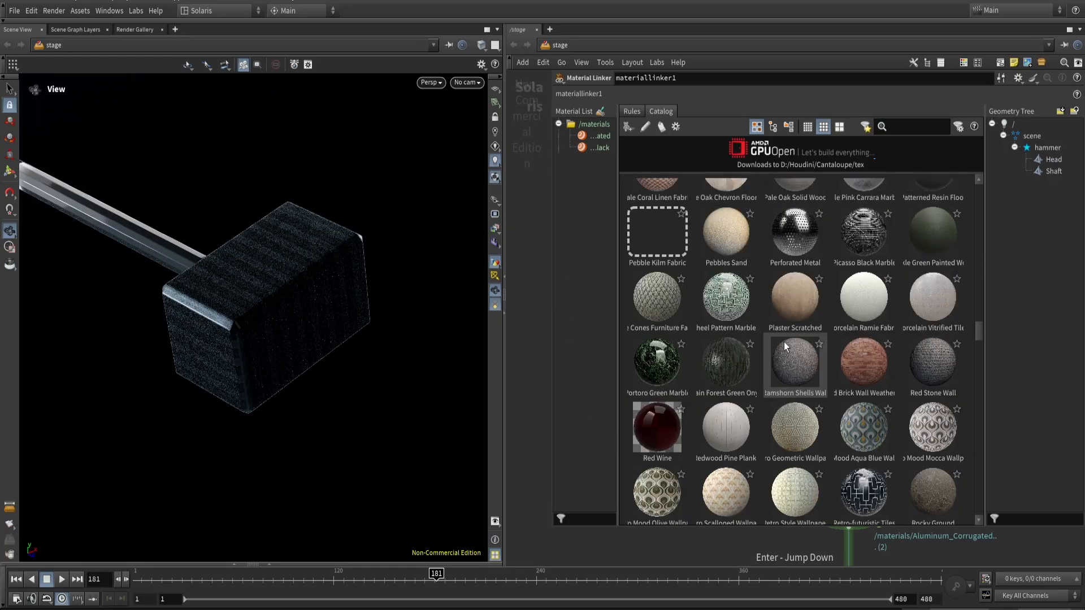
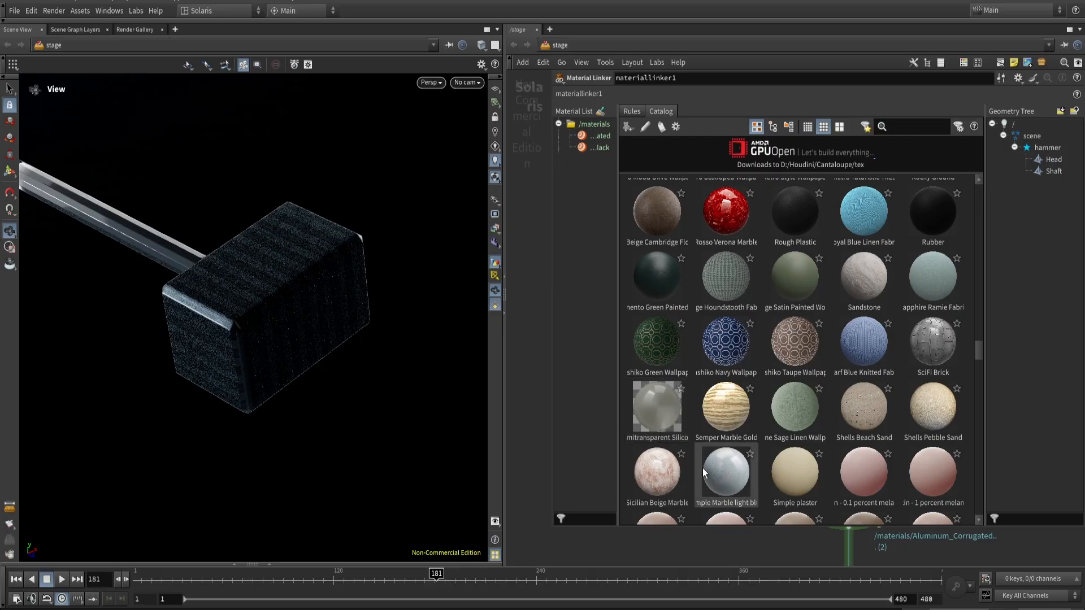
{"action": "scroll", "coordinate": [702, 467], "scroll_direction": "down", "scroll_amount": 3}
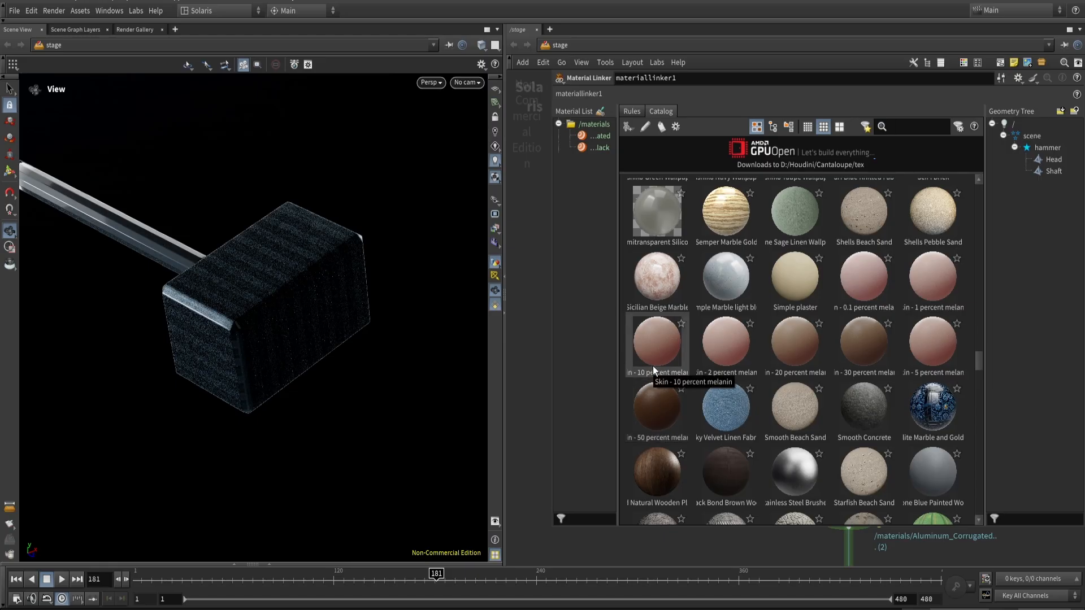
{"action": "scroll", "coordinate": [794, 349], "scroll_direction": "down", "scroll_amount": 3}
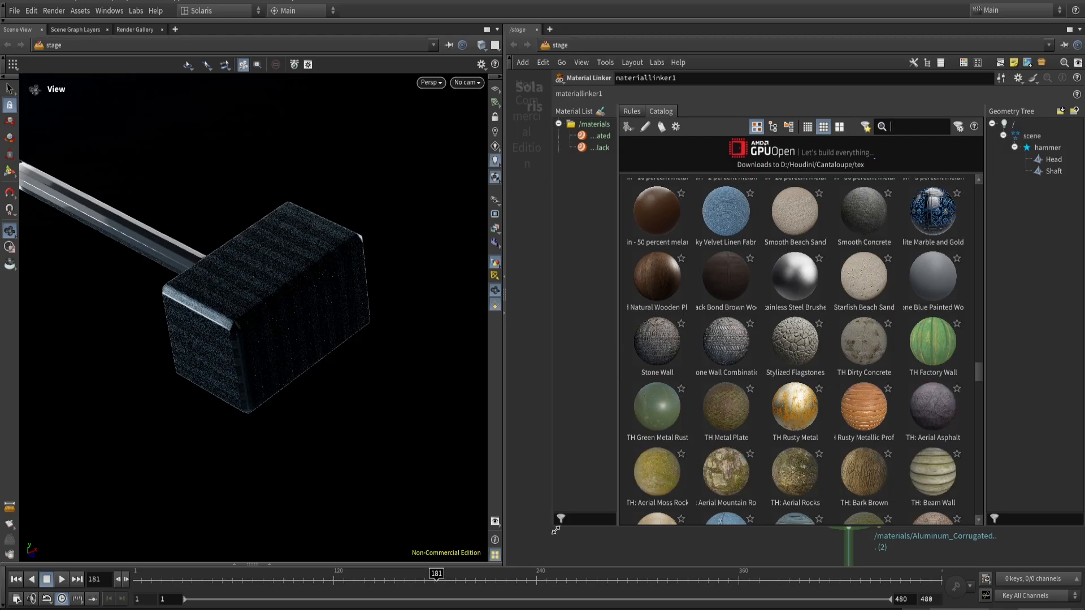
- Shrink the Material Linker panel, enter the TEX Copernicus network and slightly widen the scene view
{"action": "left_click_drag", "start_coordinate": [554, 530], "coordinate": [725, 515]}
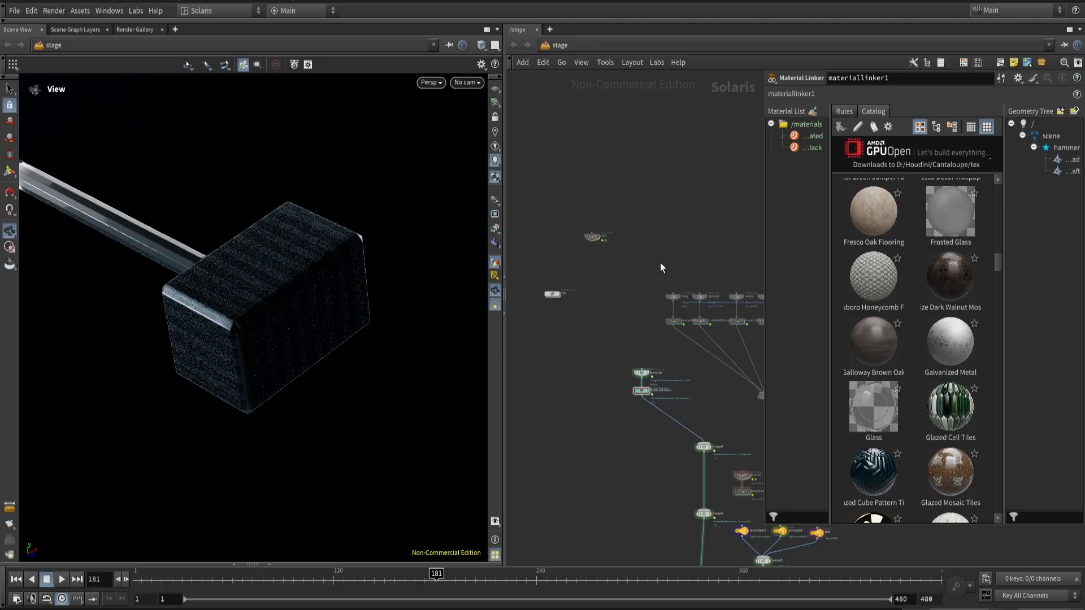
{"action": "double_click", "coordinate": [557, 297]}
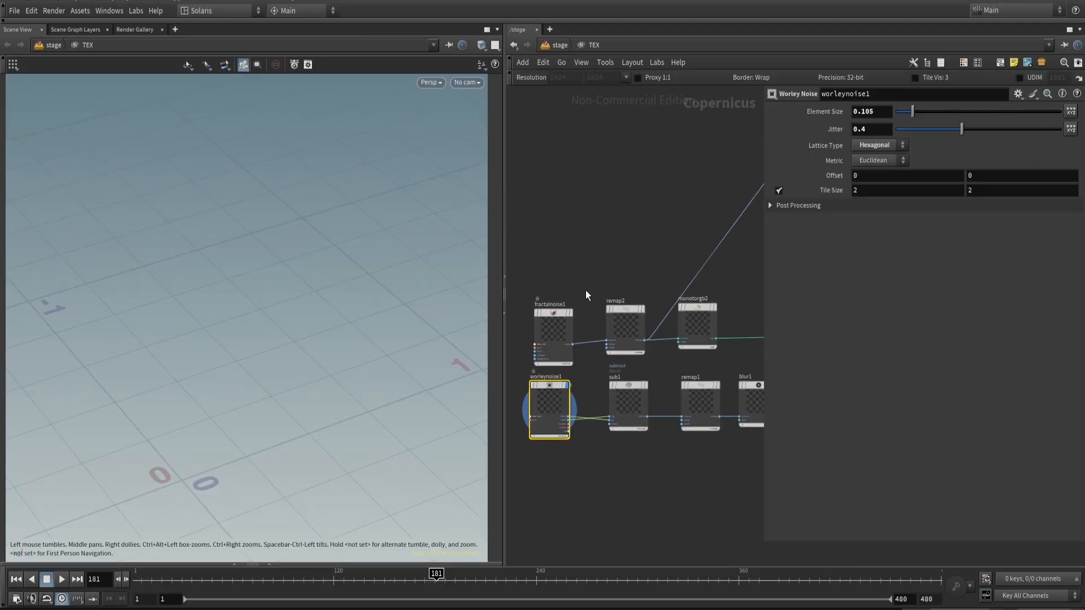
{"action": "scroll", "coordinate": [649, 475], "scroll_direction": "down", "scroll_amount": 3}
{"action": "left_click_drag", "start_coordinate": [465, 440], "coordinate": [350, 339]}
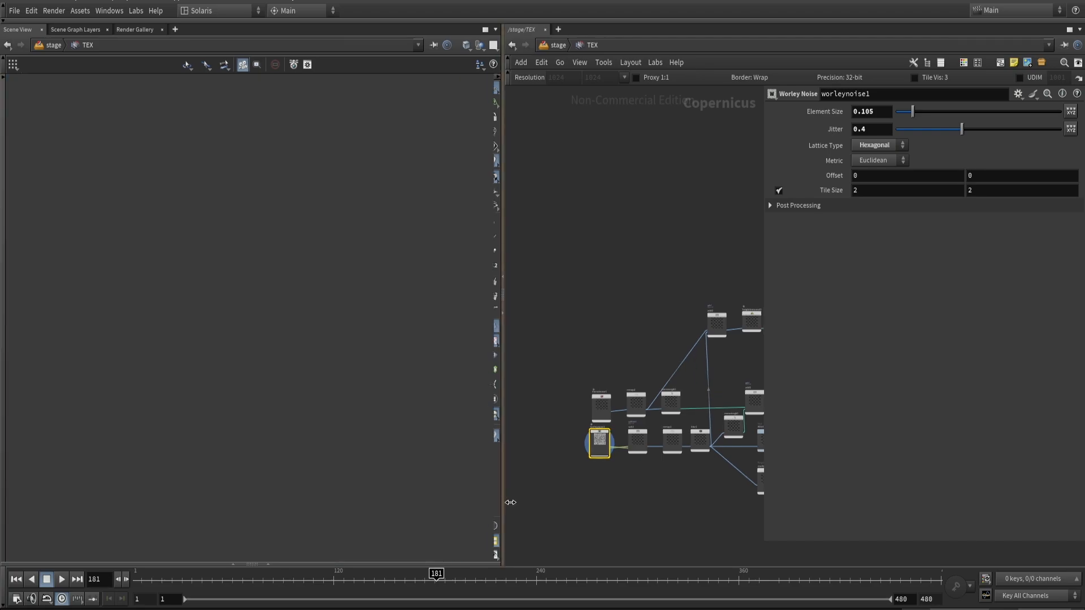
{"action": "left_click_drag", "start_coordinate": [510, 502], "coordinate": [518, 502]}
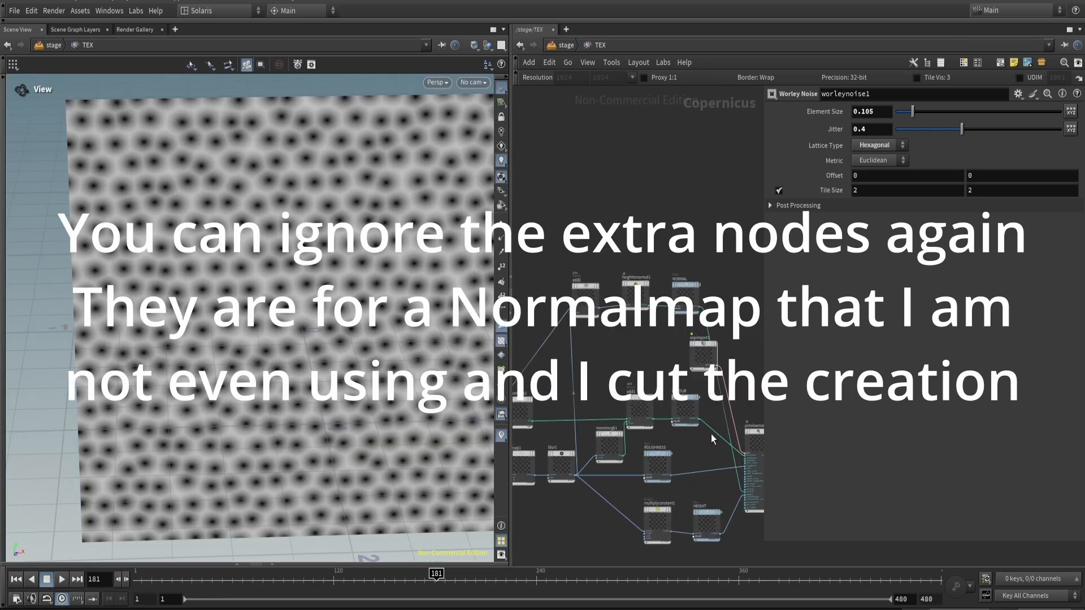
- Display the previewmaterial1 node's output and inspect the procedural texture on the sphere up close
{"action": "scroll", "coordinate": [708, 413], "scroll_direction": "up", "scroll_amount": 3}
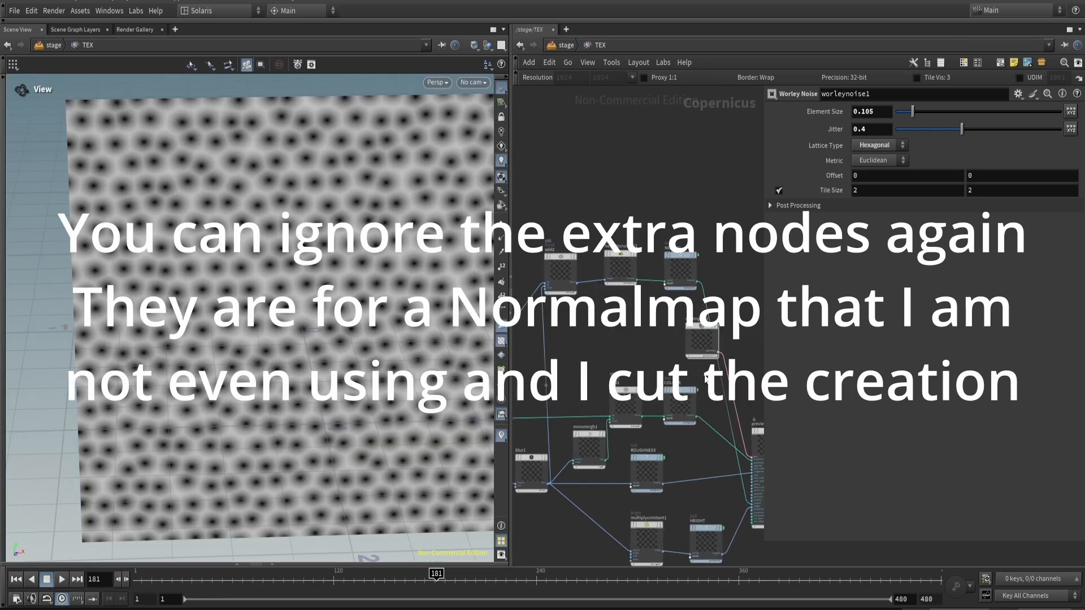
{"action": "scroll", "coordinate": [705, 379], "scroll_direction": "up", "scroll_amount": 3}
{"action": "middle_click_drag", "start_coordinate": [705, 378], "coordinate": [719, 363]}
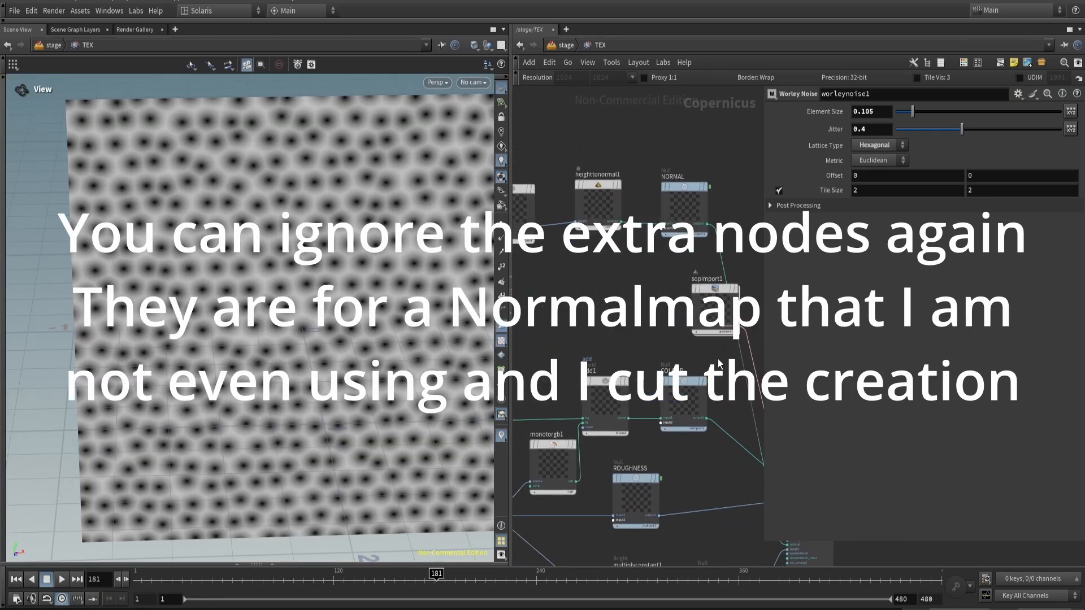
{"action": "left_click", "coordinate": [686, 389]}
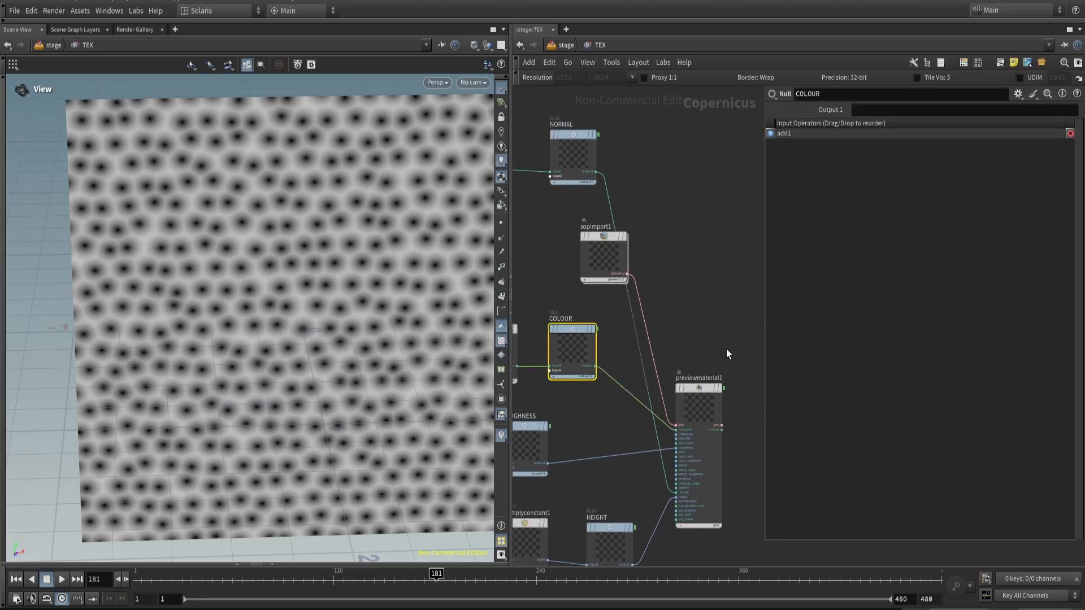
{"action": "left_click", "coordinate": [683, 443]}
{"action": "left_click", "coordinate": [720, 388]}
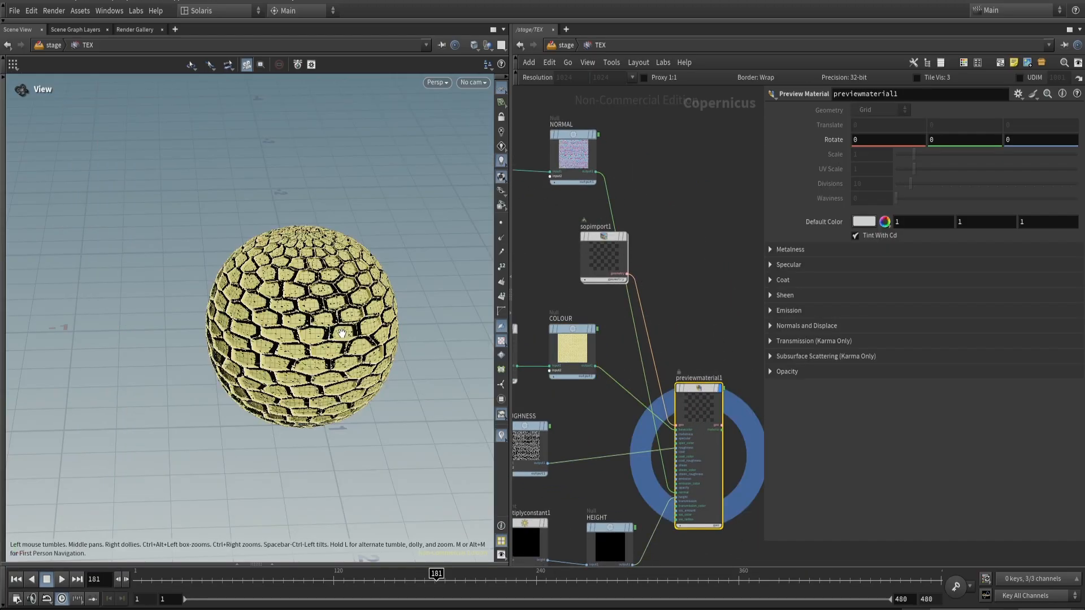
{"action": "scroll", "coordinate": [257, 370], "scroll_direction": "up", "scroll_amount": 5}
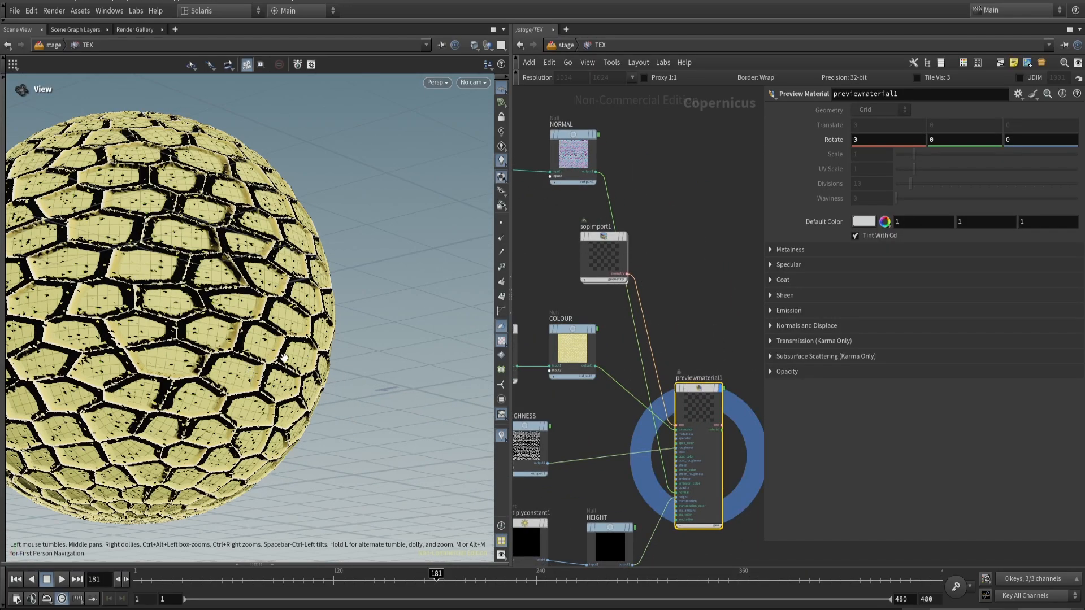
{"action": "left_click_drag", "start_coordinate": [227, 353], "coordinate": [178, 350]}
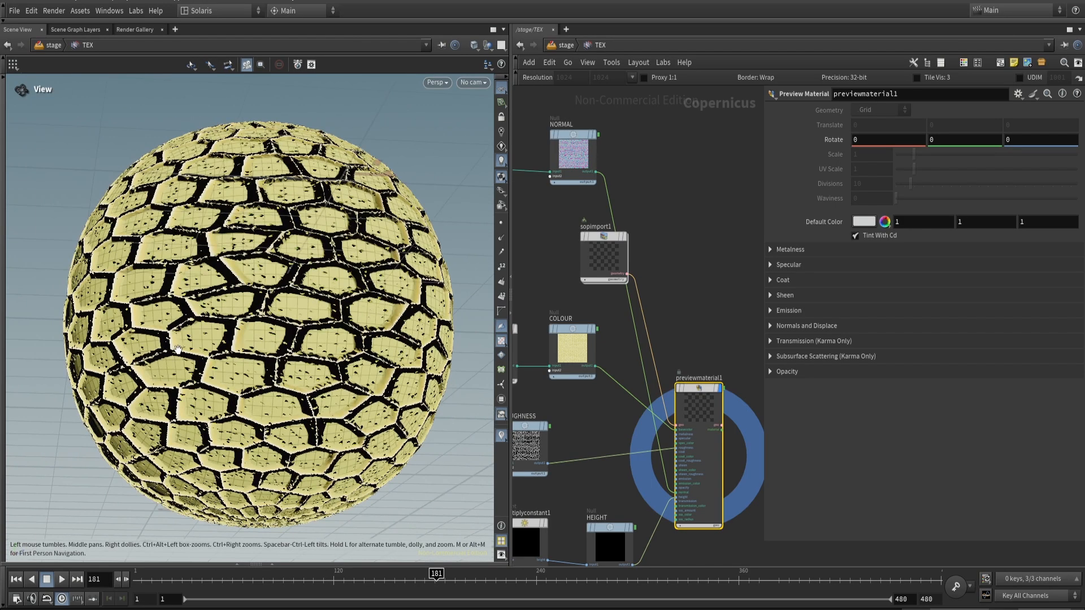
- Display the COLOUR node's output in the scene view in place of the preview material
{"action": "left_click_drag", "start_coordinate": [311, 335], "coordinate": [463, 350]}
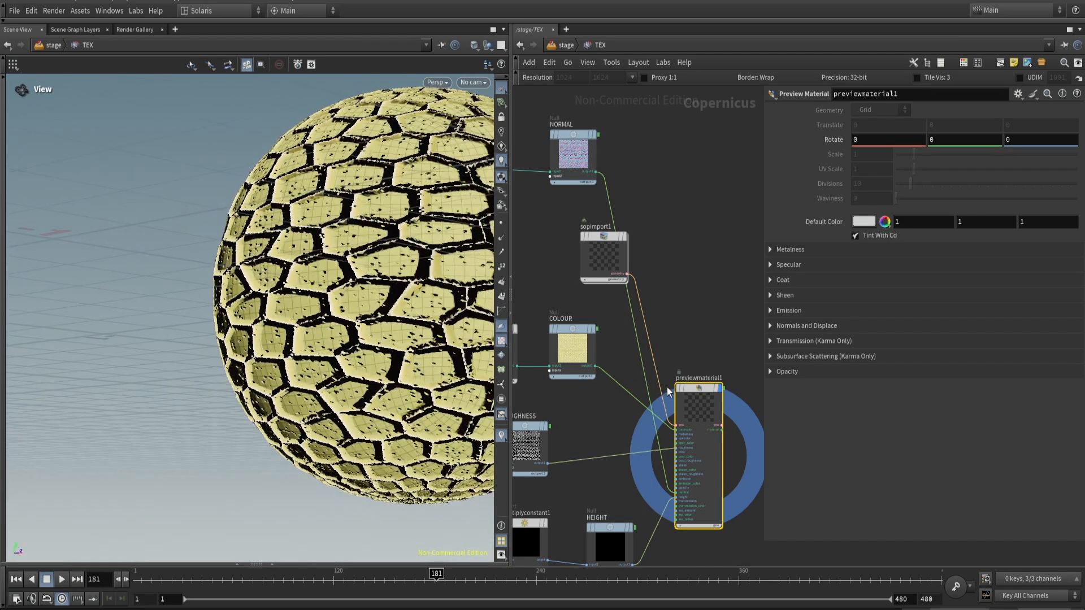
{"action": "middle_click_drag", "start_coordinate": [598, 438], "coordinate": [651, 419]}
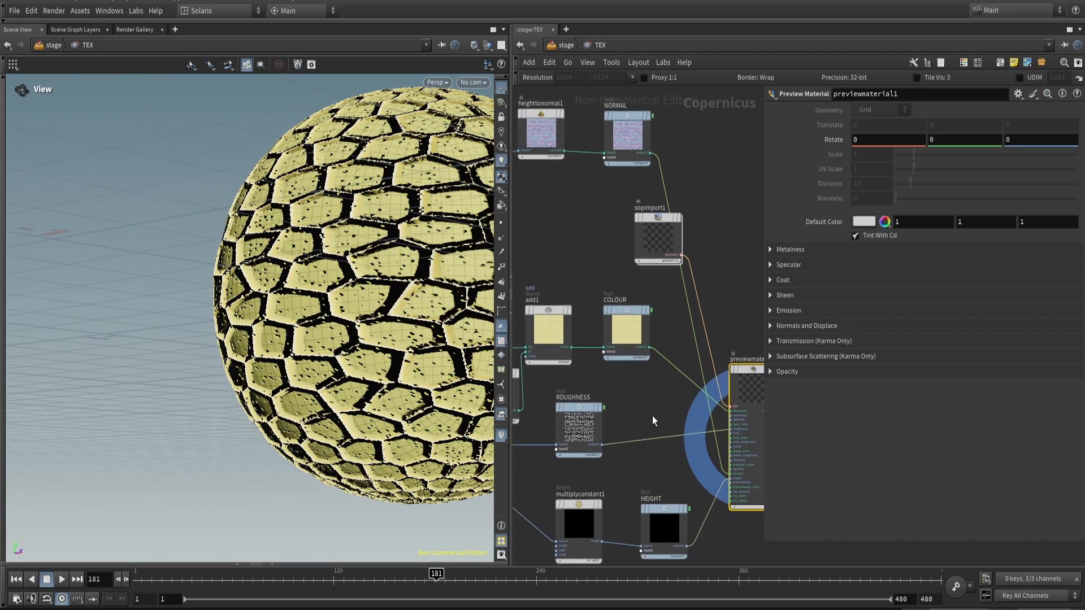
{"action": "scroll", "coordinate": [652, 416], "scroll_direction": "down", "scroll_amount": 3}
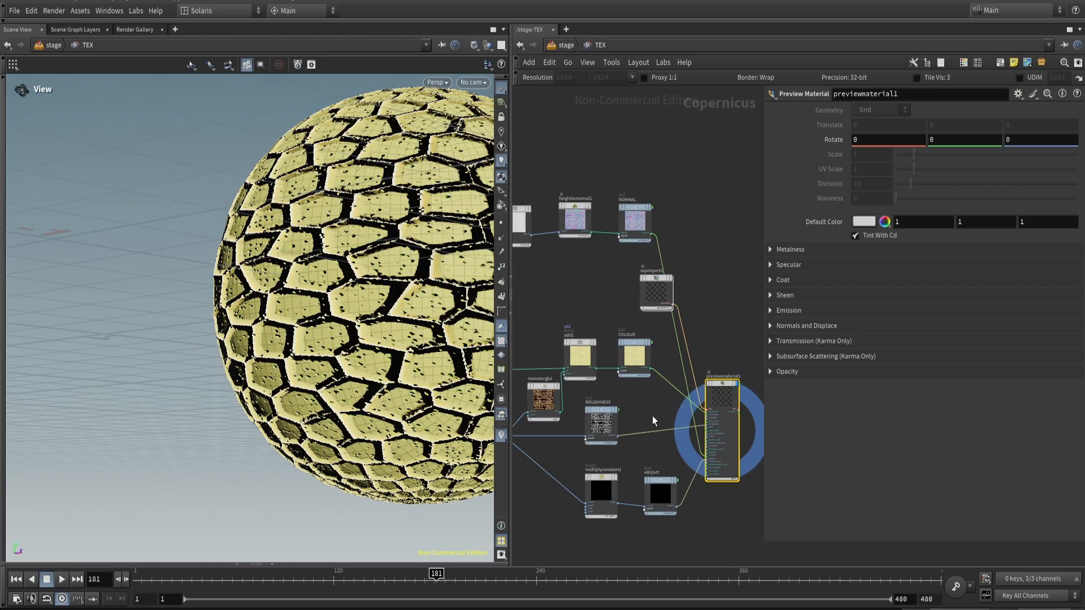
{"action": "left_click", "coordinate": [635, 359]}
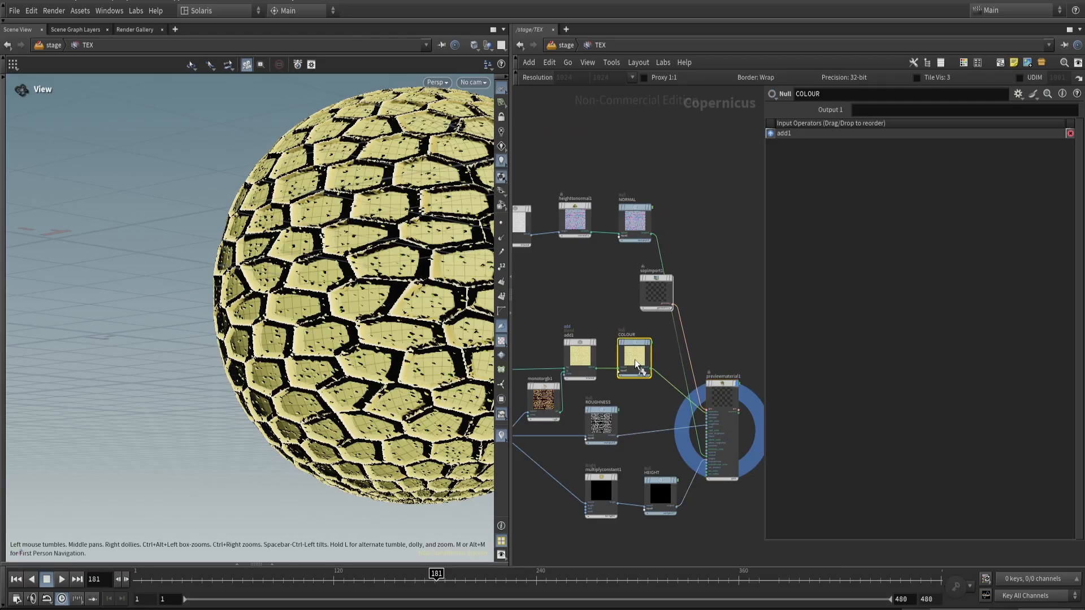
{"action": "middle_click_drag", "start_coordinate": [356, 340], "coordinate": [247, 360]}
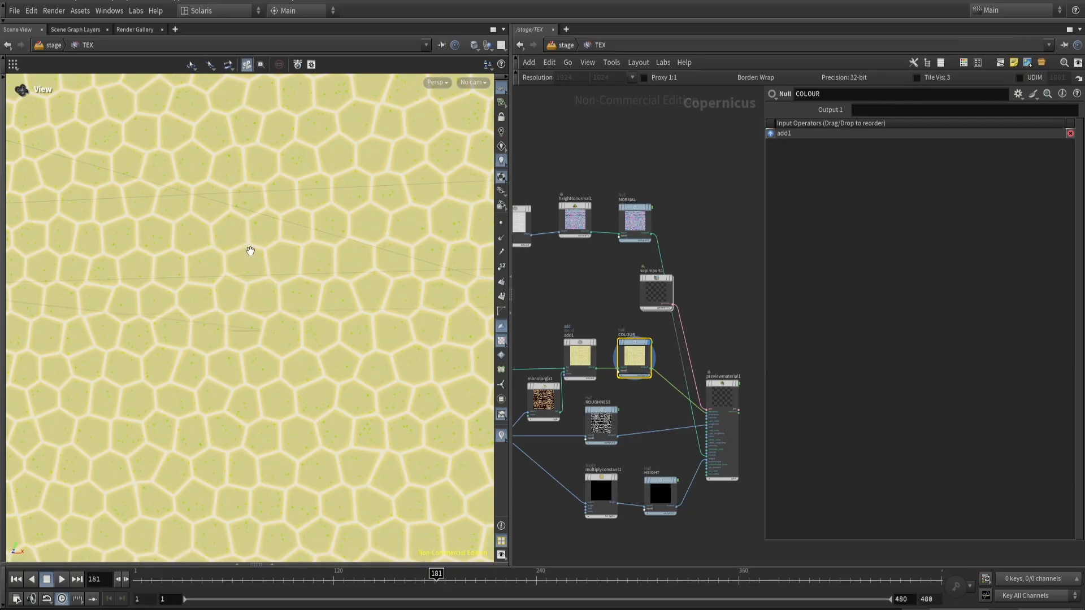
- Preview the colour texture with tile visualization and switch the tiling off again
{"action": "middle_click_drag", "start_coordinate": [599, 320], "coordinate": [717, 315]}
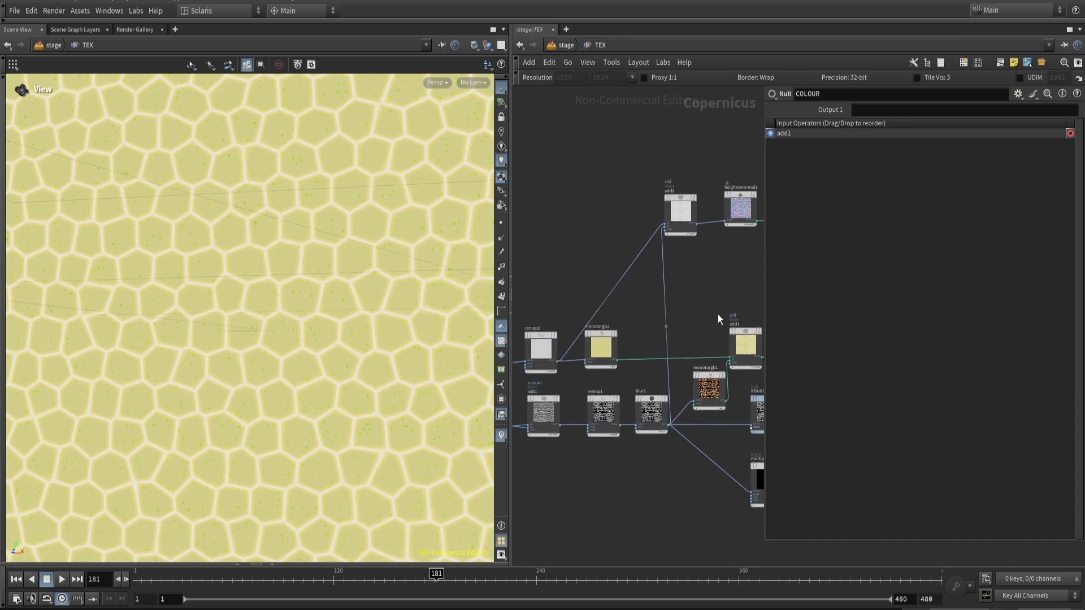
{"action": "scroll", "coordinate": [332, 323], "scroll_direction": "down", "scroll_amount": 5}
{"action": "left_click_drag", "start_coordinate": [320, 322], "coordinate": [361, 339]}
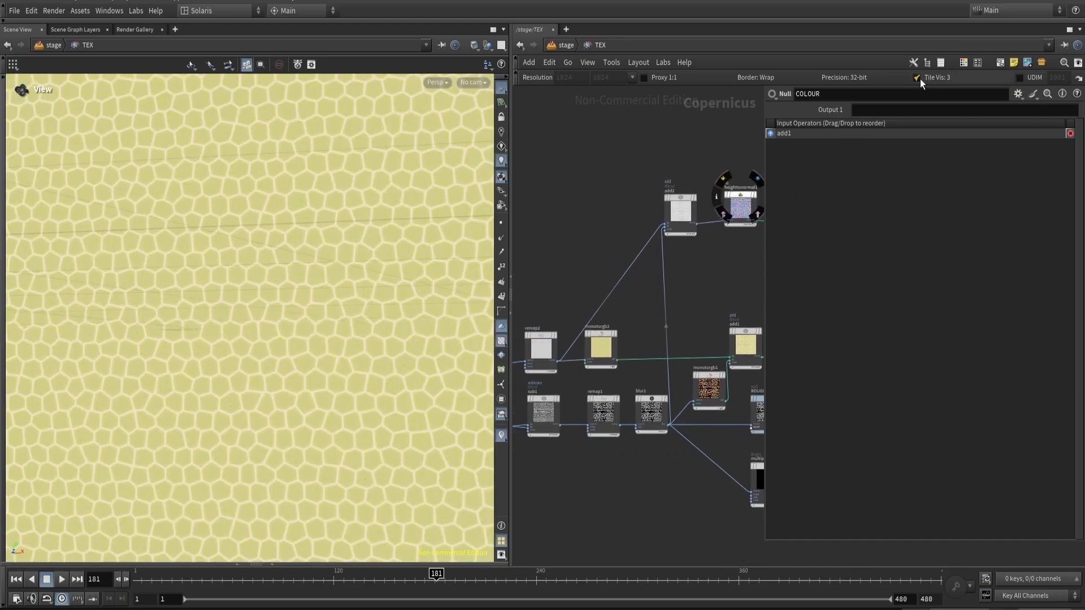
{"action": "left_click", "coordinate": [920, 80]}
{"action": "left_click", "coordinate": [920, 79]}
{"action": "left_click", "coordinate": [920, 79]}
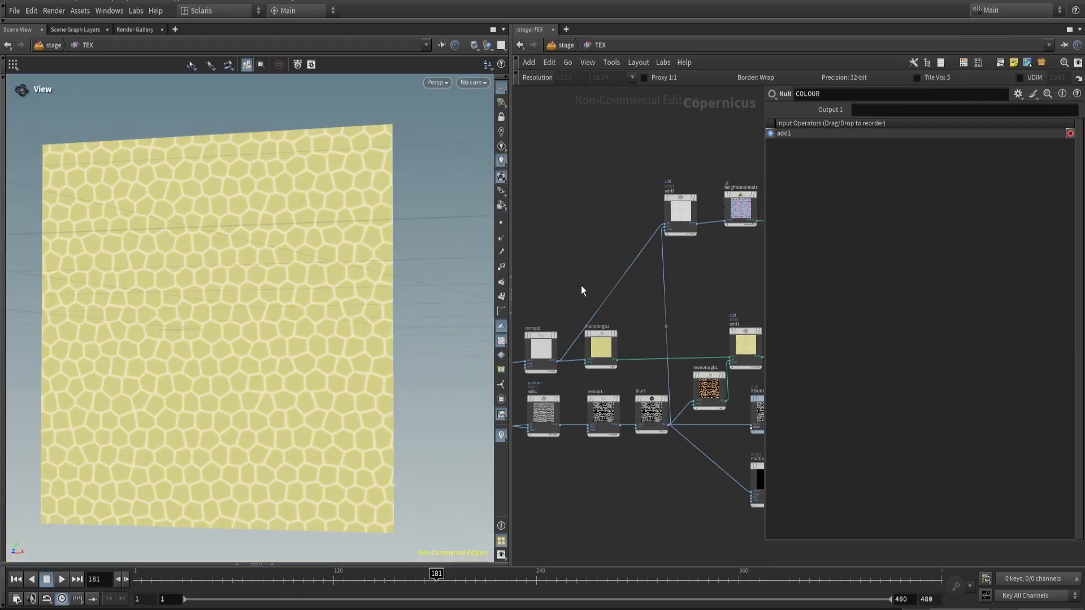
- Find the remap1 node upstream in the network and display its black-and-white cell mask
{"action": "middle_click_drag", "start_coordinate": [525, 244], "coordinate": [686, 218]}
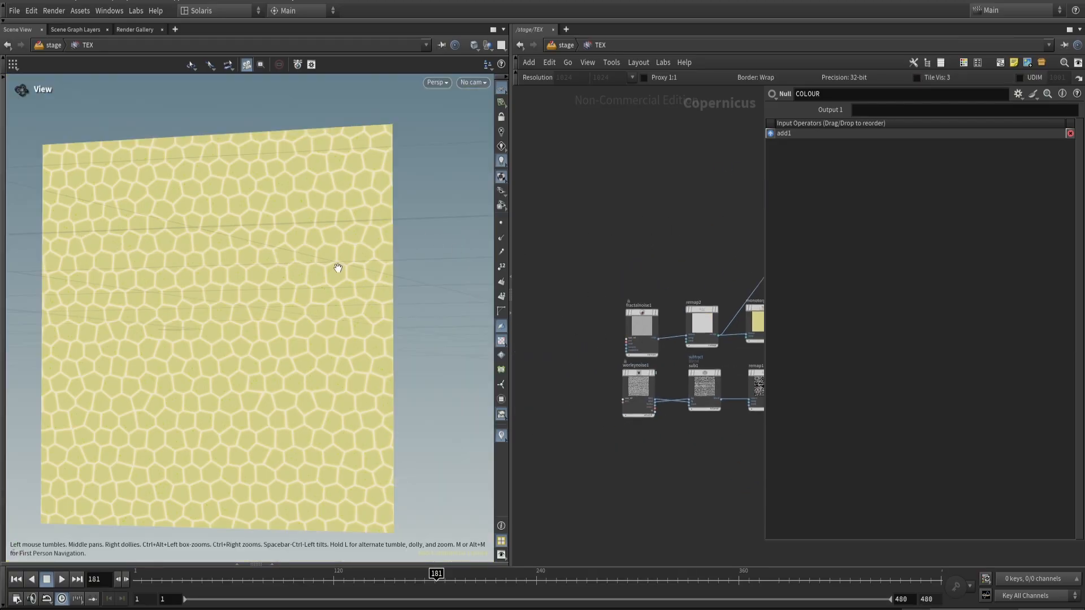
{"action": "middle_click_drag", "start_coordinate": [672, 448], "coordinate": [672, 449]}
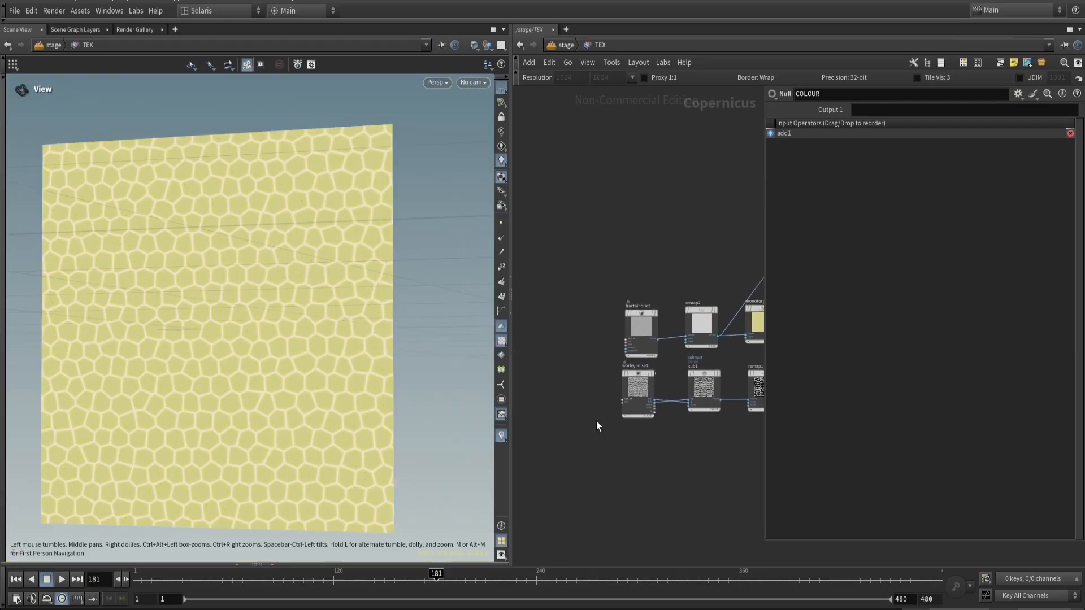
{"action": "middle_click_drag", "start_coordinate": [553, 456], "coordinate": [369, 440]}
{"action": "middle_click_drag", "start_coordinate": [609, 456], "coordinate": [706, 470]}
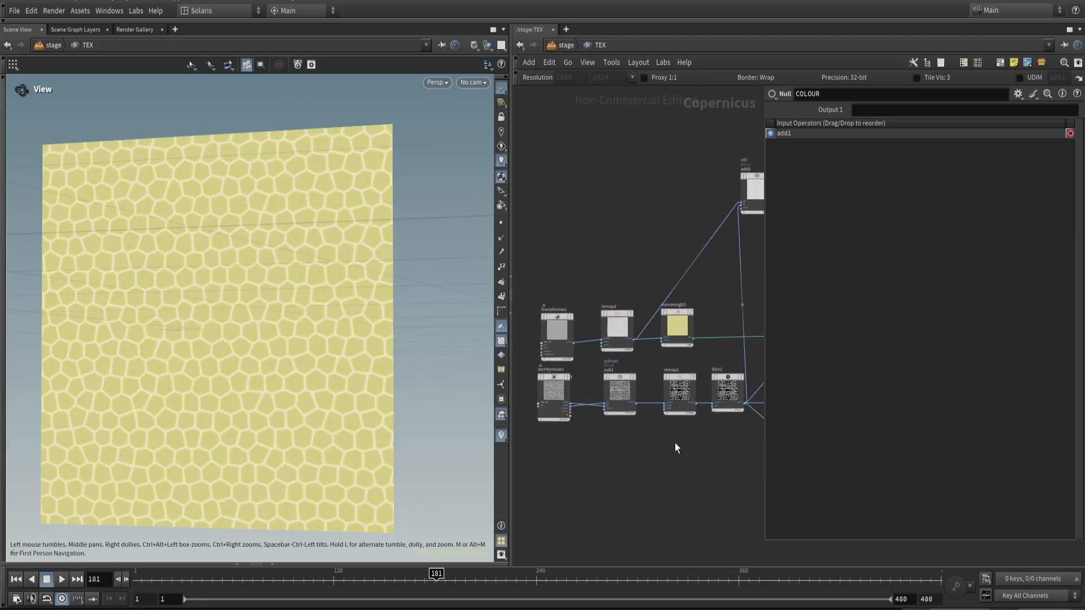
{"action": "scroll", "coordinate": [674, 443], "scroll_direction": "up", "scroll_amount": 3}
{"action": "middle_click_drag", "start_coordinate": [609, 435], "coordinate": [591, 497]}
{"action": "left_click", "coordinate": [641, 421]}
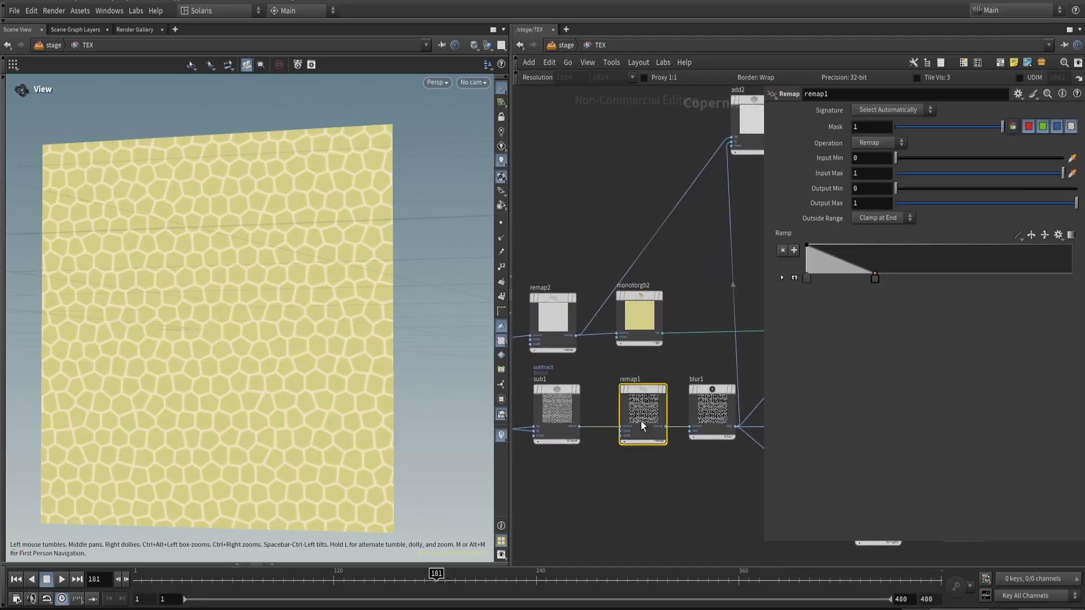
{"action": "key", "text": "r"}
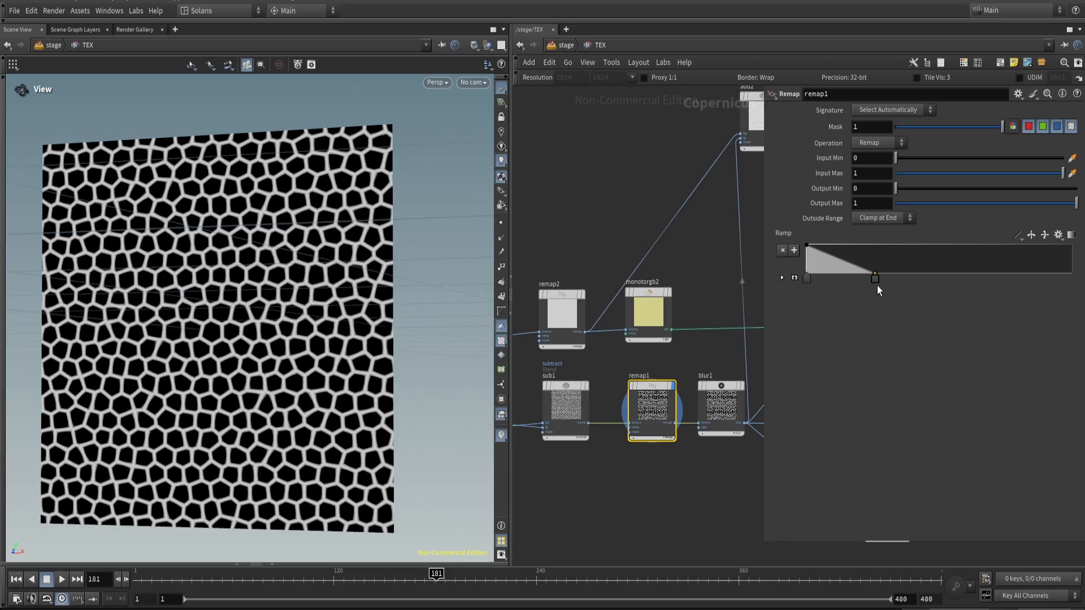
- Widen remap1's ramp falloff by moving its lower end point to about 60% and its first point slightly inward
{"action": "left_click_drag", "start_coordinate": [877, 281], "coordinate": [923, 281]}
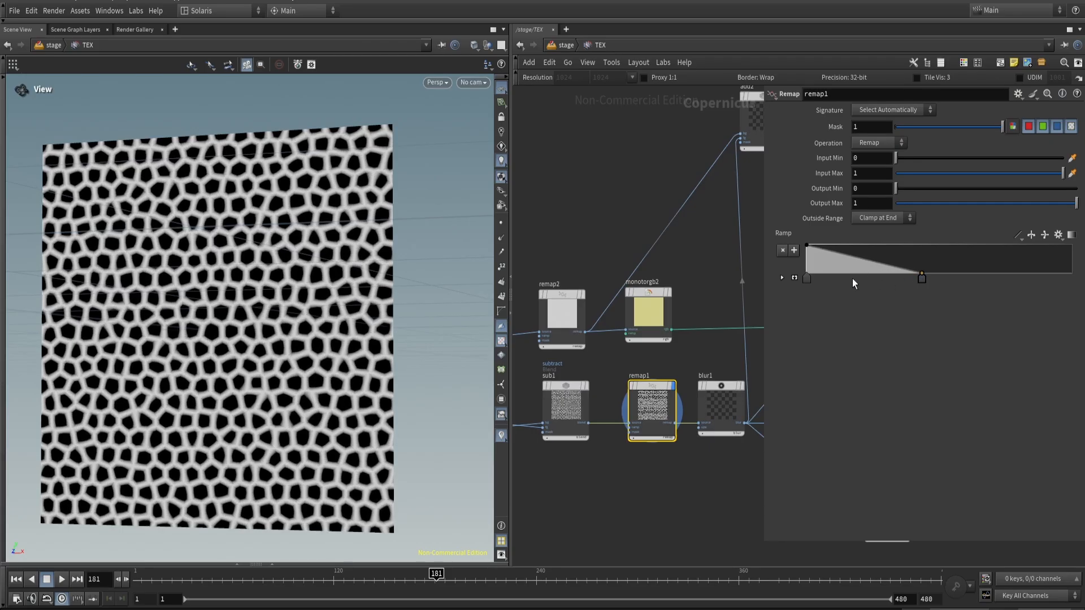
{"action": "mouse_move", "coordinate": [805, 279]}
{"action": "left_mouse_down"}
{"action": "mouse_move", "coordinate": [886, 280]}
{"action": "mouse_move", "coordinate": [813, 279]}
{"action": "left_mouse_up"}
{"action": "left_click_drag", "start_coordinate": [924, 280], "coordinate": [945, 281]}
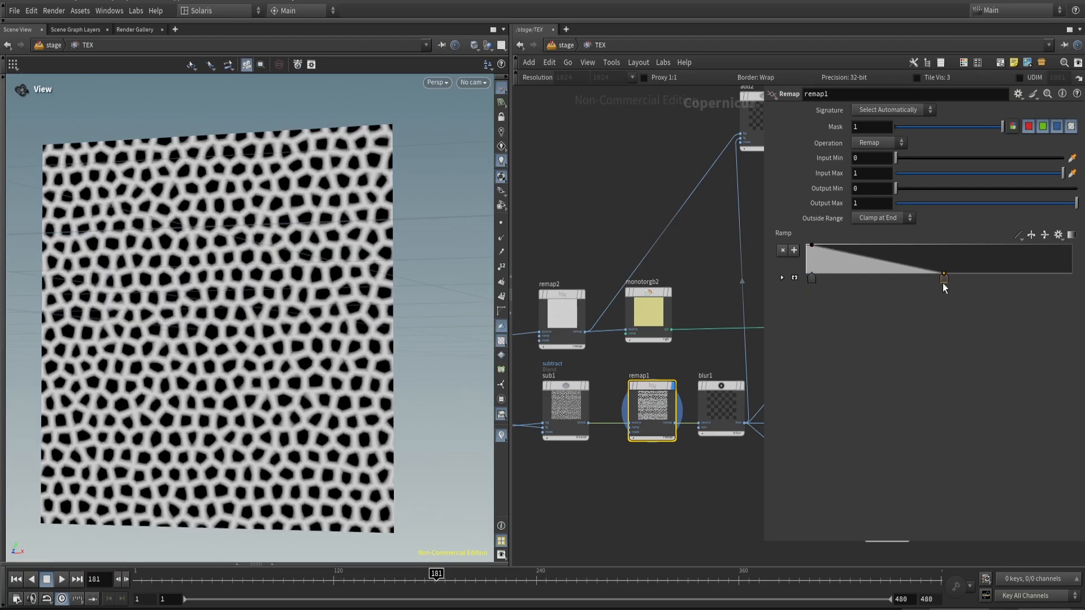
{"action": "left_click_drag", "start_coordinate": [944, 286], "coordinate": [967, 281]}
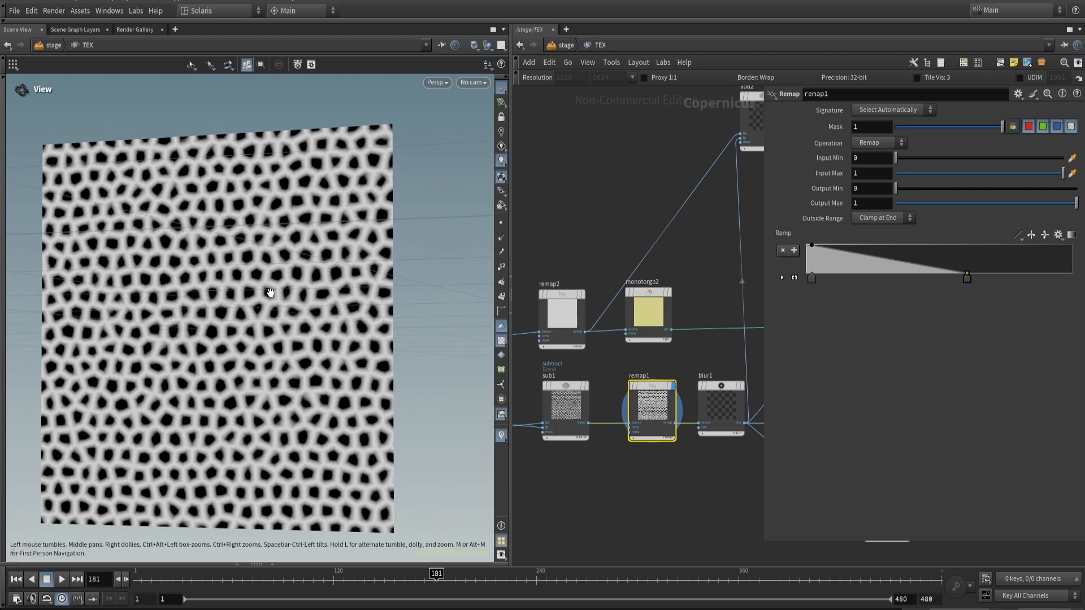
- Check the blur1 node against remap1 and delete blur1 from the network
{"action": "middle_click_drag", "start_coordinate": [722, 500], "coordinate": [668, 498]}
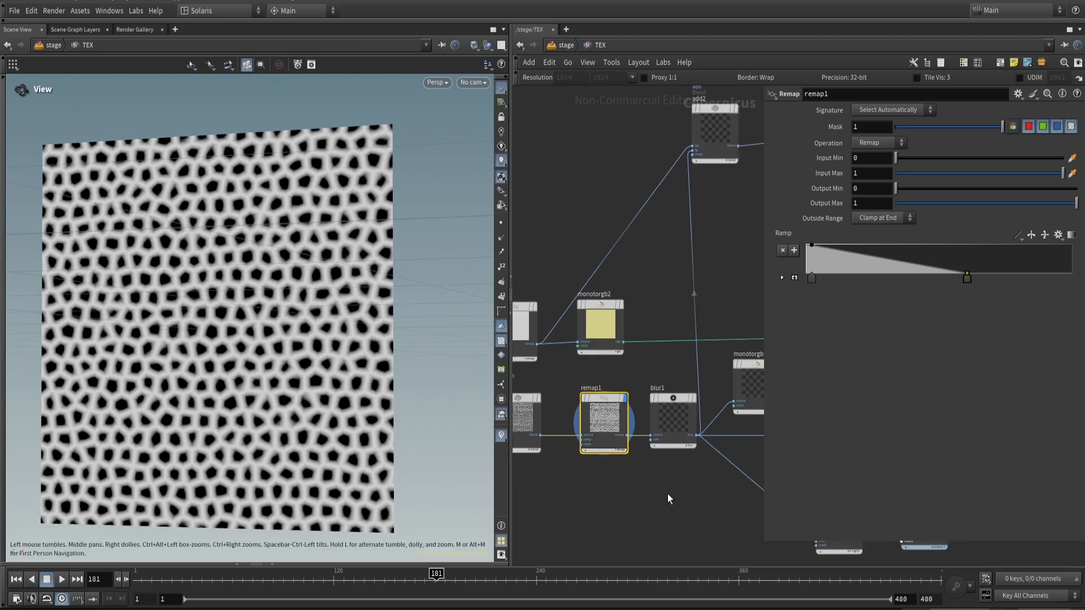
{"action": "left_click", "coordinate": [681, 413]}
{"action": "key", "text": "r"}
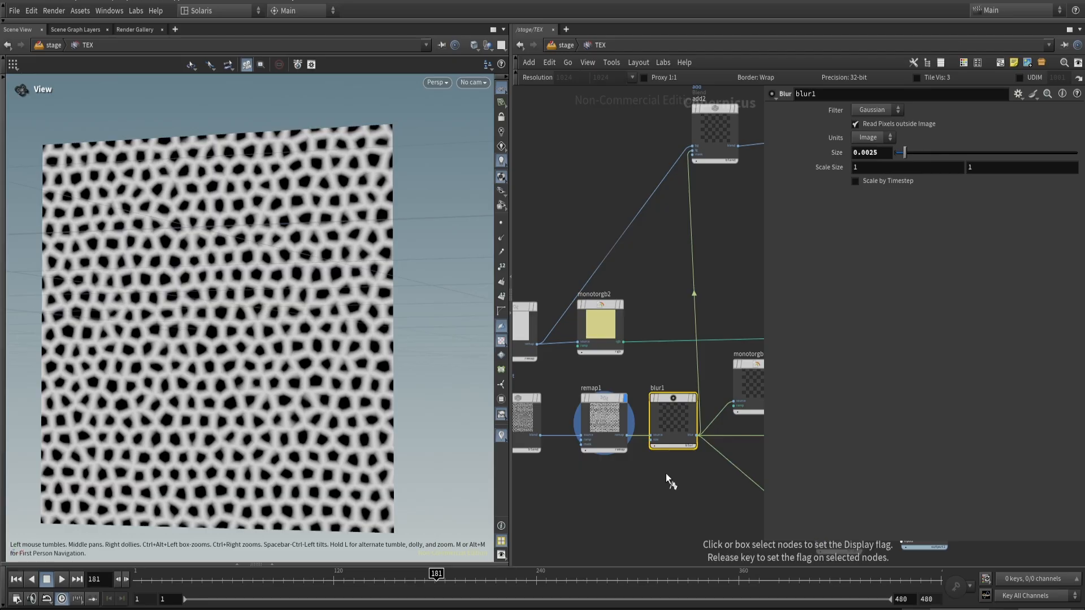
{"action": "left_click", "coordinate": [601, 413]}
{"action": "key", "text": "r"}
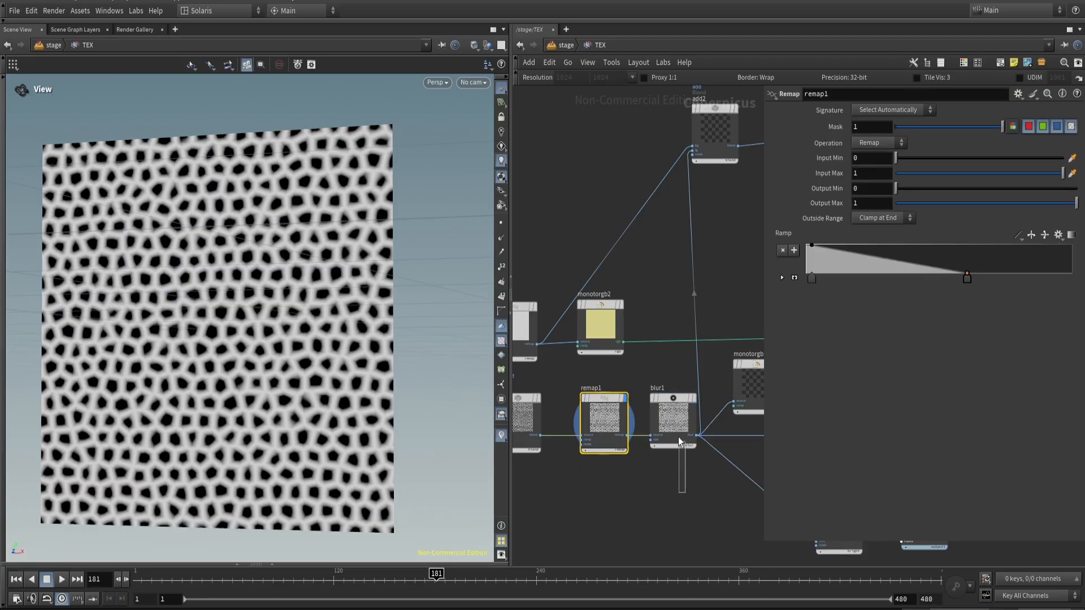
{"action": "left_click_drag", "start_coordinate": [678, 439], "coordinate": [675, 419]}
{"action": "key", "text": "Delete"}
- Display the output of the multiplyconstant1 node that feeds HEIGHT
{"action": "middle_click_drag", "start_coordinate": [761, 444], "coordinate": [530, 471]}
{"action": "middle_click_drag", "start_coordinate": [696, 482], "coordinate": [704, 408]}
{"action": "left_click", "coordinate": [626, 438]}
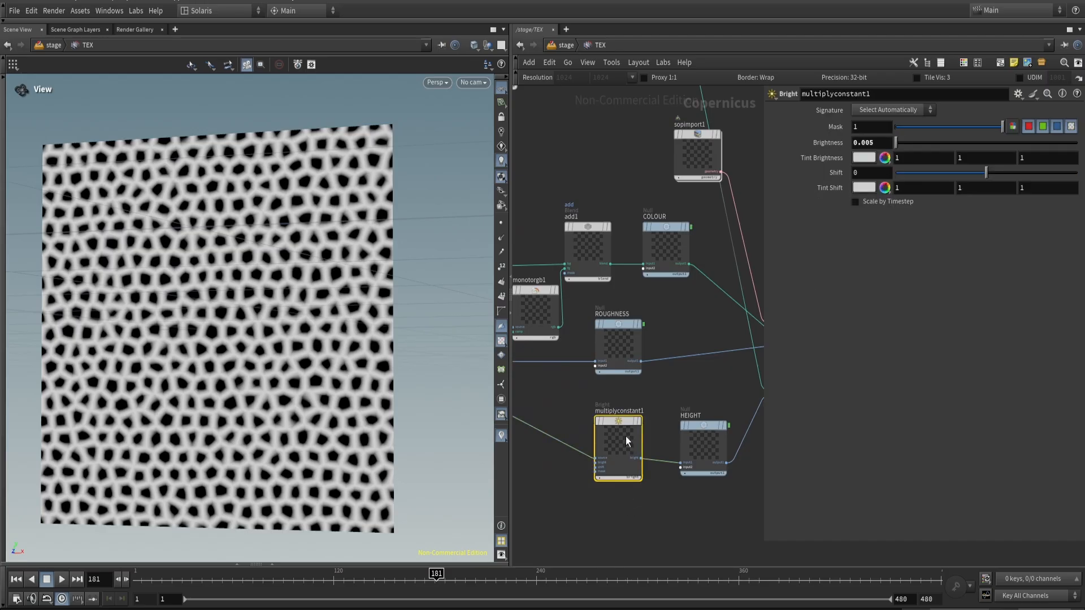
{"action": "key", "text": "r"}
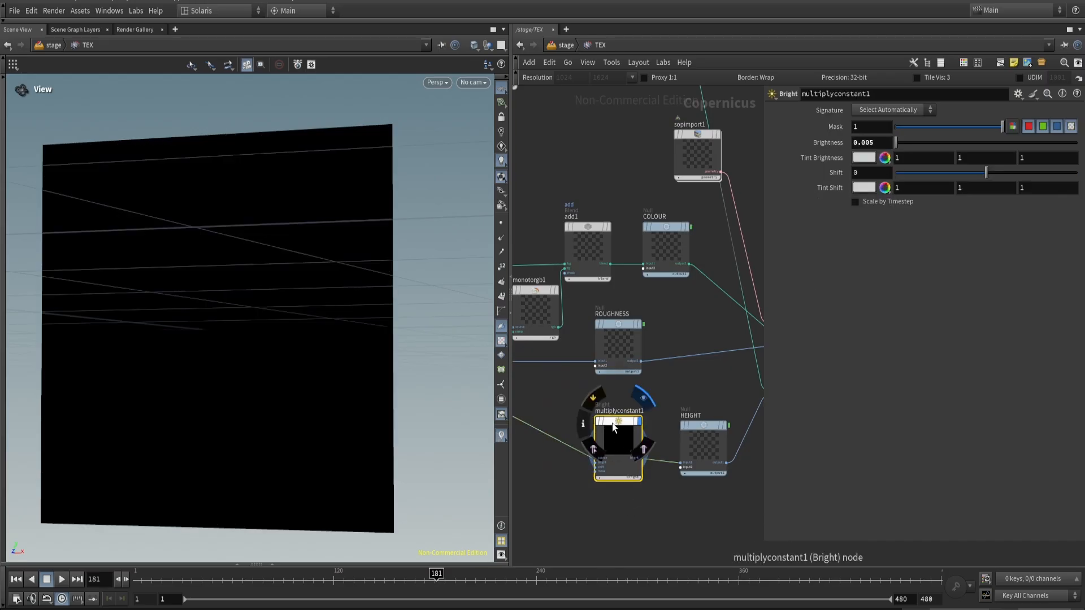
- Display remap1's output and move its ramp's first point back to the very start
{"action": "middle_click_drag", "start_coordinate": [654, 424], "coordinate": [752, 419]}
{"action": "middle_click_drag", "start_coordinate": [563, 419], "coordinate": [669, 446]}
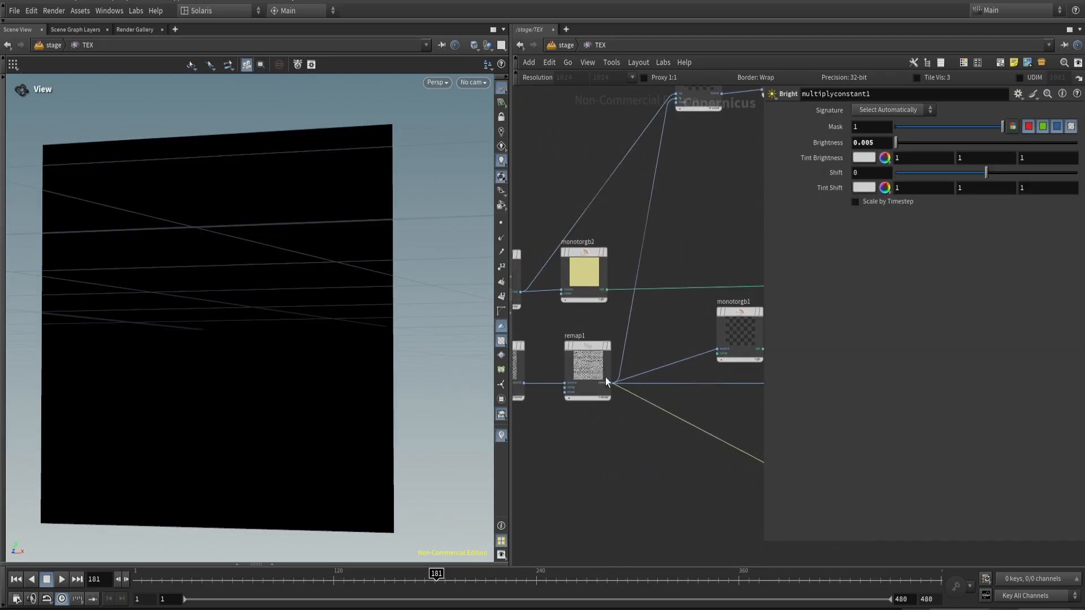
{"action": "left_click", "coordinate": [590, 360]}
{"action": "key", "text": "r"}
{"action": "scroll", "coordinate": [286, 326], "scroll_direction": "up", "scroll_amount": 6}
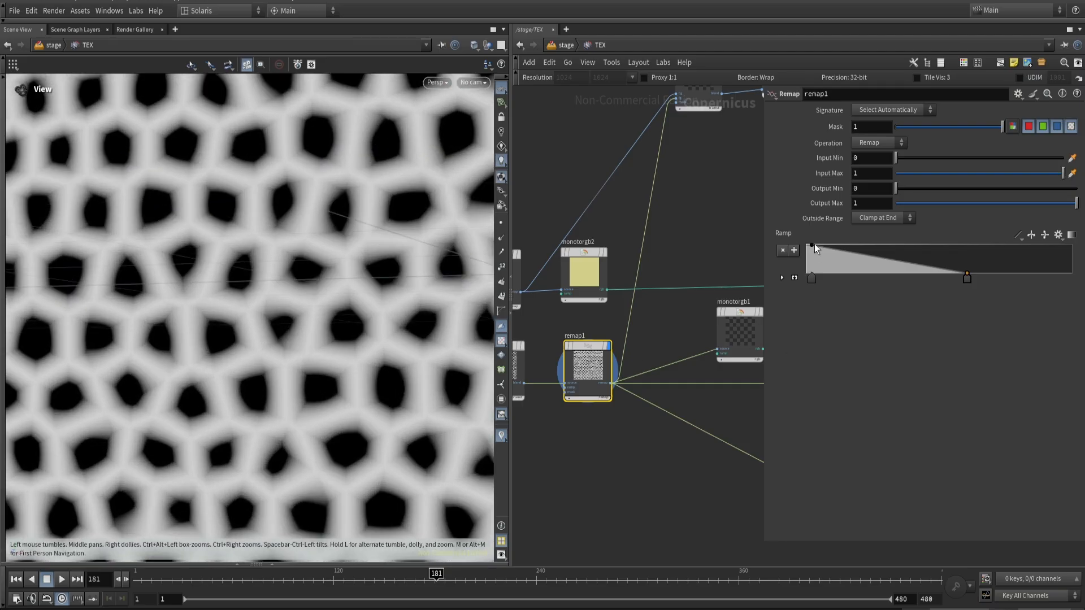
{"action": "left_click_drag", "start_coordinate": [810, 283], "coordinate": [805, 282]}
{"action": "scroll", "coordinate": [335, 292], "scroll_direction": "up", "scroll_amount": 3}
{"action": "scroll", "coordinate": [335, 292], "scroll_direction": "up", "scroll_amount": 3}
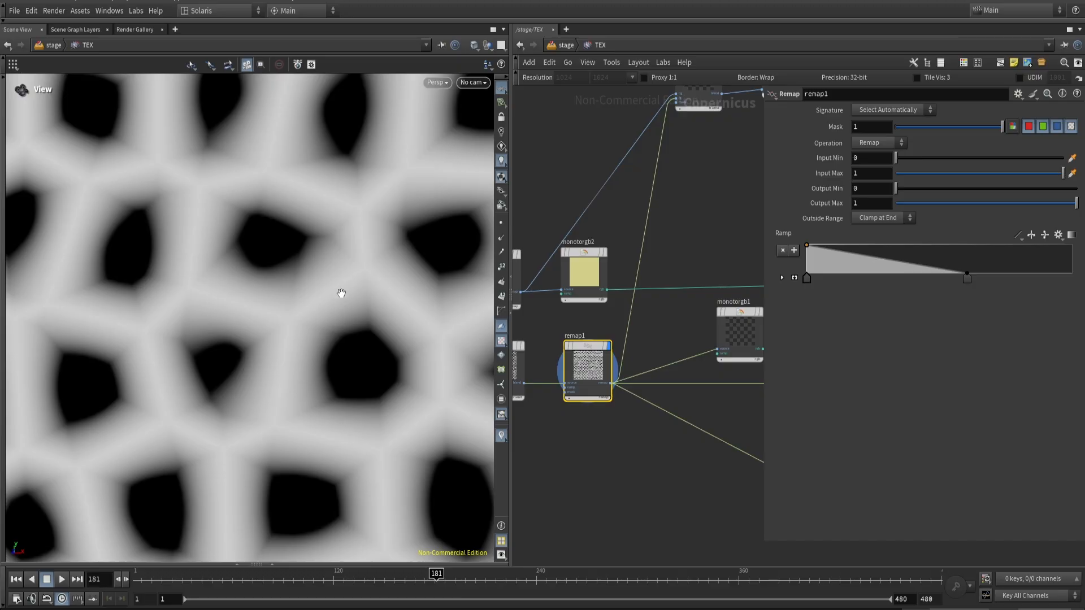
- Add a Remap node below the remap1 node
{"action": "left_click", "coordinate": [644, 447]}
{"action": "key", "text": "Tab"}
{"action": "type", "text": "rema"}
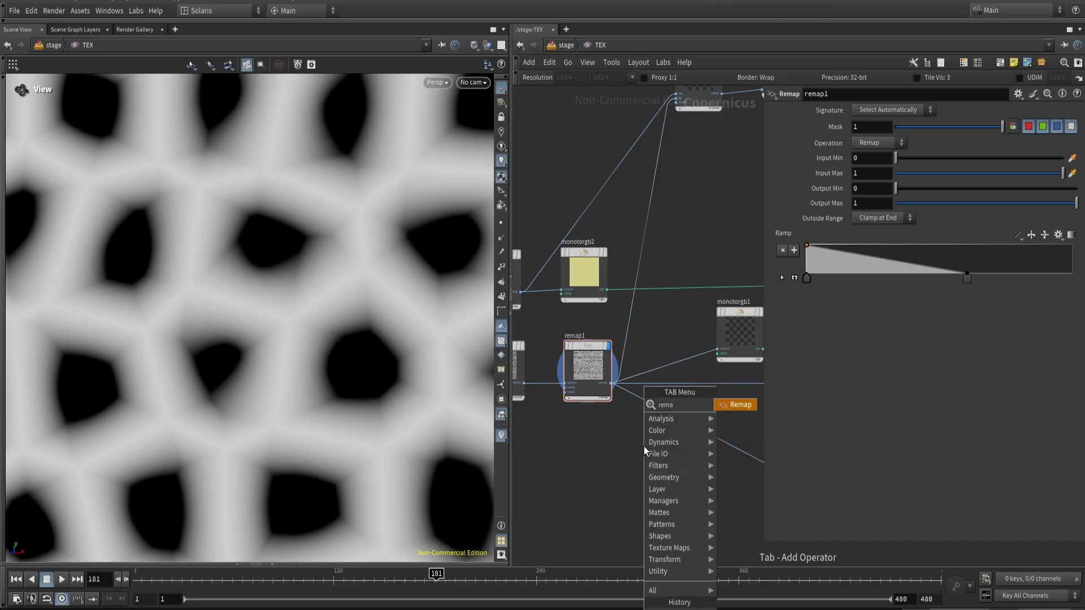
{"action": "key", "text": "Return"}
{"action": "left_click", "coordinate": [643, 446]}
- Connect remap1's output to the new Remap node's source input and display the new node
{"action": "scroll", "coordinate": [652, 400], "scroll_direction": "up", "scroll_amount": 3}
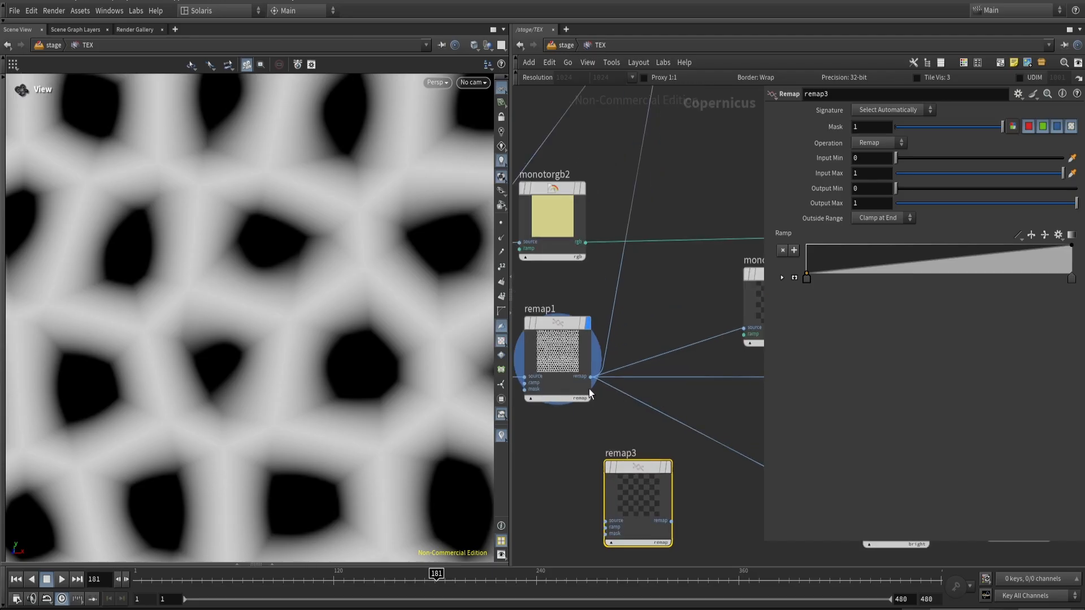
{"action": "left_click", "coordinate": [590, 377]}
{"action": "left_click", "coordinate": [630, 515]}
{"action": "left_click", "coordinate": [667, 462]}
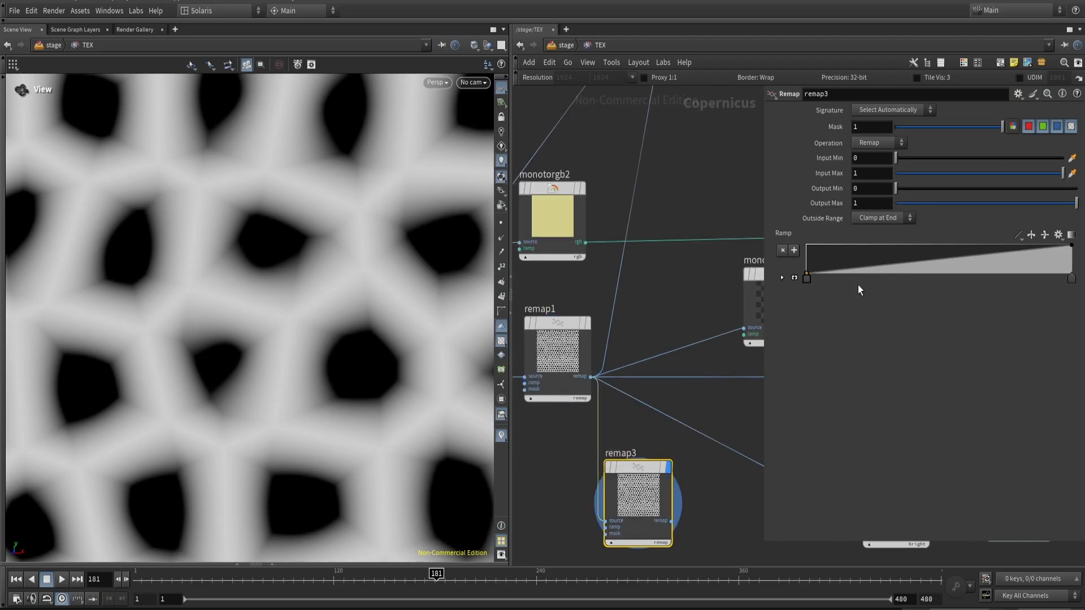
- Shape remap3's ramp into a rise followed by alternating shallow dips and peaks, giving the cell borders concentric ridges
{"action": "mouse_move", "coordinate": [1071, 278]}
{"action": "left_mouse_down"}
{"action": "mouse_move", "coordinate": [872, 268]}
{"action": "mouse_move", "coordinate": [984, 243]}
{"action": "mouse_move", "coordinate": [1022, 252]}
{"action": "left_mouse_up"}
{"action": "left_click", "coordinate": [1021, 247]}
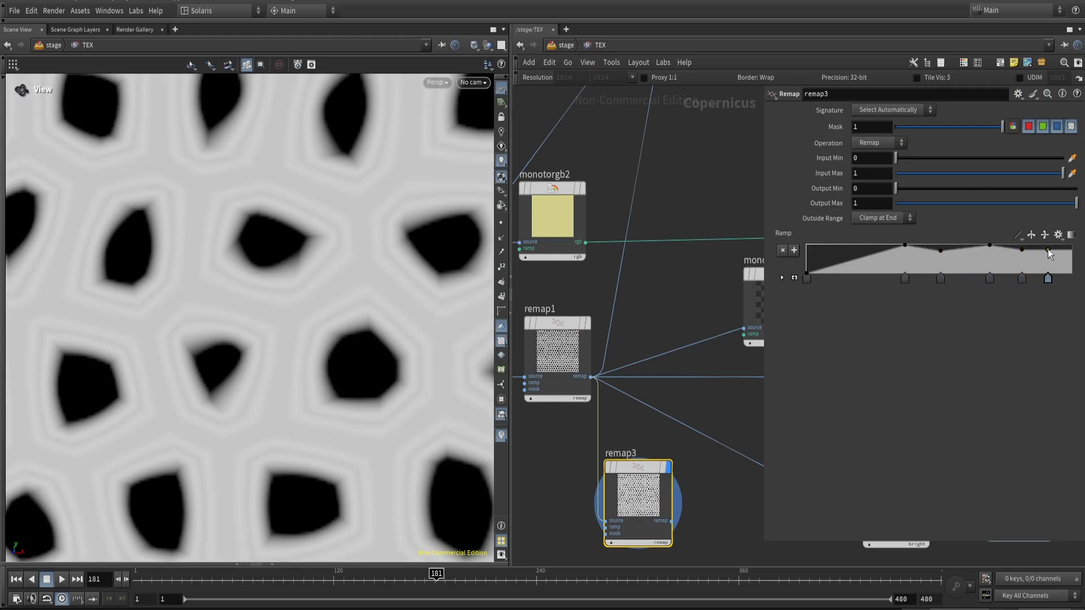
{"action": "left_click", "coordinate": [1066, 246]}
{"action": "scroll", "coordinate": [390, 305], "scroll_direction": "down", "scroll_amount": 3}
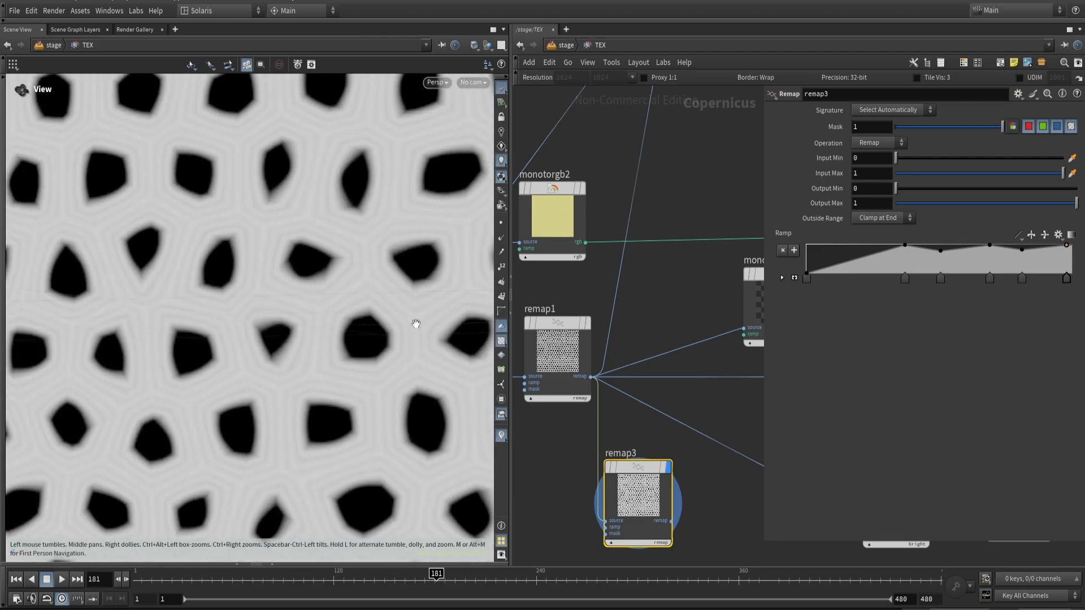
{"action": "scroll", "coordinate": [670, 476], "scroll_direction": "down", "scroll_amount": 2}
{"action": "scroll", "coordinate": [598, 471], "scroll_direction": "down", "scroll_amount": 2}
- Place remap3 between remap1 and multiplyconstant1 so the ridged mask drives the height branch
{"action": "left_click_drag", "start_coordinate": [600, 463], "coordinate": [706, 461]}
{"action": "left_click_drag", "start_coordinate": [548, 426], "coordinate": [644, 420]}
{"action": "middle_click_drag", "start_coordinate": [675, 503], "coordinate": [502, 487]}
- Display the previewmaterial1 output and inspect the displaced sphere up close
{"action": "left_click", "coordinate": [635, 421]}
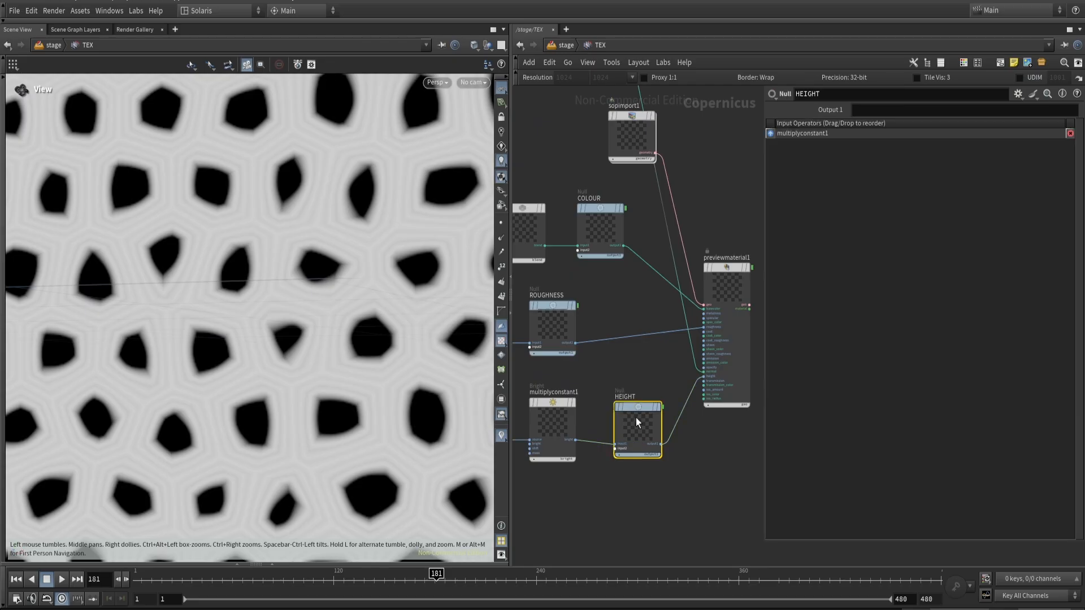
{"action": "left_click", "coordinate": [726, 339]}
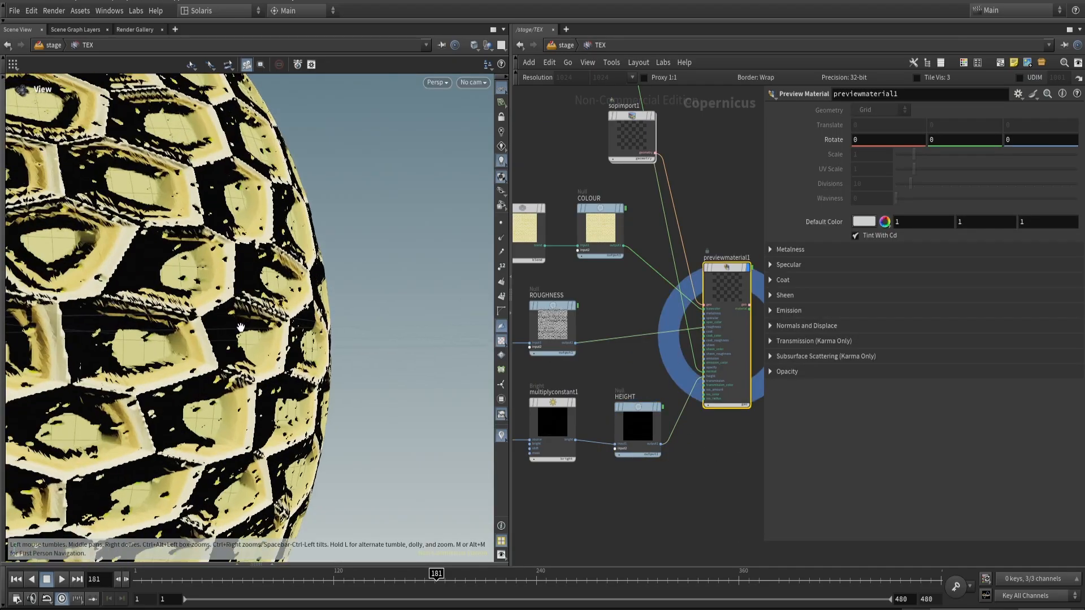
{"action": "scroll", "coordinate": [648, 373], "scroll_direction": "up", "scroll_amount": 3}
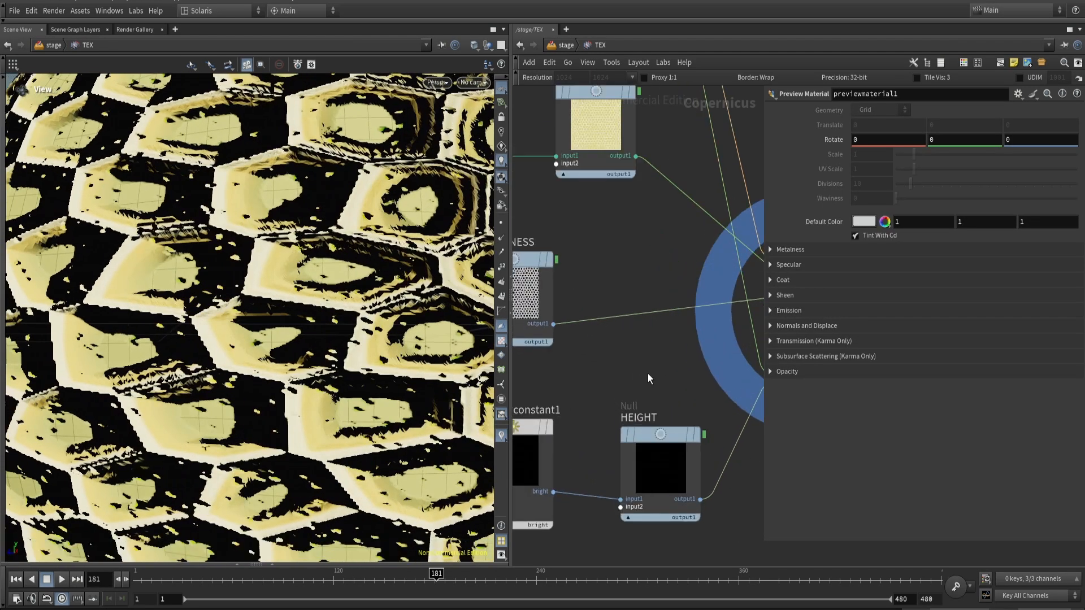
{"action": "middle_click_drag", "start_coordinate": [647, 374], "coordinate": [609, 412]}
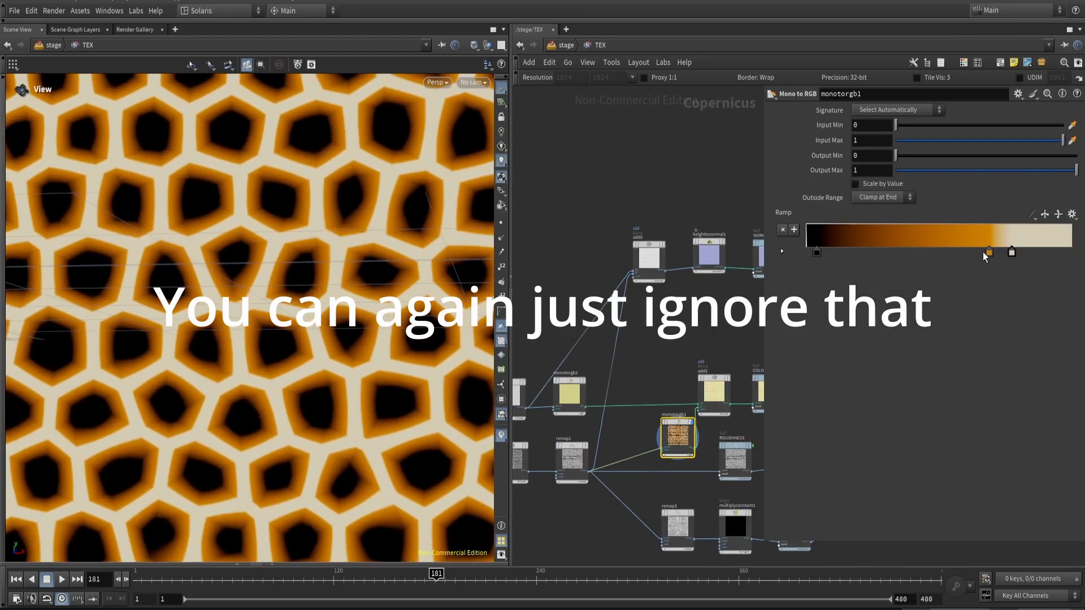
- Move monotorgb1's orange ramp point to about 40% and its cream point to the ramp's end
{"action": "left_click_drag", "start_coordinate": [987, 252], "coordinate": [915, 259]}
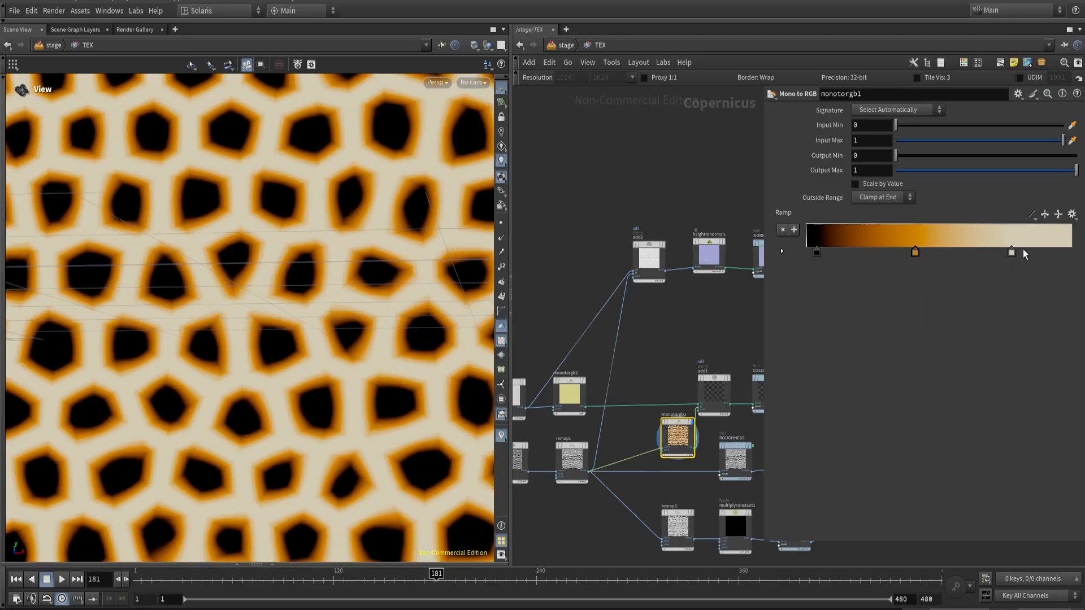
{"action": "left_click_drag", "start_coordinate": [1011, 253], "coordinate": [1083, 260]}
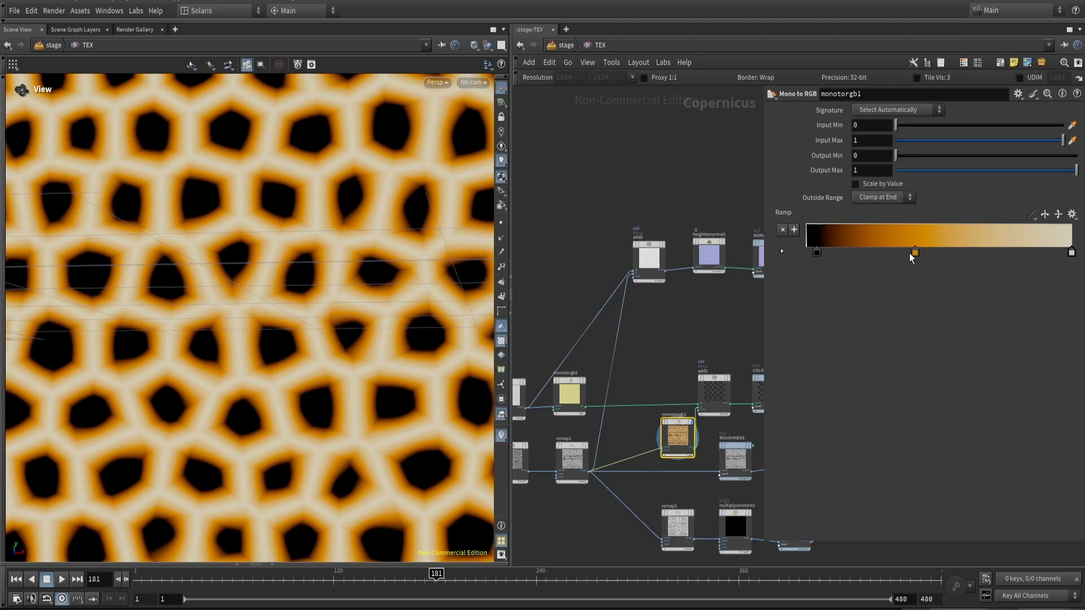
- Rework monotorgb1's ramp with black at the start, orange at about 30%, and an added cream point near 81% with colour value 0.839
{"action": "left_click_drag", "start_coordinate": [815, 254], "coordinate": [807, 254]}
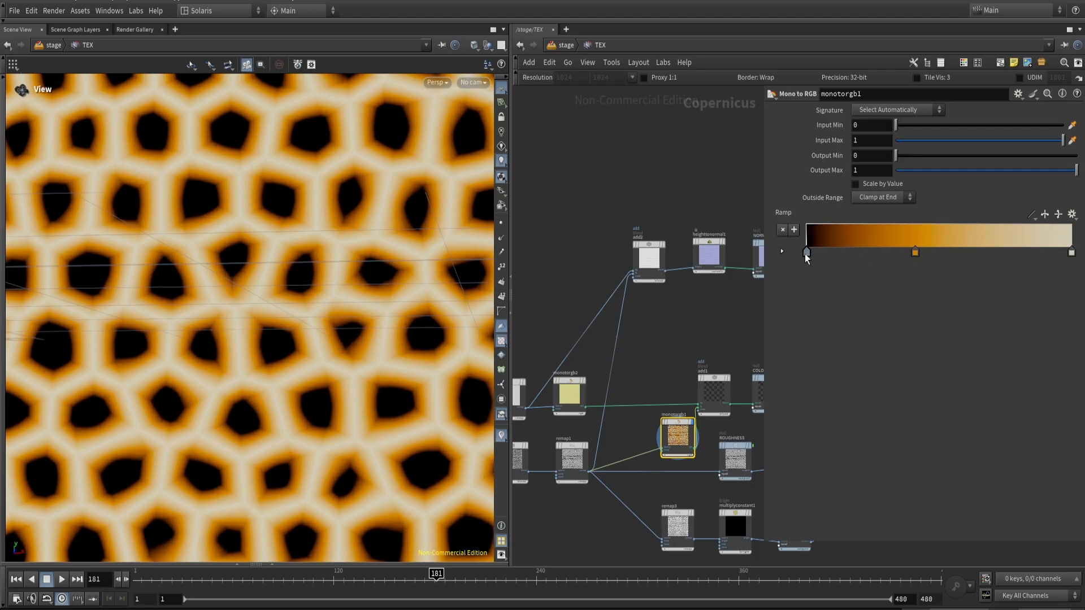
{"action": "left_click_drag", "start_coordinate": [916, 253], "coordinate": [886, 253]}
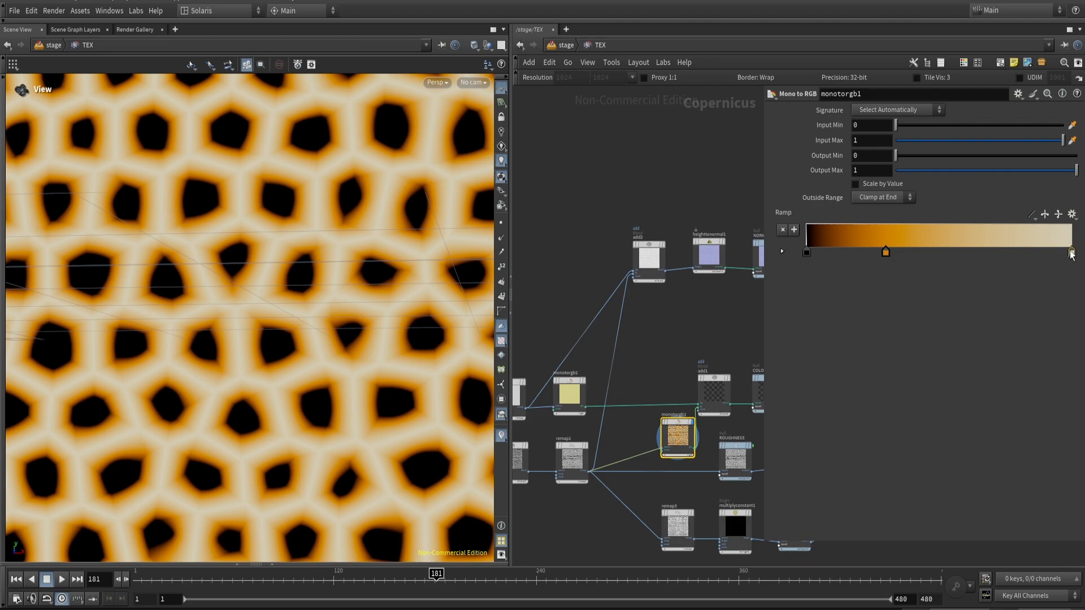
{"action": "left_click_drag", "start_coordinate": [1071, 253], "coordinate": [1021, 254]}
{"action": "double_click", "coordinate": [1021, 254]}
{"action": "left_click_drag", "start_coordinate": [1039, 272], "coordinate": [1057, 271]}
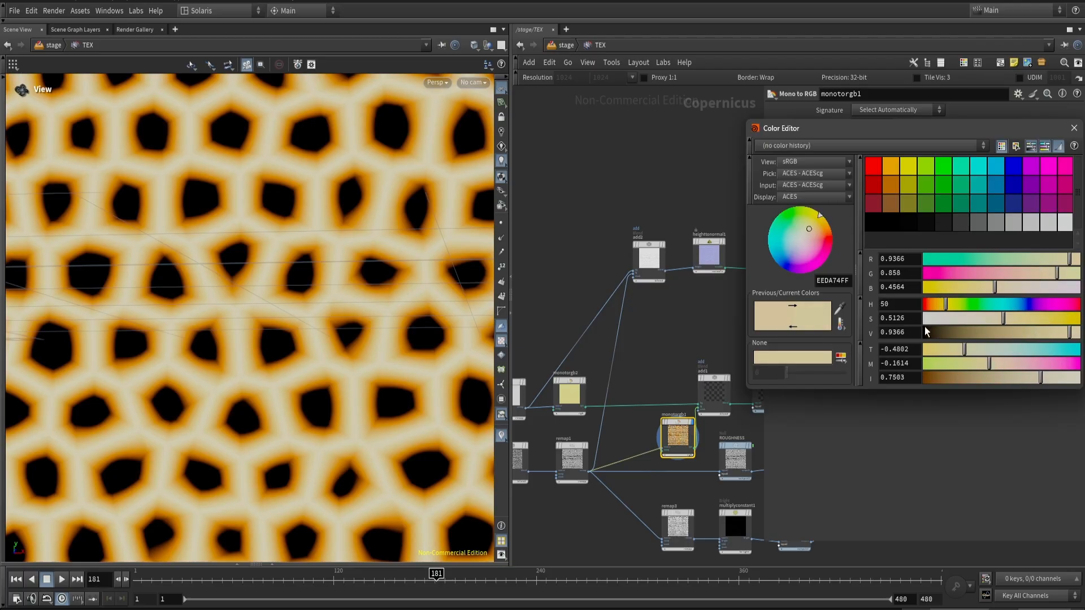
{"action": "mouse_move", "coordinate": [1055, 334]}
{"action": "left_mouse_down"}
{"action": "mouse_move", "coordinate": [1030, 330]}
{"action": "mouse_move", "coordinate": [1053, 329]}
{"action": "left_mouse_up"}
{"action": "left_click", "coordinate": [1073, 129]}
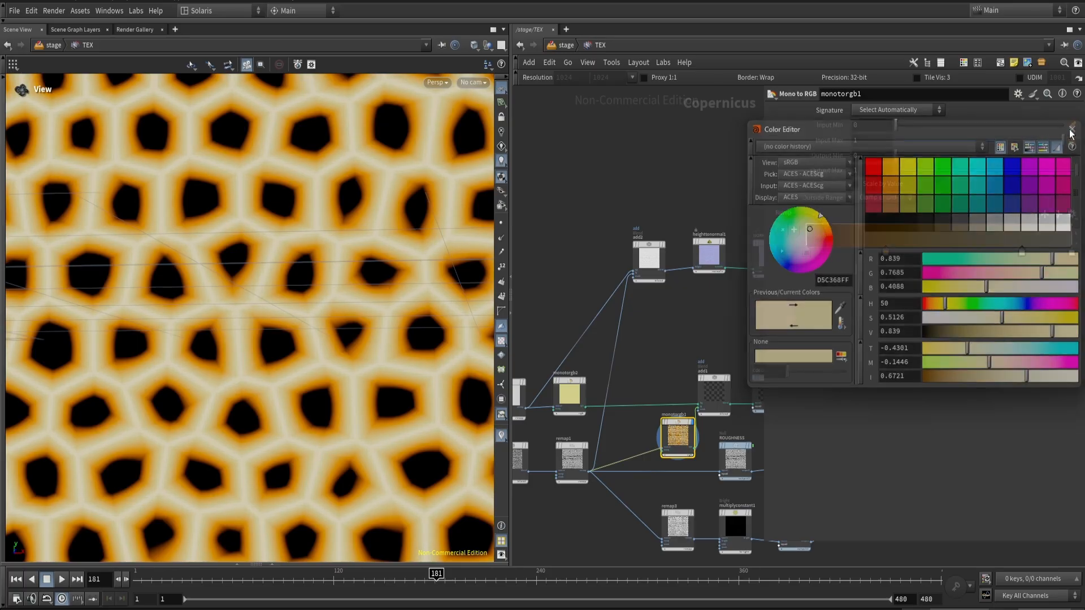
- Display the add1 blend output and inspect the combined cell and speckle colours up close
{"action": "scroll", "coordinate": [741, 317], "scroll_direction": "down", "scroll_amount": 2}
{"action": "middle_click_drag", "start_coordinate": [741, 317], "coordinate": [707, 326]}
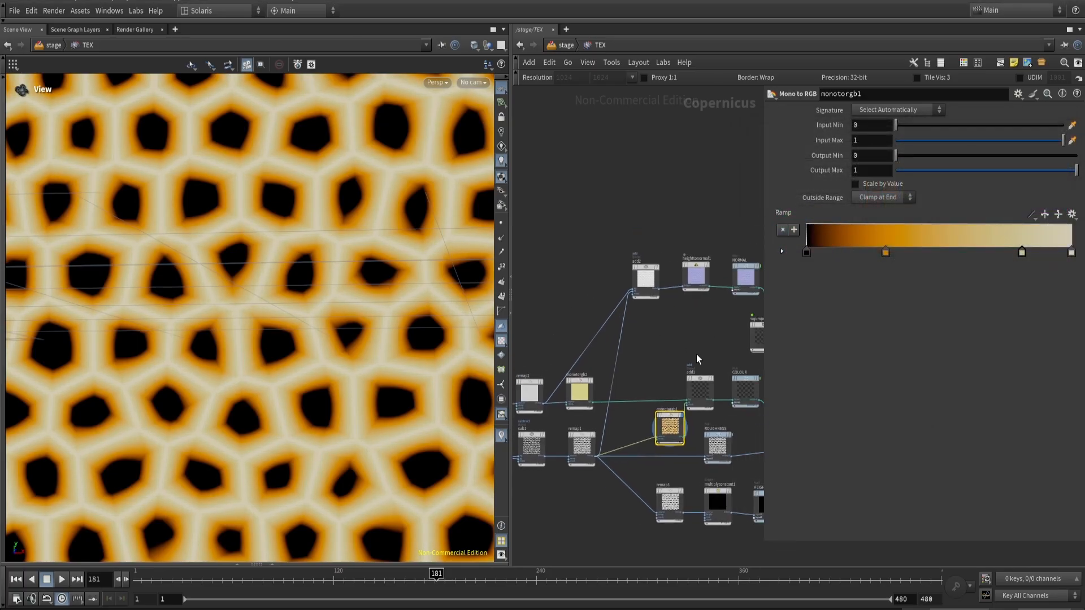
{"action": "scroll", "coordinate": [696, 354], "scroll_direction": "up", "scroll_amount": 1}
{"action": "left_click", "coordinate": [706, 403]}
{"action": "key", "text": "r"}
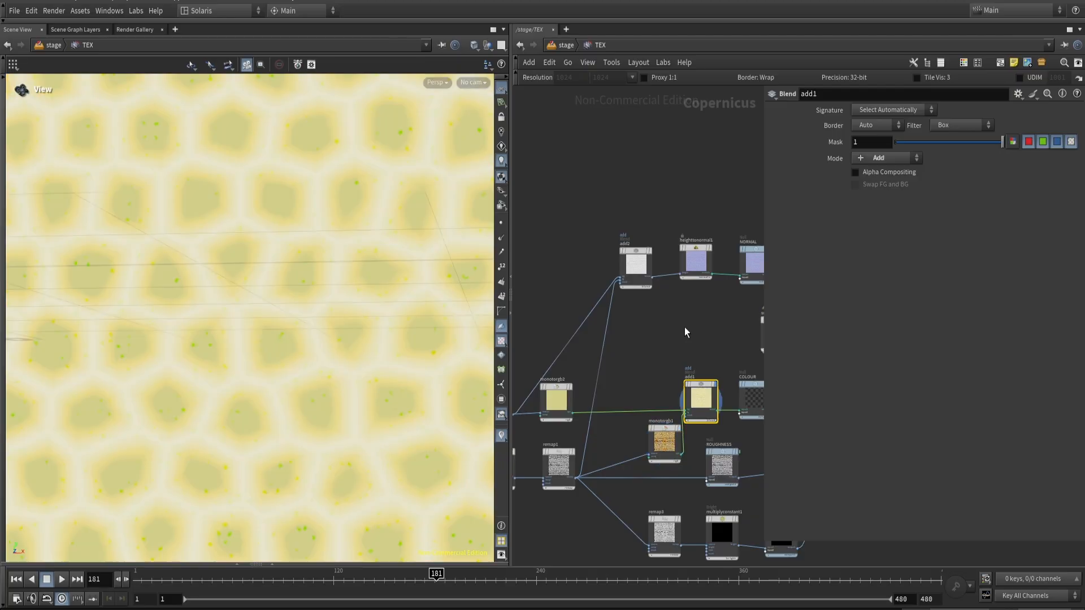
{"action": "scroll", "coordinate": [279, 298], "scroll_direction": "up", "scroll_amount": 4}
{"action": "mouse_move", "coordinate": [306, 291]}
{"action": "left_mouse_down"}
{"action": "mouse_move", "coordinate": [363, 266]}
{"action": "mouse_move", "coordinate": [316, 279]}
{"action": "left_mouse_up"}
{"action": "scroll", "coordinate": [567, 368], "scroll_direction": "up", "scroll_amount": 3}
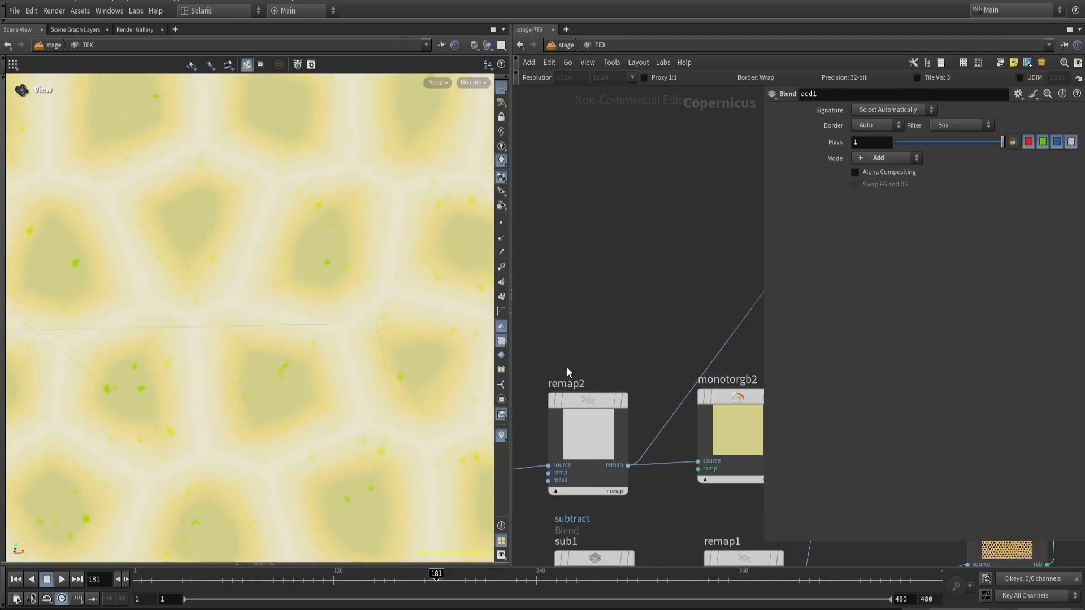
- Set fractalnoise1's element size to 0.001 for a finer speckle pattern
{"action": "middle_click_drag", "start_coordinate": [567, 368], "coordinate": [705, 308]}
{"action": "scroll", "coordinate": [652, 316], "scroll_direction": "up", "scroll_amount": 1}
{"action": "left_click", "coordinate": [590, 385]}
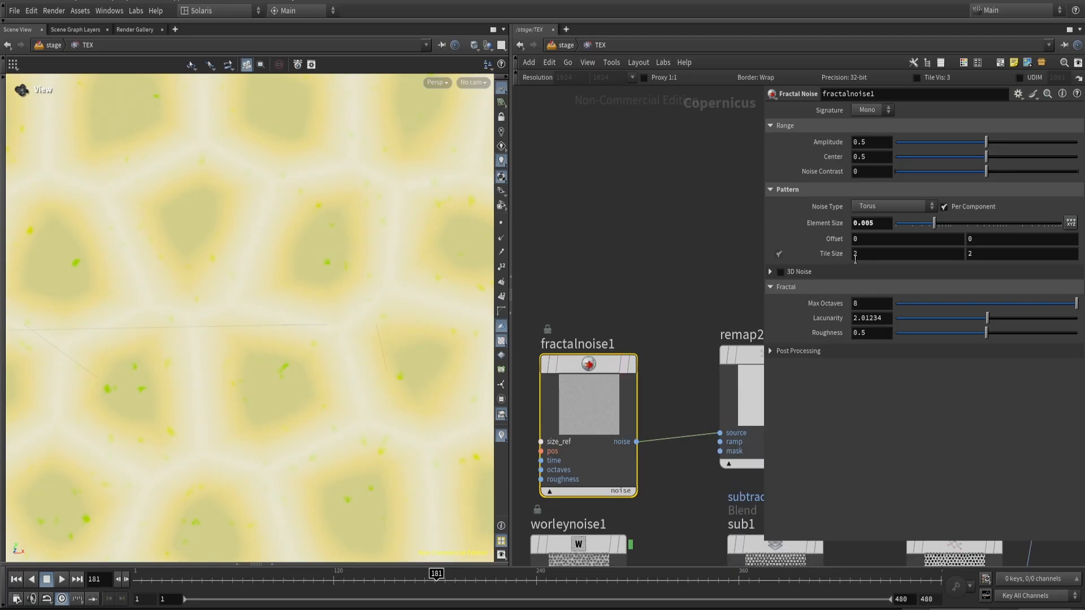
{"action": "middle_click_drag", "start_coordinate": [832, 229], "coordinate": [806, 268]}
{"action": "scroll", "coordinate": [312, 374], "scroll_direction": "down", "scroll_amount": 2}
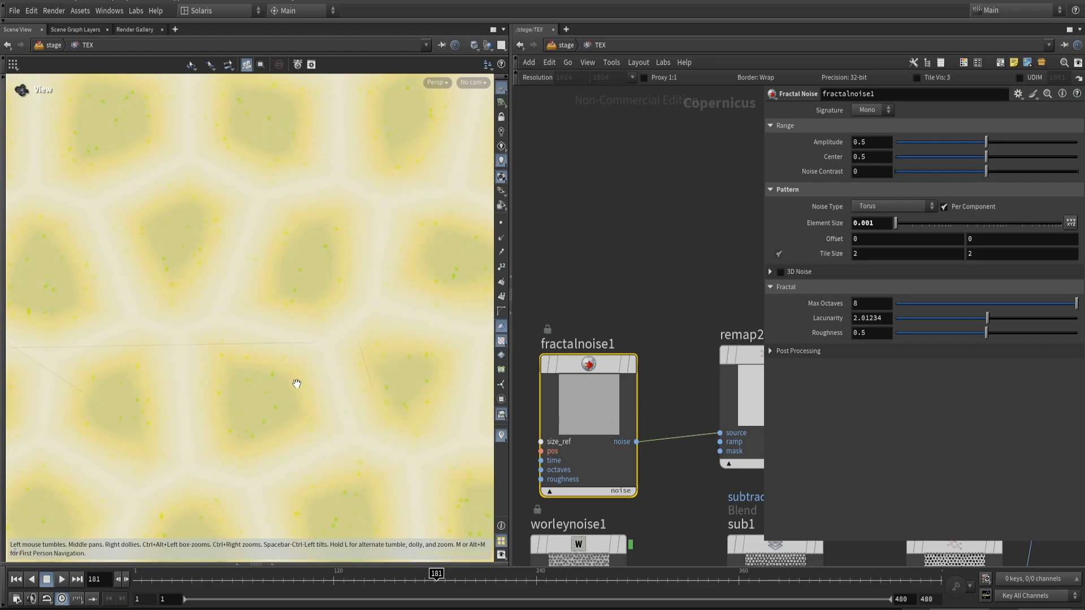
{"action": "middle_click_drag", "start_coordinate": [299, 377], "coordinate": [312, 364]}
- Display remap2 and bring both of its ramp points together at about 41% for a hard-edged speckle mask
{"action": "middle_click_drag", "start_coordinate": [713, 259], "coordinate": [645, 253]}
{"action": "left_click", "coordinate": [699, 371]}
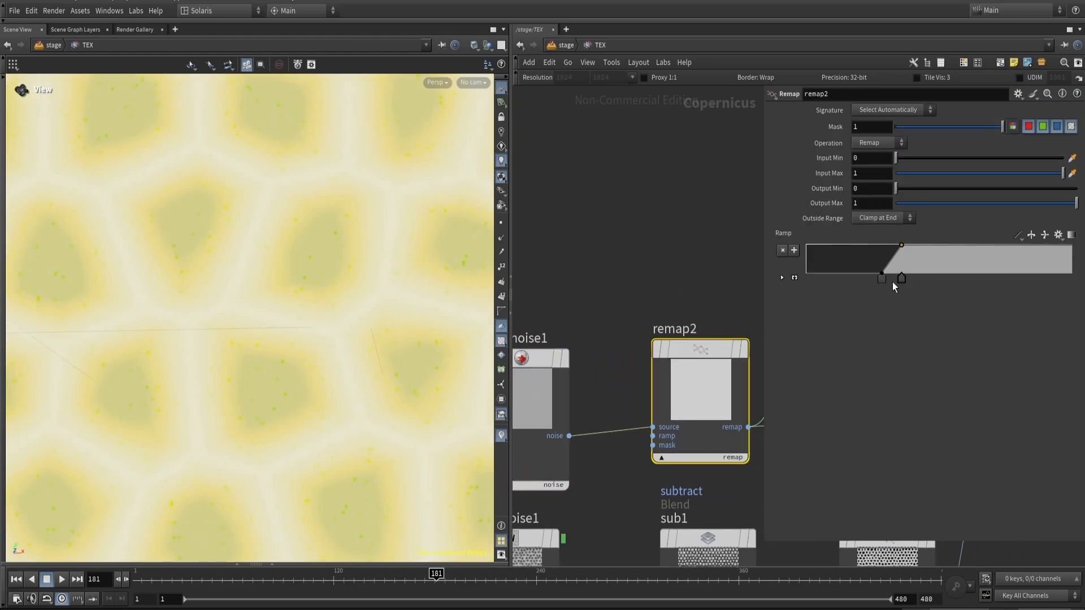
{"action": "left_click_drag", "start_coordinate": [882, 282], "coordinate": [778, 290]}
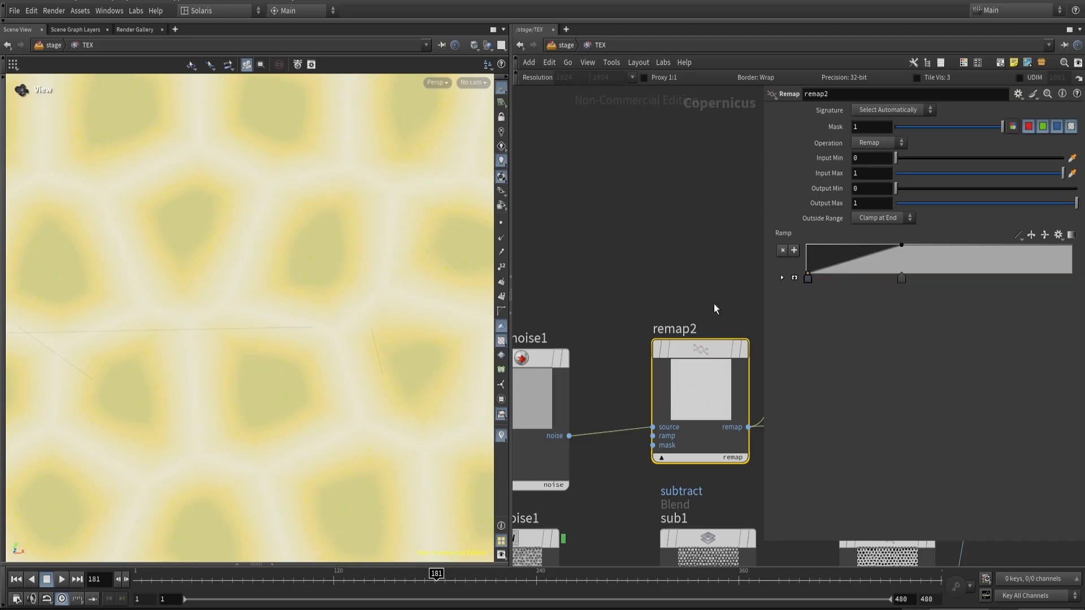
{"action": "key", "text": "r"}
{"action": "left_click_drag", "start_coordinate": [901, 277], "coordinate": [969, 285]}
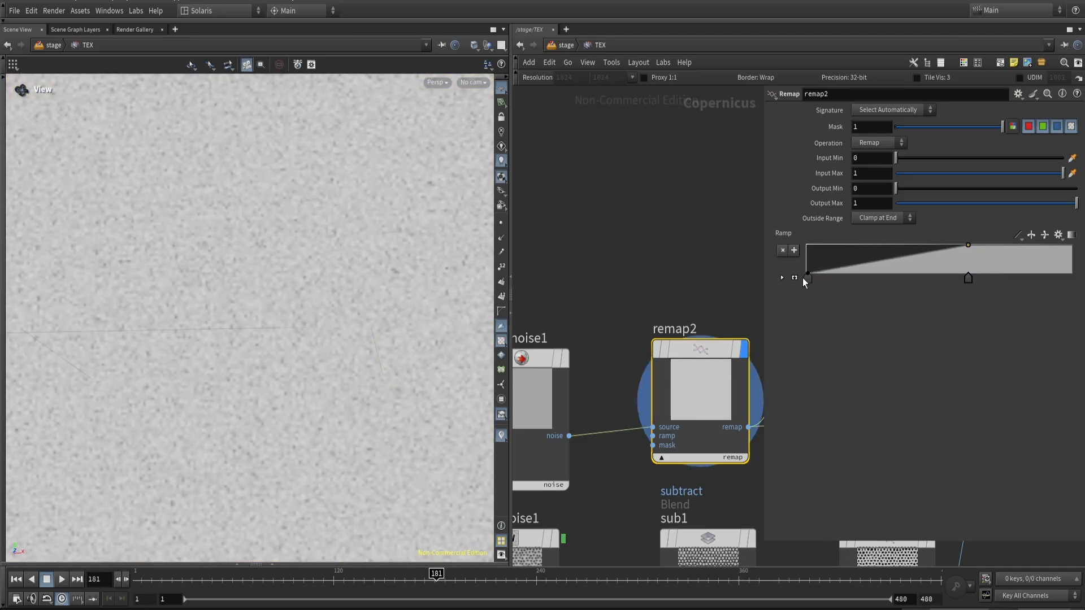
{"action": "left_click_drag", "start_coordinate": [806, 278], "coordinate": [917, 287]}
- Display monotorgb2 and inspect the green speckle pattern across the texture
{"action": "scroll", "coordinate": [662, 276], "scroll_direction": "down", "scroll_amount": 2}
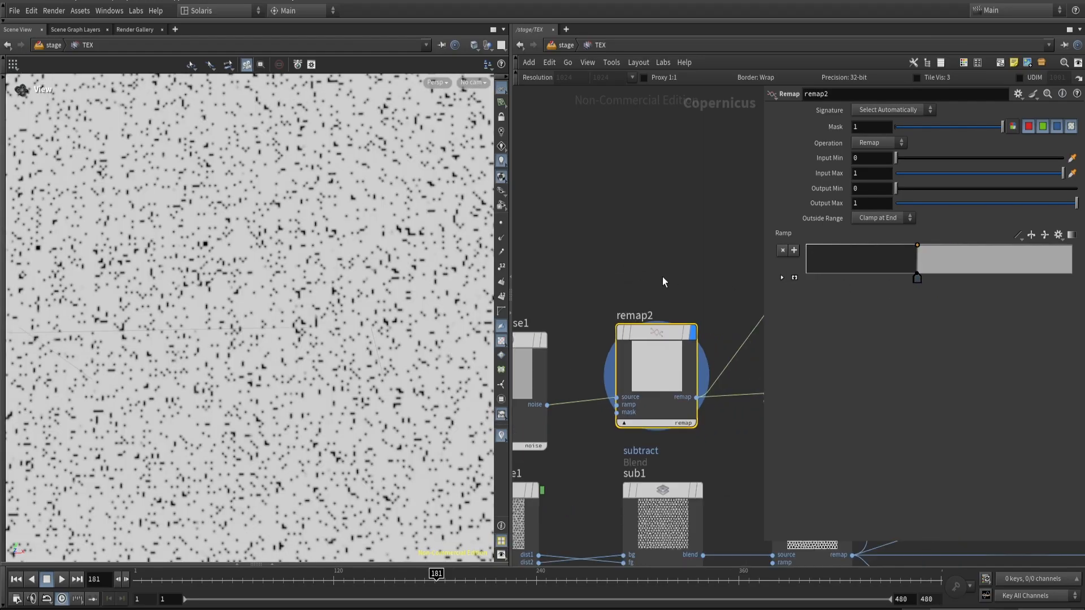
{"action": "middle_click_drag", "start_coordinate": [703, 283], "coordinate": [561, 287]}
{"action": "left_click", "coordinate": [671, 334]}
{"action": "key", "text": "r"}
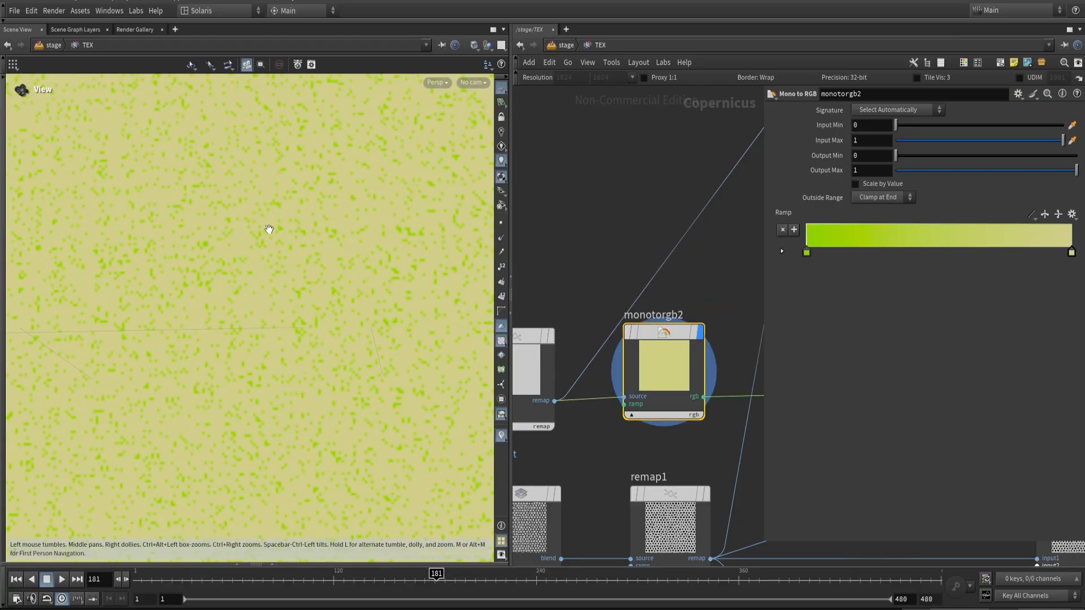
{"action": "scroll", "coordinate": [267, 229], "scroll_direction": "down", "scroll_amount": 10}
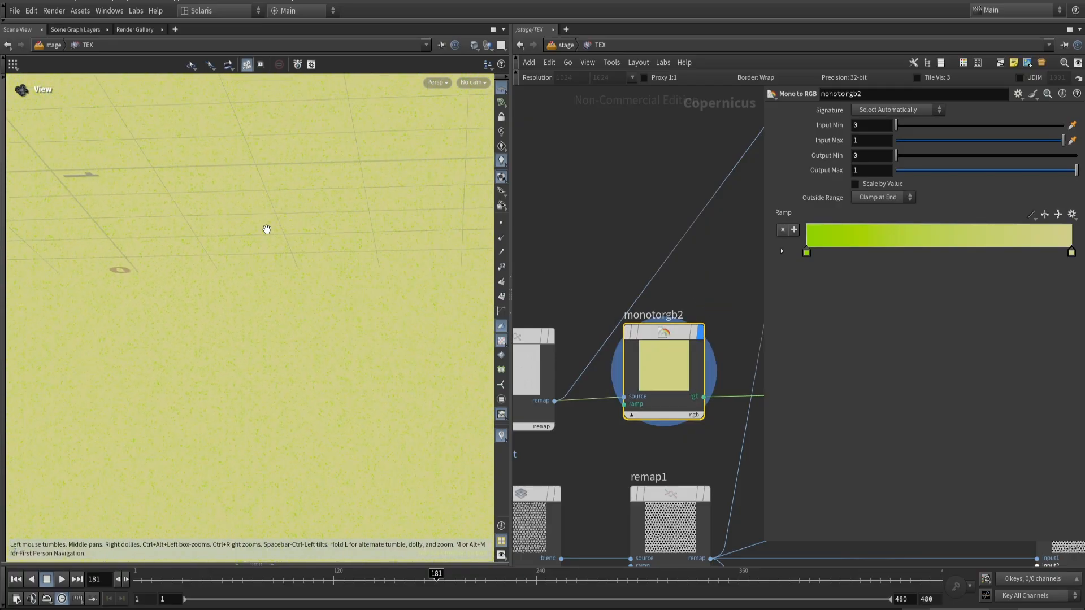
{"action": "scroll", "coordinate": [267, 229], "scroll_direction": "up", "scroll_amount": 3}
- Display the add1 blend and its COLOUR output to inspect the speckled cells up close
{"action": "middle_click_drag", "start_coordinate": [729, 308], "coordinate": [534, 333]}
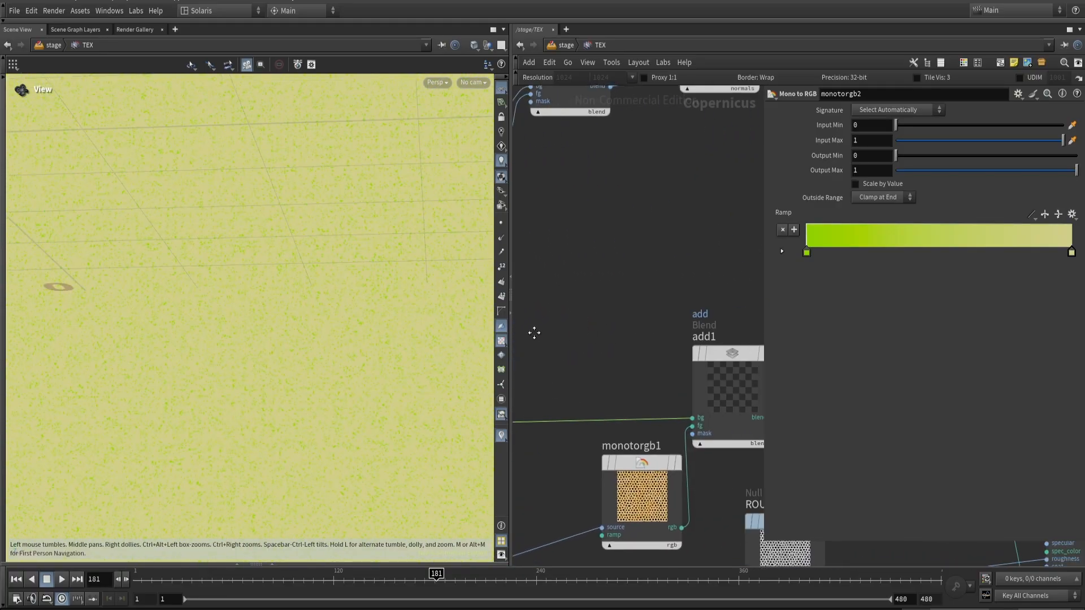
{"action": "scroll", "coordinate": [534, 333], "scroll_direction": "down", "scroll_amount": 2}
{"action": "left_click", "coordinate": [696, 378]}
{"action": "key", "text": "r"}
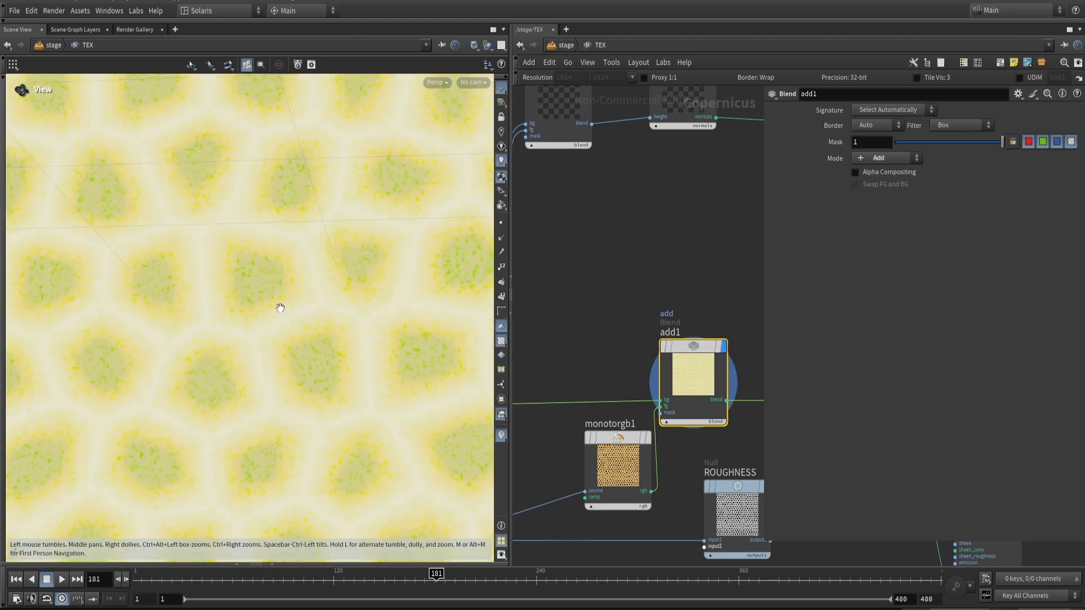
{"action": "scroll", "coordinate": [280, 308], "scroll_direction": "up", "scroll_amount": 2}
{"action": "scroll", "coordinate": [633, 299], "scroll_direction": "down", "scroll_amount": 4}
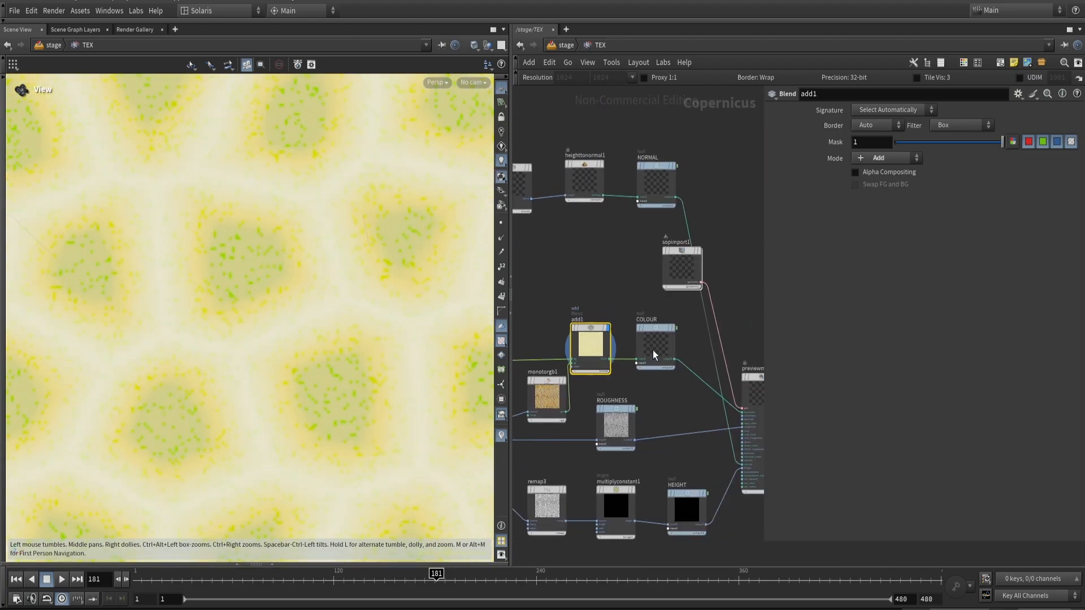
{"action": "left_click", "coordinate": [653, 355]}
{"action": "key", "text": "r"}
{"action": "left_click_drag", "start_coordinate": [367, 316], "coordinate": [383, 323]}
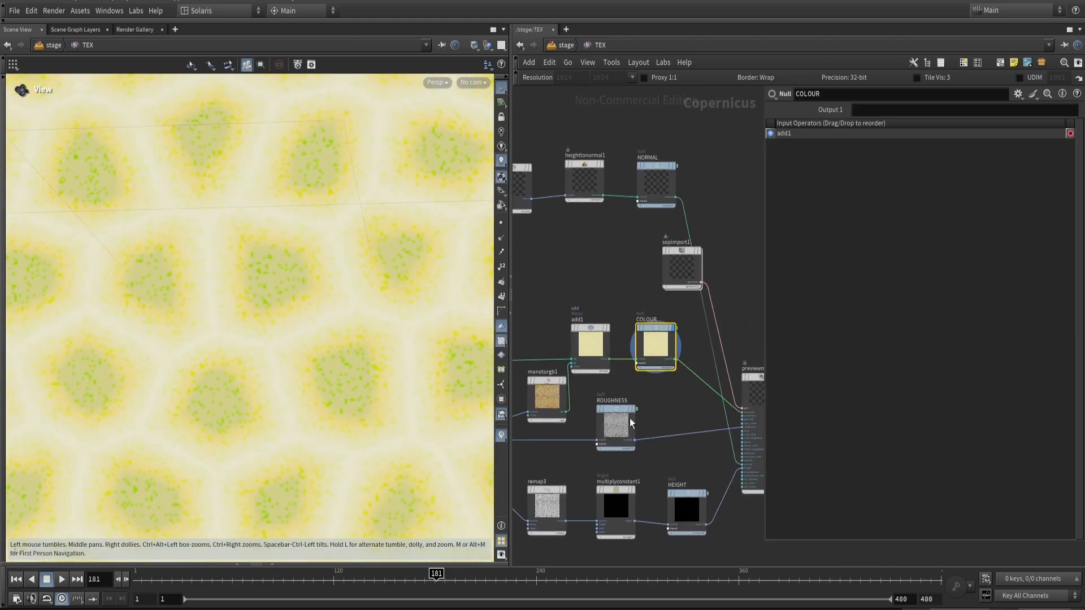
- Display ROUGHNESS and make room before it by moving it along and shifting monotorgb1, add1 and COLOUR aside
{"action": "middle_click_drag", "start_coordinate": [629, 418], "coordinate": [685, 400]}
{"action": "left_click", "coordinate": [690, 404]}
{"action": "key", "text": "r"}
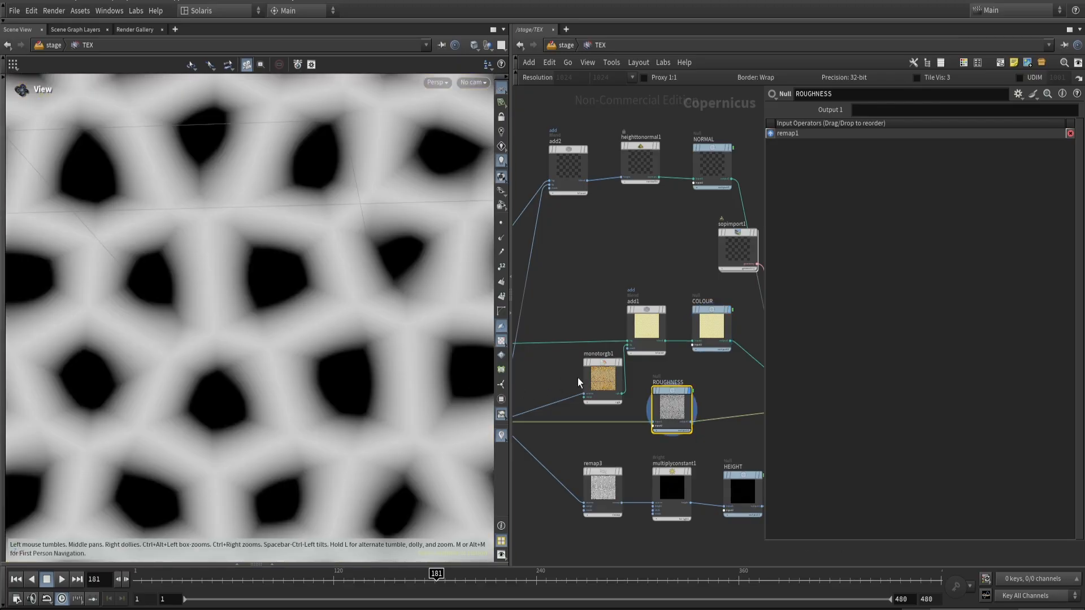
{"action": "left_click_drag", "start_coordinate": [668, 403], "coordinate": [739, 400]}
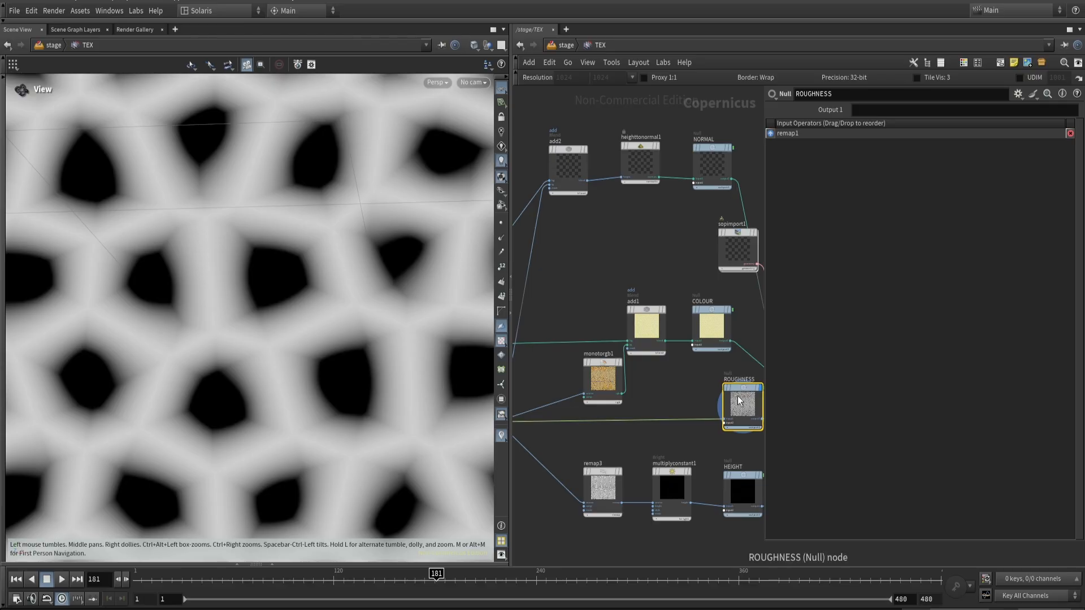
{"action": "scroll", "coordinate": [716, 396], "scroll_direction": "down", "scroll_amount": 1}
{"action": "middle_click_drag", "start_coordinate": [673, 395], "coordinate": [696, 391]}
{"action": "left_click_drag", "start_coordinate": [695, 370], "coordinate": [652, 330]}
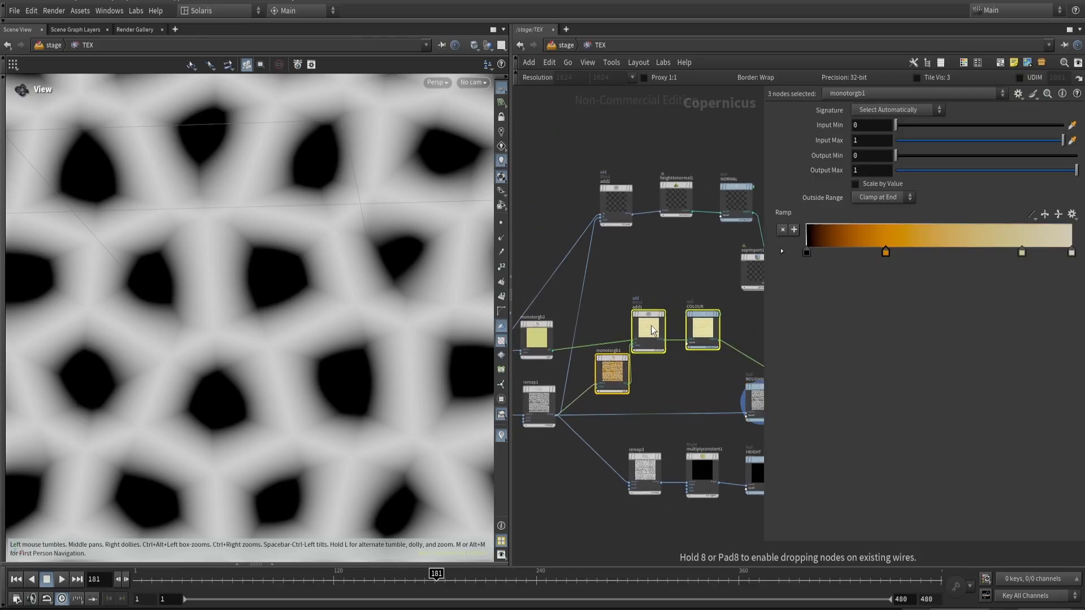
{"action": "left_click", "coordinate": [713, 390]}
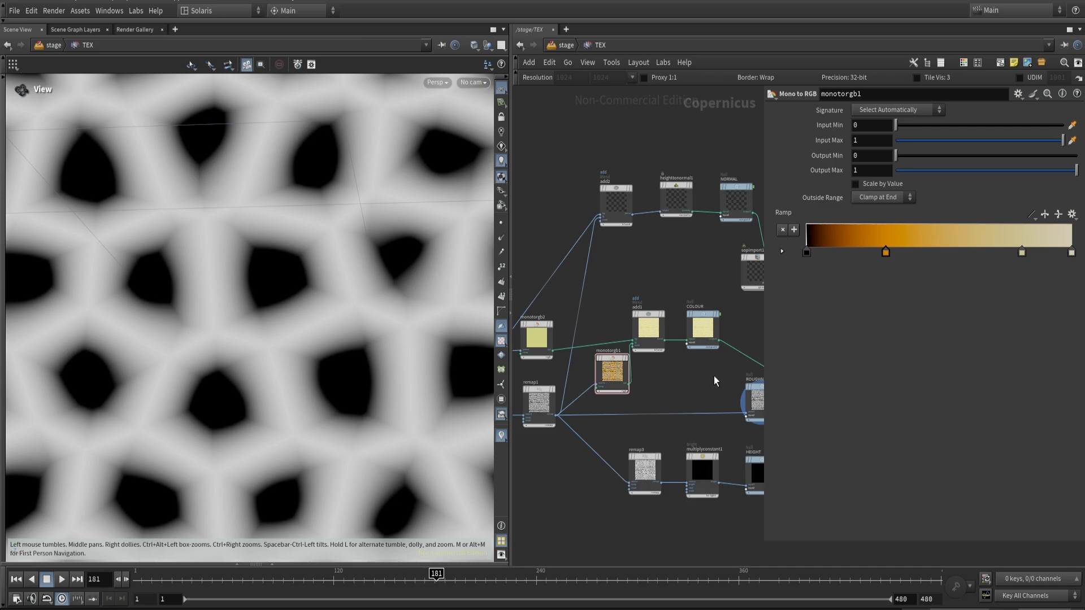
- Insert a new Remap node on the wire between remap1 and ROUGHNESS
{"action": "middle_click_drag", "start_coordinate": [713, 375], "coordinate": [659, 374]}
{"action": "key", "text": "Tab"}
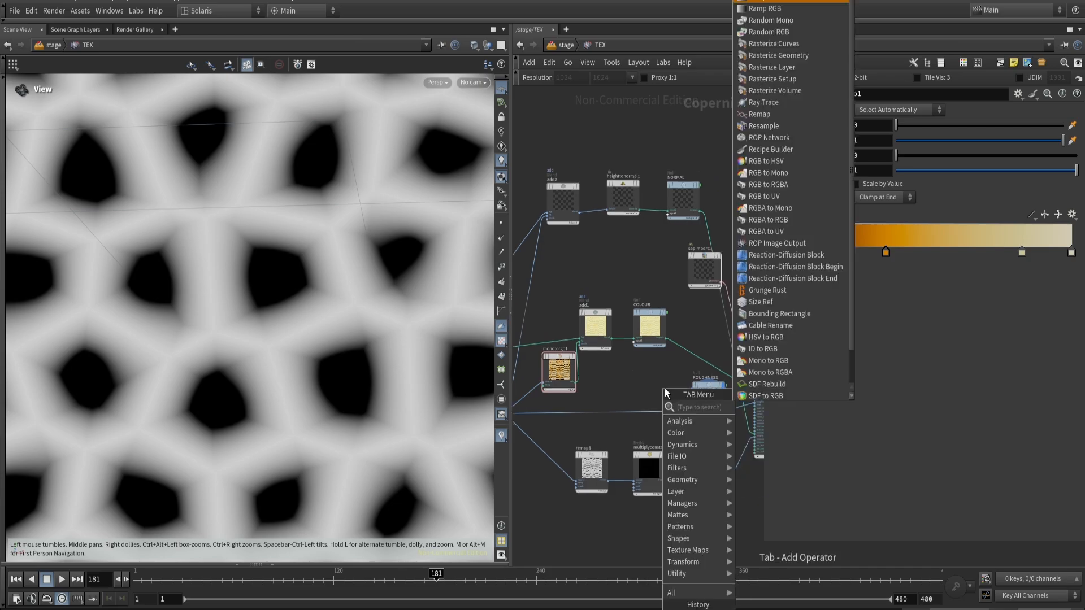
{"action": "type", "text": "remap"}
{"action": "key", "text": "Return"}
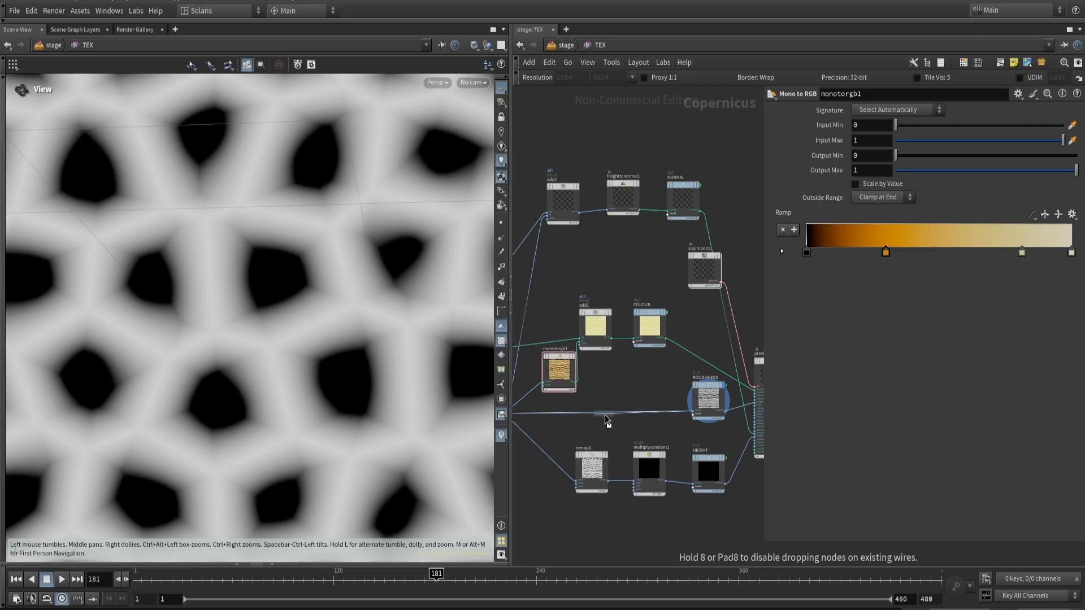
{"action": "left_click", "coordinate": [634, 397]}
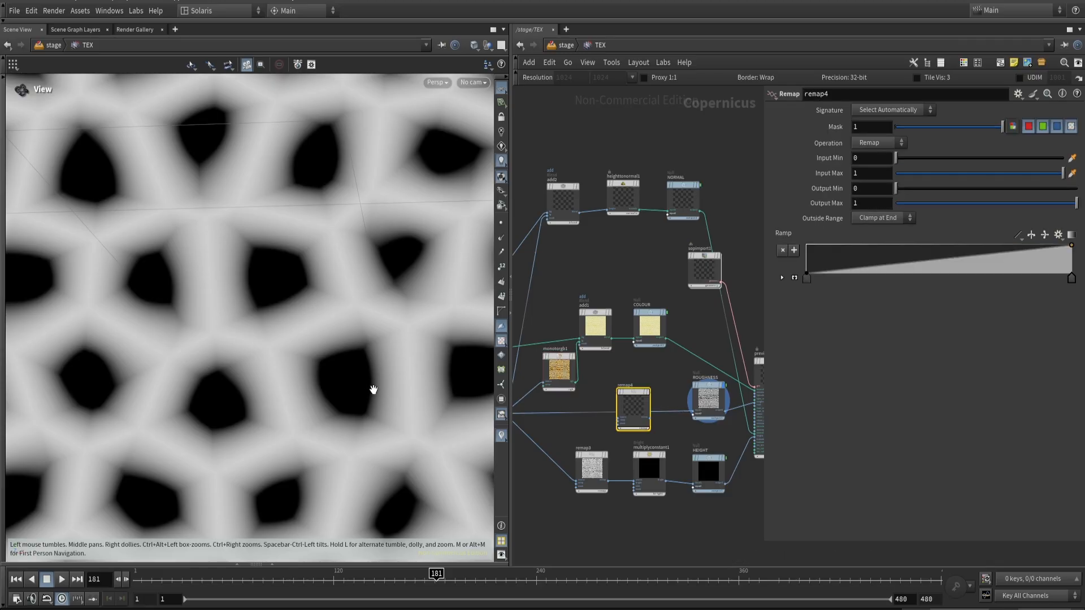
{"action": "left_click_drag", "start_coordinate": [623, 399], "coordinate": [609, 398]}
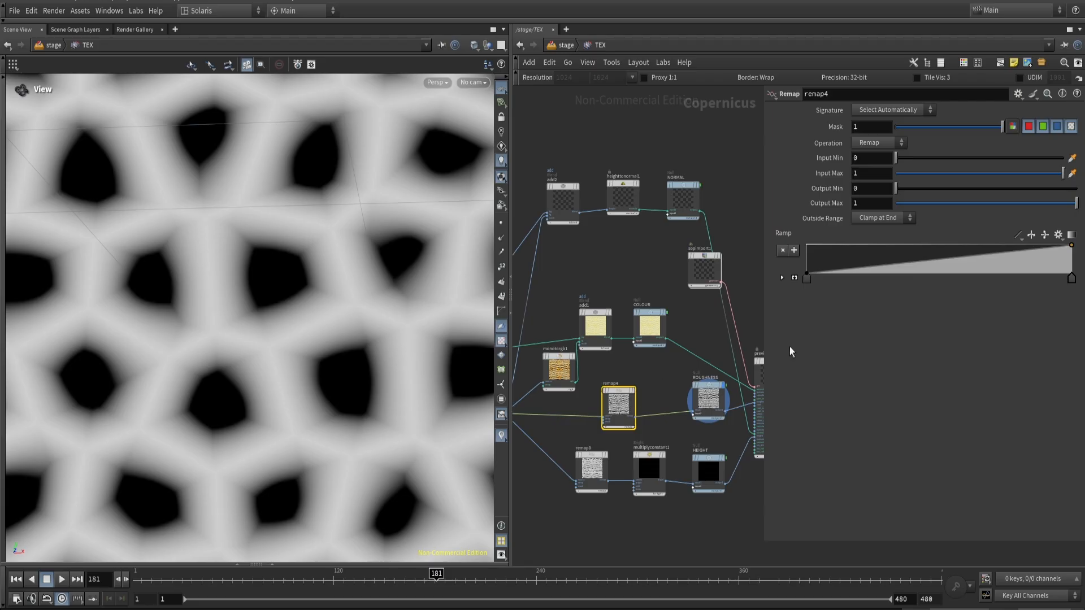
- Move remap4's white ramp point to about 35% to sharpen the roughness mask, and place ROUGHNESS close beside remap4
{"action": "left_click_drag", "start_coordinate": [1073, 284], "coordinate": [902, 285]}
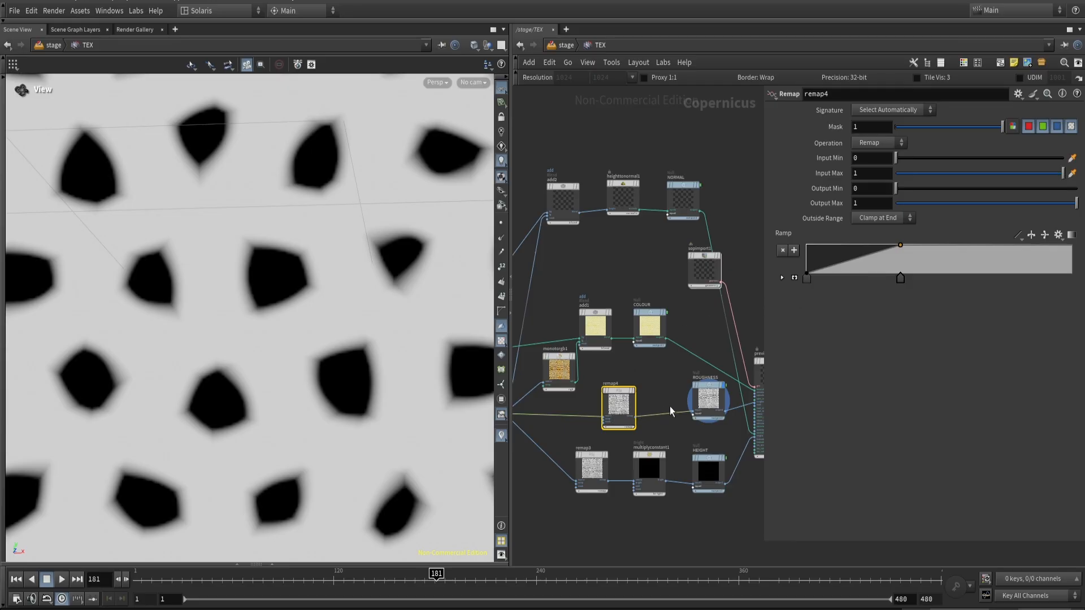
{"action": "left_click_drag", "start_coordinate": [705, 391], "coordinate": [670, 396]}
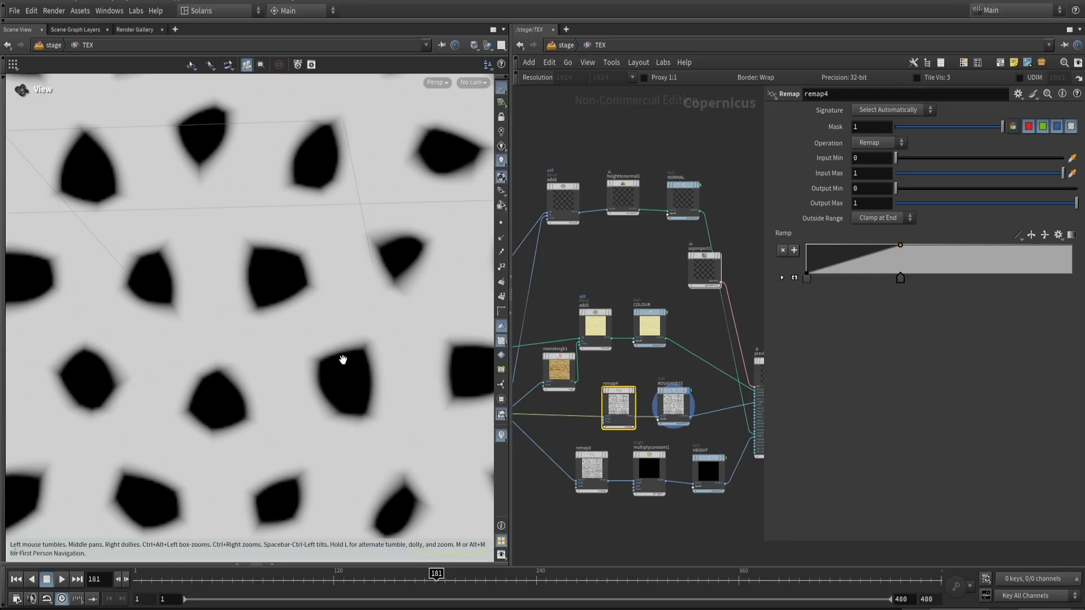
{"action": "scroll", "coordinate": [361, 382], "scroll_direction": "down", "scroll_amount": 8}
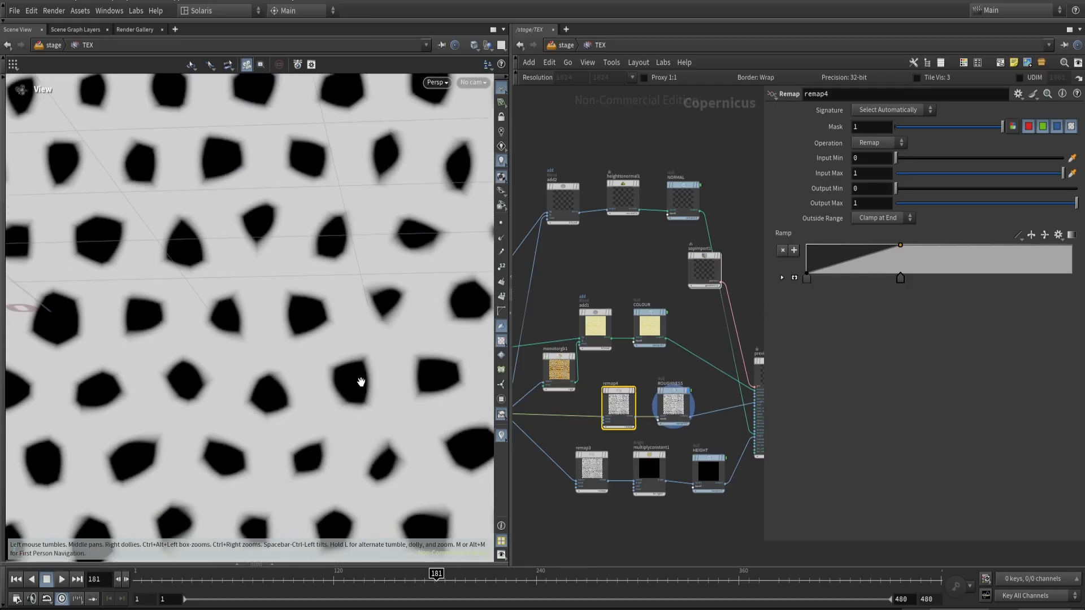
{"action": "scroll", "coordinate": [400, 371], "scroll_direction": "down", "scroll_amount": 5}
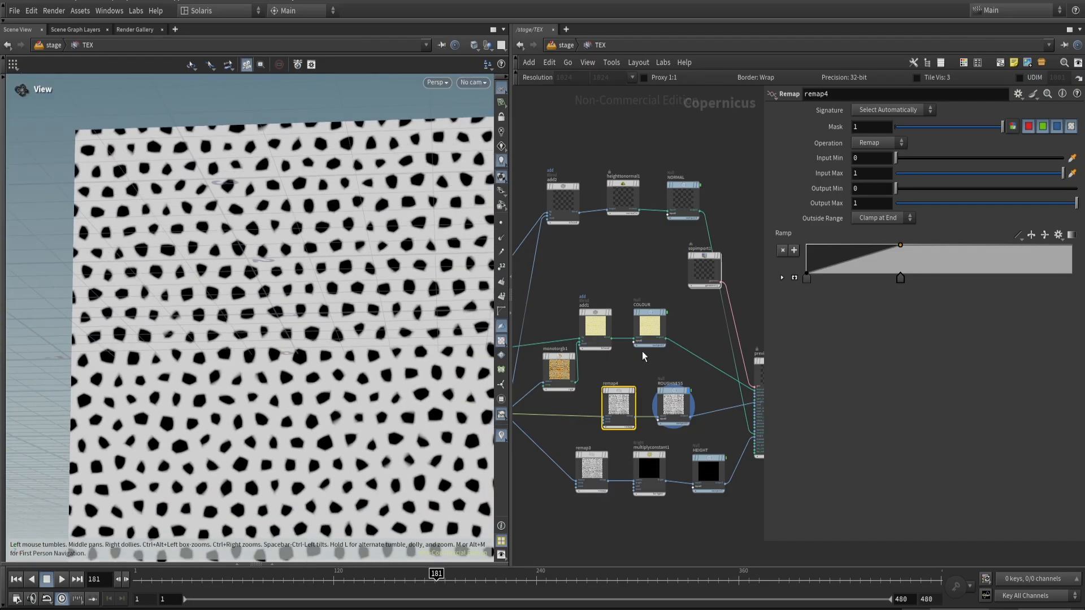
- Display the previewmaterial1 output and inspect the textured sphere from several sides
{"action": "left_click", "coordinate": [645, 320]}
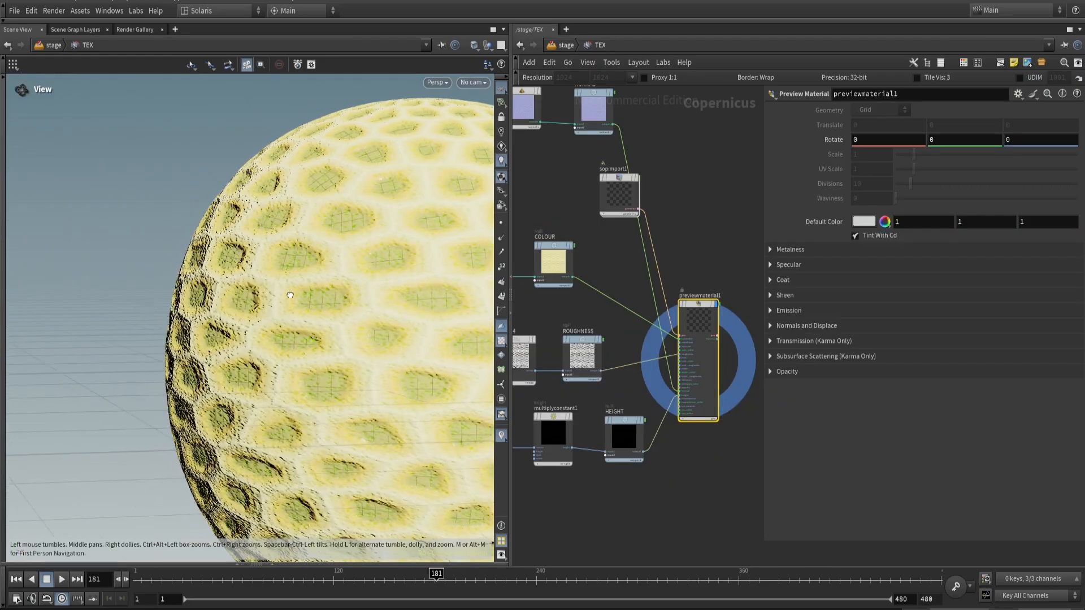
{"action": "left_click_drag", "start_coordinate": [339, 249], "coordinate": [421, 288]}
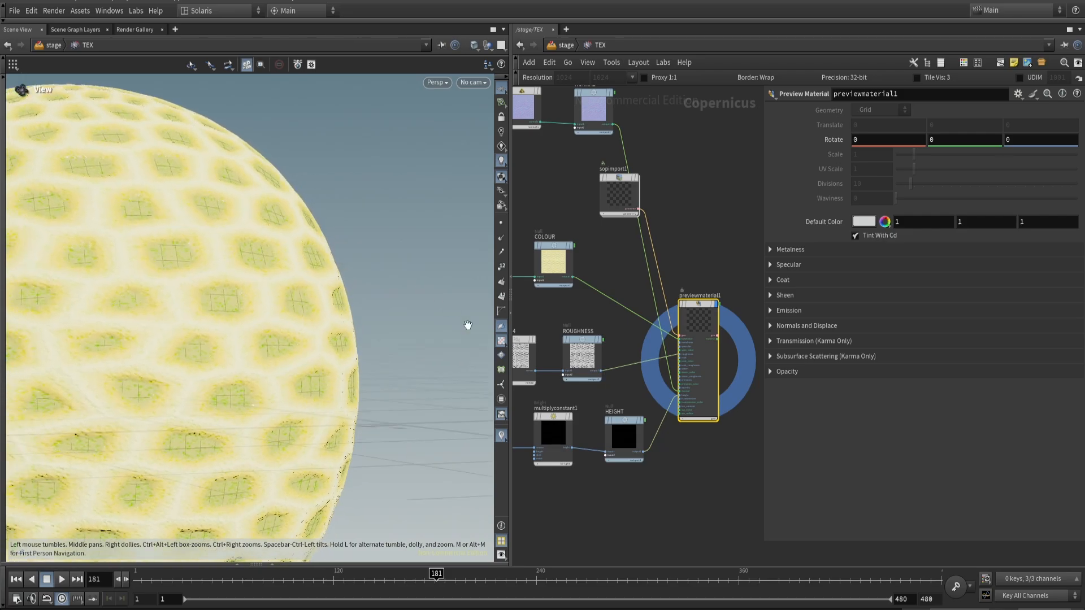
- Leave the TEX network for the stage level and bring the hammer, material and merge nodes into view
{"action": "key", "text": "u"}
{"action": "scroll", "coordinate": [708, 398], "scroll_direction": "down", "scroll_amount": 1}
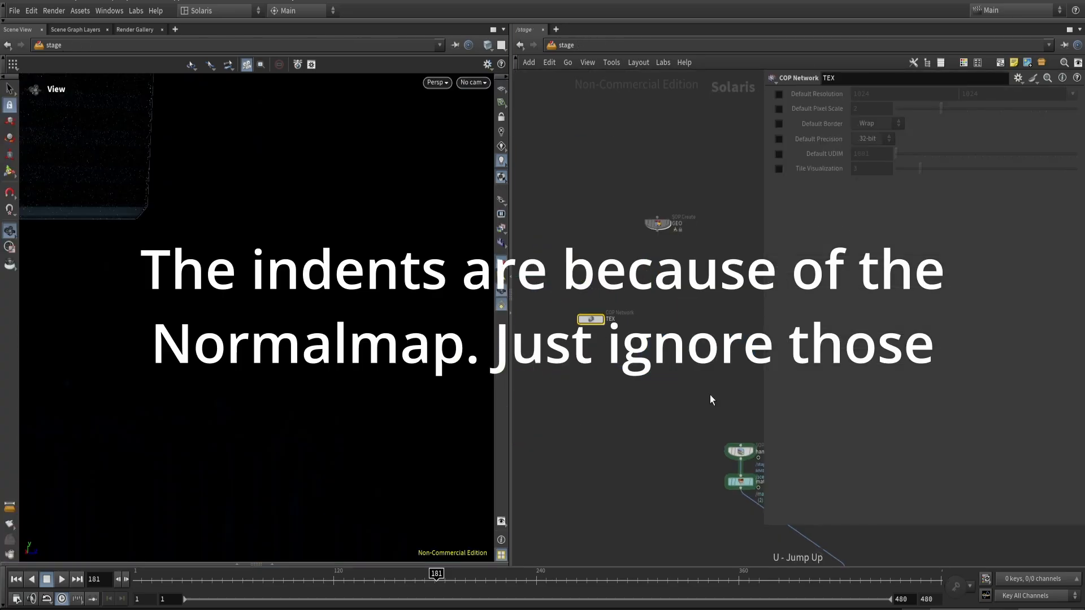
{"action": "middle_click_drag", "start_coordinate": [754, 440], "coordinate": [627, 362]}
{"action": "scroll", "coordinate": [698, 419], "scroll_direction": "down", "scroll_amount": 2}
{"action": "middle_click_drag", "start_coordinate": [698, 419], "coordinate": [632, 403]}
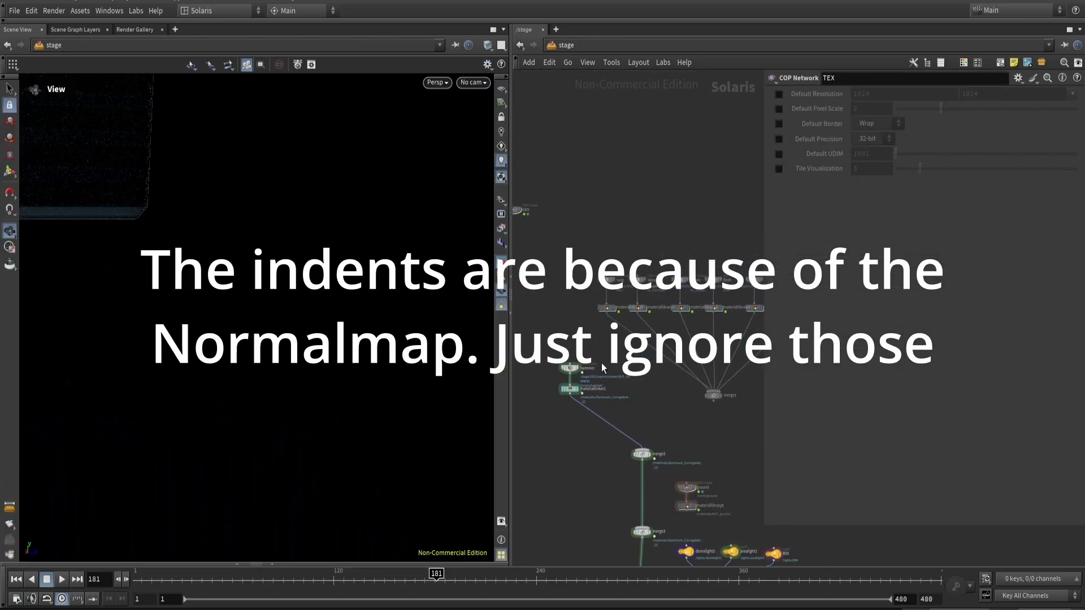
{"action": "left_click", "coordinate": [606, 313]}
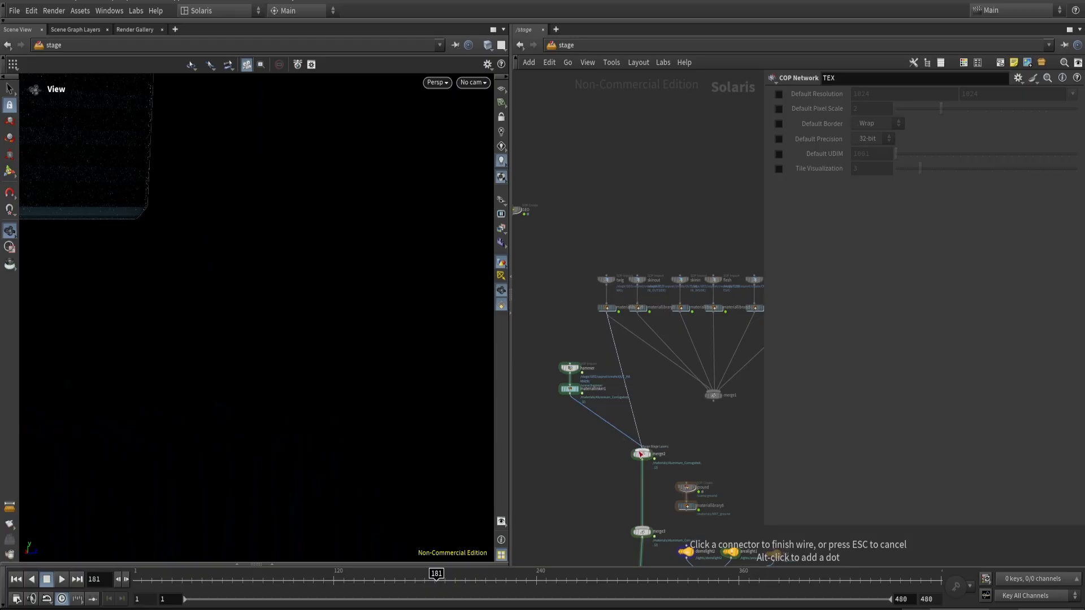
{"action": "left_click", "coordinate": [642, 450]}
{"action": "scroll", "coordinate": [268, 353], "scroll_direction": "down", "scroll_amount": 6}
{"action": "left_click_drag", "start_coordinate": [269, 352], "coordinate": [326, 341]}
{"action": "middle_click_drag", "start_coordinate": [326, 341], "coordinate": [411, 466]}
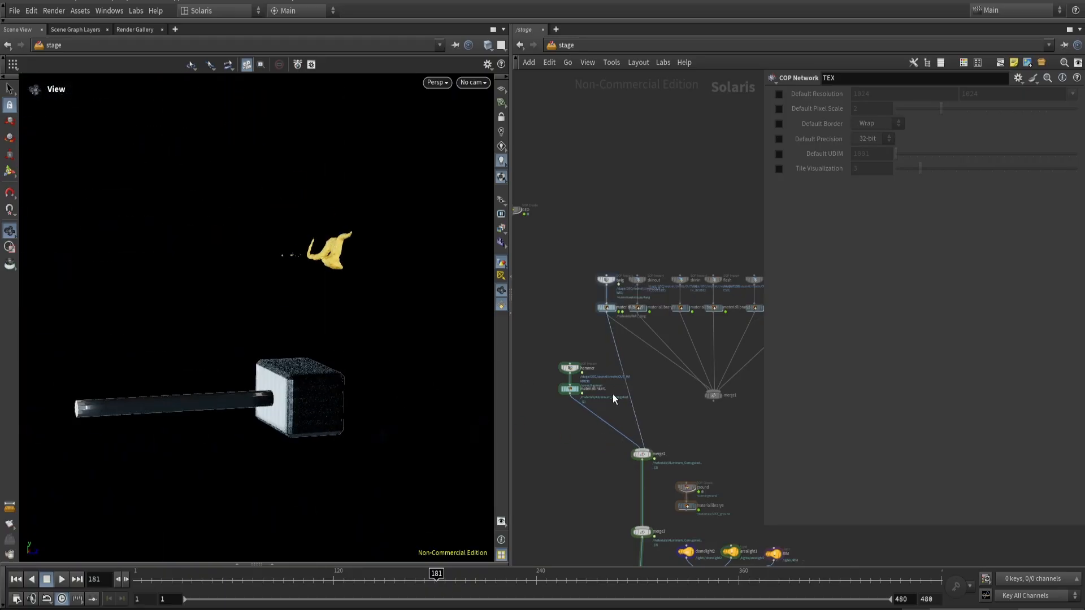
{"action": "left_click_drag", "start_coordinate": [616, 396], "coordinate": [650, 411]}
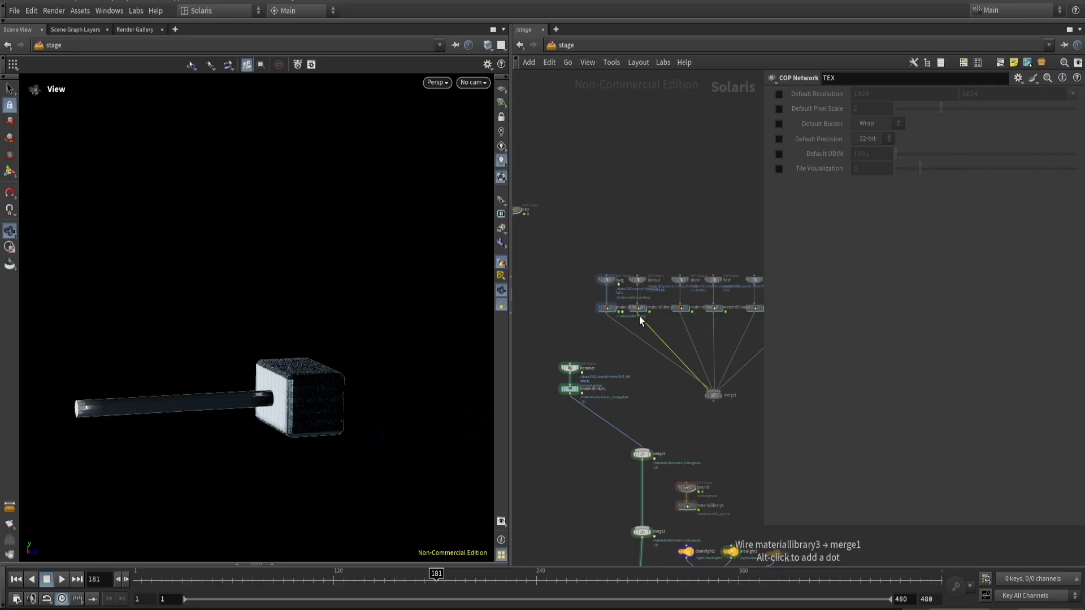
- Wire the material library below the skinout import into merge2 so the cantaloupe's outer skin joins the hammer
{"action": "scroll", "coordinate": [639, 338], "scroll_direction": "up", "scroll_amount": 3}
{"action": "left_click", "coordinate": [634, 329]}
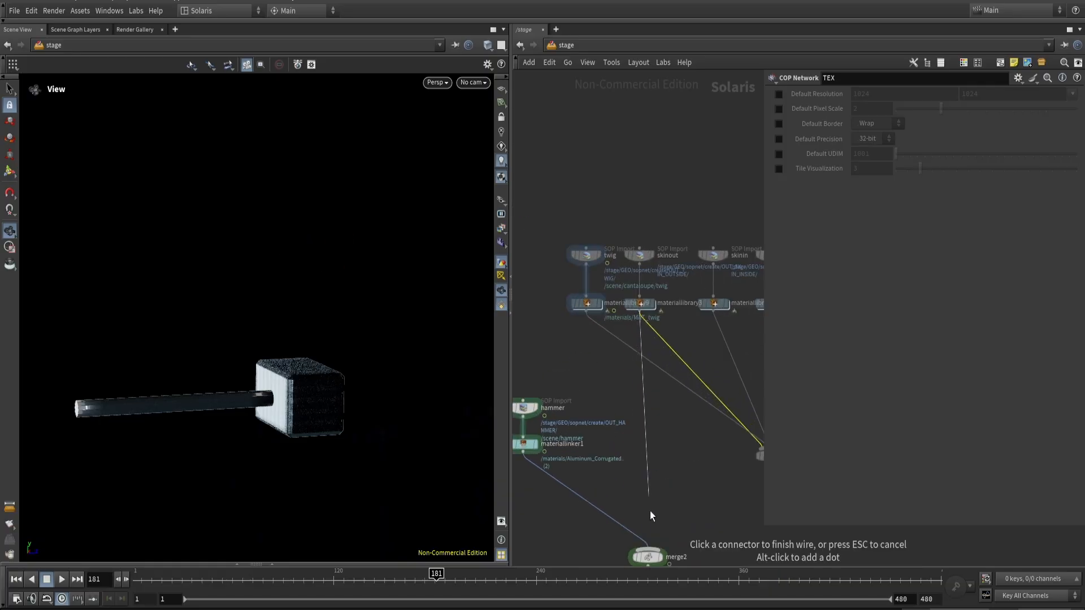
{"action": "left_click", "coordinate": [648, 548]}
- Go to frame 96 and examine the cantaloupe's outer skin texture up close beside the hammer head
{"action": "left_click_drag", "start_coordinate": [295, 355], "coordinate": [314, 558]}
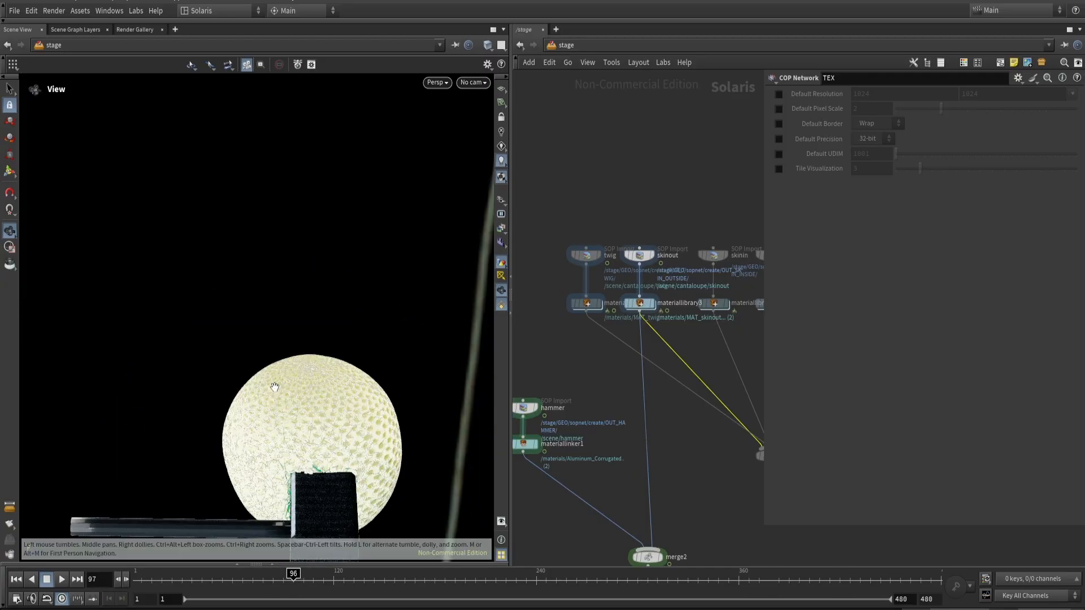
{"action": "scroll", "coordinate": [342, 444], "scroll_direction": "up", "scroll_amount": 8}
{"action": "left_click_drag", "start_coordinate": [346, 447], "coordinate": [387, 458]}
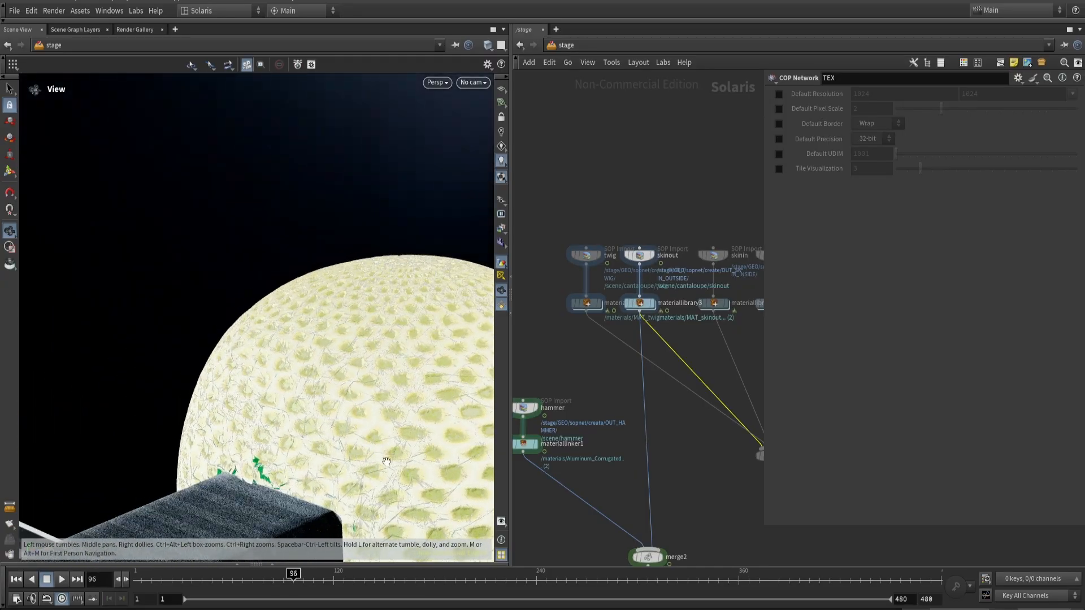
{"action": "middle_click_drag", "start_coordinate": [388, 458], "coordinate": [308, 320]}
{"action": "scroll", "coordinate": [307, 320], "scroll_direction": "up", "scroll_amount": 5}
{"action": "left_click_drag", "start_coordinate": [387, 346], "coordinate": [254, 317]}
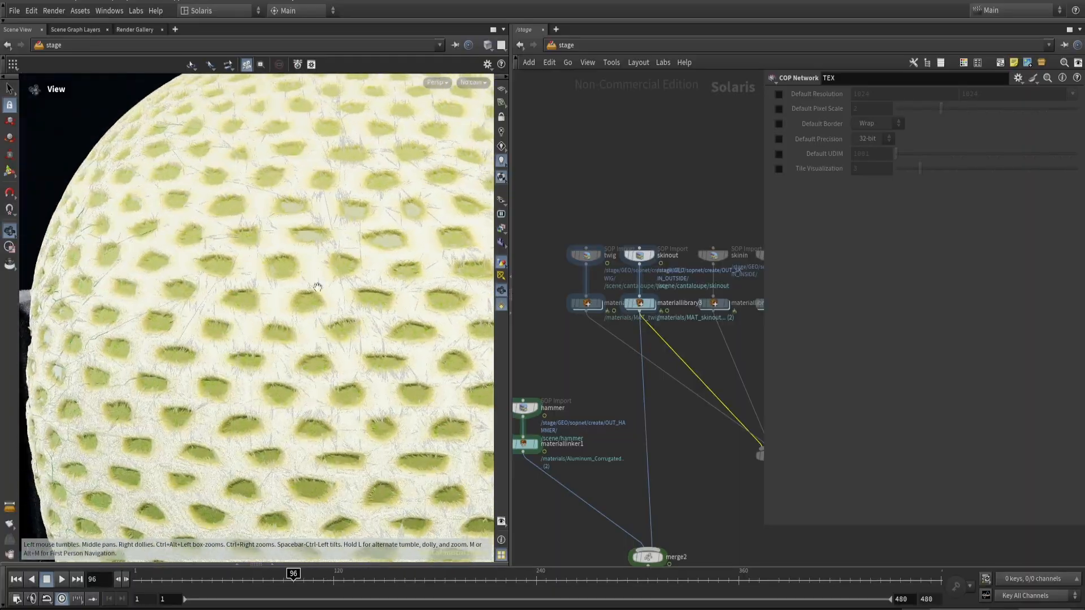
- Render the viewport with Karma XPU and examine the skin's cell pattern from close up and from farther away
{"action": "left_click", "coordinate": [447, 80]}
{"action": "left_click", "coordinate": [463, 148]}
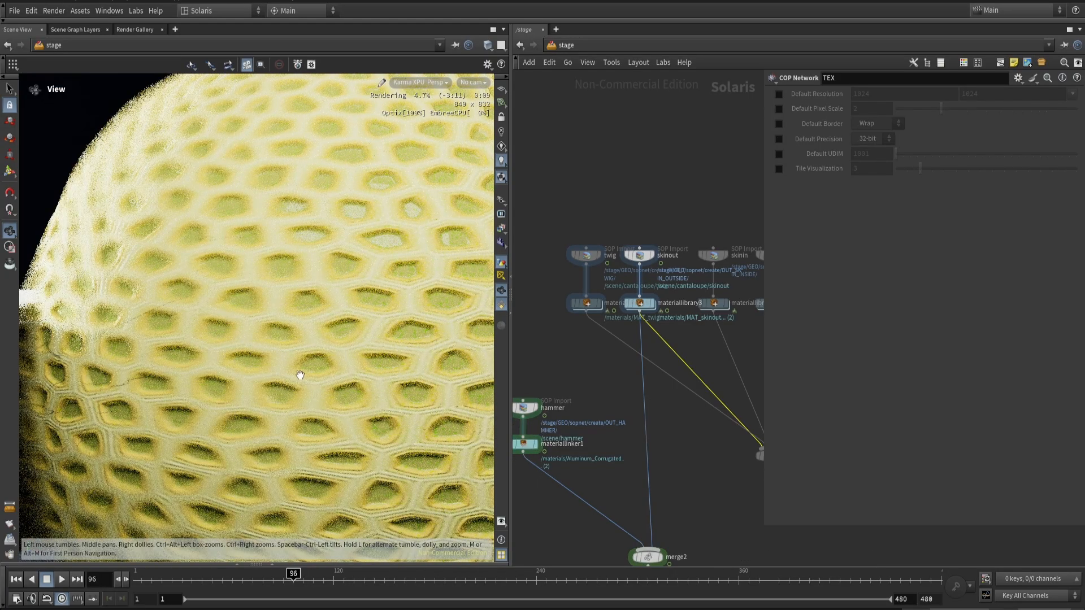
{"action": "scroll", "coordinate": [288, 310], "scroll_direction": "down", "scroll_amount": 5}
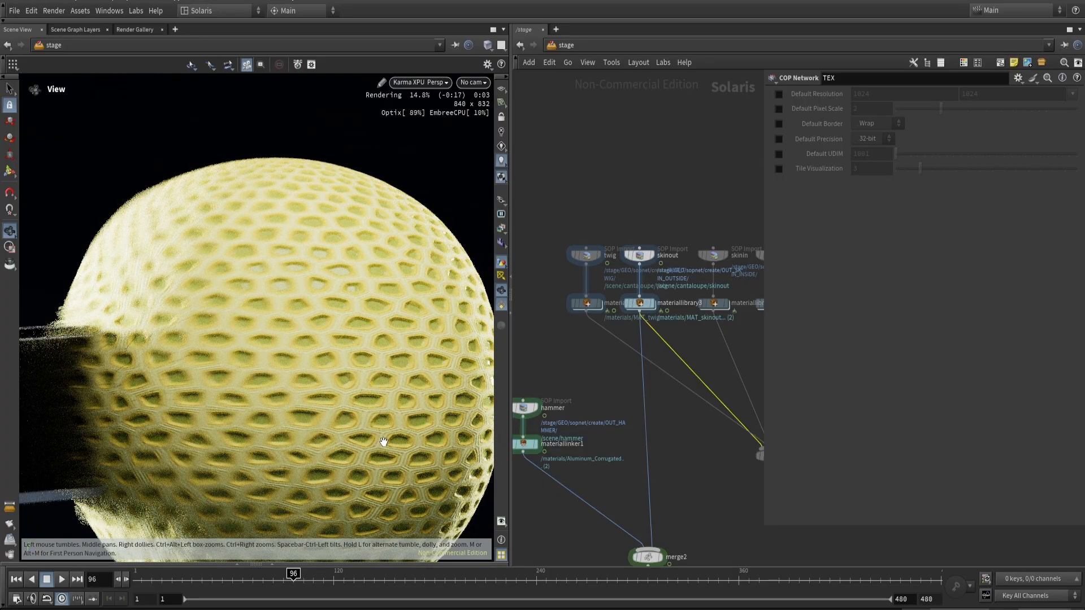
{"action": "scroll", "coordinate": [388, 446], "scroll_direction": "down", "scroll_amount": 5}
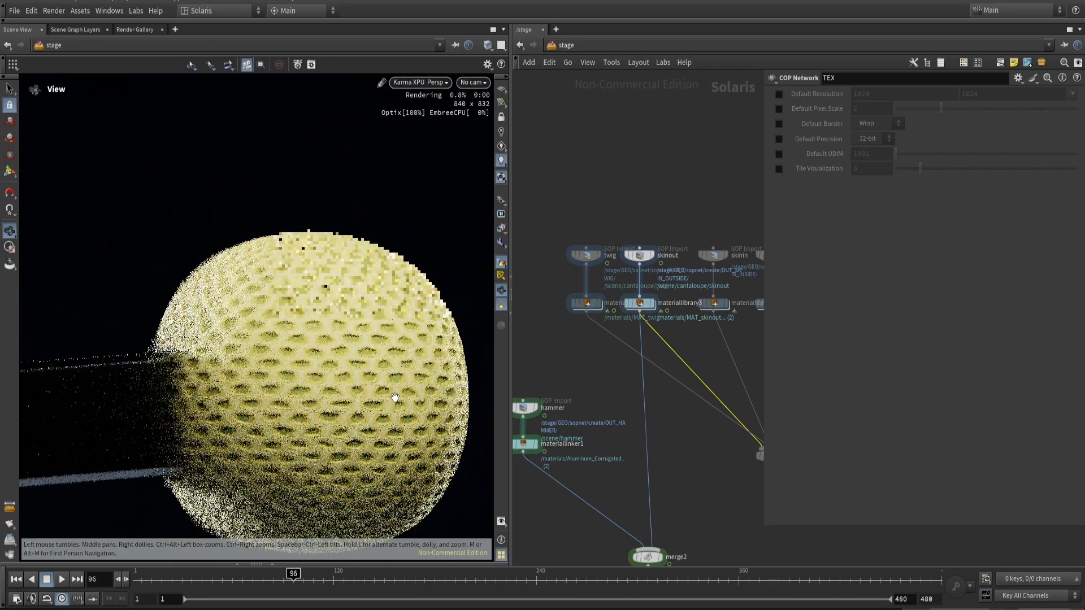
- Look at the Karma render through /cameras/camera1, and return the viewport to the Houdini VK renderer
{"action": "left_click", "coordinate": [479, 84]}
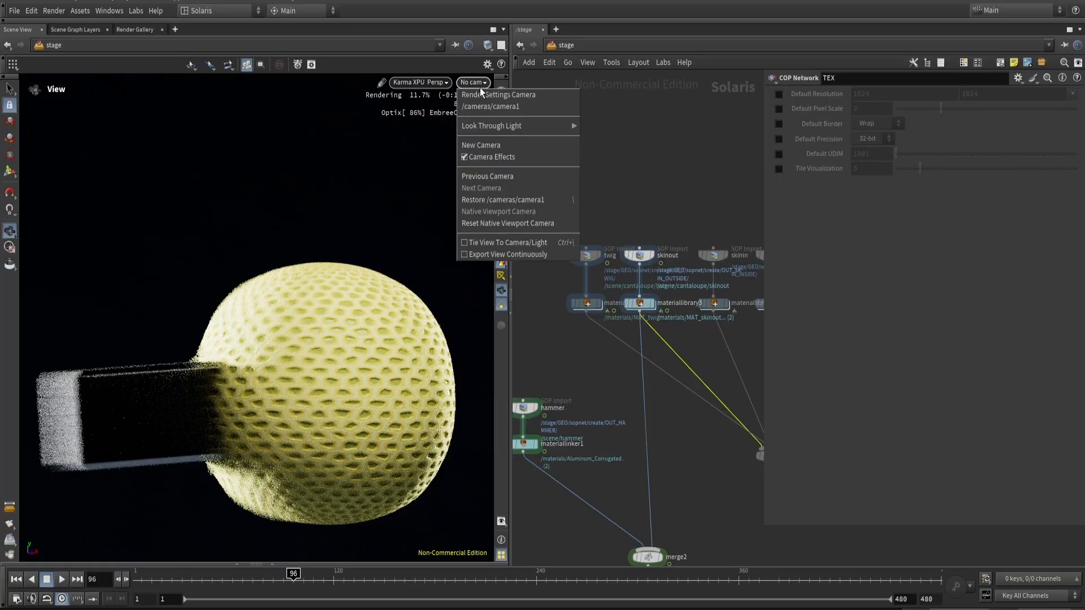
{"action": "left_click", "coordinate": [488, 109]}
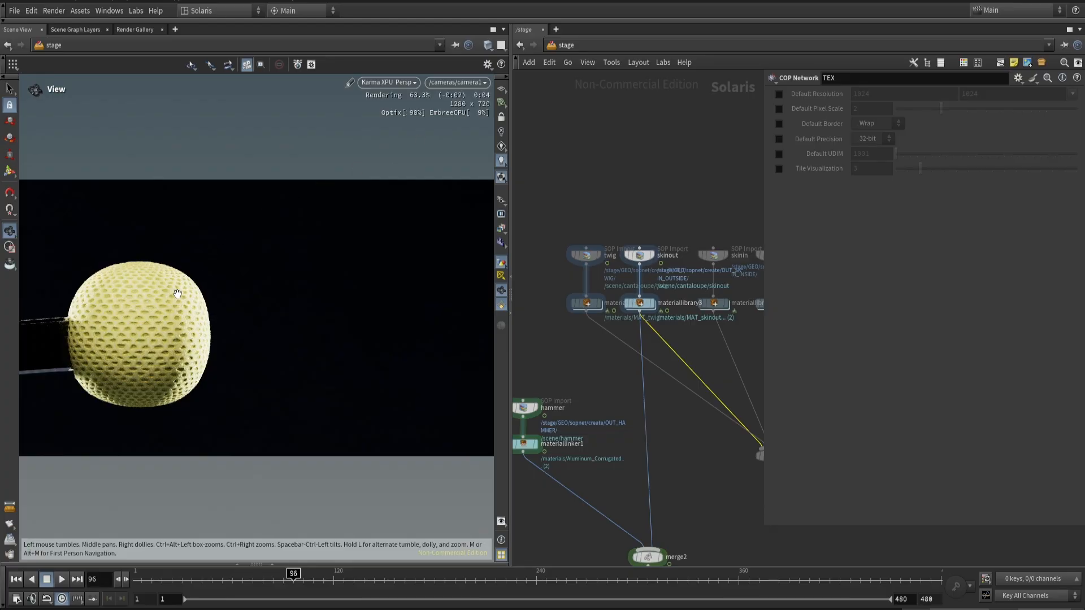
{"action": "left_click", "coordinate": [405, 86]}
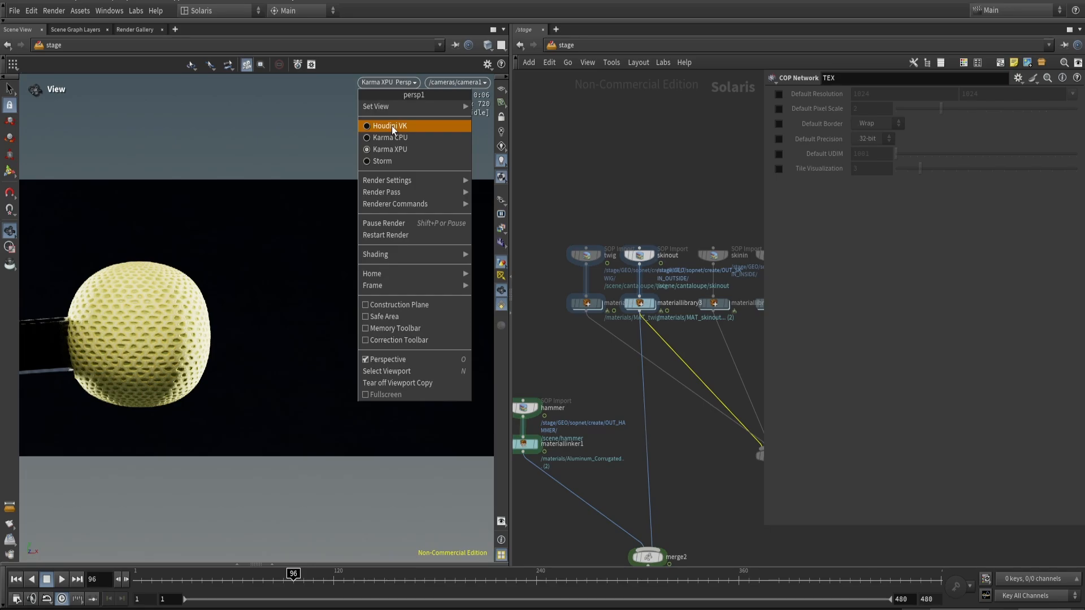
{"action": "left_click", "coordinate": [391, 127]}
- In the TEX network, move remap1's black ramp point to about 52%, leaving the white point at the start of the ramp
{"action": "middle_click_drag", "start_coordinate": [636, 350], "coordinate": [829, 375]}
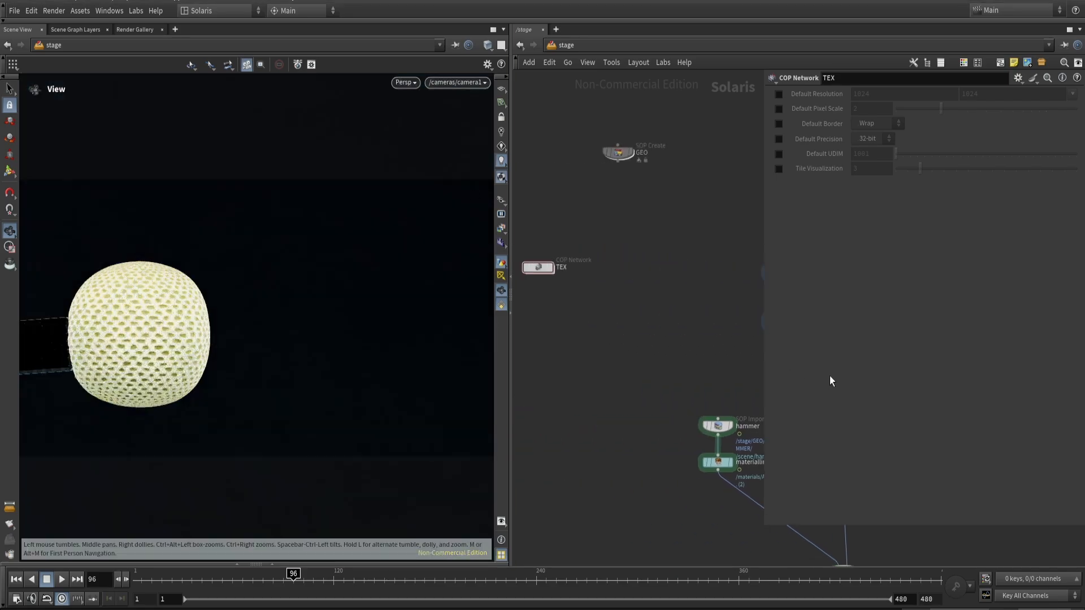
{"action": "double_click", "coordinate": [539, 266]}
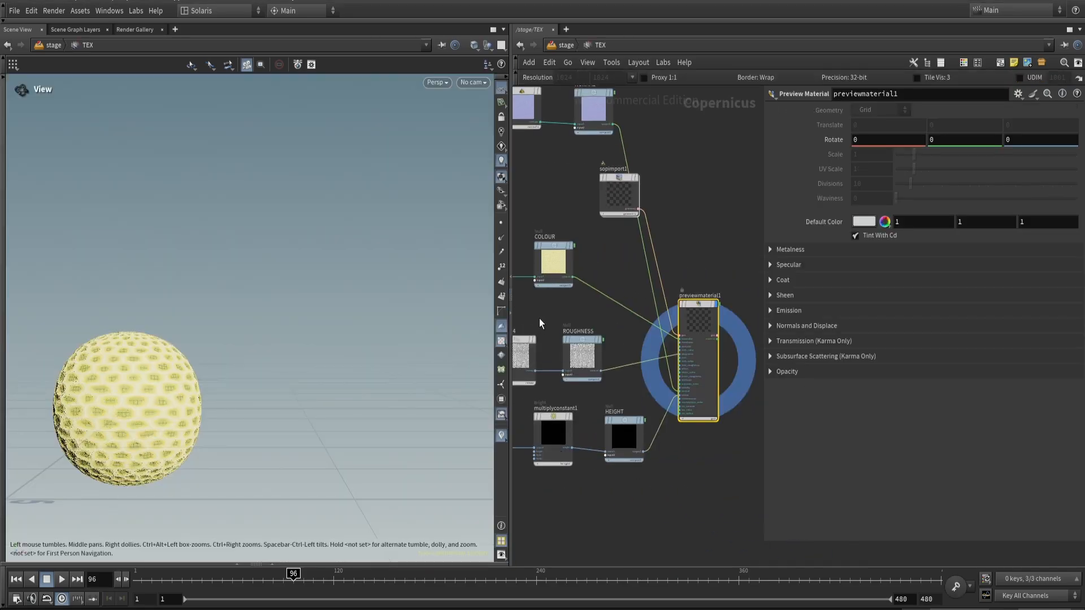
{"action": "middle_click_drag", "start_coordinate": [625, 365], "coordinate": [568, 412]}
{"action": "left_click", "coordinate": [642, 322]}
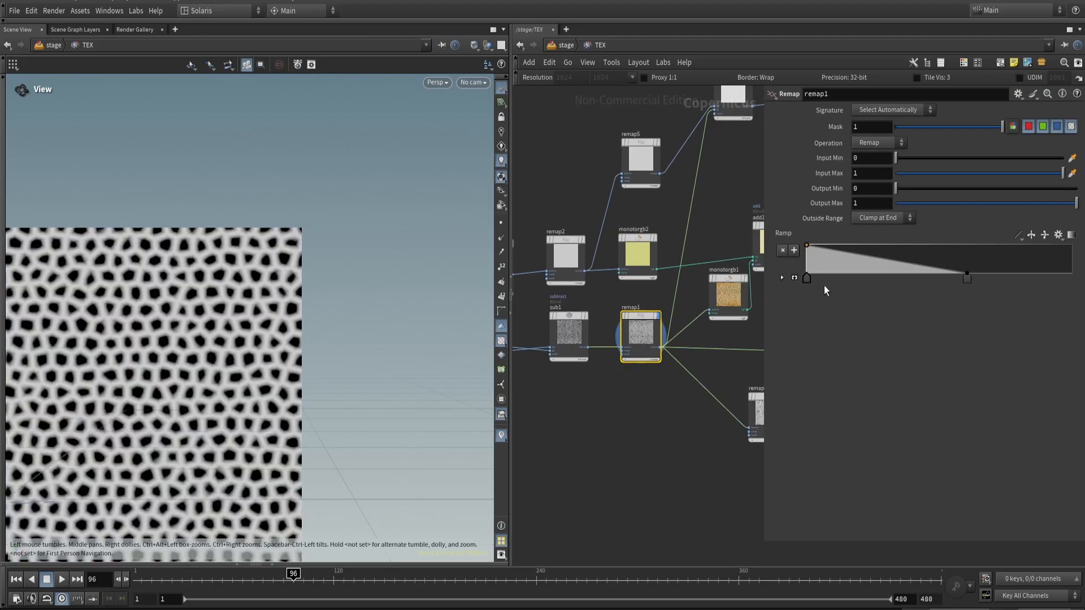
{"action": "left_click_drag", "start_coordinate": [807, 279], "coordinate": [834, 277]}
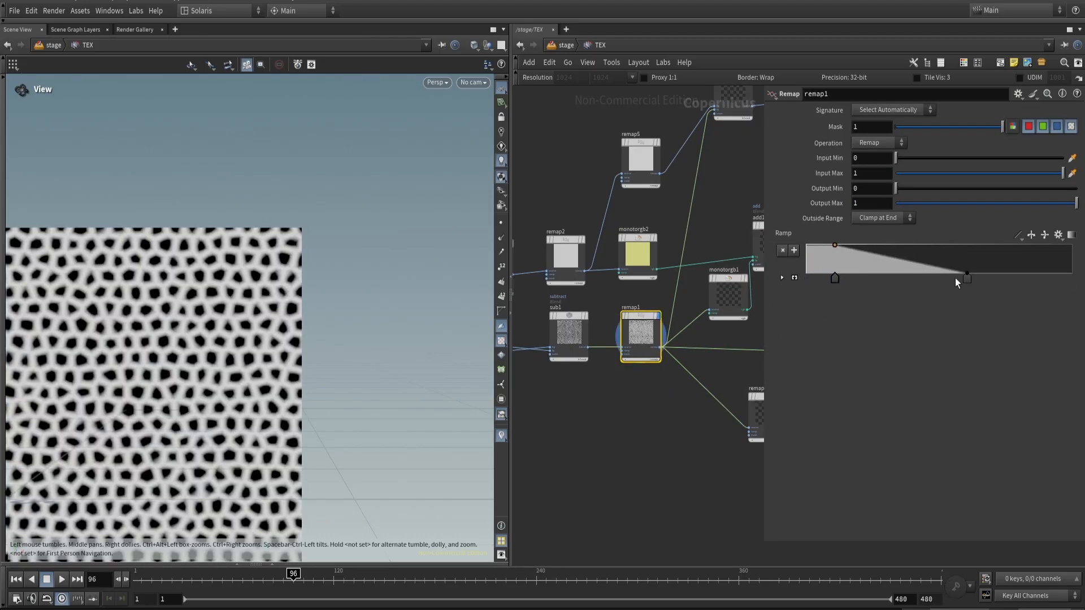
{"action": "left_click_drag", "start_coordinate": [960, 278], "coordinate": [950, 280]}
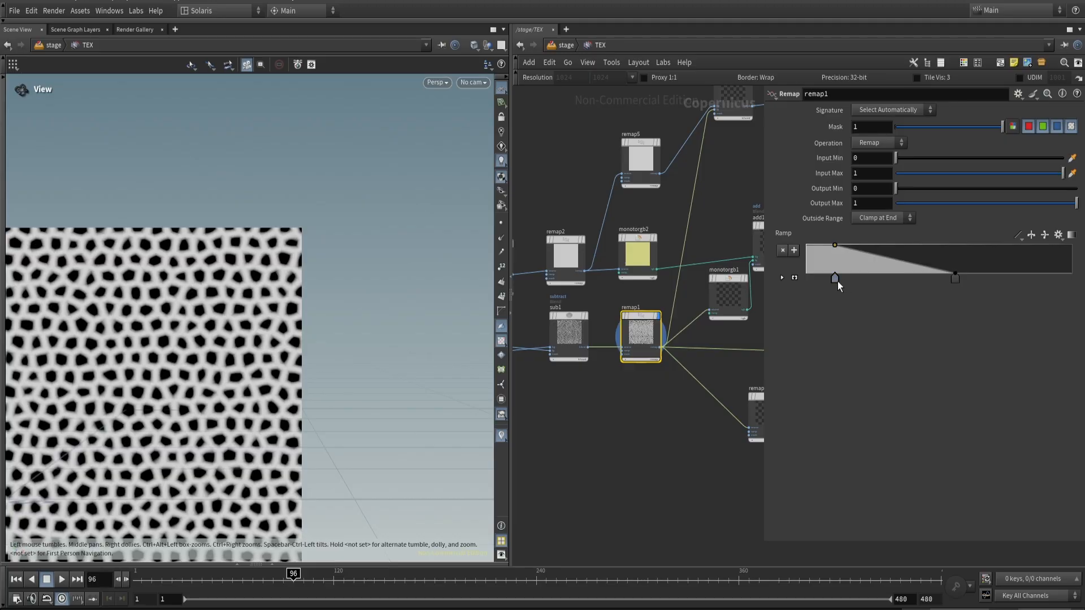
{"action": "left_click_drag", "start_coordinate": [839, 285], "coordinate": [778, 285]}
{"action": "left_click_drag", "start_coordinate": [955, 278], "coordinate": [946, 283]}
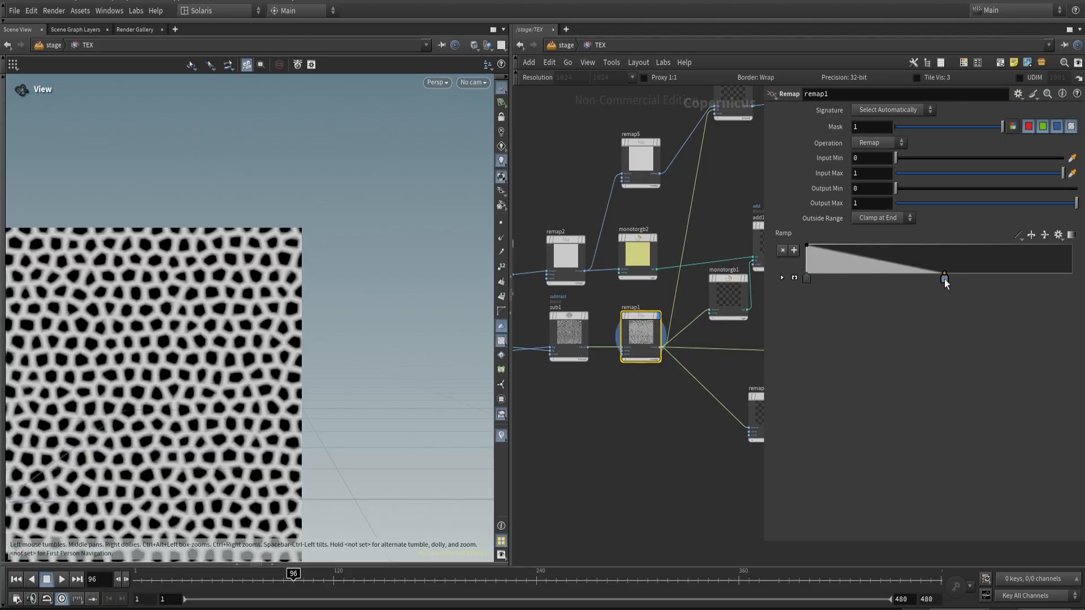
- Flatten the dips in remap3's height ramp, moving the middle one to about 53% and raising it close to full value
{"action": "scroll", "coordinate": [698, 437], "scroll_direction": "down", "scroll_amount": 2}
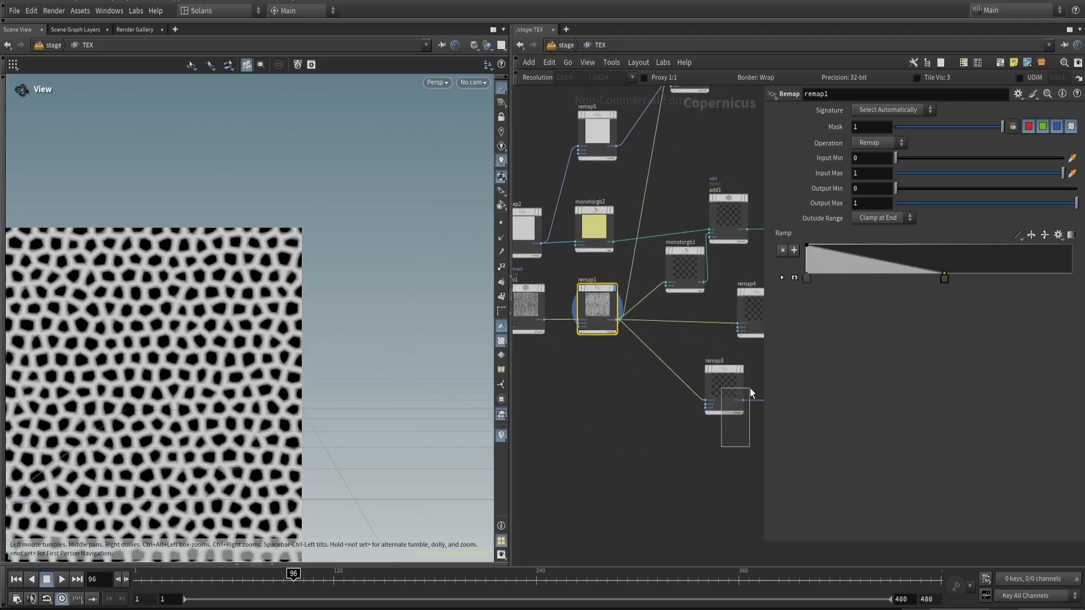
{"action": "left_click_drag", "start_coordinate": [750, 388], "coordinate": [751, 388]}
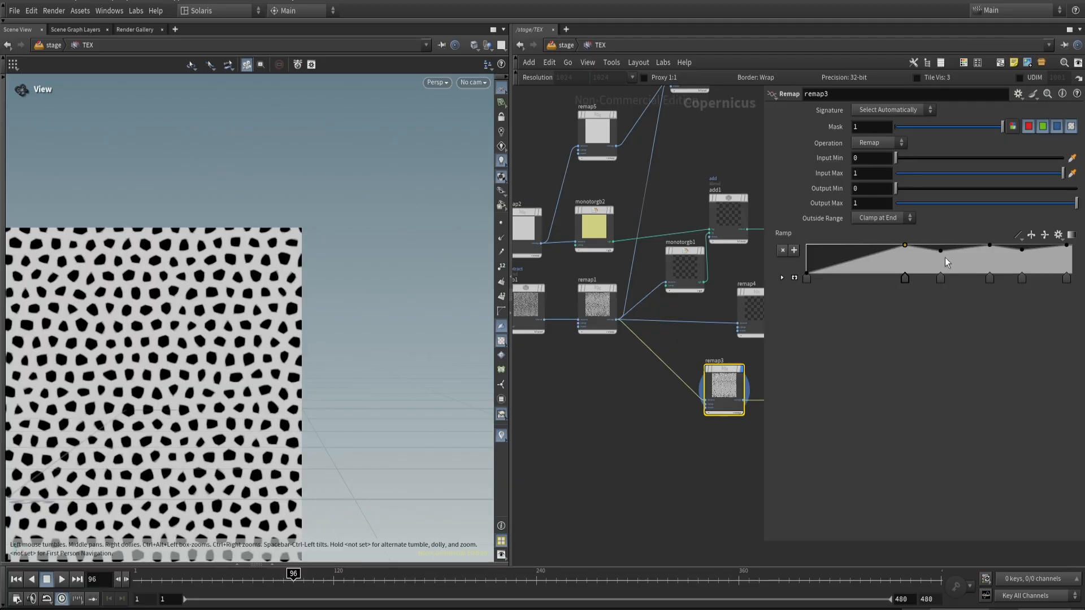
{"action": "left_click_drag", "start_coordinate": [938, 256], "coordinate": [948, 246]}
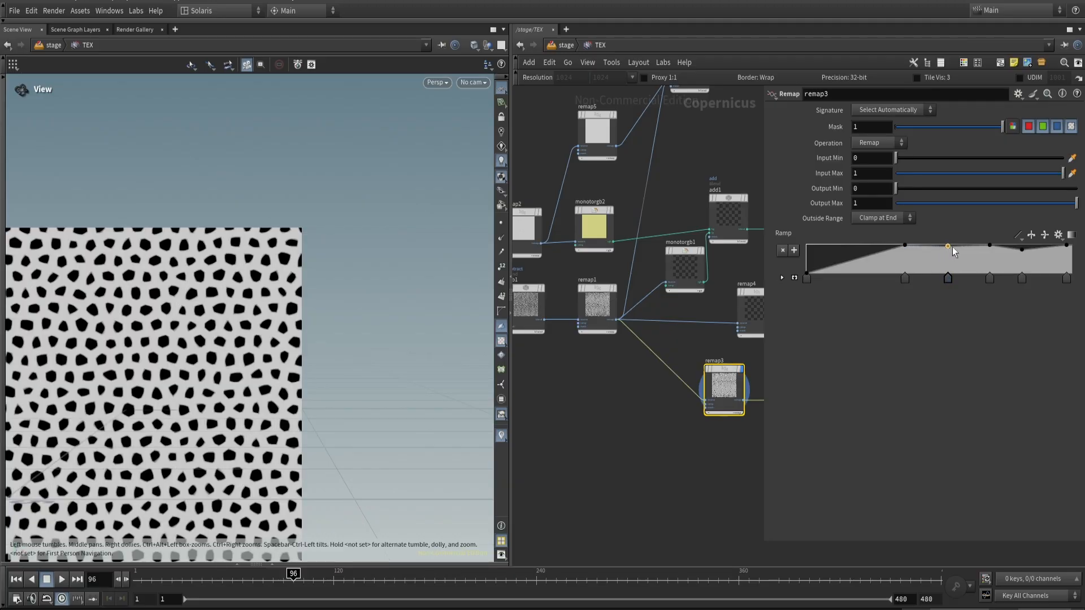
{"action": "left_click", "coordinate": [1021, 249]}
- Display the multiplyconstant1 output in the height branch, and return to the stage level
{"action": "middle_click_drag", "start_coordinate": [658, 455], "coordinate": [533, 455]}
{"action": "left_click", "coordinate": [676, 391]}
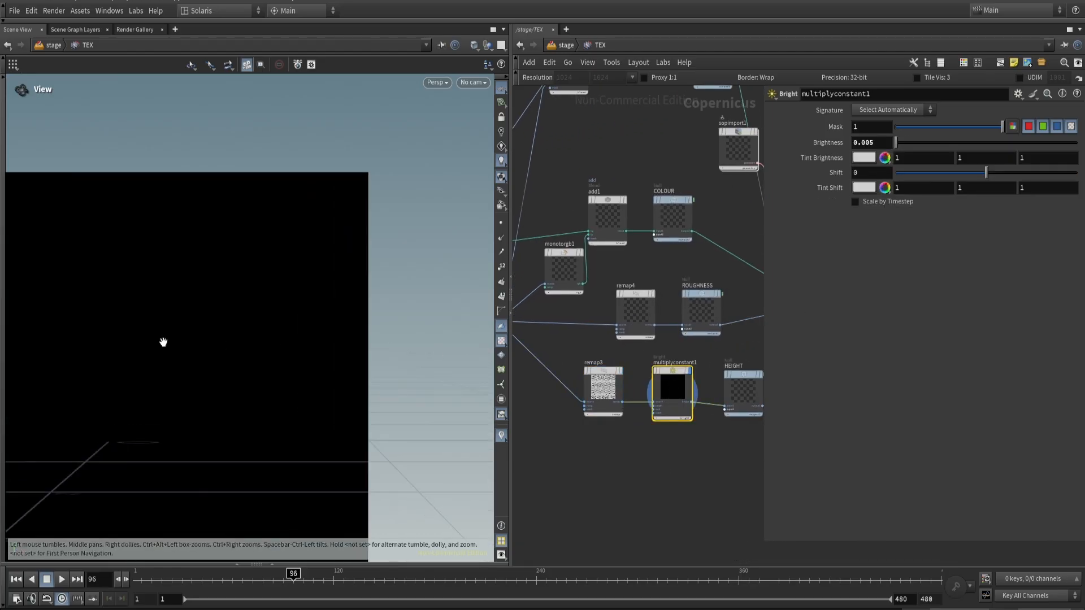
{"action": "left_click_drag", "start_coordinate": [163, 342], "coordinate": [243, 333]}
{"action": "scroll", "coordinate": [626, 424], "scroll_direction": "down", "scroll_amount": 4}
{"action": "key", "text": "u"}
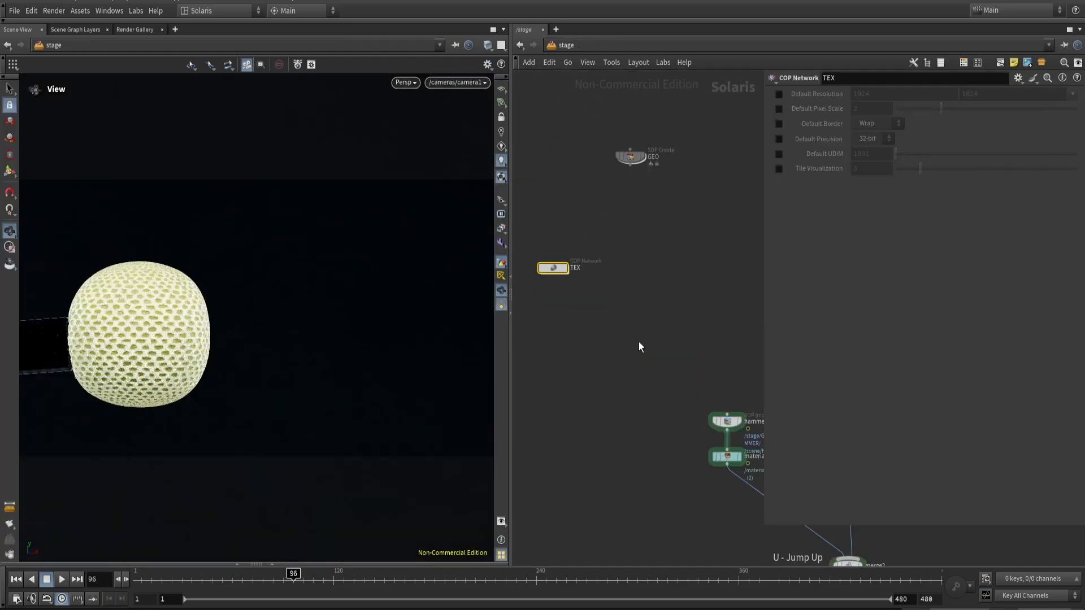
- Render a close-up of the updated cantaloupe skin with Karma XPU and examine the cell relief
{"action": "right_click_drag", "start_coordinate": [81, 307], "coordinate": [228, 300]}
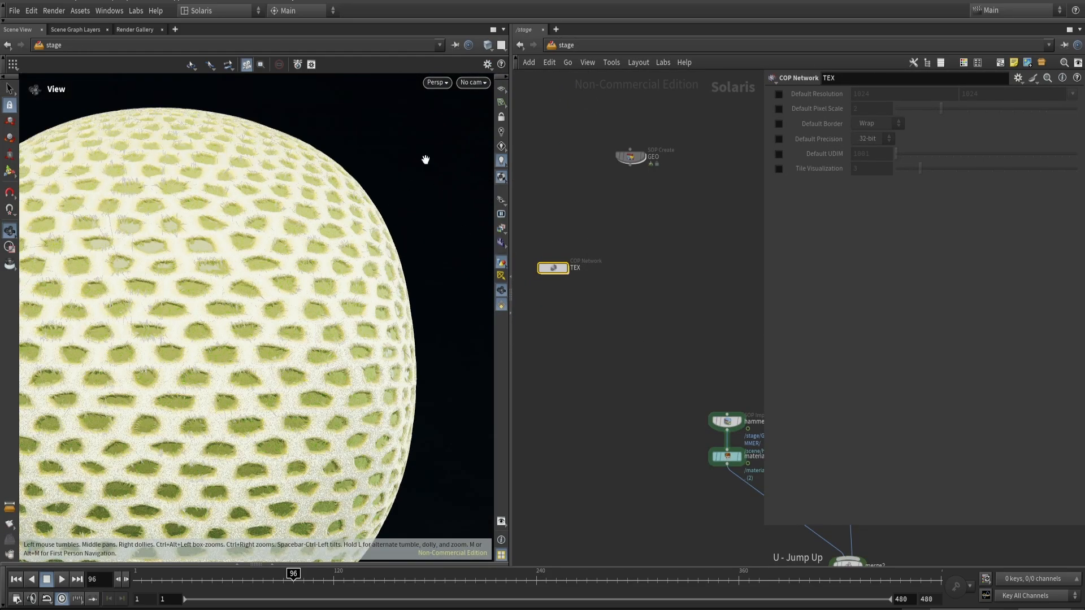
{"action": "left_click", "coordinate": [444, 82]}
{"action": "left_click", "coordinate": [442, 150]}
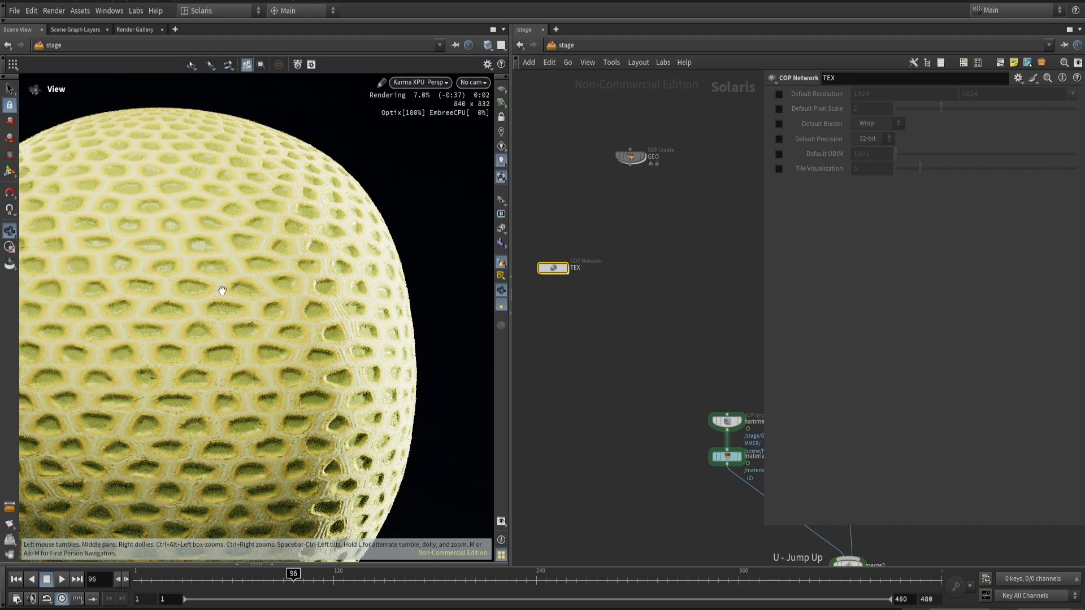
{"action": "left_click_drag", "start_coordinate": [222, 290], "coordinate": [249, 287]}
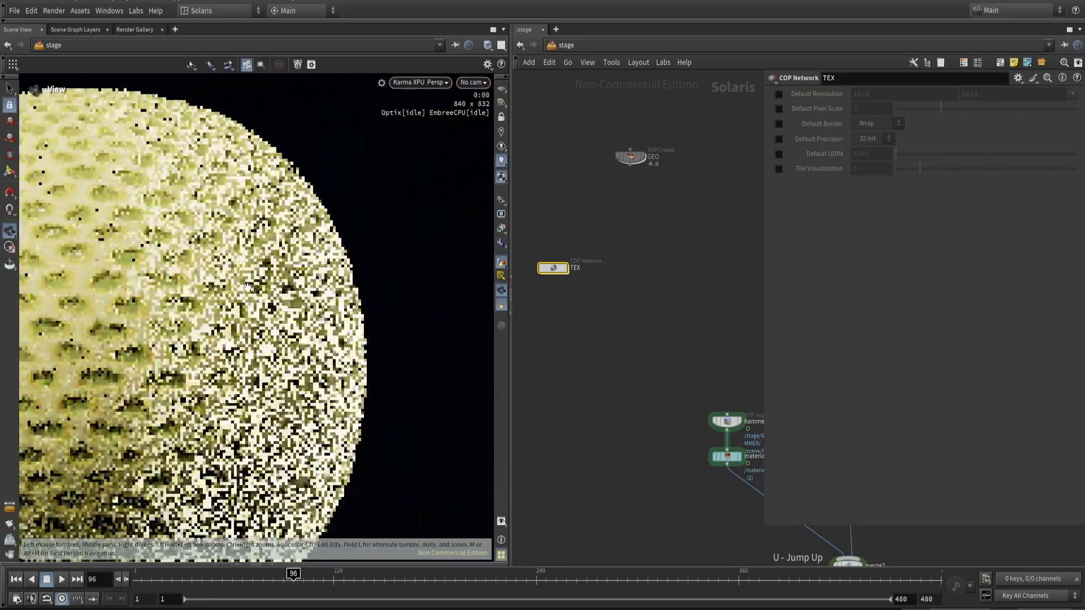
{"action": "scroll", "coordinate": [249, 287], "scroll_direction": "up", "scroll_amount": 10}
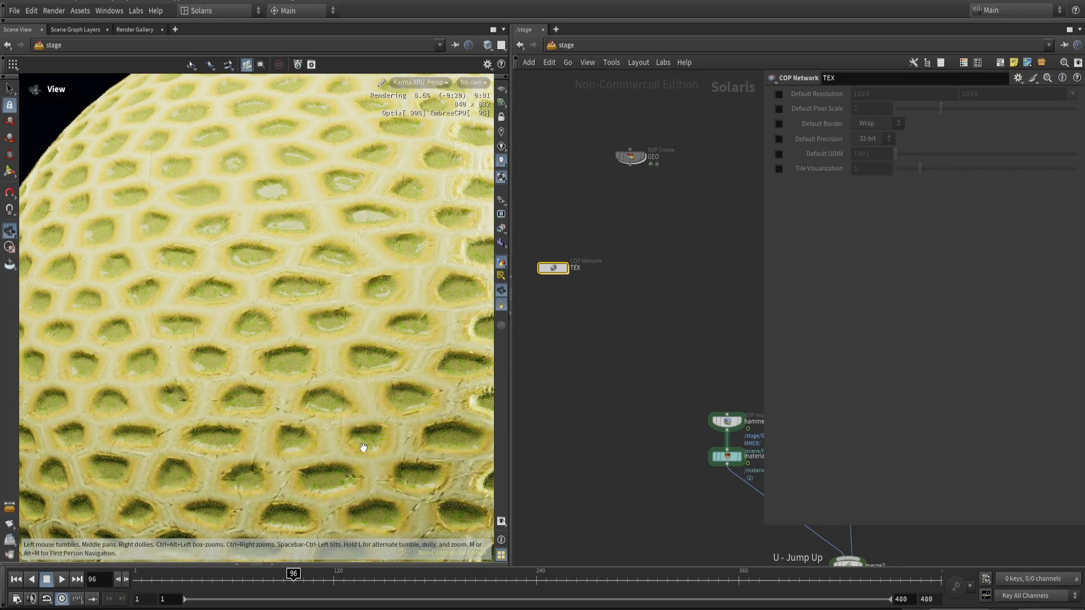
- Restart the Karma XPU render and examine the refreshed skin texture from several angles, including the area near the hammer
{"action": "left_click", "coordinate": [432, 83]}
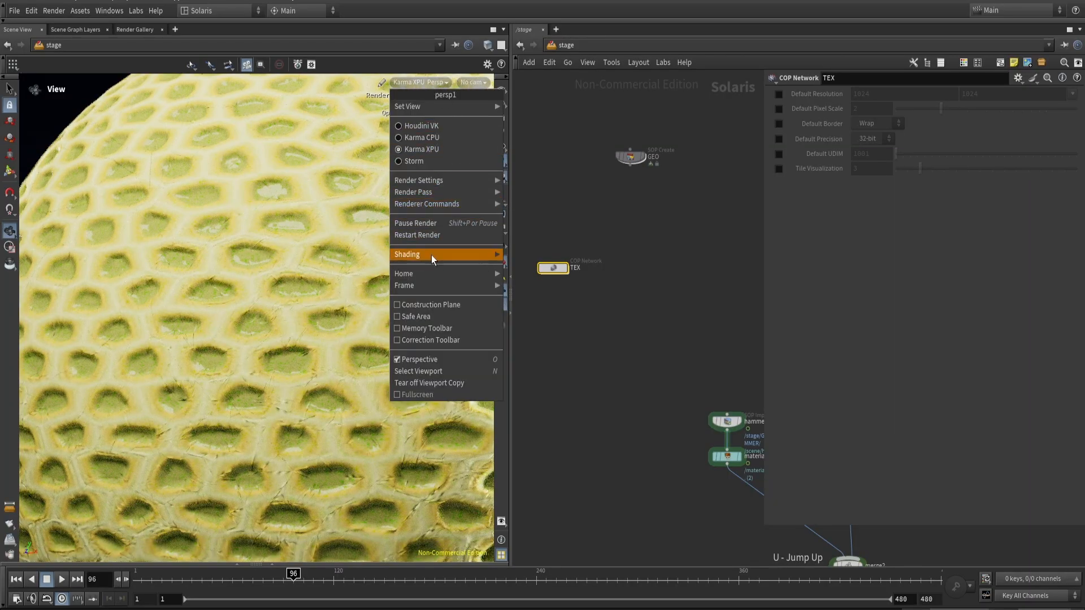
{"action": "left_click", "coordinate": [435, 235]}
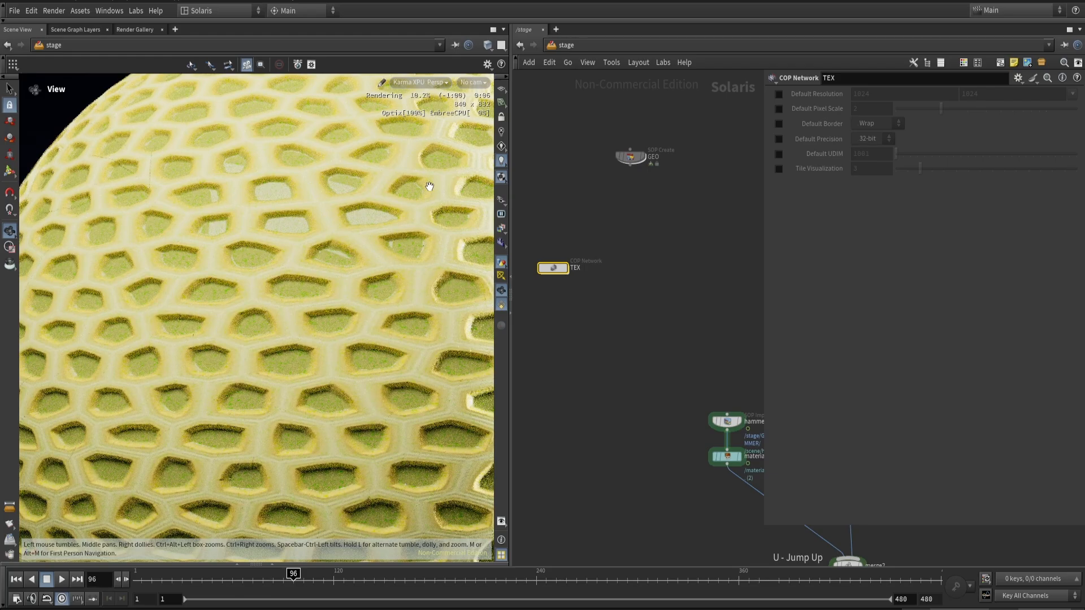
{"action": "left_click_drag", "start_coordinate": [253, 260], "coordinate": [266, 249]}
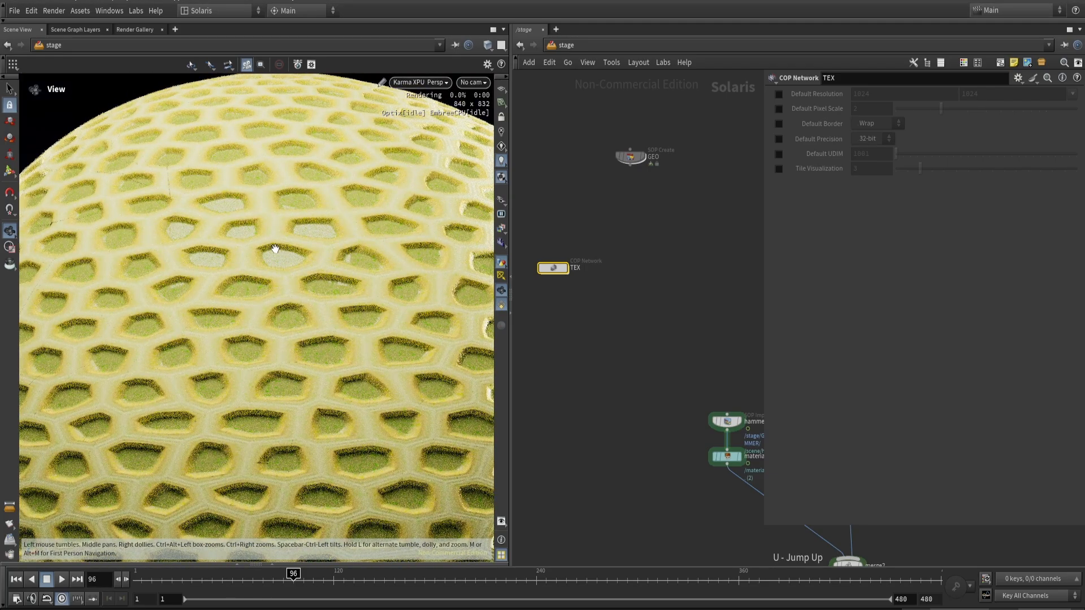
{"action": "right_click_drag", "start_coordinate": [274, 249], "coordinate": [163, 266]}
{"action": "left_click_drag", "start_coordinate": [160, 261], "coordinate": [299, 317]}
{"action": "right_click_drag", "start_coordinate": [322, 317], "coordinate": [410, 334]}
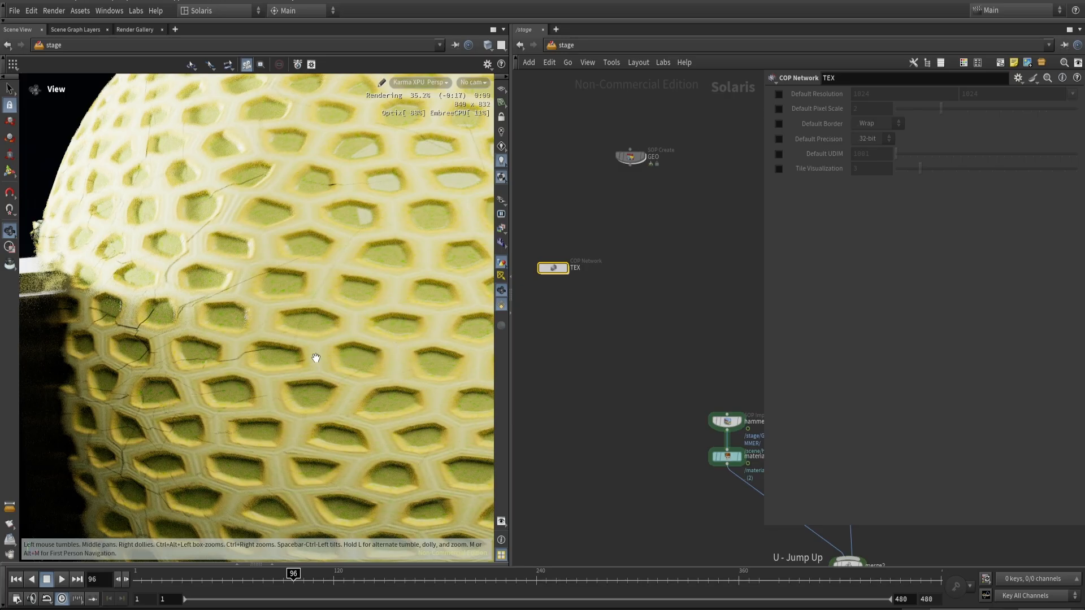
- Go to frame 150 with Houdini VK as the renderer, and render the shattered skin with Karma XPU
{"action": "left_click", "coordinate": [412, 81]}
{"action": "left_click", "coordinate": [419, 121]}
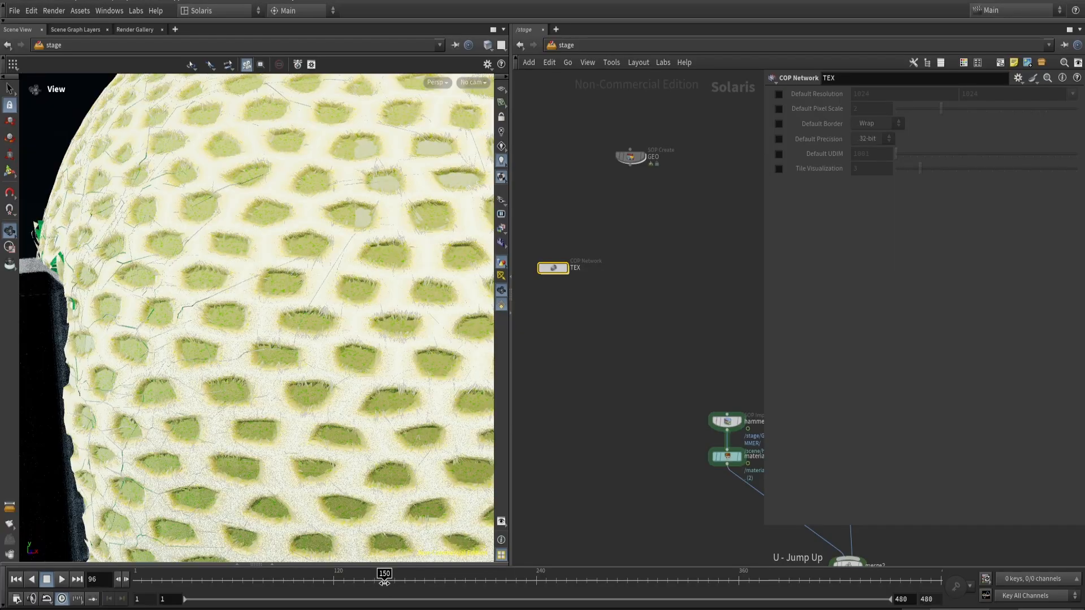
{"action": "left_click_drag", "start_coordinate": [340, 365], "coordinate": [300, 300]}
{"action": "left_click", "coordinate": [433, 83]}
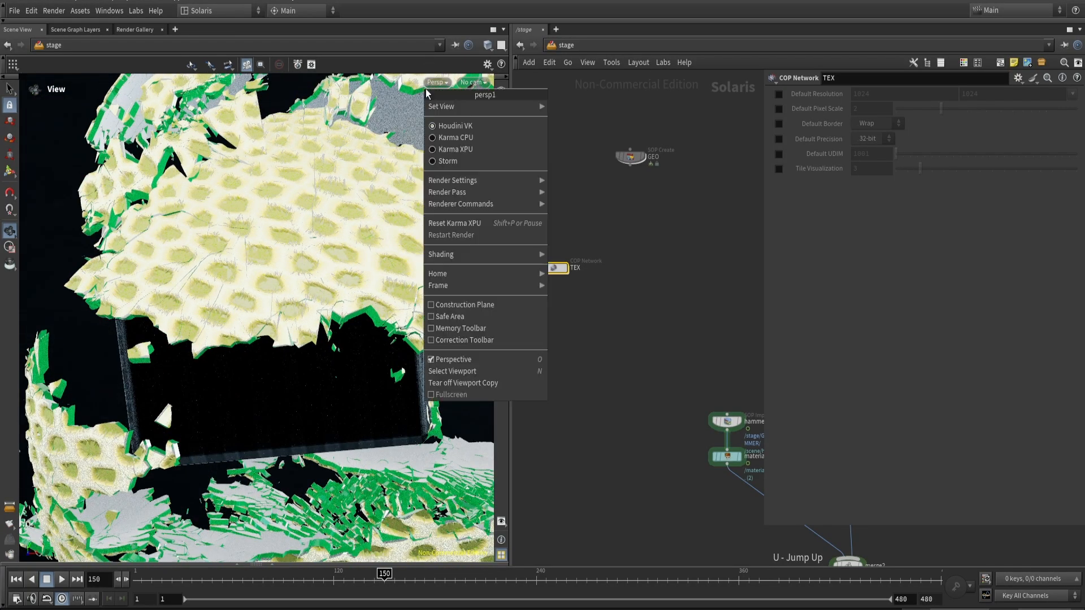
{"action": "left_click", "coordinate": [436, 149]}
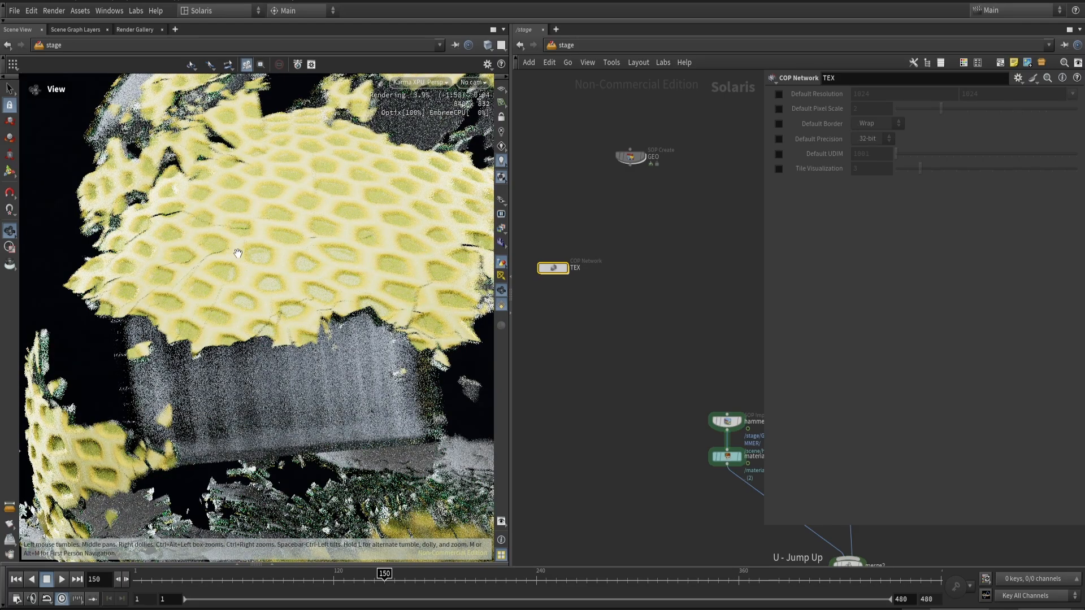
- Open the MAT_skinoutin material inside materiallibrary3 and select its mtlxstandard_surface node
{"action": "scroll", "coordinate": [337, 228], "scroll_direction": "up", "scroll_amount": 5}
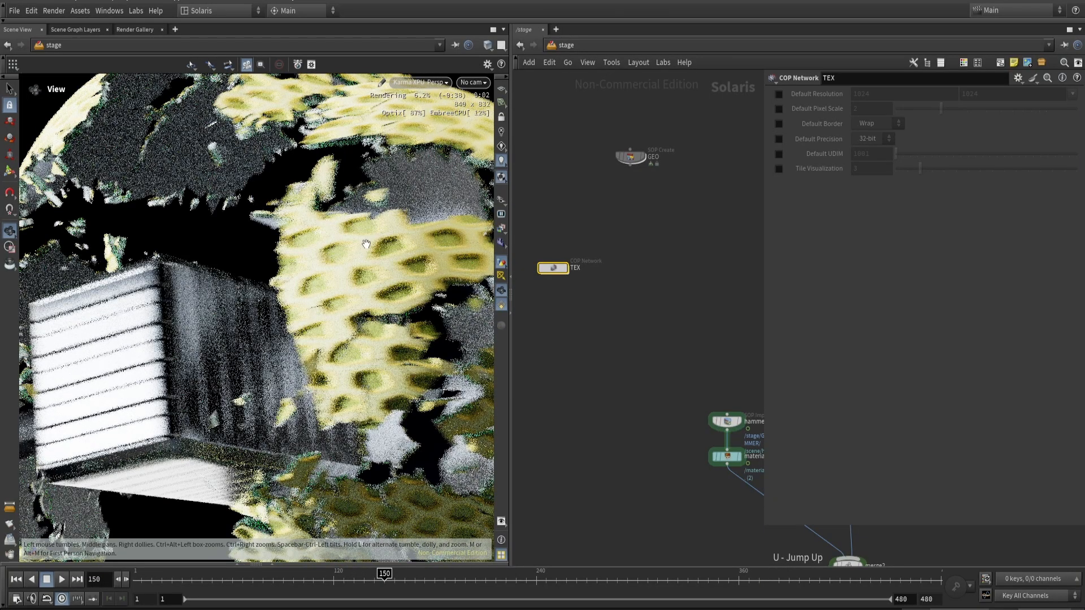
{"action": "middle_click_drag", "start_coordinate": [709, 376], "coordinate": [469, 335]}
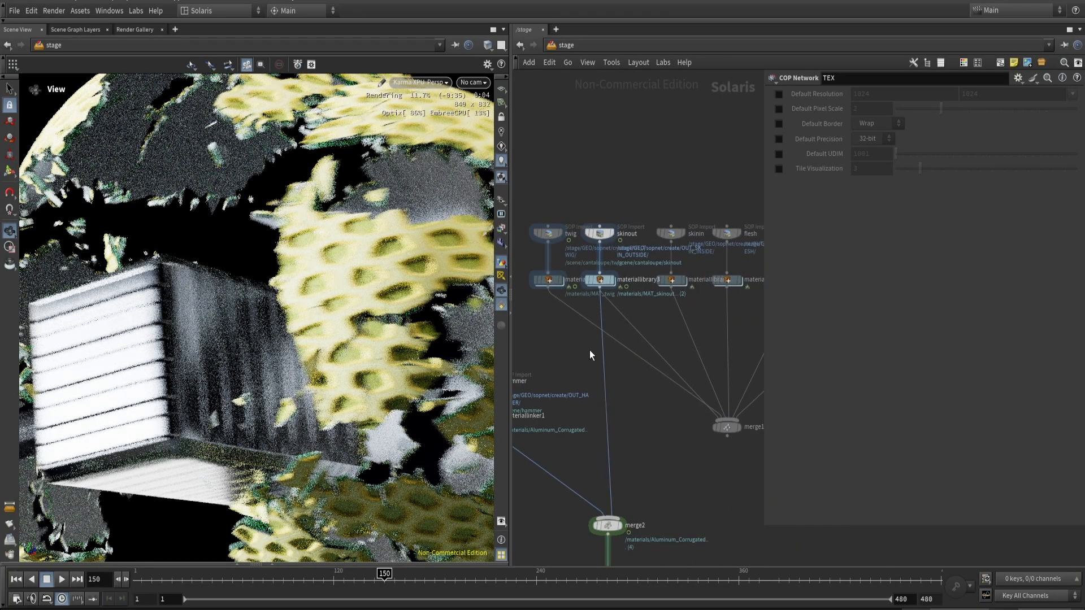
{"action": "double_click", "coordinate": [600, 281]}
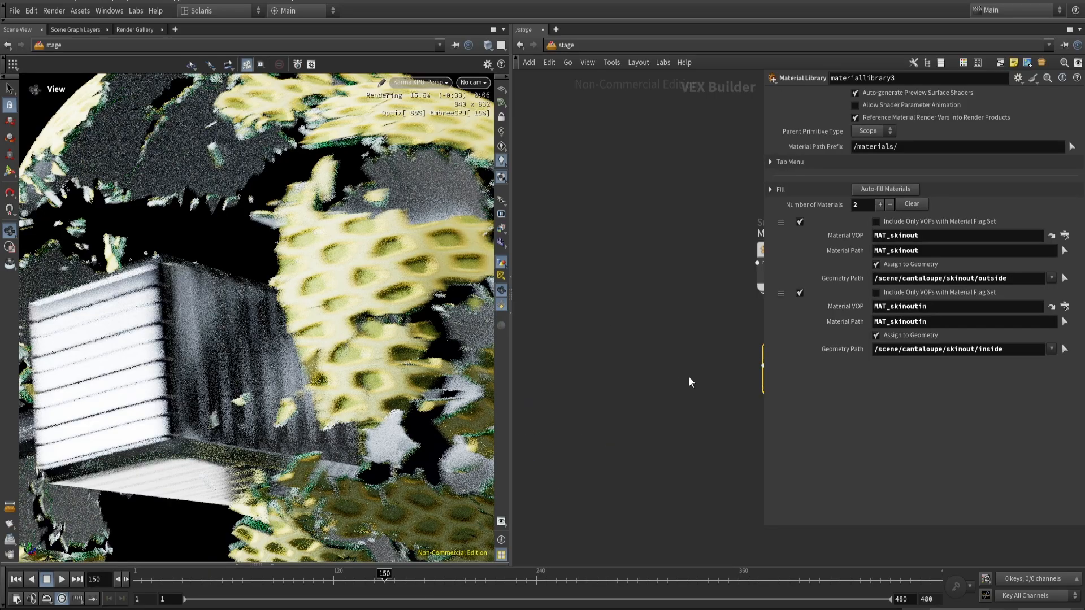
{"action": "middle_click_drag", "start_coordinate": [664, 368], "coordinate": [568, 361]}
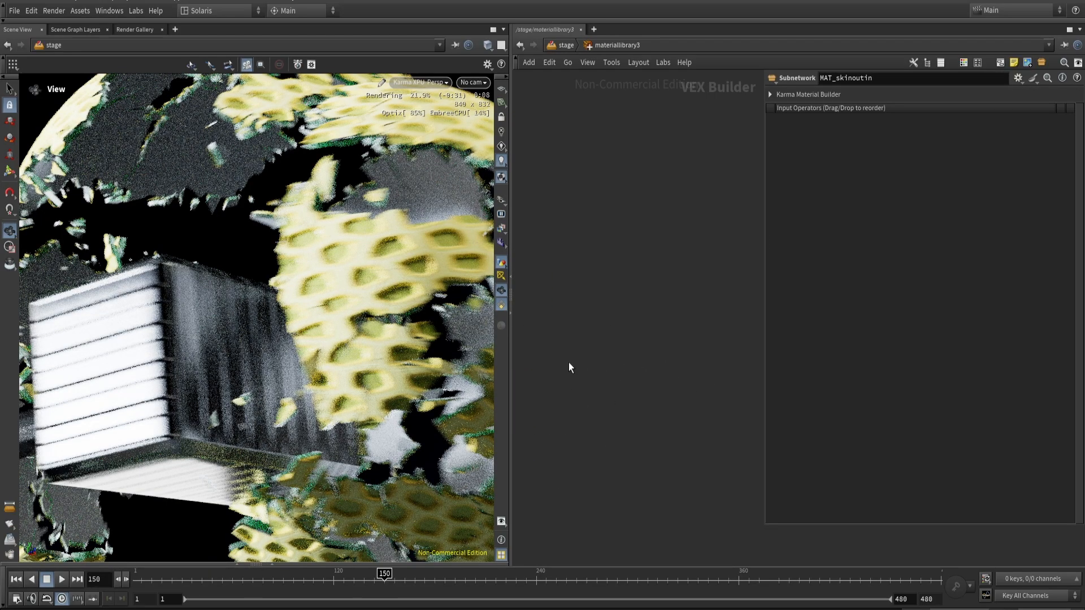
{"action": "key", "text": "h"}
{"action": "double_click", "coordinate": [561, 357]}
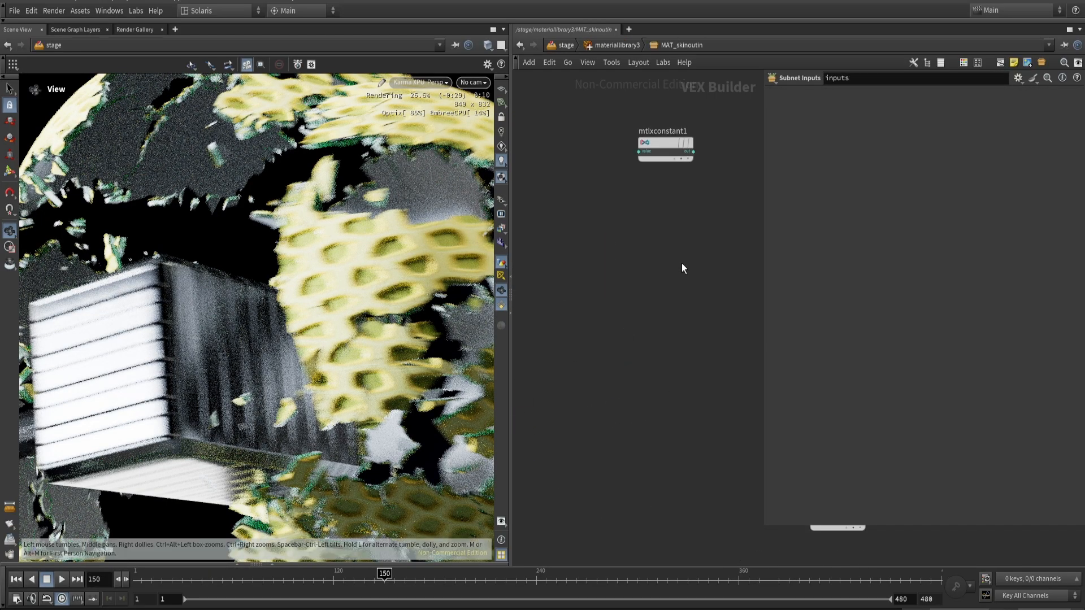
{"action": "middle_click_drag", "start_coordinate": [679, 214], "coordinate": [531, 237]}
{"action": "left_click_drag", "start_coordinate": [578, 249], "coordinate": [679, 229]}
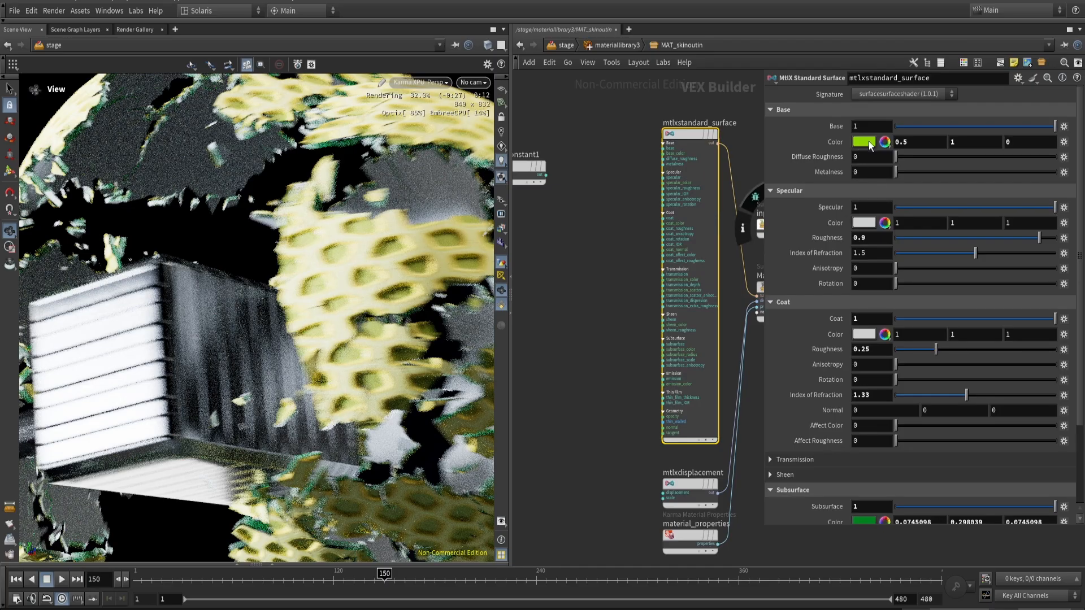
- Set the base color of the MAT_skinoutin standard surface to a pale yellow-green of 0.865, 1, 0.343
{"action": "left_click", "coordinate": [869, 142]}
{"action": "left_click", "coordinate": [1031, 259]}
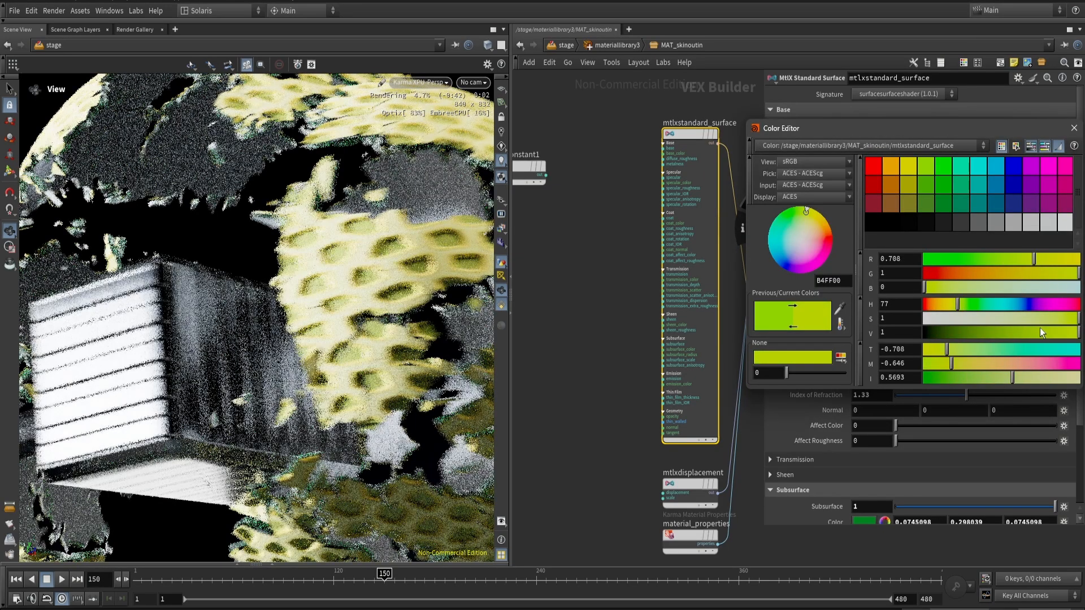
{"action": "left_click", "coordinate": [1042, 317]}
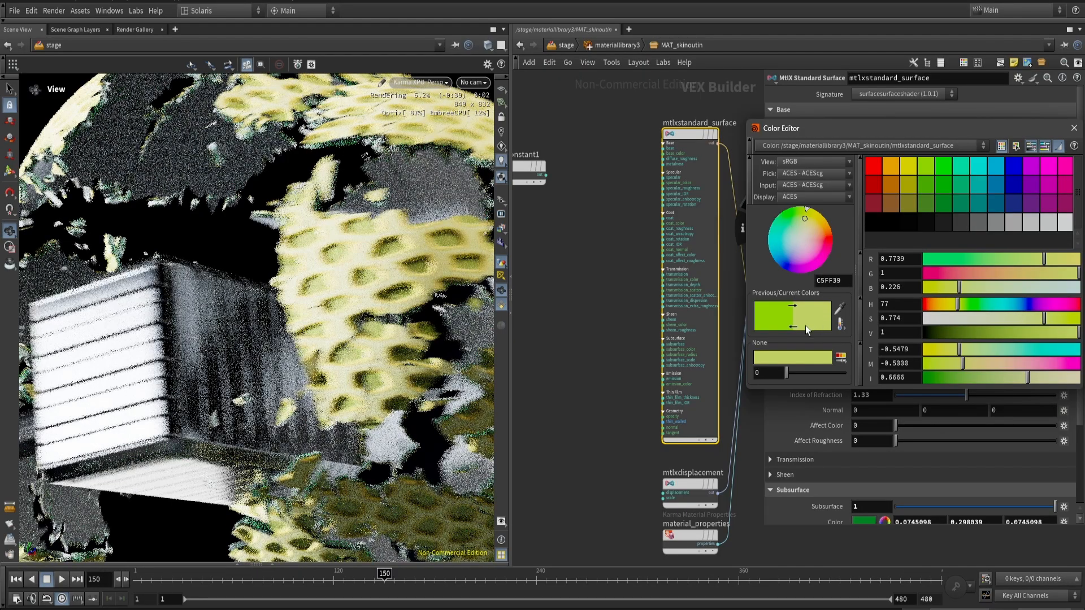
{"action": "left_click_drag", "start_coordinate": [345, 284], "coordinate": [263, 227]}
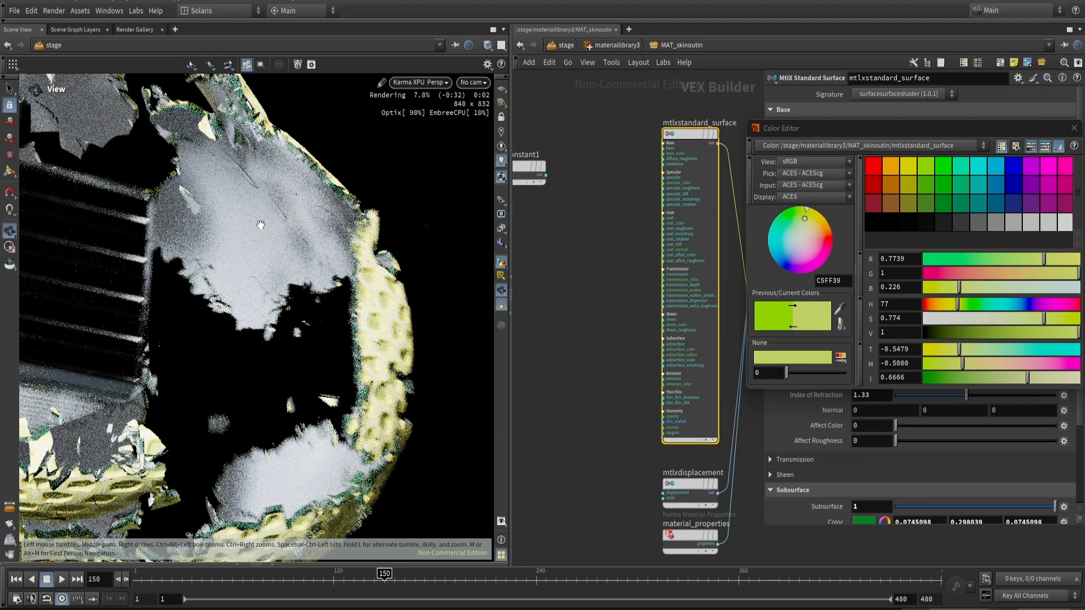
{"action": "left_click", "coordinate": [416, 83]}
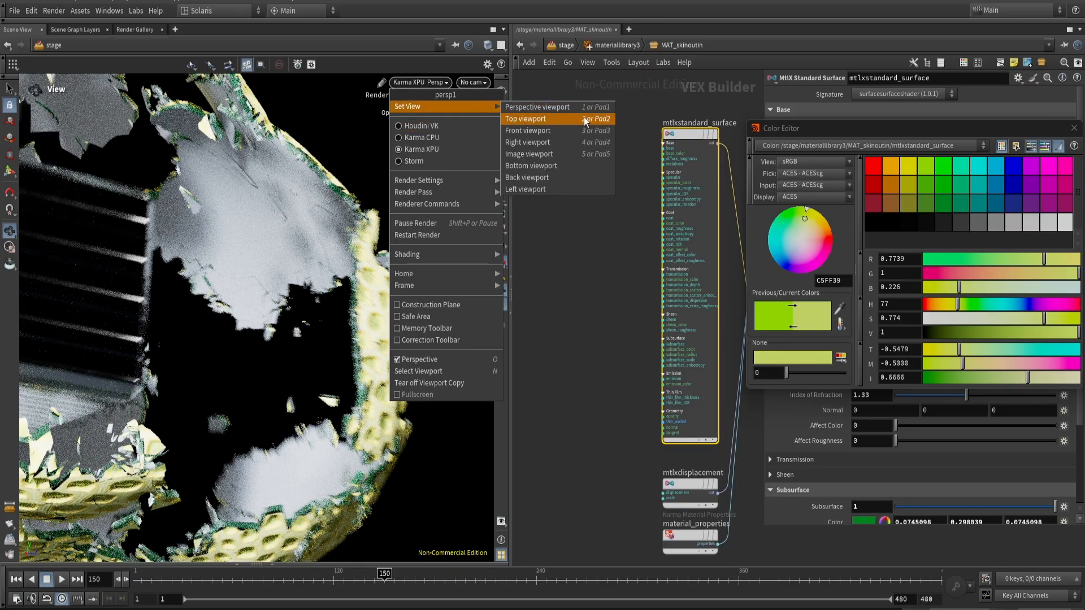
{"action": "left_click", "coordinate": [643, 154]}
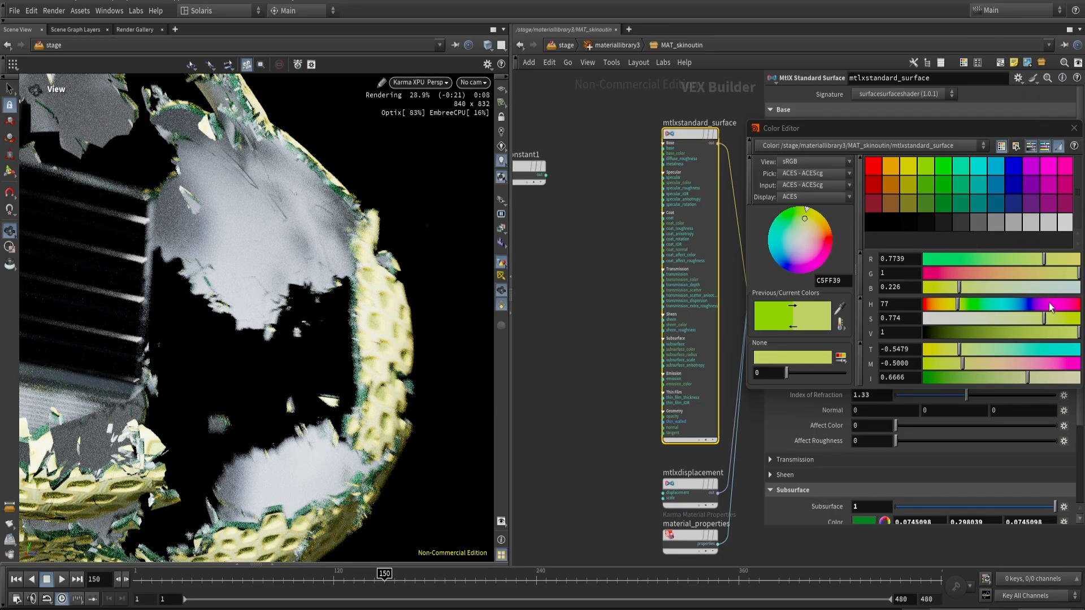
{"action": "left_click_drag", "start_coordinate": [1049, 261], "coordinate": [1058, 261]}
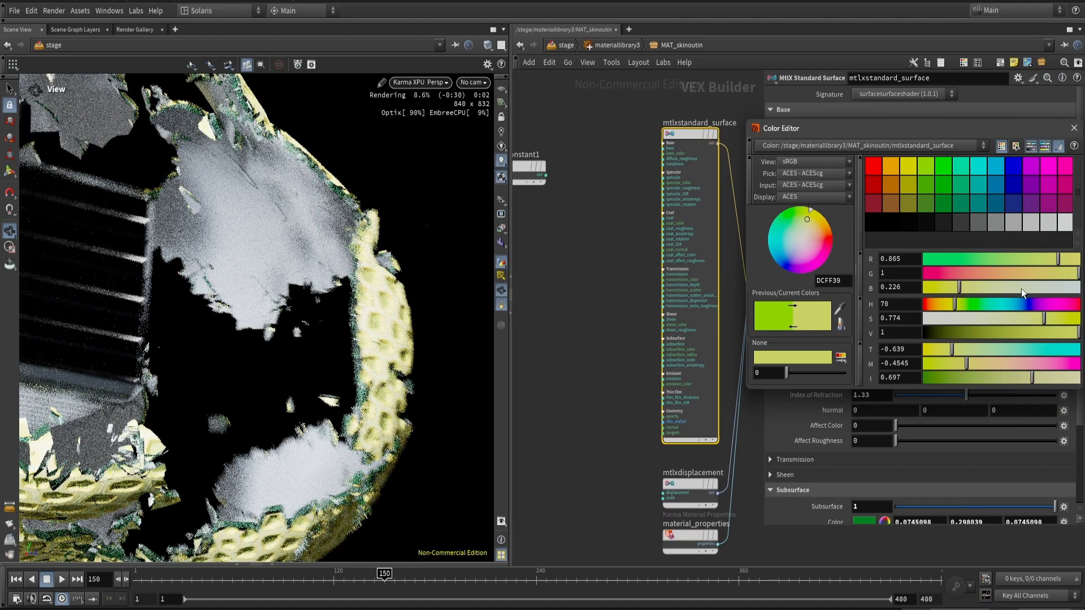
{"action": "left_click", "coordinate": [977, 289]}
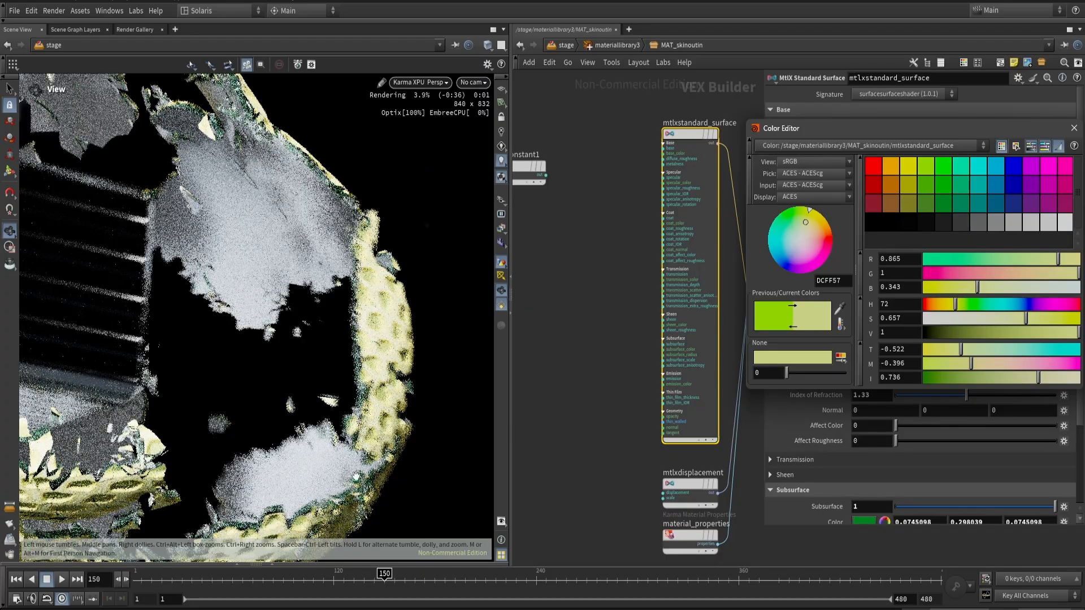
{"action": "left_click_drag", "start_coordinate": [356, 477], "coordinate": [297, 492]}
{"action": "left_click", "coordinate": [1074, 128]}
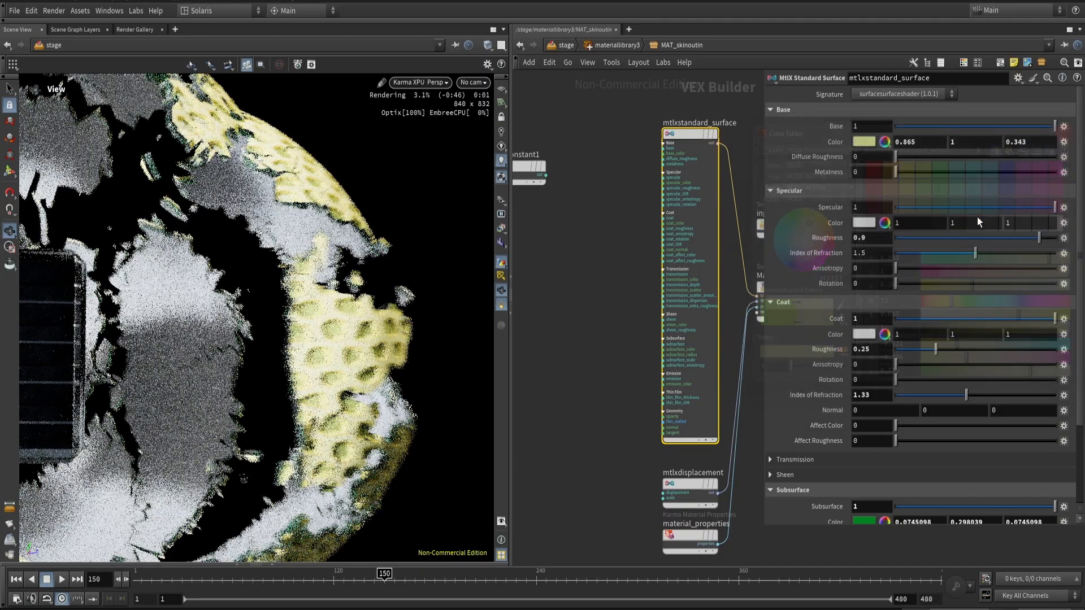
- Set the subsurface amount of the MAT_skinoutin standard surface to 0 and inspect the broken skin edges
{"action": "scroll", "coordinate": [863, 432], "scroll_direction": "down", "scroll_amount": 3}
{"action": "left_click", "coordinate": [869, 410]}
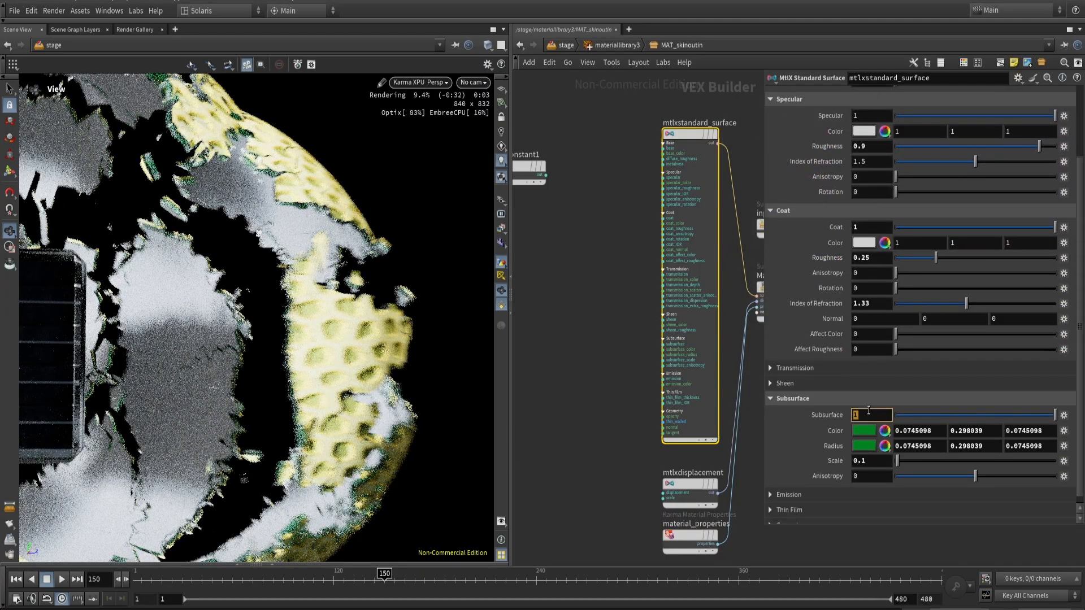
{"action": "type", "text": "0"}
{"action": "key", "text": "Return"}
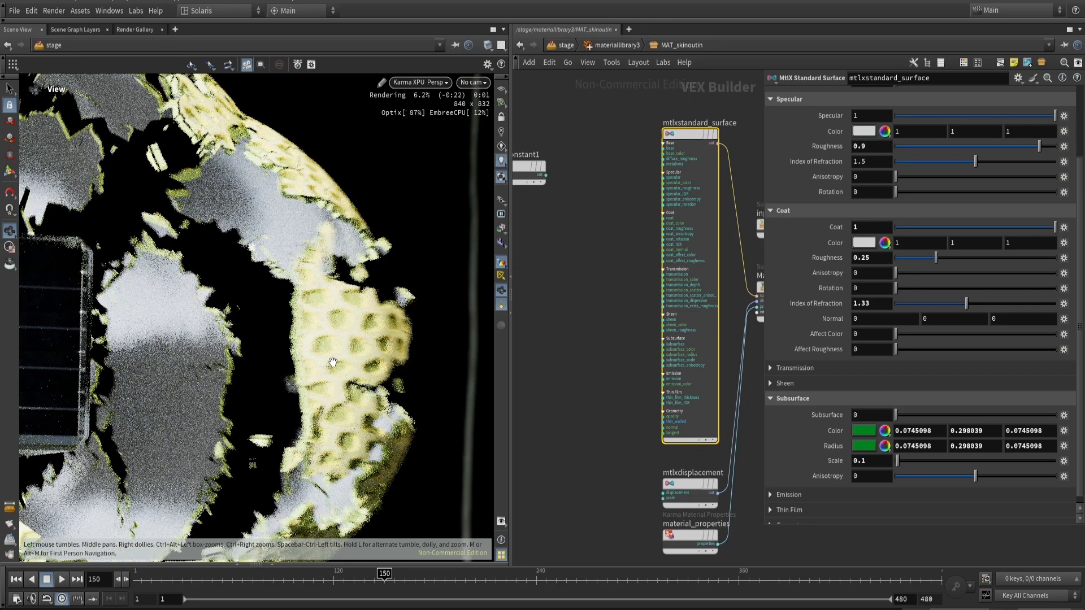
{"action": "left_click_drag", "start_coordinate": [343, 309], "coordinate": [255, 317]}
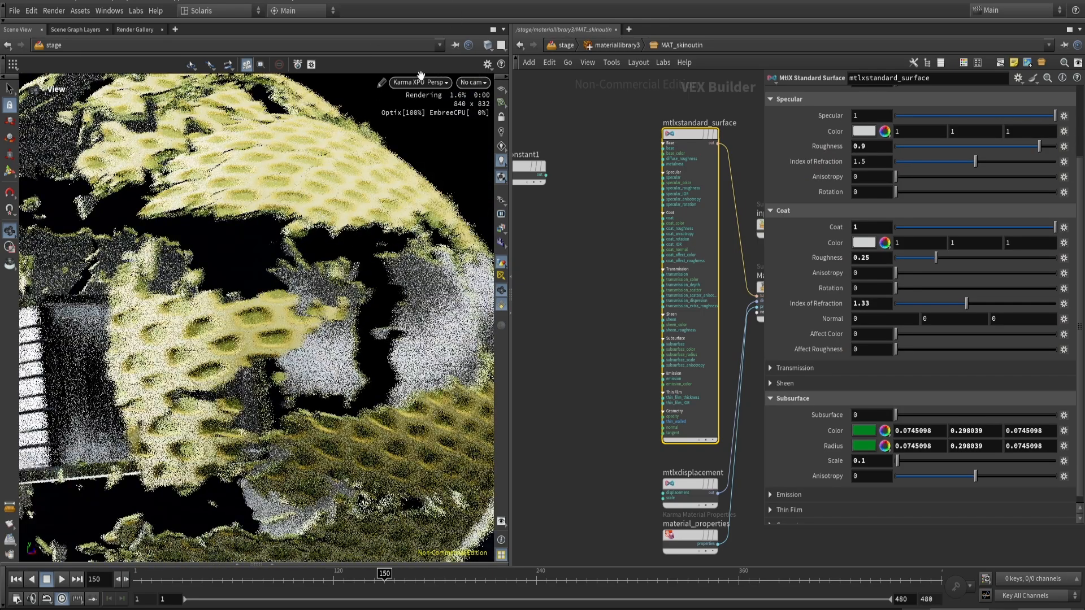
- Switch the viewport renderer to Houdini VK and return from the material network to the stage level
{"action": "left_click", "coordinate": [412, 84]}
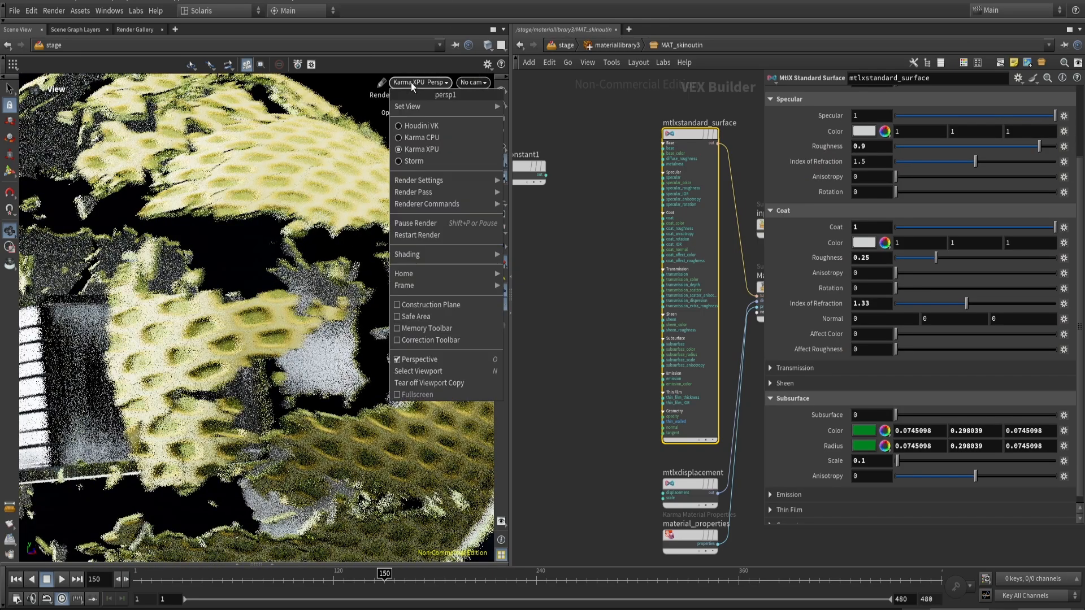
{"action": "left_click", "coordinate": [425, 130]}
{"action": "key", "text": "u"}
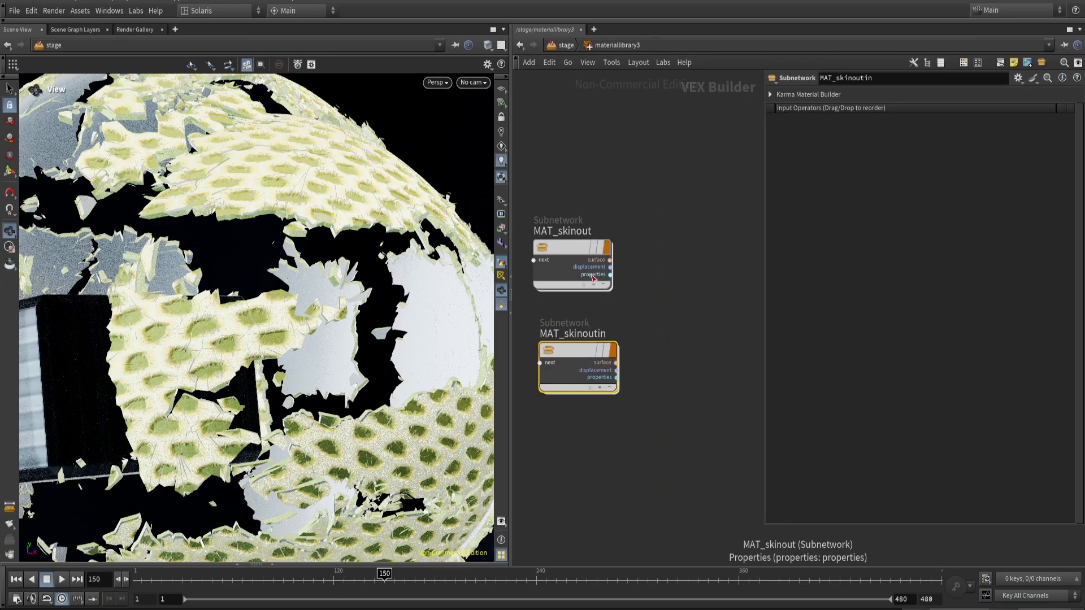
{"action": "key", "text": "u"}
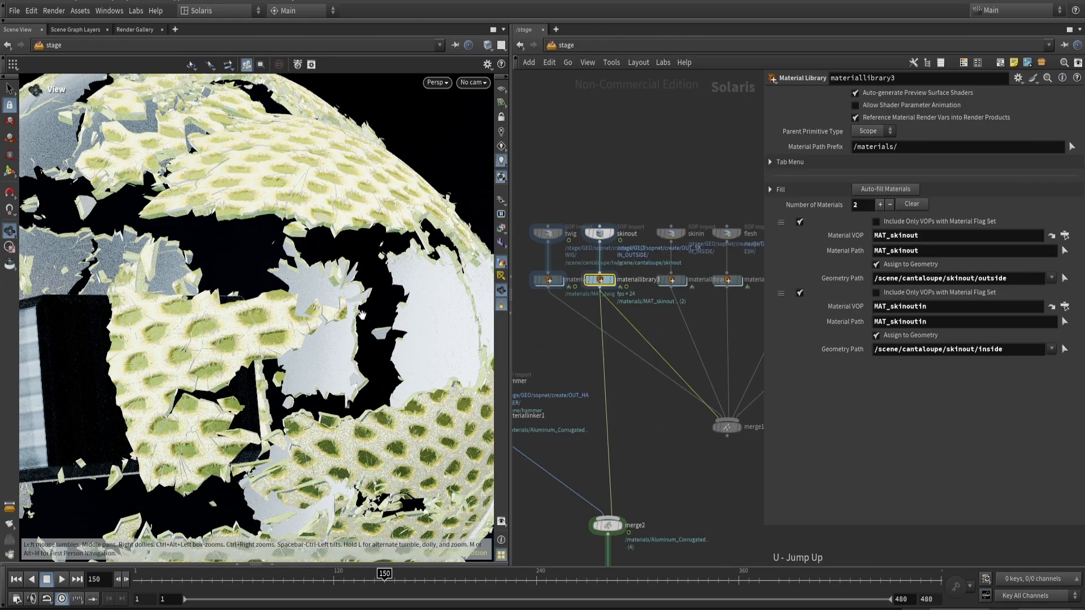
- Check the shattered skin through /cameras/camera1 at frame 214 with Karma XPU, and return to Houdini VK
{"action": "scroll", "coordinate": [361, 315], "scroll_direction": "down", "scroll_amount": 5}
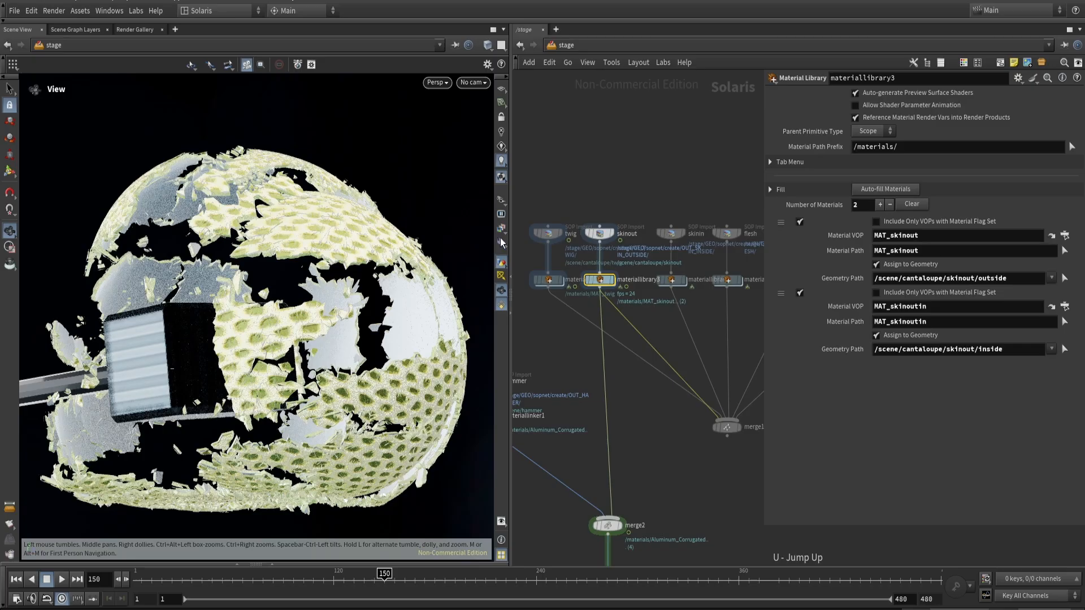
{"action": "left_click", "coordinate": [459, 85]}
{"action": "left_click", "coordinate": [504, 109]}
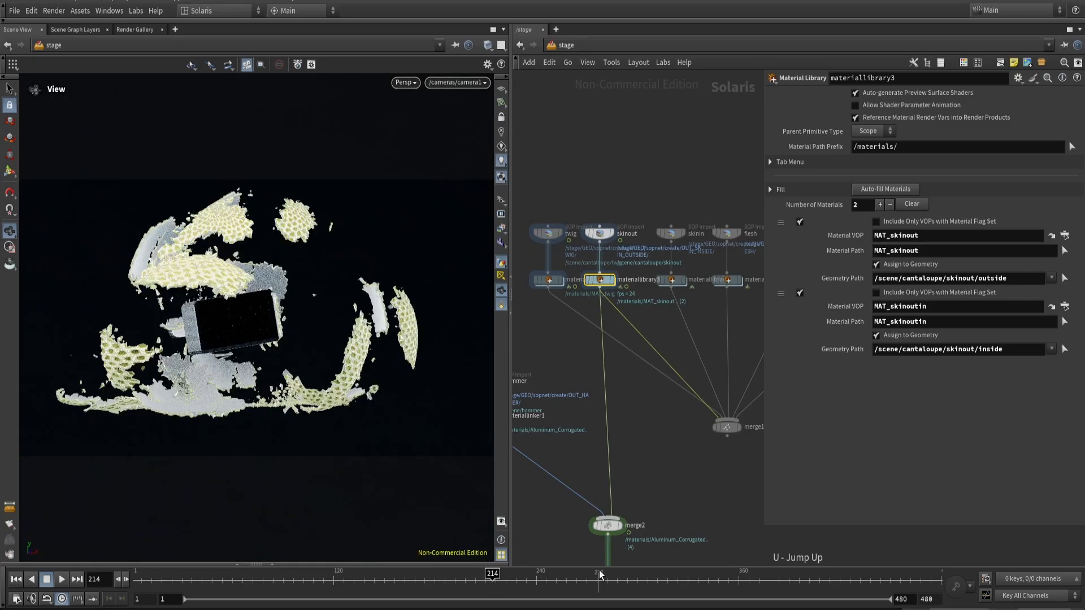
{"action": "left_click", "coordinate": [404, 82]}
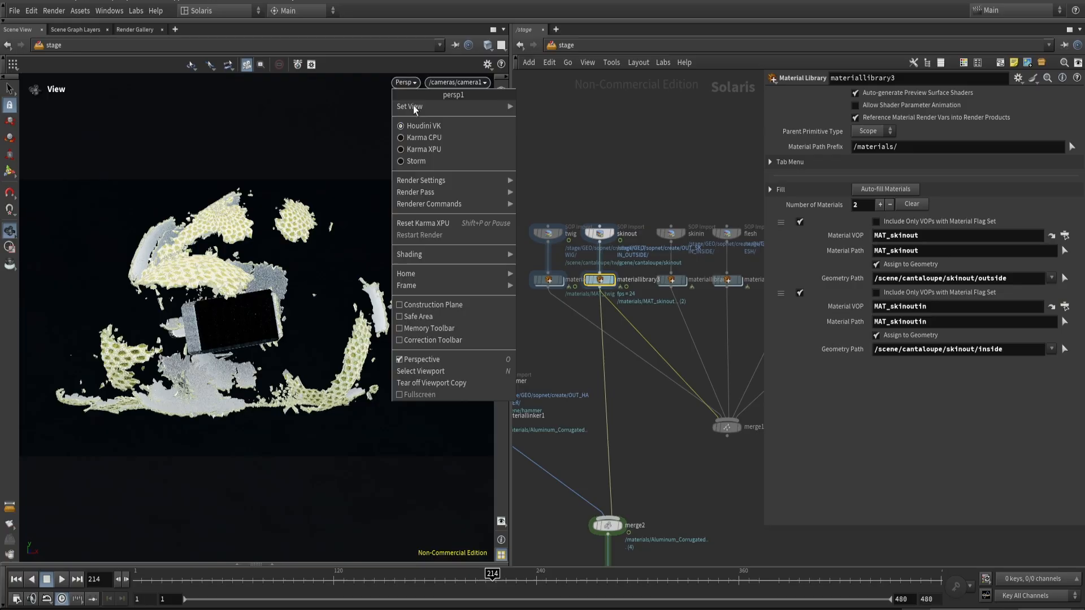
{"action": "left_click", "coordinate": [421, 148]}
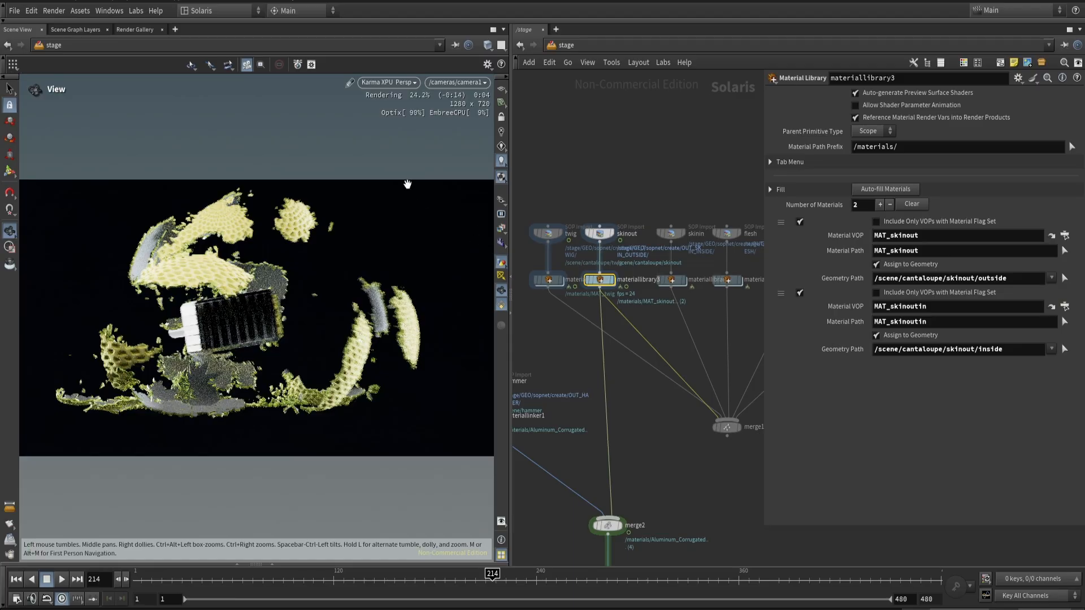
{"action": "left_click", "coordinate": [401, 85]}
{"action": "left_click", "coordinate": [406, 124]}
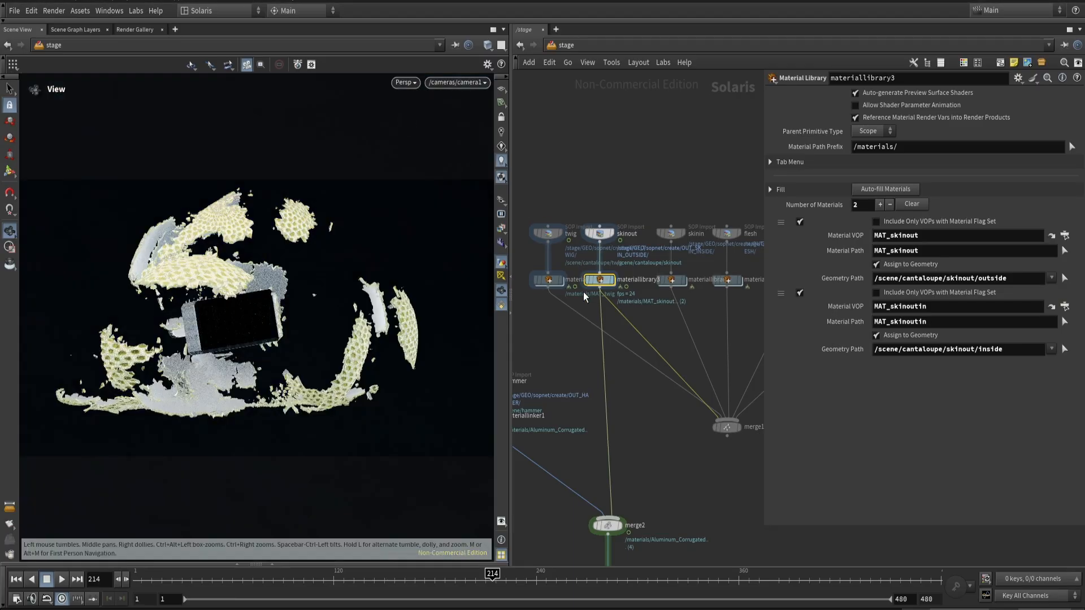
- Open the MAT_skinout material in materiallibrary3 and select its ROUGHNESS image node
{"action": "double_click", "coordinate": [594, 282]}
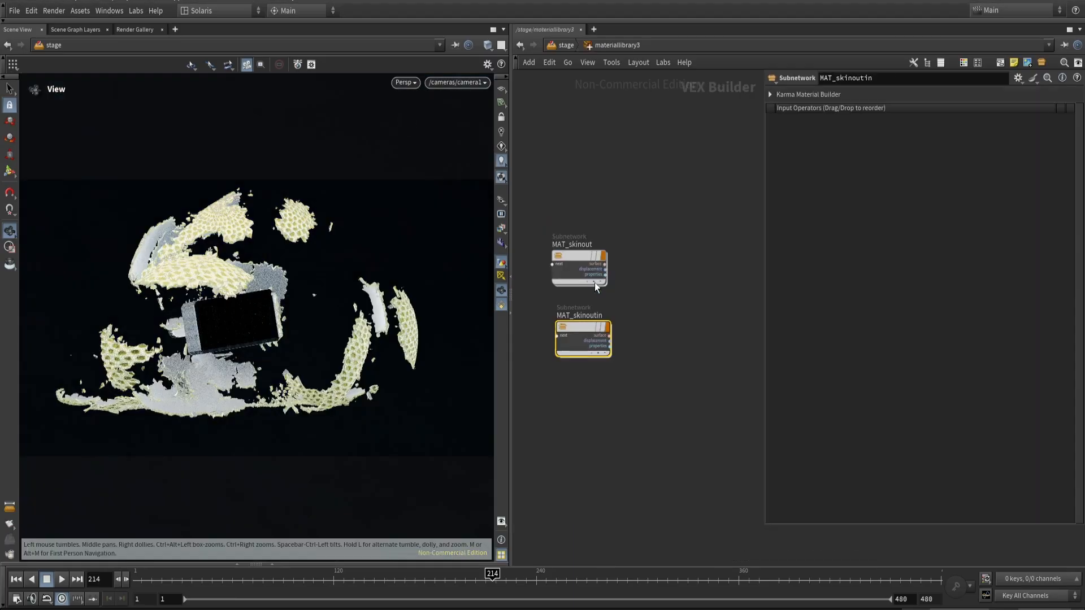
{"action": "scroll", "coordinate": [206, 268], "scroll_direction": "up", "scroll_amount": 10}
{"action": "scroll", "coordinate": [206, 292], "scroll_direction": "up", "scroll_amount": 5}
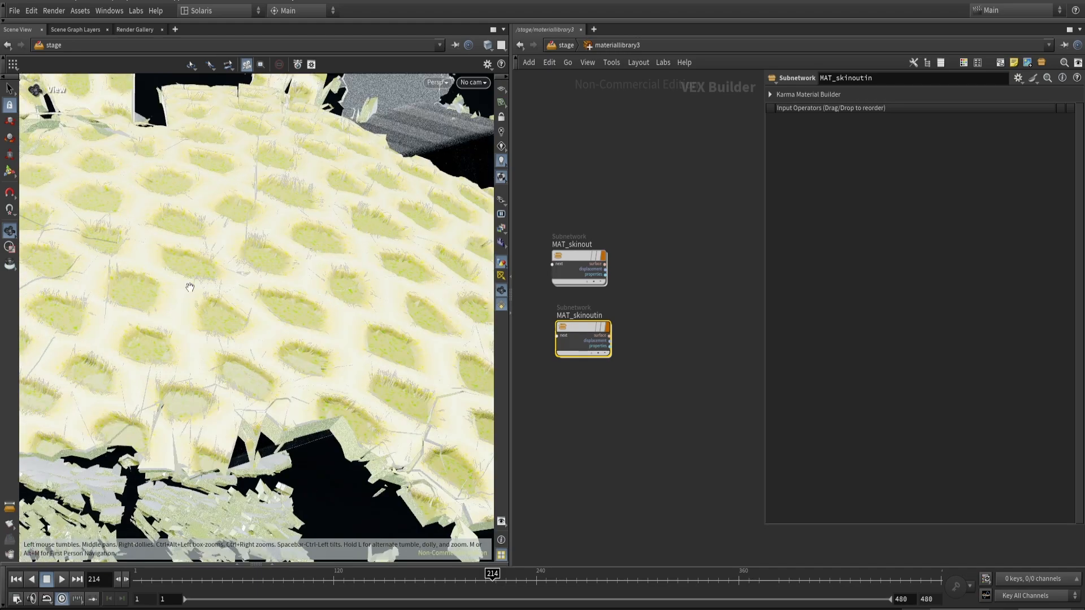
{"action": "double_click", "coordinate": [579, 253]}
{"action": "middle_click_drag", "start_coordinate": [716, 351], "coordinate": [610, 394]}
{"action": "left_click", "coordinate": [596, 316]}
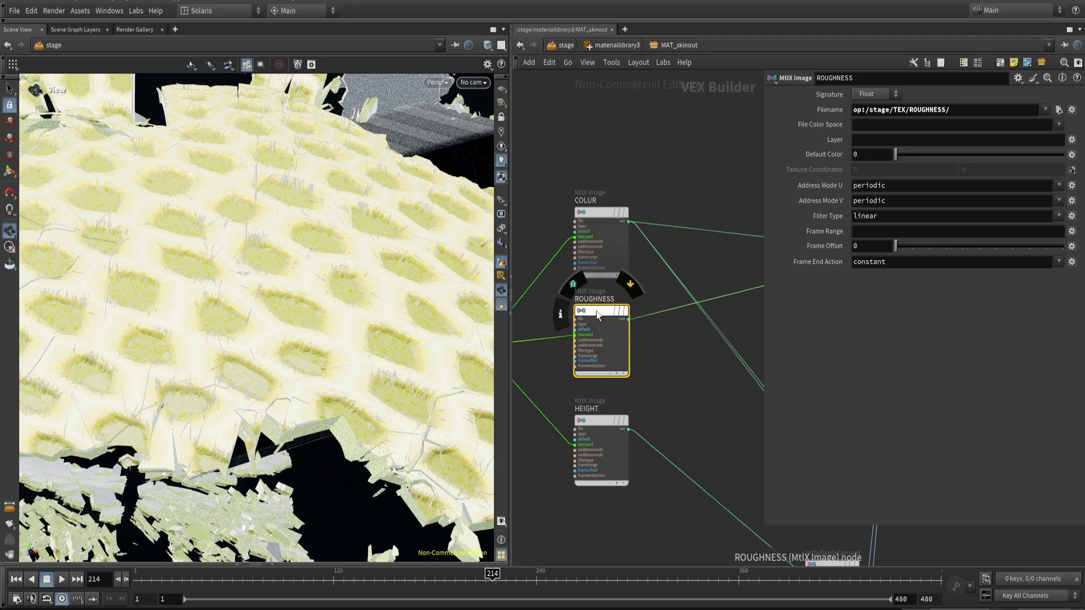
- Add a MtlX Remap node between the ROUGHNESS image and the standard surface in MAT_skinout
{"action": "middle_click_drag", "start_coordinate": [759, 334], "coordinate": [659, 368]}
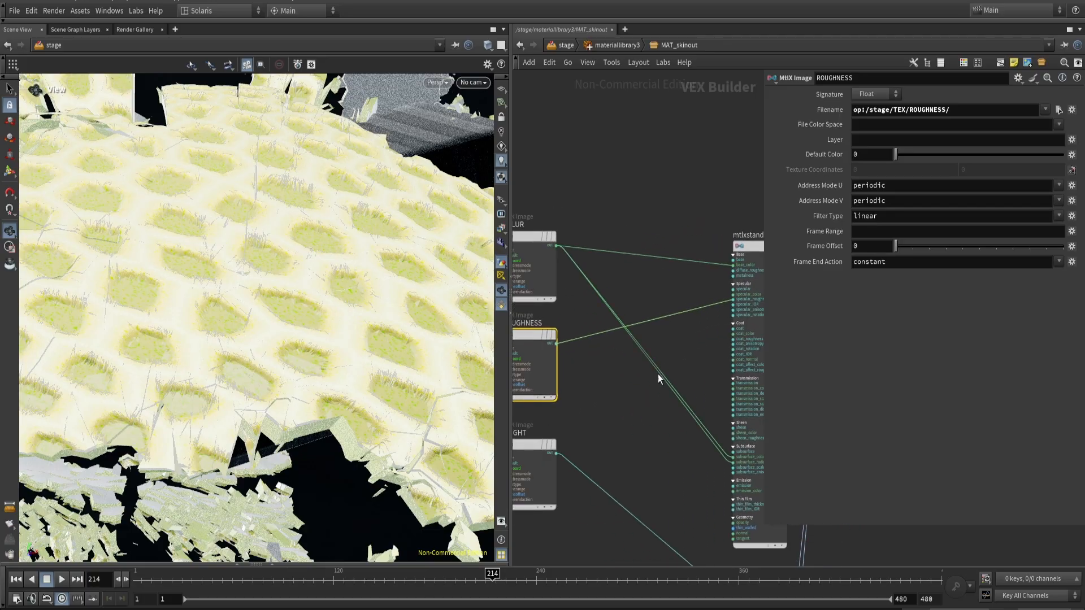
{"action": "left_click", "coordinate": [631, 389]}
{"action": "key", "text": "Tab"}
{"action": "type", "text": "remap"}
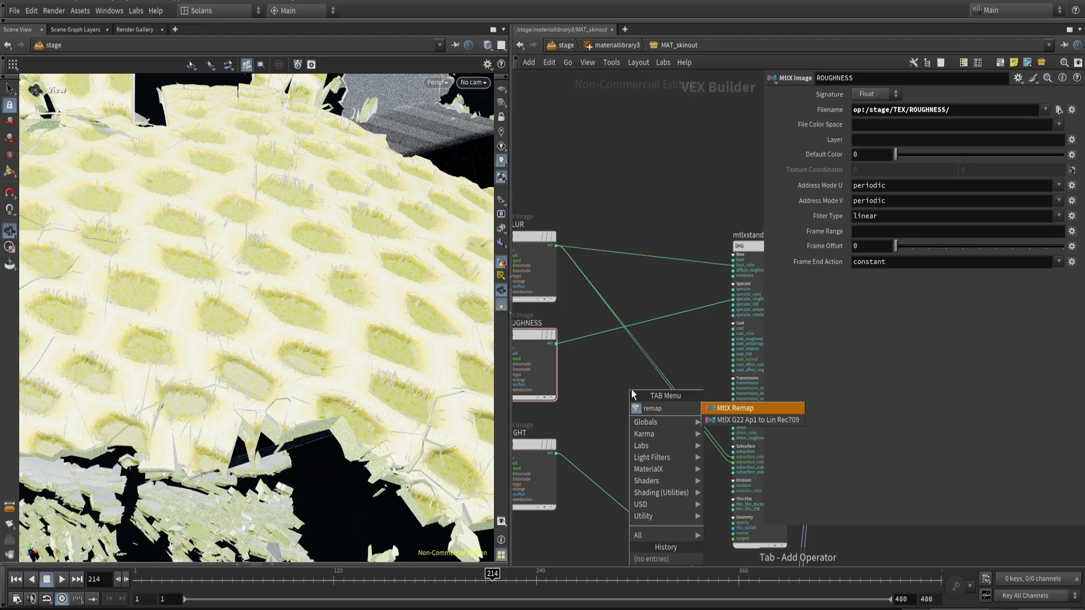
{"action": "key", "text": "Return"}
{"action": "left_click", "coordinate": [632, 389]}
{"action": "scroll", "coordinate": [572, 359], "scroll_direction": "down", "scroll_amount": 3}
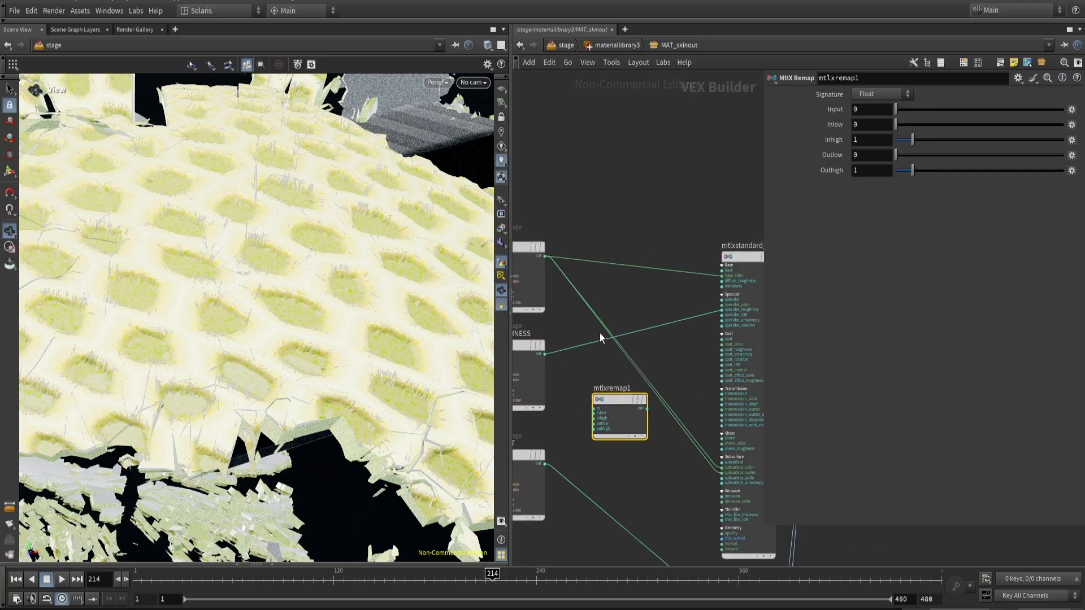
- Add a MtlX Surface Unlit node to the MAT_skinout network
{"action": "key", "text": "Tab"}
{"action": "type", "text": "sur"}
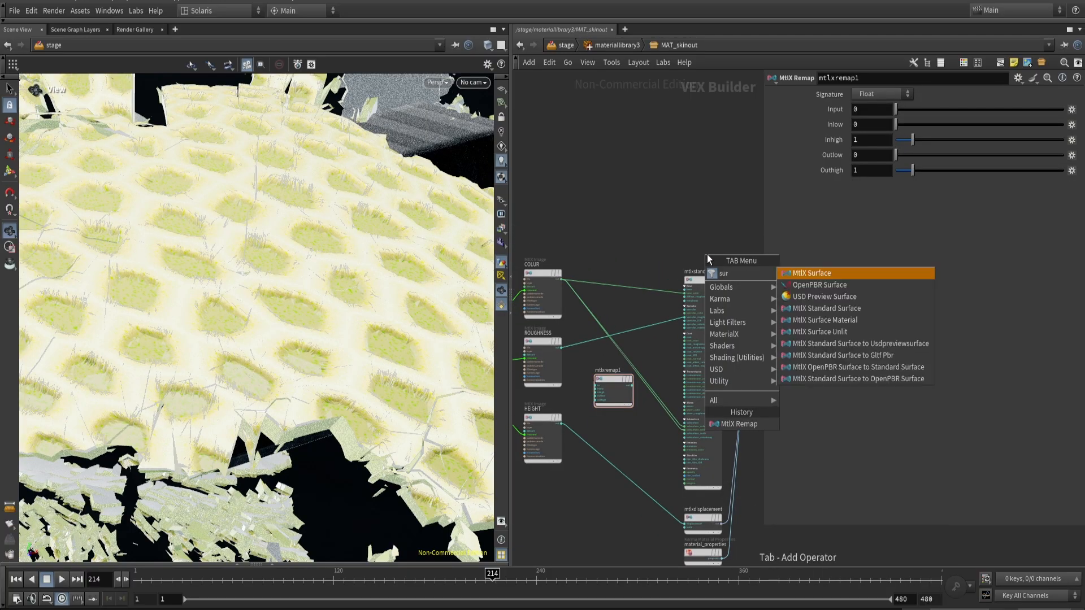
{"action": "type", "text": "f"}
{"action": "key", "text": "Down"}
{"action": "key", "text": "Down"}
{"action": "key", "text": "Down"}
{"action": "key", "text": "Down"}
{"action": "key", "text": "Down"}
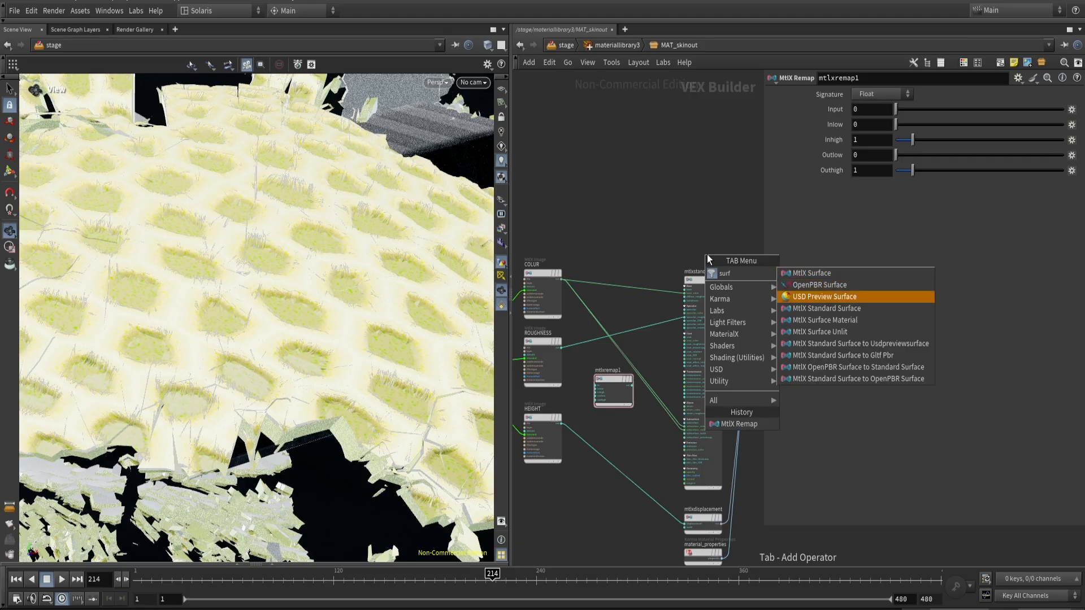
{"action": "key", "text": "Return"}
{"action": "left_click", "coordinate": [707, 255]}
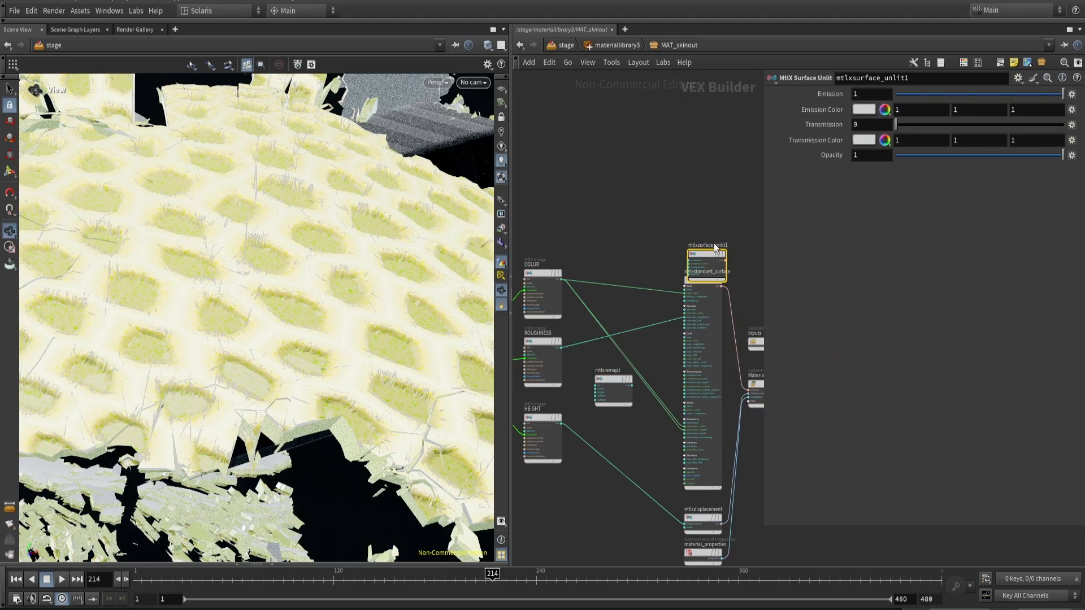
- Wire the mtlxsurface_unlit1 output into the surface input of MAT_skinout's Material Outputs node in place of the standard surface
{"action": "left_click_drag", "start_coordinate": [698, 258], "coordinate": [684, 229]}
{"action": "scroll", "coordinate": [656, 243], "scroll_direction": "up", "scroll_amount": 3}
{"action": "left_click", "coordinate": [651, 244]}
{"action": "scroll", "coordinate": [659, 253], "scroll_direction": "up", "scroll_amount": 1}
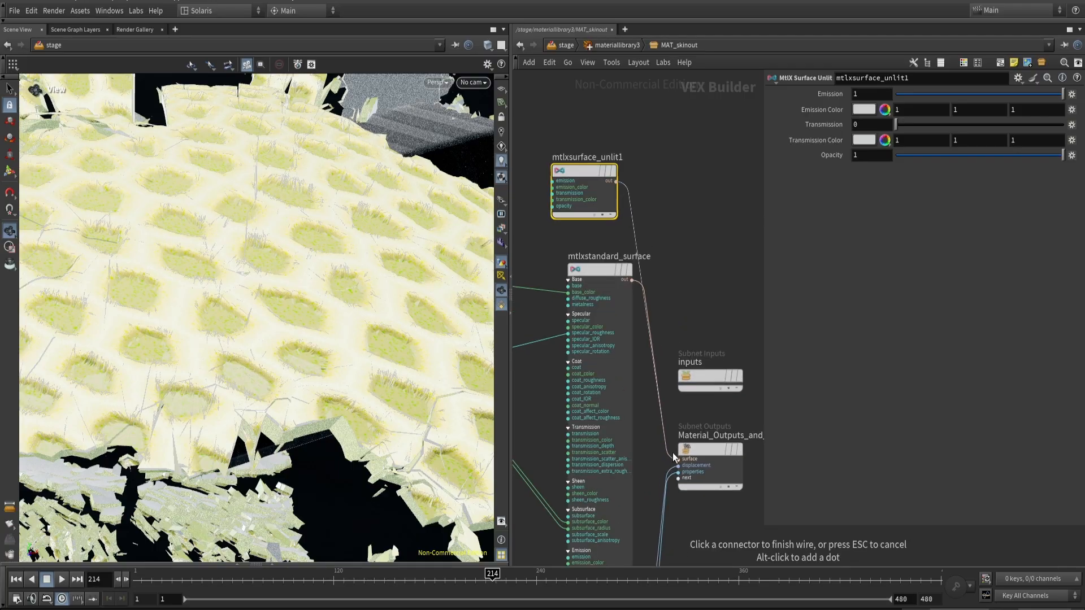
{"action": "left_click", "coordinate": [677, 458]}
{"action": "scroll", "coordinate": [744, 212], "scroll_direction": "down", "scroll_amount": 3}
{"action": "scroll", "coordinate": [642, 271], "scroll_direction": "up", "scroll_amount": 3}
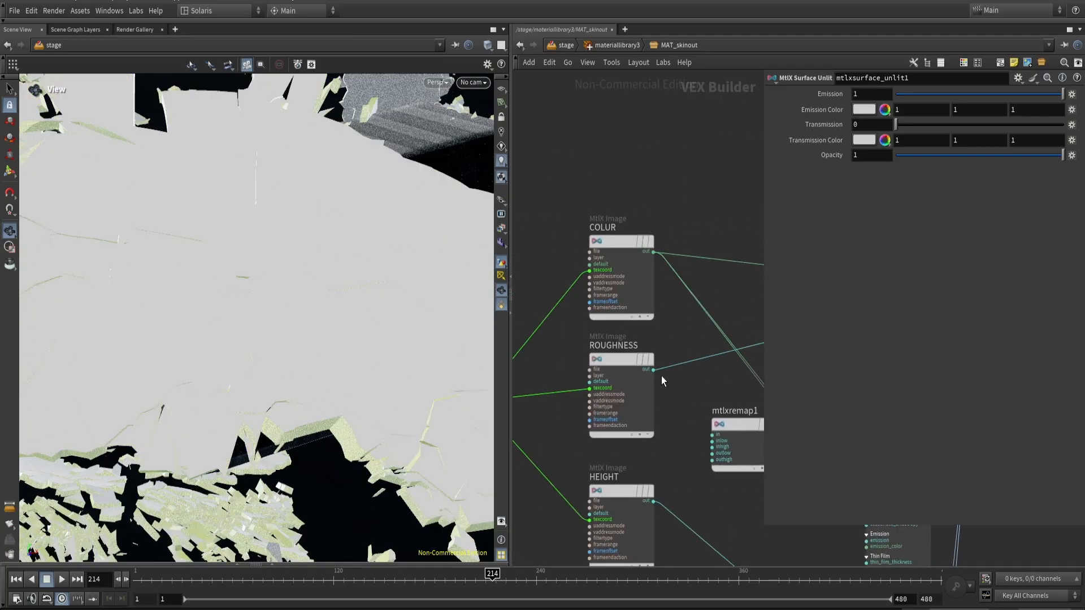
- Connect the ROUGHNESS image output to the emission input of mtlxsurface_unlit1 to preview the map on the skin
{"action": "left_click", "coordinate": [653, 369]}
{"action": "middle_click_drag", "start_coordinate": [655, 372], "coordinate": [456, 473]}
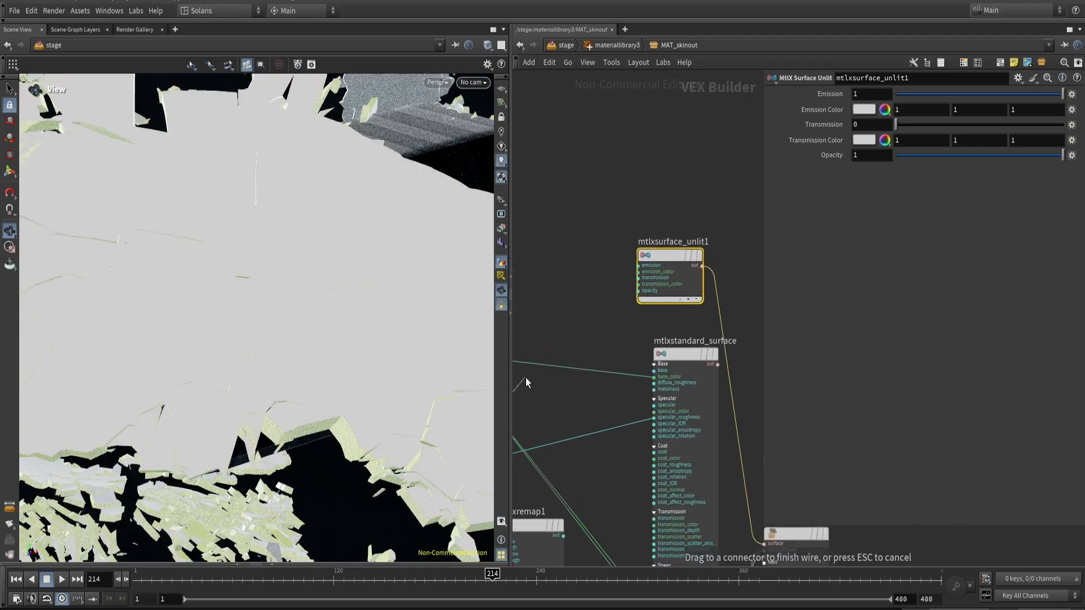
{"action": "left_click", "coordinate": [638, 265]}
{"action": "left_click_drag", "start_coordinate": [293, 294], "coordinate": [373, 299]}
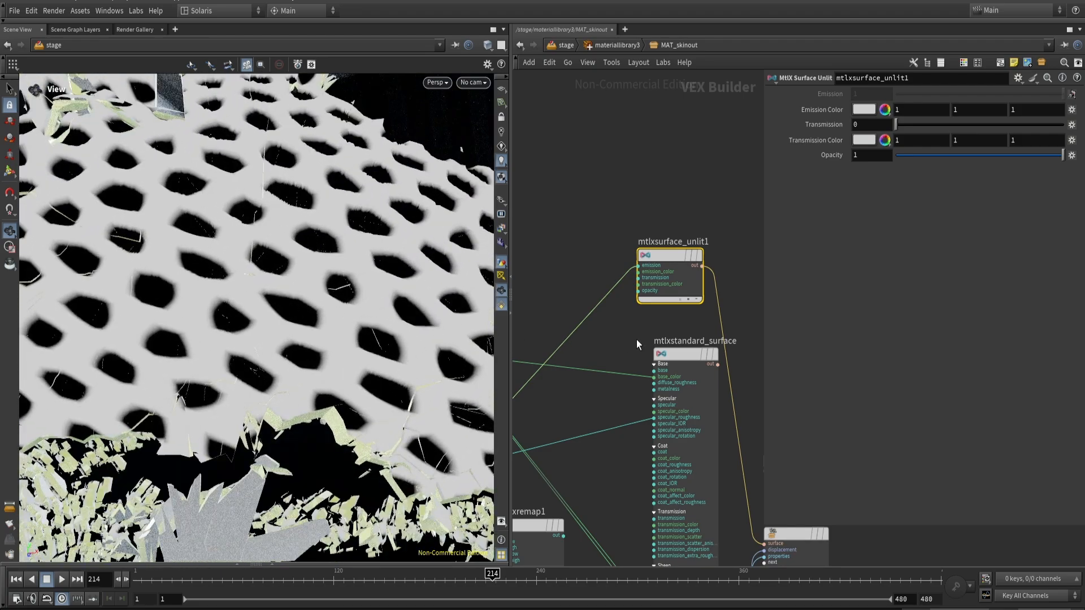
{"action": "middle_click_drag", "start_coordinate": [636, 340], "coordinate": [688, 283]}
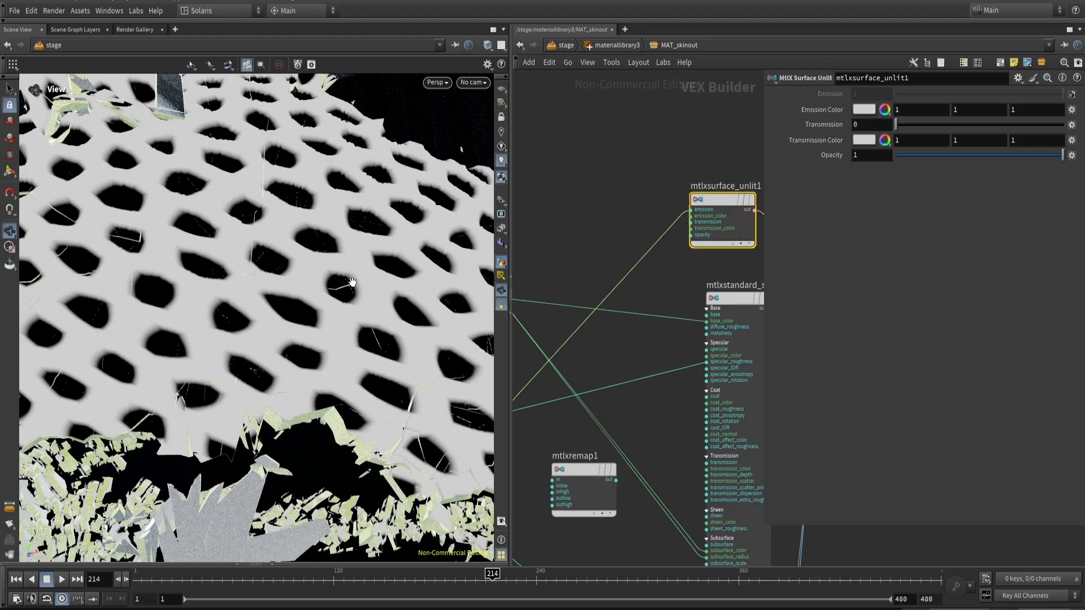
- Feed the ROUGHNESS image into mtlxremap1 and connect the remap output to the emission of mtlxsurface_unlit1
{"action": "middle_click_drag", "start_coordinate": [513, 417], "coordinate": [548, 411]}
{"action": "left_click", "coordinate": [543, 409]}
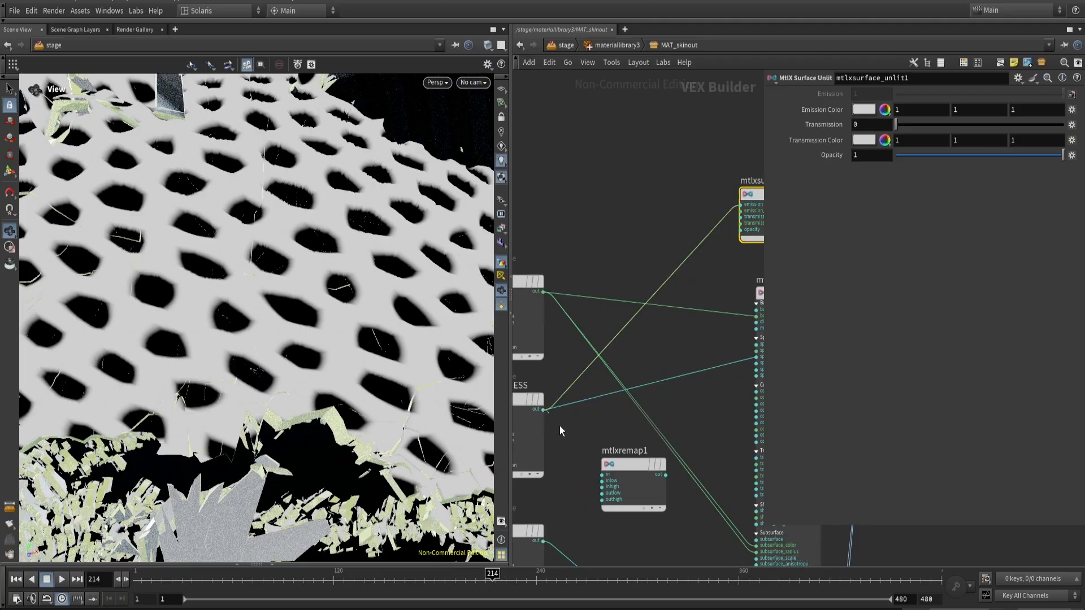
{"action": "left_click", "coordinate": [601, 475]}
{"action": "left_click", "coordinate": [665, 474]}
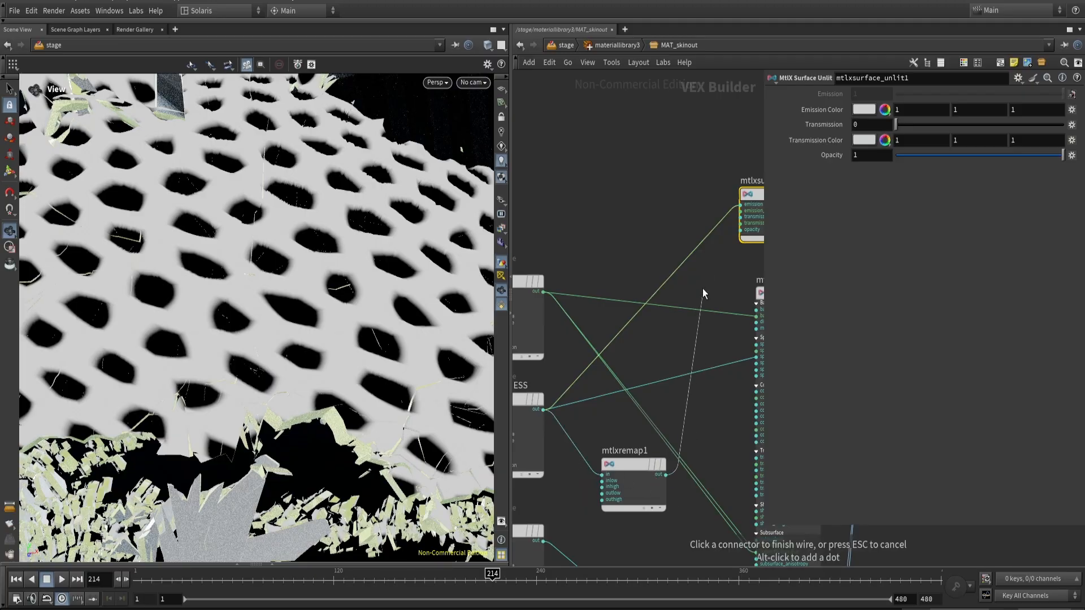
{"action": "left_click", "coordinate": [737, 207]}
- Invert and tighten the roughness mask in mtlxremap1 with Outlow 1, Outhigh 0 and Inhigh 0.05
{"action": "left_click", "coordinate": [633, 462]}
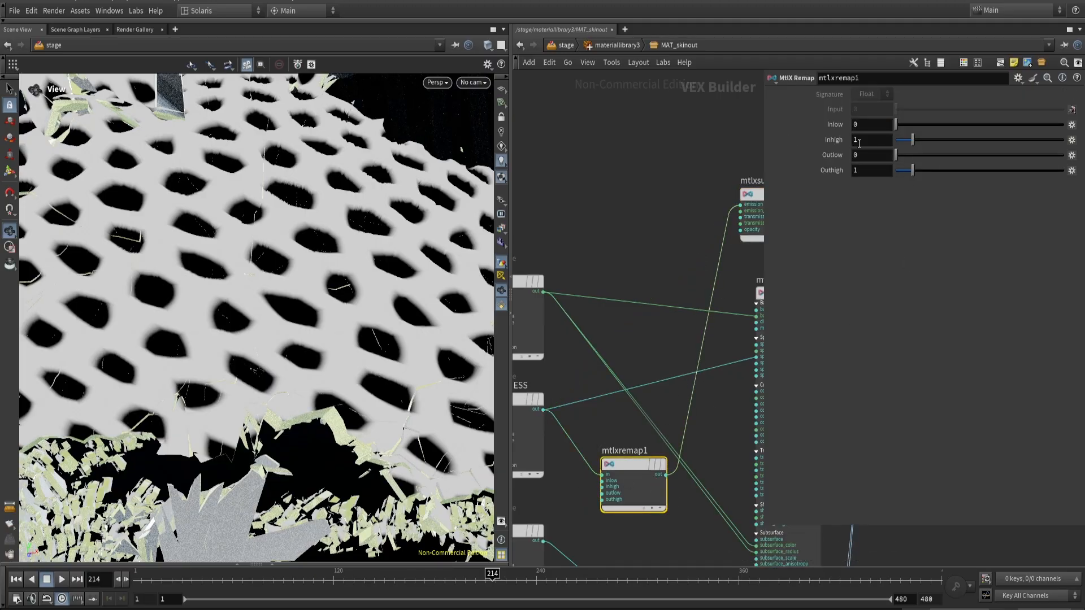
{"action": "left_click", "coordinate": [875, 152]}
{"action": "type", "text": "1"}
{"action": "key", "text": "Tab"}
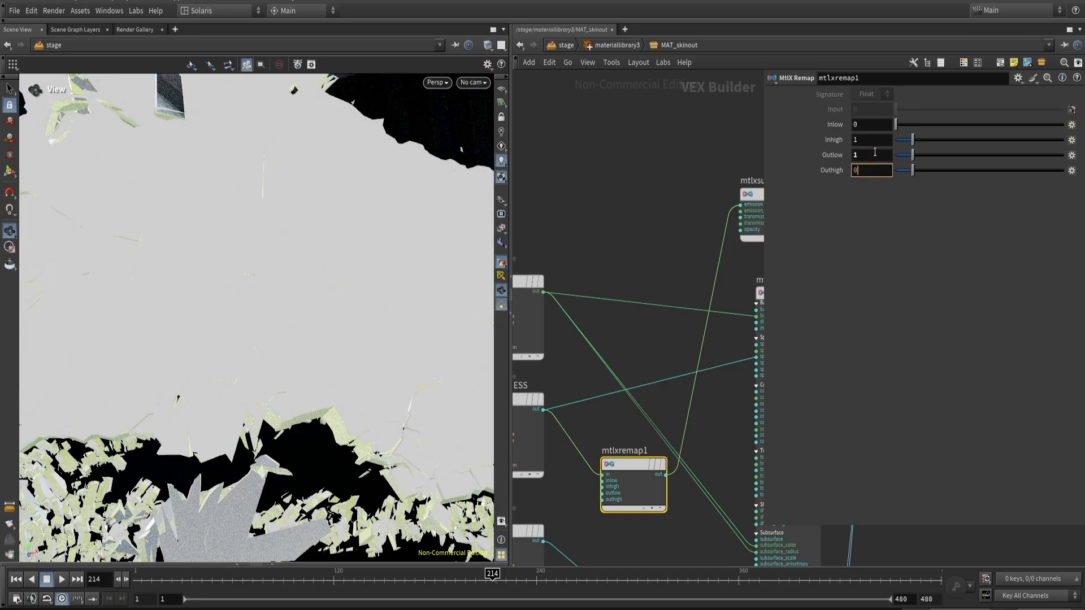
{"action": "type", "text": "0"}
{"action": "key", "text": "Return"}
{"action": "left_click_drag", "start_coordinate": [282, 316], "coordinate": [352, 306]}
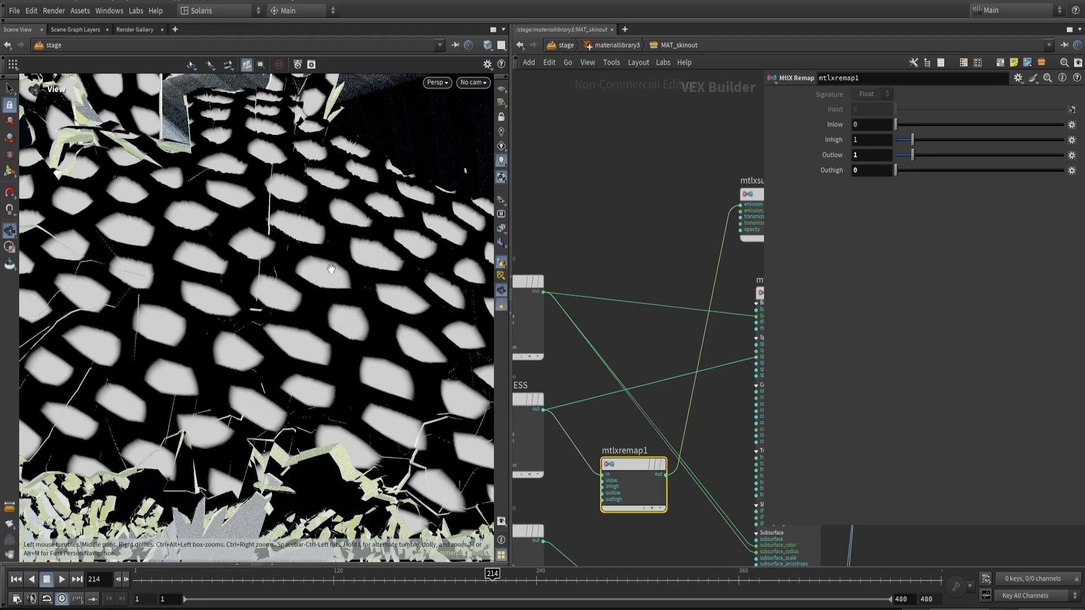
{"action": "middle_click_drag", "start_coordinate": [897, 140], "coordinate": [400, 190]}
{"action": "key", "text": "Return"}
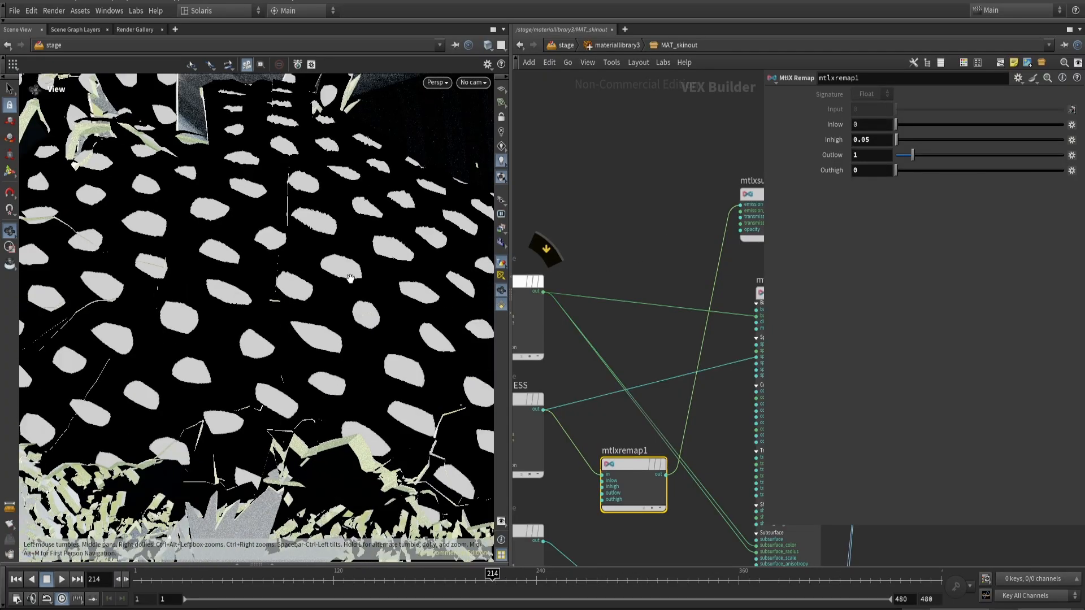
{"action": "key", "text": "d"}
{"action": "left_click", "coordinate": [237, 161]}
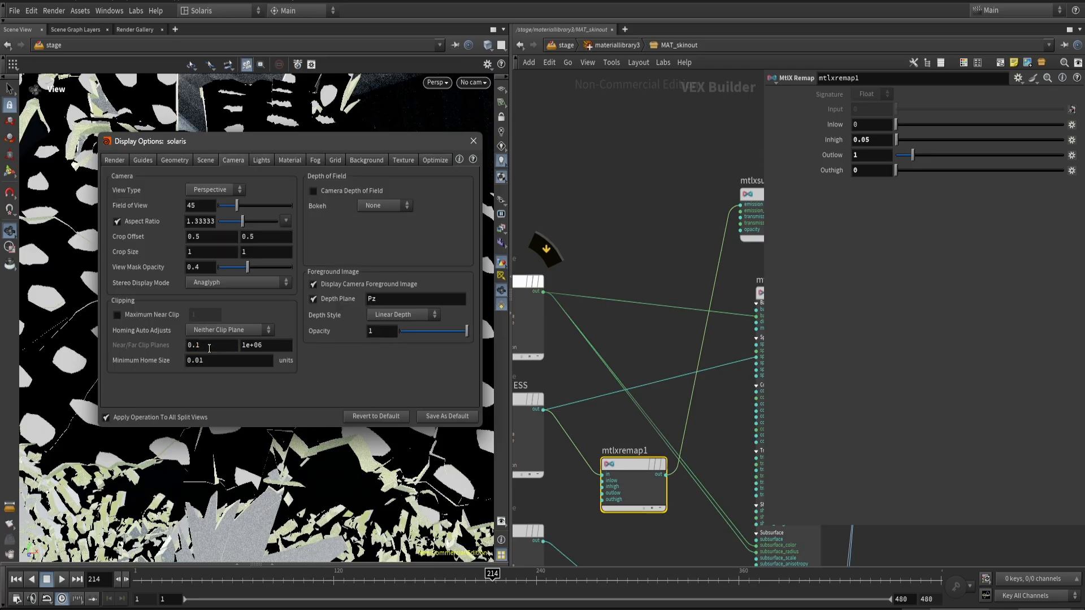
{"action": "left_click", "coordinate": [473, 141]}
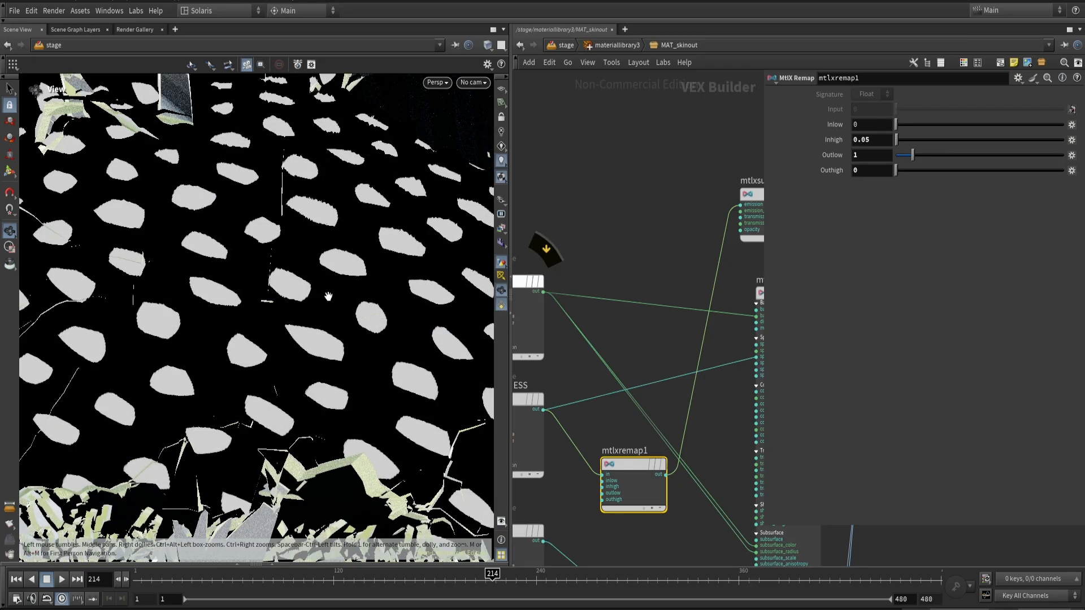
- Connect mtlxremap1 to the coat input of mtlxstandard_surface and wire the standard surface back into the material's surface output
{"action": "left_click_drag", "start_coordinate": [328, 296], "coordinate": [480, 316]}
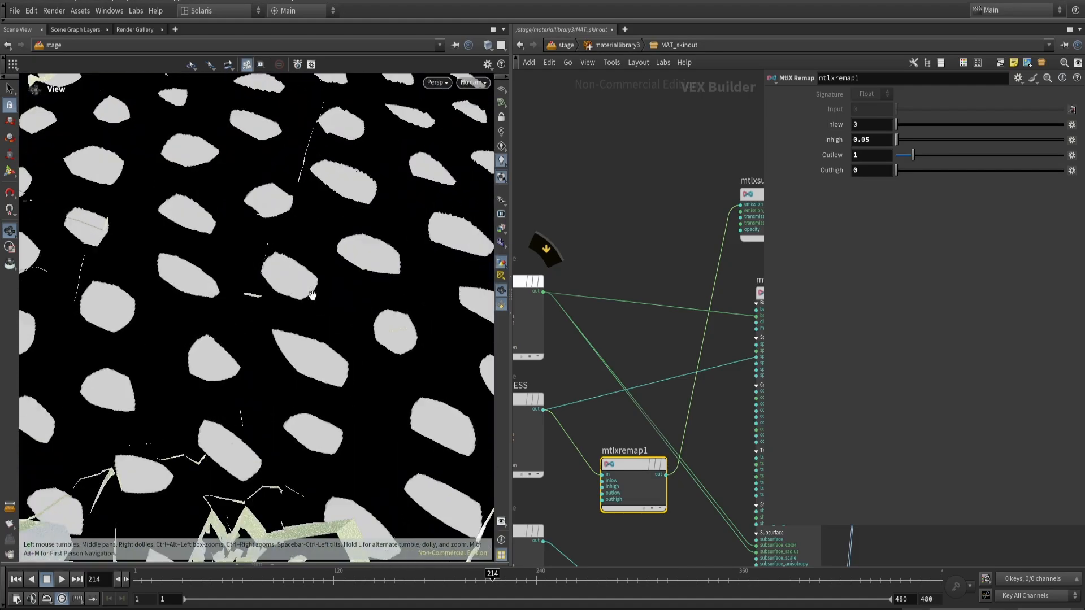
{"action": "middle_click_drag", "start_coordinate": [695, 425], "coordinate": [627, 427]}
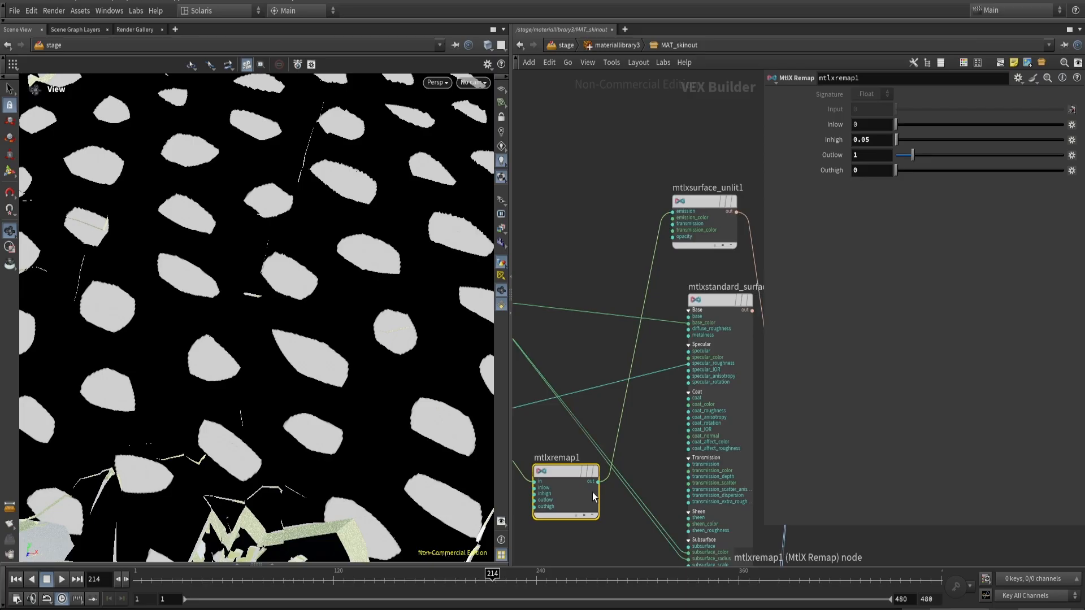
{"action": "middle_click_drag", "start_coordinate": [635, 477], "coordinate": [558, 418]}
{"action": "left_click", "coordinate": [622, 360]}
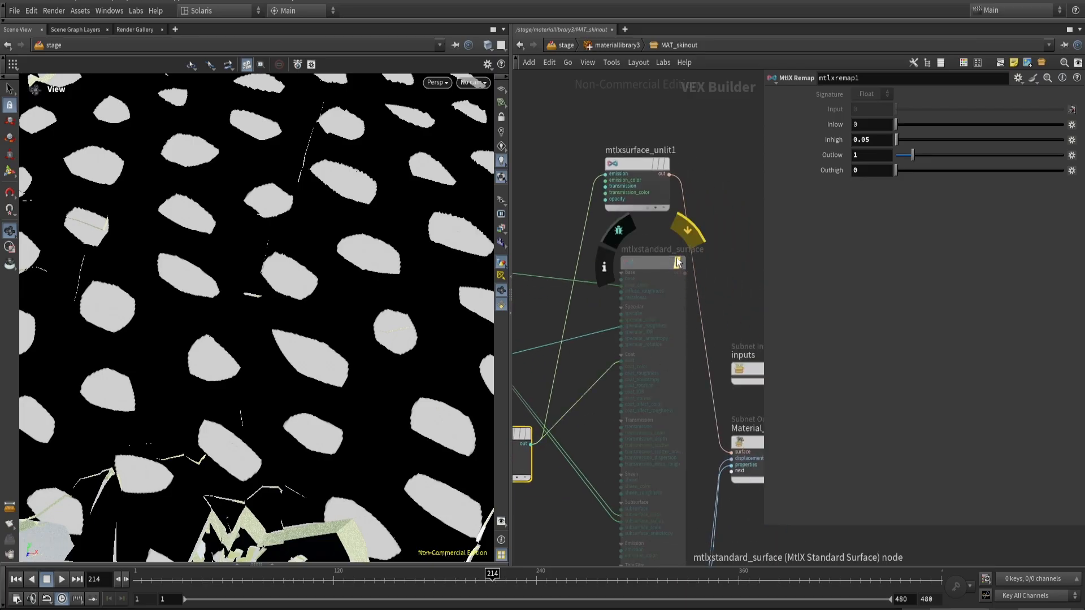
{"action": "left_click", "coordinate": [684, 273]}
{"action": "left_click", "coordinate": [730, 452]}
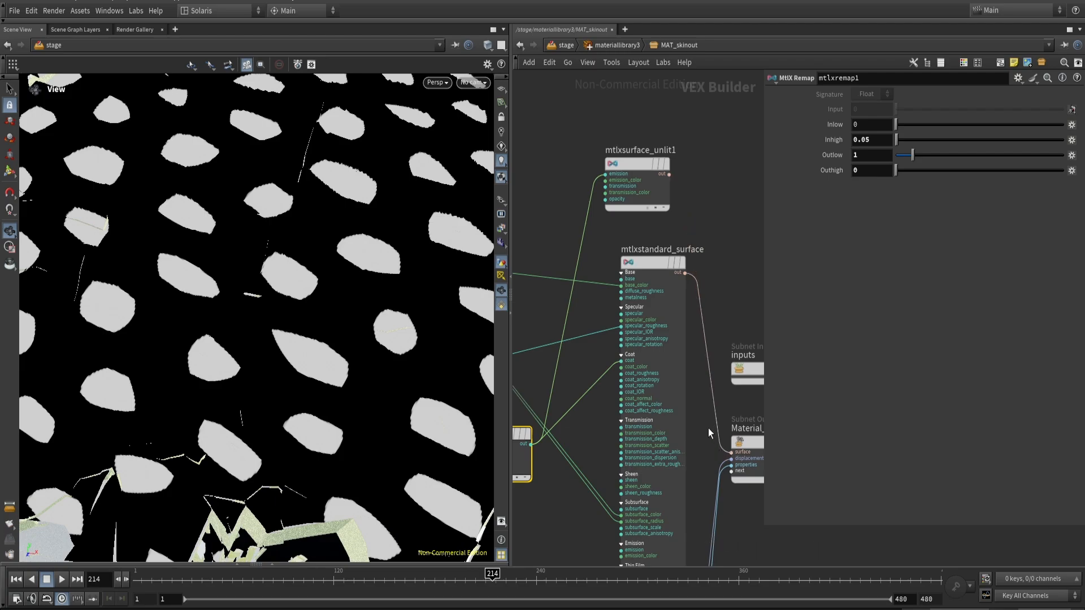
{"action": "left_click_drag", "start_coordinate": [347, 351], "coordinate": [336, 355]}
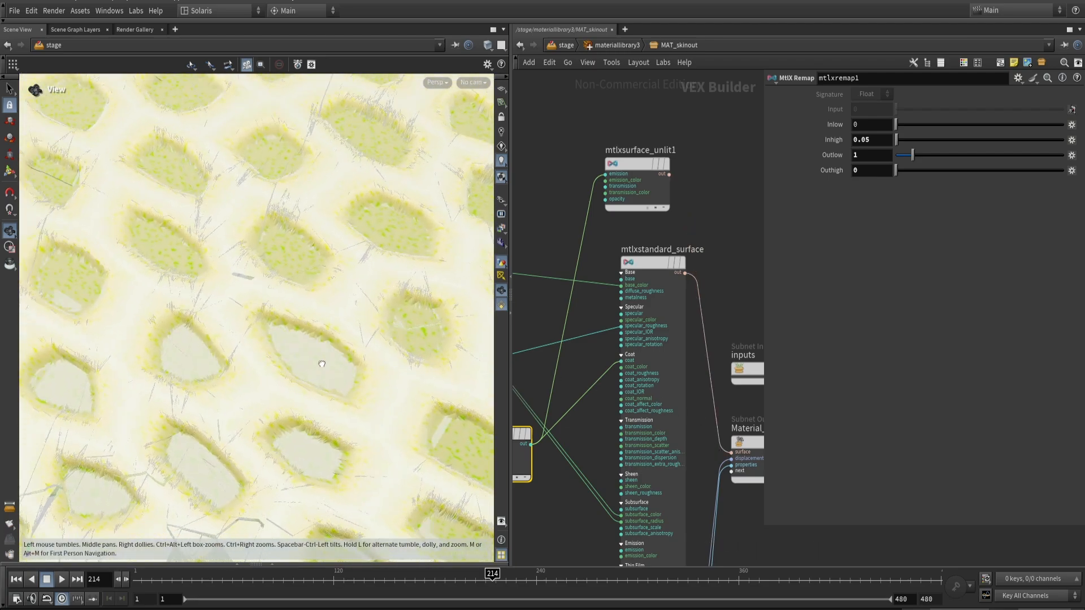
- Show the Coat settings of mtlxstandard_surface and check the coated skin with Karma XPU
{"action": "left_click", "coordinate": [638, 262]}
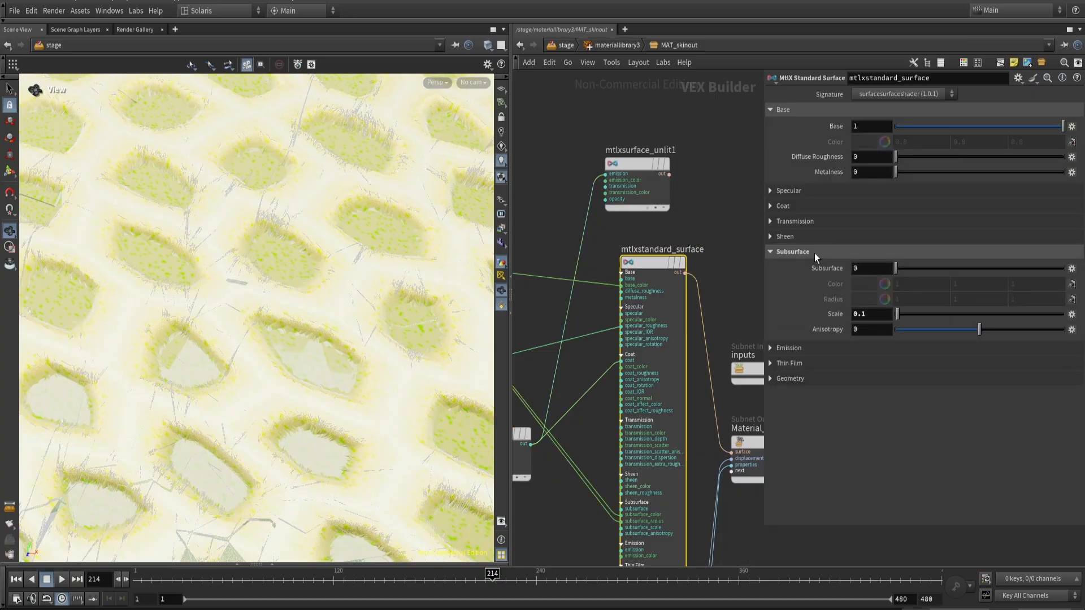
{"action": "left_click", "coordinate": [787, 210]}
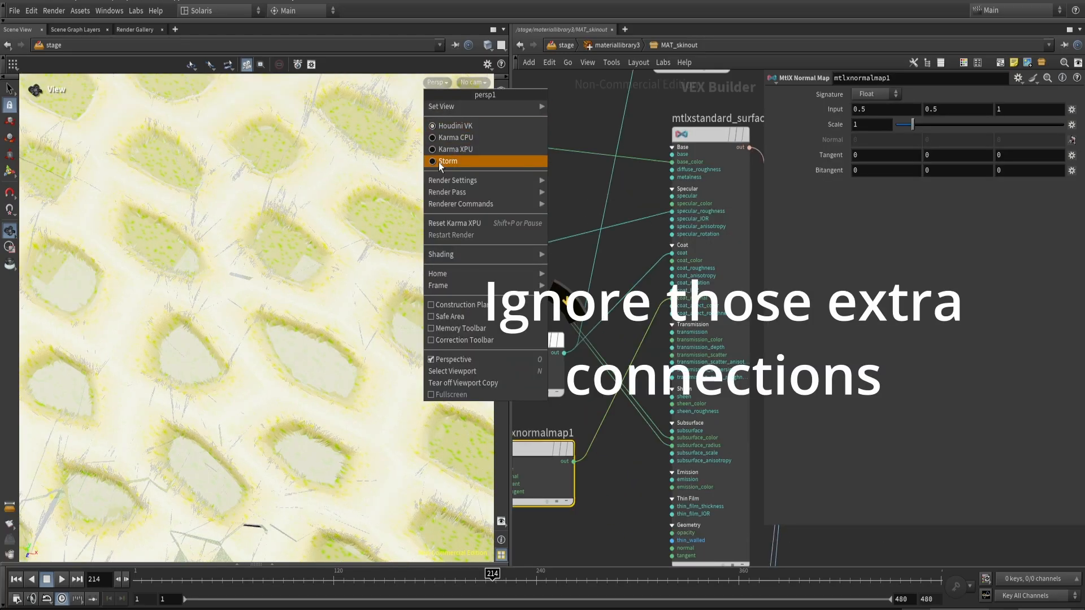
{"action": "left_click", "coordinate": [448, 149]}
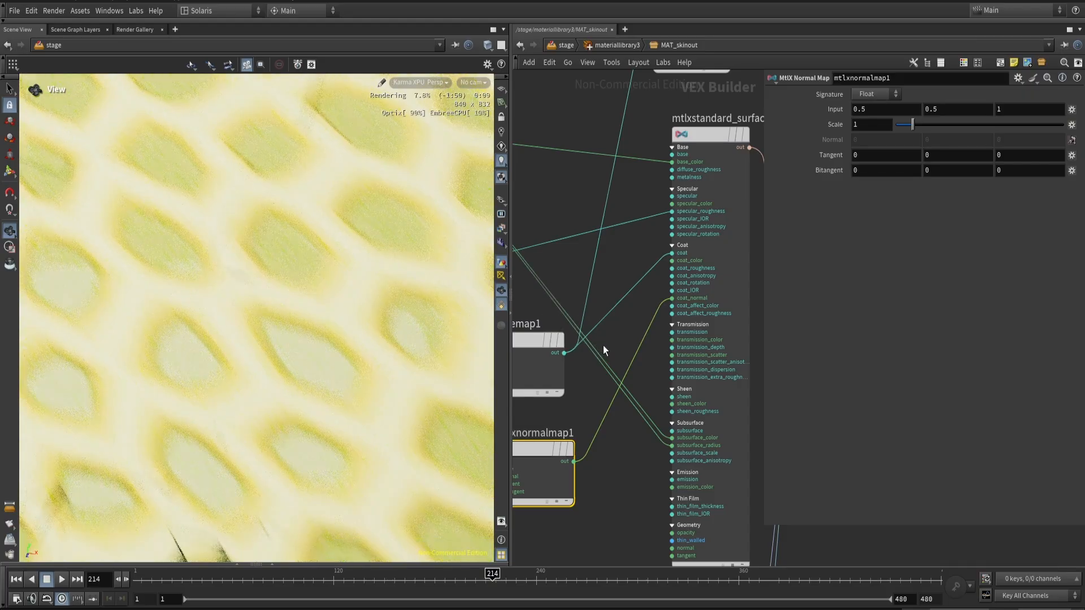
{"action": "left_click_drag", "start_coordinate": [373, 306], "coordinate": [415, 317]}
- Return to the stage network and open the Camera Effects settings of the karmarendersettings node
{"action": "key", "text": "u"}
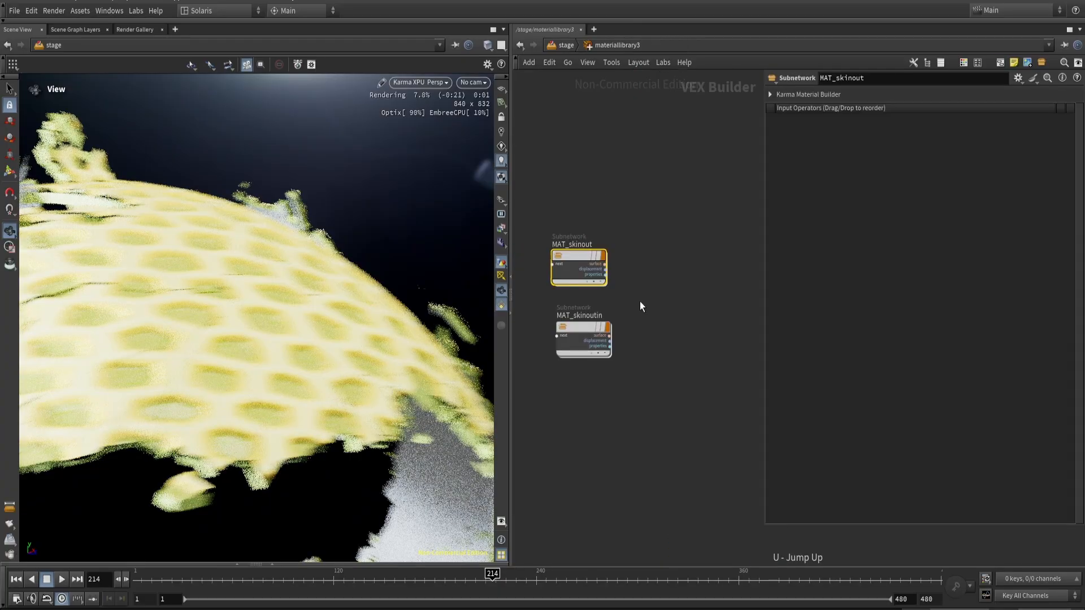
{"action": "key", "text": "u"}
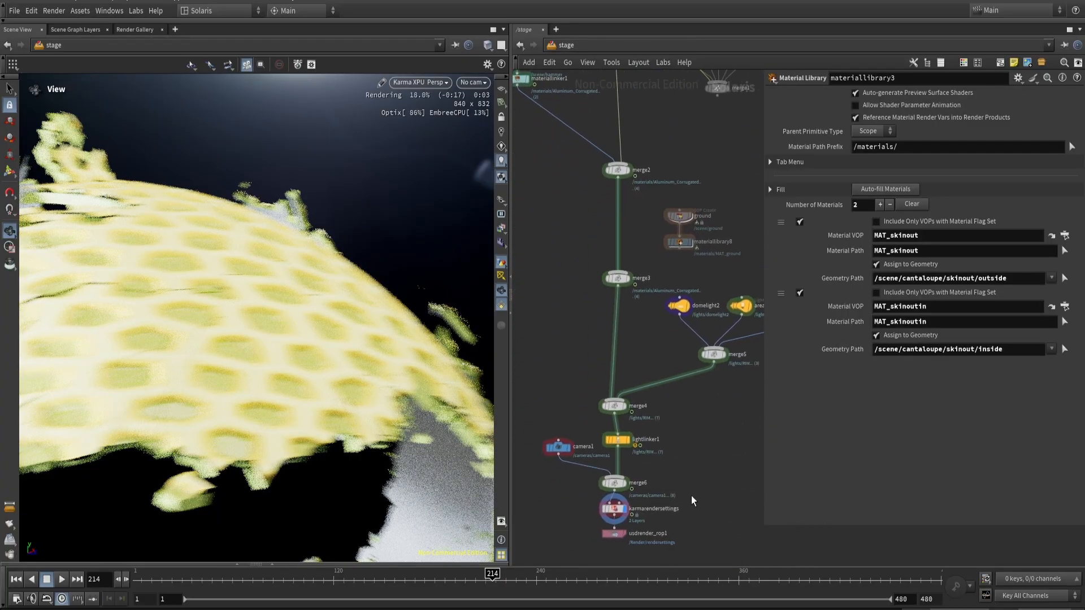
{"action": "left_click", "coordinate": [599, 514]}
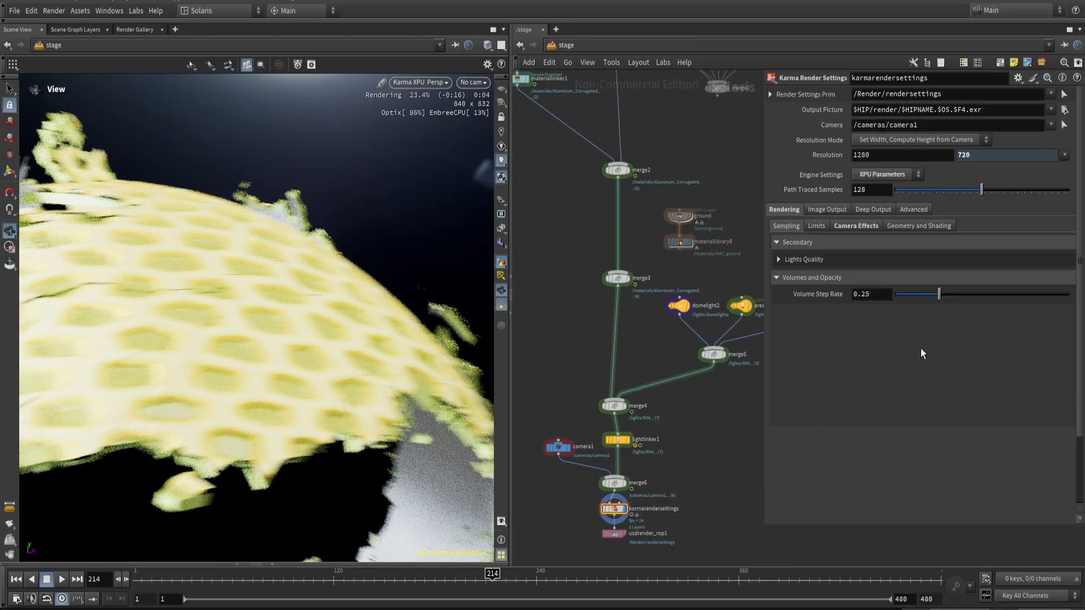
{"action": "left_click", "coordinate": [856, 226]}
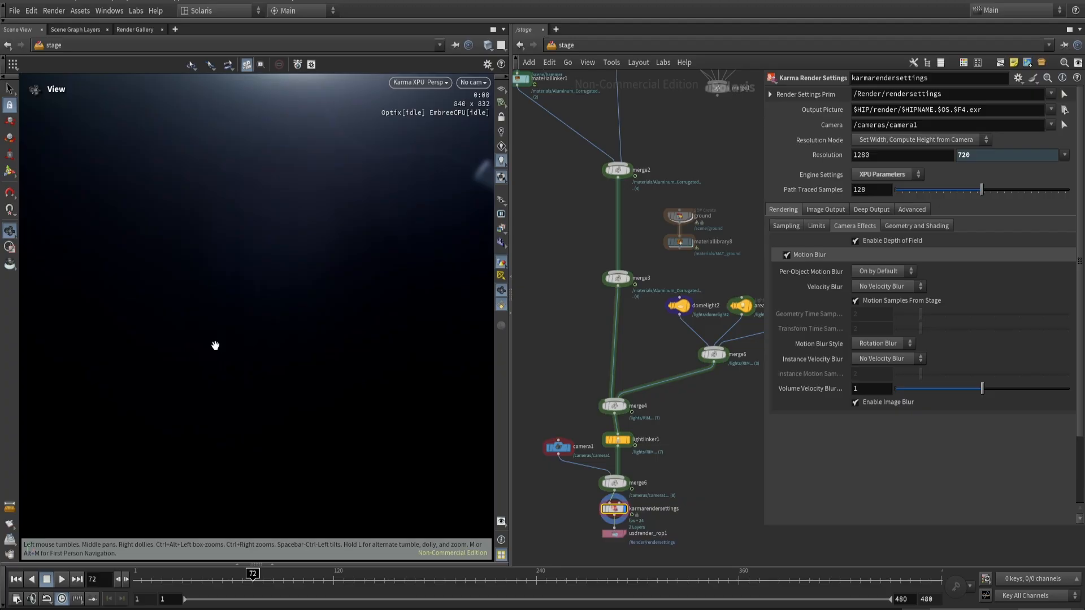
- Examine the intact cantaloupe's skin from several distances and angles at frame 72 in Karma XPU
{"action": "scroll", "coordinate": [339, 287], "scroll_direction": "up", "scroll_amount": 10}
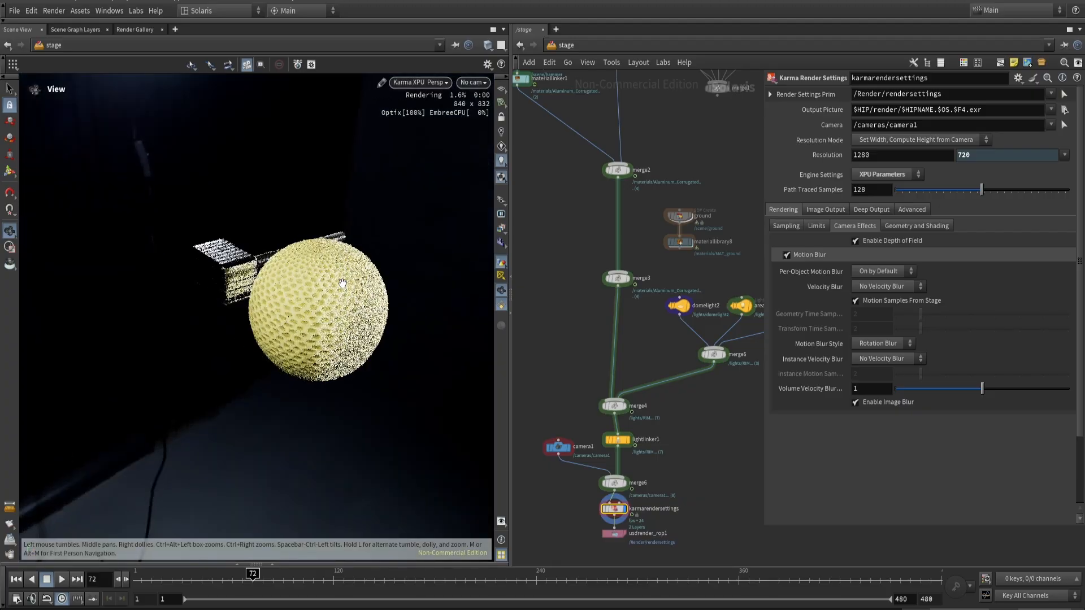
{"action": "scroll", "coordinate": [342, 282], "scroll_direction": "up", "scroll_amount": 10}
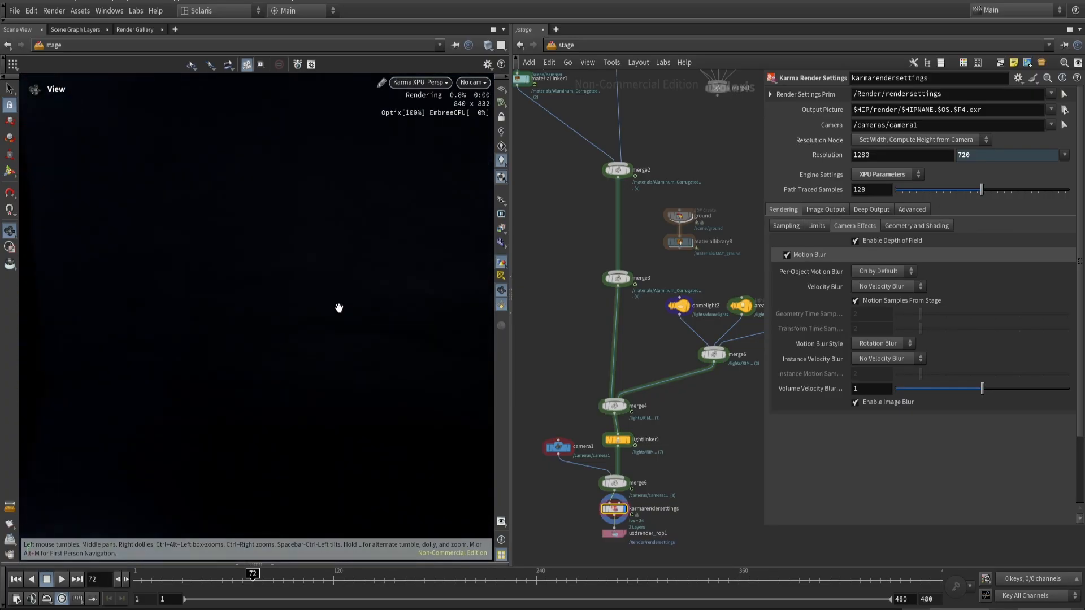
{"action": "middle_click_drag", "start_coordinate": [126, 319], "coordinate": [406, 310]}
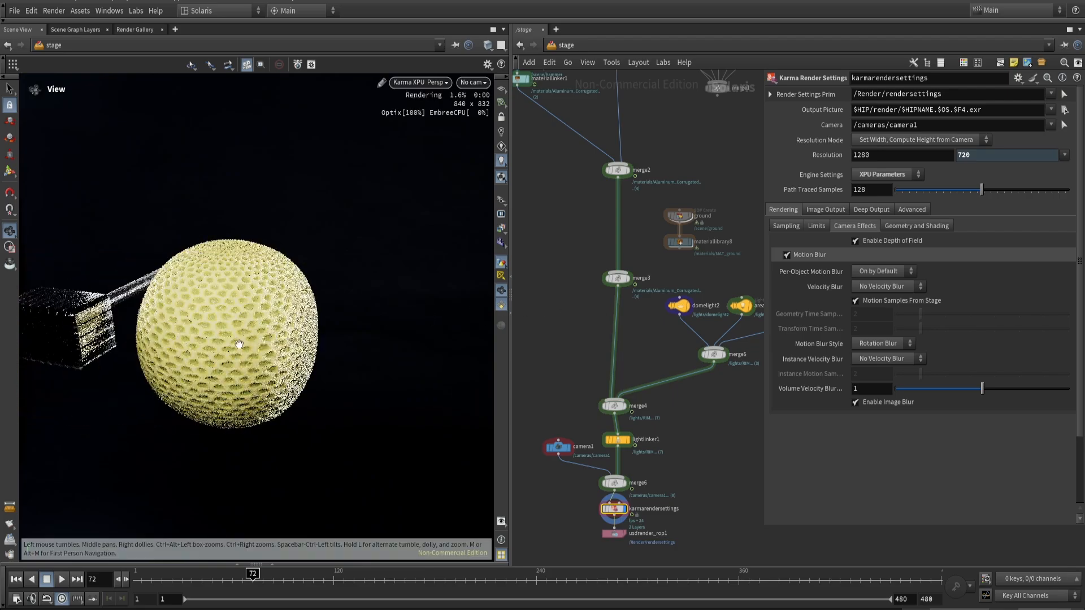
{"action": "scroll", "coordinate": [244, 340], "scroll_direction": "up", "scroll_amount": 8}
{"action": "left_click_drag", "start_coordinate": [254, 340], "coordinate": [231, 331]}
{"action": "left_click_drag", "start_coordinate": [312, 303], "coordinate": [328, 283]}
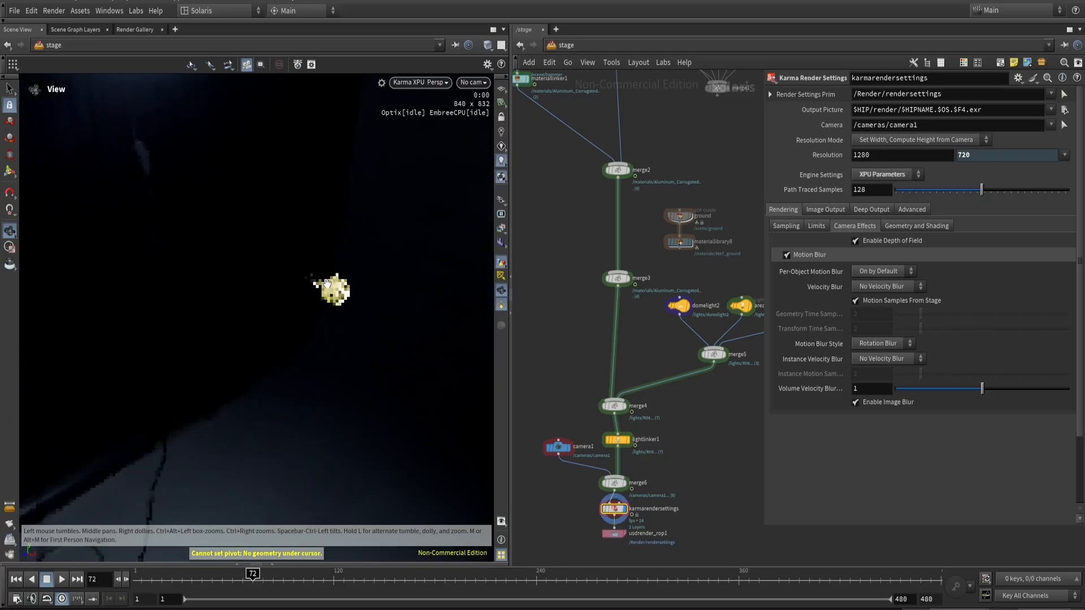
{"action": "scroll", "coordinate": [360, 287], "scroll_direction": "up", "scroll_amount": 5}
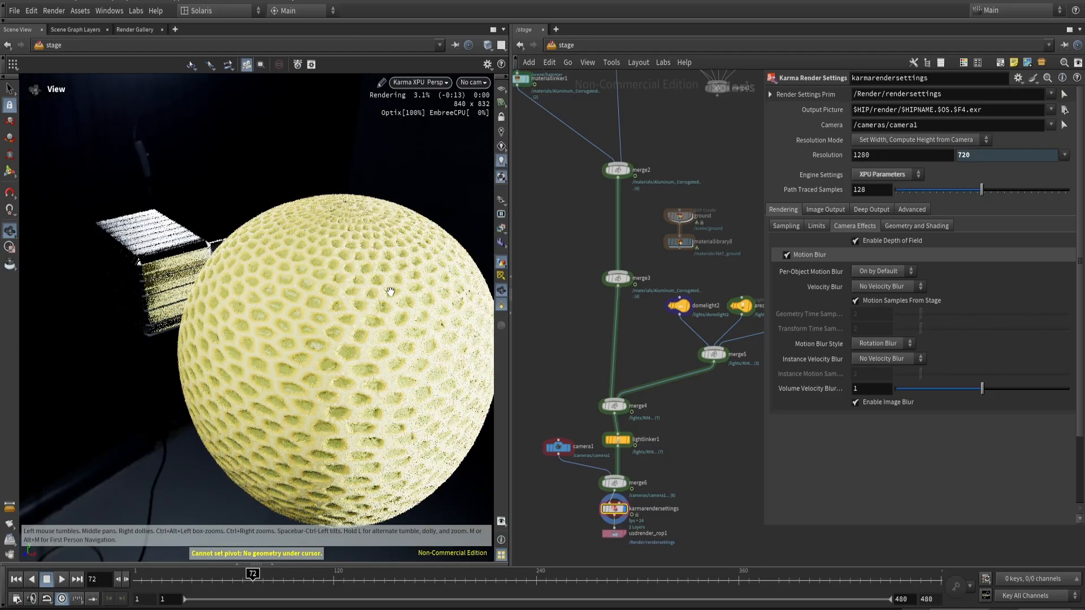
{"action": "scroll", "coordinate": [386, 320], "scroll_direction": "up", "scroll_amount": 2}
{"action": "left_click_drag", "start_coordinate": [385, 321], "coordinate": [320, 310]}
- Reframe a close view of the cantaloupe in Houdini VK and render it again with Karma XPU
{"action": "left_click", "coordinate": [438, 84]}
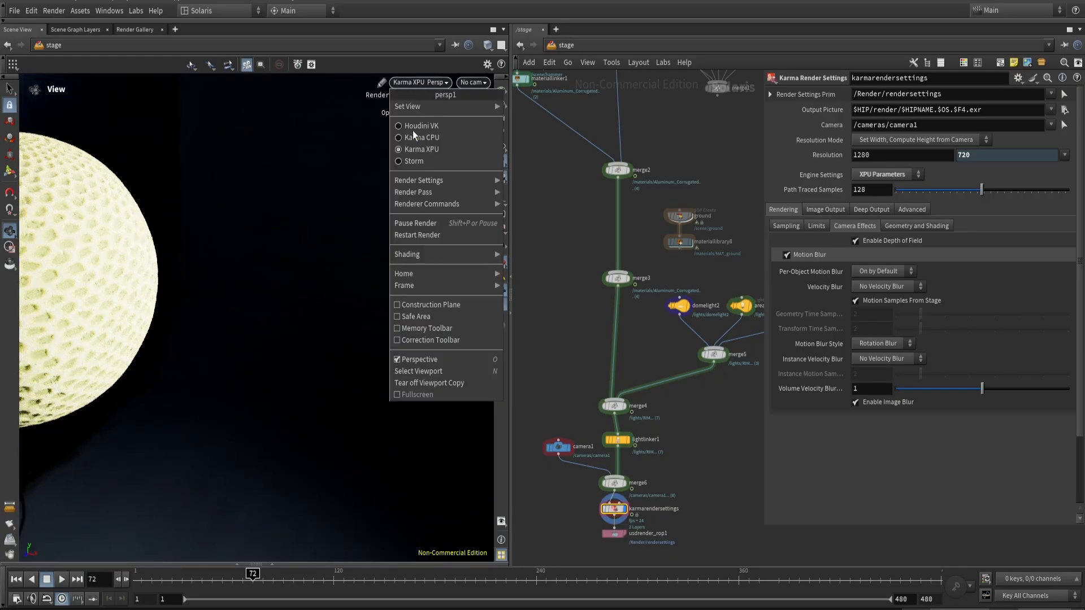
{"action": "left_click", "coordinate": [413, 130]}
{"action": "left_click_drag", "start_coordinate": [157, 239], "coordinate": [349, 309]}
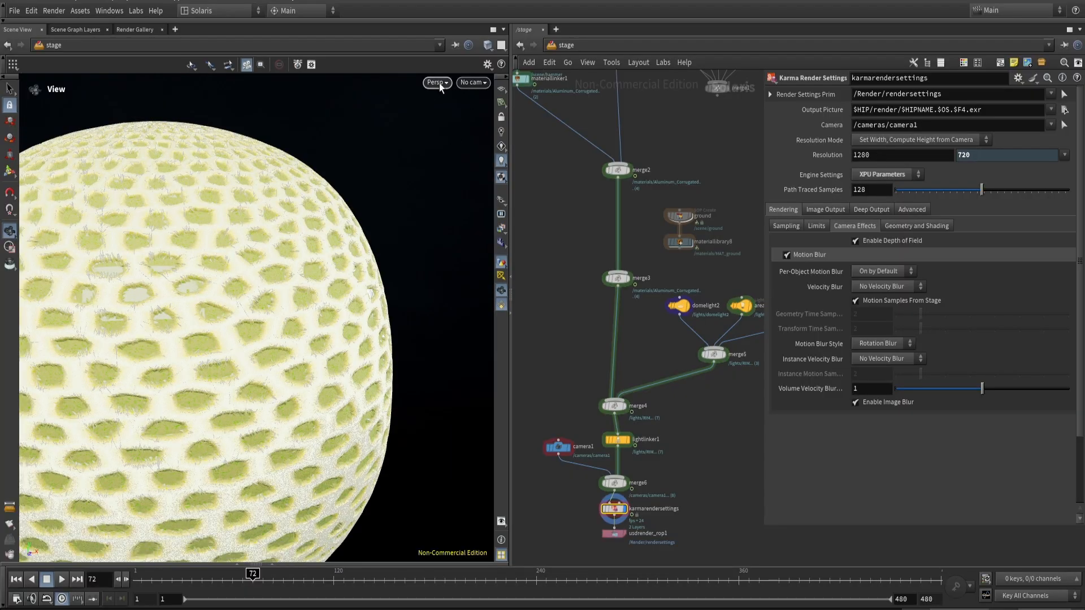
{"action": "left_click", "coordinate": [438, 82]}
{"action": "left_click", "coordinate": [447, 149]}
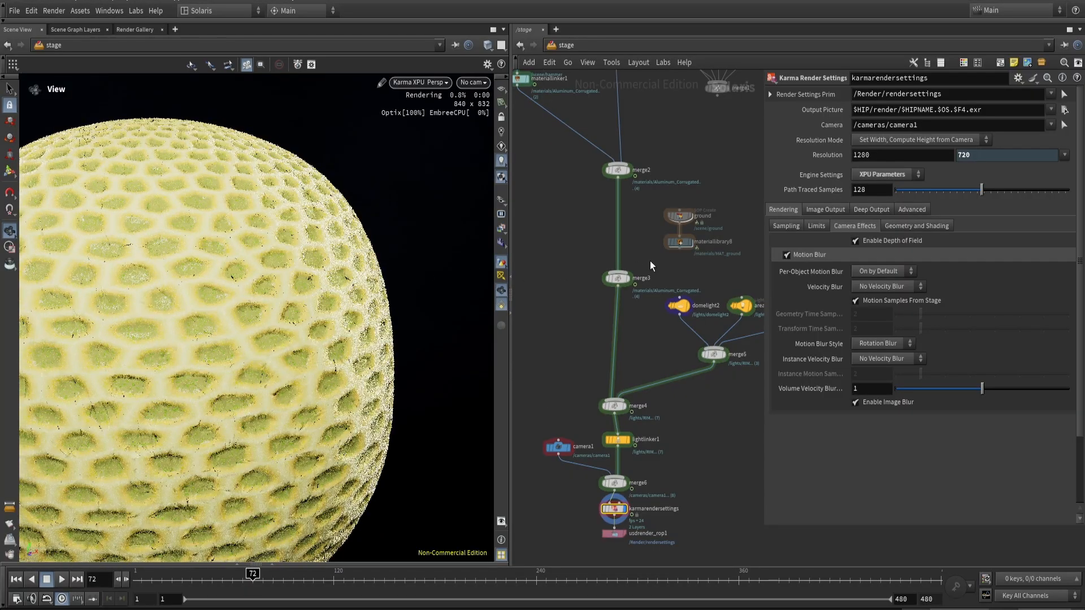
- Connect the ground branch's materiallibrary8 output to merge3 so that the ground joins the scene
{"action": "left_click", "coordinate": [680, 249]}
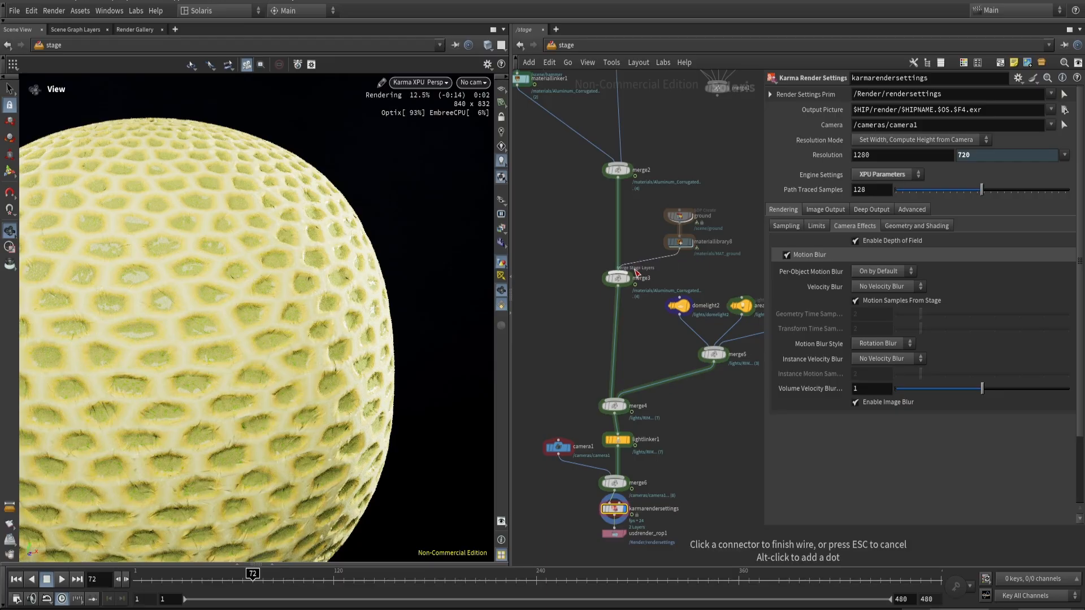
{"action": "left_click", "coordinate": [633, 272]}
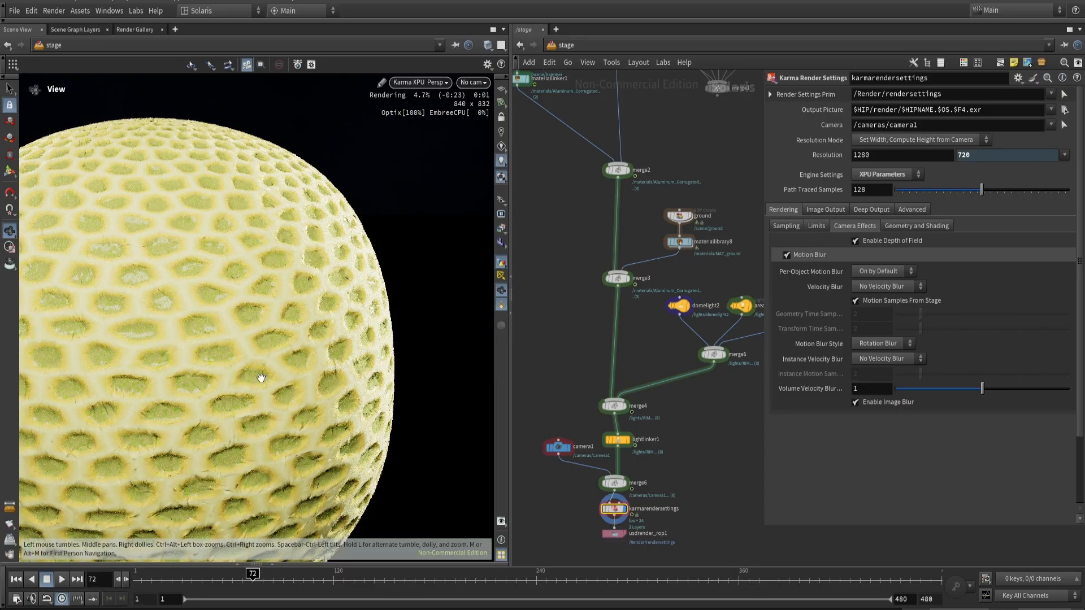
- Examine the cantaloupe's skin up close from several distances in the Karma XPU render
{"action": "scroll", "coordinate": [252, 395], "scroll_direction": "down", "scroll_amount": 4}
{"action": "scroll", "coordinate": [249, 403], "scroll_direction": "up", "scroll_amount": 5}
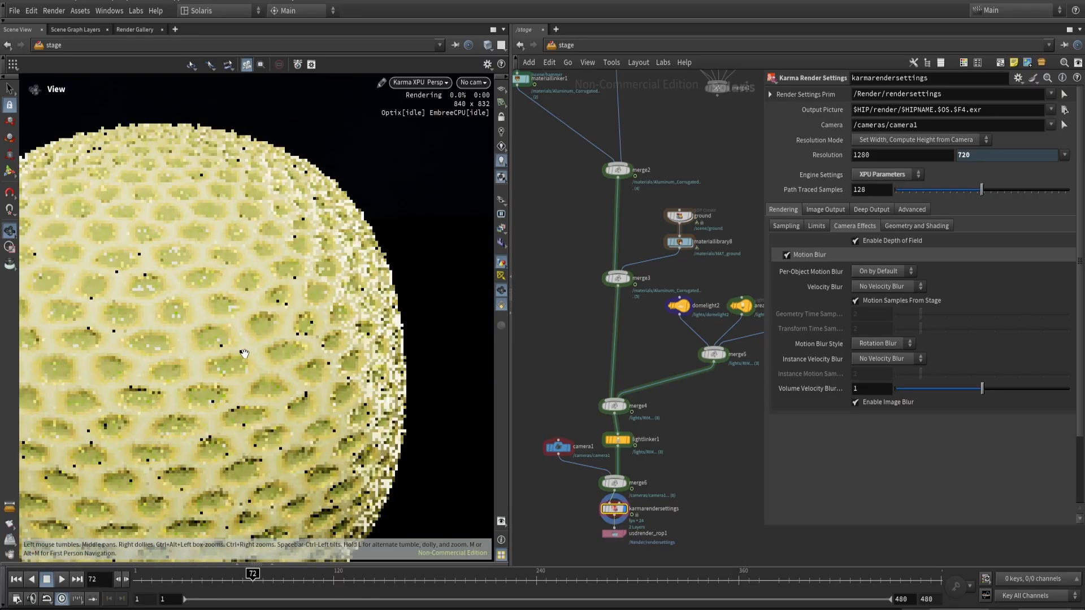
{"action": "scroll", "coordinate": [226, 346], "scroll_direction": "up", "scroll_amount": 5}
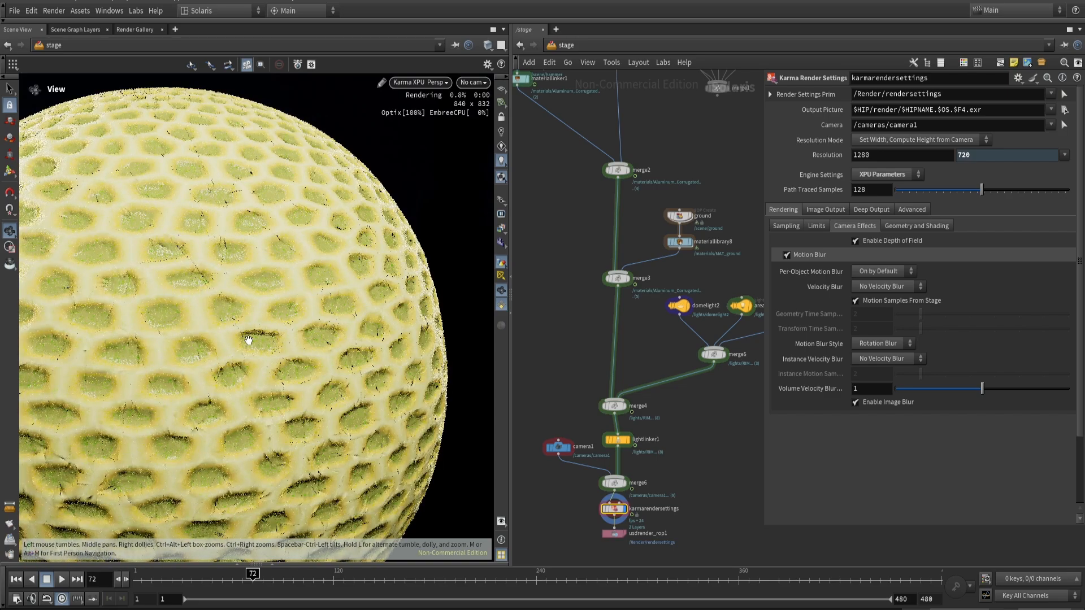
{"action": "scroll", "coordinate": [346, 321], "scroll_direction": "down", "scroll_amount": 2}
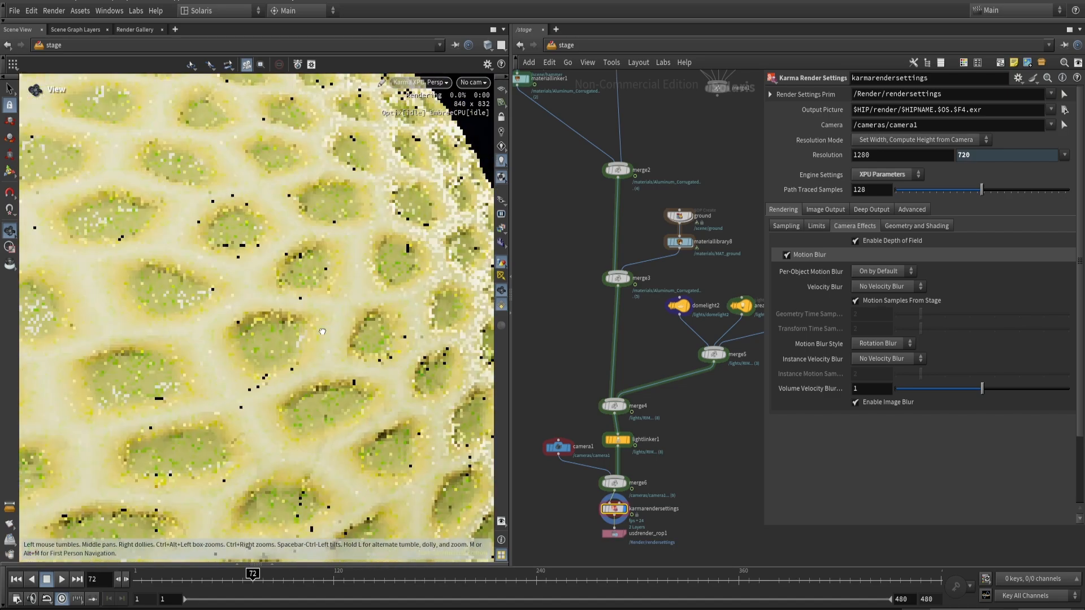
{"action": "scroll", "coordinate": [351, 320], "scroll_direction": "up", "scroll_amount": 4}
{"action": "middle_click_drag", "start_coordinate": [351, 320], "coordinate": [288, 283]}
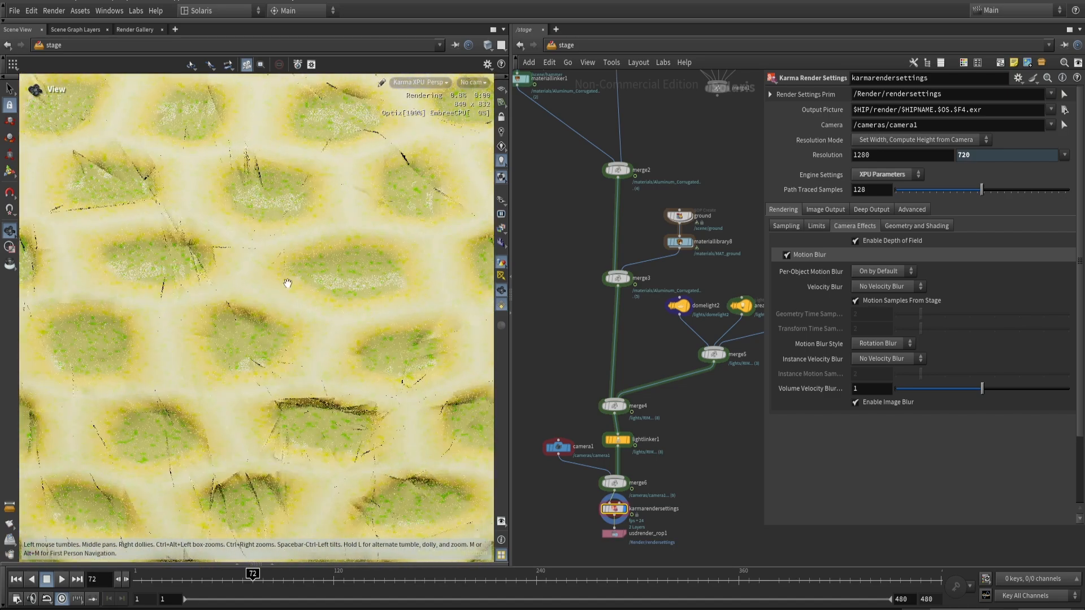
- Restart the Karma XPU render and reframe the view to show the whole cantaloupe
{"action": "left_click", "coordinate": [417, 83]}
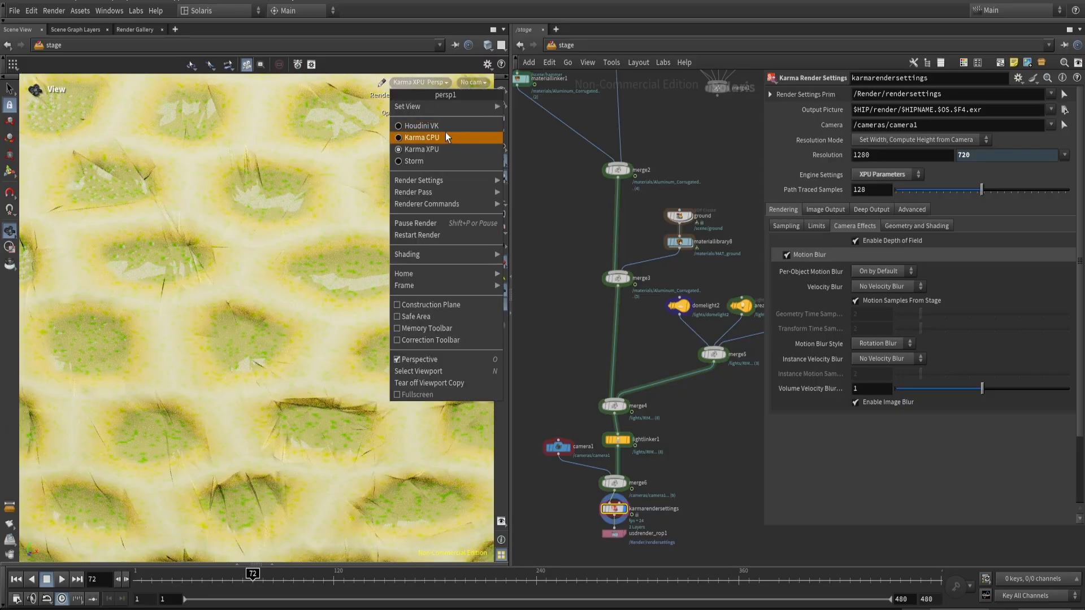
{"action": "left_click", "coordinate": [438, 235]}
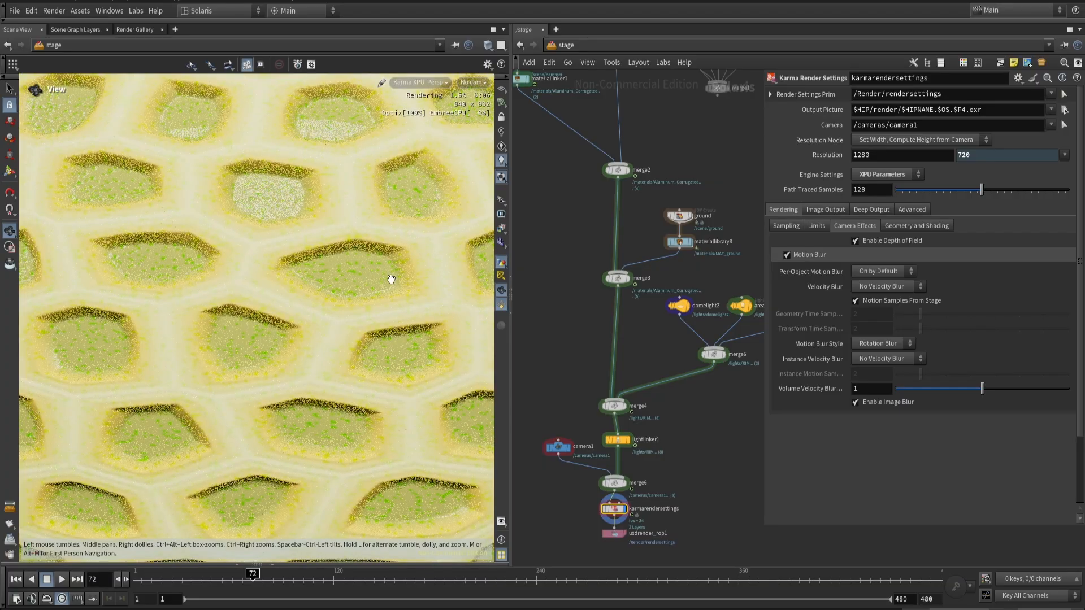
{"action": "key", "text": "h"}
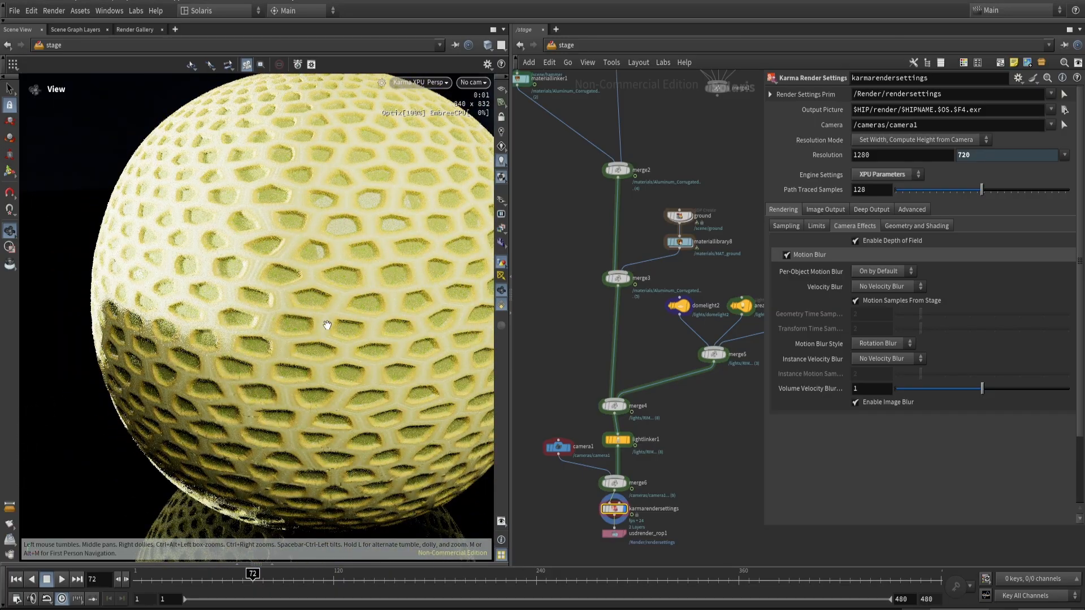
{"action": "middle_click_drag", "start_coordinate": [327, 326], "coordinate": [305, 359]}
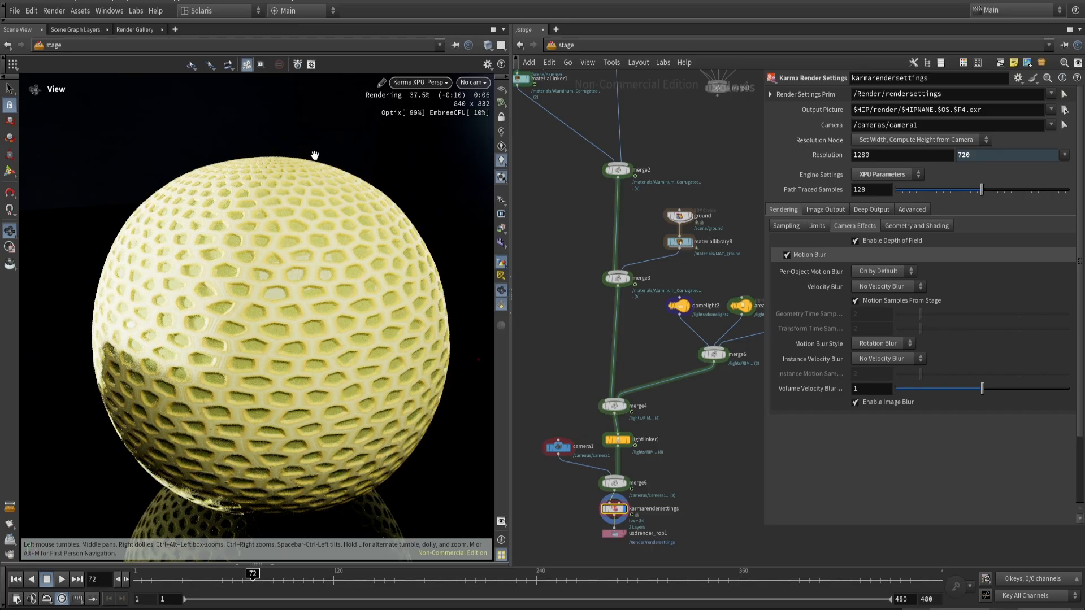
- Switch the viewport to Houdini VK and display the remap3 texture in the TEX network
{"action": "left_click", "coordinate": [407, 81]}
{"action": "left_click", "coordinate": [429, 121]}
{"action": "middle_click_drag", "start_coordinate": [526, 165], "coordinate": [633, 391]}
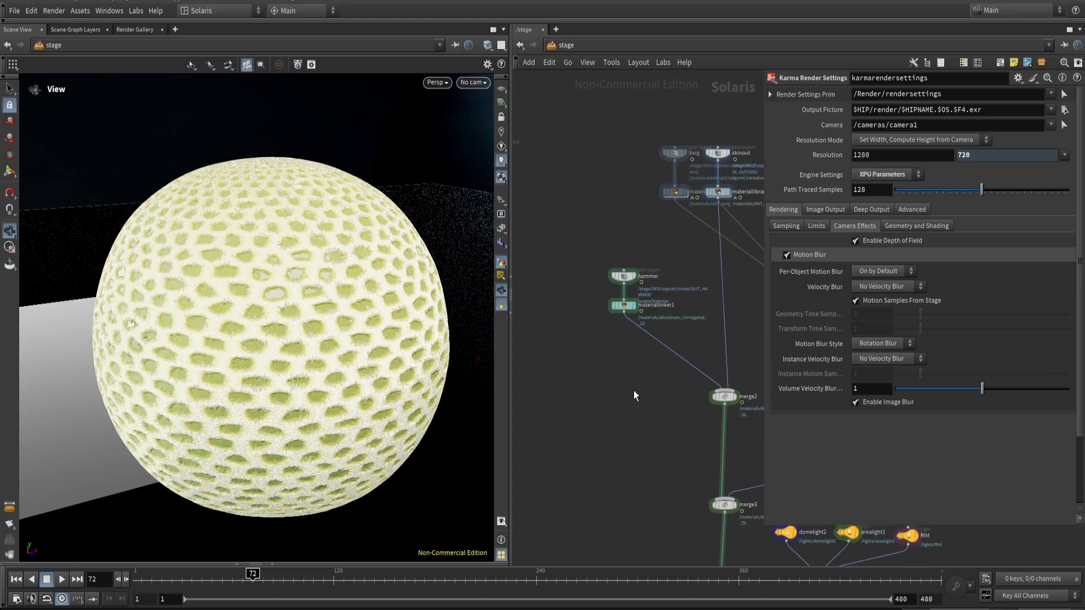
{"action": "middle_click_drag", "start_coordinate": [663, 249], "coordinate": [620, 316]}
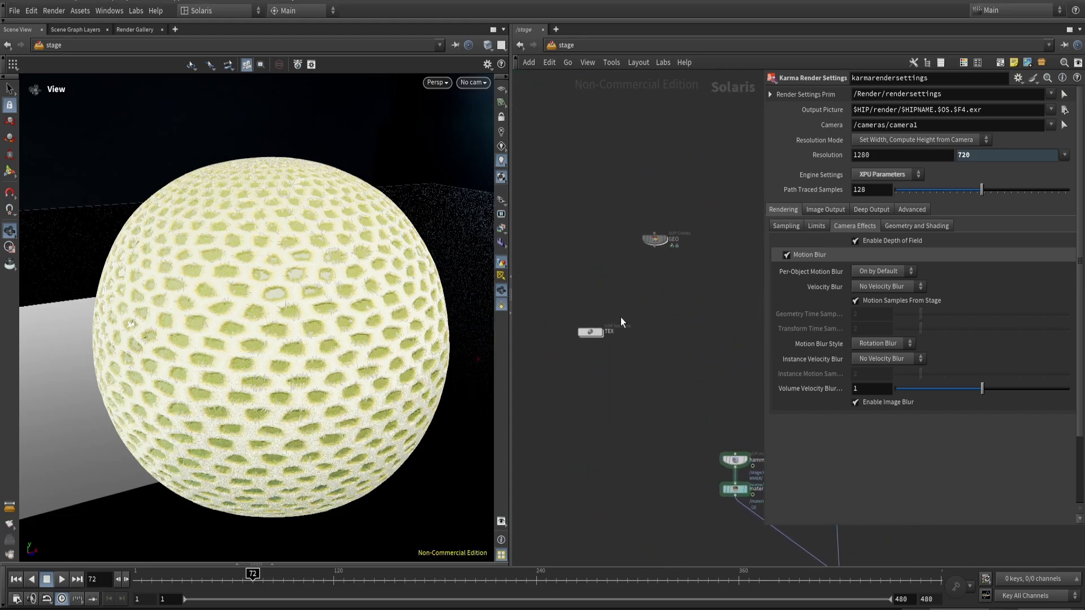
{"action": "double_click", "coordinate": [593, 334]}
{"action": "scroll", "coordinate": [619, 448], "scroll_direction": "up", "scroll_amount": 2}
{"action": "left_click", "coordinate": [618, 400]}
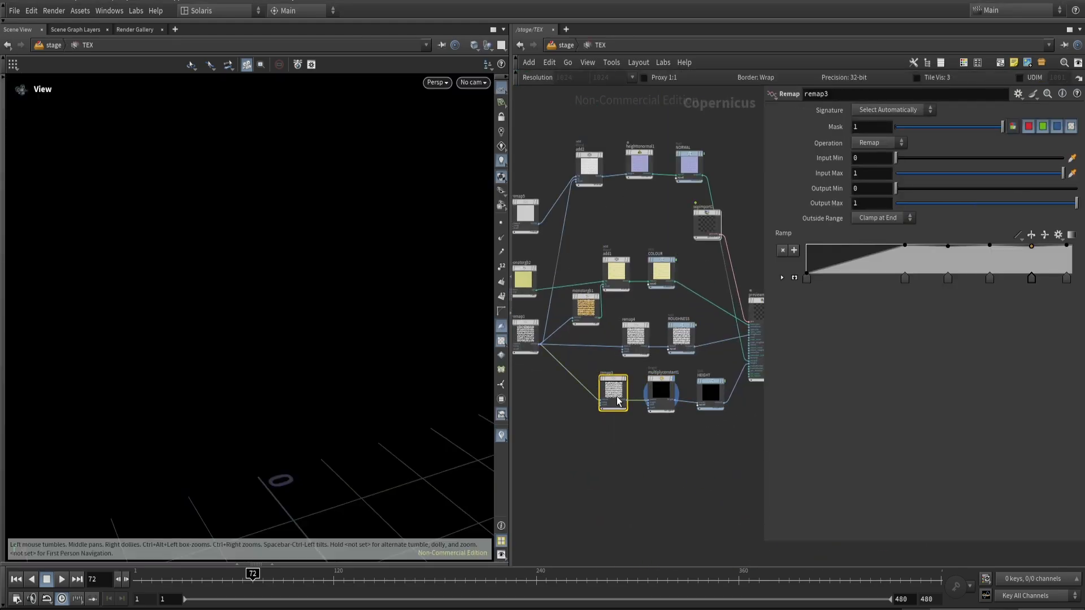
{"action": "left_click", "coordinate": [621, 399]}
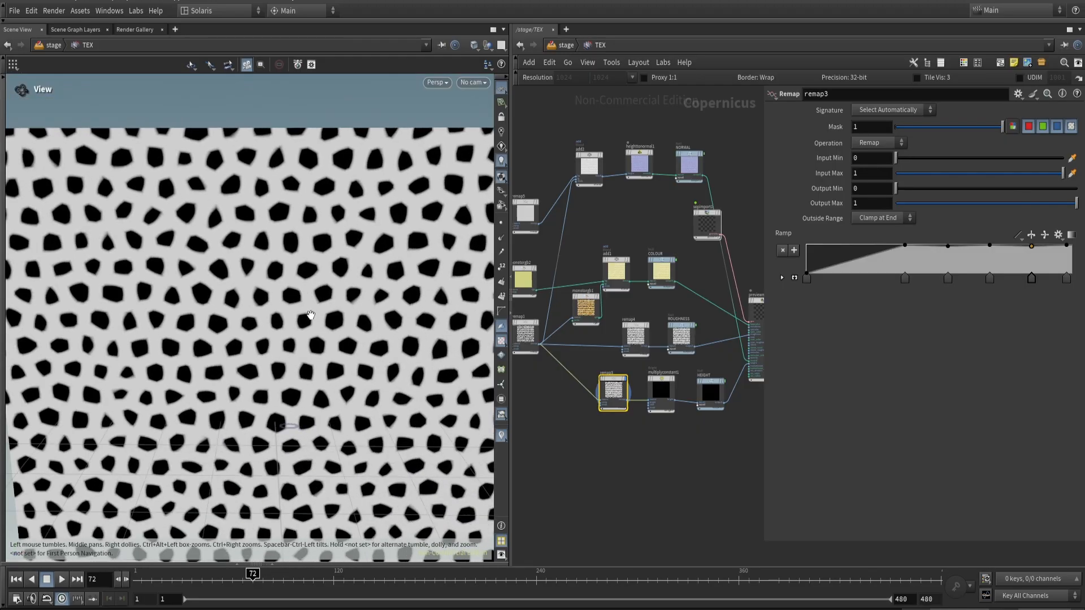
- Add a Fractal Noise node below remap3 in the TEX network
{"action": "key", "text": "Tab"}
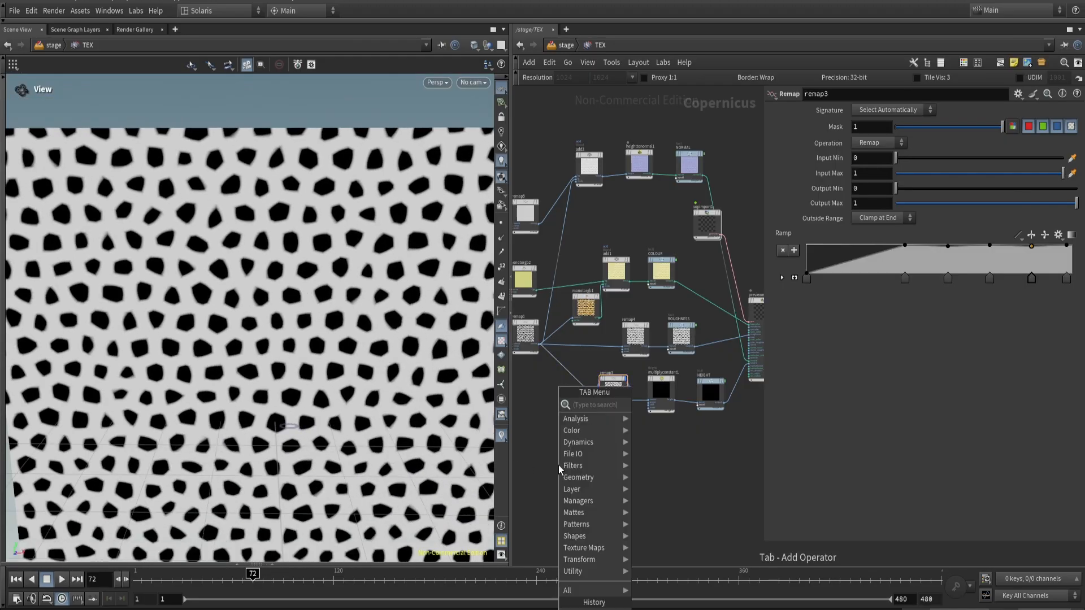
{"action": "type", "text": "fract"}
{"action": "key", "text": "Return"}
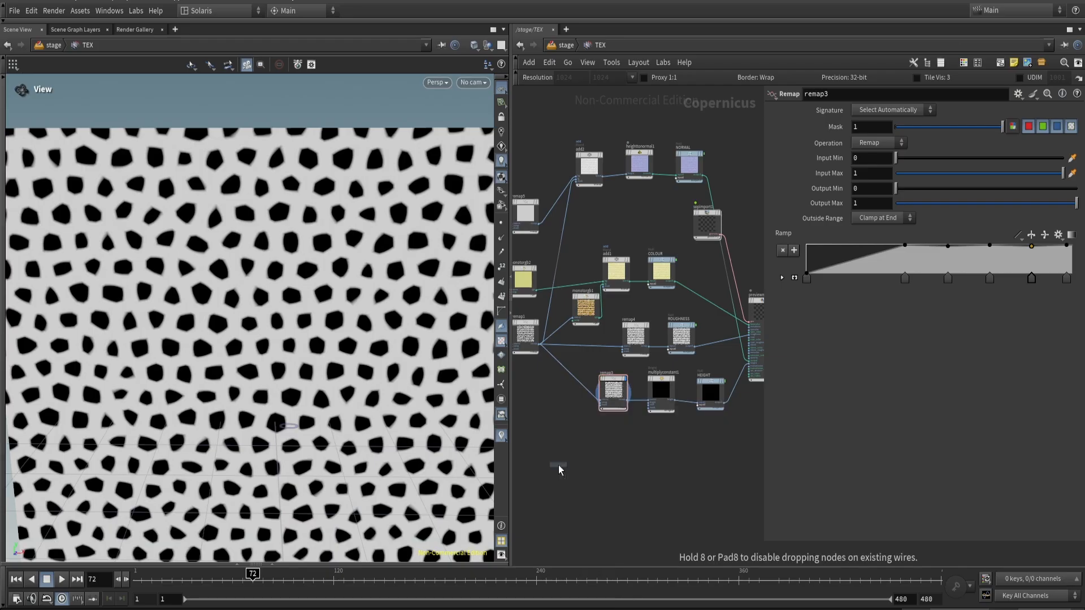
{"action": "left_click", "coordinate": [560, 469]}
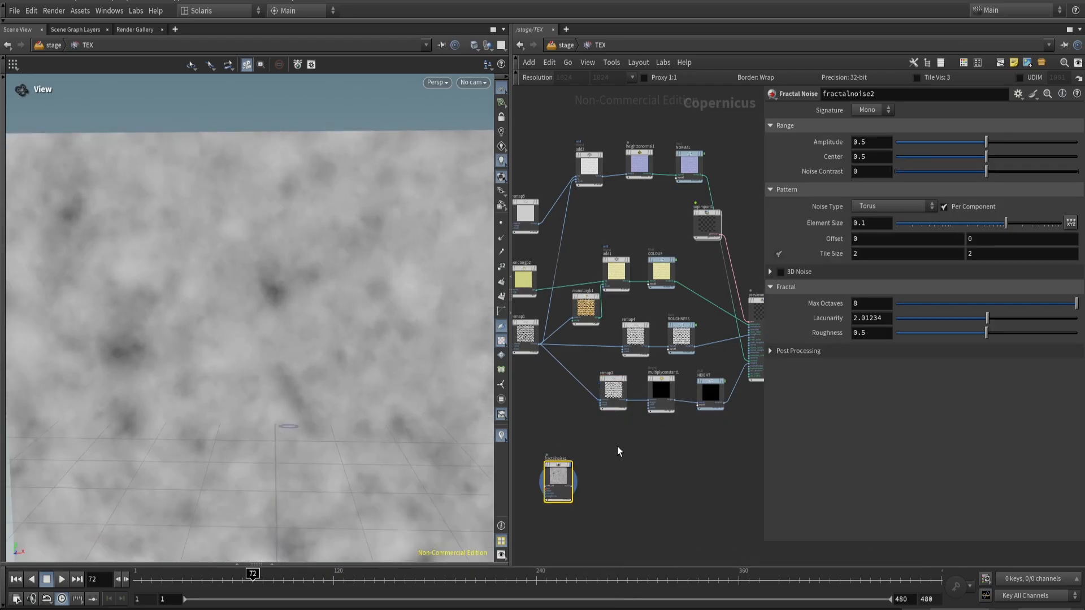
- Compare the new fractal noise pattern with the remap3 texture in the viewport
{"action": "left_click", "coordinate": [613, 390]}
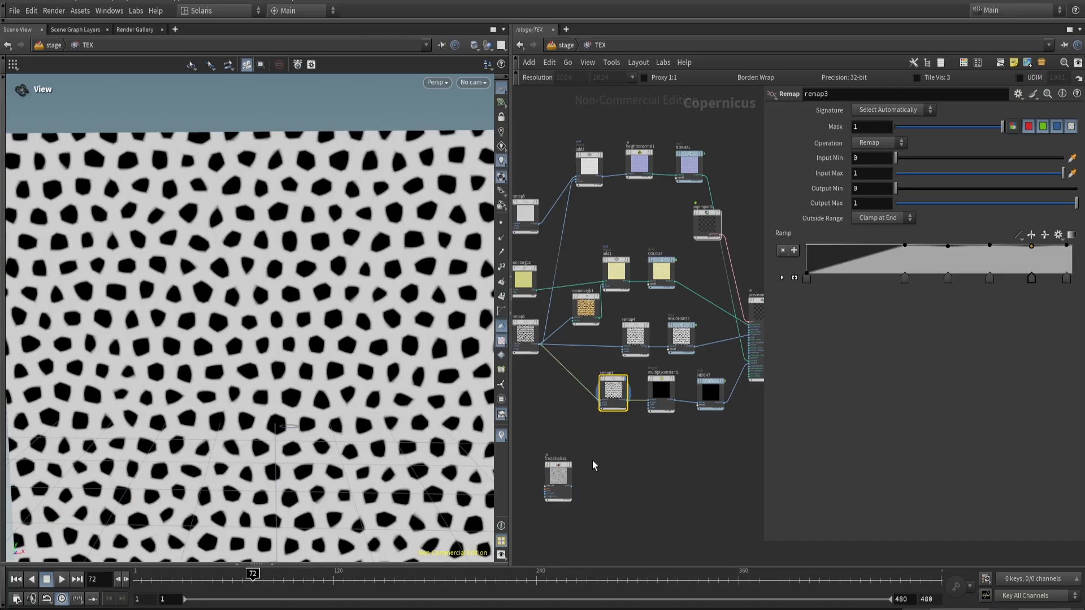
{"action": "left_click", "coordinate": [557, 472]}
{"action": "left_click", "coordinate": [606, 396]}
{"action": "left_click", "coordinate": [558, 477]}
{"action": "left_click", "coordinate": [546, 481]}
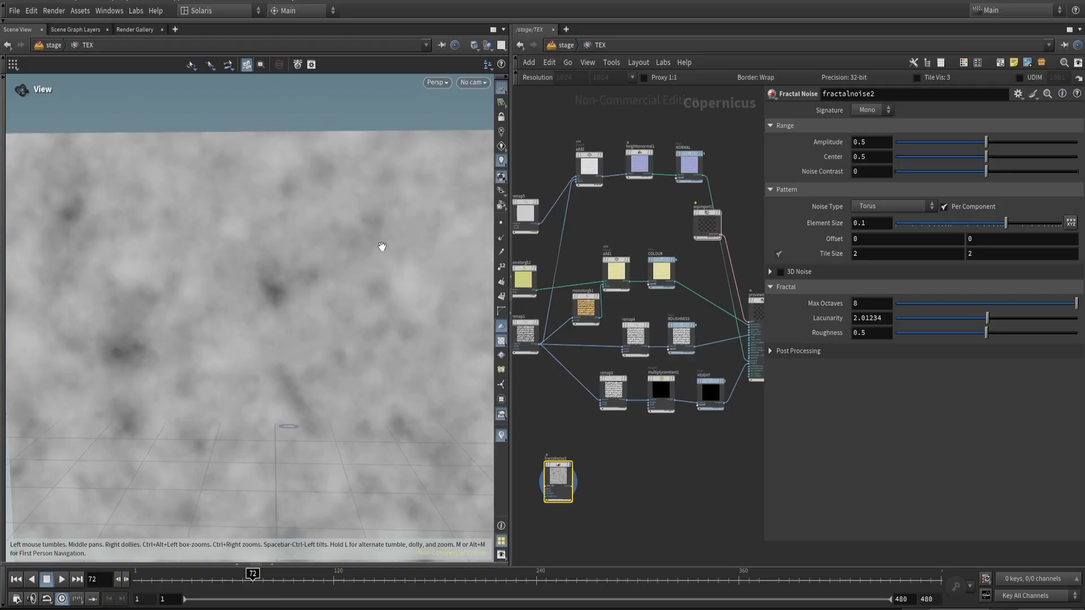
{"action": "left_click", "coordinate": [613, 390]}
{"action": "left_click", "coordinate": [601, 391]}
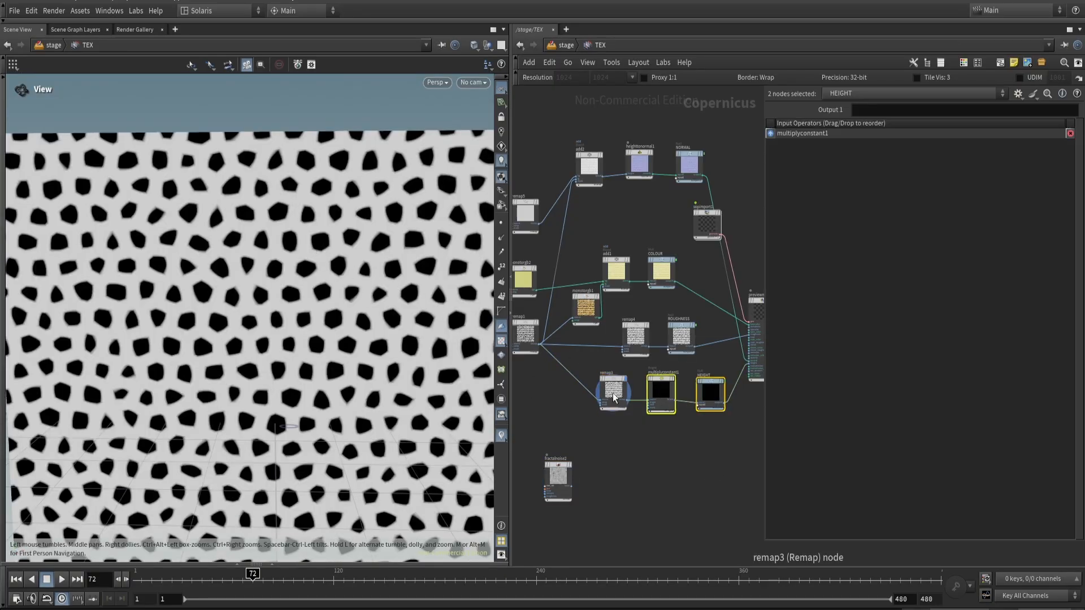
- Insert a Subtract node between remap3 and multiplyconstant1, connect the fractal noise to its fg input and display the result
{"action": "left_click_drag", "start_coordinate": [613, 392], "coordinate": [578, 392]}
{"action": "key", "text": "Tab"}
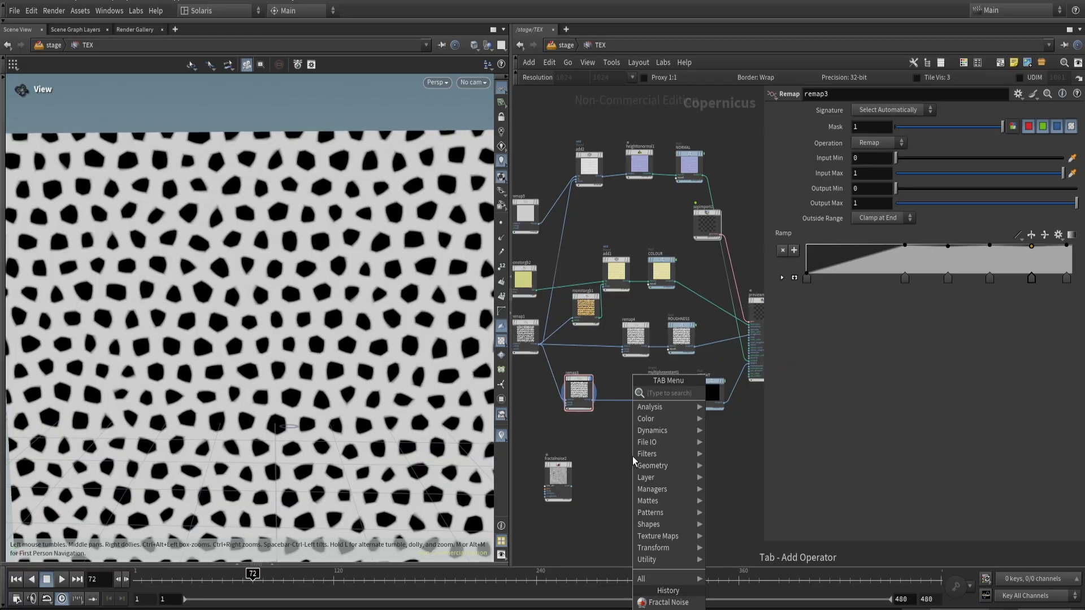
{"action": "type", "text": "subt"}
{"action": "key", "text": "Return"}
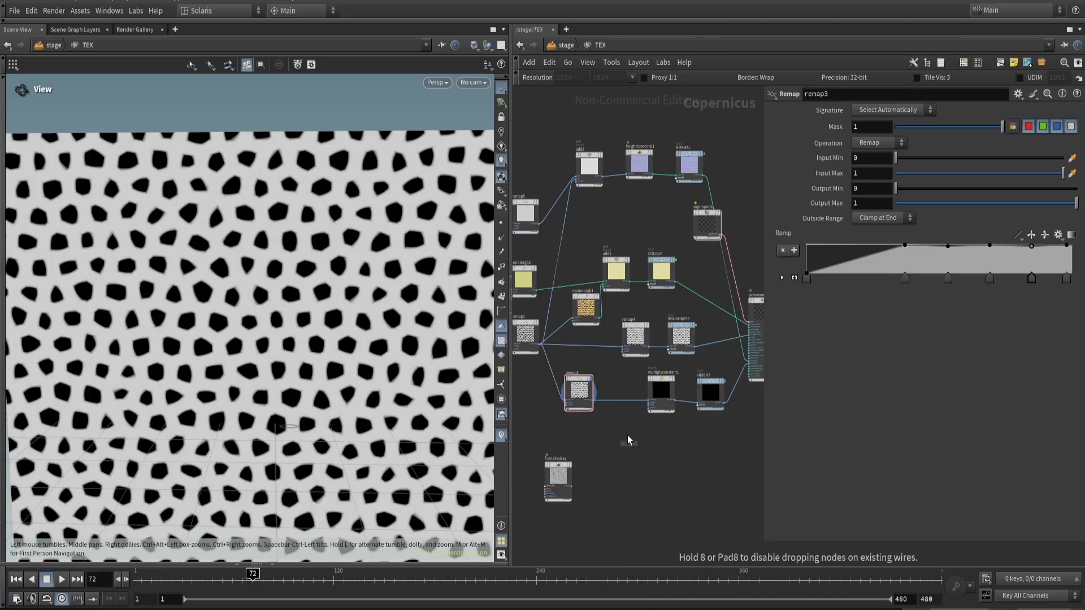
{"action": "left_click", "coordinate": [617, 399]}
{"action": "left_click", "coordinate": [571, 485]}
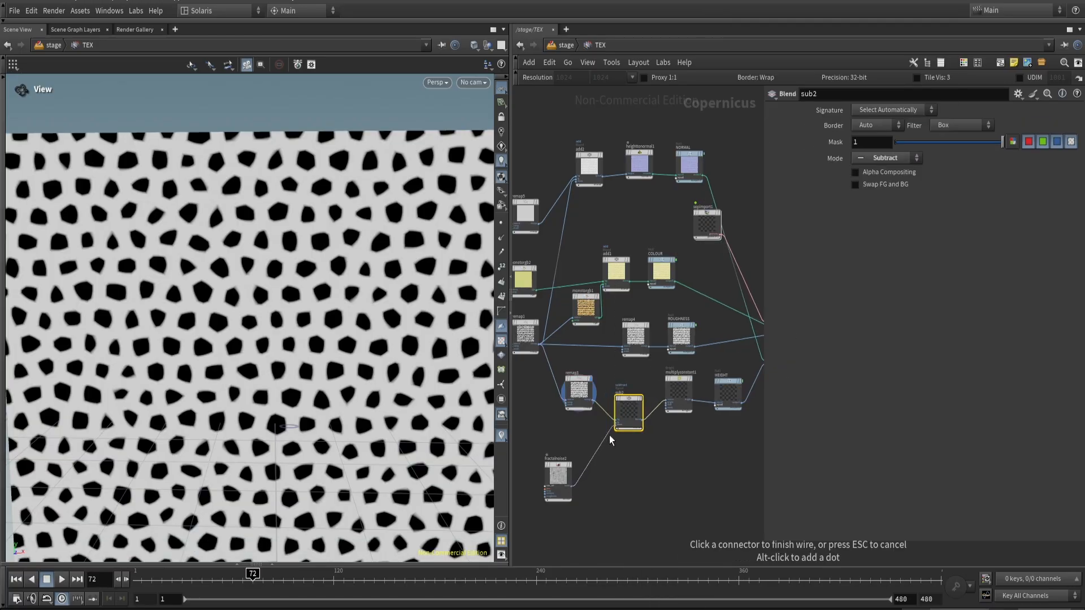
{"action": "scroll", "coordinate": [610, 433], "scroll_direction": "up", "scroll_amount": 5}
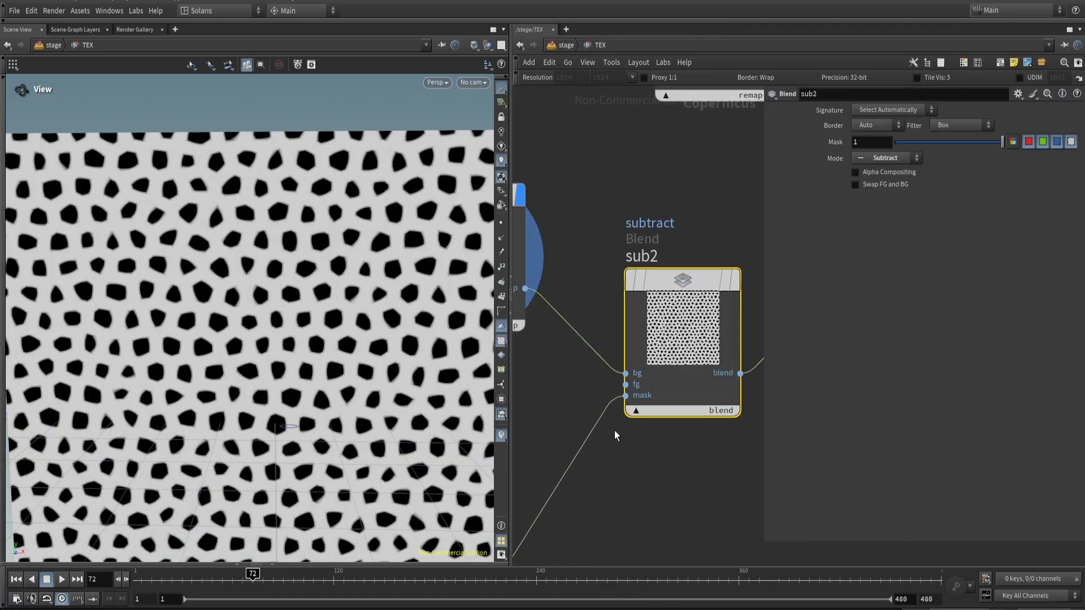
{"action": "left_click", "coordinate": [628, 375]}
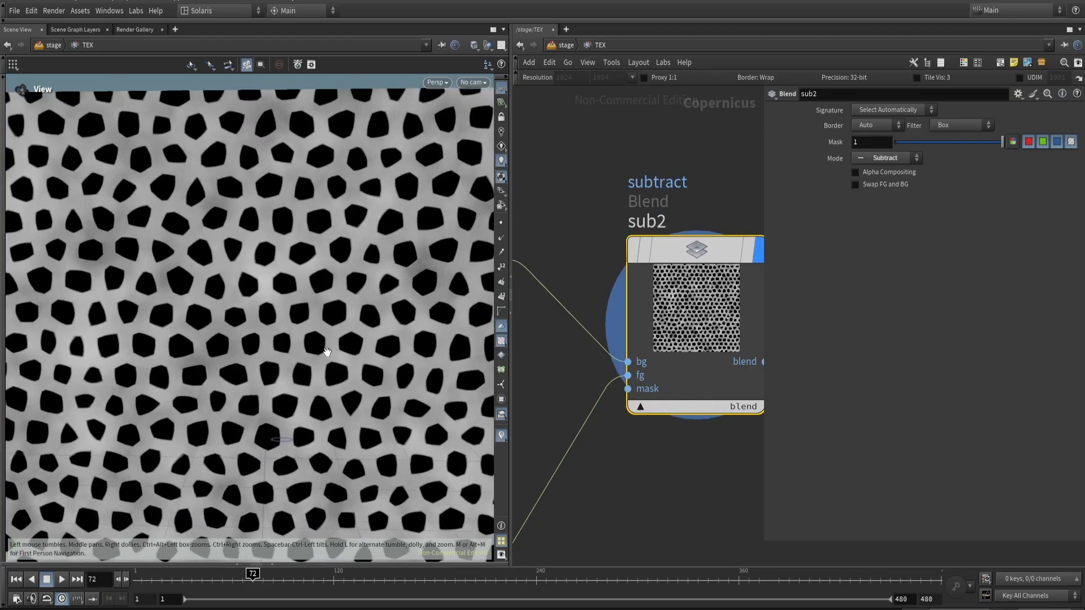
{"action": "scroll", "coordinate": [327, 351], "scroll_direction": "up", "scroll_amount": 5}
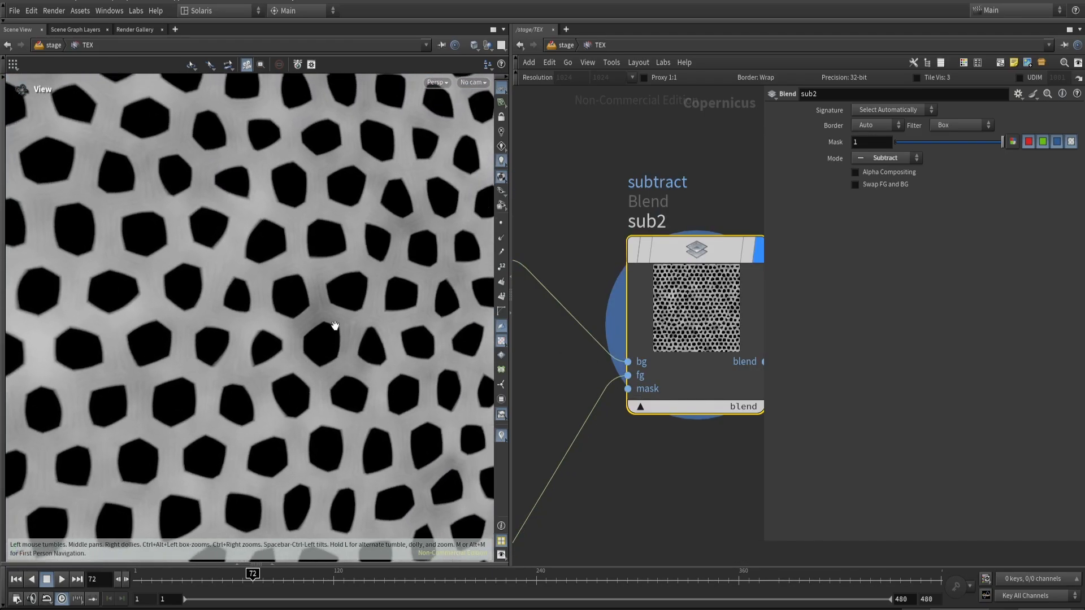
- Insert a Remap node on the wire between fractalnoise2 and the Subtract node
{"action": "middle_click_drag", "start_coordinate": [673, 509], "coordinate": [779, 328]}
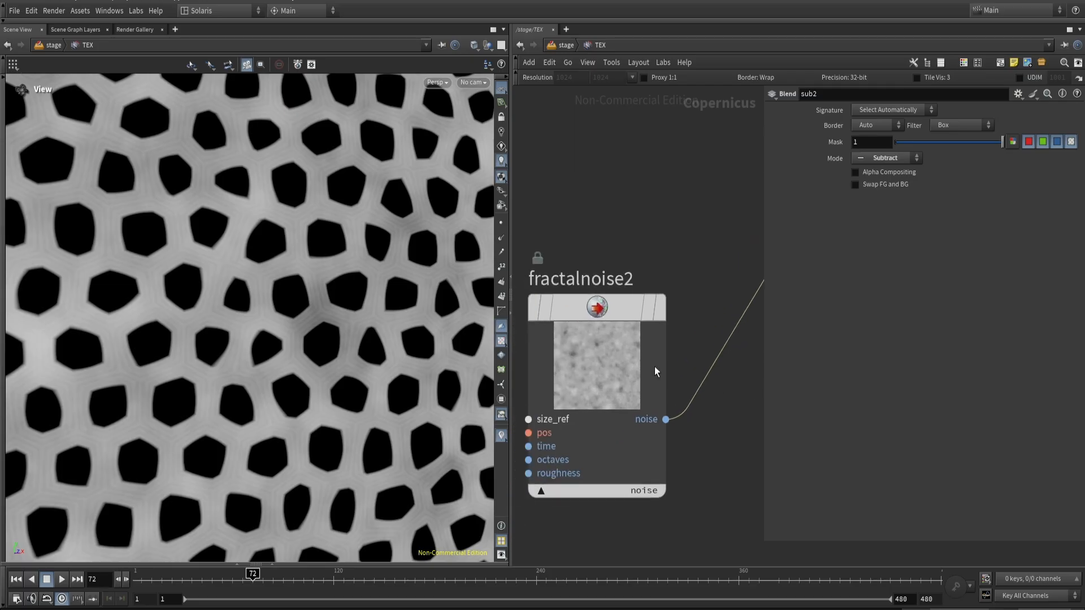
{"action": "left_click", "coordinate": [605, 339]}
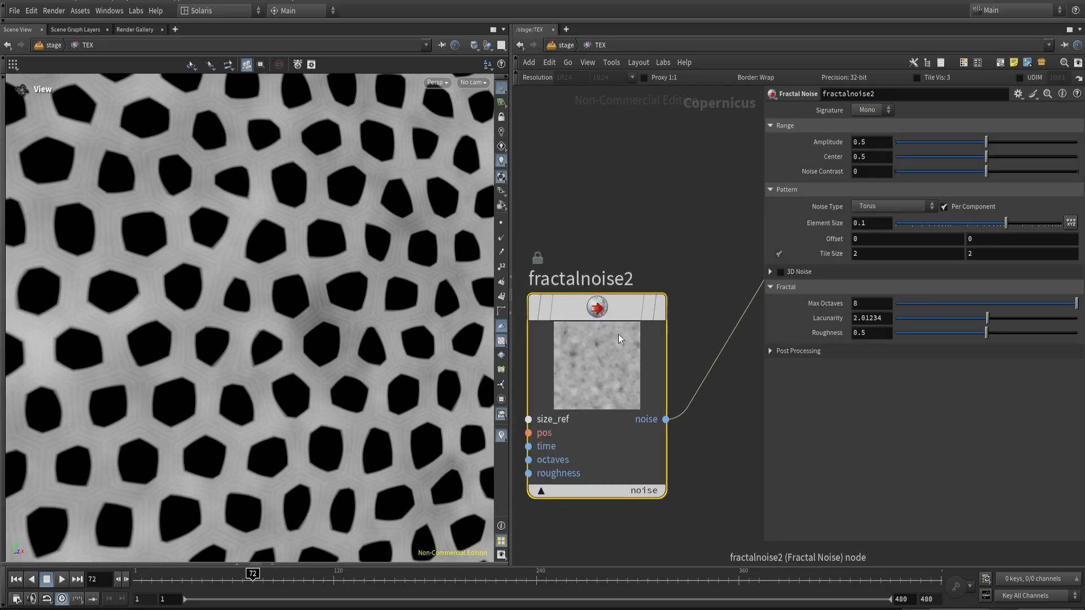
{"action": "scroll", "coordinate": [697, 391], "scroll_direction": "down", "scroll_amount": 3}
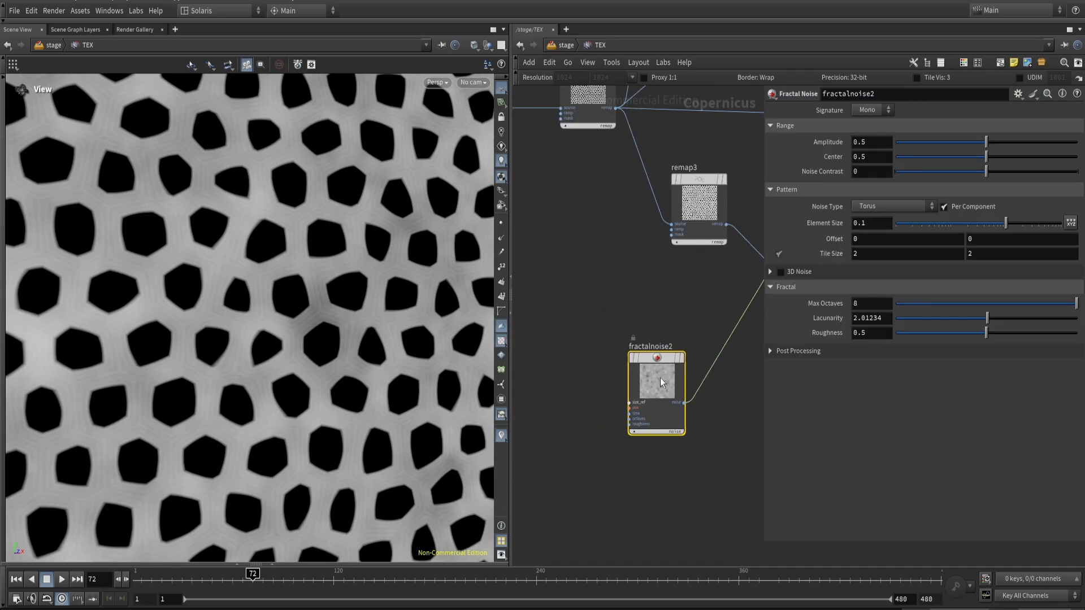
{"action": "left_click_drag", "start_coordinate": [660, 378], "coordinate": [569, 389]}
{"action": "key", "text": "Tab"}
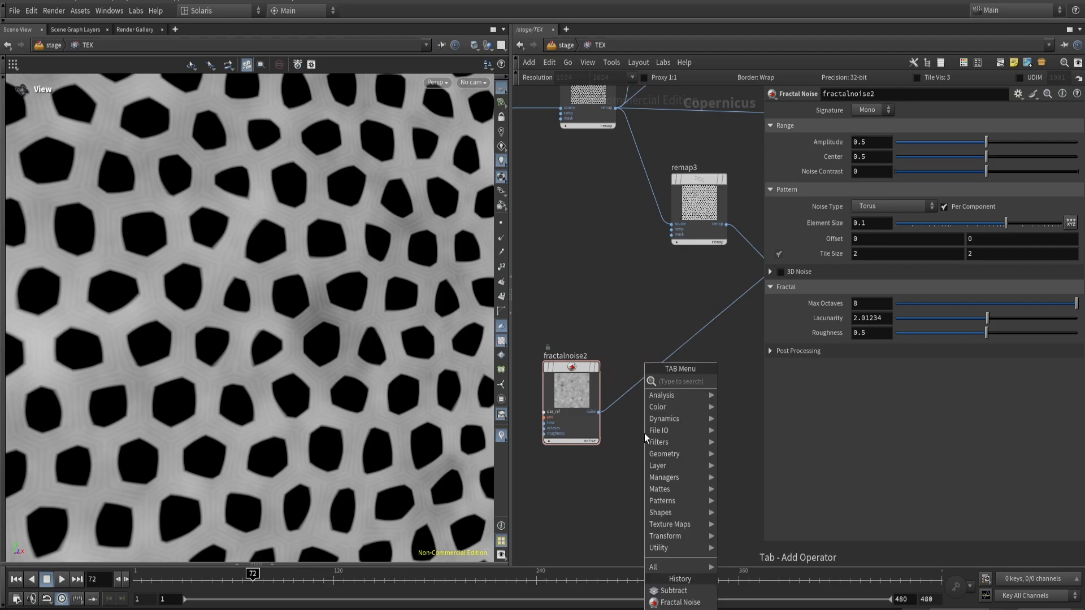
{"action": "type", "text": "remap"}
{"action": "key", "text": "Return"}
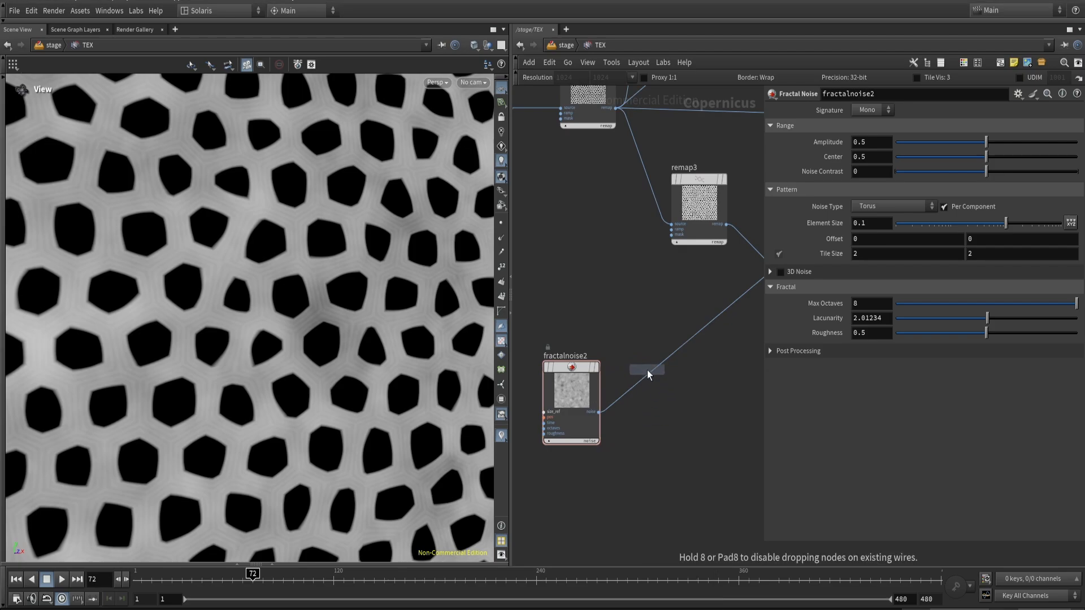
{"action": "left_click", "coordinate": [651, 369]}
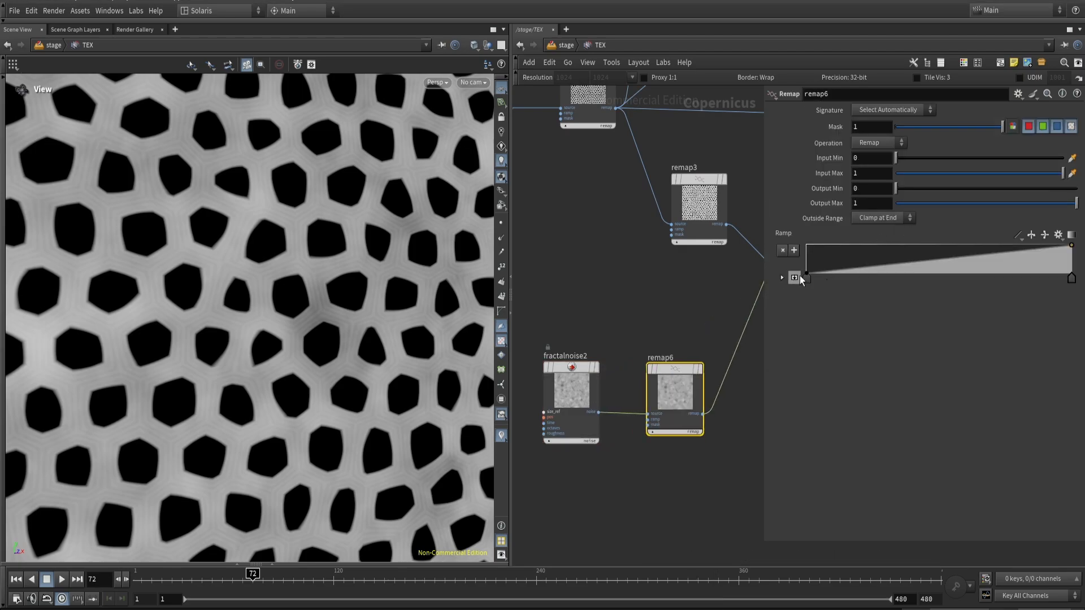
- Display the noise's new Remap node and move both ramp end points inward to increase the noise contrast
{"action": "left_click_drag", "start_coordinate": [803, 277], "coordinate": [907, 277]}
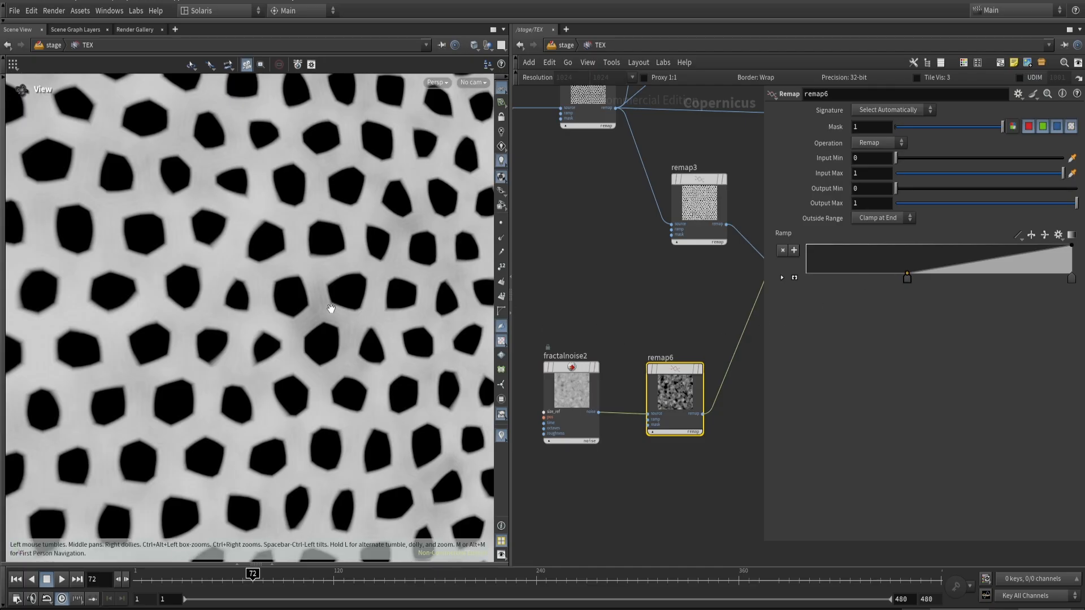
{"action": "mouse_move", "coordinate": [332, 308]}
{"action": "left_mouse_down"}
{"action": "mouse_move", "coordinate": [317, 319]}
{"action": "mouse_move", "coordinate": [346, 323]}
{"action": "left_mouse_up"}
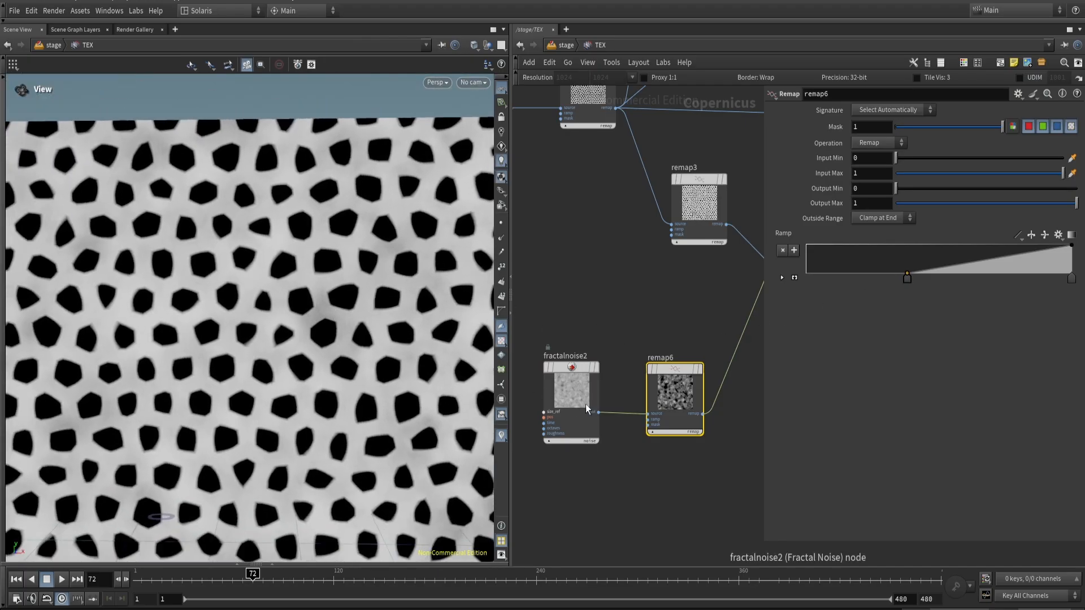
{"action": "key", "text": "r"}
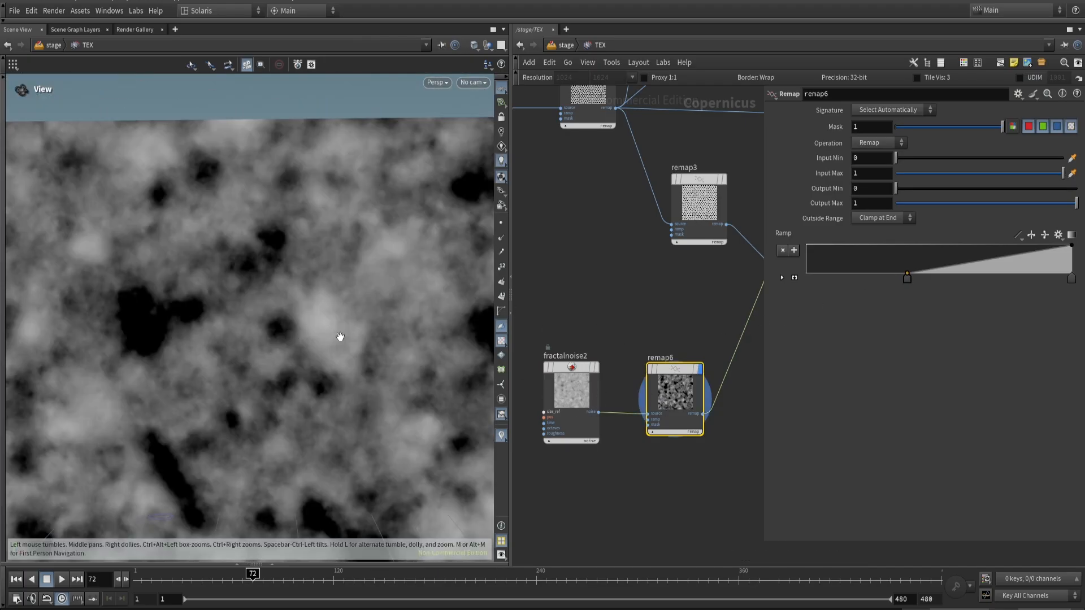
{"action": "mouse_move", "coordinate": [903, 281]}
{"action": "left_mouse_down"}
{"action": "mouse_move", "coordinate": [798, 280]}
{"action": "mouse_move", "coordinate": [903, 283]}
{"action": "left_mouse_up"}
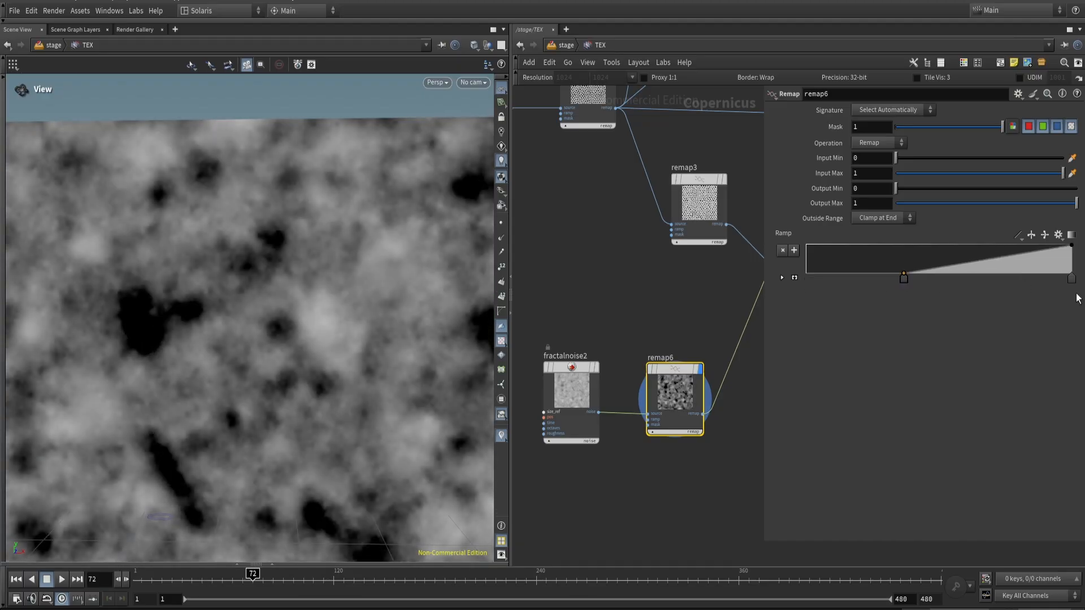
{"action": "left_click_drag", "start_coordinate": [1077, 283], "coordinate": [1004, 282]}
- Set the Element Size of fractalnoise2 to 0.03 and display the Subtract node's result
{"action": "left_click", "coordinate": [583, 398]}
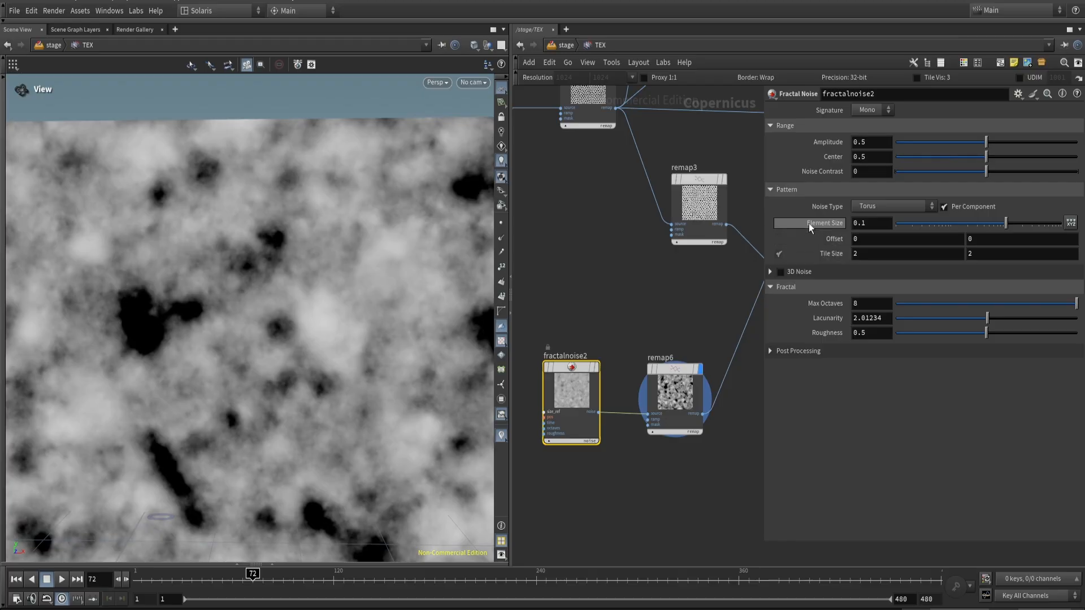
{"action": "middle_click_drag", "start_coordinate": [809, 222], "coordinate": [763, 258]}
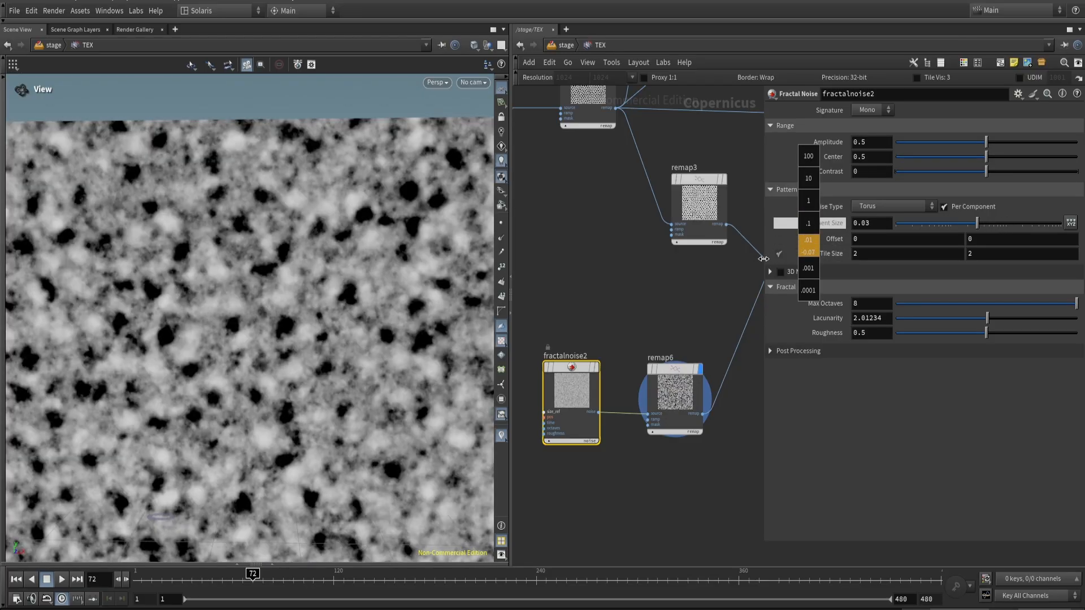
{"action": "middle_click_drag", "start_coordinate": [635, 299], "coordinate": [644, 407]}
{"action": "left_click", "coordinate": [621, 328]}
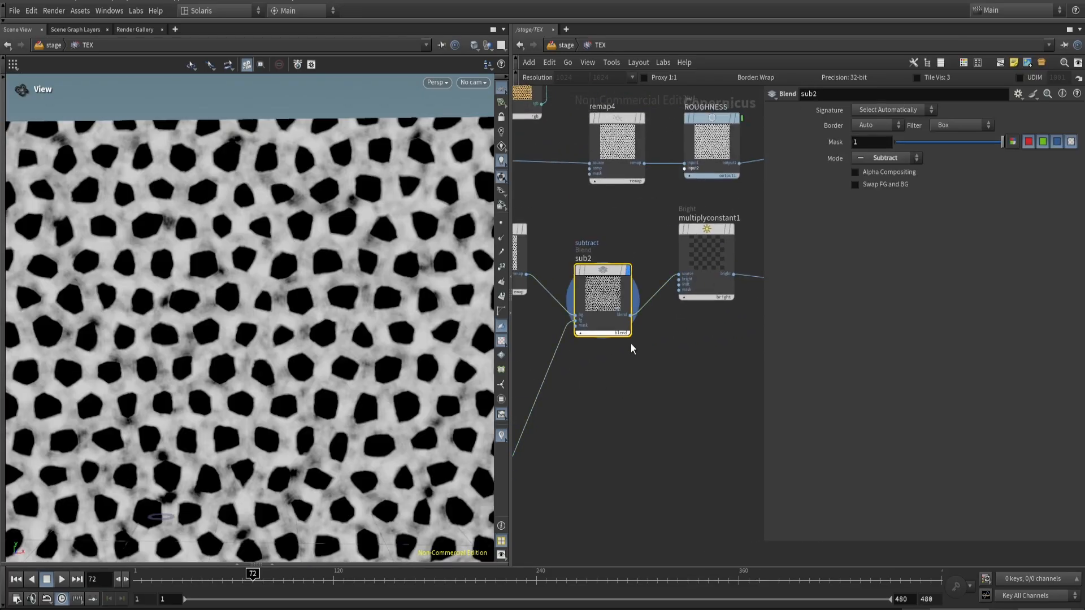
{"action": "scroll", "coordinate": [316, 342], "scroll_direction": "up", "scroll_amount": 5}
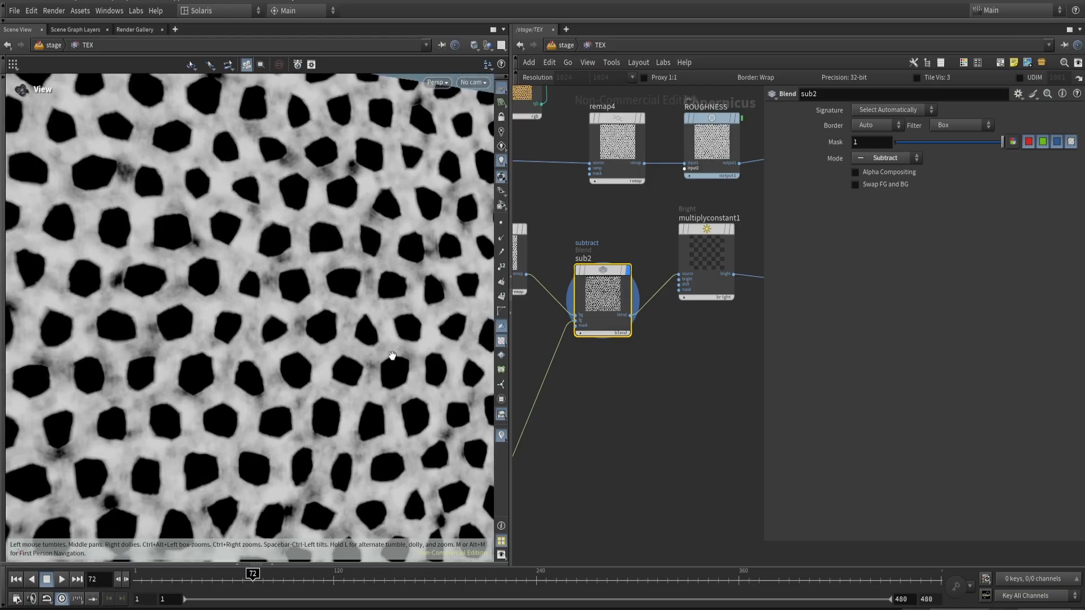
- Display the preview material and examine the skin's surface relief up close
{"action": "key", "text": "Down"}
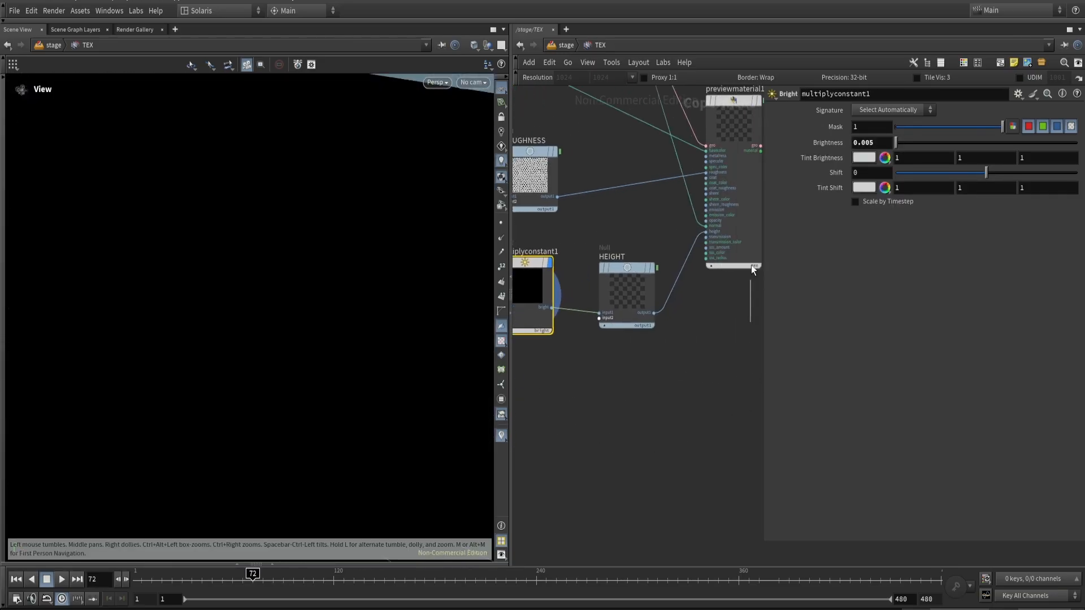
{"action": "left_click", "coordinate": [752, 266]}
{"action": "scroll", "coordinate": [317, 350], "scroll_direction": "up", "scroll_amount": 4}
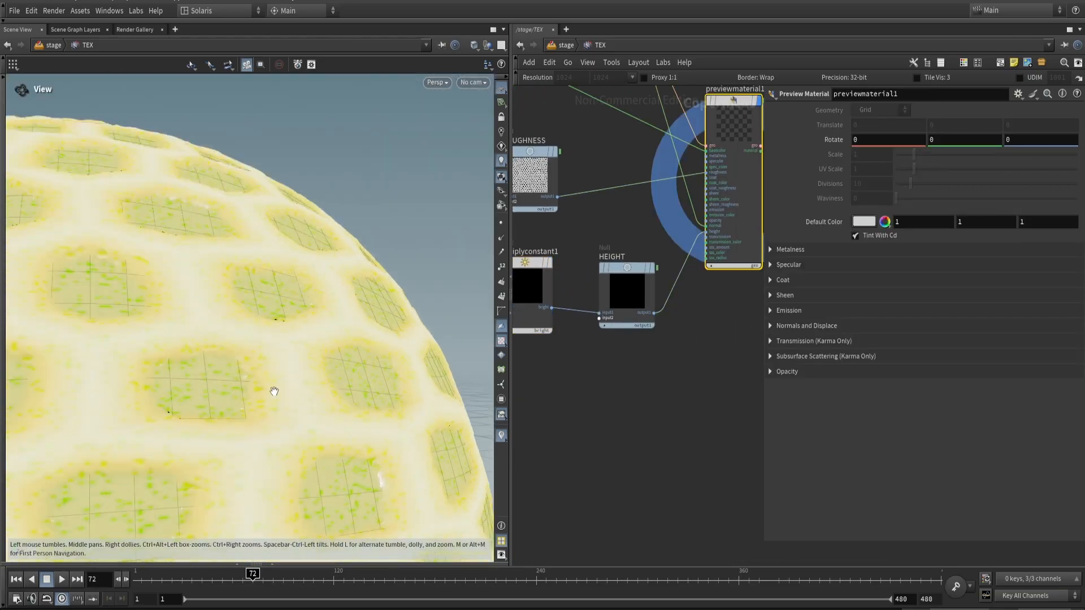
{"action": "left_click_drag", "start_coordinate": [274, 391], "coordinate": [339, 367]}
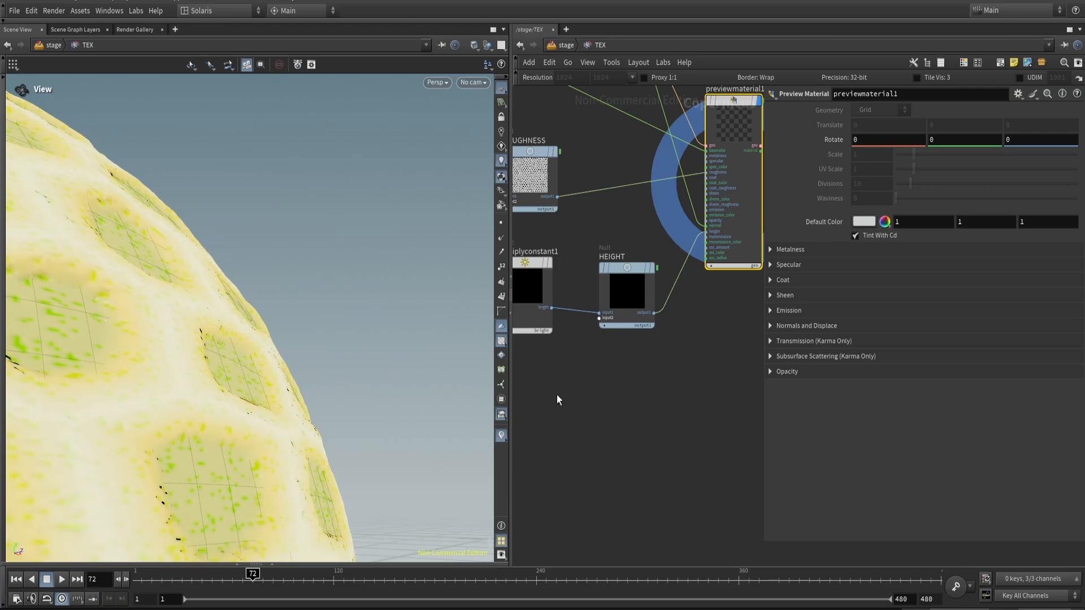
- Return to the stage, switch the viewport renderer to Karma XPU and restart the render
{"action": "key", "text": "u"}
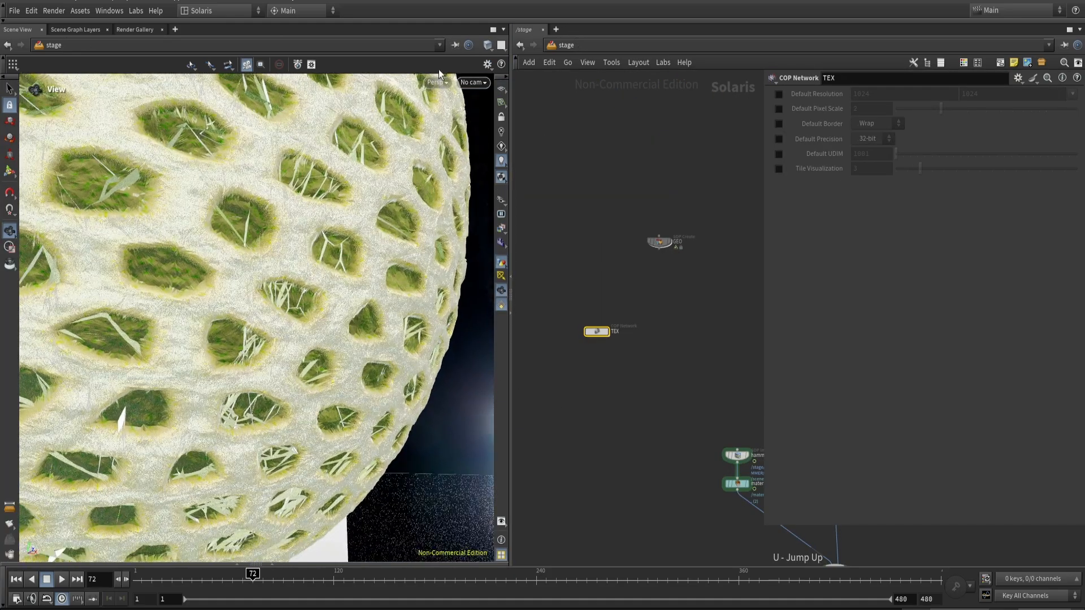
{"action": "left_click", "coordinate": [438, 80]}
{"action": "left_click", "coordinate": [465, 146]}
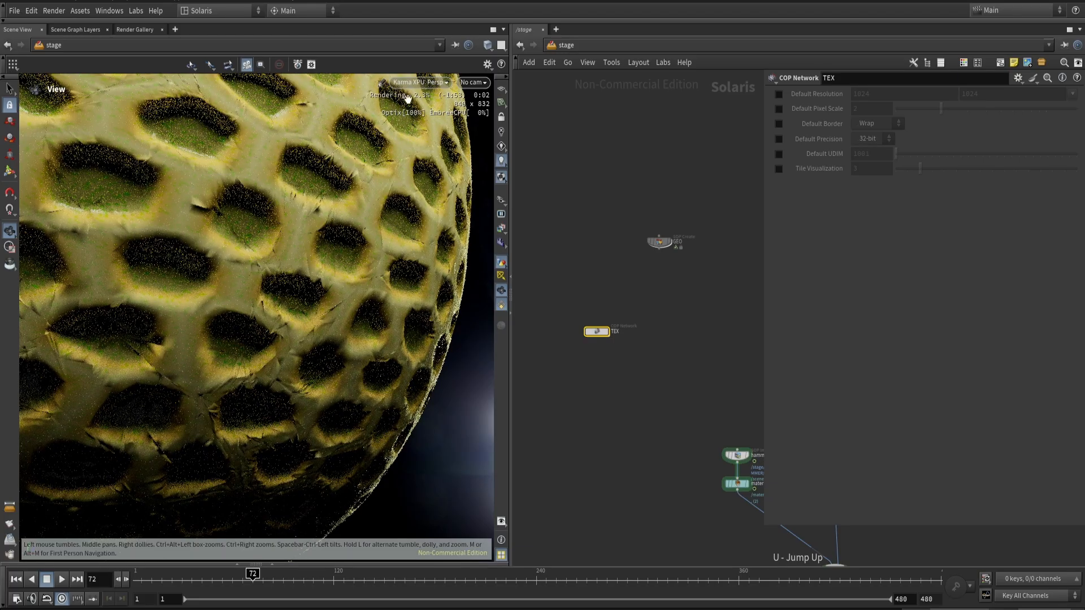
{"action": "left_click", "coordinate": [430, 81]}
{"action": "left_click", "coordinate": [428, 235]}
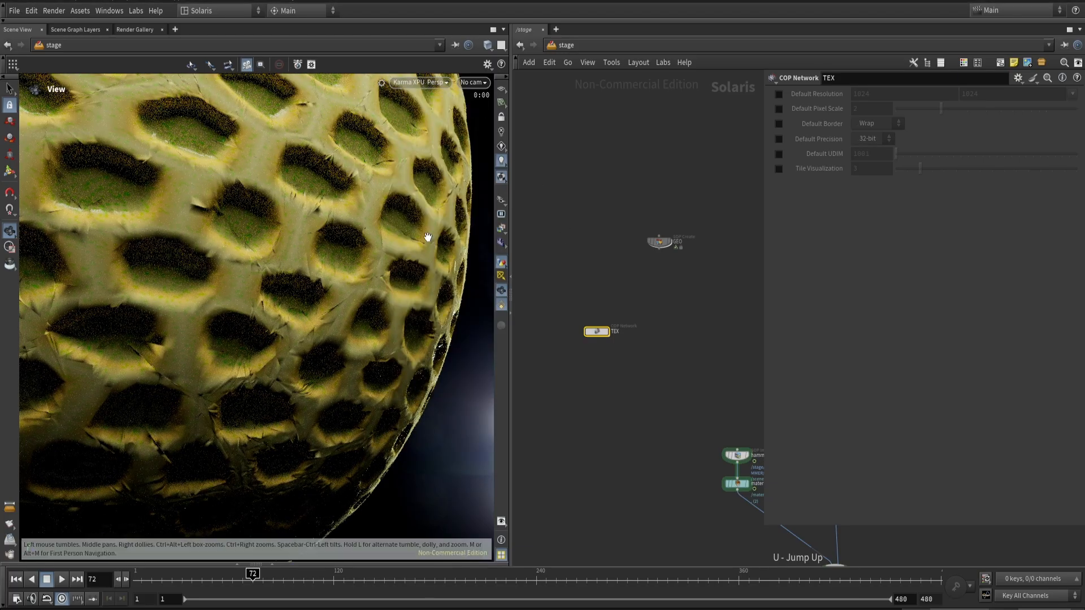
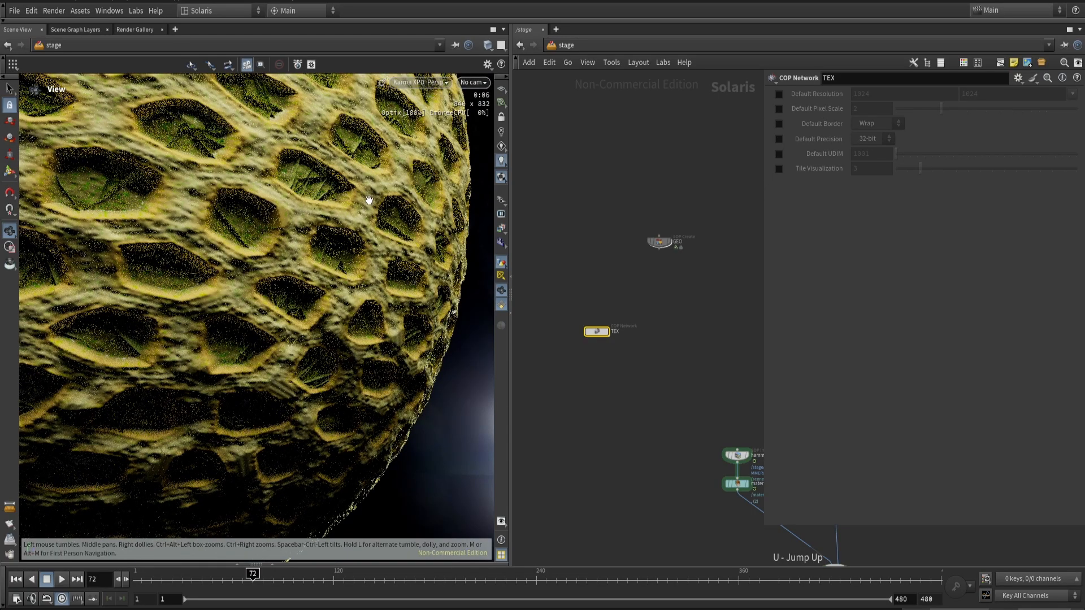
- Examine the rendered cantaloupe skin from a wider and a closer view, restarting the Karma XPU render
{"action": "left_click_drag", "start_coordinate": [368, 200], "coordinate": [282, 291]}
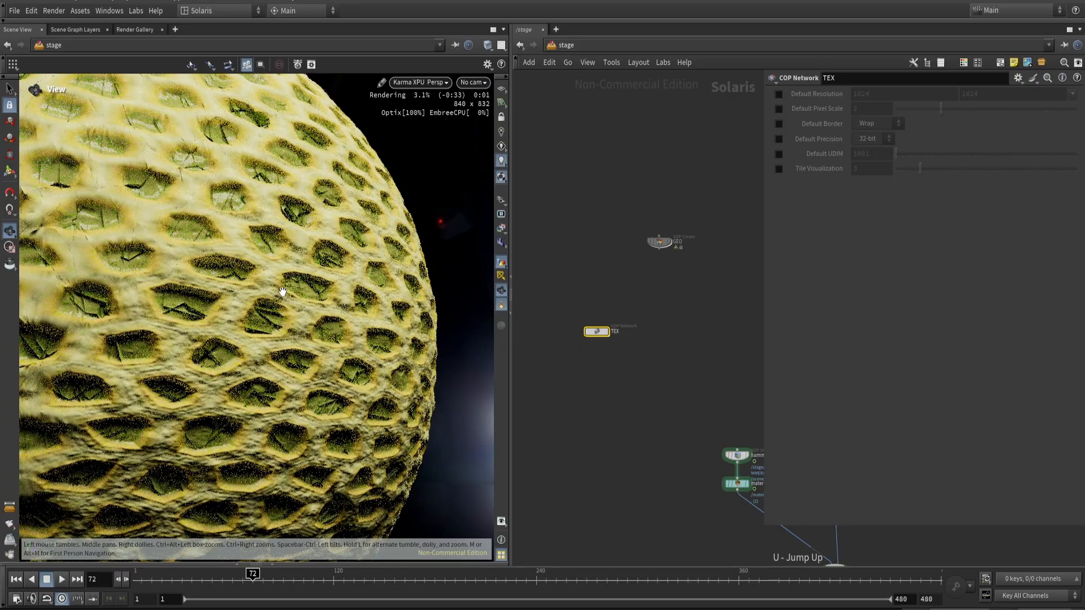
{"action": "scroll", "coordinate": [286, 292], "scroll_direction": "up", "scroll_amount": 5}
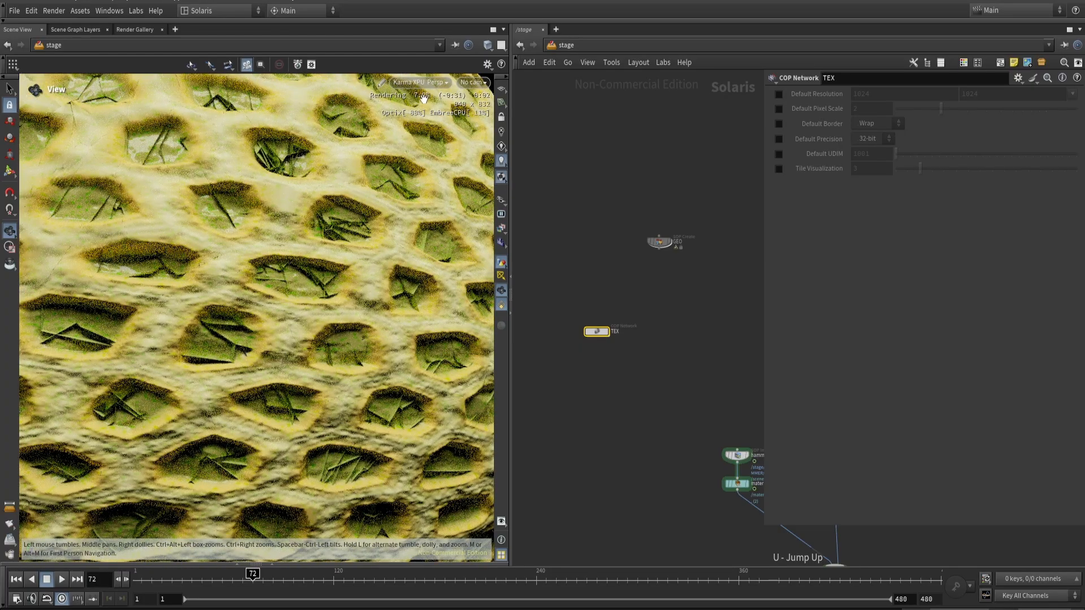
{"action": "left_click", "coordinate": [439, 86]}
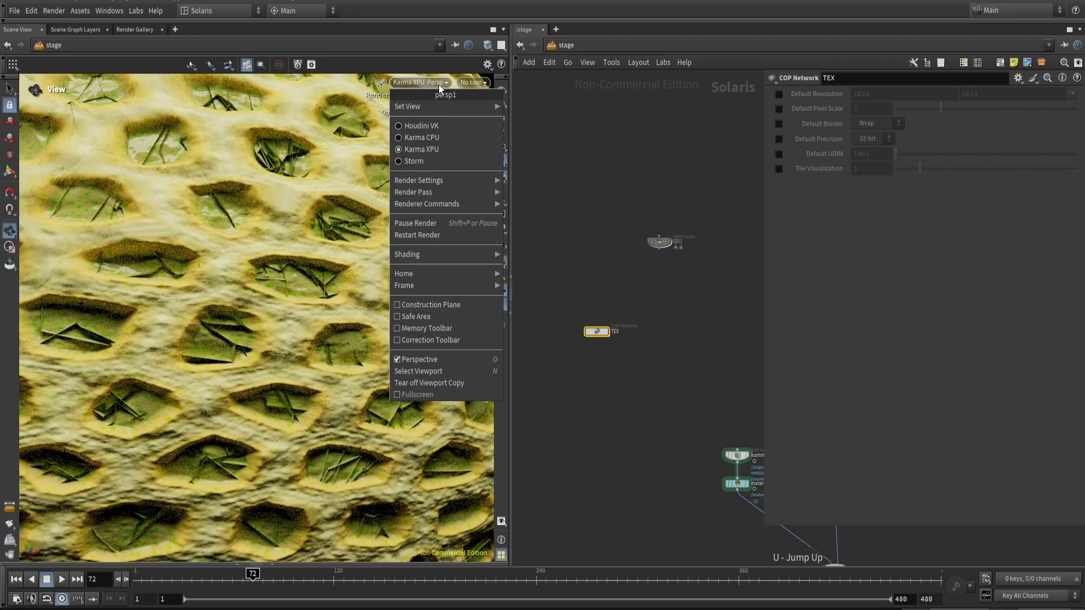
{"action": "left_click", "coordinate": [439, 85]}
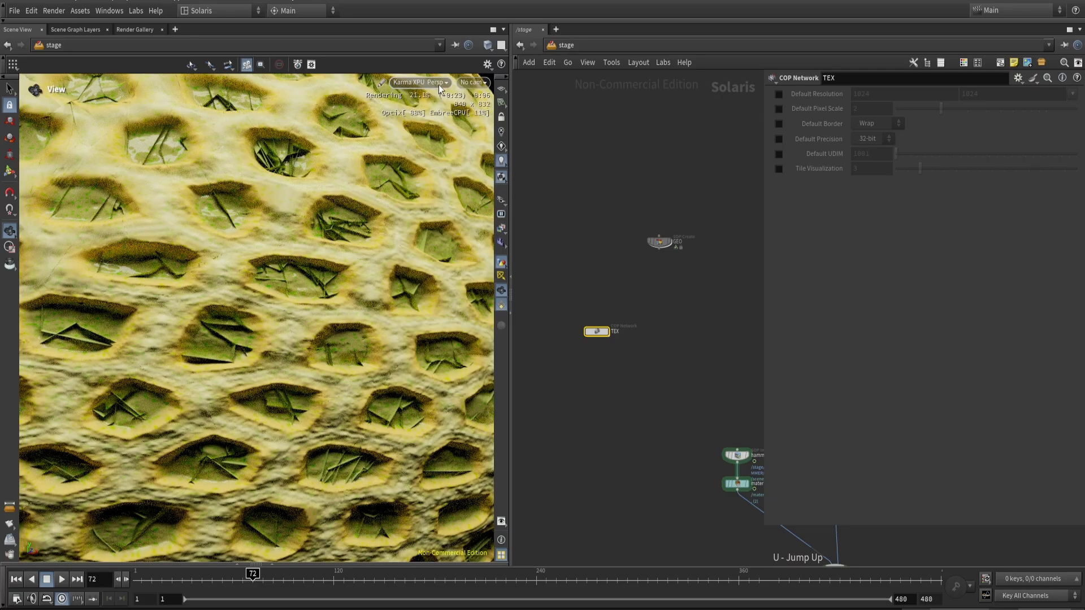
{"action": "left_click", "coordinate": [440, 86]}
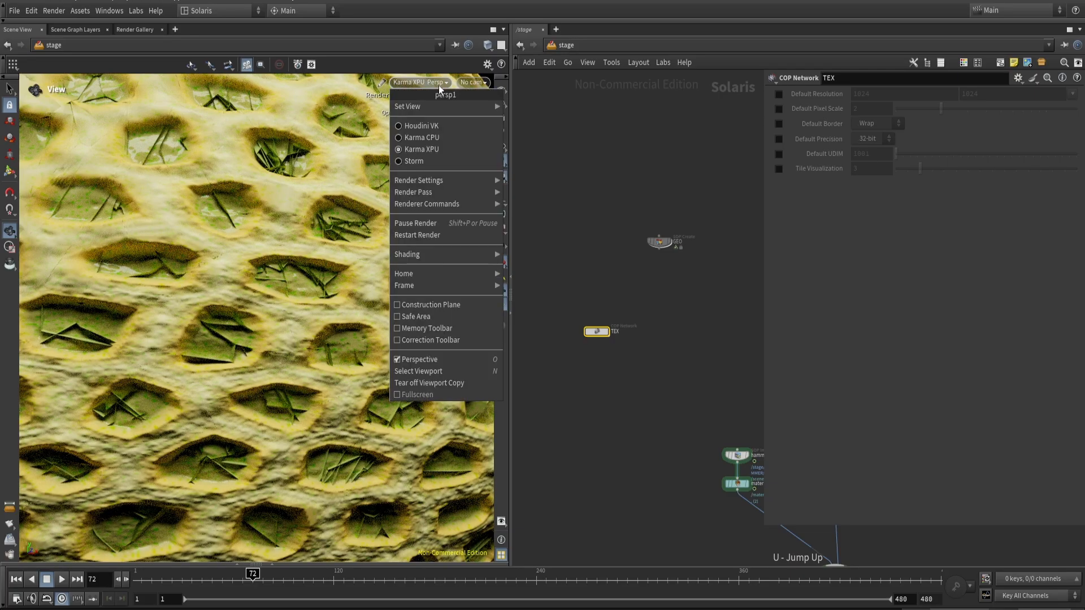
{"action": "left_click", "coordinate": [446, 237]}
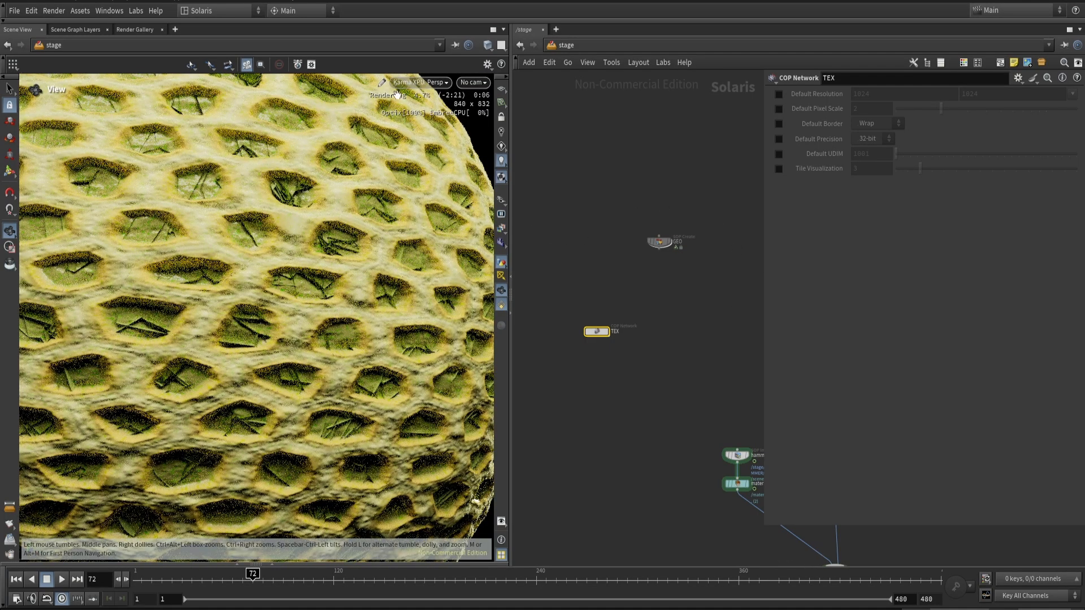
- Switch the viewport to Houdini VK and, in the TEX network, wire remap3 directly into multiplyconstant1 to bypass the Subtract node
{"action": "left_click", "coordinate": [418, 84]}
{"action": "left_click", "coordinate": [421, 125]}
{"action": "double_click", "coordinate": [596, 331]}
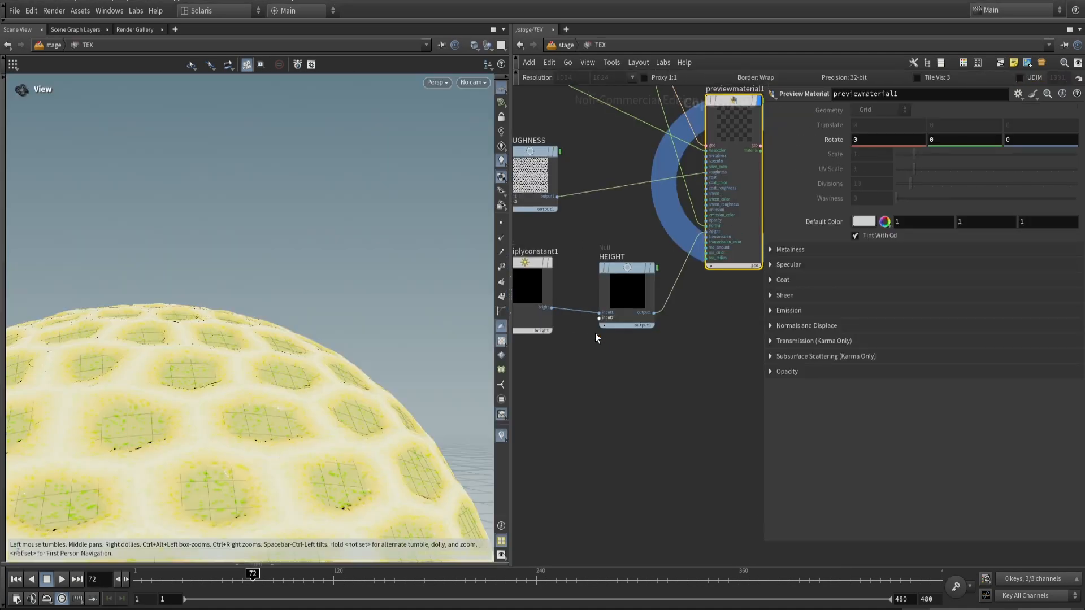
{"action": "middle_click_drag", "start_coordinate": [709, 484], "coordinate": [823, 496]}
{"action": "left_click", "coordinate": [551, 380]}
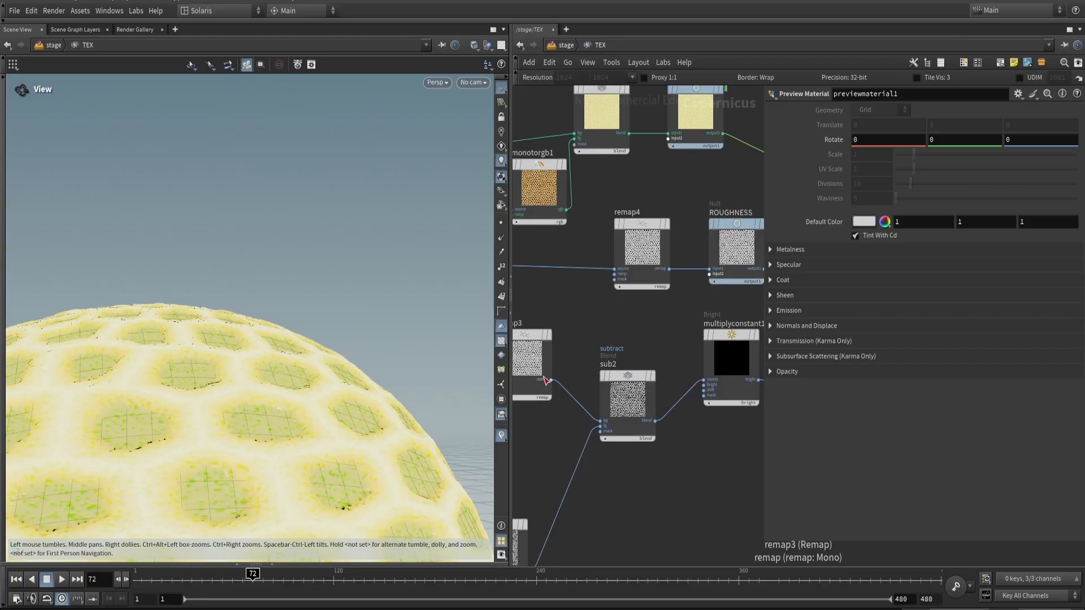
{"action": "left_click", "coordinate": [704, 380]}
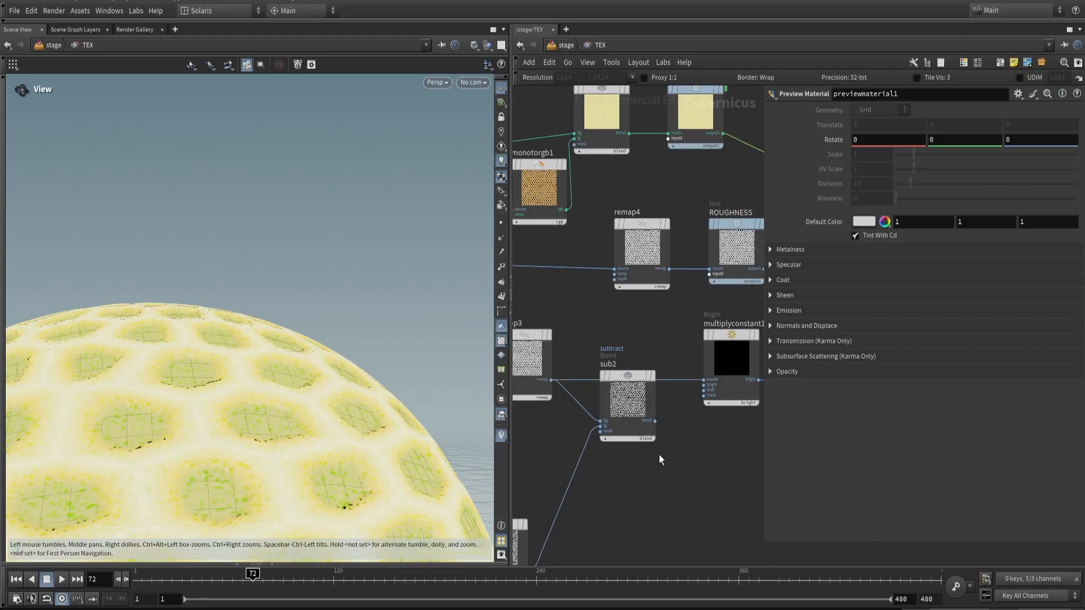
- Return to the stage and restart the Karma XPU render to compare the skin without the subtracted noise
{"action": "key", "text": "u"}
{"action": "left_click", "coordinate": [437, 82]}
{"action": "left_click", "coordinate": [449, 150]}
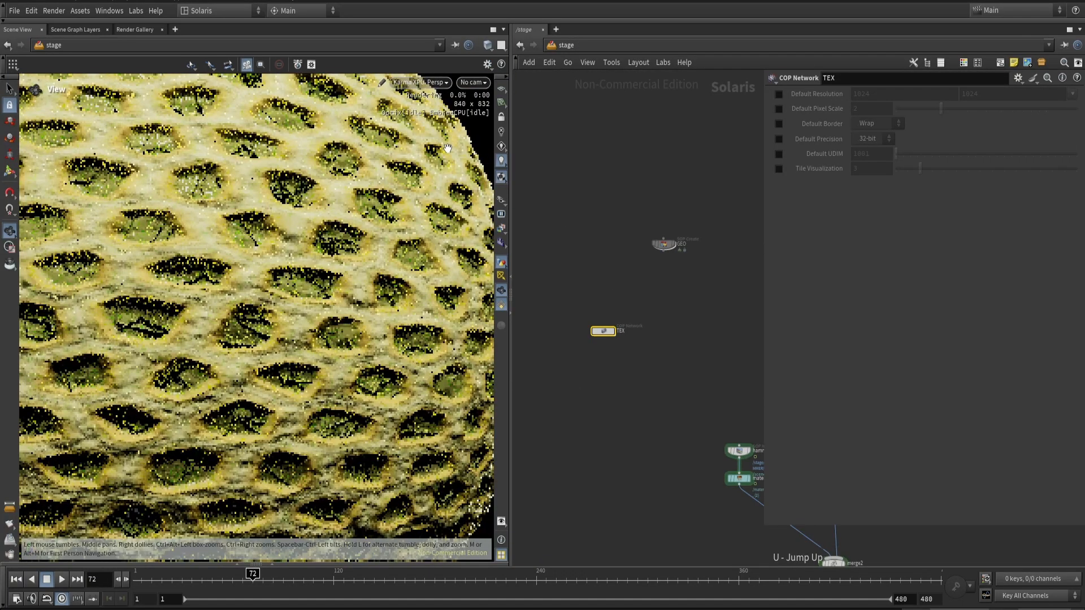
{"action": "left_click", "coordinate": [415, 85]}
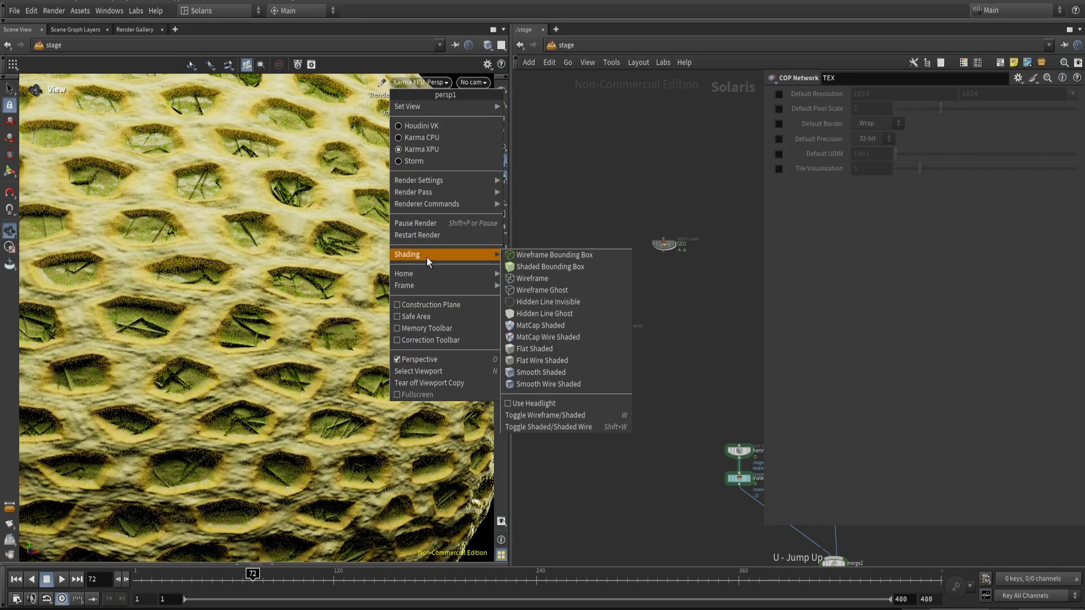
{"action": "left_click", "coordinate": [415, 239]}
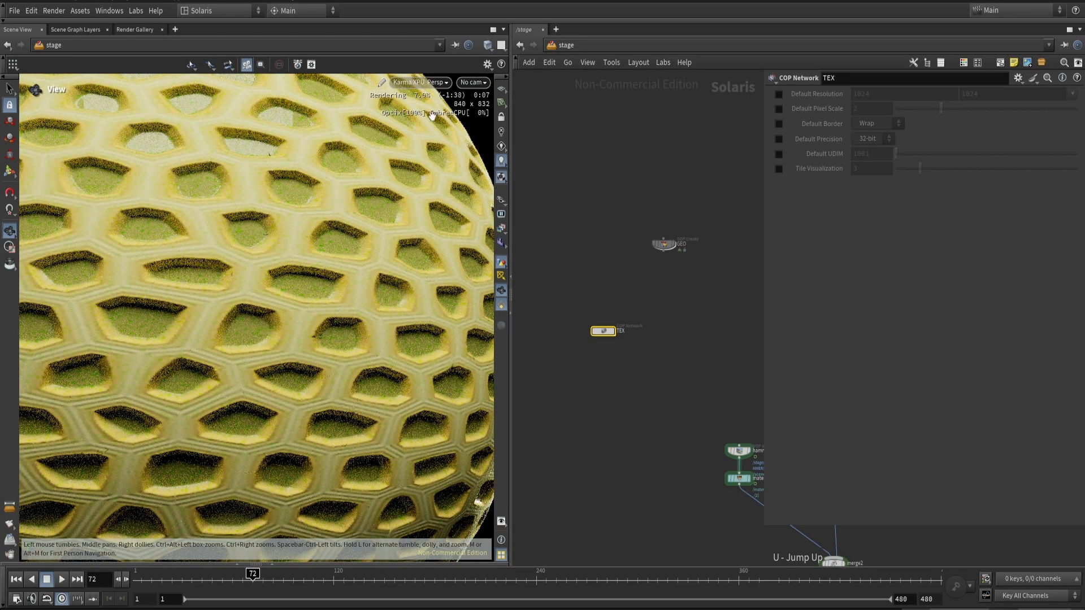
- Switch the viewport back to Houdini VK and reconnect sub2's output to multiplyconstant1 in the TEX network
{"action": "left_click", "coordinate": [423, 79]}
{"action": "left_click", "coordinate": [429, 127]}
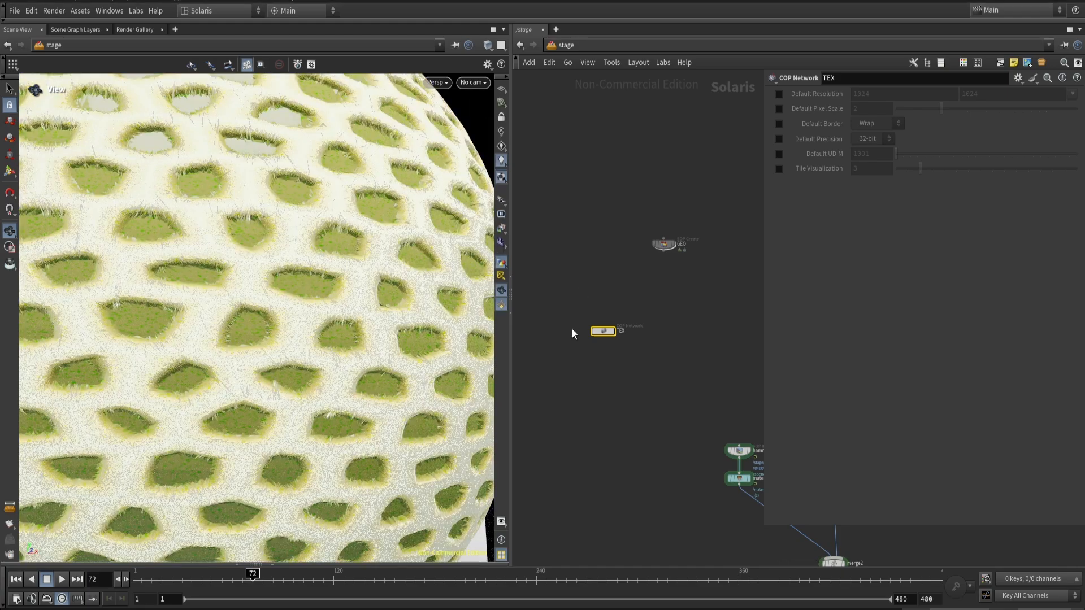
{"action": "double_click", "coordinate": [599, 331]}
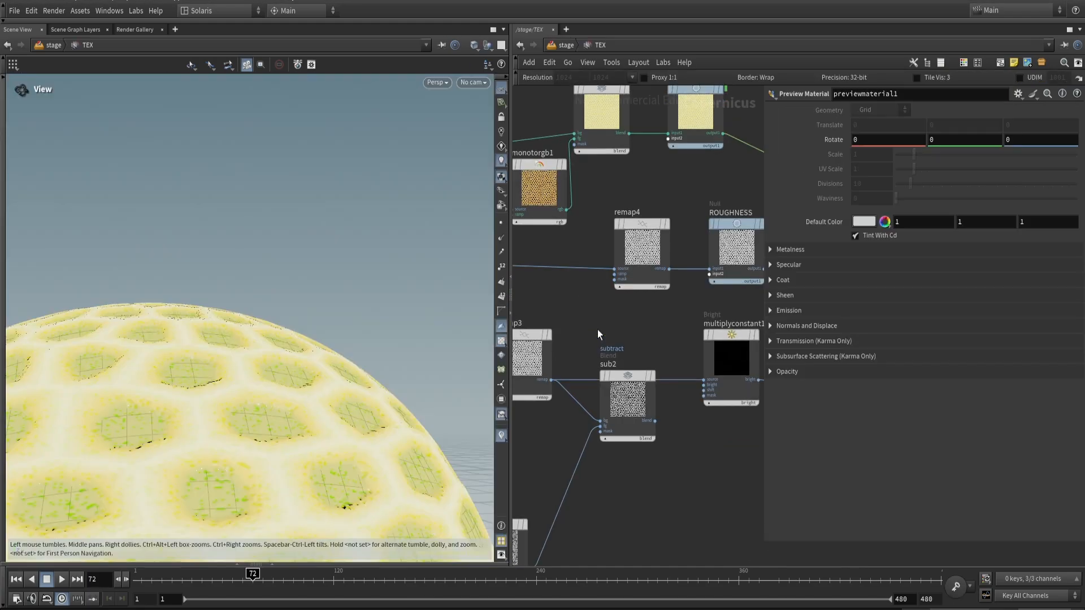
{"action": "left_click", "coordinate": [654, 421]}
{"action": "left_click", "coordinate": [704, 379]}
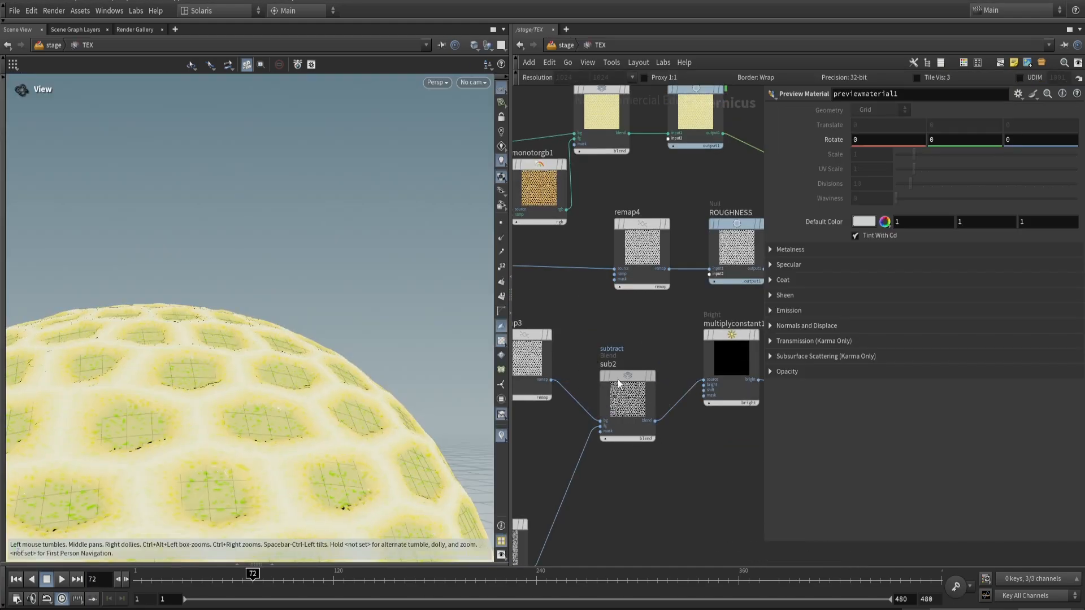
- Display the sub2 result and examine the noise between the dark cells up close
{"action": "left_click", "coordinate": [627, 398]}
{"action": "scroll", "coordinate": [319, 411], "scroll_direction": "up", "scroll_amount": 4}
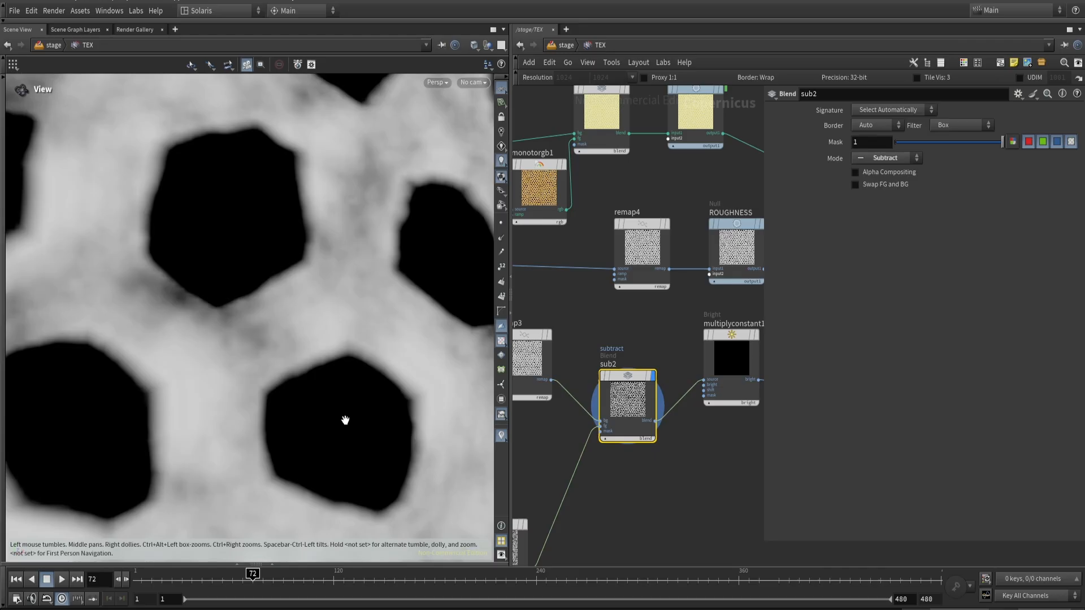
{"action": "scroll", "coordinate": [516, 466], "scroll_direction": "down", "scroll_amount": 3}
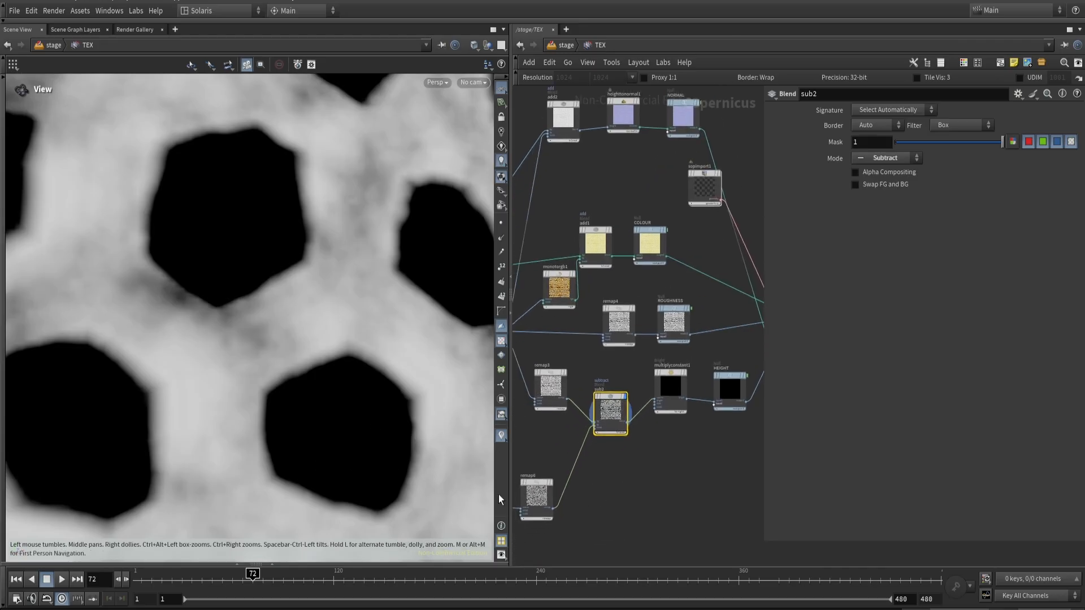
{"action": "scroll", "coordinate": [622, 467], "scroll_direction": "down", "scroll_amount": 2}
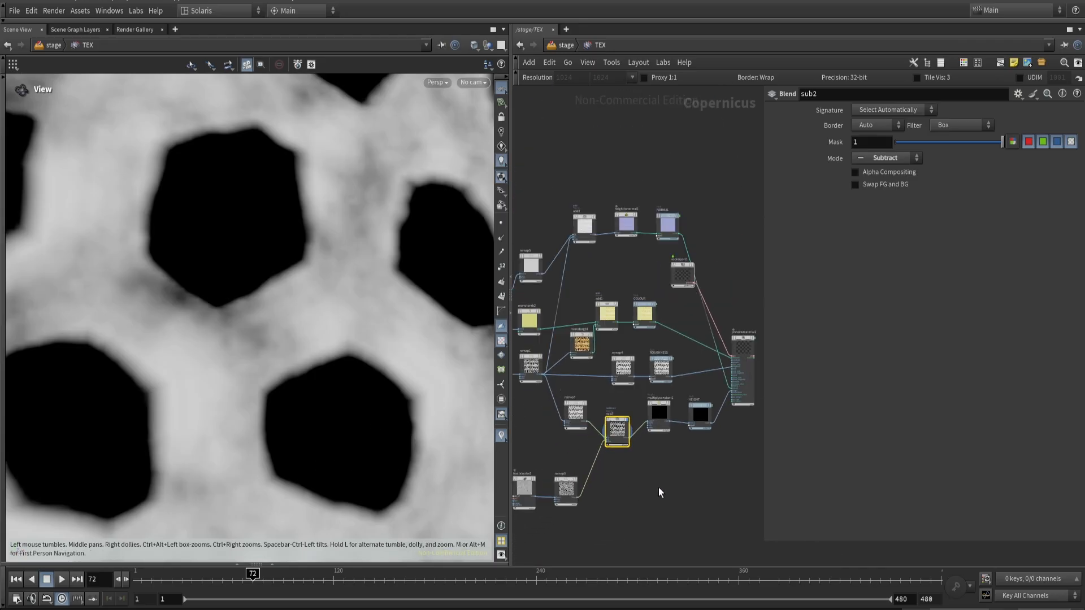
- Move multiplyconstant1 and HEIGHT aside and insert a Remap node on the wire between sub2 and multiplyconstant1
{"action": "middle_click_drag", "start_coordinate": [659, 487], "coordinate": [745, 441]}
{"action": "middle_click_drag", "start_coordinate": [696, 477], "coordinate": [559, 506]}
{"action": "left_click_drag", "start_coordinate": [704, 470], "coordinate": [612, 370]}
{"action": "left_click_drag", "start_coordinate": [693, 333], "coordinate": [746, 331]}
{"action": "left_click", "coordinate": [603, 462]}
{"action": "key", "text": "Tab"}
{"action": "type", "text": "remap"}
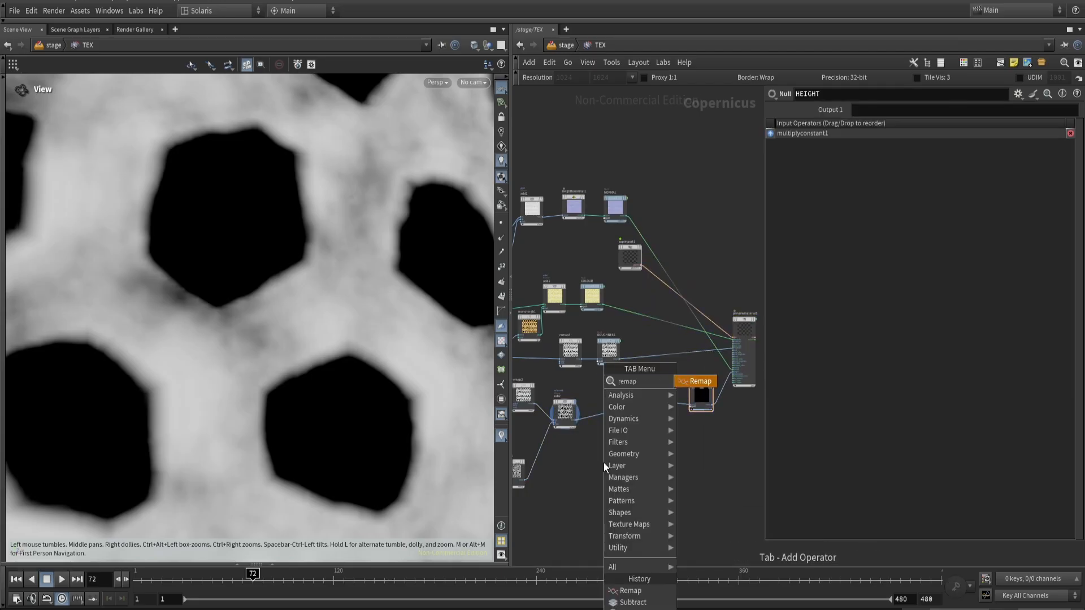
{"action": "key", "text": "Return"}
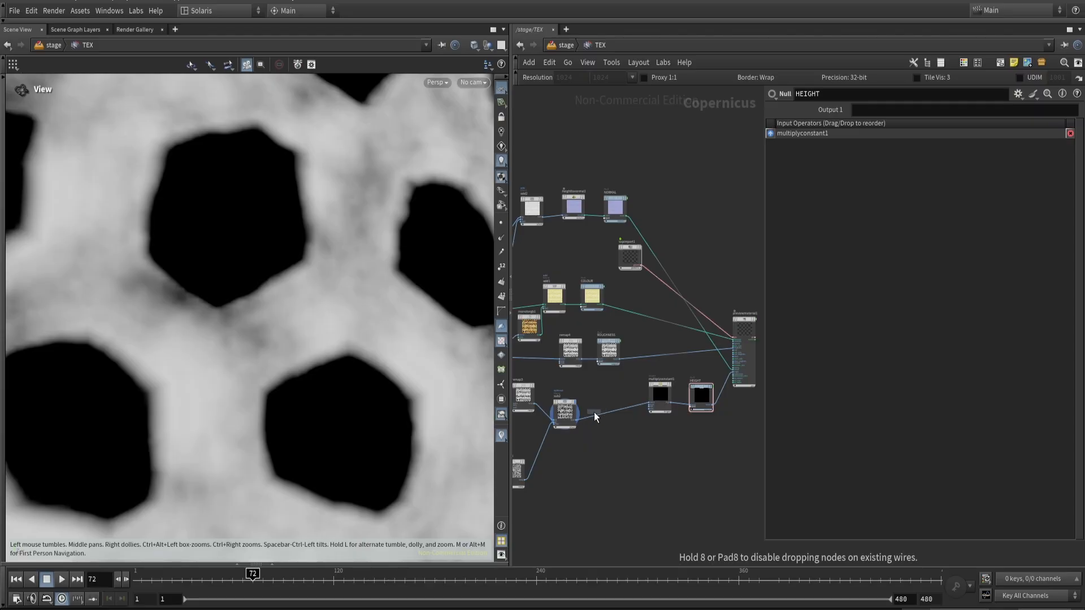
{"action": "left_click", "coordinate": [595, 412]}
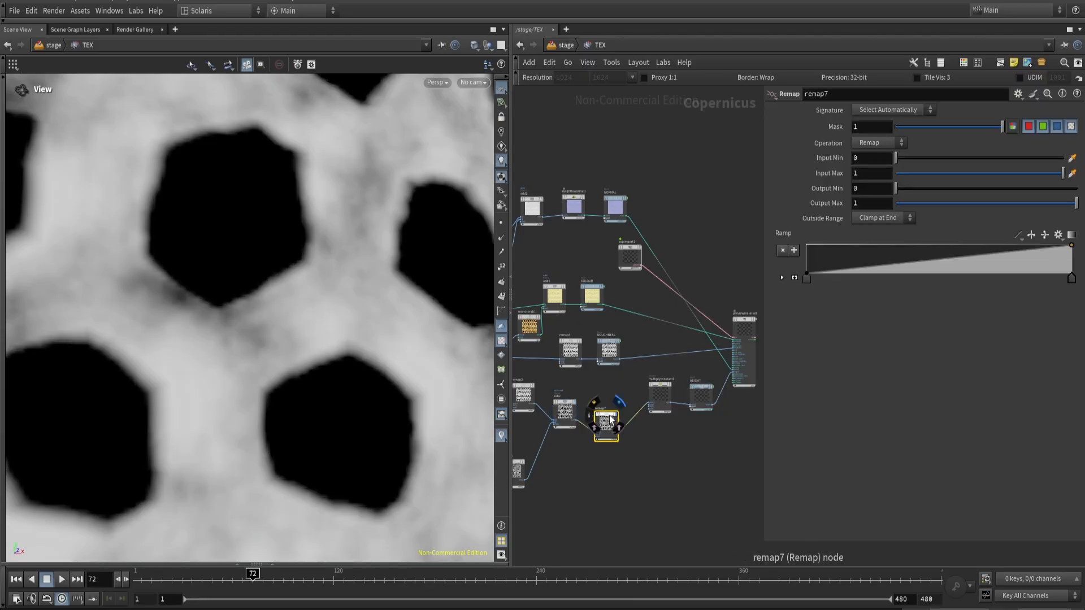
{"action": "mouse_move", "coordinate": [613, 419]}
{"action": "left_mouse_down"}
{"action": "mouse_move", "coordinate": [600, 415]}
{"action": "mouse_move", "coordinate": [605, 407]}
{"action": "left_mouse_up"}
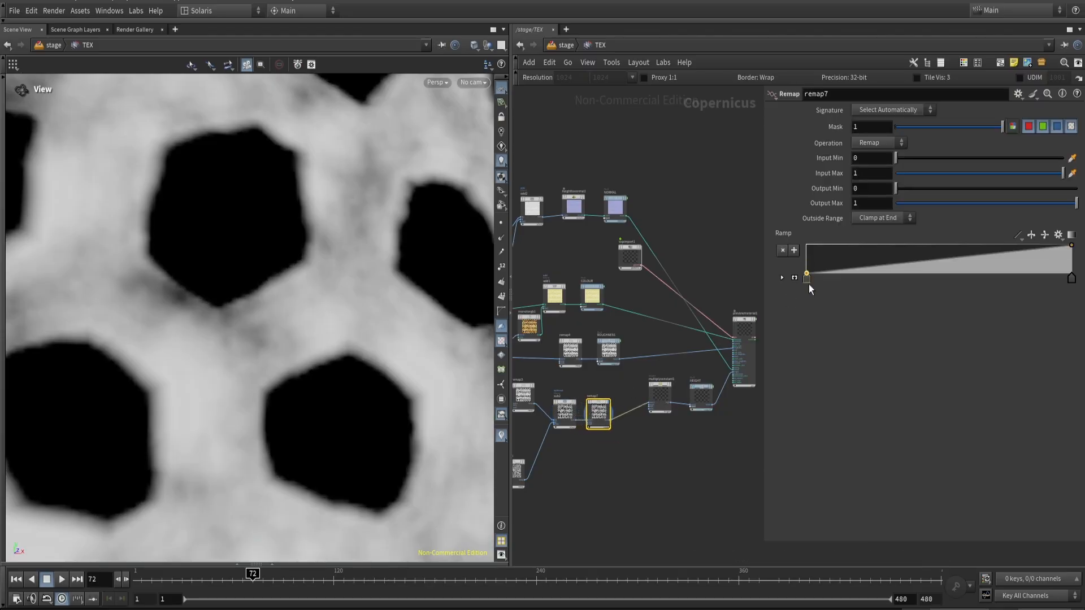
- Move the start point of the new Remap node's ramp slightly inward and return to the stage
{"action": "left_click_drag", "start_coordinate": [808, 283], "coordinate": [829, 284]}
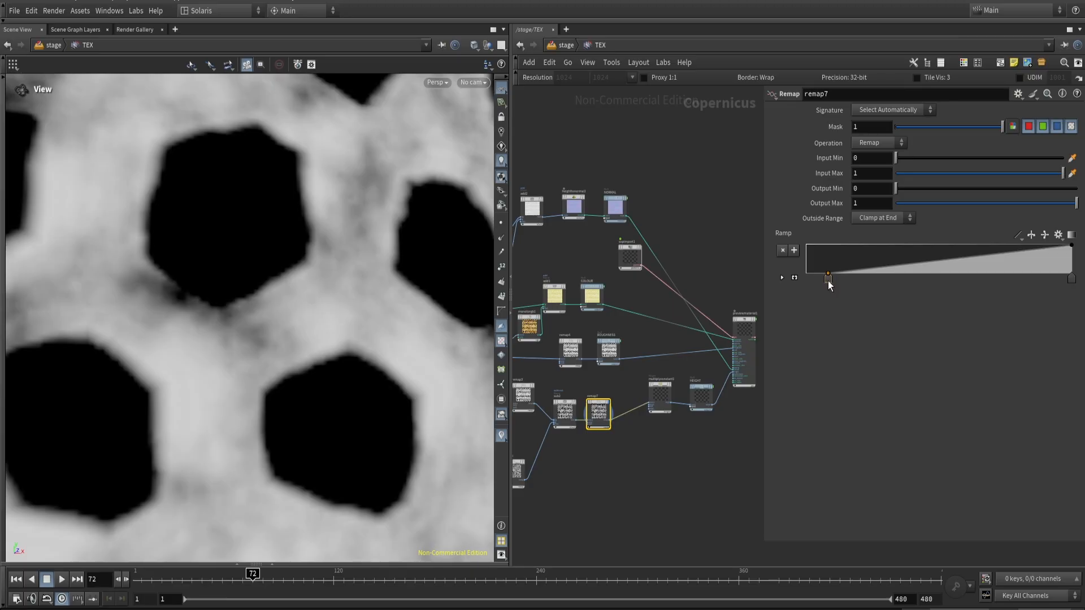
{"action": "key", "text": "u"}
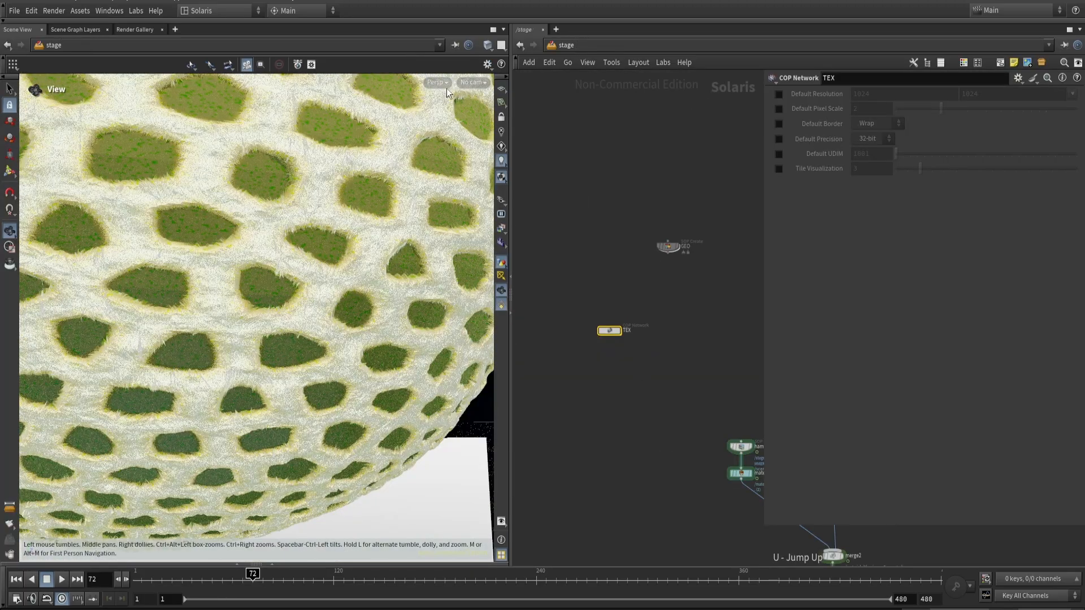
- Switch the viewport to Karma XPU and restart the render to refresh the melon skin
{"action": "left_click", "coordinate": [443, 88]}
{"action": "left_click", "coordinate": [464, 158]}
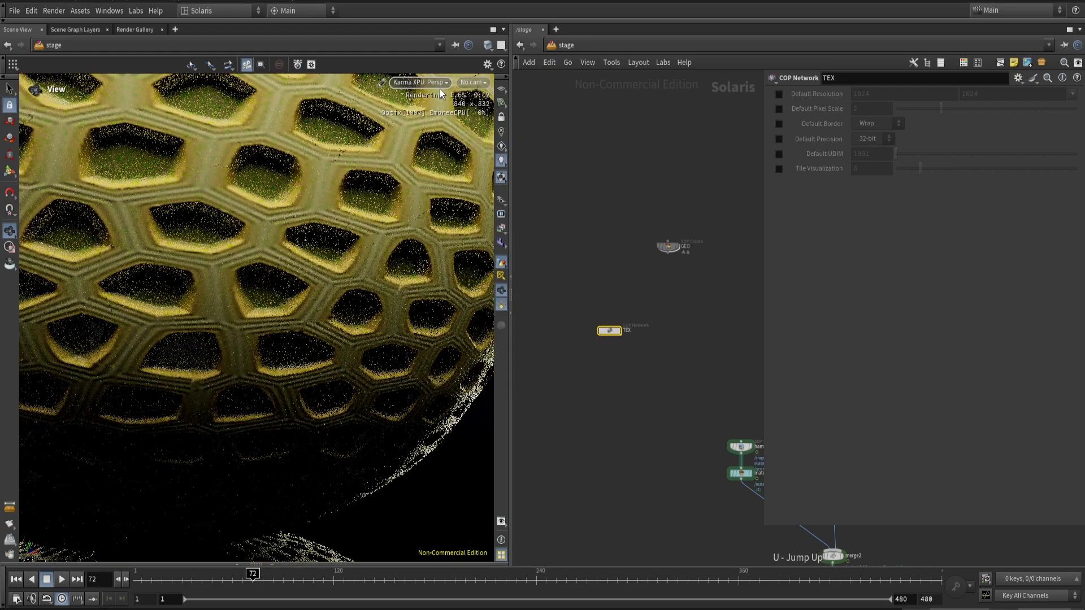
{"action": "left_click", "coordinate": [439, 84]}
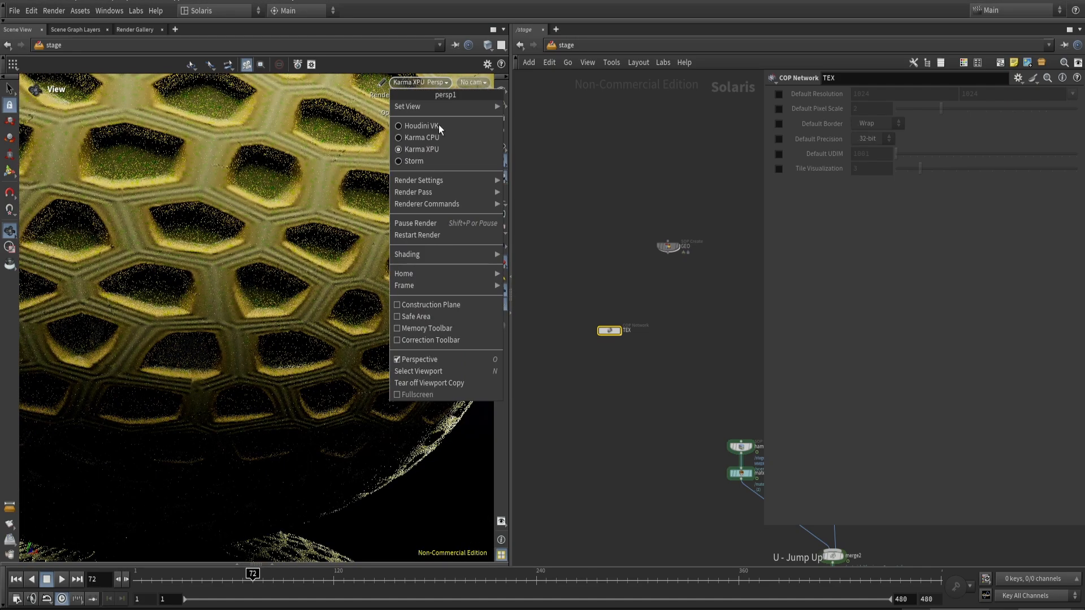
{"action": "left_click", "coordinate": [430, 237]}
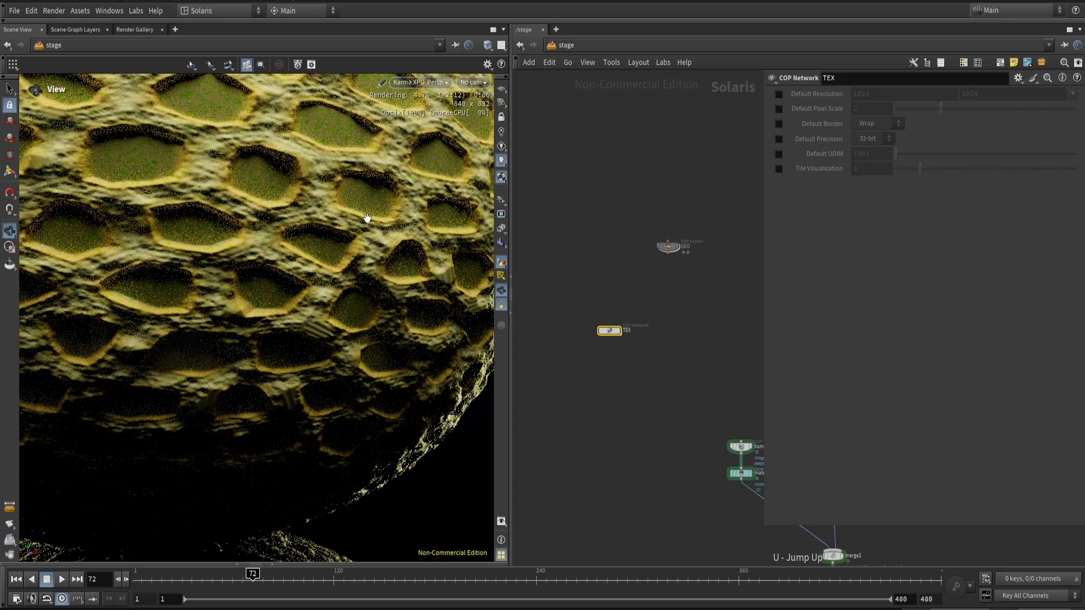
- Restart the render on another side of the melon and examine its skin from close up and as a whole
{"action": "right_click_drag", "start_coordinate": [368, 218], "coordinate": [229, 304]}
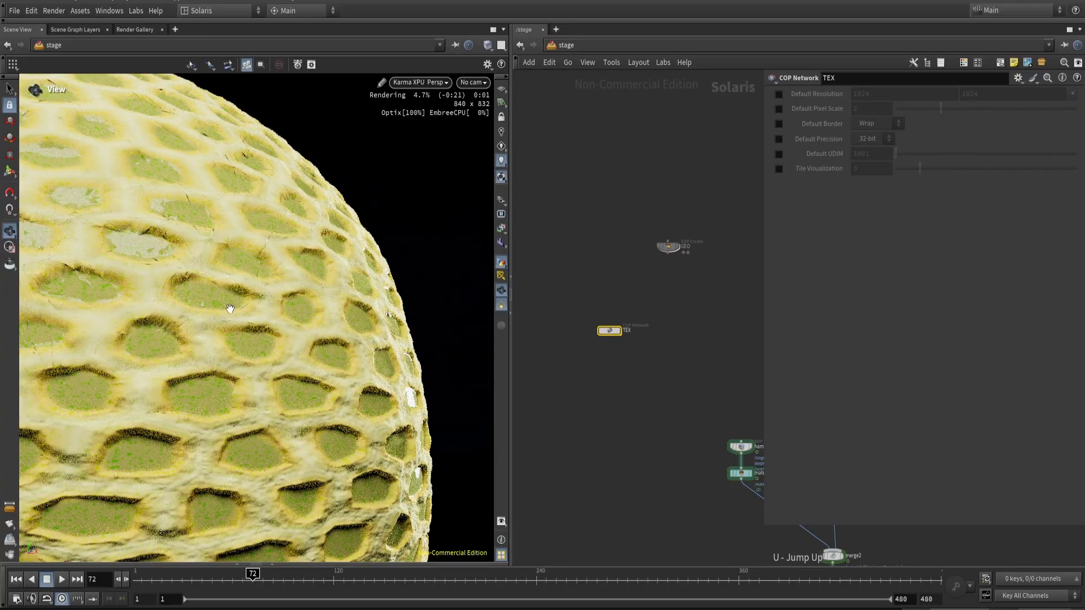
{"action": "left_click", "coordinate": [414, 83]}
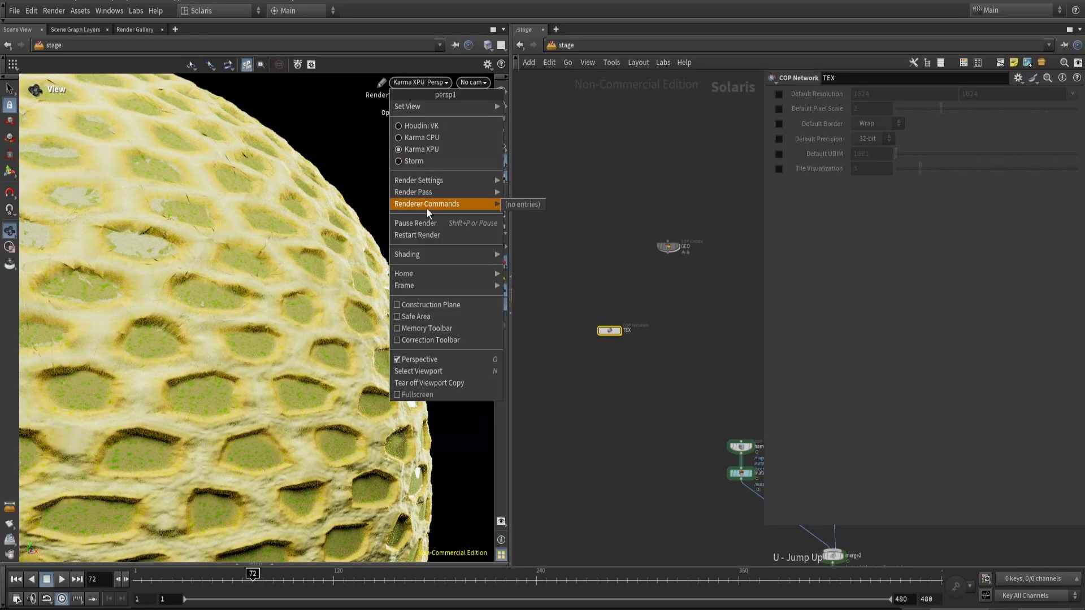
{"action": "left_click", "coordinate": [438, 234]}
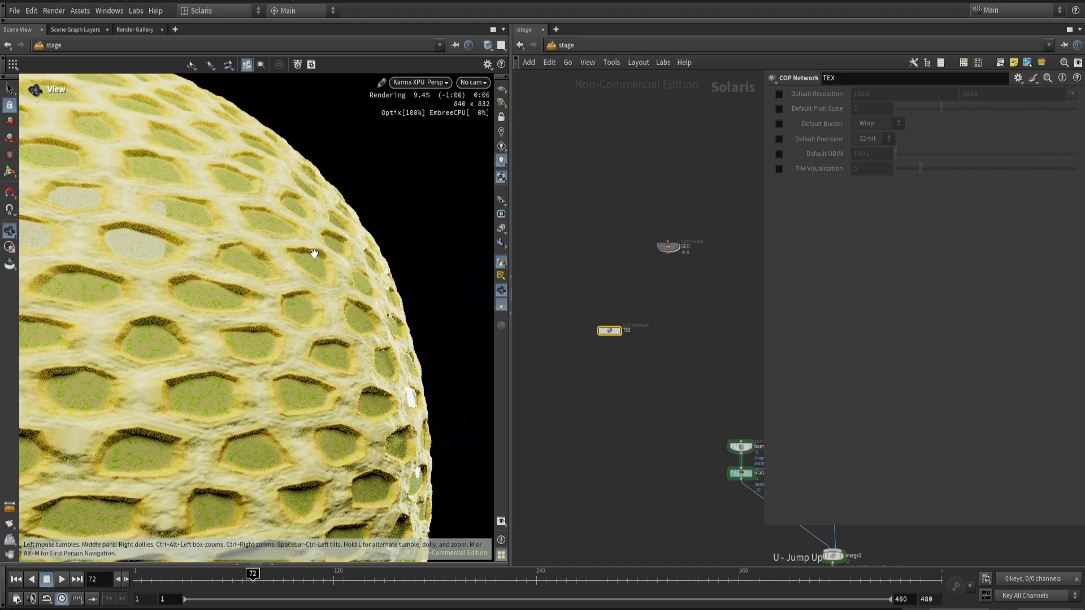
{"action": "scroll", "coordinate": [314, 253], "scroll_direction": "down", "scroll_amount": 5}
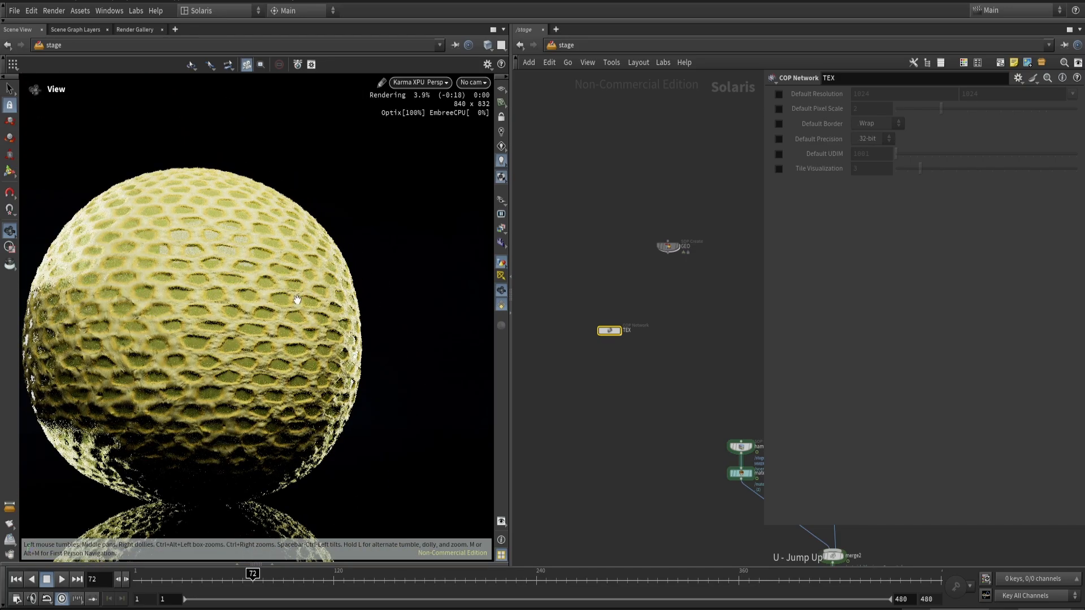
{"action": "scroll", "coordinate": [297, 300], "scroll_direction": "down", "scroll_amount": 3}
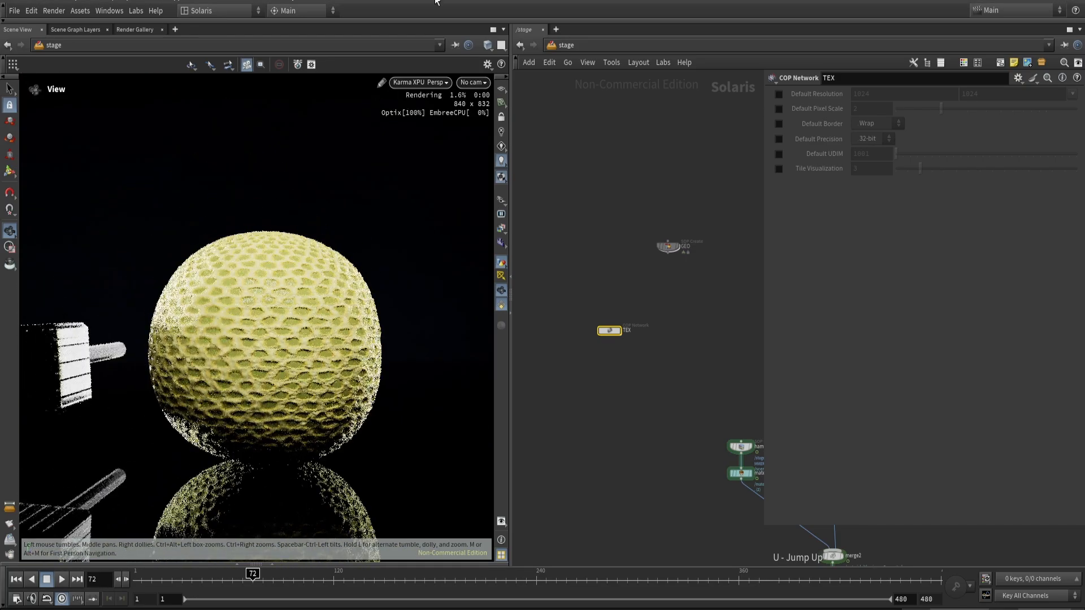
- Switch the viewport back to Houdini VK and open the TEX network
{"action": "left_click", "coordinate": [418, 83]}
{"action": "left_click", "coordinate": [440, 125]}
{"action": "scroll", "coordinate": [614, 337], "scroll_direction": "up", "scroll_amount": 3}
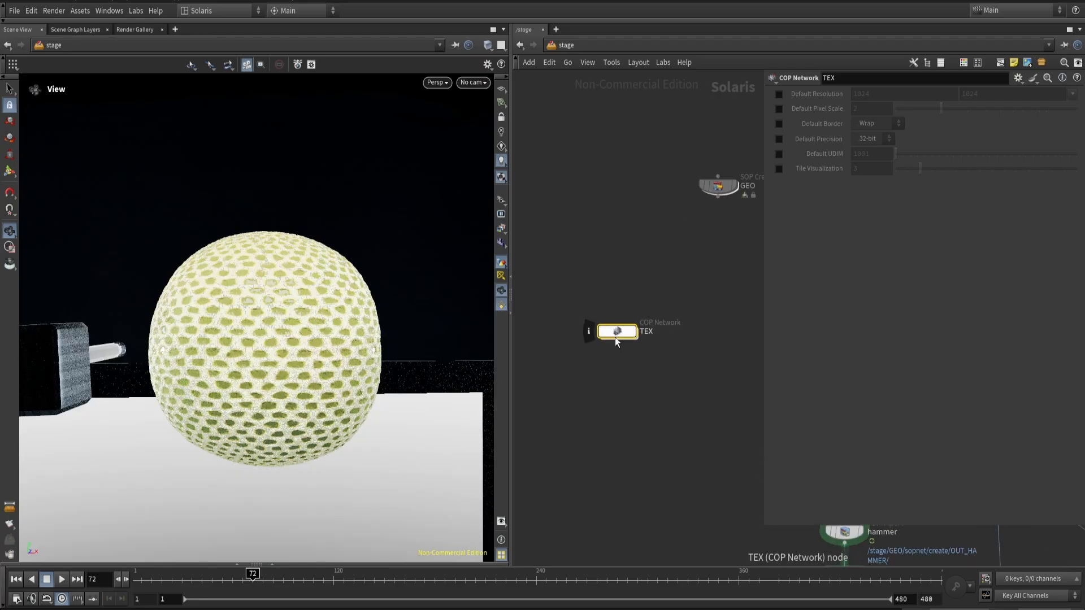
{"action": "double_click", "coordinate": [614, 337]}
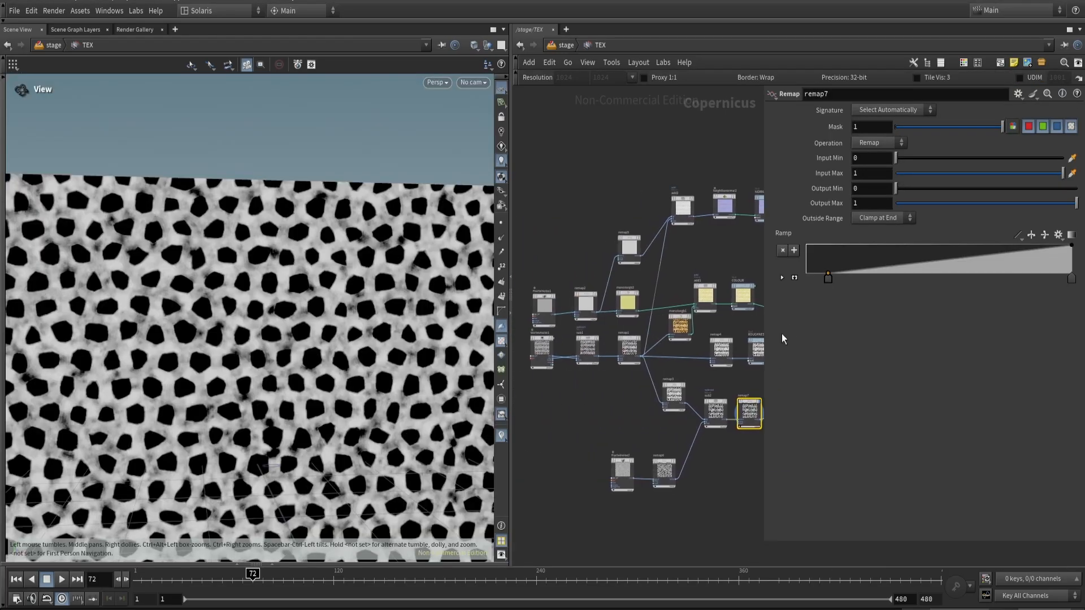
- Make the fractal noise pattern feeding remap6 coarser, display remap6, and lower its ramp's end point to about half height
{"action": "left_click", "coordinate": [622, 474]}
{"action": "mouse_move", "coordinate": [828, 230]}
{"action": "middle_mouse_down"}
{"action": "mouse_move", "coordinate": [828, 254]}
{"action": "mouse_move", "coordinate": [869, 250]}
{"action": "mouse_move", "coordinate": [832, 229]}
{"action": "middle_mouse_up"}
{"action": "left_click", "coordinate": [669, 472]}
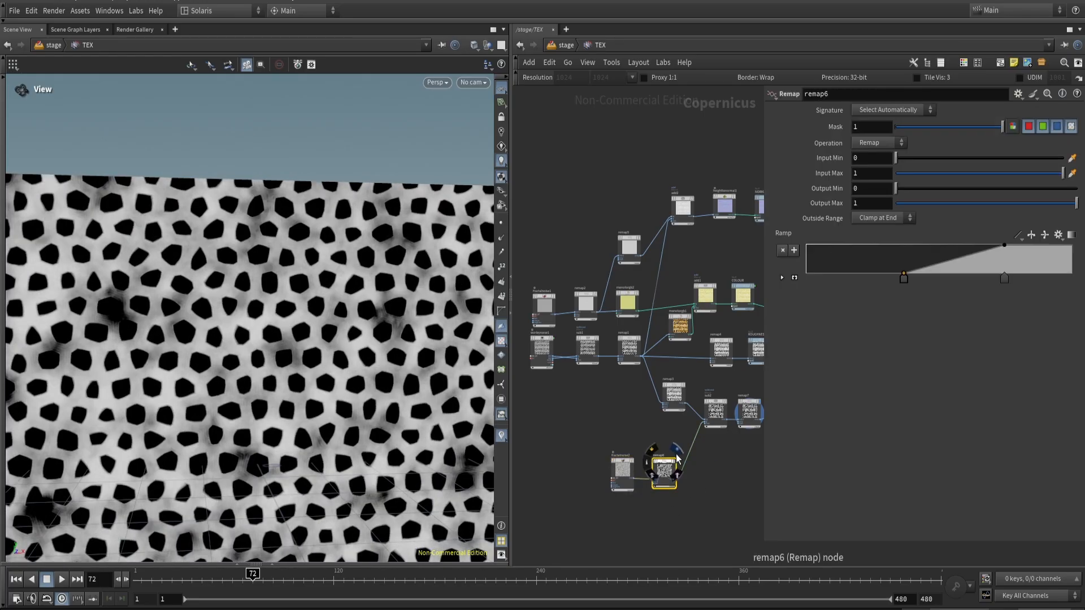
{"action": "left_click", "coordinate": [676, 453]}
{"action": "left_click_drag", "start_coordinate": [1004, 246], "coordinate": [999, 260]}
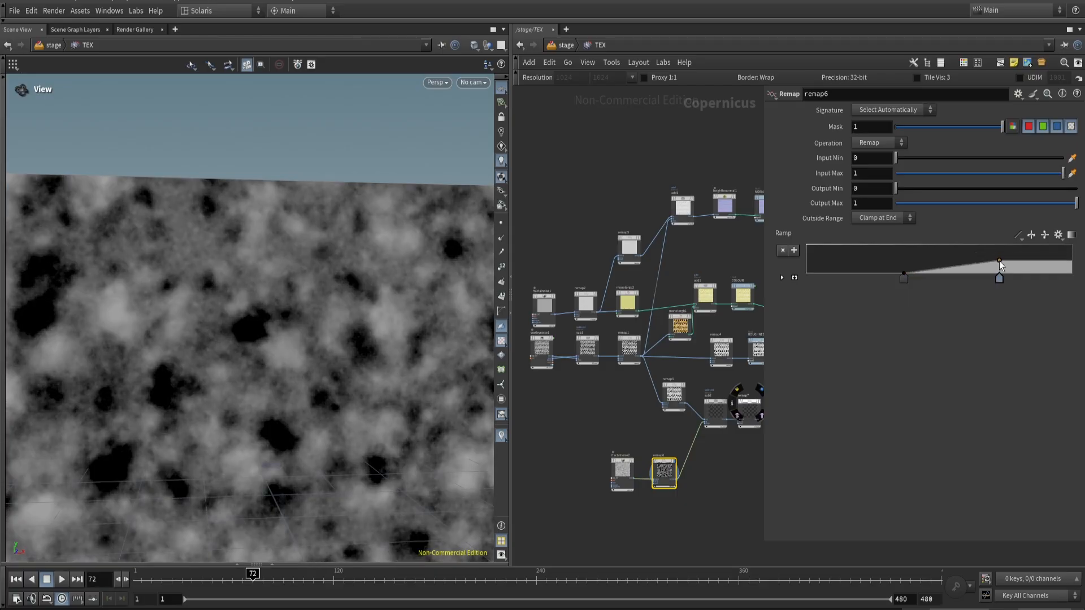
- Return to the stage, switch the viewport to Karma XPU and restart the render
{"action": "key", "text": "u"}
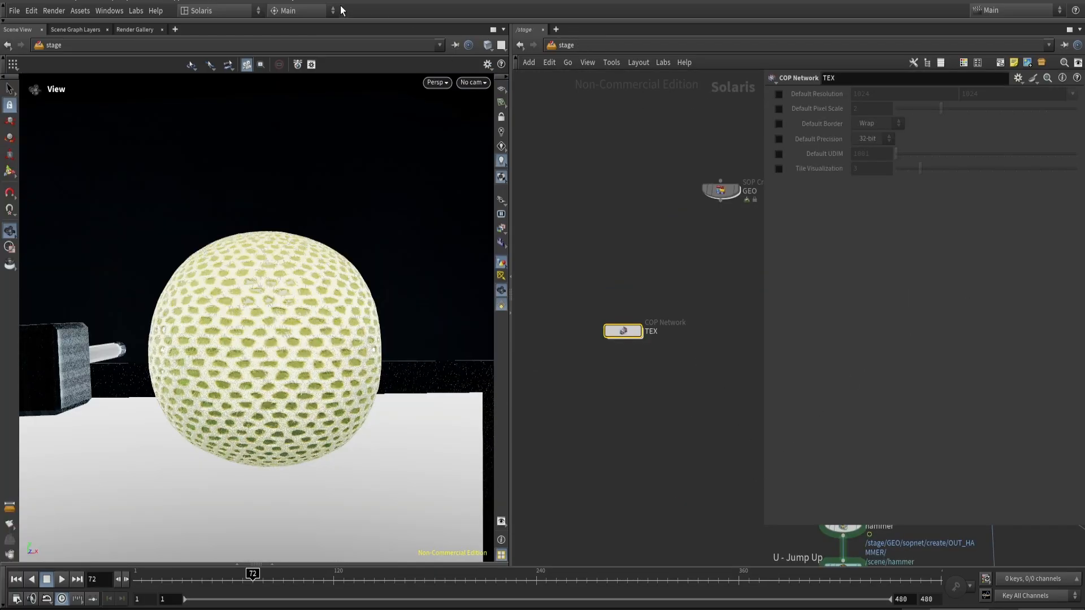
{"action": "left_click", "coordinate": [435, 82]}
{"action": "left_click", "coordinate": [476, 150]}
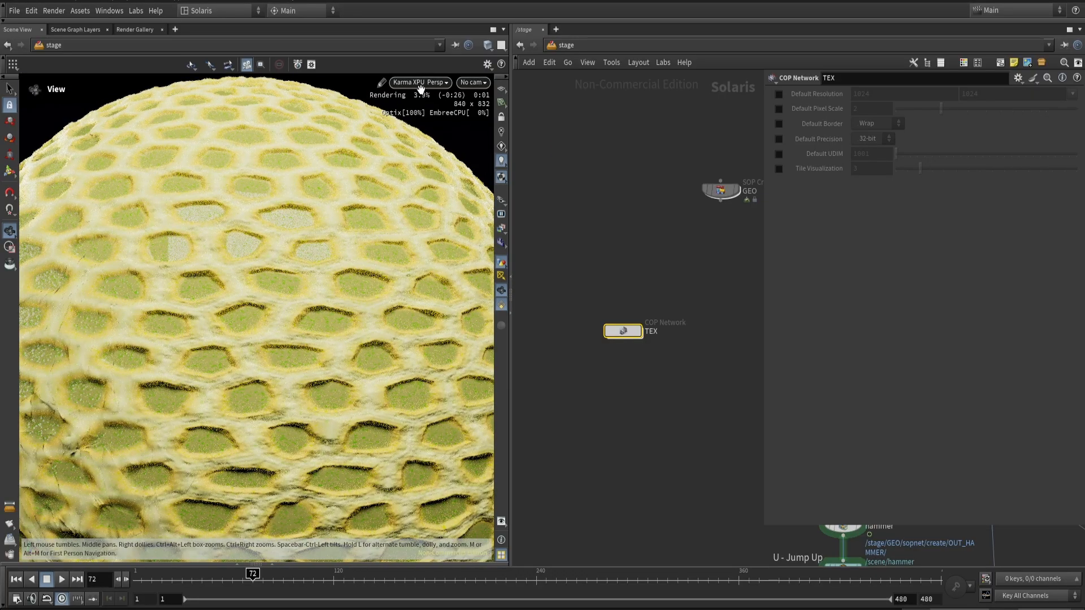
{"action": "left_click", "coordinate": [428, 85]}
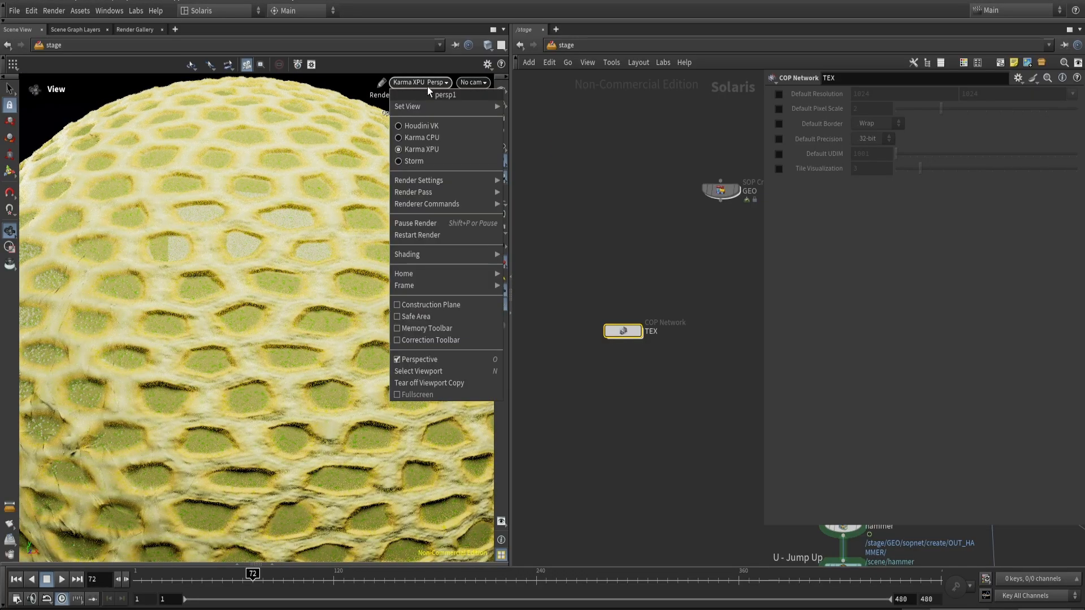
{"action": "left_click", "coordinate": [429, 233]}
- Examine the rendered skin cells up close and the whole melon, and switch the viewport back to Houdini VK
{"action": "left_click_drag", "start_coordinate": [428, 233], "coordinate": [84, 447]}
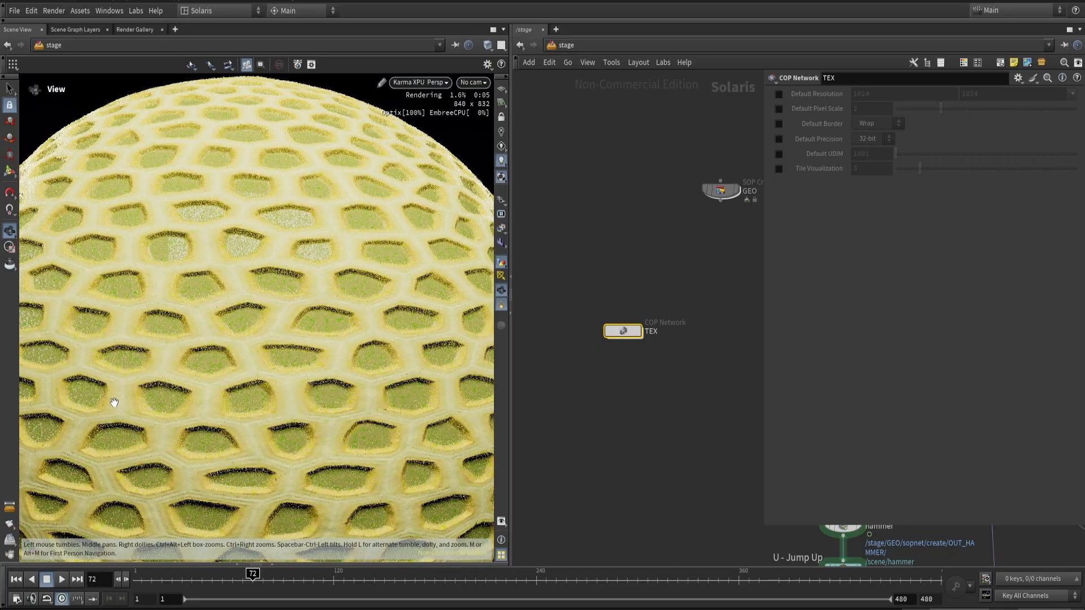
{"action": "left_click_drag", "start_coordinate": [114, 402], "coordinate": [244, 317]}
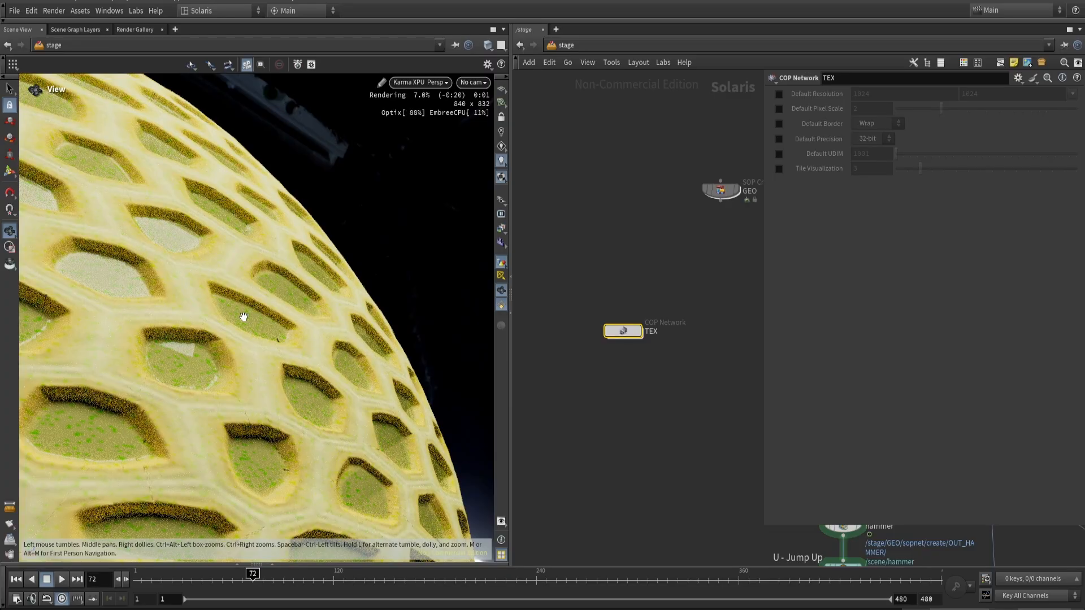
{"action": "scroll", "coordinate": [244, 317], "scroll_direction": "down", "scroll_amount": 3}
{"action": "scroll", "coordinate": [243, 316], "scroll_direction": "down", "scroll_amount": 5}
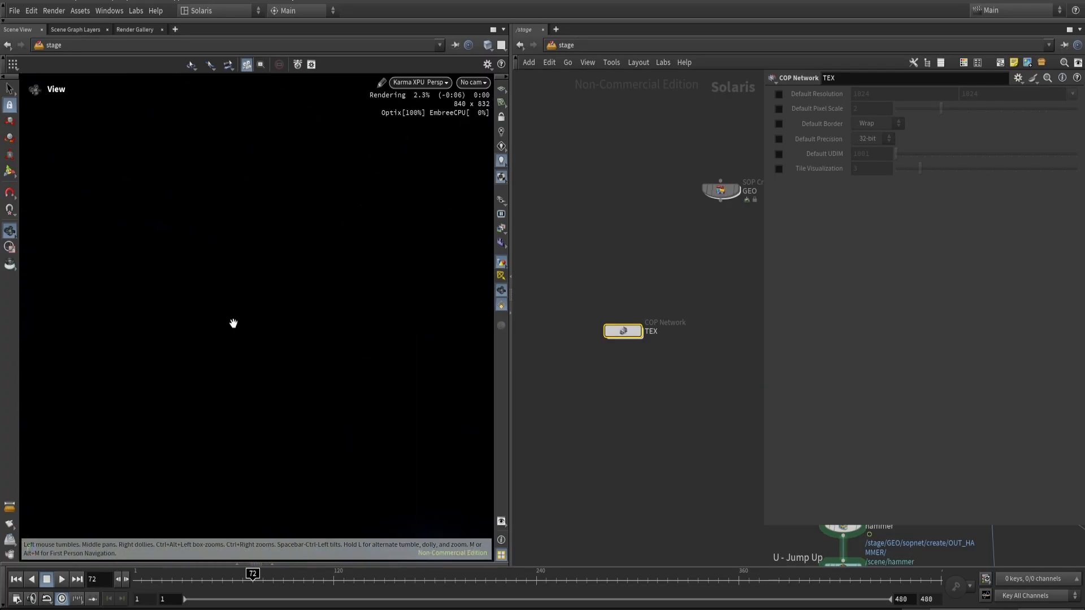
{"action": "left_click_drag", "start_coordinate": [225, 388], "coordinate": [266, 361]}
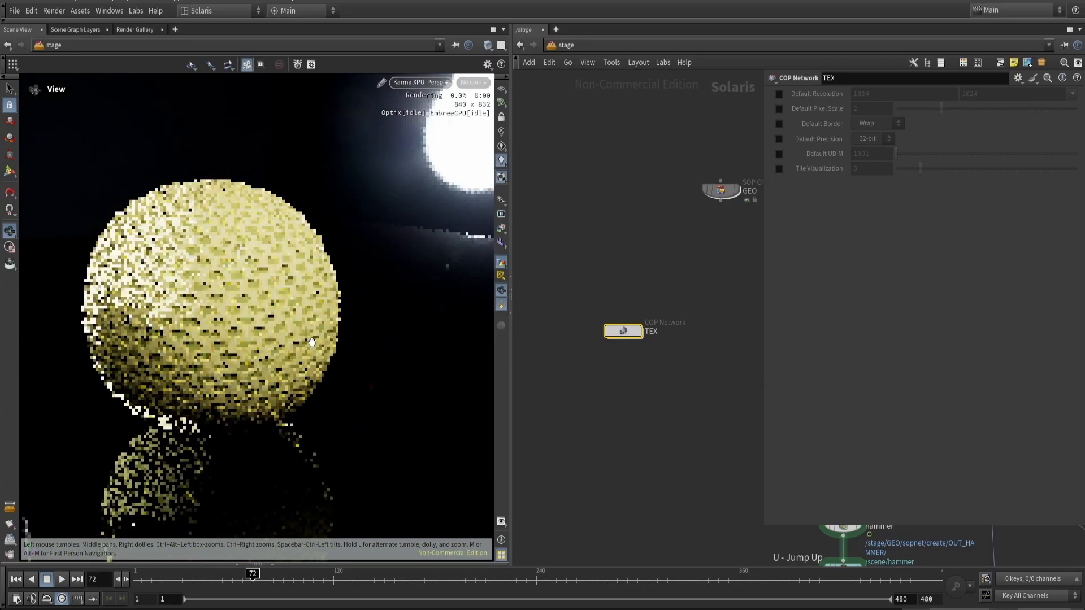
{"action": "left_click", "coordinate": [432, 84]}
{"action": "left_click", "coordinate": [411, 121]}
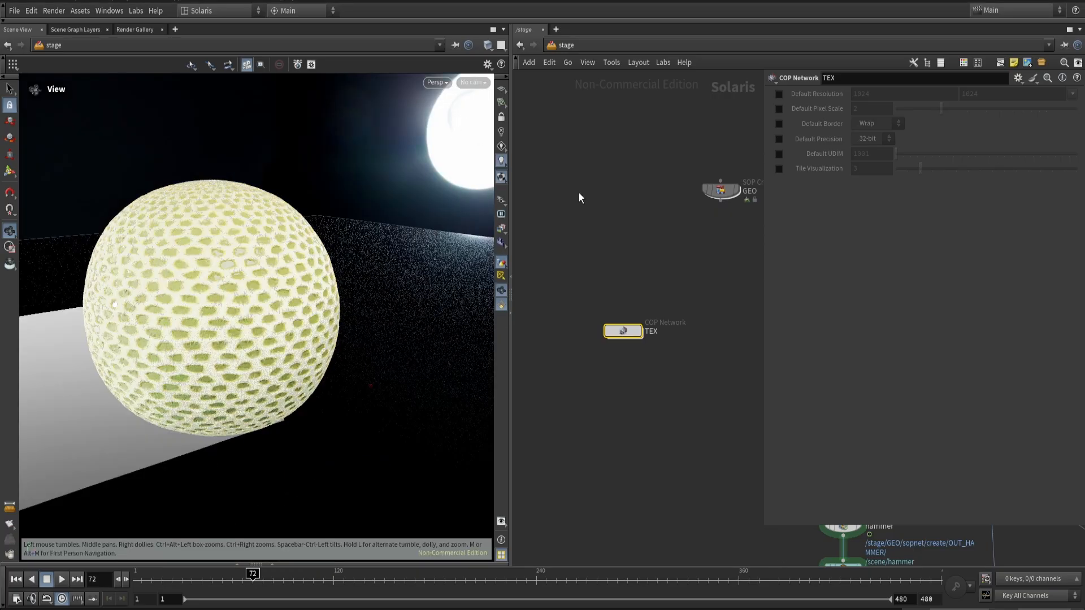
{"action": "left_click_drag", "start_coordinate": [379, 270], "coordinate": [365, 249]}
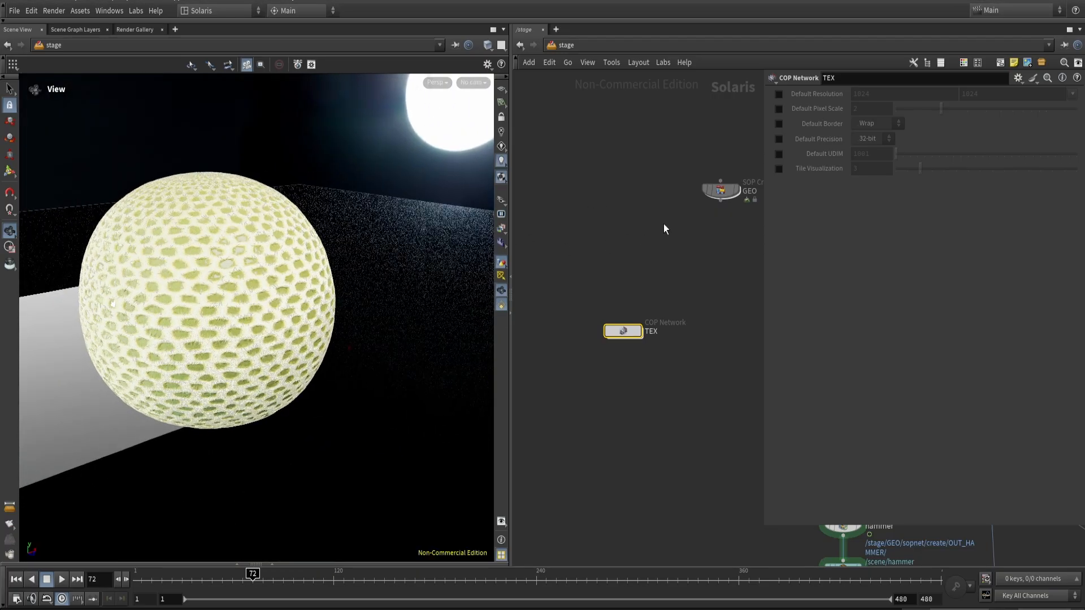
- Move the skinout node up and insert a Render Geometry Settings node between it and its material library
{"action": "scroll", "coordinate": [659, 256], "scroll_direction": "down", "scroll_amount": 2}
{"action": "middle_click_drag", "start_coordinate": [703, 268], "coordinate": [519, 339]}
{"action": "scroll", "coordinate": [519, 340], "scroll_direction": "down", "scroll_amount": 2}
{"action": "scroll", "coordinate": [544, 376], "scroll_direction": "up", "scroll_amount": 5}
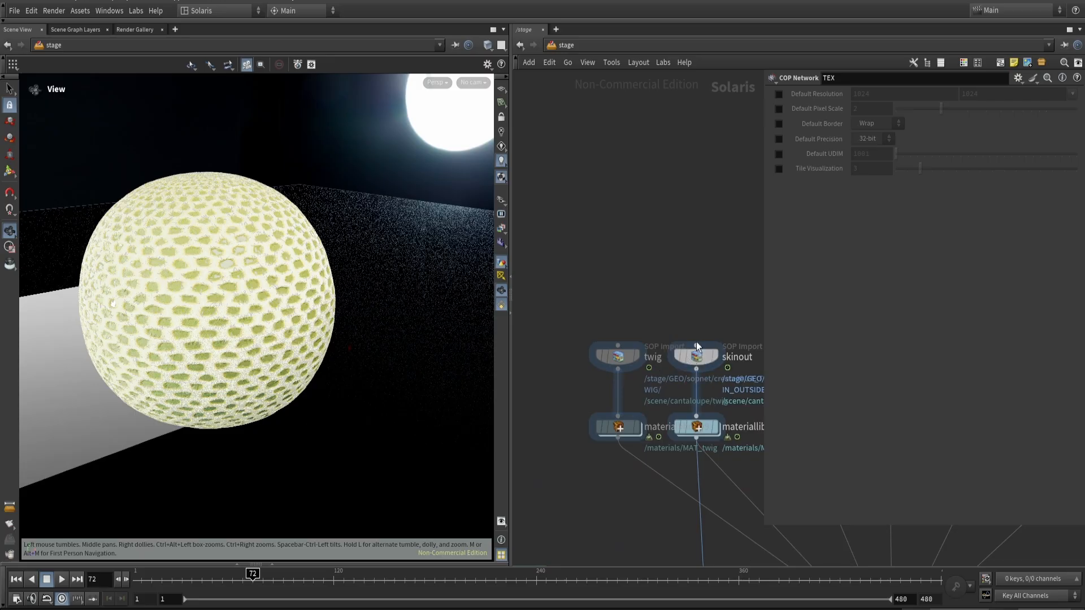
{"action": "left_click_drag", "start_coordinate": [694, 356], "coordinate": [695, 292]}
{"action": "key", "text": "Tab"}
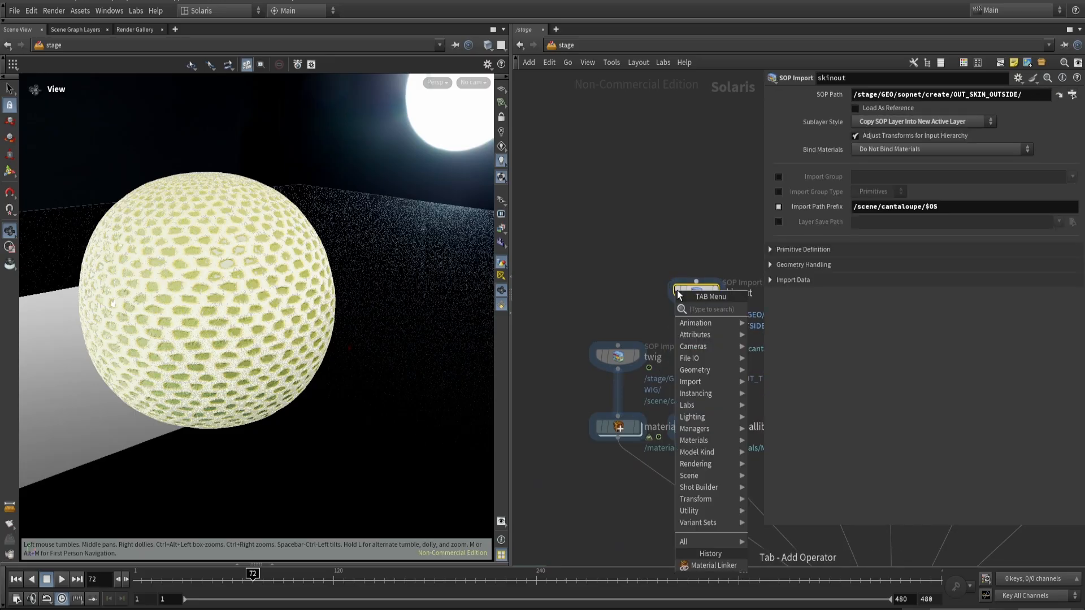
{"action": "type", "text": "render"}
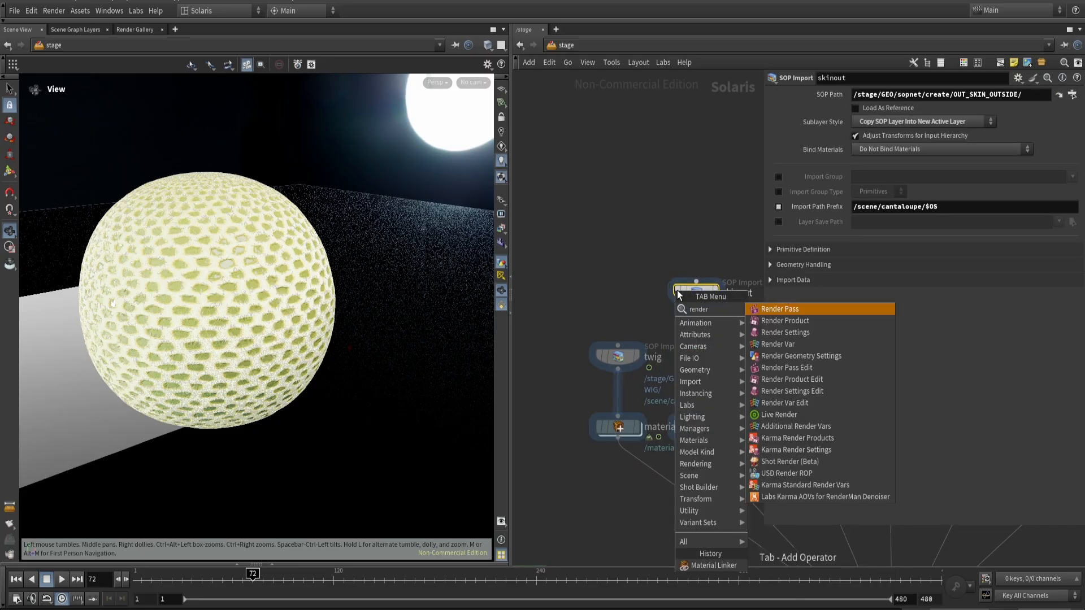
{"action": "type", "text": " geo"}
{"action": "key", "text": "Return"}
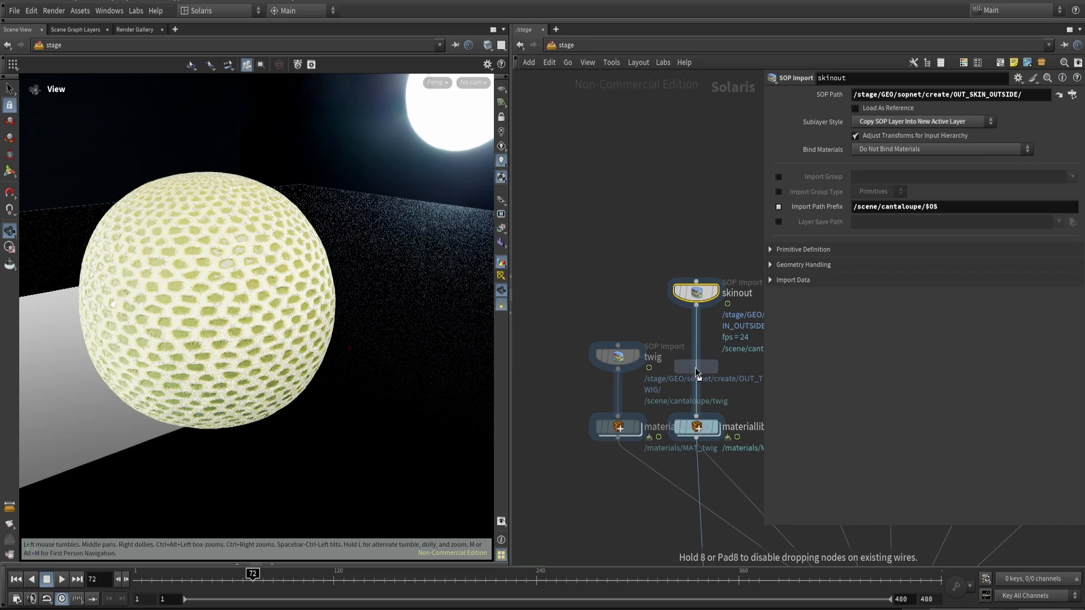
{"action": "left_click", "coordinate": [696, 349]}
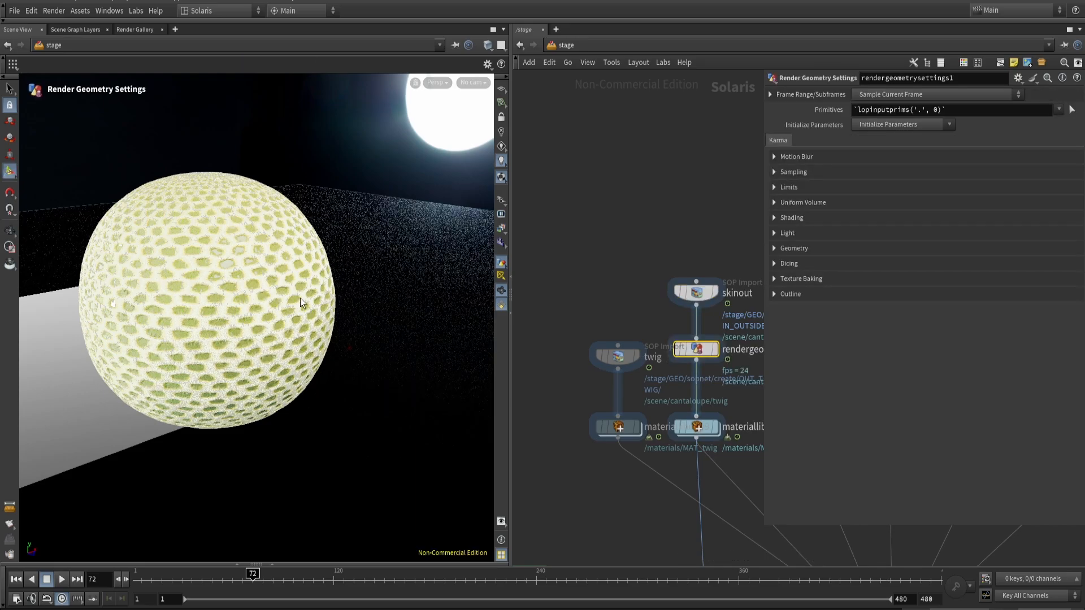
- Check the melon skin up close in Karma XPU, nudge the Render Geometry Settings node down, and return the viewport to Houdini VK
{"action": "scroll", "coordinate": [229, 293], "scroll_direction": "up", "scroll_amount": 3}
{"action": "scroll", "coordinate": [157, 307], "scroll_direction": "up", "scroll_amount": 5}
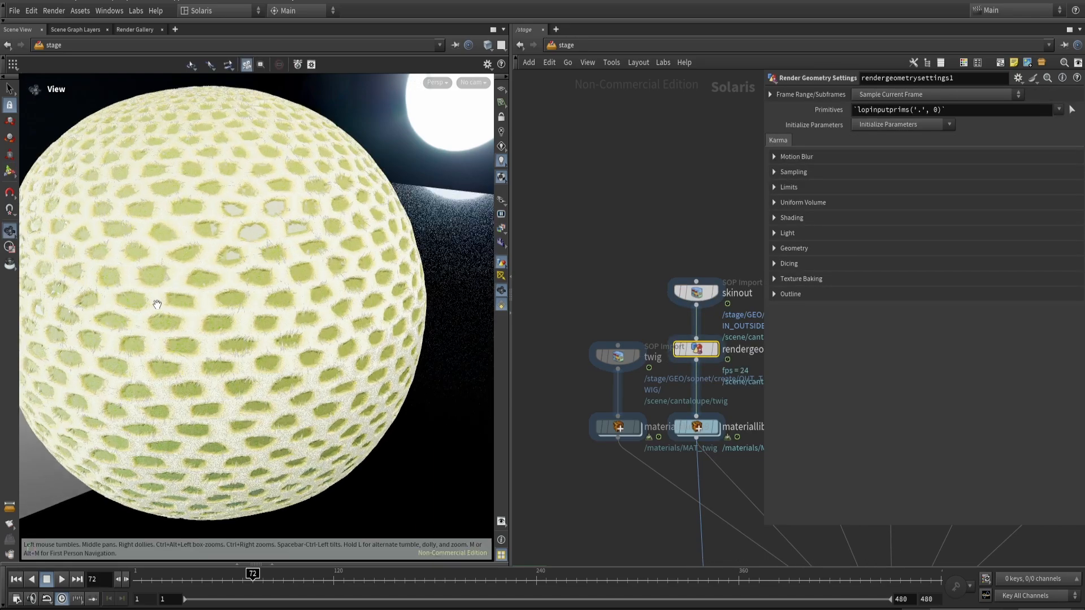
{"action": "left_click_drag", "start_coordinate": [243, 310], "coordinate": [213, 297]}
{"action": "left_click", "coordinate": [437, 82]}
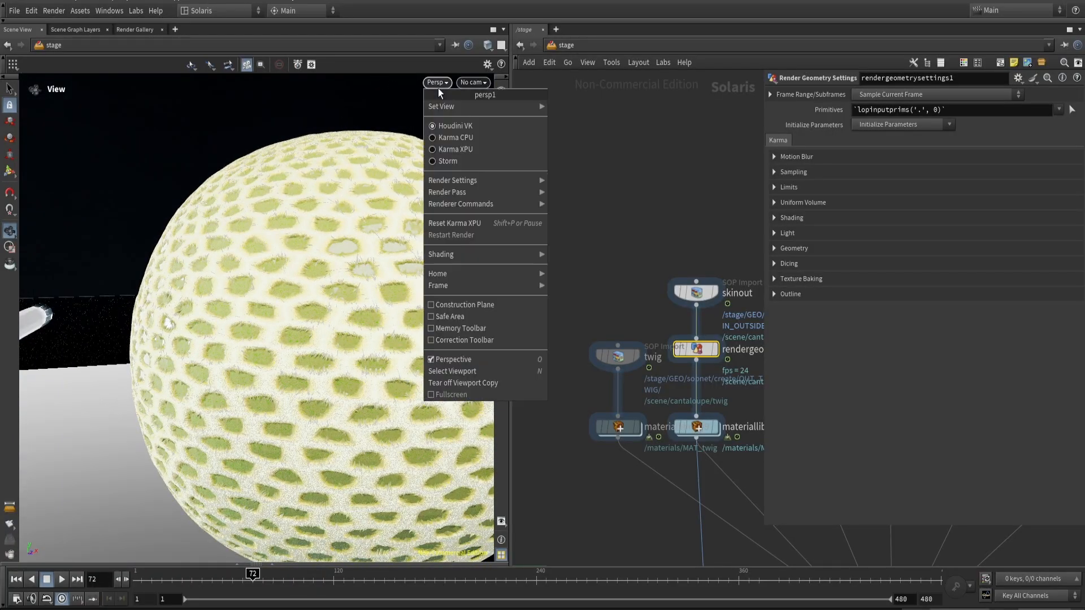
{"action": "left_click", "coordinate": [477, 151]}
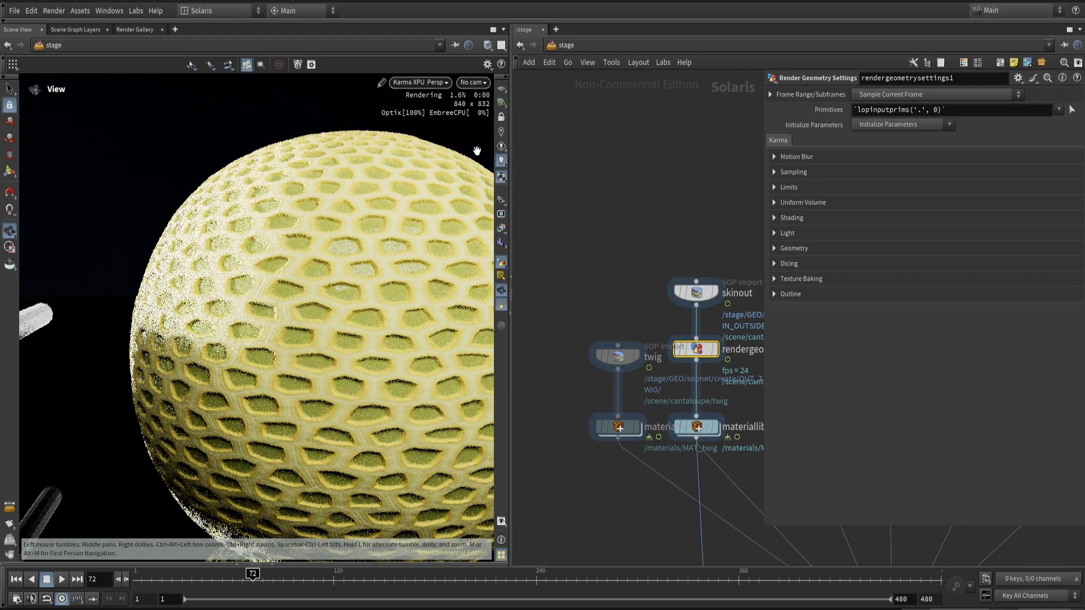
{"action": "scroll", "coordinate": [348, 333], "scroll_direction": "up", "scroll_amount": 3}
{"action": "scroll", "coordinate": [347, 333], "scroll_direction": "up", "scroll_amount": 2}
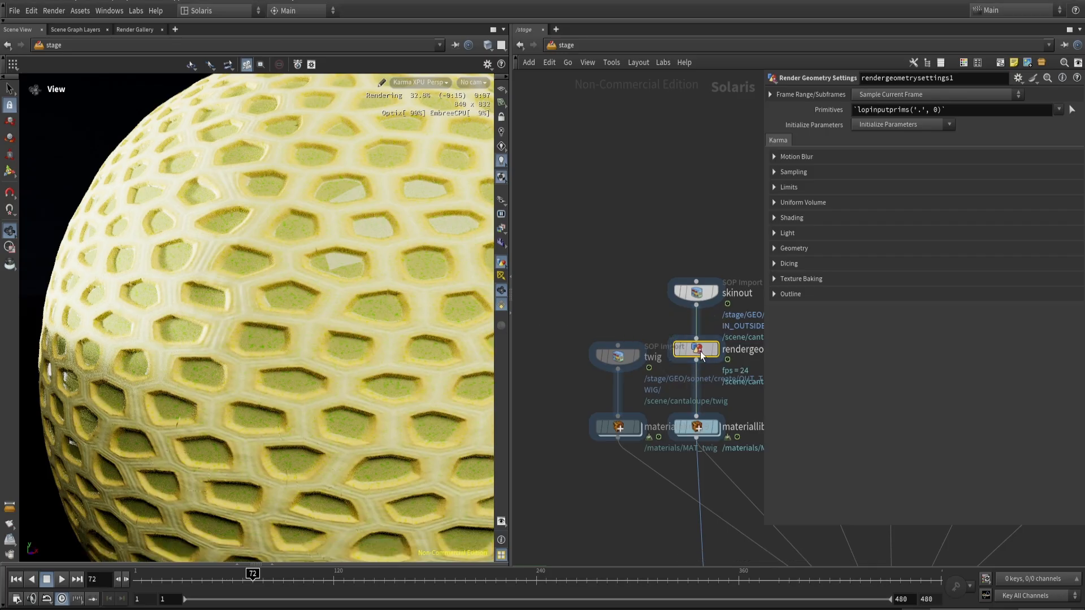
{"action": "left_click_drag", "start_coordinate": [699, 352], "coordinate": [700, 359]}
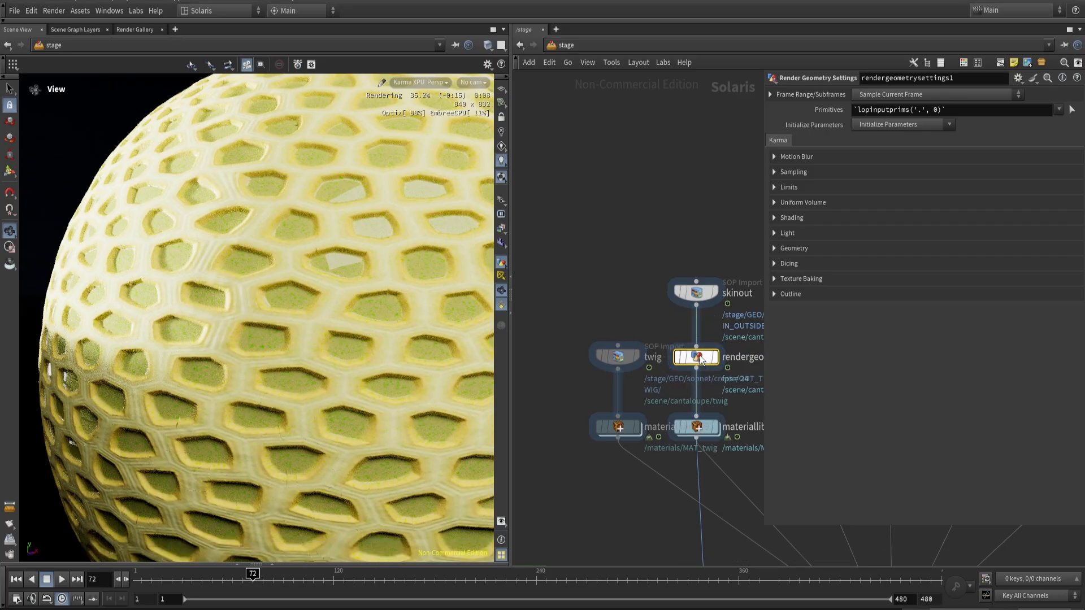
{"action": "left_click", "coordinate": [402, 80]}
{"action": "left_click", "coordinate": [438, 120]}
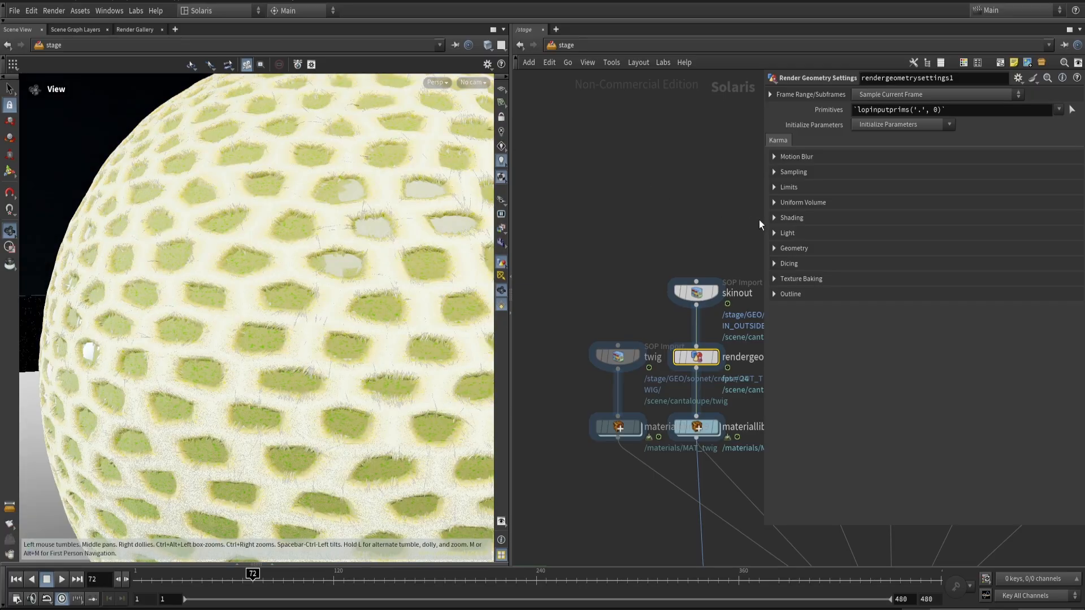
- Enable Dicing Quality with Set or Create in the Render Geometry Settings node's Dicing section
{"action": "left_click", "coordinate": [792, 218]}
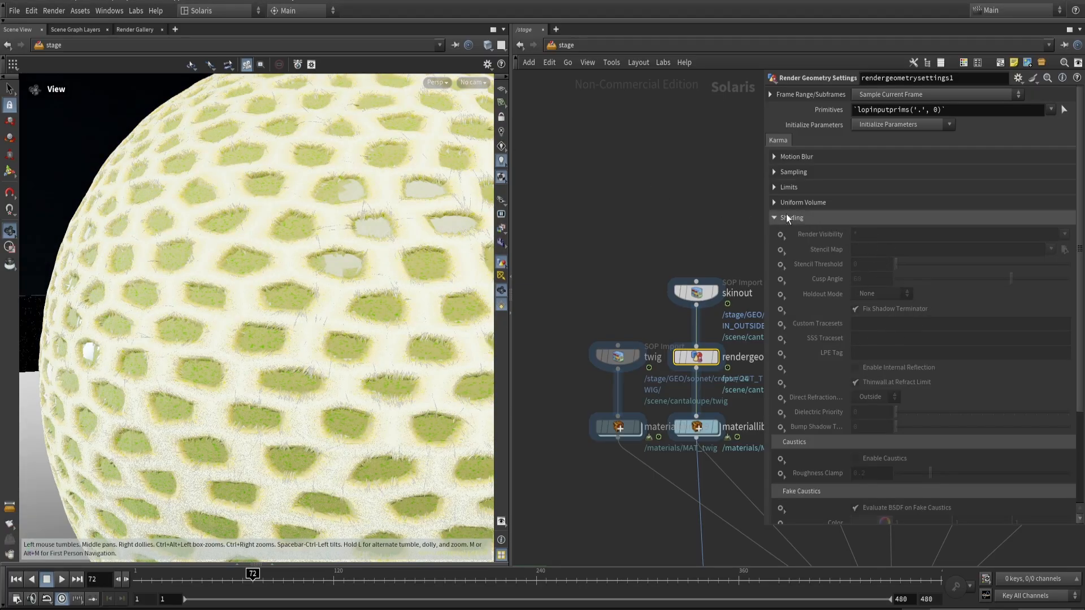
{"action": "left_click", "coordinate": [788, 217]}
{"action": "left_click", "coordinate": [792, 265]}
{"action": "left_click", "coordinate": [780, 280]}
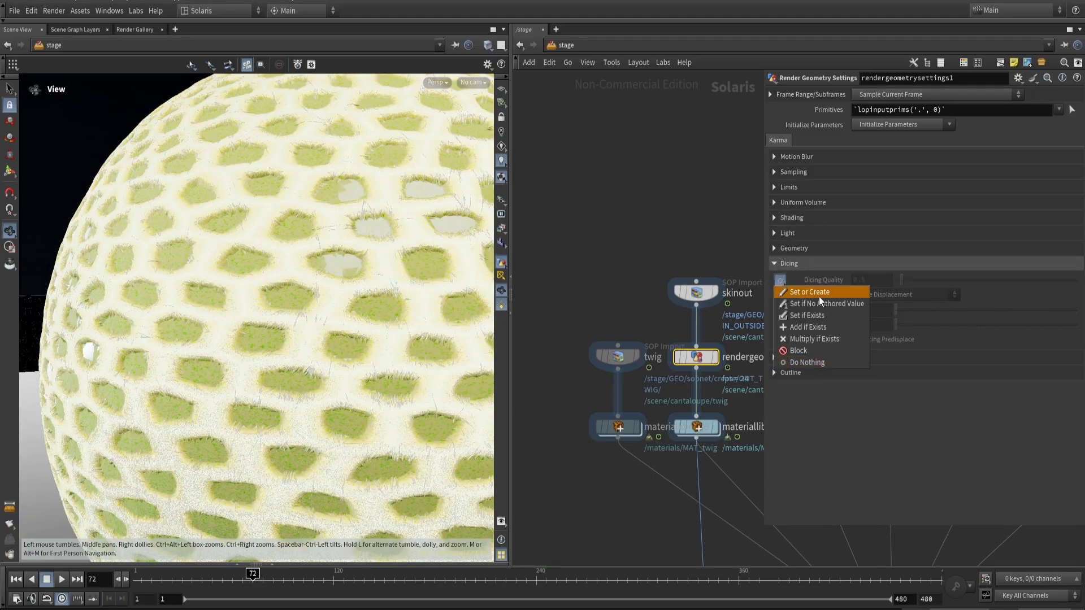
{"action": "left_click", "coordinate": [819, 294]}
- Render the viewport with Karma XPU and look at the melon's skin cells up close
{"action": "left_click", "coordinate": [436, 82]}
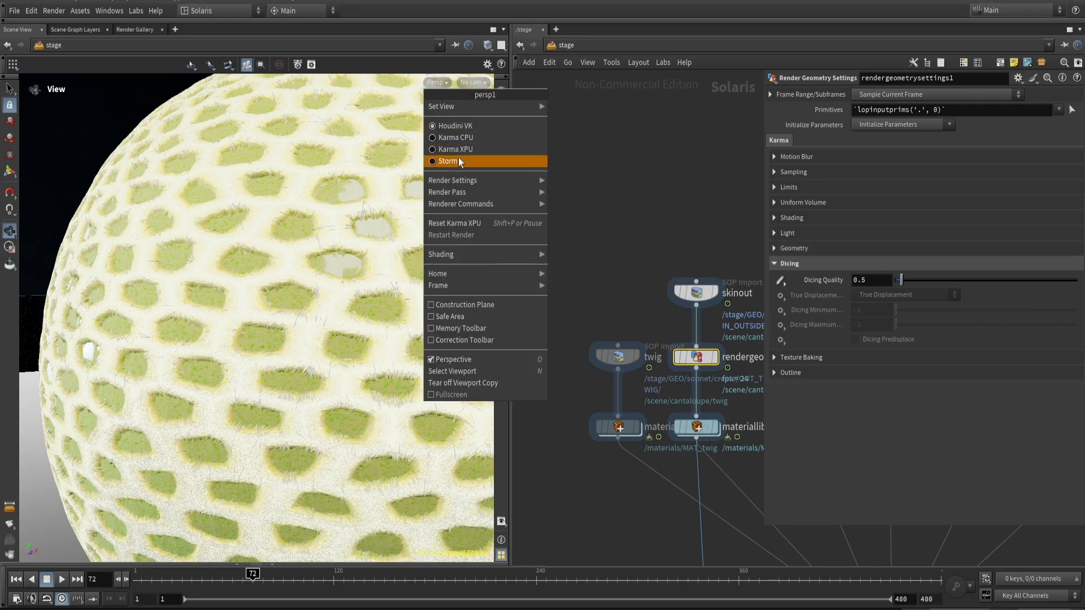
{"action": "left_click", "coordinate": [470, 150]}
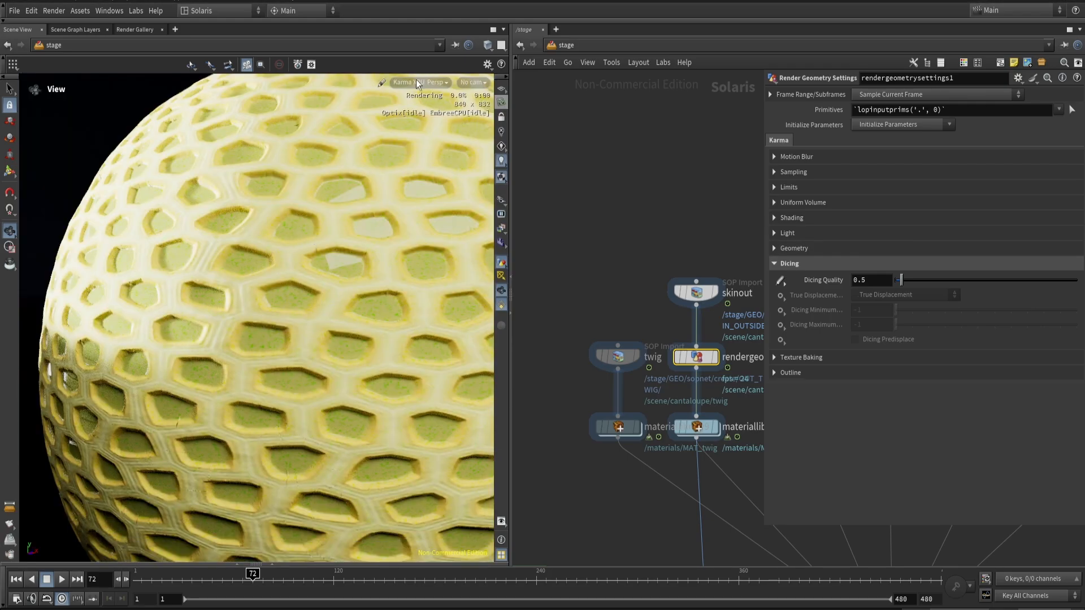
{"action": "scroll", "coordinate": [334, 233], "scroll_direction": "up", "scroll_amount": 3}
- Set the Render Geometry Settings node's Dicing Quality to 0.1 and restart the Karma XPU render
{"action": "left_click", "coordinate": [870, 277]}
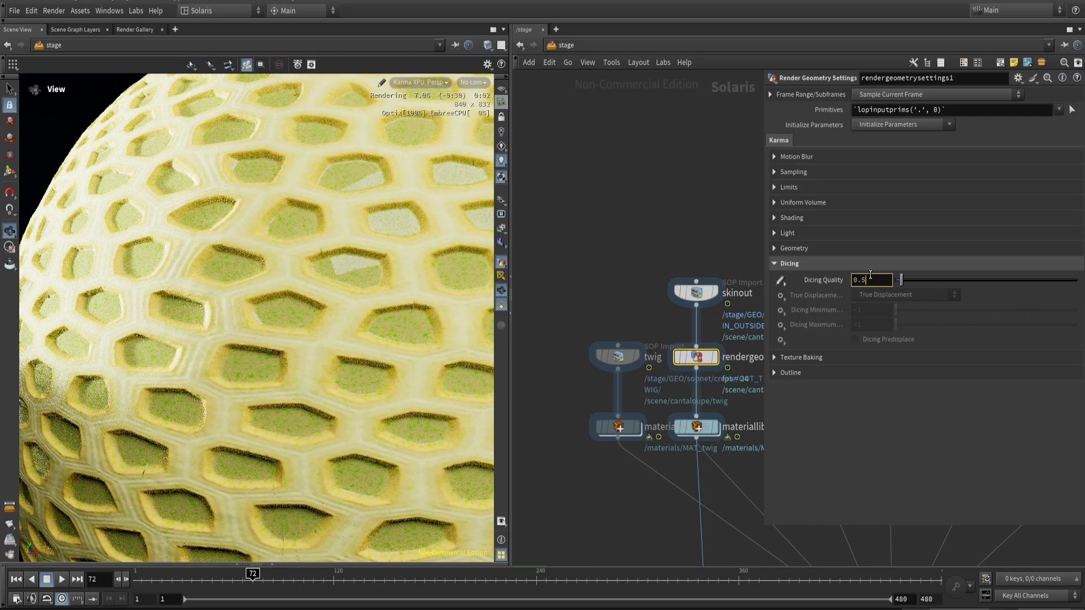
{"action": "key", "text": "BackSpace"}
{"action": "key", "text": "Return"}
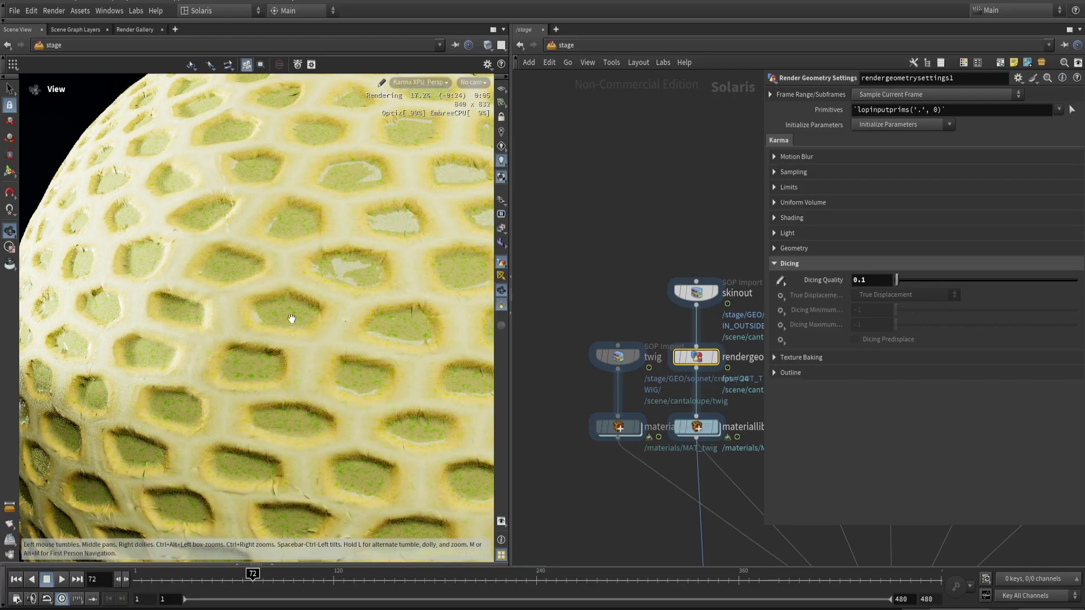
{"action": "left_click", "coordinate": [414, 81]}
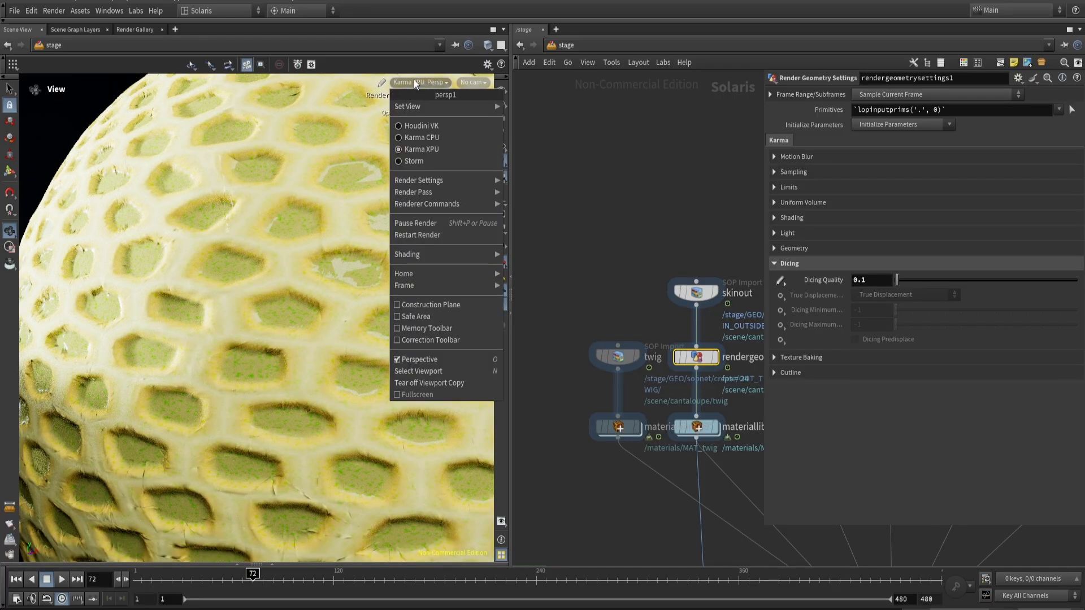
{"action": "left_click", "coordinate": [447, 236]}
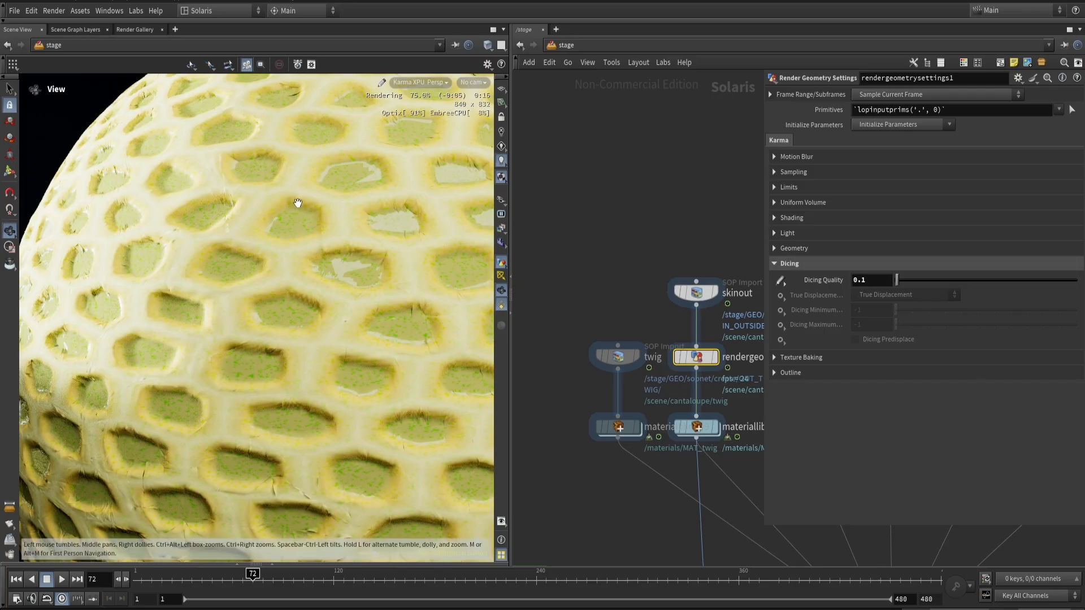
- Set the Dicing Quality of the Render Geometry Settings node to 0.5
{"action": "left_click", "coordinate": [884, 279]}
{"action": "key", "text": "BackSpace"}
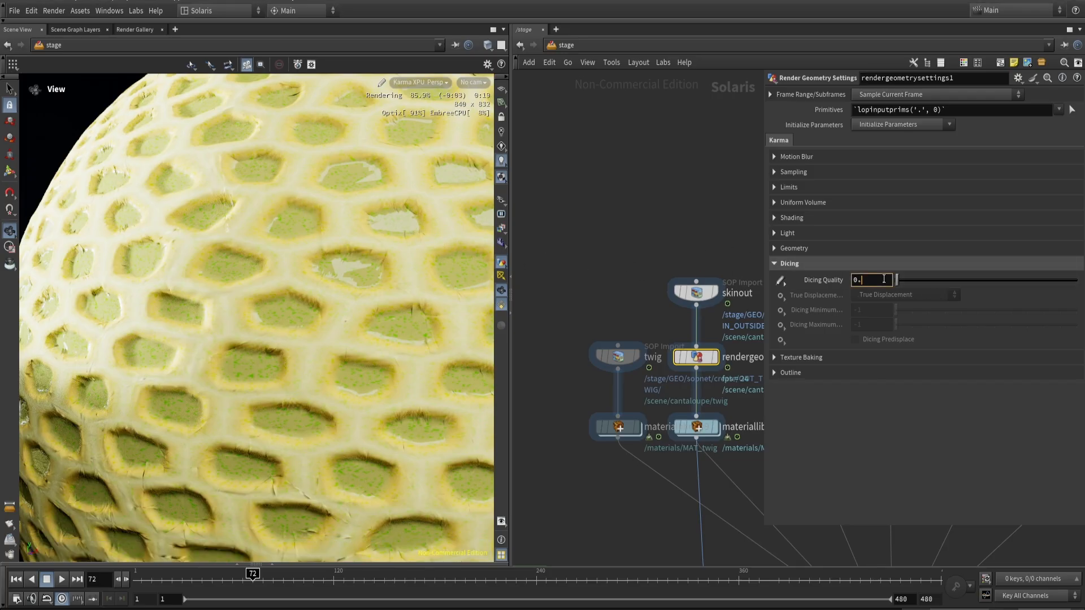
{"action": "type", "text": "5"}
{"action": "key", "text": "Return"}
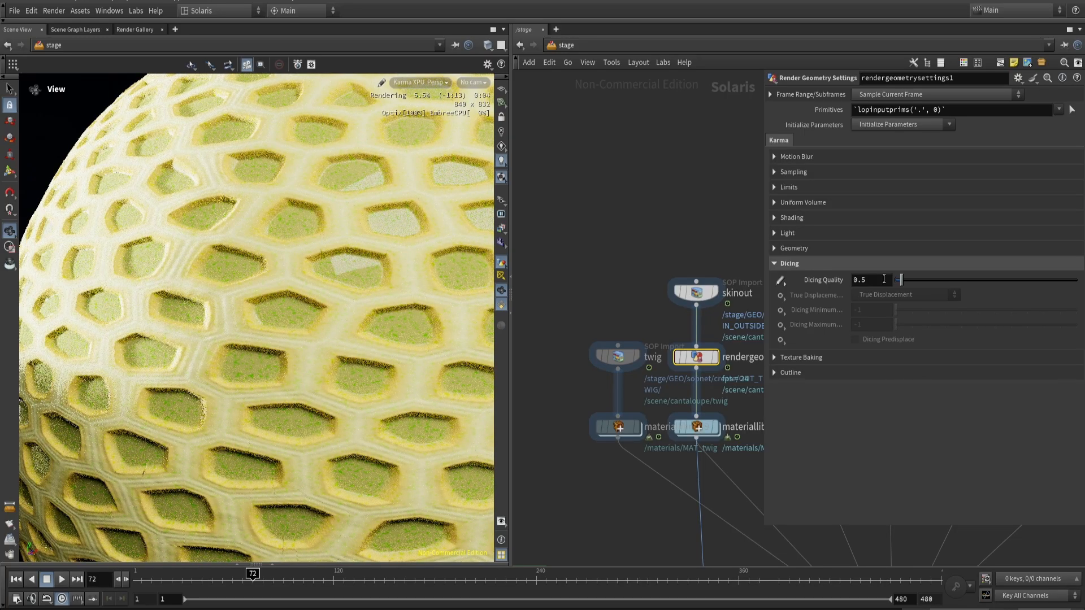
- Set the Dicing Quality of the Render Geometry Settings node to 1
{"action": "double_click", "coordinate": [884, 279]}
{"action": "type", "text": "1"}
{"action": "key", "text": "Return"}
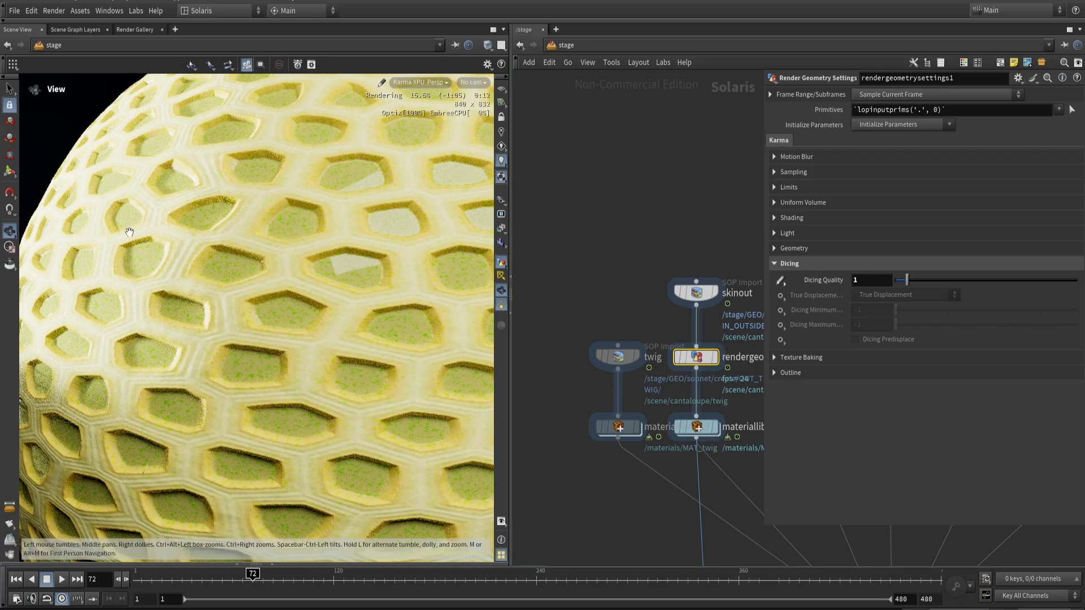
- Check the whole melon and its skin cells up close in Karma XPU, and return the viewport to Houdini VK
{"action": "scroll", "coordinate": [210, 224], "scroll_direction": "down", "scroll_amount": 5}
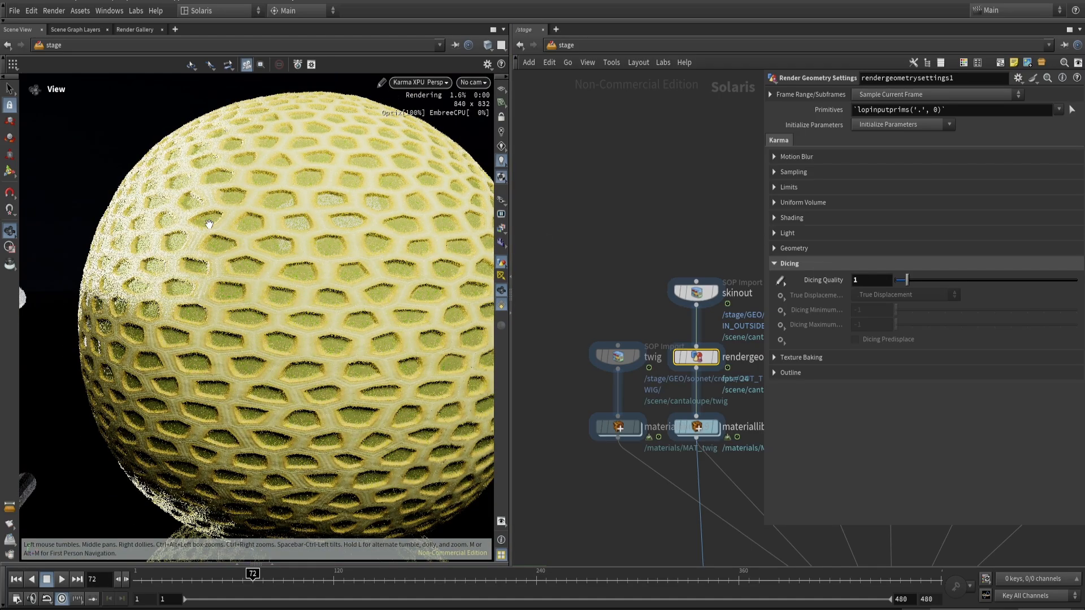
{"action": "scroll", "coordinate": [209, 227], "scroll_direction": "down", "scroll_amount": 3}
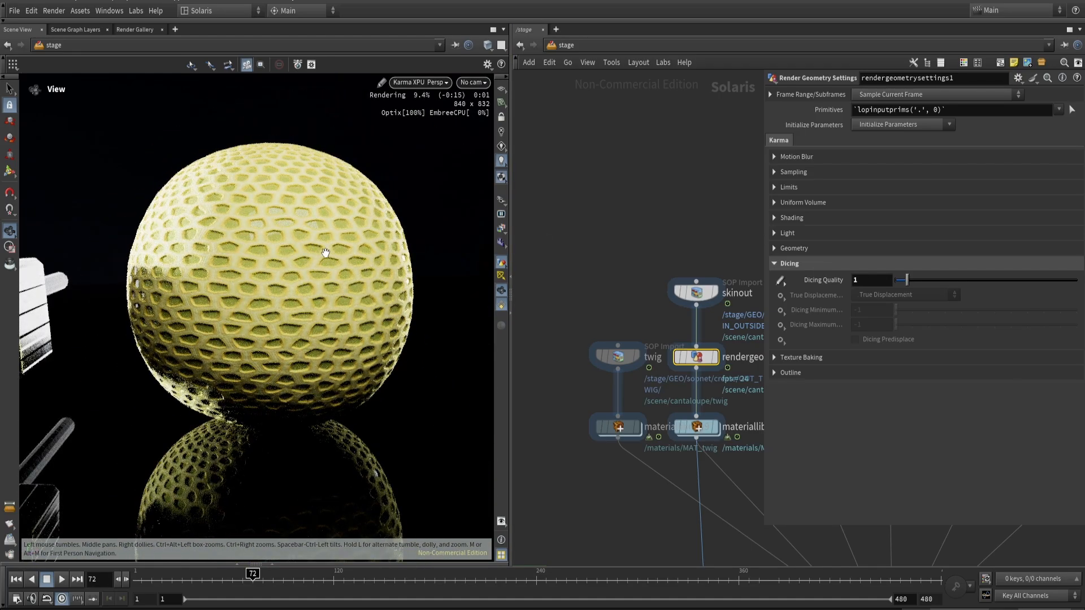
{"action": "scroll", "coordinate": [298, 254], "scroll_direction": "up", "scroll_amount": 3}
{"action": "scroll", "coordinate": [297, 254], "scroll_direction": "up", "scroll_amount": 2}
{"action": "scroll", "coordinate": [314, 257], "scroll_direction": "up", "scroll_amount": 3}
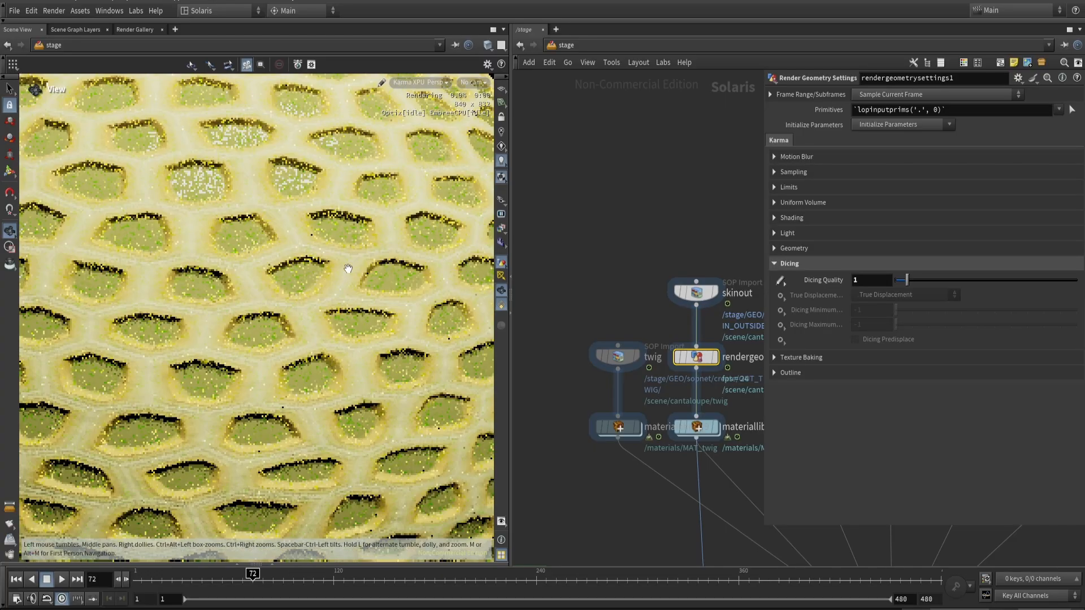
{"action": "left_click", "coordinate": [423, 85]}
{"action": "left_click", "coordinate": [419, 113]}
{"action": "middle_click_drag", "start_coordinate": [516, 256], "coordinate": [662, 269]}
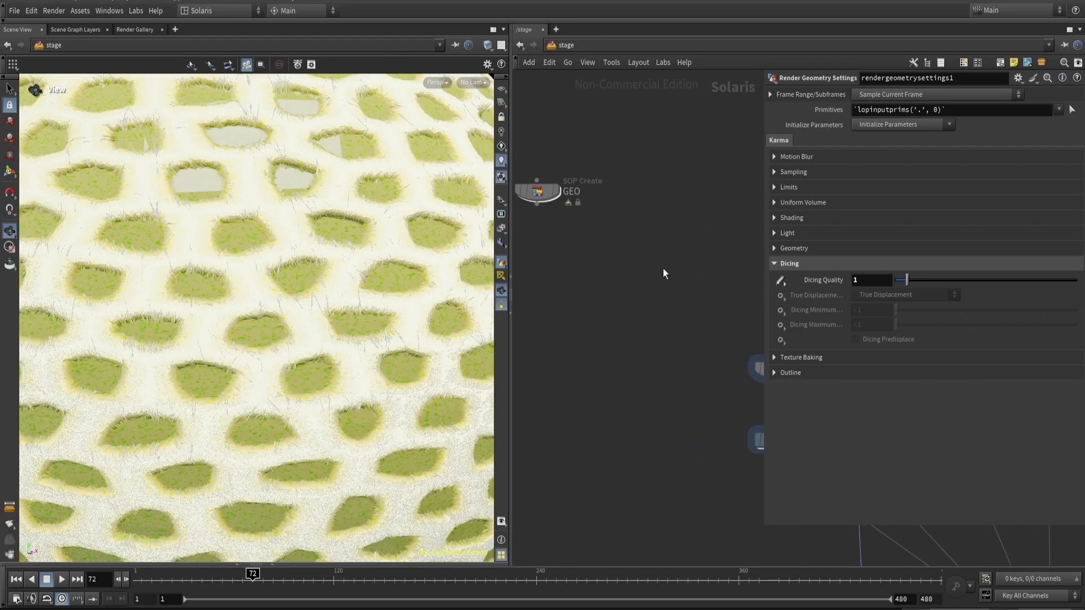
{"action": "double_click", "coordinate": [535, 193]}
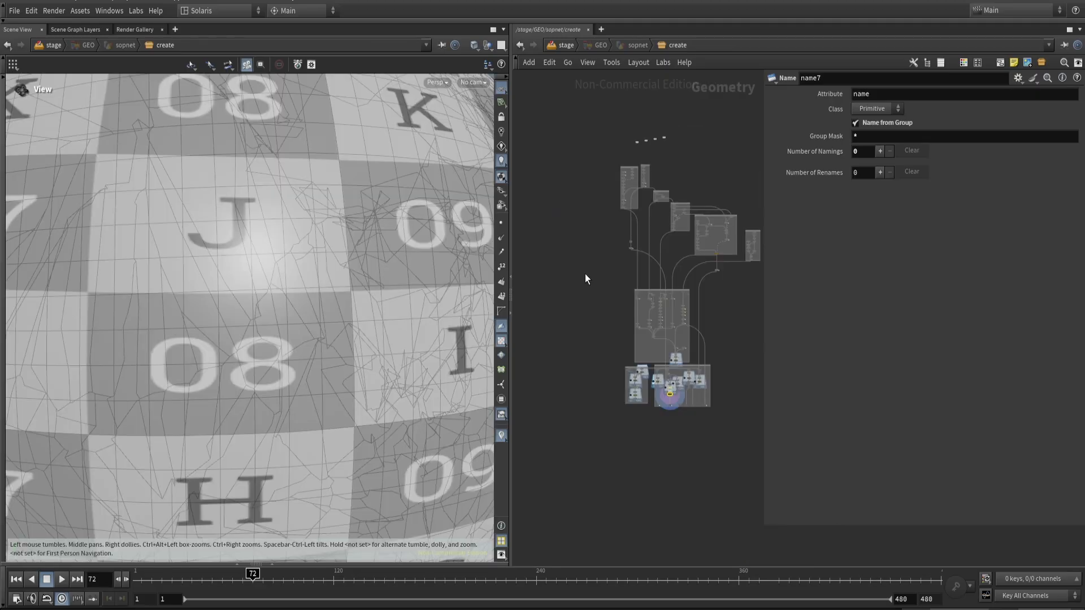
{"action": "key", "text": "u"}
- Open the TEX COP network, display the remap1 node, and try shifting the black end point of its ramp
{"action": "middle_click_drag", "start_coordinate": [584, 274], "coordinate": [717, 240]}
{"action": "double_click", "coordinate": [649, 295]}
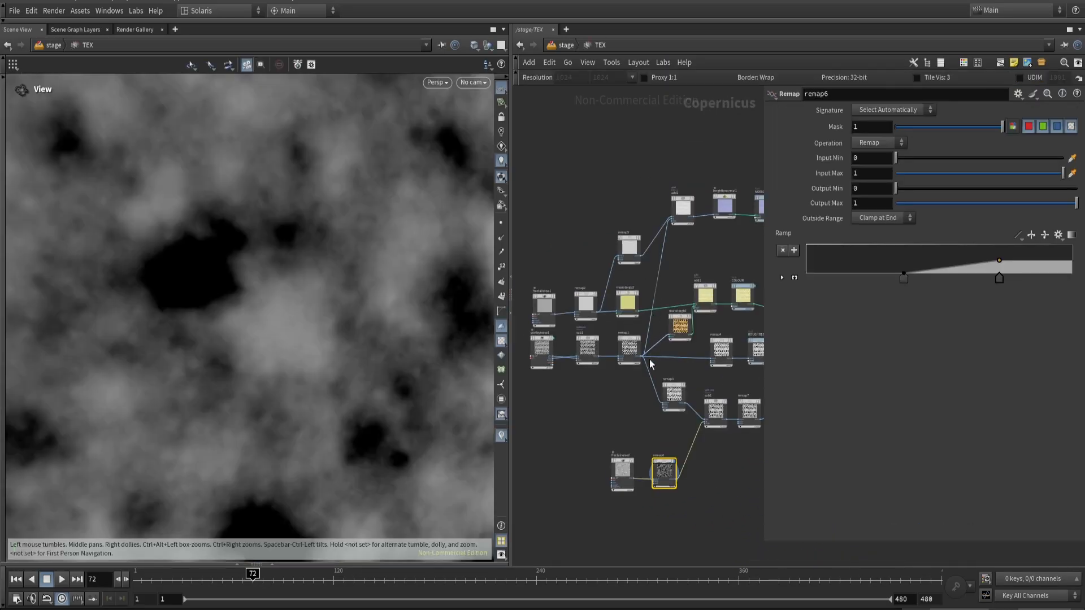
{"action": "scroll", "coordinate": [655, 367], "scroll_direction": "up", "scroll_amount": 3}
{"action": "left_click", "coordinate": [647, 316]}
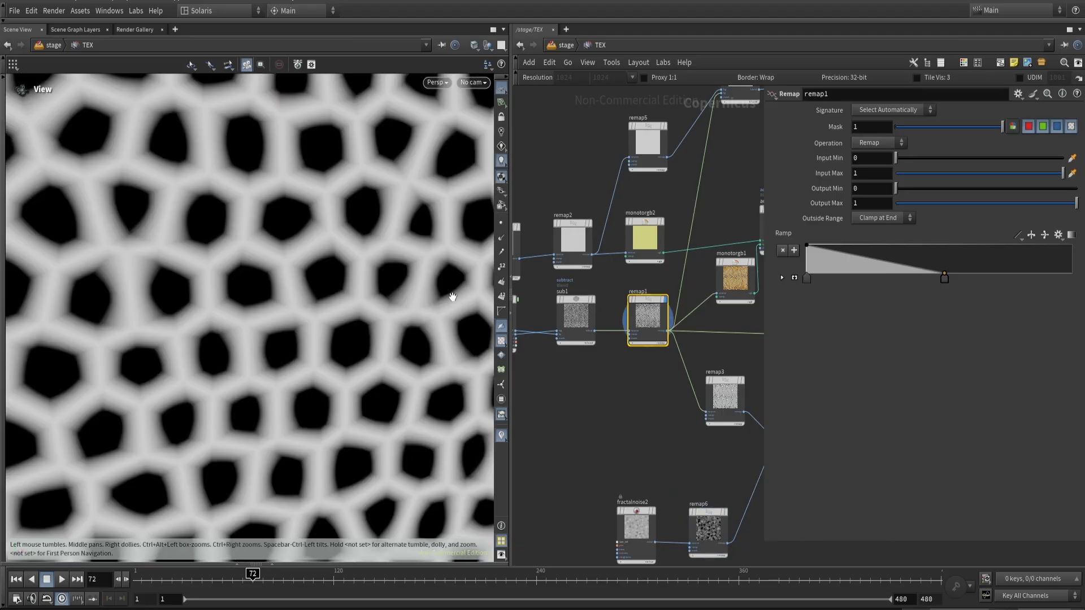
{"action": "left_click_drag", "start_coordinate": [945, 279], "coordinate": [956, 279]}
{"action": "left_click_drag", "start_coordinate": [945, 280], "coordinate": [943, 281]}
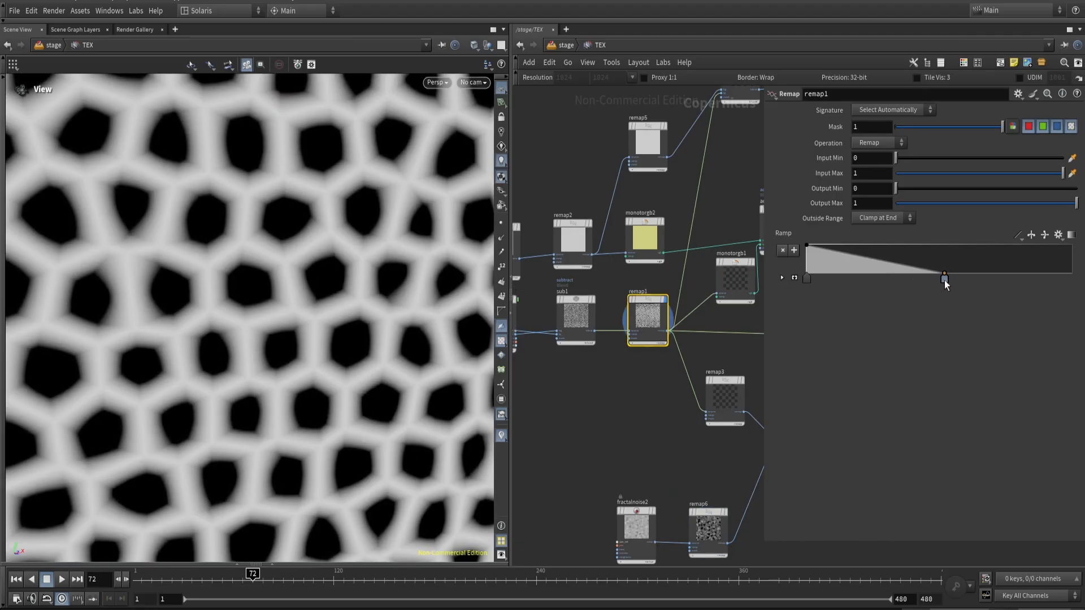
- Display remap3 and move its first white ramp point to about 60% of the ramp, giving the cell edges a softer falloff
{"action": "middle_click_drag", "start_coordinate": [605, 404], "coordinate": [505, 404]}
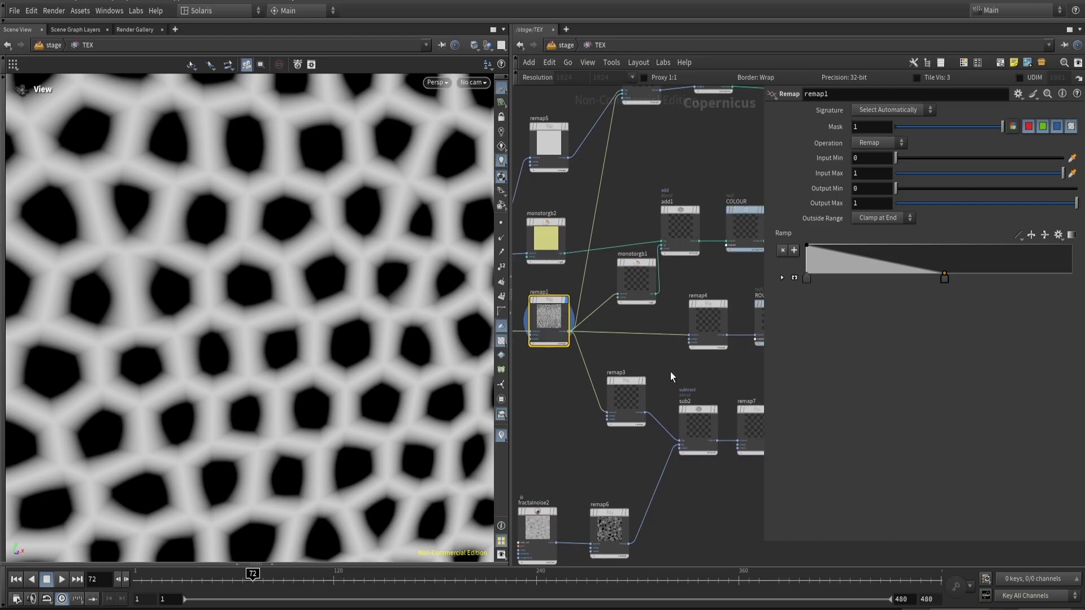
{"action": "left_click", "coordinate": [616, 402]}
{"action": "key", "text": "r"}
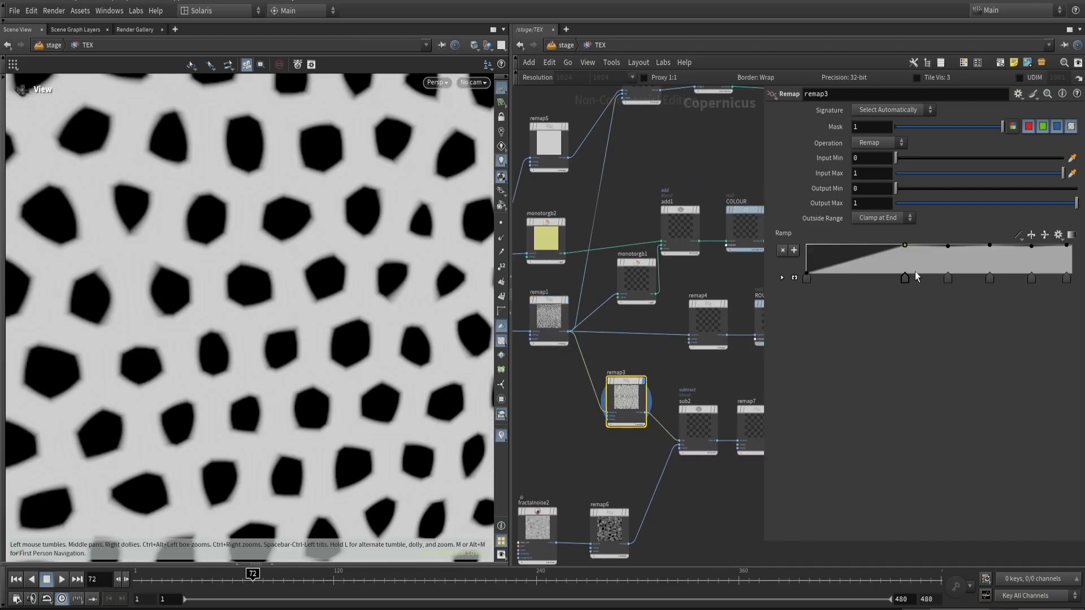
{"action": "left_click_drag", "start_coordinate": [903, 283], "coordinate": [916, 285]}
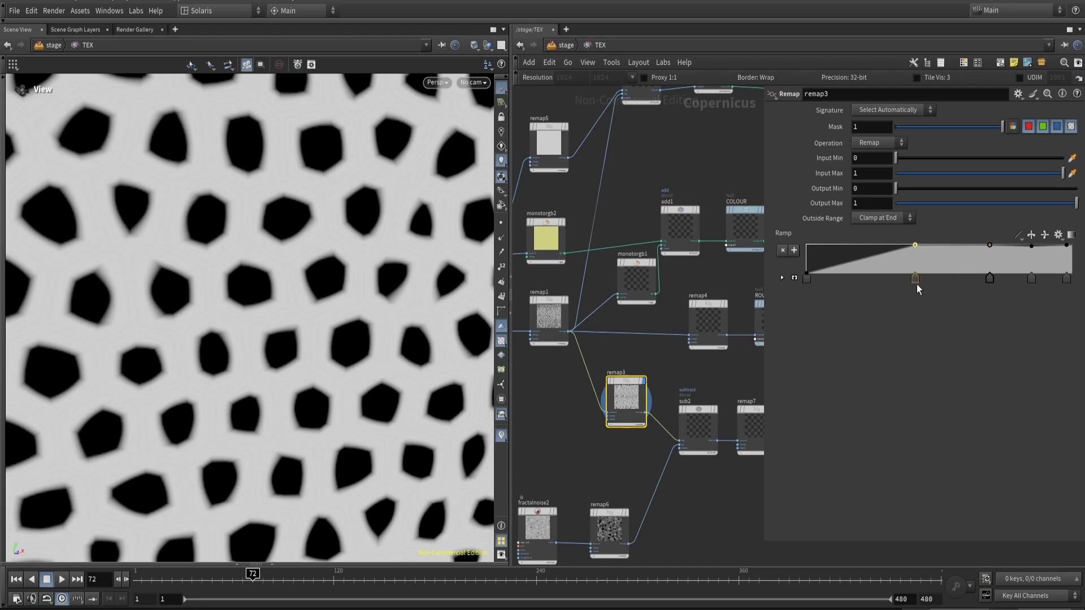
{"action": "left_click_drag", "start_coordinate": [915, 284], "coordinate": [968, 284]}
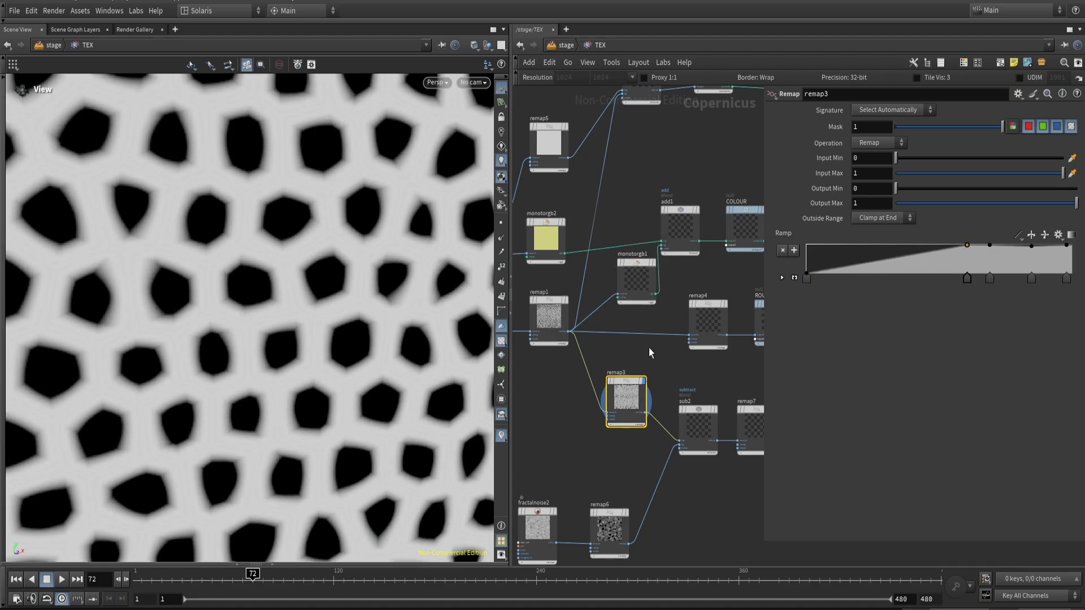
- Return to the stage network, render the skin cells up close in Karma XPU, and restart the render
{"action": "key", "text": "u"}
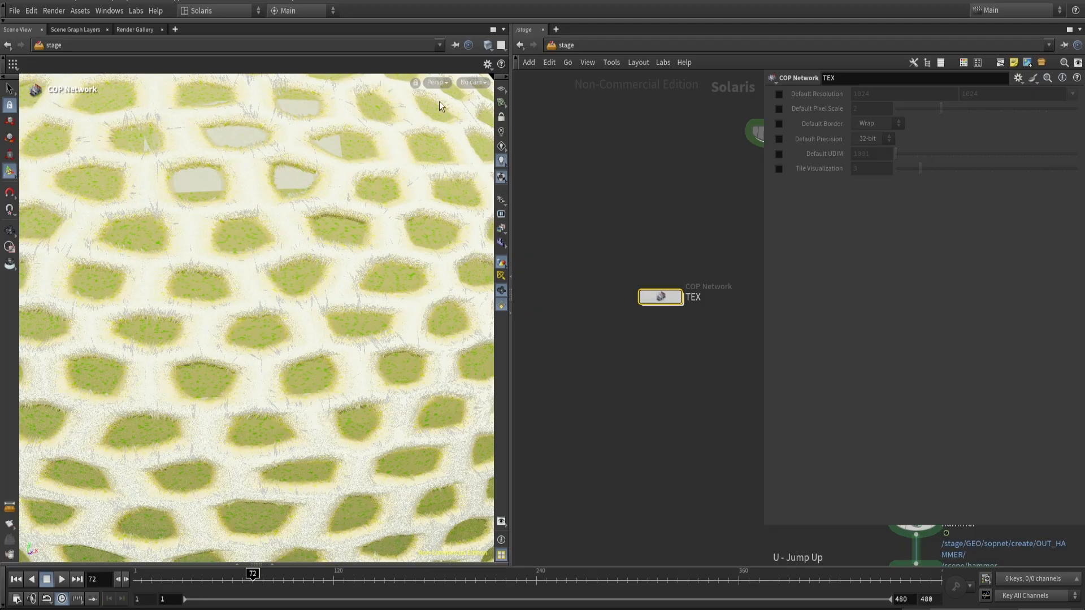
{"action": "left_click", "coordinate": [440, 82]}
{"action": "left_click", "coordinate": [450, 141]}
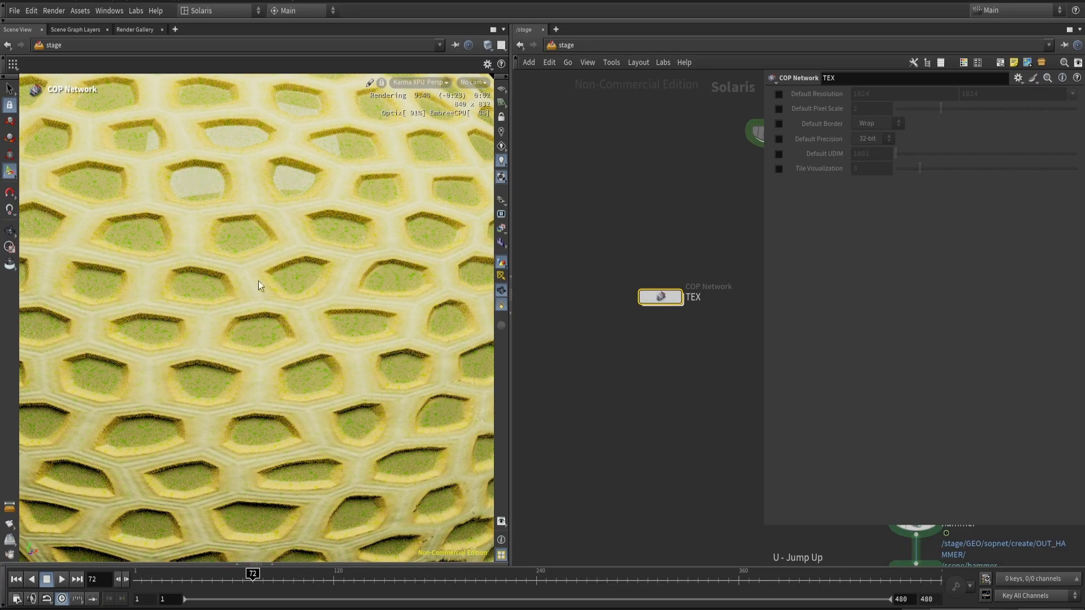
{"action": "left_click", "coordinate": [9, 231]}
{"action": "scroll", "coordinate": [353, 277], "scroll_direction": "up", "scroll_amount": 3}
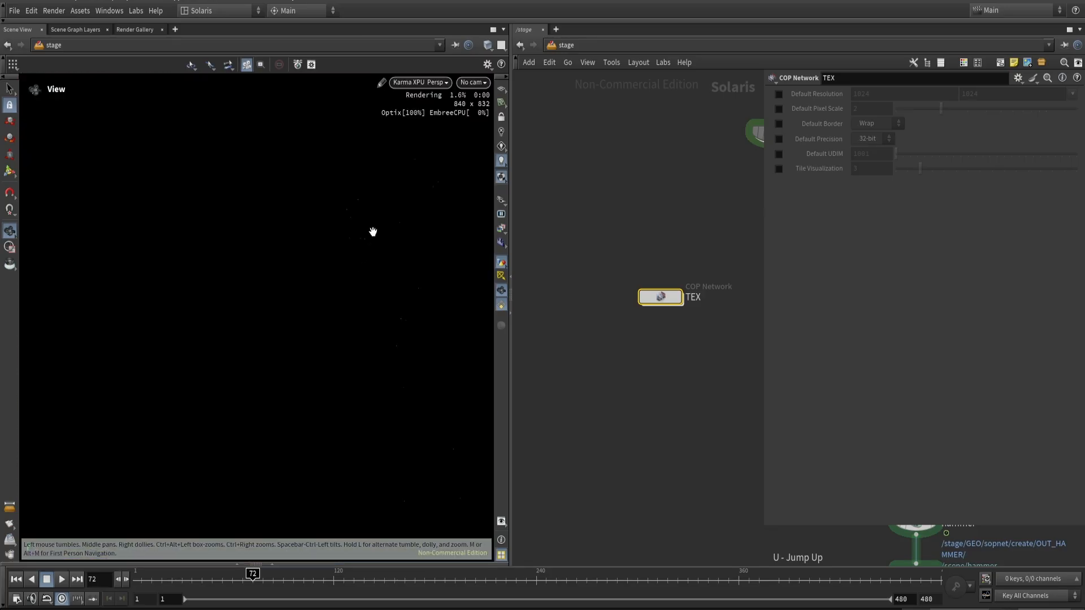
{"action": "left_click", "coordinate": [429, 82]}
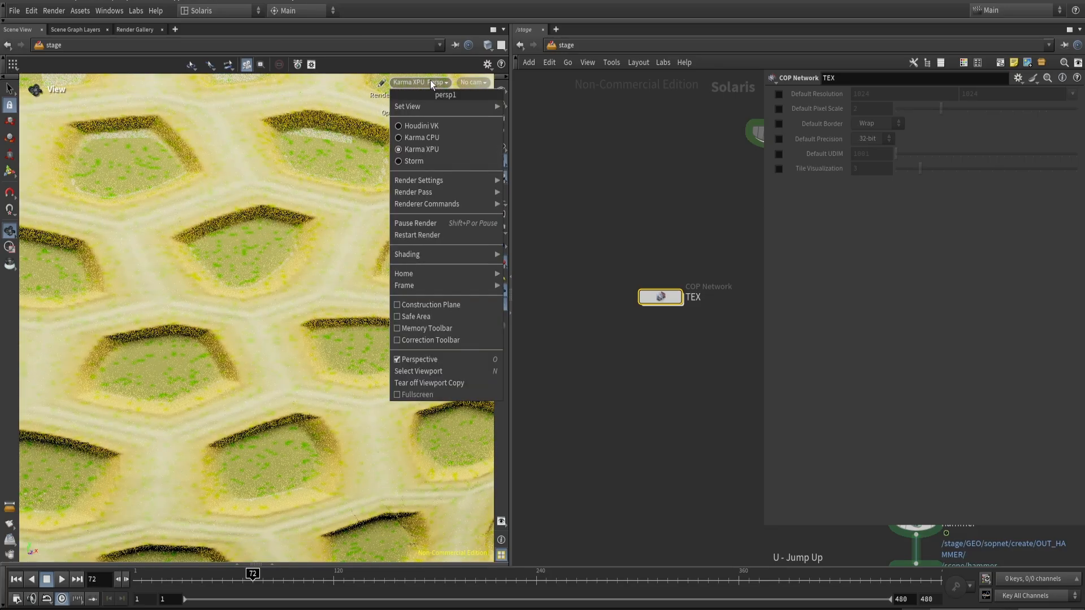
{"action": "left_click", "coordinate": [435, 236]}
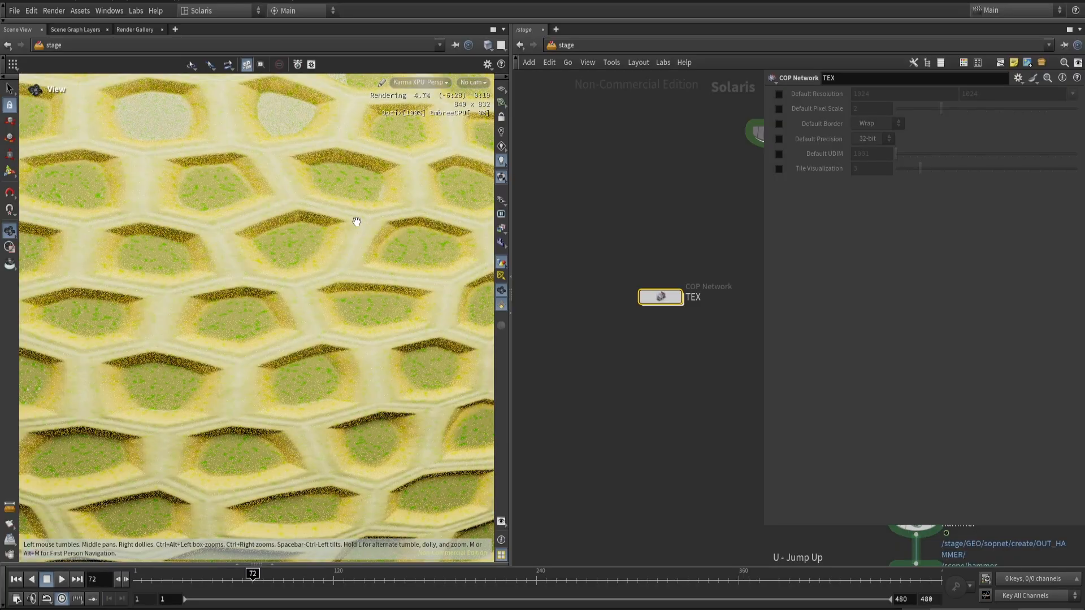
- View the whole melon, switch the viewport back to Houdini VK, and look through the /cameras/cam_thumbnail camera
{"action": "scroll", "coordinate": [357, 221], "scroll_direction": "down", "scroll_amount": 10}
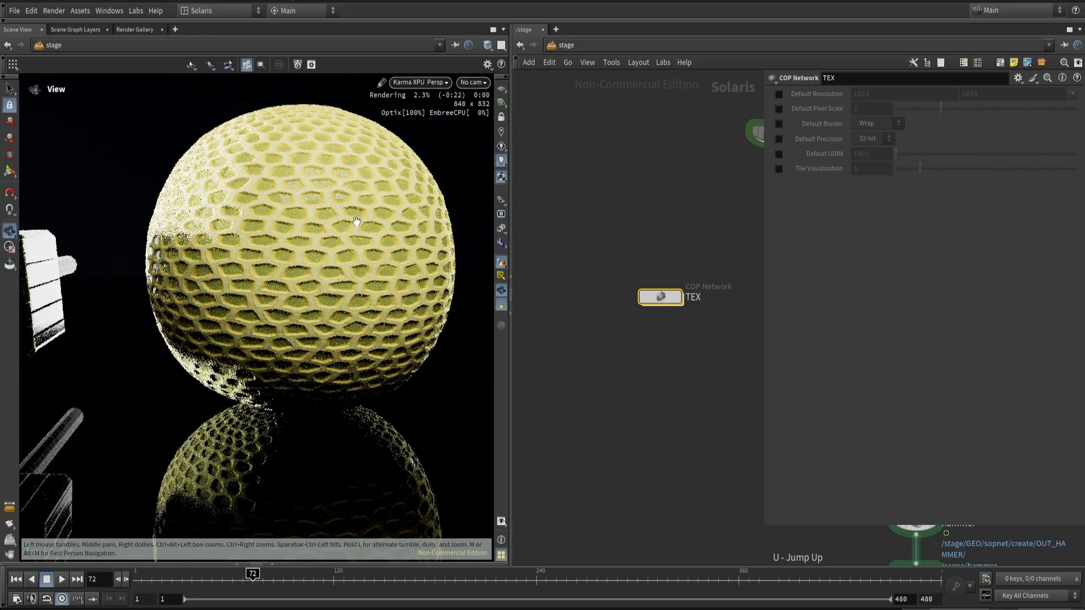
{"action": "left_click", "coordinate": [424, 83]}
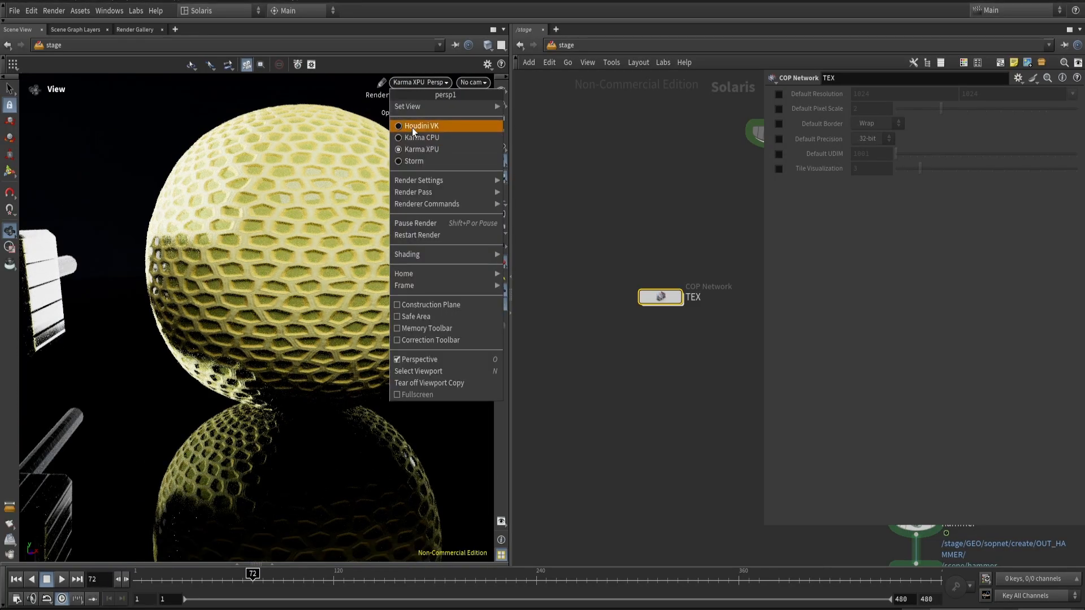
{"action": "left_click", "coordinate": [412, 127]}
{"action": "left_click", "coordinate": [464, 82]}
{"action": "left_click", "coordinate": [470, 105]}
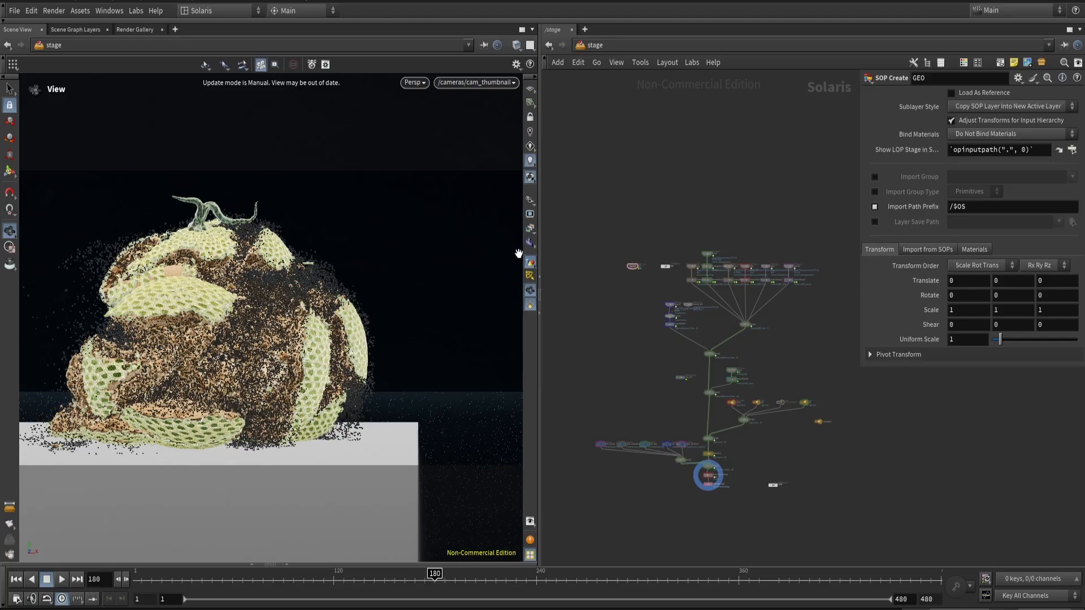
- Open the MAT_skinout material inside the skinout branch's materiallibrary3 node
{"action": "scroll", "coordinate": [735, 273], "scroll_direction": "up", "scroll_amount": 8}
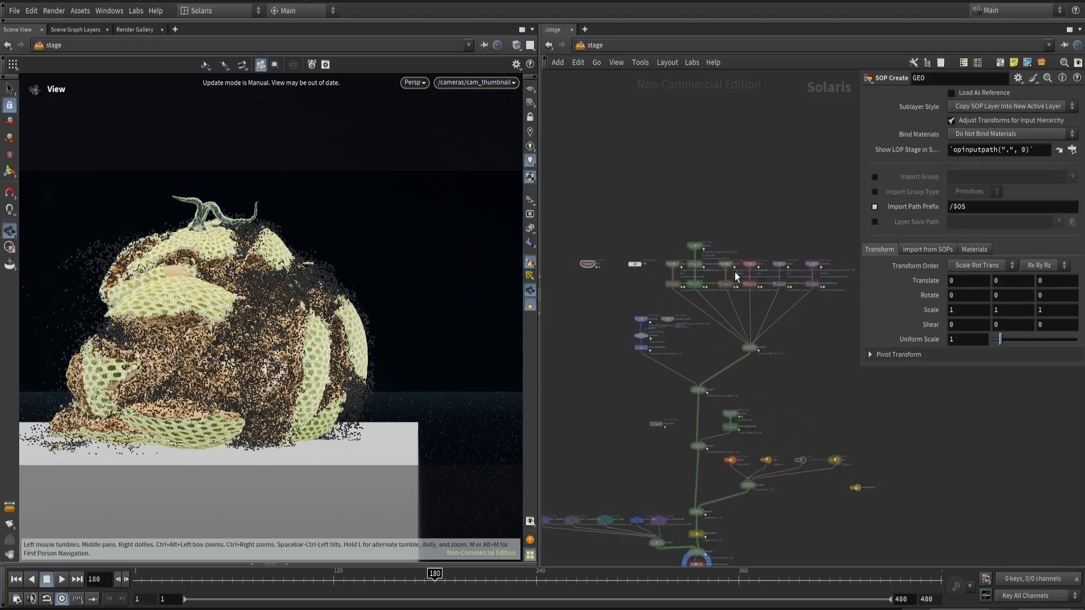
{"action": "scroll", "coordinate": [671, 284], "scroll_direction": "up", "scroll_amount": 4}
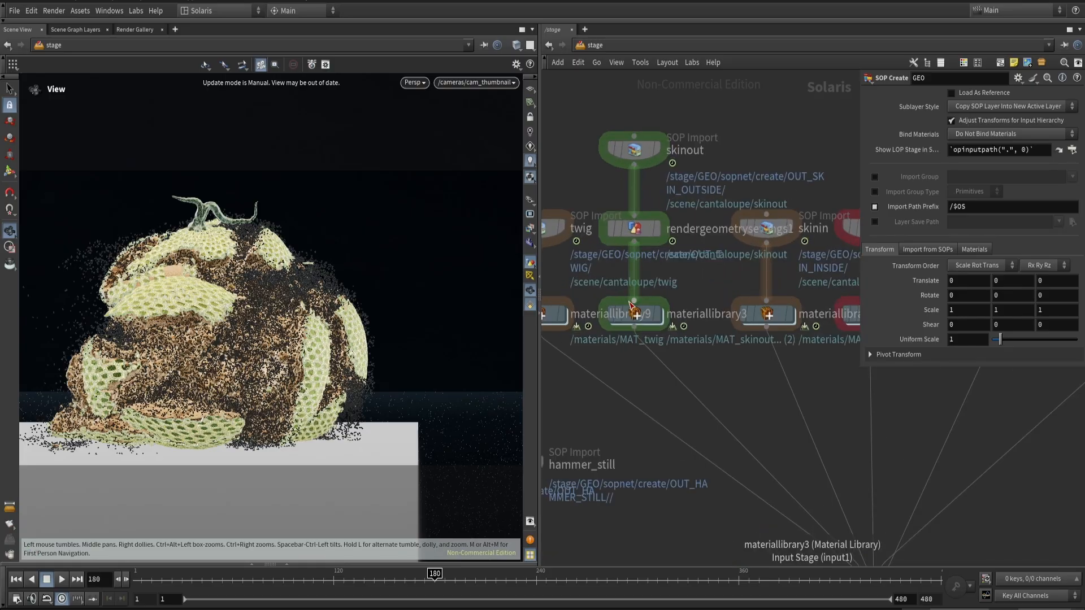
{"action": "double_click", "coordinate": [633, 314]}
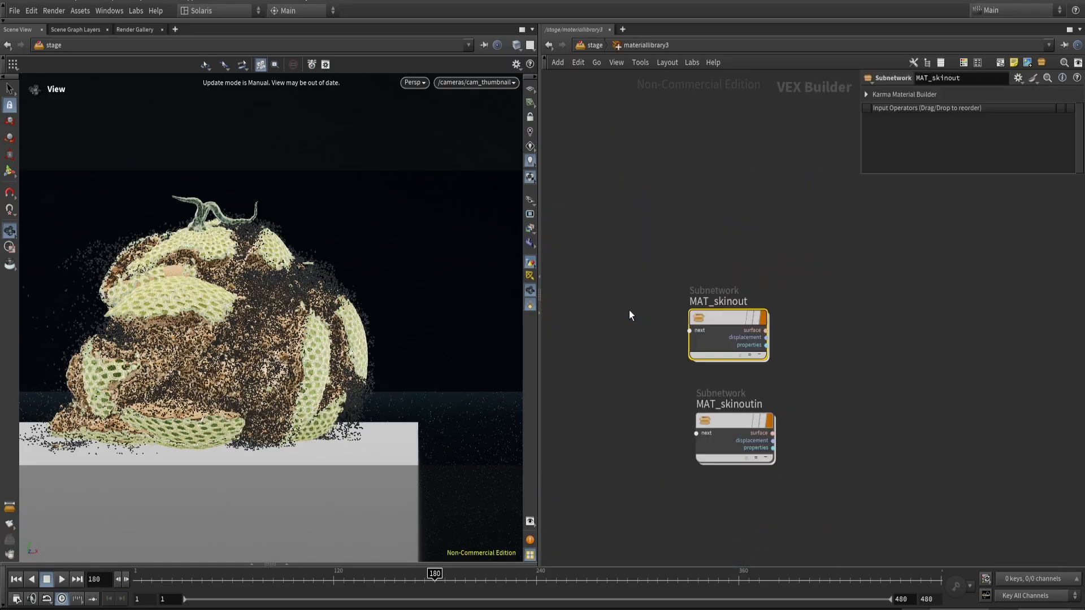
{"action": "double_click", "coordinate": [723, 317]}
- Examine the texture file paths of the ROUGHNESS and HEIGHT image nodes in MAT_skinout
{"action": "middle_click_drag", "start_coordinate": [713, 277], "coordinate": [707, 315]}
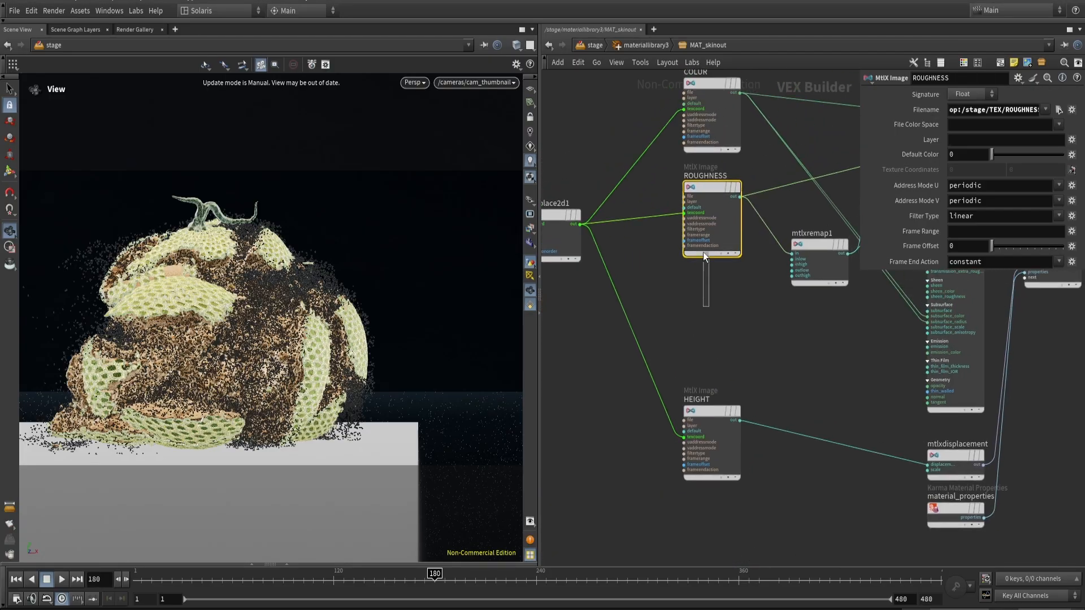
{"action": "left_click_drag", "start_coordinate": [703, 252], "coordinate": [703, 252]}
{"action": "left_click_drag", "start_coordinate": [775, 338], "coordinate": [733, 409]}
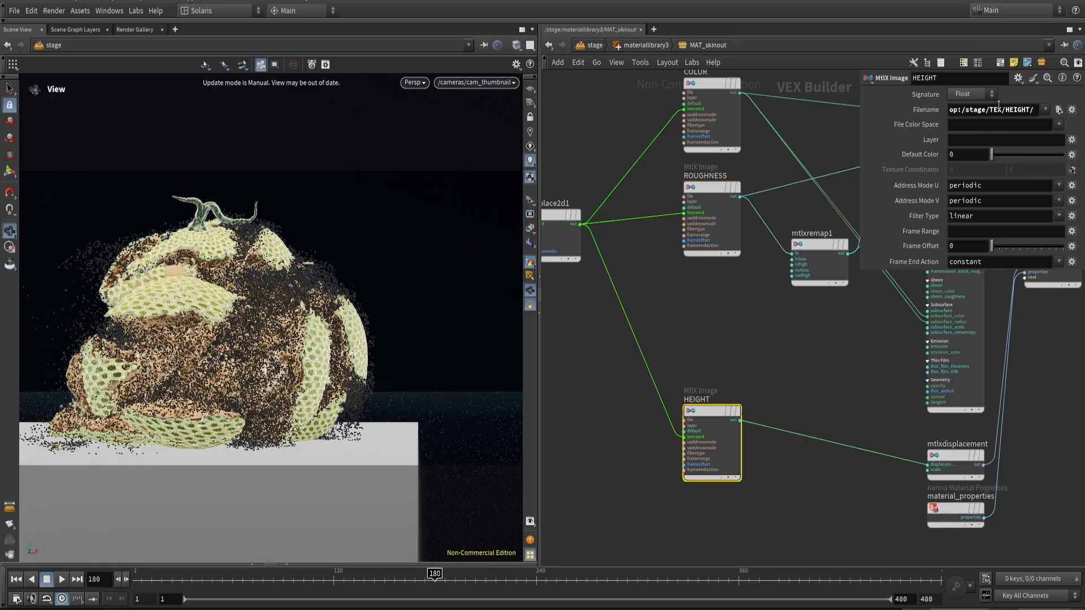
{"action": "left_click", "coordinate": [728, 225]}
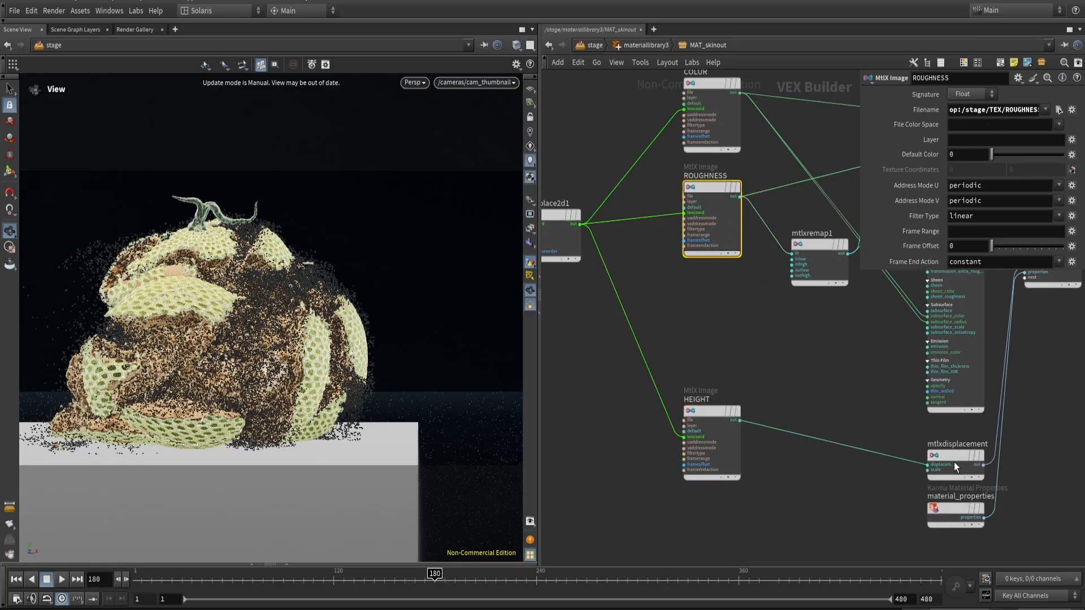
- Check the mtlxdisplacement node's scale in MAT_skinout and go back up to the stage network
{"action": "left_click", "coordinate": [954, 462]}
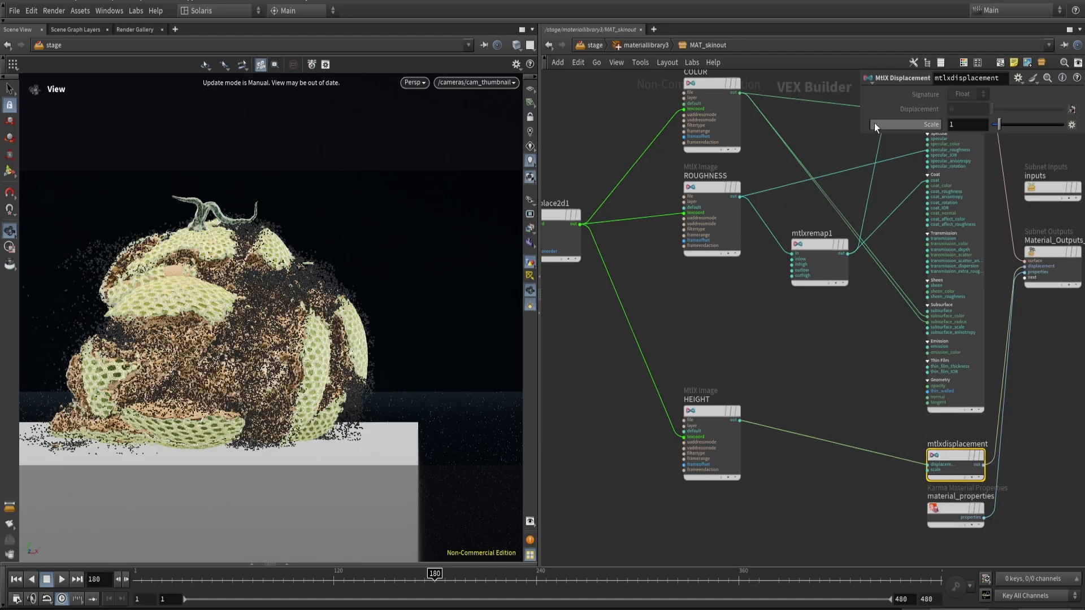
{"action": "left_click", "coordinate": [729, 446]}
{"action": "key", "text": "u"}
{"action": "key", "text": "u"}
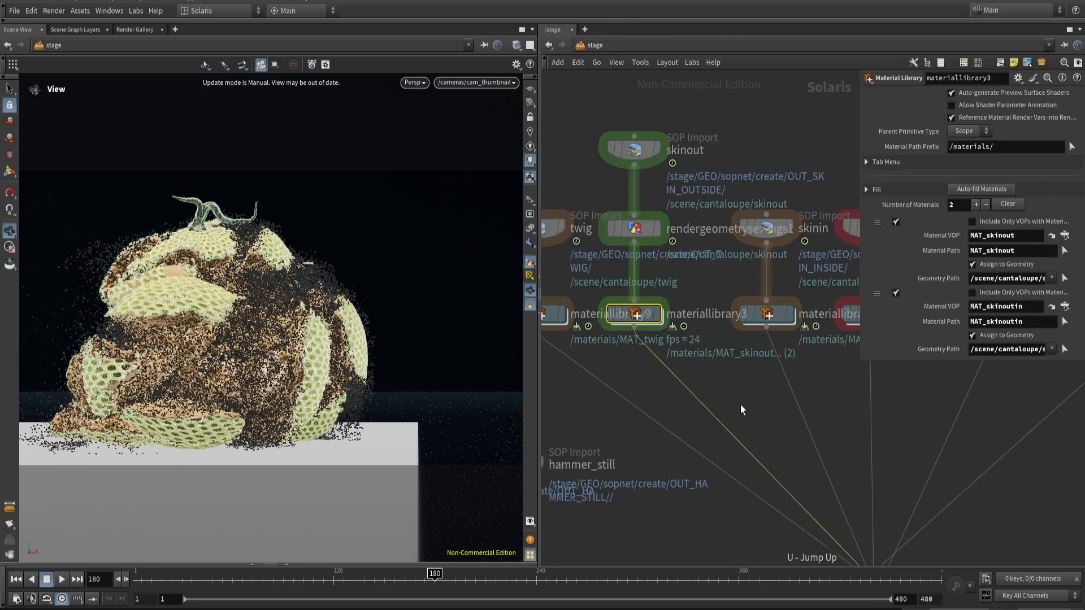
- Enter the GEO network and inspect the delete2 node's random settings and the attribwrangle2 code in the particle branch
{"action": "scroll", "coordinate": [740, 404], "scroll_direction": "down", "scroll_amount": 5}
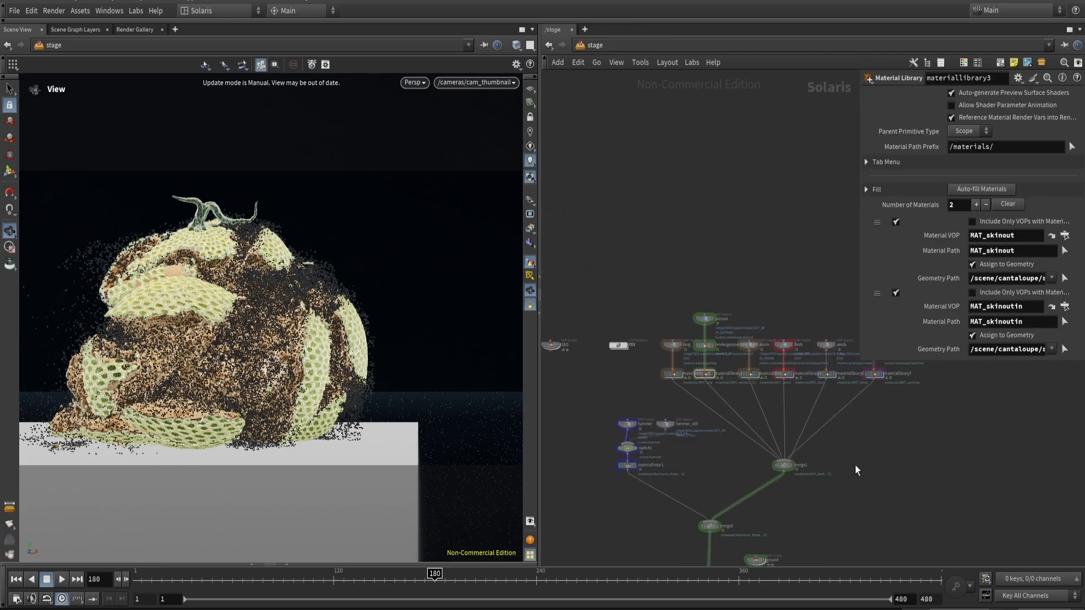
{"action": "scroll", "coordinate": [588, 388], "scroll_direction": "up", "scroll_amount": 3}
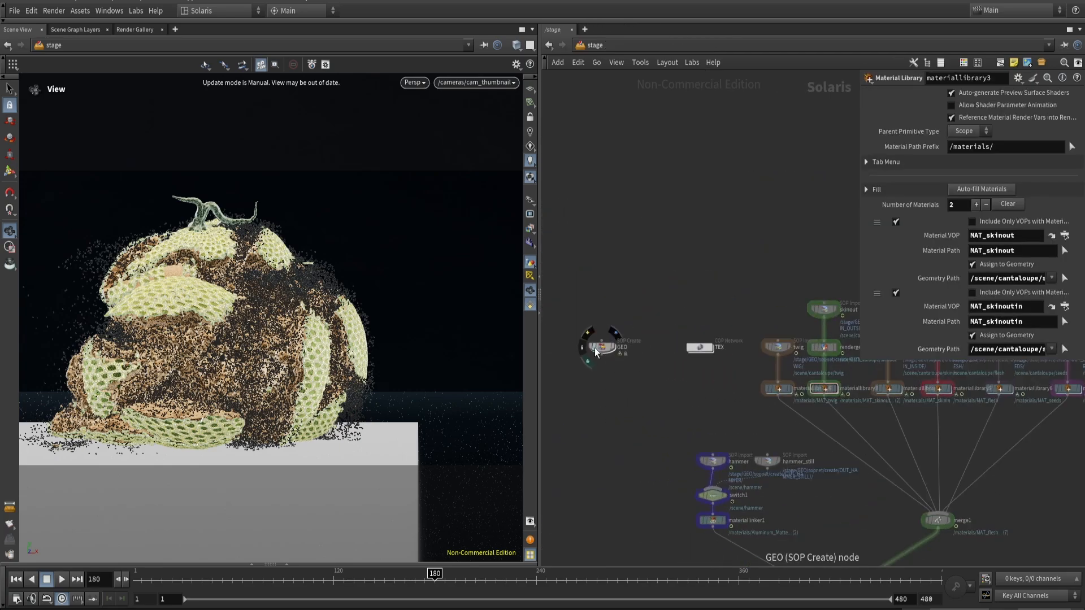
{"action": "double_click", "coordinate": [599, 347]}
{"action": "left_click", "coordinate": [658, 397]}
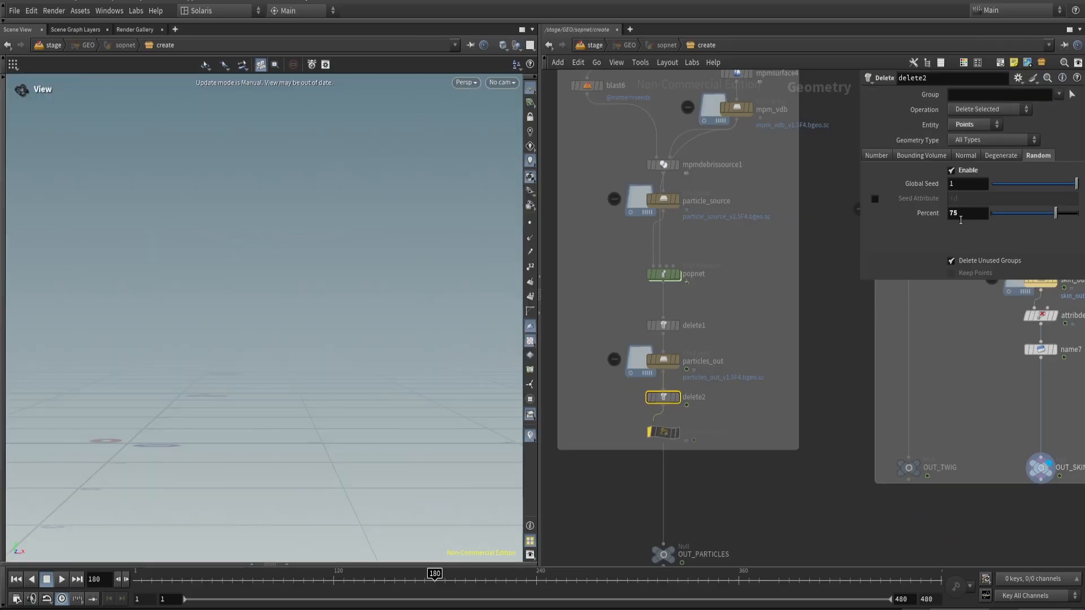
{"action": "left_click", "coordinate": [663, 432]}
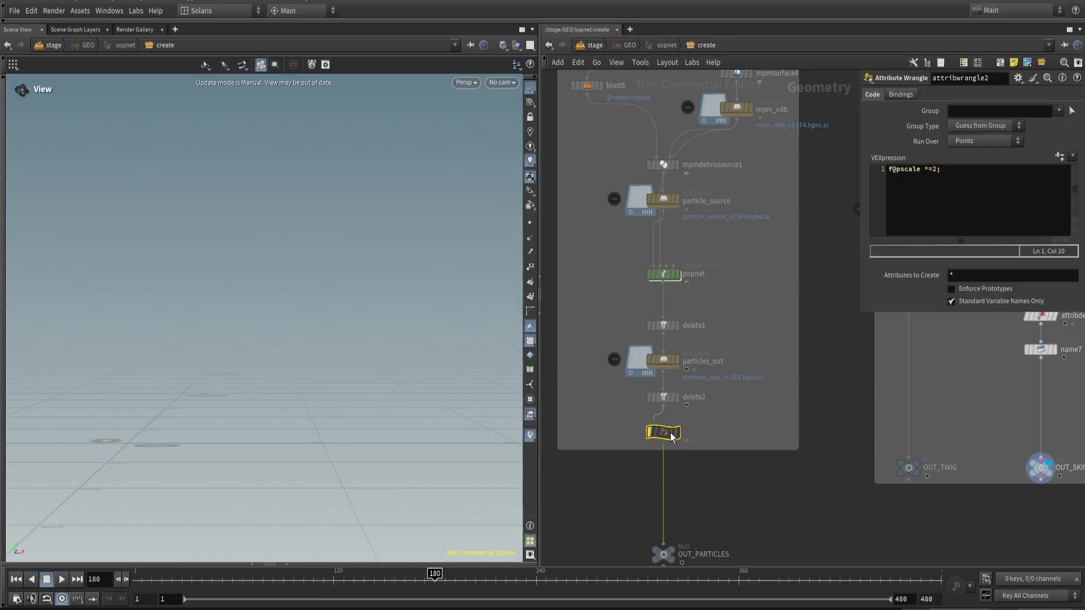
{"action": "left_click", "coordinate": [955, 165]}
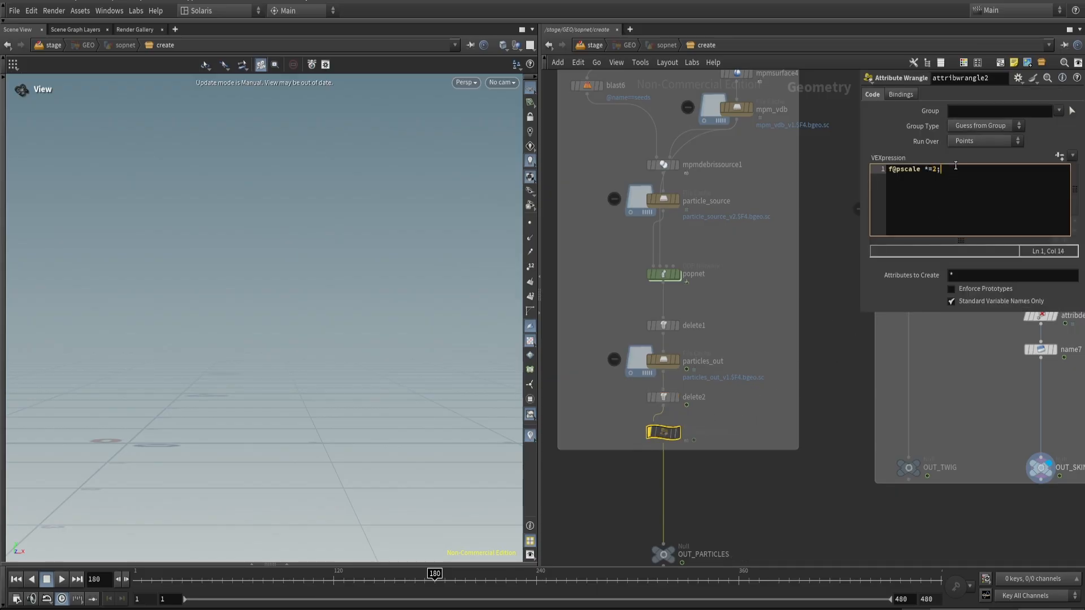
{"action": "scroll", "coordinate": [955, 165], "scroll_direction": "up", "scroll_amount": 3, "text": "ctrl"}
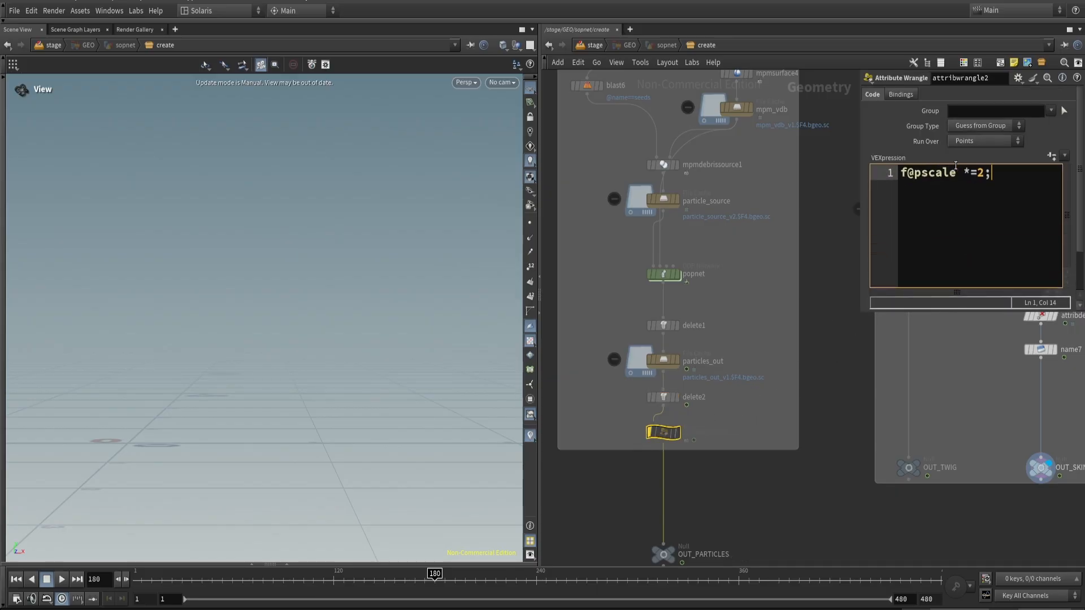
{"action": "scroll", "coordinate": [955, 165], "scroll_direction": "down", "scroll_amount": 3, "text": "ctrl"}
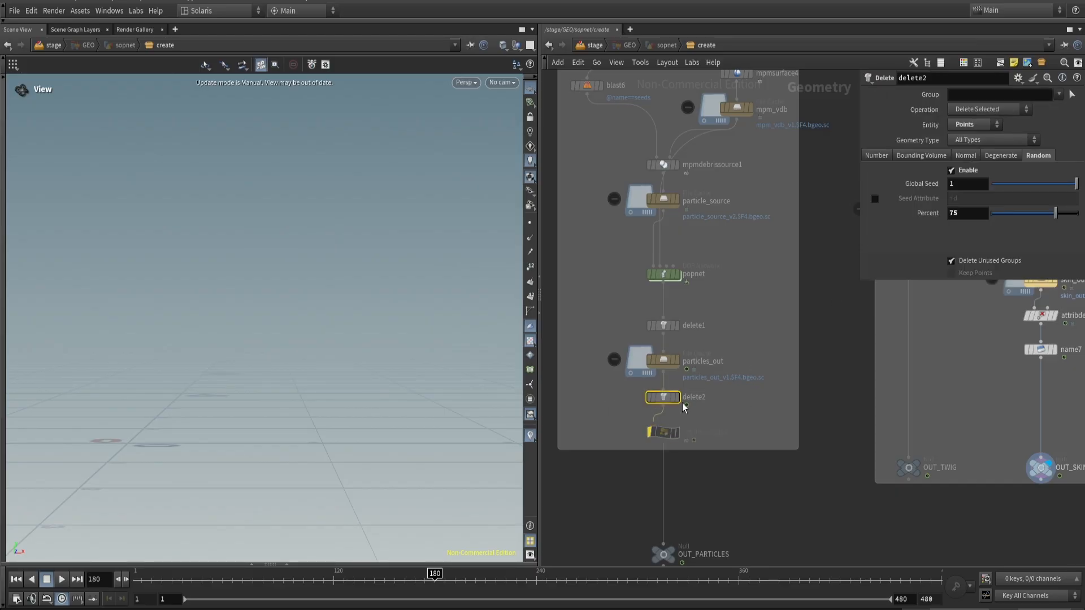
- Look over the geometry network from the particle branch to the OUT_HAMMER_STILL chain, and return to the stage network
{"action": "scroll", "coordinate": [747, 478], "scroll_direction": "down", "scroll_amount": 2}
{"action": "scroll", "coordinate": [747, 487], "scroll_direction": "down", "scroll_amount": 3}
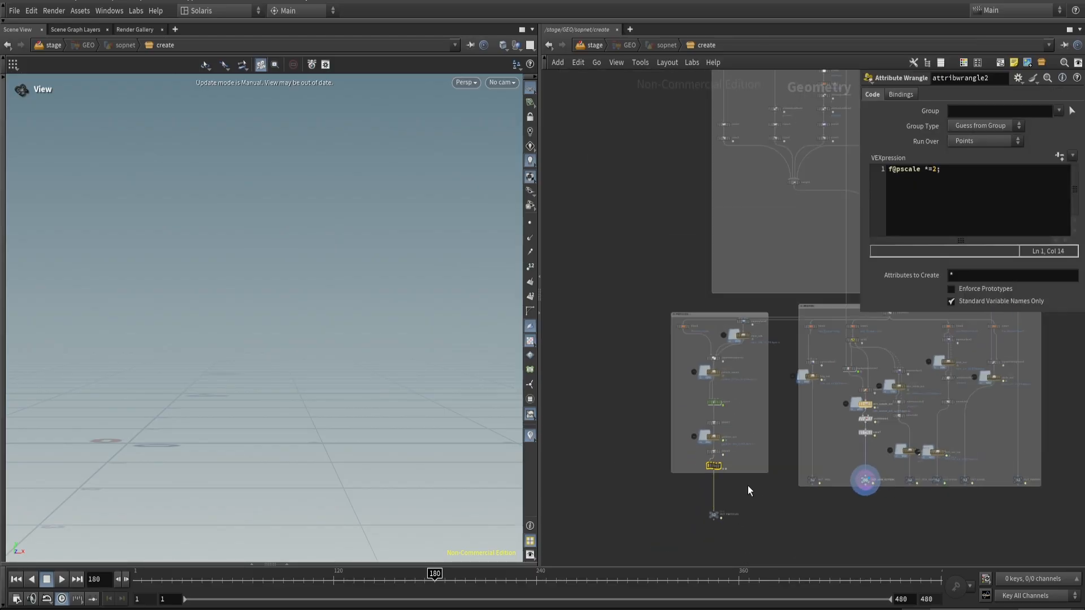
{"action": "middle_click_drag", "start_coordinate": [1013, 392], "coordinate": [748, 433]}
{"action": "scroll", "coordinate": [748, 433], "scroll_direction": "up", "scroll_amount": 1}
{"action": "middle_click_drag", "start_coordinate": [765, 258], "coordinate": [758, 361]}
{"action": "scroll", "coordinate": [758, 366], "scroll_direction": "up", "scroll_amount": 4}
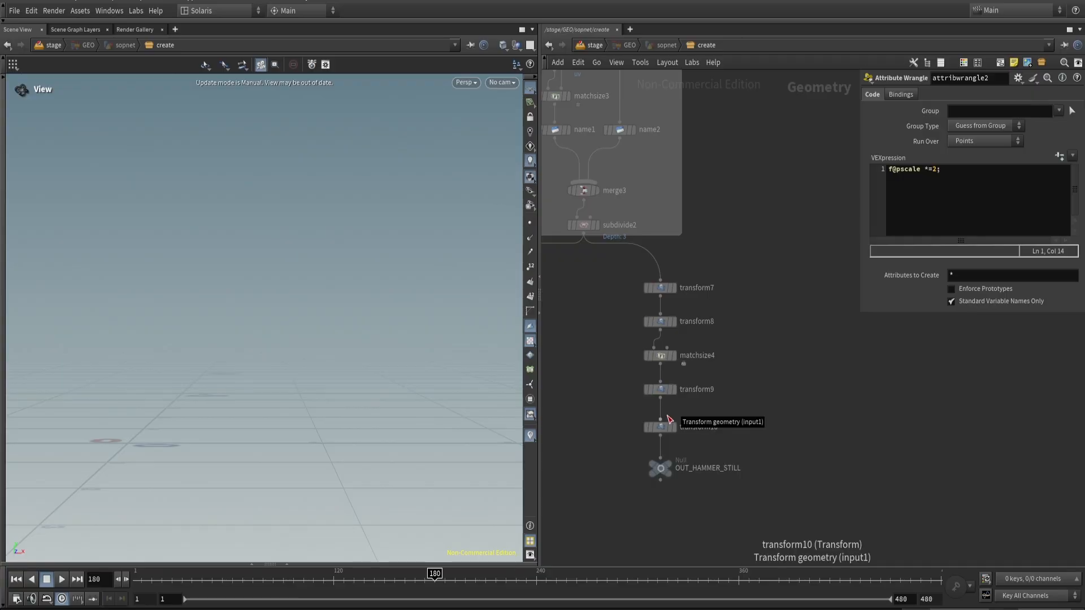
{"action": "key", "text": "u"}
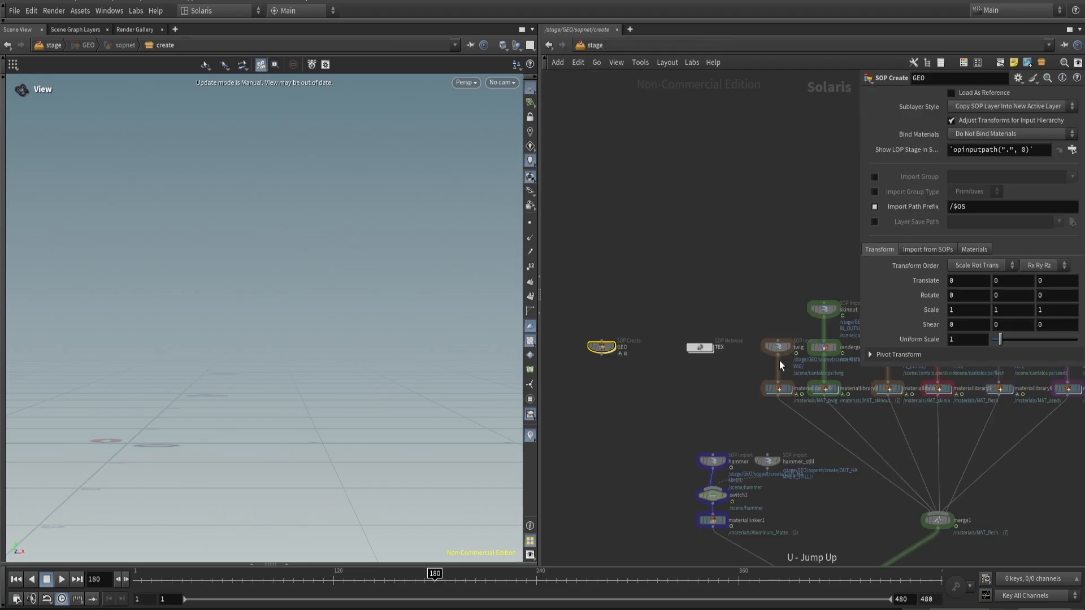
- Examine the overall stage network, from the cantaloupe material branches through the merges to the render settings
{"action": "scroll", "coordinate": [995, 483], "scroll_direction": "down", "scroll_amount": 4}
{"action": "middle_click_drag", "start_coordinate": [980, 482], "coordinate": [809, 339]}
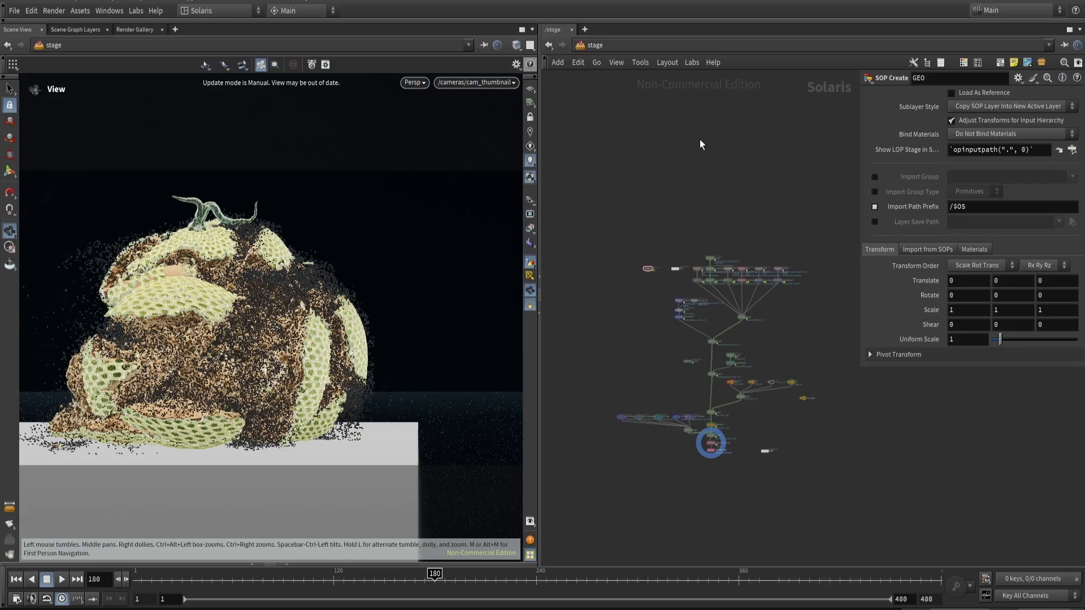
{"action": "scroll", "coordinate": [730, 273], "scroll_direction": "up", "scroll_amount": 3}
{"action": "scroll", "coordinate": [779, 291], "scroll_direction": "up", "scroll_amount": 5}
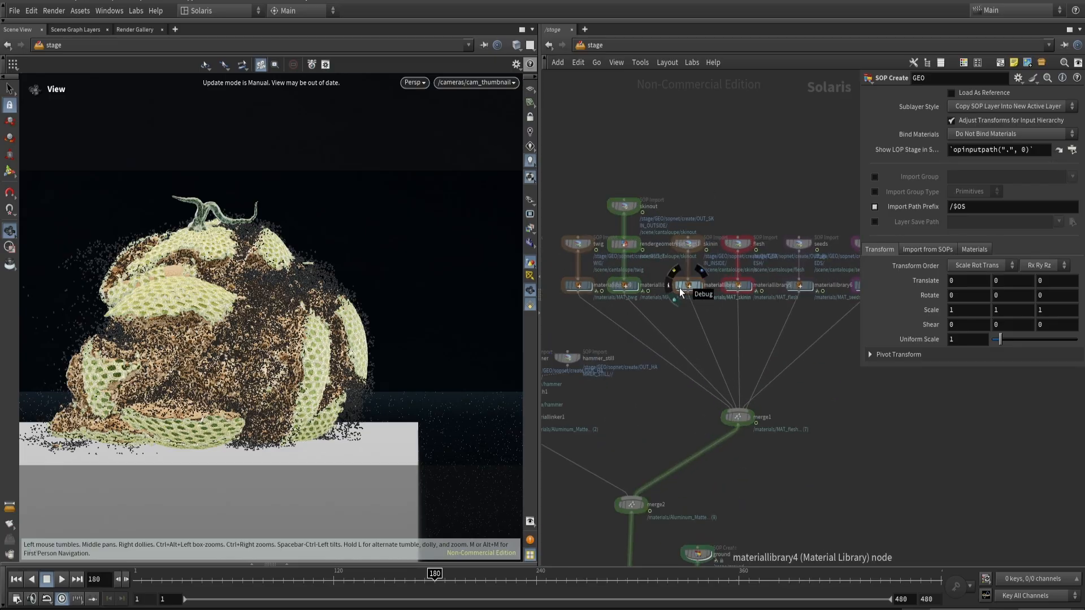
{"action": "scroll", "coordinate": [679, 287], "scroll_direction": "down", "scroll_amount": 8}
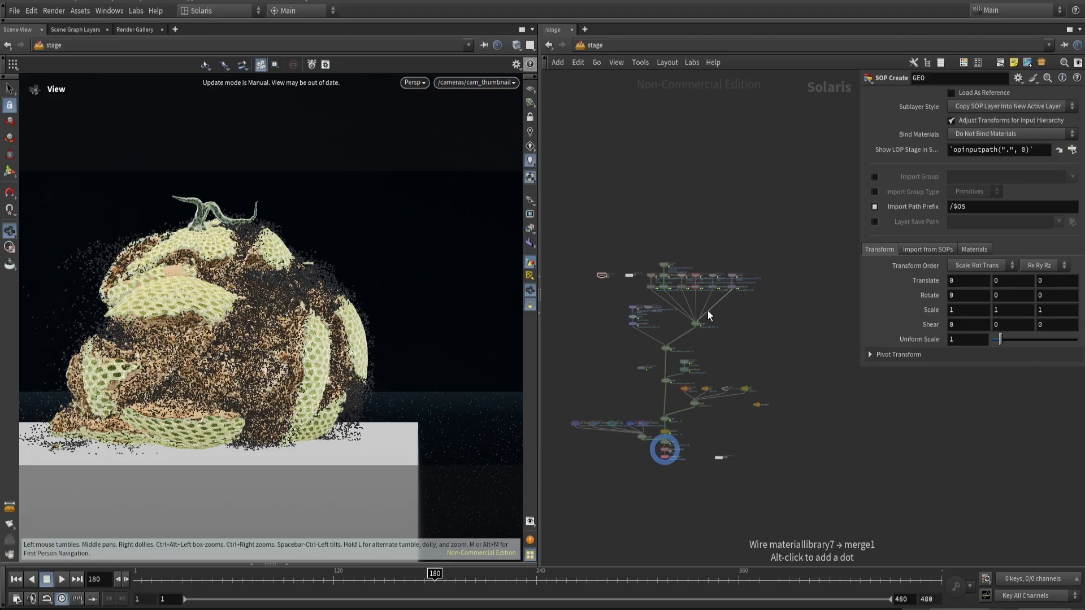
{"action": "scroll", "coordinate": [708, 314], "scroll_direction": "up", "scroll_amount": 4}
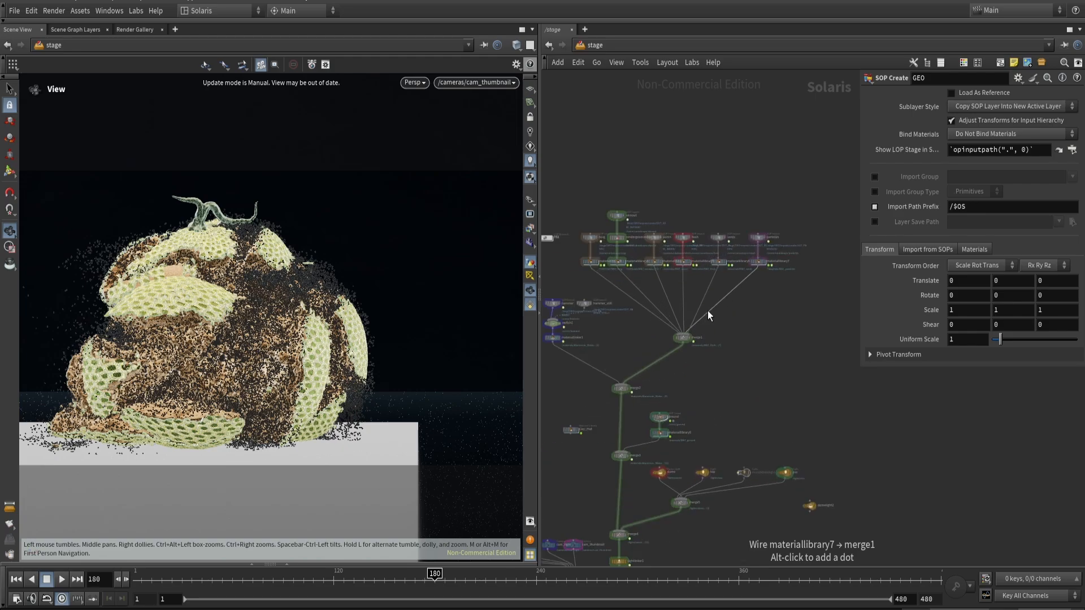
{"action": "scroll", "coordinate": [708, 315], "scroll_direction": "down", "scroll_amount": 1}
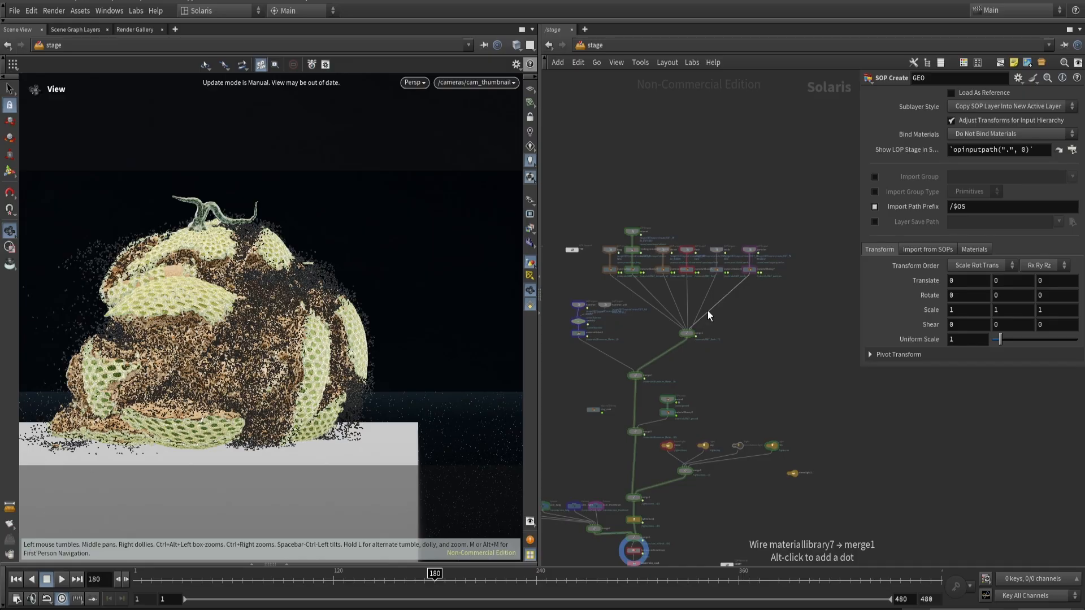
{"action": "scroll", "coordinate": [735, 485], "scroll_direction": "up", "scroll_amount": 10}
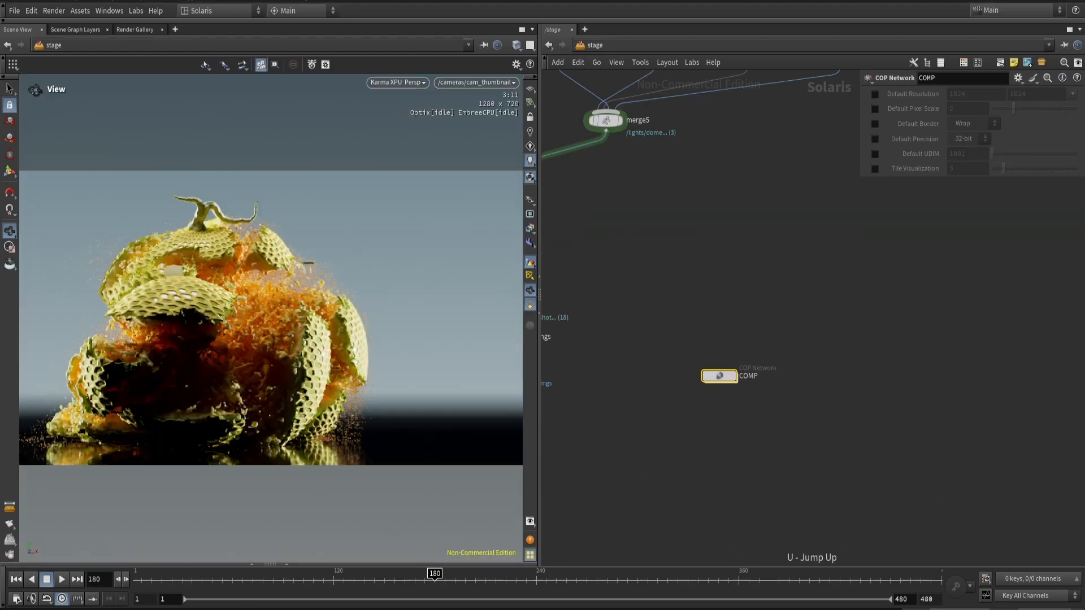
- Inspect the dome light's Karma settings in the stage network
{"action": "scroll", "coordinate": [671, 243], "scroll_direction": "down", "scroll_amount": 1}
{"action": "middle_click_drag", "start_coordinate": [672, 245], "coordinate": [774, 456]}
{"action": "left_click", "coordinate": [677, 289]}
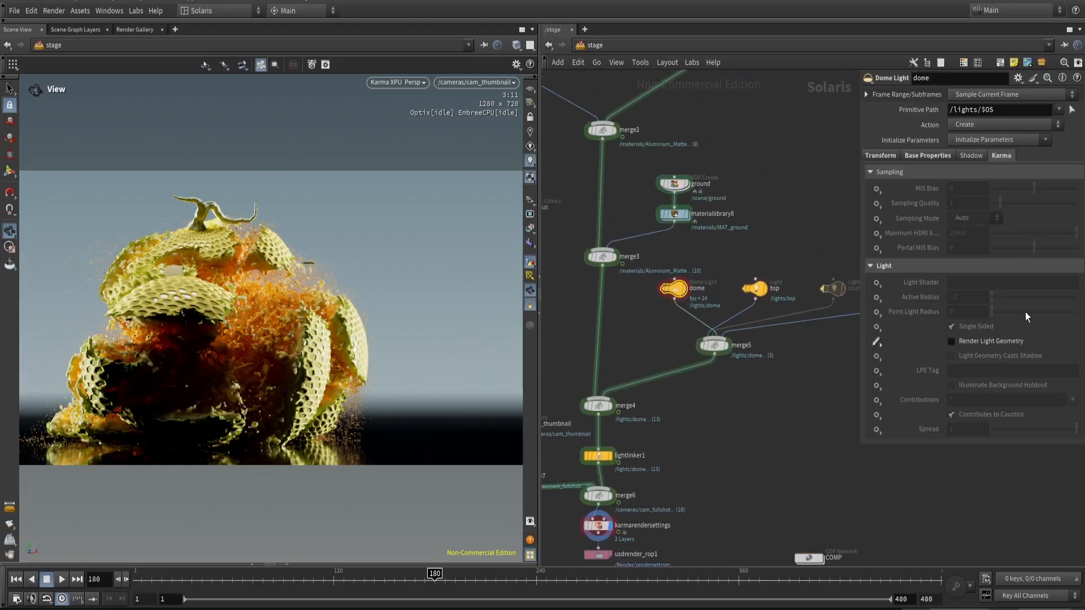
{"action": "middle_click_drag", "start_coordinate": [839, 418], "coordinate": [733, 305]}
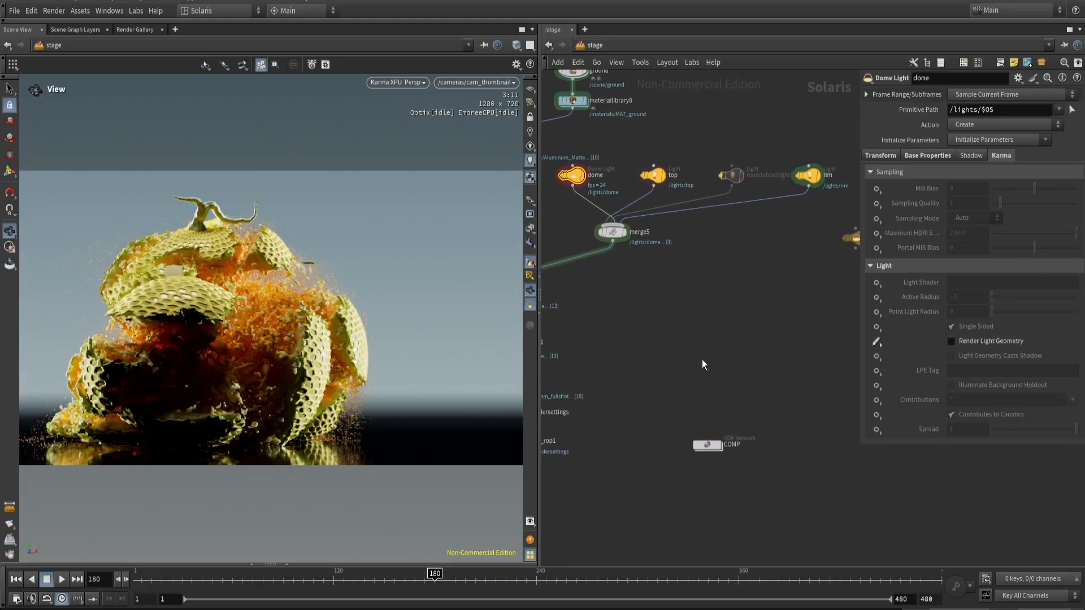
- Open the COMP network and view the slapcompimport1 render in the viewport
{"action": "double_click", "coordinate": [703, 445]}
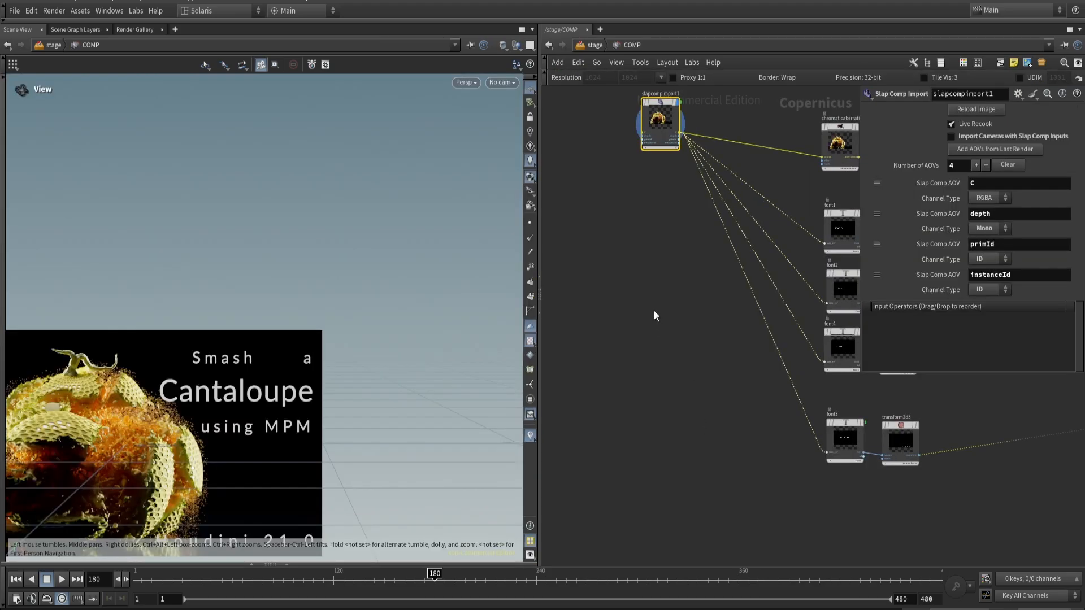
{"action": "middle_click_drag", "start_coordinate": [656, 293], "coordinate": [696, 395]}
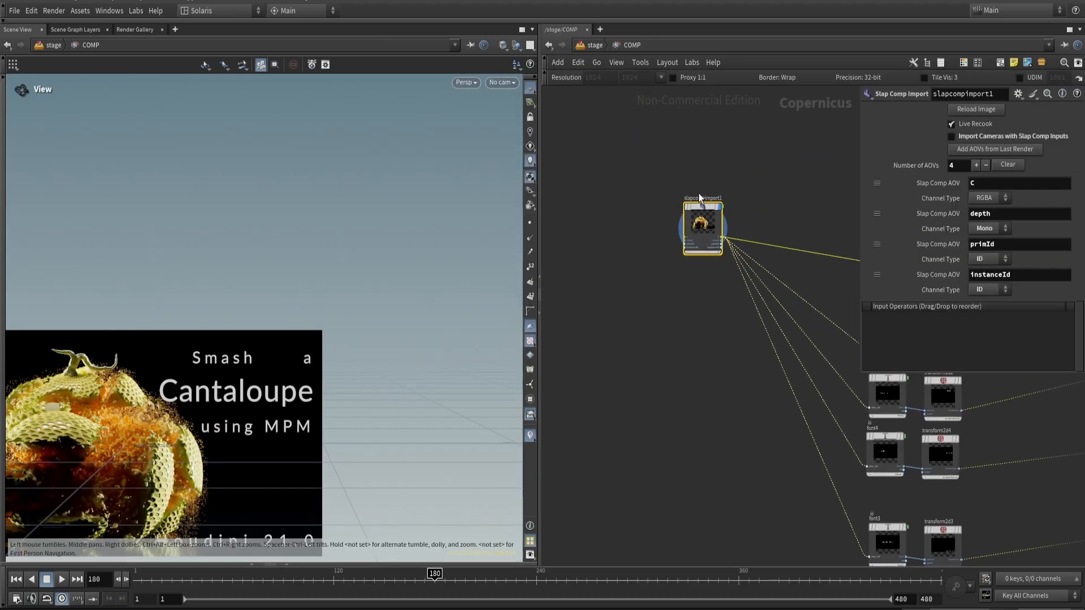
{"action": "scroll", "coordinate": [275, 385], "scroll_direction": "down", "scroll_amount": 1}
{"action": "middle_click_drag", "start_coordinate": [287, 373], "coordinate": [373, 256]}
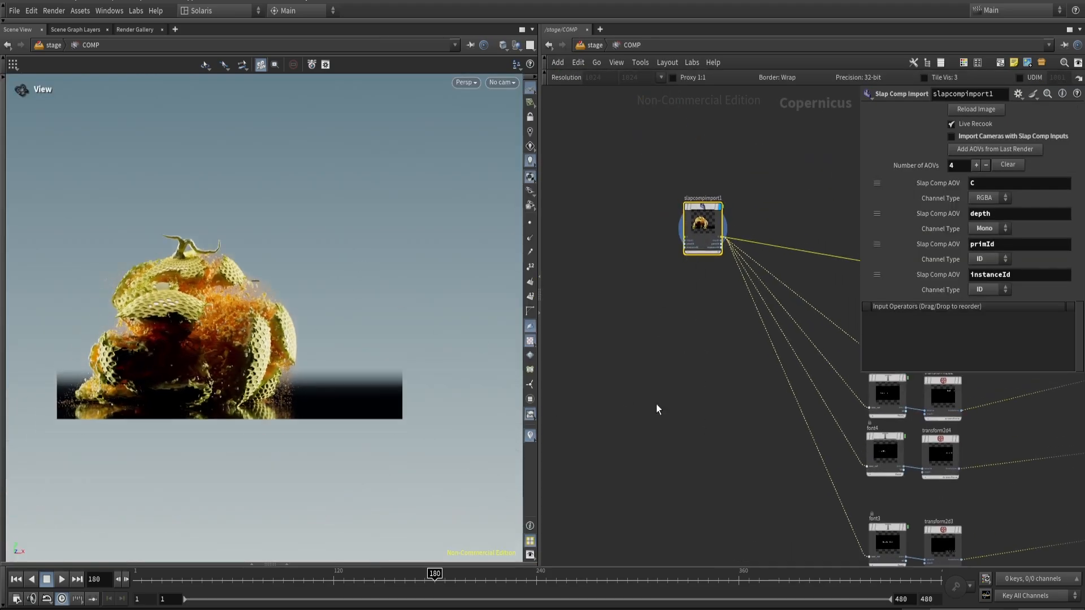
- Follow the chain of screen blends to over4 and view its titled composite larger in the viewport
{"action": "middle_click_drag", "start_coordinate": [734, 464], "coordinate": [489, 368]}
{"action": "middle_click_drag", "start_coordinate": [900, 482], "coordinate": [604, 509]}
{"action": "left_click_drag", "start_coordinate": [897, 485], "coordinate": [832, 371]}
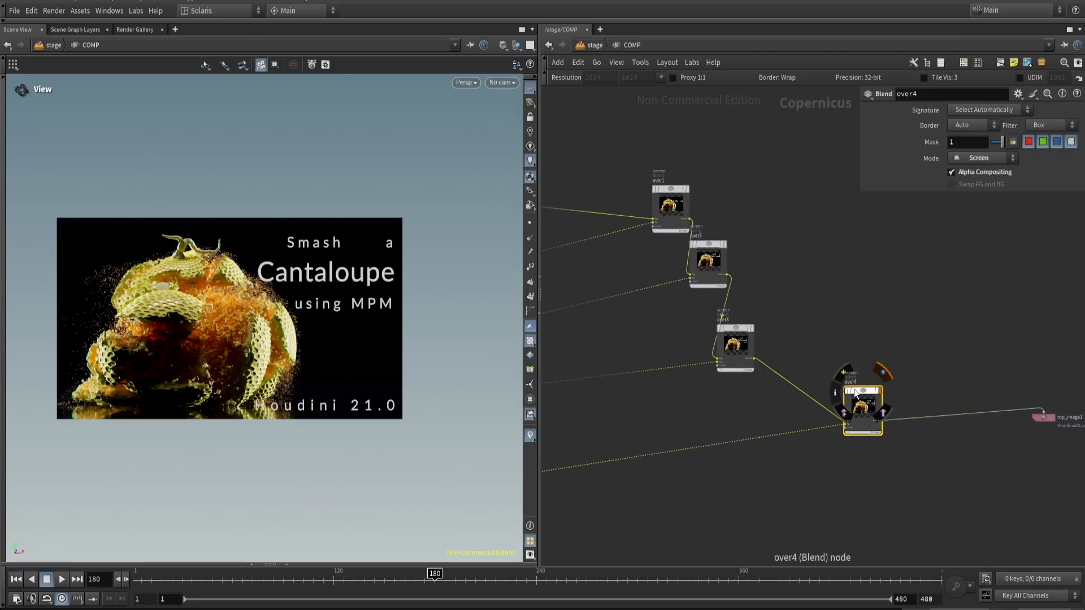
{"action": "scroll", "coordinate": [919, 418], "scroll_direction": "up", "scroll_amount": 3}
{"action": "key", "text": "r"}
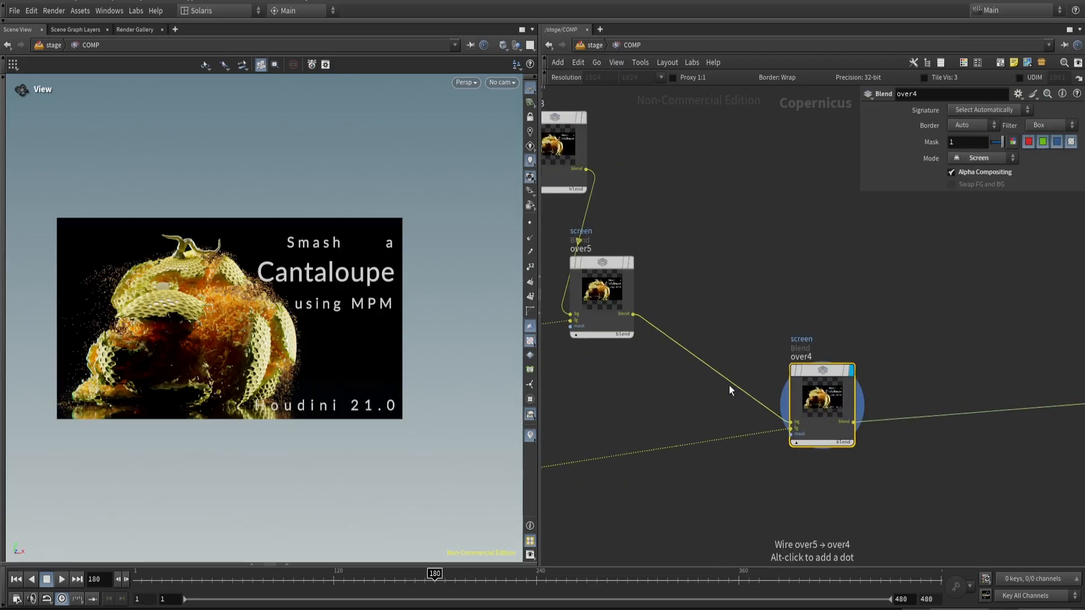
{"action": "scroll", "coordinate": [310, 317], "scroll_direction": "up", "scroll_amount": 2}
{"action": "middle_click_drag", "start_coordinate": [310, 317], "coordinate": [343, 316]}
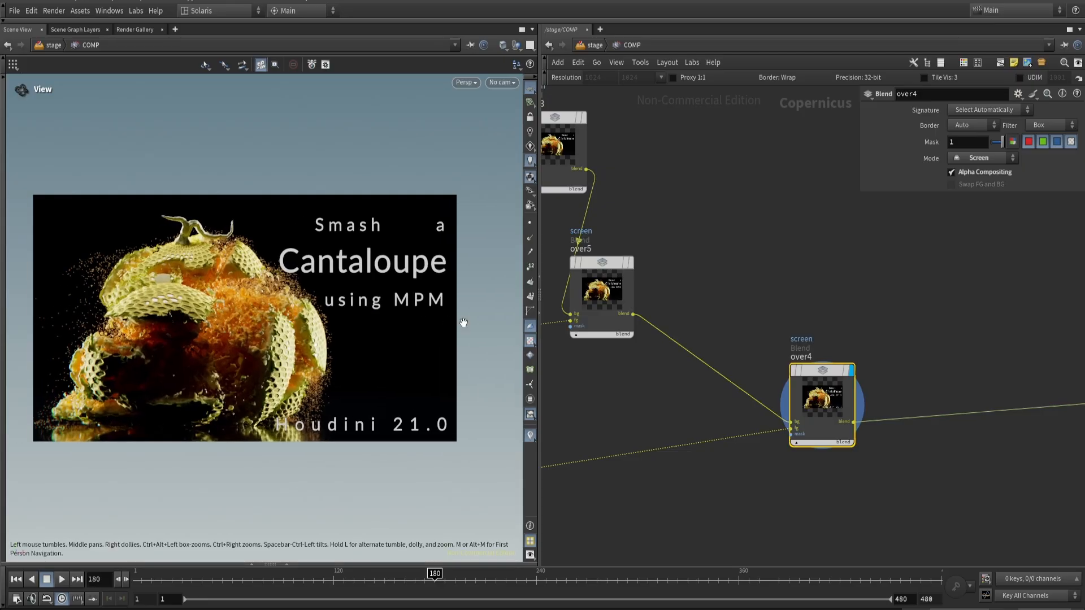